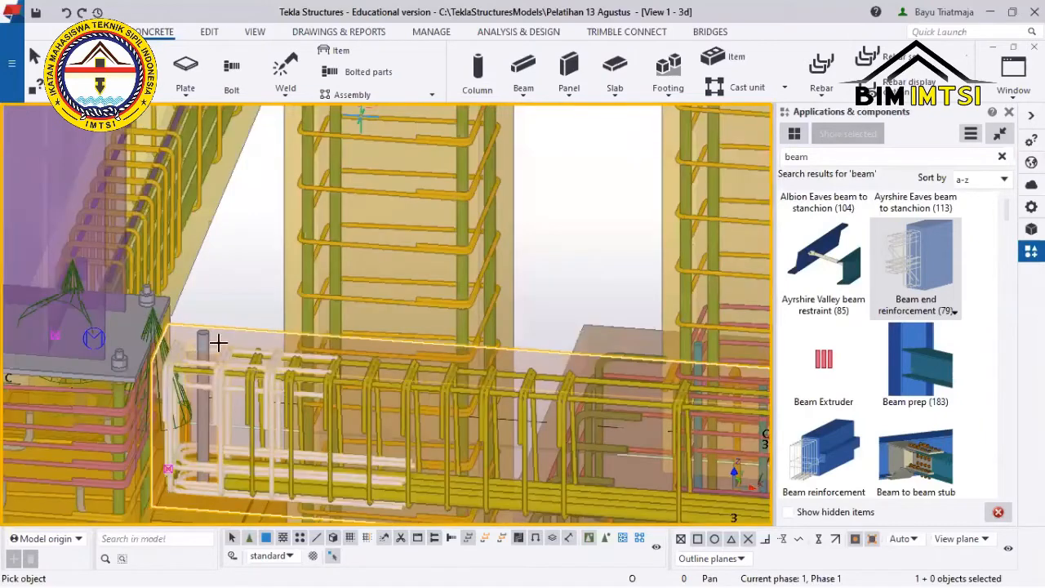
Remove the Beam end reinforcement (79) component from the column end of the concrete beam.
{"action": "scroll", "coordinate": [414, 194], "scroll_direction": "up", "scroll_amount": 2}
{"action": "scroll", "coordinate": [254, 394], "scroll_direction": "down", "scroll_amount": 2}
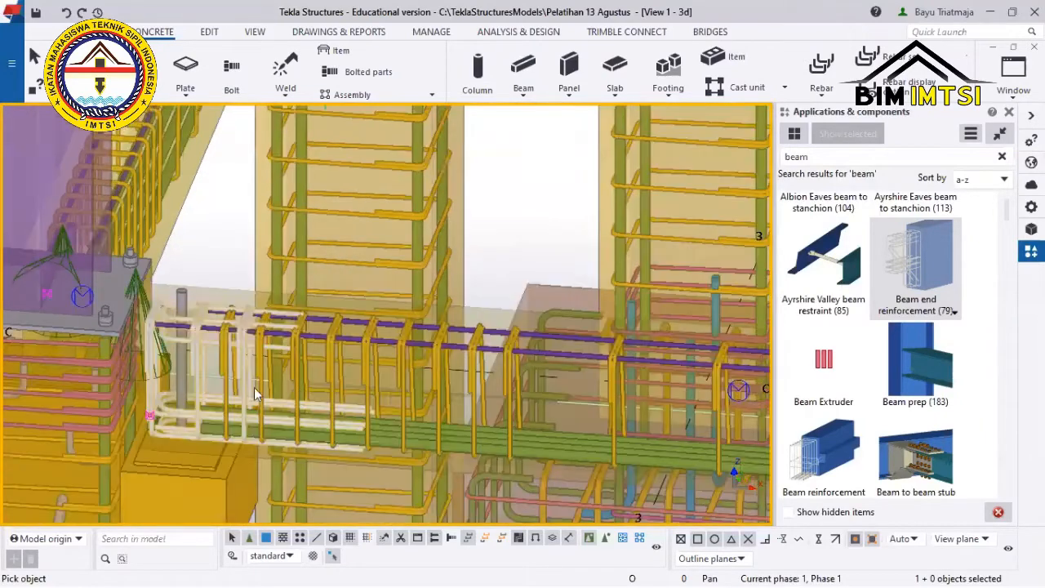
{"action": "scroll", "coordinate": [237, 394], "scroll_direction": "down", "scroll_amount": 2}
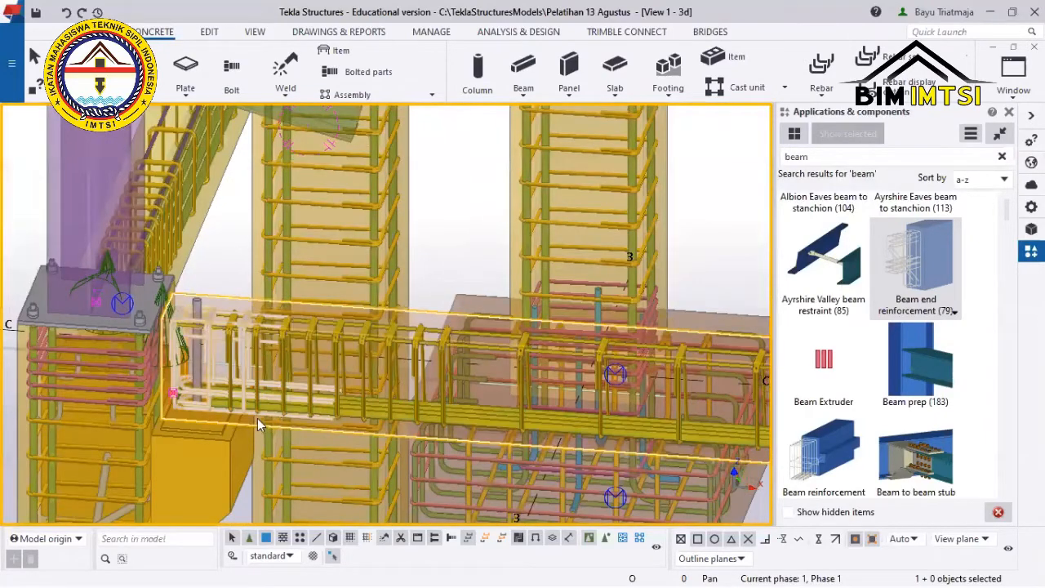
{"action": "key", "text": "Escape"}
{"action": "scroll", "coordinate": [241, 401], "scroll_direction": "up", "scroll_amount": 3}
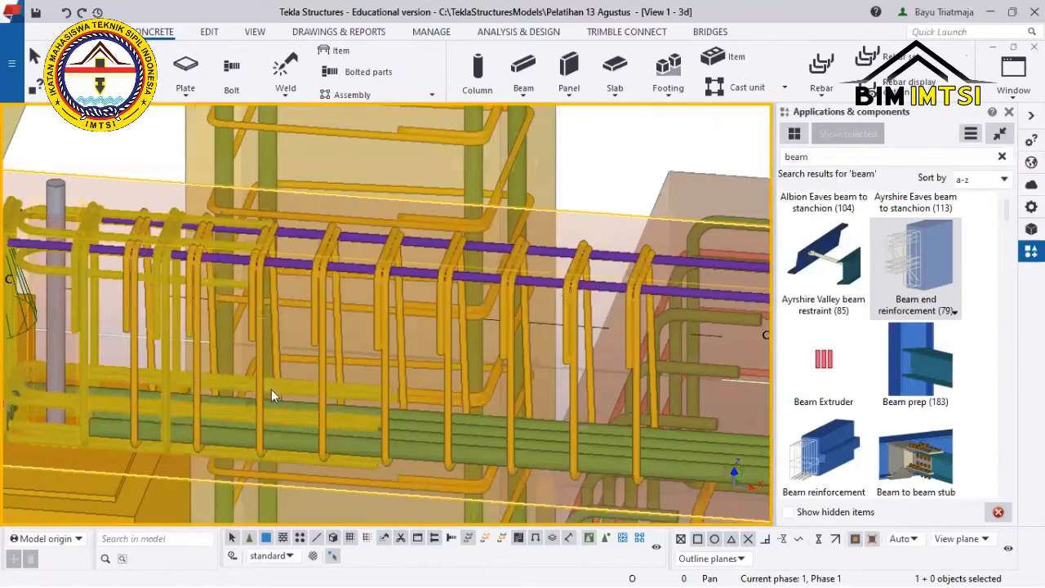
{"action": "scroll", "coordinate": [311, 348], "scroll_direction": "down", "scroll_amount": 2}
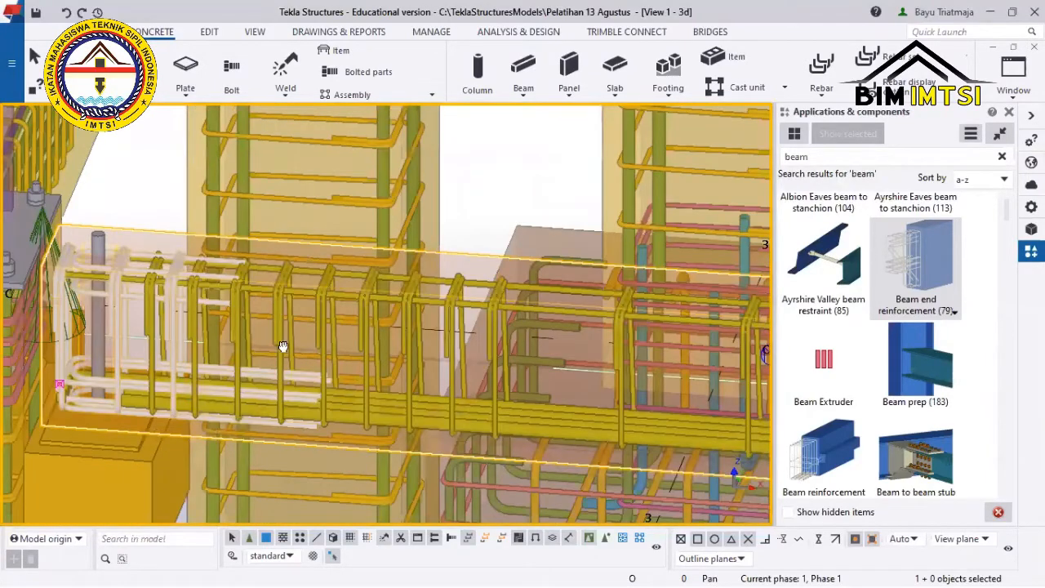
{"action": "scroll", "coordinate": [284, 346], "scroll_direction": "up", "scroll_amount": 3}
{"action": "scroll", "coordinate": [321, 283], "scroll_direction": "down", "scroll_amount": 4}
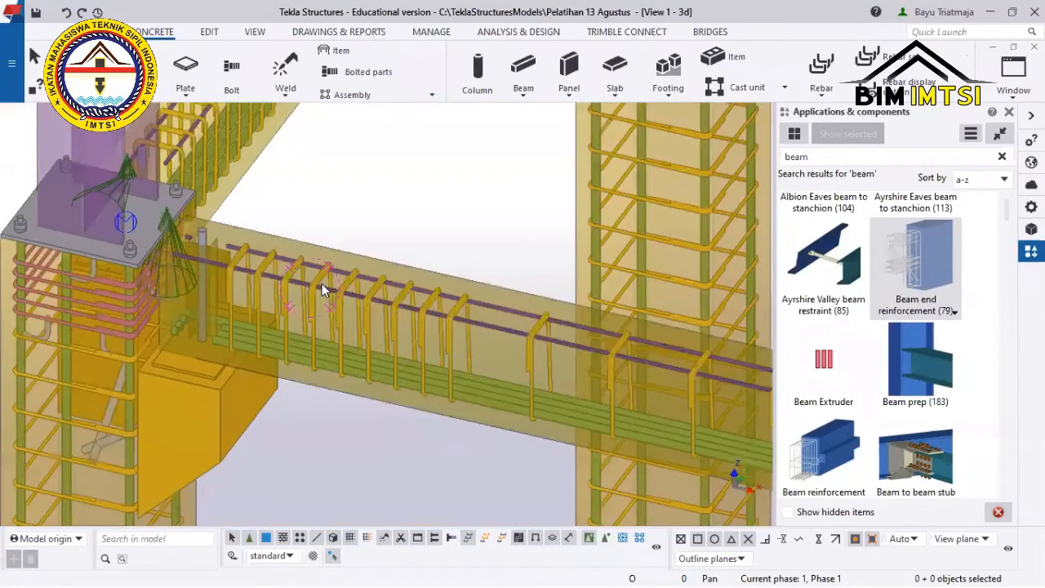
{"action": "middle_click_drag", "start_coordinate": [322, 283], "coordinate": [321, 287], "text": "ctrl"}
{"action": "scroll", "coordinate": [321, 286], "scroll_direction": "up", "scroll_amount": 2}
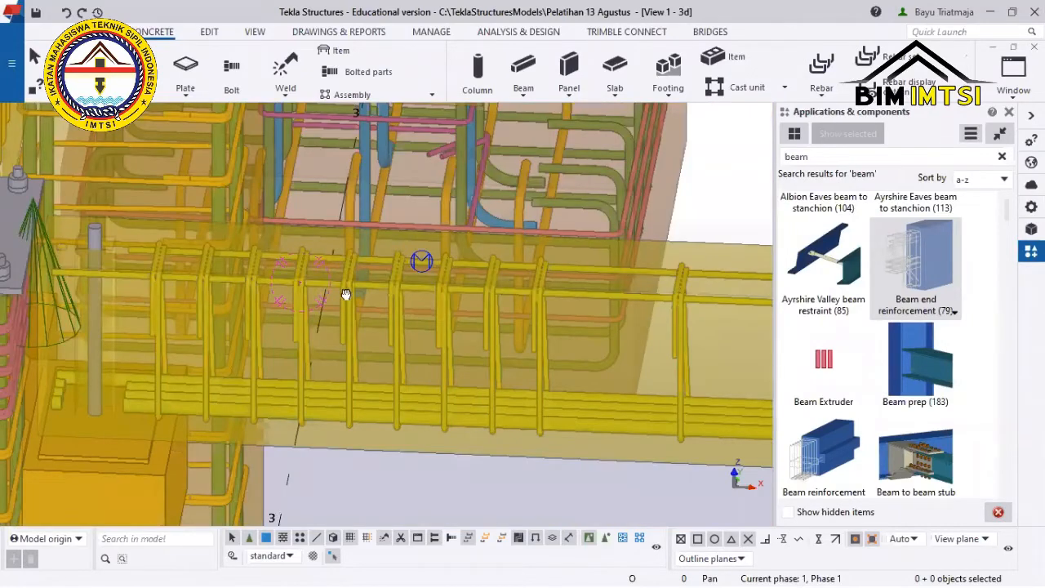
{"action": "scroll", "coordinate": [354, 277], "scroll_direction": "down", "scroll_amount": 2}
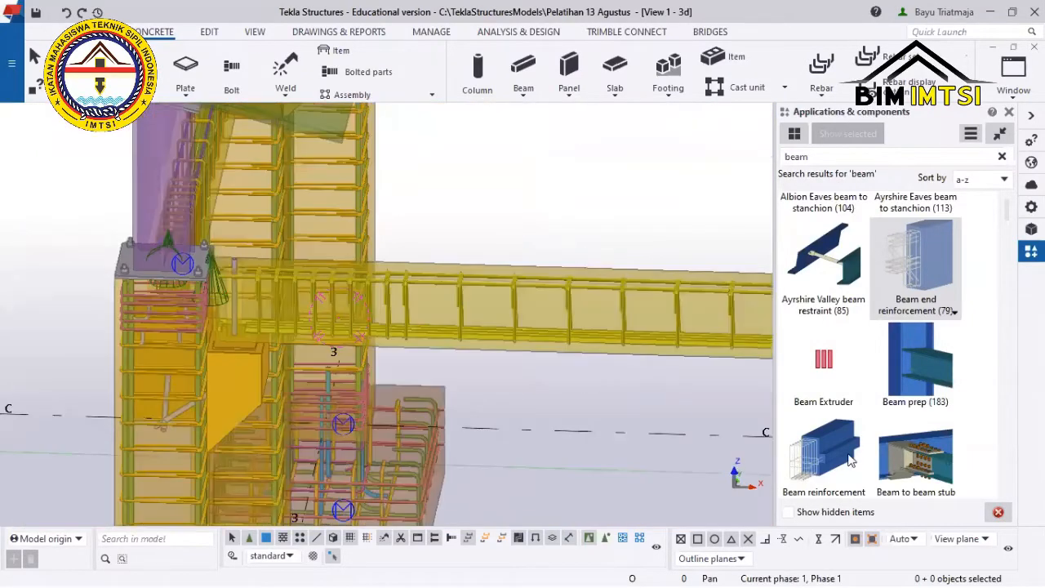
Open the Beam reinforcement (63) properties of the rebar component on the concrete beam.
{"action": "left_click", "coordinate": [850, 458]}
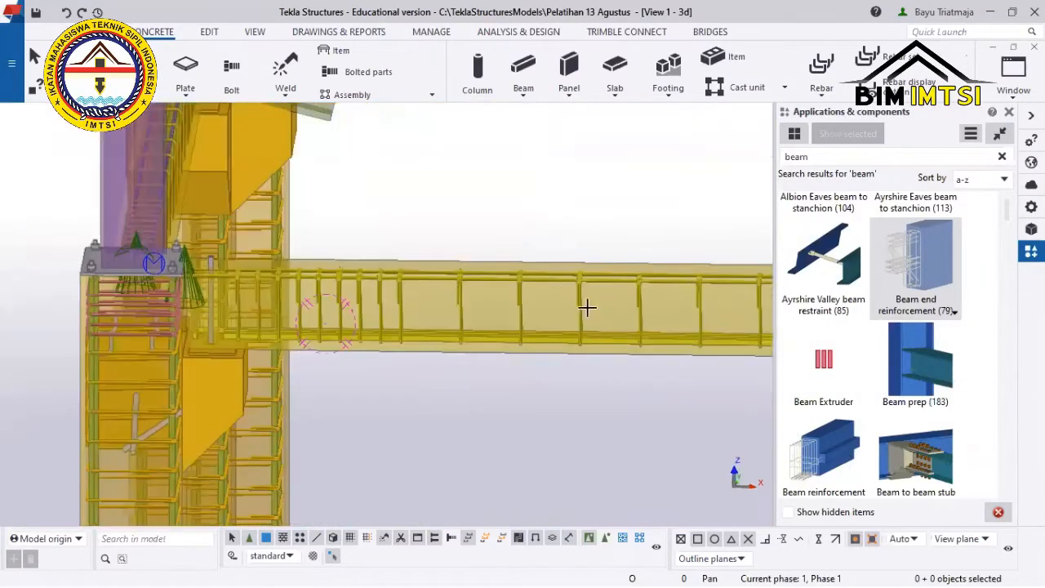
{"action": "scroll", "coordinate": [547, 227], "scroll_direction": "down", "scroll_amount": 3}
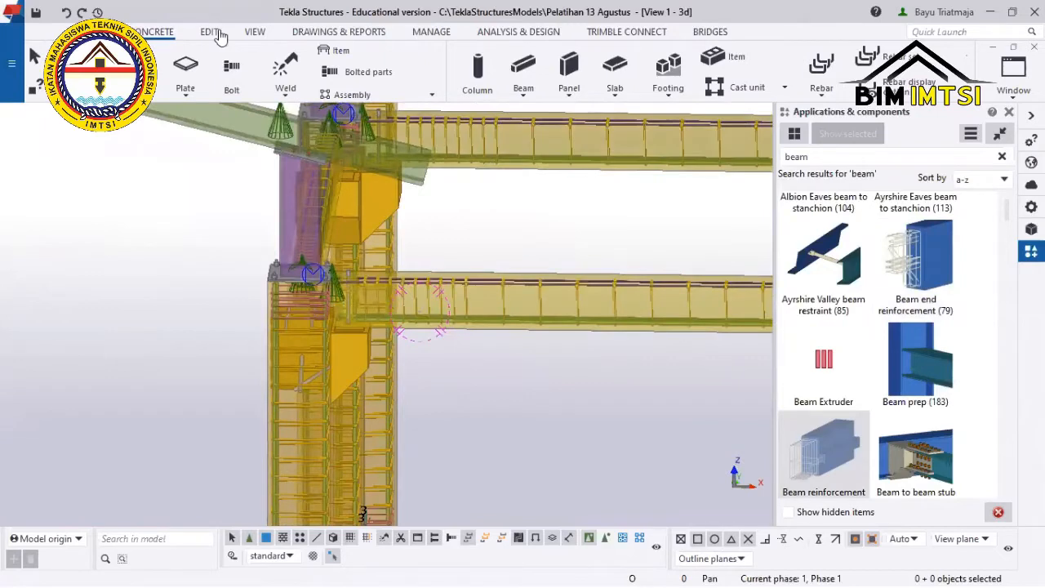
{"action": "scroll", "coordinate": [469, 298], "scroll_direction": "up", "scroll_amount": 3}
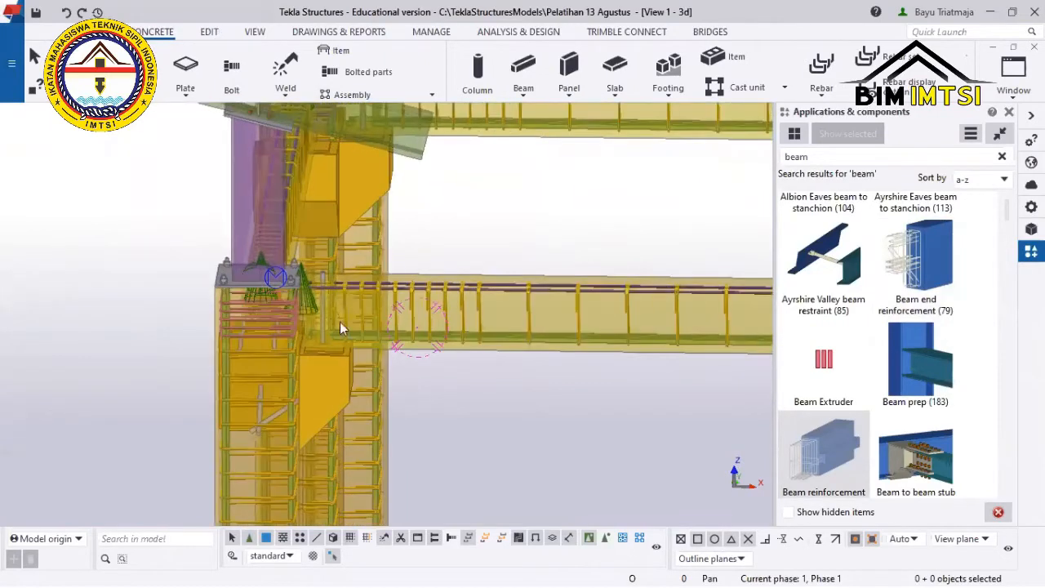
{"action": "scroll", "coordinate": [340, 322], "scroll_direction": "up", "scroll_amount": 2}
{"action": "middle_click_drag", "start_coordinate": [340, 322], "coordinate": [189, 336]}
{"action": "scroll", "coordinate": [273, 259], "scroll_direction": "down", "scroll_amount": 2}
{"action": "middle_click_drag", "start_coordinate": [130, 250], "coordinate": [59, 189]}
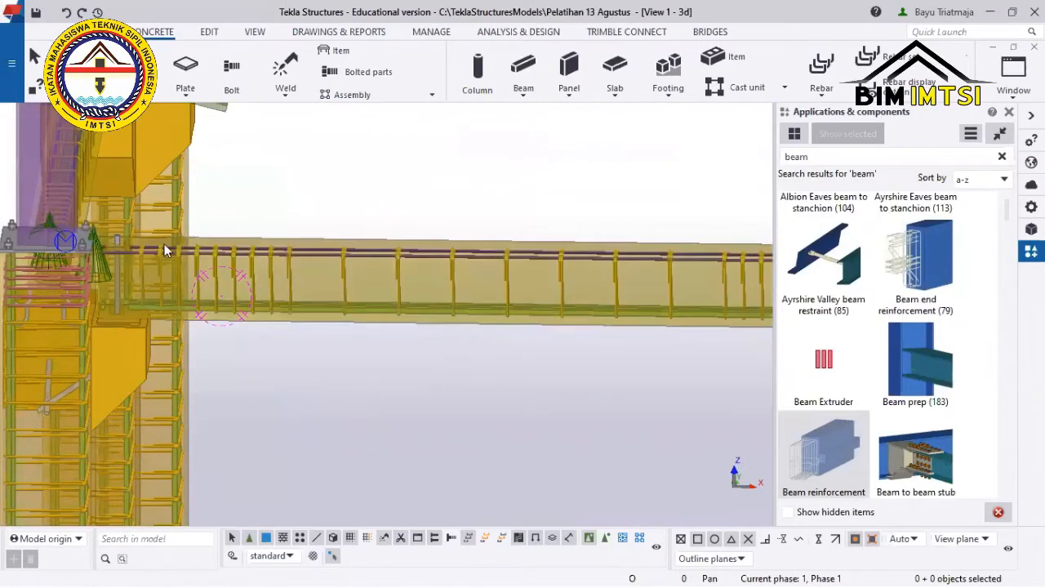
{"action": "scroll", "coordinate": [189, 269], "scroll_direction": "up", "scroll_amount": 5}
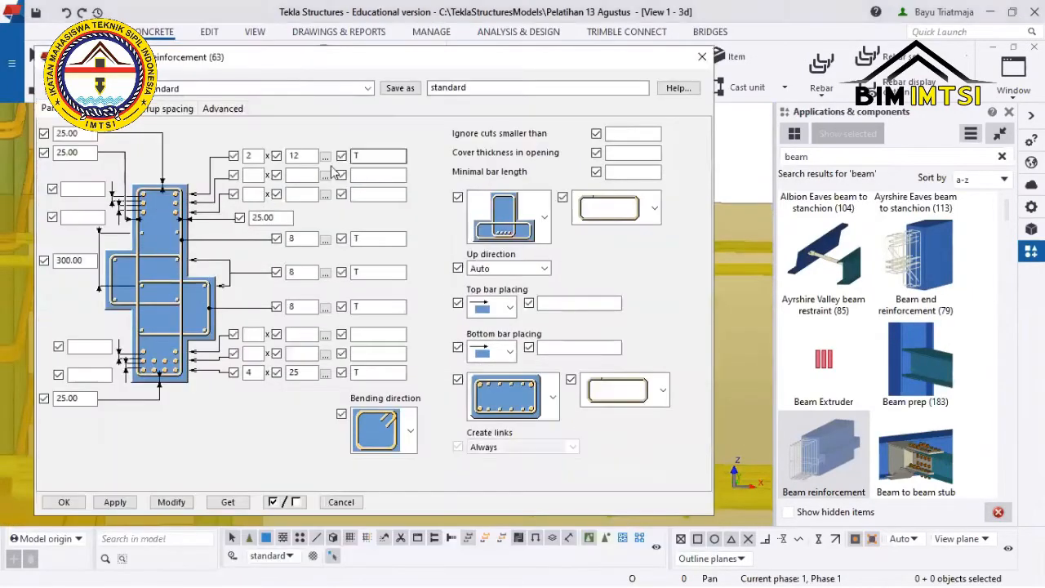
Review the component's bar end, parameter, stirrup spacing and advanced settings, and close its properties.
{"action": "left_click", "coordinate": [154, 114]}
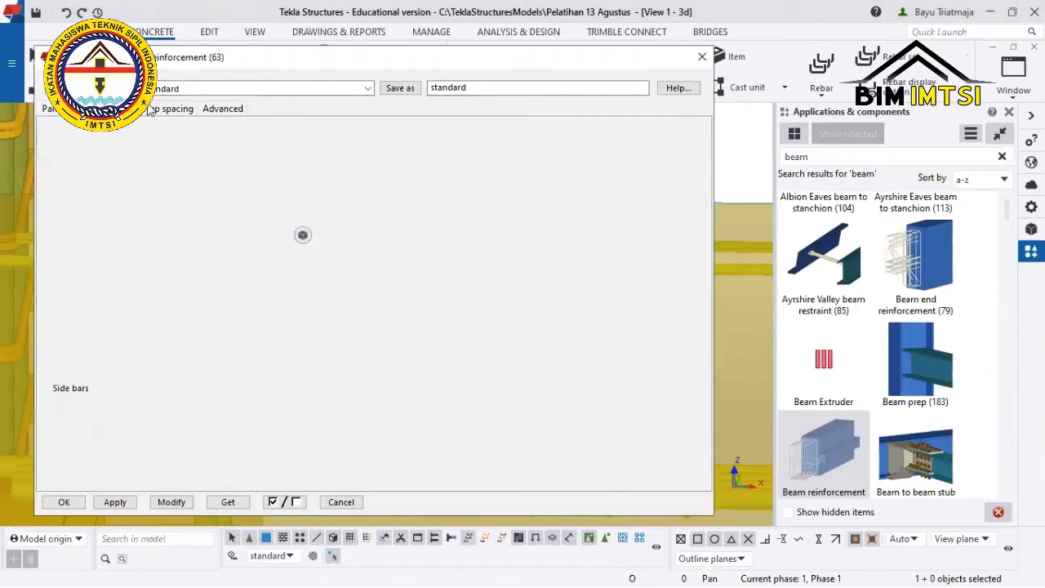
{"action": "left_click", "coordinate": [117, 113]}
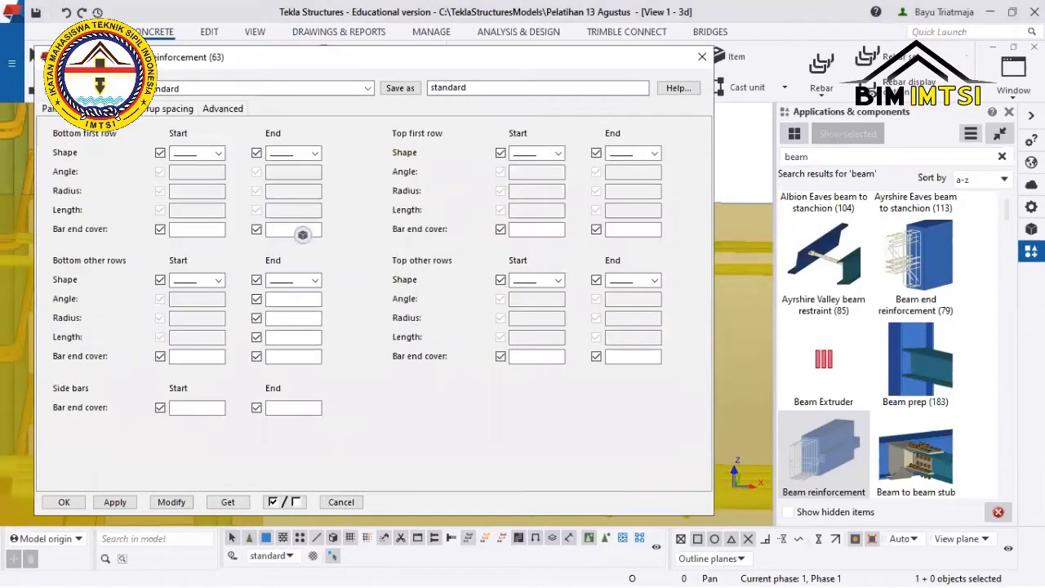
{"action": "left_click", "coordinate": [72, 110]}
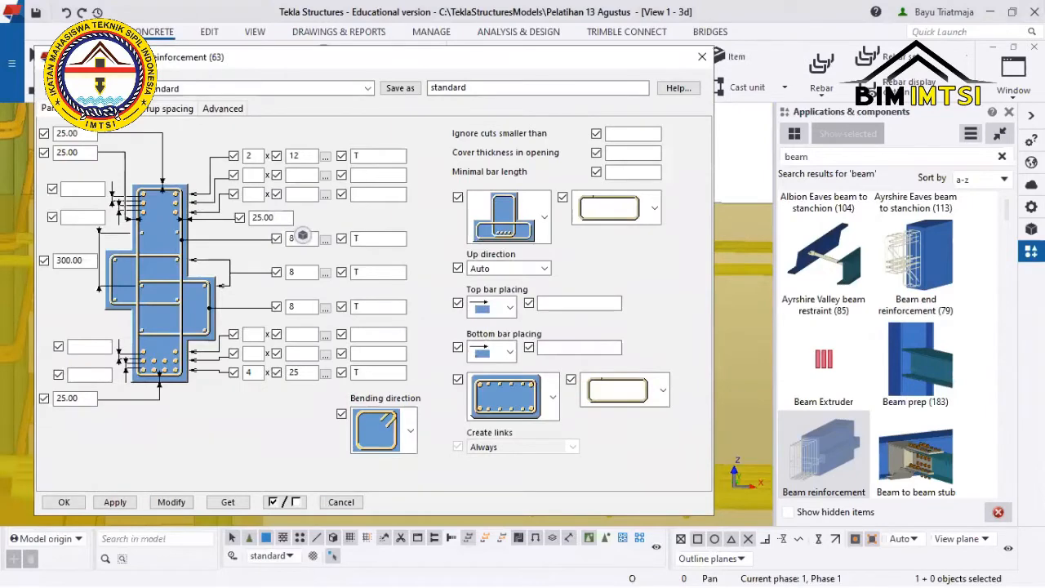
{"action": "left_click", "coordinate": [113, 110]}
{"action": "left_click", "coordinate": [140, 115]}
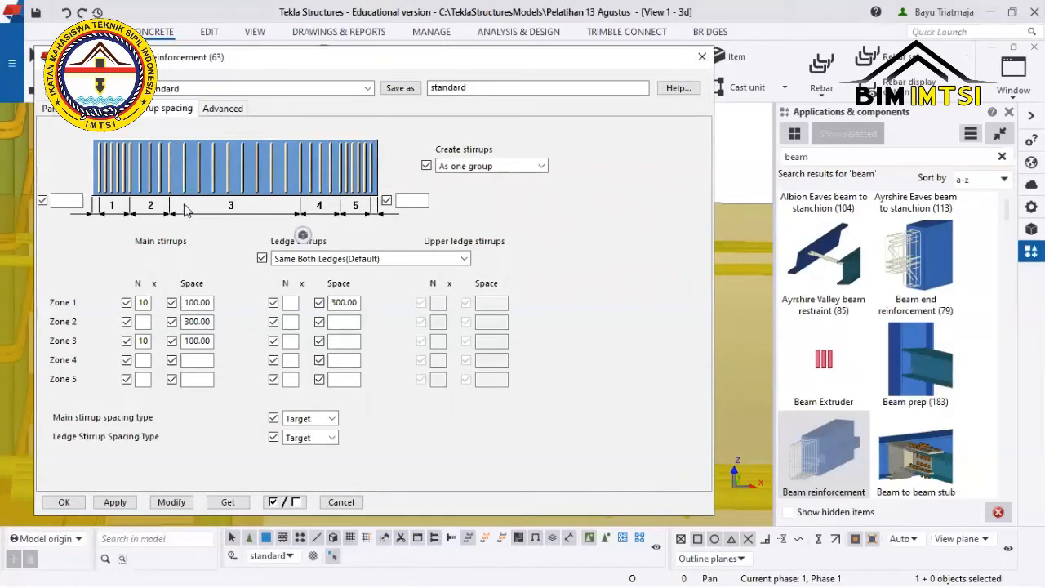
{"action": "left_click", "coordinate": [215, 110]}
{"action": "left_click", "coordinate": [183, 112]}
{"action": "key", "text": "ctrl+shift+Tab"}
{"action": "key", "text": "ctrl+shift+Tab"}
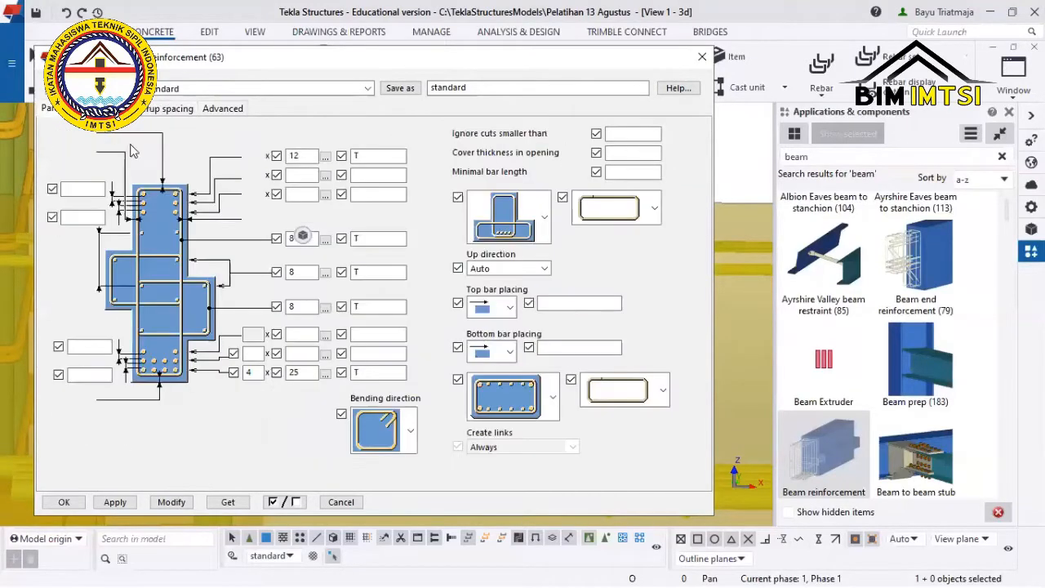
{"action": "left_click", "coordinate": [703, 57]}
Delete the Beam reinforcement component with its stirrups and longitudinal bars from the concrete beam.
{"action": "scroll", "coordinate": [841, 463], "scroll_direction": "down", "scroll_amount": 1}
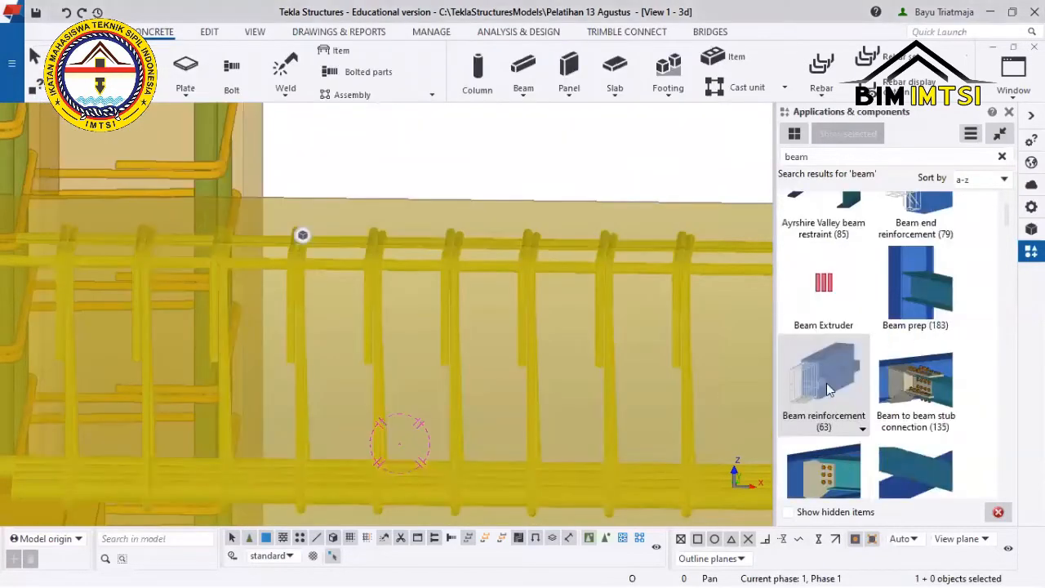
{"action": "middle_click_drag", "start_coordinate": [596, 157], "coordinate": [585, 164]}
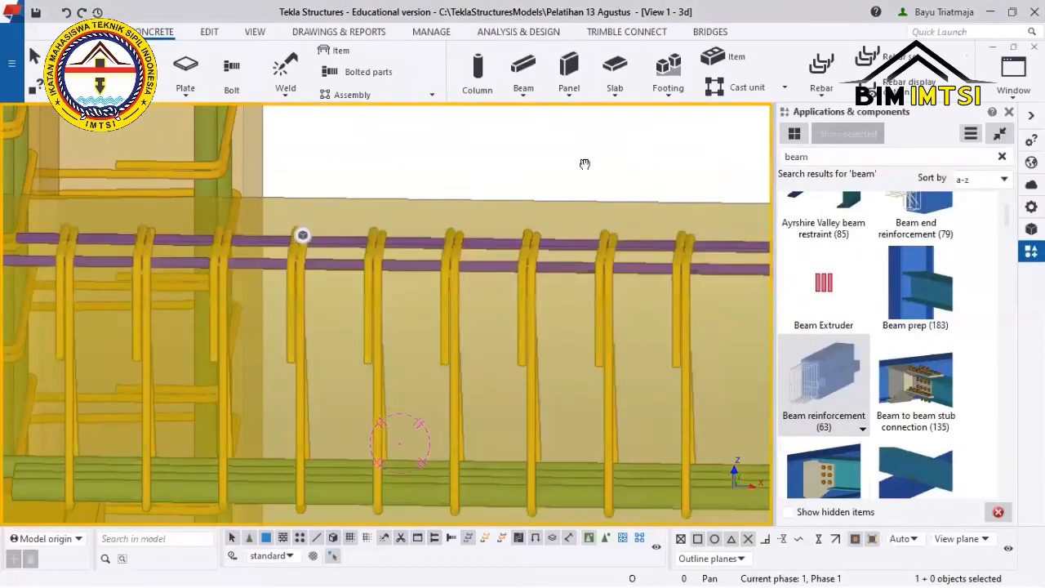
{"action": "scroll", "coordinate": [531, 133], "scroll_direction": "down", "scroll_amount": 5}
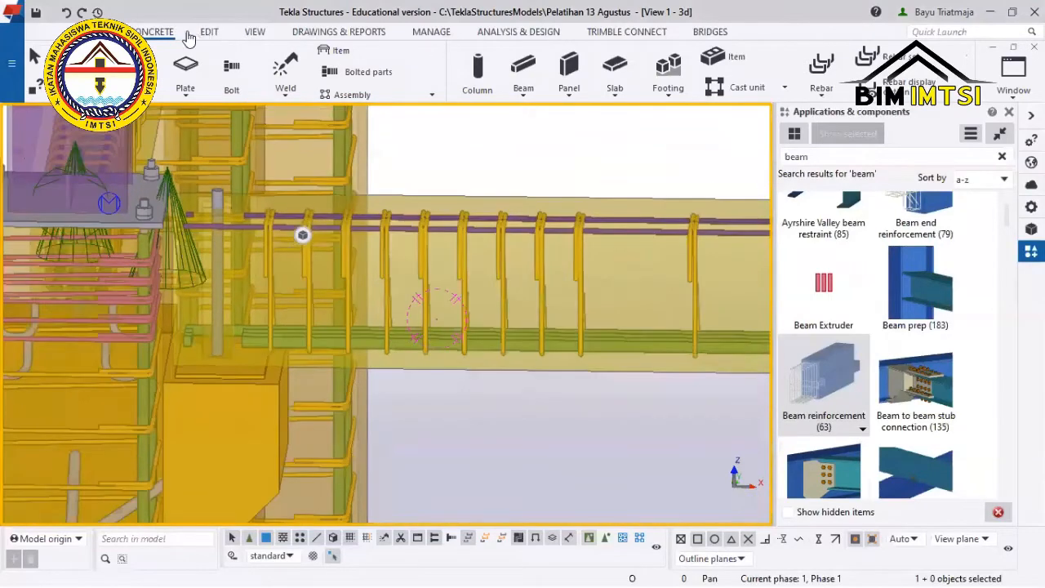
{"action": "left_click", "coordinate": [154, 31]}
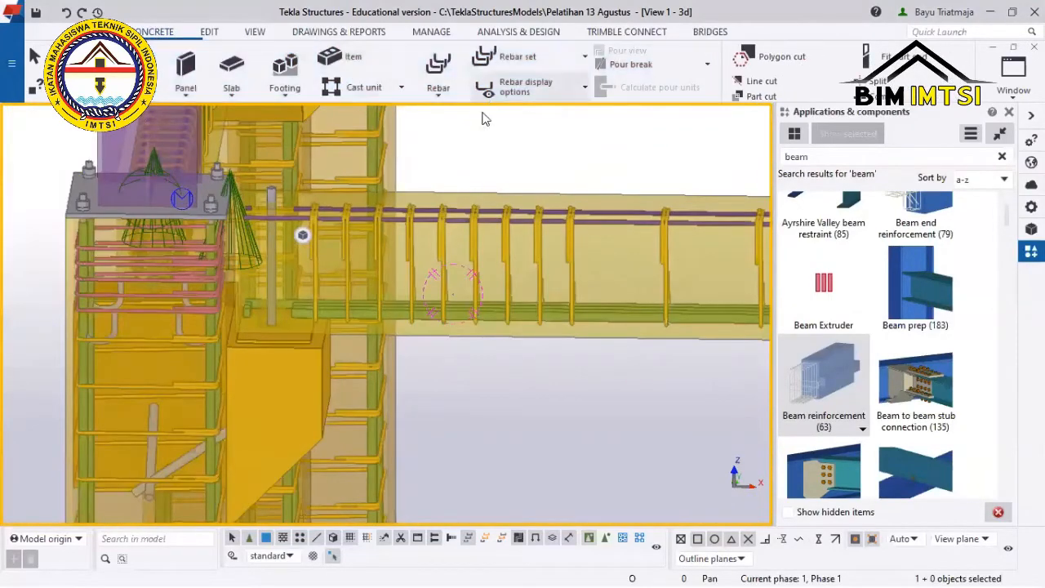
{"action": "left_click", "coordinate": [512, 59]}
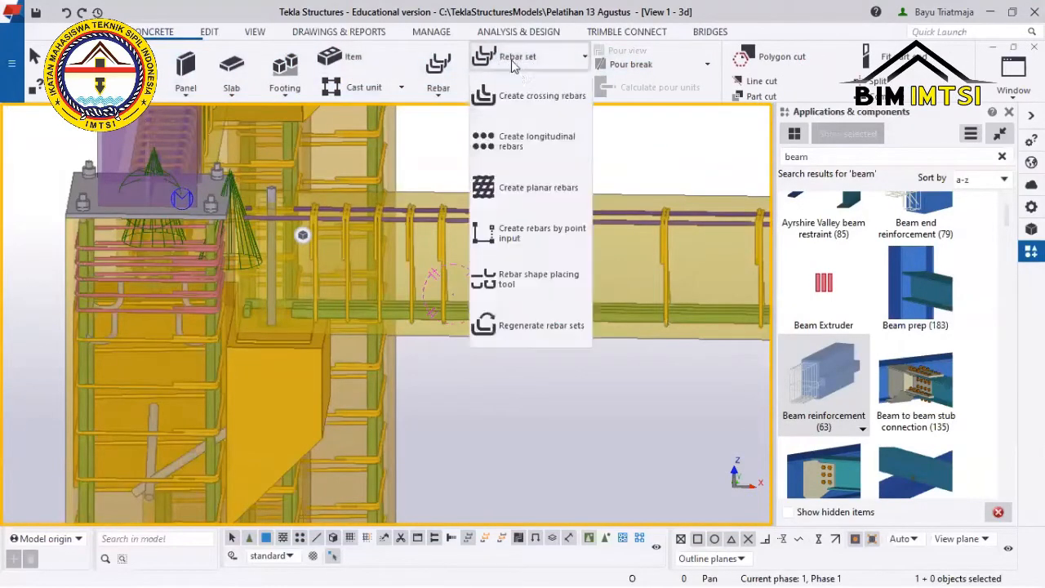
{"action": "left_click", "coordinate": [386, 246]}
{"action": "scroll", "coordinate": [386, 246], "scroll_direction": "down", "scroll_amount": 3}
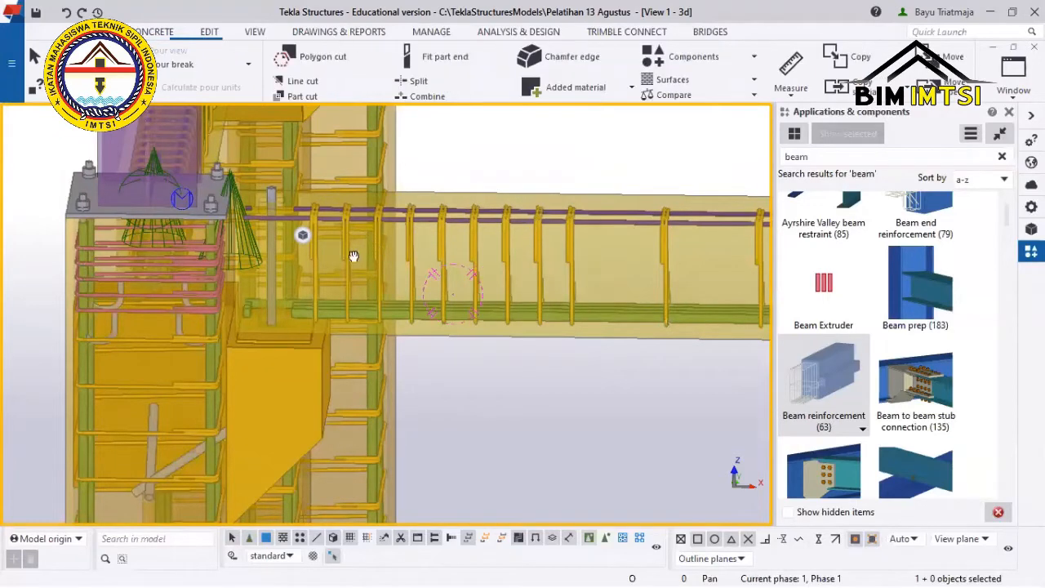
{"action": "scroll", "coordinate": [482, 200], "scroll_direction": "up", "scroll_amount": 2}
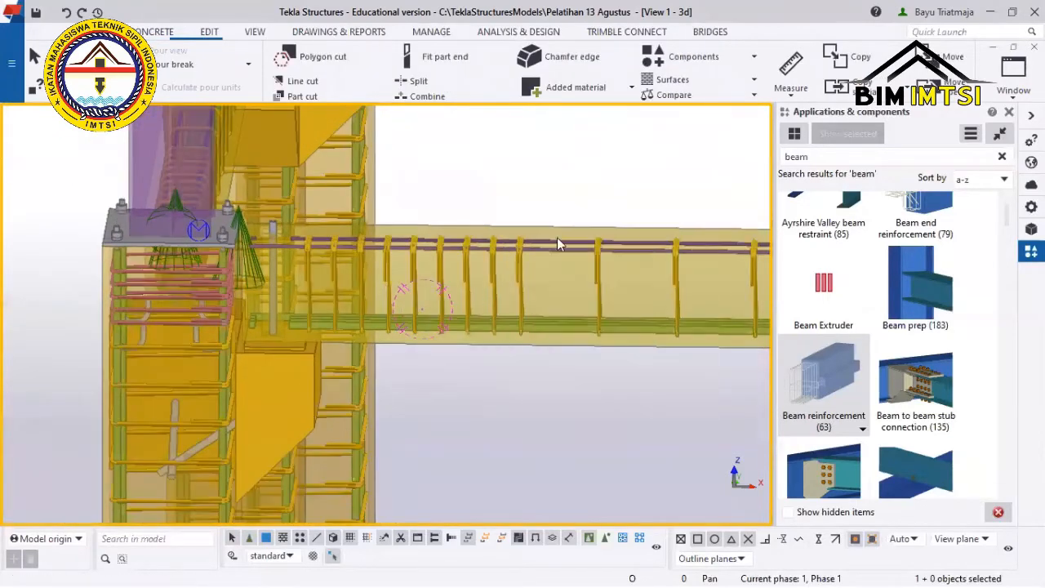
{"action": "key", "text": "Delete"}
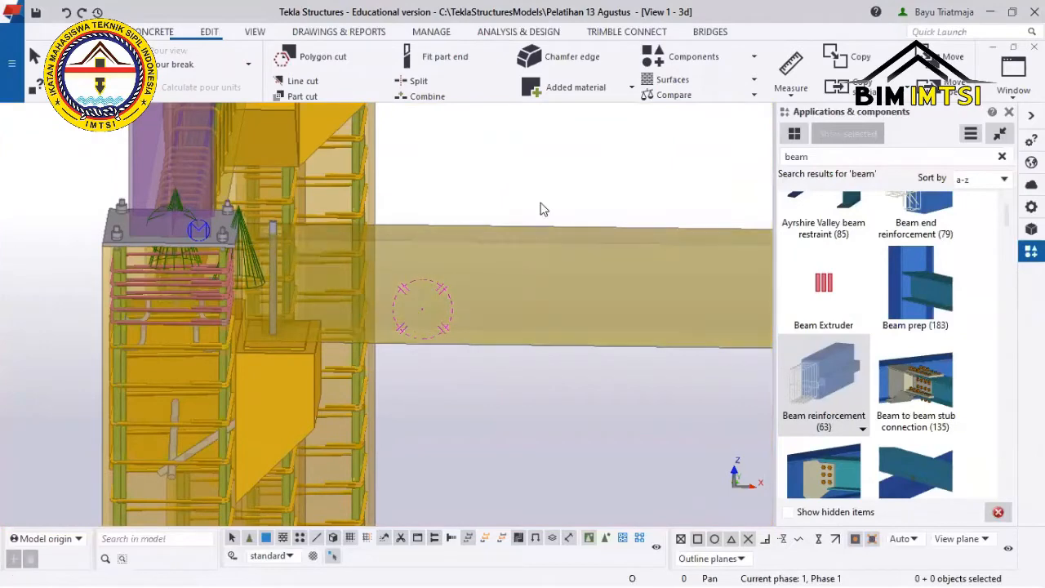
Try to create a rebar set on the unreinforced beam, starting from its top edge.
{"action": "scroll", "coordinate": [400, 37], "scroll_direction": "up", "scroll_amount": 1}
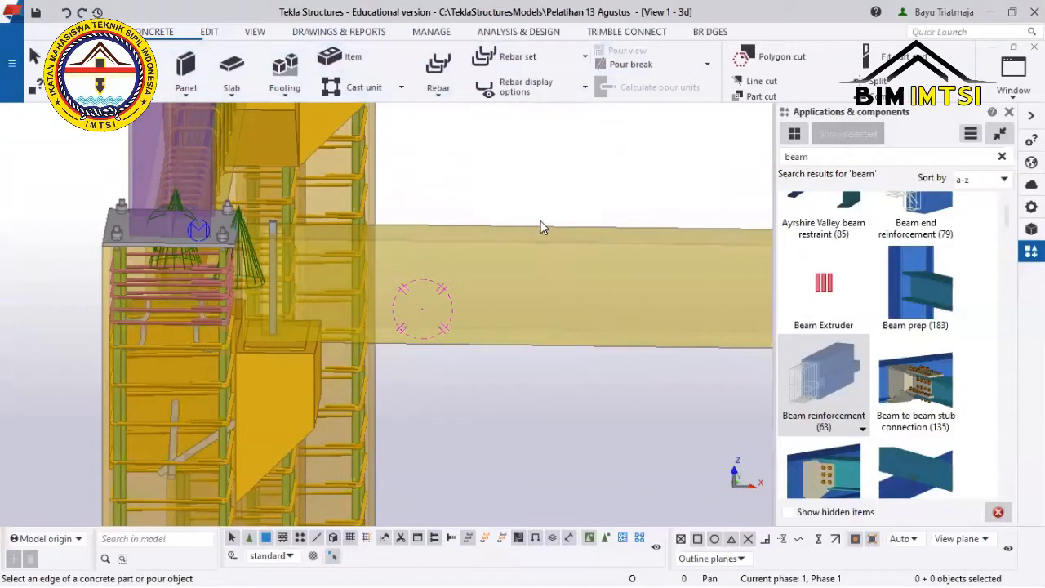
{"action": "left_click", "coordinate": [545, 232]}
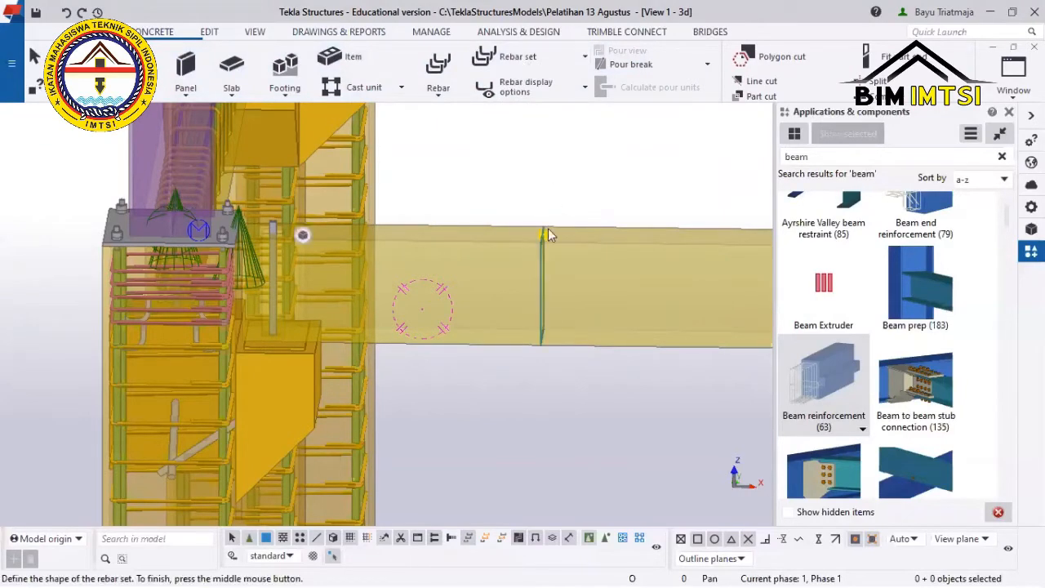
{"action": "scroll", "coordinate": [548, 241], "scroll_direction": "up", "scroll_amount": 5}
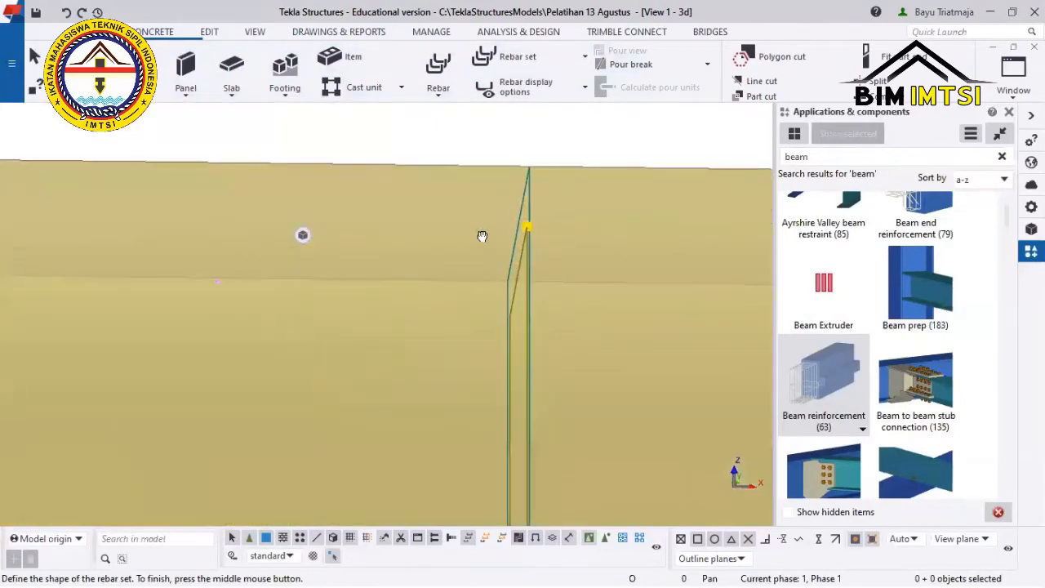
{"action": "scroll", "coordinate": [482, 241], "scroll_direction": "down", "scroll_amount": 3}
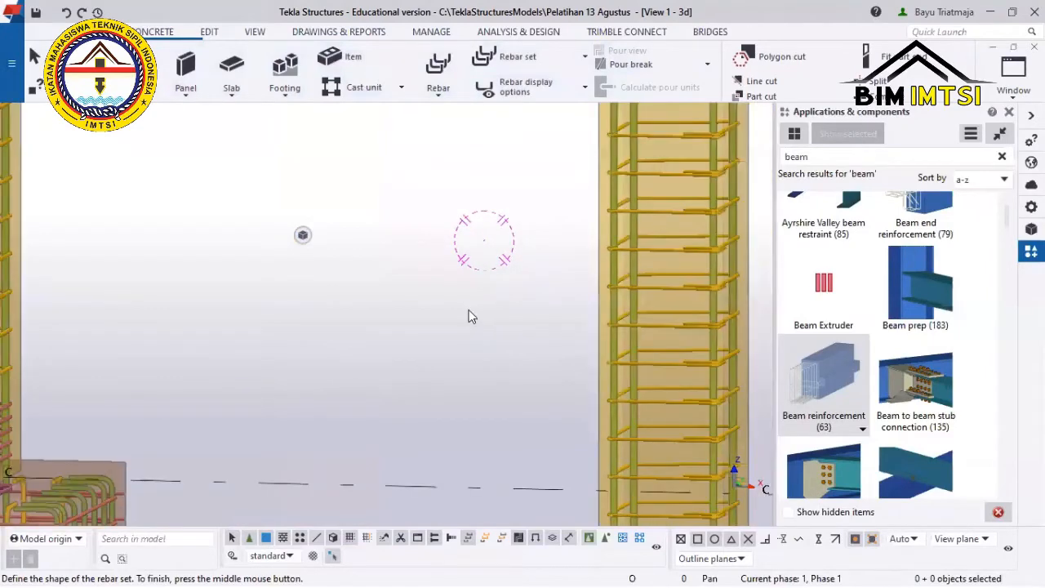
{"action": "scroll", "coordinate": [447, 248], "scroll_direction": "down", "scroll_amount": 5}
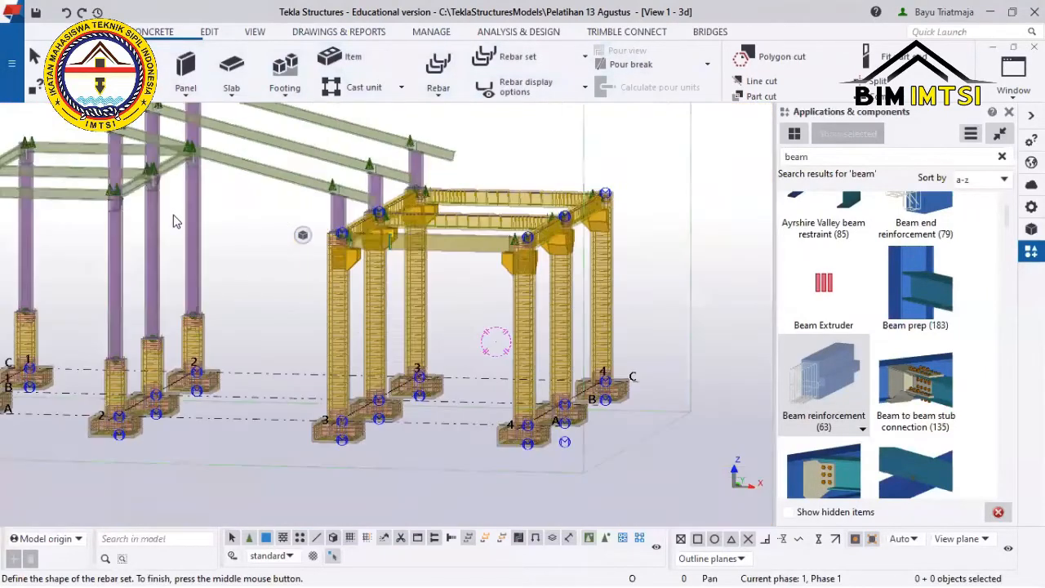
{"action": "scroll", "coordinate": [94, 218], "scroll_direction": "up", "scroll_amount": 6}
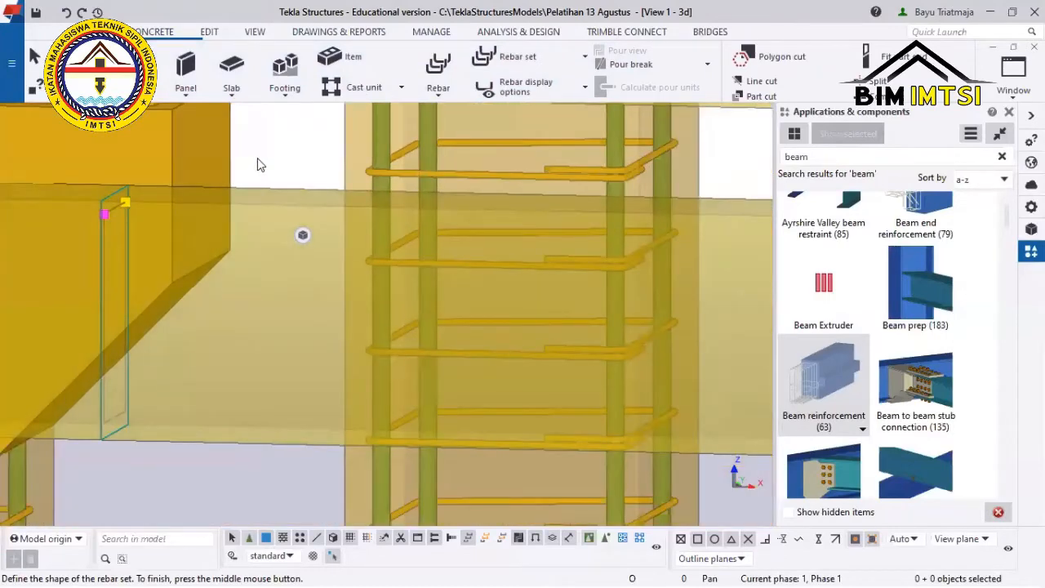
{"action": "middle_click", "coordinate": [258, 167]}
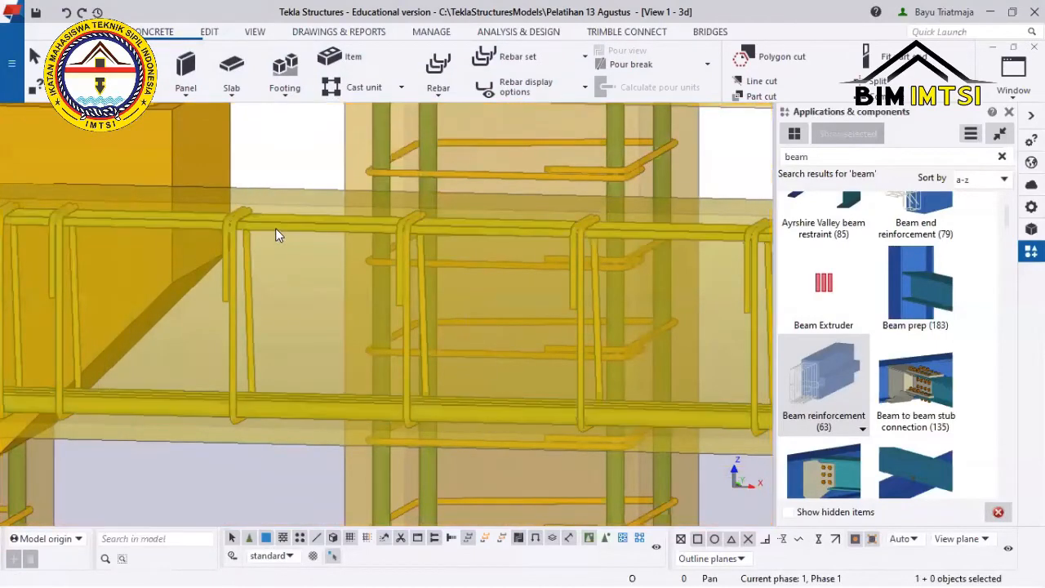
Try to create a crossing rebar set on the unreinforced beam, picking its lower edge as the cross-section position.
{"action": "left_click", "coordinate": [585, 57]}
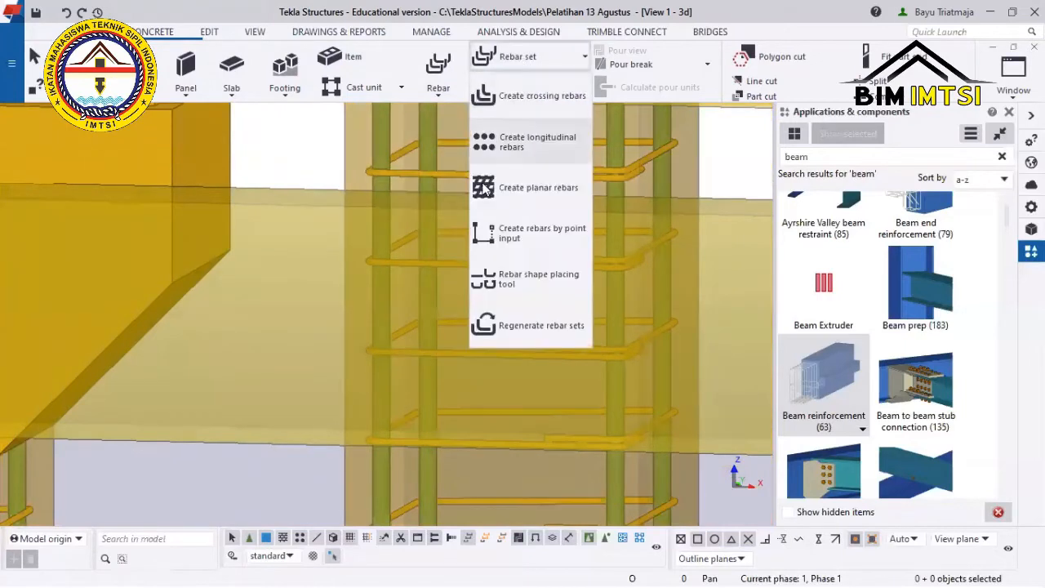
{"action": "left_click", "coordinate": [515, 95]}
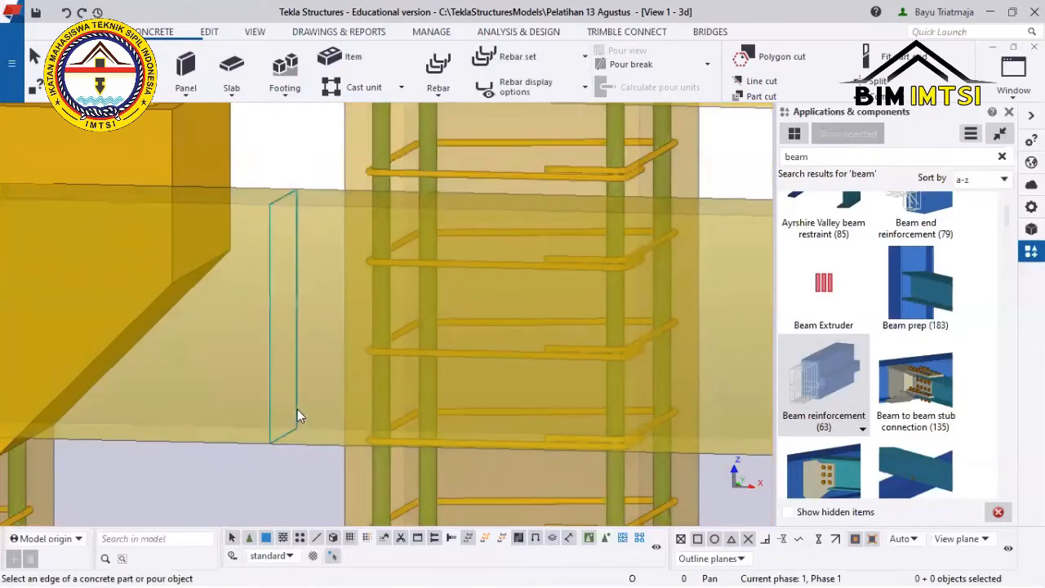
{"action": "left_click", "coordinate": [239, 443]}
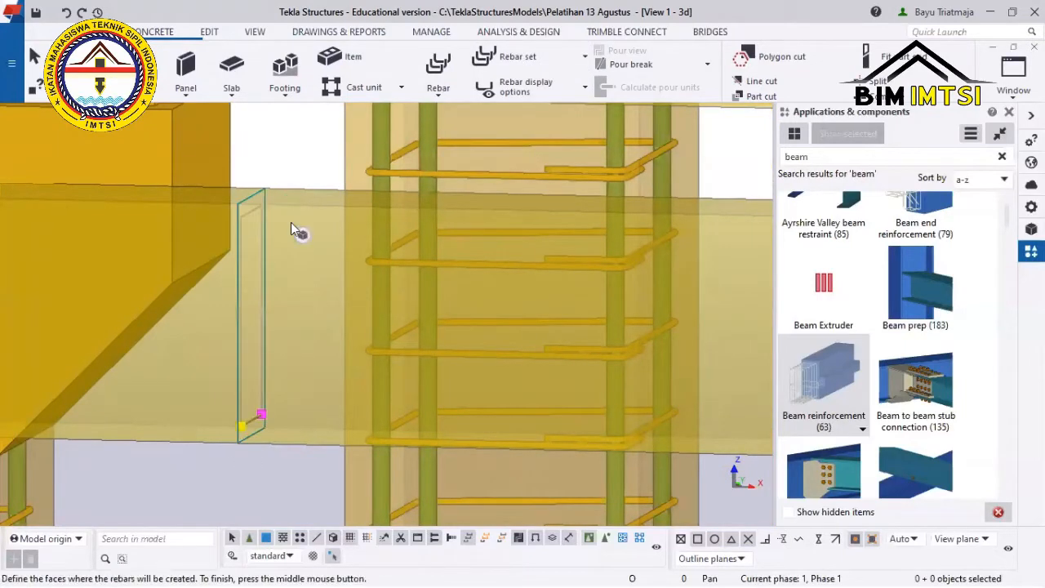
{"action": "left_click", "coordinate": [251, 215]}
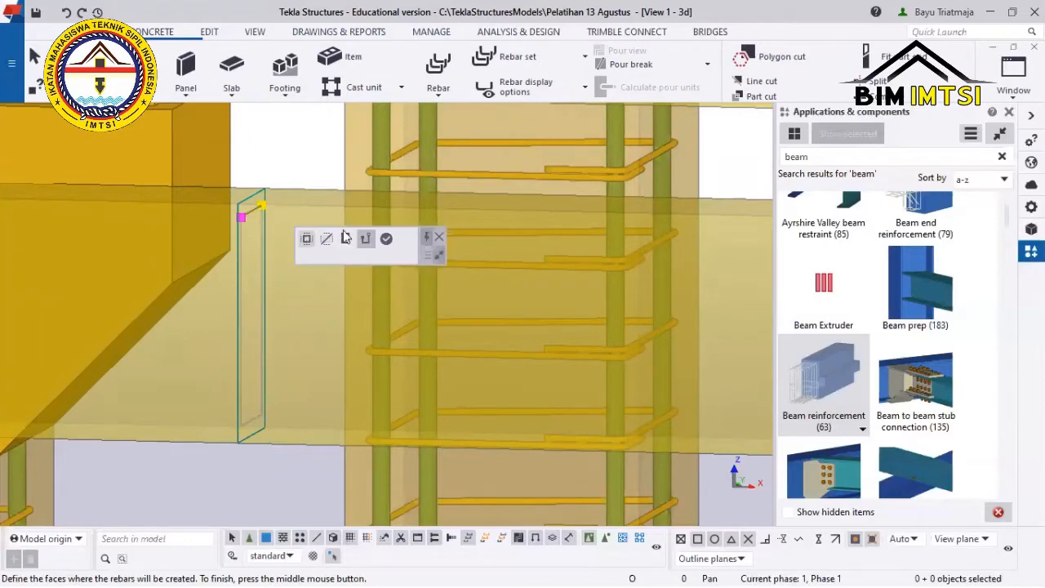
{"action": "left_click", "coordinate": [380, 239]}
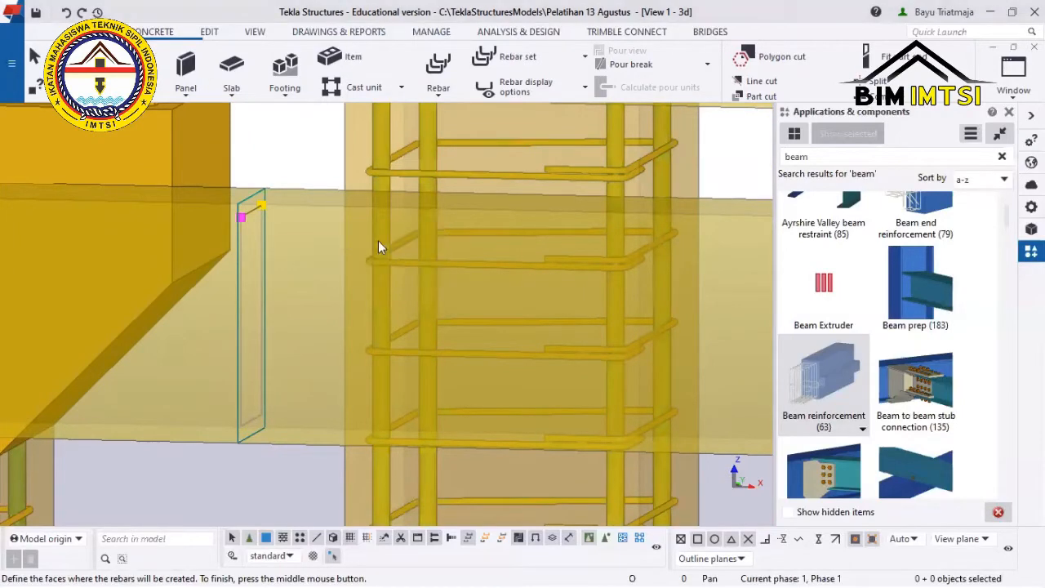
{"action": "scroll", "coordinate": [379, 240], "scroll_direction": "down", "scroll_amount": 2}
{"action": "scroll", "coordinate": [269, 285], "scroll_direction": "down", "scroll_amount": 3}
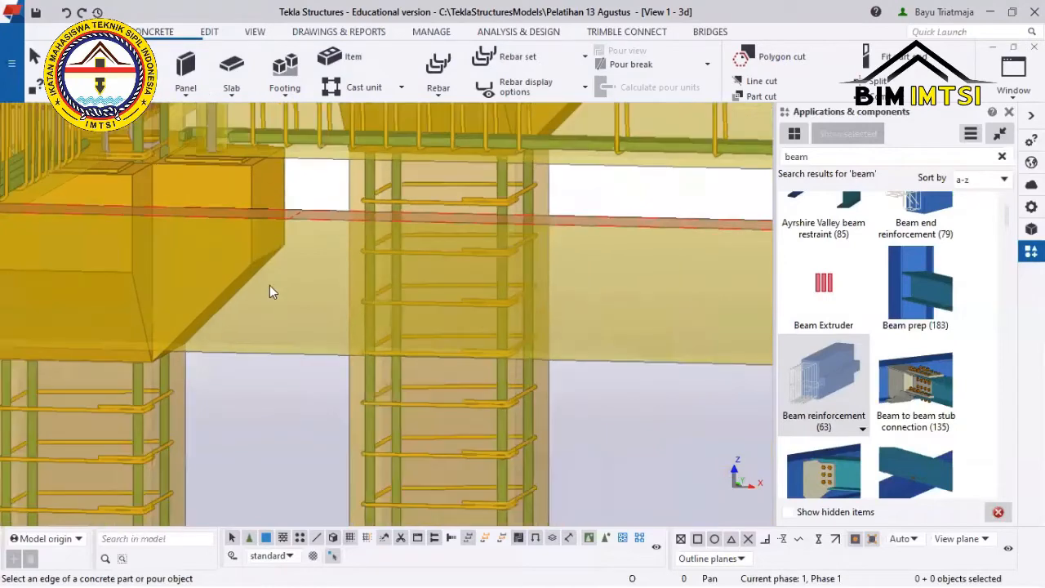
{"action": "middle_click_drag", "start_coordinate": [91, 359], "coordinate": [78, 332], "text": "ctrl"}
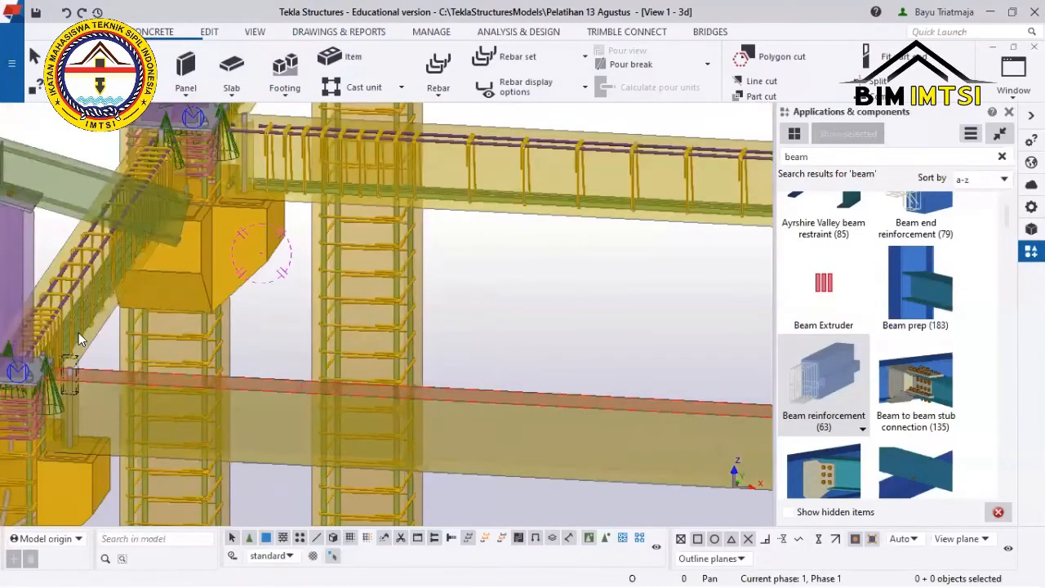
{"action": "scroll", "coordinate": [78, 332], "scroll_direction": "up", "scroll_amount": 2}
{"action": "scroll", "coordinate": [93, 315], "scroll_direction": "up", "scroll_amount": 4}
{"action": "scroll", "coordinate": [435, 193], "scroll_direction": "down", "scroll_amount": 2}
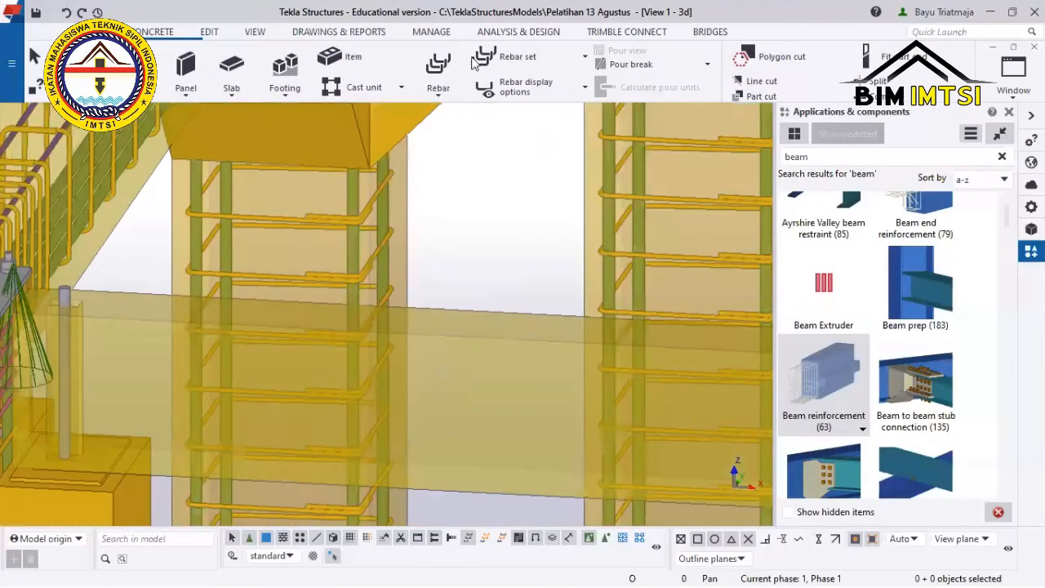
{"action": "scroll", "coordinate": [527, 123], "scroll_direction": "down", "scroll_amount": 2}
{"action": "scroll", "coordinate": [525, 137], "scroll_direction": "down", "scroll_amount": 5}
Try to create a longitudinal rebar set on the cross-section of the unreinforced beam between columns 3 and 4 on grid line A.
{"action": "left_click", "coordinate": [519, 62]}
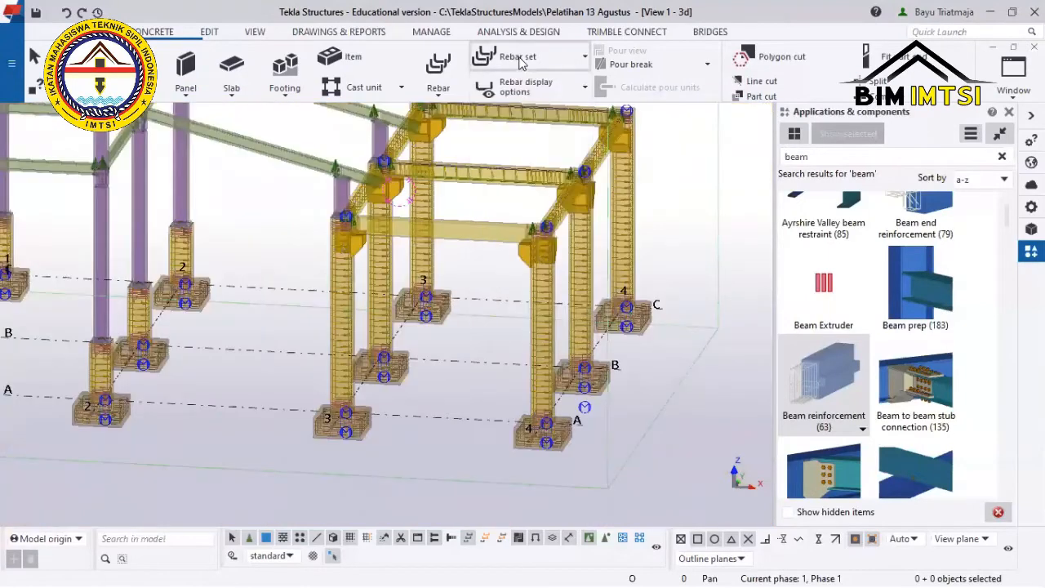
{"action": "left_click", "coordinate": [531, 140]}
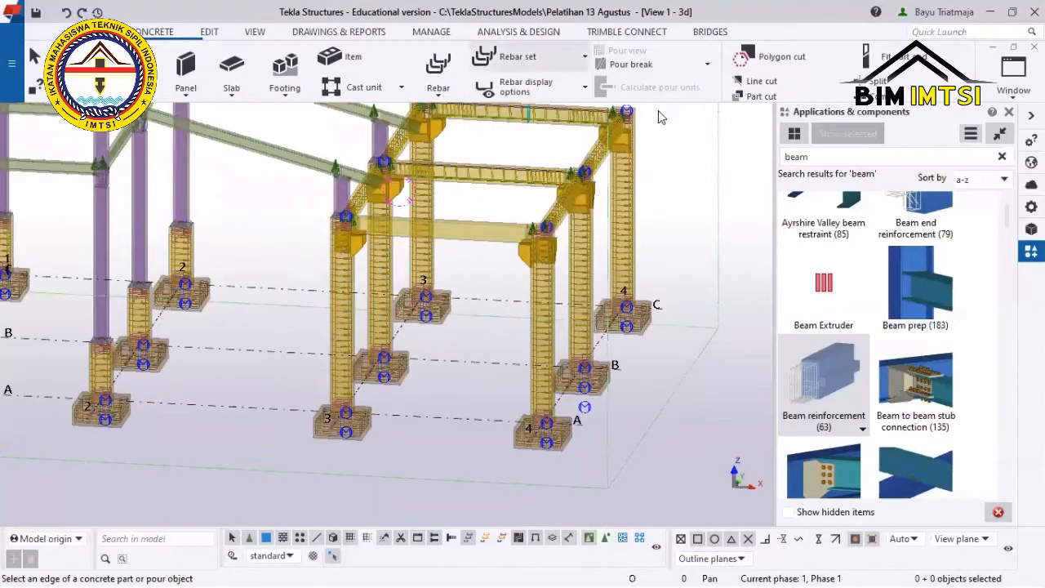
{"action": "left_click", "coordinate": [1008, 113]}
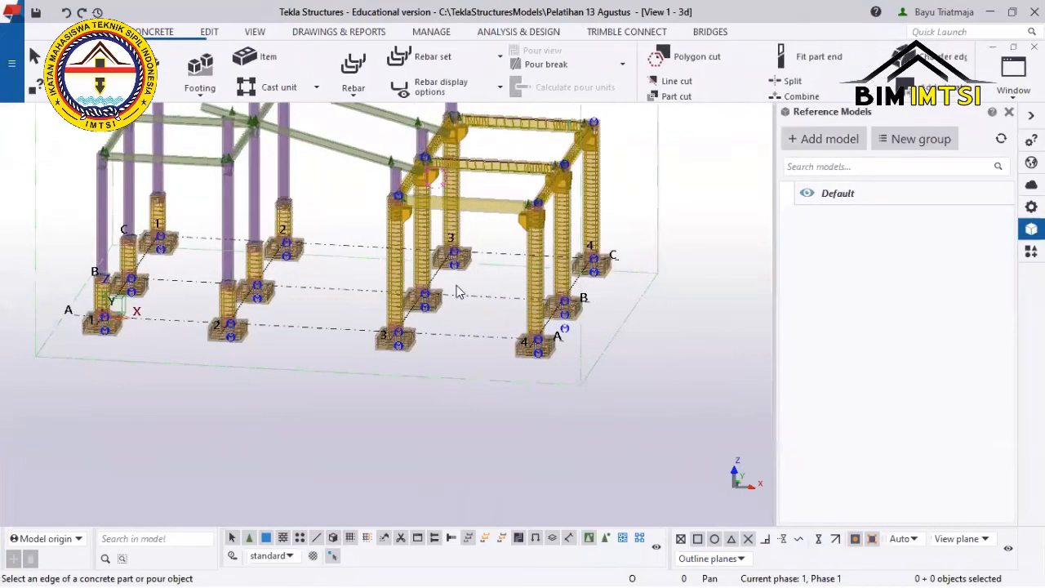
{"action": "left_click", "coordinate": [418, 61]}
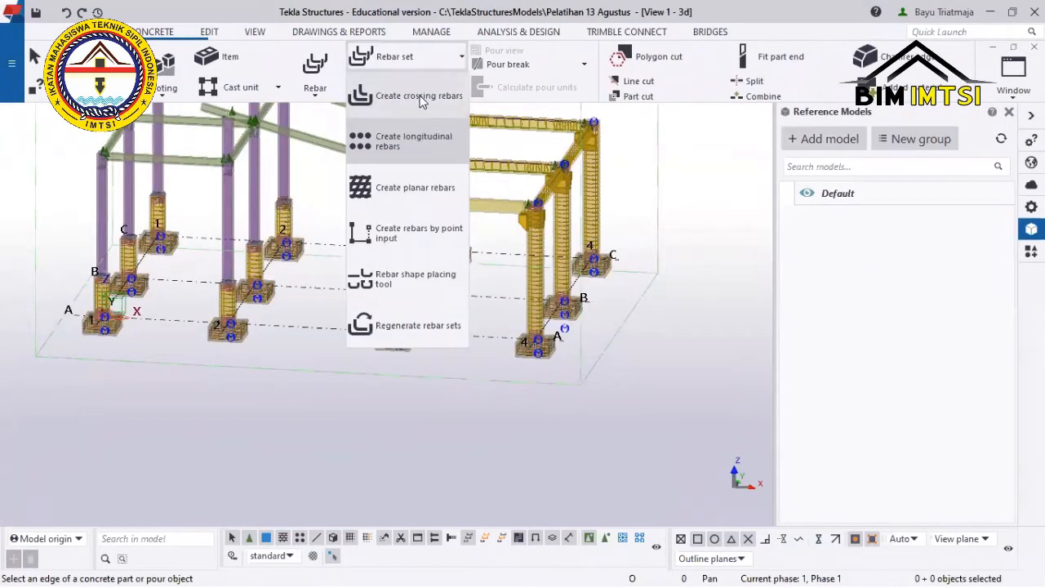
{"action": "left_click", "coordinate": [414, 149]}
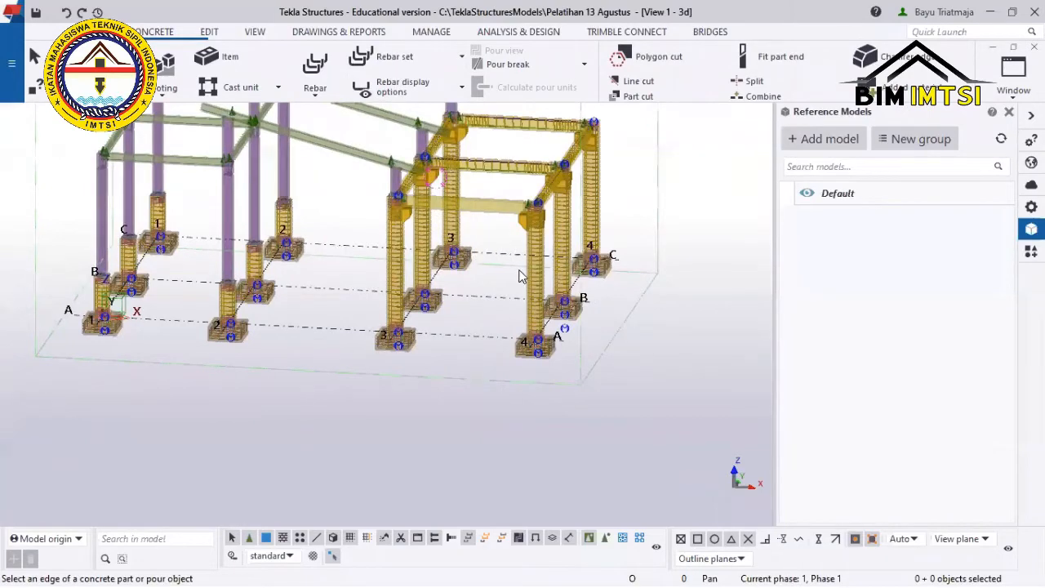
{"action": "scroll", "coordinate": [525, 226], "scroll_direction": "up", "scroll_amount": 5}
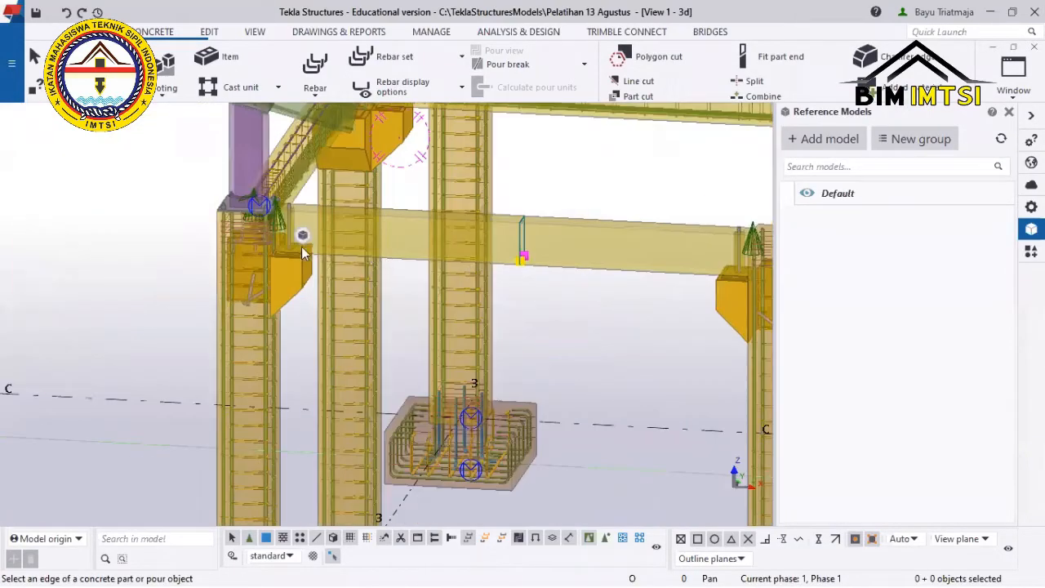
{"action": "left_click", "coordinate": [521, 235]}
{"action": "left_click", "coordinate": [302, 237]}
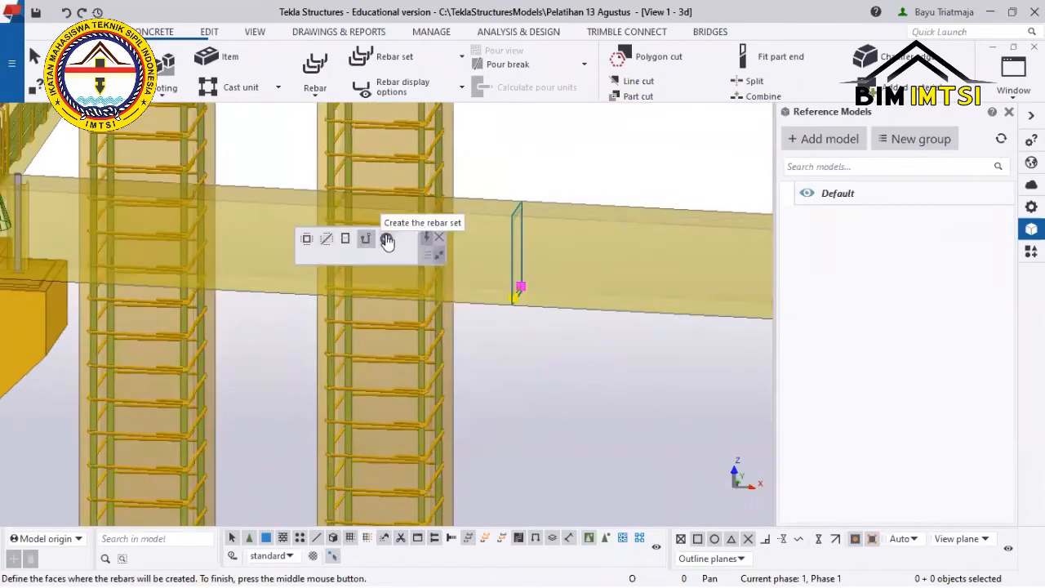
{"action": "left_click", "coordinate": [387, 240]}
{"action": "left_click", "coordinate": [1032, 207]}
{"action": "key", "text": "Escape"}
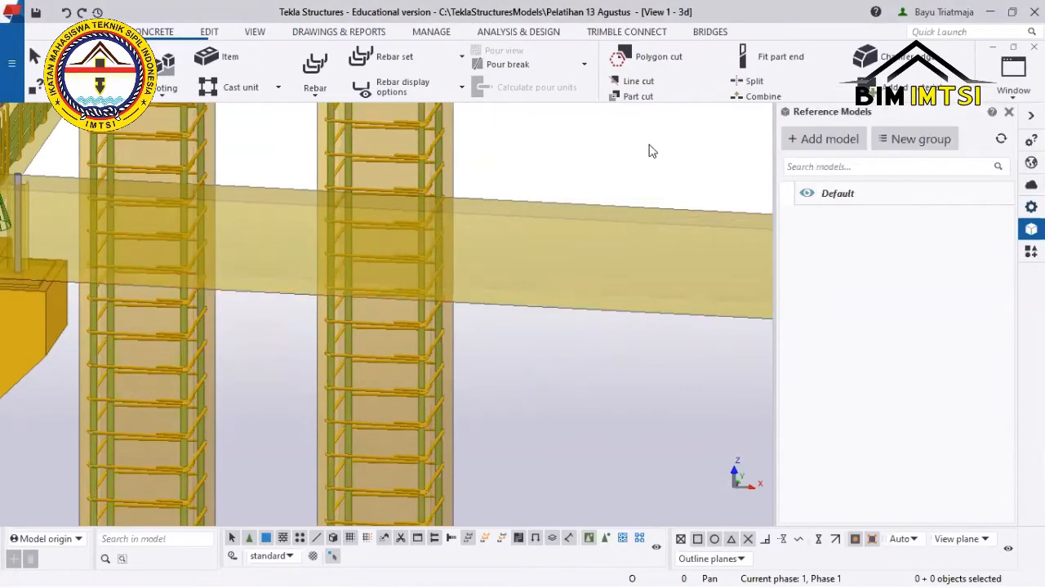
{"action": "left_click", "coordinate": [1032, 207]}
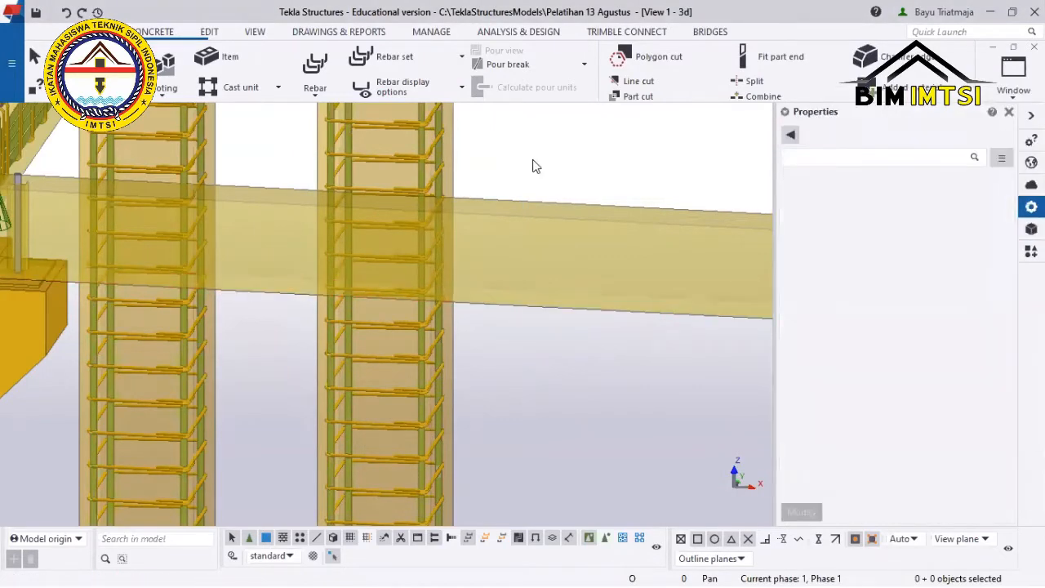
{"action": "left_click", "coordinate": [376, 37]}
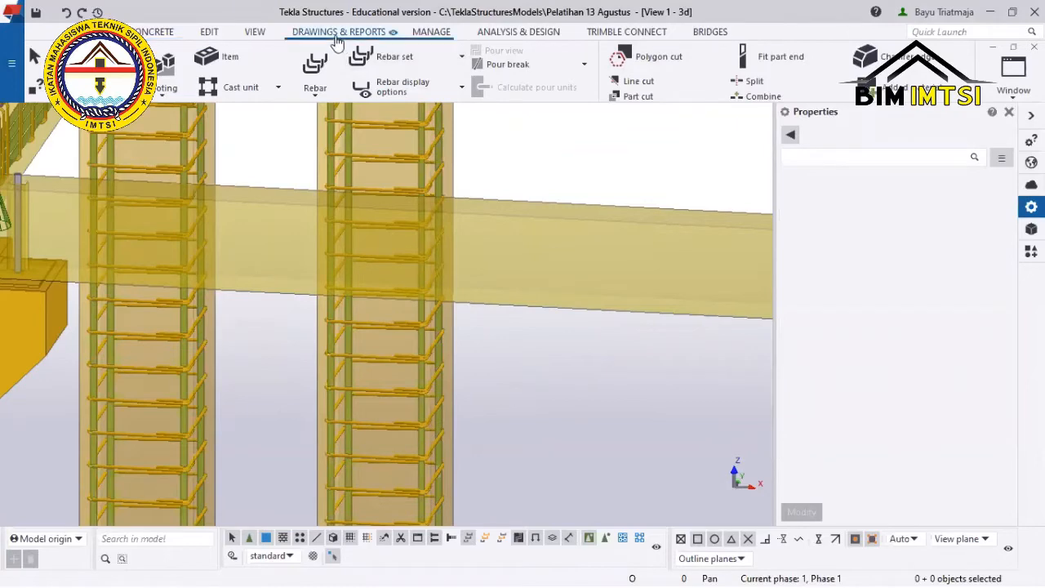
{"action": "left_click", "coordinate": [164, 32]}
{"action": "left_click", "coordinate": [543, 59]}
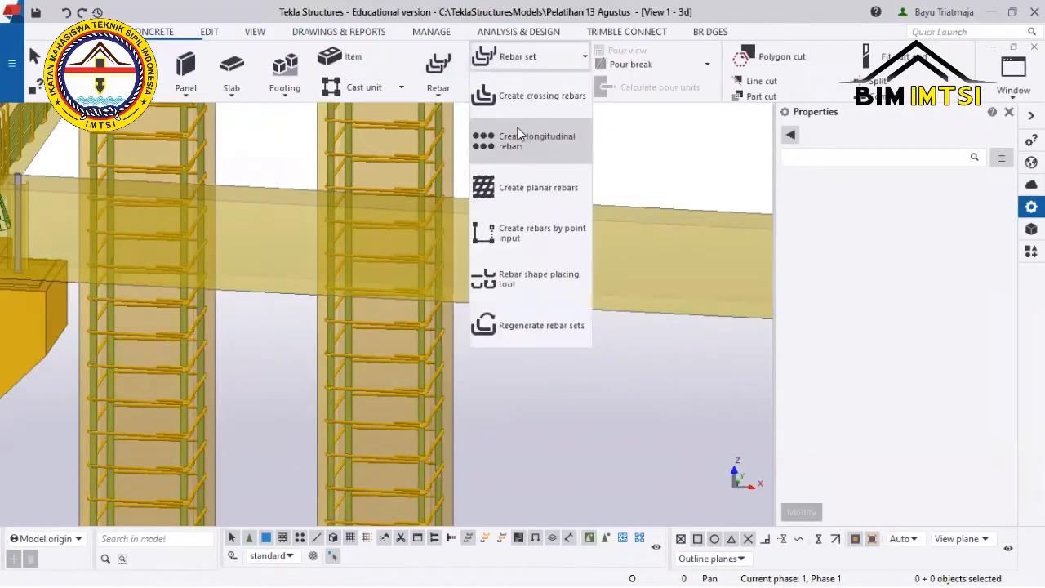
{"action": "left_click", "coordinate": [520, 139]}
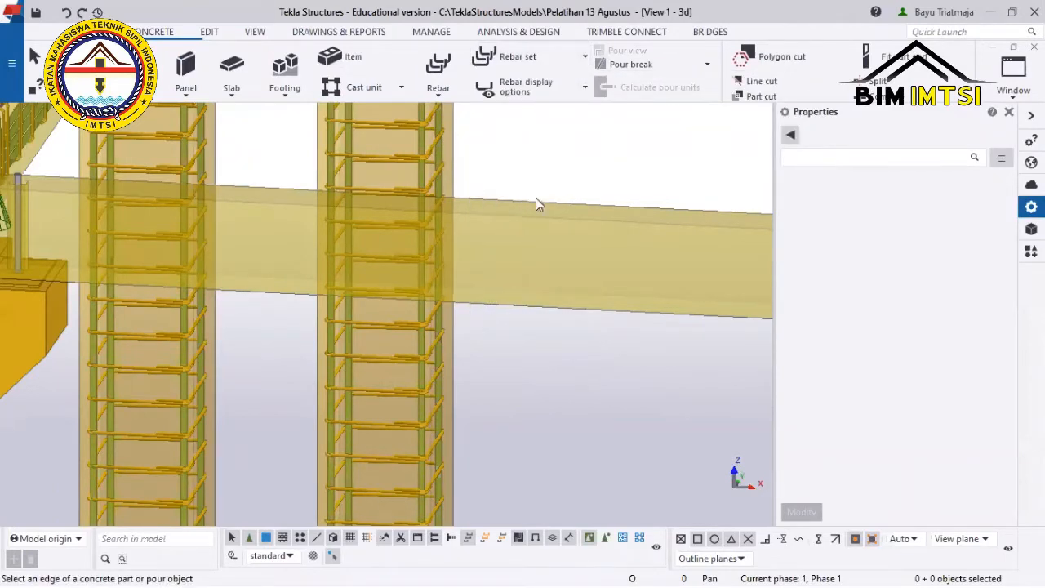
{"action": "scroll", "coordinate": [579, 202], "scroll_direction": "down", "scroll_amount": 2}
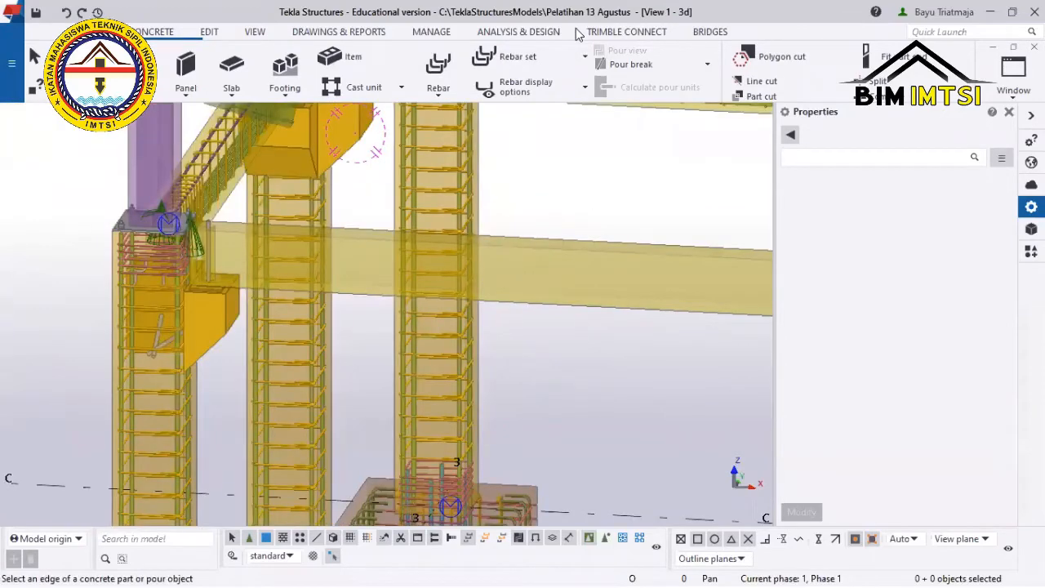
{"action": "scroll", "coordinate": [596, 194], "scroll_direction": "down", "scroll_amount": 3}
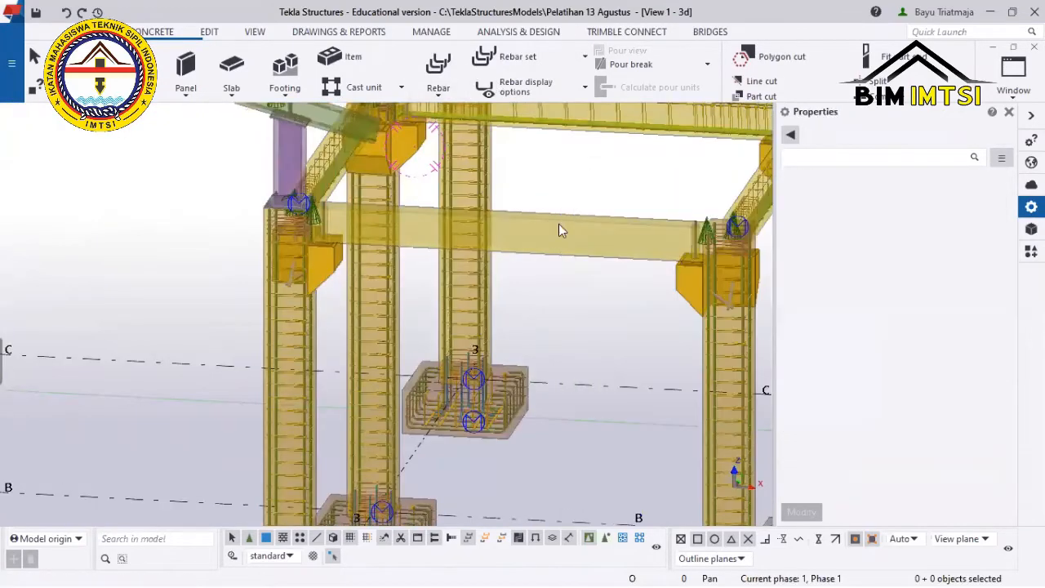
{"action": "middle_click_drag", "start_coordinate": [561, 289], "coordinate": [517, 327]}
Apply the Beam end reinforcement (79) component to the grid line 3 end of the beam, at its lower corner.
{"action": "left_click", "coordinate": [1032, 252]}
{"action": "left_click", "coordinate": [919, 210]}
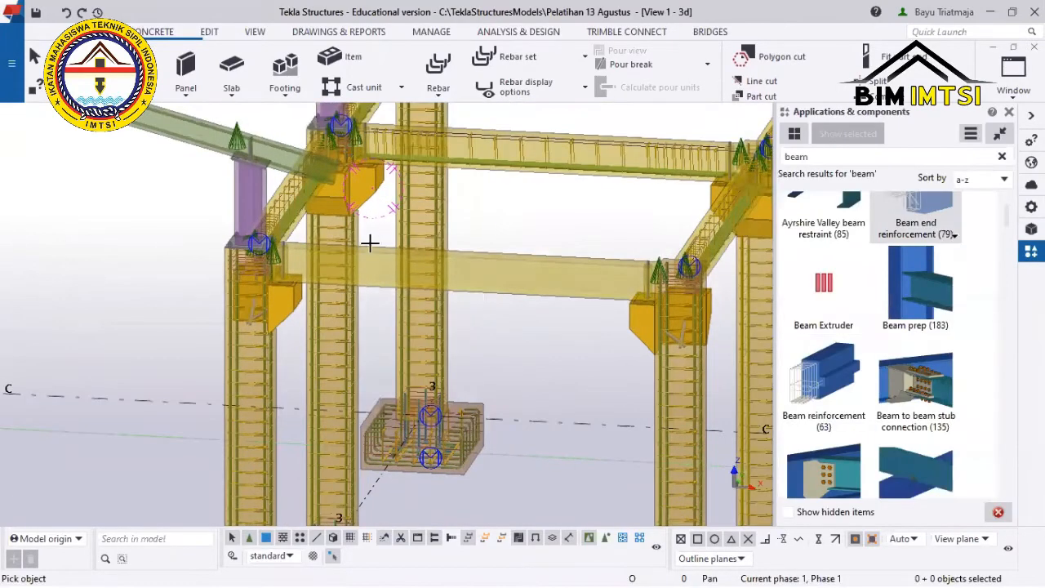
{"action": "scroll", "coordinate": [370, 243], "scroll_direction": "up", "scroll_amount": 2}
{"action": "left_click", "coordinate": [392, 237]}
{"action": "scroll", "coordinate": [90, 288], "scroll_direction": "up", "scroll_amount": 2}
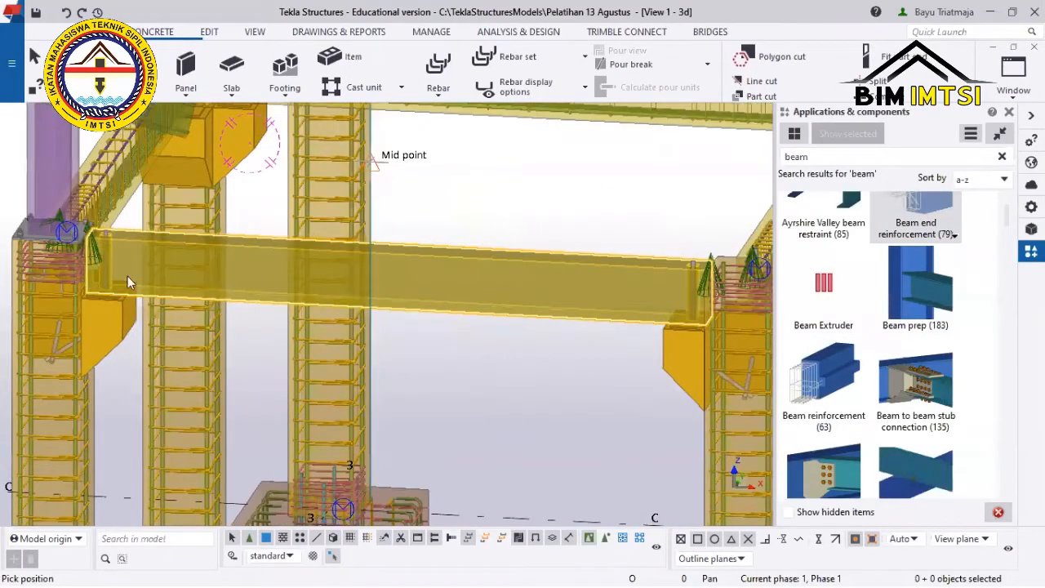
{"action": "scroll", "coordinate": [90, 291], "scroll_direction": "up", "scroll_amount": 1}
{"action": "left_click", "coordinate": [90, 292]}
{"action": "scroll", "coordinate": [287, 245], "scroll_direction": "down", "scroll_amount": 2}
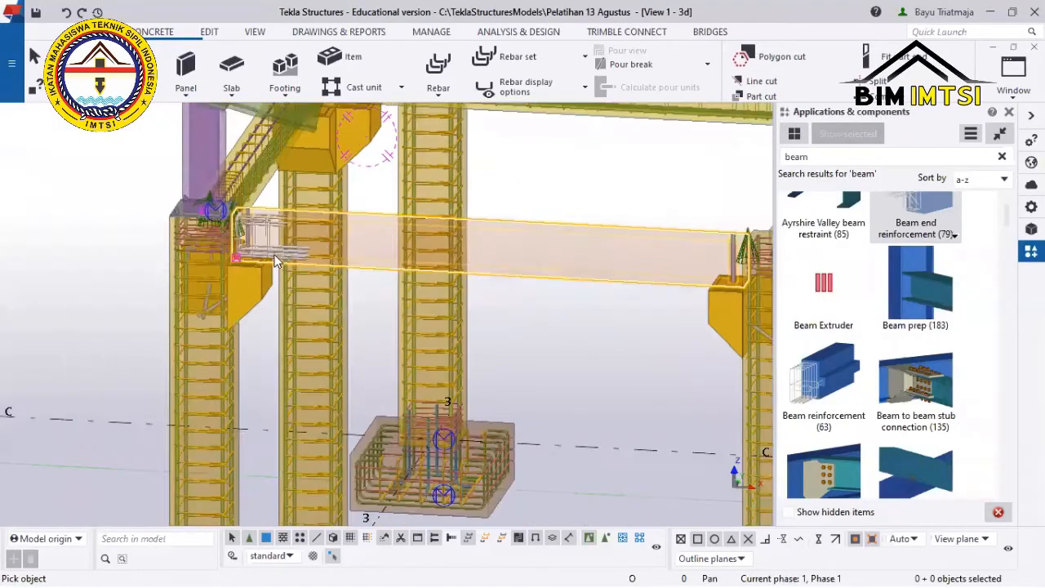
{"action": "scroll", "coordinate": [393, 225], "scroll_direction": "up", "scroll_amount": 3}
Review the cover, bar shape and attribute settings in the Beam end reinforcement (79) properties.
{"action": "double_click", "coordinate": [383, 214]}
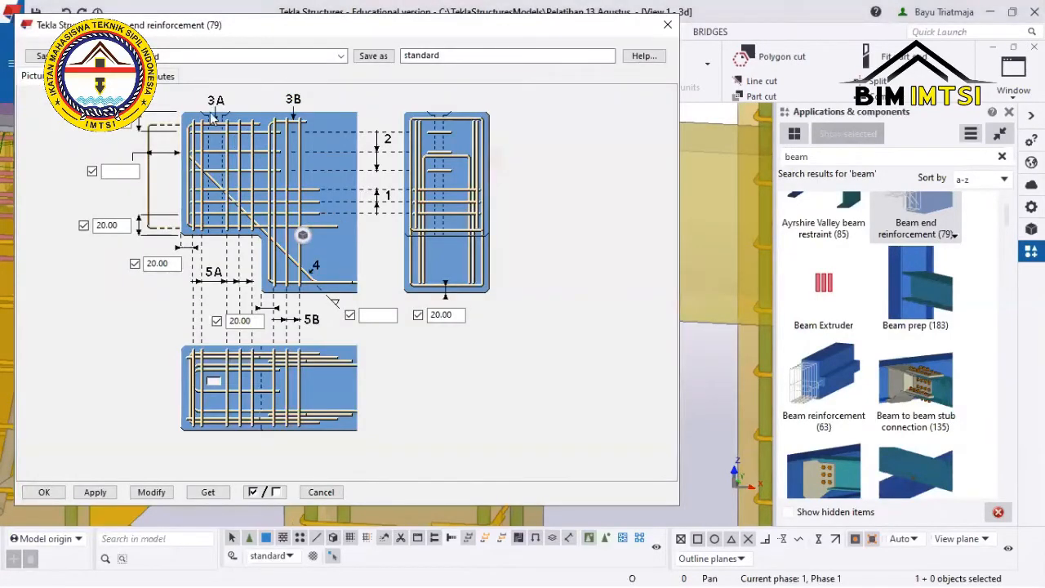
{"action": "left_click", "coordinate": [75, 76]}
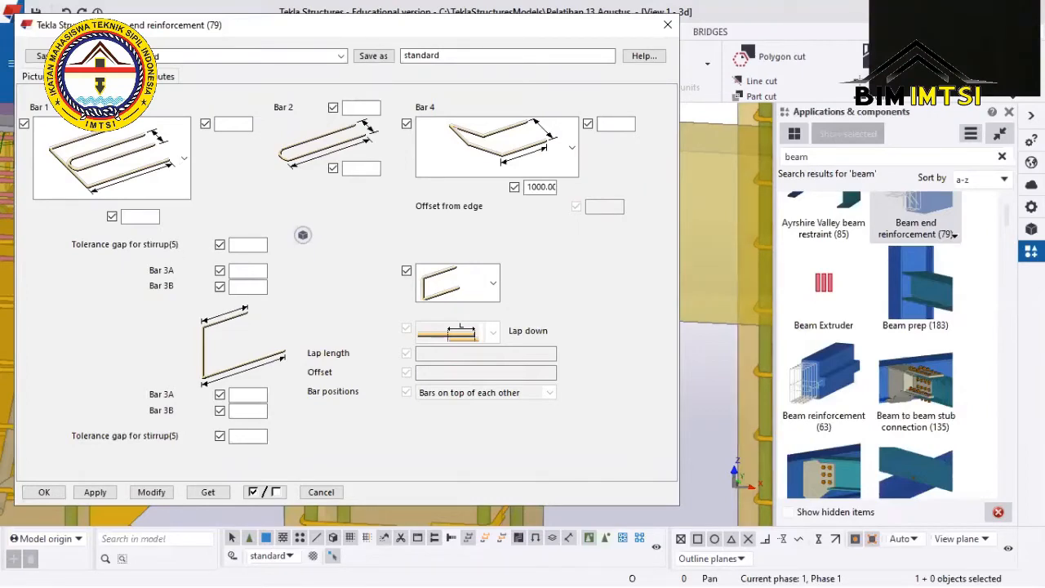
{"action": "left_click", "coordinate": [110, 76]}
{"action": "left_click", "coordinate": [149, 76]}
{"action": "left_click", "coordinate": [109, 76]}
{"action": "left_click", "coordinate": [41, 76]}
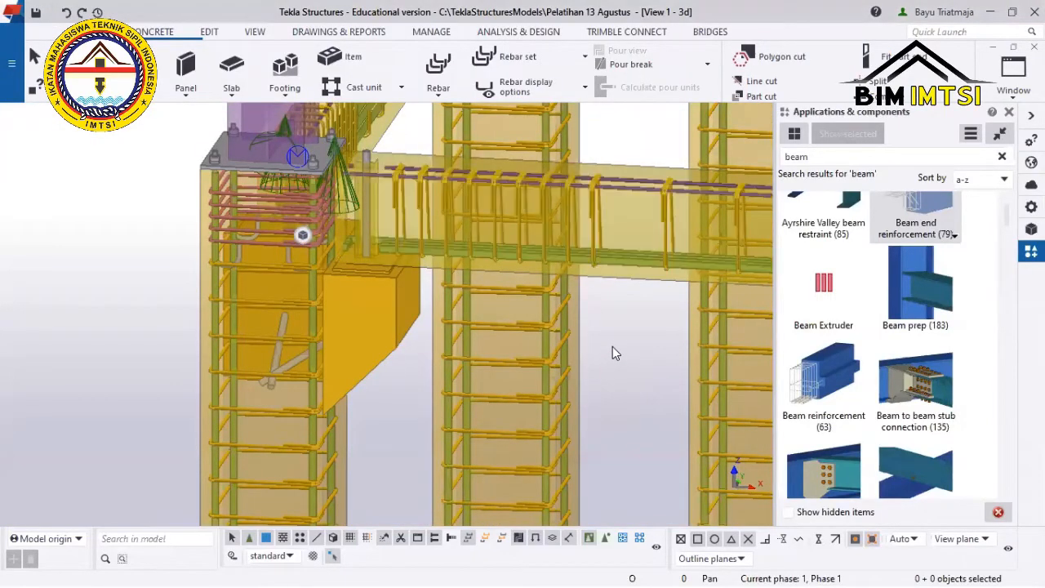
Try to start a longitudinal rebar set, picking a cross-section near midspan of the grid line A beam between columns 3 and 4.
{"action": "middle_click_drag", "start_coordinate": [607, 291], "coordinate": [544, 37], "text": "ctrl"}
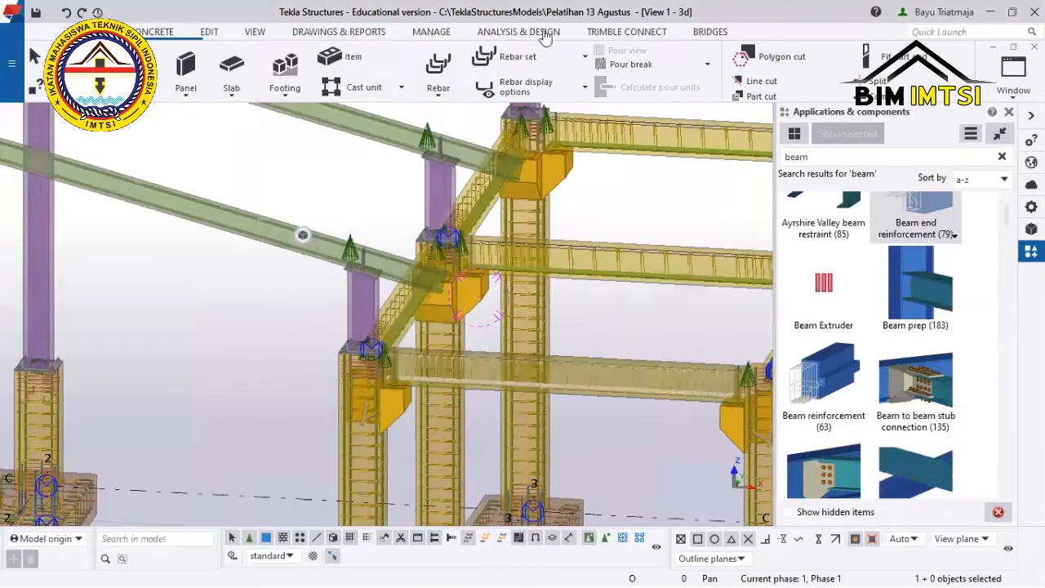
{"action": "left_click", "coordinate": [542, 55]}
{"action": "left_click", "coordinate": [532, 108]}
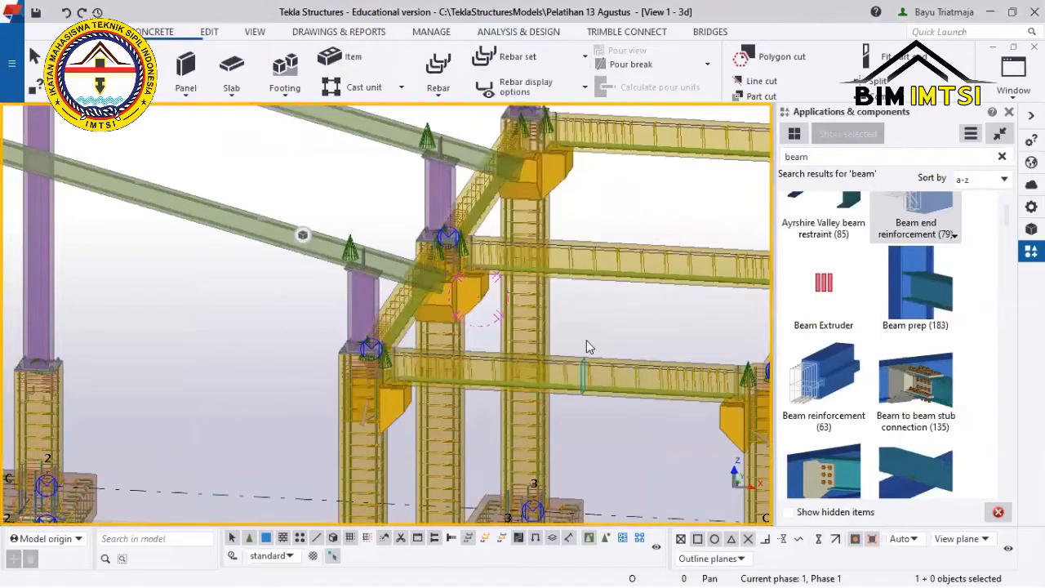
{"action": "left_click", "coordinate": [551, 58]}
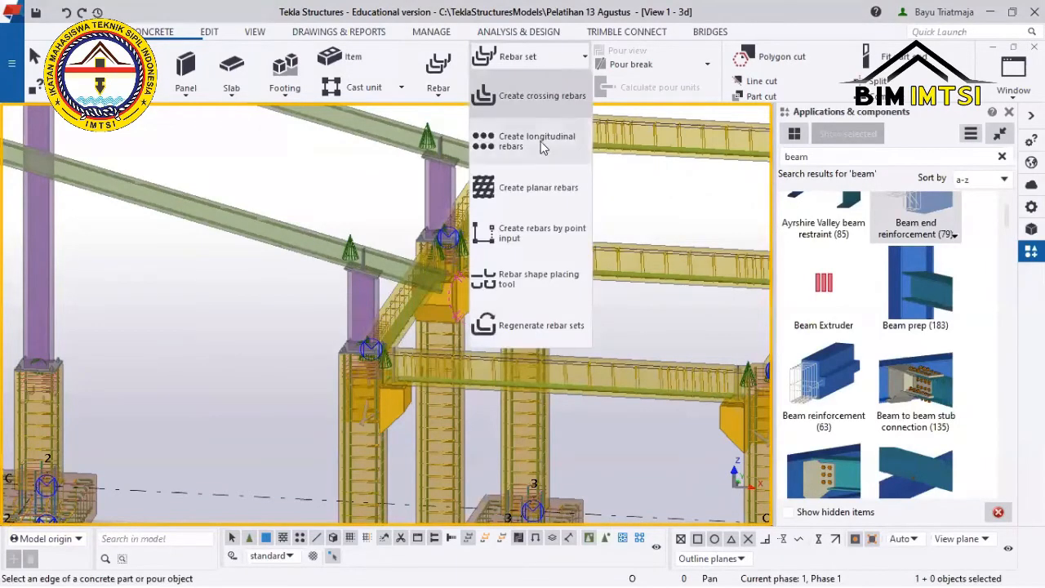
{"action": "left_click", "coordinate": [543, 147]}
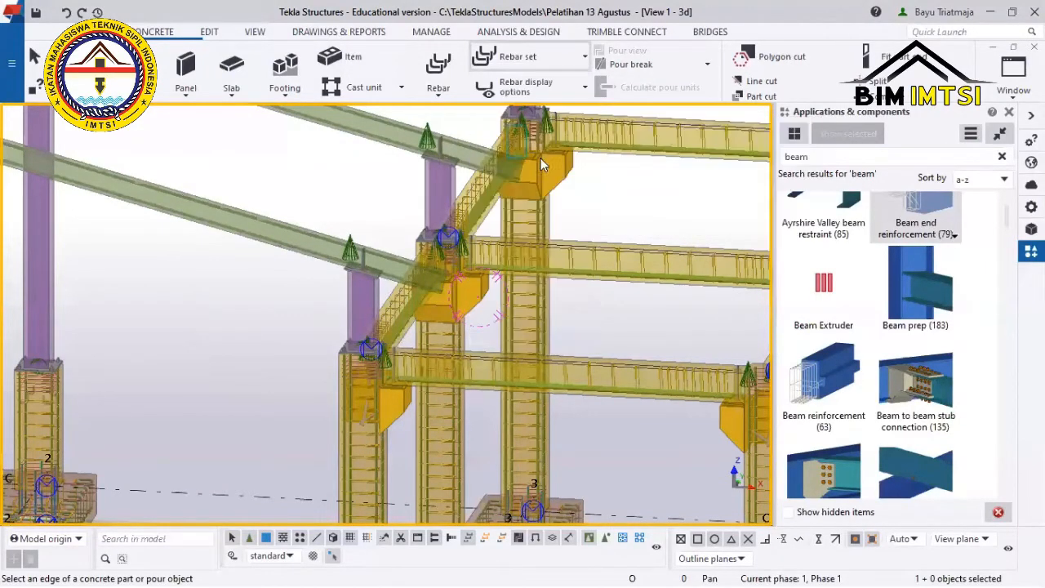
{"action": "scroll", "coordinate": [571, 343], "scroll_direction": "up", "scroll_amount": 5}
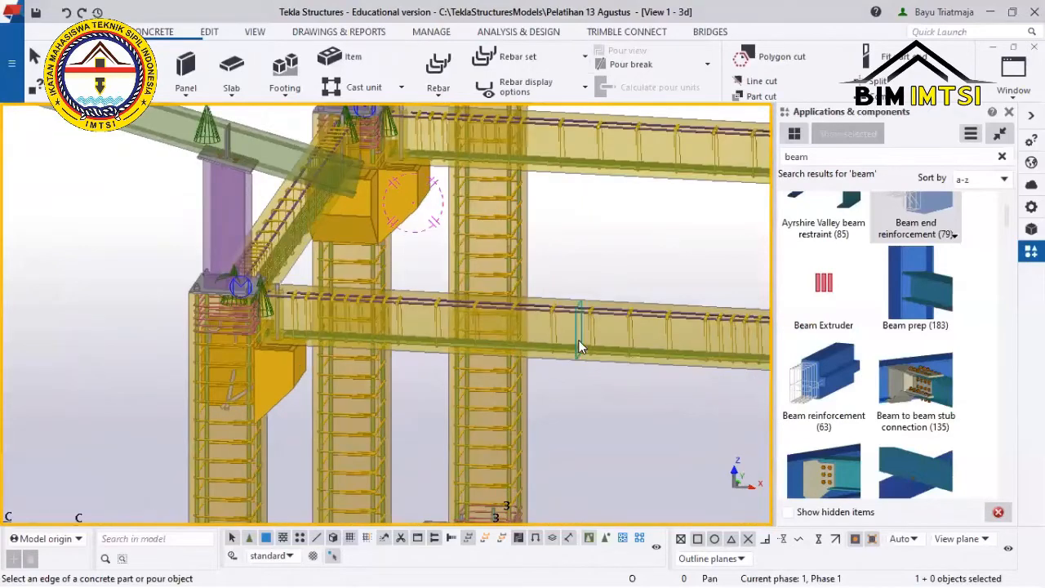
{"action": "left_click", "coordinate": [579, 341]}
{"action": "scroll", "coordinate": [578, 341], "scroll_direction": "up", "scroll_amount": 5}
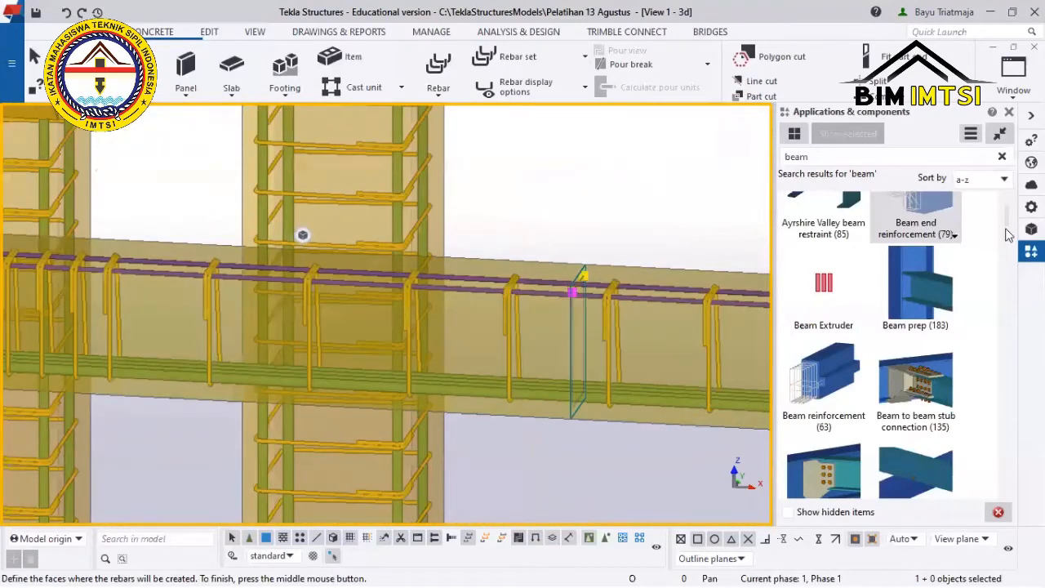
Try to define the cross-section faces for the beam's longitudinal rebar set and finish the face selection.
{"action": "left_click", "coordinate": [1032, 207]}
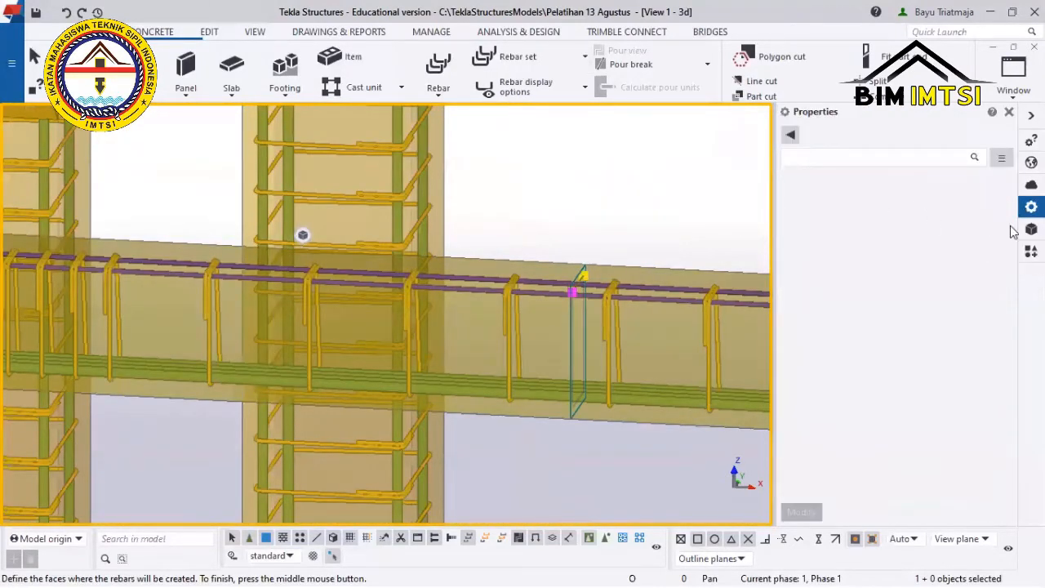
{"action": "scroll", "coordinate": [340, 234], "scroll_direction": "up", "scroll_amount": 5}
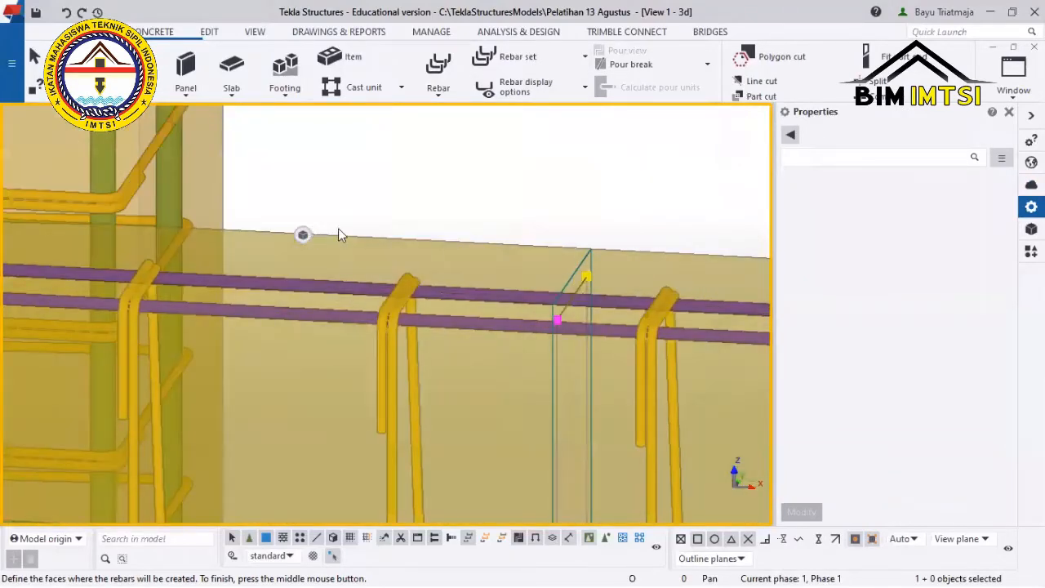
{"action": "left_click", "coordinate": [339, 235]}
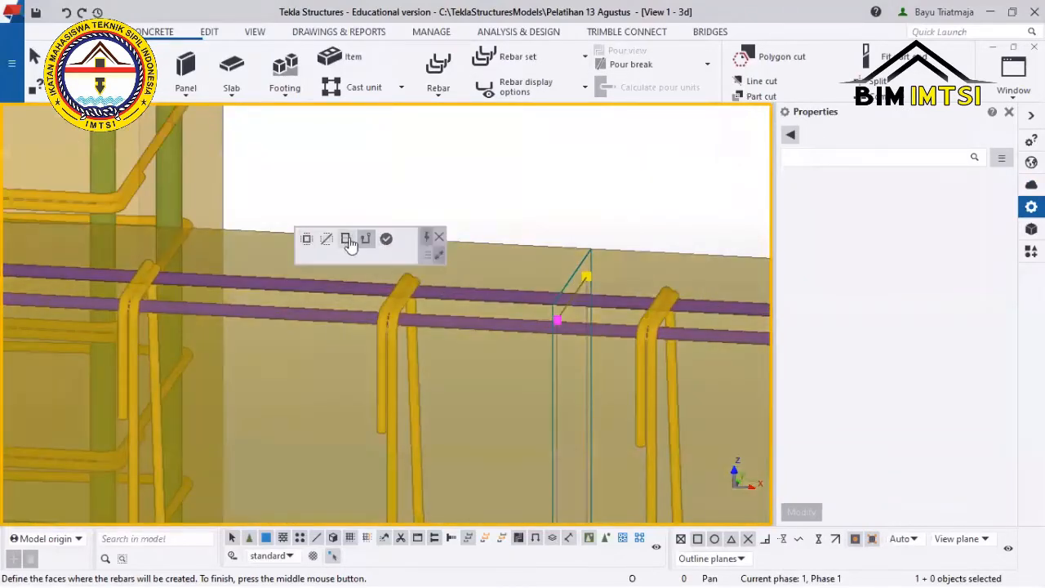
{"action": "left_click", "coordinate": [307, 238]}
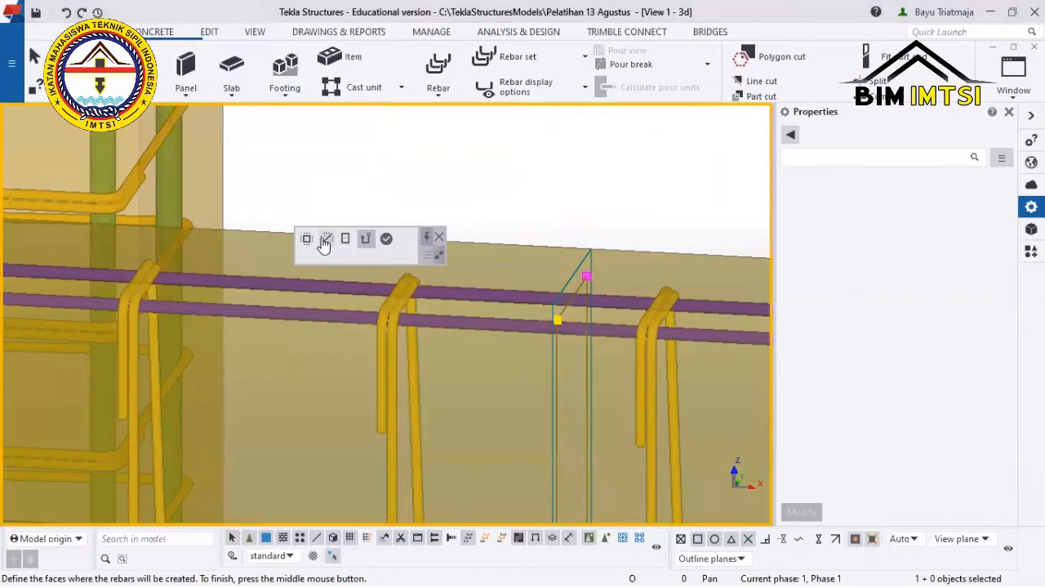
{"action": "left_click", "coordinate": [385, 239]}
{"action": "scroll", "coordinate": [464, 250], "scroll_direction": "down", "scroll_amount": 3}
{"action": "scroll", "coordinate": [508, 282], "scroll_direction": "down", "scroll_amount": 2}
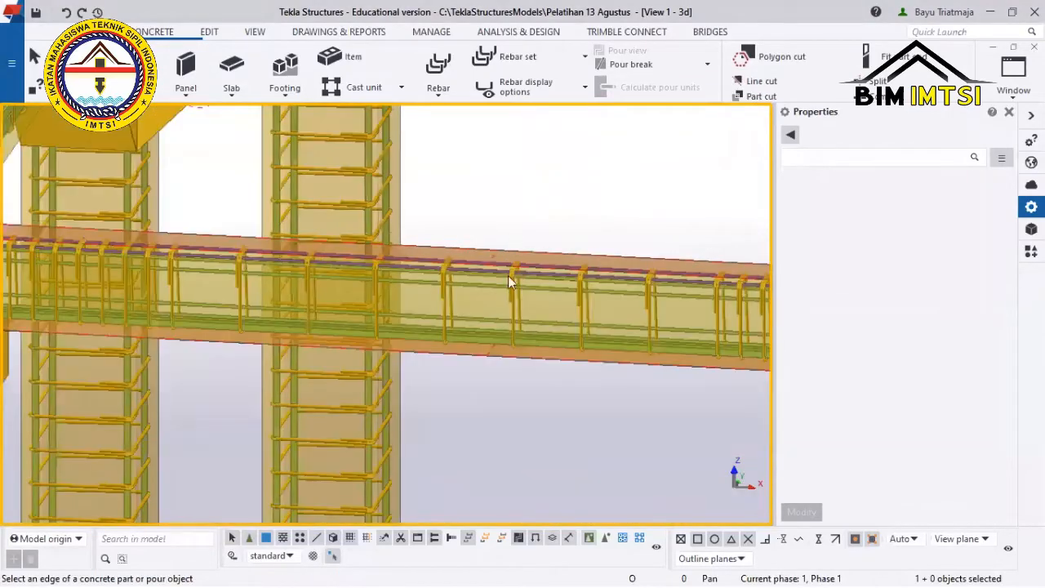
Leave the rebar set command, and examine the grid line A beam's reinforcement and the complete frame.
{"action": "scroll", "coordinate": [522, 233], "scroll_direction": "up", "scroll_amount": 4}
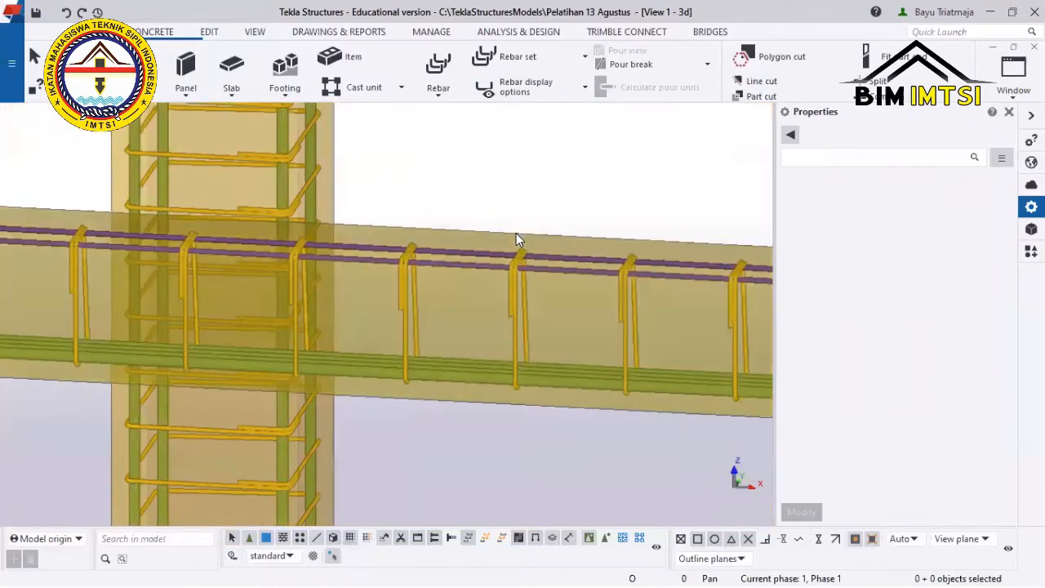
{"action": "scroll", "coordinate": [527, 232], "scroll_direction": "down", "scroll_amount": 3}
{"action": "scroll", "coordinate": [214, 214], "scroll_direction": "up", "scroll_amount": 10}
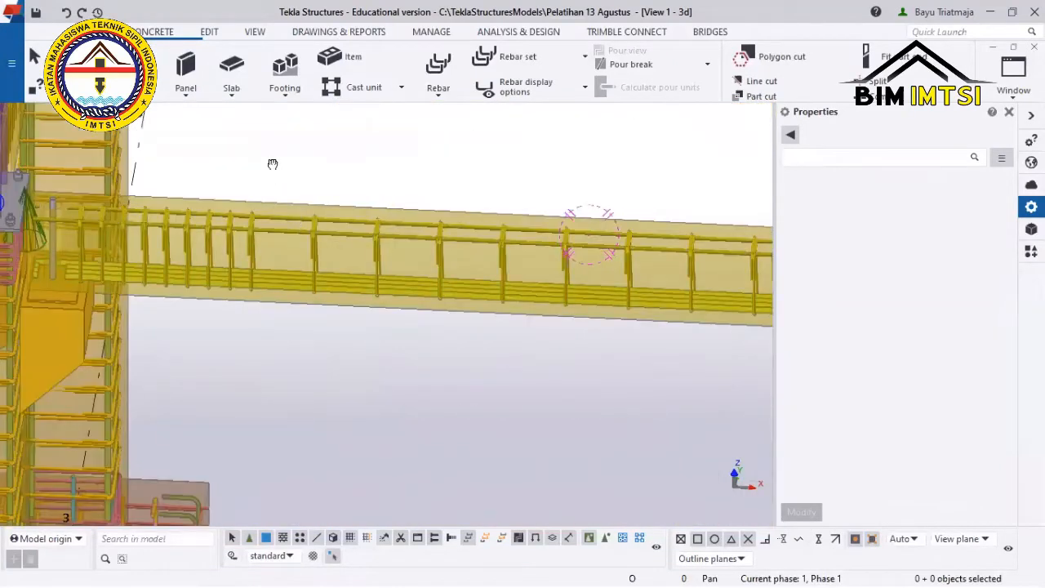
{"action": "scroll", "coordinate": [273, 164], "scroll_direction": "down", "scroll_amount": 4}
{"action": "scroll", "coordinate": [604, 257], "scroll_direction": "down", "scroll_amount": 6}
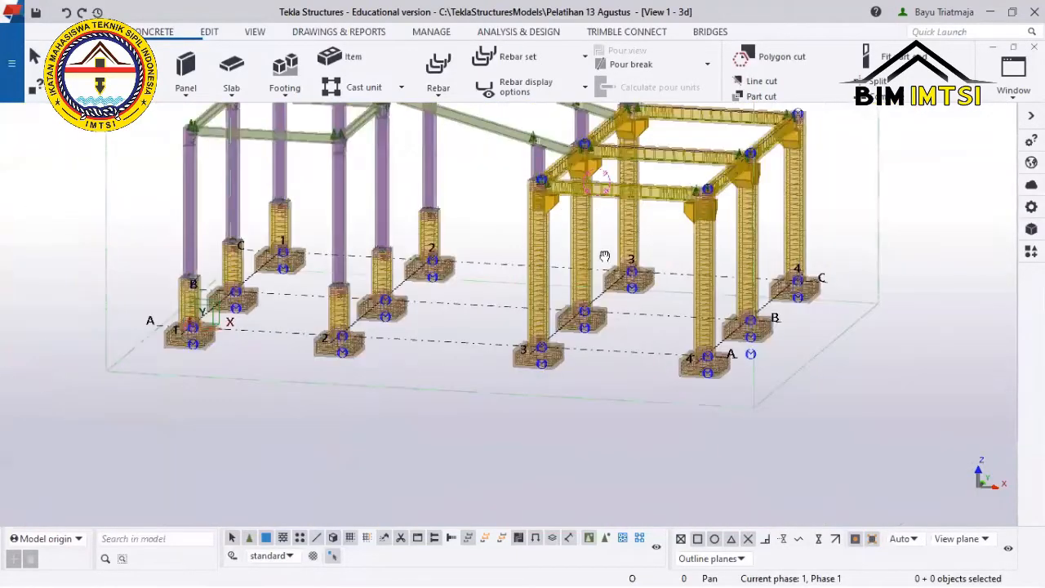
{"action": "middle_click_drag", "start_coordinate": [605, 256], "coordinate": [617, 361], "text": "ctrl"}
{"action": "scroll", "coordinate": [616, 361], "scroll_direction": "down", "scroll_amount": 3}
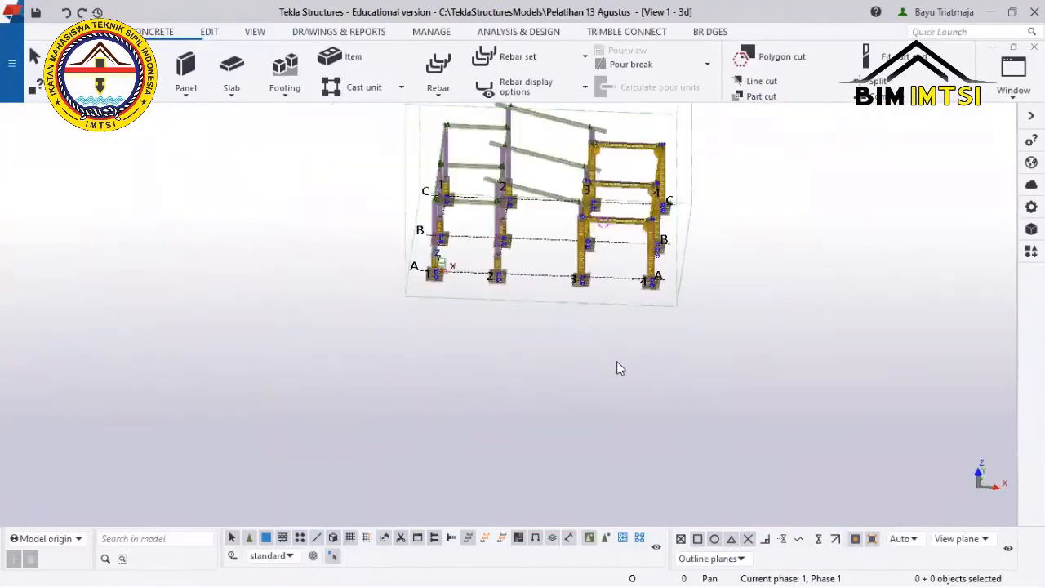
{"action": "middle_click_drag", "start_coordinate": [612, 207], "coordinate": [618, 362]}
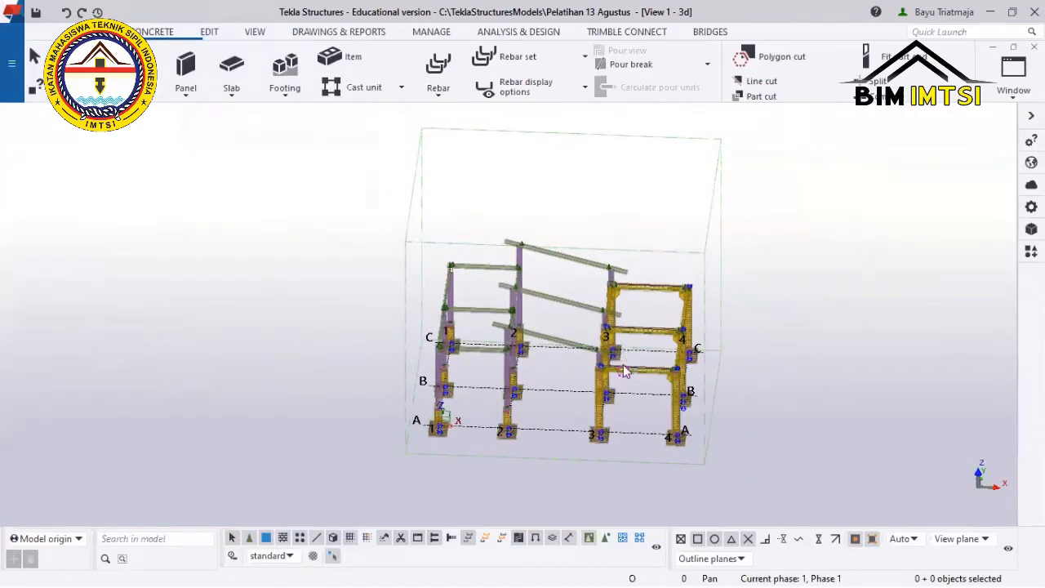
{"action": "scroll", "coordinate": [618, 367], "scroll_direction": "up", "scroll_amount": 5}
{"action": "scroll", "coordinate": [569, 272], "scroll_direction": "down", "scroll_amount": 3}
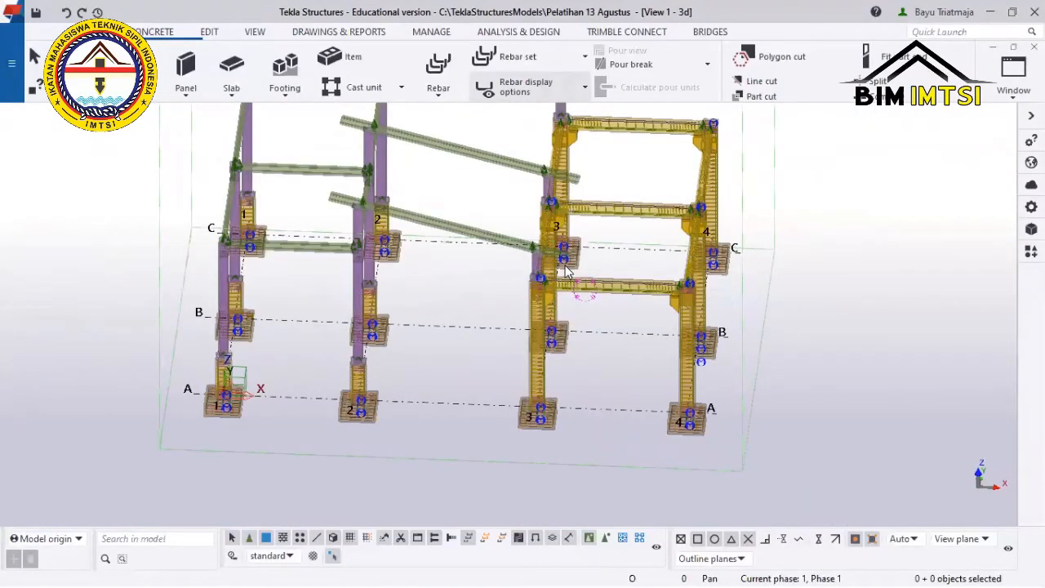
{"action": "scroll", "coordinate": [566, 272], "scroll_direction": "up", "scroll_amount": 1}
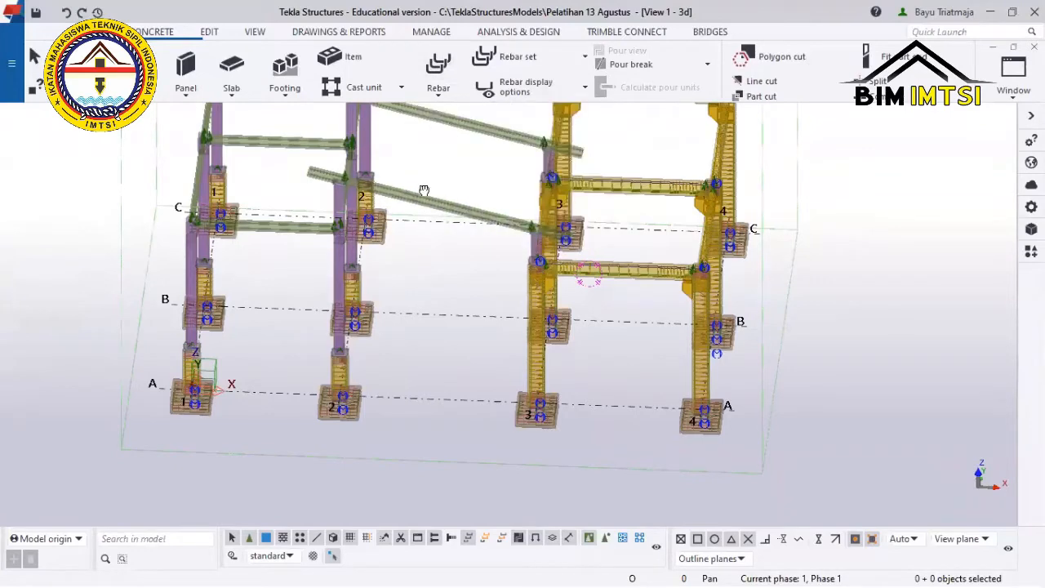
{"action": "scroll", "coordinate": [448, 252], "scroll_direction": "down", "scroll_amount": 2}
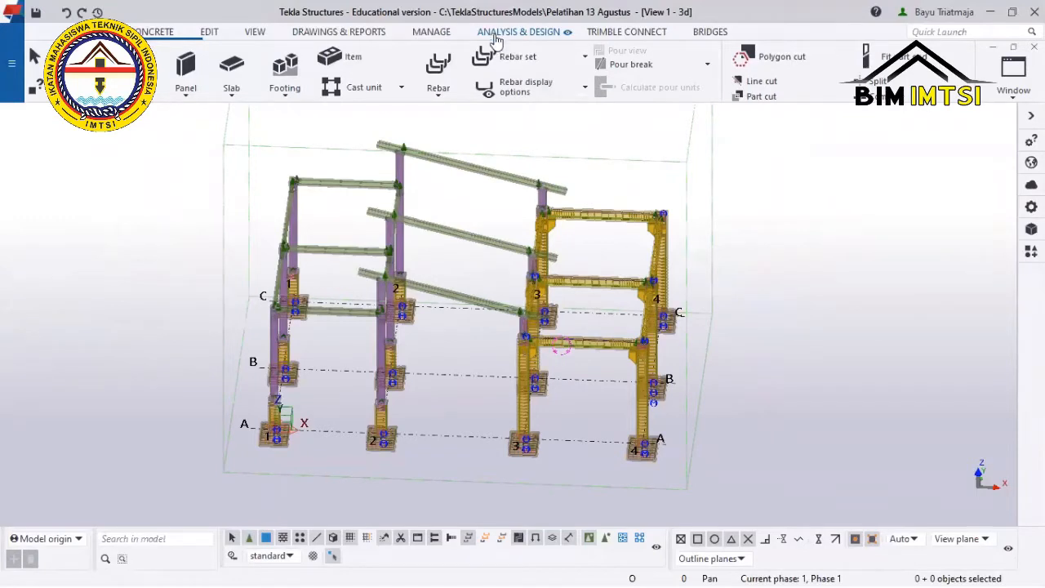
{"action": "scroll", "coordinate": [297, 282], "scroll_direction": "down", "scroll_amount": 2}
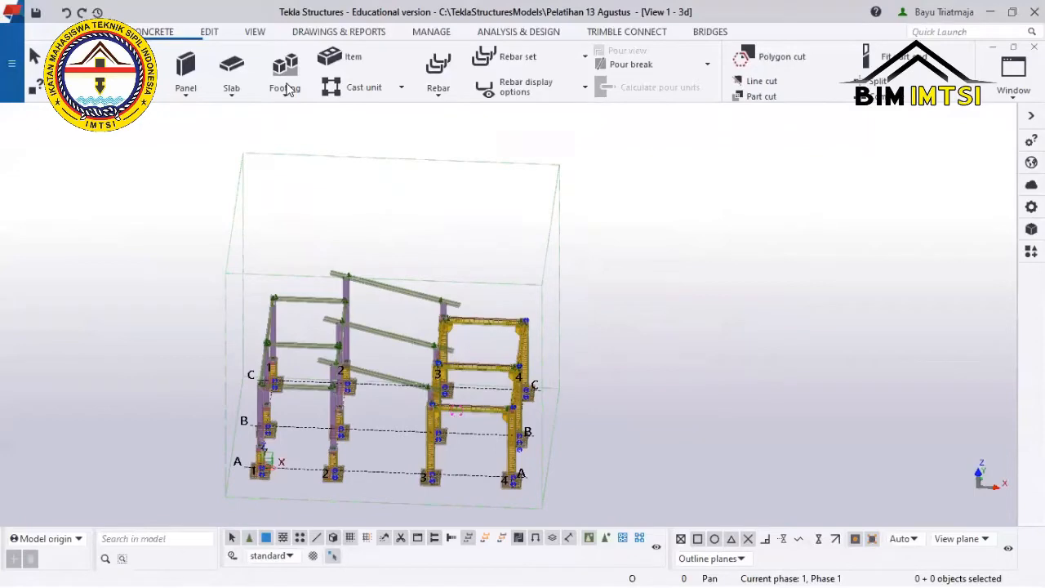
Switch the model parts to solid rendered display and examine the whole frame from a lower oblique angle.
{"action": "scroll", "coordinate": [299, 366], "scroll_direction": "up", "scroll_amount": 3}
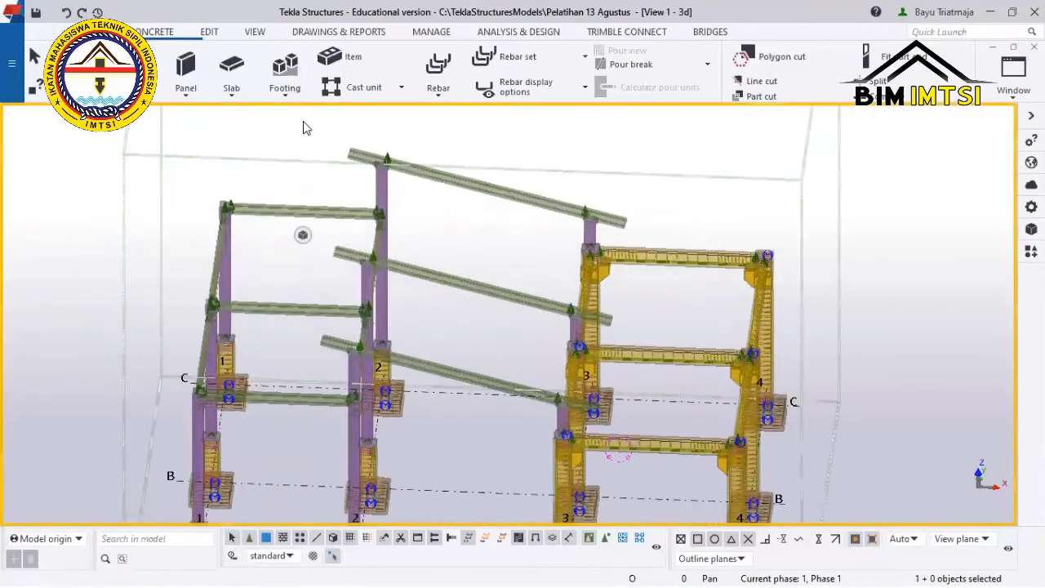
{"action": "scroll", "coordinate": [303, 128], "scroll_direction": "down", "scroll_amount": 3}
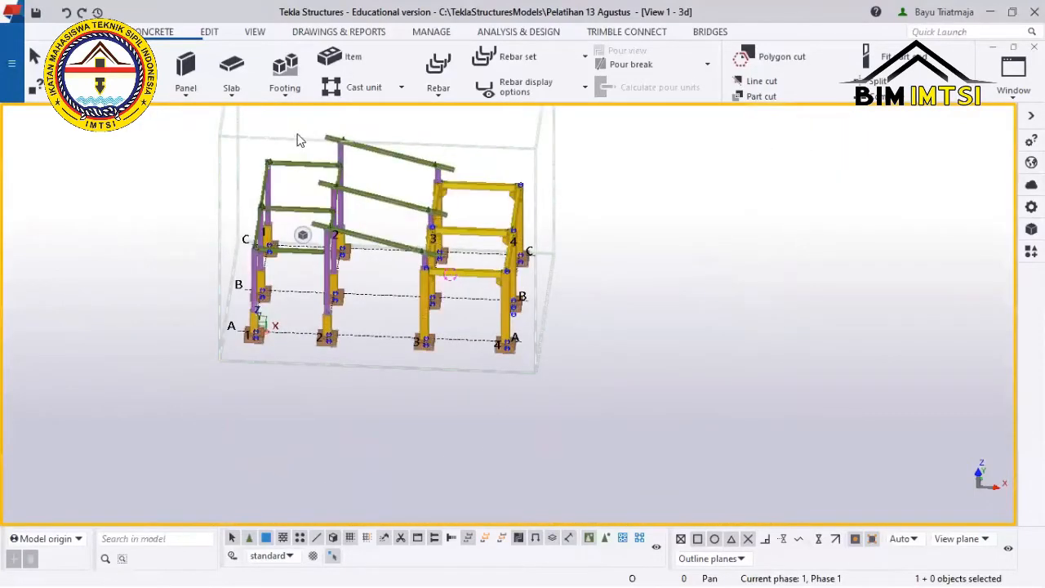
{"action": "scroll", "coordinate": [388, 368], "scroll_direction": "up", "scroll_amount": 3}
{"action": "scroll", "coordinate": [365, 322], "scroll_direction": "up", "scroll_amount": 2}
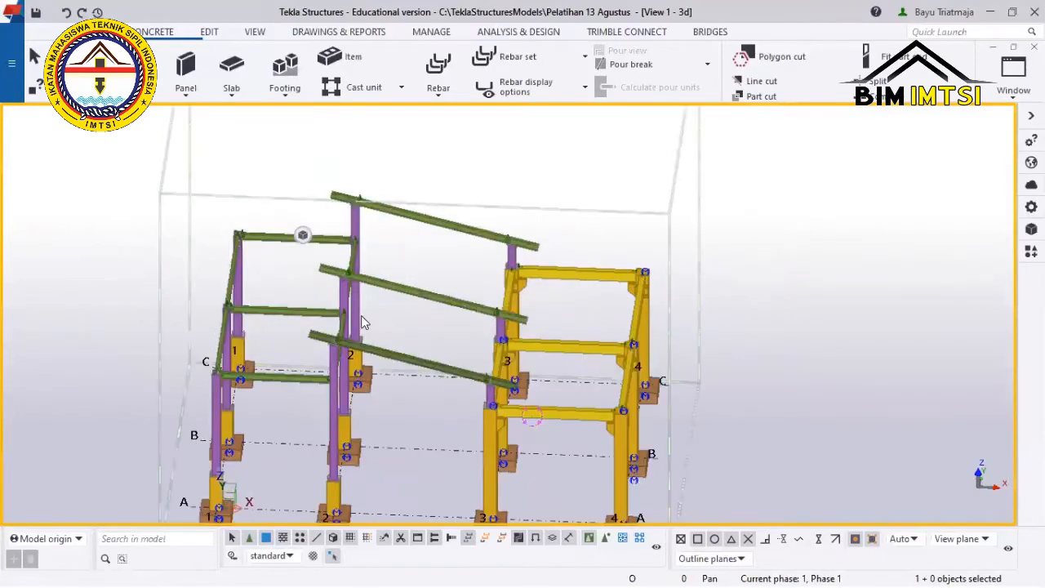
{"action": "middle_click_drag", "start_coordinate": [362, 321], "coordinate": [301, 103], "text": "ctrl"}
{"action": "scroll", "coordinate": [302, 106], "scroll_direction": "down", "scroll_amount": 2}
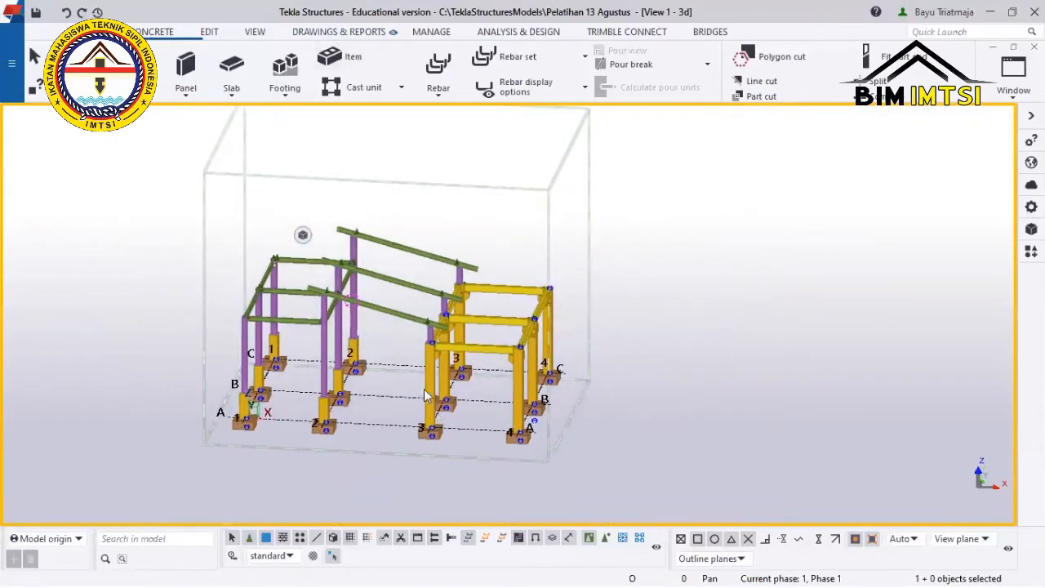
{"action": "scroll", "coordinate": [299, 151], "scroll_direction": "up", "scroll_amount": 3}
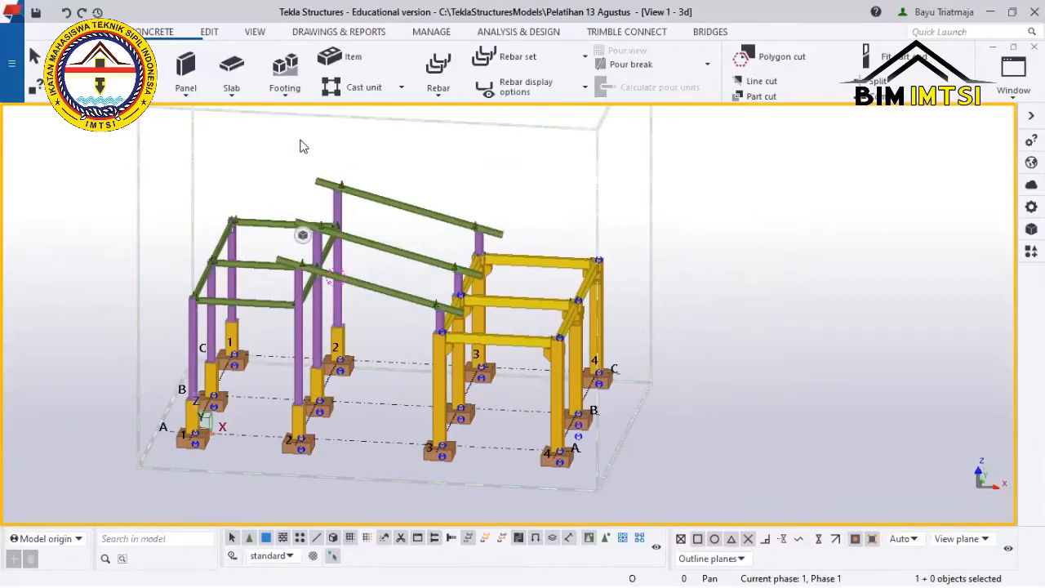
{"action": "scroll", "coordinate": [327, 166], "scroll_direction": "up", "scroll_amount": 3}
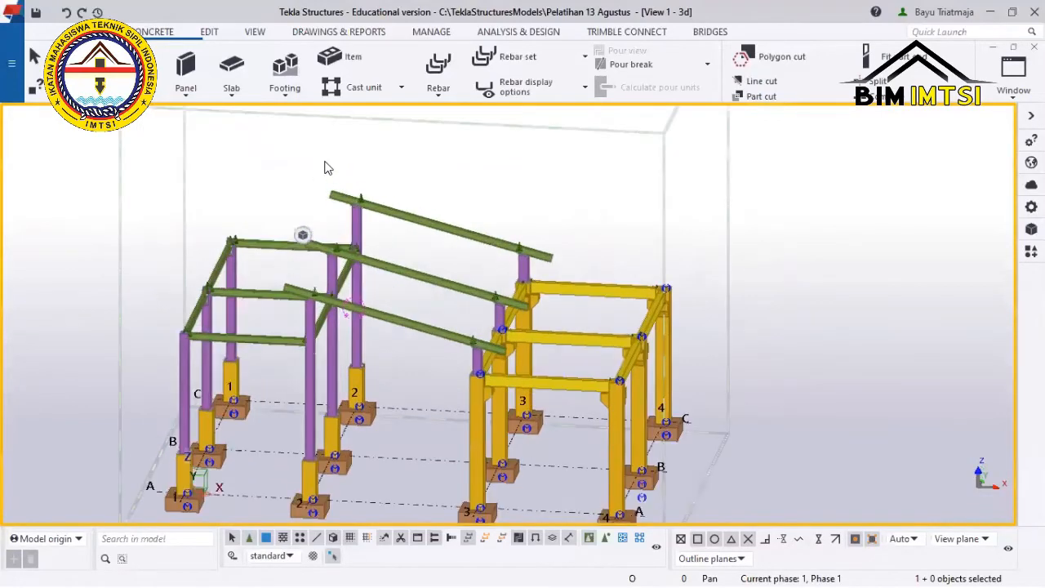
{"action": "middle_click_drag", "start_coordinate": [298, 139], "coordinate": [272, 113]}
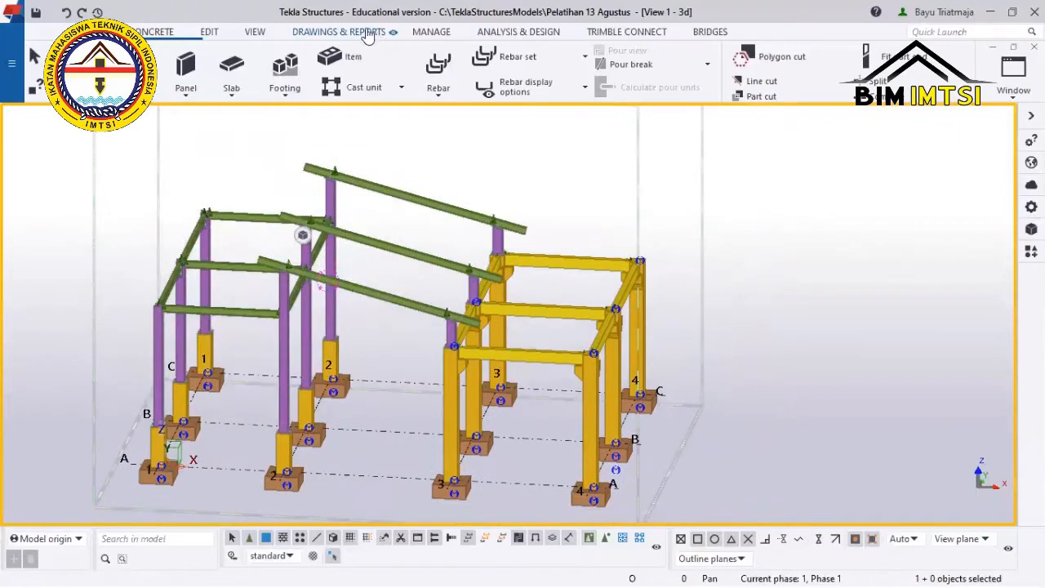
Select the tall concrete column at grid intersection A-4 to inspect its height.
{"action": "scroll", "coordinate": [353, 59], "scroll_direction": "down", "scroll_amount": 5}
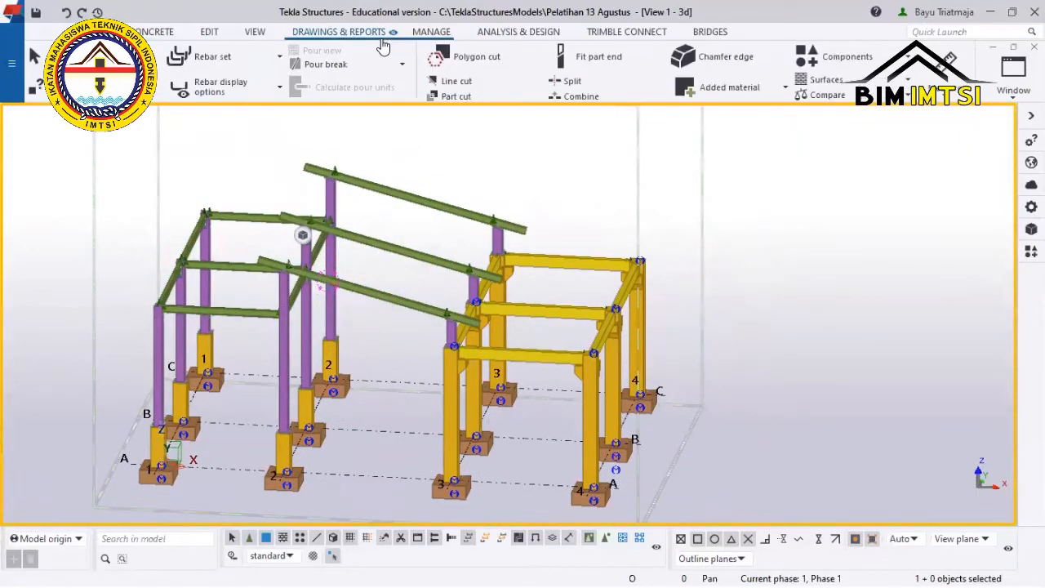
{"action": "scroll", "coordinate": [565, 401], "scroll_direction": "up", "scroll_amount": 3}
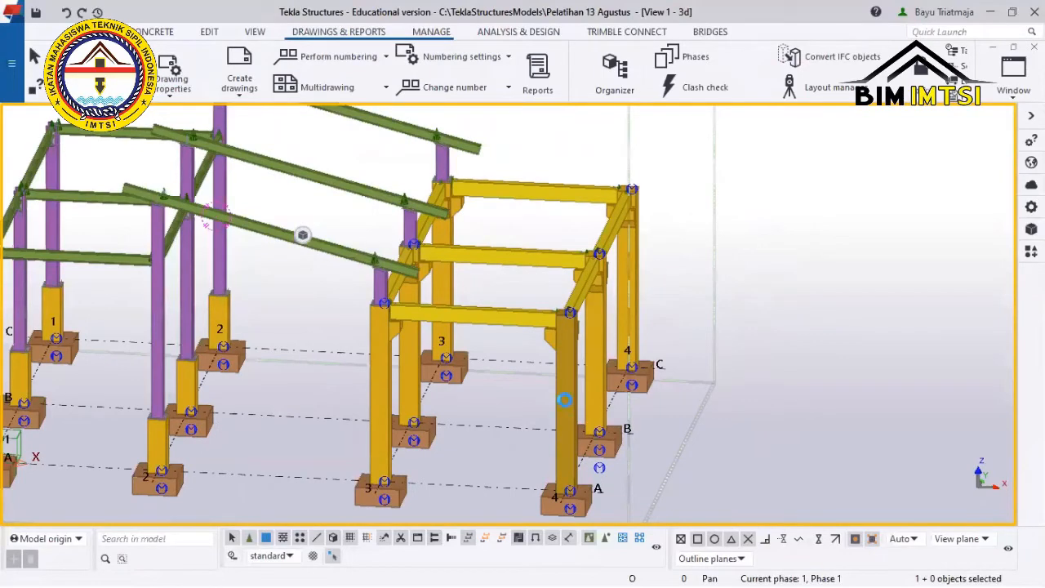
{"action": "left_click", "coordinate": [565, 400]}
{"action": "scroll", "coordinate": [433, 300], "scroll_direction": "down", "scroll_amount": 5}
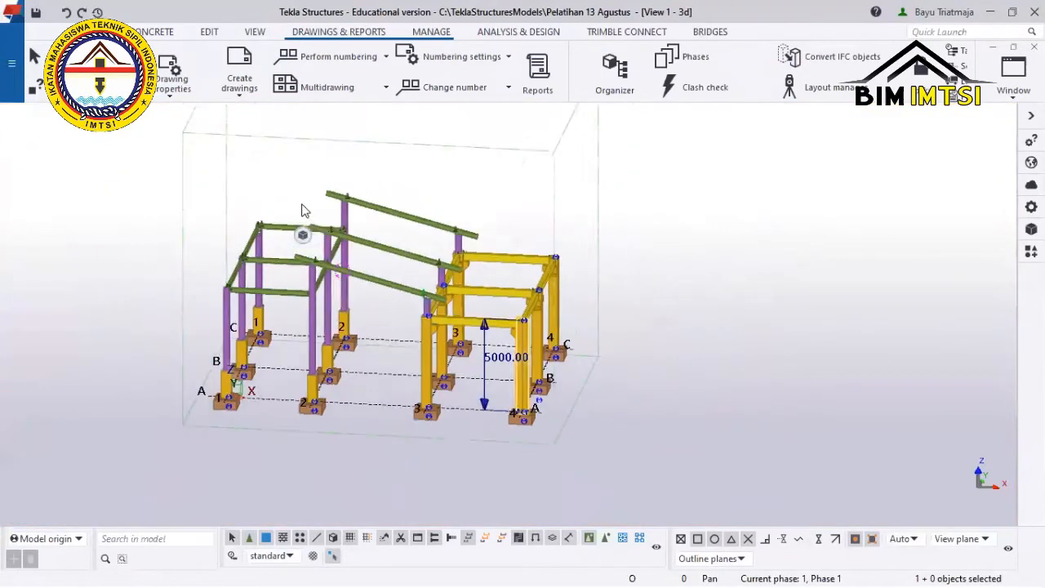
{"action": "scroll", "coordinate": [272, 382], "scroll_direction": "up", "scroll_amount": 5}
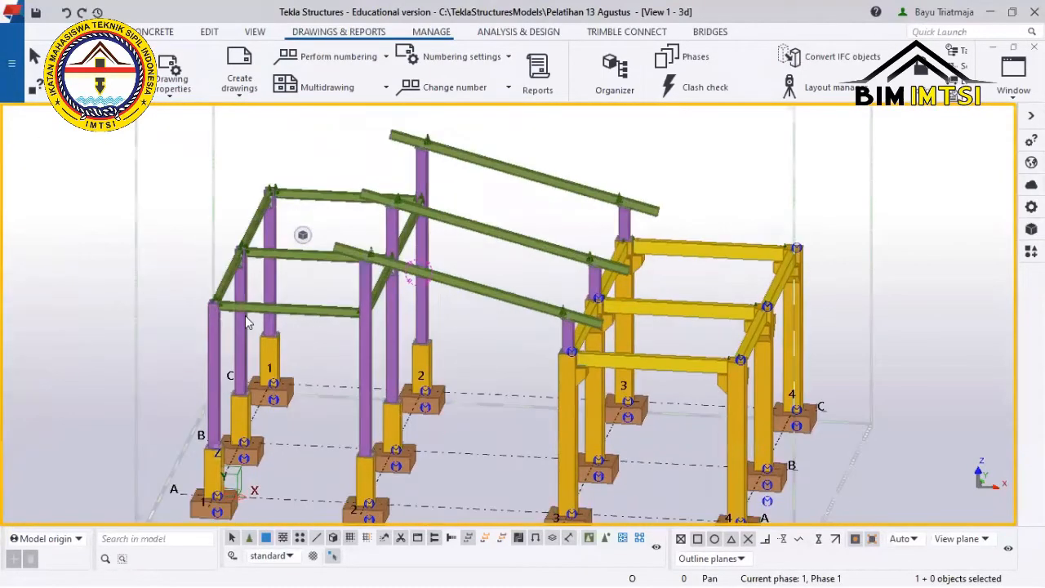
Inspect the steel columns at grid intersections A-1 and A-2 and the concrete pedestal at A-1 by selecting each in turn.
{"action": "scroll", "coordinate": [209, 263], "scroll_direction": "up", "scroll_amount": 3}
{"action": "left_click", "coordinate": [206, 262]}
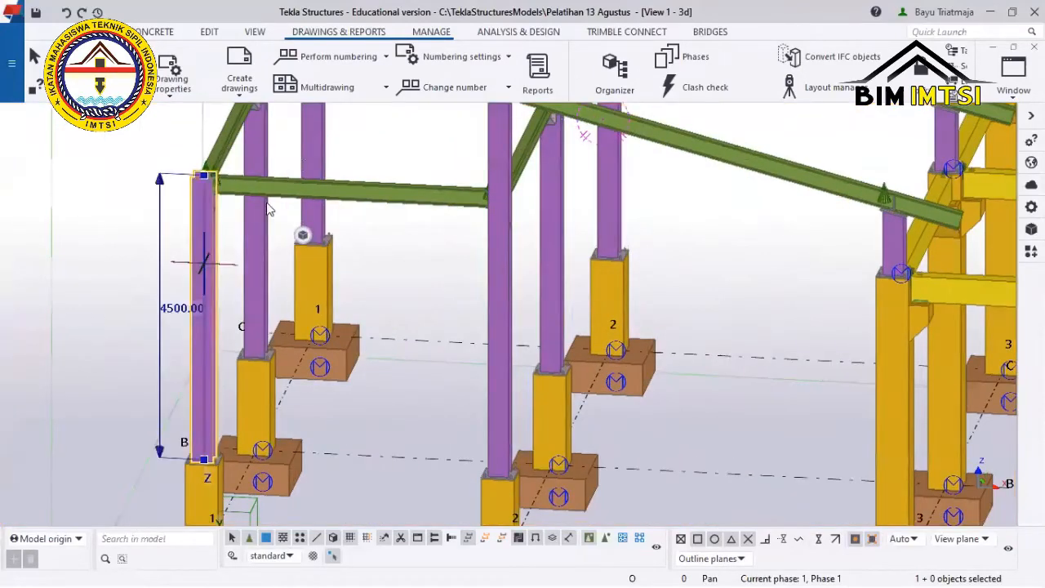
{"action": "left_click", "coordinate": [498, 245]}
{"action": "scroll", "coordinate": [666, 308], "scroll_direction": "down", "scroll_amount": 6}
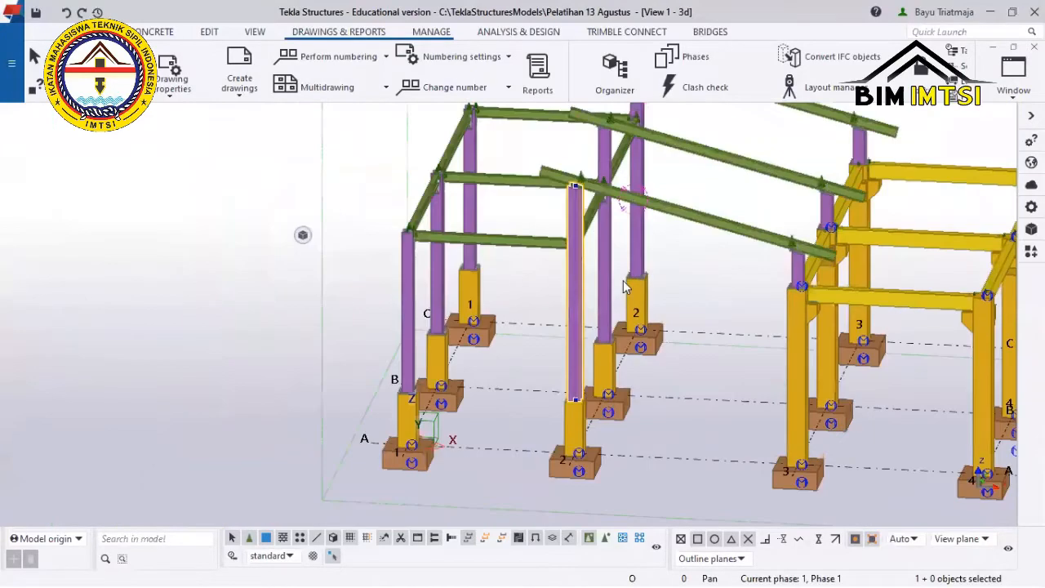
{"action": "scroll", "coordinate": [457, 413], "scroll_direction": "up", "scroll_amount": 4}
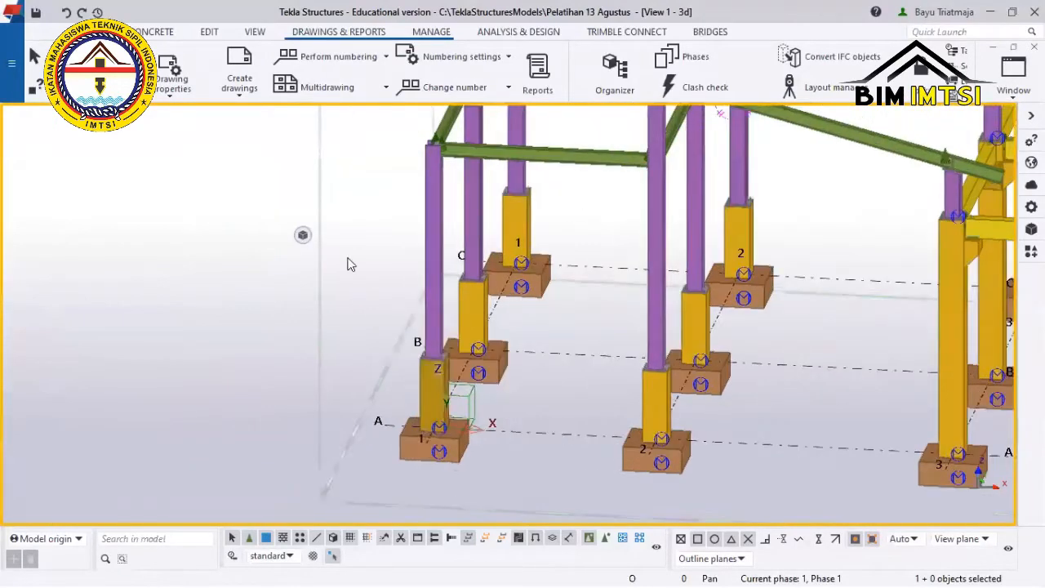
{"action": "left_click", "coordinate": [435, 391]}
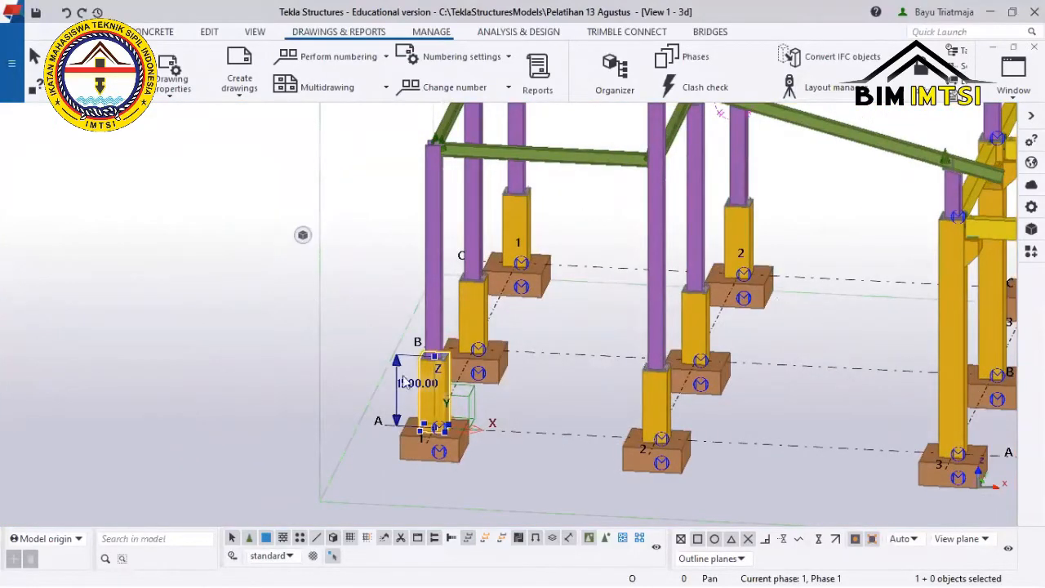
Deselect the concrete pedestal at grid intersection A-1 and examine the complete frame.
{"action": "left_click", "coordinate": [345, 216]}
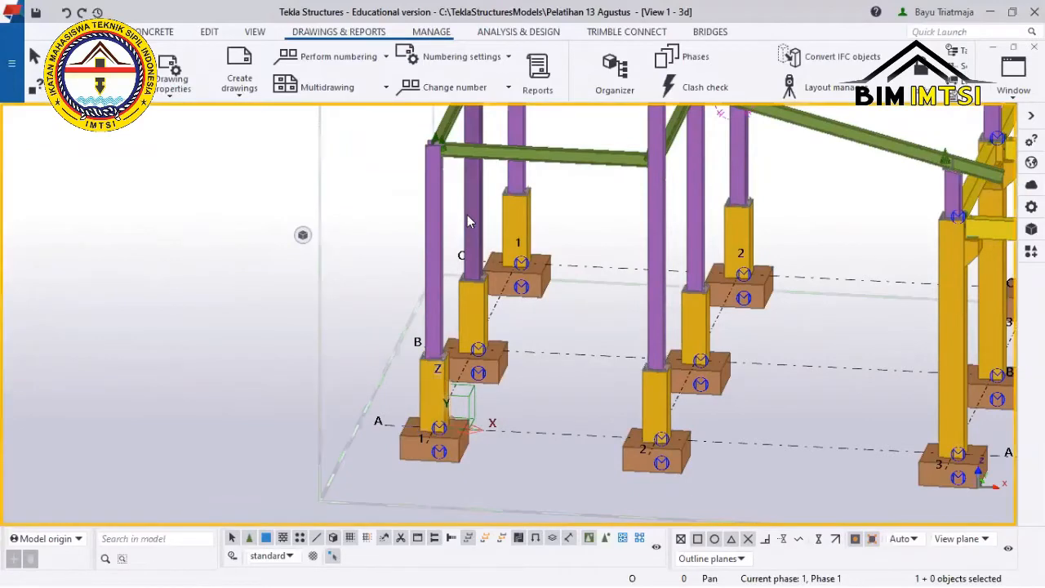
{"action": "scroll", "coordinate": [467, 214], "scroll_direction": "down", "scroll_amount": 2}
{"action": "scroll", "coordinate": [393, 348], "scroll_direction": "down", "scroll_amount": 1}
{"action": "middle_click_drag", "start_coordinate": [574, 236], "coordinate": [516, 338]}
{"action": "scroll", "coordinate": [451, 255], "scroll_direction": "down", "scroll_amount": 1}
{"action": "middle_click_drag", "start_coordinate": [564, 226], "coordinate": [469, 198]}
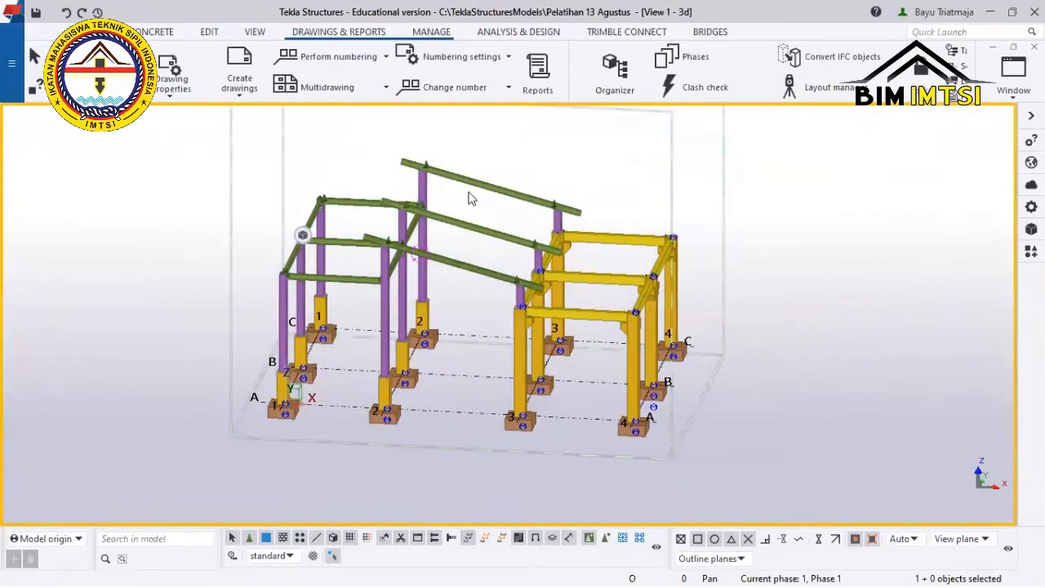
{"action": "left_click", "coordinate": [476, 187]}
{"action": "left_click", "coordinate": [634, 210]}
Inquire the part information of the concrete beam on grid line A between columns 3 and 4, and dismiss the report.
{"action": "scroll", "coordinate": [564, 336], "scroll_direction": "up", "scroll_amount": 5}
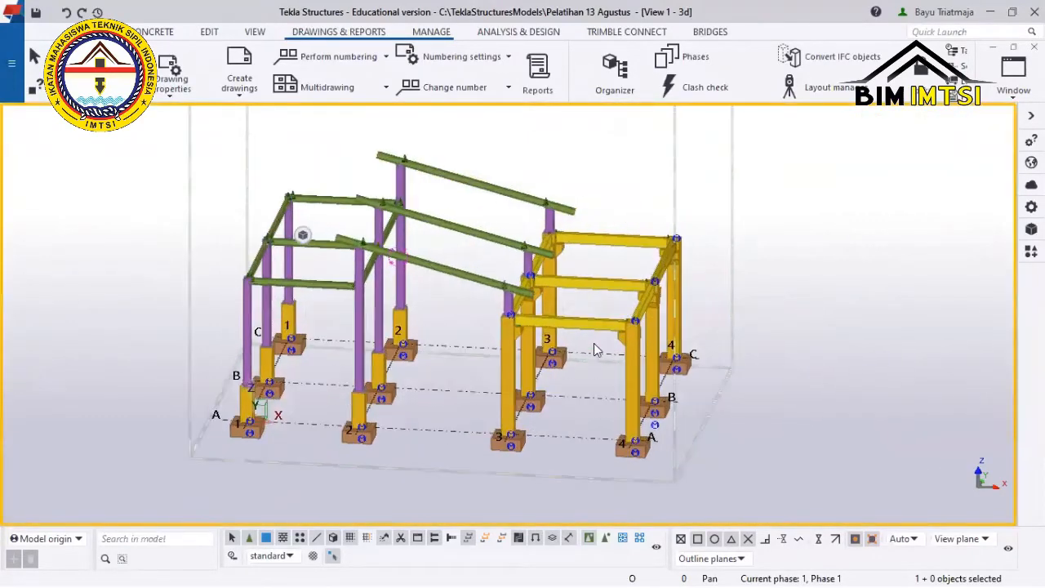
{"action": "left_click", "coordinate": [557, 334]}
{"action": "right_click", "coordinate": [567, 321]}
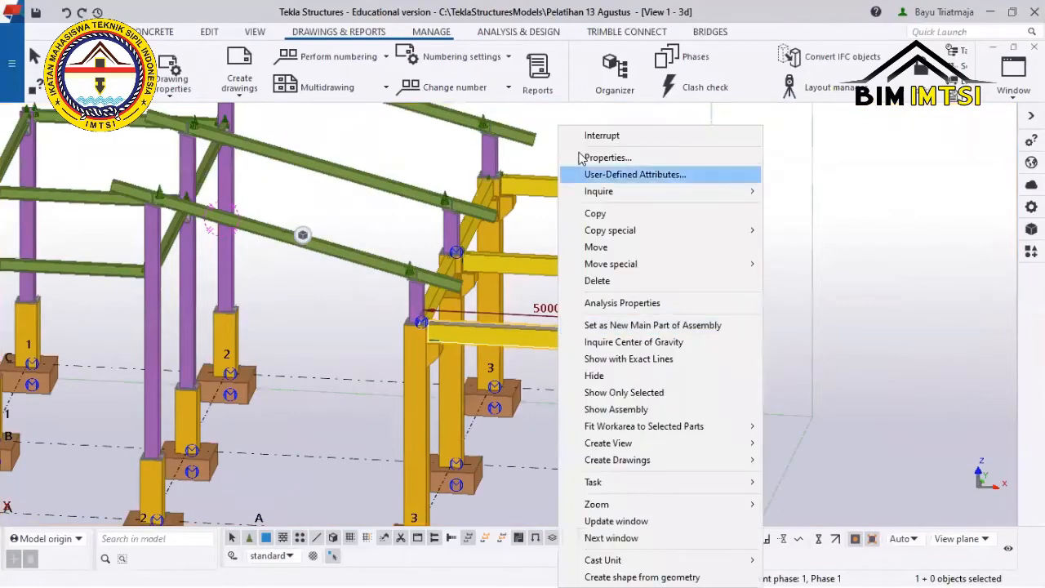
{"action": "left_click", "coordinate": [392, 155]}
{"action": "left_click", "coordinate": [542, 327]}
{"action": "right_click", "coordinate": [544, 326]}
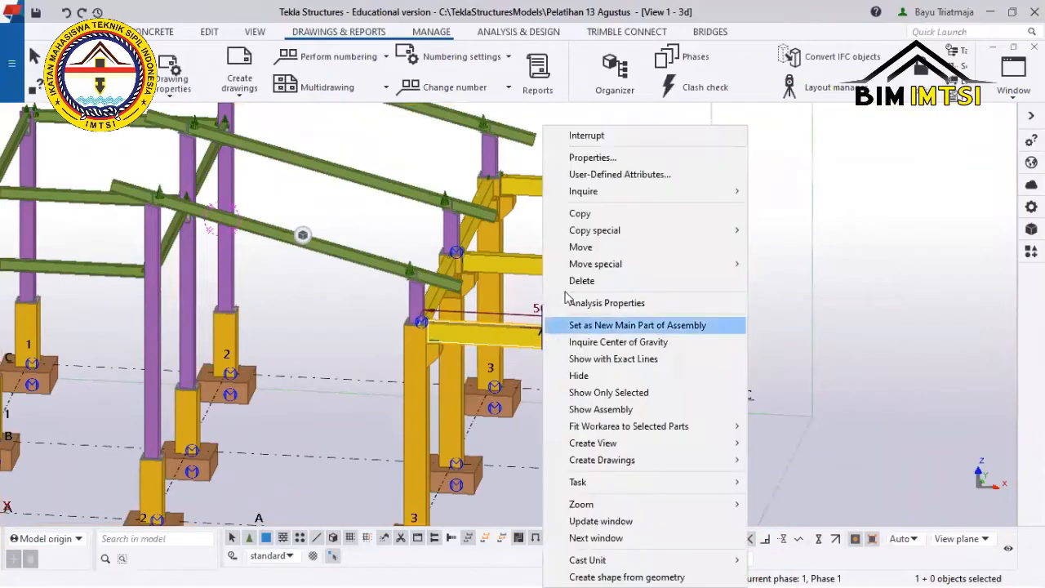
{"action": "mouse_move", "coordinate": [577, 196]}
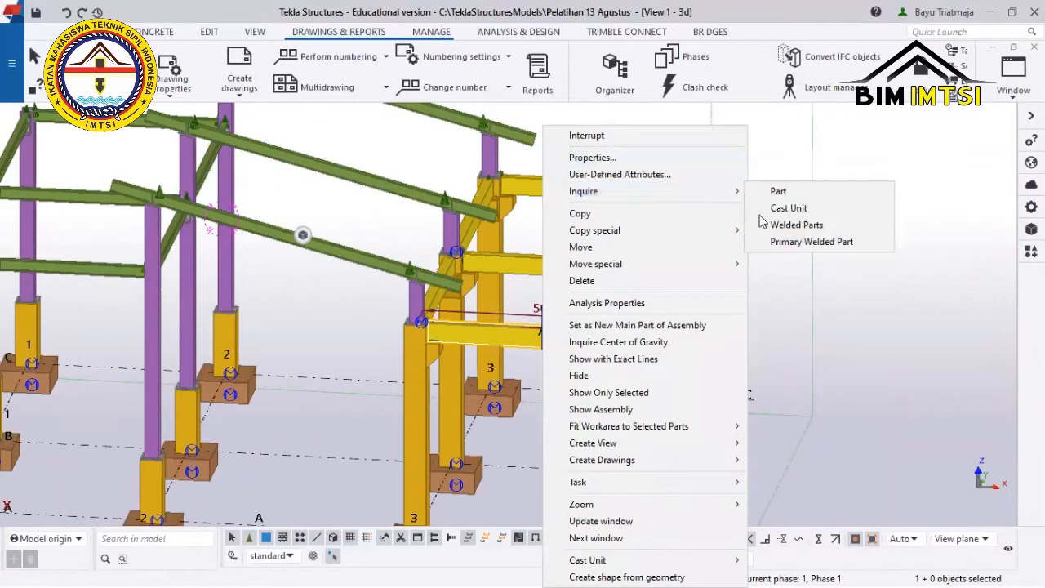
{"action": "left_click", "coordinate": [808, 195]}
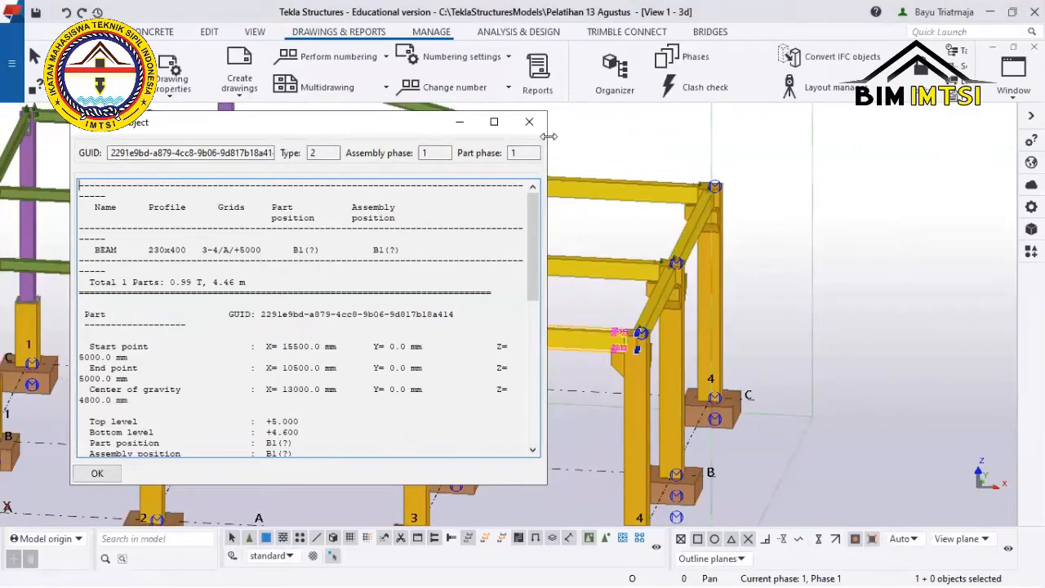
{"action": "left_click", "coordinate": [529, 121]}
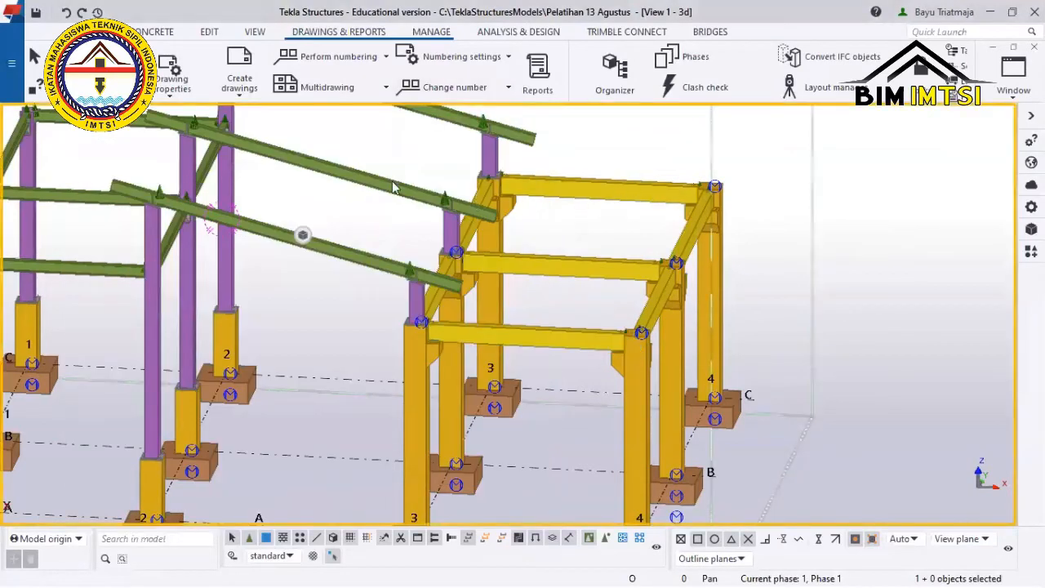
Open the properties of the concrete column at grid intersection A-4 and inspect its cast unit numbering.
{"action": "scroll", "coordinate": [633, 176], "scroll_direction": "down", "scroll_amount": 5}
{"action": "middle_click_drag", "start_coordinate": [632, 176], "coordinate": [655, 259]}
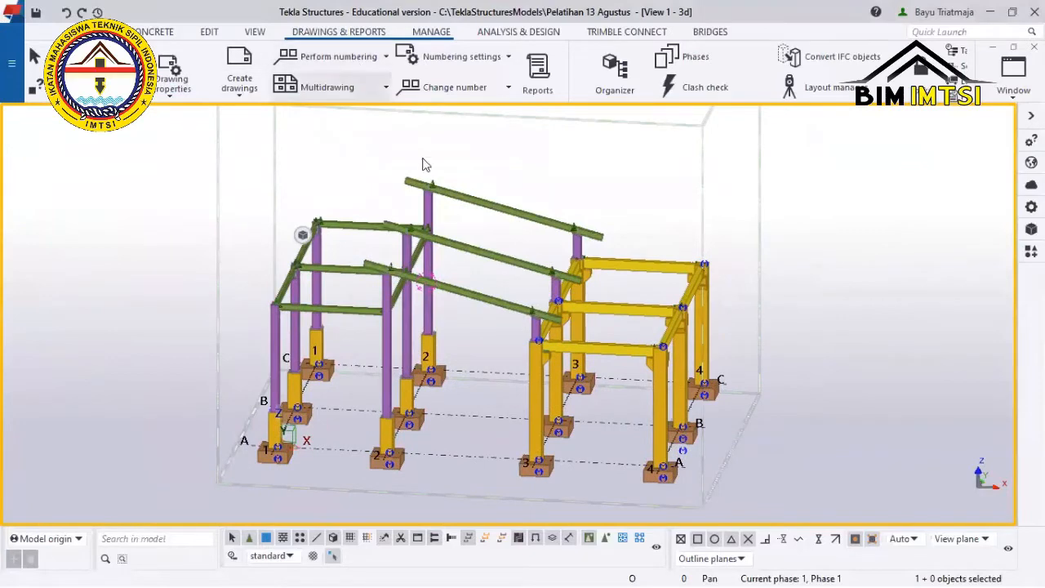
{"action": "middle_click_drag", "start_coordinate": [565, 237], "coordinate": [529, 221]}
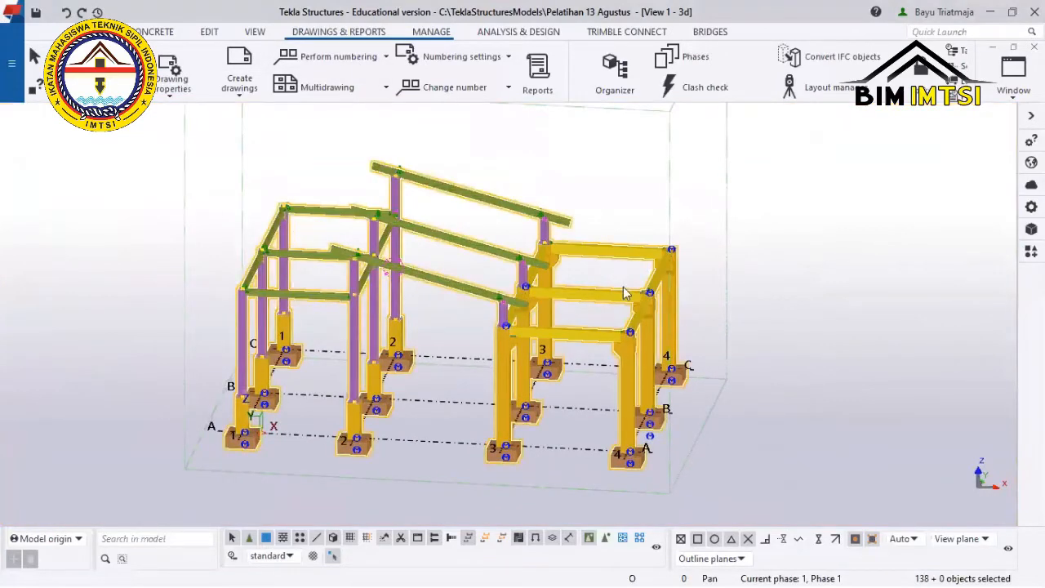
{"action": "scroll", "coordinate": [603, 249], "scroll_direction": "up", "scroll_amount": 2}
{"action": "double_click", "coordinate": [637, 432]}
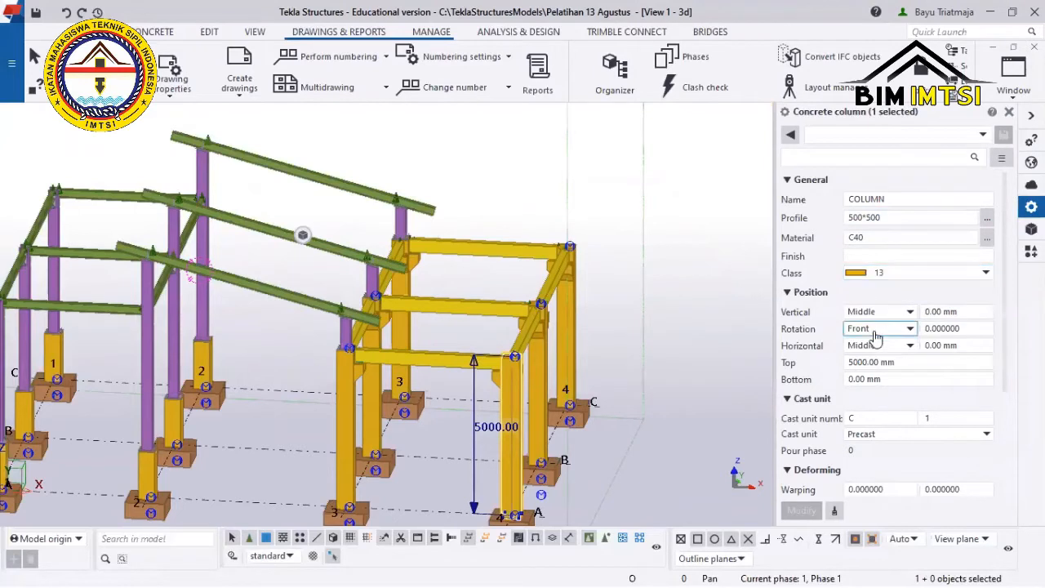
{"action": "left_click", "coordinate": [928, 419]}
{"action": "scroll", "coordinate": [854, 420], "scroll_direction": "down", "scroll_amount": 1}
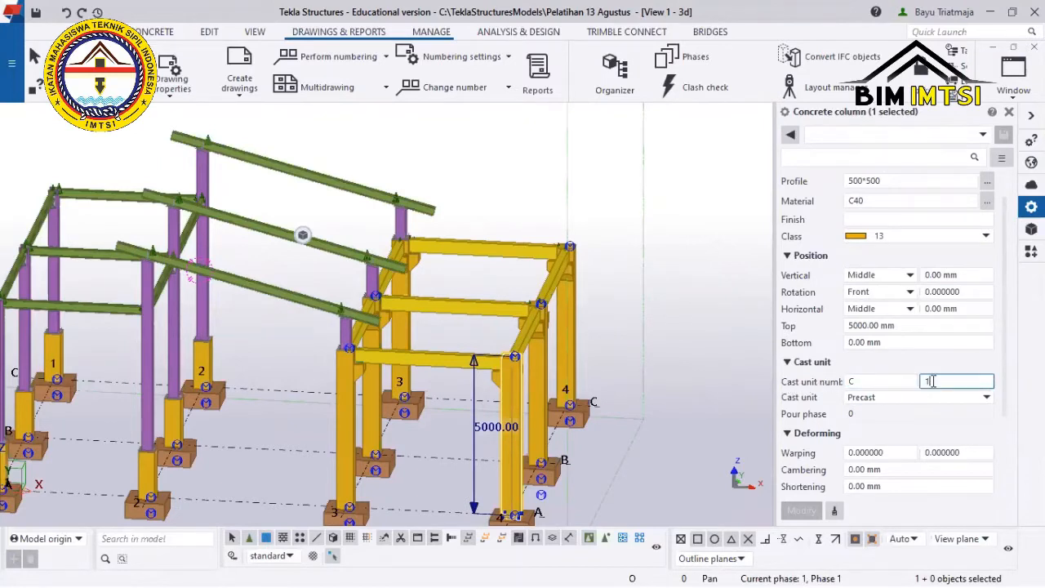
Inspect the cast unit numbering of the concrete column and pad footing at grid intersection B-4, and close the properties.
{"action": "left_click", "coordinate": [539, 402]}
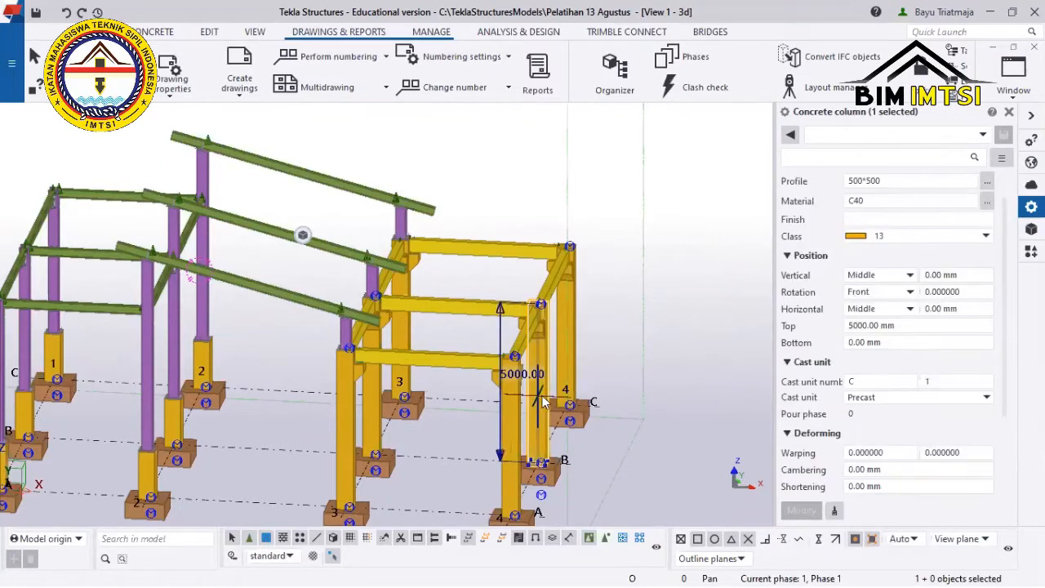
{"action": "scroll", "coordinate": [554, 480], "scroll_direction": "down", "scroll_amount": 1}
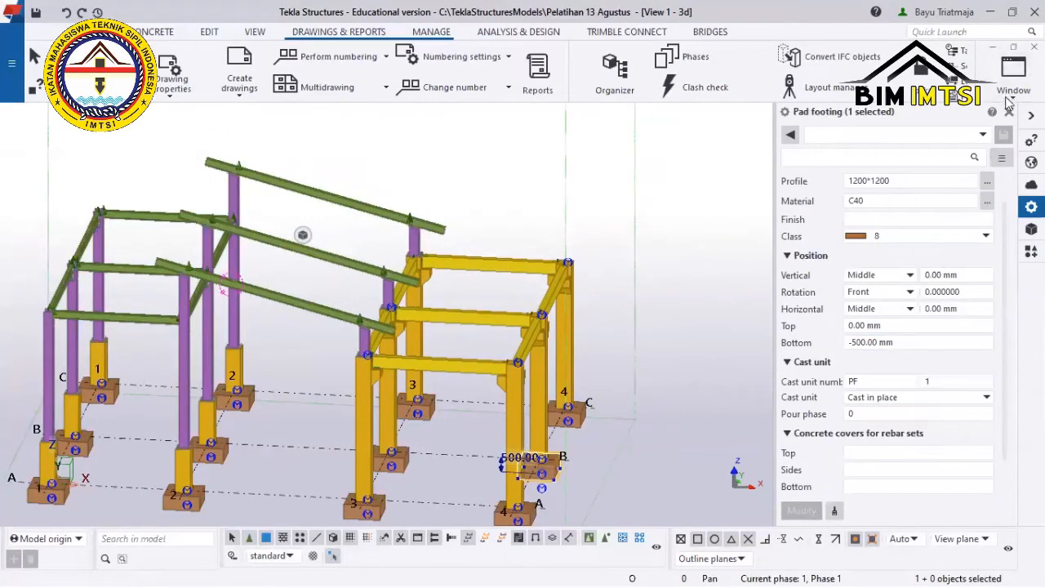
{"action": "left_click", "coordinate": [899, 381]}
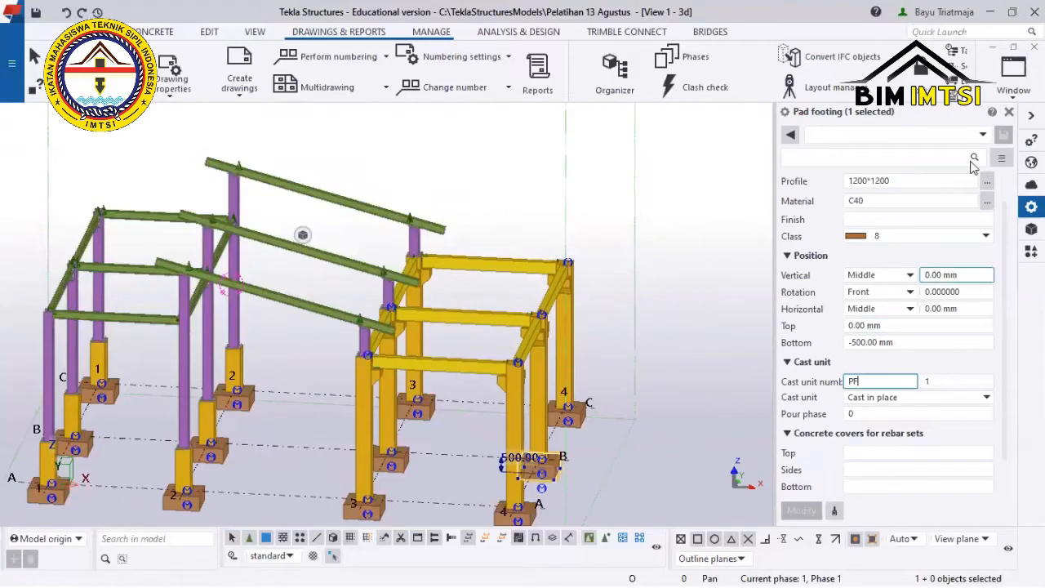
{"action": "left_click", "coordinate": [1009, 115]}
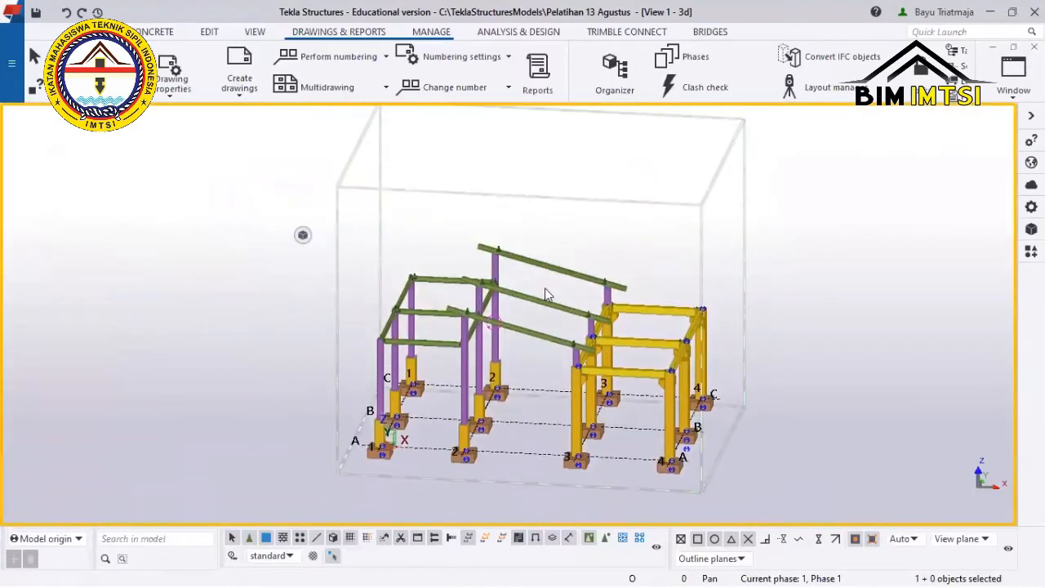
Select all model objects and number the series of the selected objects.
{"action": "key", "text": "ctrl+a"}
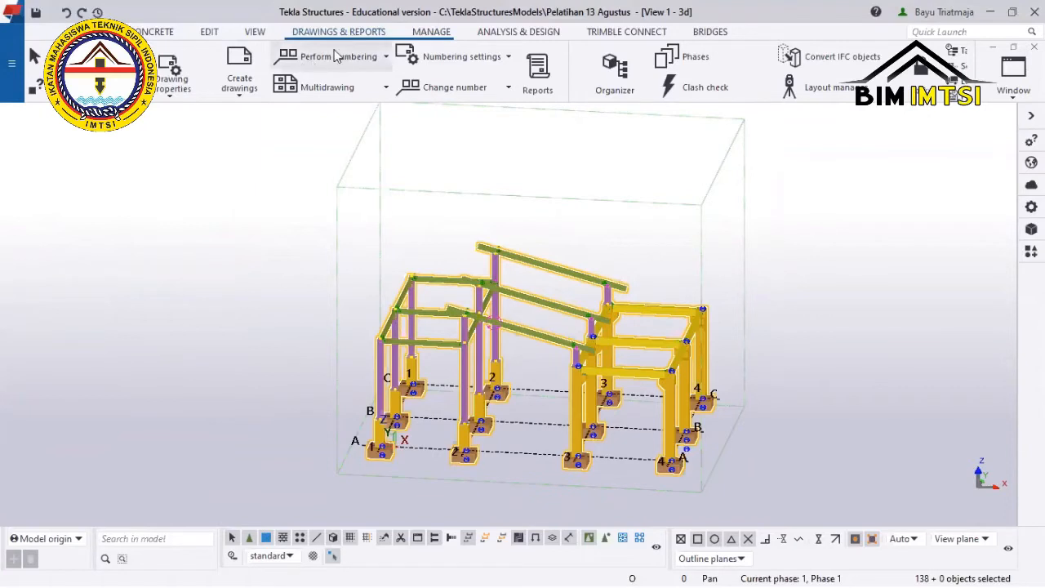
{"action": "left_click", "coordinate": [364, 63]}
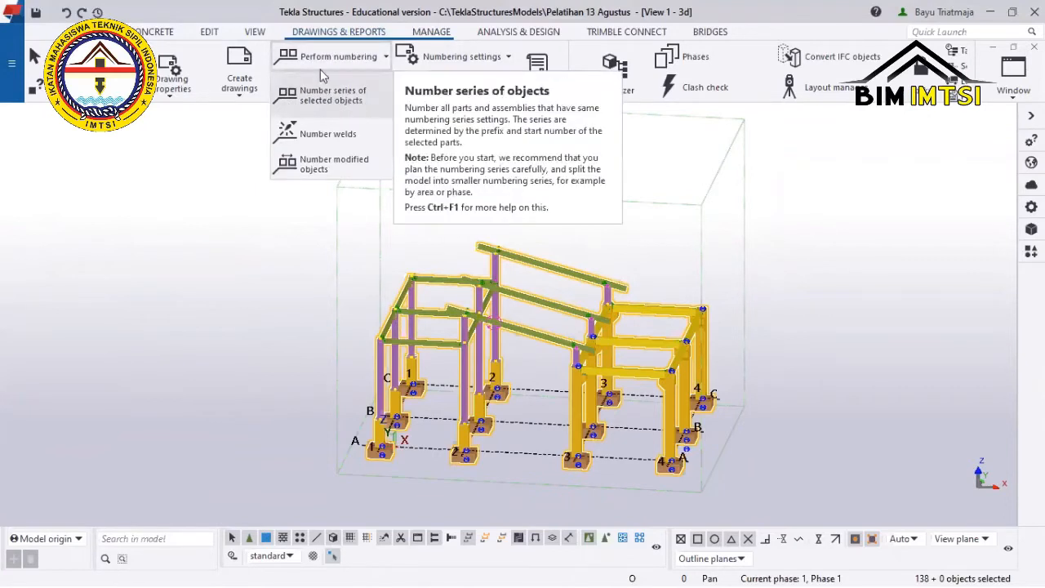
{"action": "left_click", "coordinate": [352, 97]}
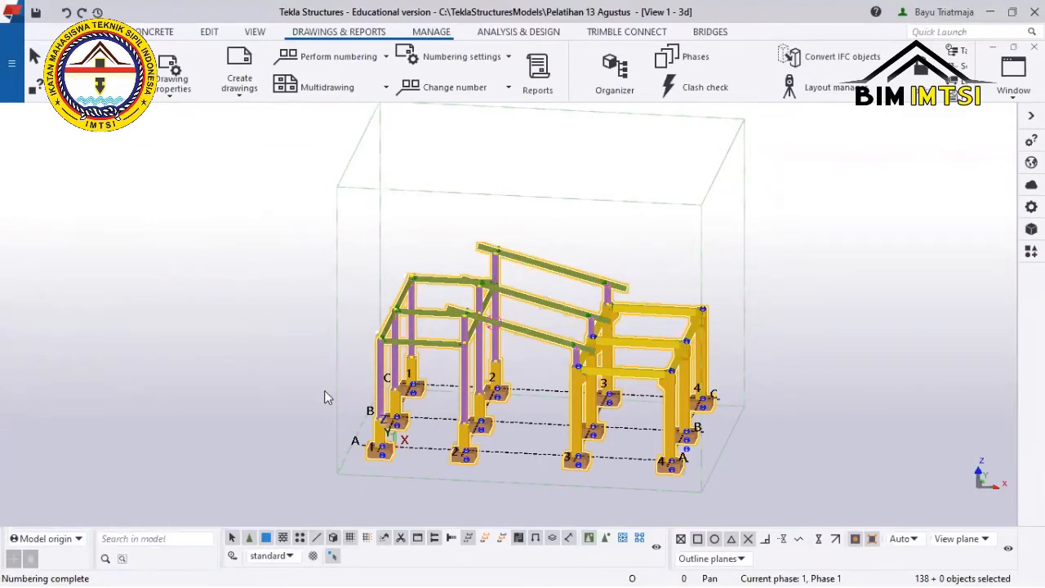
Clear the selection, select all model objects again, and open Organizer.
{"action": "scroll", "coordinate": [376, 317], "scroll_direction": "down", "scroll_amount": 5}
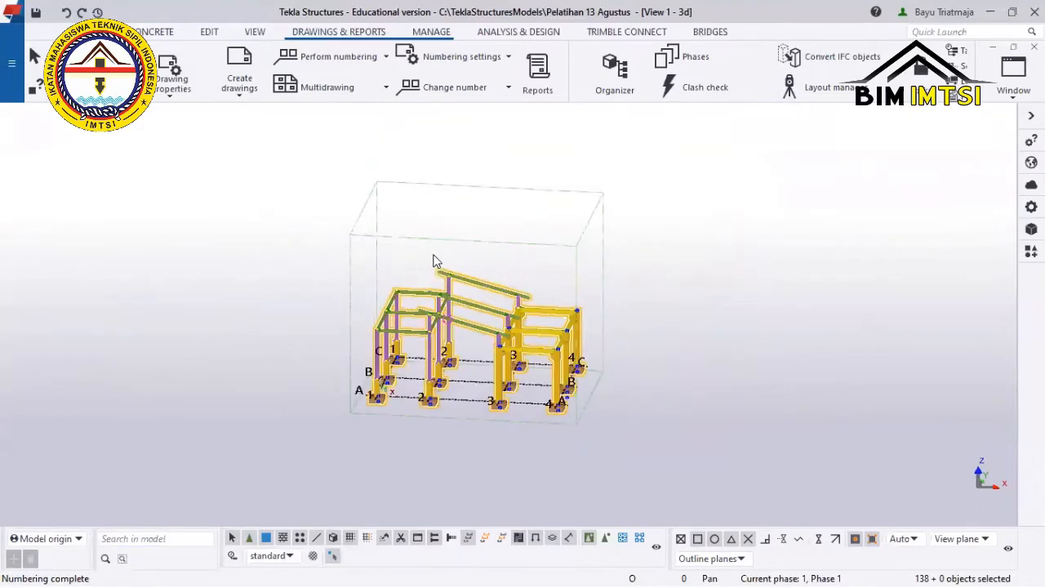
{"action": "left_click", "coordinate": [432, 259]}
{"action": "middle_click_drag", "start_coordinate": [419, 273], "coordinate": [371, 354]}
{"action": "scroll", "coordinate": [371, 355], "scroll_direction": "up", "scroll_amount": 3}
{"action": "middle_click_drag", "start_coordinate": [370, 410], "coordinate": [314, 330]}
{"action": "scroll", "coordinate": [314, 330], "scroll_direction": "up", "scroll_amount": 2}
{"action": "scroll", "coordinate": [320, 331], "scroll_direction": "down", "scroll_amount": 1}
{"action": "scroll", "coordinate": [323, 339], "scroll_direction": "down", "scroll_amount": 1}
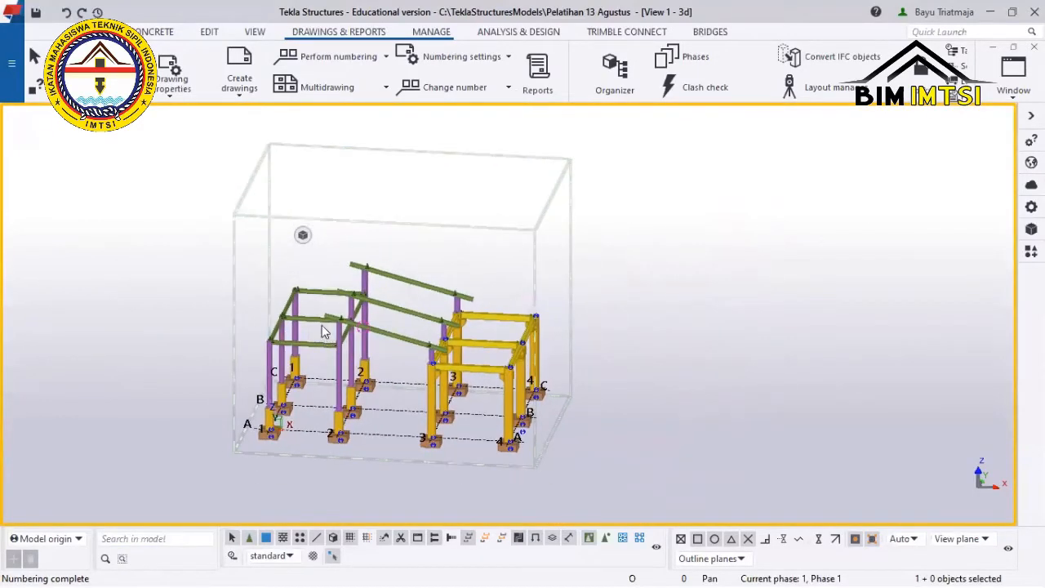
{"action": "key", "text": "ctrl+a"}
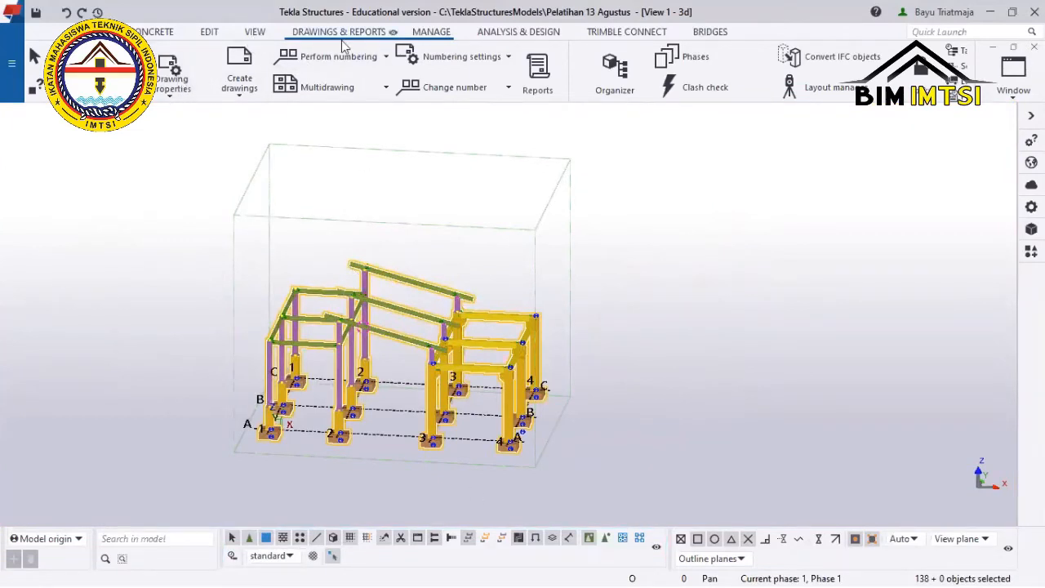
{"action": "left_click", "coordinate": [620, 77]}
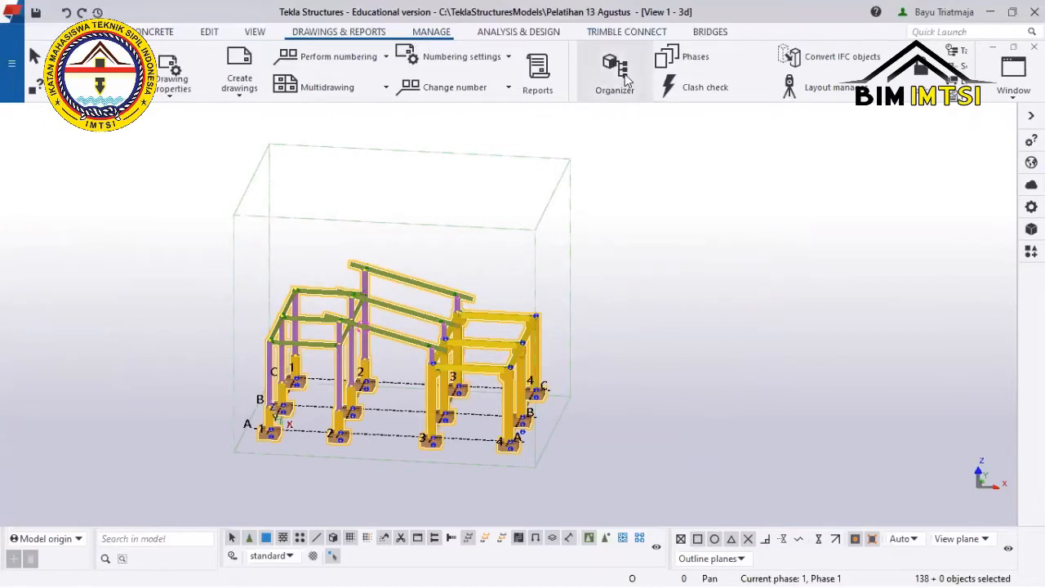
{"action": "left_click", "coordinate": [626, 78]}
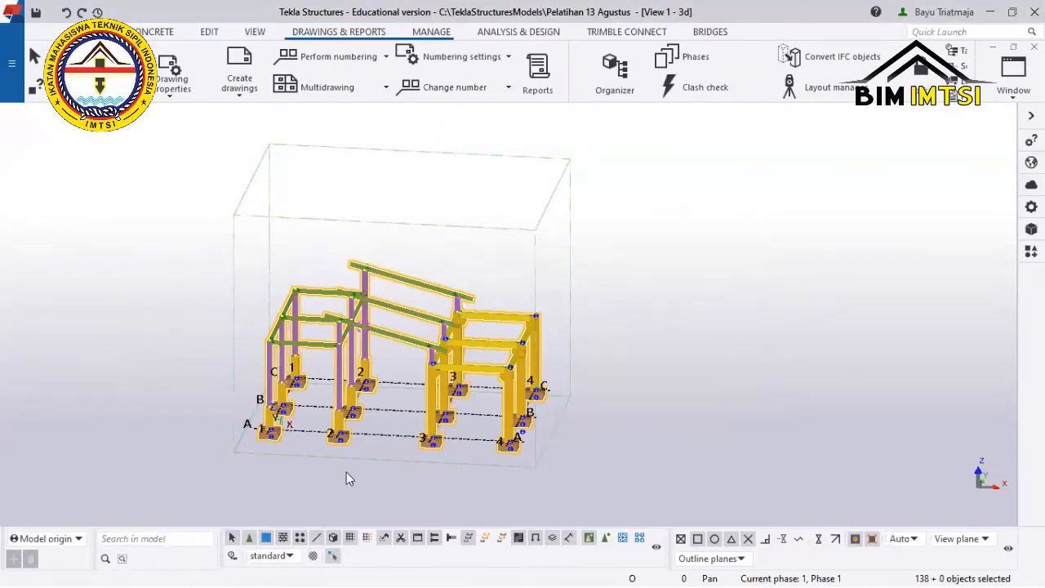
Bring the Organizer window forward from behind the model window and decline synchronizing it with the model.
{"action": "scroll", "coordinate": [654, 167], "scroll_direction": "down", "scroll_amount": 2}
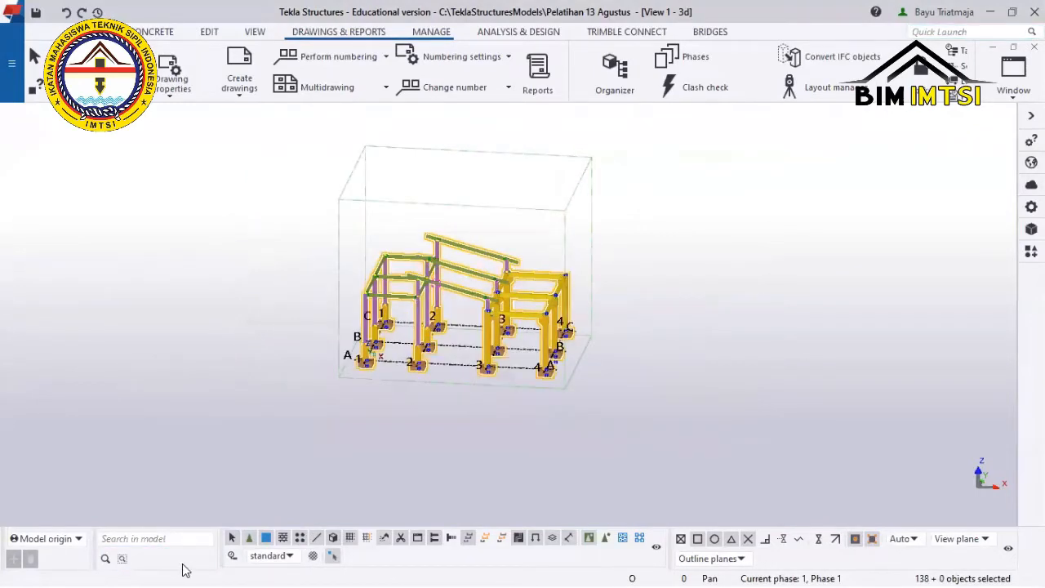
{"action": "left_click", "coordinate": [988, 14]}
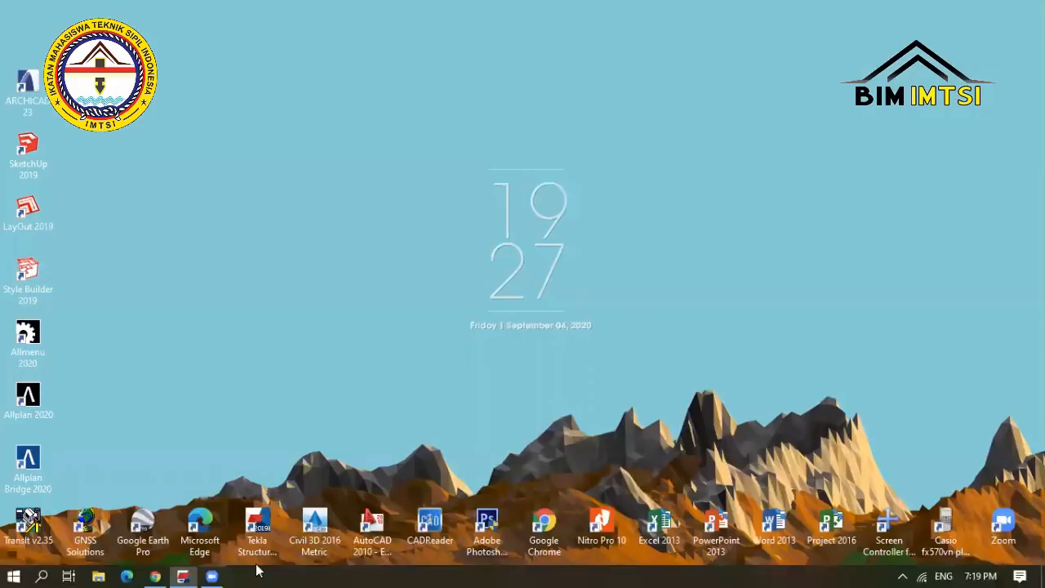
{"action": "left_click", "coordinate": [183, 576]}
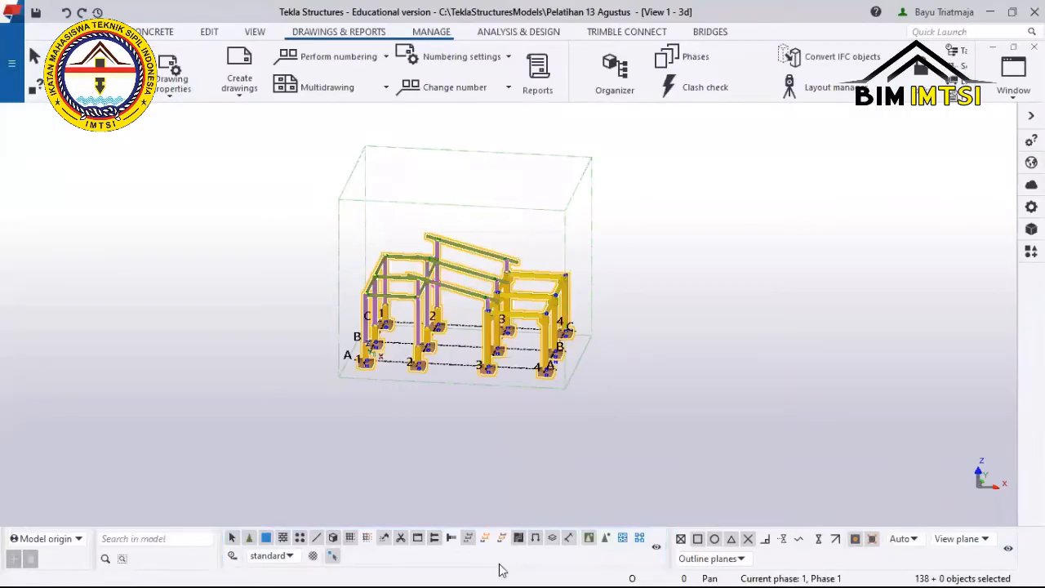
{"action": "left_click", "coordinate": [1013, 12]}
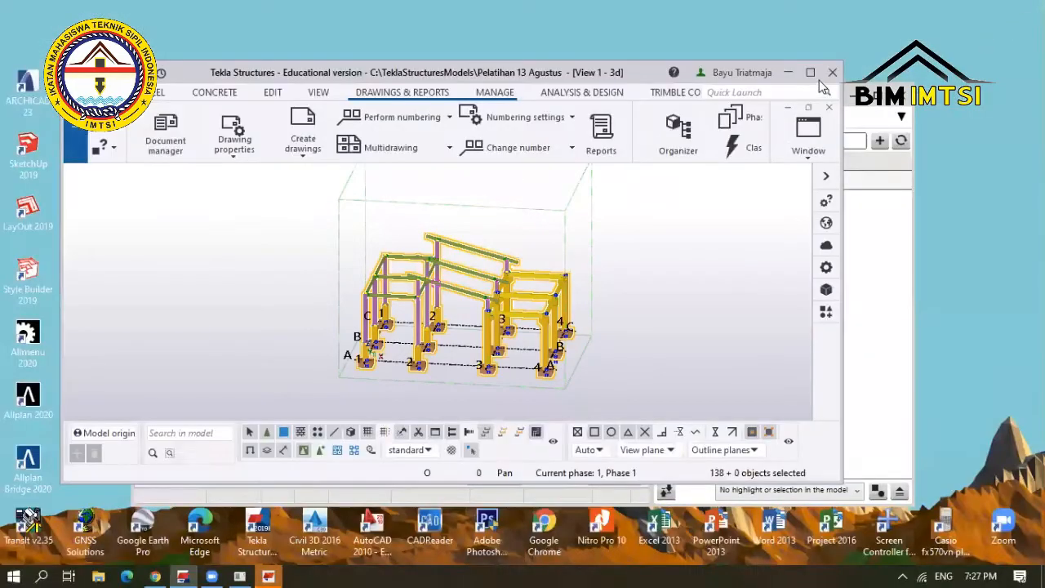
{"action": "left_click", "coordinate": [809, 73]}
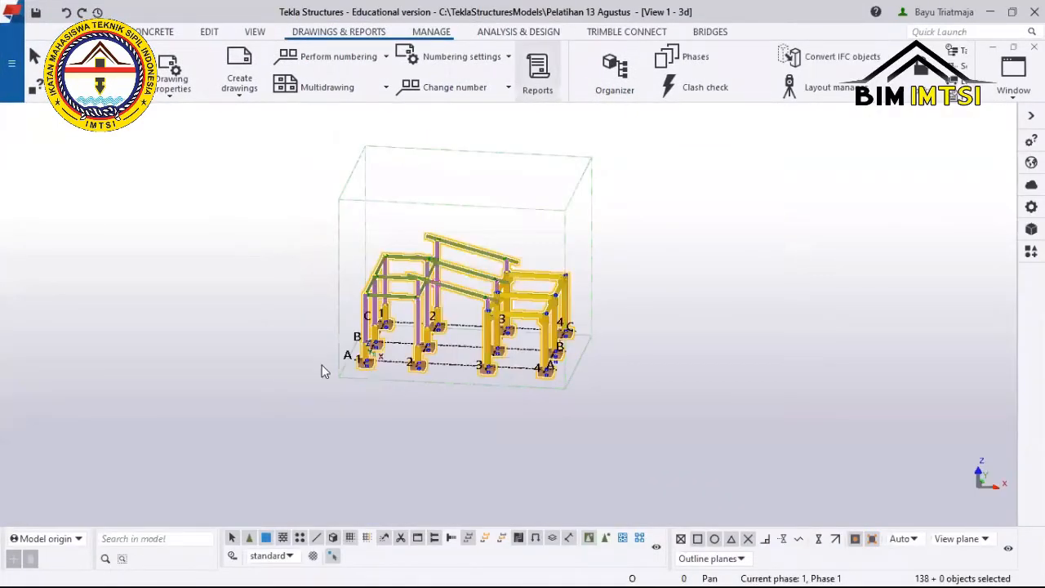
{"action": "left_click", "coordinate": [273, 571]}
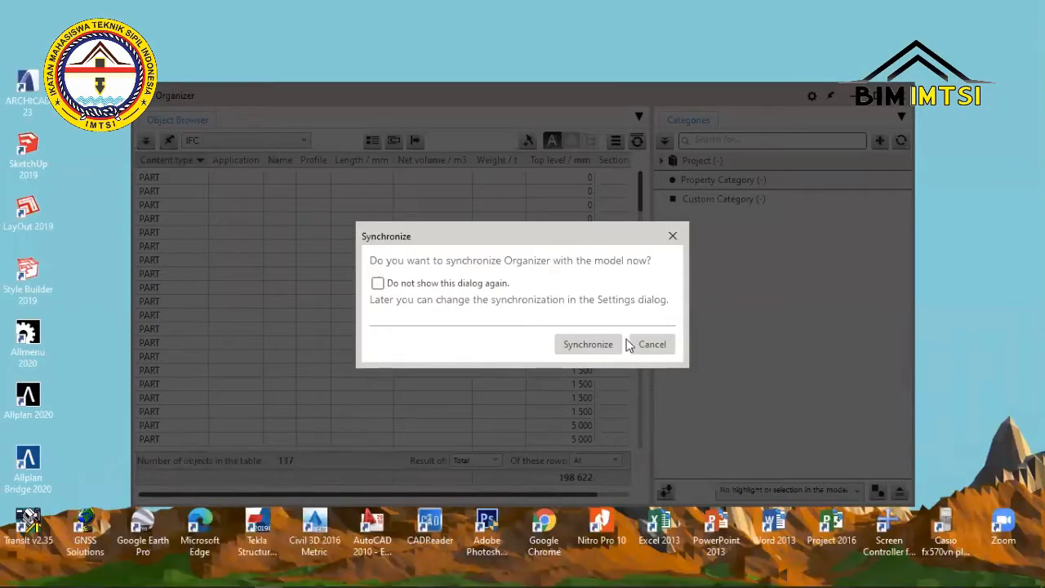
{"action": "left_click", "coordinate": [664, 351]}
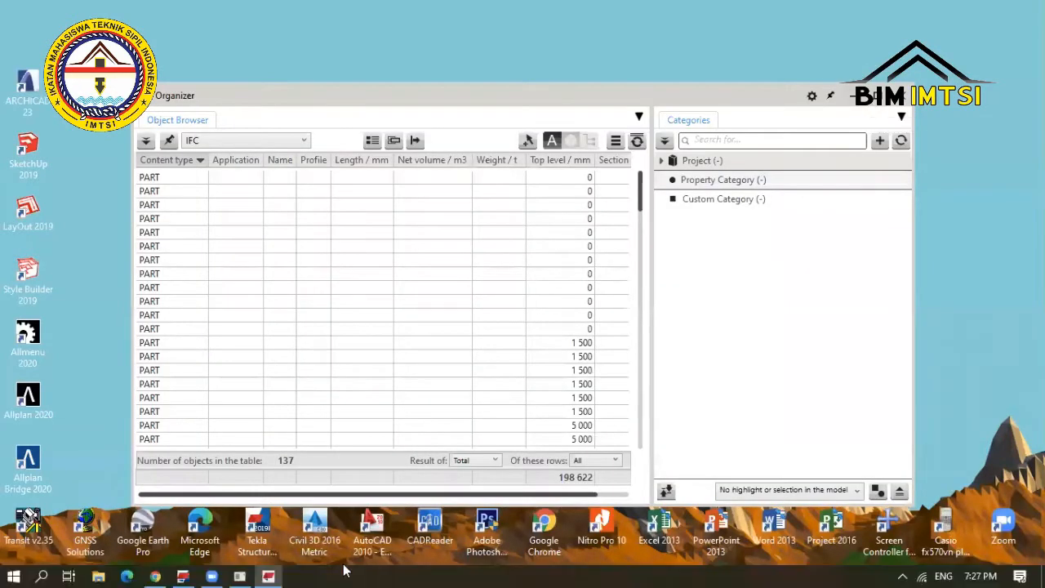
Return to Organizer, enlarge it to full screen, and examine the objects listed in the Object Browser table.
{"action": "left_click", "coordinate": [249, 570]}
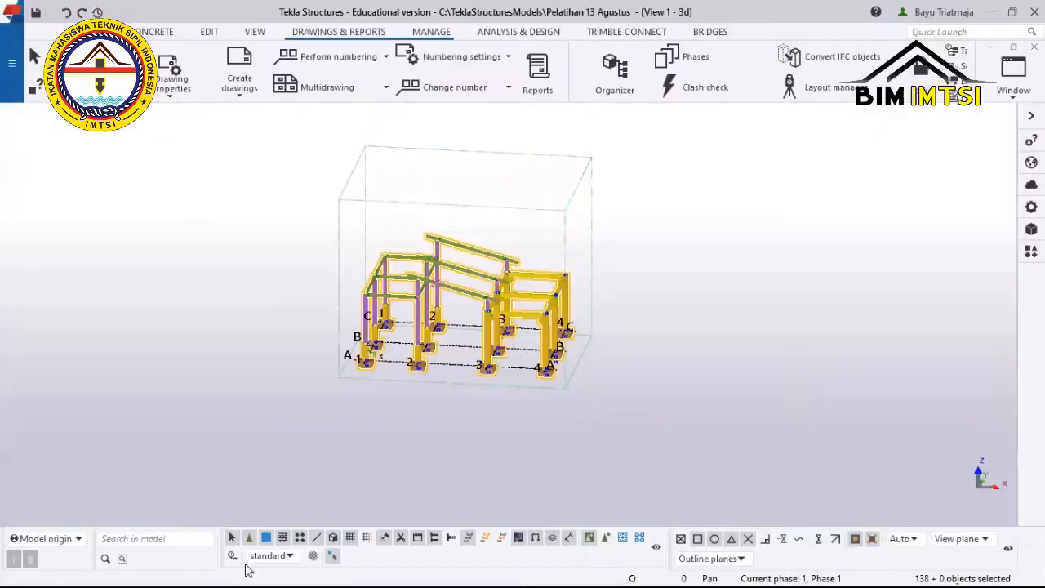
{"action": "left_click", "coordinate": [1014, 14]}
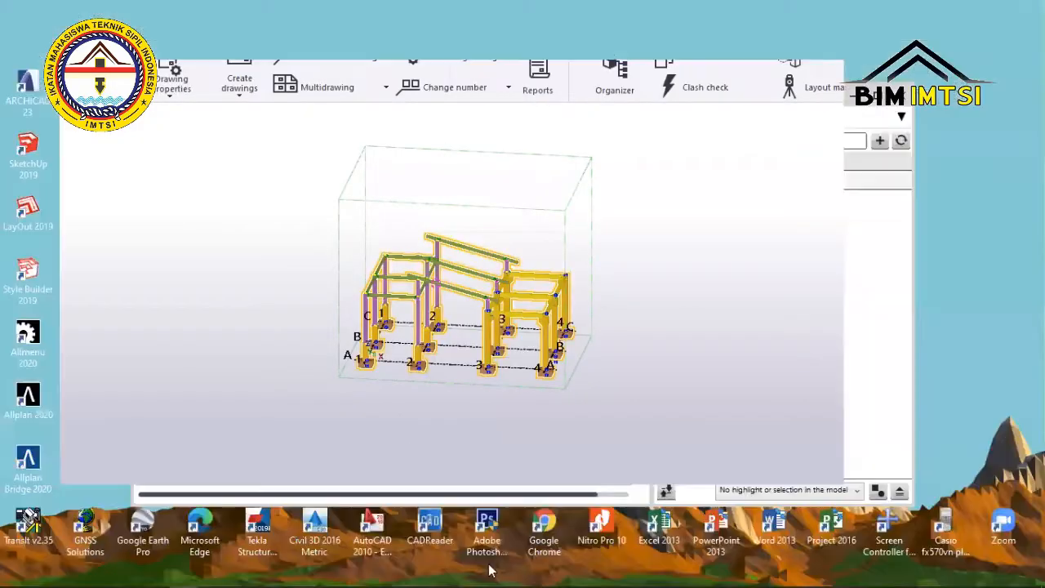
{"action": "left_click", "coordinate": [272, 576]}
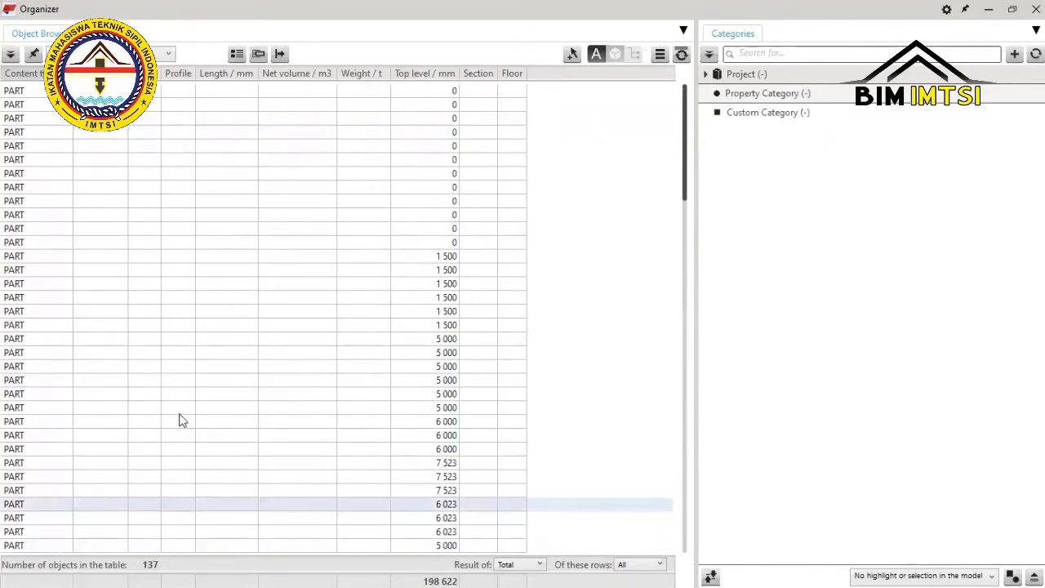
{"action": "scroll", "coordinate": [187, 312], "scroll_direction": "down", "scroll_amount": 8}
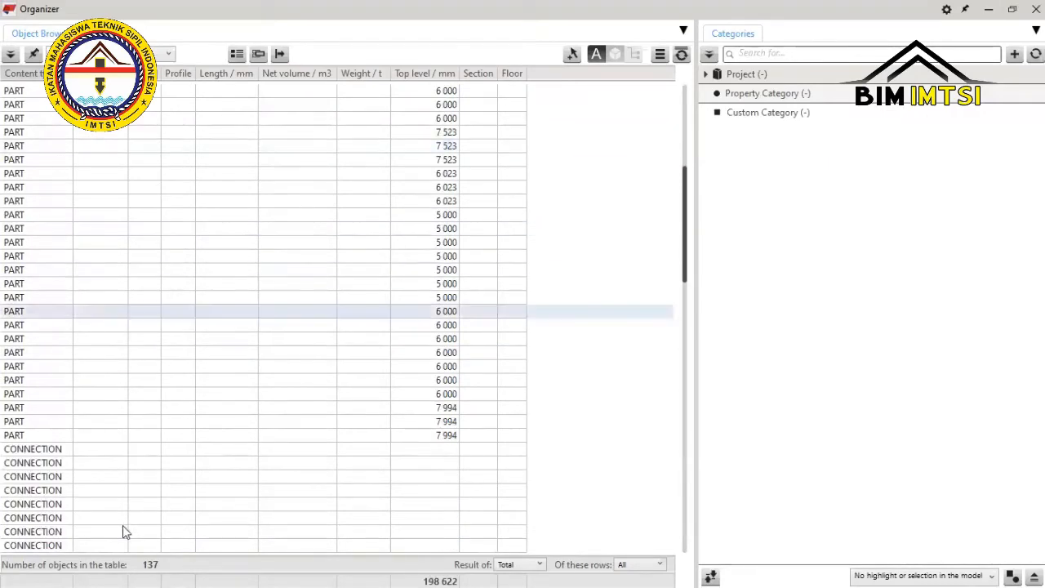
Review the part and connection rows in the Object Browser and show the table with the Default property template.
{"action": "scroll", "coordinate": [196, 523], "scroll_direction": "down", "scroll_amount": 5}
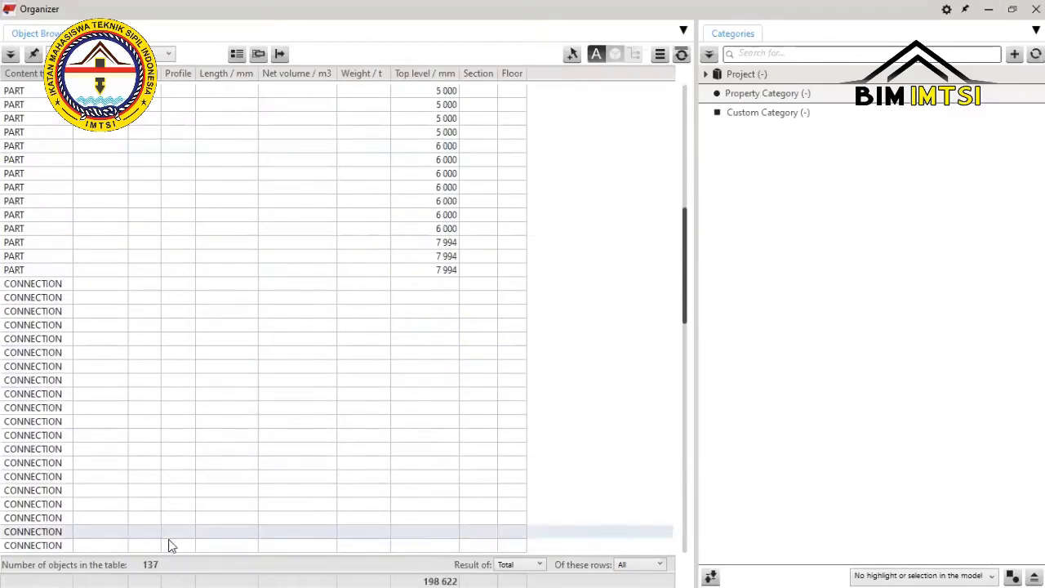
{"action": "scroll", "coordinate": [173, 530], "scroll_direction": "down", "scroll_amount": 3}
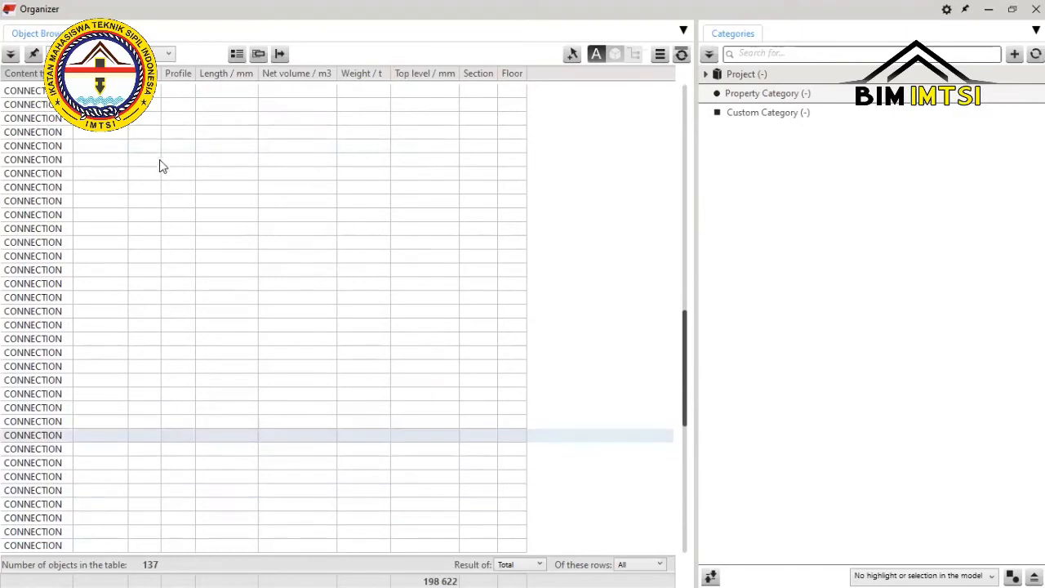
{"action": "scroll", "coordinate": [160, 167], "scroll_direction": "down", "scroll_amount": 15}
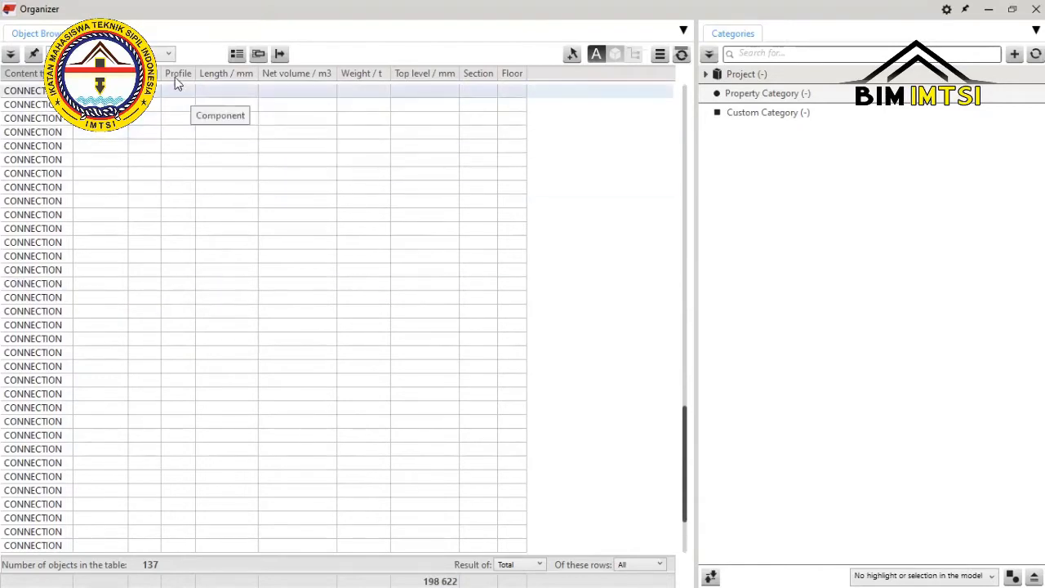
{"action": "scroll", "coordinate": [174, 72], "scroll_direction": "up", "scroll_amount": 5}
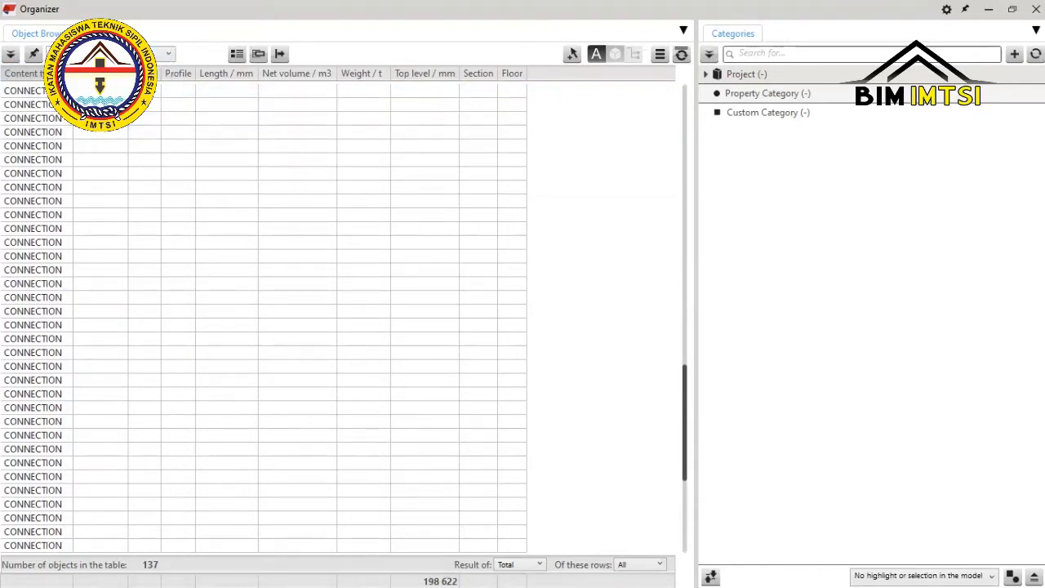
{"action": "scroll", "coordinate": [150, 153], "scroll_direction": "up", "scroll_amount": 5}
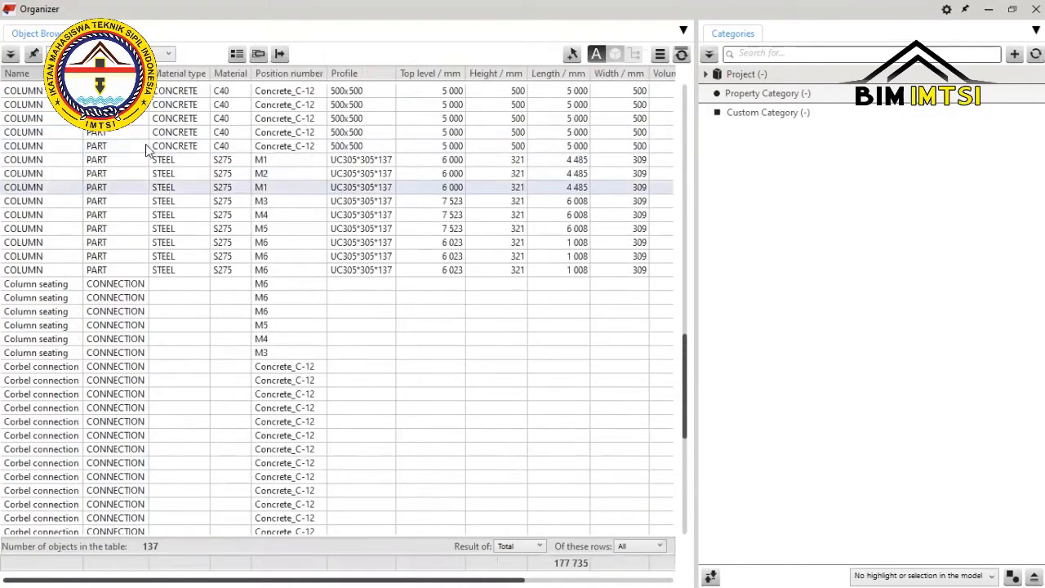
Examine the position numbers, profiles, dimensions, volumes and weights of the beams, columns and connections in the Object Browser table.
{"action": "scroll", "coordinate": [215, 220], "scroll_direction": "up", "scroll_amount": 9}
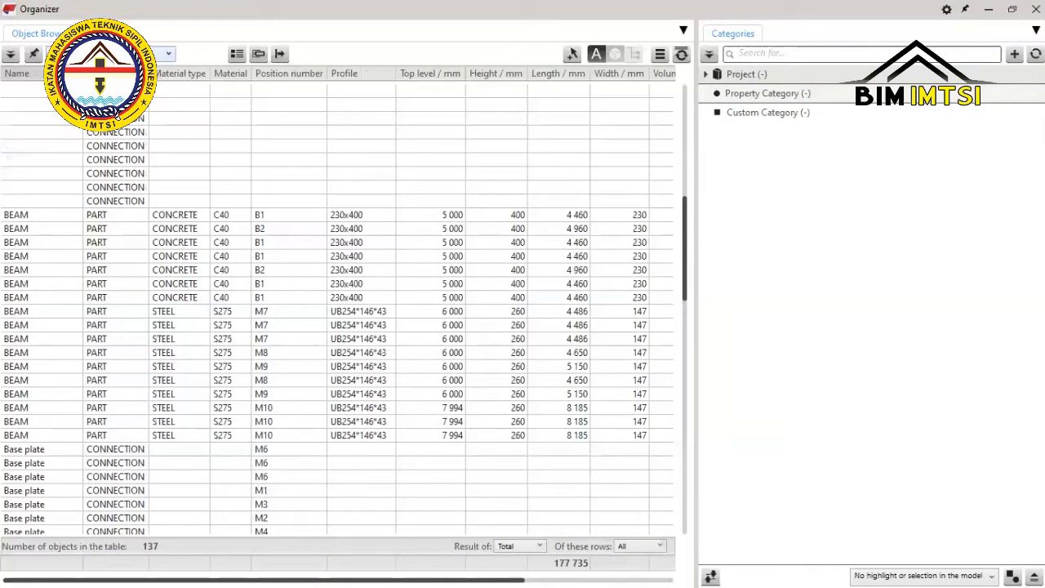
{"action": "scroll", "coordinate": [94, 204], "scroll_direction": "up", "scroll_amount": 4}
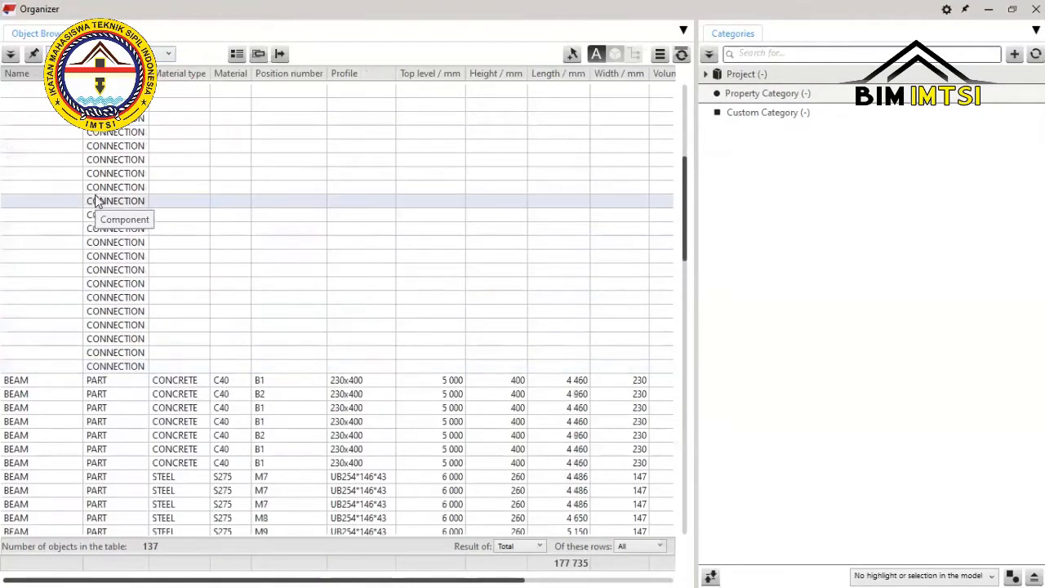
{"action": "scroll", "coordinate": [164, 228], "scroll_direction": "down", "scroll_amount": 4}
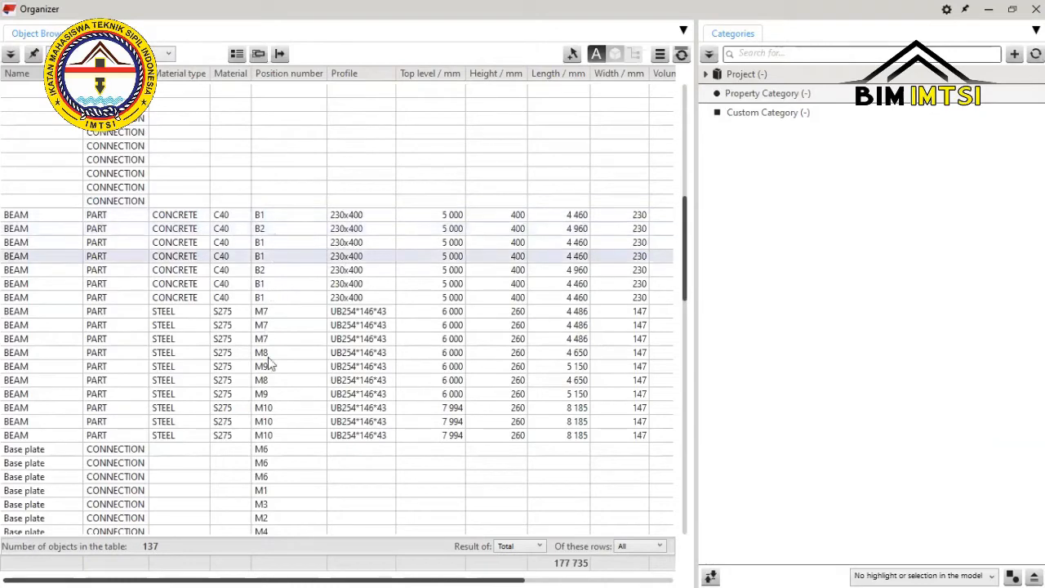
{"action": "scroll", "coordinate": [282, 417], "scroll_direction": "down", "scroll_amount": 6}
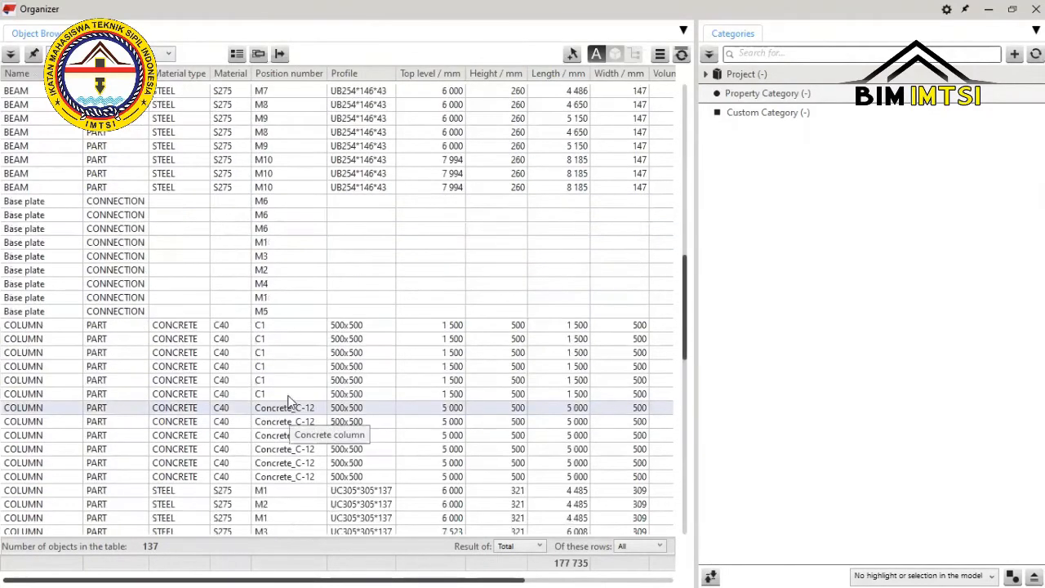
{"action": "scroll", "coordinate": [285, 338], "scroll_direction": "up", "scroll_amount": 6}
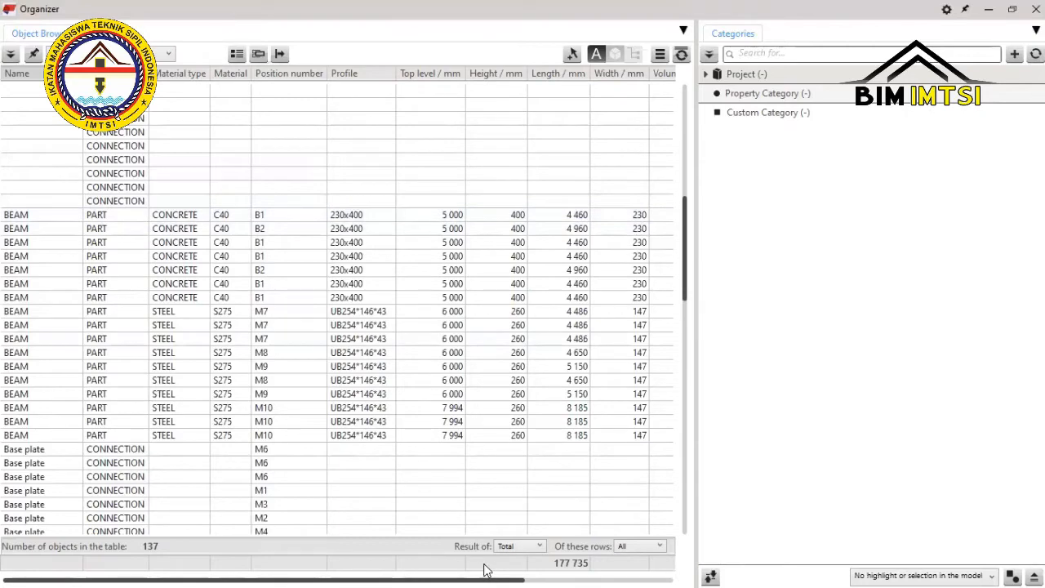
{"action": "left_click_drag", "start_coordinate": [485, 569], "coordinate": [570, 571]}
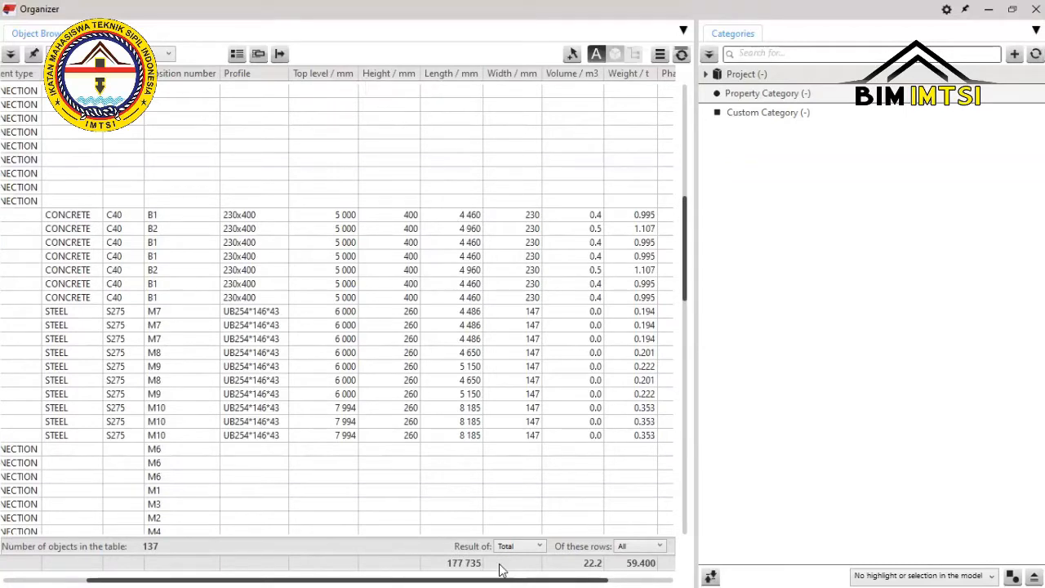
{"action": "scroll", "coordinate": [443, 564], "scroll_direction": "left", "scroll_amount": 2}
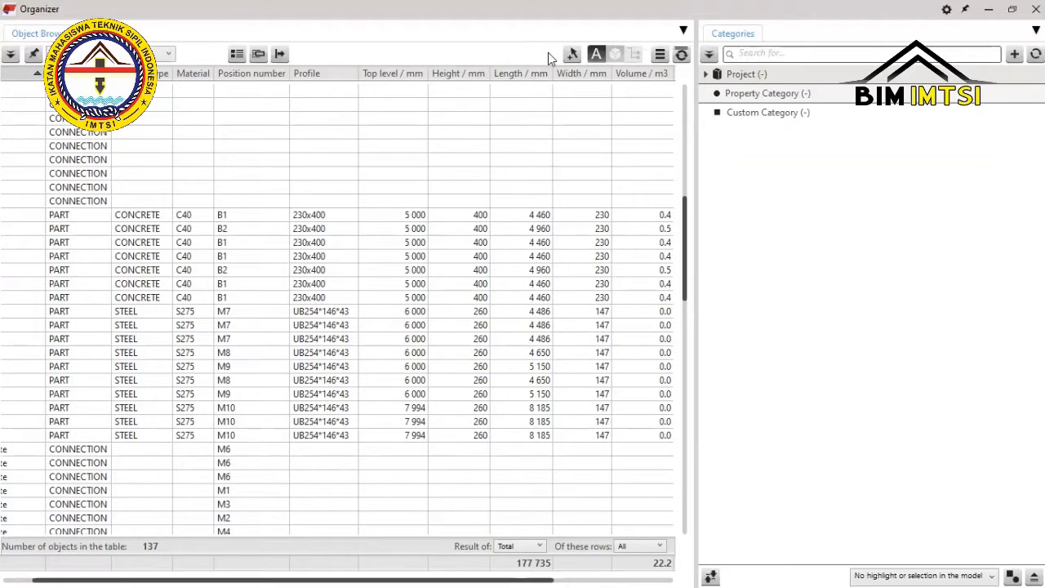
Review the unit and precision options in the Organizer settings with the model window minimized, and close the settings.
{"action": "left_click", "coordinate": [946, 13]}
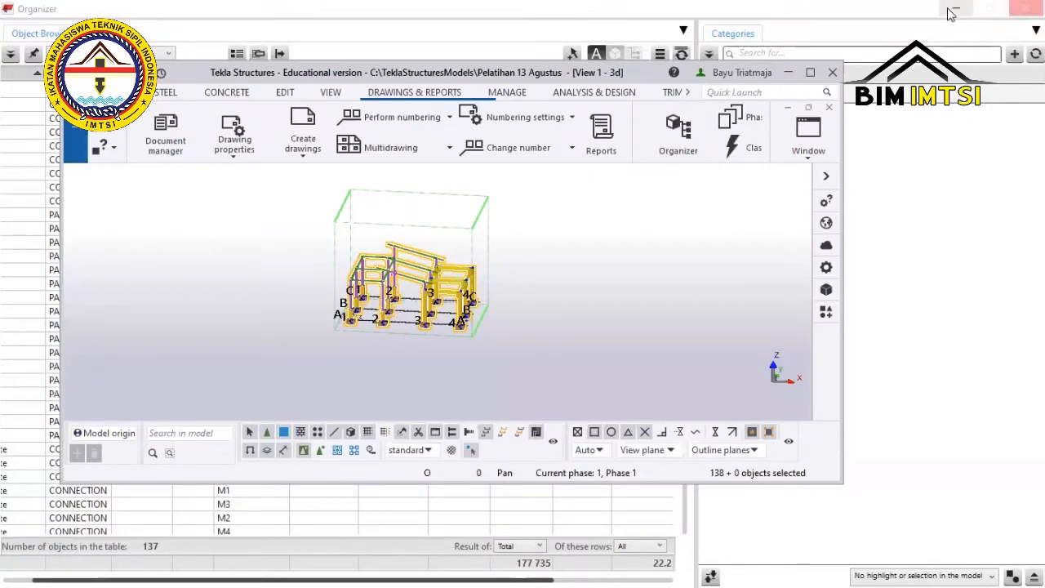
{"action": "left_click", "coordinate": [789, 72]}
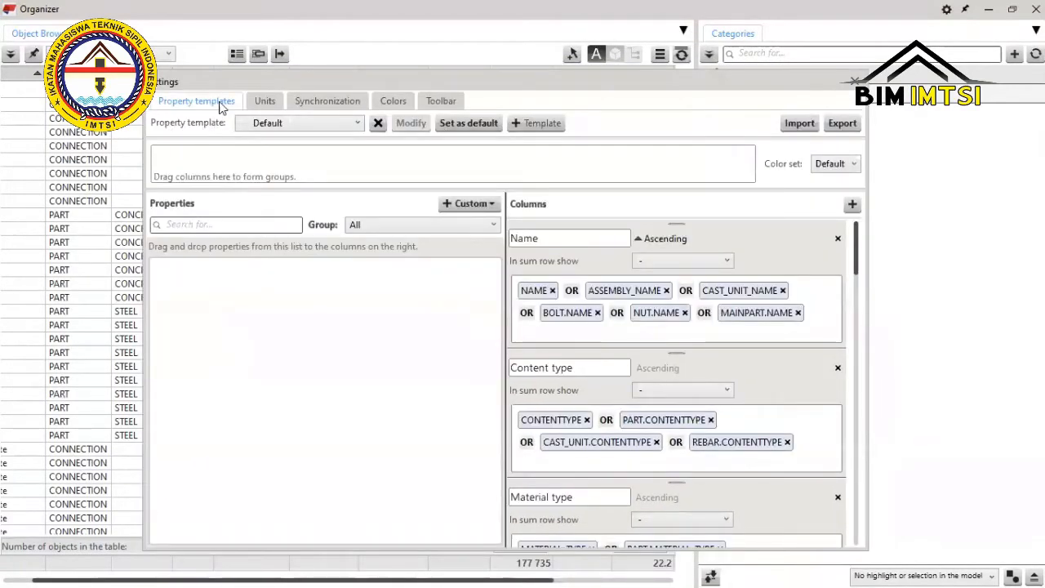
{"action": "left_click", "coordinate": [266, 101]}
{"action": "double_click", "coordinate": [298, 180]}
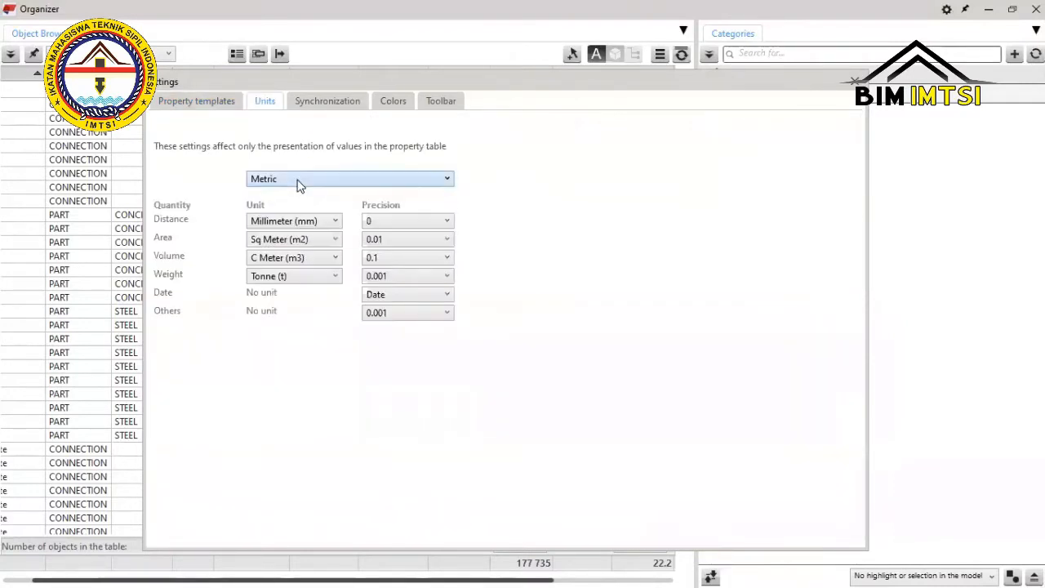
{"action": "left_click", "coordinate": [298, 180]}
{"action": "left_click", "coordinate": [298, 184]}
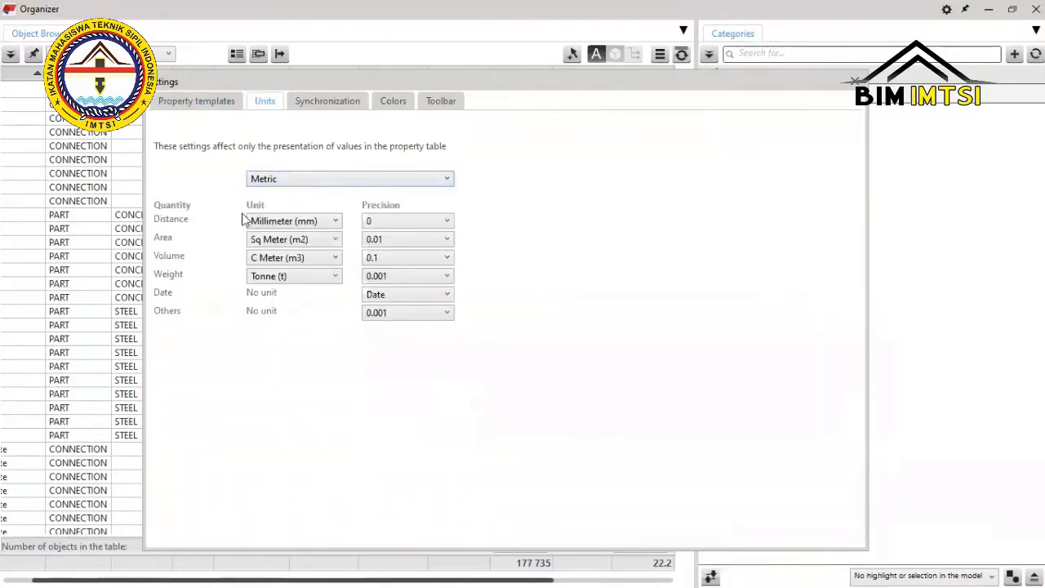
{"action": "left_click", "coordinate": [314, 227]}
{"action": "left_click", "coordinate": [339, 225]}
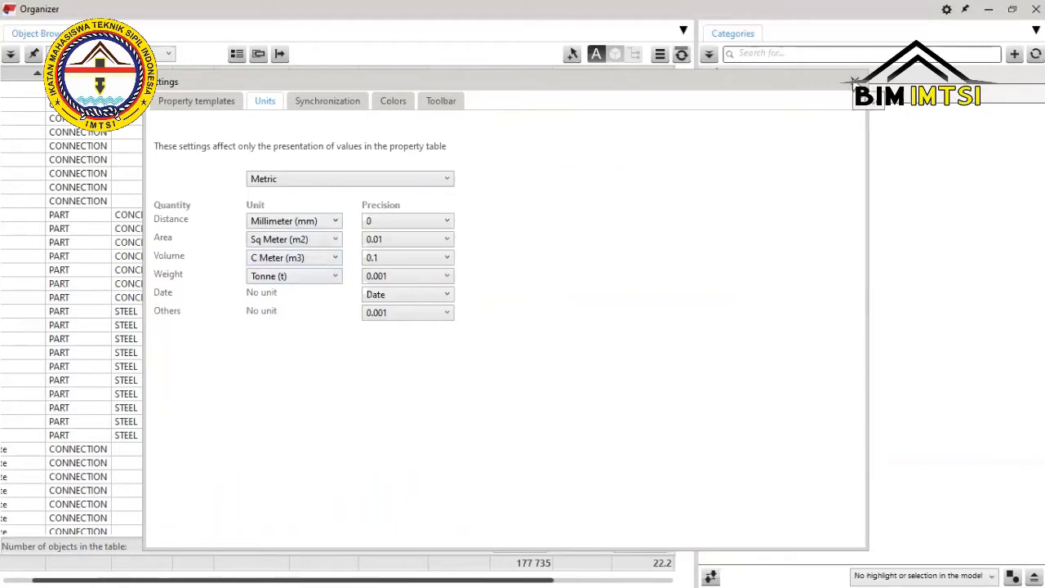
{"action": "left_click", "coordinate": [854, 83]}
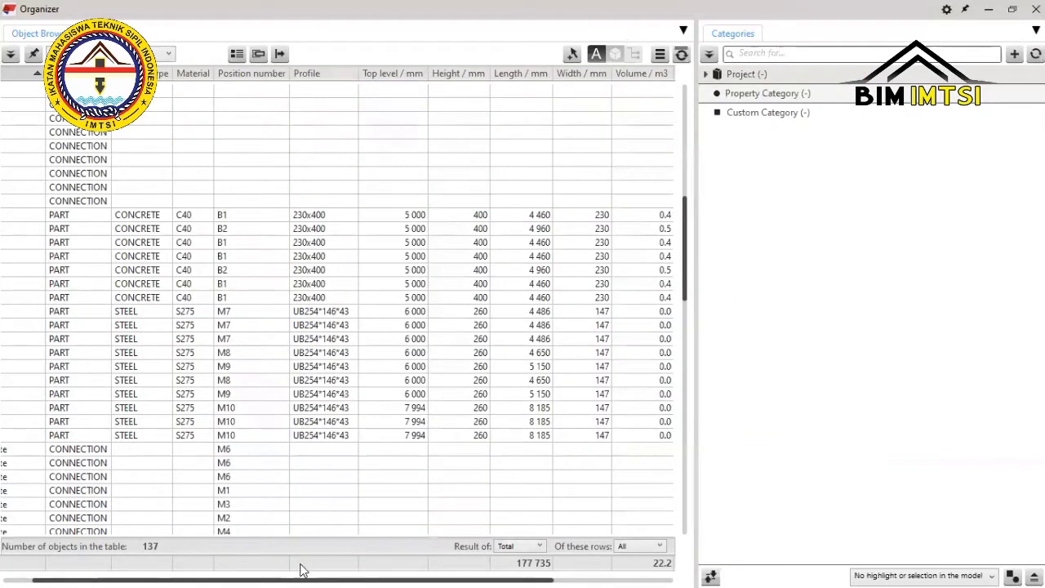
Shrink the Organizer window from full screen and reopen its settings with the dialog placed fully on screen.
{"action": "left_click", "coordinate": [1014, 9]}
{"action": "mouse_move", "coordinate": [253, 584]}
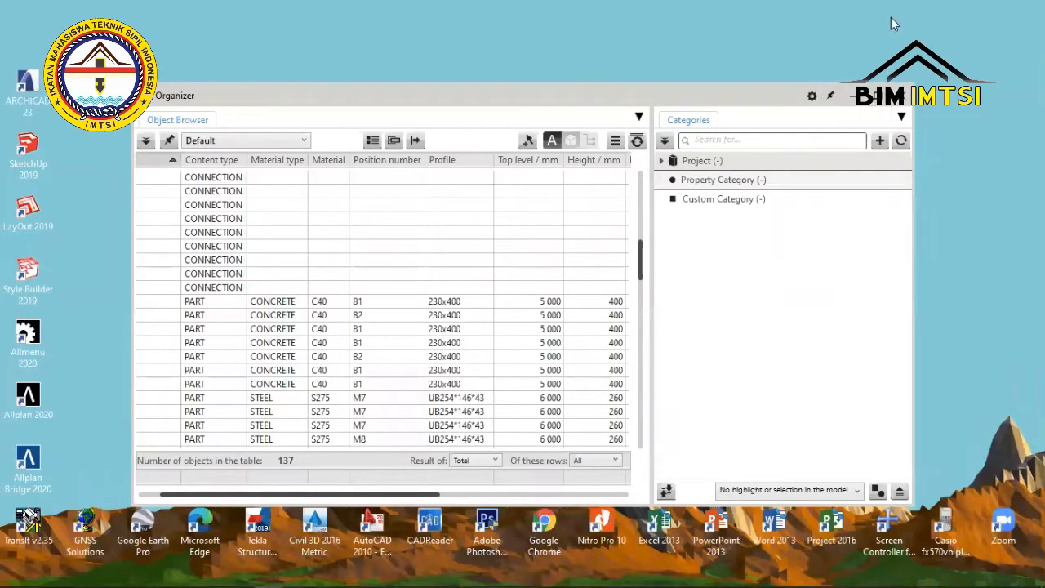
{"action": "left_click", "coordinate": [811, 96]}
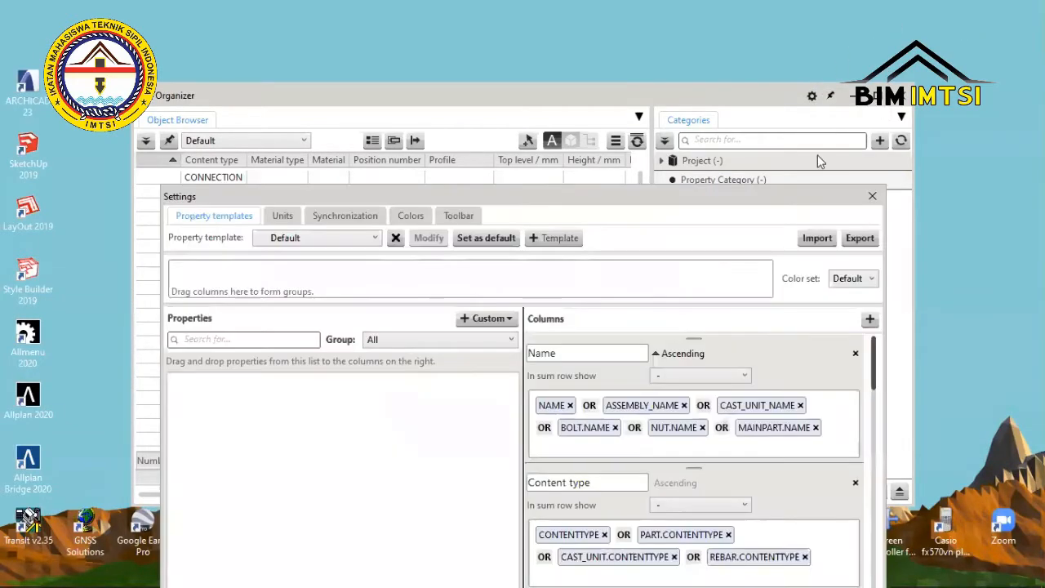
{"action": "left_click", "coordinate": [872, 198]}
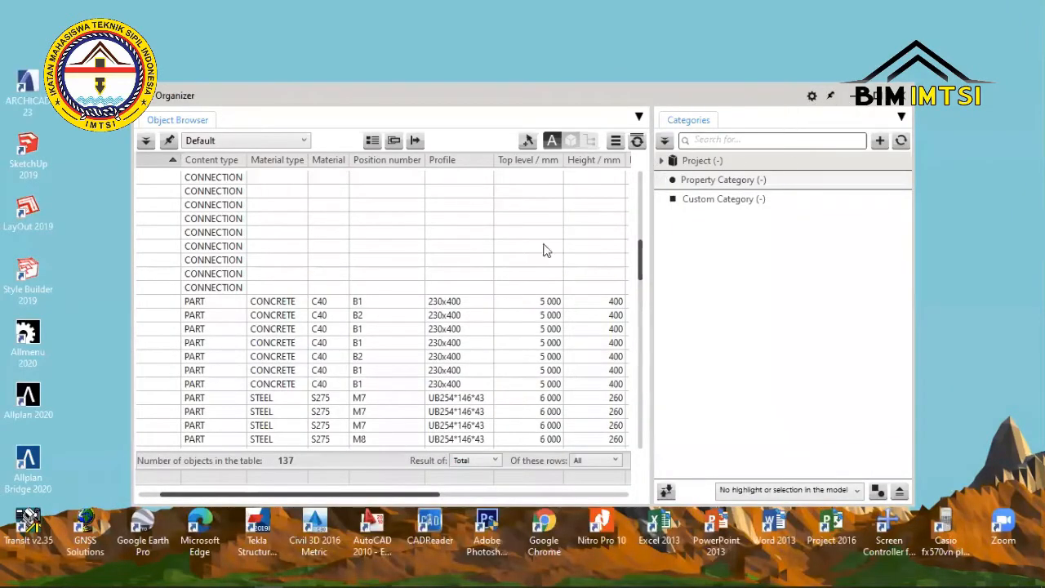
{"action": "left_click", "coordinate": [812, 98]}
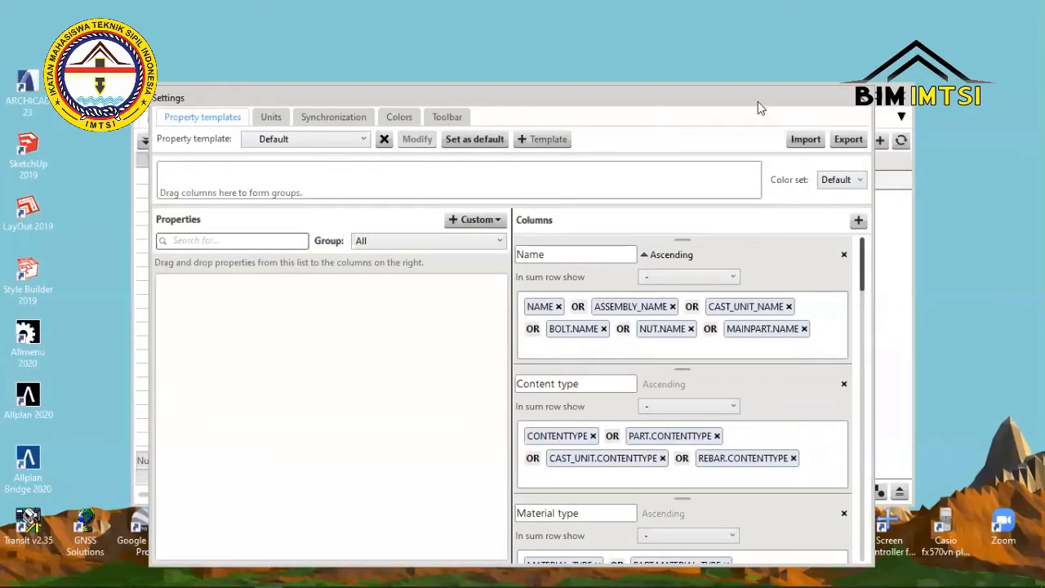
{"action": "left_click_drag", "start_coordinate": [787, 103], "coordinate": [923, 134]}
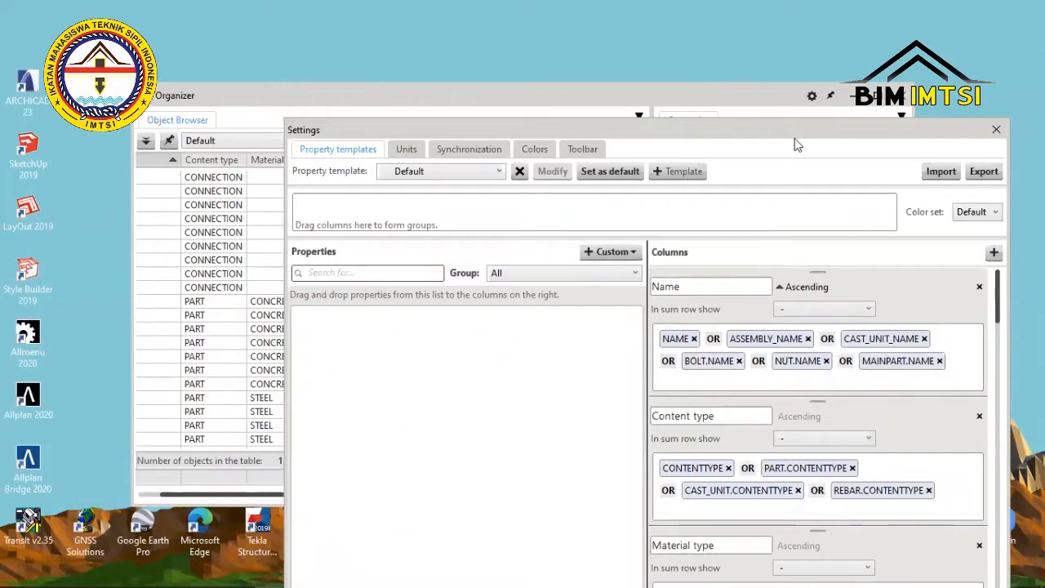
{"action": "left_click_drag", "start_coordinate": [777, 124], "coordinate": [791, 100]}
{"action": "left_click_drag", "start_coordinate": [718, 67], "coordinate": [723, 82]}
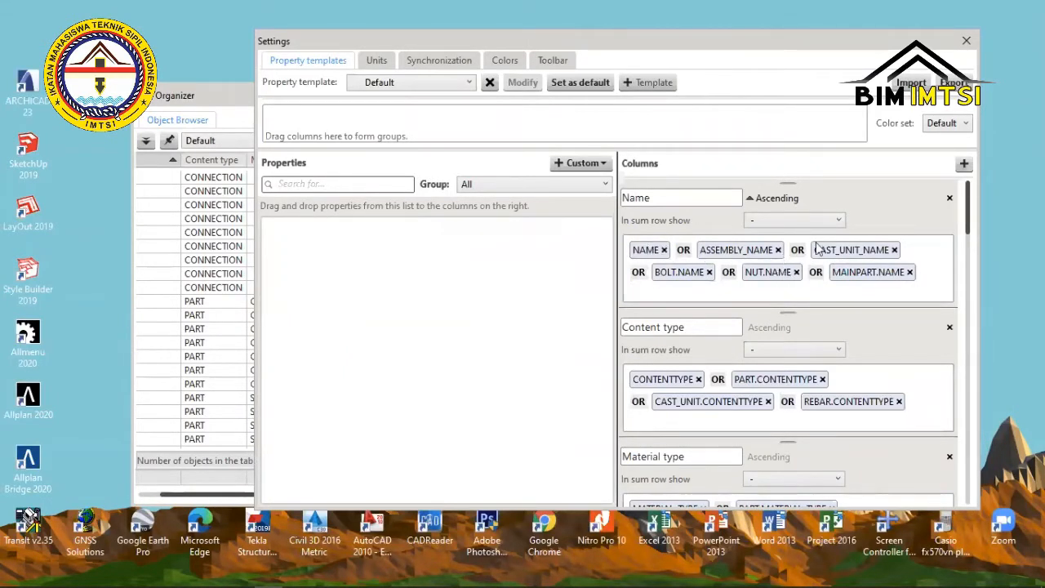
Examine the column definitions of the Default property template, from Name down to Floor.
{"action": "scroll", "coordinate": [841, 278], "scroll_direction": "down", "scroll_amount": 1}
{"action": "scroll", "coordinate": [833, 276], "scroll_direction": "up", "scroll_amount": 1}
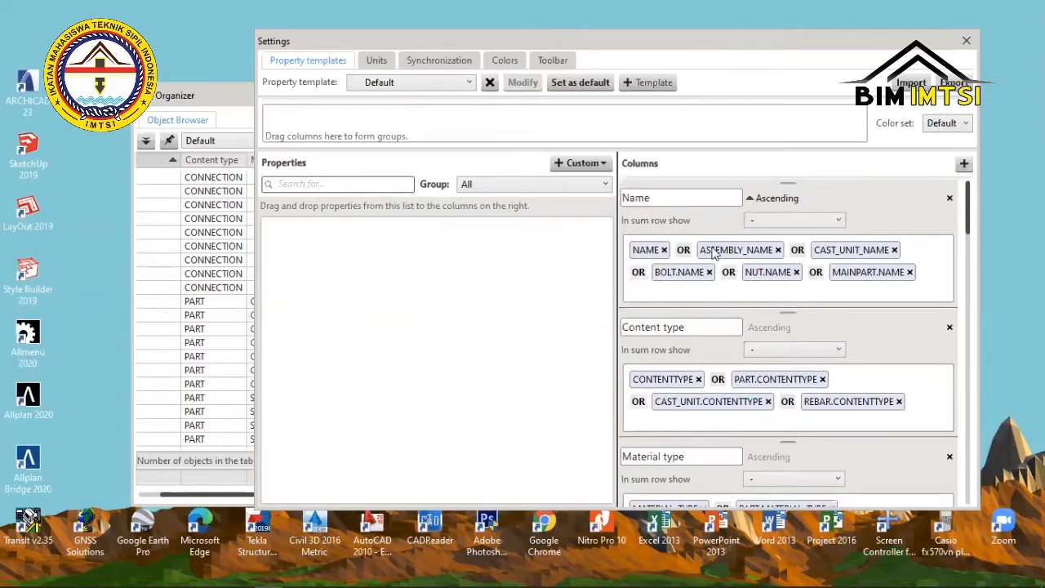
{"action": "scroll", "coordinate": [744, 245], "scroll_direction": "down", "scroll_amount": 3}
{"action": "scroll", "coordinate": [724, 255], "scroll_direction": "up", "scroll_amount": 3}
{"action": "scroll", "coordinate": [699, 335], "scroll_direction": "down", "scroll_amount": 2}
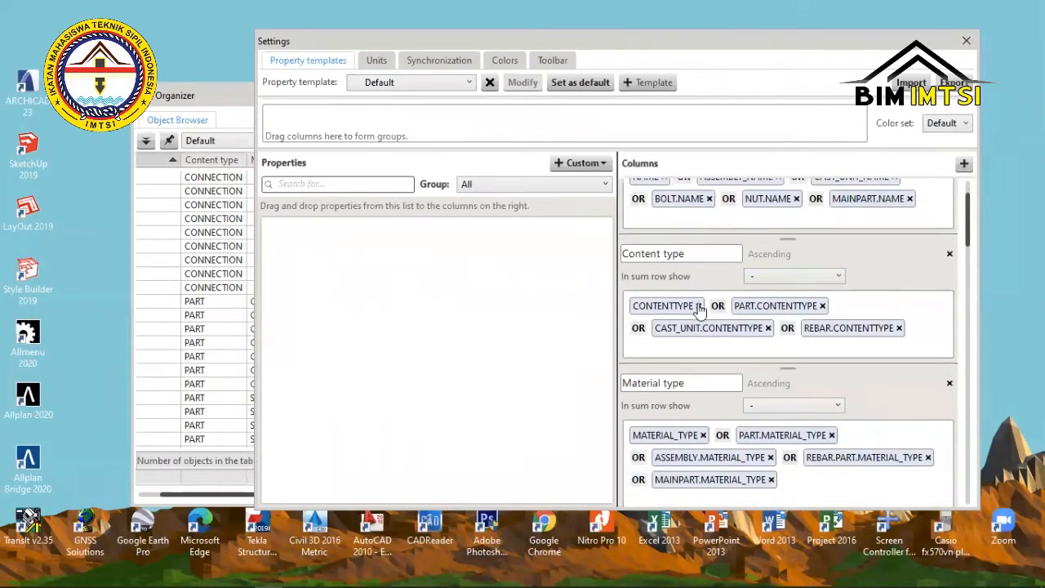
{"action": "scroll", "coordinate": [777, 306], "scroll_direction": "down", "scroll_amount": 5}
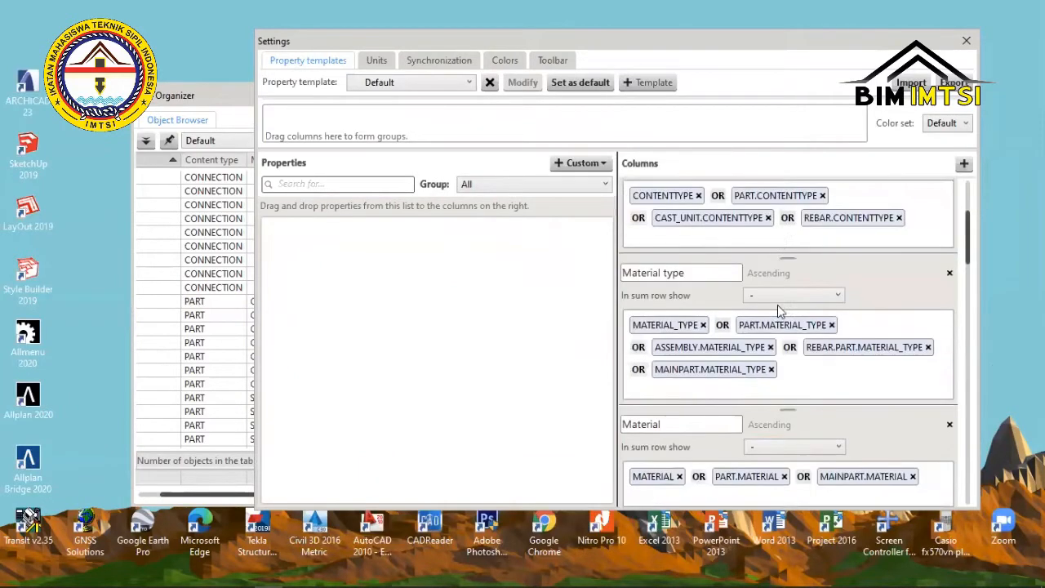
{"action": "scroll", "coordinate": [777, 313], "scroll_direction": "down", "scroll_amount": 20}
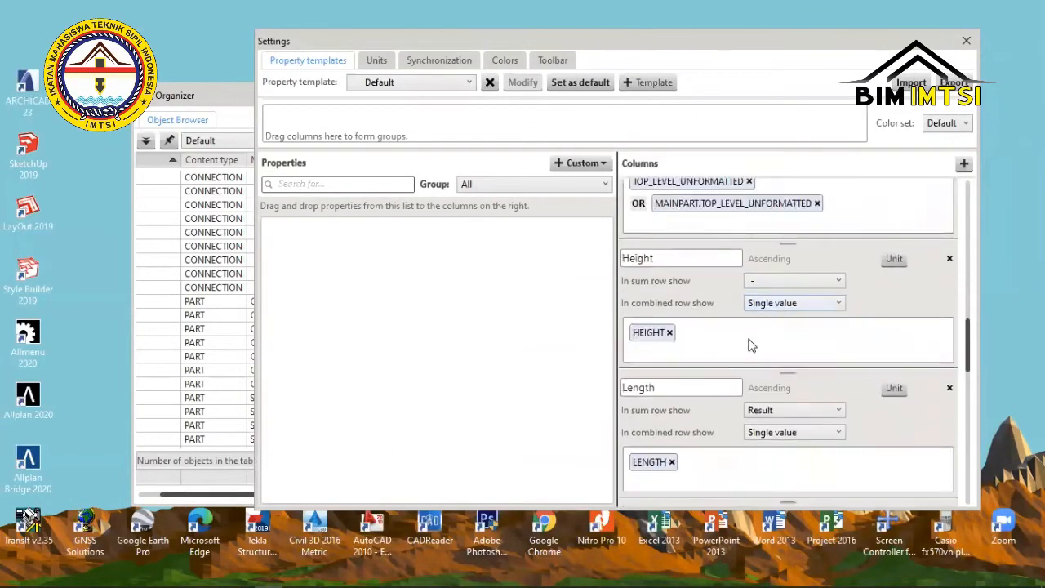
{"action": "scroll", "coordinate": [752, 345], "scroll_direction": "down", "scroll_amount": 15}
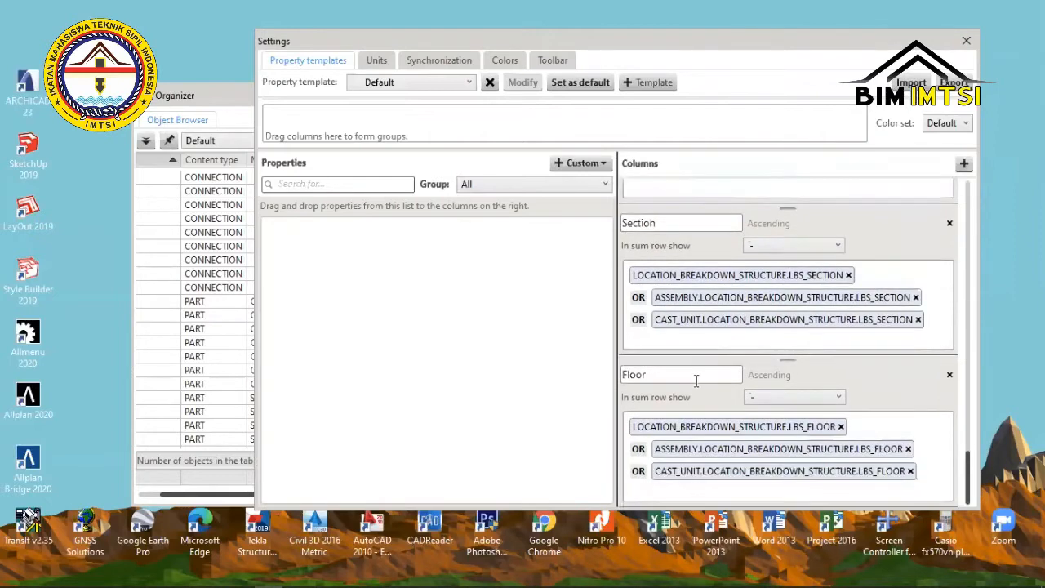
{"action": "scroll", "coordinate": [701, 455], "scroll_direction": "up", "scroll_amount": 20}
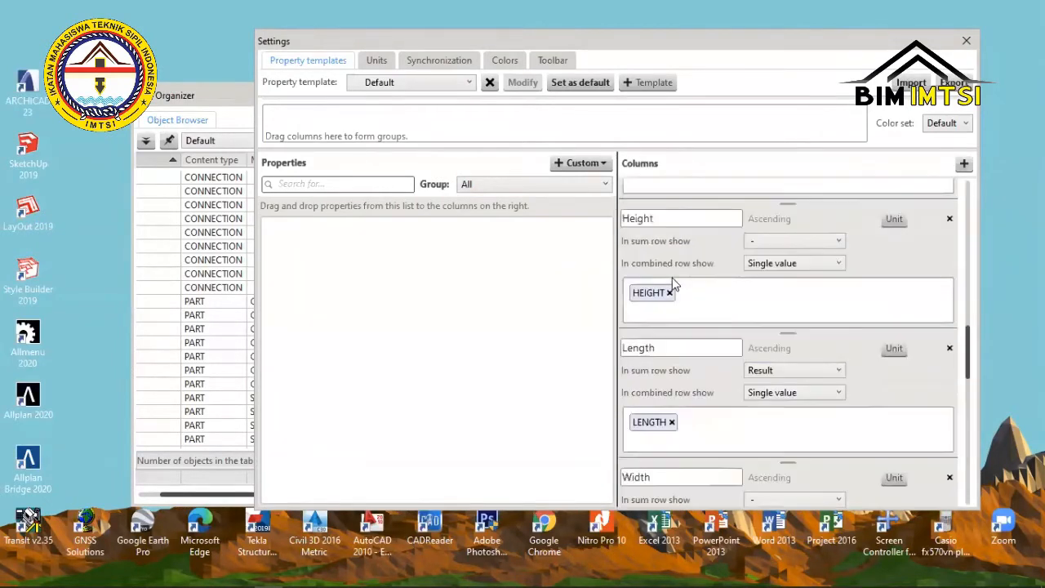
{"action": "scroll", "coordinate": [672, 275], "scroll_direction": "up", "scroll_amount": 10}
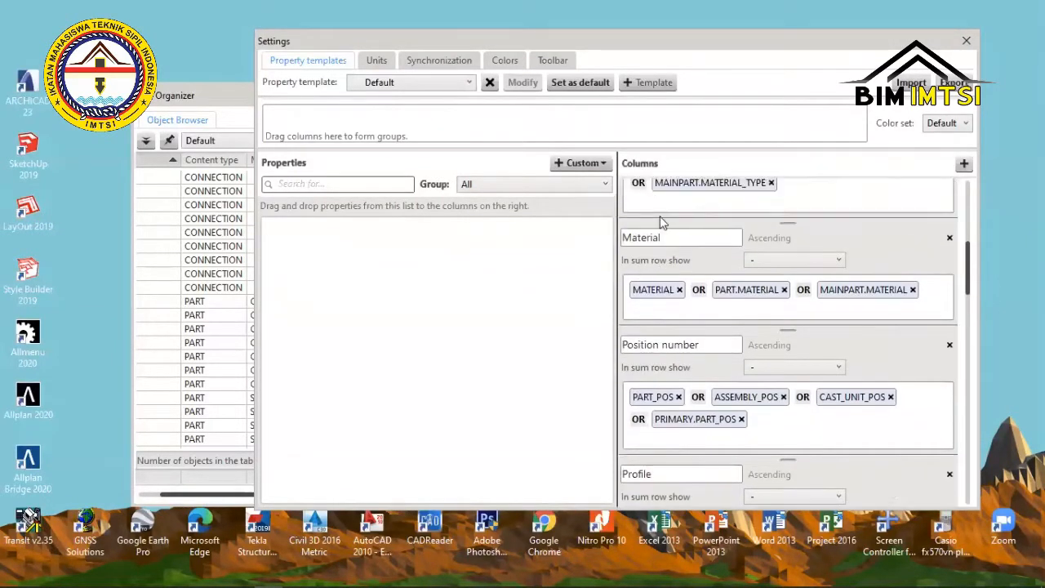
{"action": "scroll", "coordinate": [660, 222], "scroll_direction": "up", "scroll_amount": 3}
Check the available property groups and the Name, Content type and Material type columns of the Default template.
{"action": "left_click", "coordinate": [565, 187]}
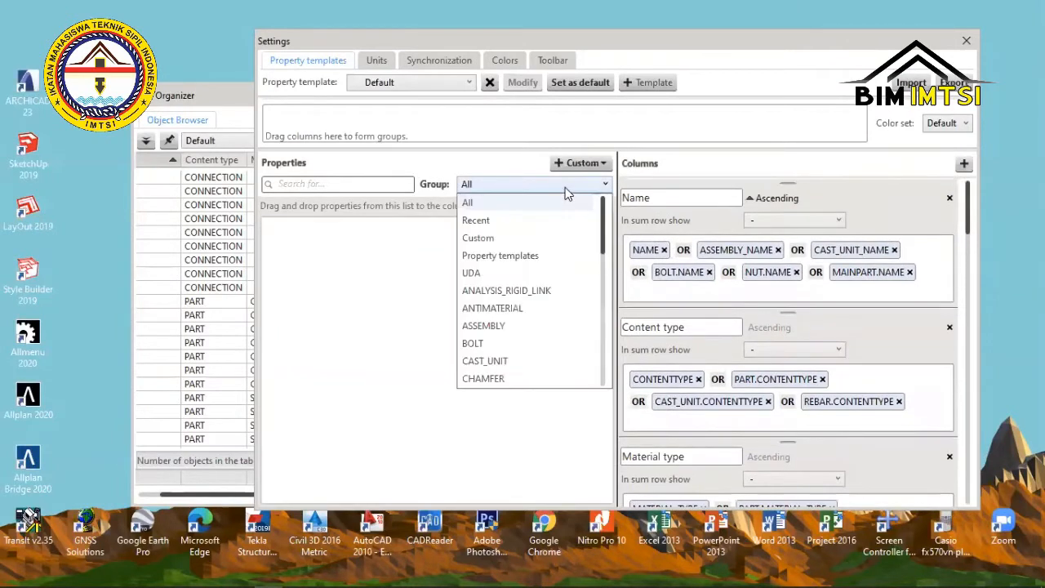
{"action": "left_click", "coordinate": [565, 187]}
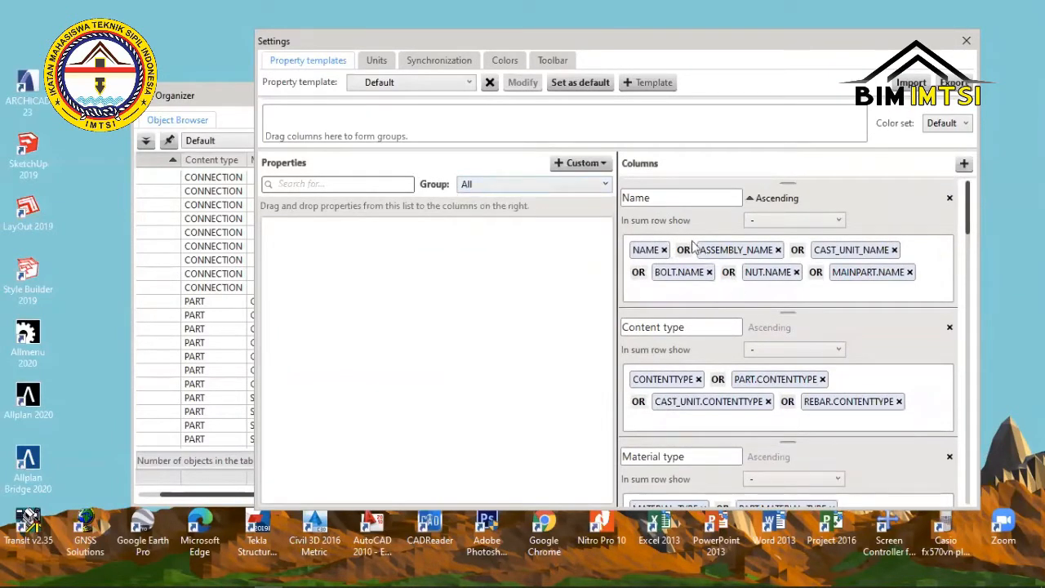
{"action": "double_click", "coordinate": [656, 198]}
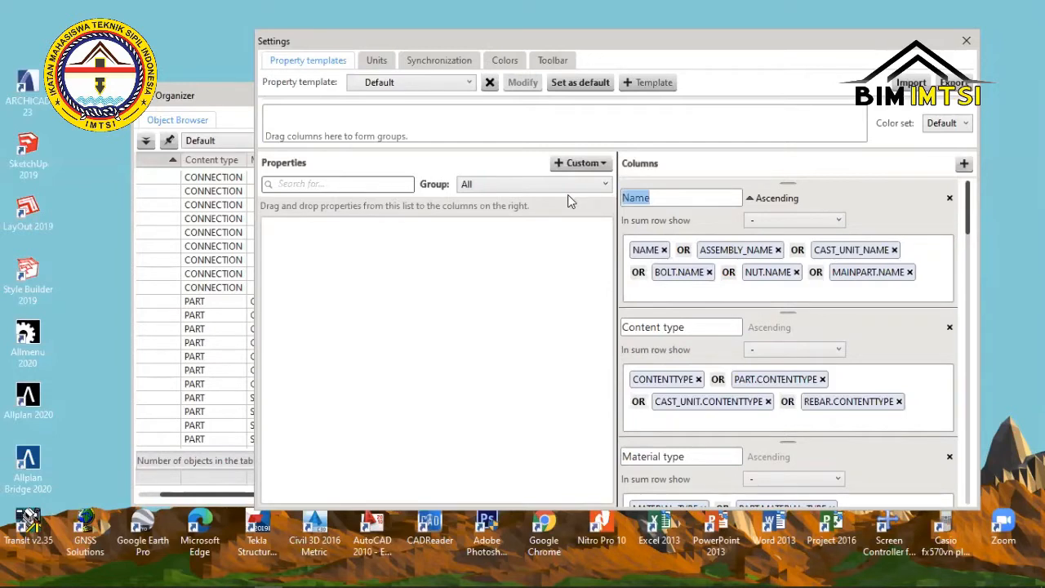
{"action": "left_click", "coordinate": [658, 199]}
{"action": "scroll", "coordinate": [678, 425], "scroll_direction": "down", "scroll_amount": 1}
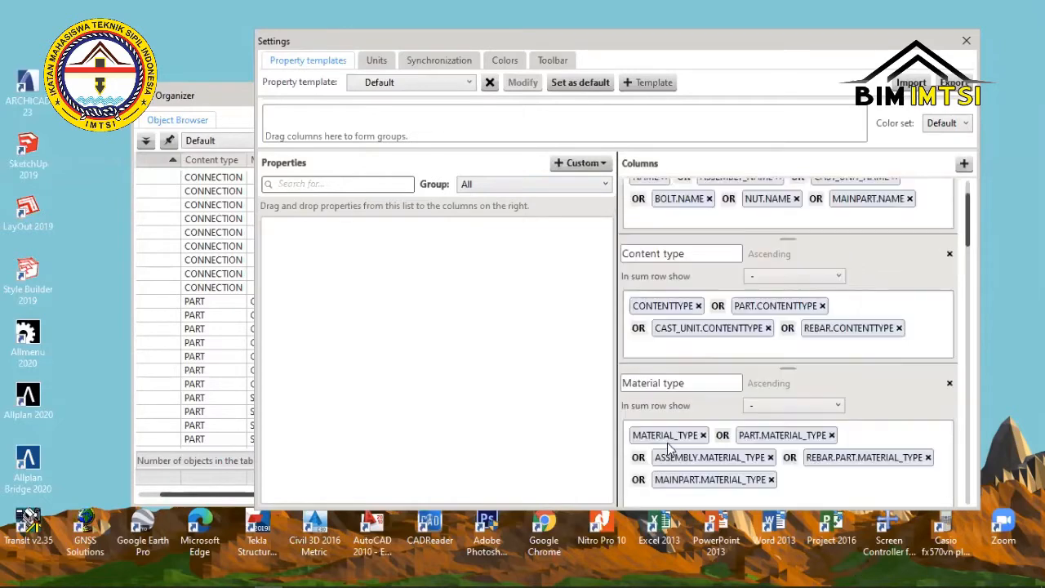
Examine the Default template's columns from Material type to Profile and the Colors settings, and close the settings.
{"action": "scroll", "coordinate": [673, 408], "scroll_direction": "down", "scroll_amount": 1}
{"action": "left_click_drag", "start_coordinate": [688, 346], "coordinate": [571, 335]}
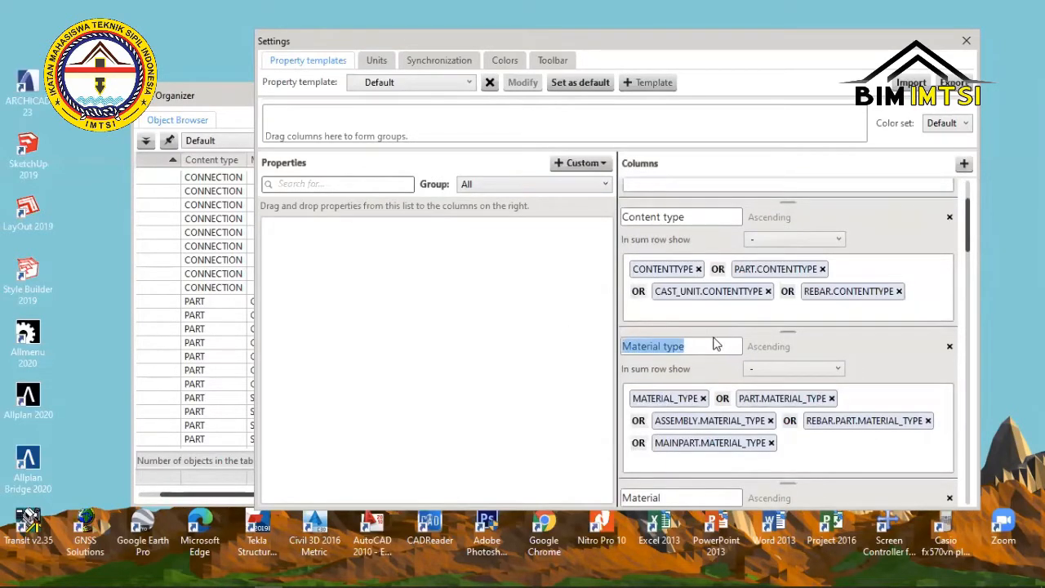
{"action": "scroll", "coordinate": [684, 366], "scroll_direction": "down", "scroll_amount": 9}
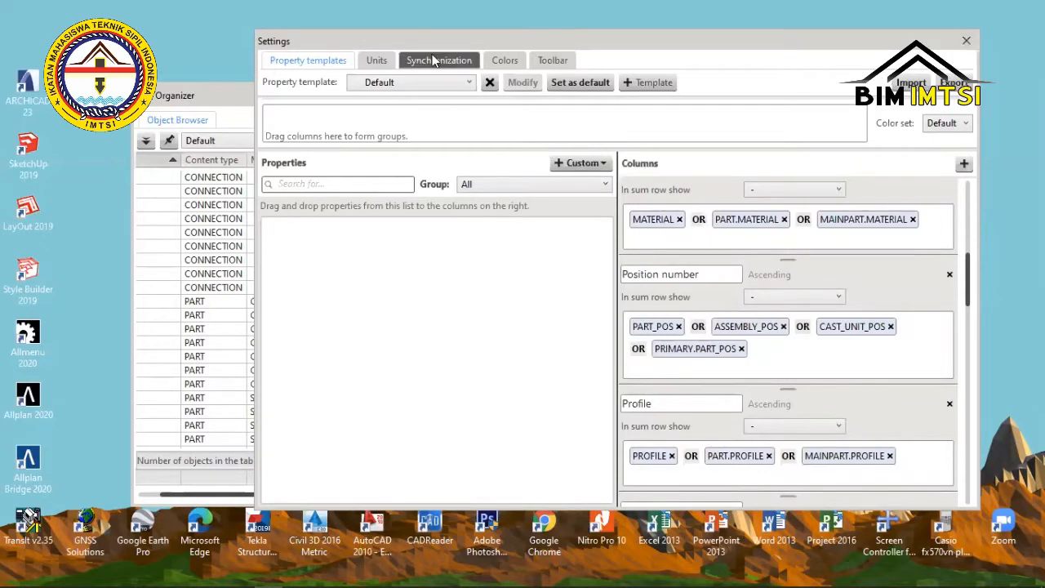
{"action": "left_click", "coordinate": [453, 51]}
{"action": "left_click", "coordinate": [505, 60]}
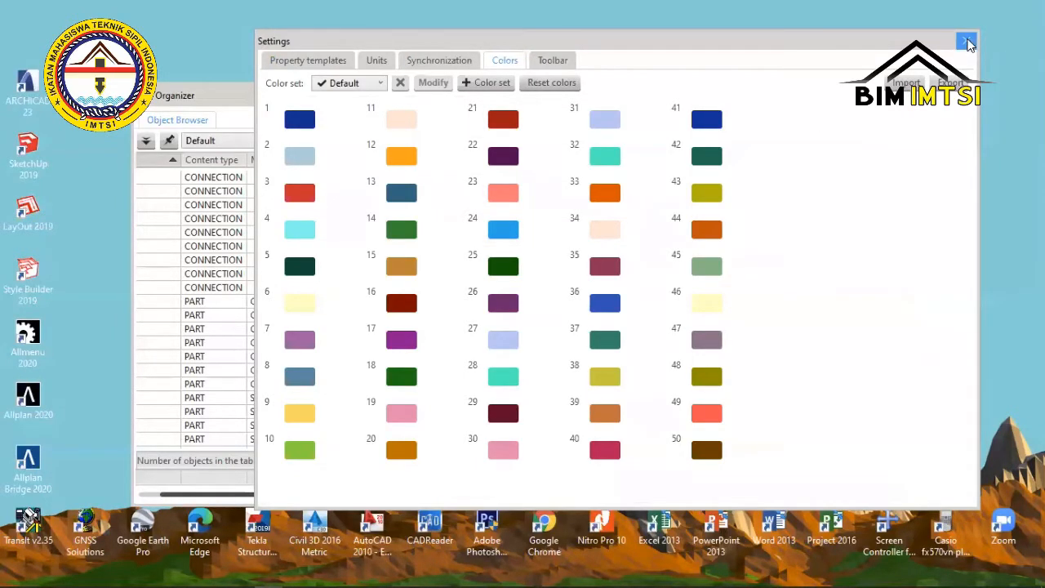
{"action": "left_click", "coordinate": [967, 41]}
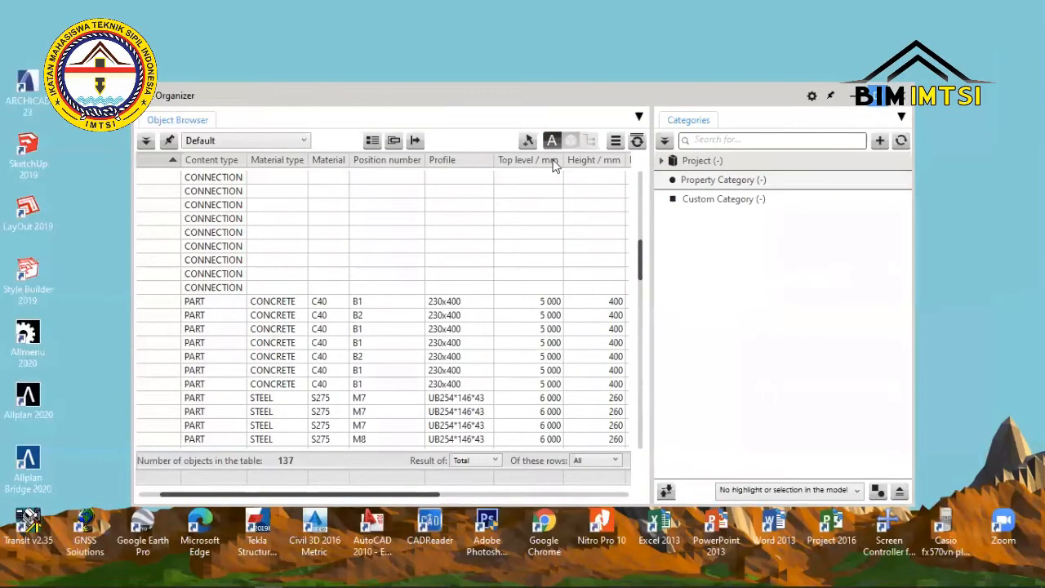
Maximize Organizer and examine the connection, beam and footing rows, reversing the name sort order.
{"action": "scroll", "coordinate": [103, 162], "scroll_direction": "up", "scroll_amount": 5}
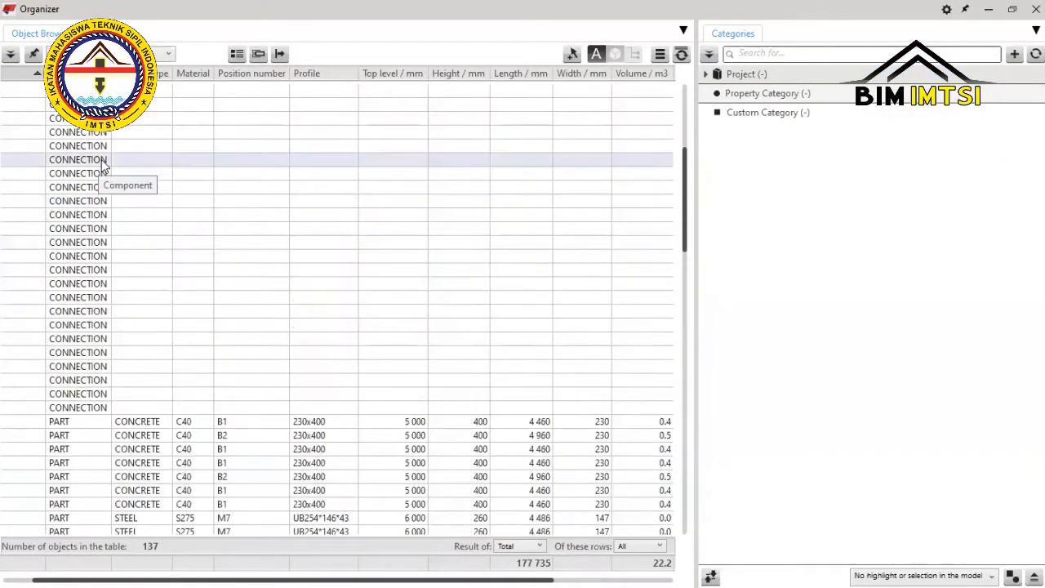
{"action": "scroll", "coordinate": [107, 196], "scroll_direction": "down", "scroll_amount": 4}
{"action": "scroll", "coordinate": [67, 290], "scroll_direction": "up", "scroll_amount": 1}
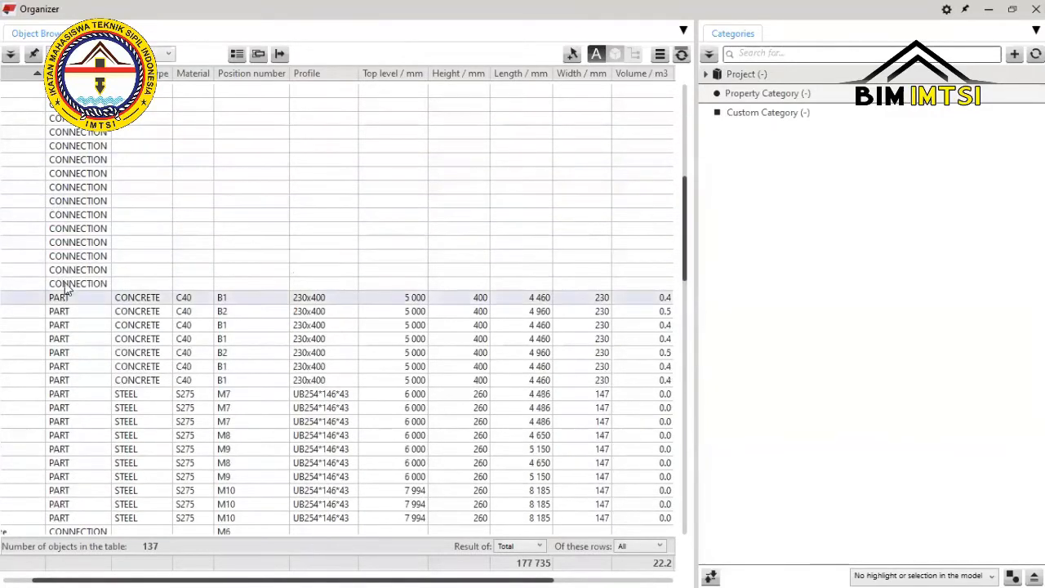
{"action": "scroll", "coordinate": [67, 290], "scroll_direction": "down", "scroll_amount": 1}
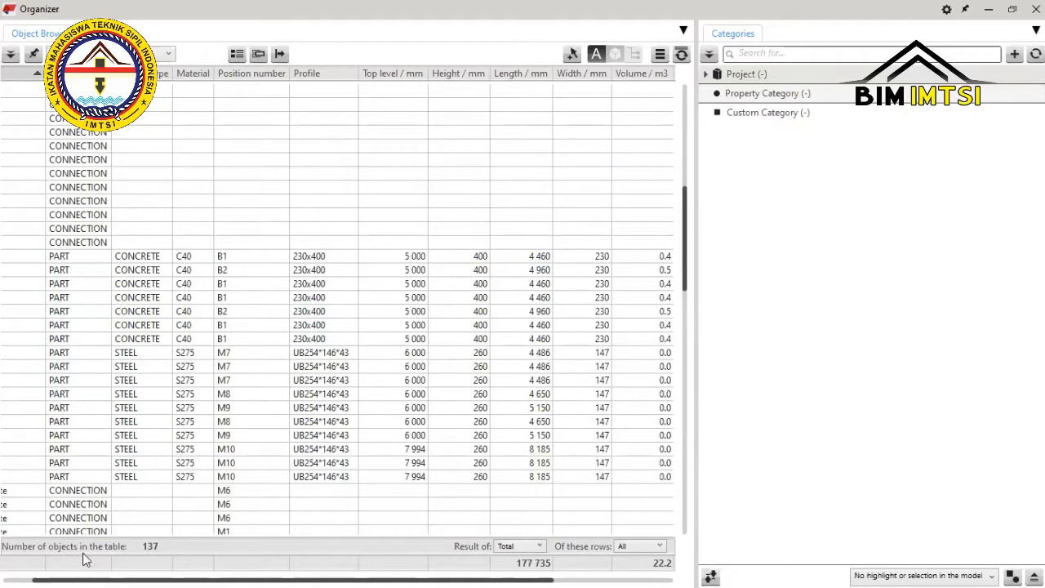
{"action": "scroll", "coordinate": [66, 213], "scroll_direction": "up", "scroll_amount": 8}
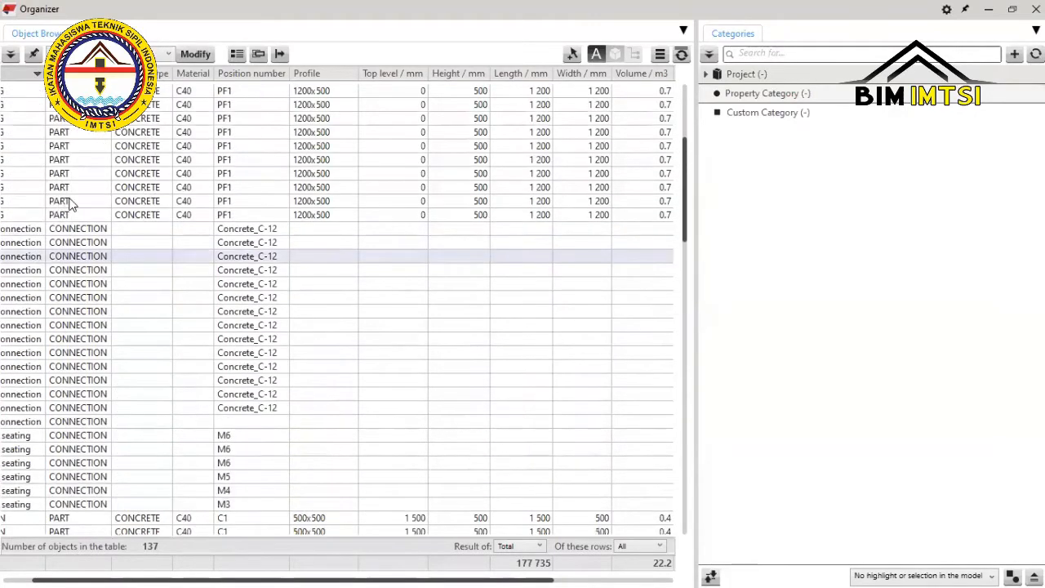
{"action": "scroll", "coordinate": [61, 209], "scroll_direction": "up", "scroll_amount": 3}
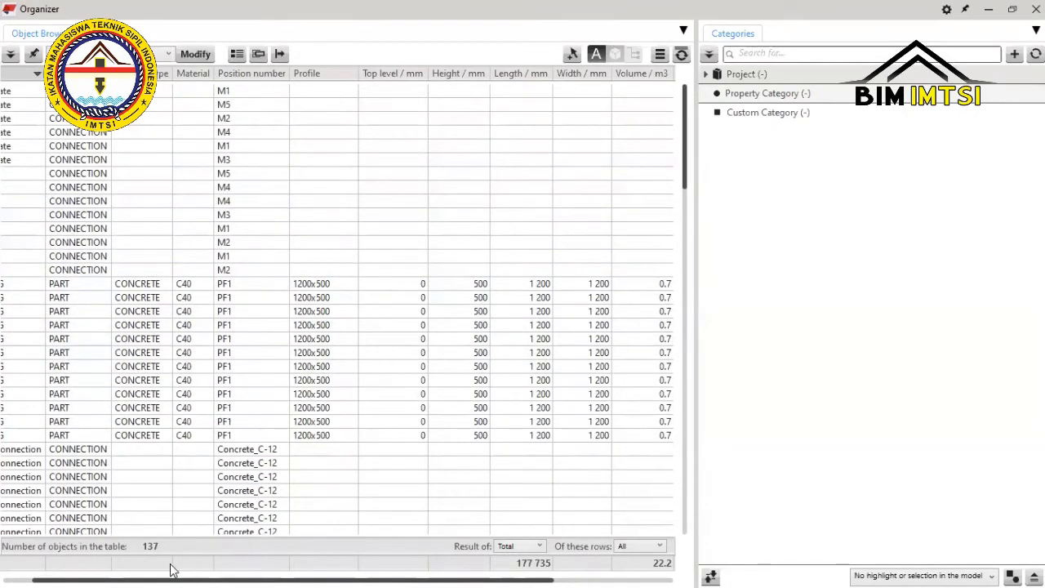
{"action": "scroll", "coordinate": [167, 569], "scroll_direction": "left", "scroll_amount": 3}
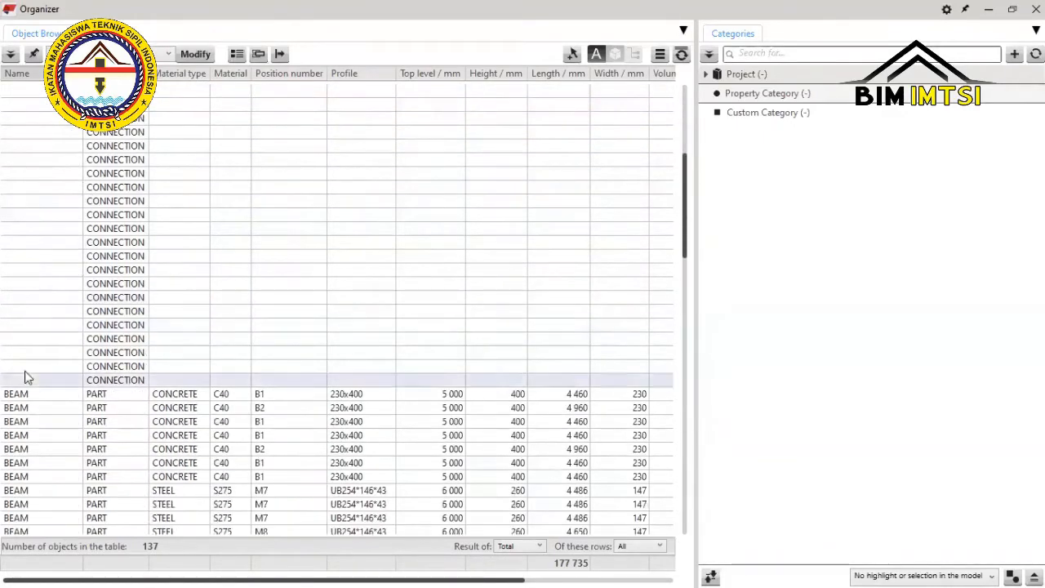
Look through the object table by name, from the beams and base plates to the columns and column seatings.
{"action": "scroll", "coordinate": [20, 388], "scroll_direction": "down", "scroll_amount": 4}
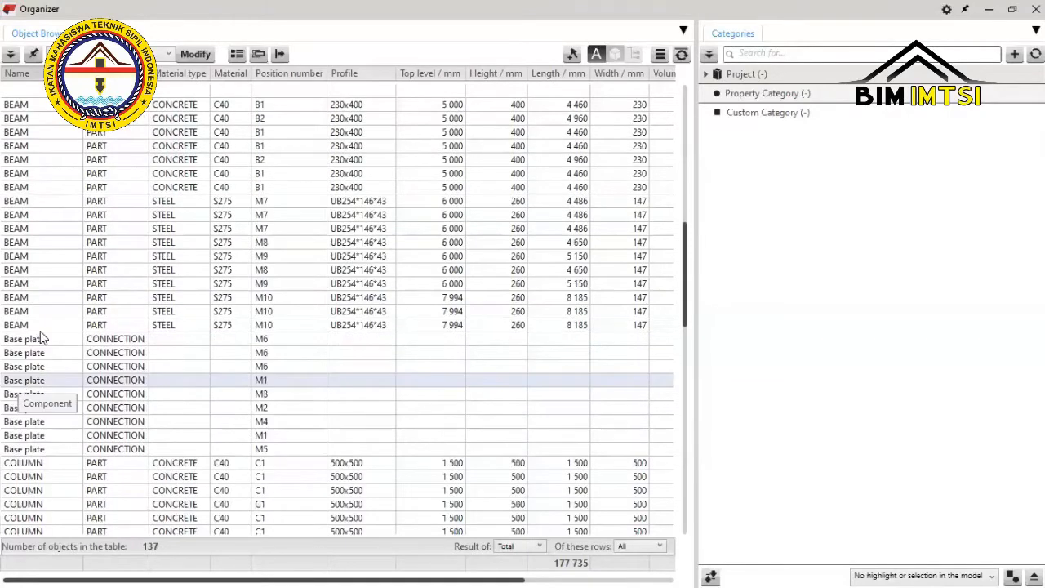
{"action": "scroll", "coordinate": [33, 392], "scroll_direction": "down", "scroll_amount": 2}
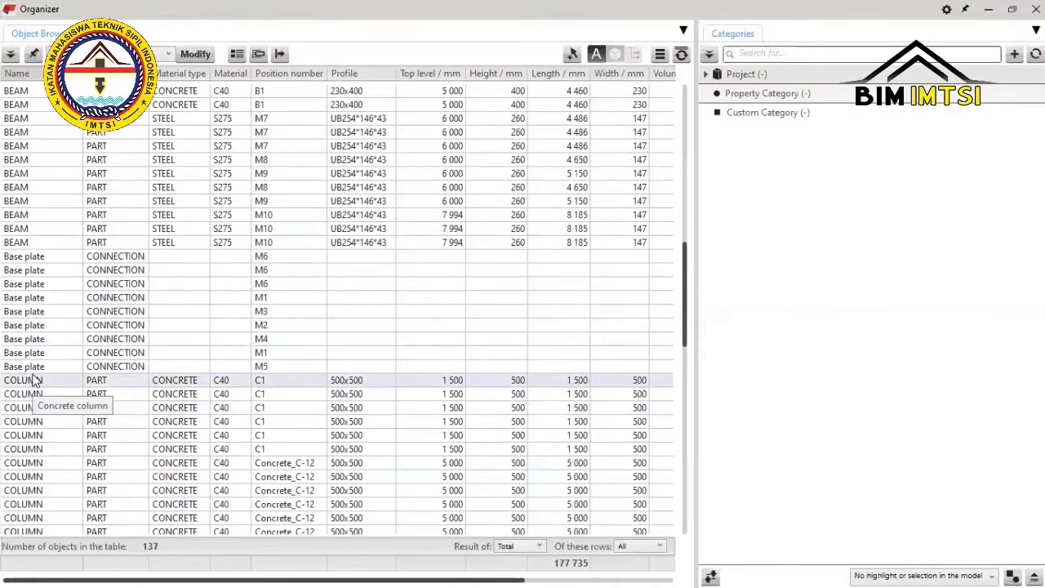
{"action": "scroll", "coordinate": [33, 454], "scroll_direction": "down", "scroll_amount": 2}
{"action": "scroll", "coordinate": [36, 449], "scroll_direction": "down", "scroll_amount": 4}
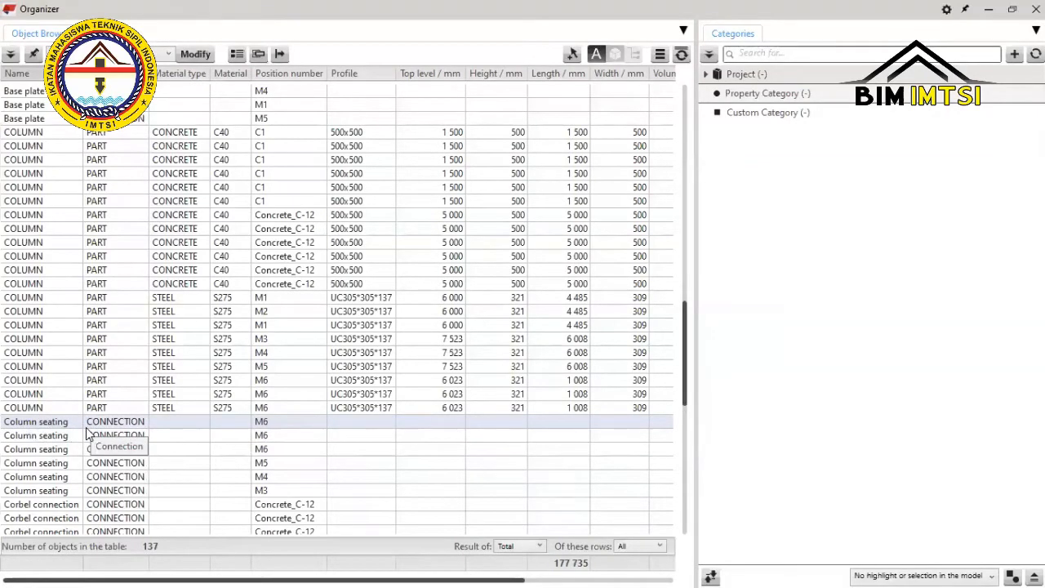
Restore Organizer to a smaller window, inspect the steel connections up close in the model, and return to Organizer.
{"action": "left_click", "coordinate": [1013, 8]}
{"action": "left_click", "coordinate": [183, 577]}
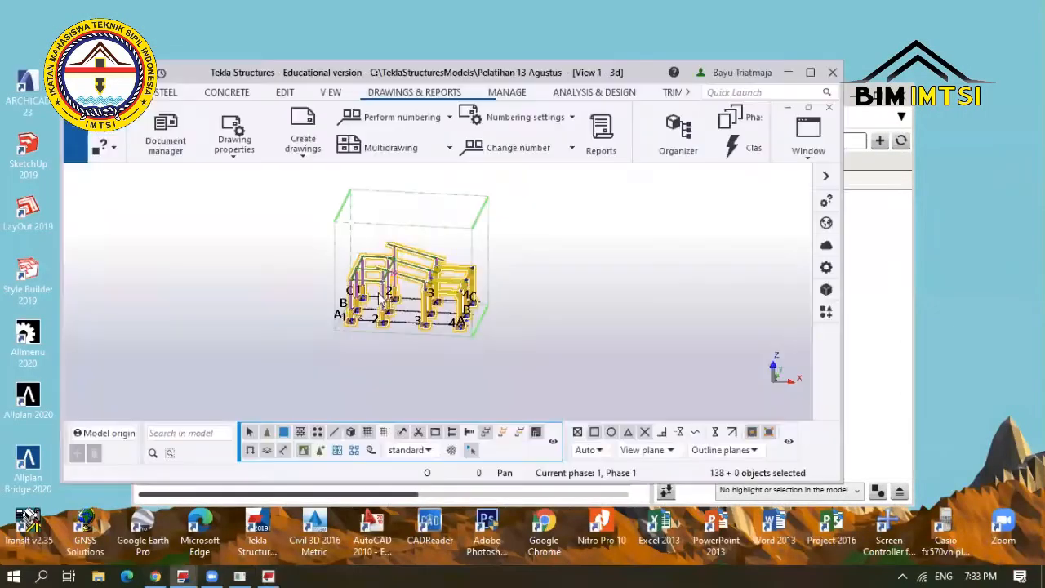
{"action": "scroll", "coordinate": [188, 273], "scroll_direction": "up", "scroll_amount": 5}
{"action": "scroll", "coordinate": [188, 273], "scroll_direction": "up", "scroll_amount": 8}
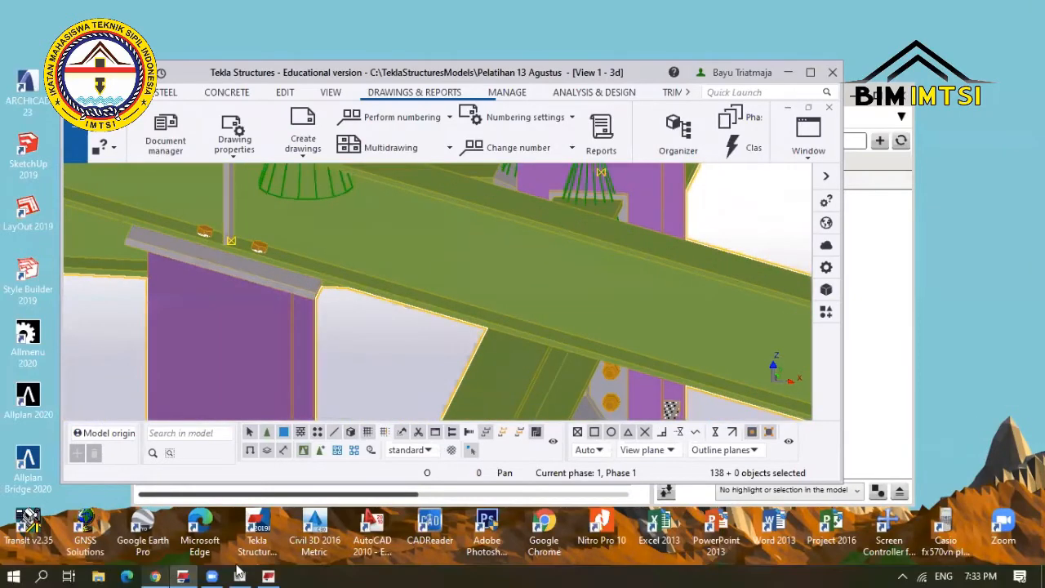
{"action": "left_click", "coordinate": [269, 575]}
{"action": "scroll", "coordinate": [139, 251], "scroll_direction": "up", "scroll_amount": 3}
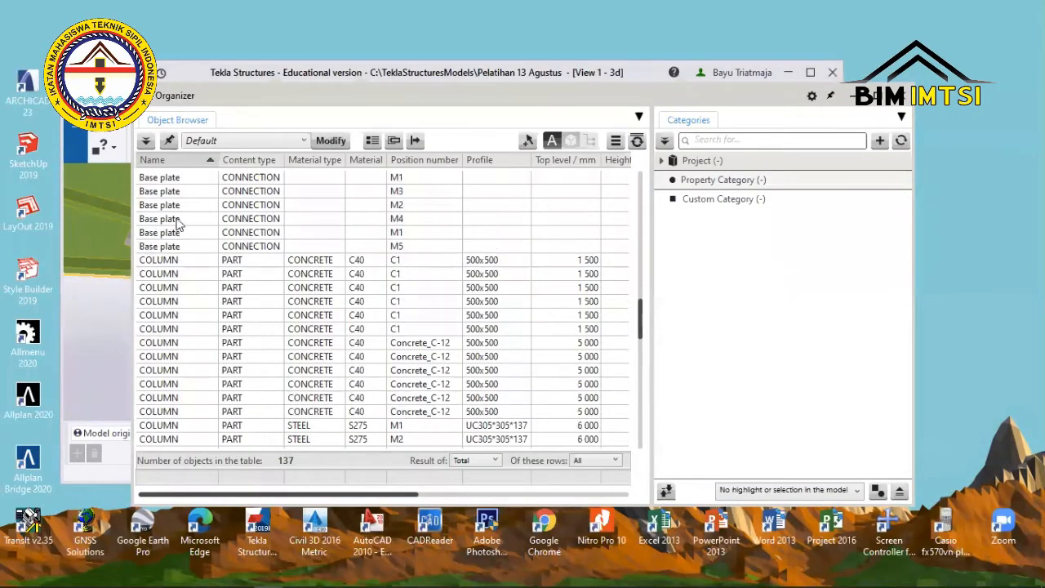
Compare the content and material types of the concrete and steel columns with those of the column seating connections.
{"action": "scroll", "coordinate": [210, 275], "scroll_direction": "down", "scroll_amount": 5}
{"action": "scroll", "coordinate": [219, 325], "scroll_direction": "down", "scroll_amount": 3}
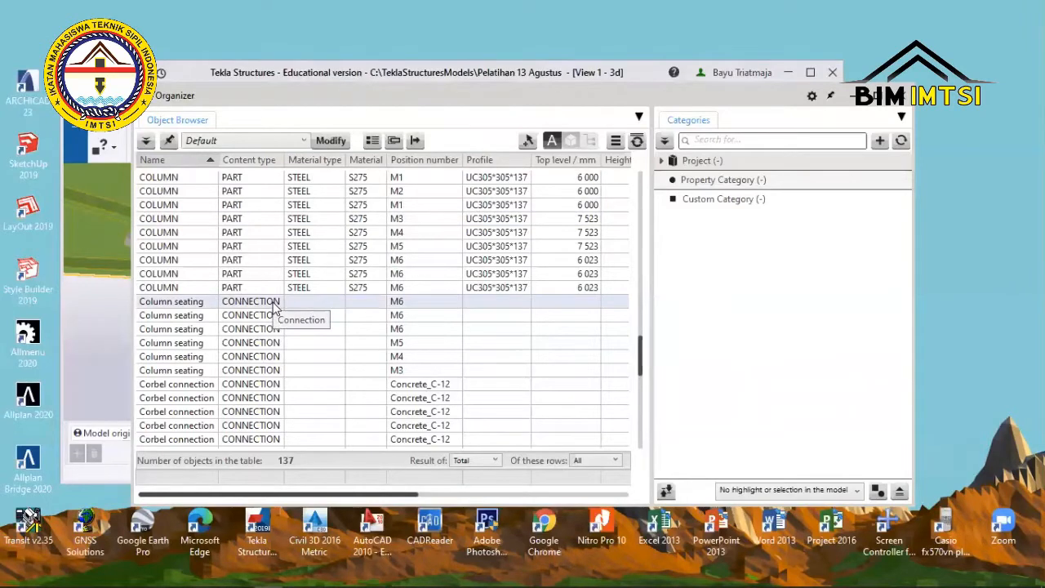
{"action": "scroll", "coordinate": [274, 301], "scroll_direction": "up", "scroll_amount": 3}
{"action": "scroll", "coordinate": [233, 192], "scroll_direction": "up", "scroll_amount": 2}
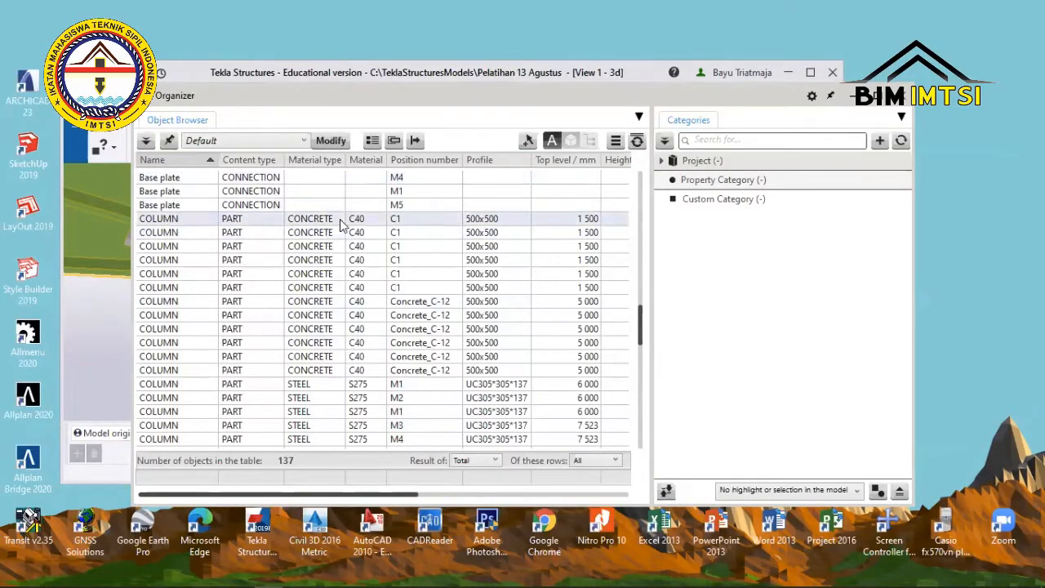
{"action": "scroll", "coordinate": [328, 246], "scroll_direction": "down", "scroll_amount": 4}
{"action": "scroll", "coordinate": [327, 246], "scroll_direction": "down", "scroll_amount": 3}
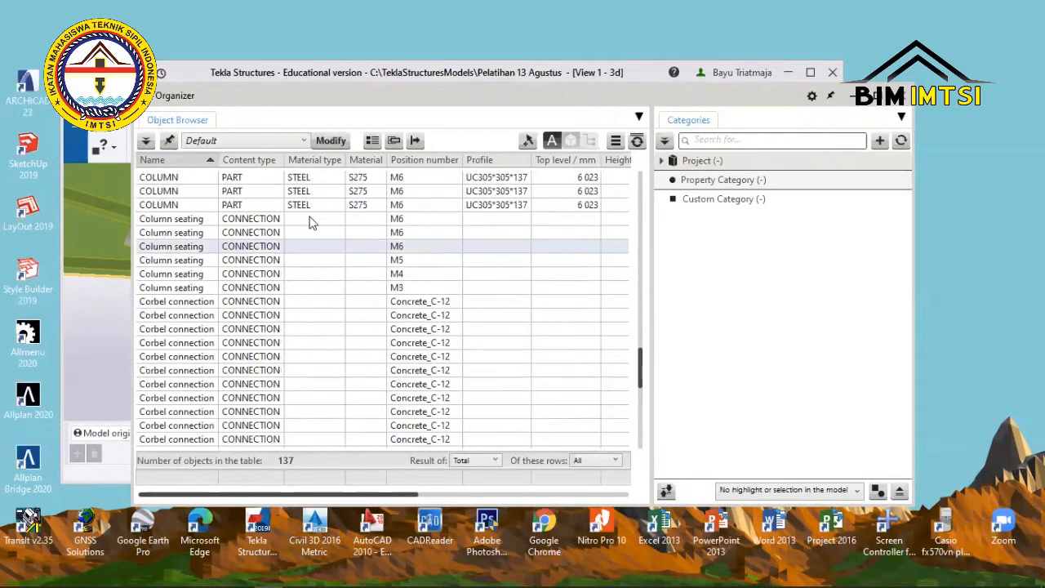
Check the materials and position numbers of the columns, column seatings and corbel connections.
{"action": "scroll", "coordinate": [307, 247], "scroll_direction": "up", "scroll_amount": 1}
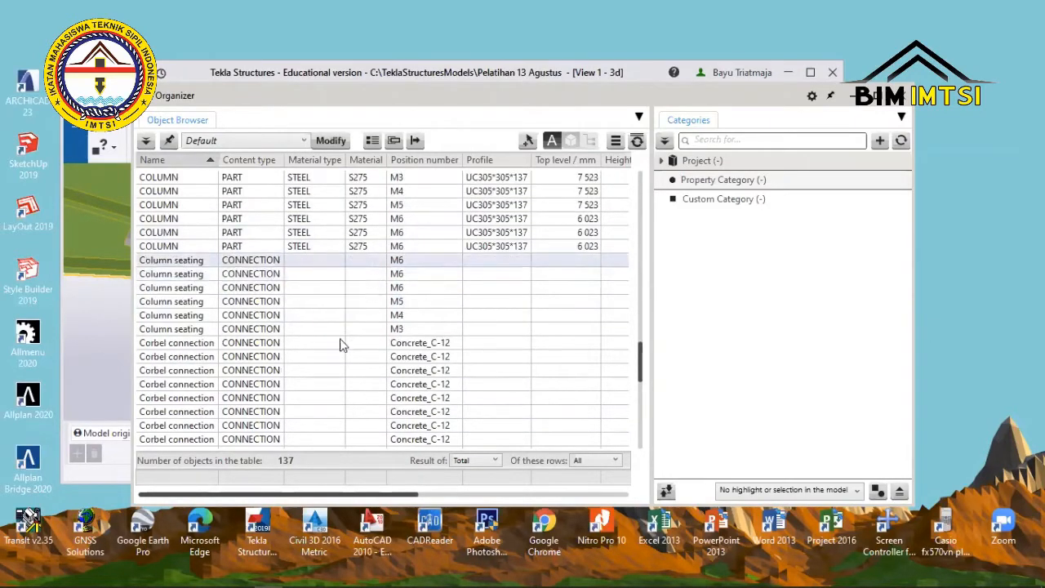
{"action": "scroll", "coordinate": [373, 281], "scroll_direction": "up", "scroll_amount": 2}
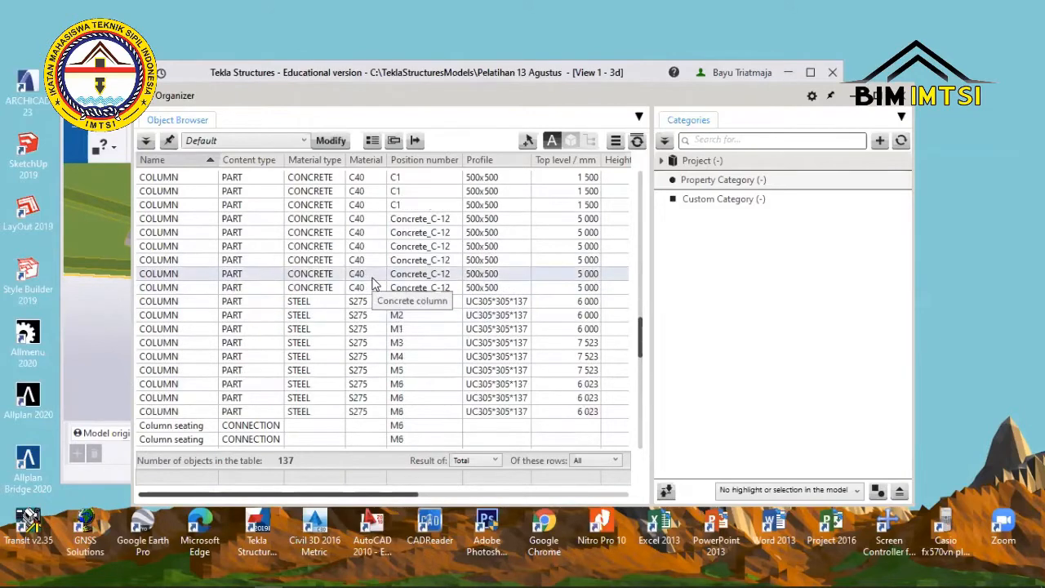
{"action": "scroll", "coordinate": [373, 281], "scroll_direction": "down", "scroll_amount": 2}
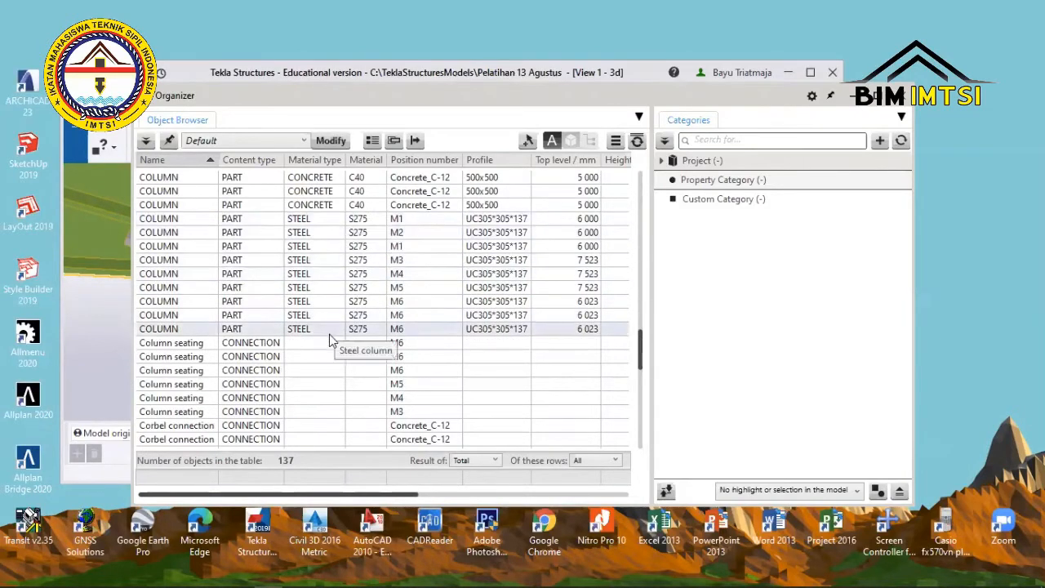
{"action": "scroll", "coordinate": [329, 343], "scroll_direction": "down", "scroll_amount": 3}
{"action": "scroll", "coordinate": [327, 340], "scroll_direction": "down", "scroll_amount": 4}
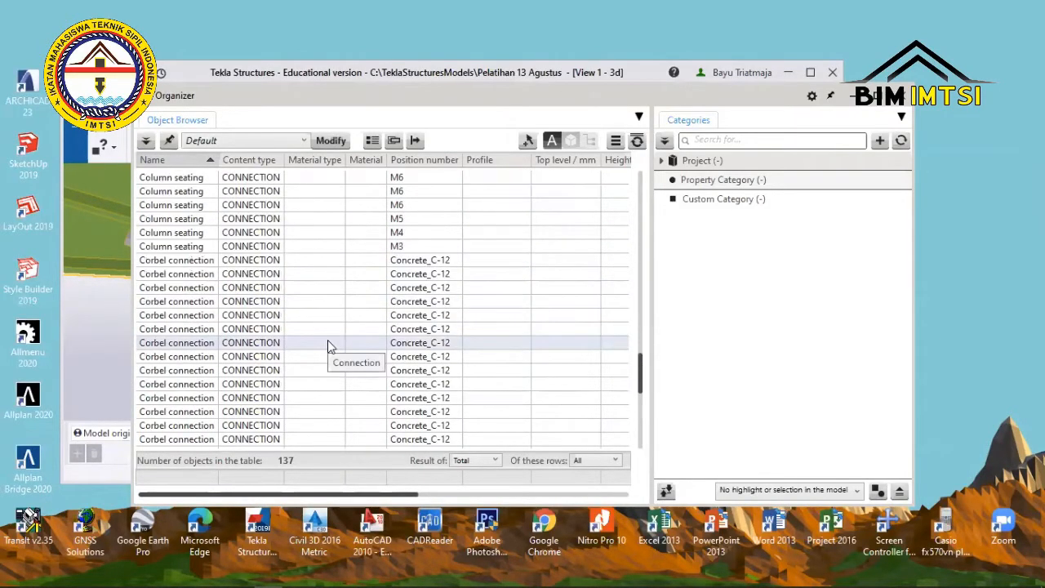
{"action": "scroll", "coordinate": [306, 324], "scroll_direction": "up", "scroll_amount": 4}
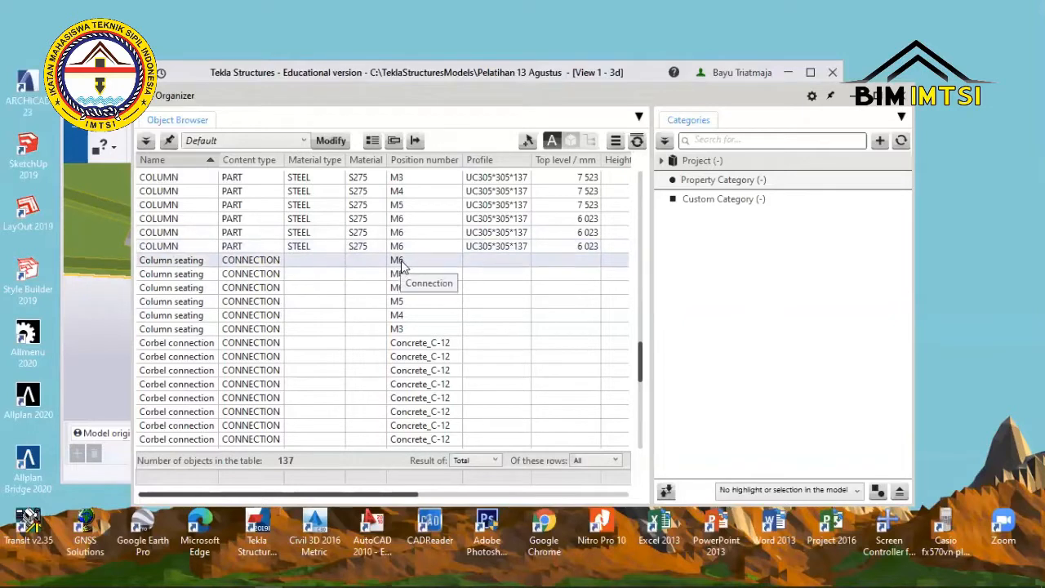
{"action": "scroll", "coordinate": [401, 261], "scroll_direction": "up", "scroll_amount": 2}
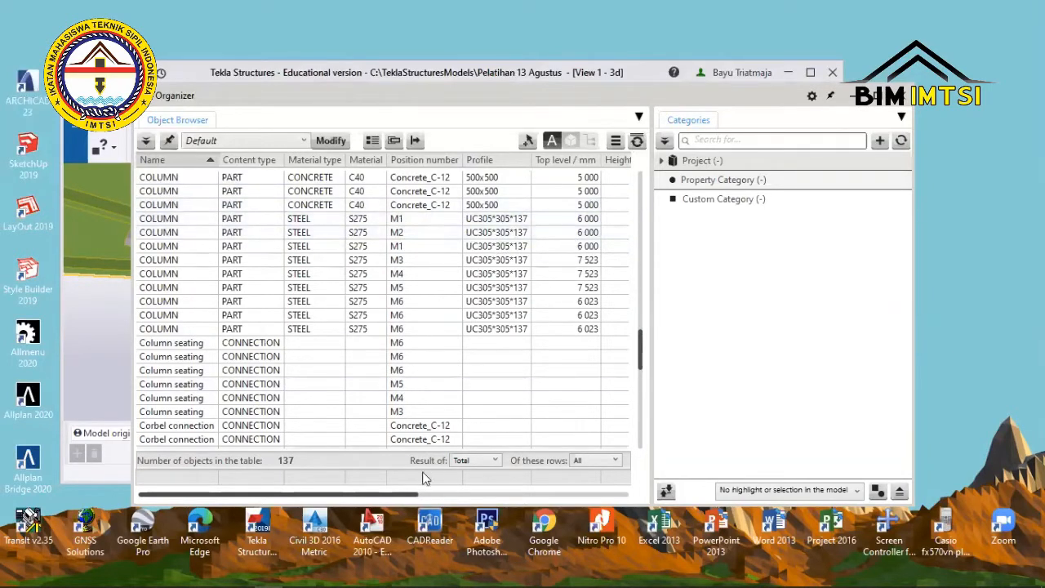
Examine the dimension, volume and weight columns of the object table together with their totals.
{"action": "scroll", "coordinate": [465, 495], "scroll_direction": "right", "scroll_amount": 3}
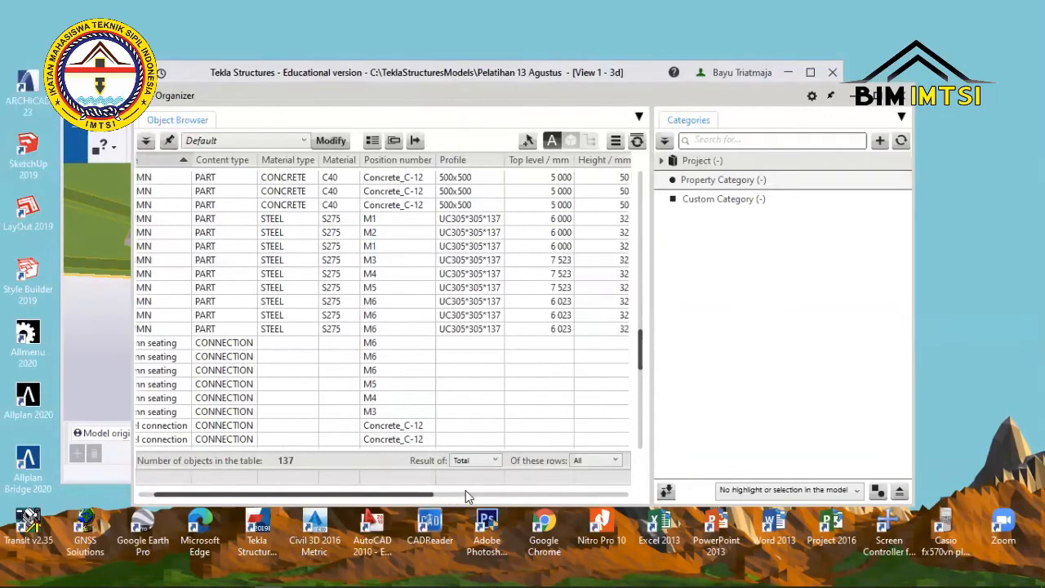
{"action": "scroll", "coordinate": [473, 495], "scroll_direction": "right", "scroll_amount": 6}
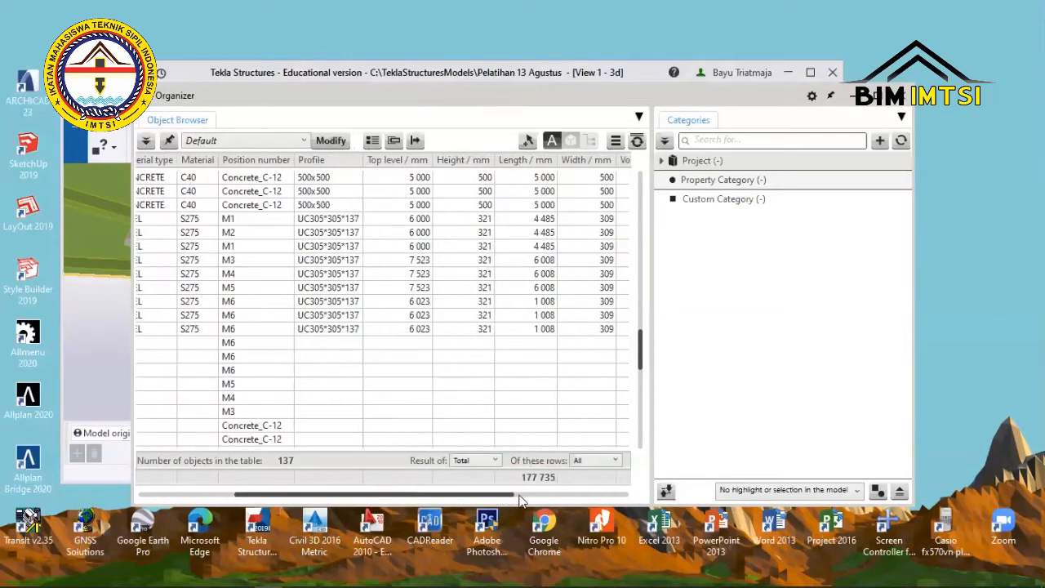
{"action": "scroll", "coordinate": [564, 506], "scroll_direction": "right", "scroll_amount": 6}
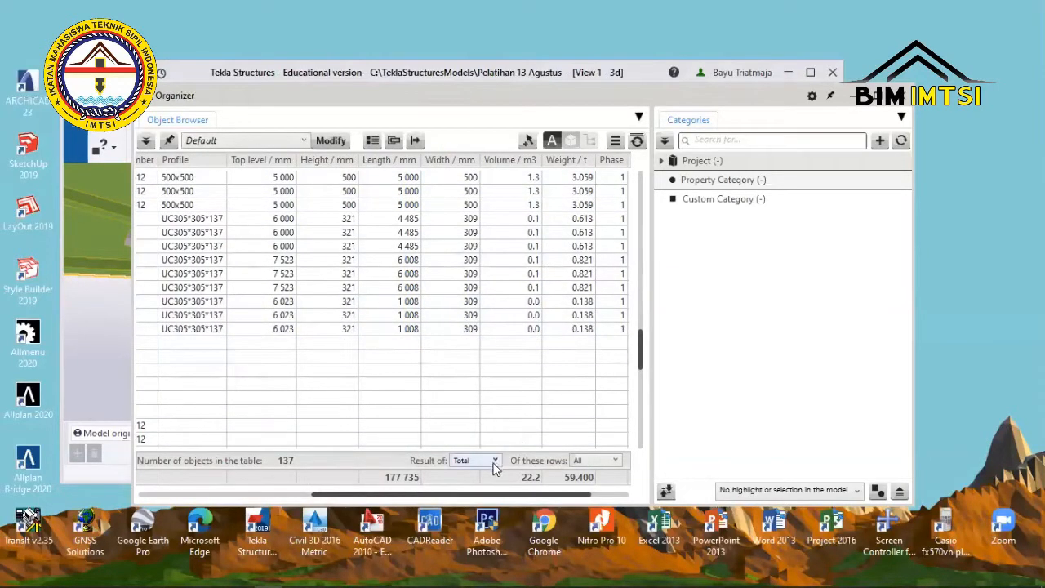
{"action": "left_click_drag", "start_coordinate": [485, 495], "coordinate": [352, 420]}
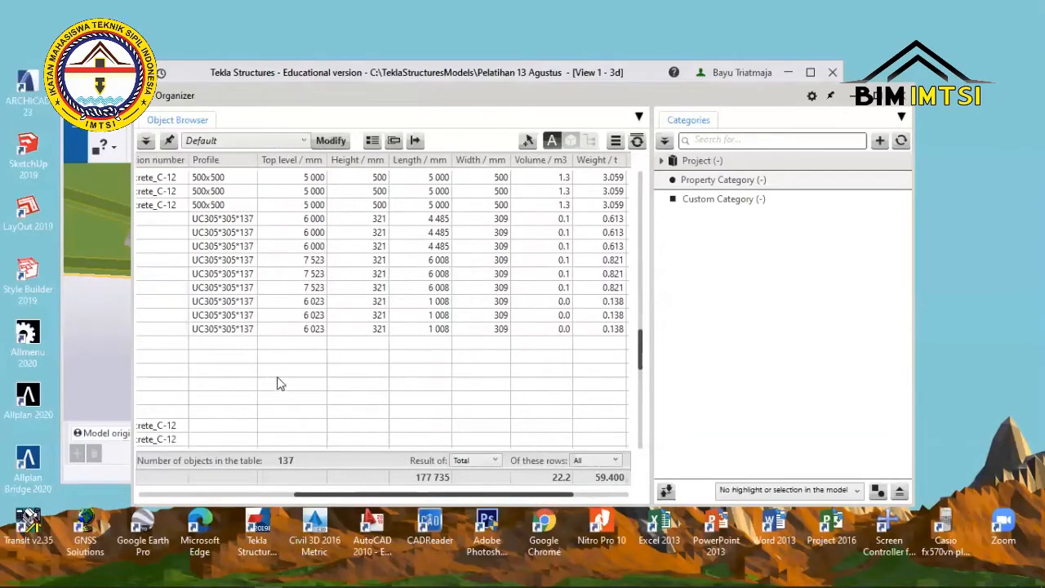
Review the remaining table rows for the corbel connections, footings, haunches and insert plates.
{"action": "scroll", "coordinate": [277, 379], "scroll_direction": "down", "scroll_amount": 1}
{"action": "scroll", "coordinate": [287, 400], "scroll_direction": "down", "scroll_amount": 10}
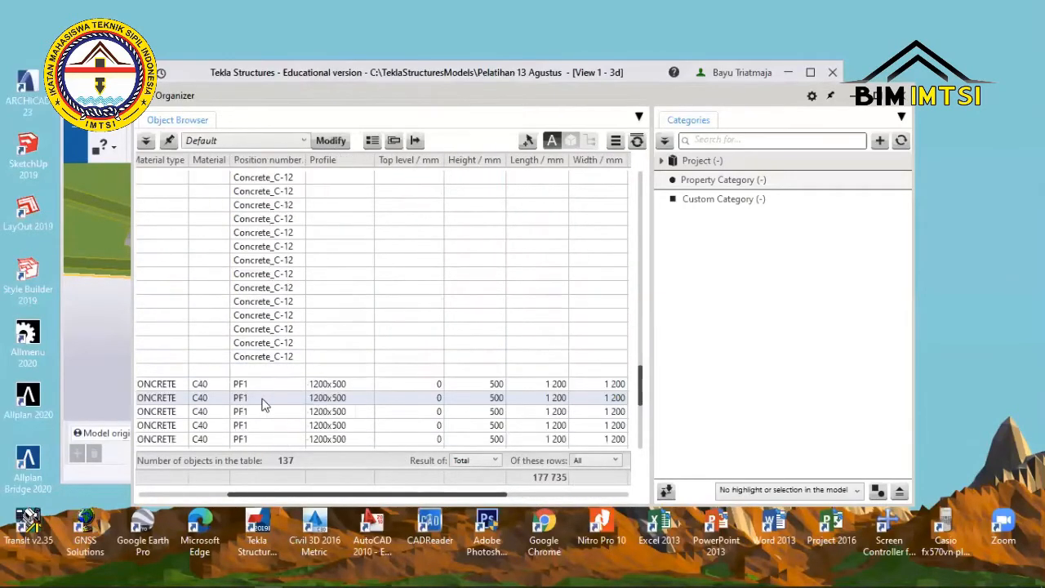
{"action": "left_click_drag", "start_coordinate": [315, 494], "coordinate": [234, 450]}
{"action": "scroll", "coordinate": [232, 390], "scroll_direction": "down", "scroll_amount": 1}
{"action": "scroll", "coordinate": [232, 390], "scroll_direction": "down", "scroll_amount": 3}
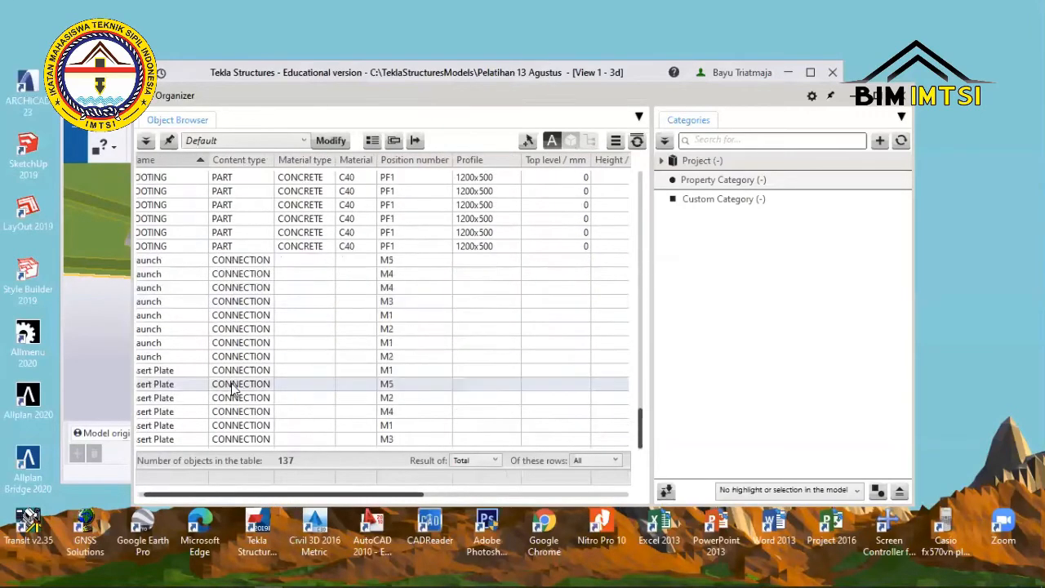
{"action": "scroll", "coordinate": [490, 236], "scroll_direction": "up", "scroll_amount": 10}
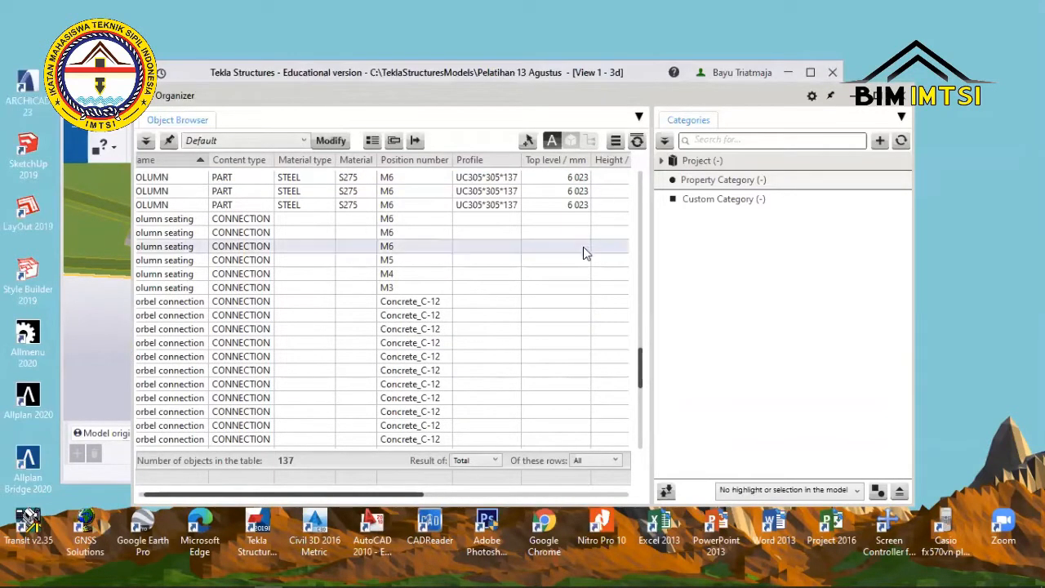
Export the object table to Excel with the preset template, keeping object properties updated from the model.
{"action": "left_click", "coordinate": [615, 142]}
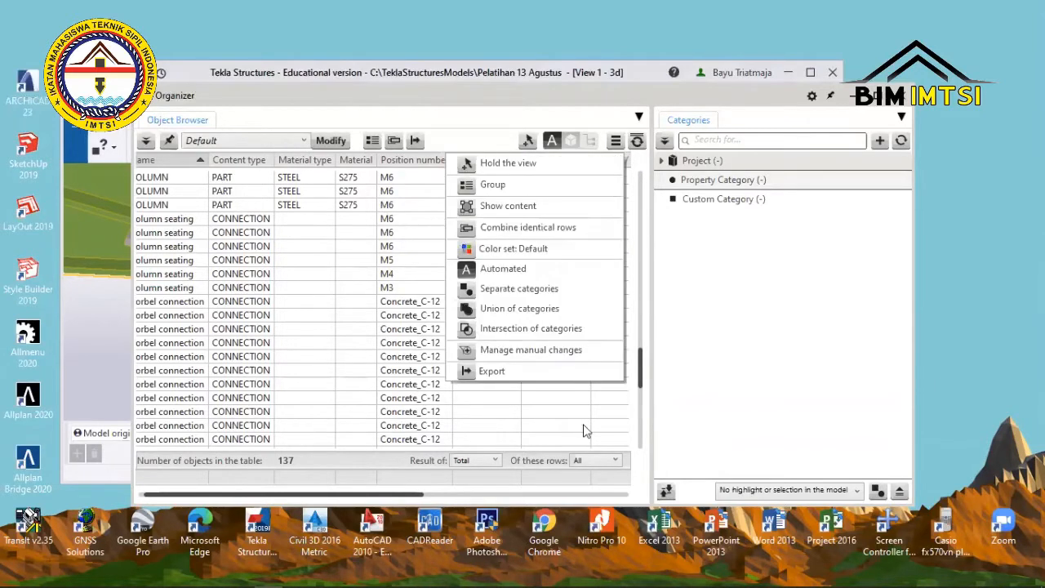
{"action": "left_click", "coordinate": [490, 373]}
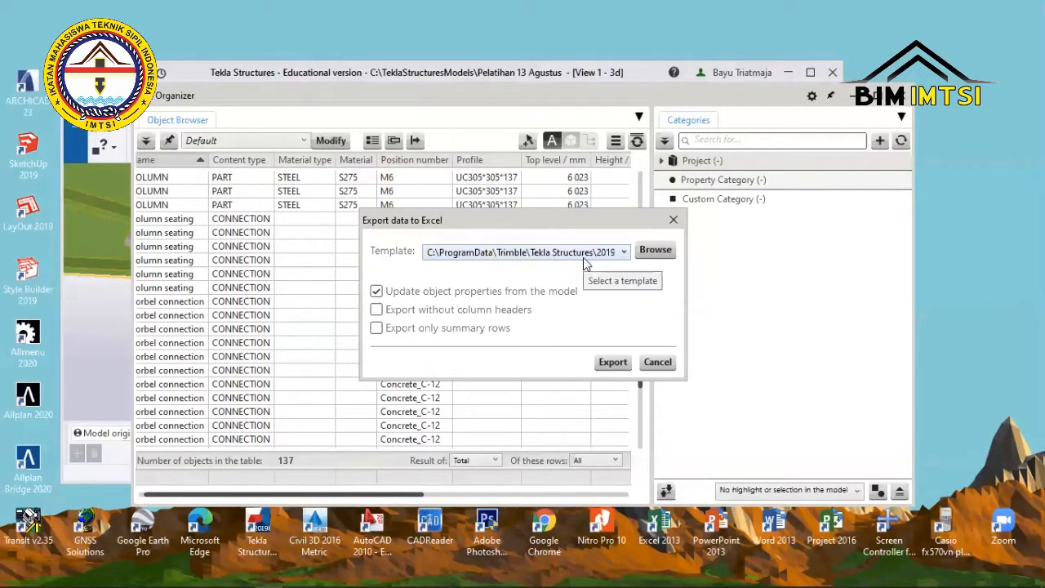
{"action": "left_click", "coordinate": [613, 364]}
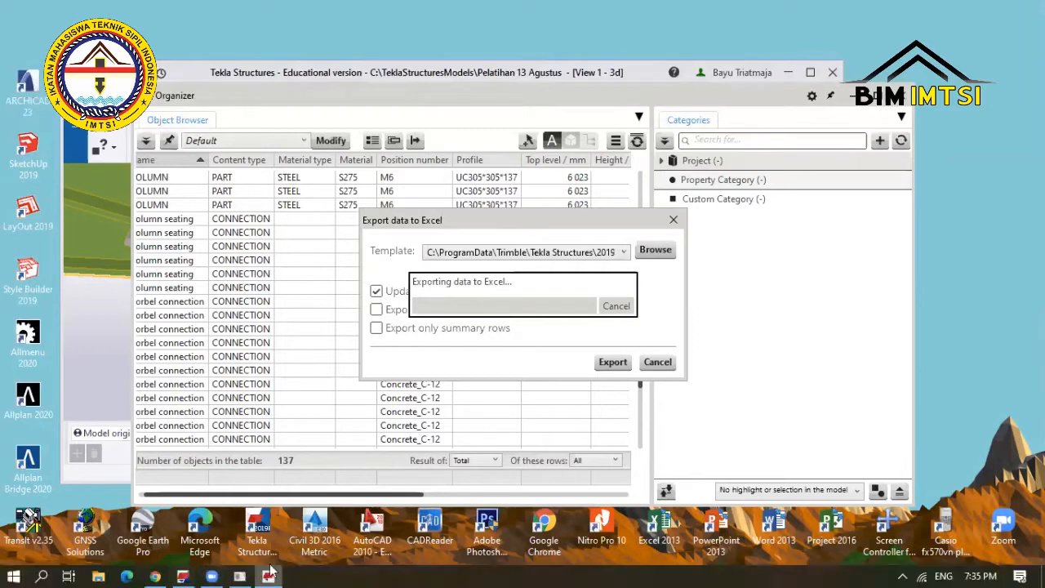
Dismiss the Excel export message and close Organizer to return to the model.
{"action": "mouse_move", "coordinate": [273, 566]}
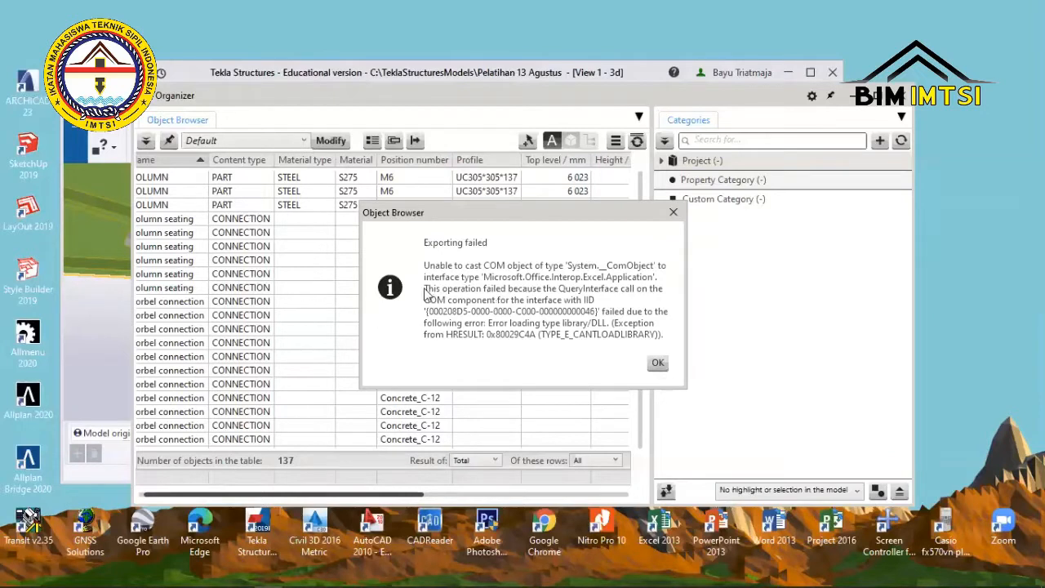
{"action": "mouse_move", "coordinate": [433, 571]}
{"action": "left_click", "coordinate": [659, 367]}
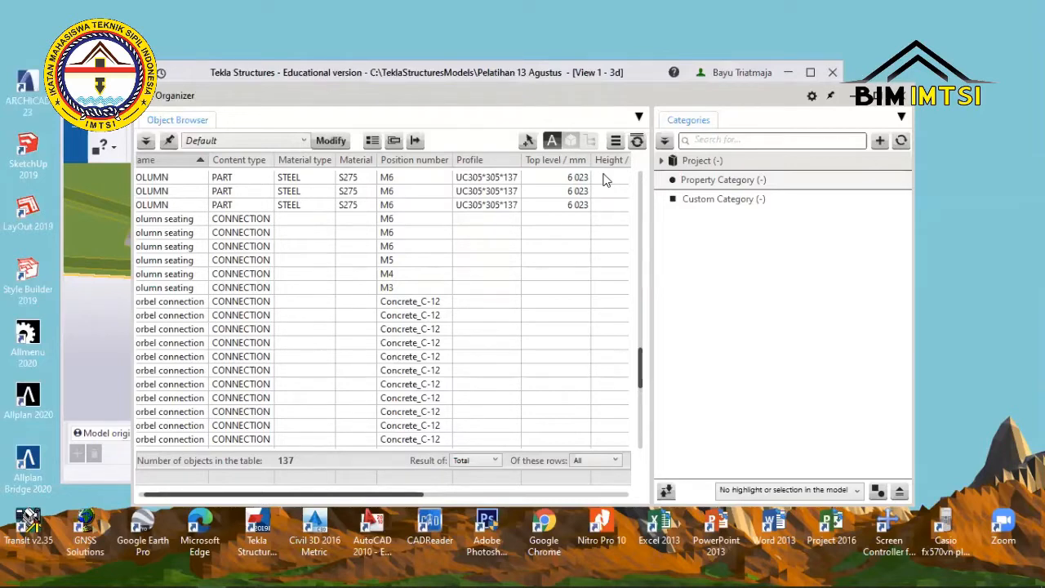
{"action": "left_click", "coordinate": [905, 95]}
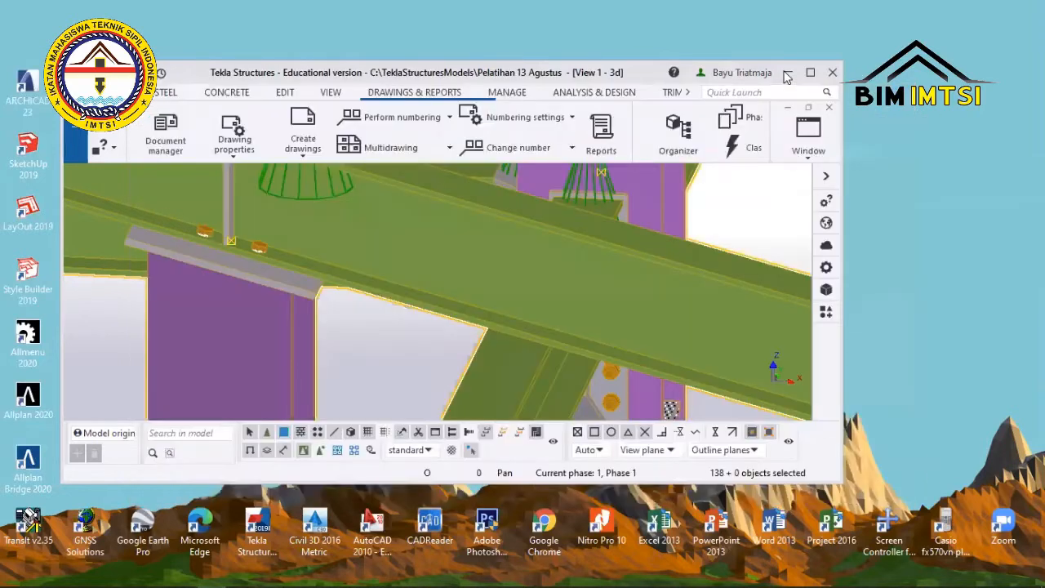
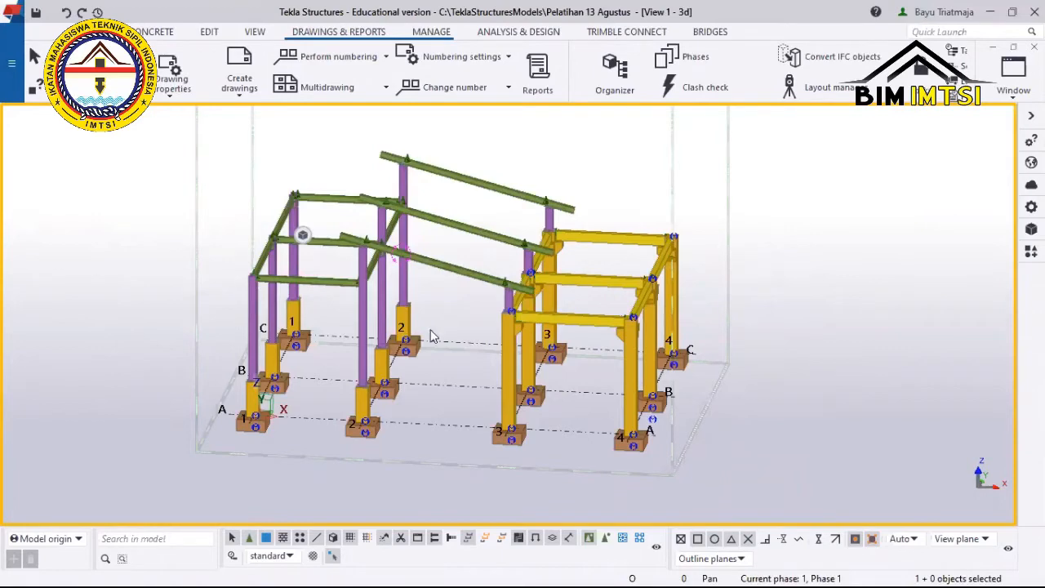
Select all model objects and reopen Organizer without synchronizing it with the model.
{"action": "mouse_move", "coordinate": [413, 327]}
{"action": "middle_mouse_down", "text": "ctrl"}
{"action": "mouse_move", "coordinate": [385, 334]}
{"action": "mouse_move", "coordinate": [400, 318]}
{"action": "middle_mouse_up", "text": "ctrl"}
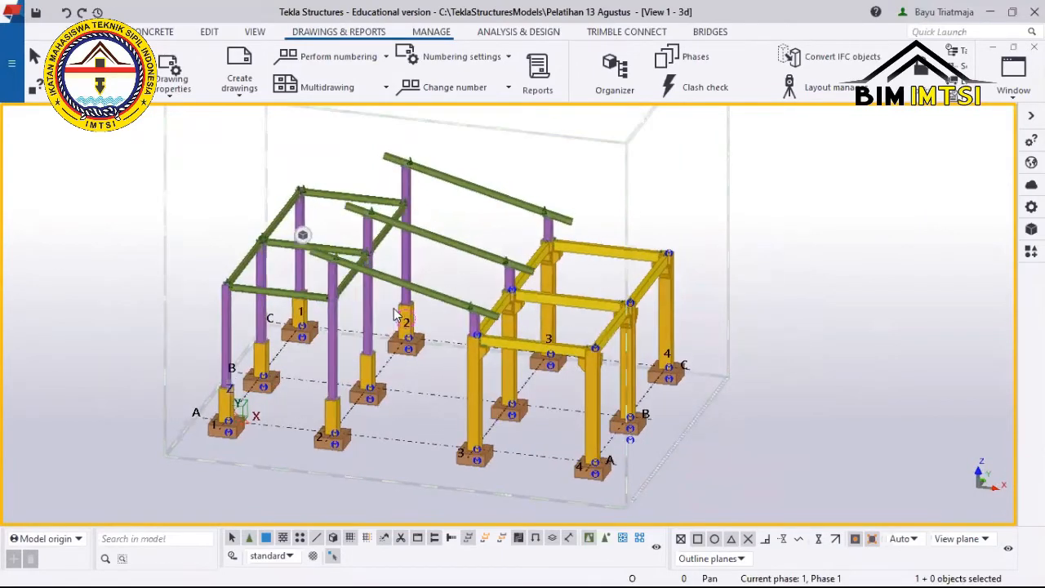
{"action": "key", "text": "ctrl+a"}
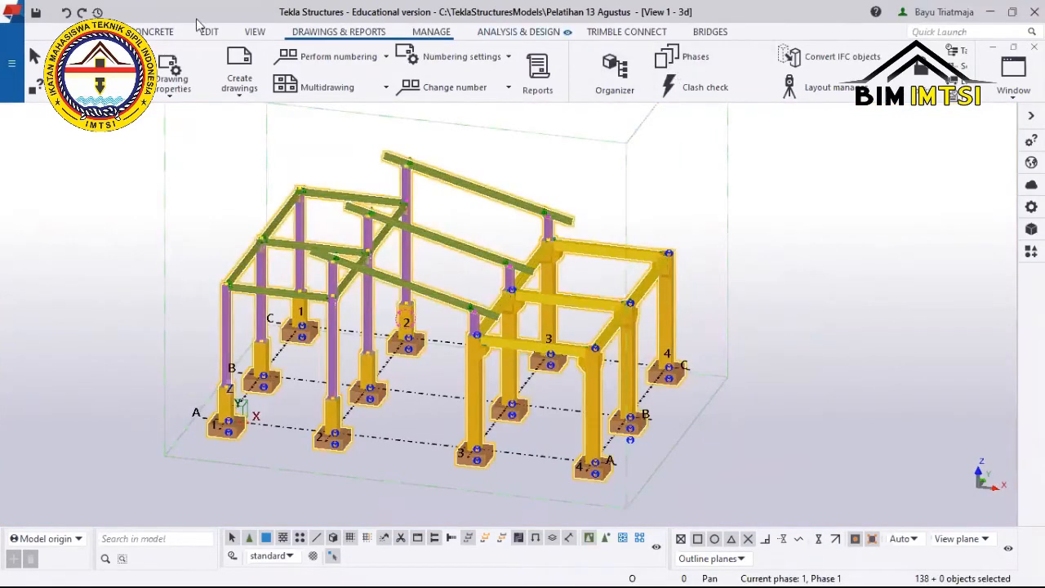
{"action": "left_click", "coordinate": [639, 64]}
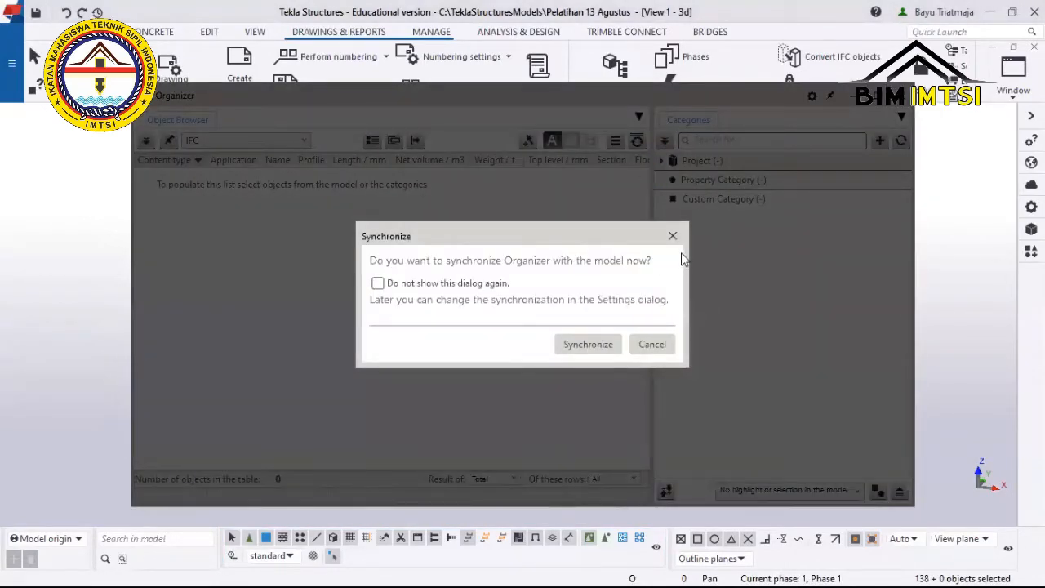
{"action": "left_click", "coordinate": [673, 236]}
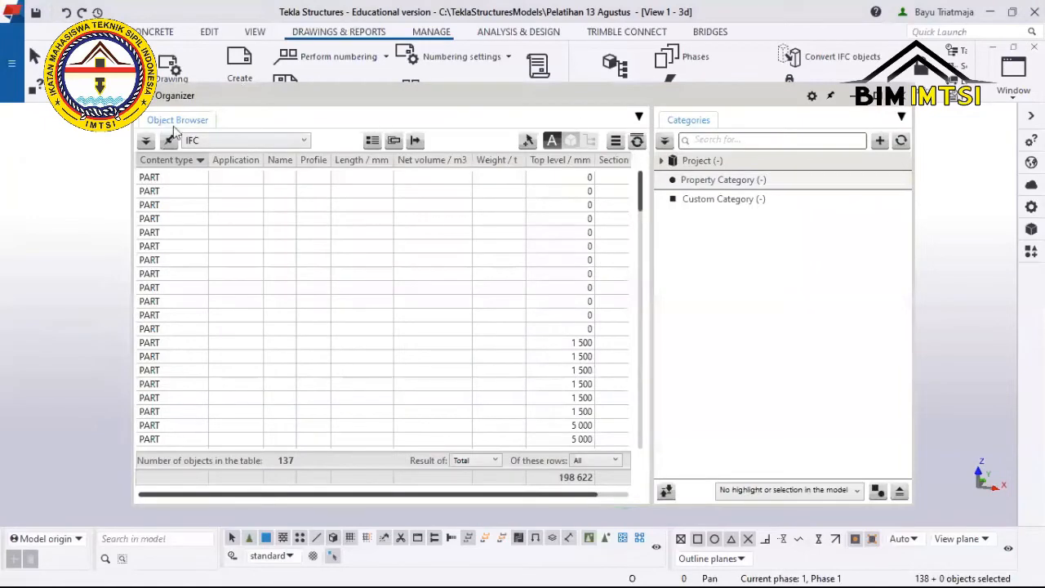
Select the concrete column, the steel column above it and the footing at grid intersection A-2.
{"action": "left_click", "coordinate": [97, 239]}
{"action": "left_click", "coordinate": [327, 309]}
{"action": "scroll", "coordinate": [326, 343], "scroll_direction": "down", "scroll_amount": 2}
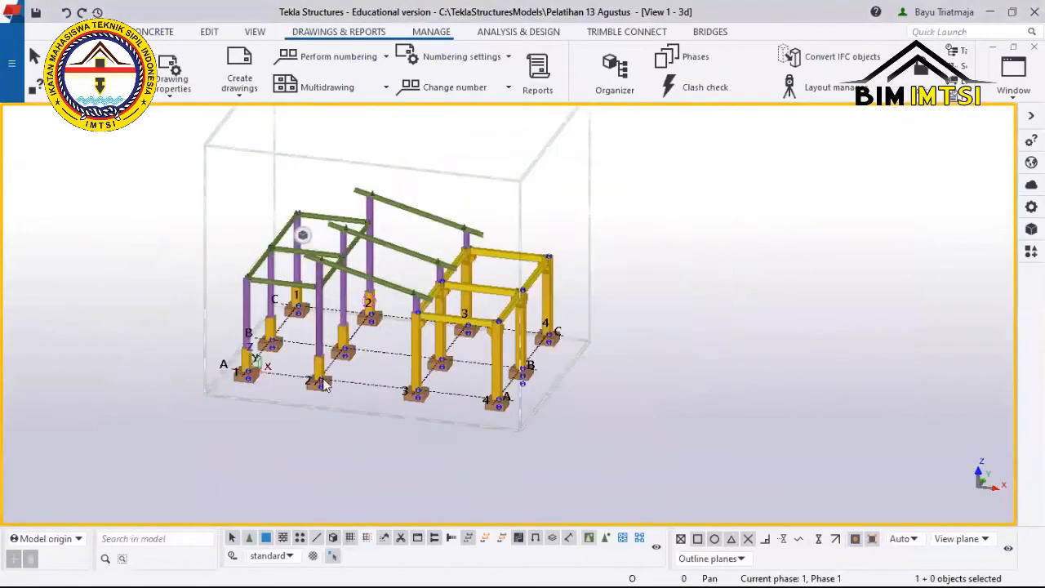
{"action": "scroll", "coordinate": [325, 382], "scroll_direction": "up", "scroll_amount": 2}
{"action": "scroll", "coordinate": [326, 406], "scroll_direction": "up", "scroll_amount": 2}
{"action": "left_click", "coordinate": [325, 402]}
{"action": "scroll", "coordinate": [327, 406], "scroll_direction": "up", "scroll_amount": 3}
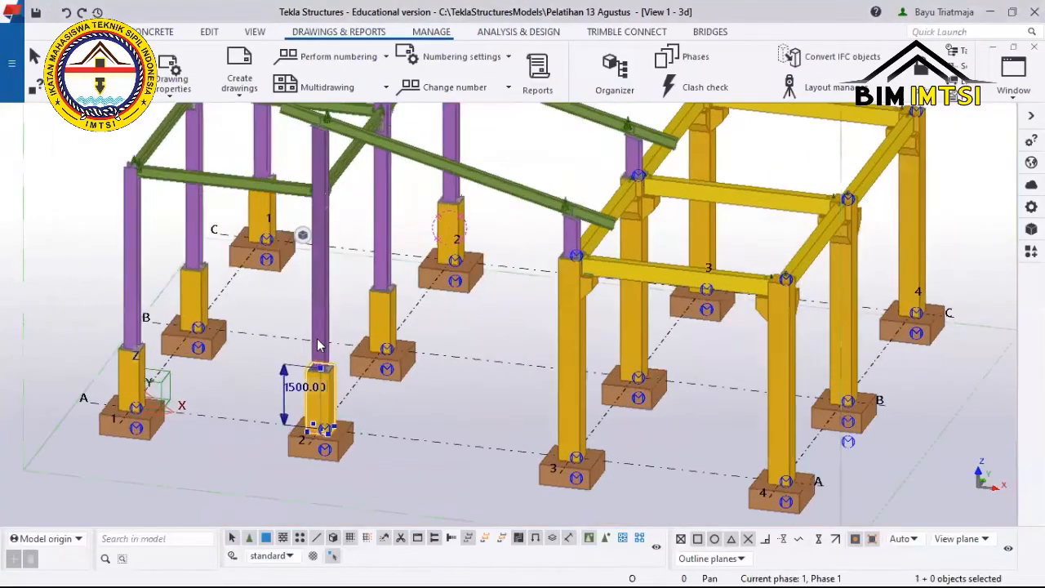
{"action": "left_click", "coordinate": [323, 356]}
{"action": "left_click", "coordinate": [333, 440], "text": "ctrl"}
{"action": "left_click", "coordinate": [343, 490], "text": "ctrl"}
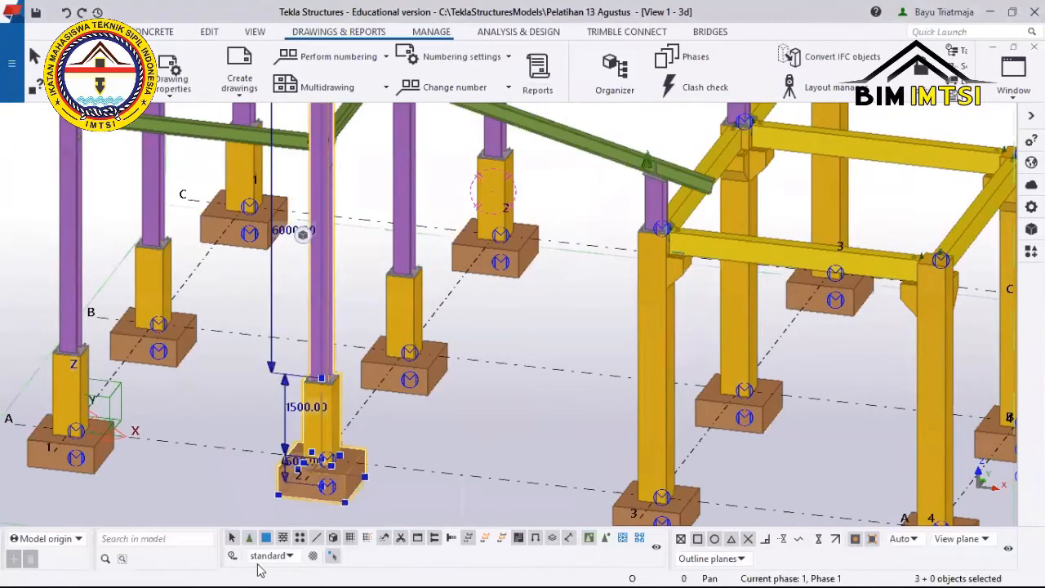
Show the three selected objects in Organizer with the Default property template.
{"action": "left_click", "coordinate": [990, 11]}
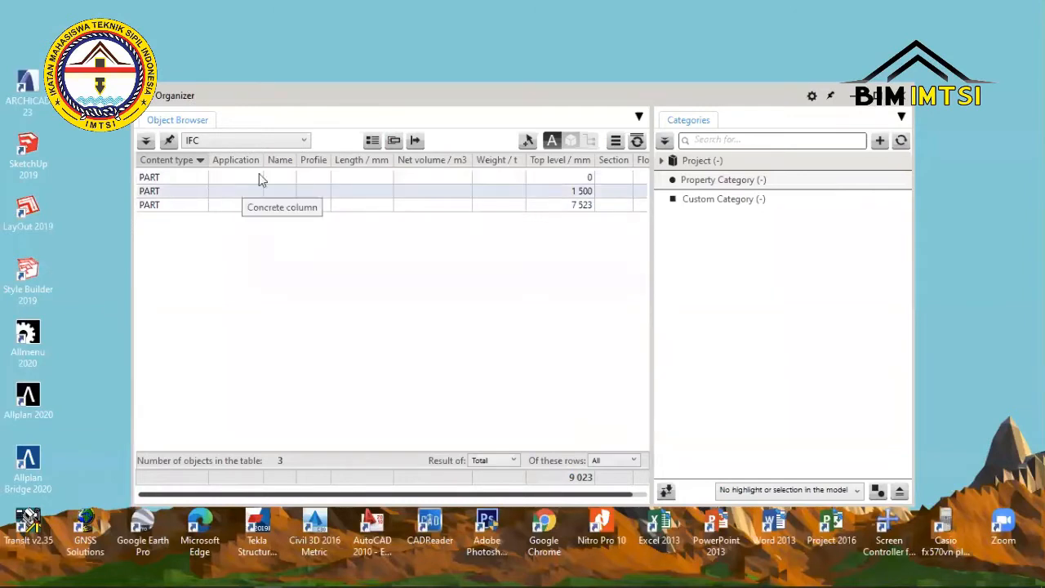
{"action": "left_click", "coordinate": [213, 144]}
{"action": "left_click", "coordinate": [189, 169]}
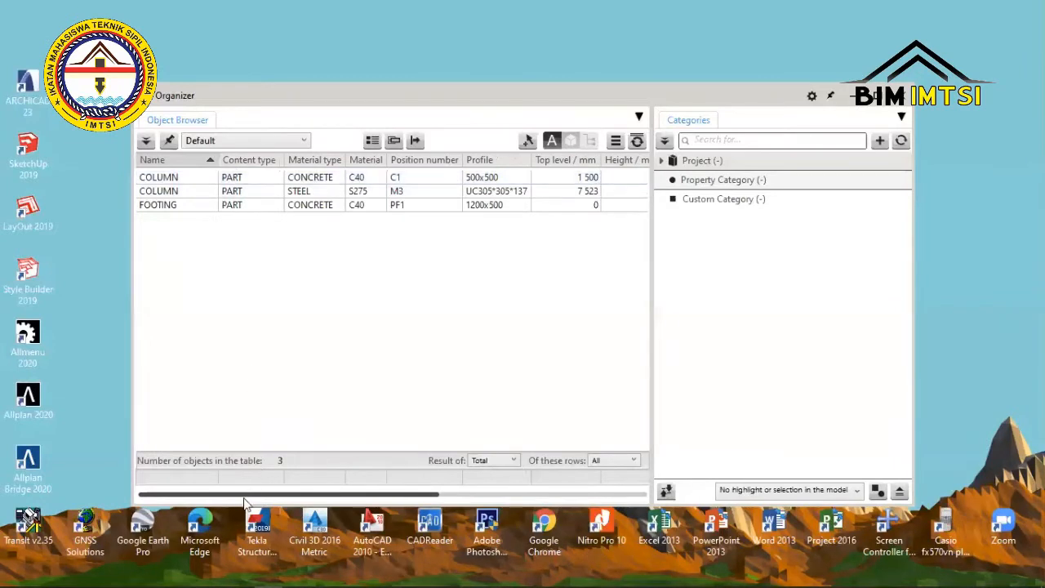
{"action": "left_click_drag", "start_coordinate": [256, 496], "coordinate": [227, 493]}
Return to the 3D model and clear the selection of the columns and footing at A-2.
{"action": "mouse_move", "coordinate": [409, 571]}
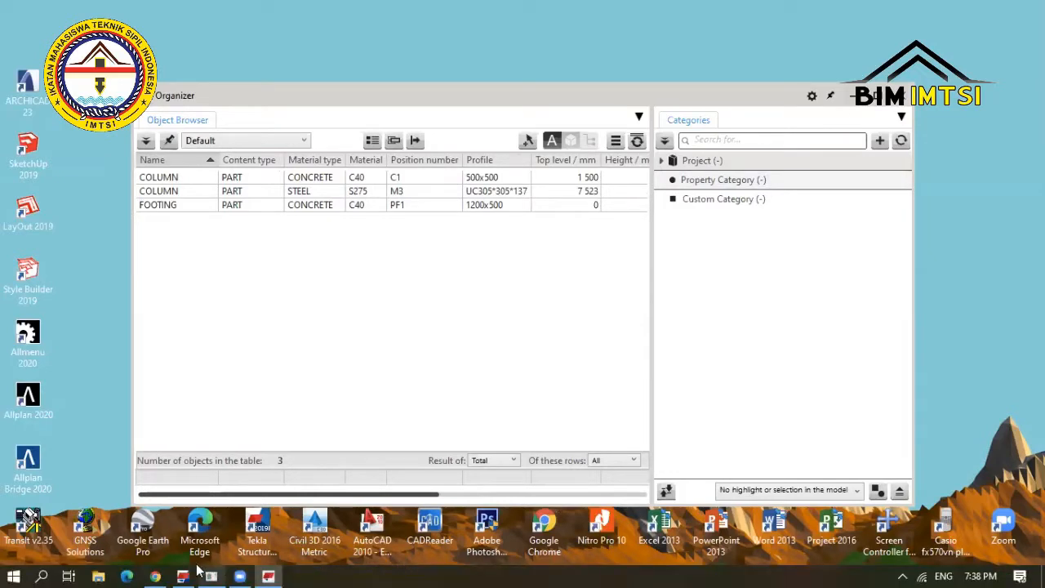
{"action": "mouse_move", "coordinate": [184, 576]}
{"action": "left_click", "coordinate": [260, 494]}
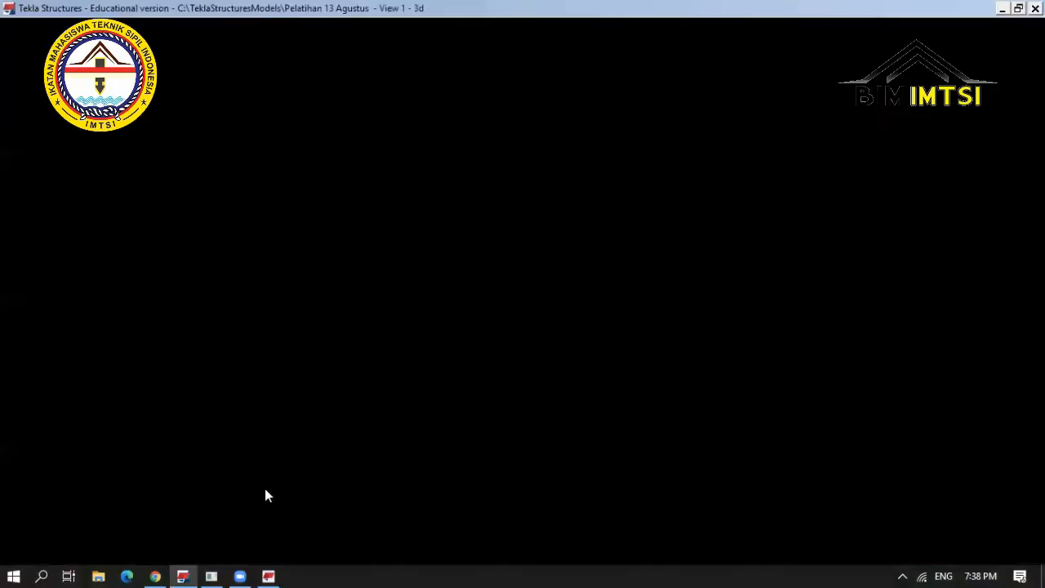
{"action": "scroll", "coordinate": [382, 327], "scroll_direction": "down", "scroll_amount": 5}
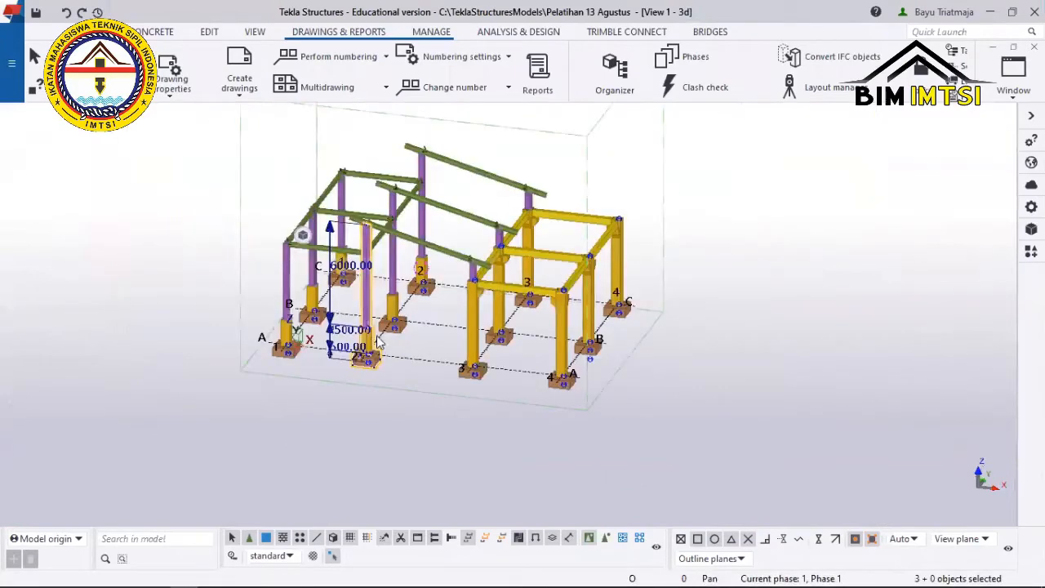
{"action": "scroll", "coordinate": [364, 156], "scroll_direction": "up", "scroll_amount": 3}
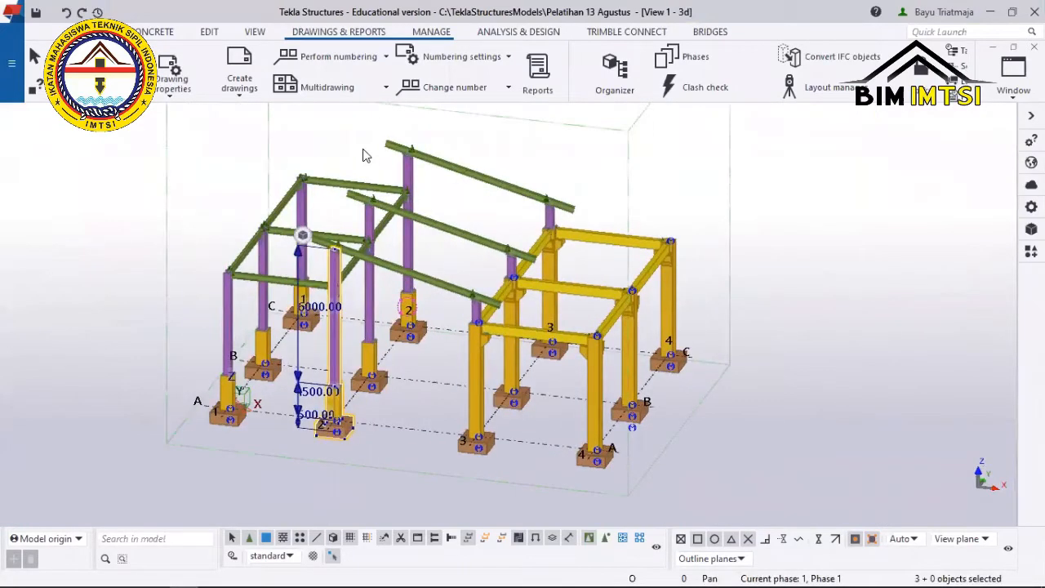
{"action": "left_click", "coordinate": [366, 156]}
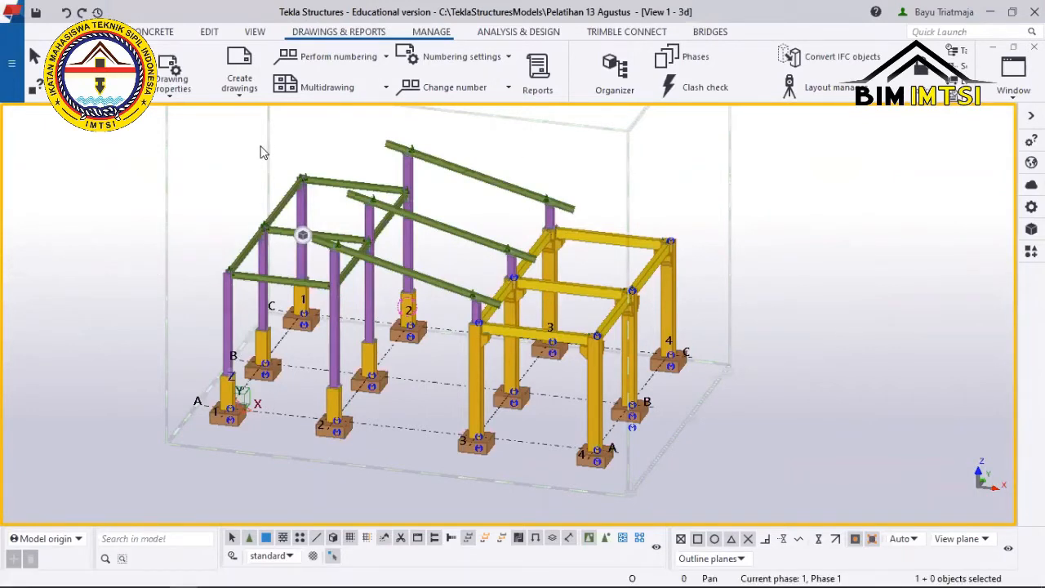
Select only the short concrete column at grid intersection A-2 and show it in Organizer.
{"action": "scroll", "coordinate": [478, 329], "scroll_direction": "up", "scroll_amount": 3}
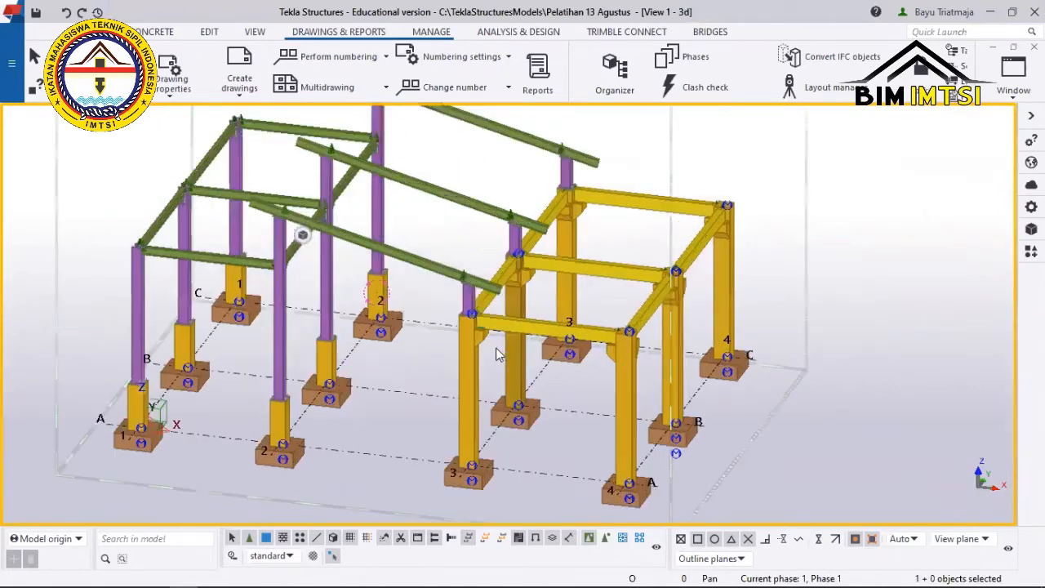
{"action": "scroll", "coordinate": [478, 330], "scroll_direction": "down", "scroll_amount": 5}
{"action": "scroll", "coordinate": [574, 301], "scroll_direction": "up", "scroll_amount": 4}
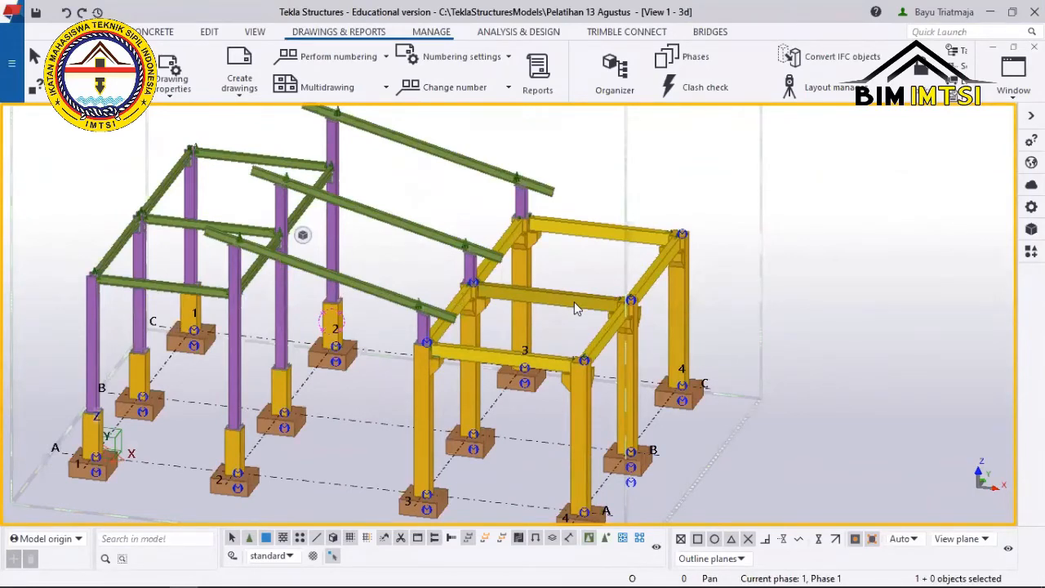
{"action": "scroll", "coordinate": [522, 372], "scroll_direction": "up", "scroll_amount": 3}
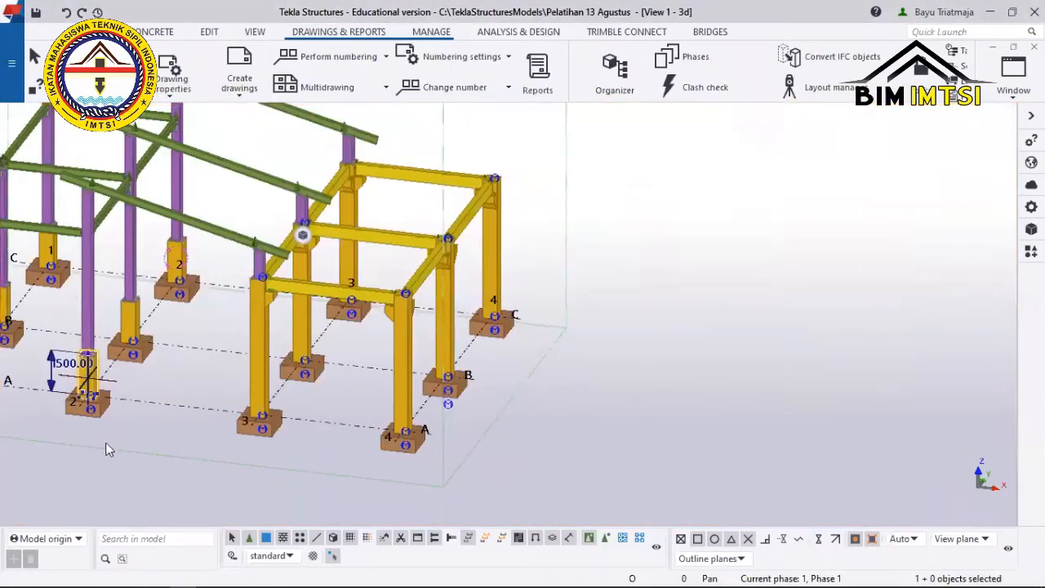
{"action": "mouse_move", "coordinate": [196, 585]}
{"action": "left_click", "coordinate": [270, 576]}
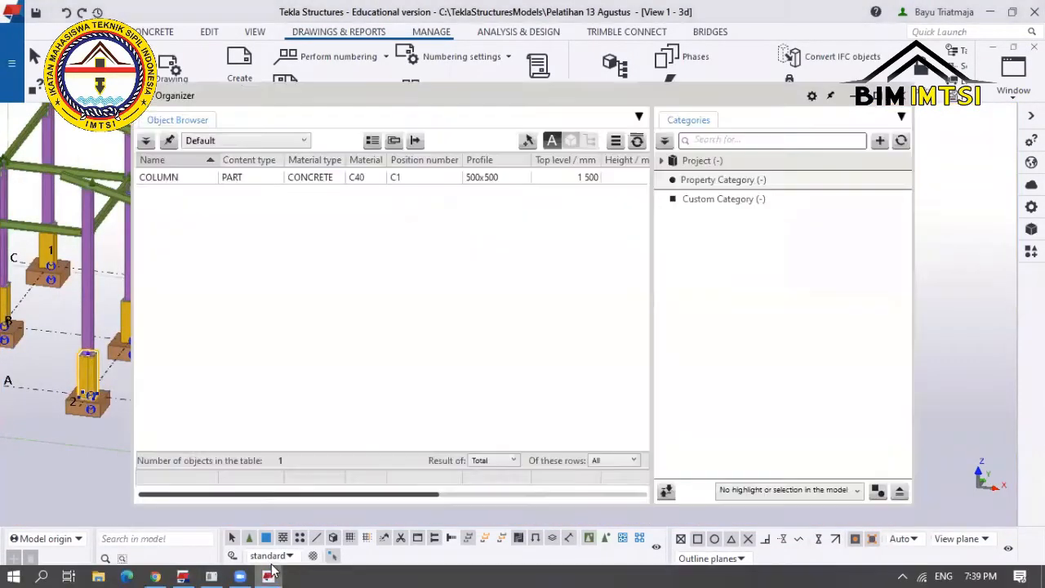
Compare the concrete column's properties under the IFC and Default templates, and close Organizer.
{"action": "left_click", "coordinate": [264, 141]}
{"action": "left_click", "coordinate": [264, 141]}
{"action": "left_click", "coordinate": [263, 141]}
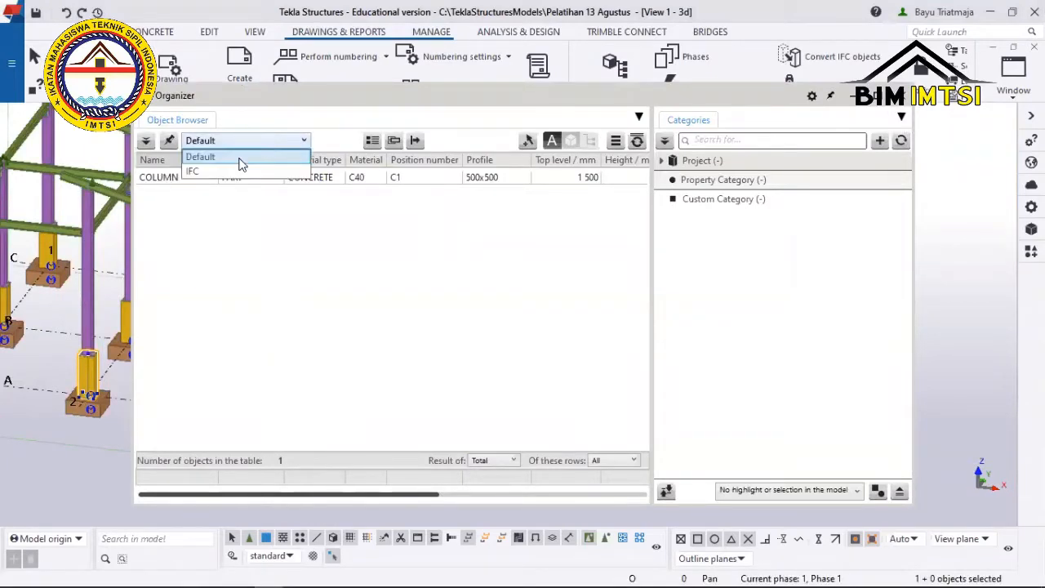
{"action": "left_click", "coordinate": [194, 172]}
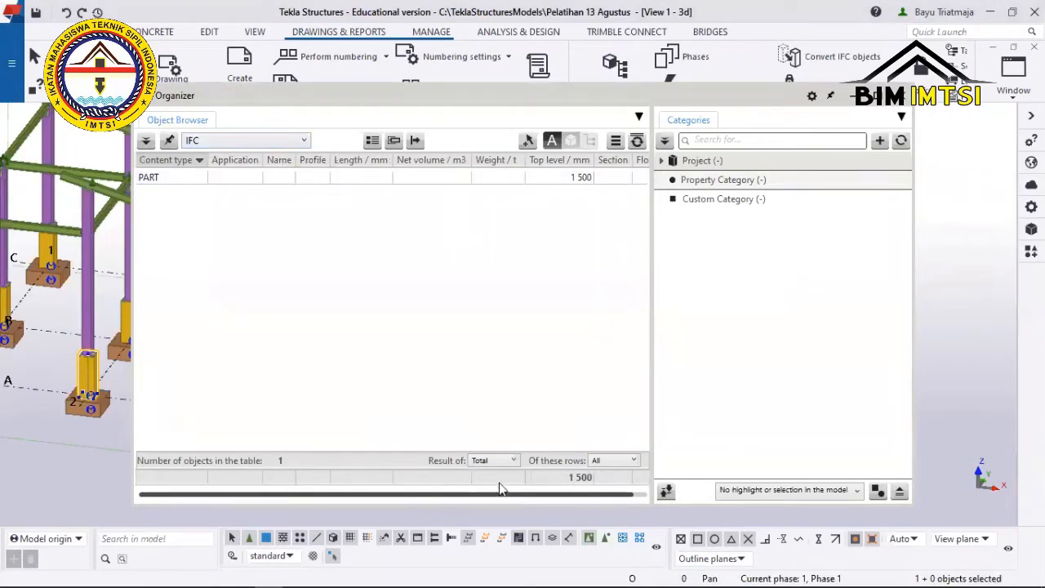
{"action": "left_click", "coordinate": [282, 140]}
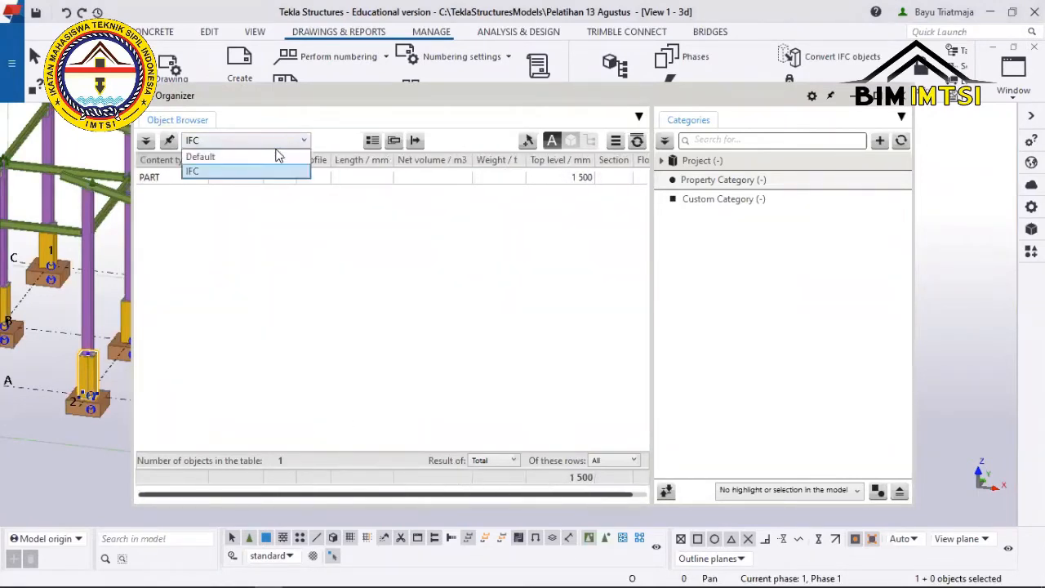
{"action": "left_click", "coordinate": [263, 155]}
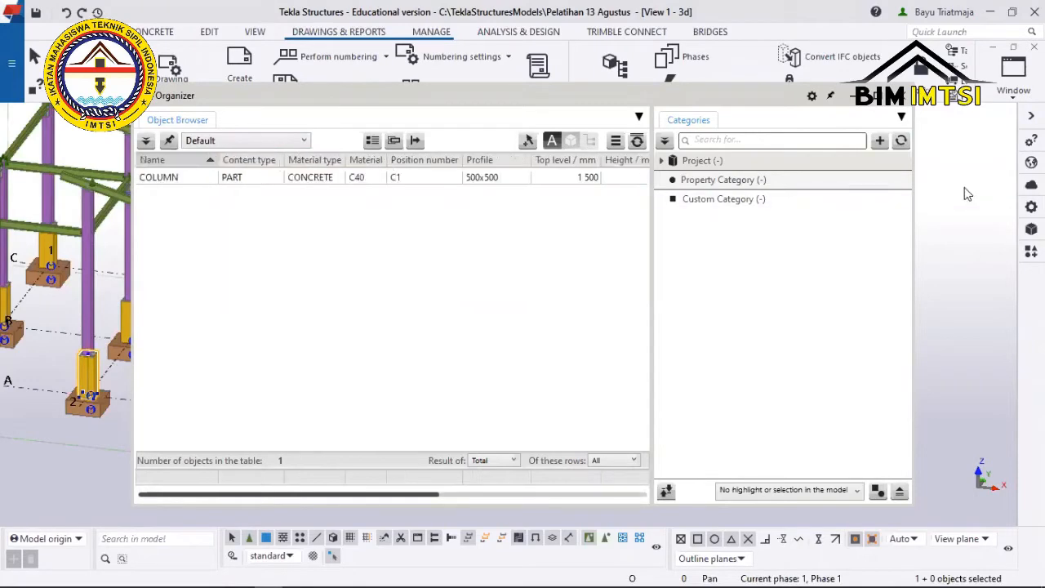
{"action": "left_click", "coordinate": [905, 97]}
Select all model objects and open the Report dialog.
{"action": "scroll", "coordinate": [755, 247], "scroll_direction": "down", "scroll_amount": 5}
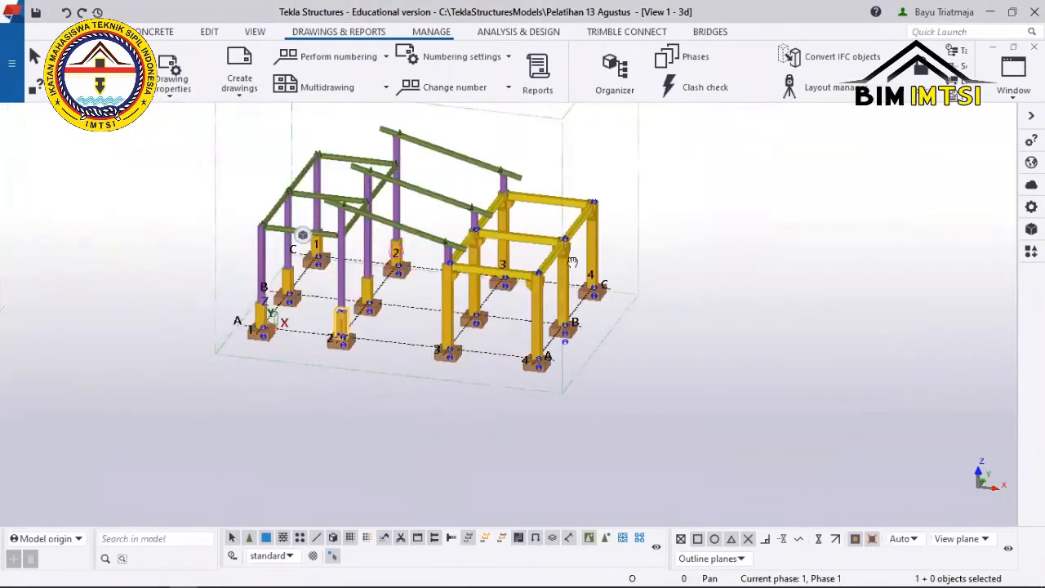
{"action": "scroll", "coordinate": [581, 190], "scroll_direction": "up", "scroll_amount": 4}
{"action": "scroll", "coordinate": [581, 190], "scroll_direction": "down", "scroll_amount": 5}
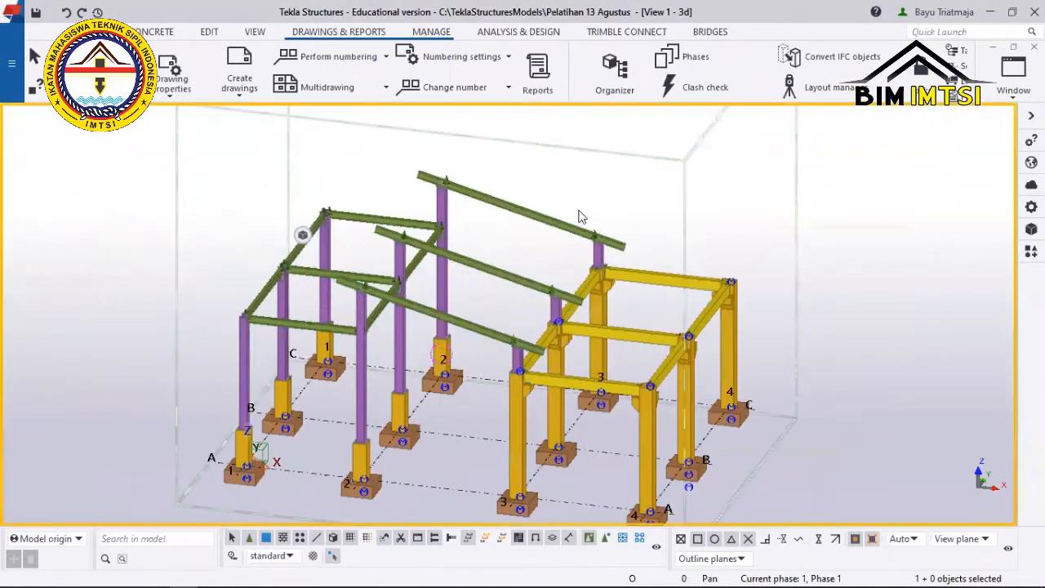
{"action": "scroll", "coordinate": [559, 201], "scroll_direction": "up", "scroll_amount": 1}
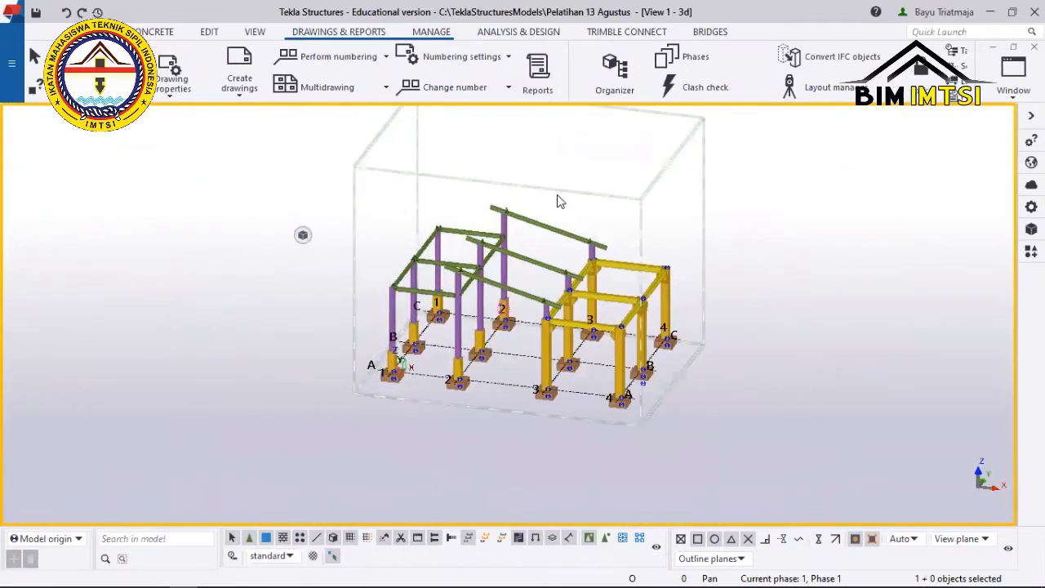
{"action": "key", "text": "ctrl+a"}
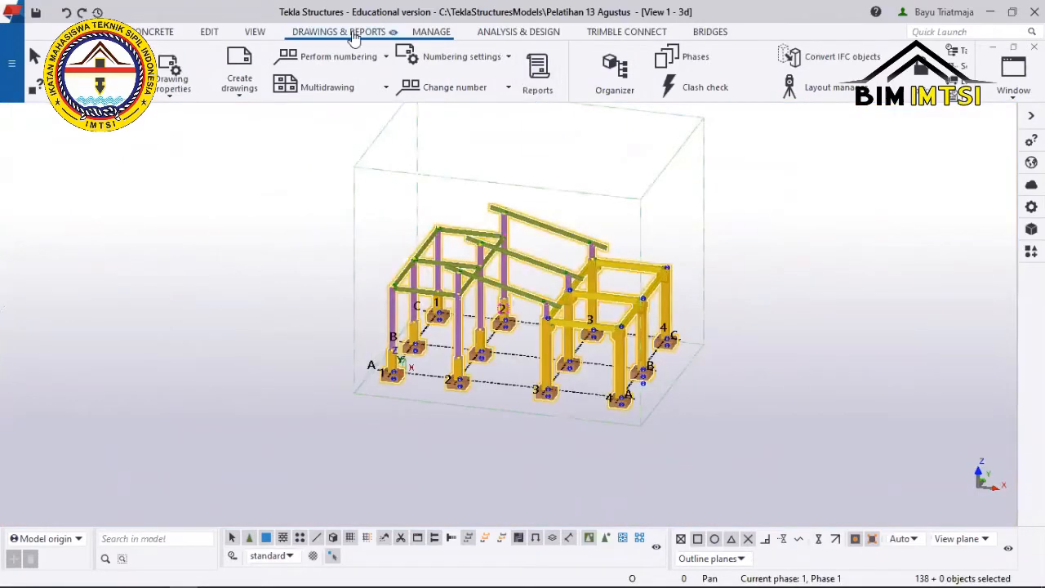
{"action": "left_click", "coordinate": [546, 90]}
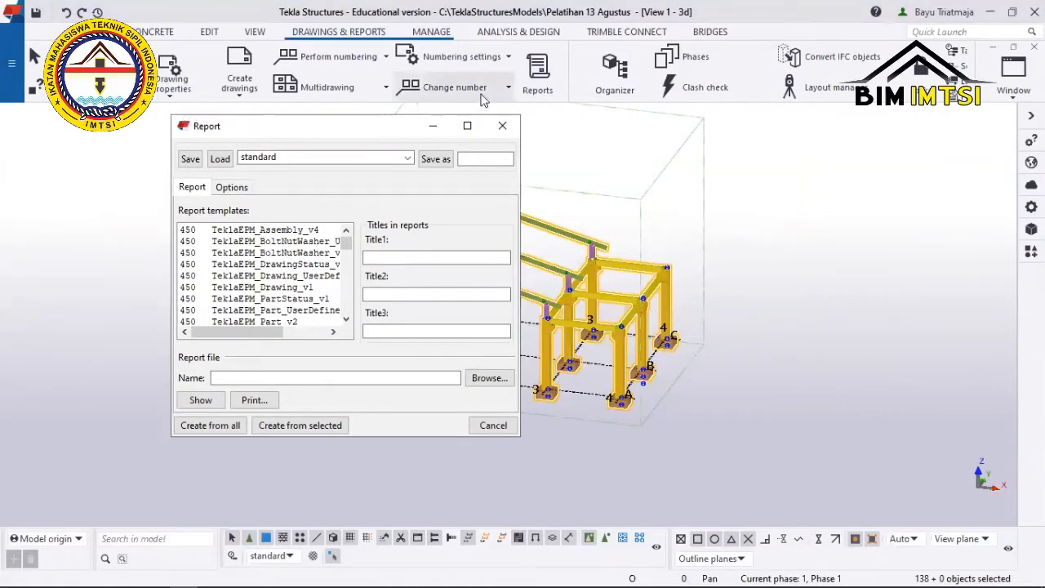
Set the report options to show reports with the associated viewer.
{"action": "left_click", "coordinate": [232, 188]}
{"action": "left_click", "coordinate": [328, 212]}
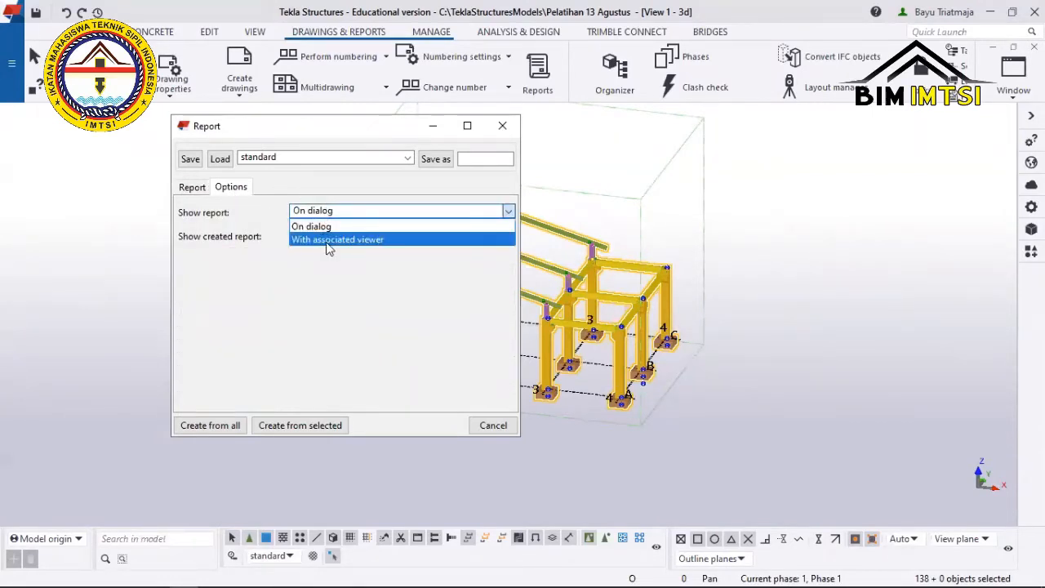
{"action": "left_click", "coordinate": [326, 242]}
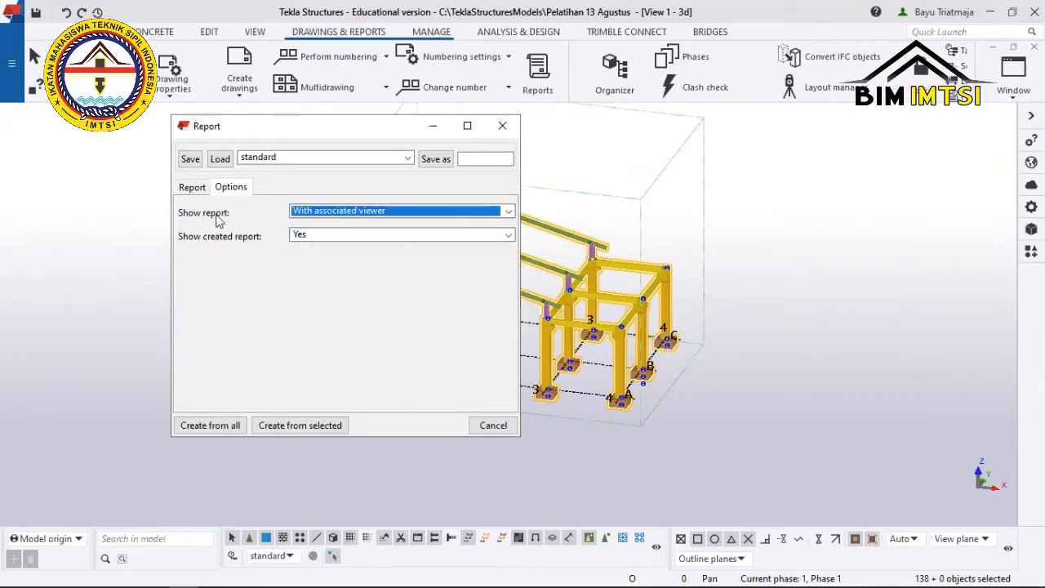
Look through the full list of available report templates in the Report dialog.
{"action": "left_click", "coordinate": [190, 188]}
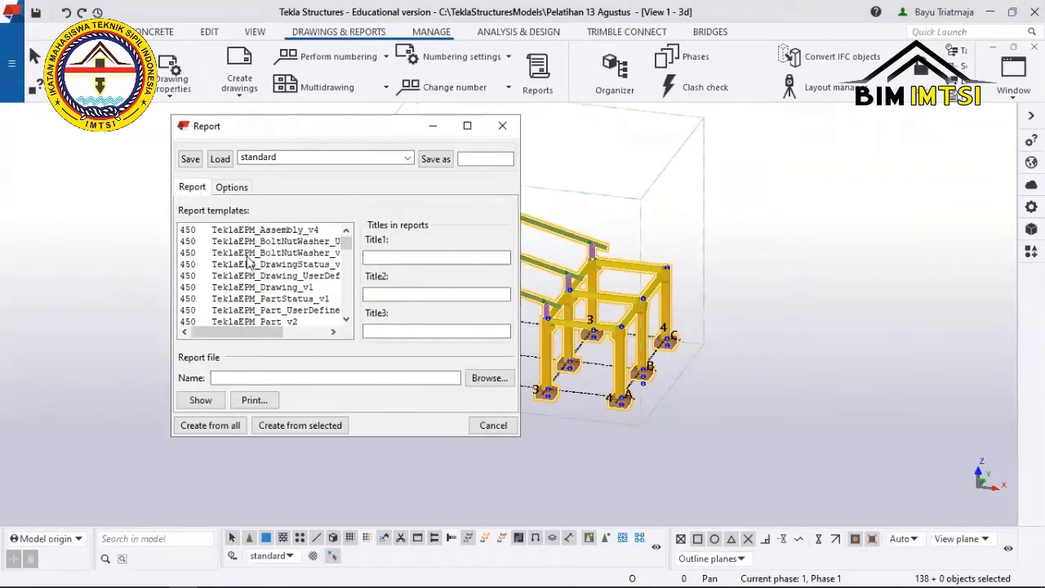
{"action": "scroll", "coordinate": [249, 270], "scroll_direction": "down", "scroll_amount": 5}
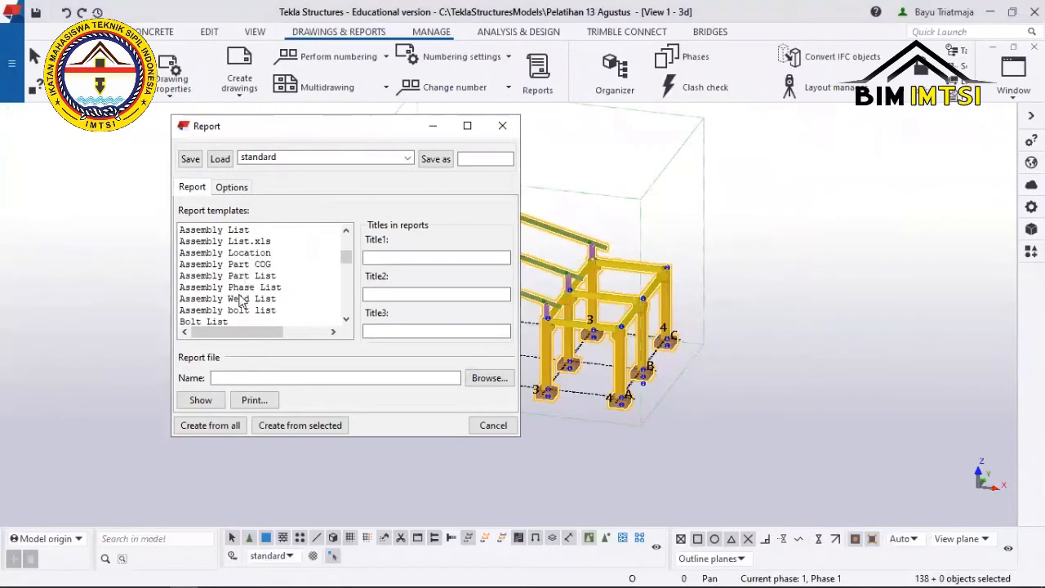
{"action": "scroll", "coordinate": [242, 302], "scroll_direction": "down", "scroll_amount": 5}
{"action": "scroll", "coordinate": [243, 302], "scroll_direction": "up", "scroll_amount": 8}
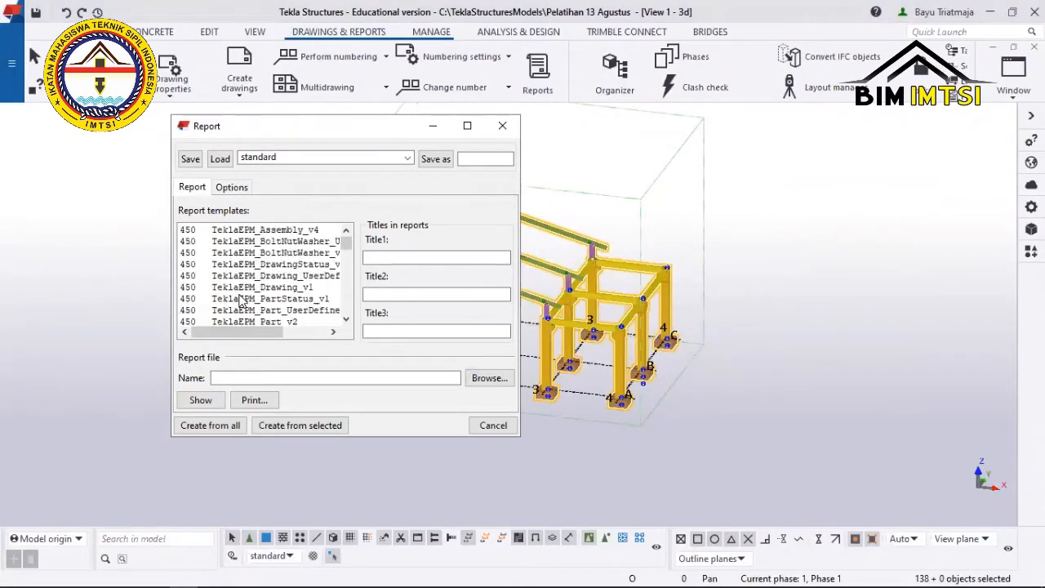
{"action": "scroll", "coordinate": [242, 302], "scroll_direction": "down", "scroll_amount": 10}
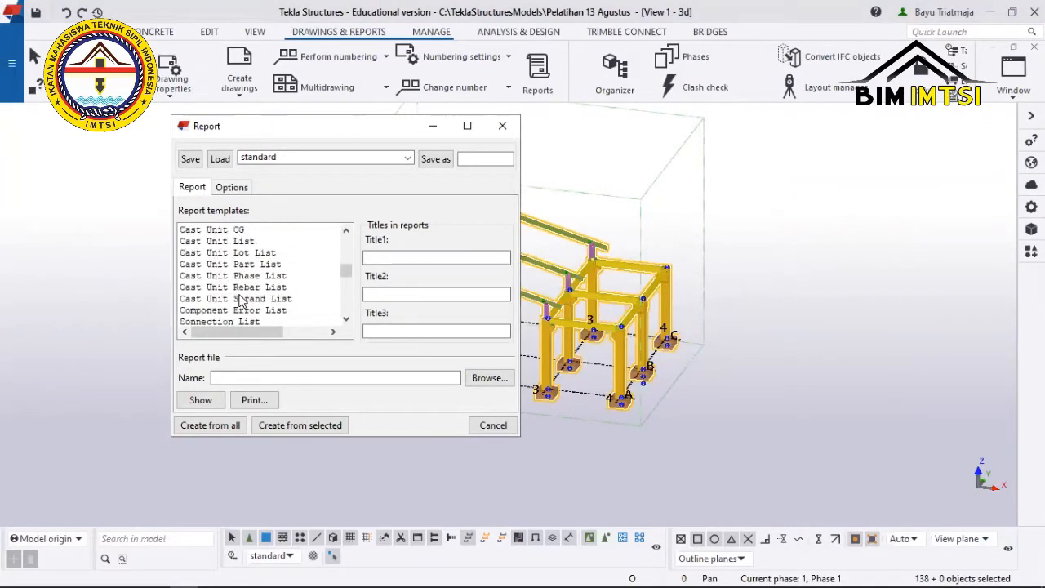
{"action": "scroll", "coordinate": [242, 302], "scroll_direction": "down", "scroll_amount": 5}
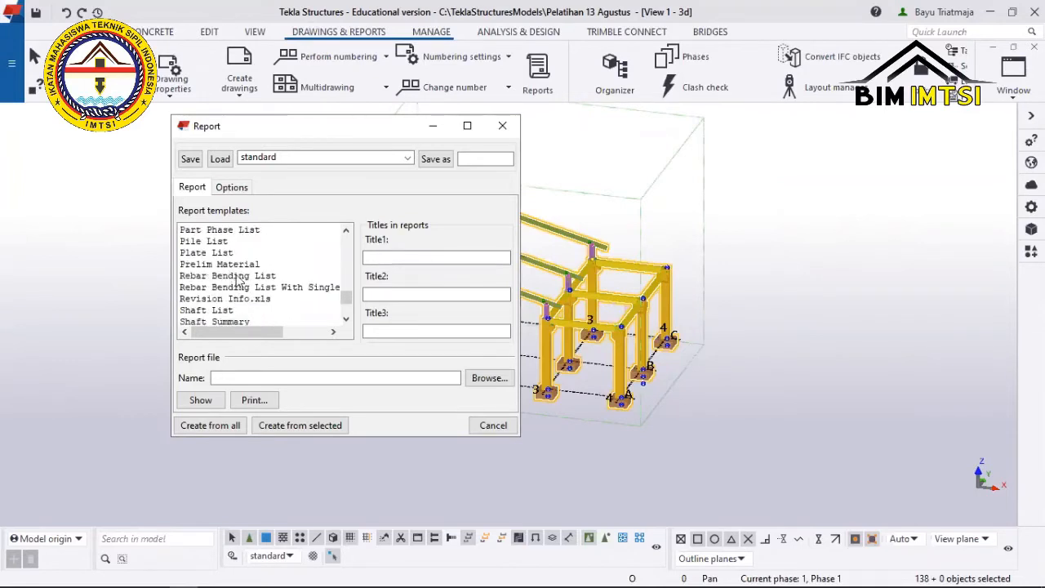
{"action": "scroll", "coordinate": [242, 294], "scroll_direction": "down", "scroll_amount": 4}
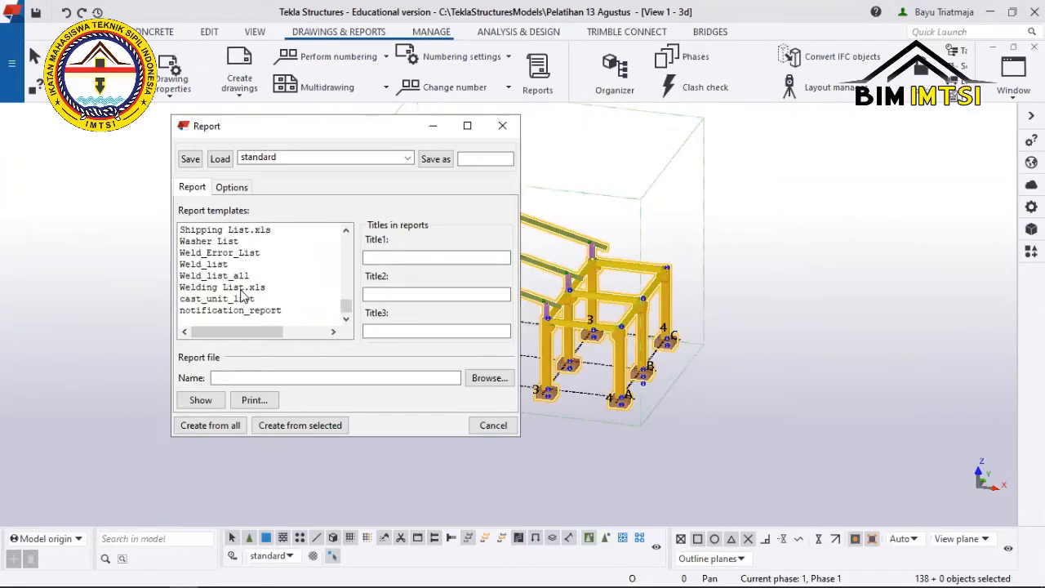
{"action": "scroll", "coordinate": [248, 256], "scroll_direction": "up", "scroll_amount": 4}
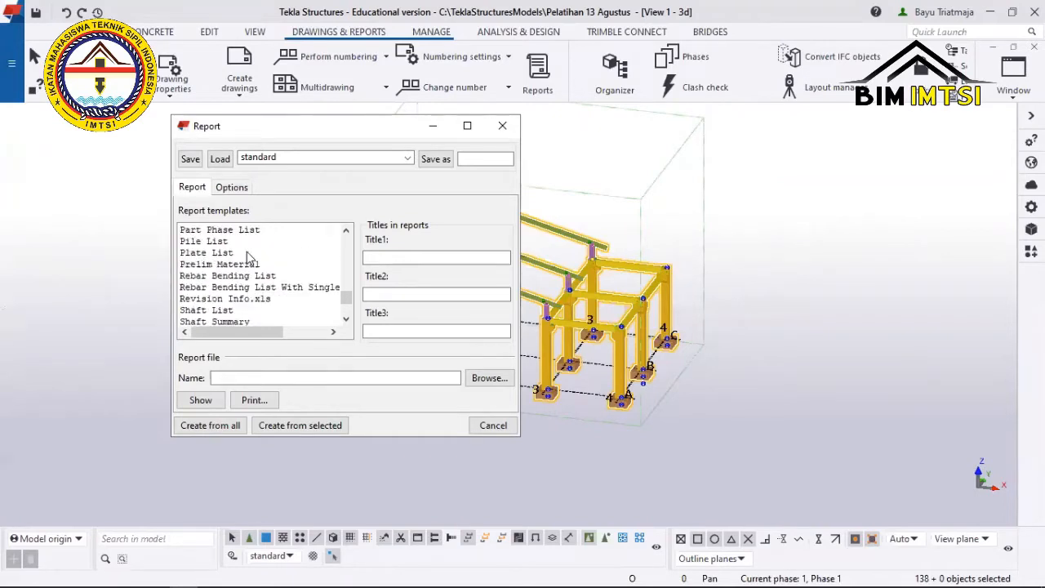
{"action": "scroll", "coordinate": [245, 261], "scroll_direction": "up", "scroll_amount": 1}
{"action": "scroll", "coordinate": [212, 286], "scroll_direction": "up", "scroll_amount": 2}
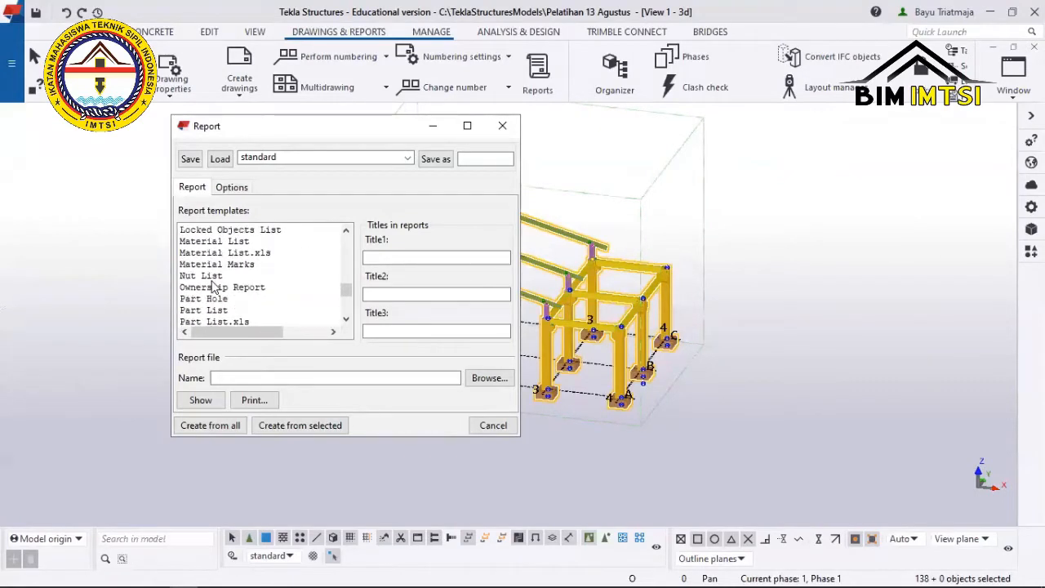
Choose the Material List.xls report template and recheck the report display options.
{"action": "left_click", "coordinate": [222, 254]}
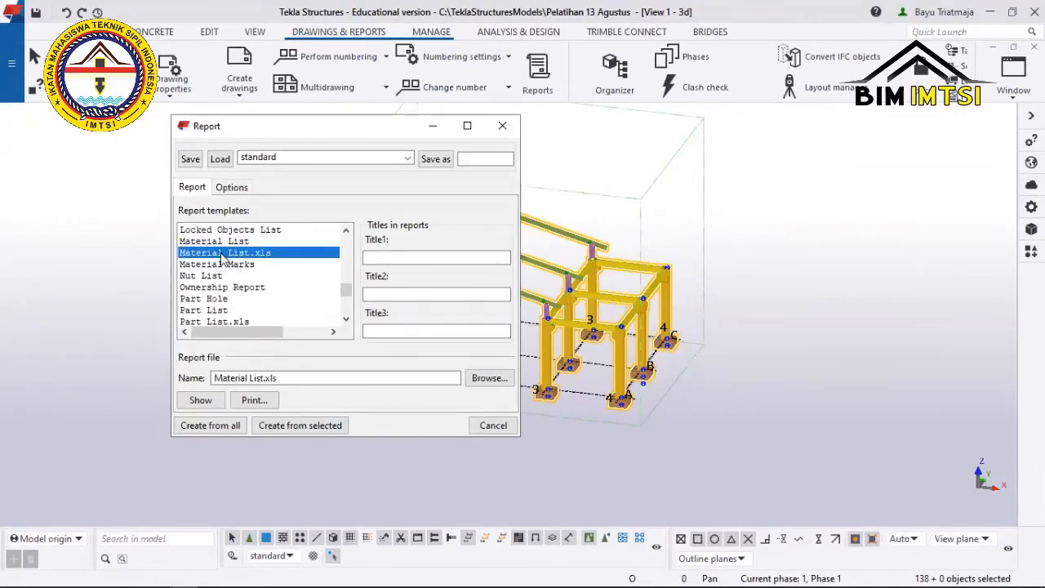
{"action": "left_click", "coordinate": [226, 265]}
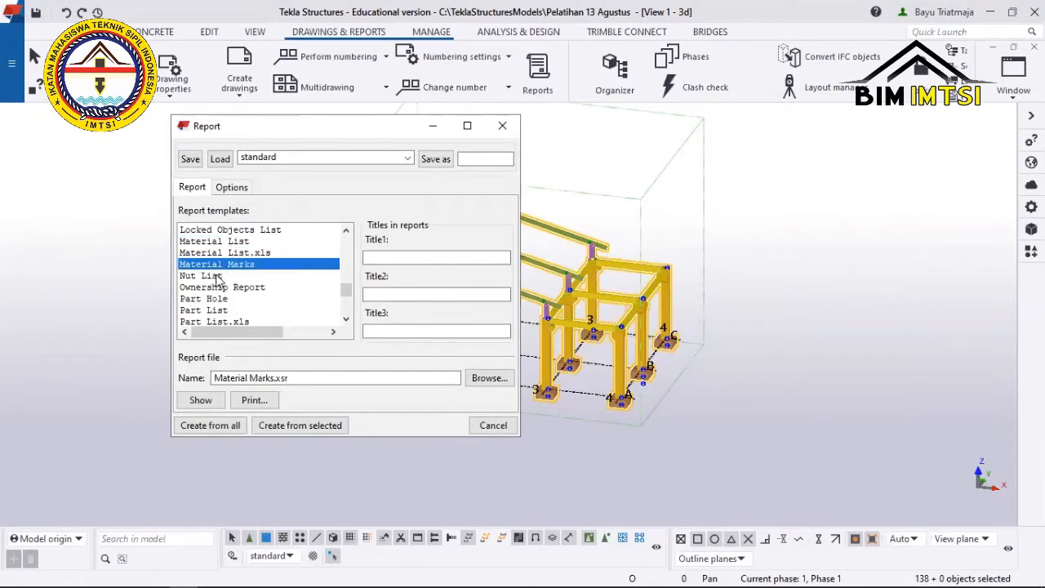
{"action": "left_click", "coordinate": [222, 253]}
{"action": "left_click", "coordinate": [219, 242]}
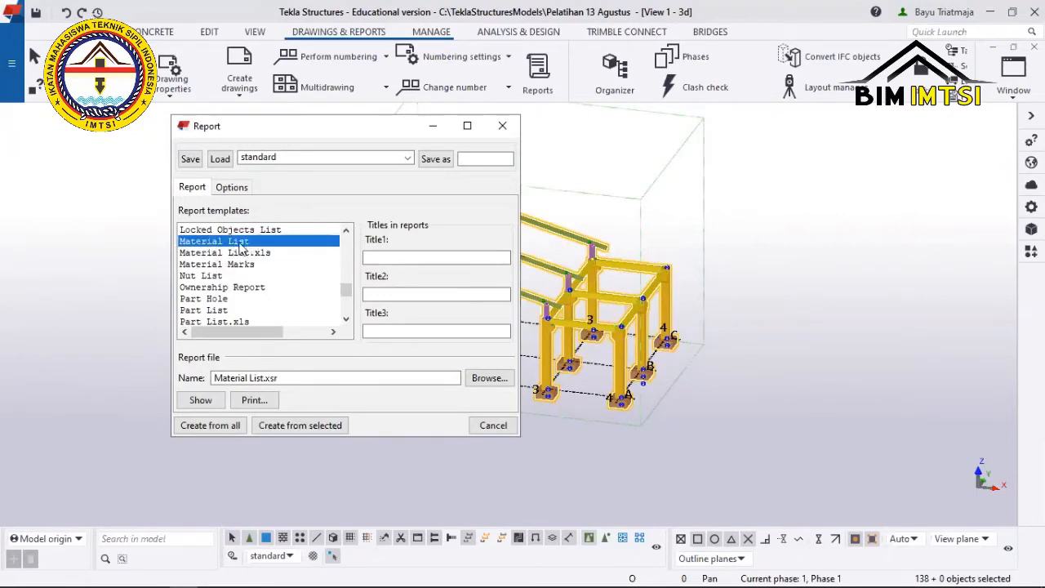
{"action": "left_click", "coordinate": [202, 255]}
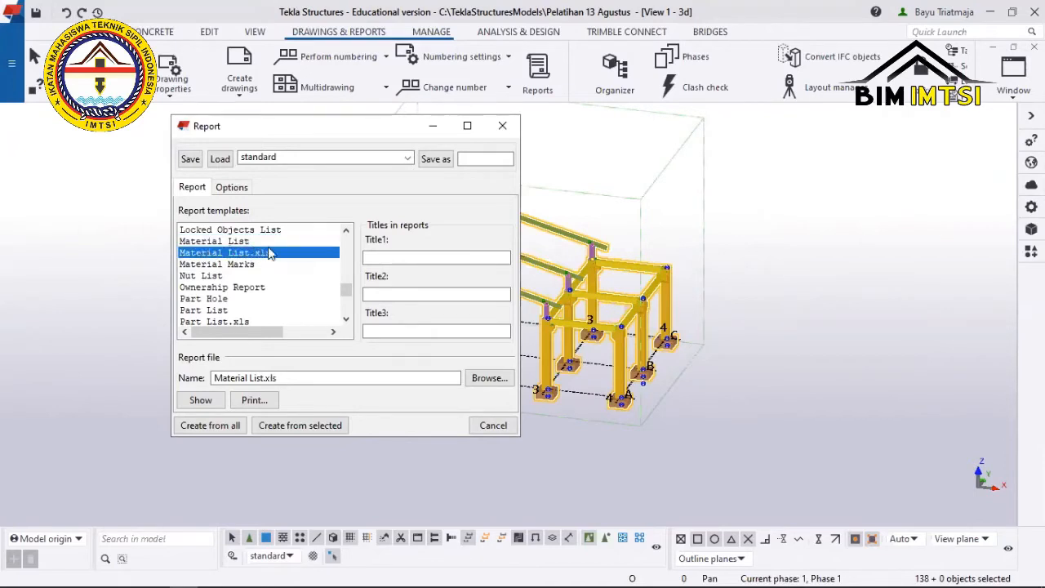
{"action": "left_click", "coordinate": [242, 187]}
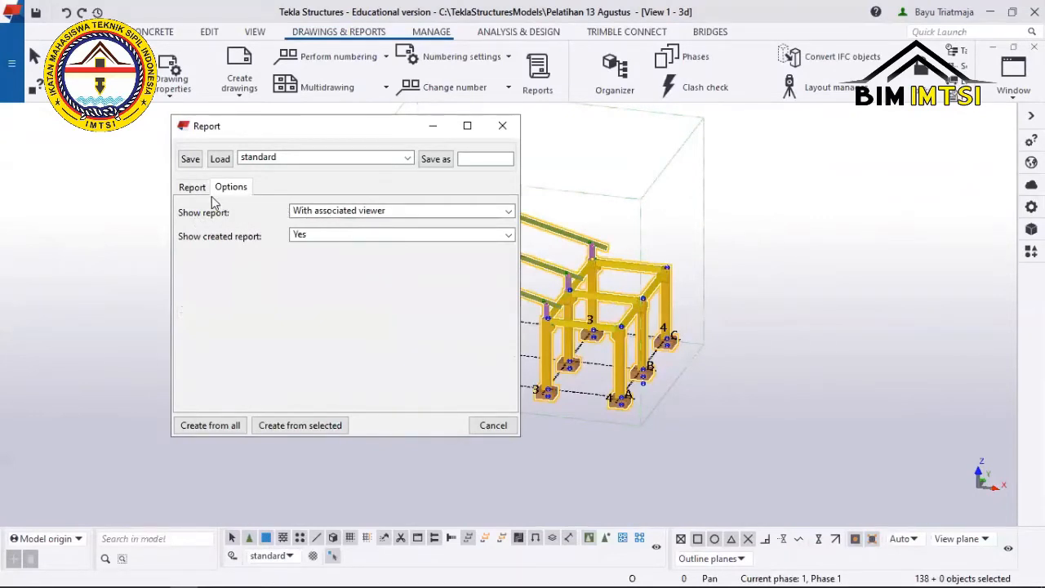
{"action": "left_click", "coordinate": [188, 188]}
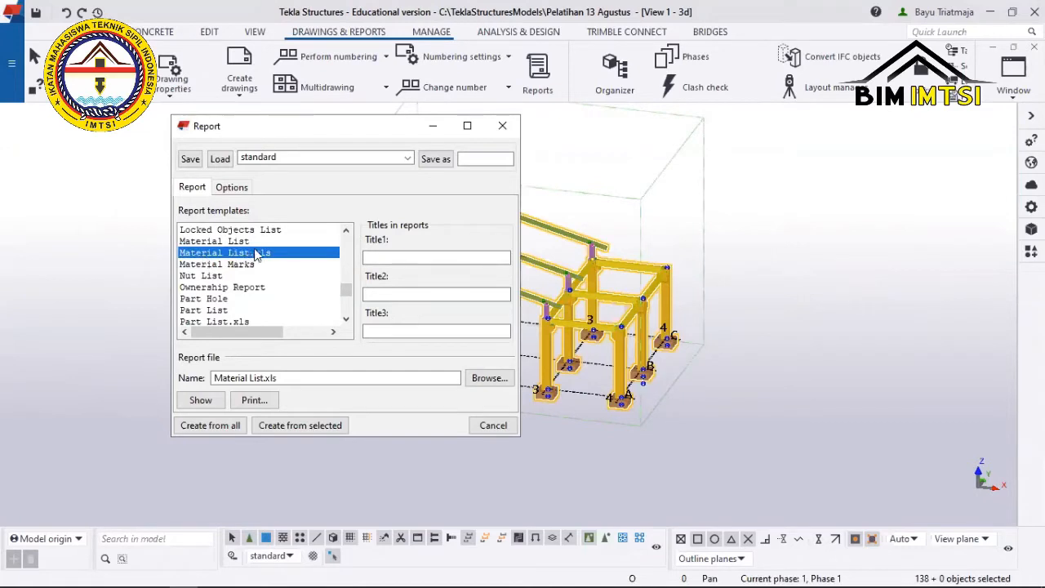
Show the Material List.xls report in Excel, agreeing to open it despite the file format mismatch.
{"action": "left_click", "coordinate": [211, 400]}
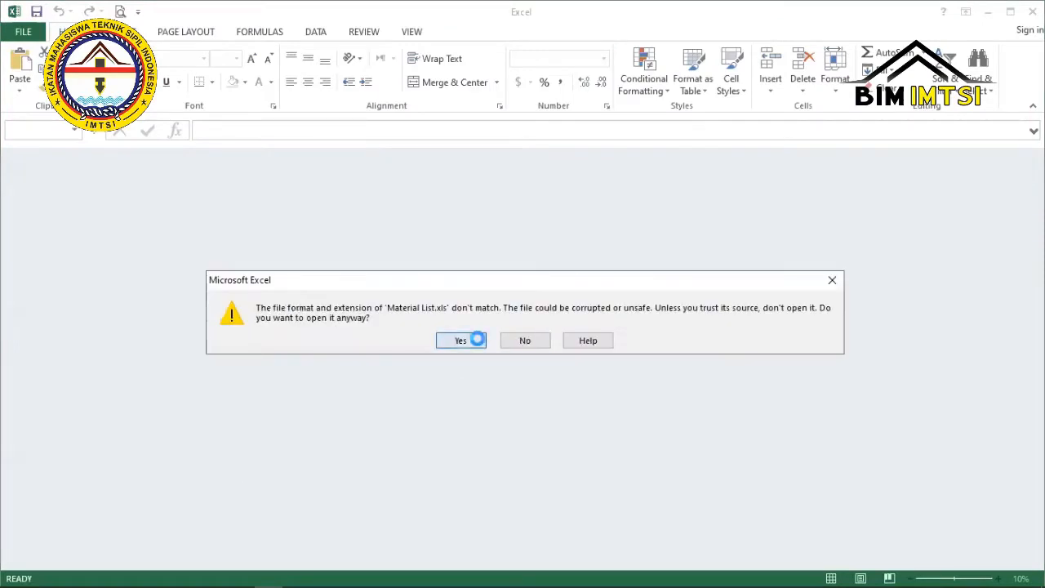
{"action": "left_click", "coordinate": [474, 338]}
{"action": "mouse_move", "coordinate": [208, 565]}
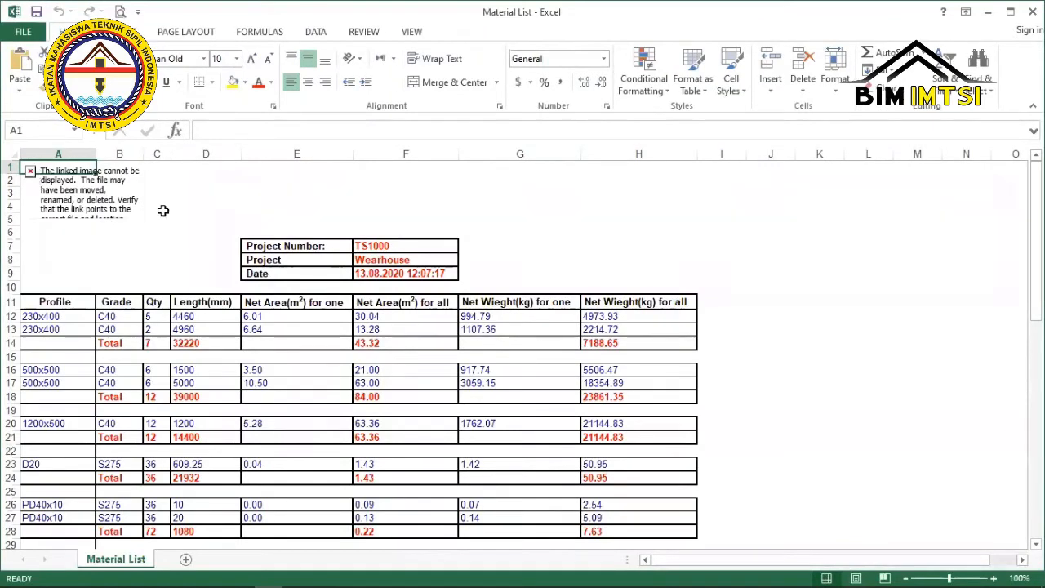
Examine the material list's profiles, grades, quantities, lengths, net areas and net weights from the header down to the grand total.
{"action": "scroll", "coordinate": [147, 221], "scroll_direction": "down", "scroll_amount": 5}
{"action": "scroll", "coordinate": [167, 251], "scroll_direction": "up", "scroll_amount": 3}
{"action": "scroll", "coordinate": [168, 252], "scroll_direction": "up", "scroll_amount": 2}
{"action": "scroll", "coordinate": [169, 252], "scroll_direction": "down", "scroll_amount": 10}
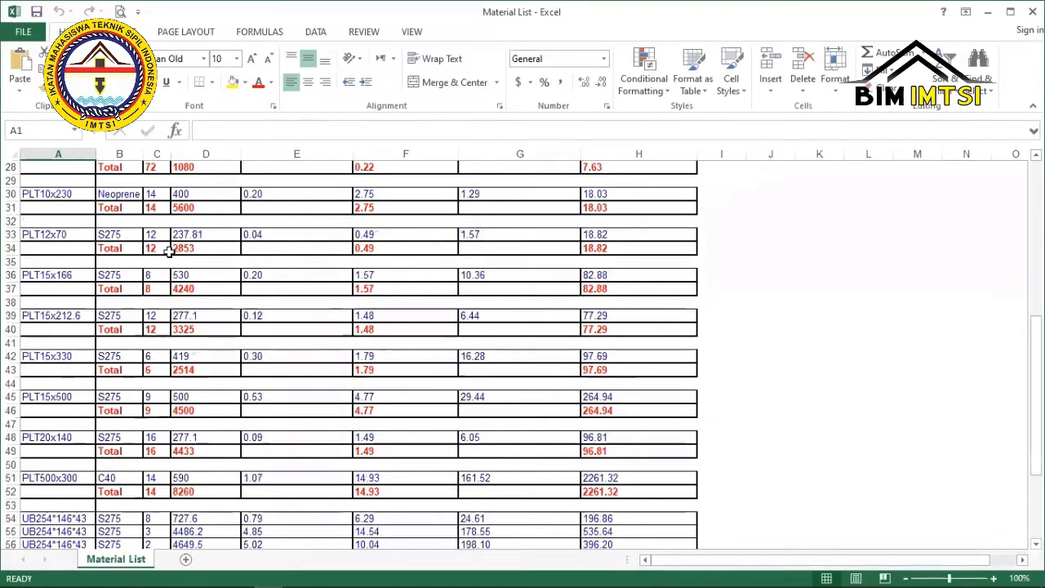
{"action": "scroll", "coordinate": [169, 251], "scroll_direction": "up", "scroll_amount": 5}
{"action": "scroll", "coordinate": [168, 252], "scroll_direction": "up", "scroll_amount": 1}
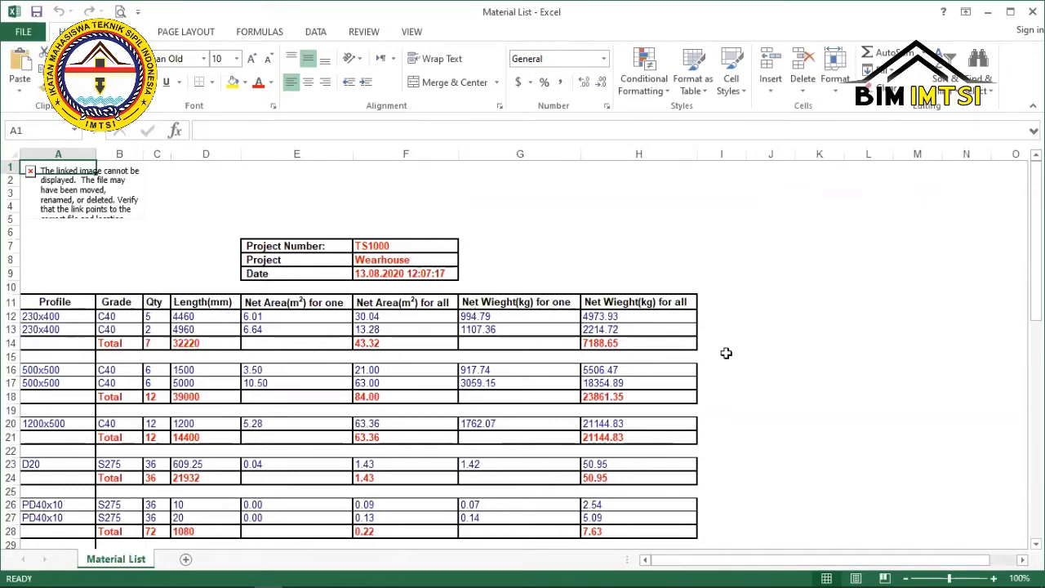
{"action": "scroll", "coordinate": [522, 326], "scroll_direction": "down", "scroll_amount": 3}
{"action": "scroll", "coordinate": [494, 311], "scroll_direction": "down", "scroll_amount": 6}
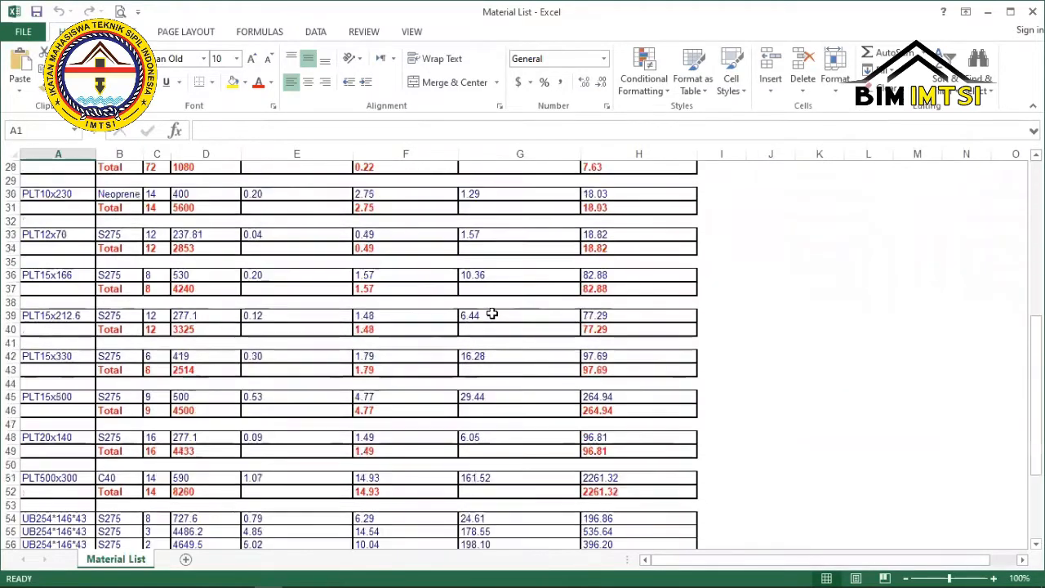
{"action": "scroll", "coordinate": [462, 315], "scroll_direction": "down", "scroll_amount": 11}
{"action": "scroll", "coordinate": [462, 316], "scroll_direction": "up", "scroll_amount": 1}
{"action": "scroll", "coordinate": [461, 316], "scroll_direction": "up", "scroll_amount": 18}
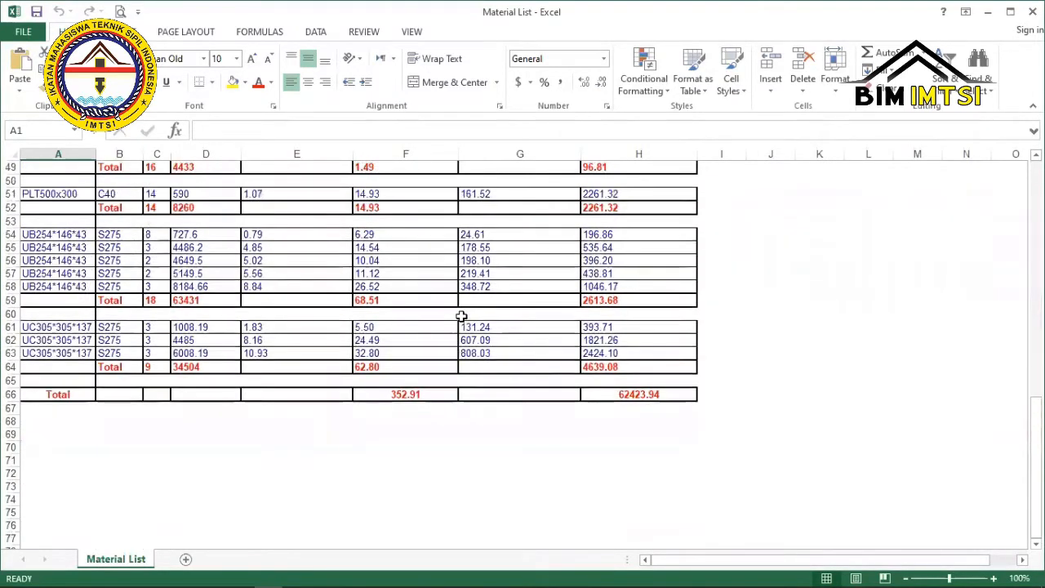
{"action": "scroll", "coordinate": [120, 292], "scroll_direction": "up", "scroll_amount": 1}
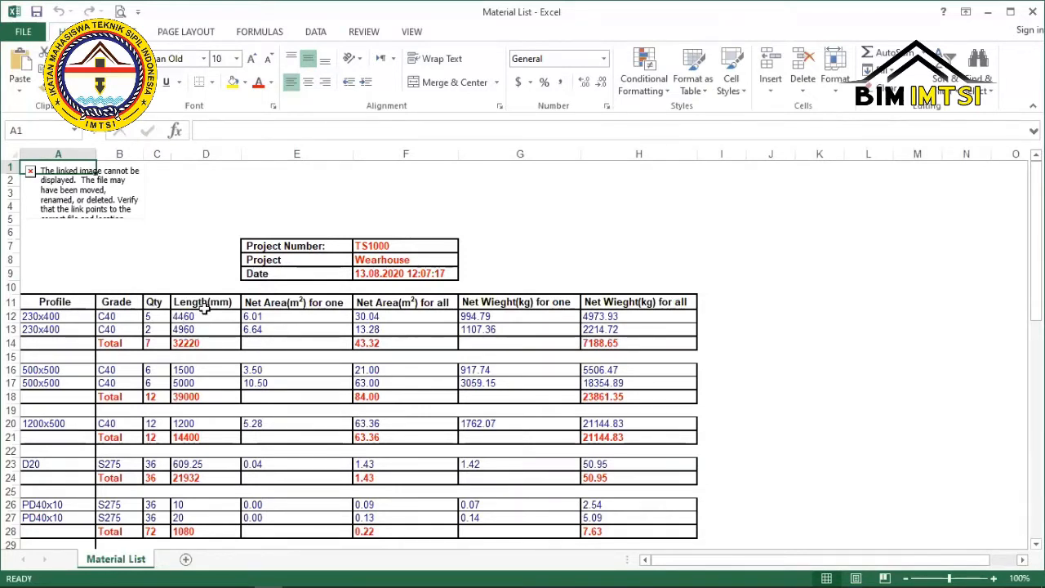
{"action": "scroll", "coordinate": [204, 305], "scroll_direction": "down", "scroll_amount": 1}
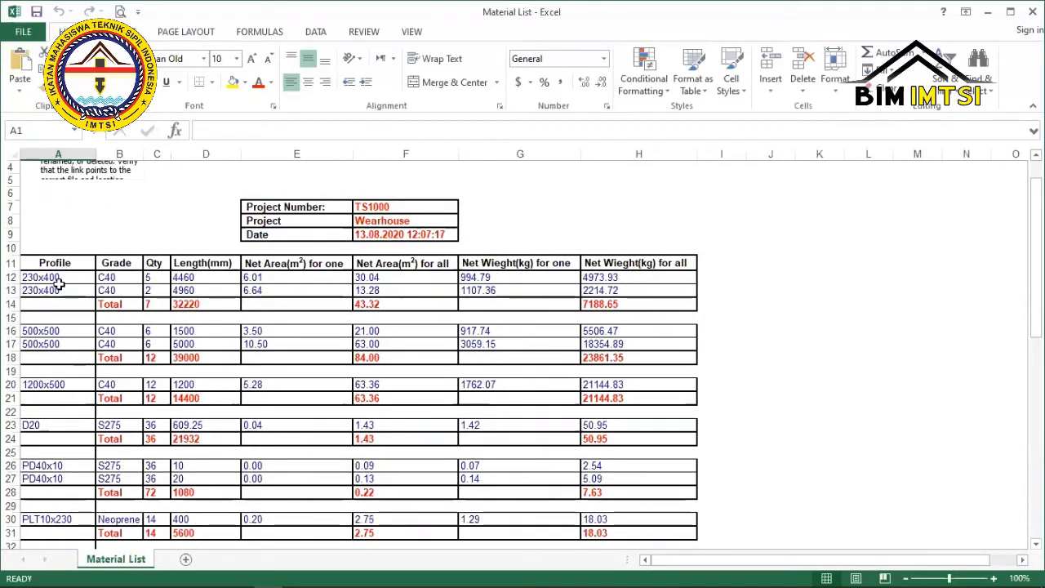
{"action": "scroll", "coordinate": [59, 284], "scroll_direction": "down", "scroll_amount": 4}
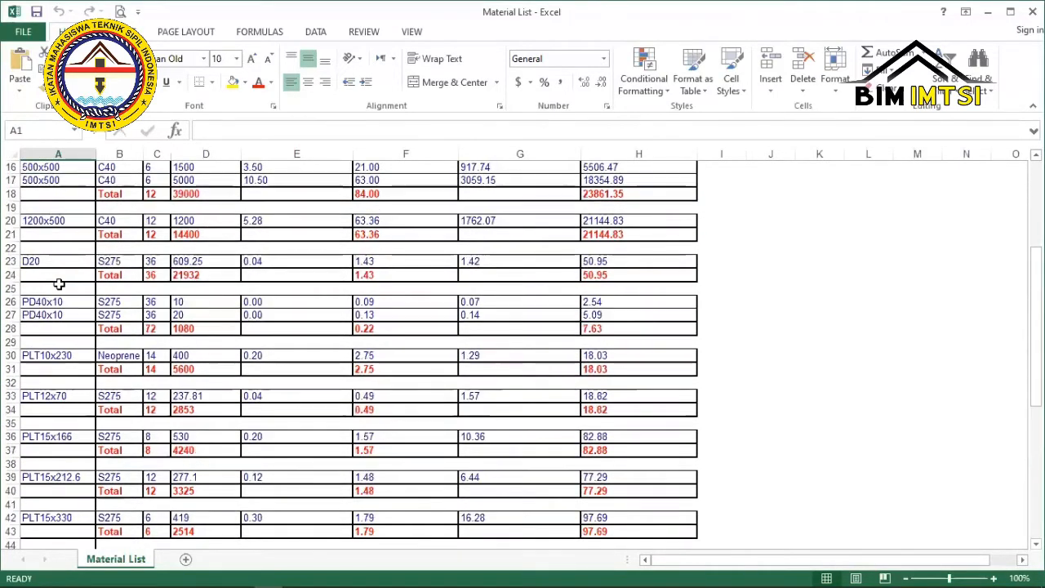
{"action": "scroll", "coordinate": [59, 284], "scroll_direction": "down", "scroll_amount": 10}
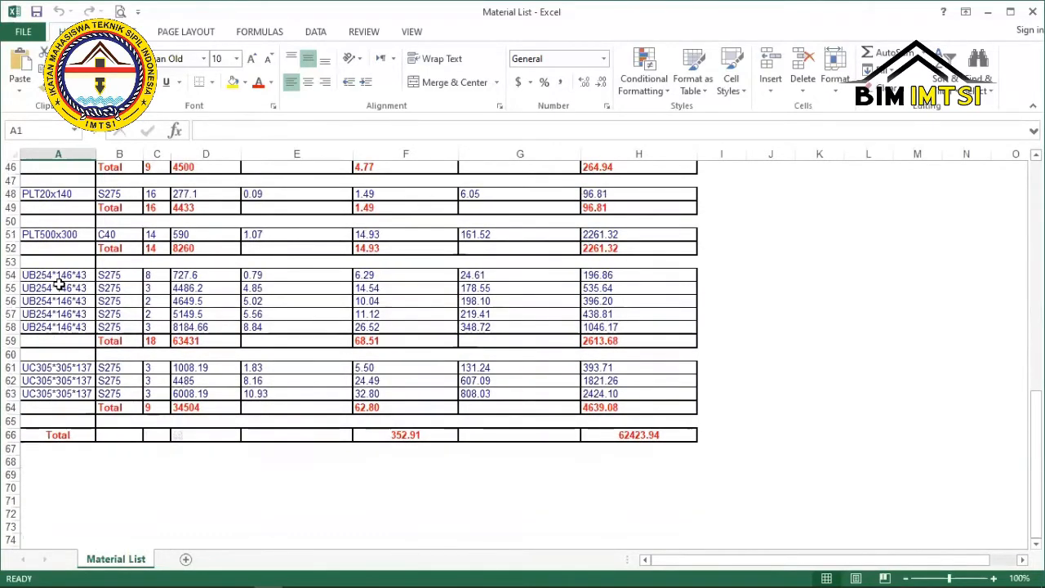
{"action": "scroll", "coordinate": [59, 282], "scroll_direction": "up", "scroll_amount": 15}
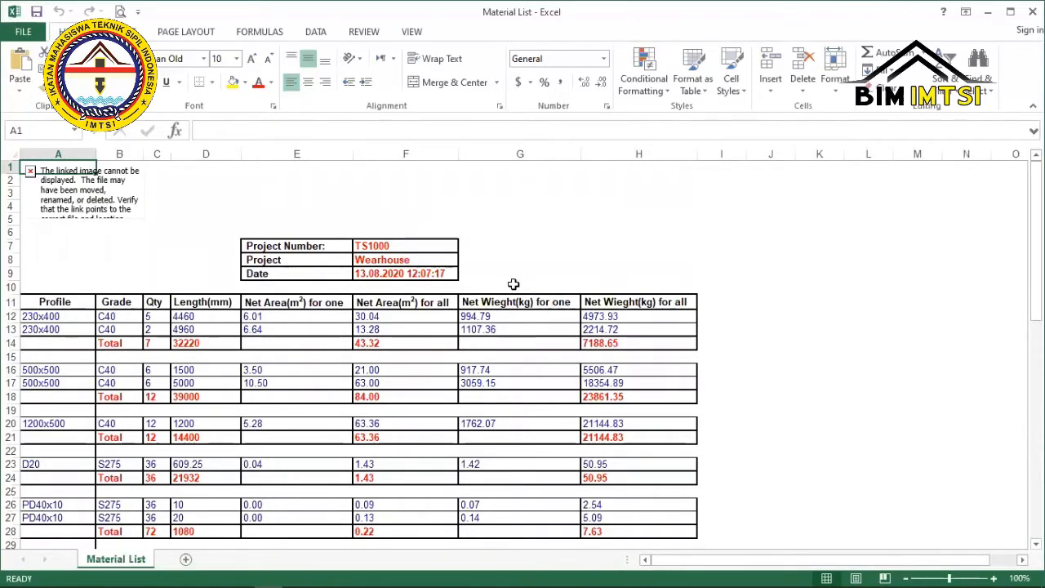
{"action": "scroll", "coordinate": [513, 283], "scroll_direction": "down", "scroll_amount": 6}
Switch back to Tekla Structures and review the other report templates, including the cast unit, part, rebar and weld lists.
{"action": "mouse_move", "coordinate": [183, 577]}
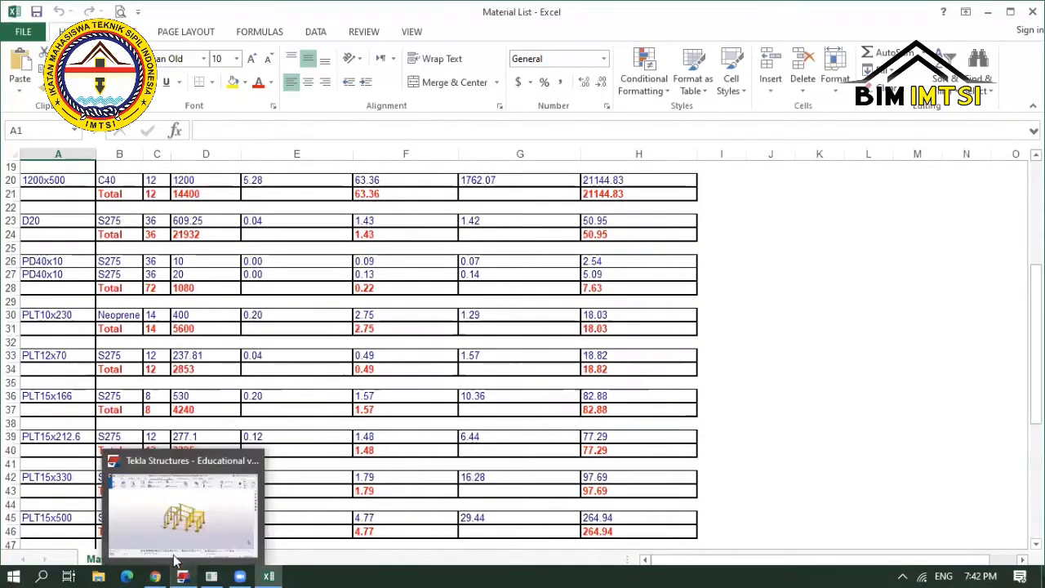
{"action": "left_click", "coordinate": [176, 522]}
{"action": "scroll", "coordinate": [224, 276], "scroll_direction": "up", "scroll_amount": 1}
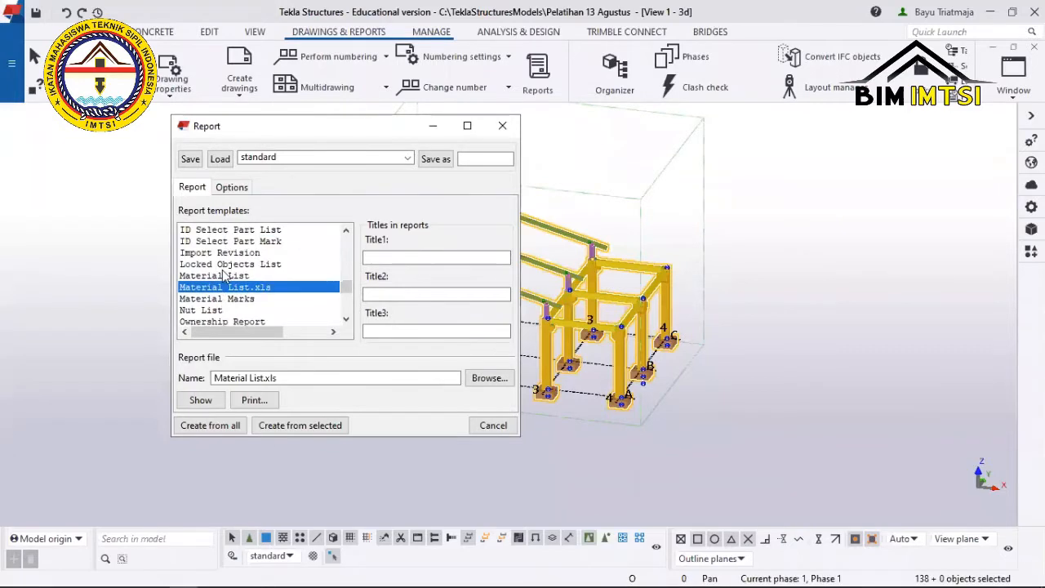
{"action": "scroll", "coordinate": [224, 276], "scroll_direction": "up", "scroll_amount": 5}
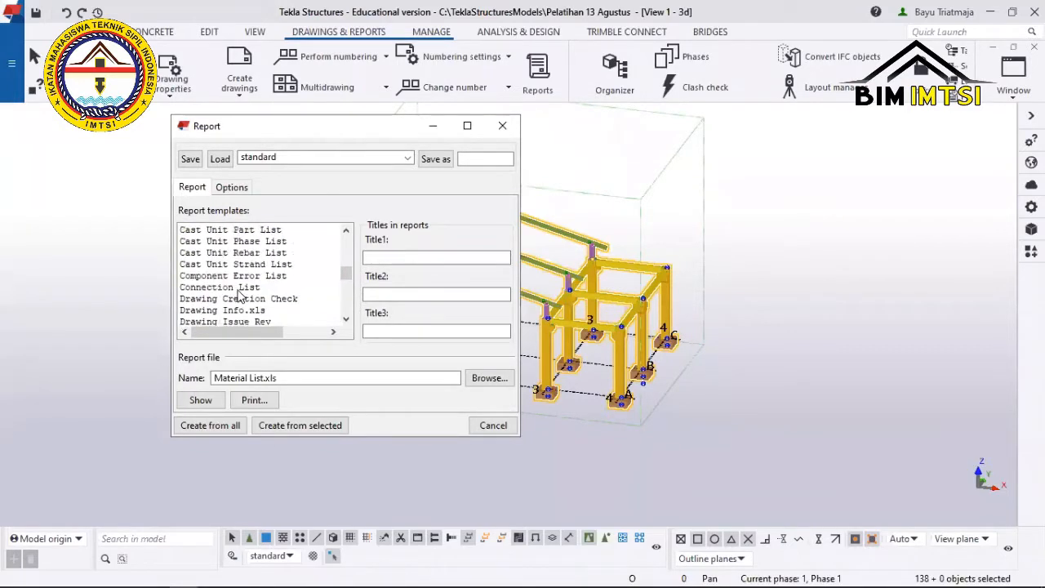
{"action": "scroll", "coordinate": [240, 296], "scroll_direction": "up", "scroll_amount": 1}
{"action": "scroll", "coordinate": [237, 298], "scroll_direction": "down", "scroll_amount": 1}
{"action": "scroll", "coordinate": [262, 279], "scroll_direction": "up", "scroll_amount": 2}
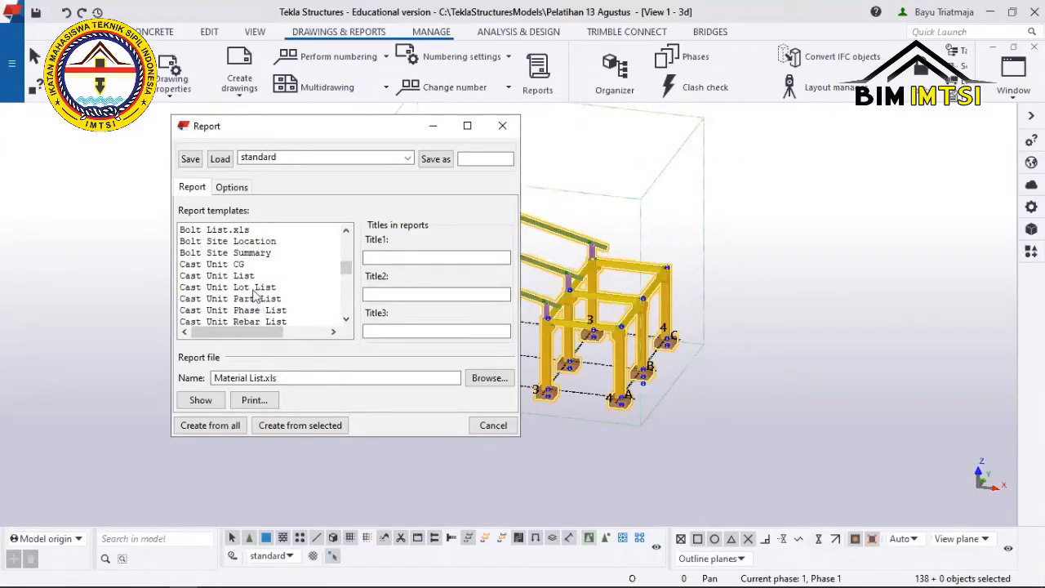
{"action": "scroll", "coordinate": [236, 270], "scroll_direction": "down", "scroll_amount": 2}
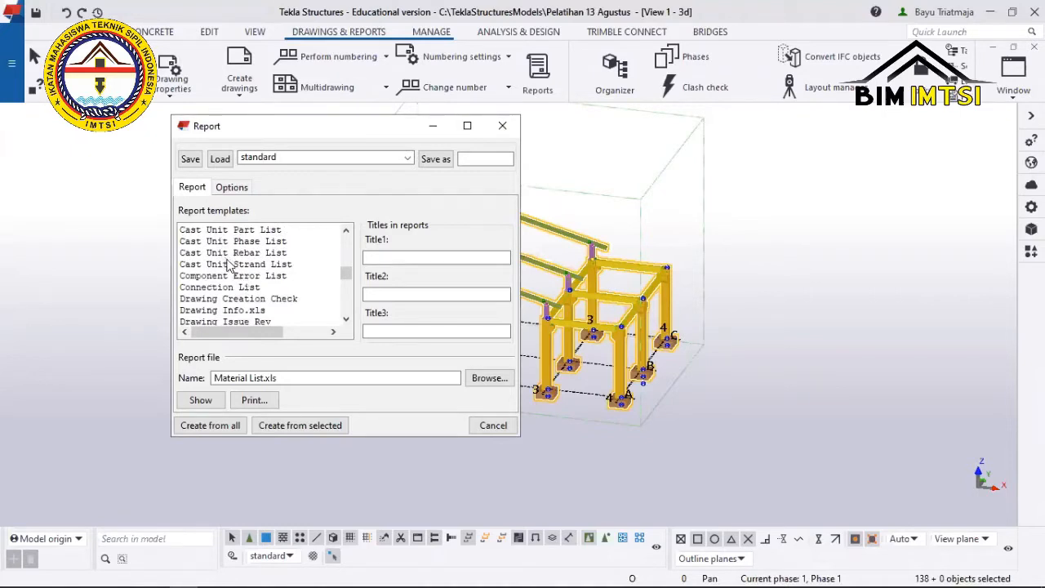
{"action": "scroll", "coordinate": [232, 268], "scroll_direction": "down", "scroll_amount": 3}
{"action": "scroll", "coordinate": [231, 266], "scroll_direction": "down", "scroll_amount": 3}
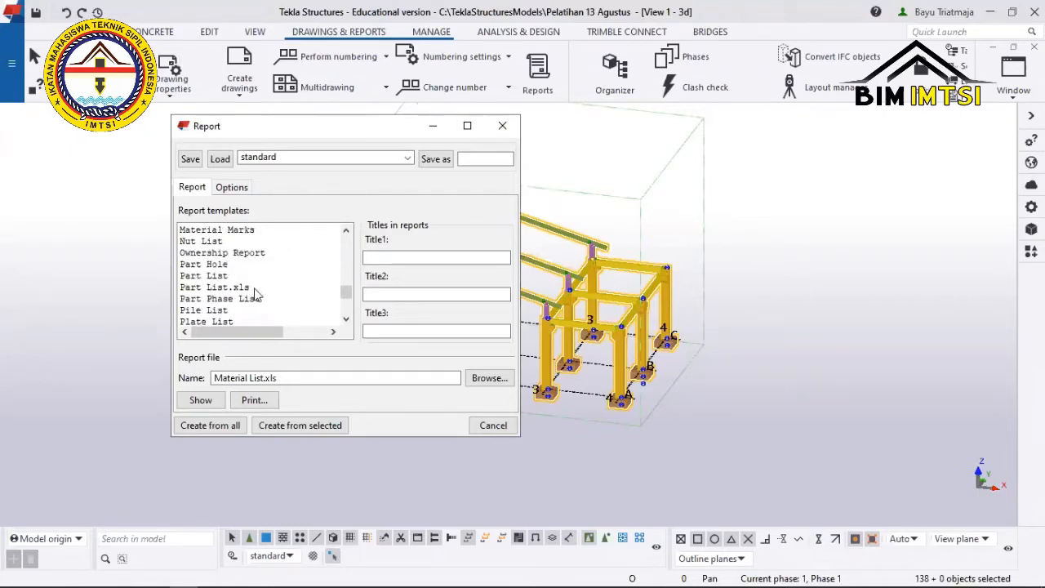
{"action": "scroll", "coordinate": [256, 296], "scroll_direction": "down", "scroll_amount": 1}
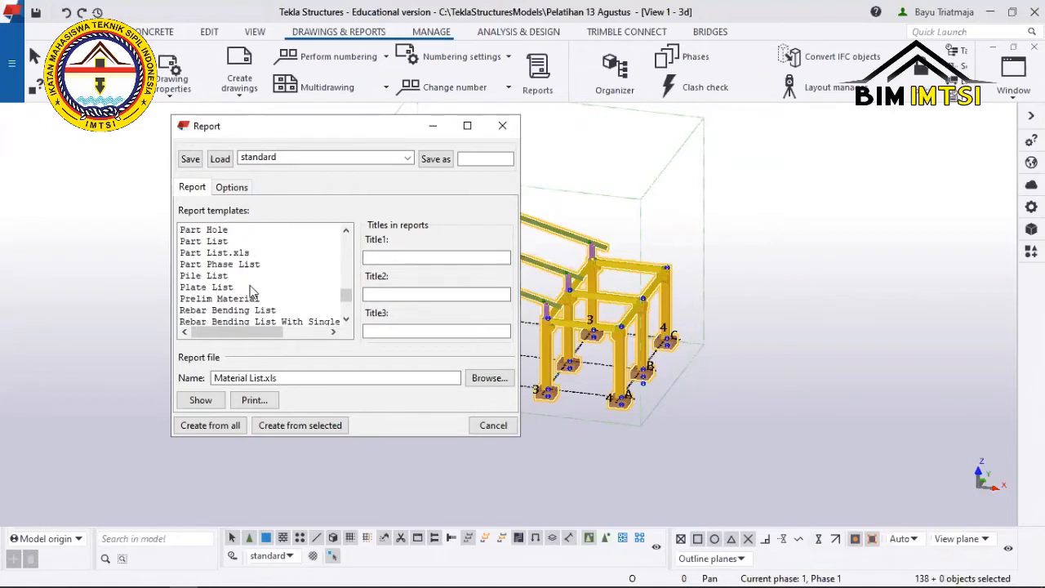
{"action": "scroll", "coordinate": [249, 317], "scroll_direction": "down", "scroll_amount": 1}
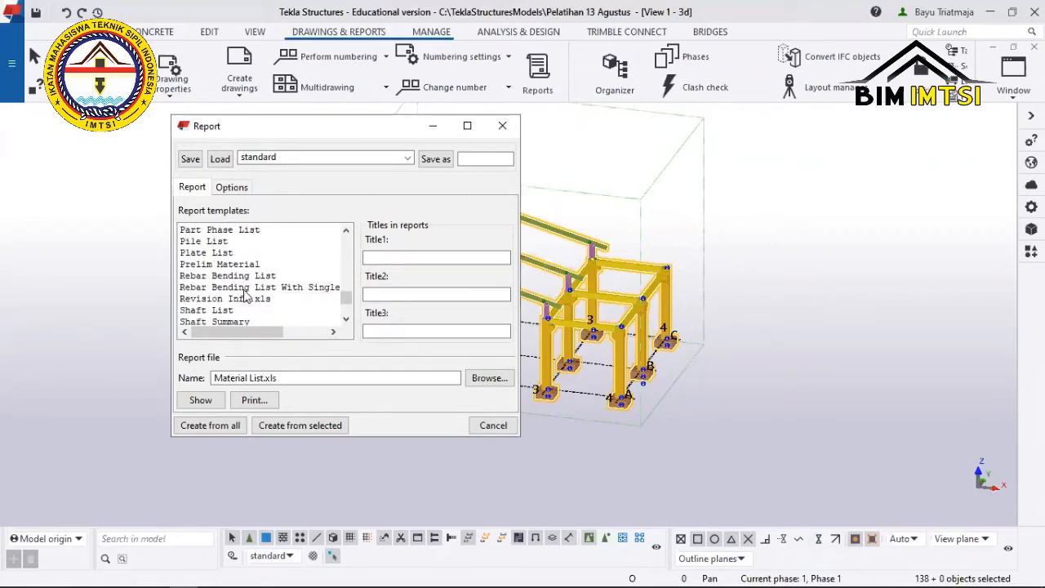
{"action": "scroll", "coordinate": [250, 287], "scroll_direction": "down", "scroll_amount": 10}
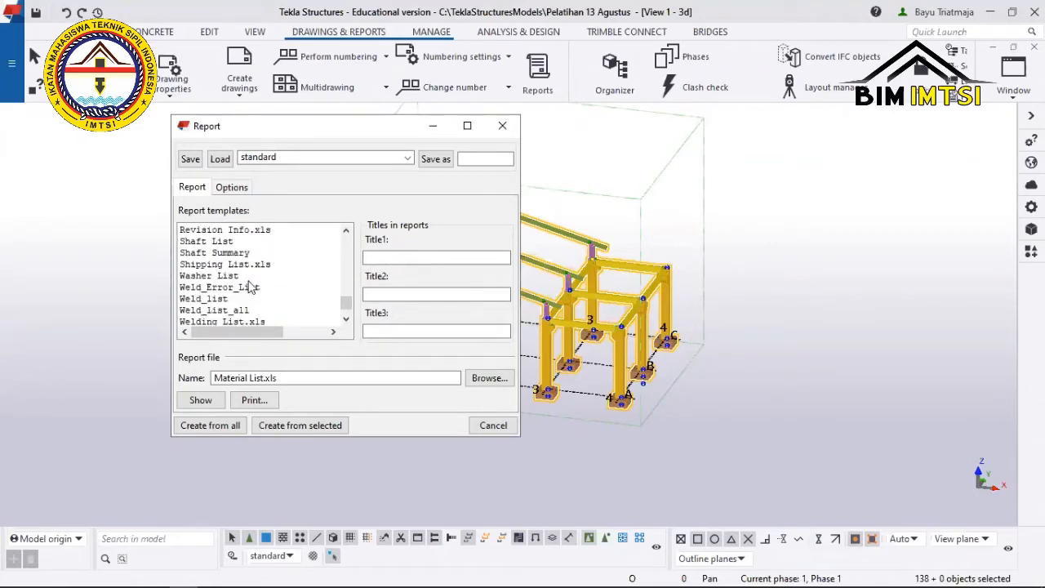
{"action": "scroll", "coordinate": [250, 287], "scroll_direction": "up", "scroll_amount": 10}
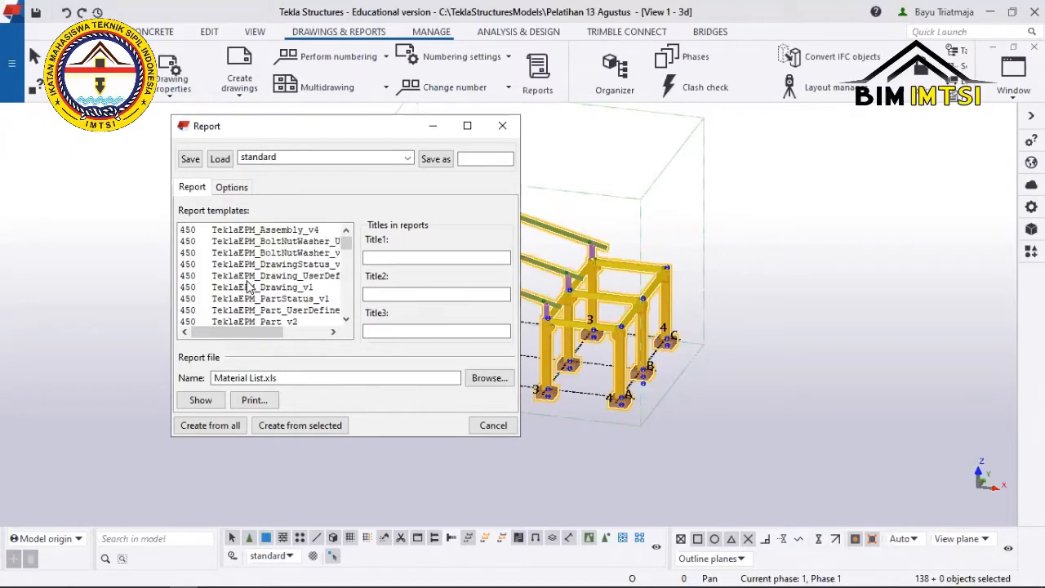
Choose the Cast Unit List report template and change the report file name to Cast Unit List.xsl.
{"action": "scroll", "coordinate": [250, 287], "scroll_direction": "down", "scroll_amount": 3}
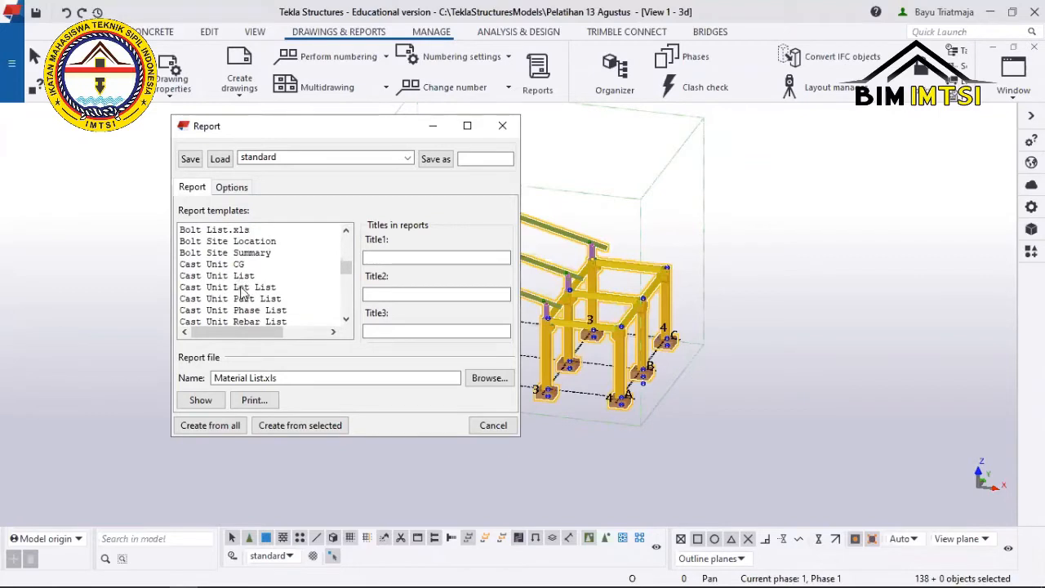
{"action": "left_click", "coordinate": [237, 276]}
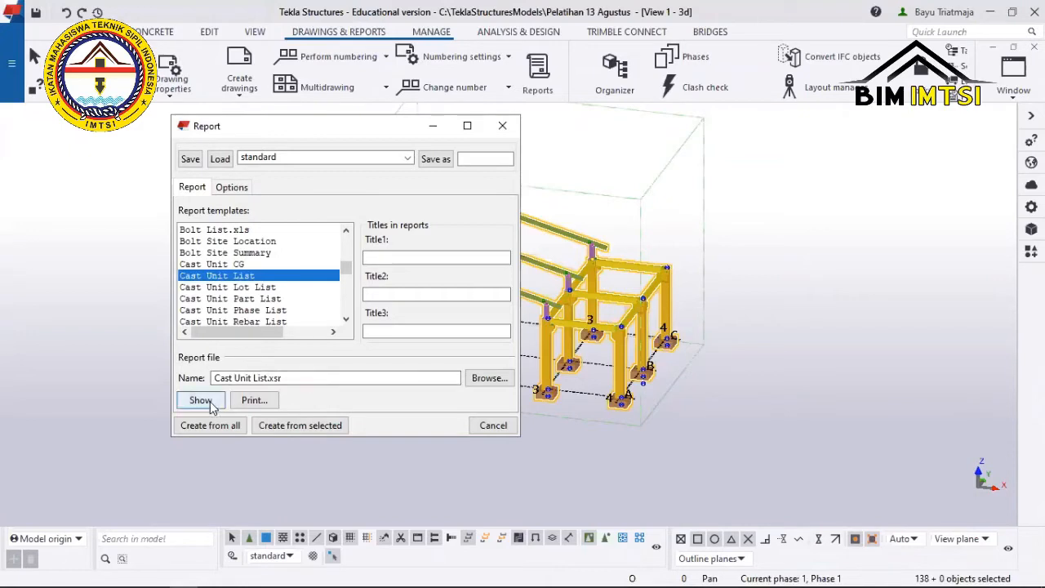
{"action": "left_click", "coordinate": [306, 377]}
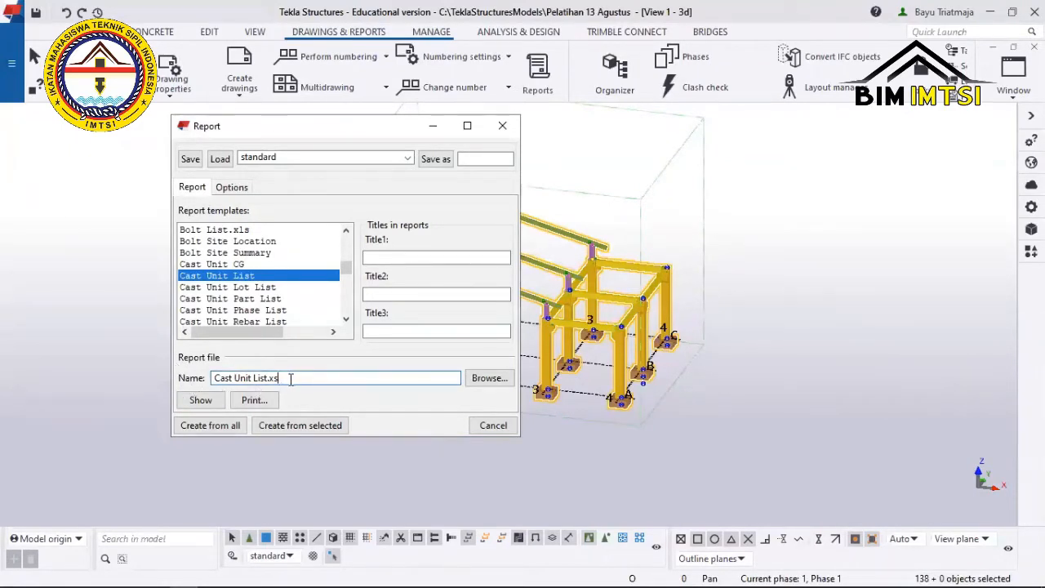
{"action": "type", "text": "l"}
Create the cast unit report from all model objects and view it full screen in Notepad.
{"action": "left_click", "coordinate": [202, 401]}
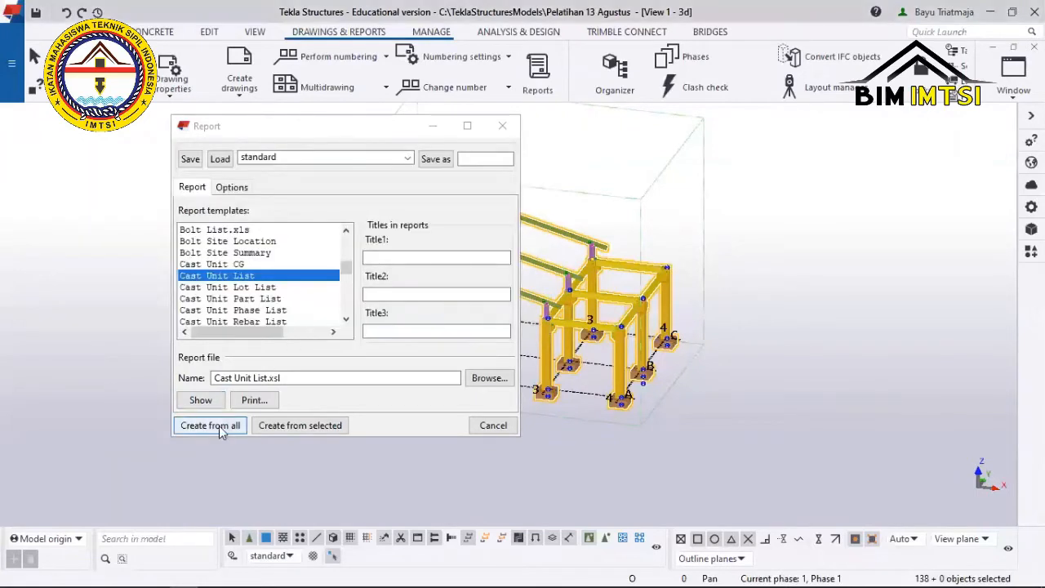
{"action": "left_click", "coordinate": [219, 427]}
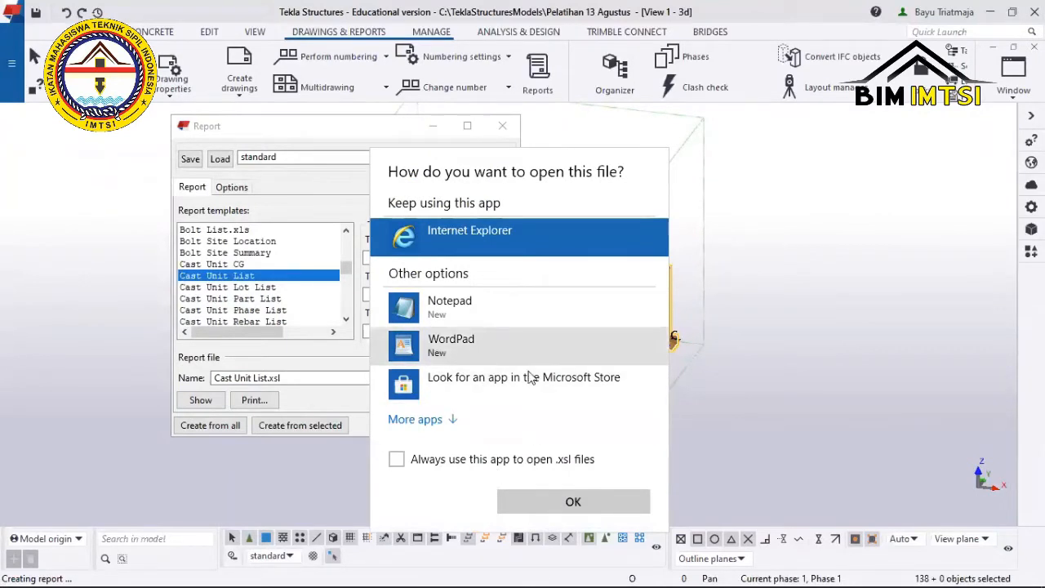
{"action": "left_click", "coordinate": [500, 309]}
{"action": "left_click", "coordinate": [574, 501]}
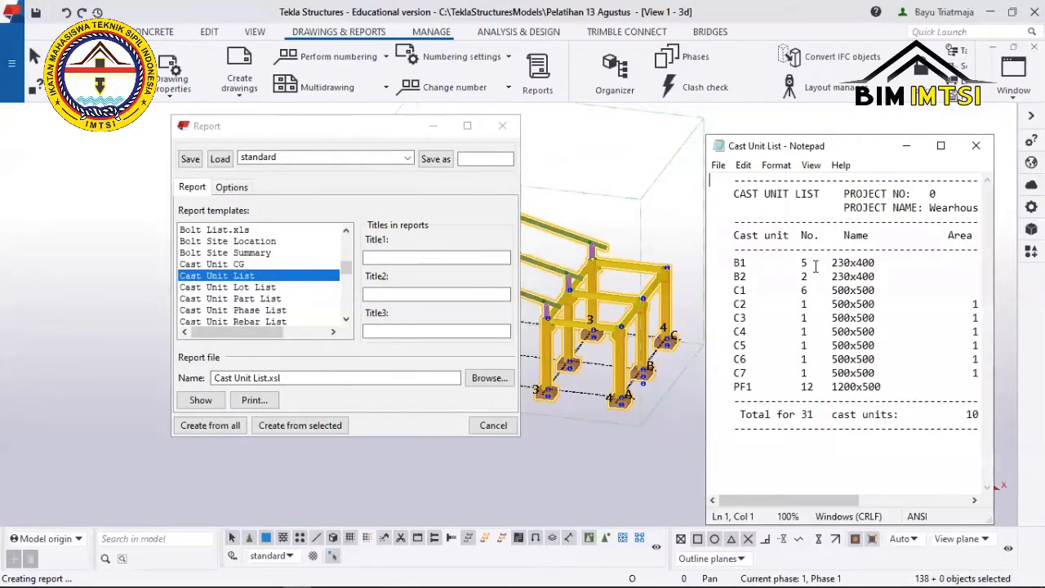
{"action": "left_click", "coordinate": [941, 145]}
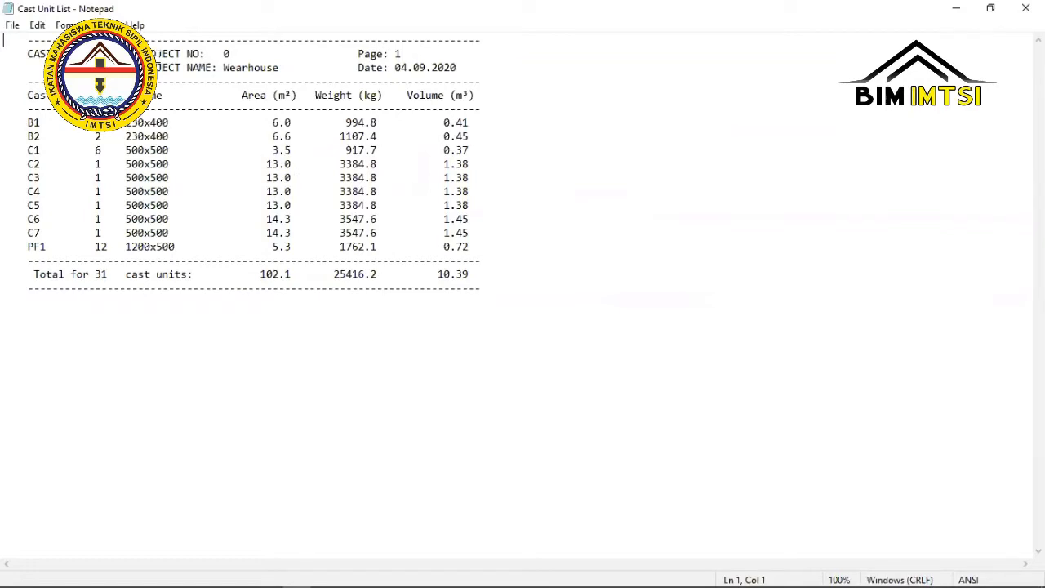
{"action": "left_click", "coordinate": [684, 259]}
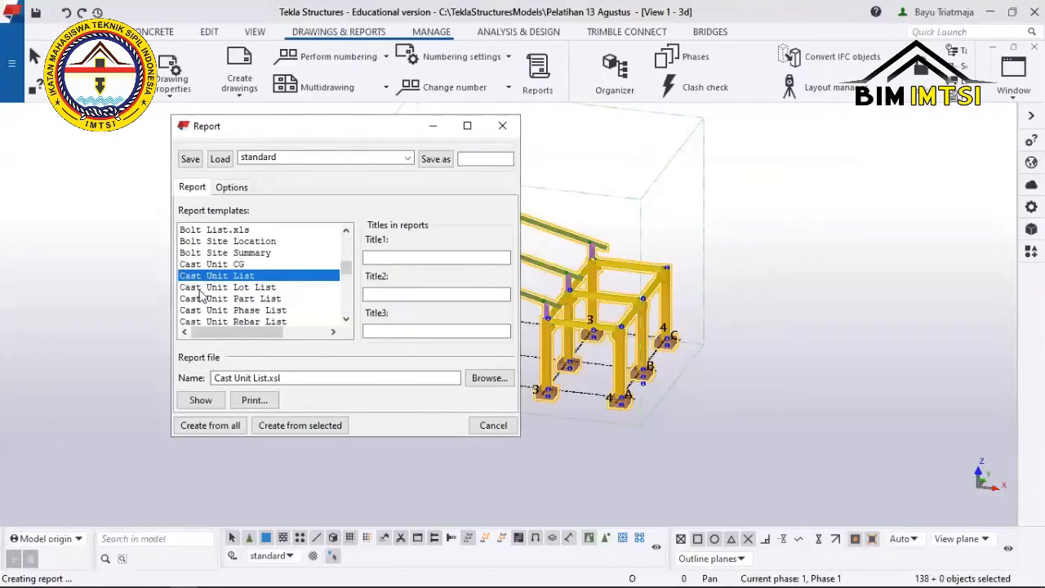
Look through the report templates, checking the Assembly List, Cast Unit CG and Cast Unit List entries.
{"action": "scroll", "coordinate": [234, 278], "scroll_direction": "down", "scroll_amount": 2}
{"action": "scroll", "coordinate": [234, 279], "scroll_direction": "down", "scroll_amount": 5}
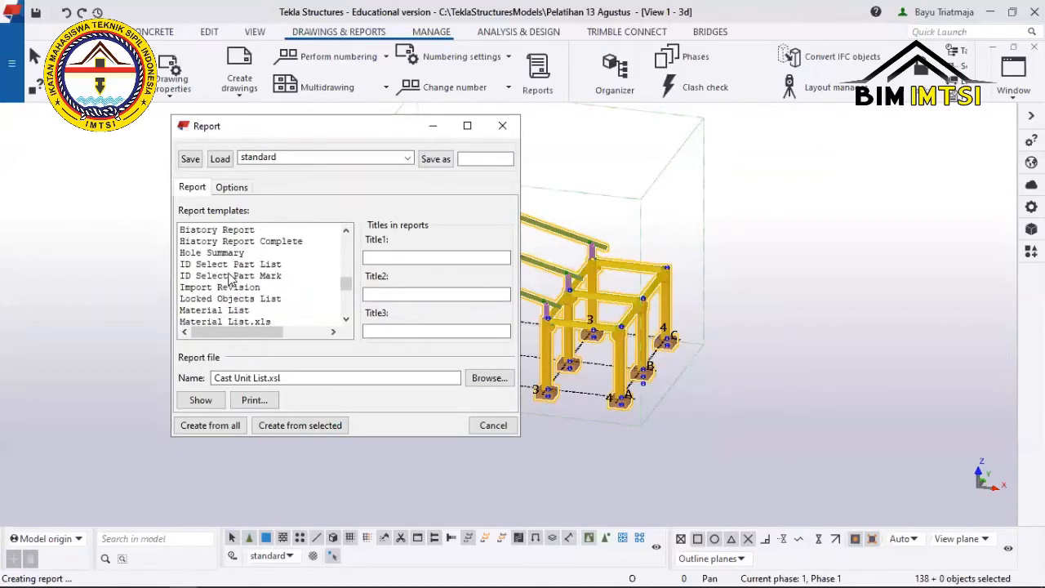
{"action": "scroll", "coordinate": [235, 269], "scroll_direction": "up", "scroll_amount": 3}
{"action": "scroll", "coordinate": [234, 270], "scroll_direction": "up", "scroll_amount": 10}
{"action": "scroll", "coordinate": [233, 272], "scroll_direction": "down", "scroll_amount": 2}
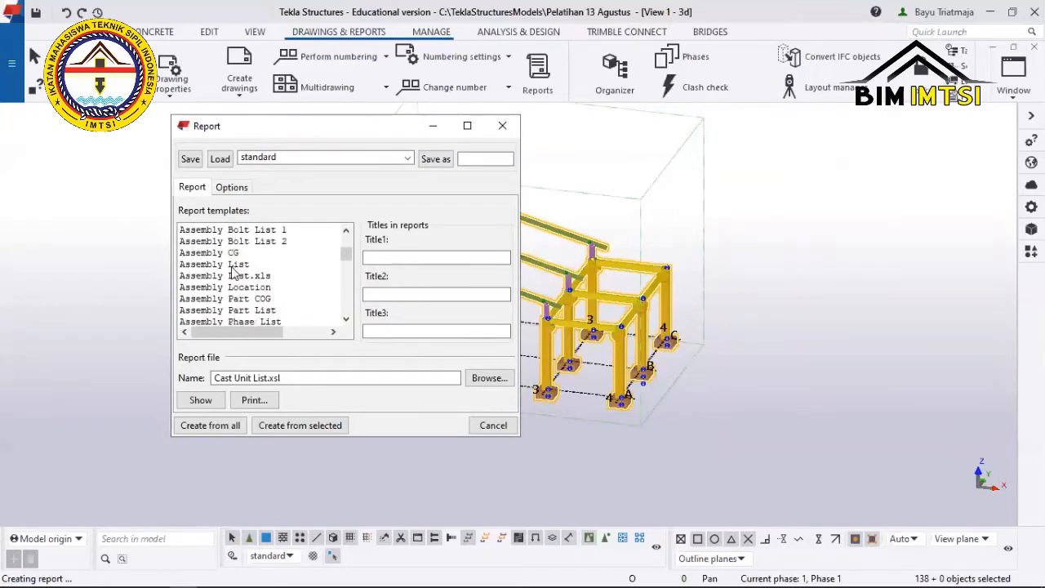
{"action": "left_click", "coordinate": [218, 266]}
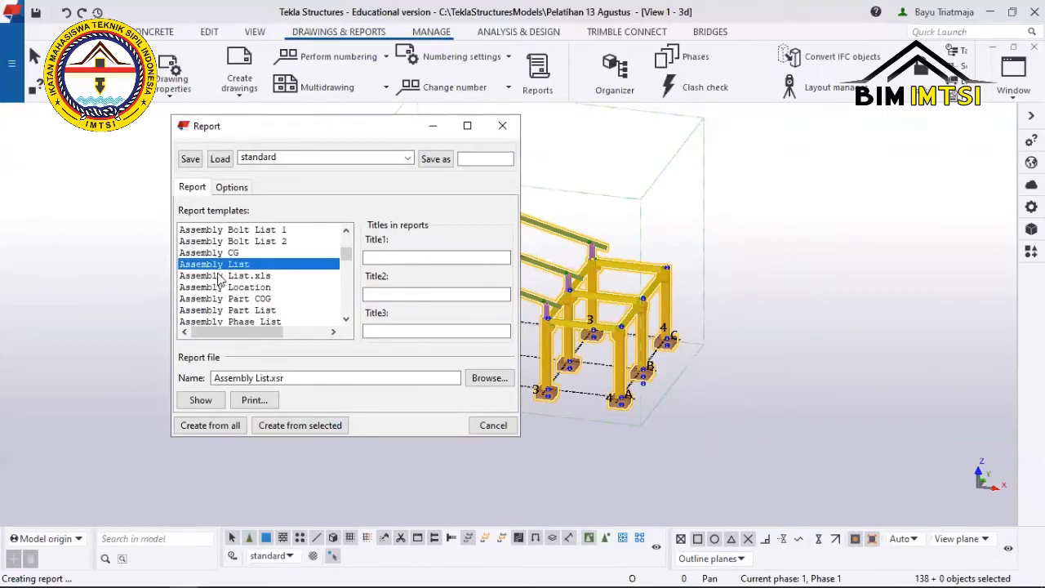
{"action": "scroll", "coordinate": [208, 283], "scroll_direction": "down", "scroll_amount": 4}
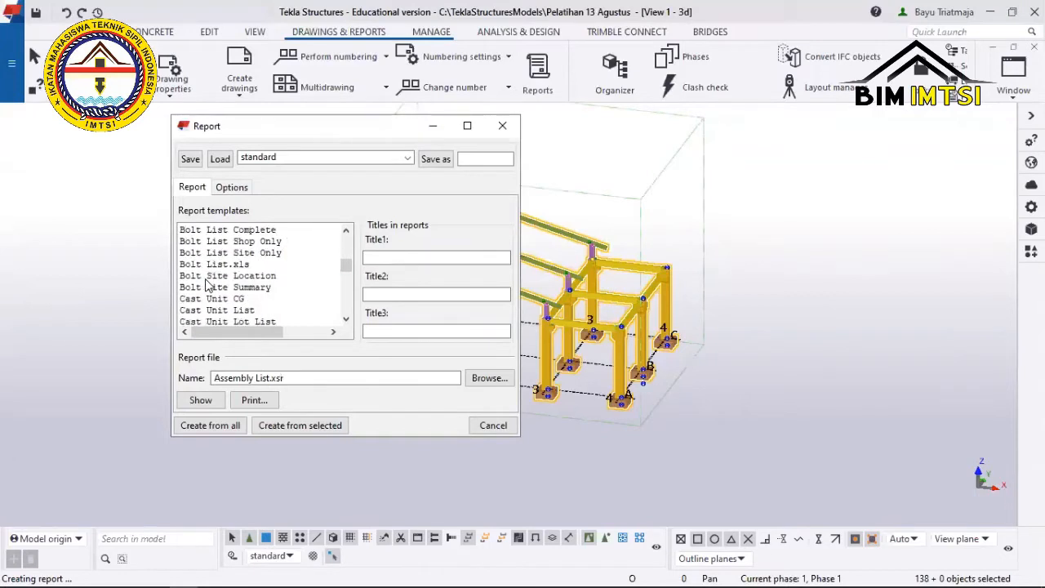
{"action": "left_click", "coordinate": [201, 299]}
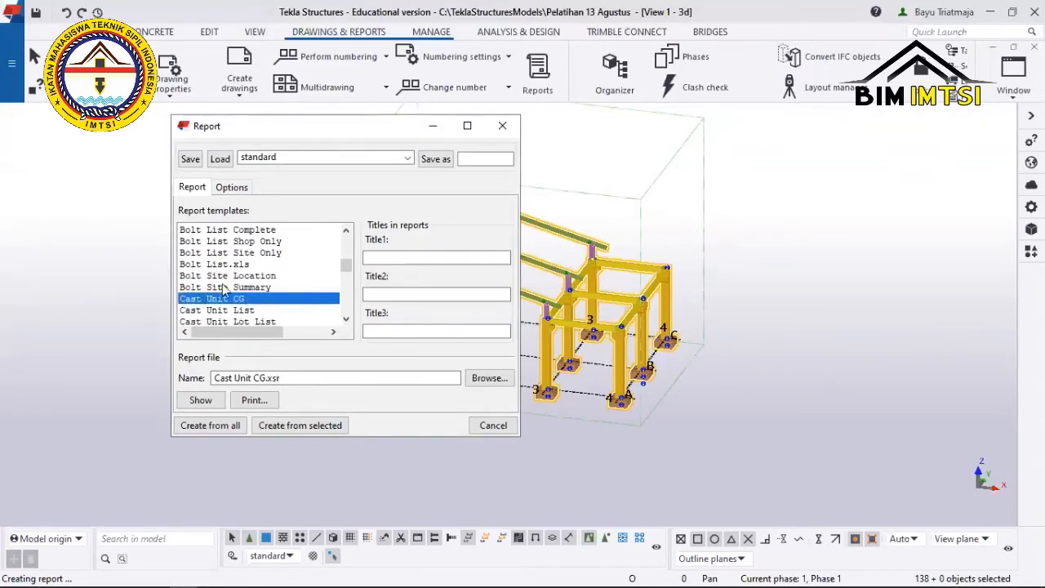
{"action": "scroll", "coordinate": [231, 285], "scroll_direction": "down", "scroll_amount": 1}
{"action": "left_click", "coordinate": [231, 278]}
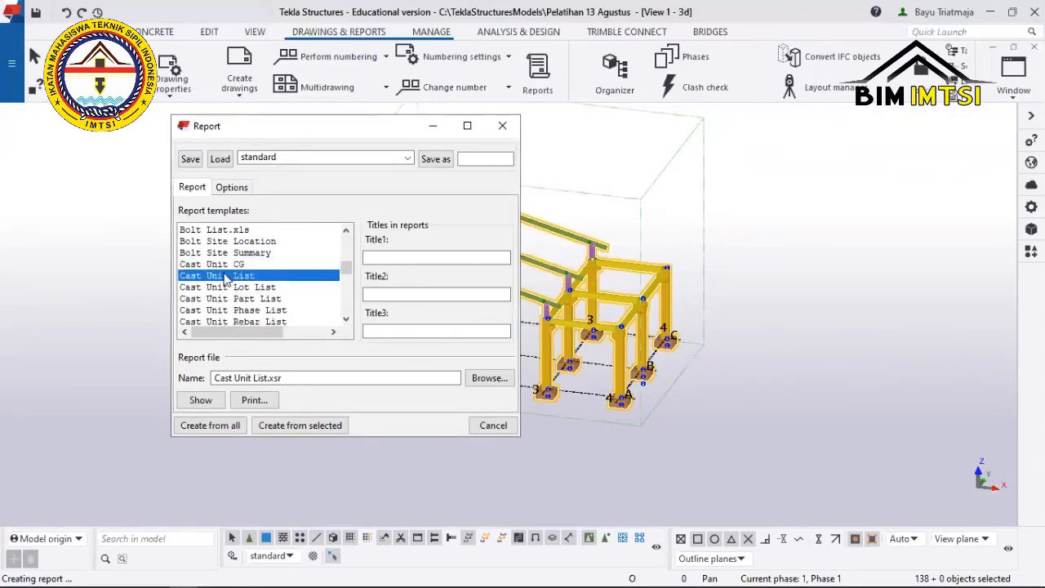
{"action": "scroll", "coordinate": [603, 360], "scroll_direction": "up", "scroll_amount": 3}
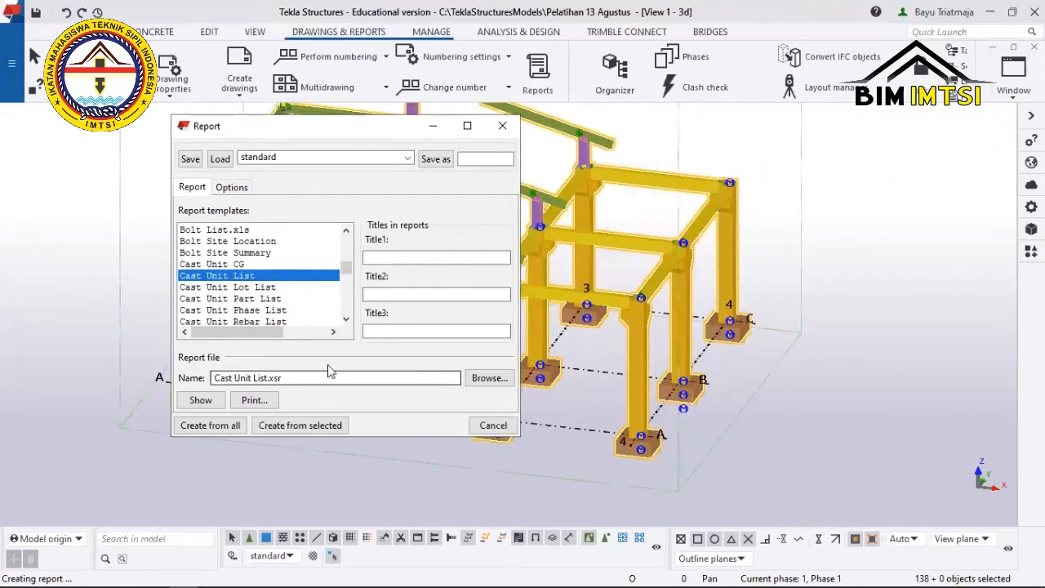
Create the Rebar Bending List report from all model objects and enlarge it to full screen.
{"action": "scroll", "coordinate": [256, 287], "scroll_direction": "down", "scroll_amount": 8}
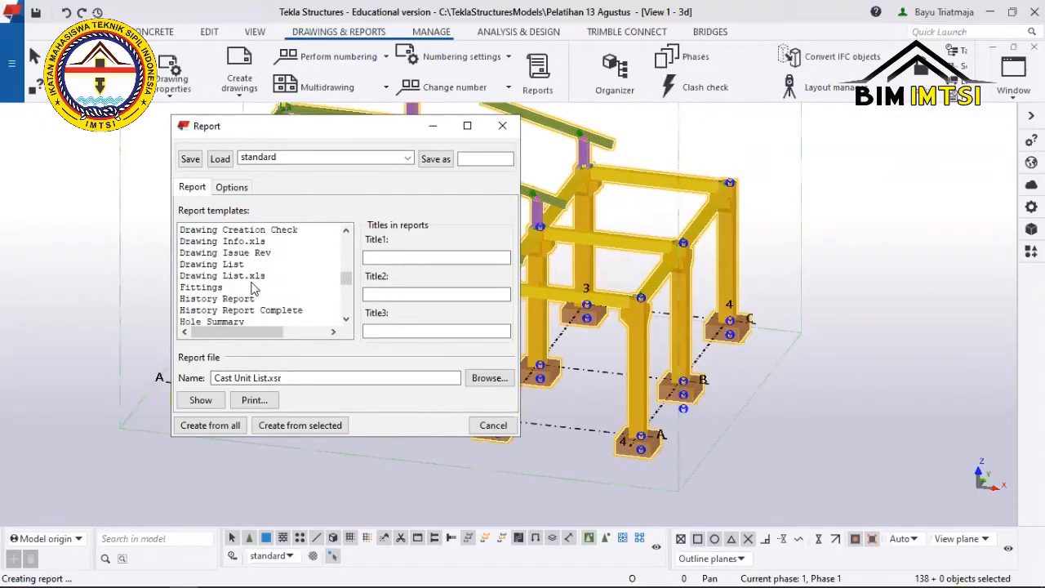
{"action": "scroll", "coordinate": [253, 288], "scroll_direction": "down", "scroll_amount": 10}
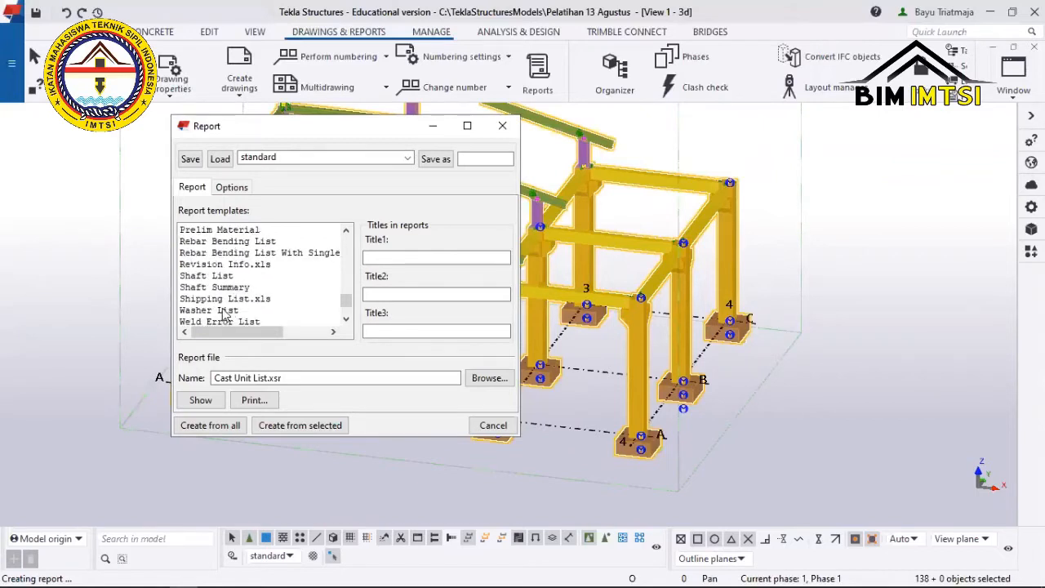
{"action": "left_click", "coordinate": [245, 242]}
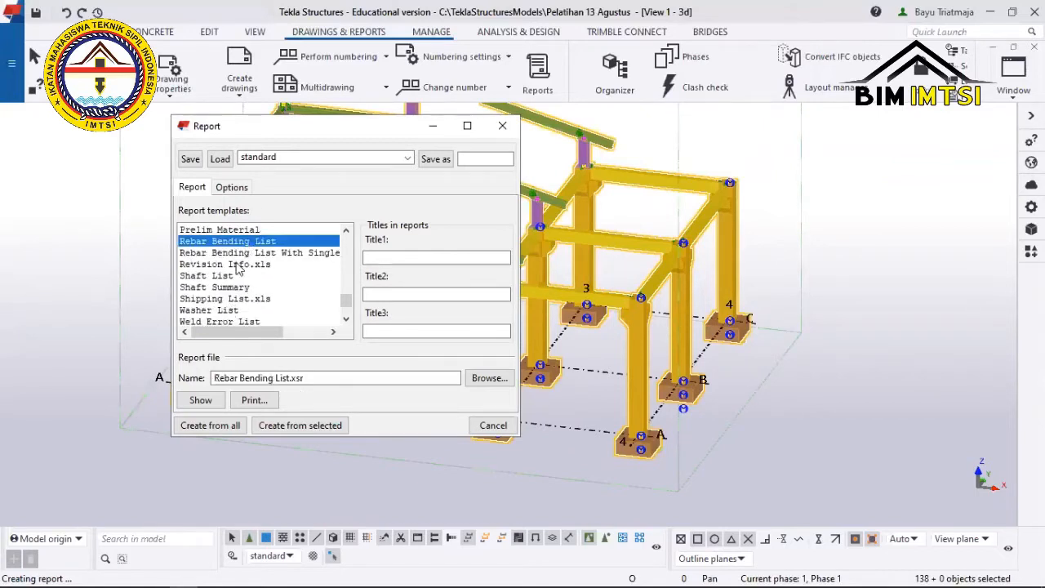
{"action": "left_click", "coordinate": [206, 424]}
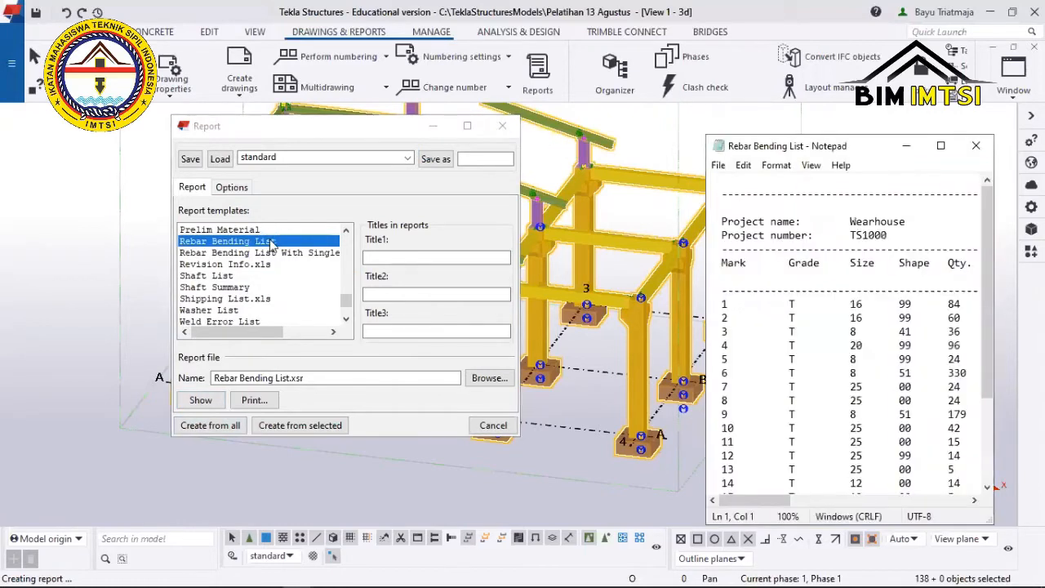
{"action": "left_click", "coordinate": [941, 146]}
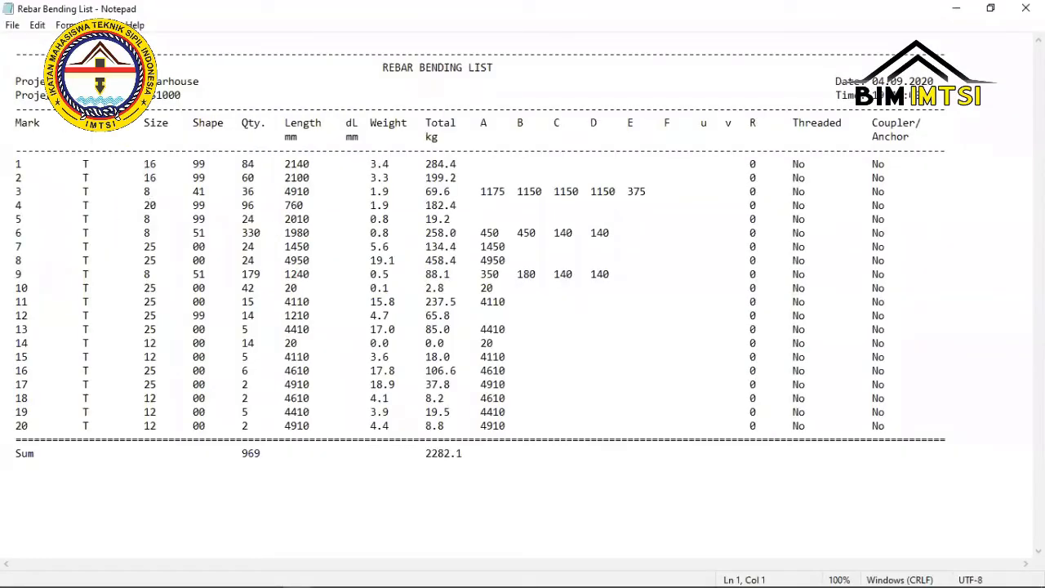
Examine the grades, sizes, quantities, lengths, weights and bending dimensions in the rebar bending list, and close the report.
{"action": "left_click", "coordinate": [634, 275]}
{"action": "left_click_drag", "start_coordinate": [88, 204], "coordinate": [105, 425], "text": "shift"}
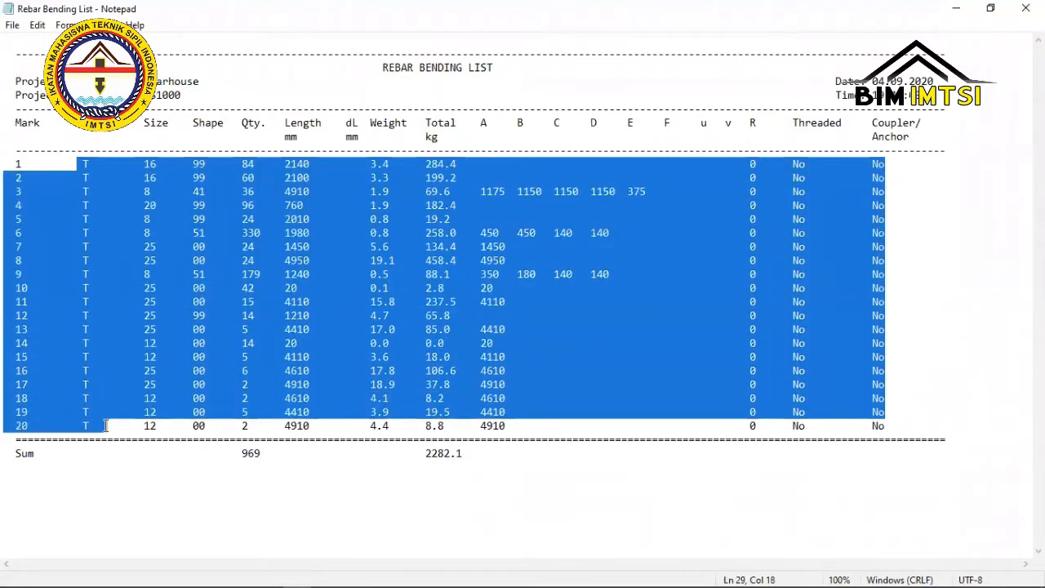
{"action": "left_click", "coordinate": [105, 425]}
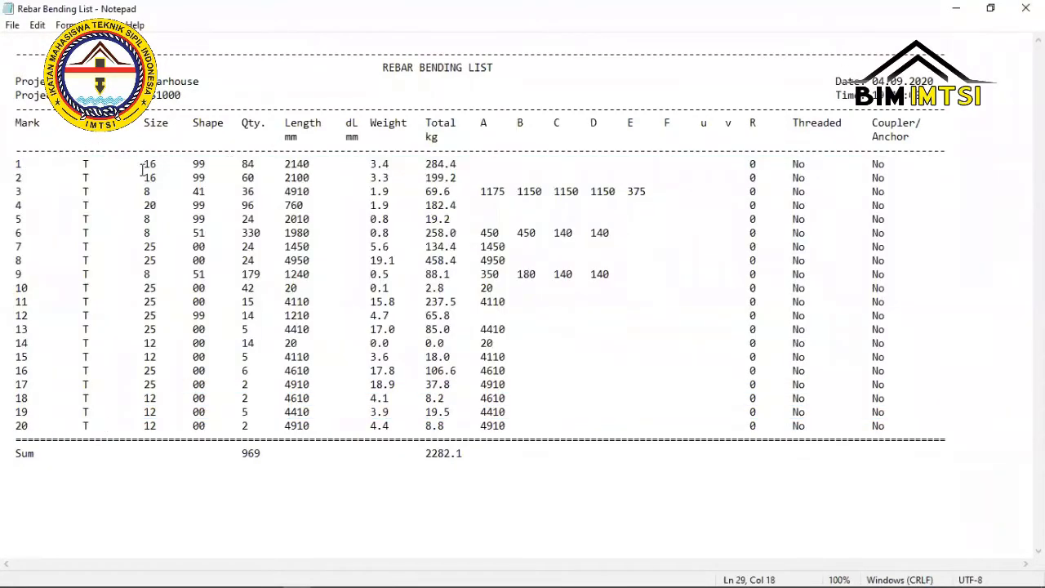
{"action": "left_click_drag", "start_coordinate": [143, 167], "coordinate": [175, 411]}
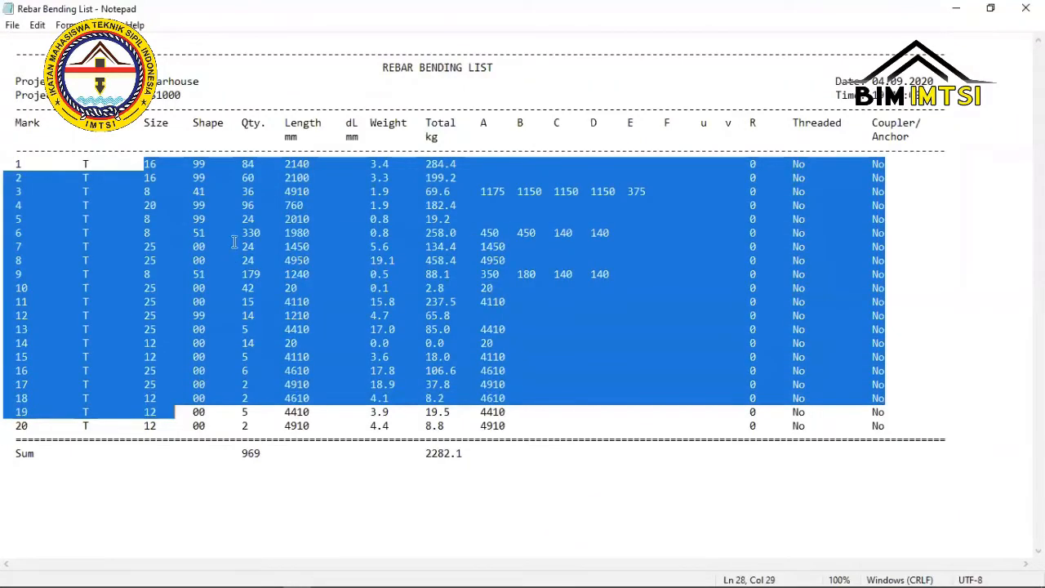
{"action": "left_click", "coordinate": [256, 191]}
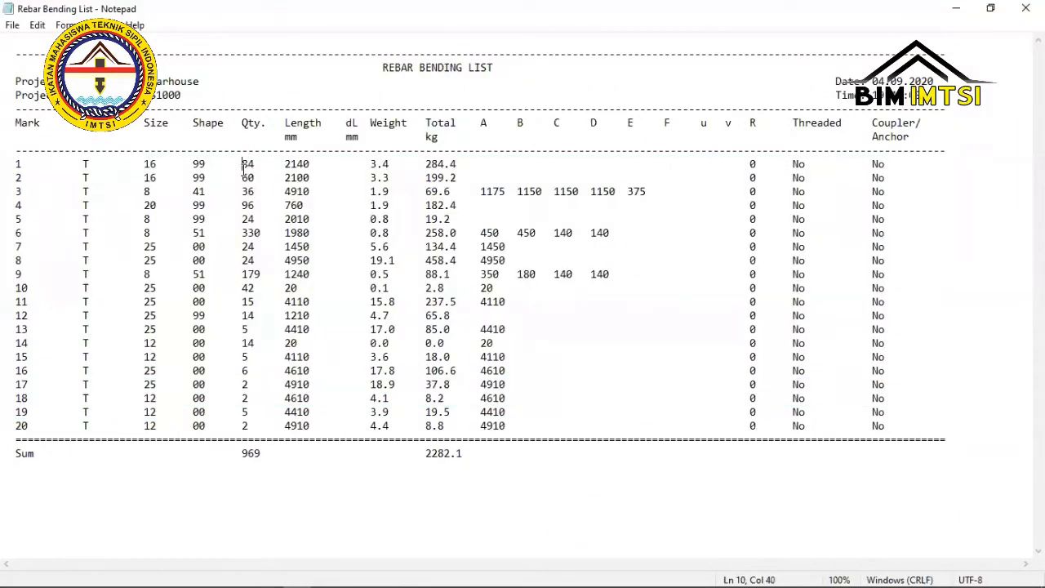
{"action": "double_click", "coordinate": [247, 164]}
{"action": "double_click", "coordinate": [247, 177]}
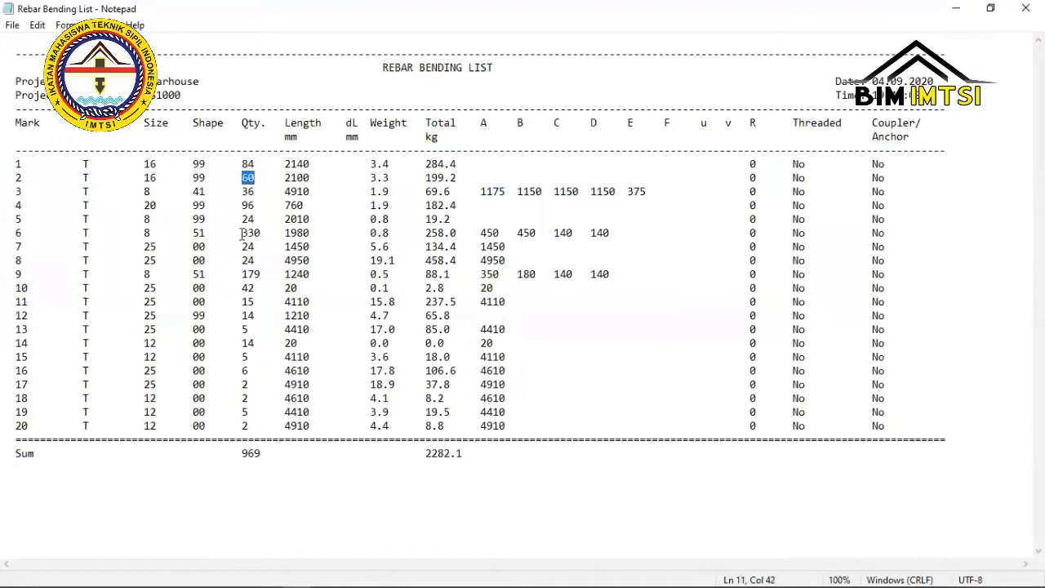
{"action": "left_click", "coordinate": [327, 162]}
{"action": "left_click", "coordinate": [329, 342]}
{"action": "left_click", "coordinate": [330, 399]}
{"action": "left_click", "coordinate": [482, 371]}
{"action": "left_click", "coordinate": [609, 359]}
{"action": "left_click_drag", "start_coordinate": [665, 210], "coordinate": [670, 207]}
{"action": "left_click", "coordinate": [860, 258]}
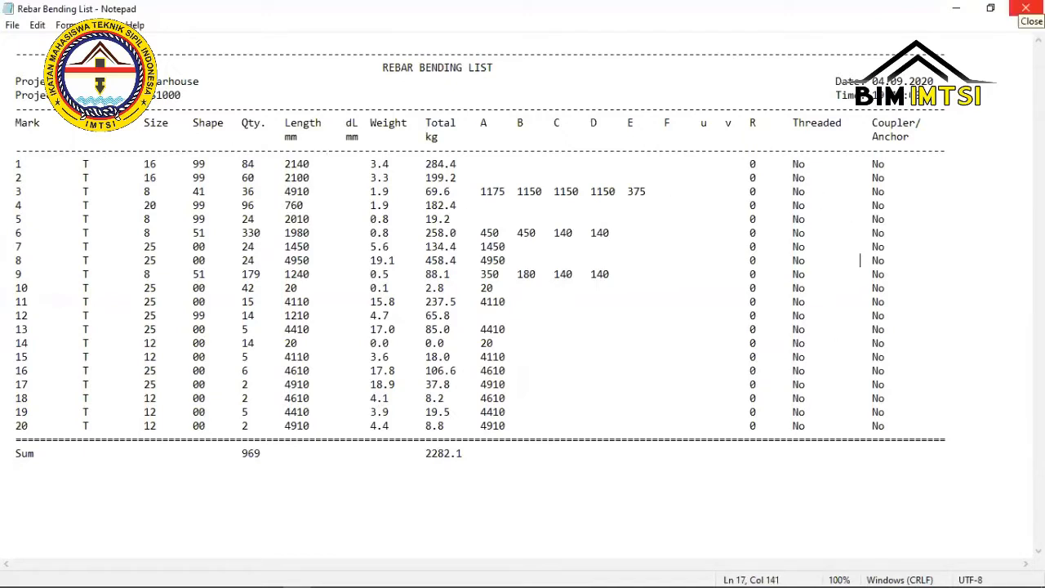
{"action": "left_click", "coordinate": [1026, 9]}
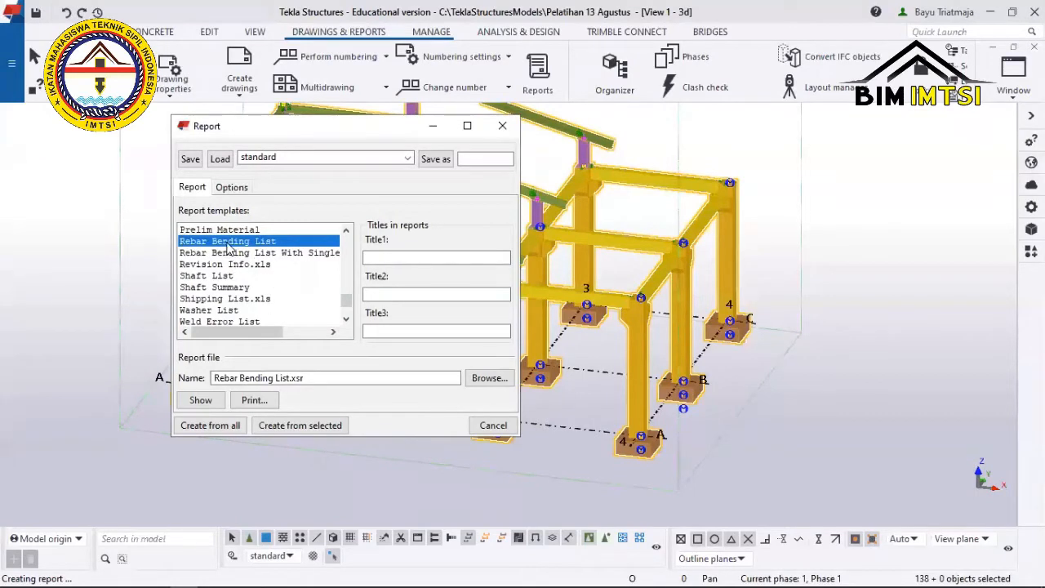
Skim the remaining report templates, close the Report dialog and deselect the model objects.
{"action": "scroll", "coordinate": [231, 247], "scroll_direction": "up", "scroll_amount": 1}
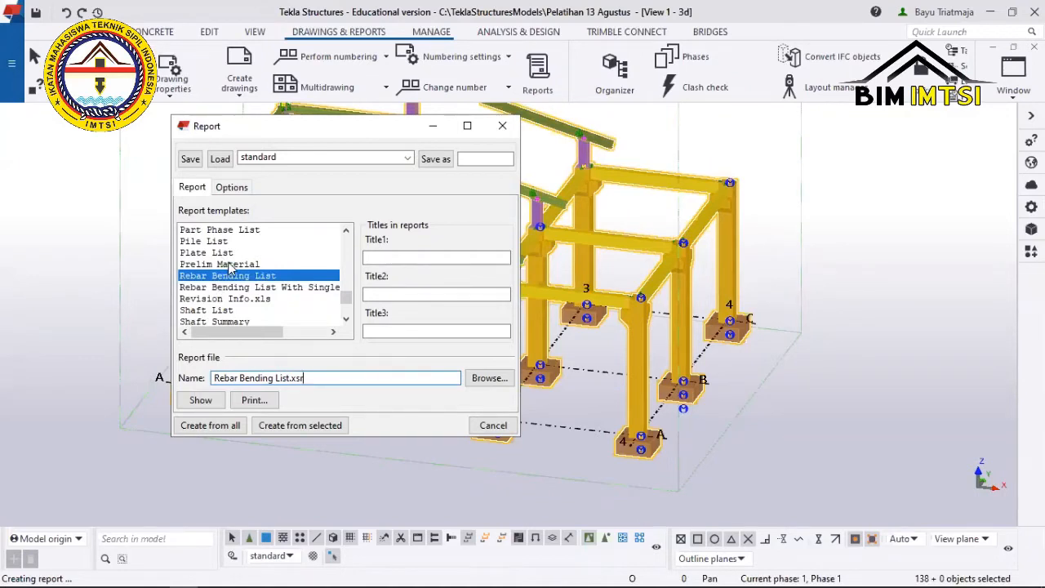
{"action": "scroll", "coordinate": [231, 269], "scroll_direction": "up", "scroll_amount": 15}
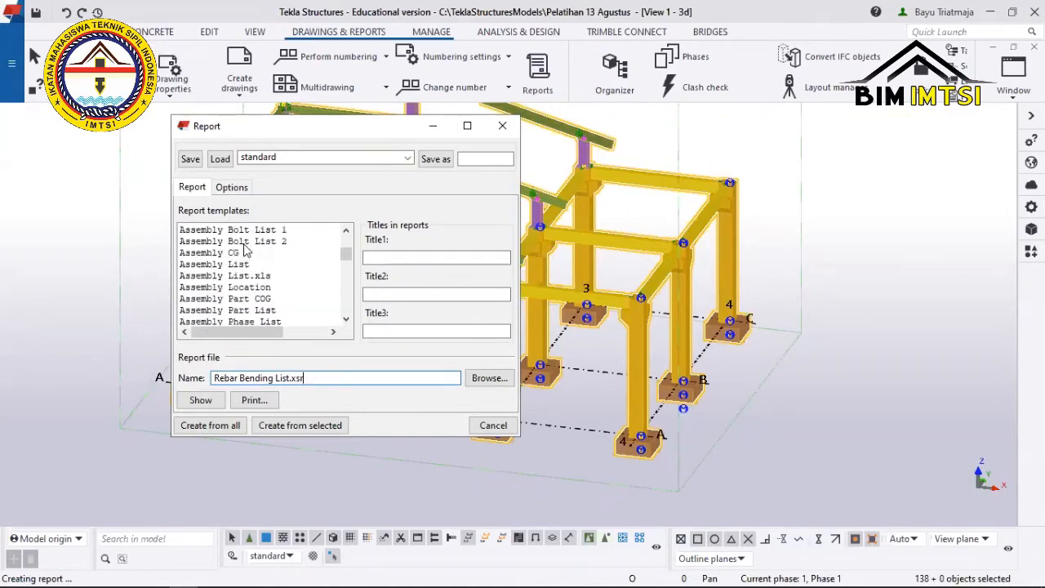
{"action": "scroll", "coordinate": [258, 245], "scroll_direction": "down", "scroll_amount": 20}
{"action": "left_click", "coordinate": [507, 125]}
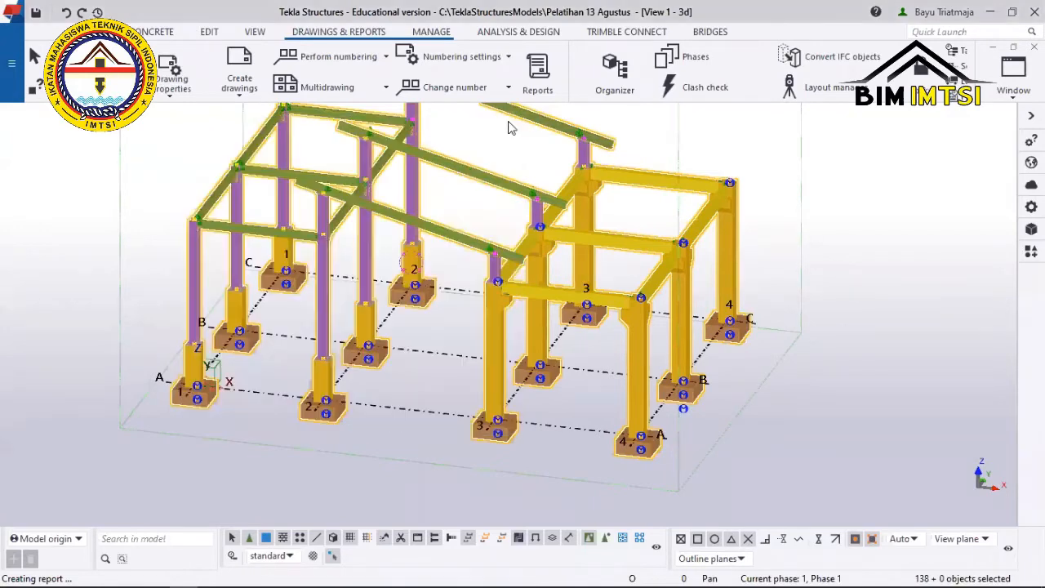
{"action": "scroll", "coordinate": [477, 182], "scroll_direction": "down", "scroll_amount": 3}
{"action": "left_click", "coordinate": [478, 185]}
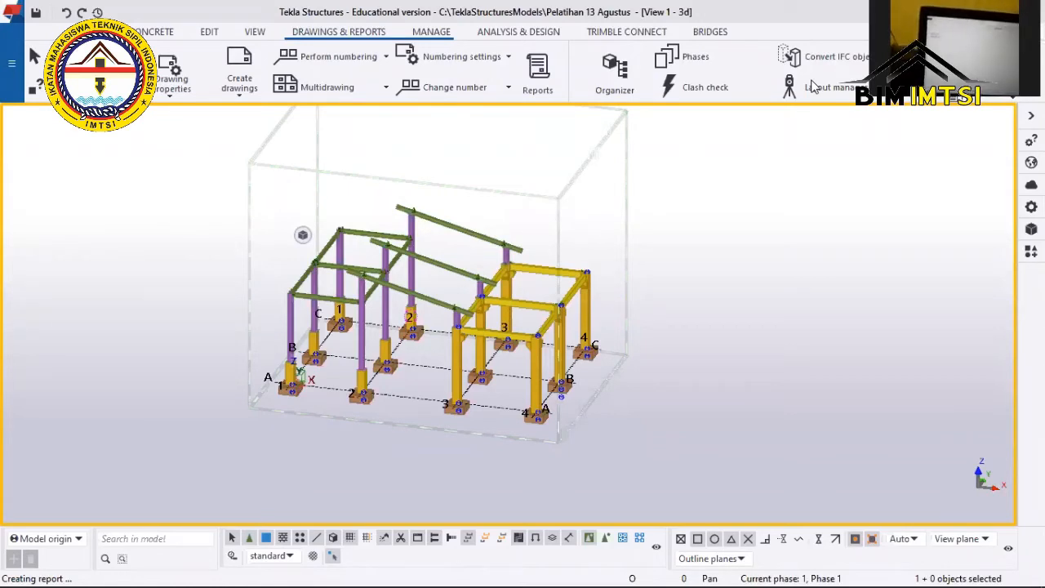
{"action": "scroll", "coordinate": [535, 229], "scroll_direction": "up", "scroll_amount": 1}
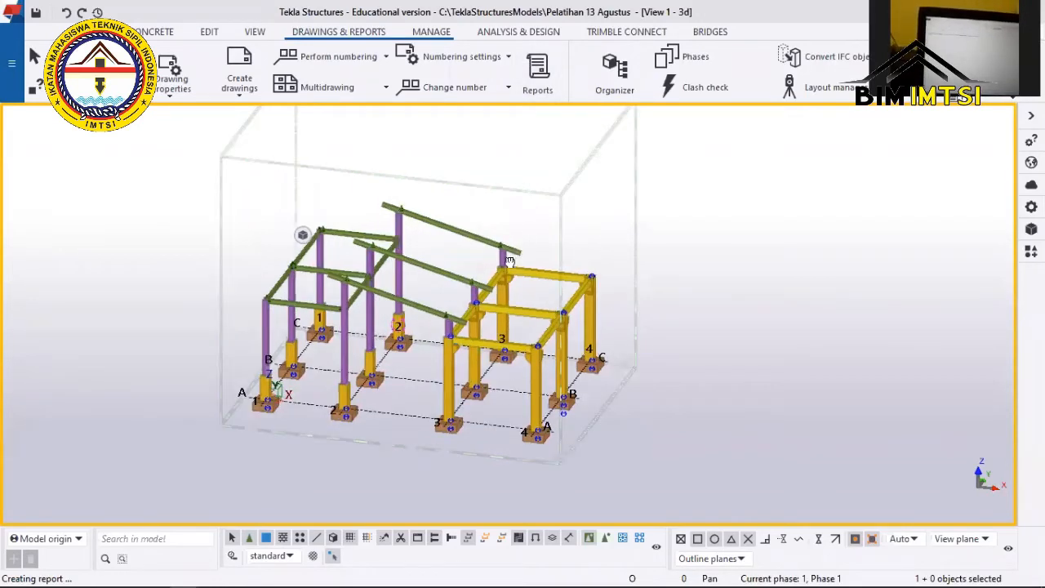
{"action": "middle_click_drag", "start_coordinate": [535, 229], "coordinate": [481, 271]}
{"action": "scroll", "coordinate": [481, 270], "scroll_direction": "down", "scroll_amount": 3}
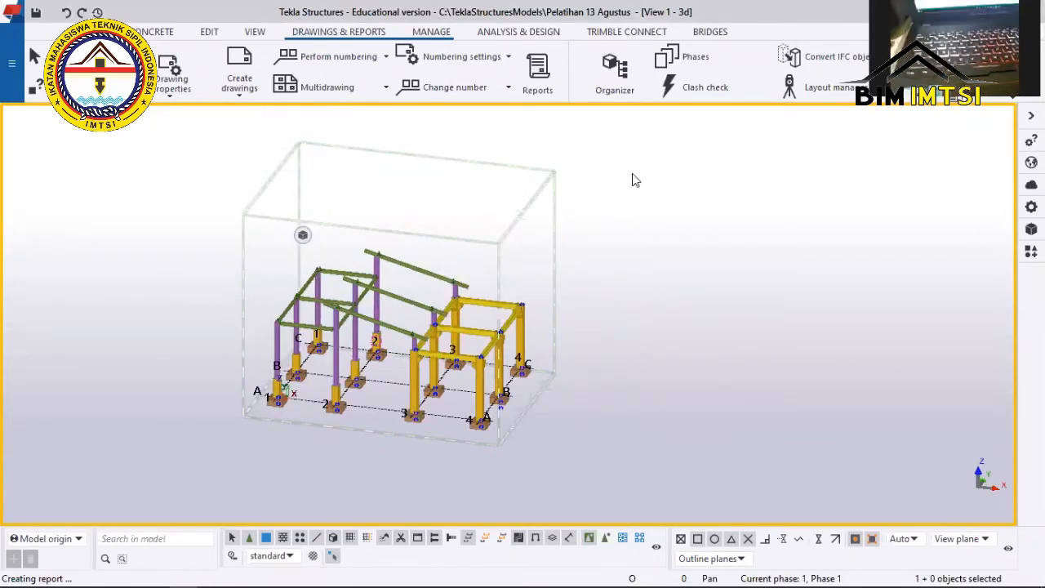
{"action": "mouse_move", "coordinate": [527, 569]}
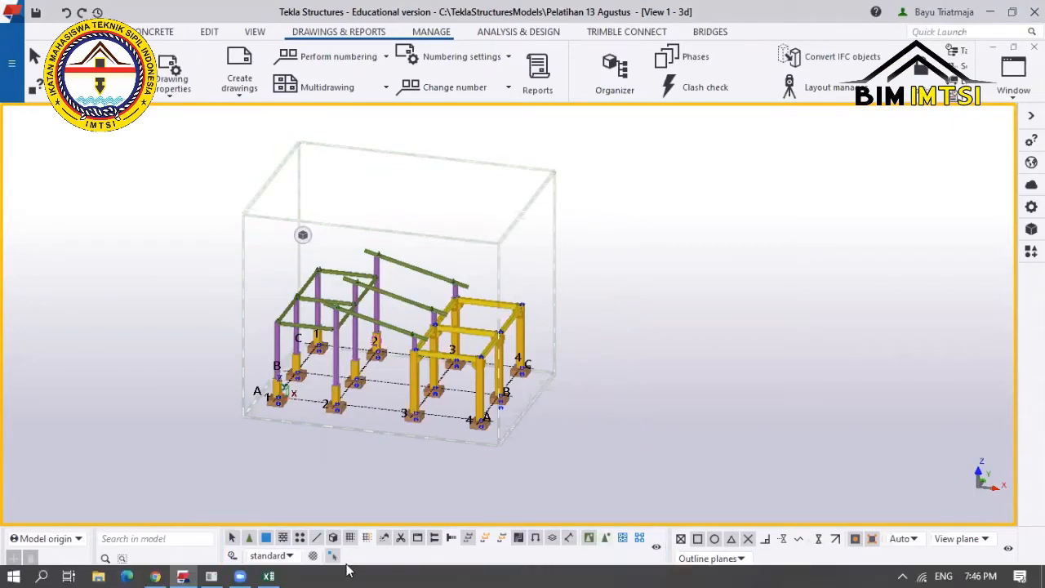
{"action": "mouse_move", "coordinate": [240, 576]}
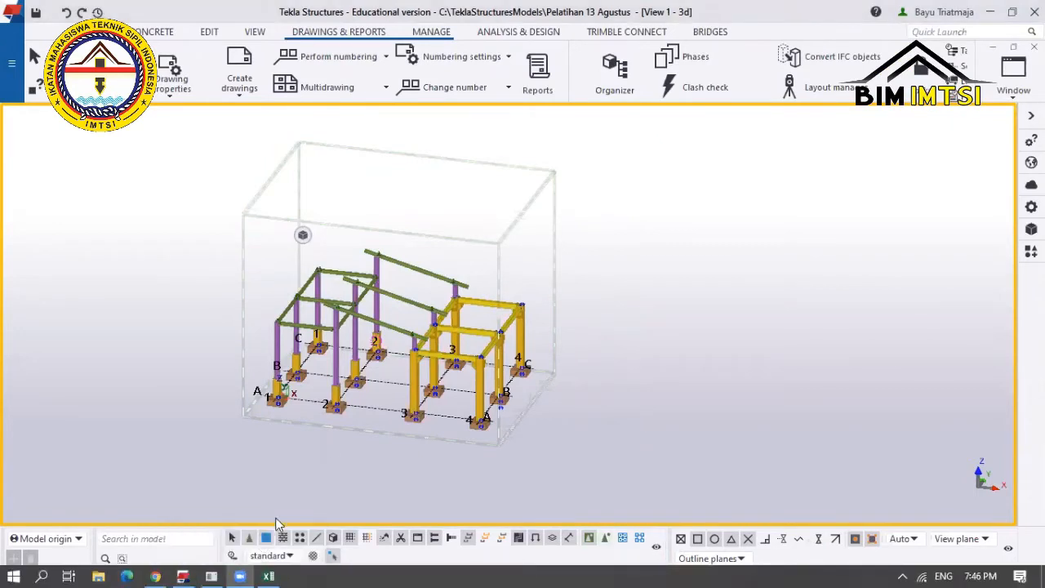
Try to open Organizer for the model and dismiss the dialog that appears.
{"action": "scroll", "coordinate": [450, 205], "scroll_direction": "up", "scroll_amount": 2}
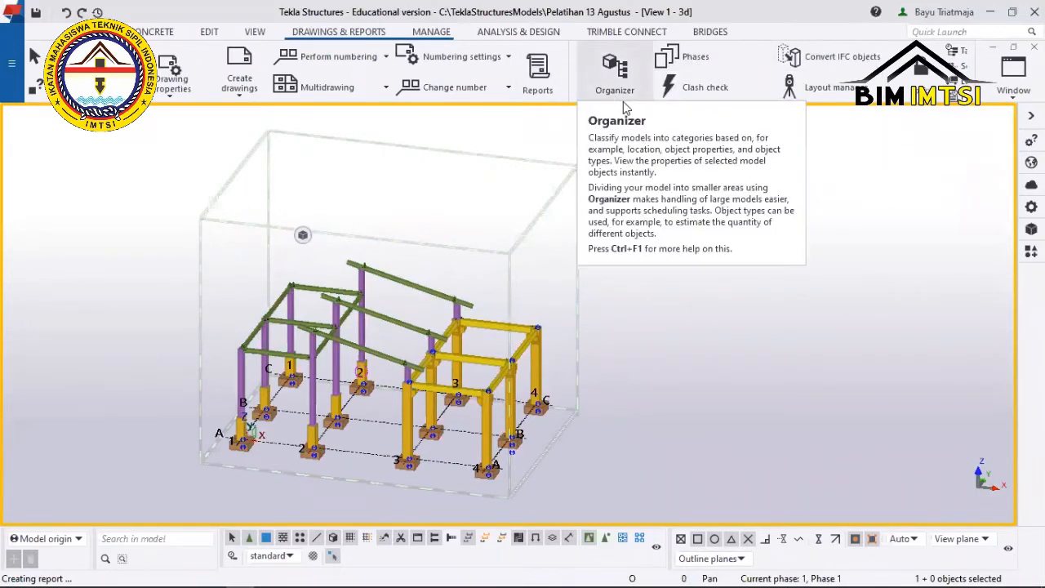
{"action": "left_click", "coordinate": [615, 66]}
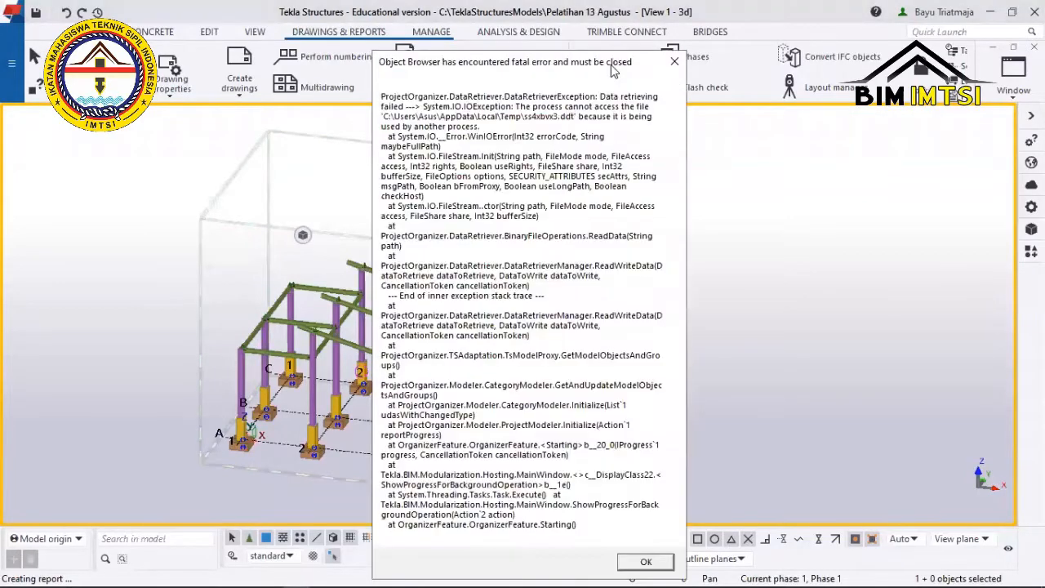
{"action": "left_click", "coordinate": [674, 61]}
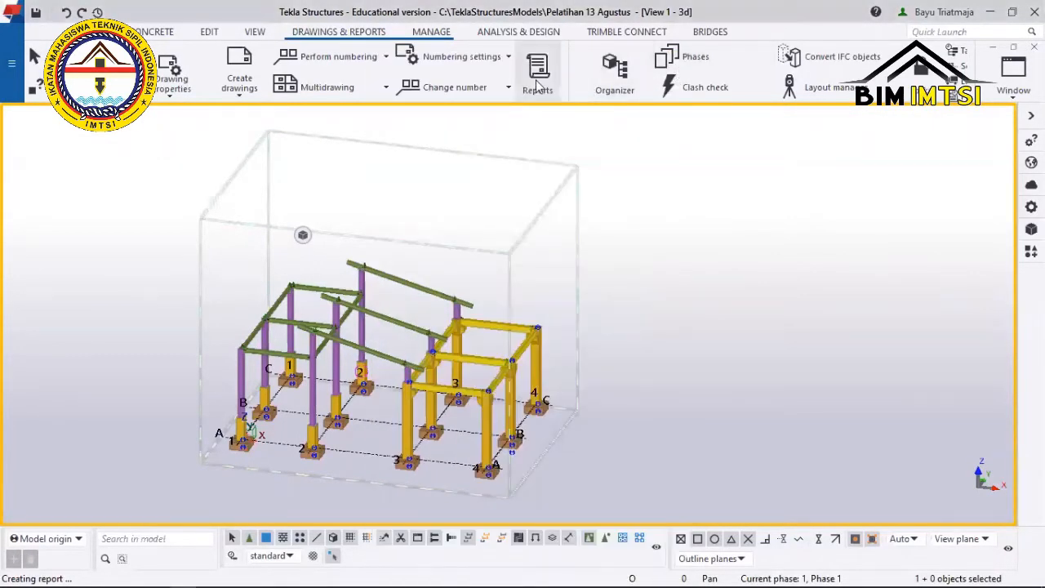
Look through the report templates, from the assembly and bolt lists down to the part, pile and plate lists.
{"action": "left_click", "coordinate": [538, 85]}
{"action": "left_click", "coordinate": [516, 126]}
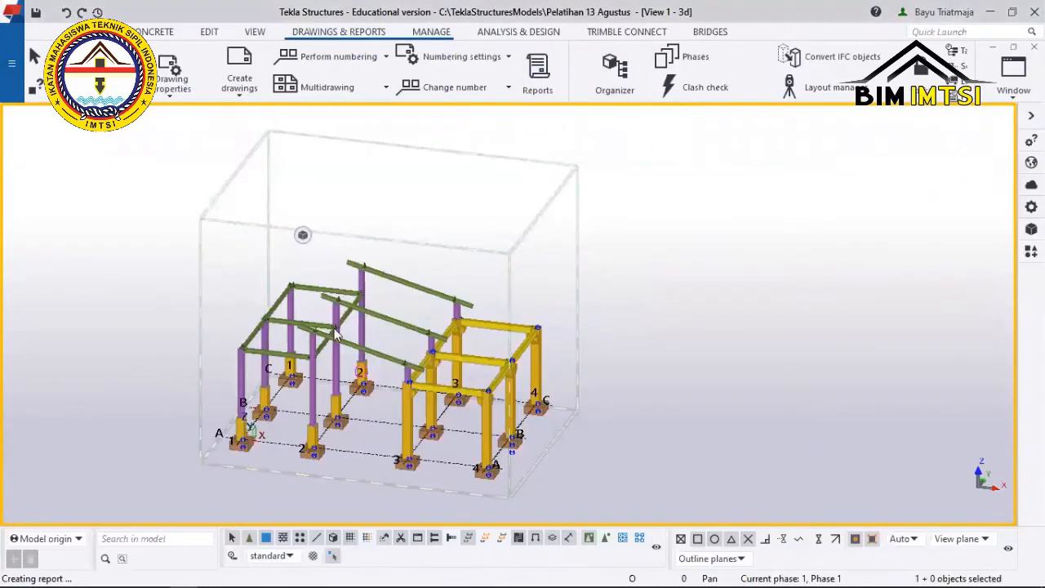
{"action": "scroll", "coordinate": [294, 389], "scroll_direction": "up", "scroll_amount": 4}
{"action": "scroll", "coordinate": [296, 391], "scroll_direction": "down", "scroll_amount": 5}
{"action": "left_click", "coordinate": [538, 78]}
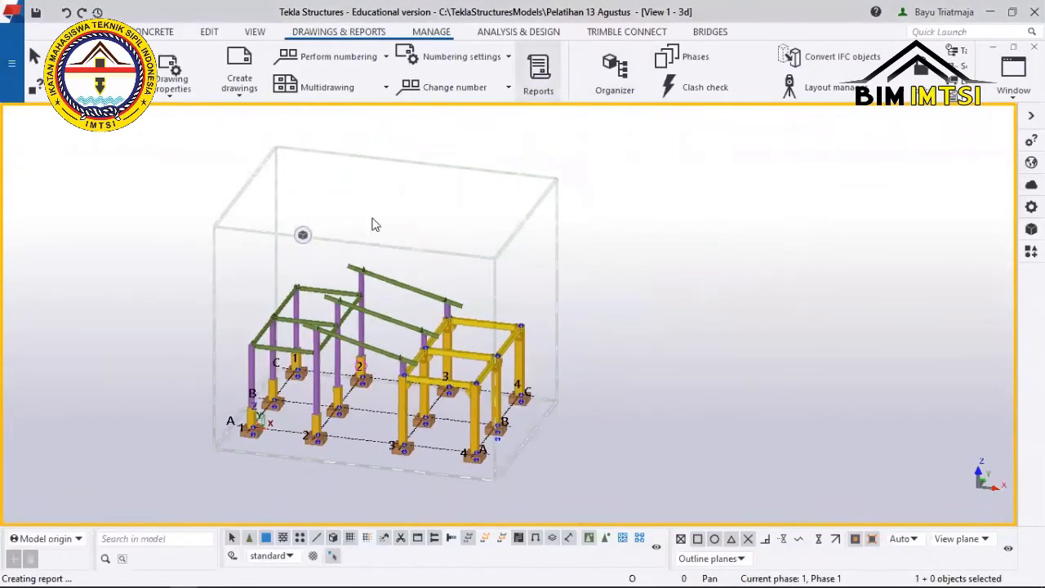
{"action": "scroll", "coordinate": [228, 303], "scroll_direction": "down", "scroll_amount": 5}
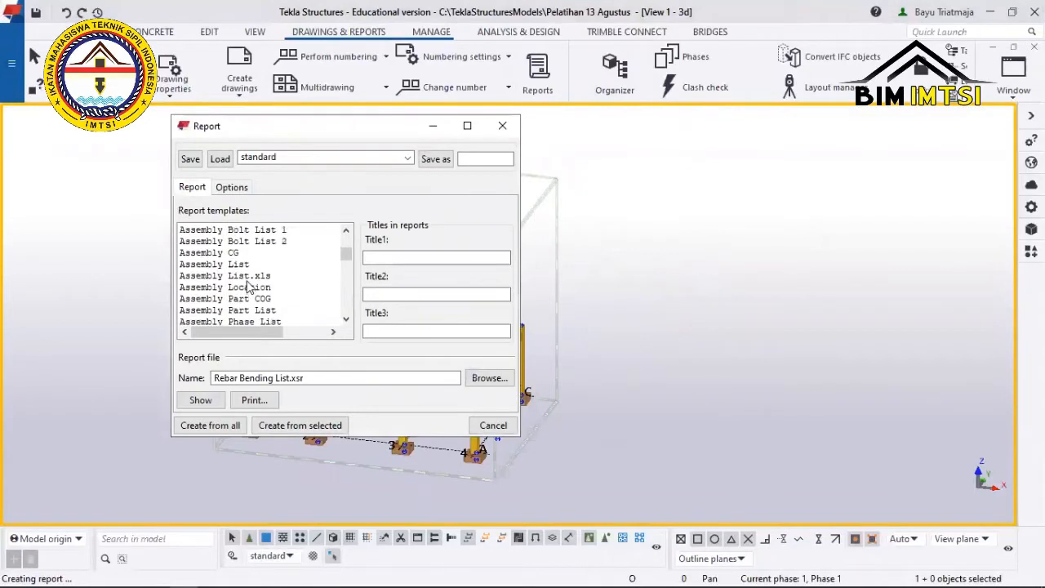
{"action": "scroll", "coordinate": [247, 287], "scroll_direction": "down", "scroll_amount": 3}
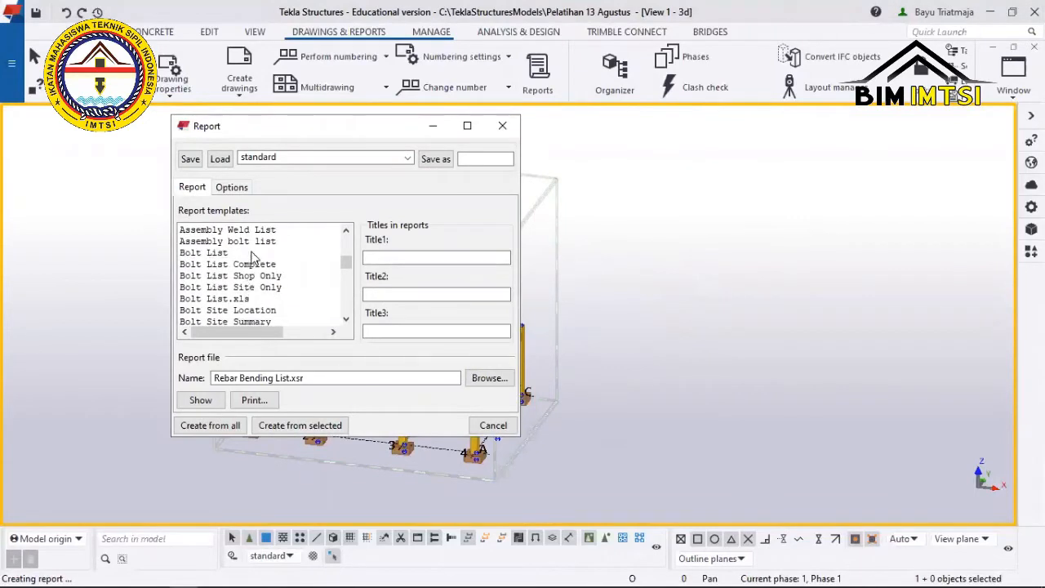
{"action": "scroll", "coordinate": [249, 287], "scroll_direction": "down", "scroll_amount": 6}
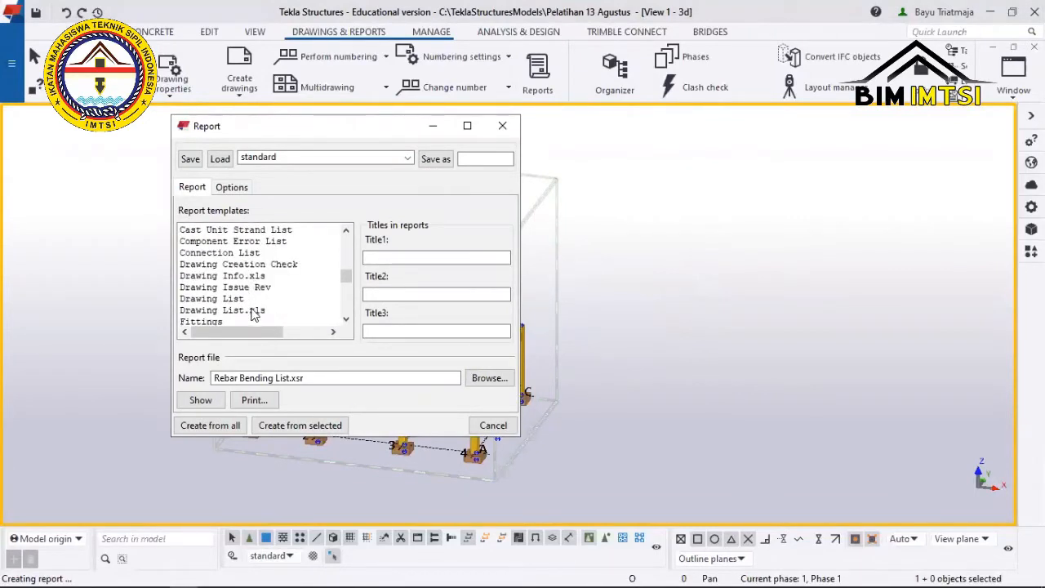
{"action": "scroll", "coordinate": [252, 315], "scroll_direction": "down", "scroll_amount": 7}
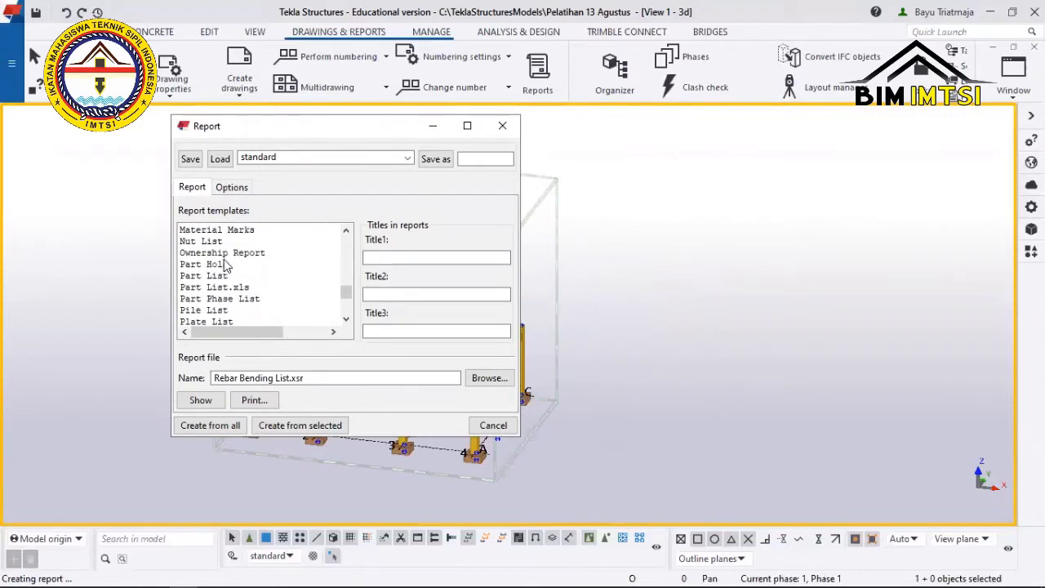
{"action": "scroll", "coordinate": [229, 261], "scroll_direction": "up", "scroll_amount": 2}
Check the report display options for the associated viewer, and close the Report dialog.
{"action": "left_click", "coordinate": [232, 187]}
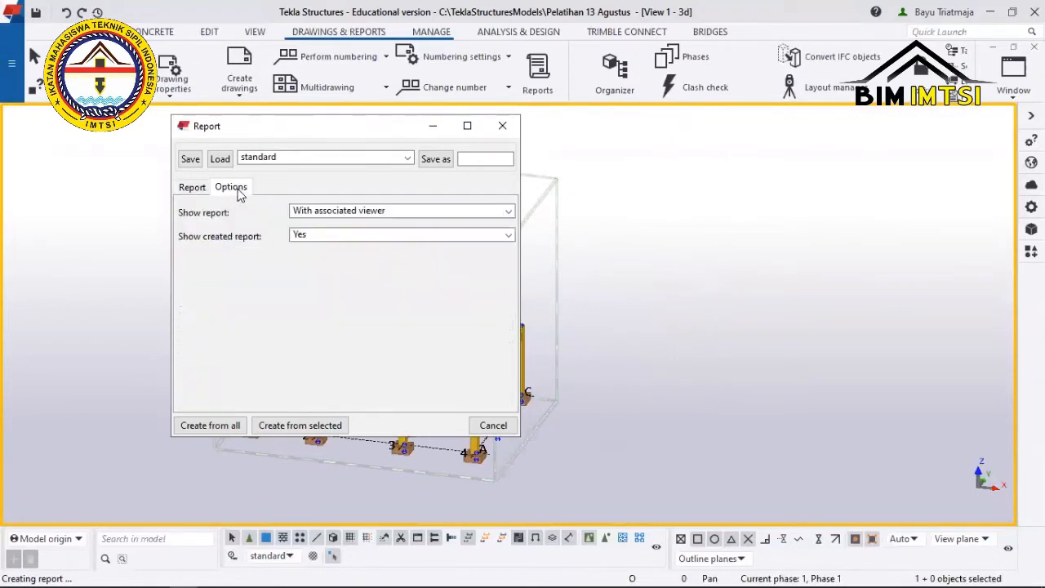
{"action": "left_click", "coordinate": [364, 214]}
{"action": "left_click", "coordinate": [363, 236]}
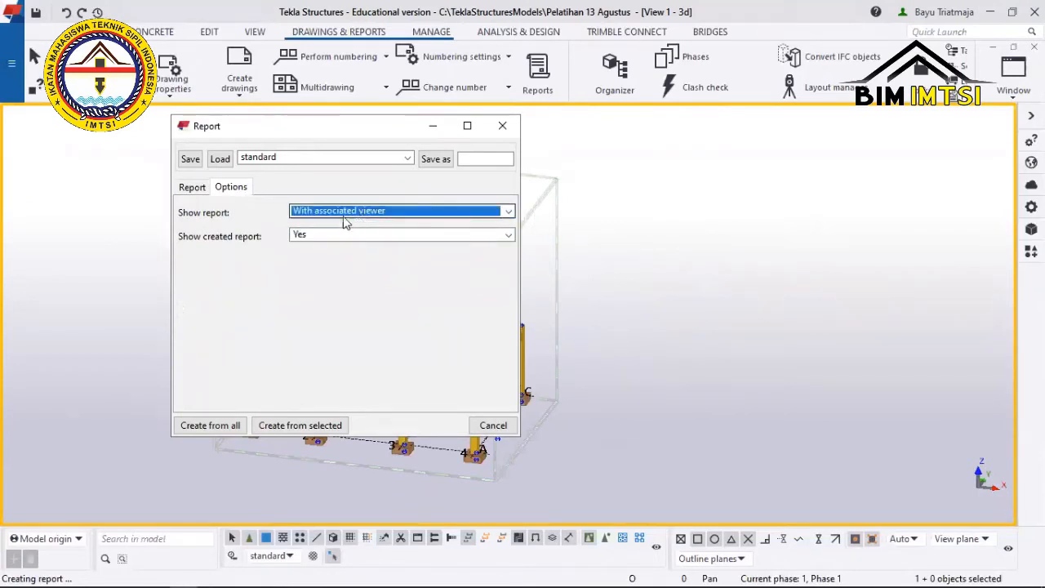
{"action": "left_click", "coordinate": [504, 125]}
Skim the part, rebar and cast unit report templates again and close the Report dialog.
{"action": "left_click", "coordinate": [533, 77]}
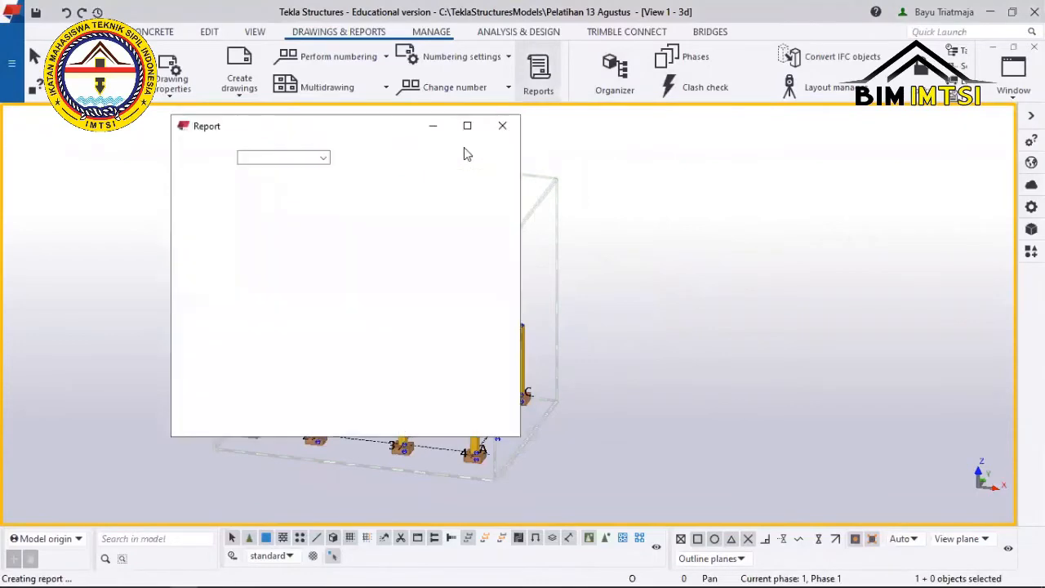
{"action": "scroll", "coordinate": [228, 278], "scroll_direction": "down", "scroll_amount": 15}
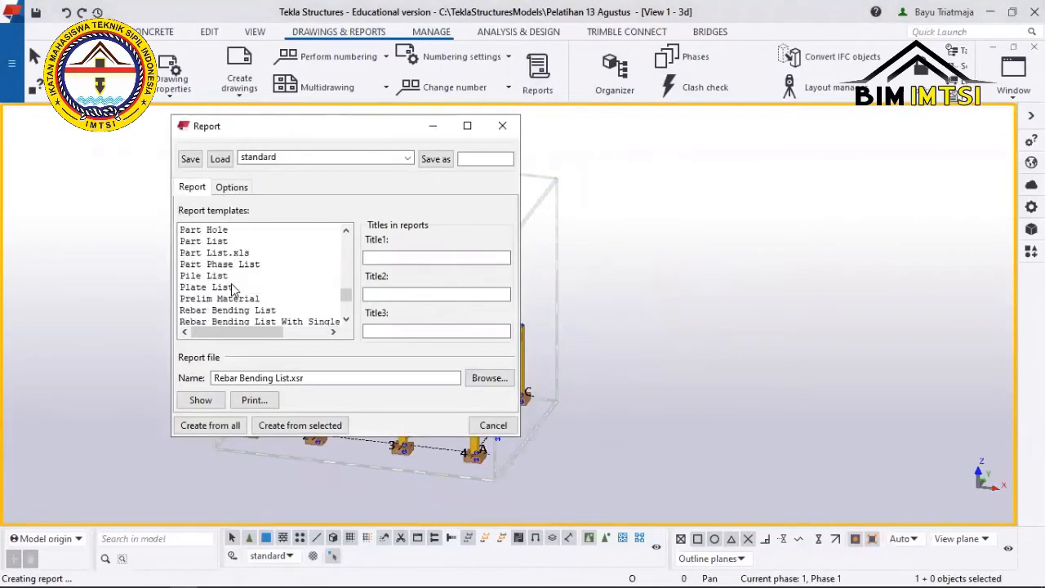
{"action": "scroll", "coordinate": [233, 290], "scroll_direction": "up", "scroll_amount": 15}
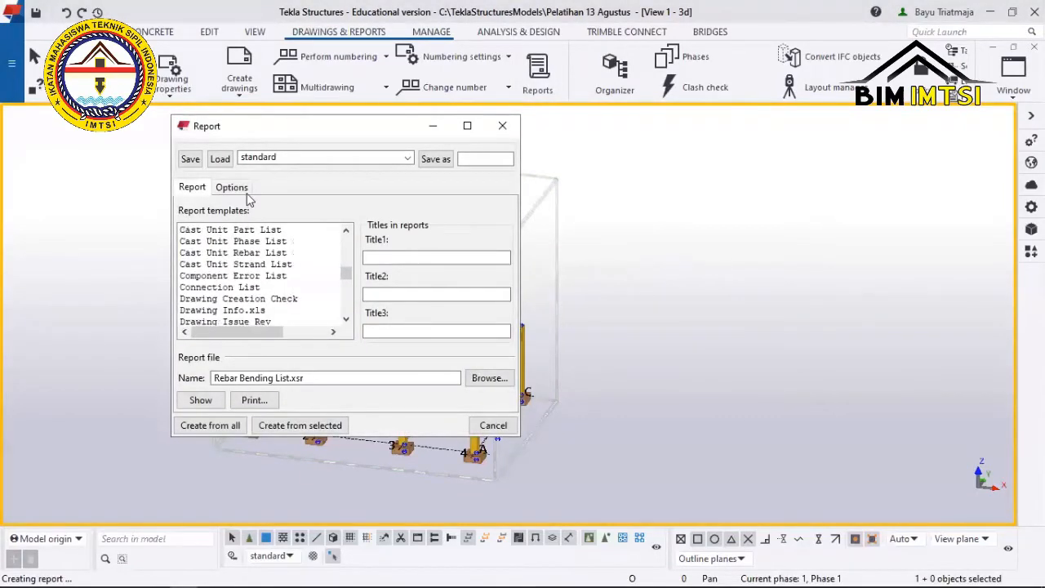
{"action": "left_click", "coordinate": [502, 125]}
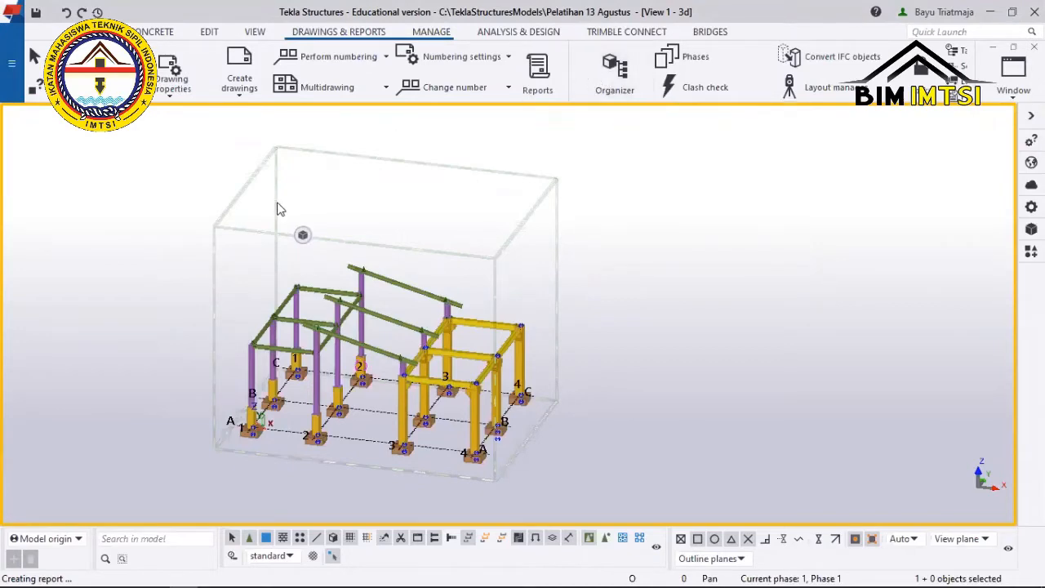
{"action": "scroll", "coordinate": [303, 236], "scroll_direction": "up", "scroll_amount": 2}
{"action": "left_click", "coordinate": [538, 78]}
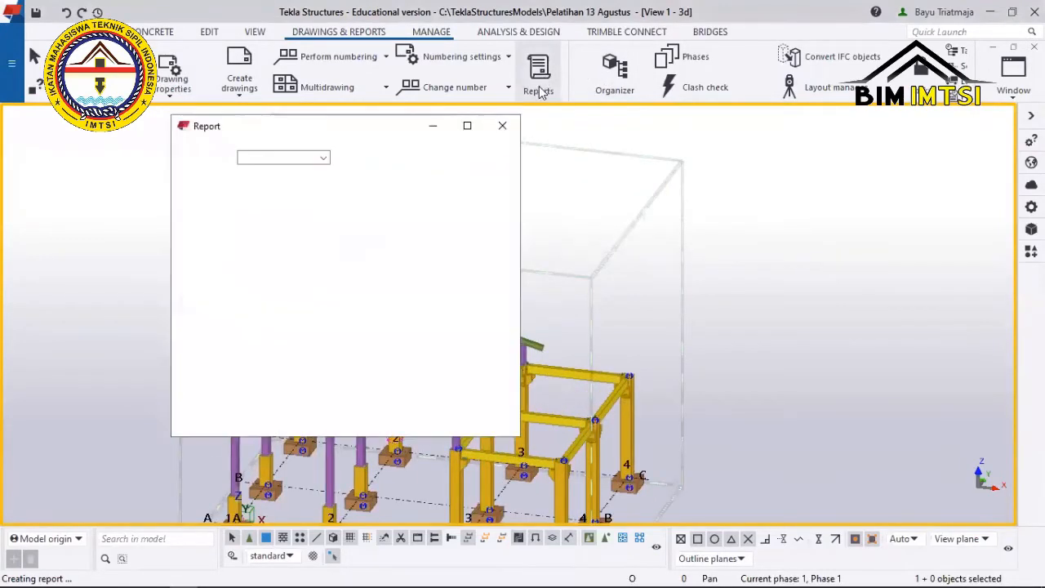
{"action": "left_click", "coordinate": [502, 127]}
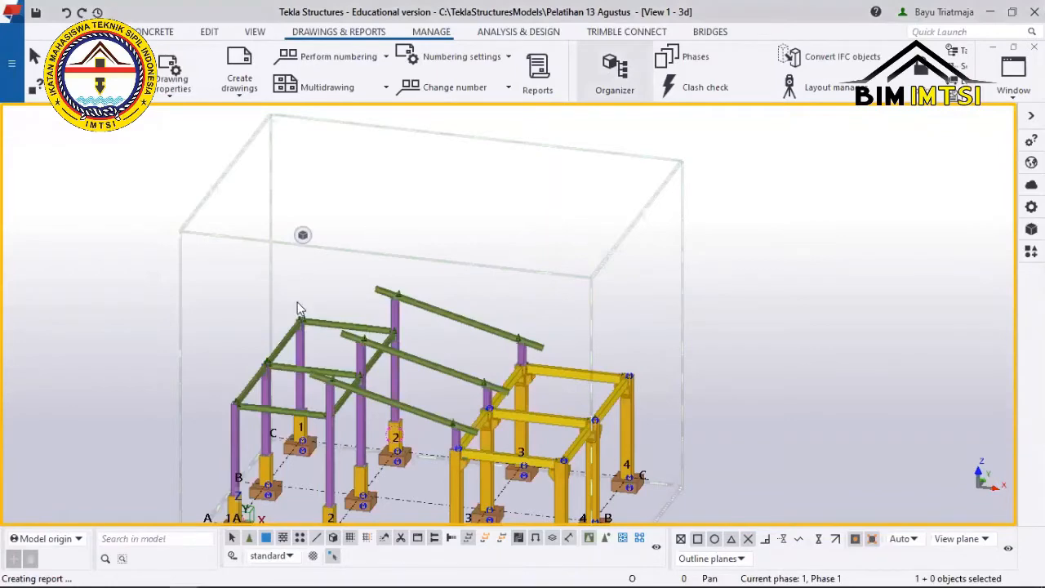
{"action": "scroll", "coordinate": [316, 376], "scroll_direction": "up", "scroll_amount": 1}
{"action": "middle_click_drag", "start_coordinate": [307, 316], "coordinate": [306, 288]}
{"action": "scroll", "coordinate": [307, 288], "scroll_direction": "up", "scroll_amount": 4}
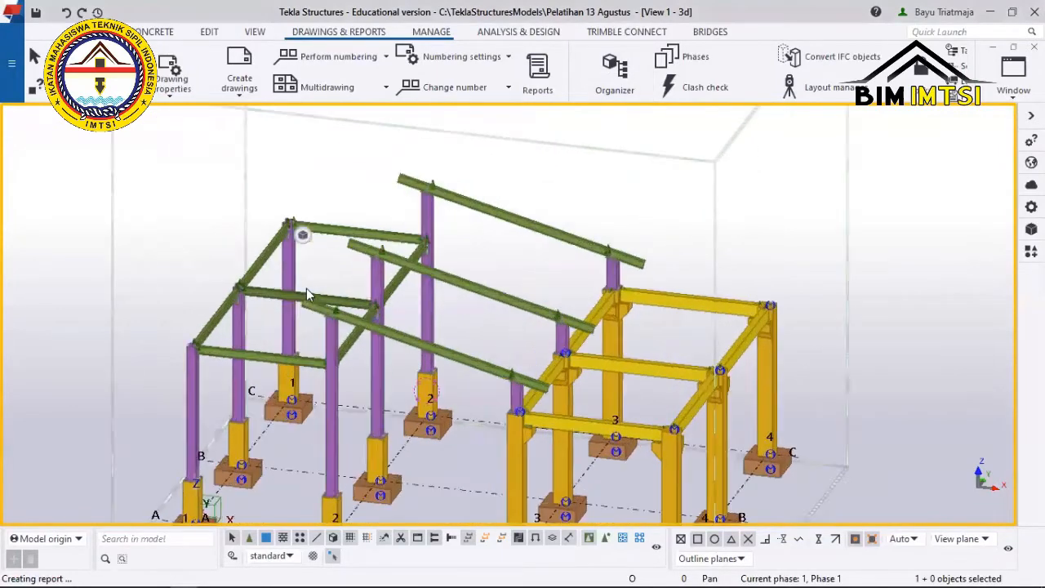
{"action": "scroll", "coordinate": [317, 340], "scroll_direction": "down", "scroll_amount": 4}
{"action": "middle_click_drag", "start_coordinate": [316, 339], "coordinate": [318, 316]}
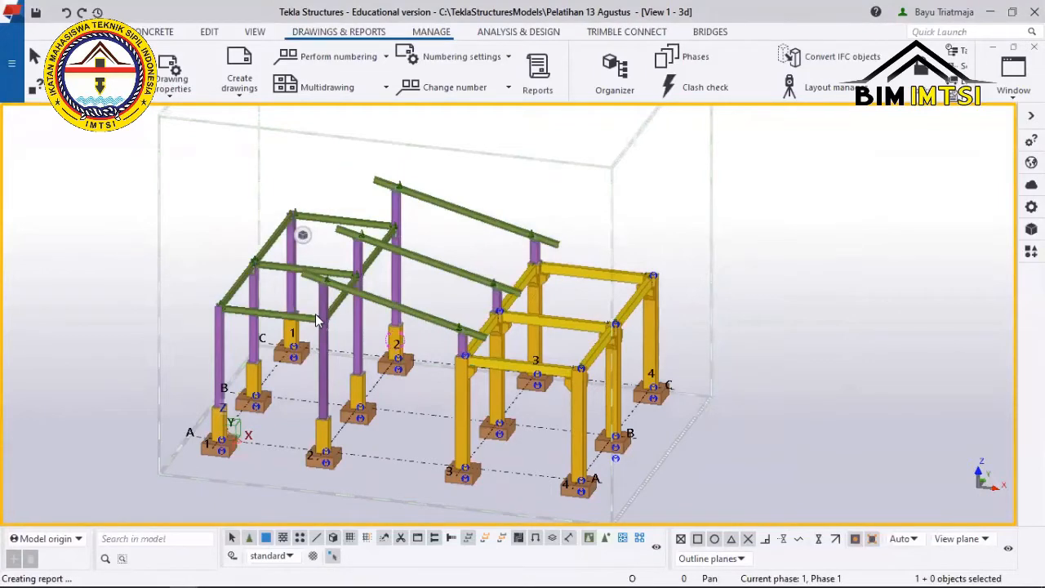
{"action": "scroll", "coordinate": [317, 319], "scroll_direction": "up", "scroll_amount": 4}
{"action": "scroll", "coordinate": [317, 319], "scroll_direction": "down", "scroll_amount": 7}
{"action": "middle_click_drag", "start_coordinate": [361, 393], "coordinate": [329, 368]}
{"action": "scroll", "coordinate": [331, 366], "scroll_direction": "up", "scroll_amount": 4}
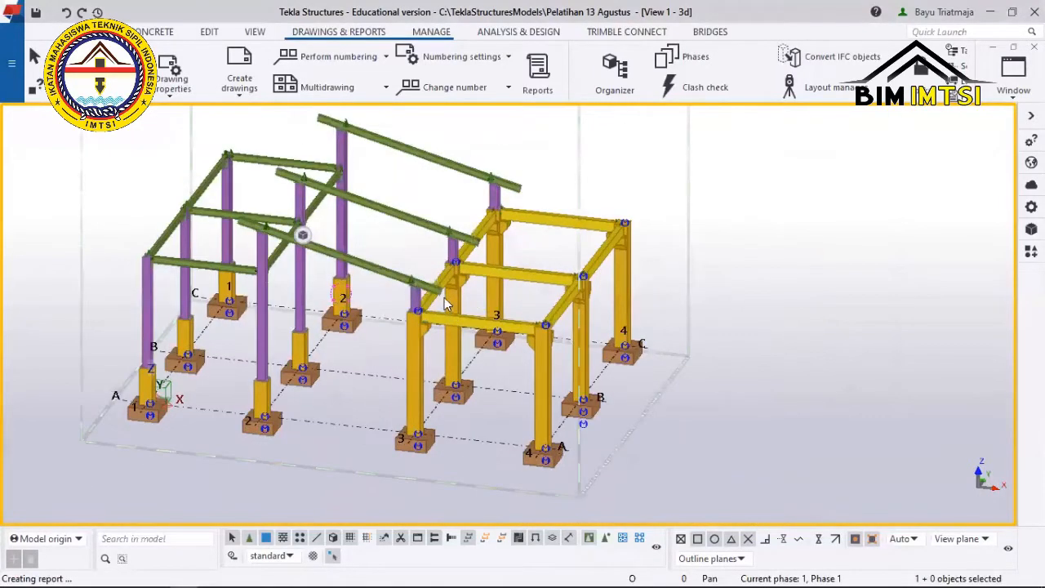
{"action": "scroll", "coordinate": [447, 339], "scroll_direction": "down", "scroll_amount": 4}
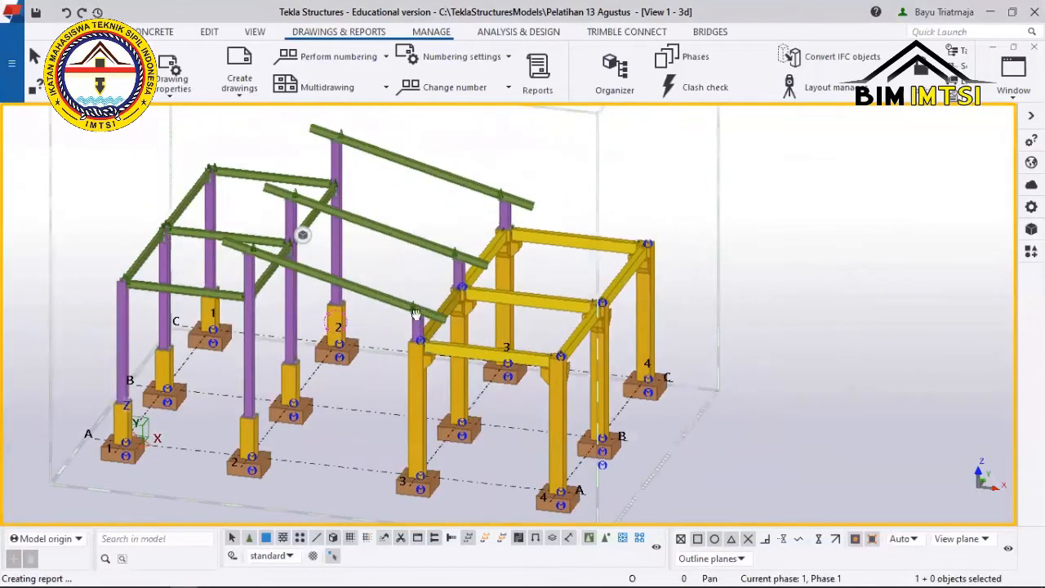
{"action": "middle_click_drag", "start_coordinate": [449, 337], "coordinate": [461, 256]}
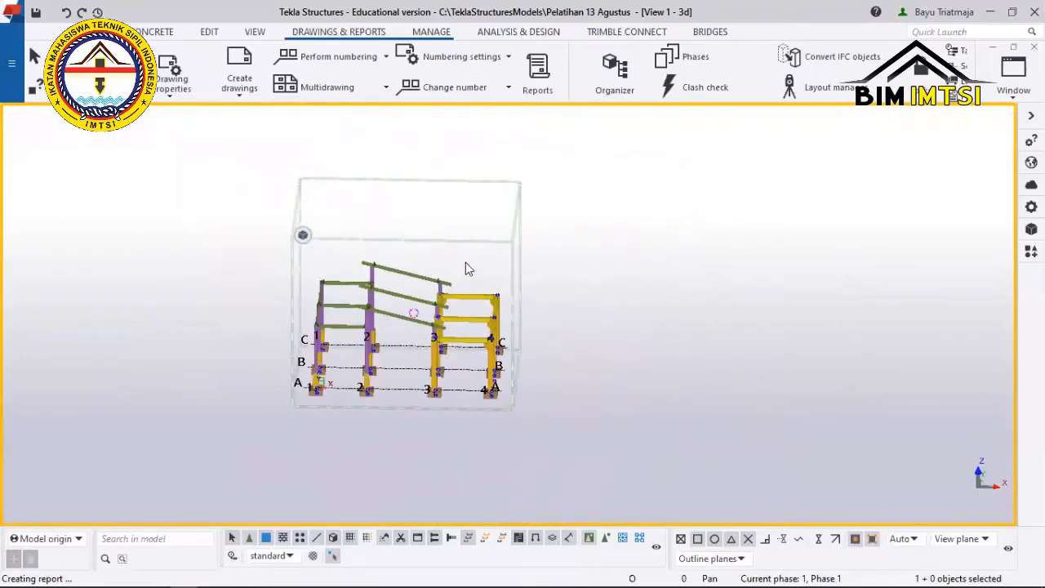
Scan the report templates from the TeklaEPM entries down past the rebar, shaft and weld lists, and close the dialog.
{"action": "scroll", "coordinate": [418, 327], "scroll_direction": "up", "scroll_amount": 2}
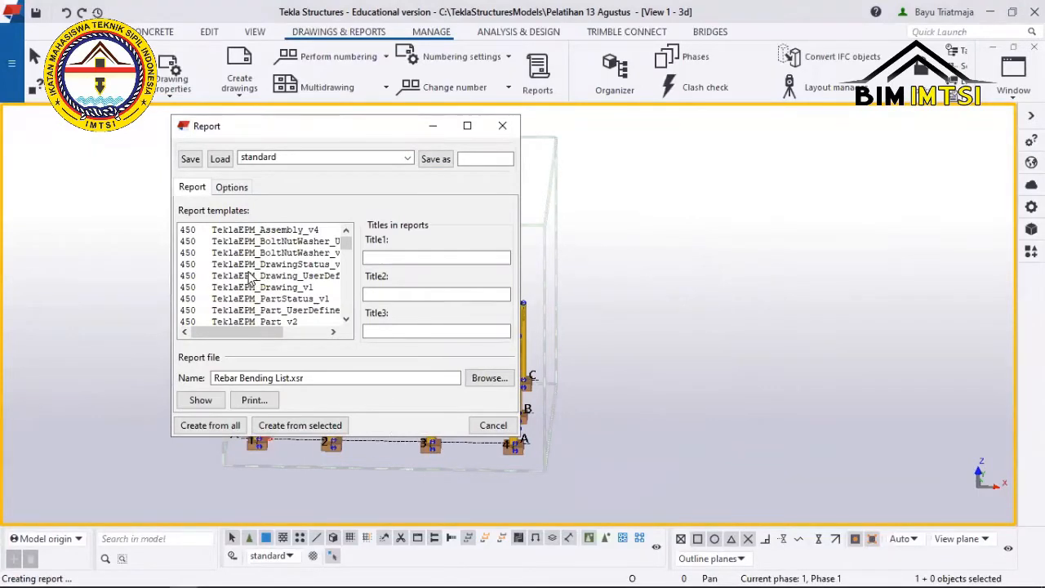
{"action": "scroll", "coordinate": [251, 280], "scroll_direction": "down", "scroll_amount": 15}
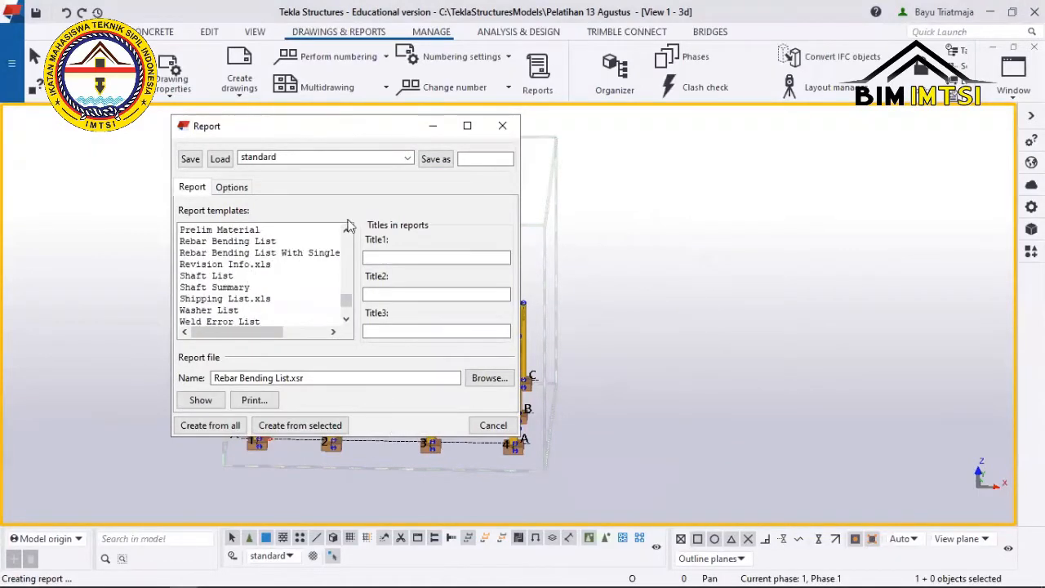
{"action": "scroll", "coordinate": [347, 237], "scroll_direction": "down", "scroll_amount": 3}
{"action": "left_click", "coordinate": [502, 126]}
{"action": "scroll", "coordinate": [419, 191], "scroll_direction": "down", "scroll_amount": 3}
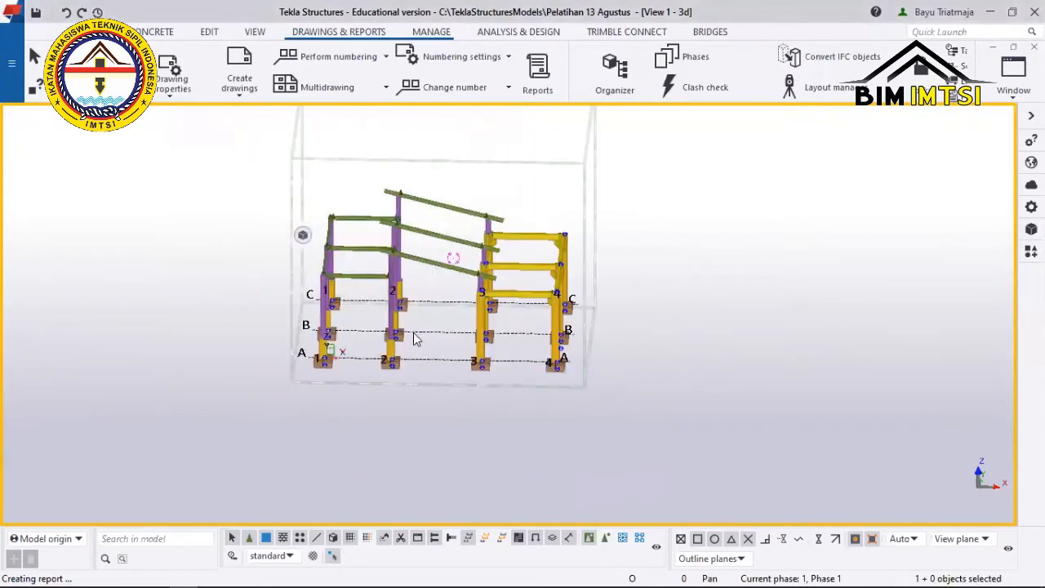
{"action": "scroll", "coordinate": [414, 334], "scroll_direction": "up", "scroll_amount": 5}
{"action": "scroll", "coordinate": [387, 246], "scroll_direction": "up", "scroll_amount": 3}
{"action": "middle_click_drag", "start_coordinate": [360, 218], "coordinate": [301, 310]}
{"action": "scroll", "coordinate": [301, 310], "scroll_direction": "down", "scroll_amount": 4}
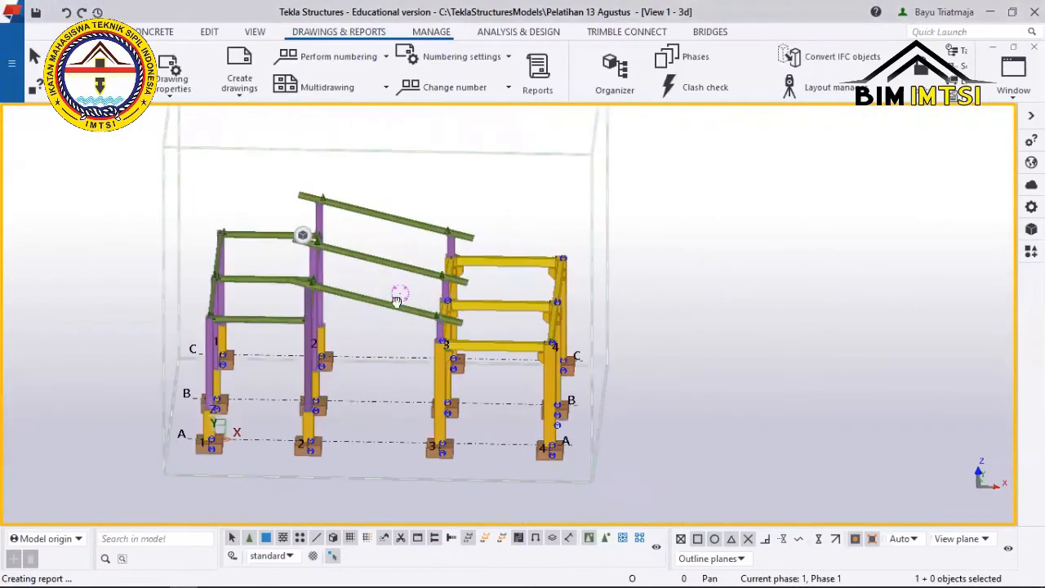
{"action": "middle_click_drag", "start_coordinate": [396, 301], "coordinate": [300, 323], "text": "ctrl"}
{"action": "scroll", "coordinate": [368, 259], "scroll_direction": "up", "scroll_amount": 3}
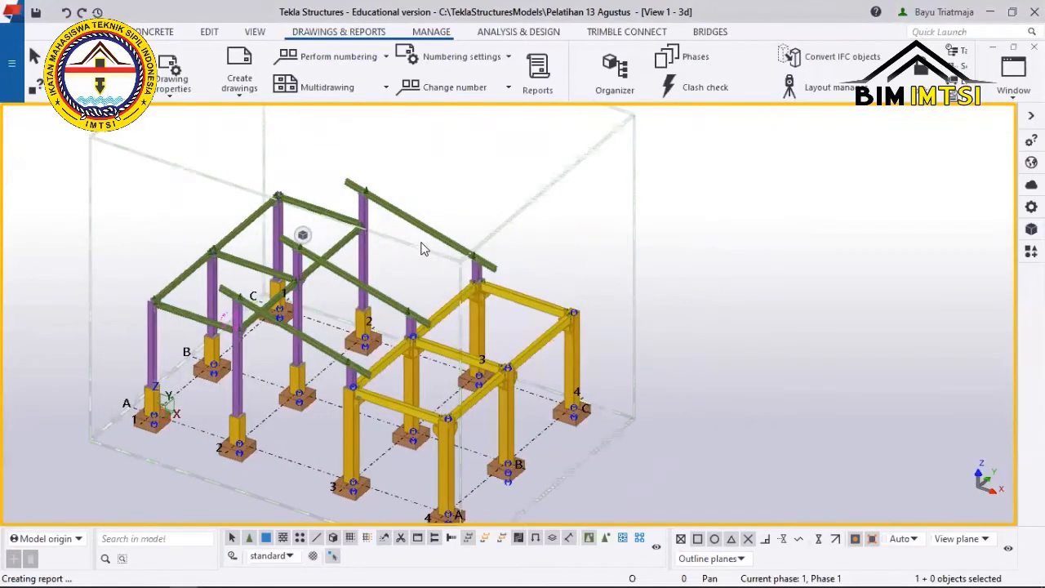
{"action": "scroll", "coordinate": [423, 249], "scroll_direction": "up", "scroll_amount": 3}
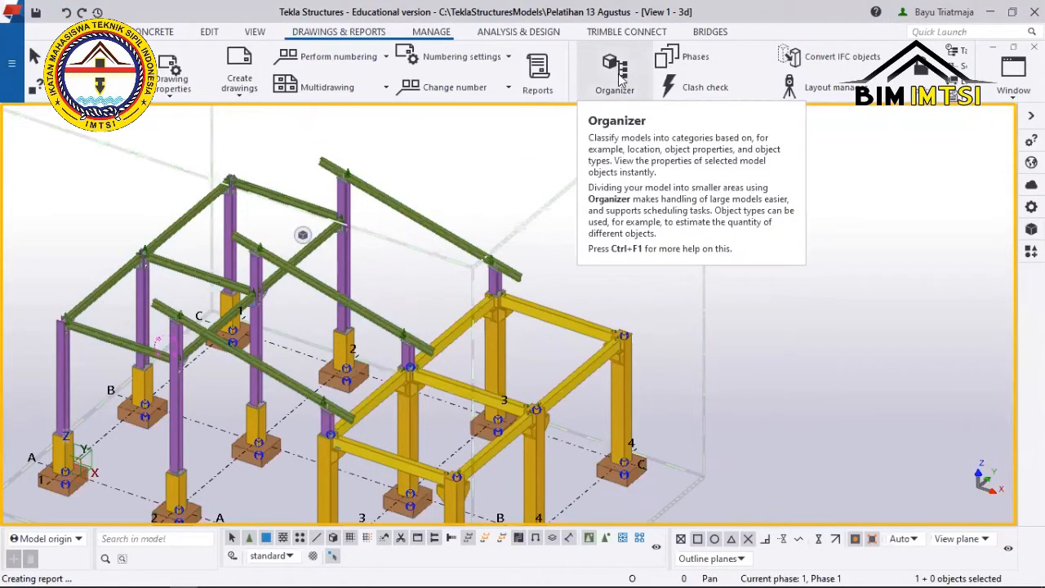
{"action": "mouse_move", "coordinate": [171, 570]}
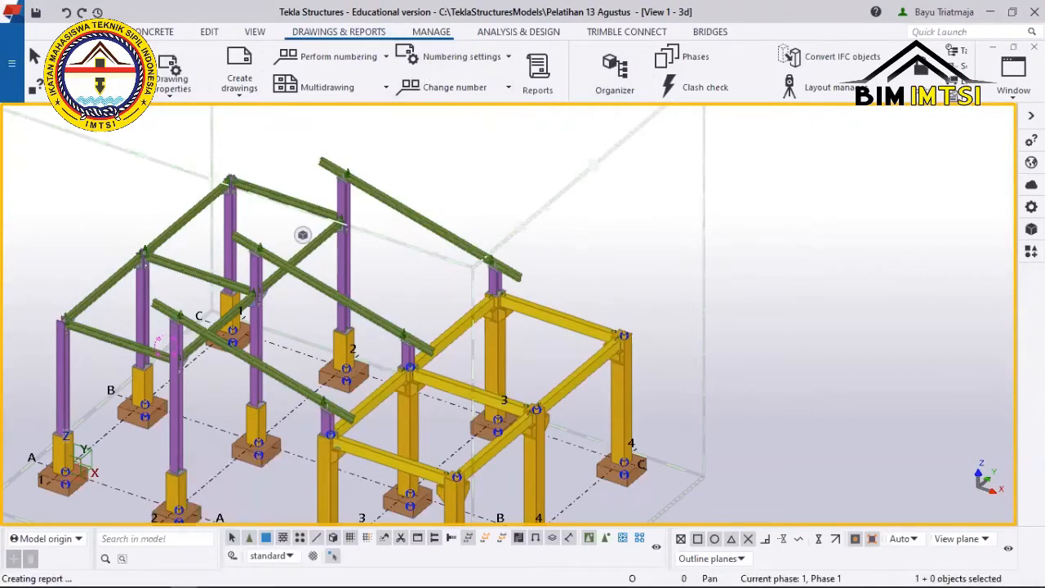
{"action": "left_click", "coordinate": [89, 33]}
{"action": "left_click", "coordinate": [151, 33]}
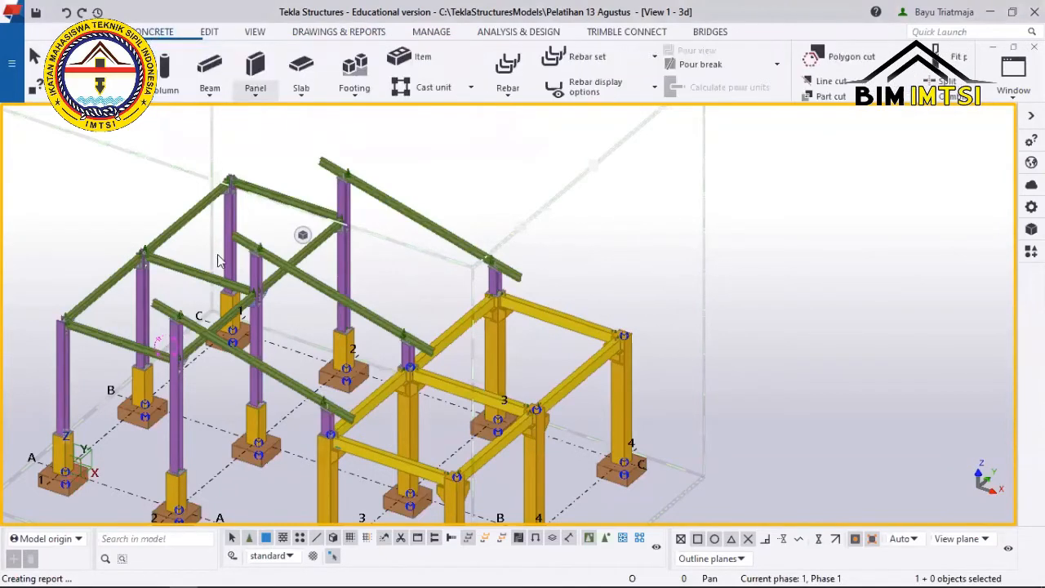
{"action": "scroll", "coordinate": [231, 244], "scroll_direction": "down", "scroll_amount": 3}
{"action": "scroll", "coordinate": [114, 331], "scroll_direction": "up", "scroll_amount": 4}
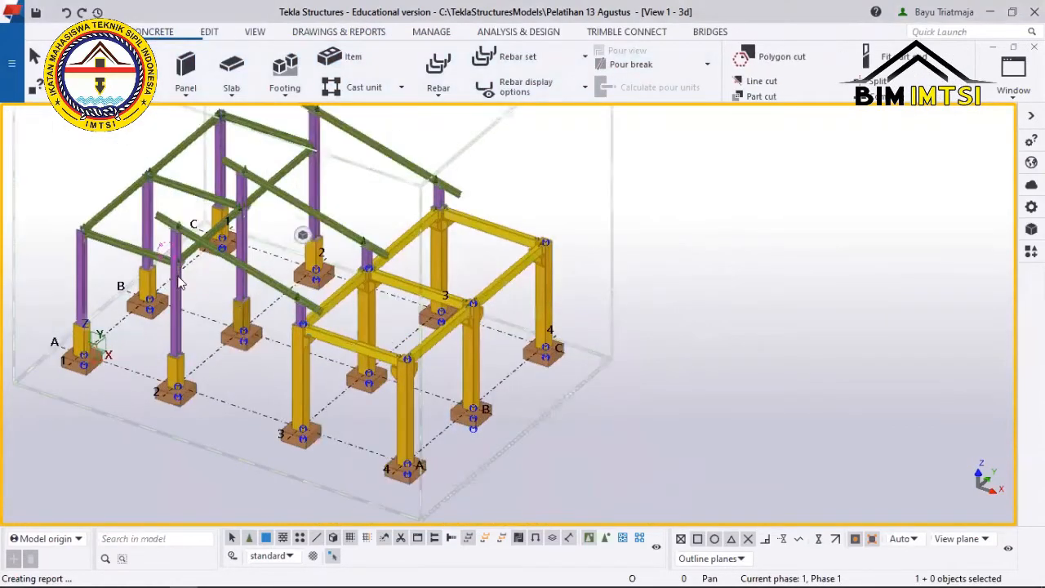
{"action": "scroll", "coordinate": [216, 277], "scroll_direction": "up", "scroll_amount": 1}
{"action": "scroll", "coordinate": [245, 286], "scroll_direction": "down", "scroll_amount": 4}
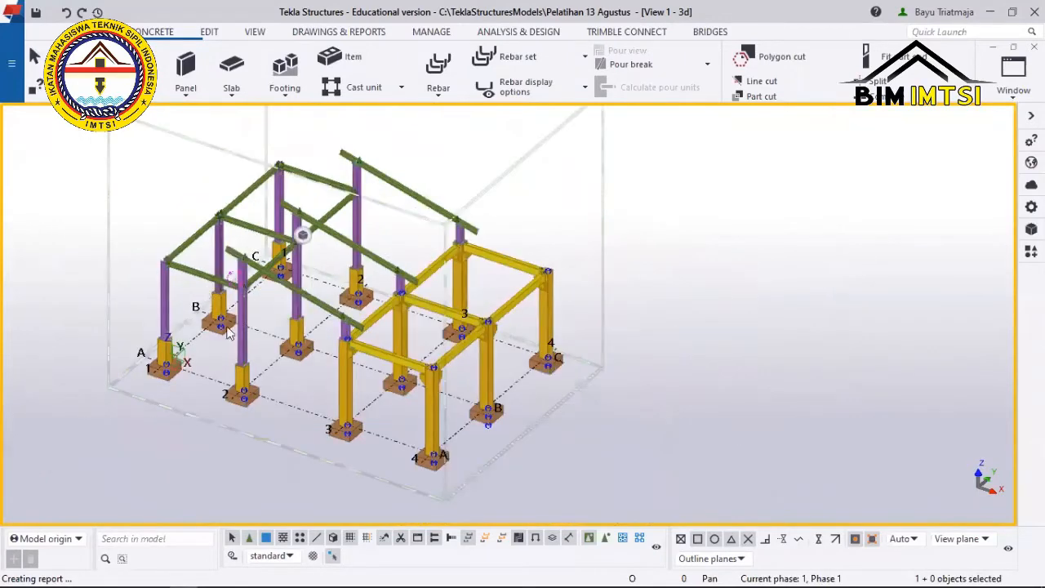
{"action": "scroll", "coordinate": [251, 287], "scroll_direction": "up", "scroll_amount": 5}
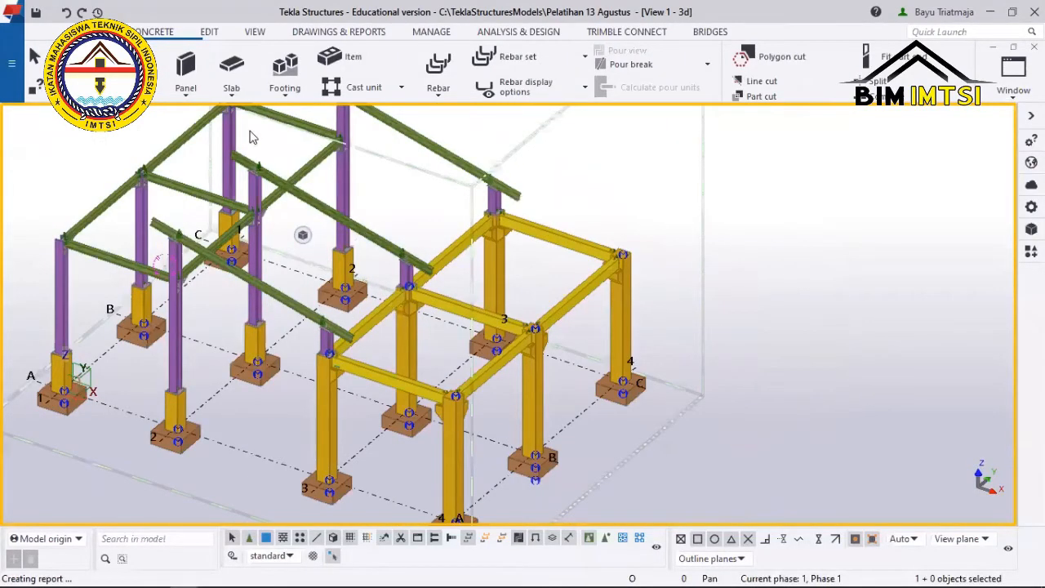
{"action": "scroll", "coordinate": [181, 176], "scroll_direction": "down", "scroll_amount": 2}
{"action": "scroll", "coordinate": [220, 217], "scroll_direction": "up", "scroll_amount": 2}
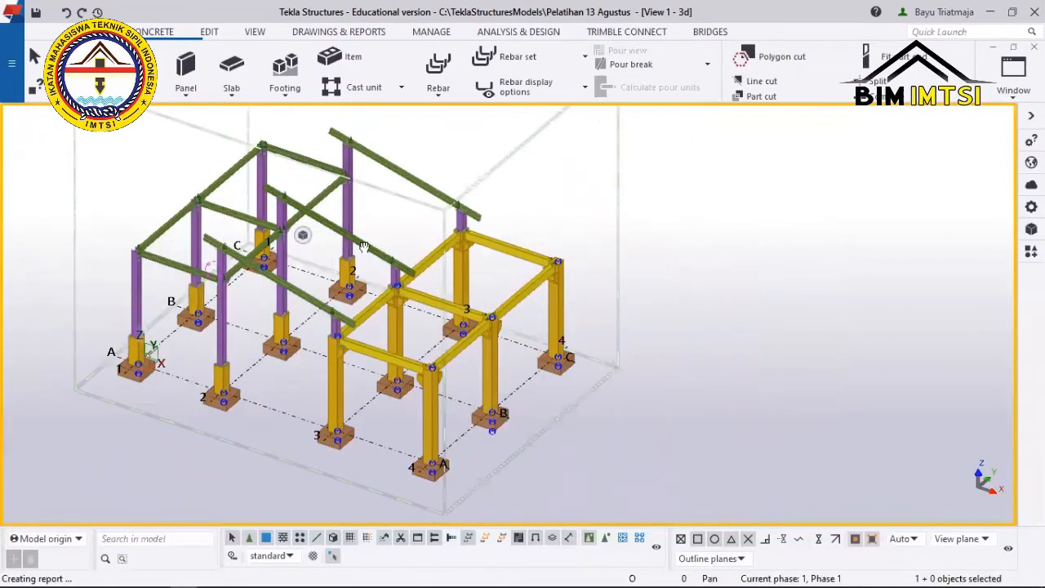
{"action": "middle_click_drag", "start_coordinate": [366, 237], "coordinate": [365, 216]}
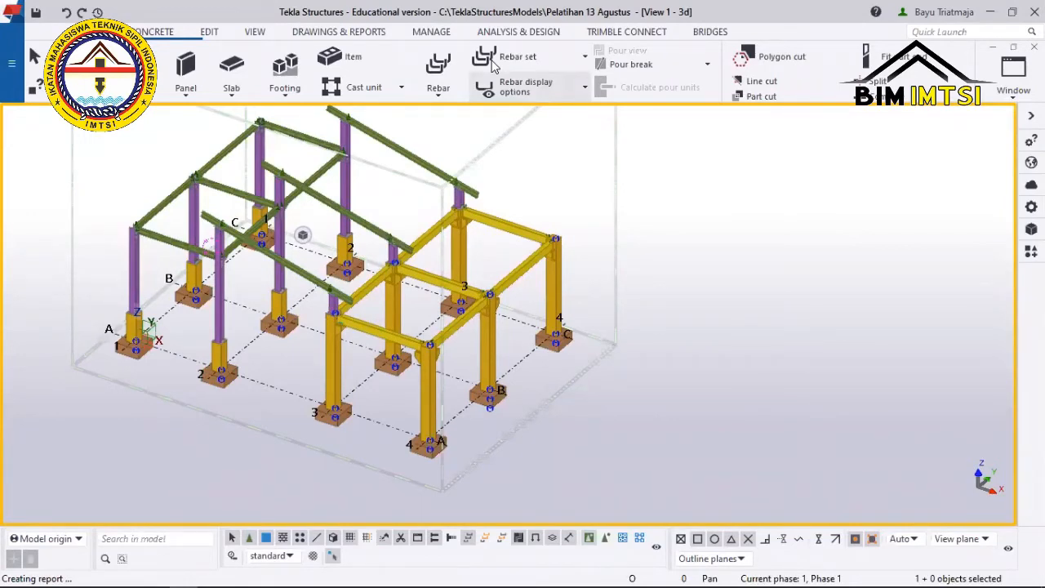
{"action": "scroll", "coordinate": [245, 158], "scroll_direction": "down", "scroll_amount": 2}
{"action": "middle_click_drag", "start_coordinate": [245, 158], "coordinate": [285, 210]}
{"action": "scroll", "coordinate": [285, 183], "scroll_direction": "up", "scroll_amount": 2}
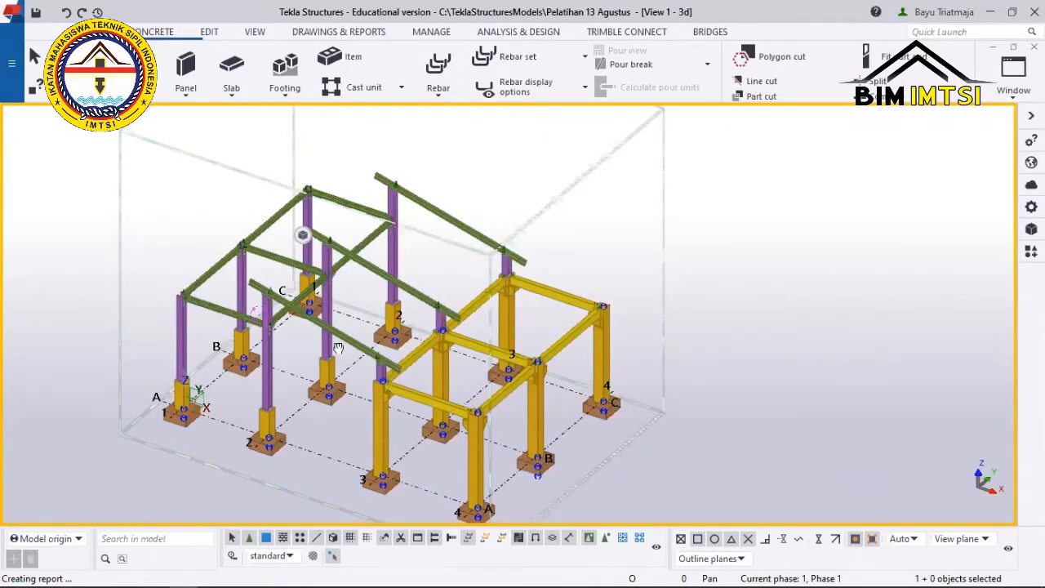
{"action": "middle_click_drag", "start_coordinate": [338, 349], "coordinate": [357, 327]}
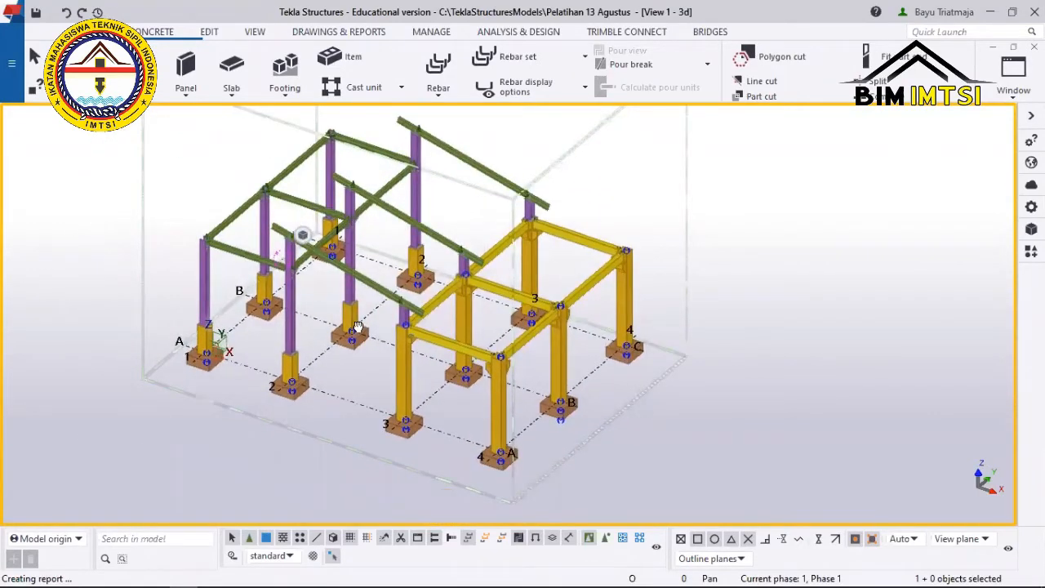
{"action": "middle_click_drag", "start_coordinate": [356, 325], "coordinate": [361, 356]}
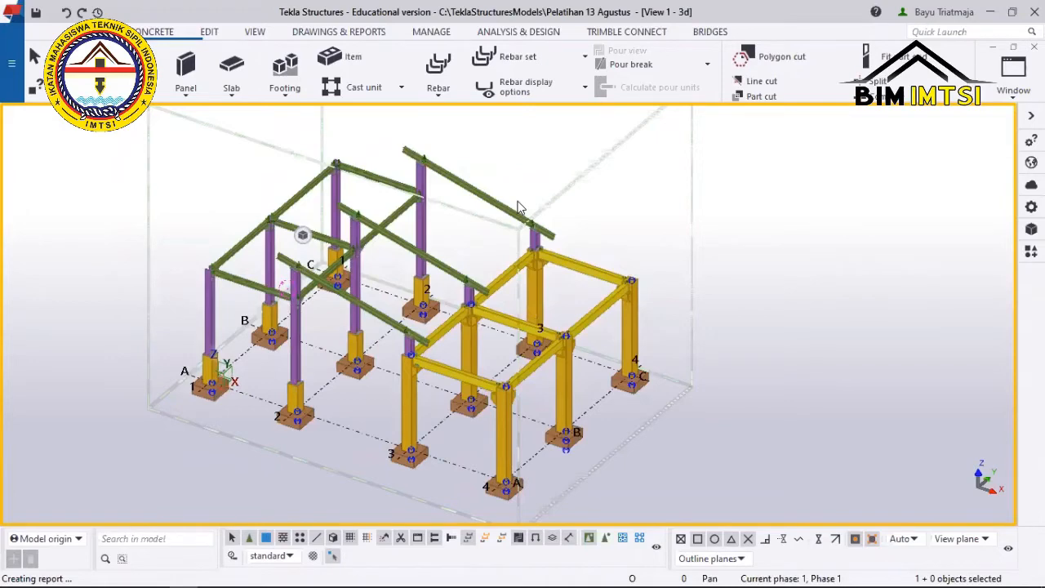
{"action": "scroll", "coordinate": [518, 206], "scroll_direction": "down", "scroll_amount": 2}
{"action": "middle_click_drag", "start_coordinate": [522, 204], "coordinate": [537, 234]}
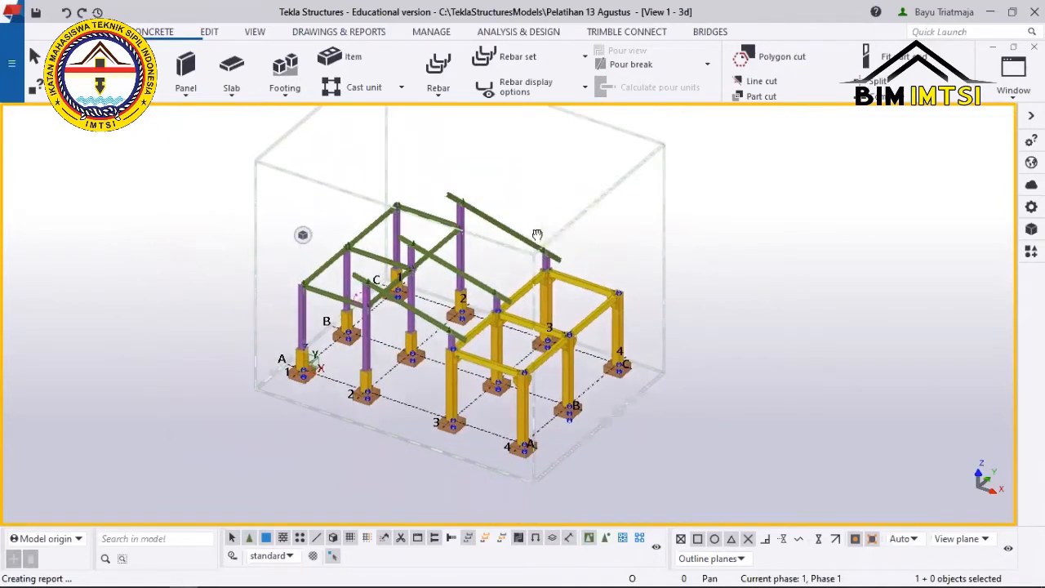
{"action": "scroll", "coordinate": [535, 234], "scroll_direction": "up", "scroll_amount": 3}
{"action": "scroll", "coordinate": [535, 235], "scroll_direction": "down", "scroll_amount": 5}
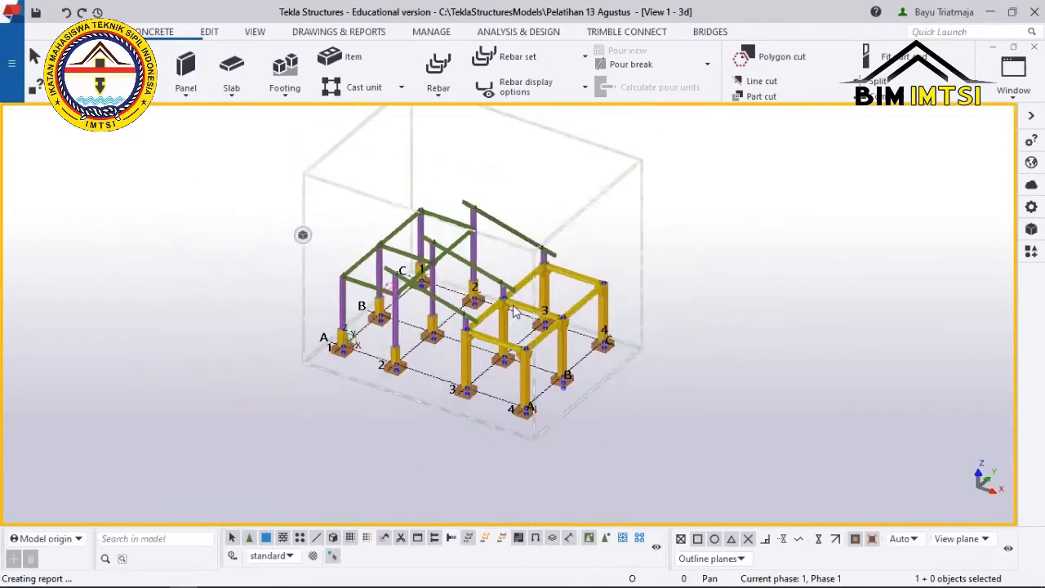
{"action": "scroll", "coordinate": [490, 157], "scroll_direction": "up", "scroll_amount": 4}
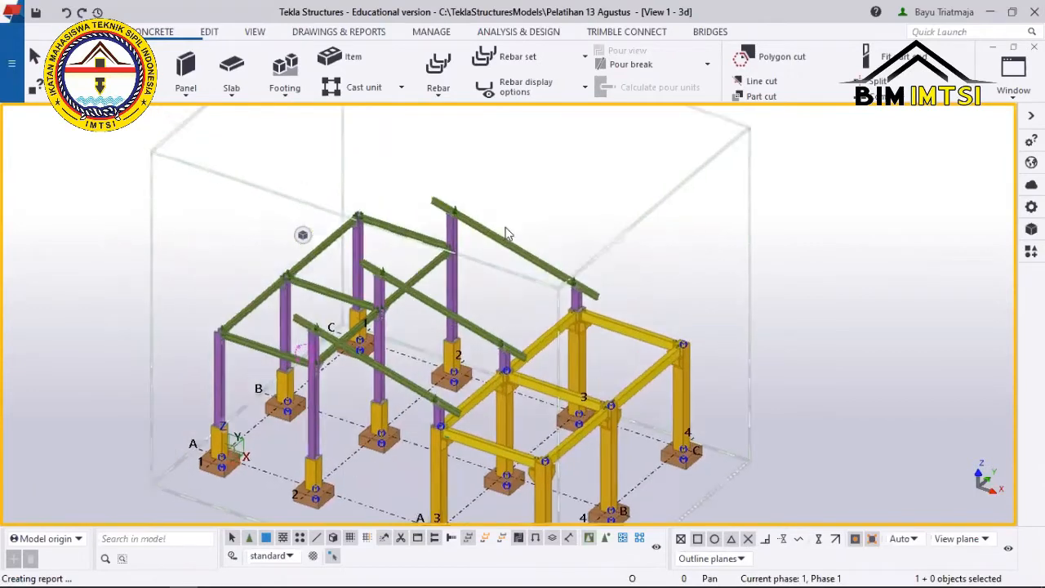
{"action": "scroll", "coordinate": [500, 245], "scroll_direction": "down", "scroll_amount": 1}
{"action": "scroll", "coordinate": [498, 201], "scroll_direction": "down", "scroll_amount": 1}
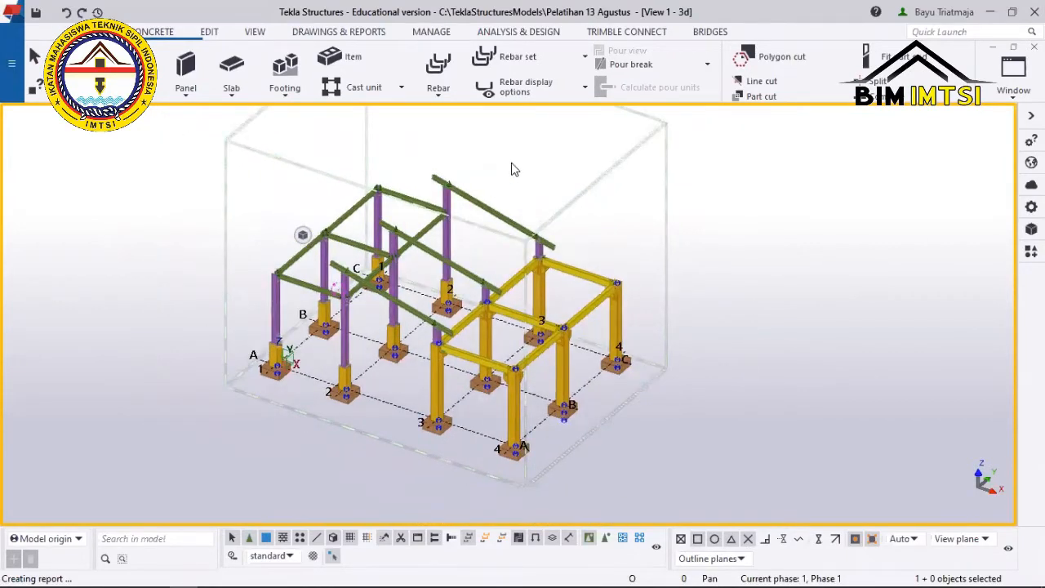
Open the 3D view's properties and review its angle, projection, representation, view depth and visibility settings.
{"action": "double_click", "coordinate": [525, 169]}
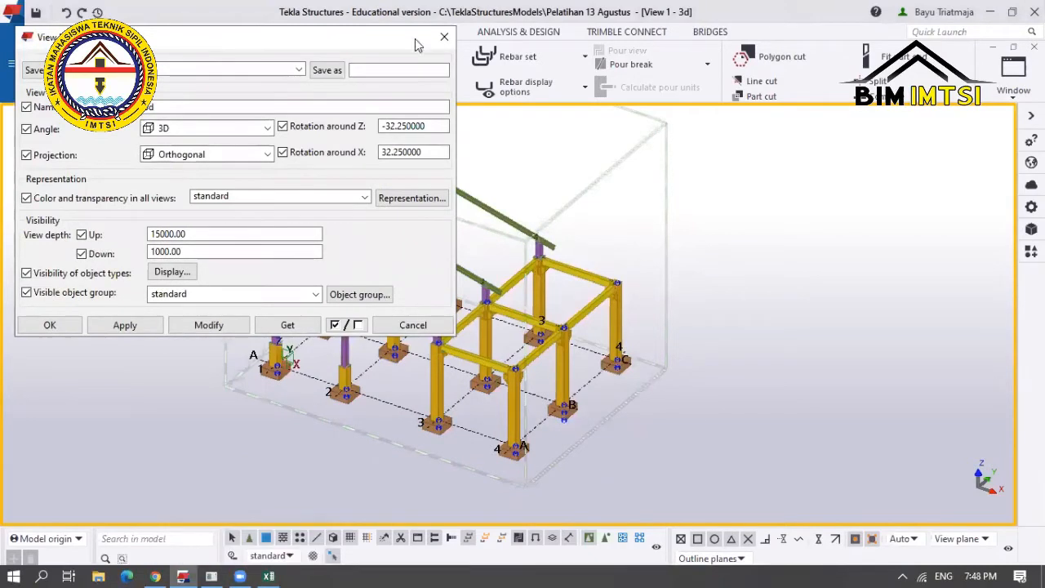
{"action": "left_click", "coordinate": [441, 38]}
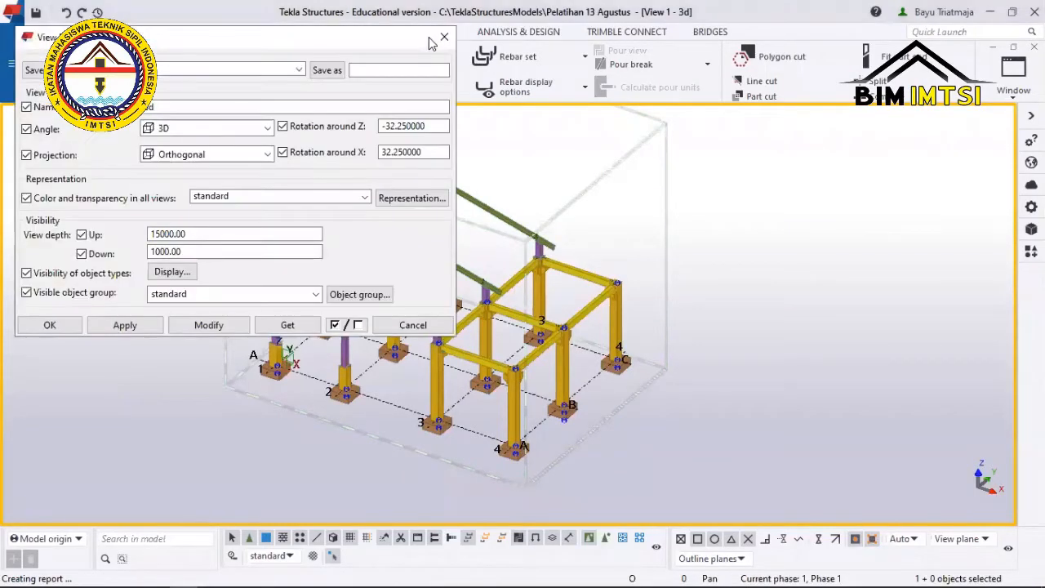
{"action": "left_click", "coordinate": [442, 38]}
{"action": "double_click", "coordinate": [558, 194]}
{"action": "left_click", "coordinate": [750, 254]}
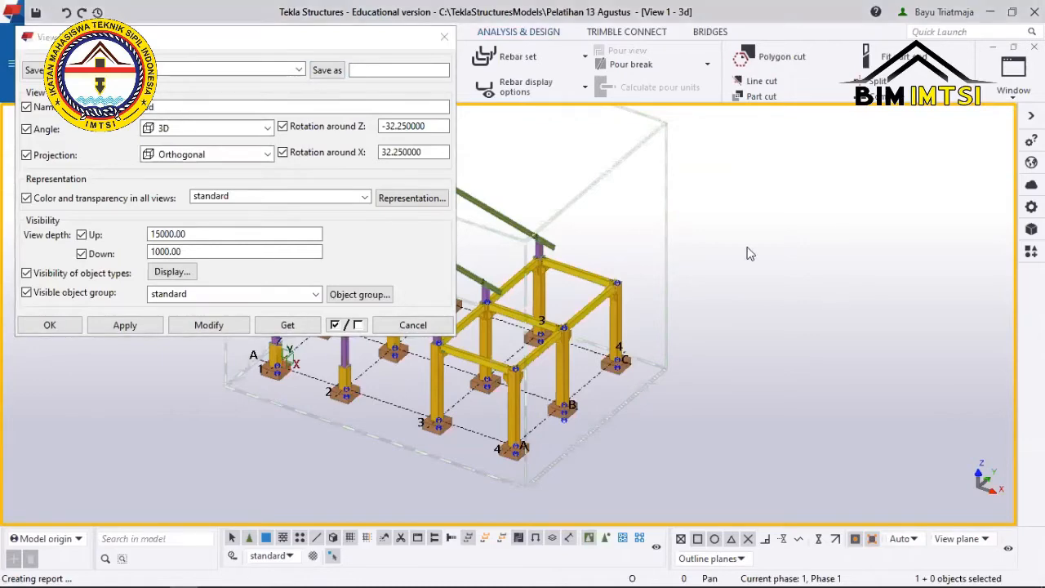
Orbit the 3D view to another angle and check its rotation around Z in the view properties.
{"action": "left_click", "coordinate": [444, 37]}
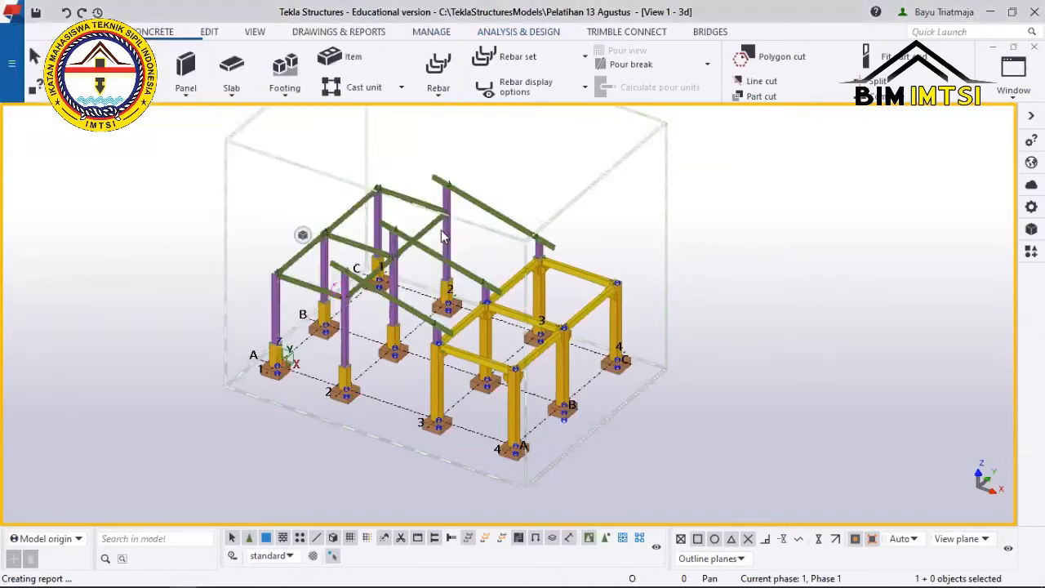
{"action": "scroll", "coordinate": [451, 270], "scroll_direction": "up", "scroll_amount": 3}
{"action": "scroll", "coordinate": [451, 270], "scroll_direction": "down", "scroll_amount": 5}
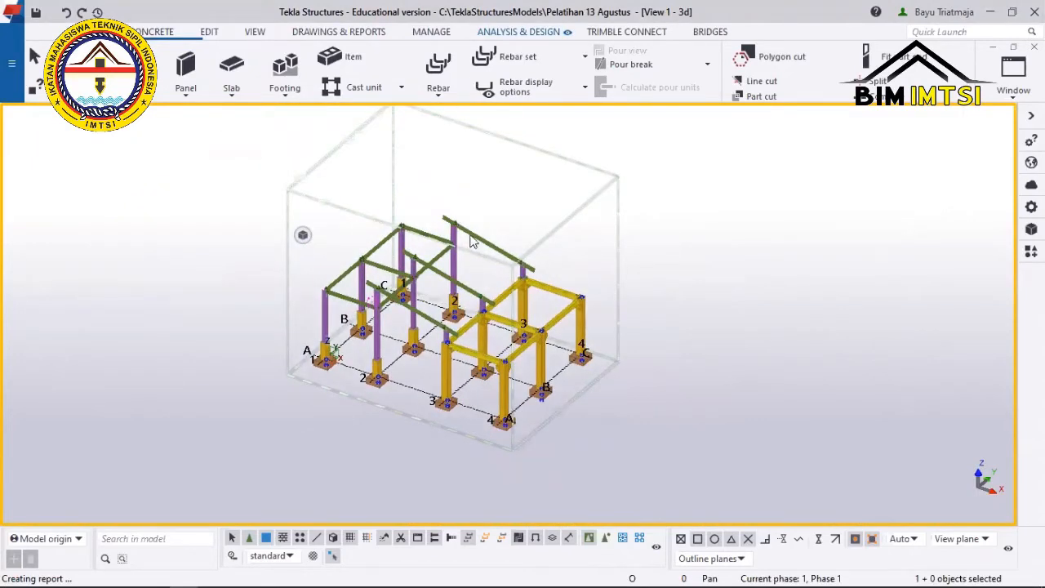
{"action": "scroll", "coordinate": [458, 253], "scroll_direction": "up", "scroll_amount": 3}
{"action": "scroll", "coordinate": [446, 263], "scroll_direction": "down", "scroll_amount": 2}
{"action": "middle_click_drag", "start_coordinate": [433, 219], "coordinate": [382, 290], "text": "ctrl"}
{"action": "scroll", "coordinate": [416, 221], "scroll_direction": "up", "scroll_amount": 2}
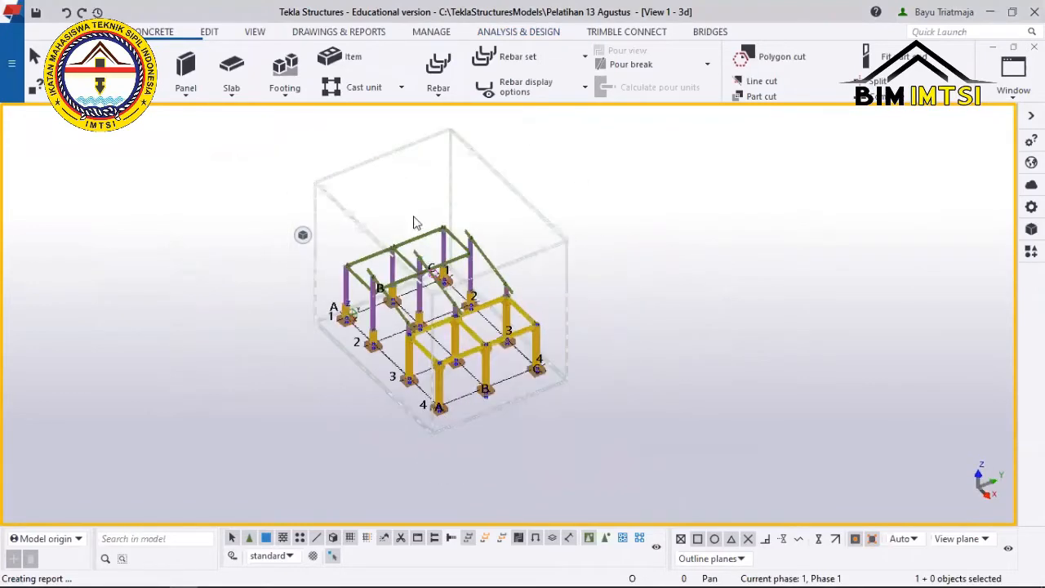
{"action": "scroll", "coordinate": [385, 166], "scroll_direction": "up", "scroll_amount": 2}
{"action": "double_click", "coordinate": [423, 169]}
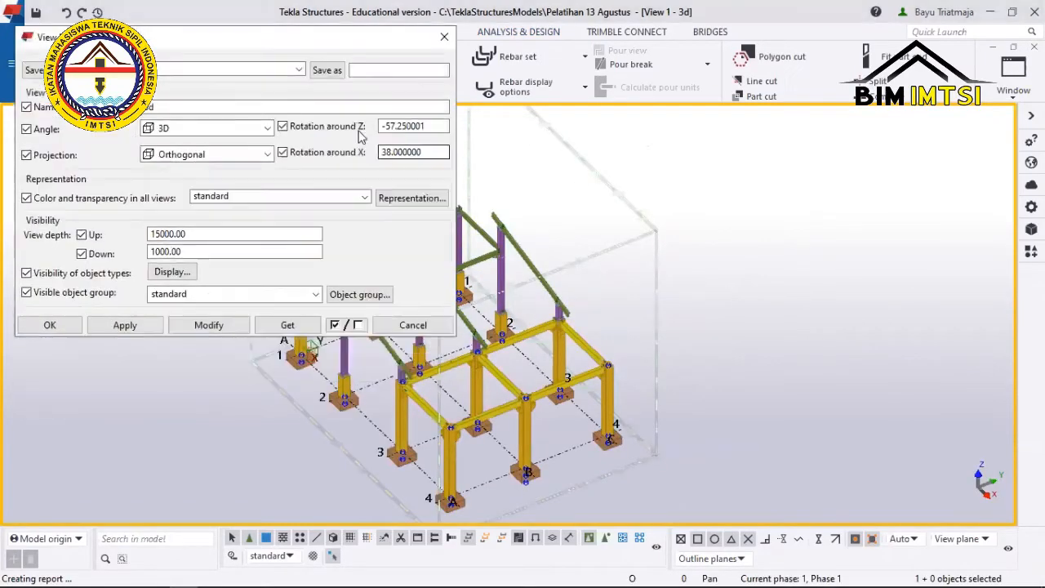
{"action": "double_click", "coordinate": [428, 126]}
{"action": "left_click", "coordinate": [427, 125]}
{"action": "left_click_drag", "start_coordinate": [427, 126], "coordinate": [364, 131]}
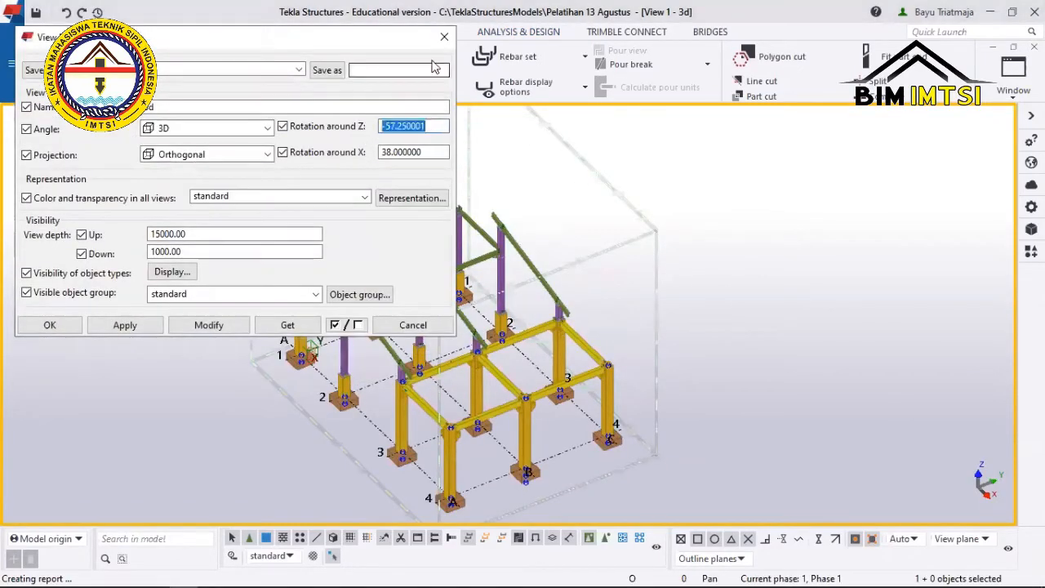
{"action": "left_click", "coordinate": [443, 38]}
Orbit the structure to a lower viewpoint and check the 3D view's rotation angles again in its properties.
{"action": "scroll", "coordinate": [410, 231], "scroll_direction": "up", "scroll_amount": 2}
{"action": "scroll", "coordinate": [439, 152], "scroll_direction": "down", "scroll_amount": 2}
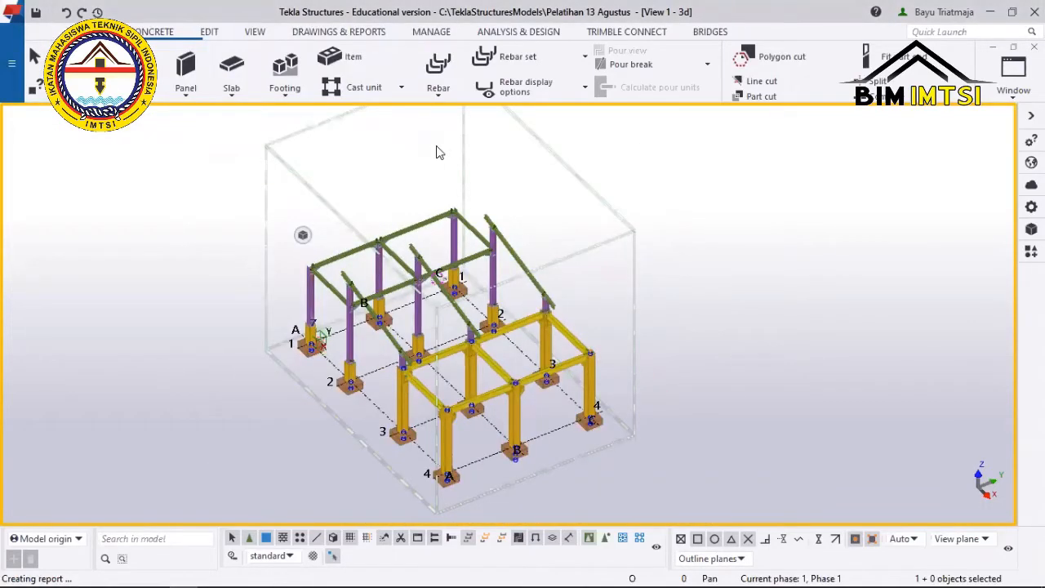
{"action": "mouse_move", "coordinate": [437, 152]}
{"action": "middle_mouse_down", "text": "ctrl"}
{"action": "mouse_move", "coordinate": [408, 219]}
{"action": "mouse_move", "coordinate": [408, 207]}
{"action": "mouse_move", "coordinate": [491, 355]}
{"action": "middle_mouse_up", "text": "ctrl"}
{"action": "scroll", "coordinate": [474, 351], "scroll_direction": "up", "scroll_amount": 2}
{"action": "scroll", "coordinate": [441, 330], "scroll_direction": "down", "scroll_amount": 3}
{"action": "middle_click_drag", "start_coordinate": [439, 326], "coordinate": [417, 259]}
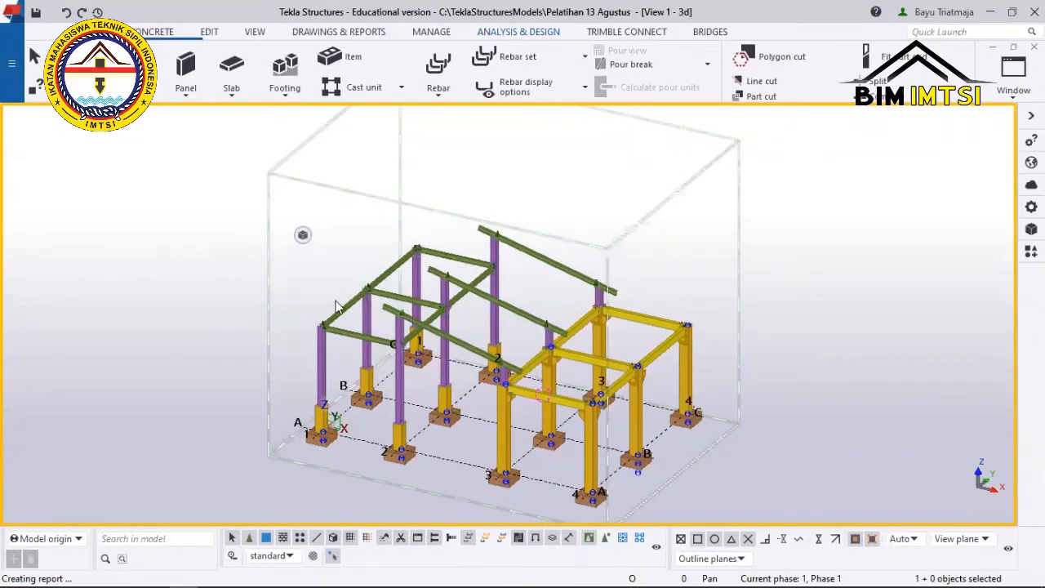
{"action": "scroll", "coordinate": [312, 225], "scroll_direction": "up", "scroll_amount": 2}
{"action": "left_click", "coordinate": [305, 236]}
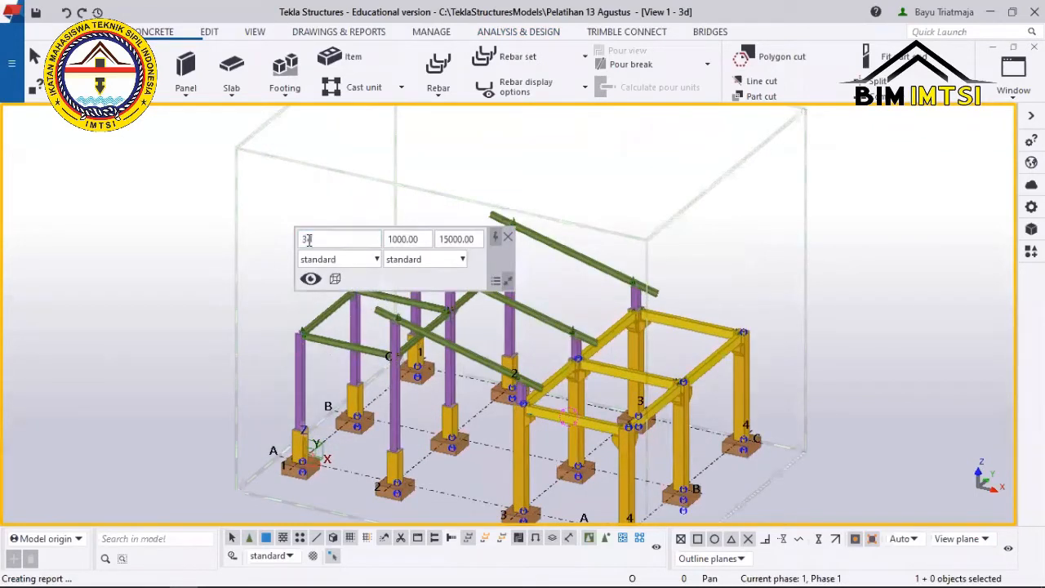
{"action": "middle_click_drag", "start_coordinate": [308, 194], "coordinate": [274, 211]}
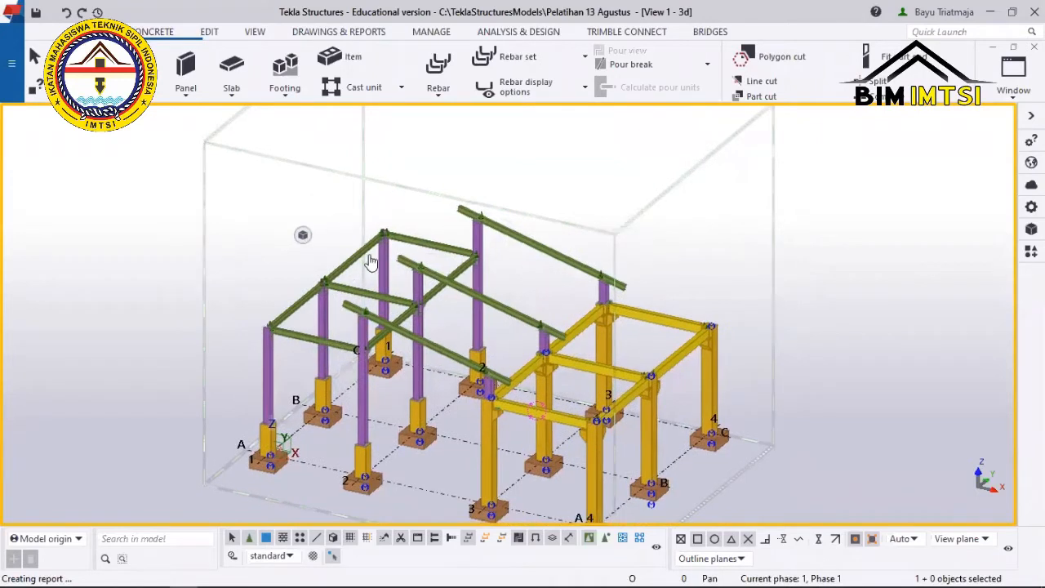
{"action": "middle_click_drag", "start_coordinate": [505, 394], "coordinate": [479, 348]}
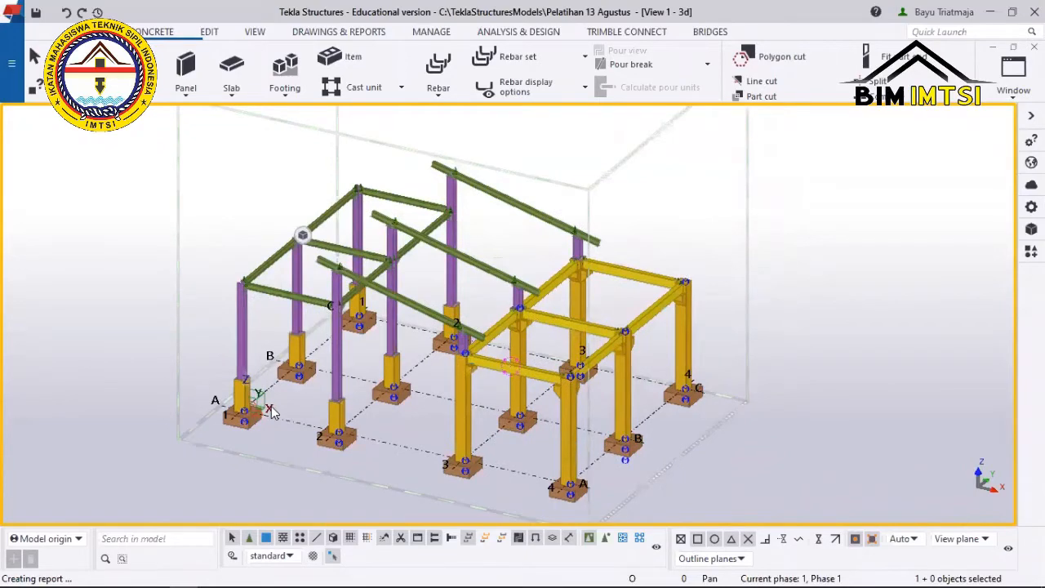
{"action": "scroll", "coordinate": [272, 414], "scroll_direction": "down", "scroll_amount": 2}
{"action": "scroll", "coordinate": [310, 406], "scroll_direction": "up", "scroll_amount": 3}
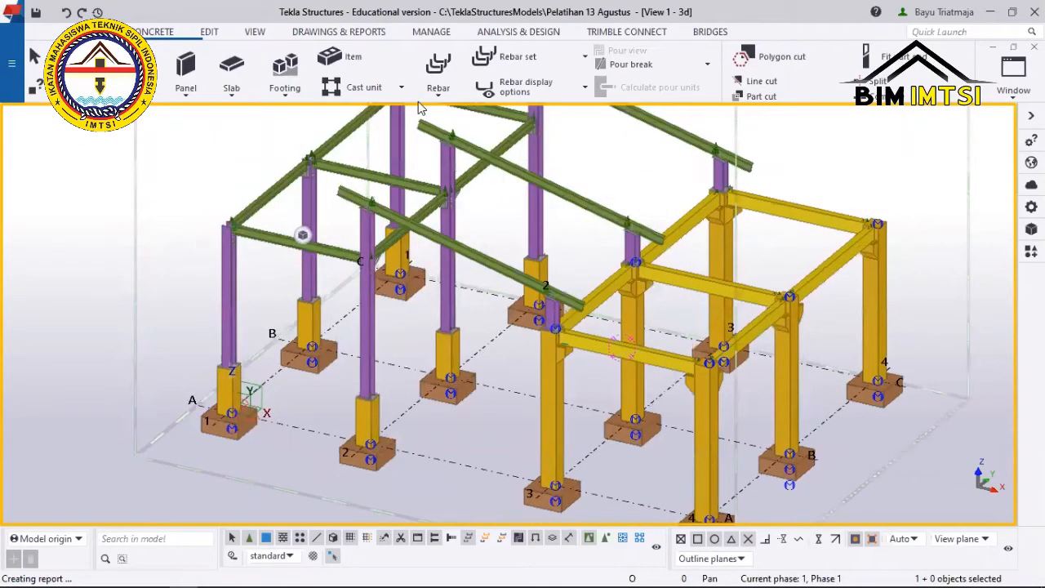
{"action": "scroll", "coordinate": [189, 196], "scroll_direction": "down", "scroll_amount": 3}
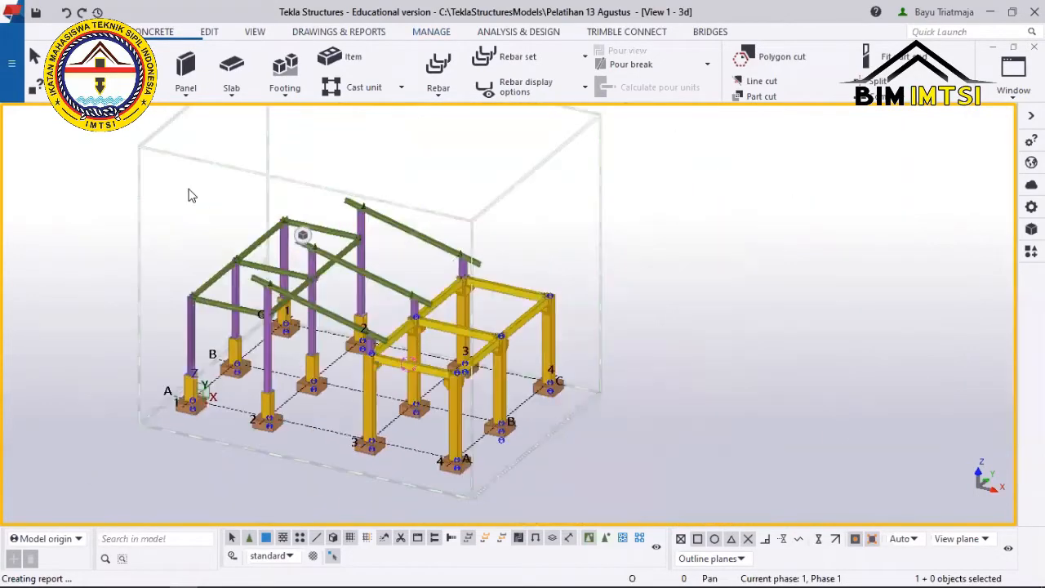
{"action": "double_click", "coordinate": [196, 192]}
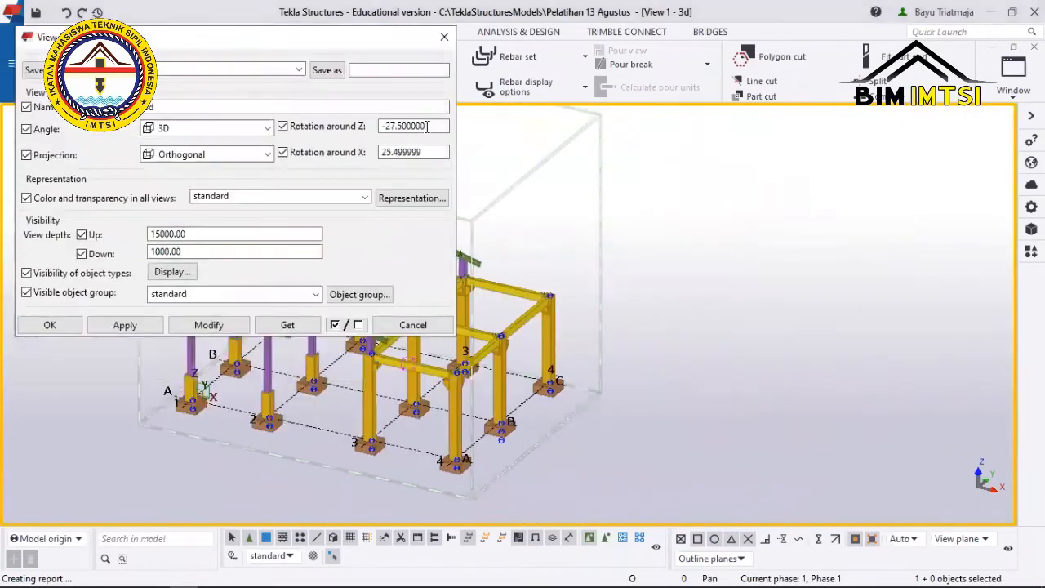
{"action": "double_click", "coordinate": [440, 127]}
{"action": "left_click", "coordinate": [444, 36]}
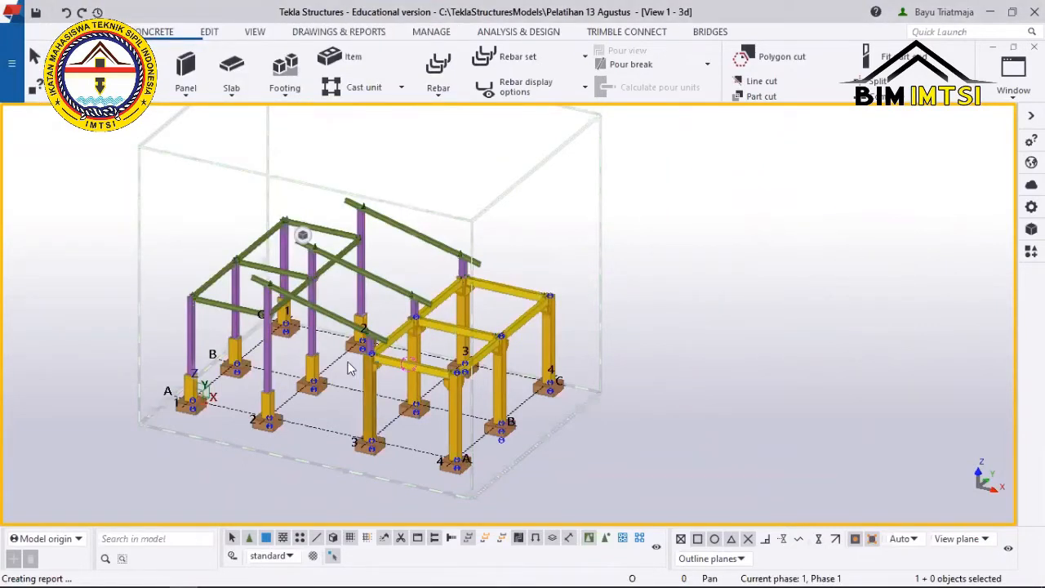
Examine the column and beam frame from the opposite sides of the grid.
{"action": "scroll", "coordinate": [363, 401], "scroll_direction": "down", "scroll_amount": 3}
{"action": "middle_click_drag", "start_coordinate": [513, 404], "coordinate": [512, 360], "text": "ctrl"}
{"action": "scroll", "coordinate": [523, 416], "scroll_direction": "down", "scroll_amount": 1}
{"action": "scroll", "coordinate": [512, 361], "scroll_direction": "up", "scroll_amount": 2}
{"action": "middle_click_drag", "start_coordinate": [668, 441], "coordinate": [733, 436]}
{"action": "scroll", "coordinate": [733, 435], "scroll_direction": "up", "scroll_amount": 2}
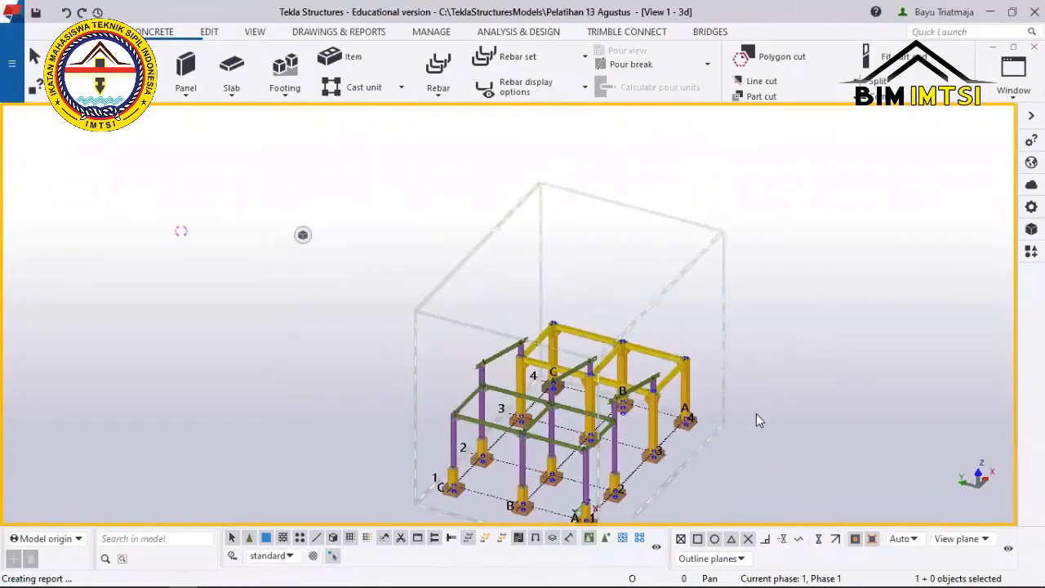
{"action": "middle_click_drag", "start_coordinate": [517, 368], "coordinate": [804, 311], "text": "ctrl"}
{"action": "scroll", "coordinate": [612, 289], "scroll_direction": "down", "scroll_amount": 3}
{"action": "scroll", "coordinate": [727, 368], "scroll_direction": "down", "scroll_amount": 1}
{"action": "middle_click_drag", "start_coordinate": [654, 360], "coordinate": [615, 381]}
{"action": "scroll", "coordinate": [615, 381], "scroll_direction": "up", "scroll_amount": 1}
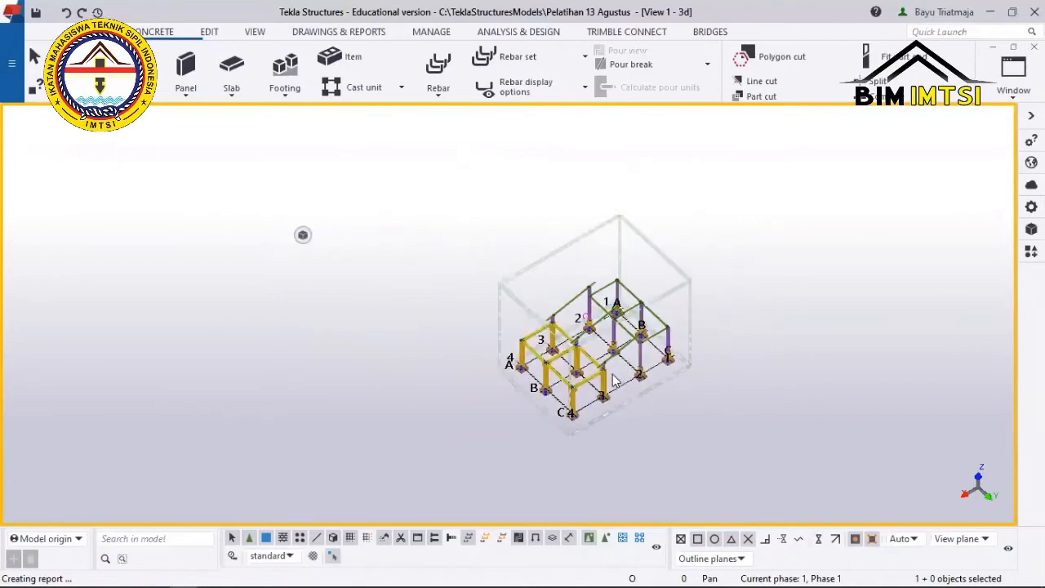
{"action": "scroll", "coordinate": [615, 380], "scroll_direction": "up", "scroll_amount": 2}
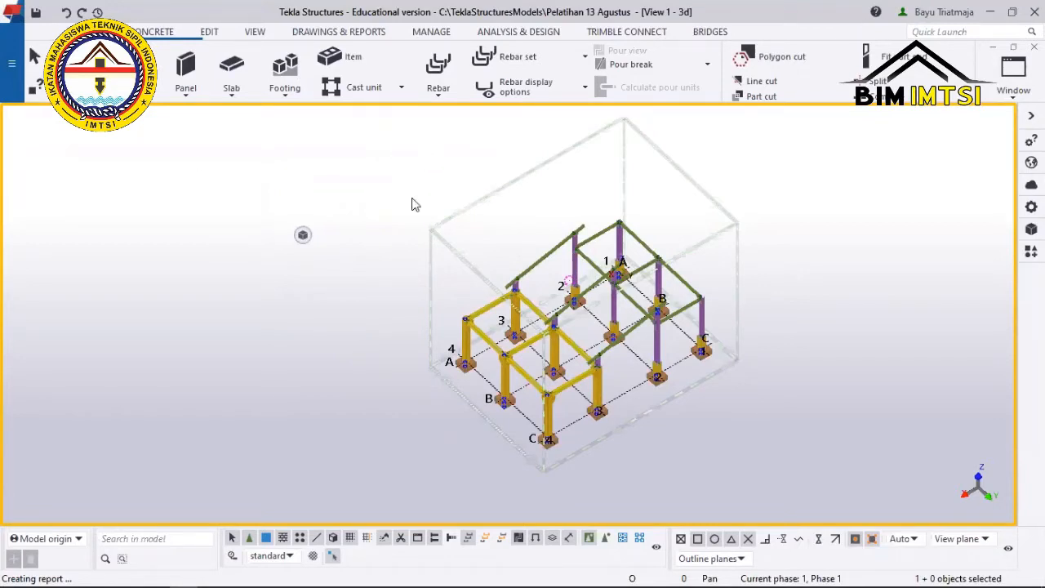
Set the 3D view's rotation to 45 around Z and 30 around X, and modify the view.
{"action": "double_click", "coordinate": [349, 178]}
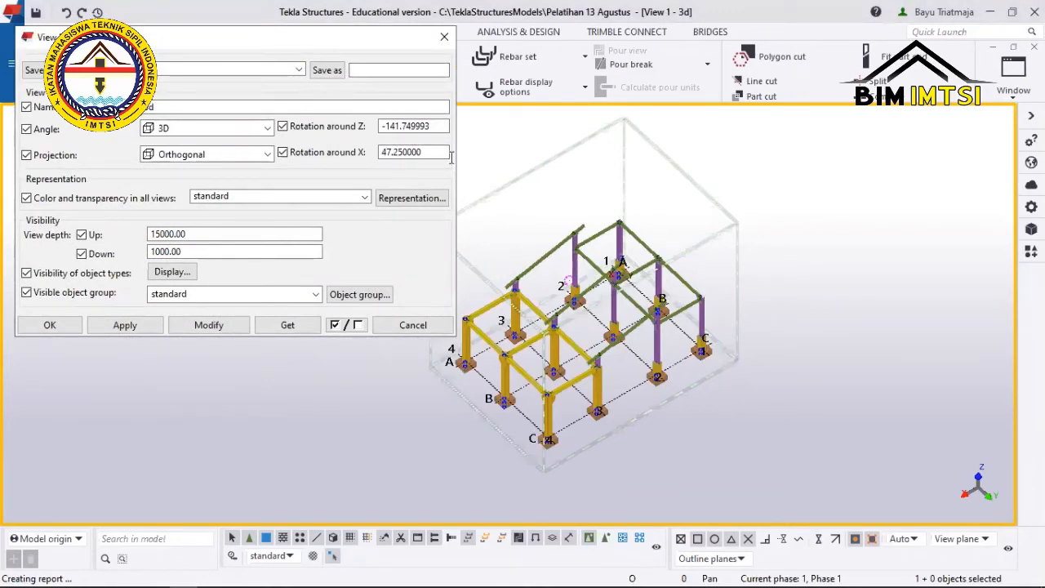
{"action": "double_click", "coordinate": [412, 127]}
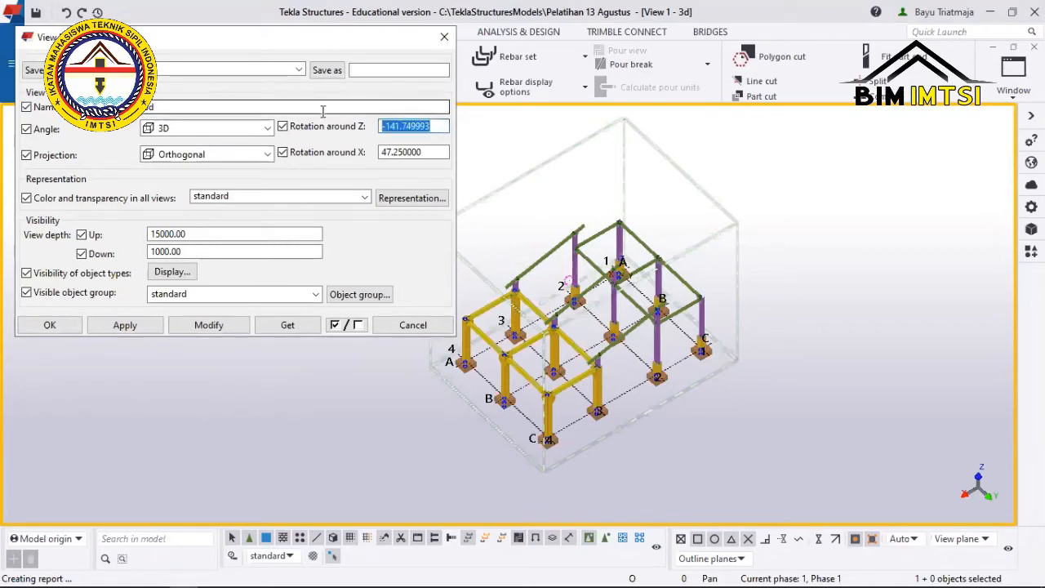
{"action": "type", "text": "45"}
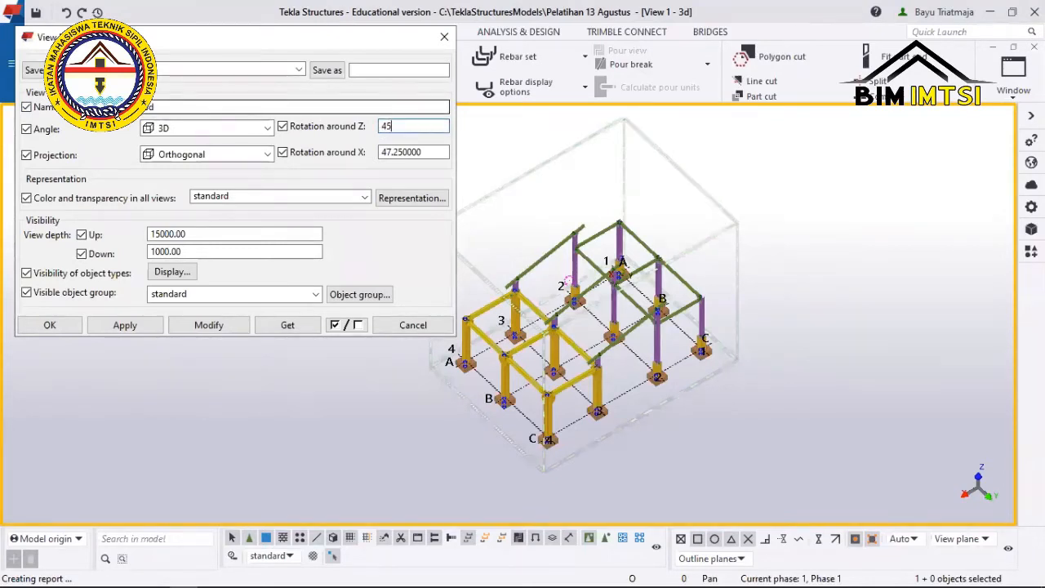
{"action": "double_click", "coordinate": [436, 152]}
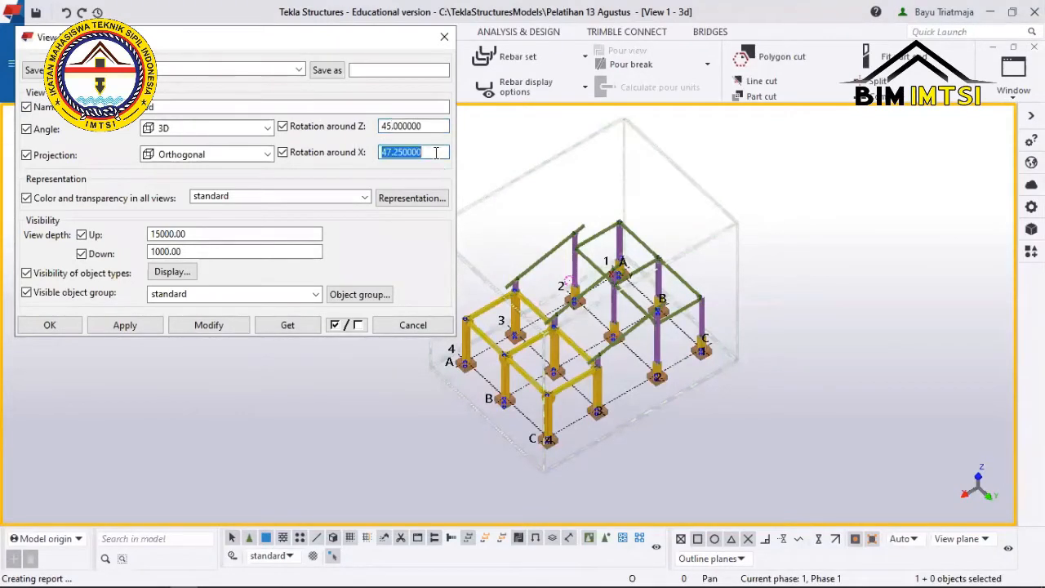
{"action": "type", "text": "30"}
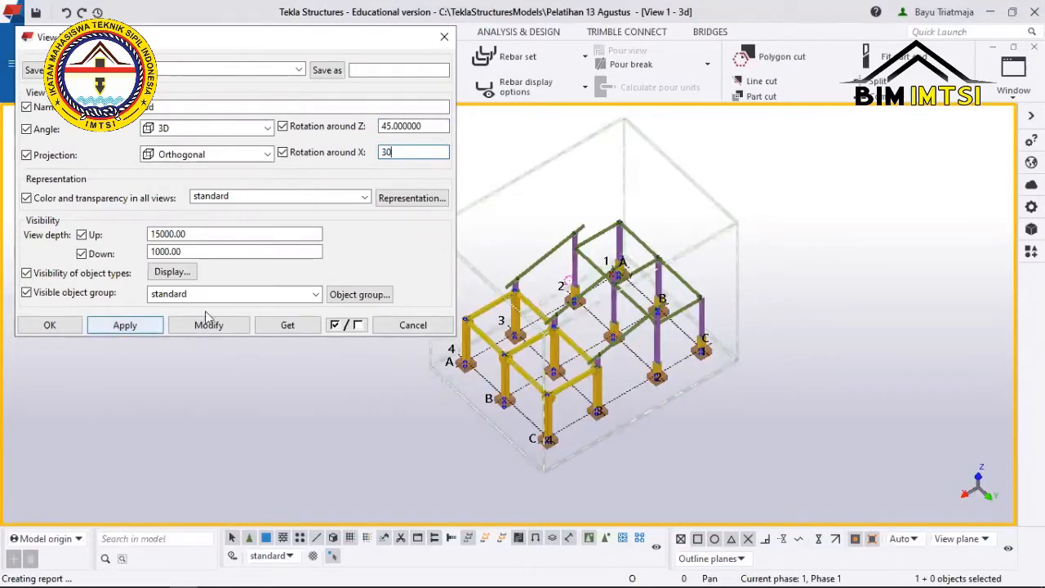
{"action": "left_click", "coordinate": [209, 325]}
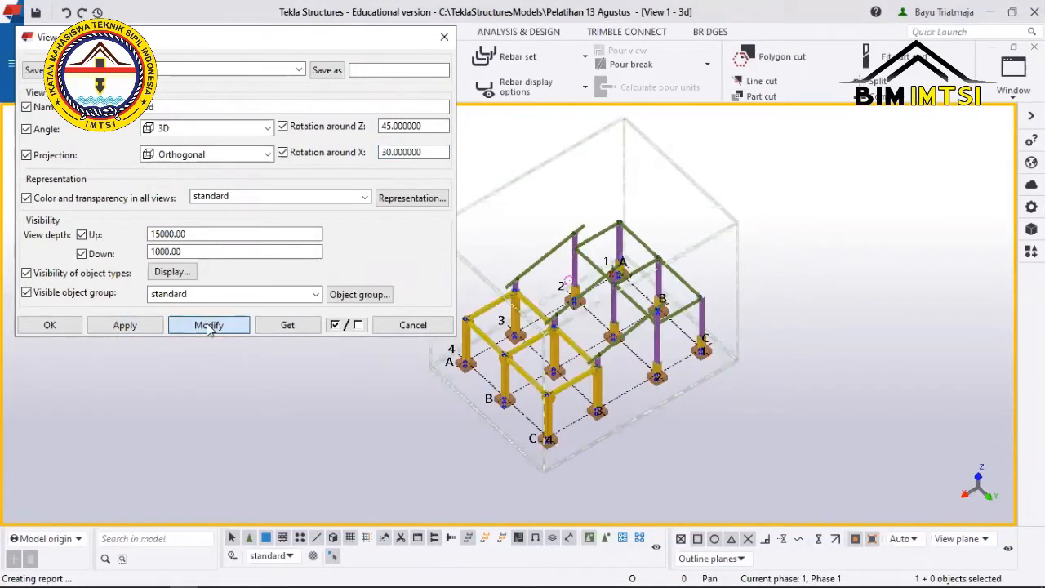
Try a rotation of -30 around X on the 3D view.
{"action": "left_click", "coordinate": [383, 152]}
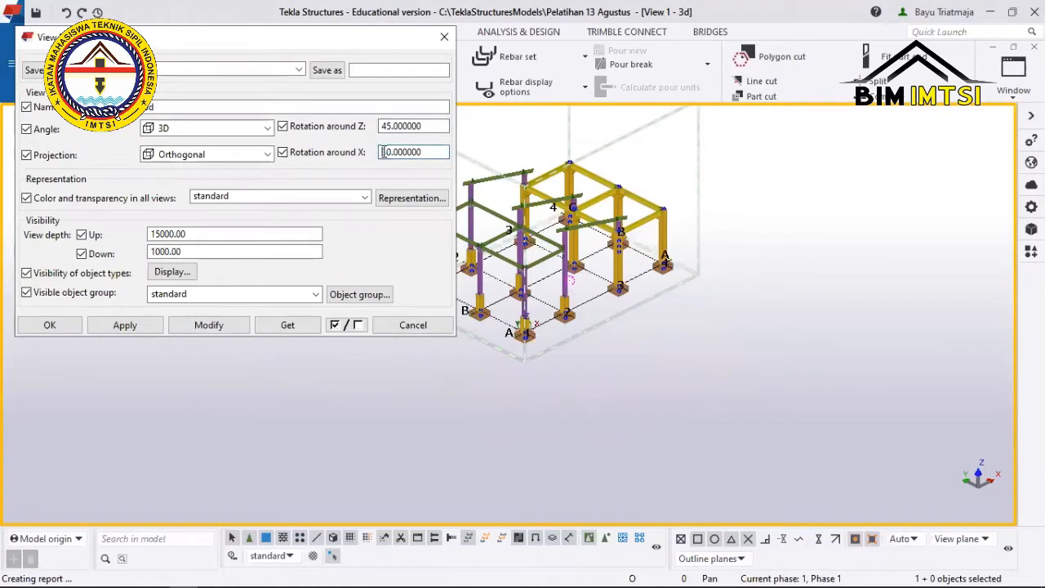
{"action": "type", "text": "-"}
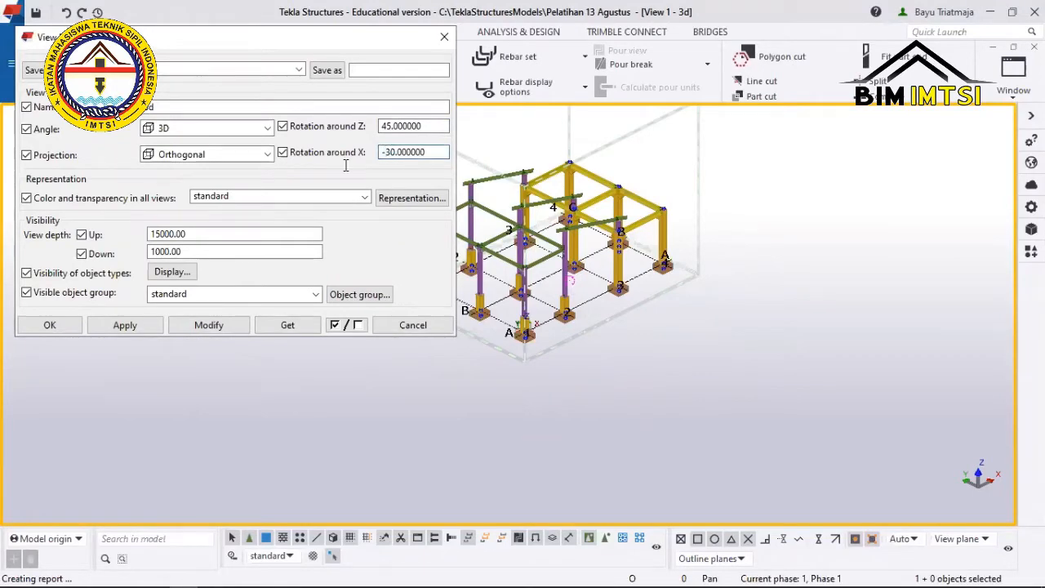
{"action": "left_click", "coordinate": [231, 325]}
{"action": "scroll", "coordinate": [581, 309], "scroll_direction": "up", "scroll_amount": 5}
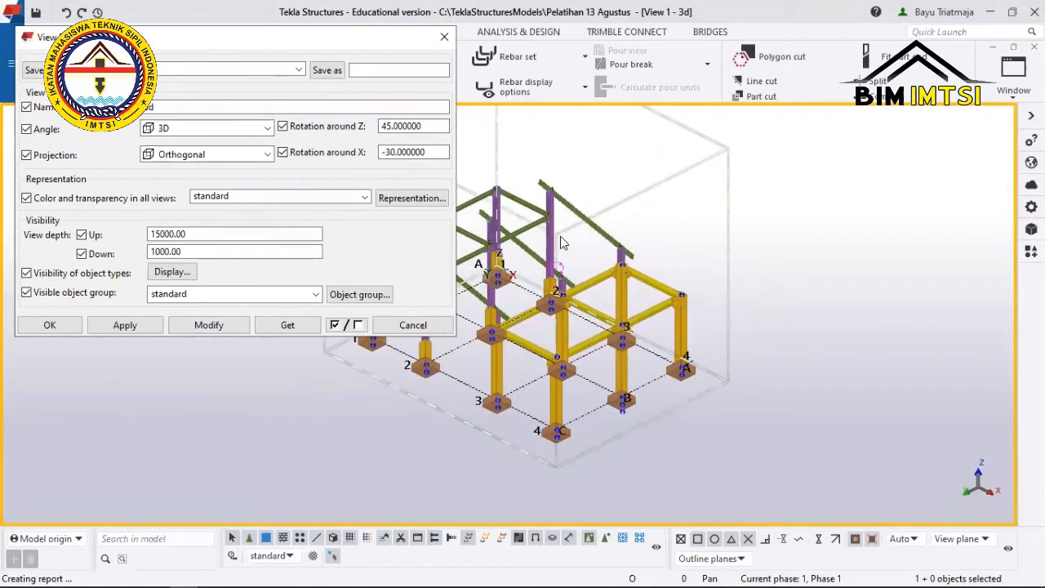
Set the 3D view's rotation to -45 around Z and 30 around X, apply it and close the view properties.
{"action": "left_click", "coordinate": [387, 156]}
{"action": "key", "text": "BackSpace"}
{"action": "left_click", "coordinate": [384, 129]}
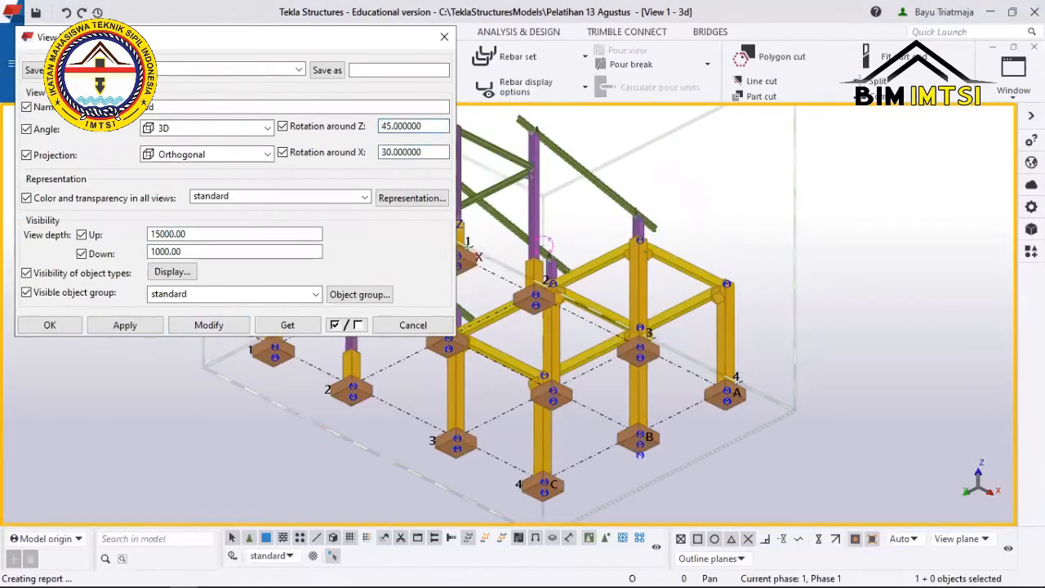
{"action": "type", "text": "-"}
{"action": "left_click", "coordinate": [204, 325]}
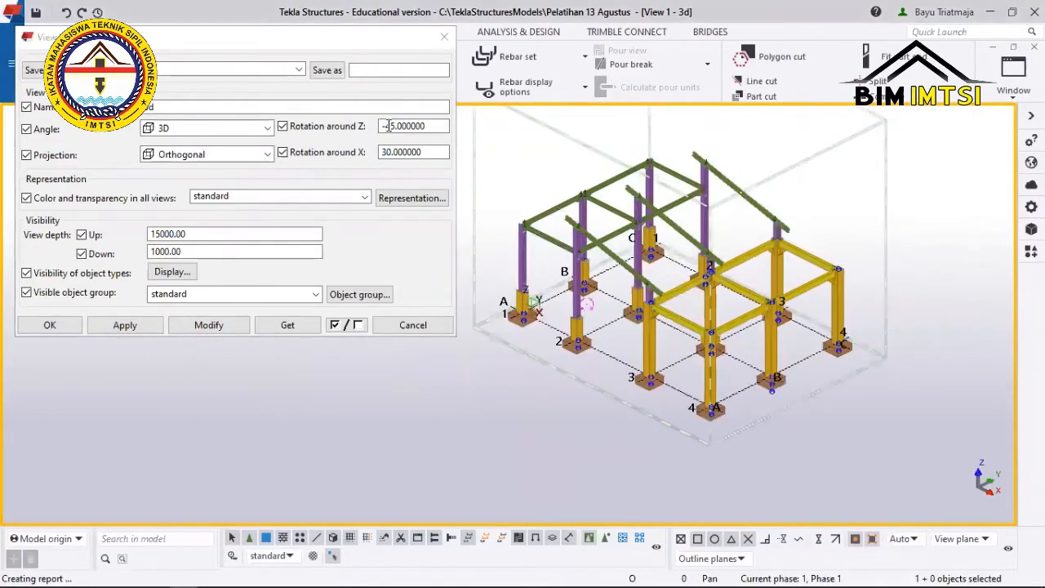
{"action": "left_click", "coordinate": [217, 327]}
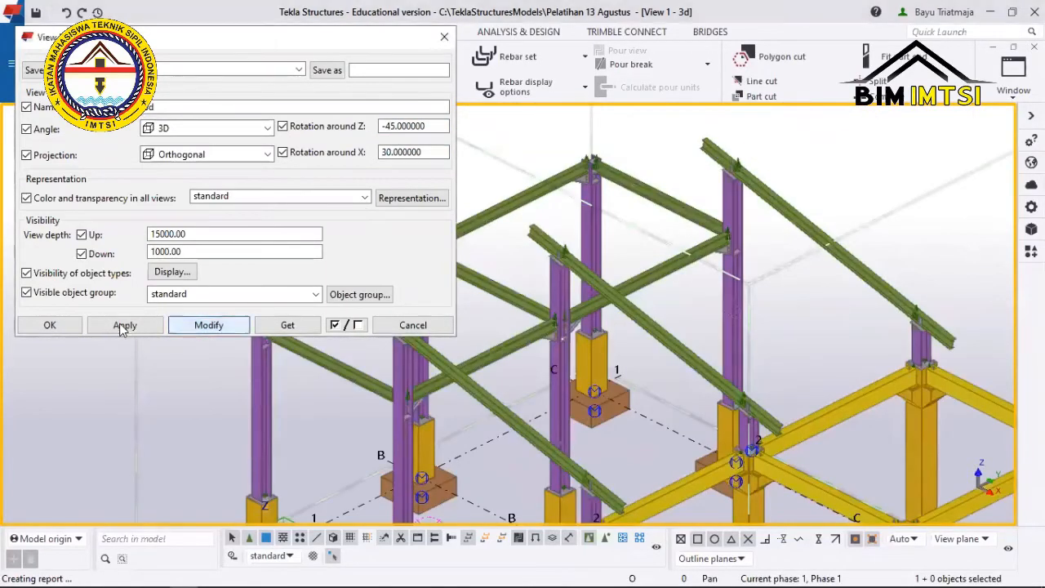
{"action": "left_click", "coordinate": [120, 327]}
{"action": "left_click", "coordinate": [50, 326]}
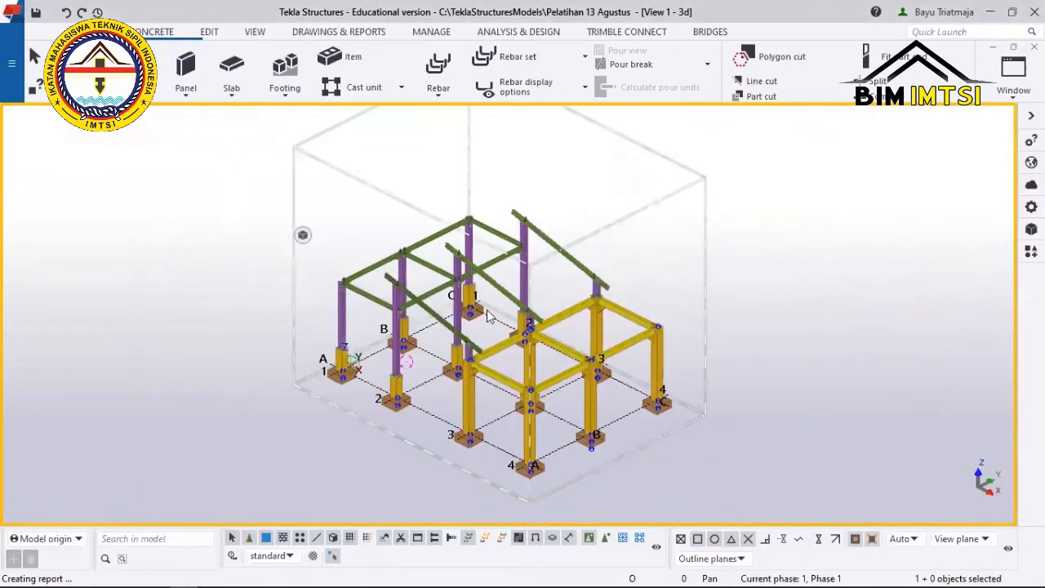
Reopen the 3D view's properties to check the rotation around Z, and accept them unchanged.
{"action": "double_click", "coordinate": [111, 145]}
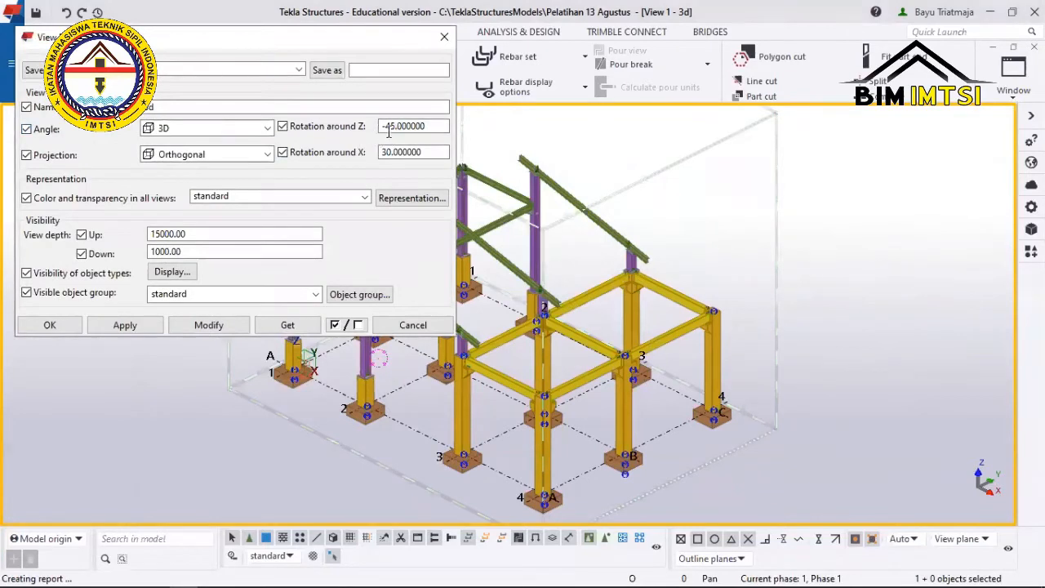
{"action": "left_click", "coordinate": [435, 128]}
{"action": "left_click", "coordinate": [225, 328]}
{"action": "left_click", "coordinate": [50, 326]}
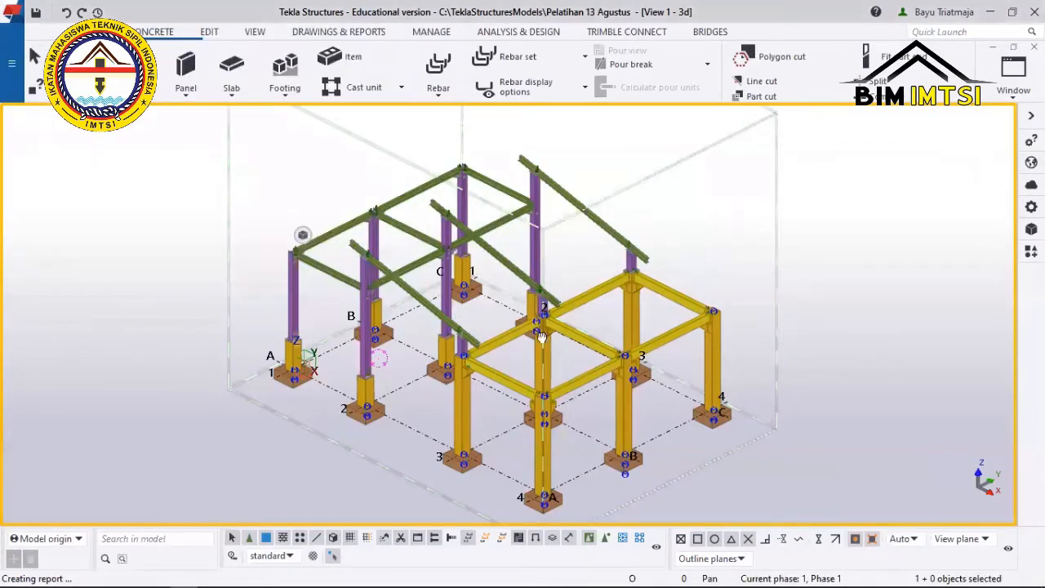
{"action": "scroll", "coordinate": [511, 317], "scroll_direction": "up", "scroll_amount": 4}
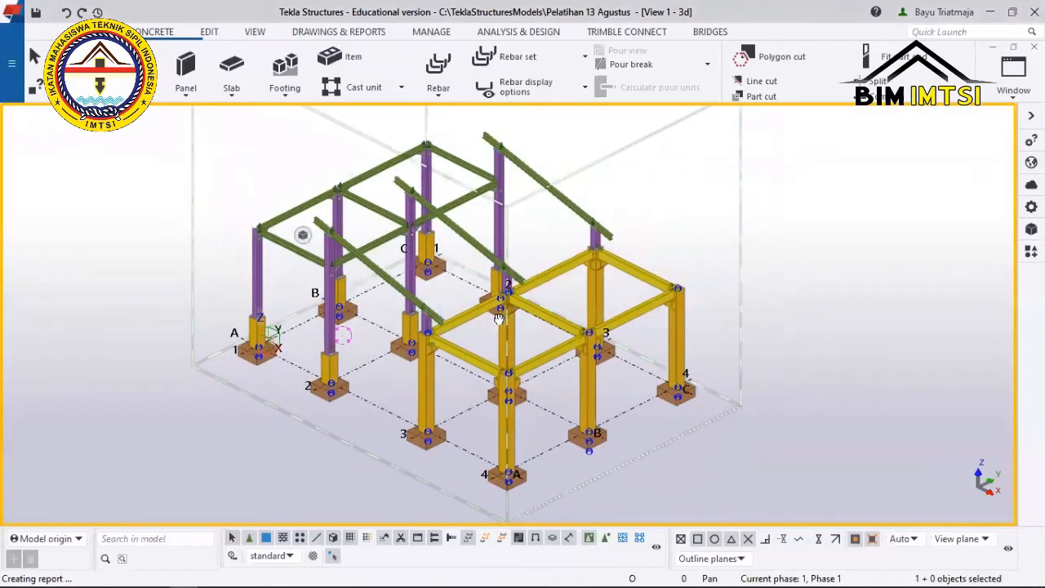
{"action": "middle_click_drag", "start_coordinate": [496, 317], "coordinate": [485, 309]}
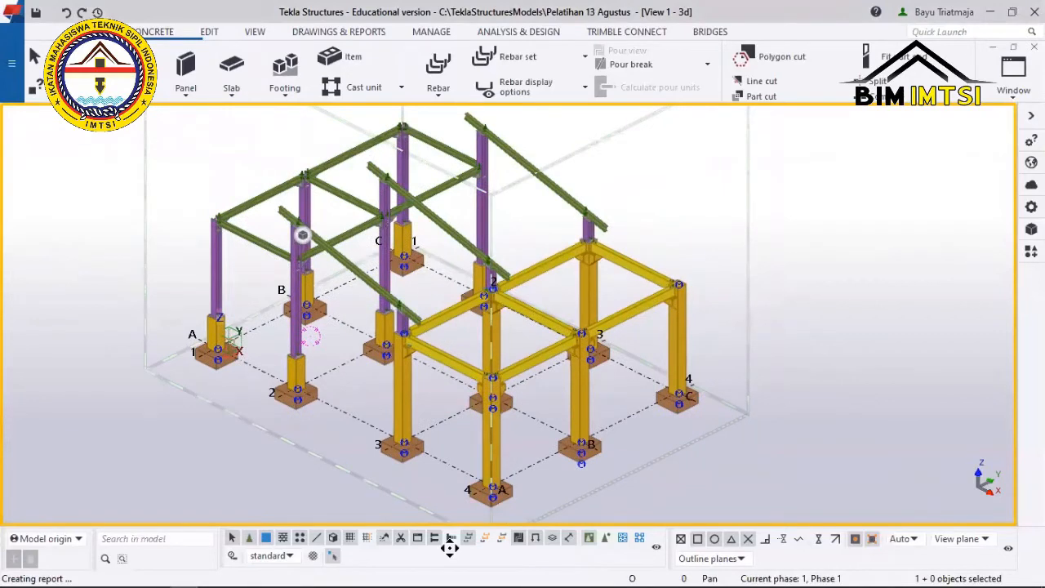
{"action": "left_click", "coordinate": [349, 34]}
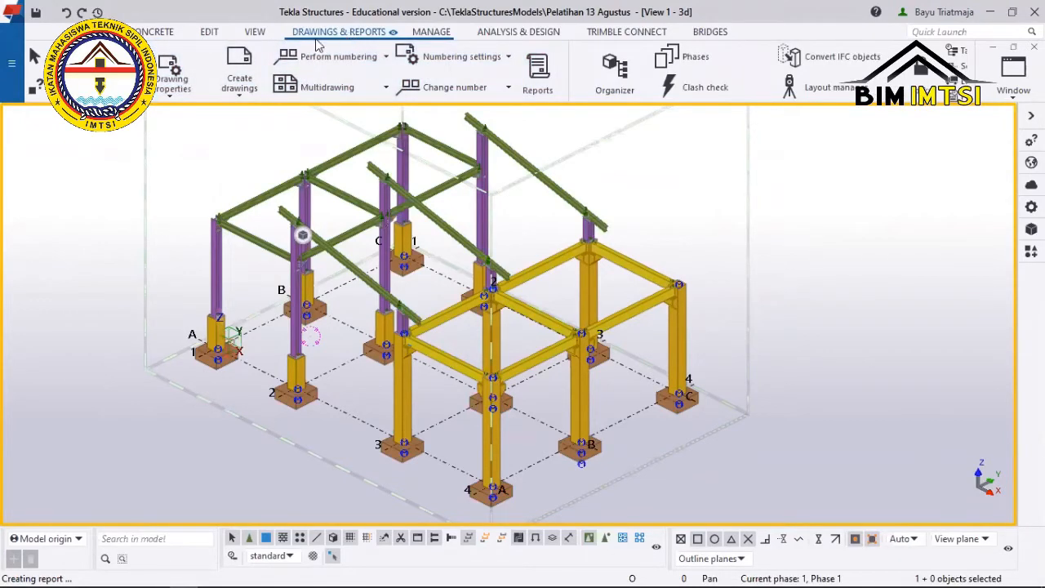
{"action": "left_click", "coordinate": [239, 87]}
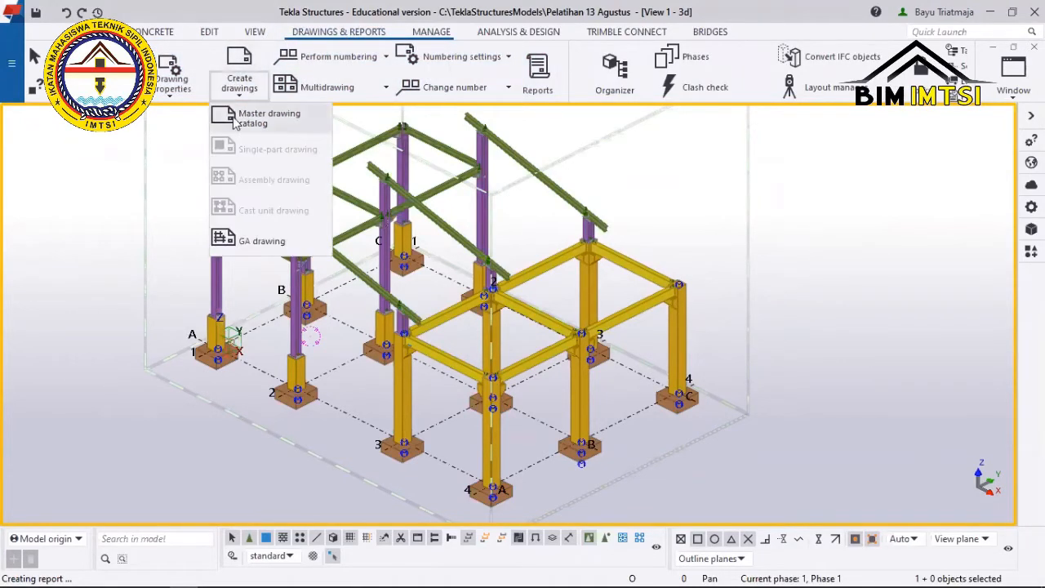
{"action": "left_click", "coordinate": [261, 243]}
{"action": "left_click", "coordinate": [335, 166]}
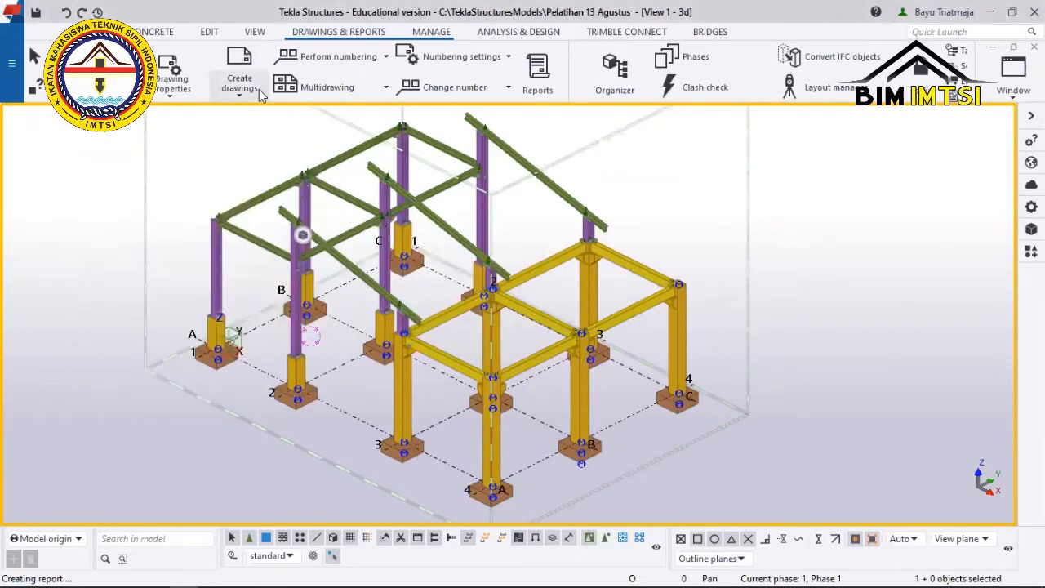
{"action": "left_click", "coordinate": [240, 87]}
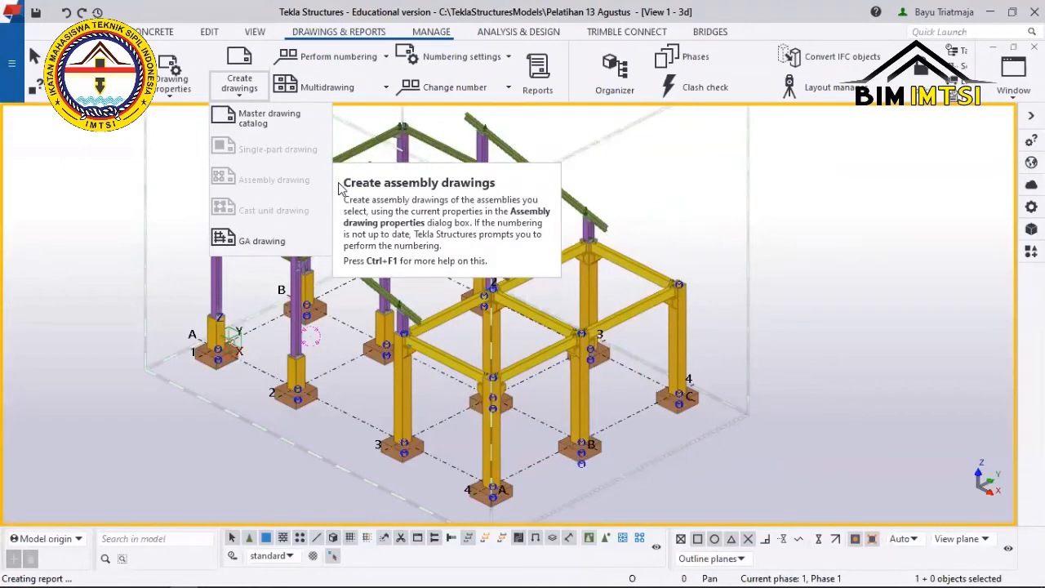
{"action": "mouse_move", "coordinate": [594, 570]}
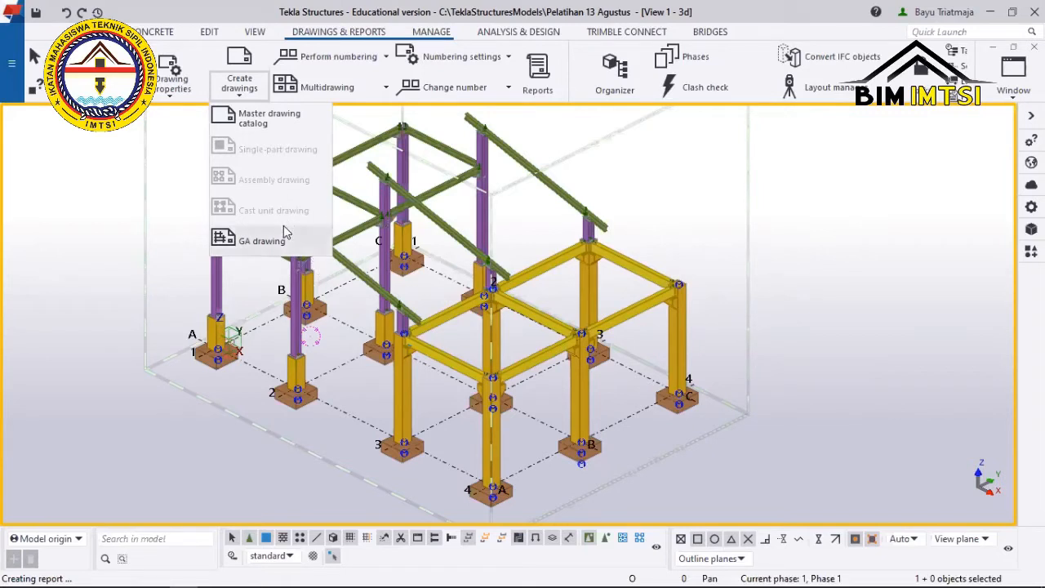
{"action": "left_click", "coordinate": [169, 242]}
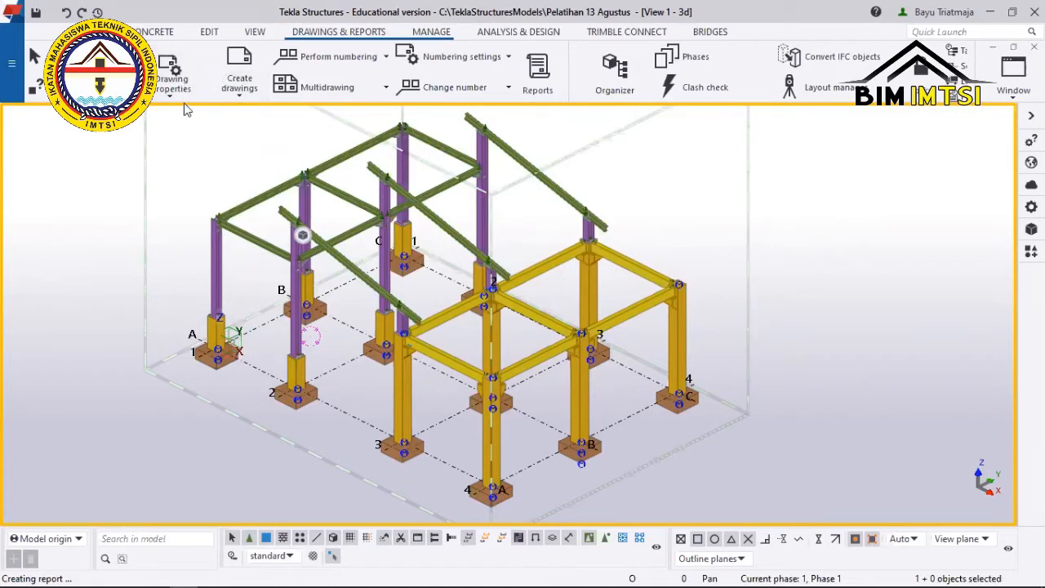
Create a general arrangement drawing from the 3d view, with the option to open the drawing enabled.
{"action": "left_click", "coordinate": [238, 91]}
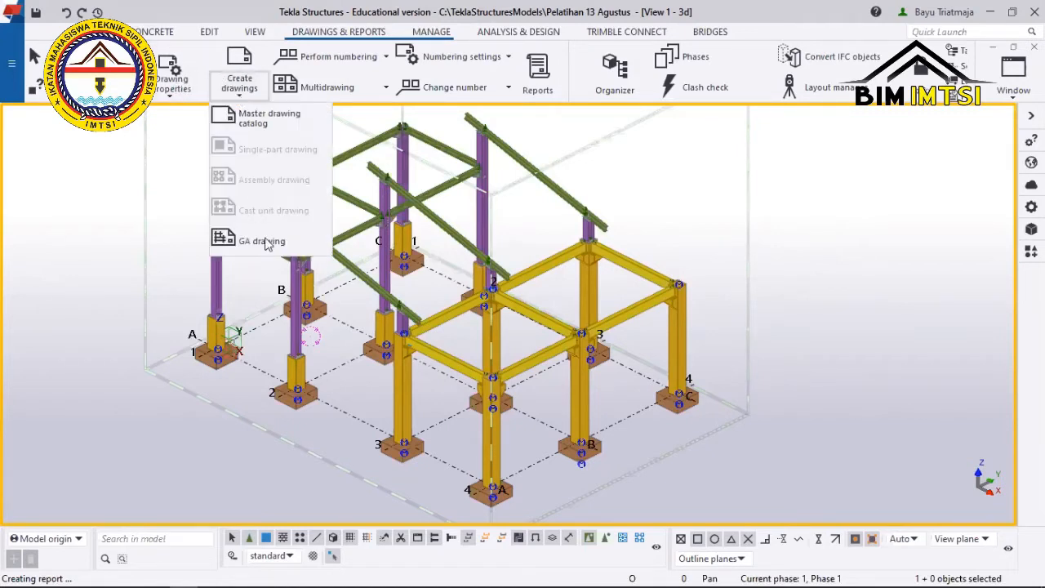
{"action": "left_click", "coordinate": [221, 238]}
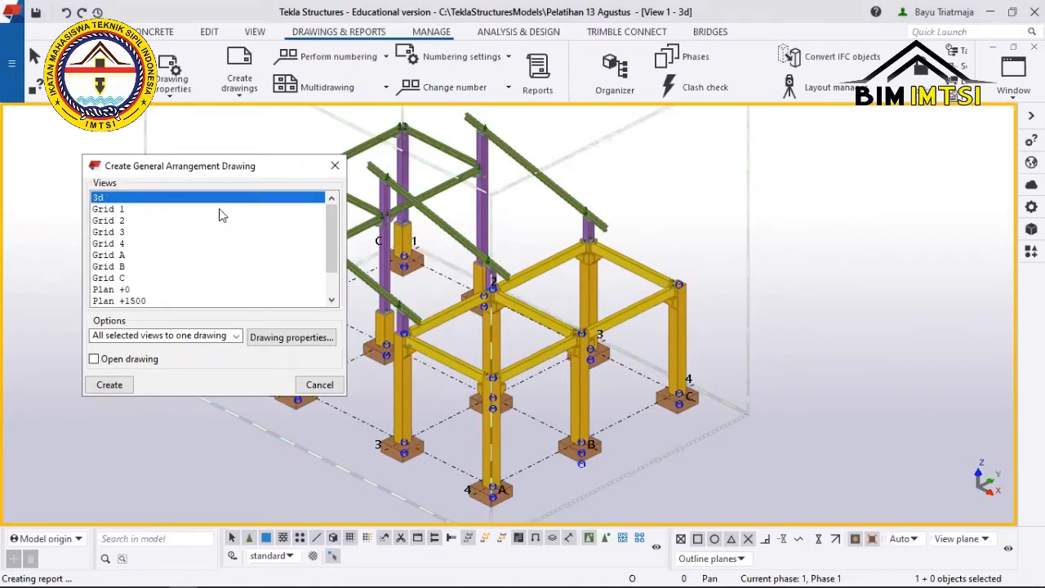
{"action": "left_click", "coordinate": [110, 360]}
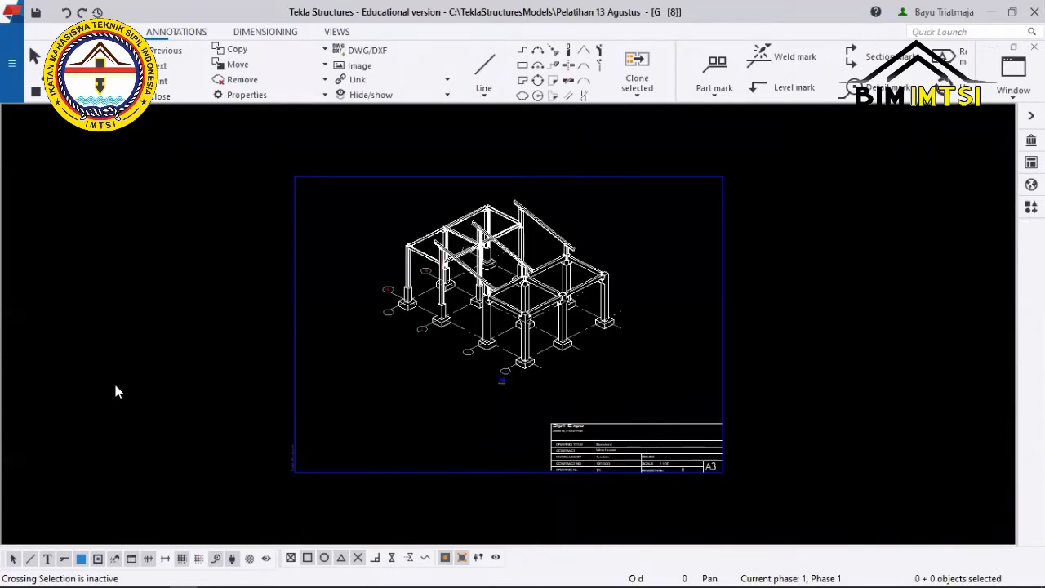
Examine the new drawing's 3D view and the project, contract, scale and drawing number entries in its title block.
{"action": "scroll", "coordinate": [458, 367], "scroll_direction": "up", "scroll_amount": 4}
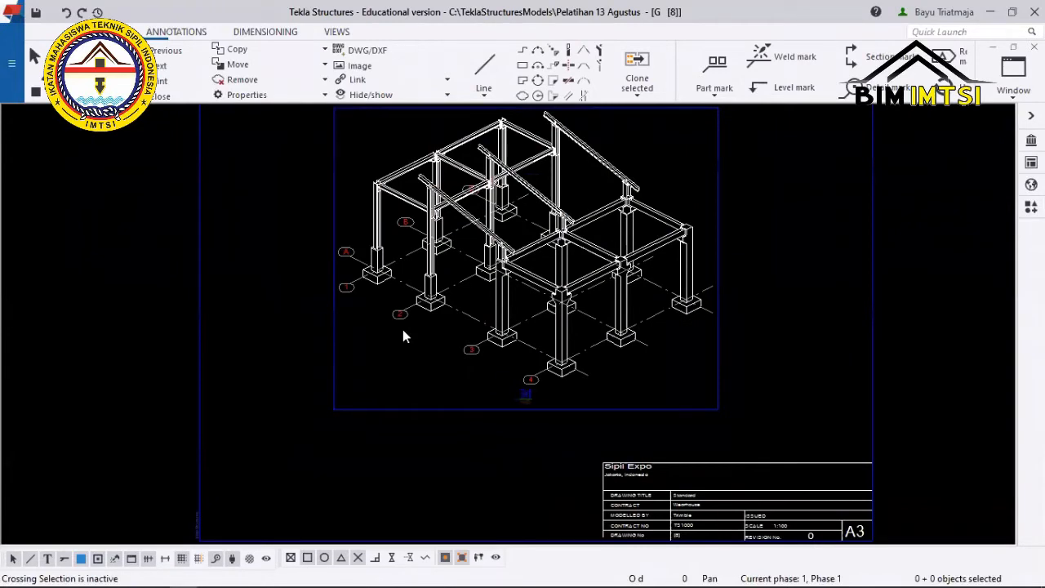
{"action": "scroll", "coordinate": [545, 457], "scroll_direction": "up", "scroll_amount": 4}
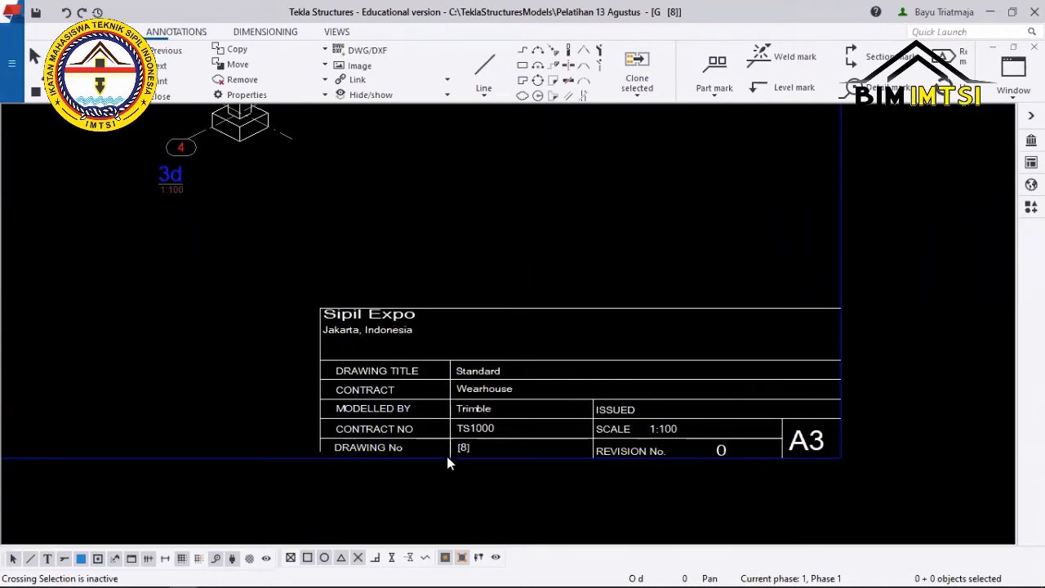
{"action": "scroll", "coordinate": [466, 459], "scroll_direction": "up", "scroll_amount": 5}
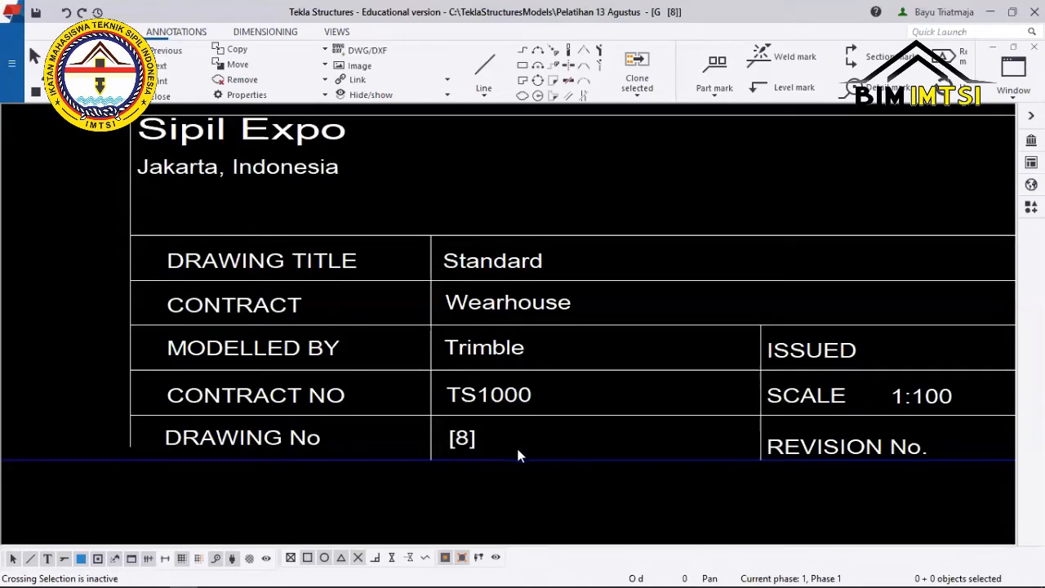
{"action": "scroll", "coordinate": [698, 467], "scroll_direction": "down", "scroll_amount": 5}
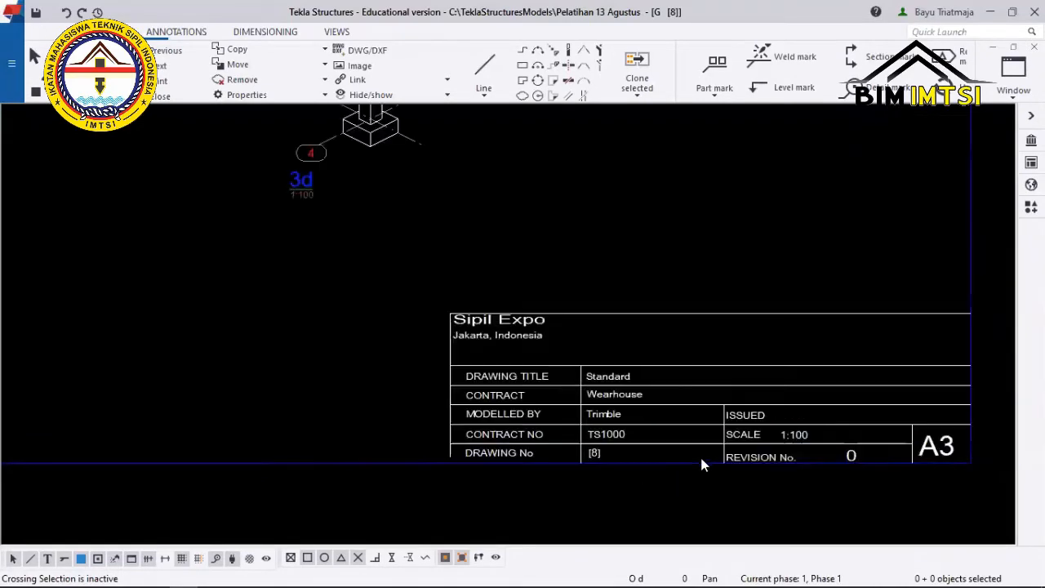
{"action": "scroll", "coordinate": [700, 458], "scroll_direction": "down", "scroll_amount": 2}
{"action": "scroll", "coordinate": [632, 312], "scroll_direction": "up", "scroll_amount": 2}
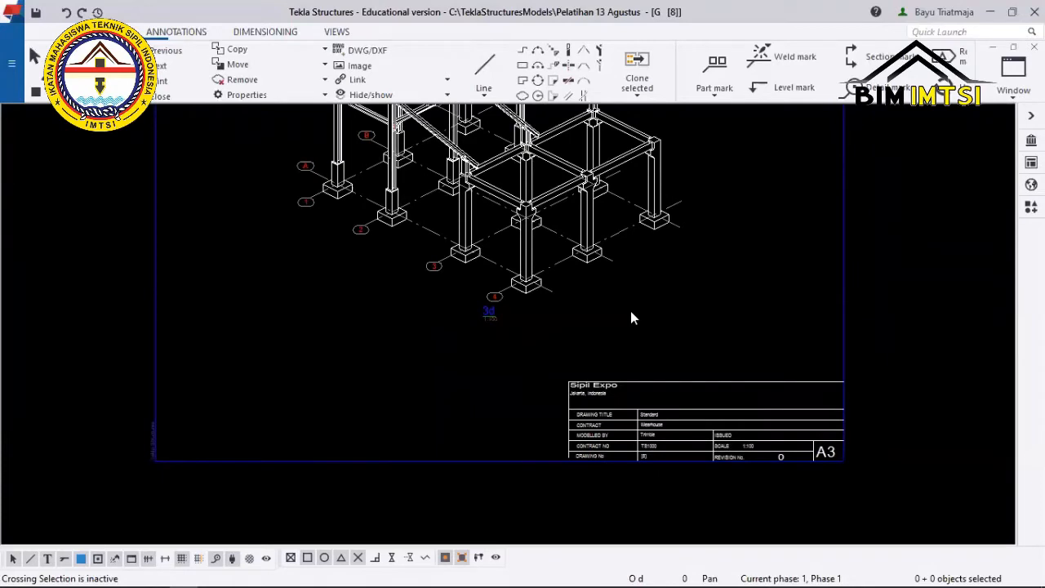
{"action": "scroll", "coordinate": [680, 415], "scroll_direction": "up", "scroll_amount": 3}
{"action": "left_click", "coordinate": [16, 72]}
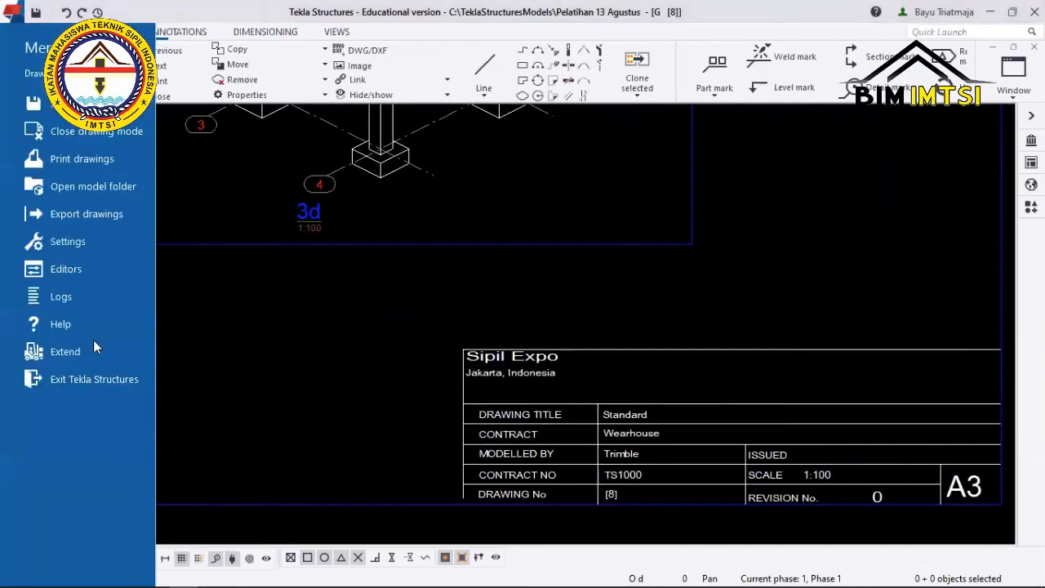
{"action": "left_click", "coordinate": [386, 432]}
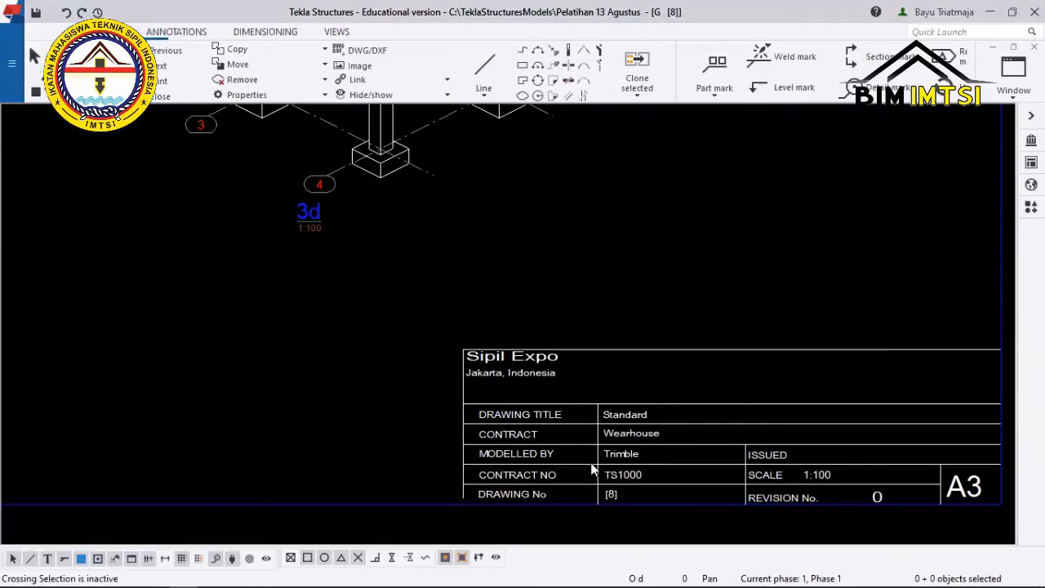
{"action": "mouse_move", "coordinate": [595, 472]}
{"action": "middle_mouse_down"}
{"action": "mouse_move", "coordinate": [515, 423]}
{"action": "mouse_move", "coordinate": [427, 403]}
{"action": "mouse_move", "coordinate": [423, 416]}
{"action": "mouse_move", "coordinate": [341, 385]}
{"action": "middle_mouse_up"}
{"action": "scroll", "coordinate": [422, 416], "scroll_direction": "up", "scroll_amount": 2}
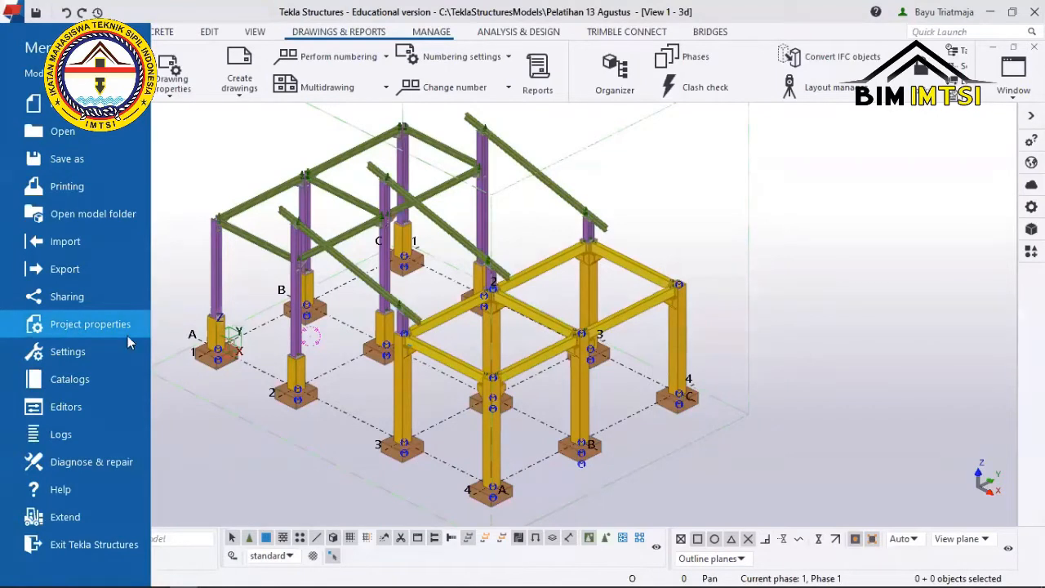
Open the model's project properties and change the builder to IMTSI.
{"action": "left_click", "coordinate": [62, 325]}
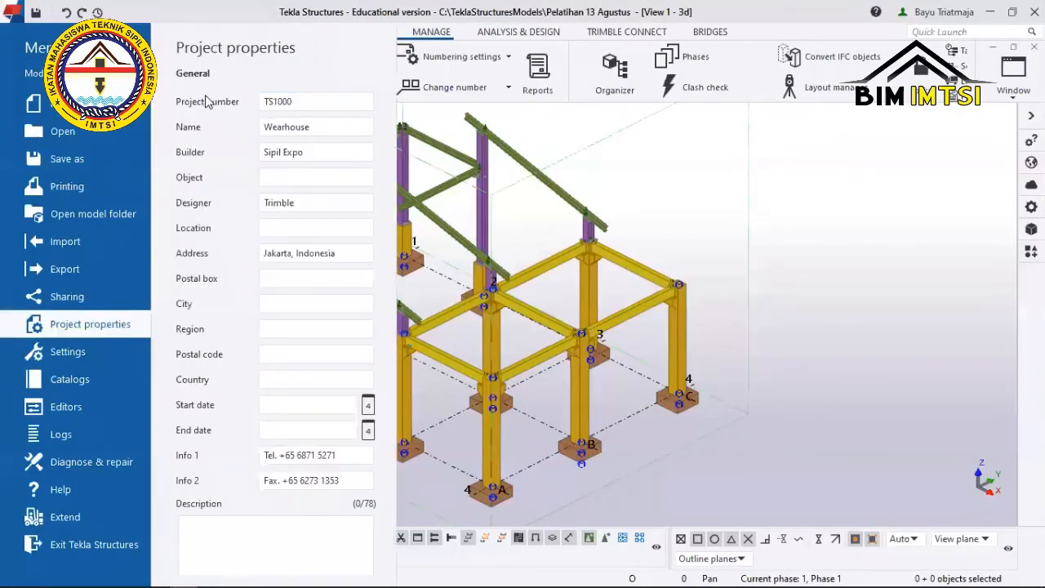
{"action": "left_click", "coordinate": [326, 128]}
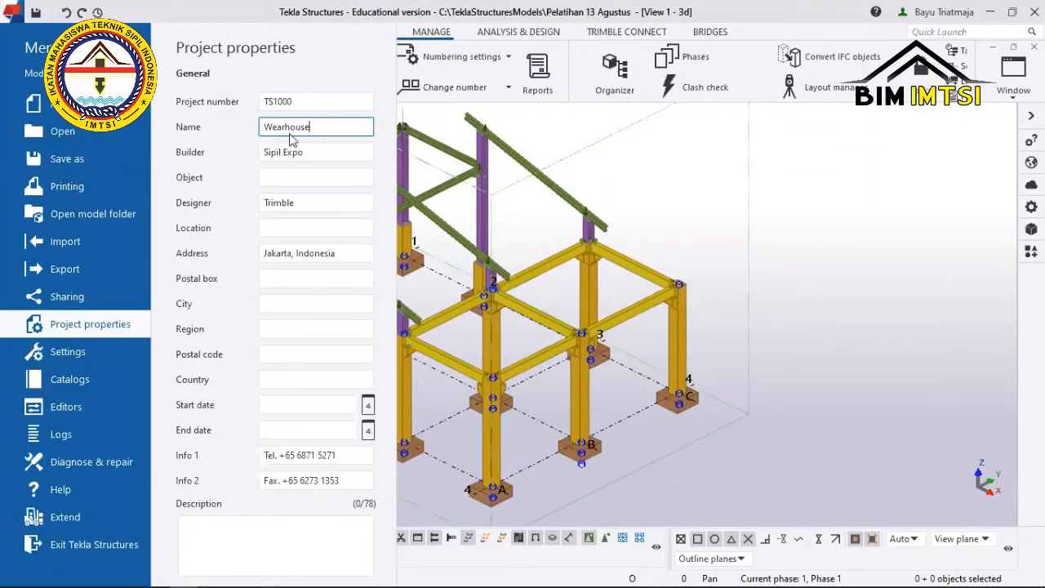
{"action": "left_click", "coordinate": [316, 152]}
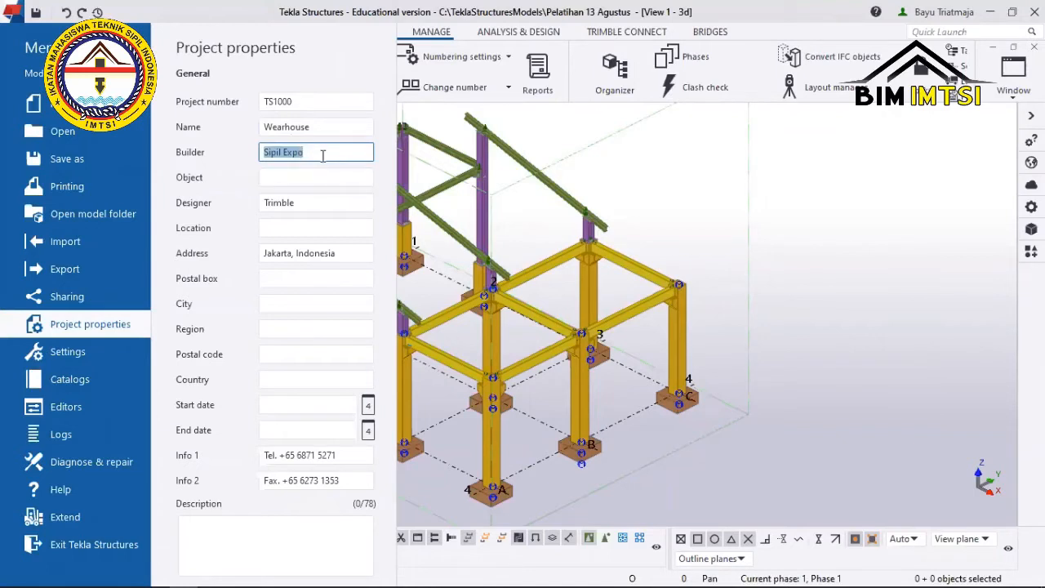
{"action": "double_click", "coordinate": [323, 155]}
{"action": "left_click_drag", "start_coordinate": [324, 155], "coordinate": [240, 155]}
{"action": "type", "text": "c"}
{"action": "key", "text": "BackSpace"}
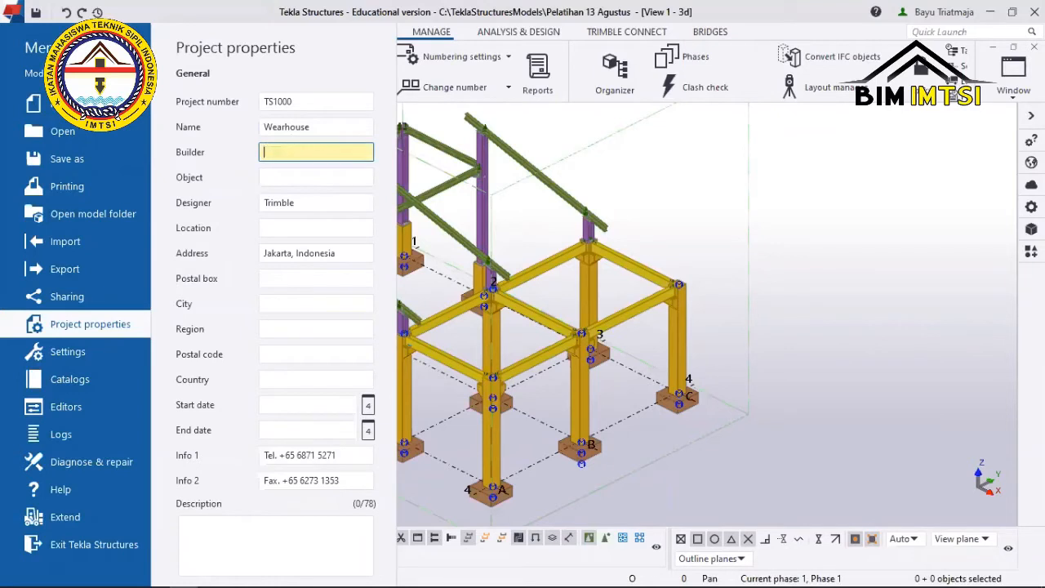
{"action": "type", "text": "IMTSI"}
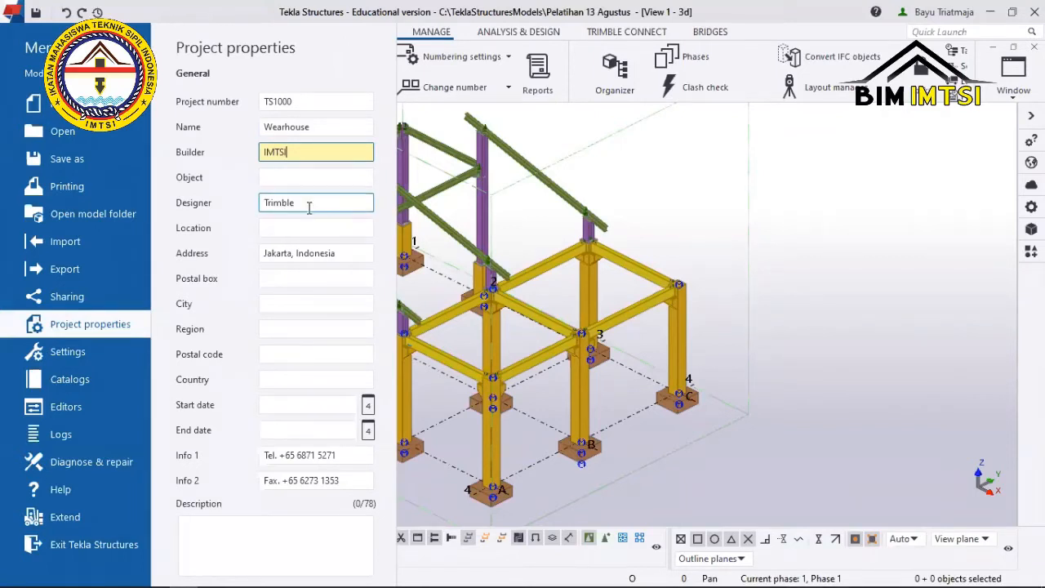
Replace the designer in the project properties with FZN.
{"action": "double_click", "coordinate": [346, 205]}
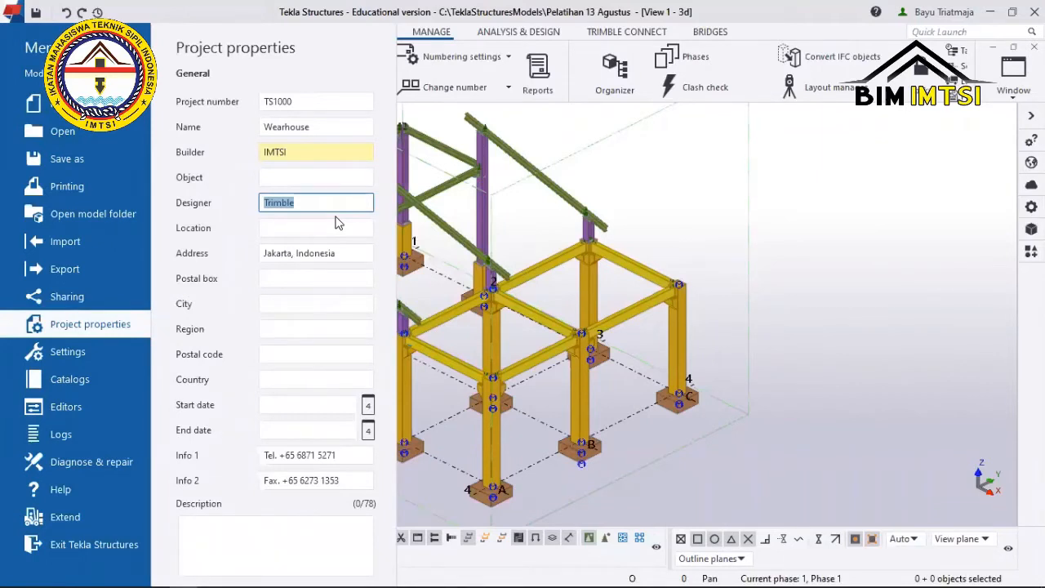
{"action": "type", "text": "F"}
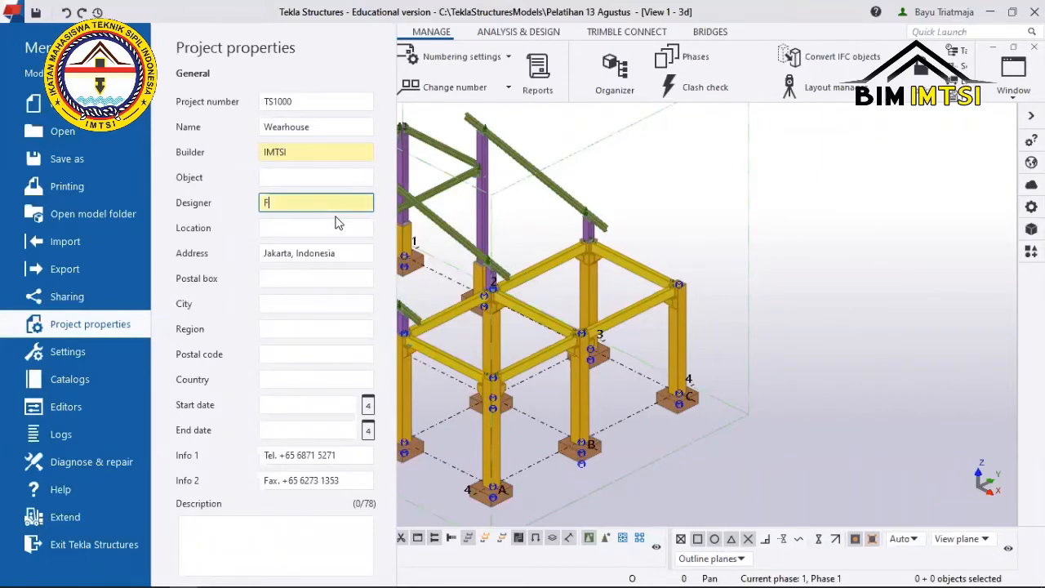
{"action": "key", "text": "BackSpace"}
{"action": "type", "text": "BIM"}
{"action": "key", "text": "BackSpace"}
{"action": "key", "text": "BackSpace"}
{"action": "key", "text": "BackSpace"}
{"action": "type", "text": "F"}
{"action": "type", "text": "FZN"}
Review the location, address and project number fields, and apply the project property changes.
{"action": "left_click", "coordinate": [342, 227]}
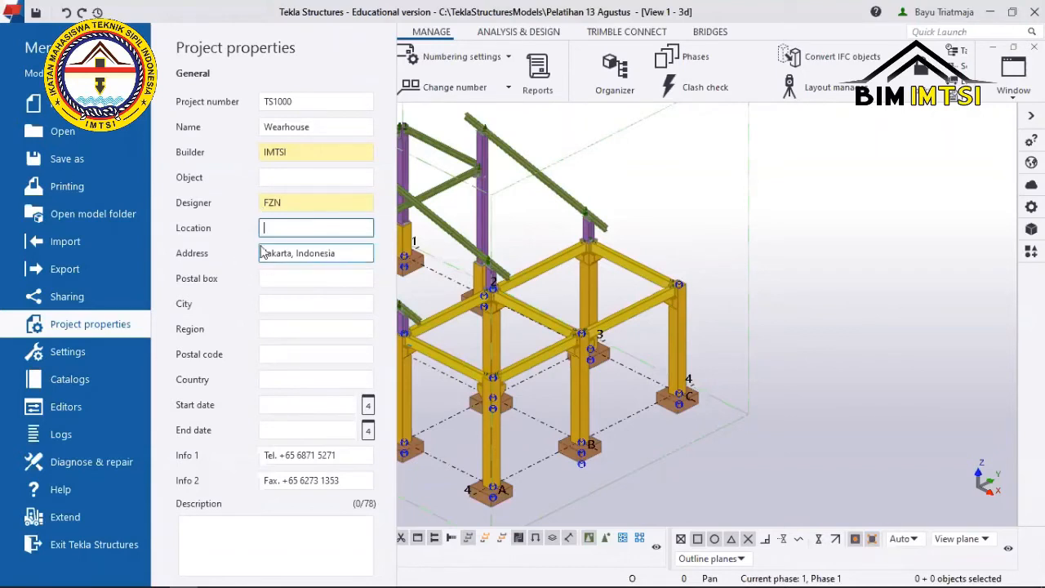
{"action": "left_click", "coordinate": [341, 255]}
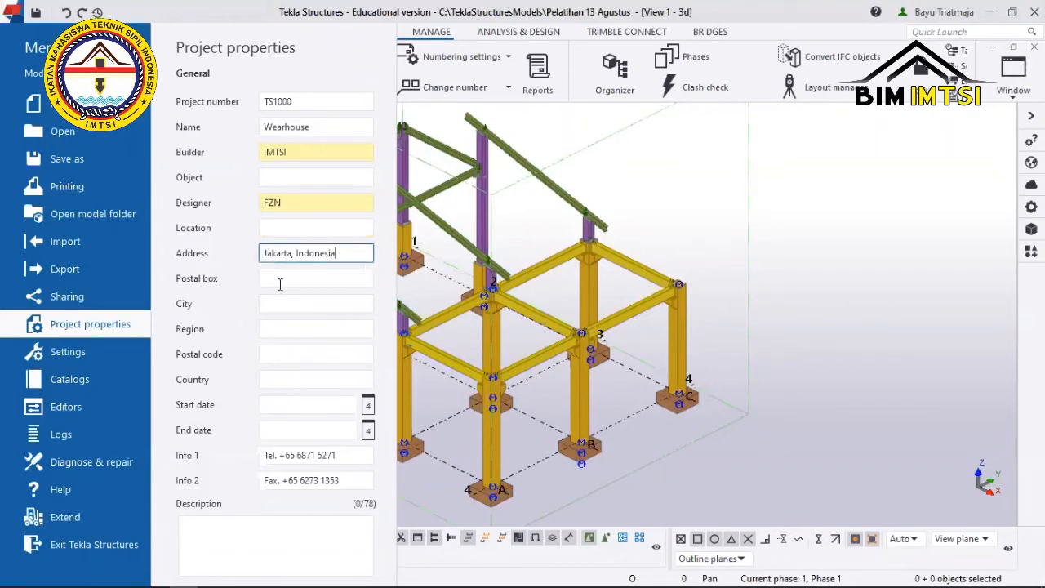
{"action": "scroll", "coordinate": [254, 315], "scroll_direction": "down", "scroll_amount": 3}
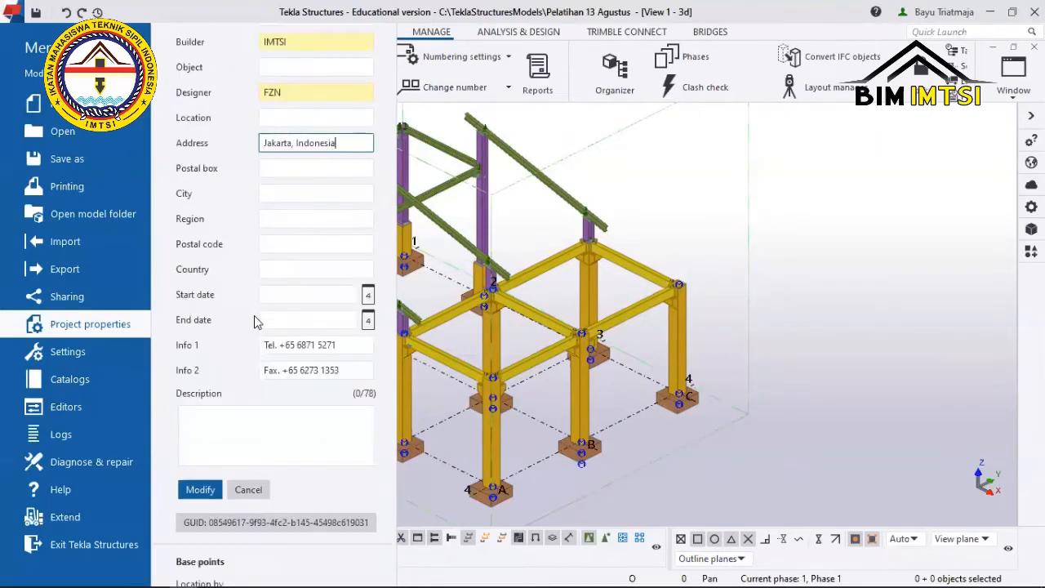
{"action": "scroll", "coordinate": [251, 322], "scroll_direction": "up", "scroll_amount": 3}
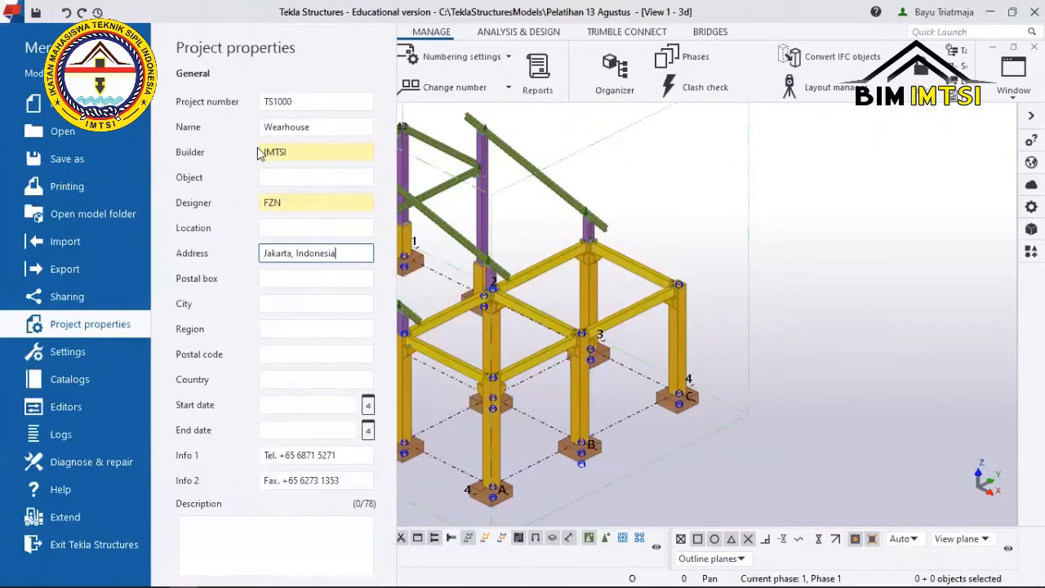
{"action": "left_click", "coordinate": [280, 99]}
{"action": "left_click", "coordinate": [304, 105]}
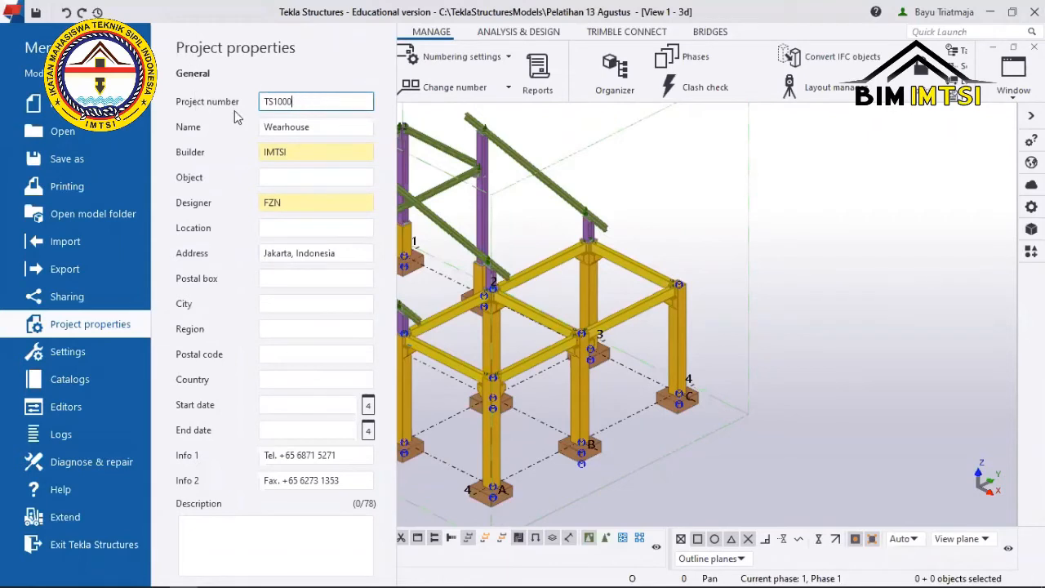
{"action": "double_click", "coordinate": [302, 100]}
{"action": "scroll", "coordinate": [245, 245], "scroll_direction": "down", "scroll_amount": 5}
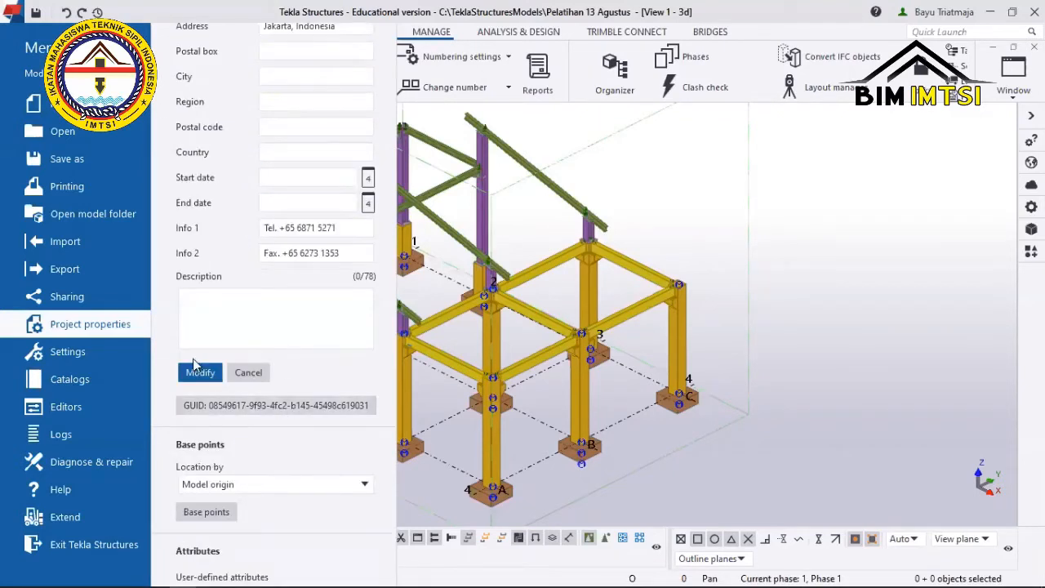
{"action": "scroll", "coordinate": [233, 353], "scroll_direction": "up", "scroll_amount": 5}
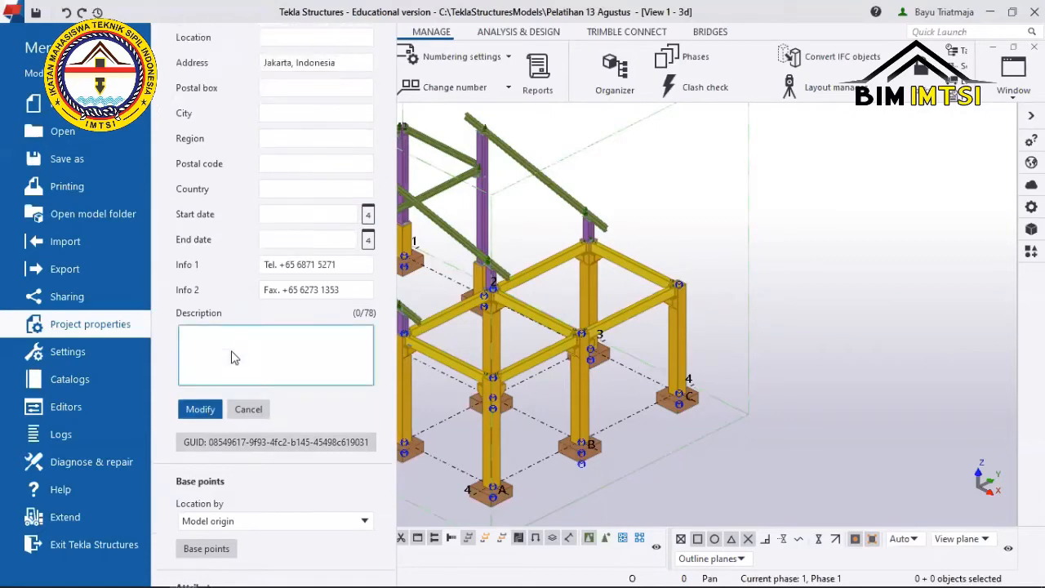
{"action": "scroll", "coordinate": [229, 351], "scroll_direction": "down", "scroll_amount": 5}
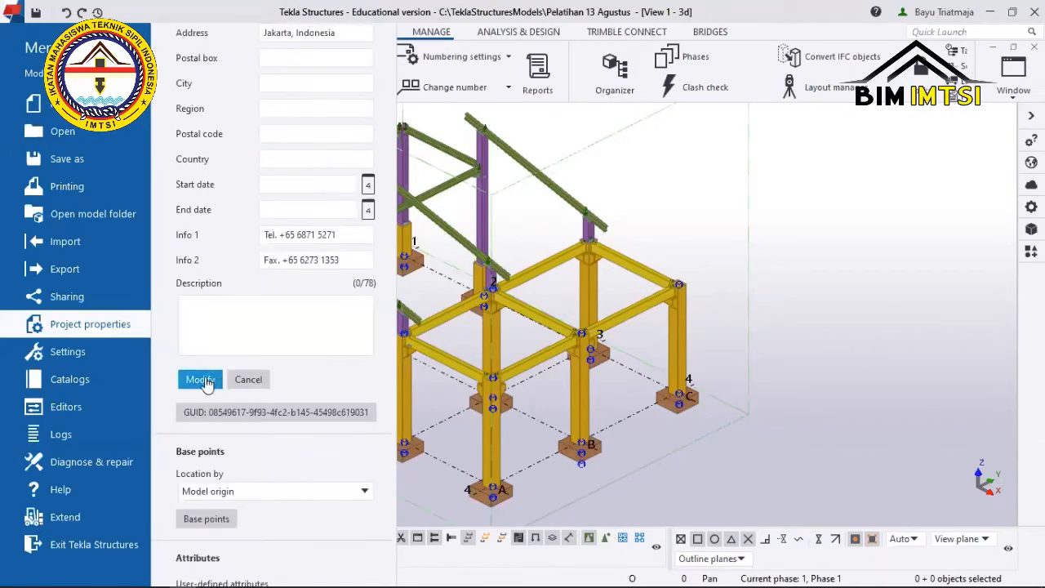
{"action": "left_click", "coordinate": [204, 380]}
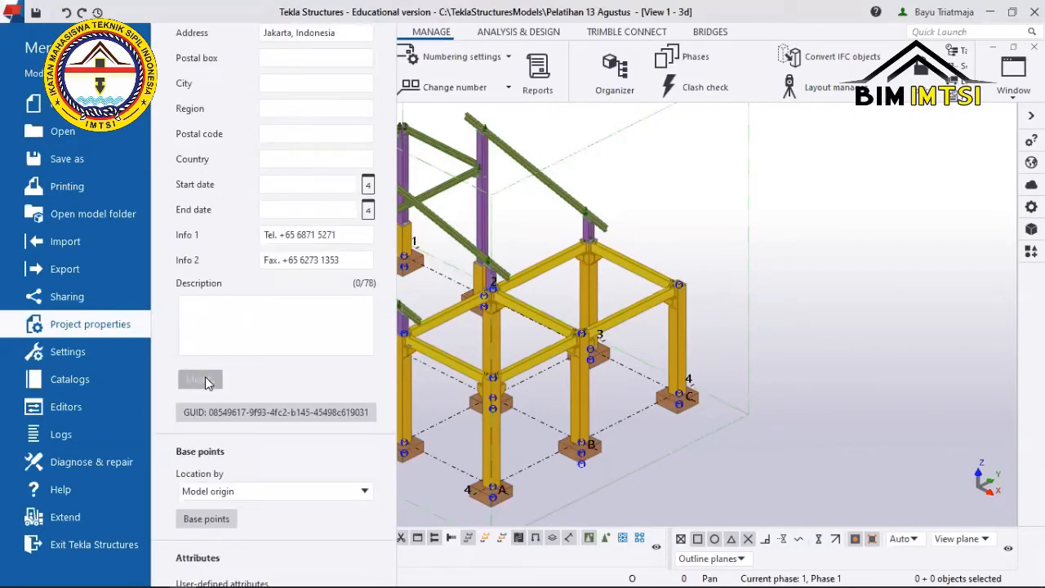
Leave the project properties and reopen the general arrangement drawing of the 3D view from the document list, then close the list.
{"action": "left_click", "coordinate": [660, 238]}
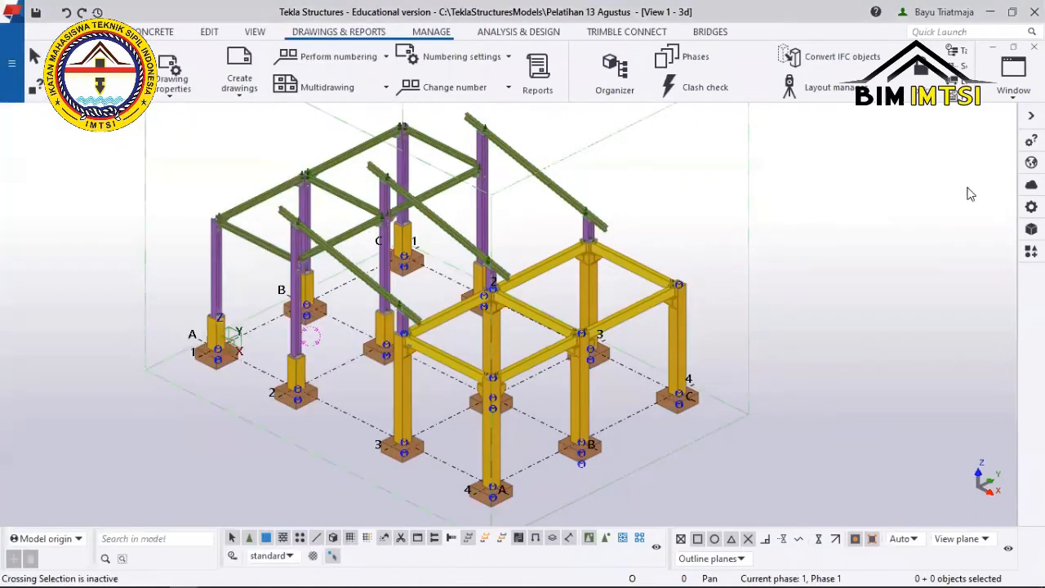
{"action": "left_click", "coordinate": [998, 90]}
{"action": "scroll", "coordinate": [690, 182], "scroll_direction": "down", "scroll_amount": 2}
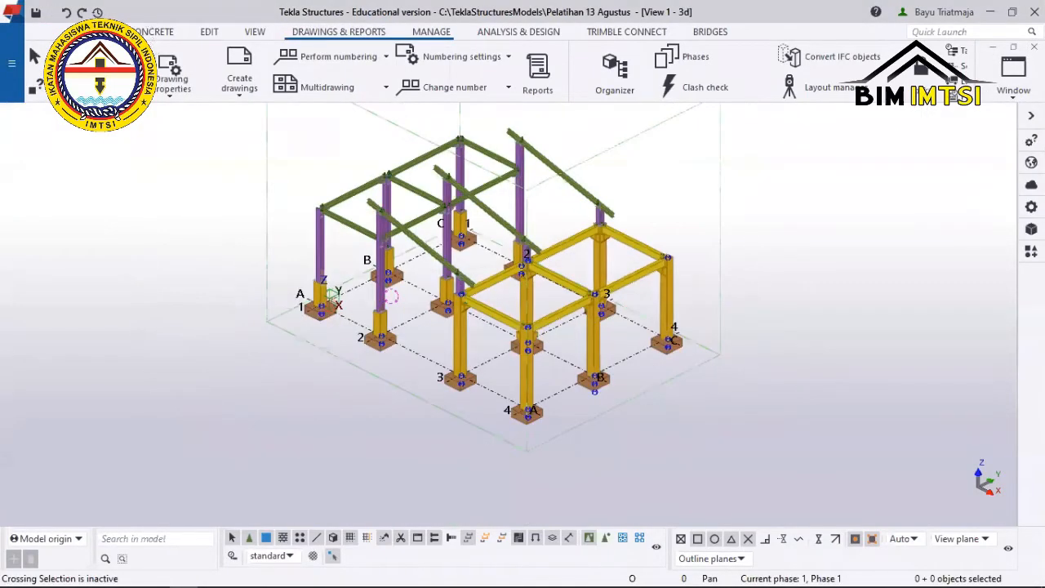
{"action": "middle_click_drag", "start_coordinate": [540, 255], "coordinate": [456, 308]}
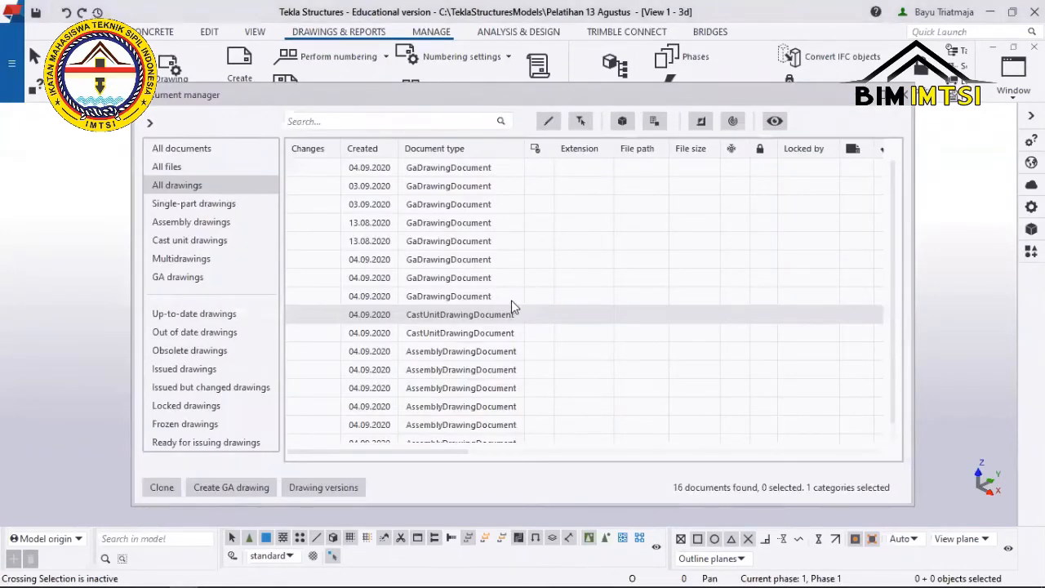
{"action": "scroll", "coordinate": [481, 319], "scroll_direction": "down", "scroll_amount": 1}
{"action": "scroll", "coordinate": [502, 359], "scroll_direction": "up", "scroll_amount": 1}
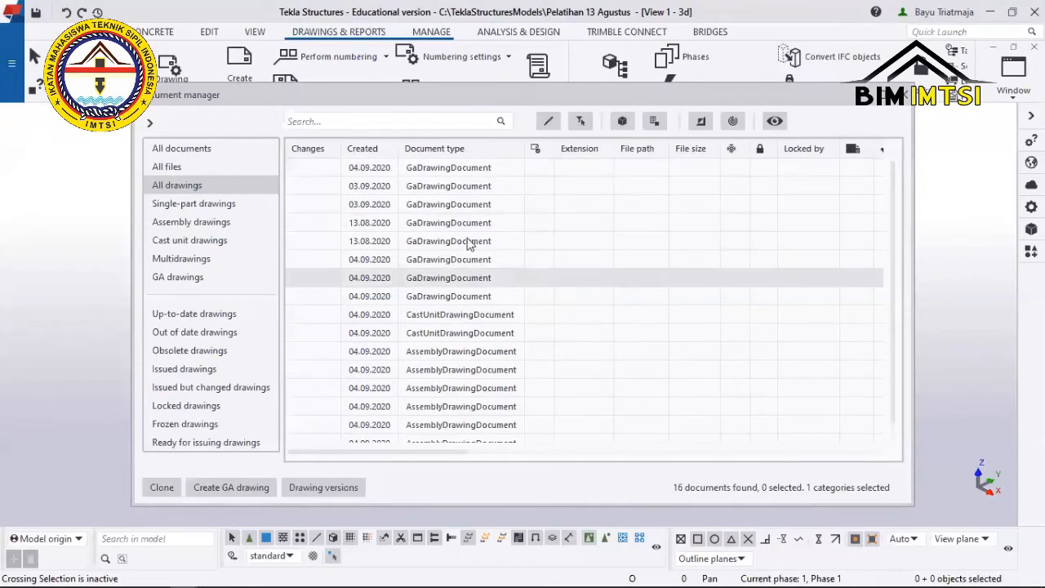
{"action": "scroll", "coordinate": [461, 221], "scroll_direction": "down", "scroll_amount": 1}
{"action": "scroll", "coordinate": [490, 351], "scroll_direction": "up", "scroll_amount": 1}
{"action": "left_click", "coordinate": [428, 170]}
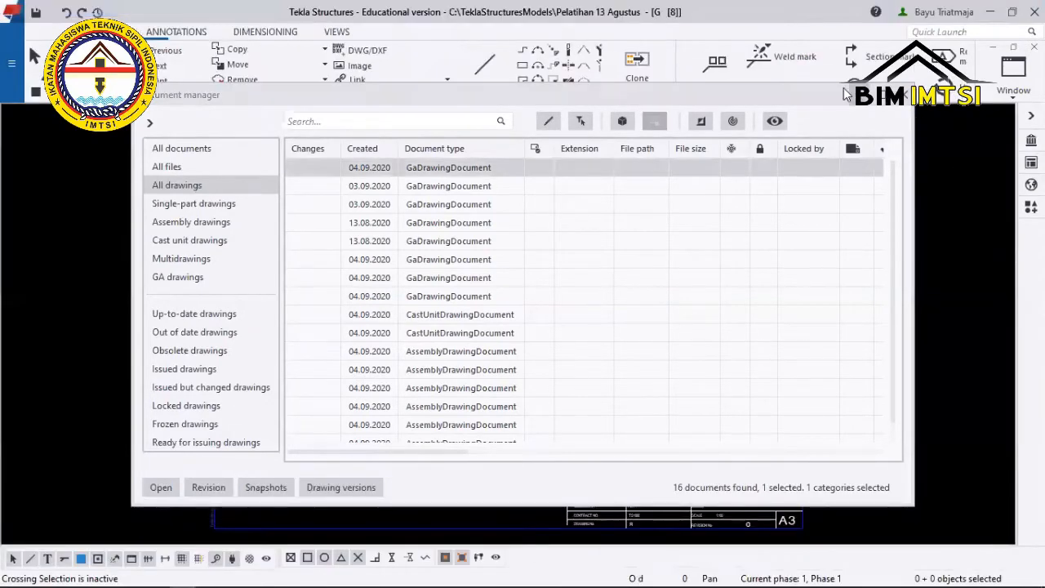
{"action": "left_click", "coordinate": [905, 97]}
{"action": "scroll", "coordinate": [709, 283], "scroll_direction": "down", "scroll_amount": 2}
{"action": "middle_click_drag", "start_coordinate": [700, 305], "coordinate": [646, 271]}
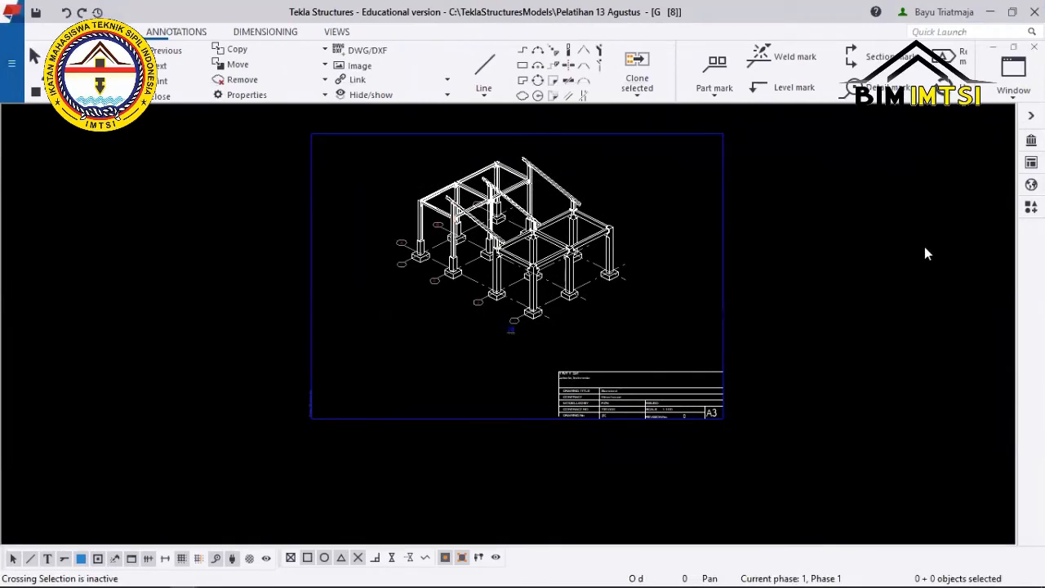
{"action": "middle_click_drag", "start_coordinate": [926, 253], "coordinate": [926, 281]}
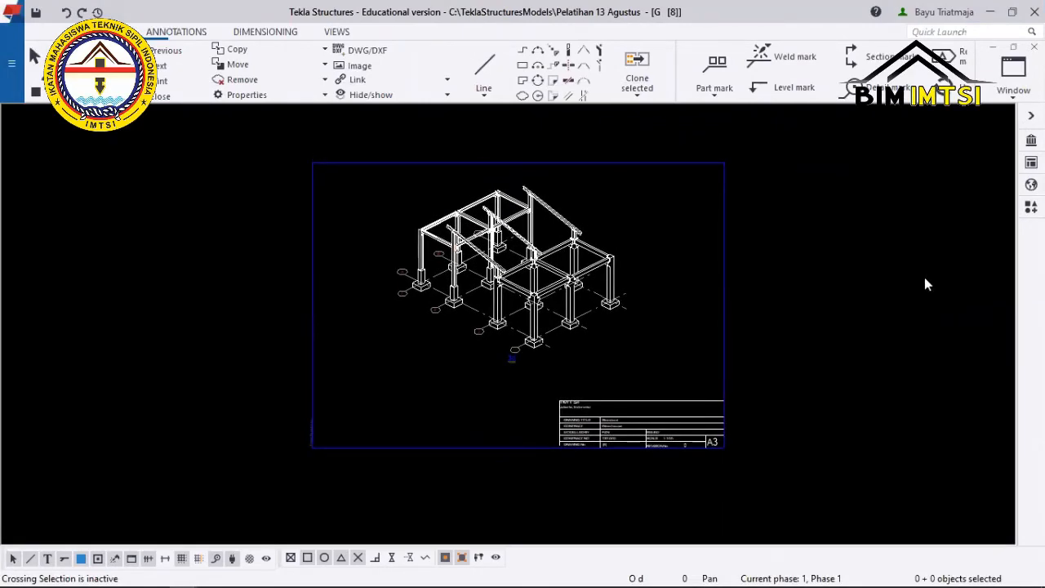
Cycle through the drawing colour modes and leave the sheet displayed in black on a white background.
{"action": "key", "text": "b"}
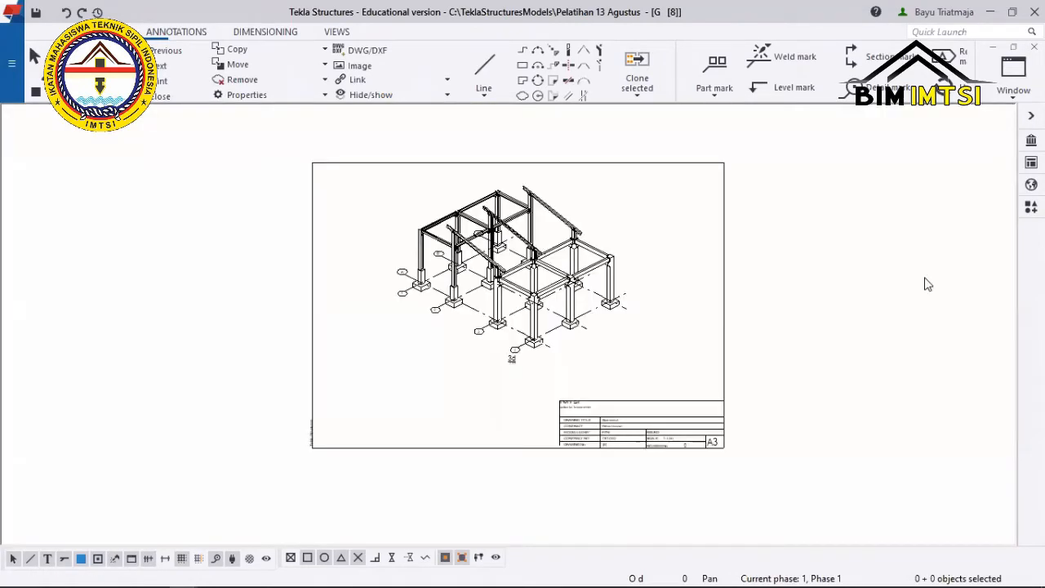
{"action": "key", "text": "b"}
{"action": "key", "text": "b"}
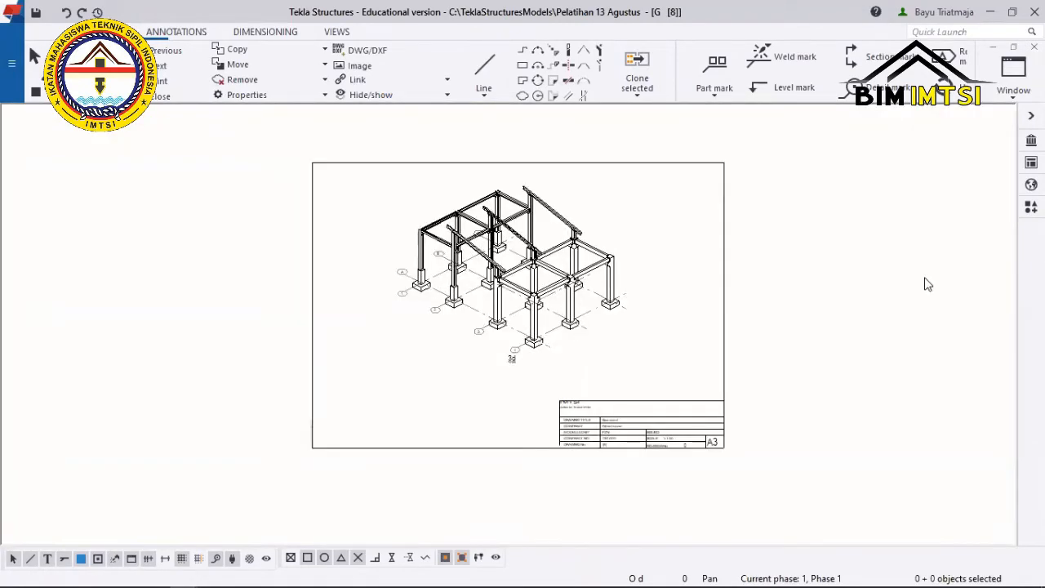
{"action": "scroll", "coordinate": [926, 284], "scroll_direction": "up", "scroll_amount": 1}
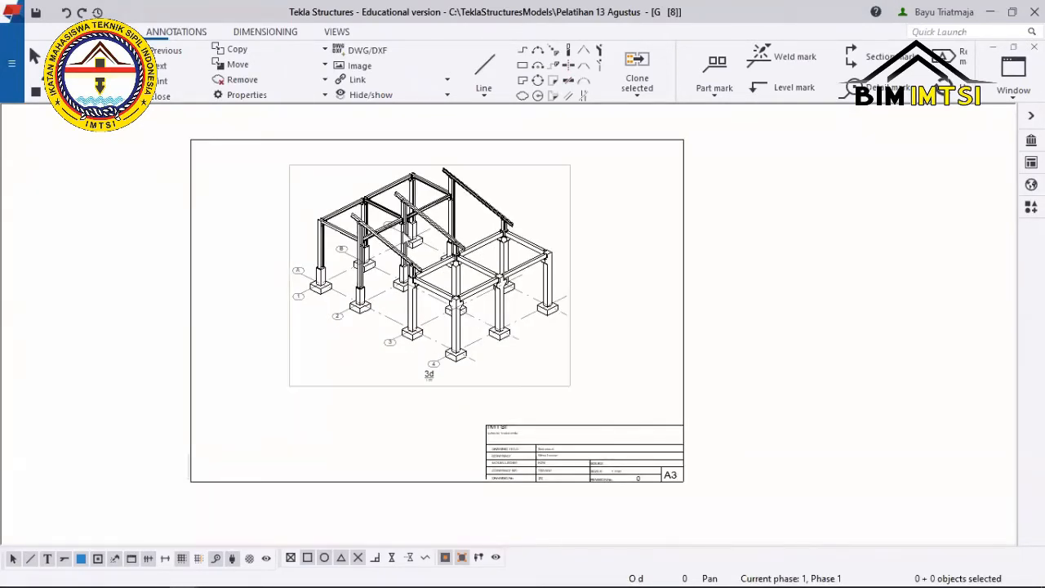
{"action": "scroll", "coordinate": [474, 253], "scroll_direction": "up", "scroll_amount": 1}
{"action": "scroll", "coordinate": [473, 254], "scroll_direction": "down", "scroll_amount": 1}
{"action": "scroll", "coordinate": [408, 236], "scroll_direction": "down", "scroll_amount": 3}
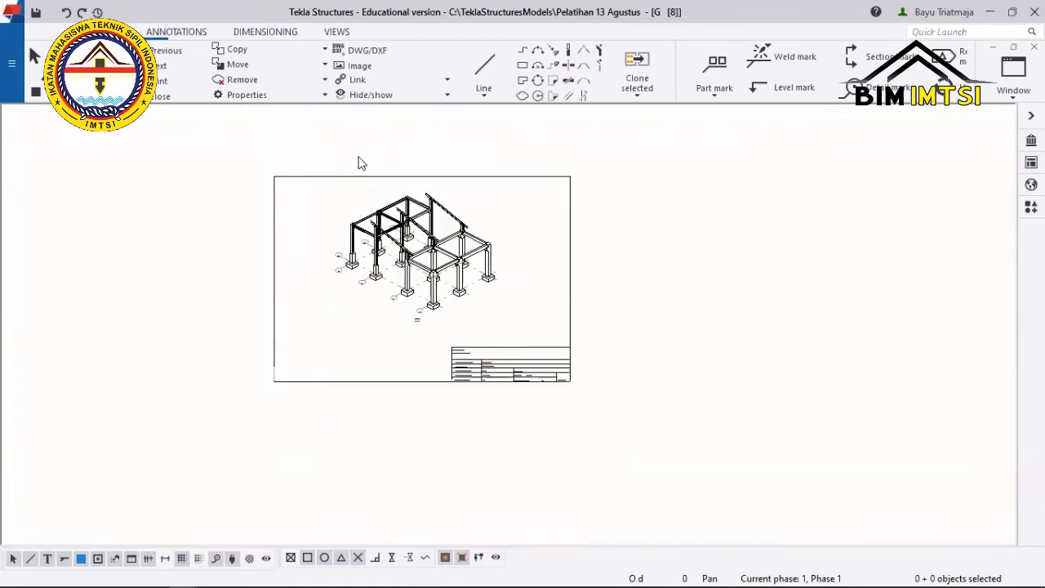
{"action": "middle_click_drag", "start_coordinate": [360, 161], "coordinate": [364, 191]}
{"action": "scroll", "coordinate": [345, 210], "scroll_direction": "up", "scroll_amount": 2}
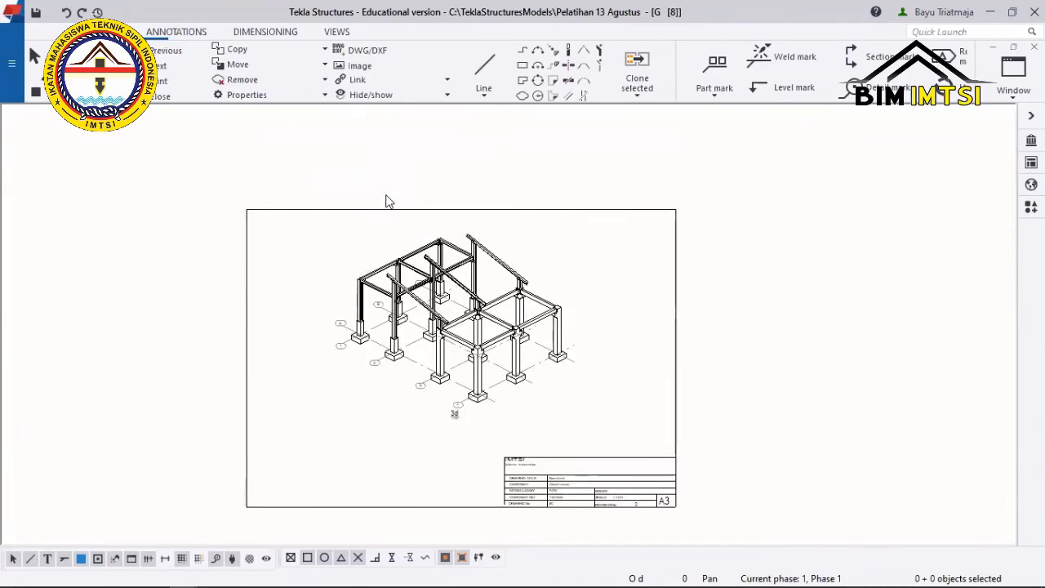
{"action": "key", "text": "b"}
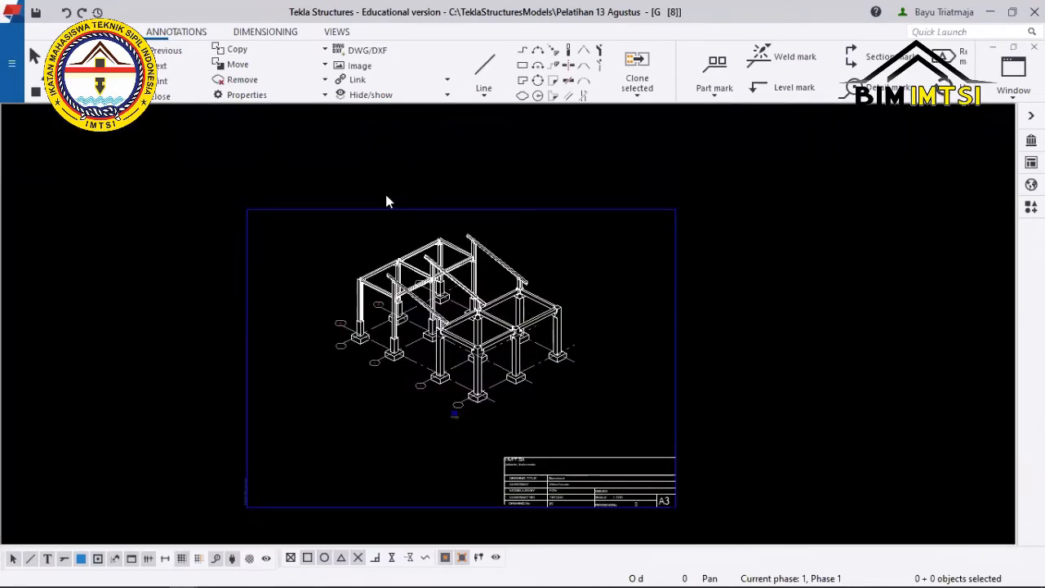
{"action": "key", "text": "b"}
{"action": "key", "text": "b"}
{"action": "key", "text": "b"}
{"action": "key", "text": "b"}
{"action": "key", "text": "b"}
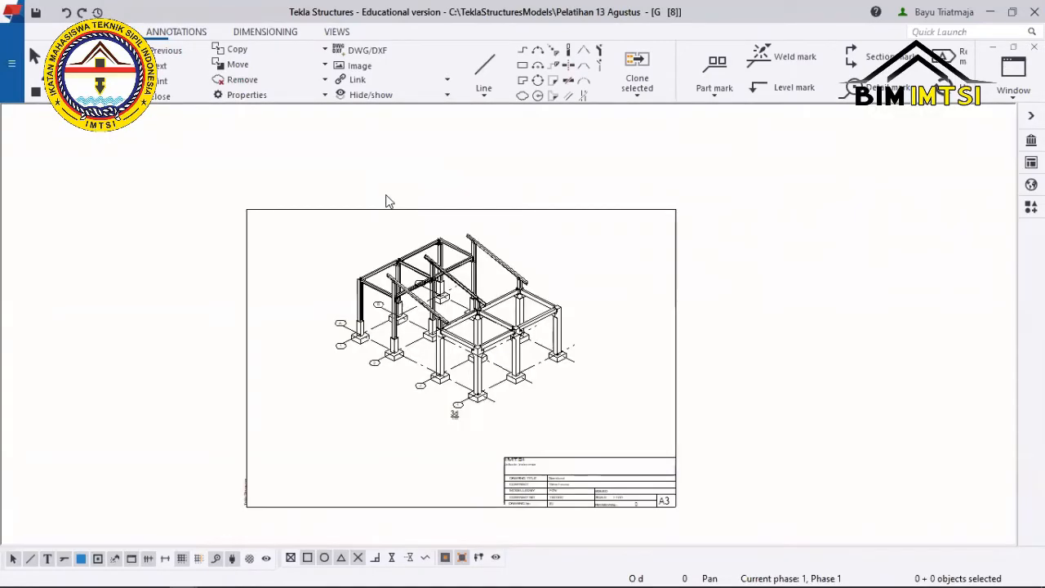
Examine the title block's builder, address, contract, modelled by, contract number, scale and revision entries.
{"action": "scroll", "coordinate": [555, 457], "scroll_direction": "up", "scroll_amount": 2}
{"action": "scroll", "coordinate": [511, 411], "scroll_direction": "up", "scroll_amount": 3}
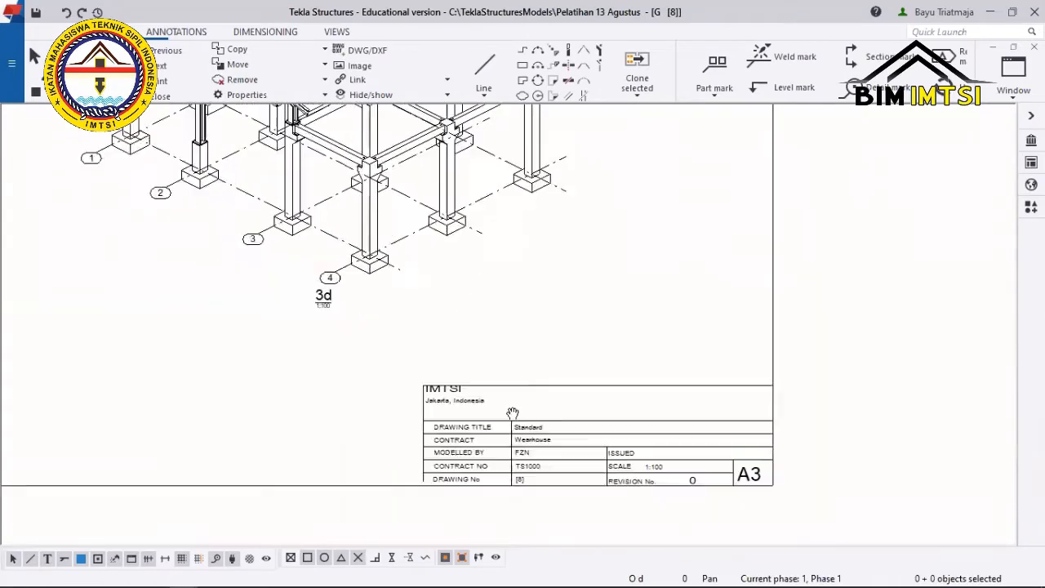
{"action": "scroll", "coordinate": [439, 416], "scroll_direction": "down", "scroll_amount": 1}
{"action": "scroll", "coordinate": [418, 390], "scroll_direction": "up", "scroll_amount": 2}
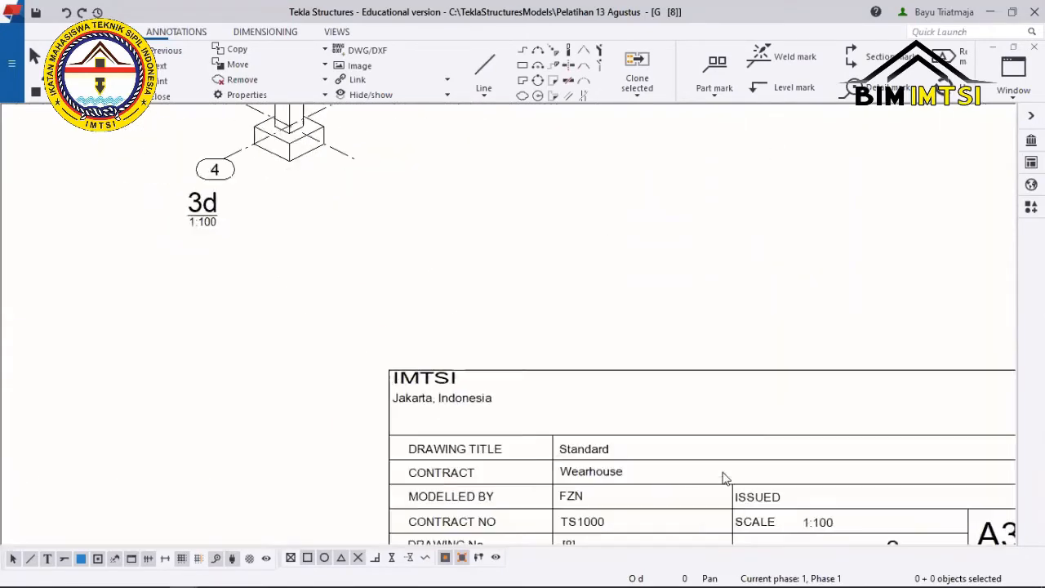
{"action": "middle_click_drag", "start_coordinate": [579, 466], "coordinate": [542, 423]}
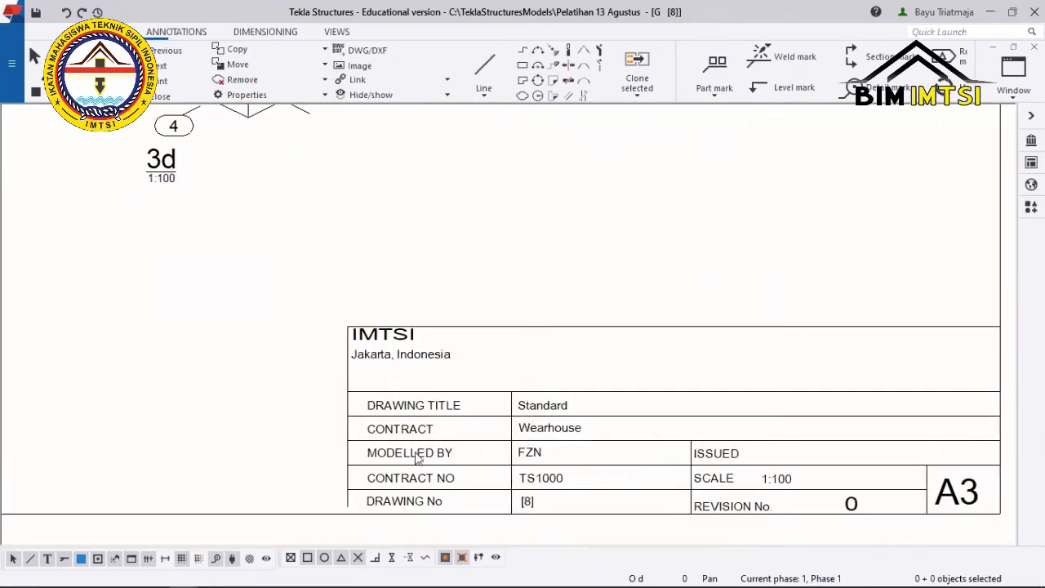
{"action": "scroll", "coordinate": [504, 453], "scroll_direction": "down", "scroll_amount": 1}
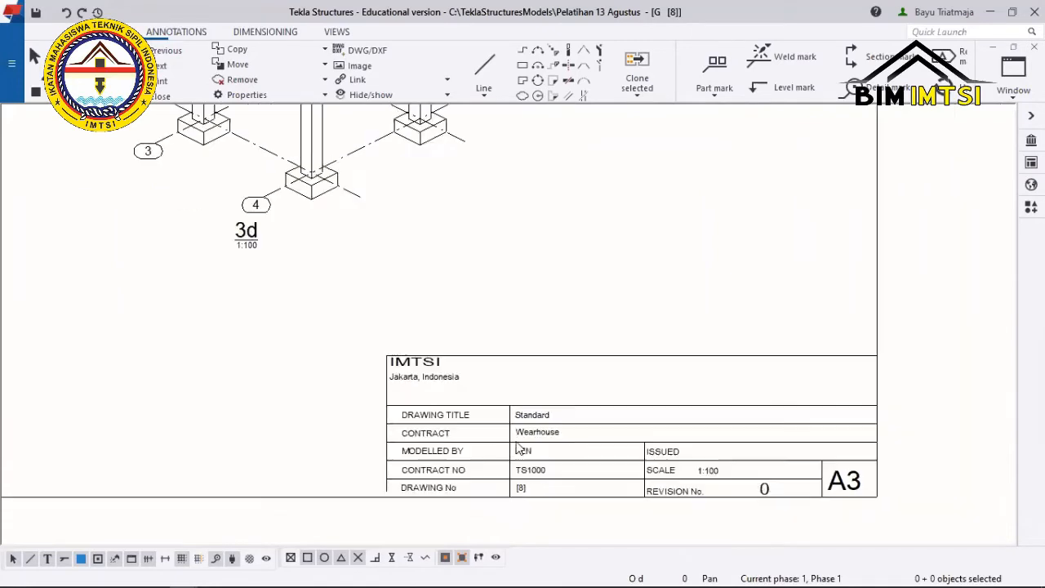
{"action": "scroll", "coordinate": [527, 456], "scroll_direction": "up", "scroll_amount": 2}
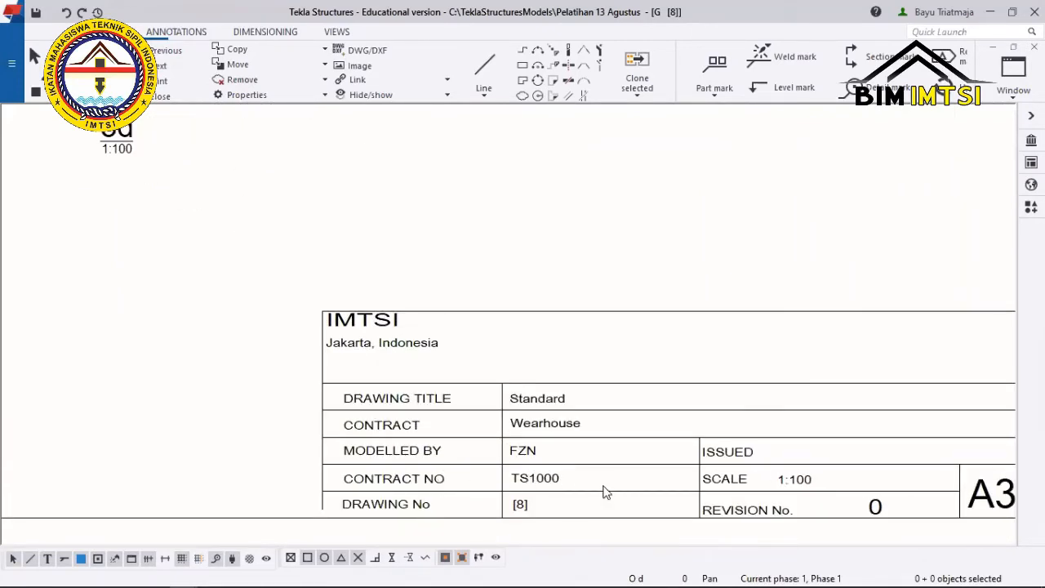
{"action": "scroll", "coordinate": [661, 455], "scroll_direction": "down", "scroll_amount": 1}
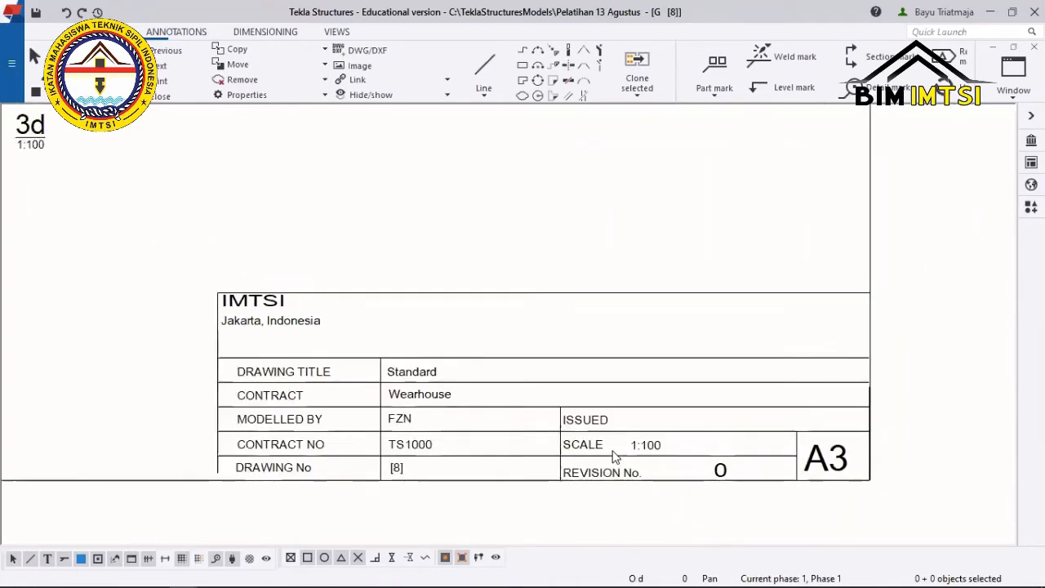
{"action": "scroll", "coordinate": [613, 454], "scroll_direction": "down", "scroll_amount": 1}
{"action": "scroll", "coordinate": [392, 286], "scroll_direction": "down", "scroll_amount": 1}
{"action": "scroll", "coordinate": [409, 343], "scroll_direction": "down", "scroll_amount": 2}
{"action": "scroll", "coordinate": [429, 409], "scroll_direction": "down", "scroll_amount": 1}
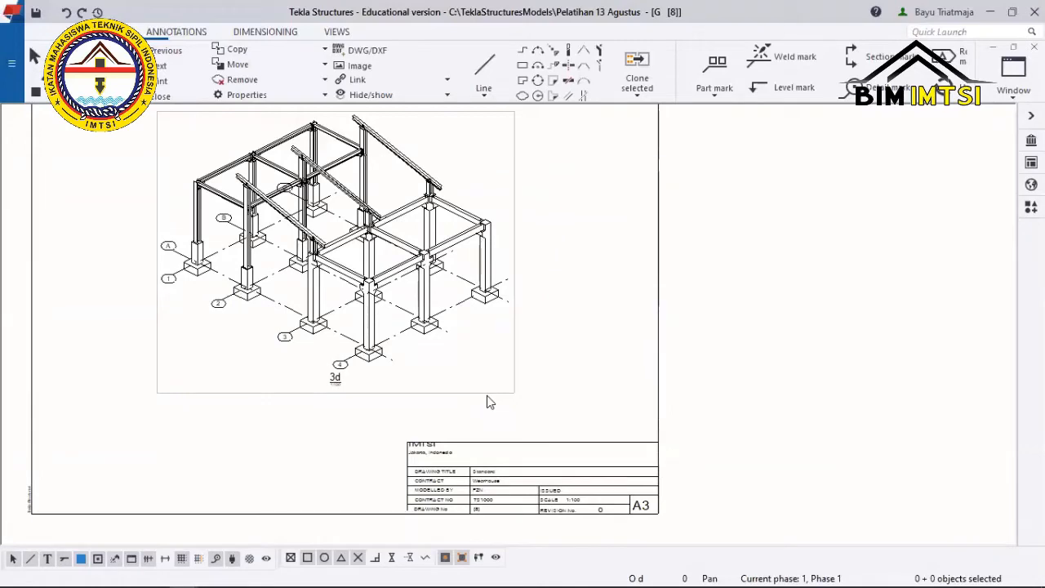
Select the 3D view's frame to inspect its boundary on the sheet, and clear the selection.
{"action": "scroll", "coordinate": [489, 402], "scroll_direction": "down", "scroll_amount": 3}
{"action": "scroll", "coordinate": [489, 402], "scroll_direction": "up", "scroll_amount": 2}
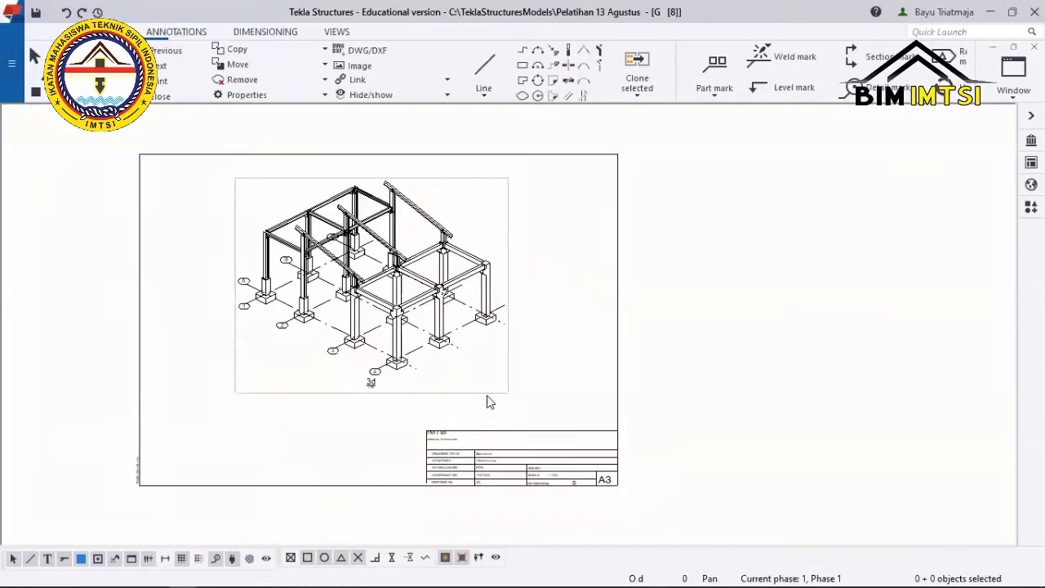
{"action": "scroll", "coordinate": [488, 401], "scroll_direction": "up", "scroll_amount": 4}
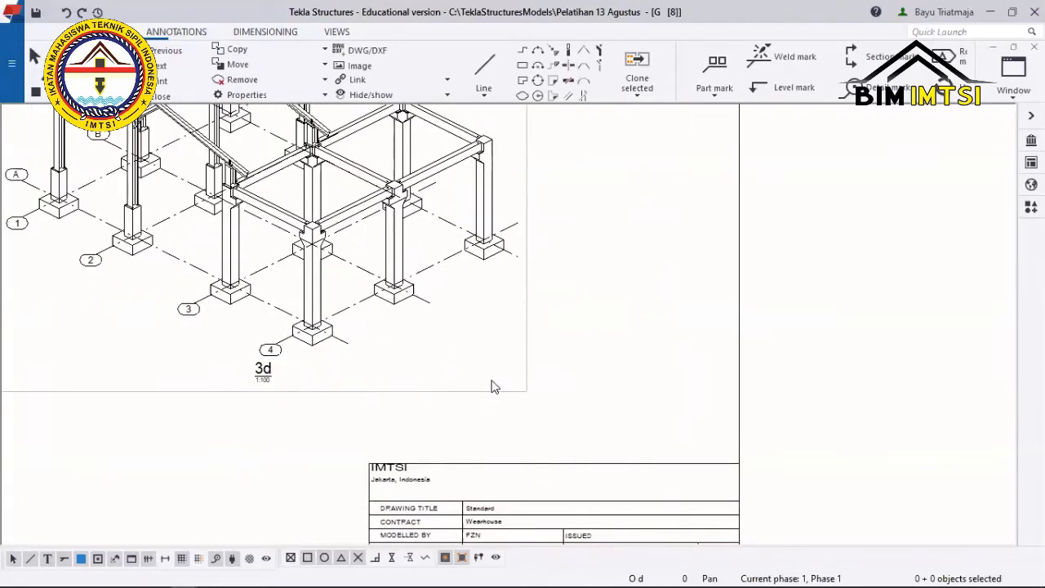
{"action": "left_click", "coordinate": [497, 392]}
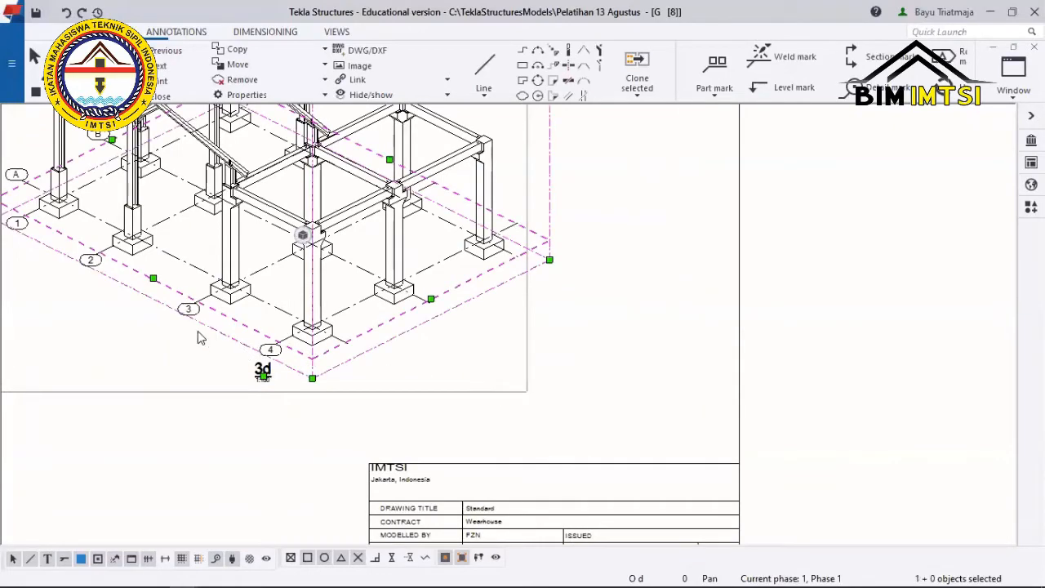
{"action": "scroll", "coordinate": [282, 345], "scroll_direction": "down", "scroll_amount": 2}
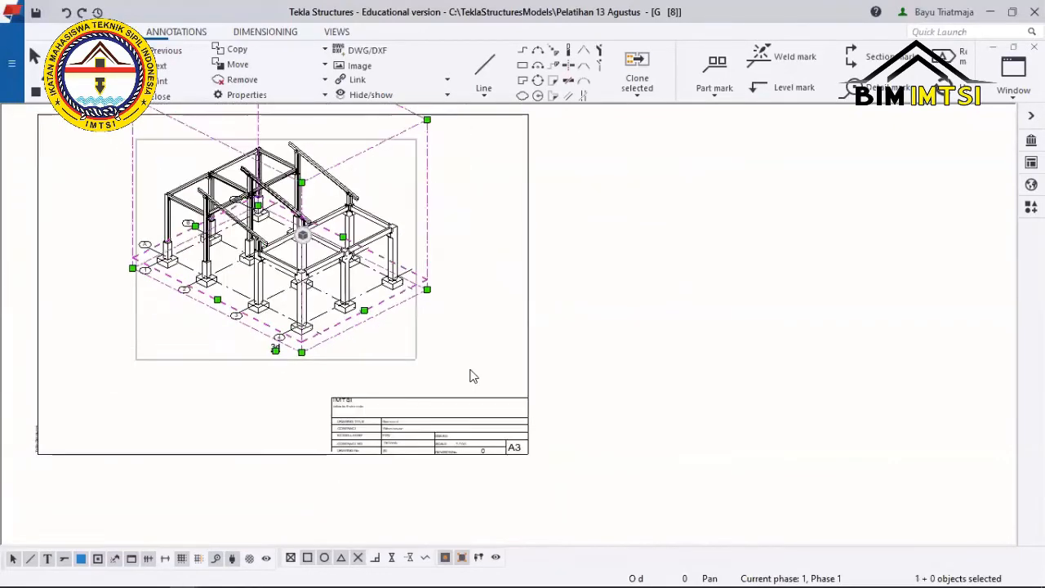
{"action": "left_click", "coordinate": [474, 373]}
{"action": "middle_click_drag", "start_coordinate": [427, 354], "coordinate": [436, 378]}
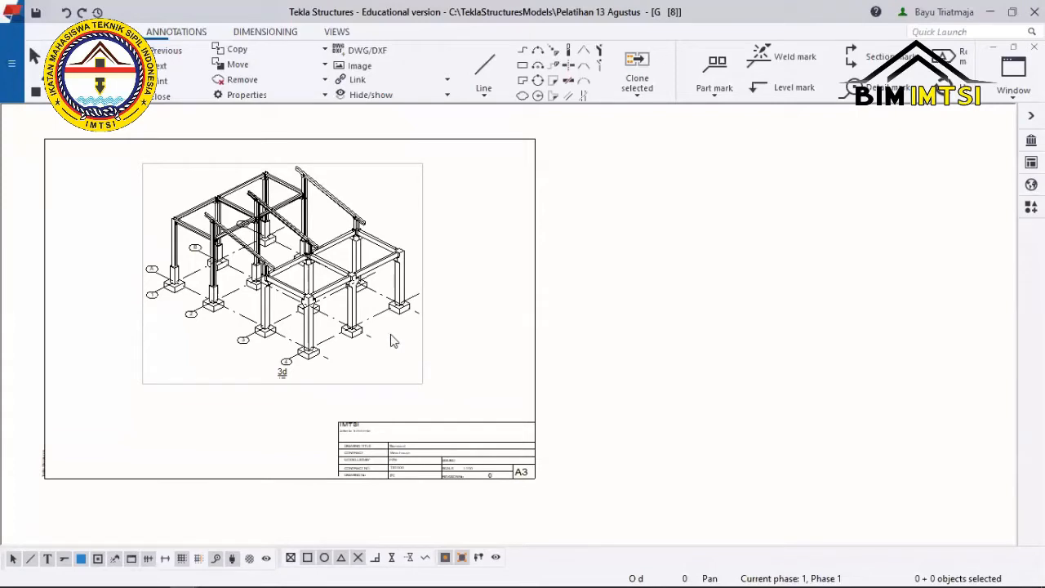
Select the 3D view's frame on the sheet and bring up its quick depth and scale settings.
{"action": "left_click", "coordinate": [424, 361]}
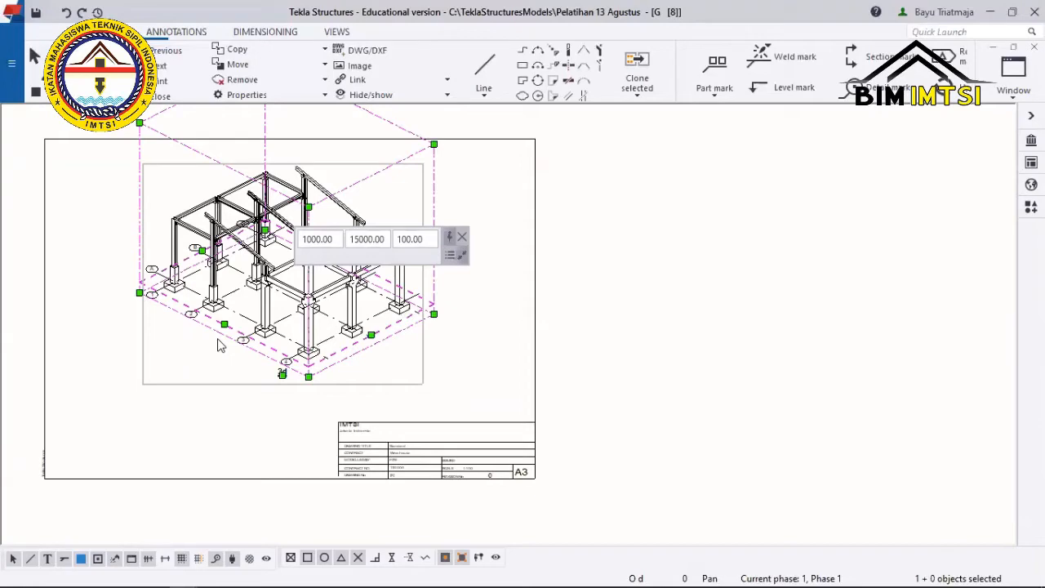
{"action": "scroll", "coordinate": [394, 333], "scroll_direction": "down", "scroll_amount": 1}
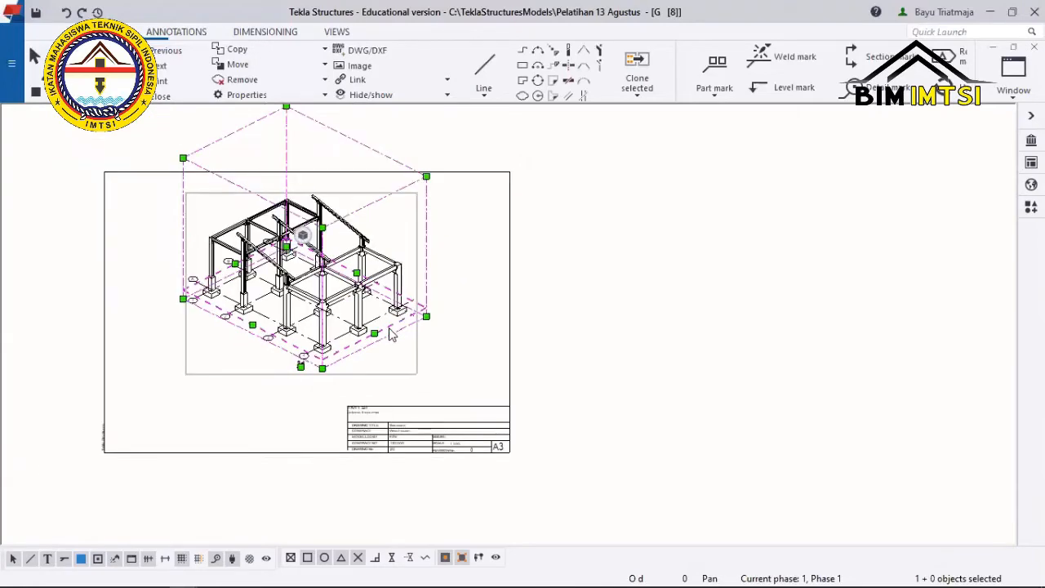
{"action": "scroll", "coordinate": [390, 335], "scroll_direction": "up", "scroll_amount": 2}
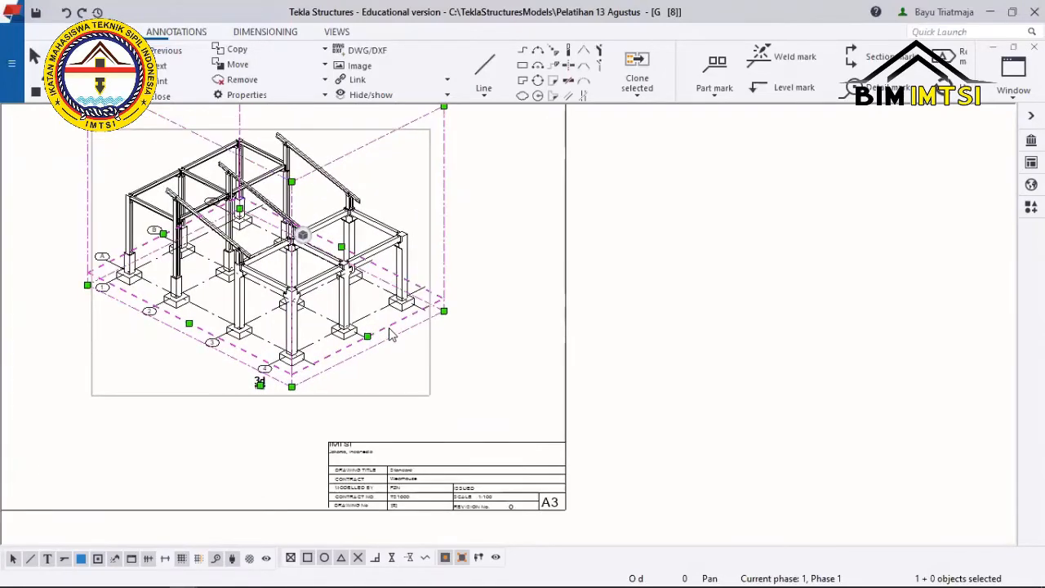
{"action": "scroll", "coordinate": [390, 333], "scroll_direction": "down", "scroll_amount": 6}
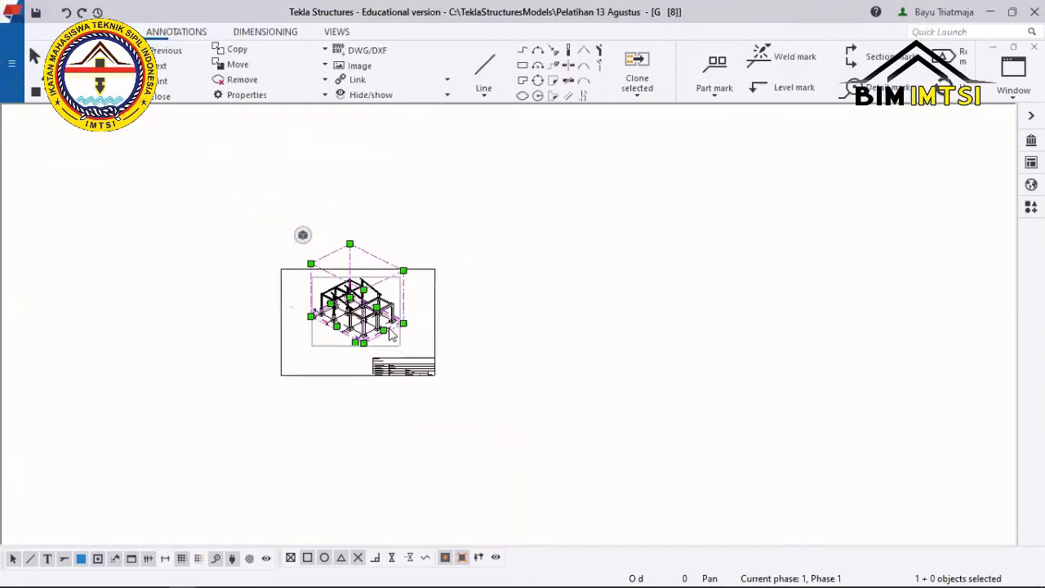
{"action": "scroll", "coordinate": [391, 333], "scroll_direction": "up", "scroll_amount": 2}
{"action": "scroll", "coordinate": [390, 335], "scroll_direction": "up", "scroll_amount": 3}
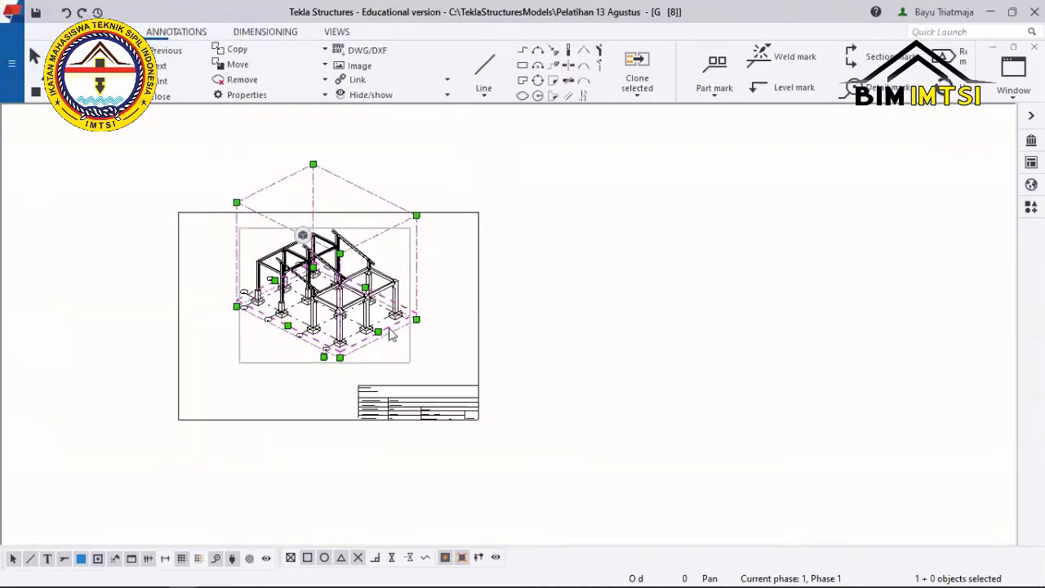
{"action": "scroll", "coordinate": [390, 333], "scroll_direction": "up", "scroll_amount": 1}
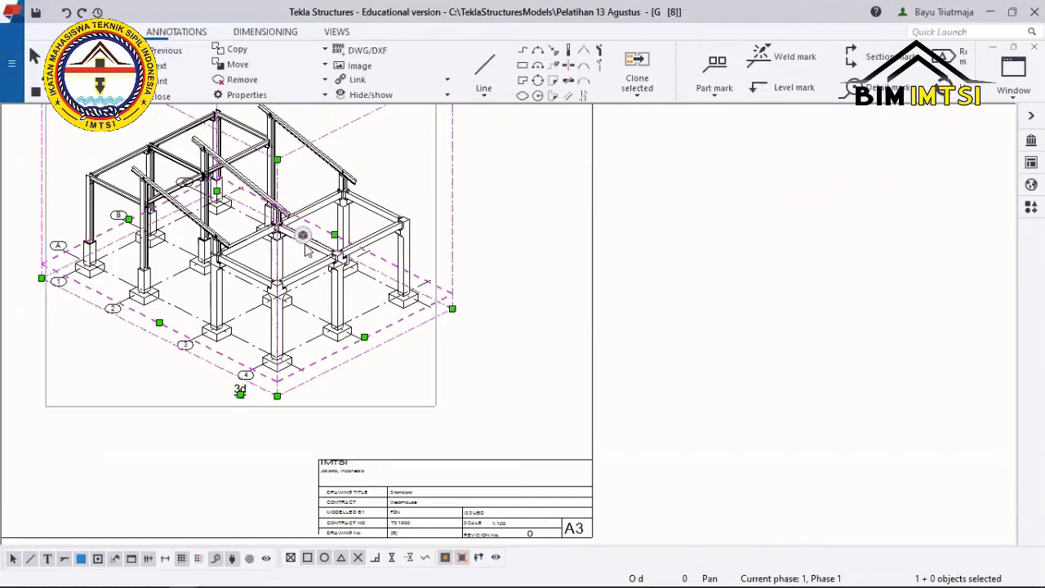
{"action": "left_click", "coordinate": [303, 236]}
{"action": "mouse_move", "coordinate": [299, 245]}
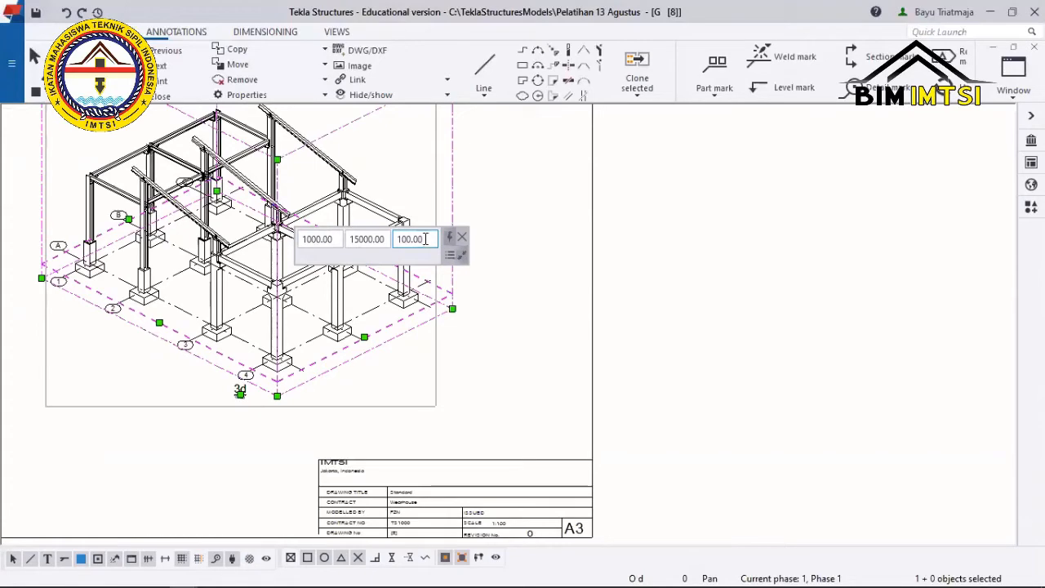
Examine the 3D view's extents on the sheet and its depth down and depth up settings, and clear the selection.
{"action": "scroll", "coordinate": [364, 321], "scroll_direction": "down", "scroll_amount": 5}
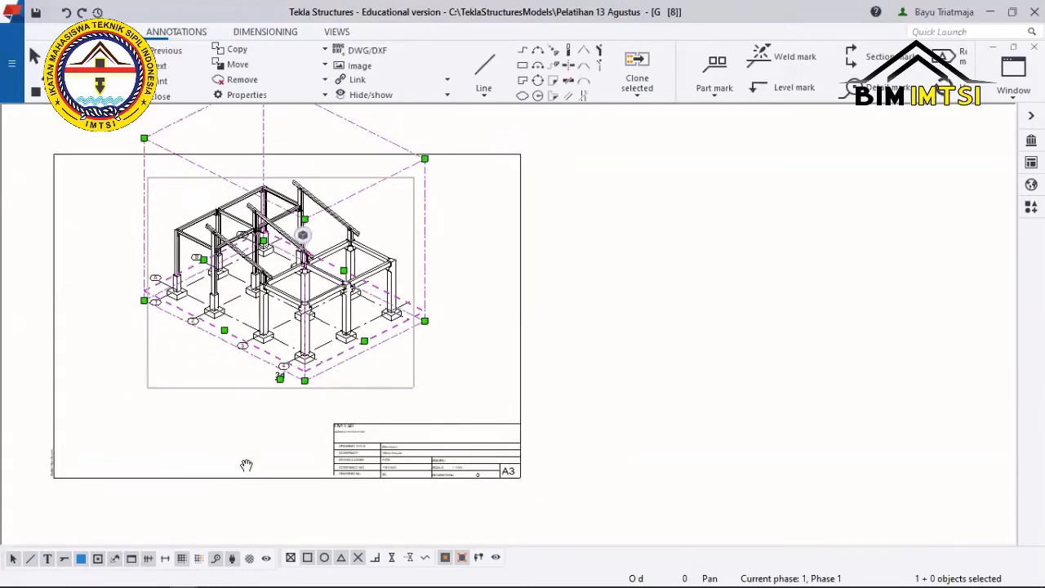
{"action": "middle_click_drag", "start_coordinate": [367, 326], "coordinate": [247, 465]}
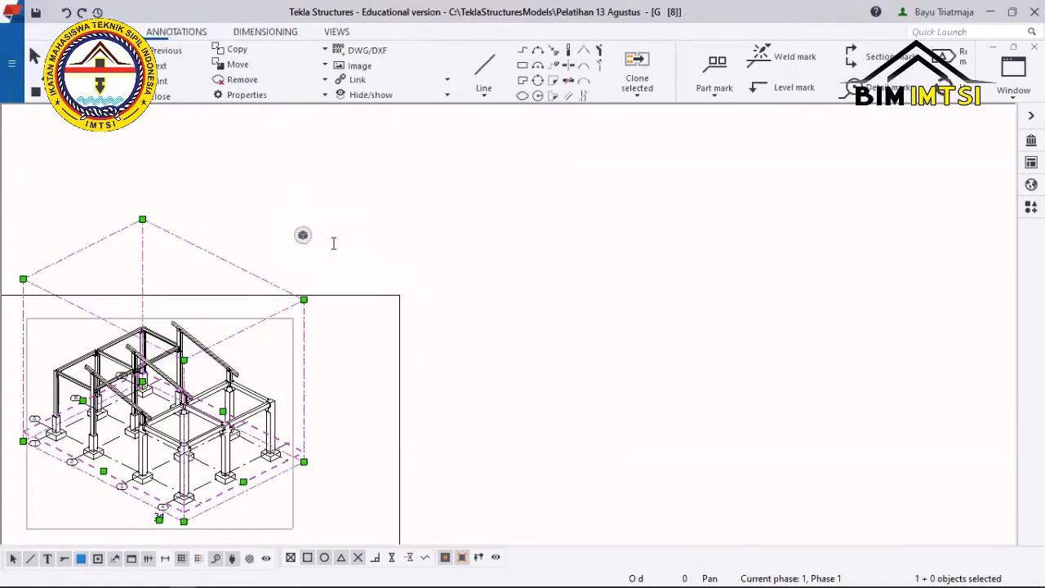
{"action": "scroll", "coordinate": [330, 359], "scroll_direction": "down", "scroll_amount": 2}
{"action": "mouse_move", "coordinate": [361, 371]}
{"action": "middle_mouse_down"}
{"action": "mouse_move", "coordinate": [374, 265]}
{"action": "mouse_move", "coordinate": [400, 243]}
{"action": "middle_mouse_up"}
{"action": "scroll", "coordinate": [394, 247], "scroll_direction": "up", "scroll_amount": 3}
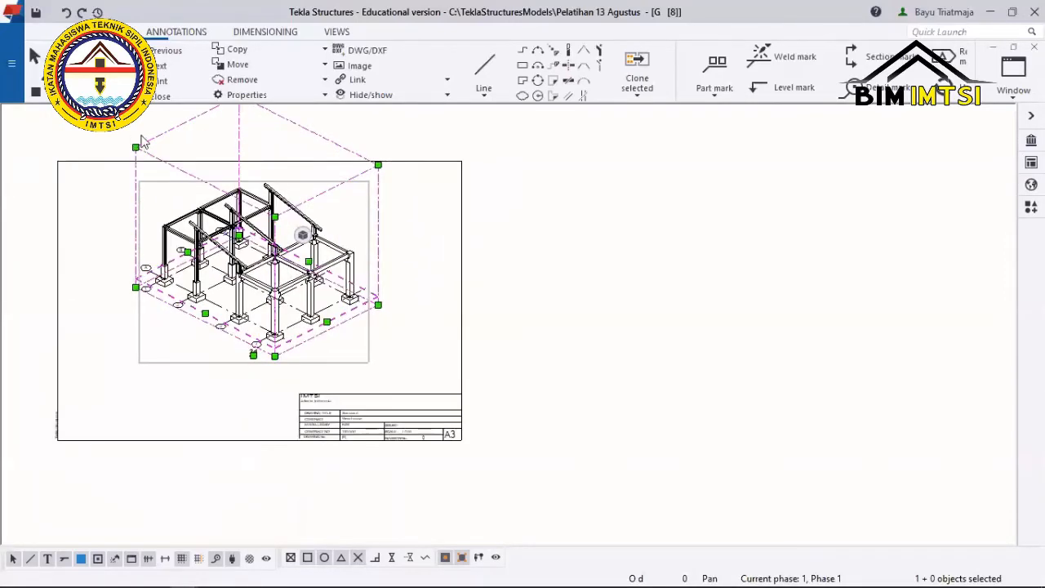
{"action": "scroll", "coordinate": [139, 188], "scroll_direction": "down", "scroll_amount": 3}
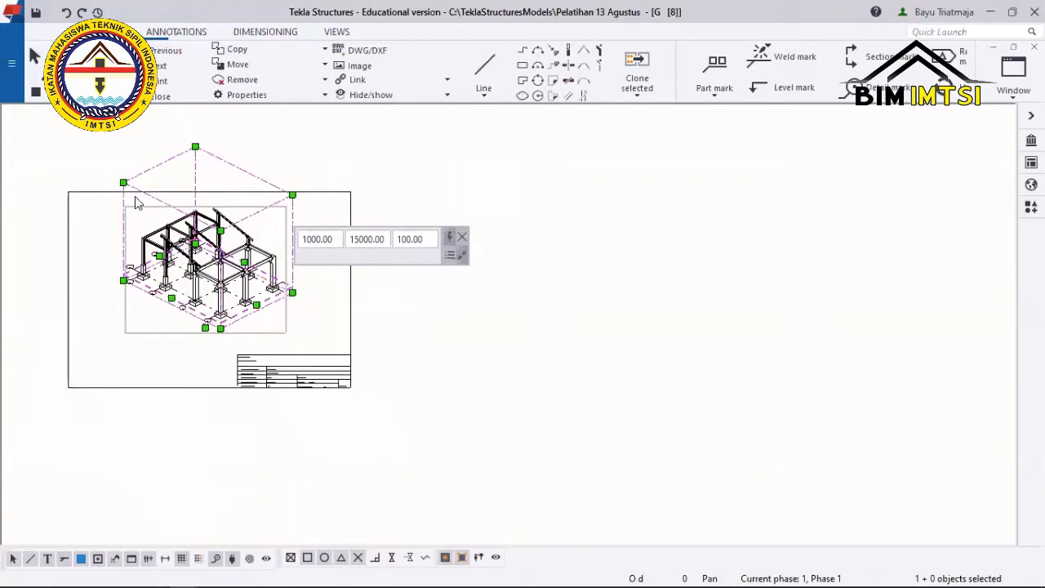
{"action": "scroll", "coordinate": [138, 203], "scroll_direction": "up", "scroll_amount": 3}
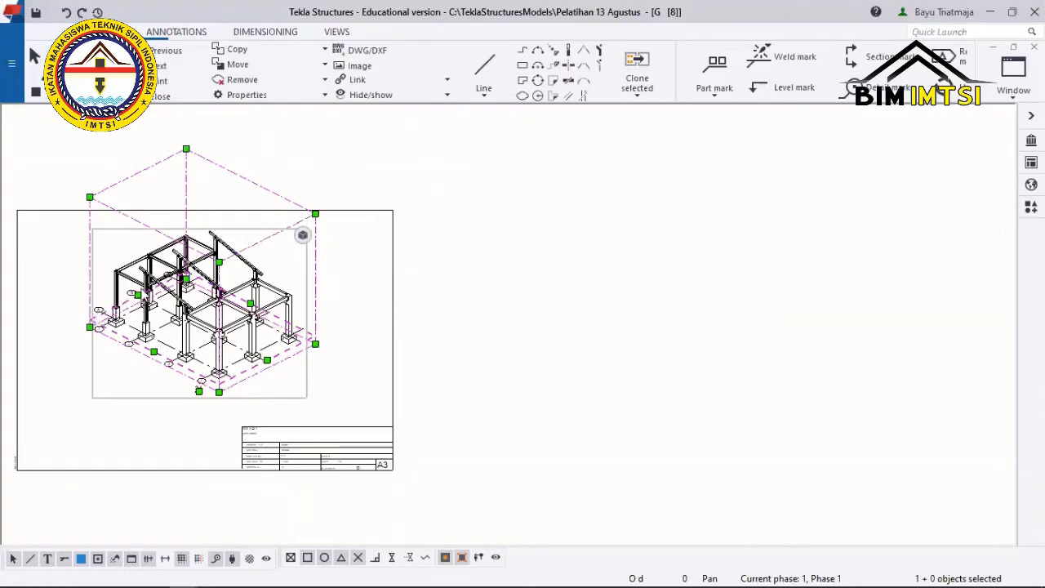
{"action": "left_click", "coordinate": [300, 236]}
{"action": "mouse_move", "coordinate": [301, 241]}
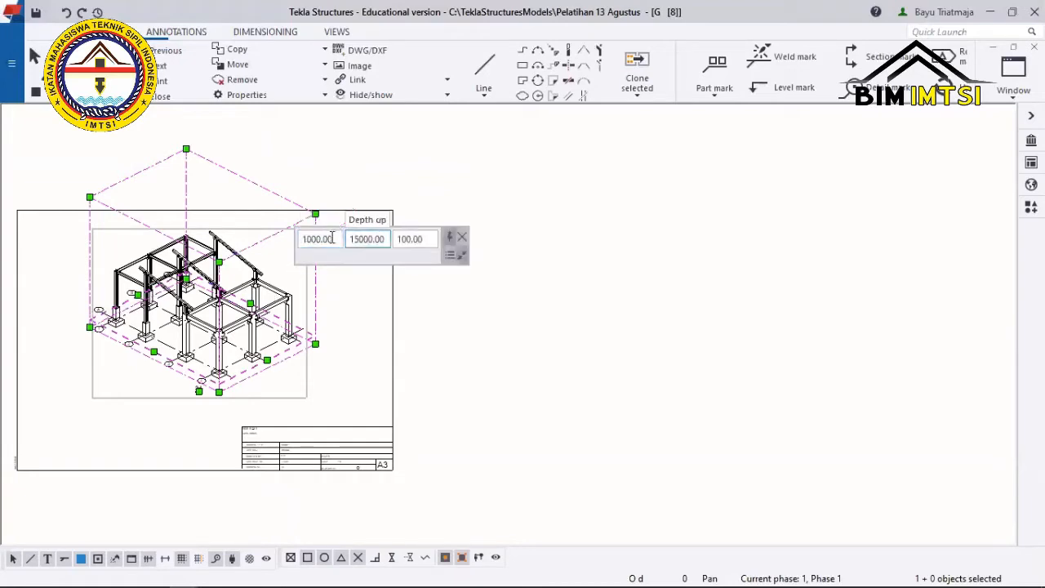
{"action": "left_click", "coordinate": [331, 303]}
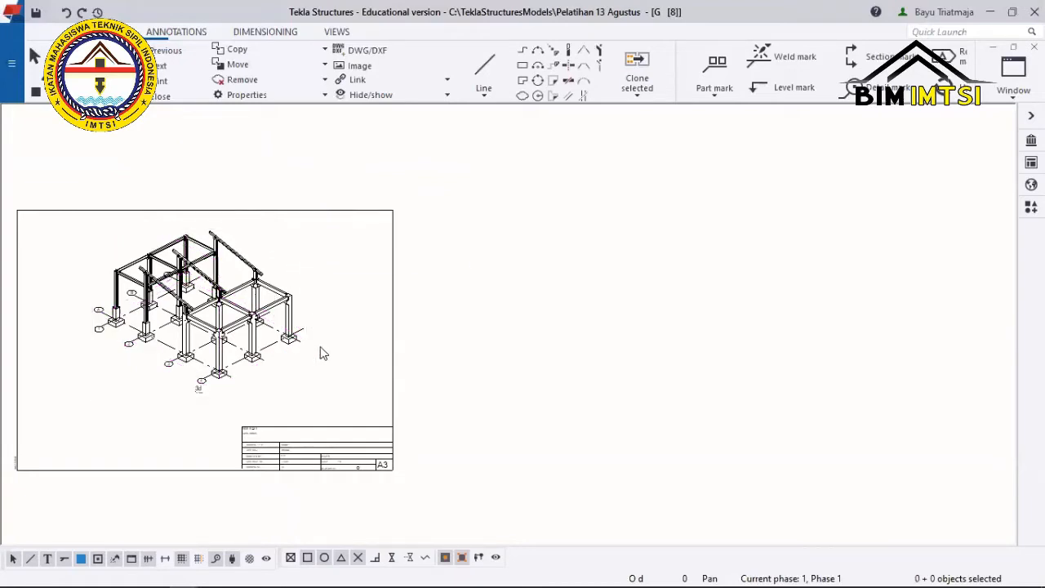
Set the 3D view's scale to 1:75 on the sheet, check the enlarged view's frame and clear the selection.
{"action": "left_click", "coordinate": [307, 353]}
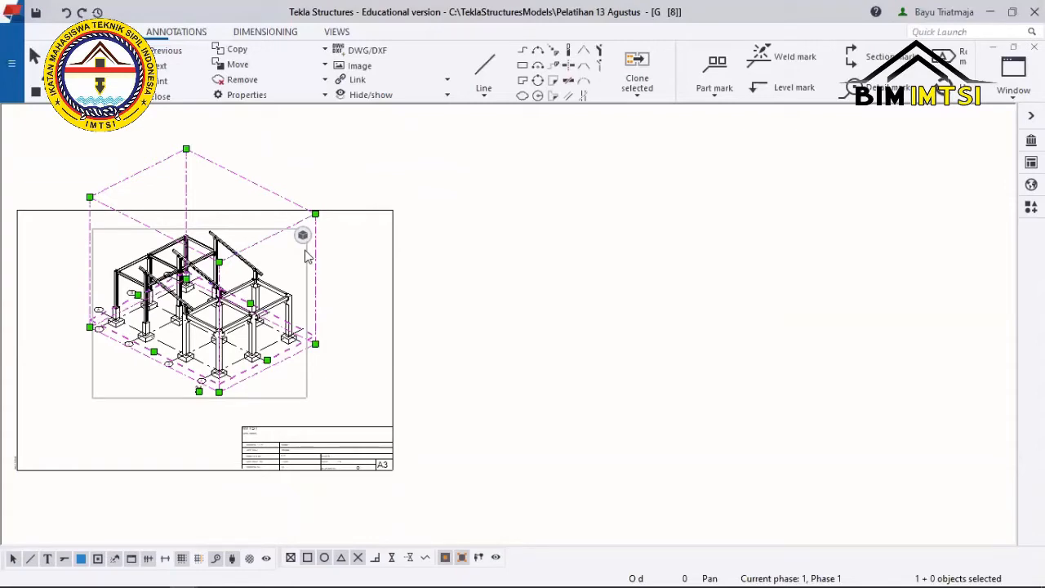
{"action": "mouse_move", "coordinate": [302, 235]}
{"action": "left_click", "coordinate": [411, 242]}
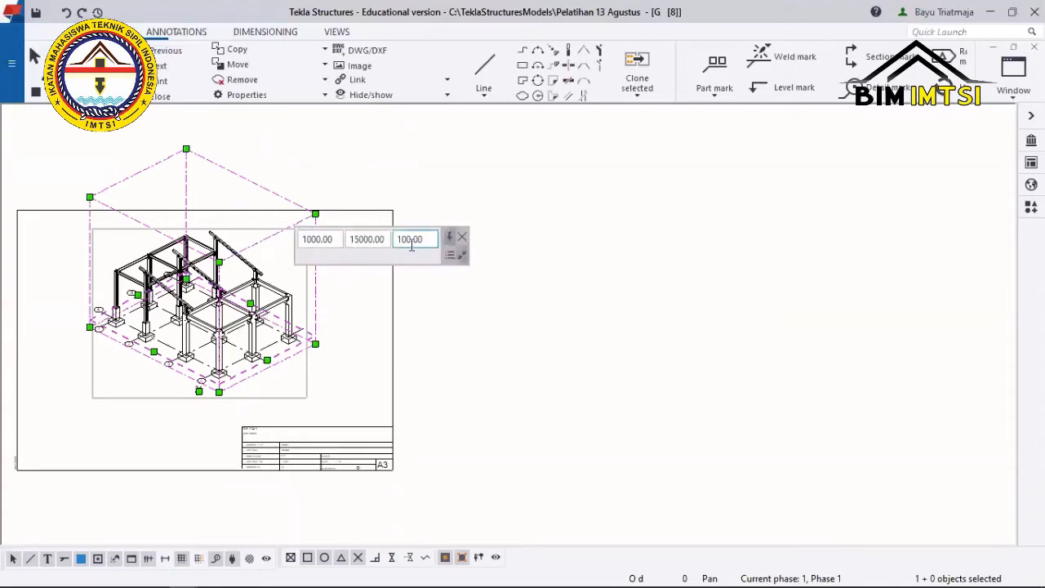
{"action": "double_click", "coordinate": [412, 246]}
{"action": "type", "text": "75"}
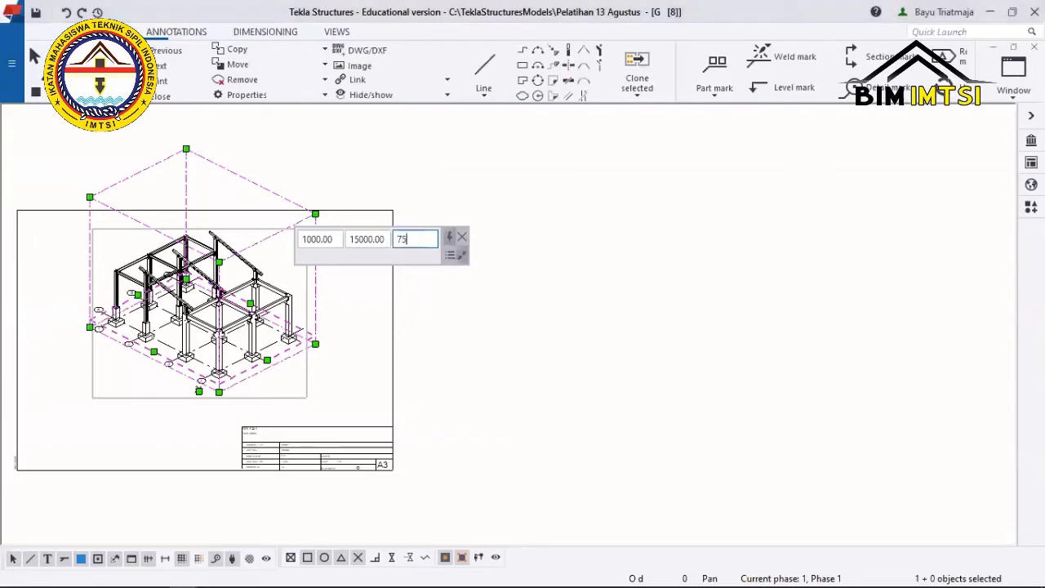
{"action": "key", "text": "Return"}
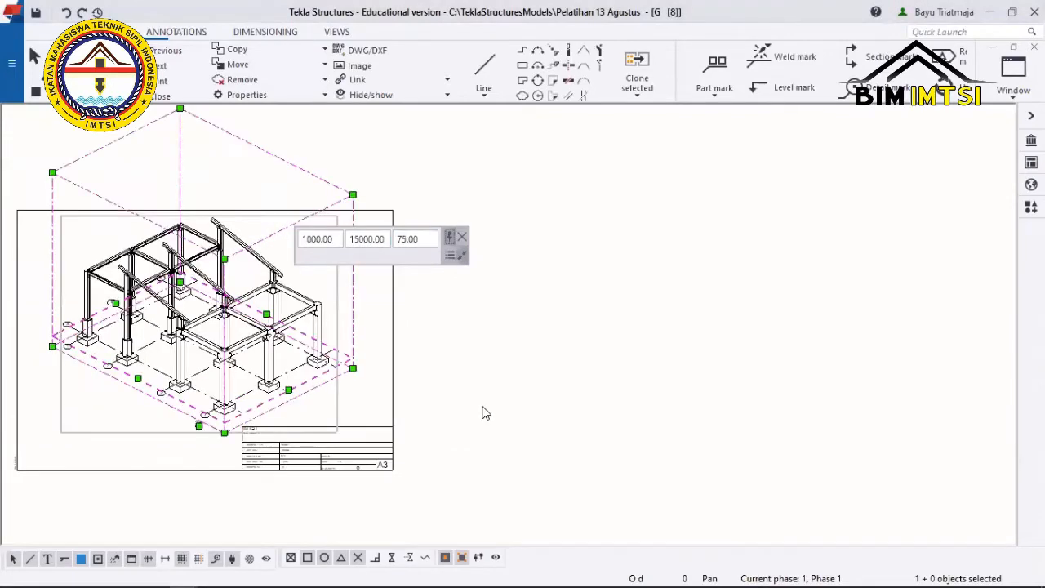
{"action": "key", "text": "Escape"}
{"action": "left_click", "coordinate": [340, 381]}
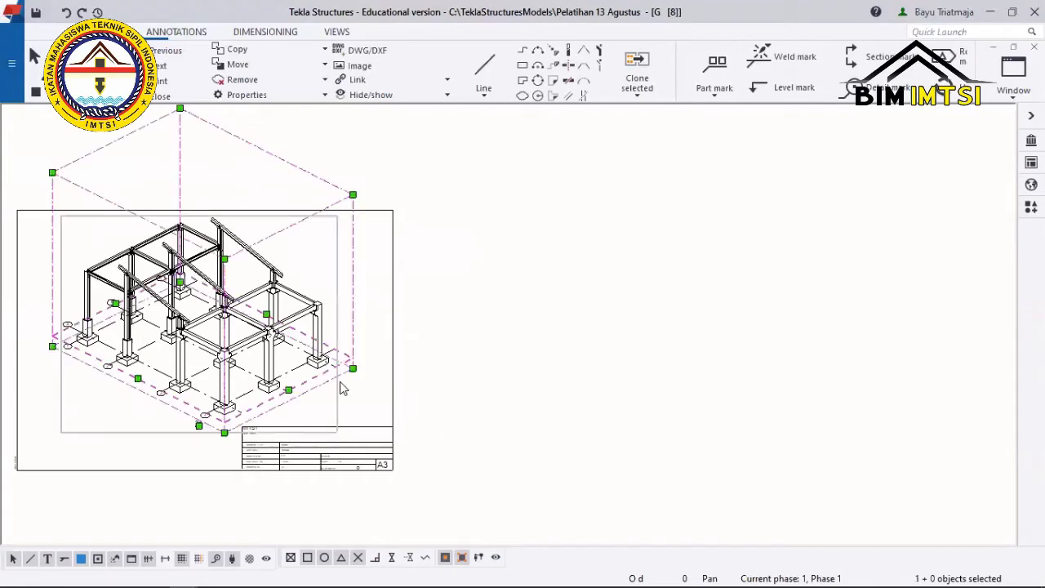
{"action": "left_click", "coordinate": [480, 419]}
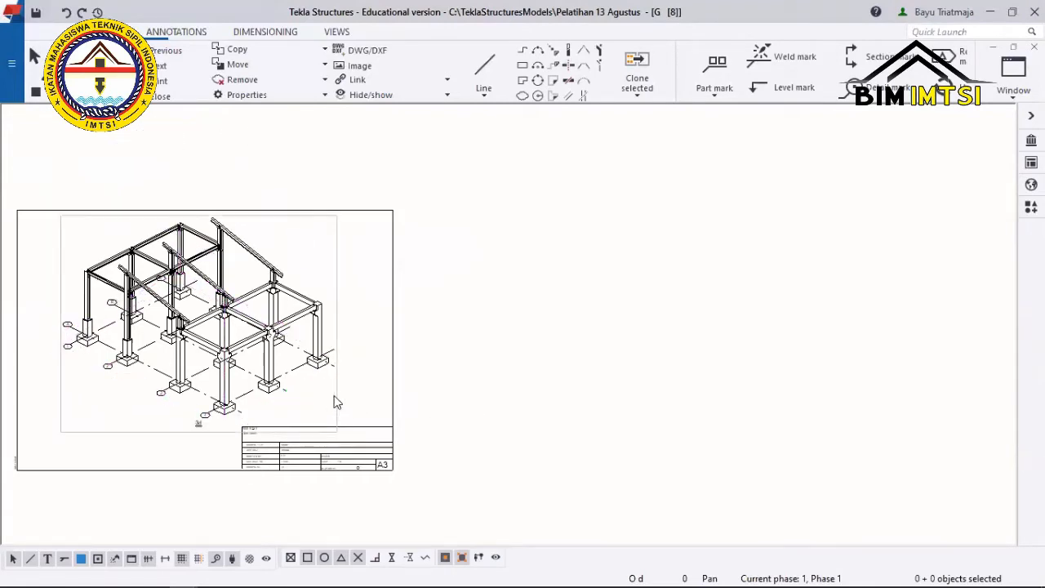
Open the view properties of the 3D view from its frame on the sheet.
{"action": "left_click", "coordinate": [339, 400]}
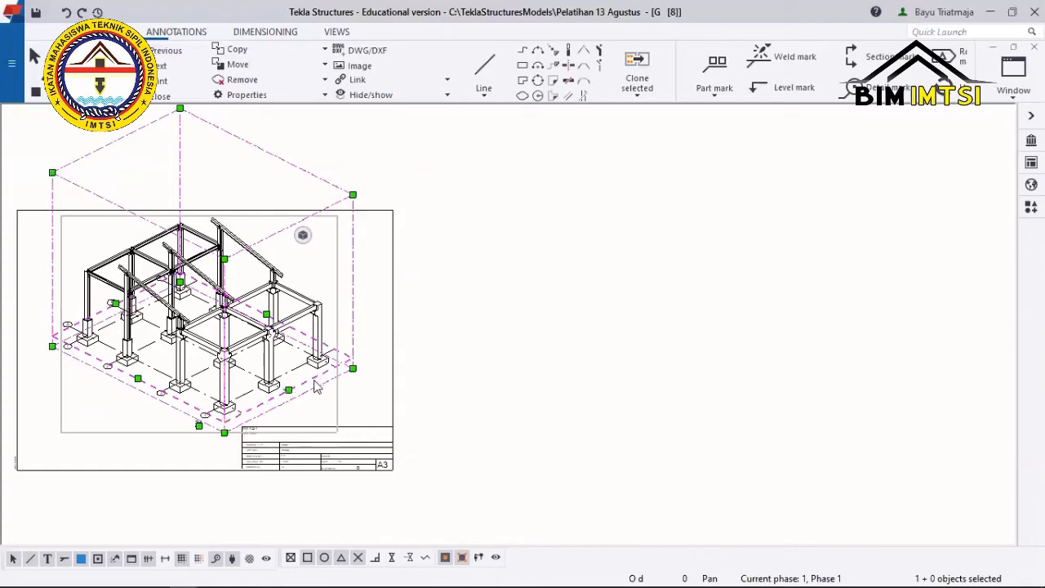
{"action": "left_click", "coordinate": [320, 380]}
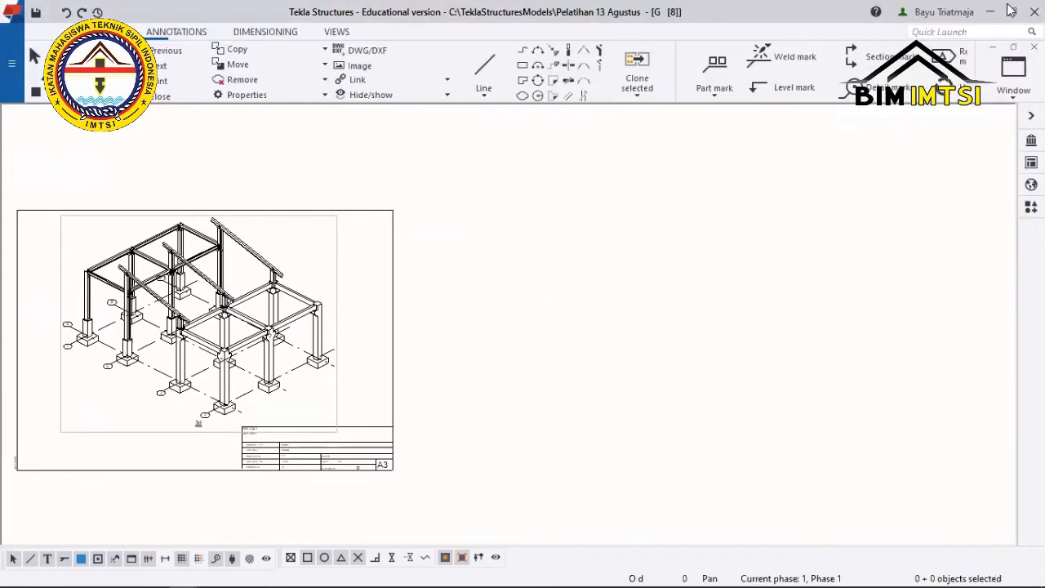
{"action": "left_click", "coordinate": [1017, 7]}
{"action": "left_click", "coordinate": [337, 369]}
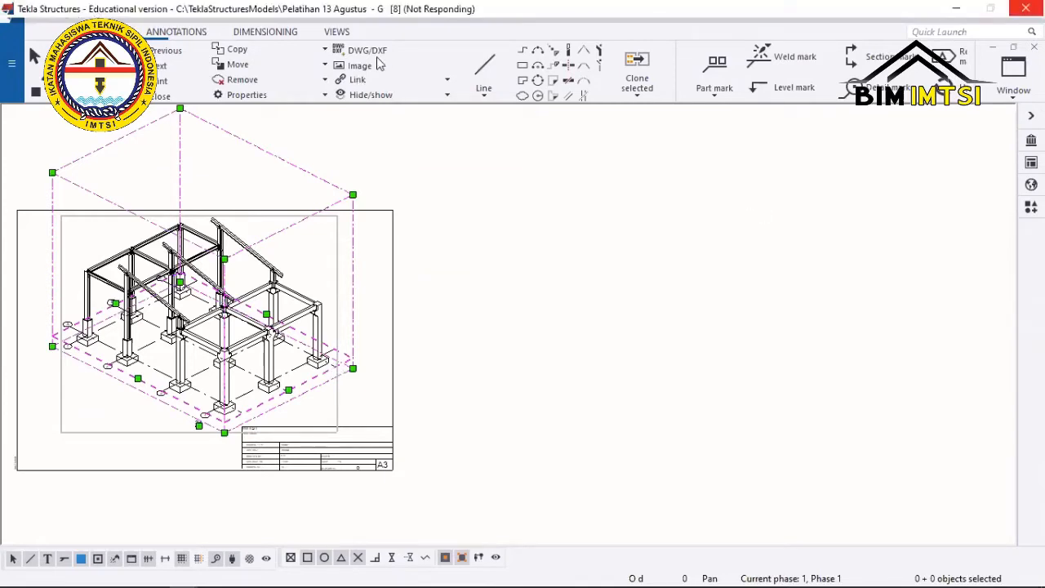
Switch to the Material List workbook in Excel and return to the view properties in Tekla Structures.
{"action": "mouse_move", "coordinate": [277, 571]}
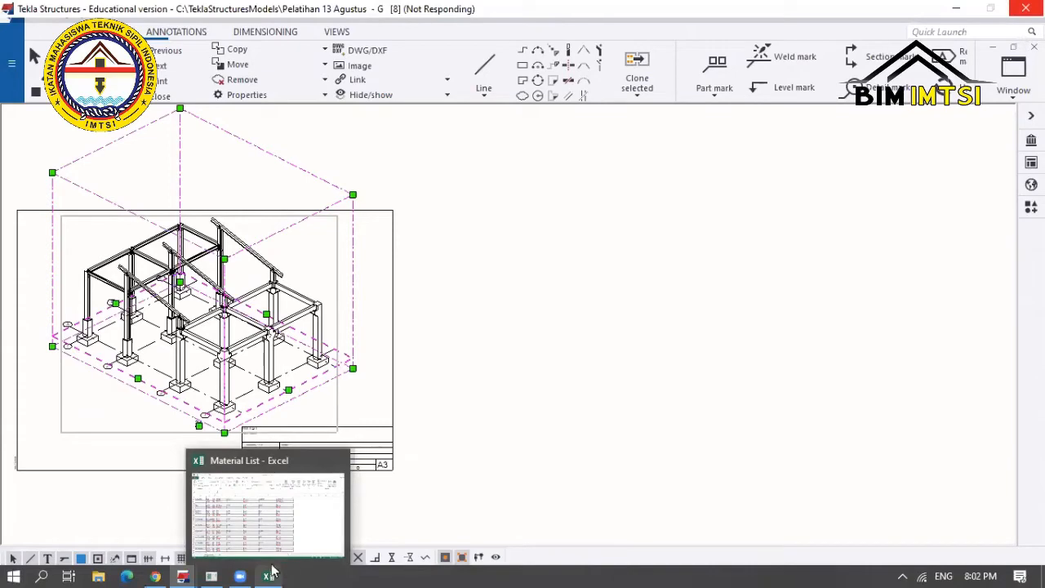
{"action": "left_click", "coordinate": [176, 570]}
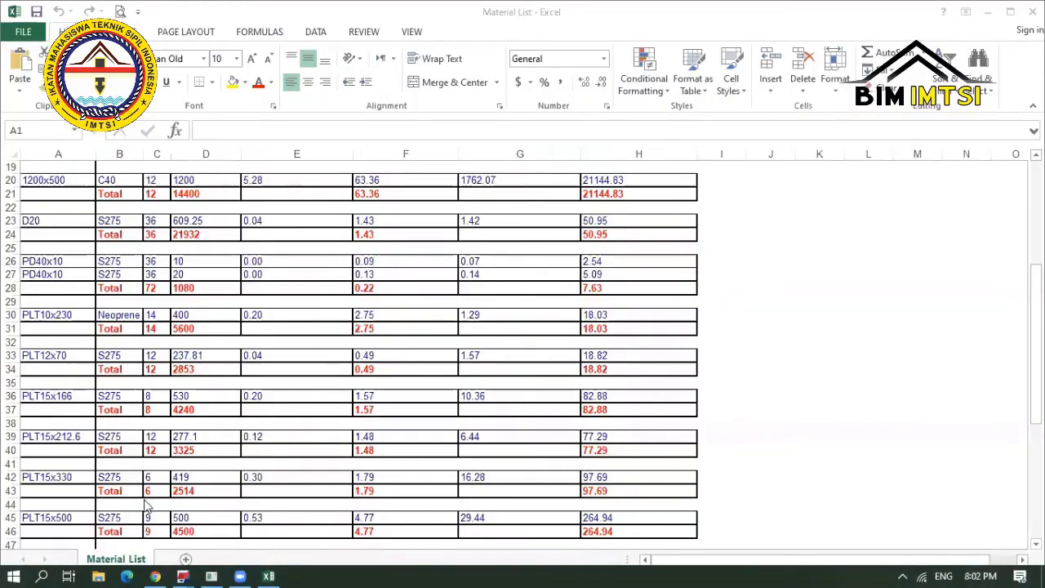
{"action": "left_click", "coordinate": [111, 504]}
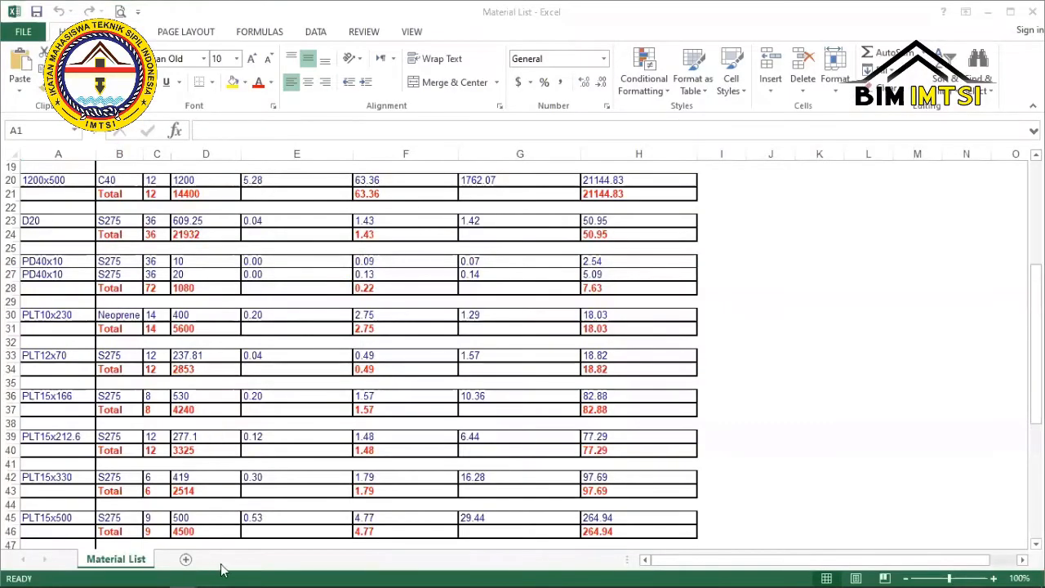
{"action": "left_click", "coordinate": [185, 575]}
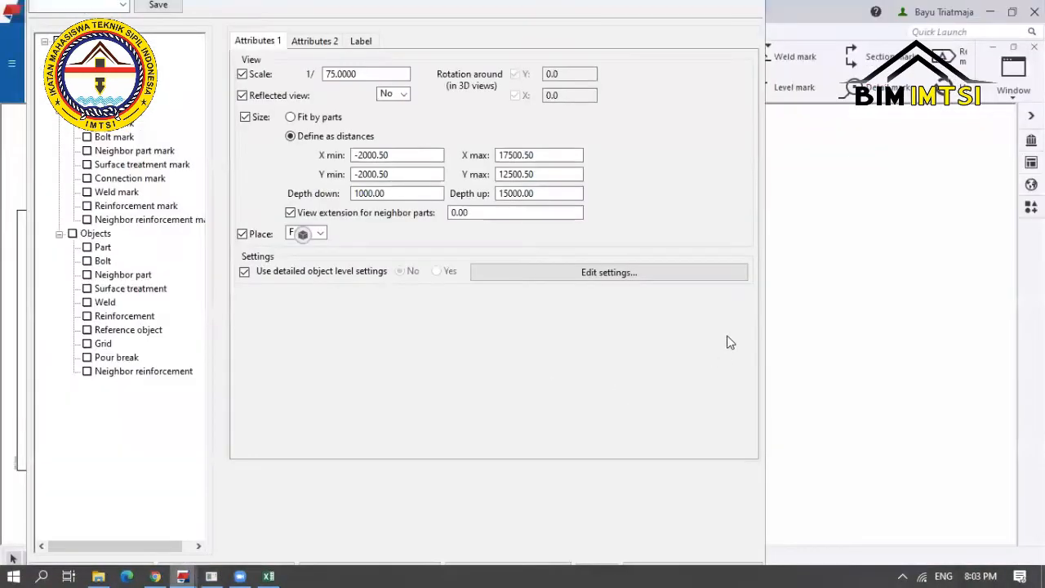
{"action": "key", "text": "Return"}
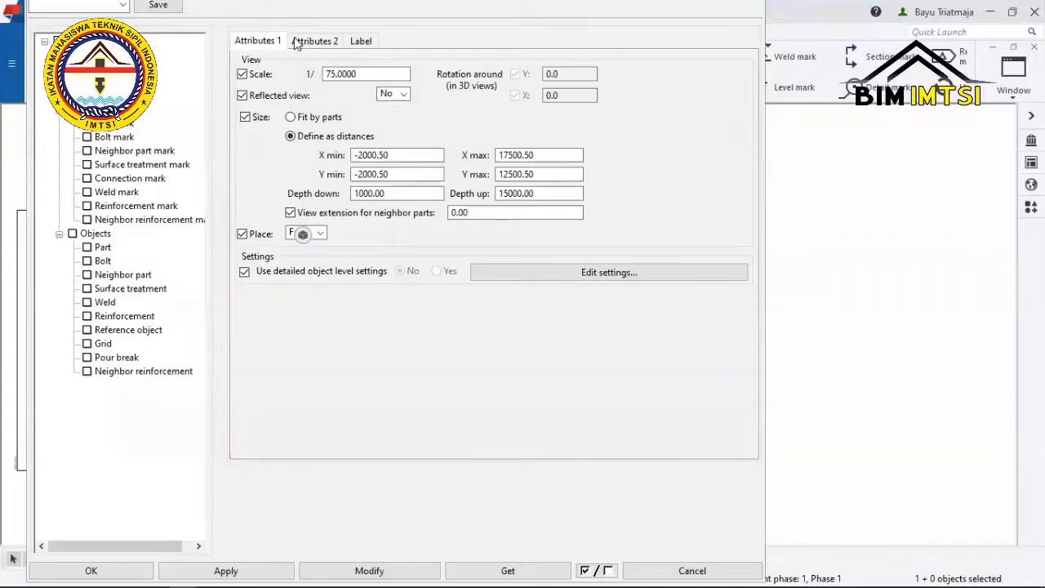
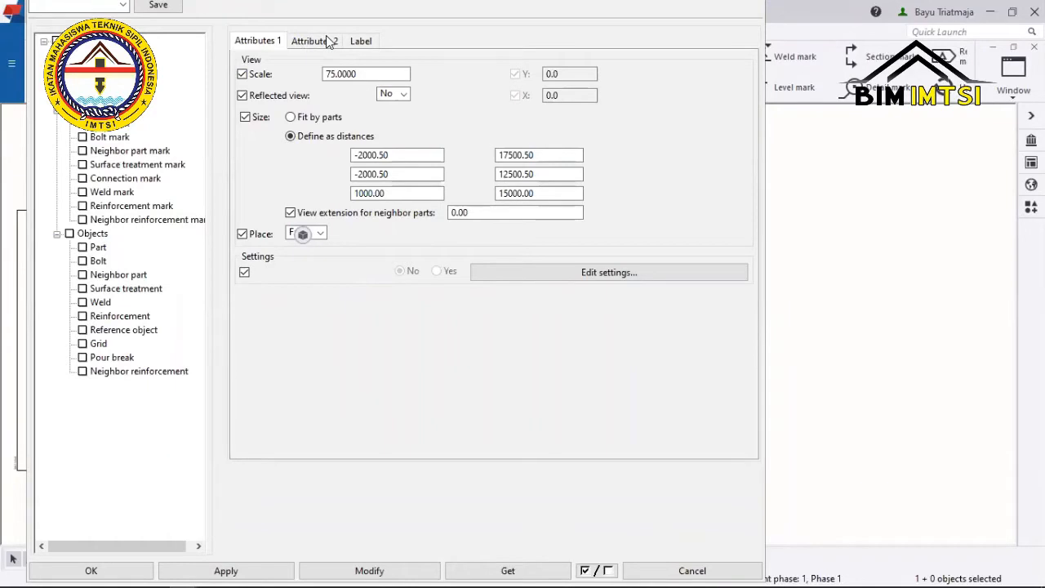
Review both sets of general attributes in the 3D view's properties, including the scale value.
{"action": "left_click", "coordinate": [325, 41]}
{"action": "left_click", "coordinate": [257, 41]}
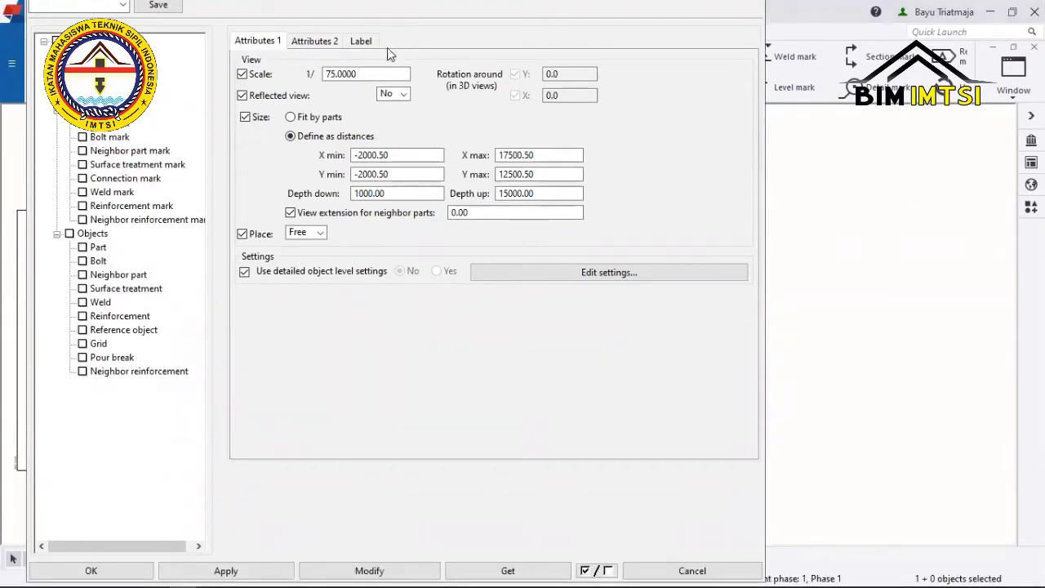
{"action": "left_click", "coordinate": [308, 41]}
{"action": "left_click", "coordinate": [274, 44]}
{"action": "left_click", "coordinate": [350, 72]}
{"action": "left_click_drag", "start_coordinate": [357, 75], "coordinate": [281, 84]}
Open the 3D view's label settings and remove the view name element from the A1 mark.
{"action": "left_click", "coordinate": [355, 45]}
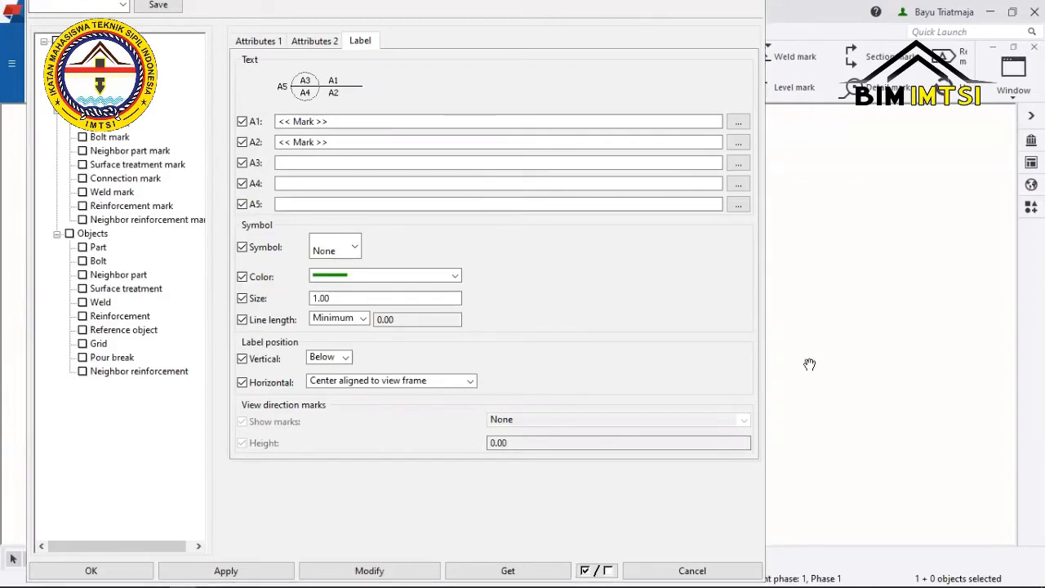
{"action": "scroll", "coordinate": [810, 364], "scroll_direction": "up", "scroll_amount": 5}
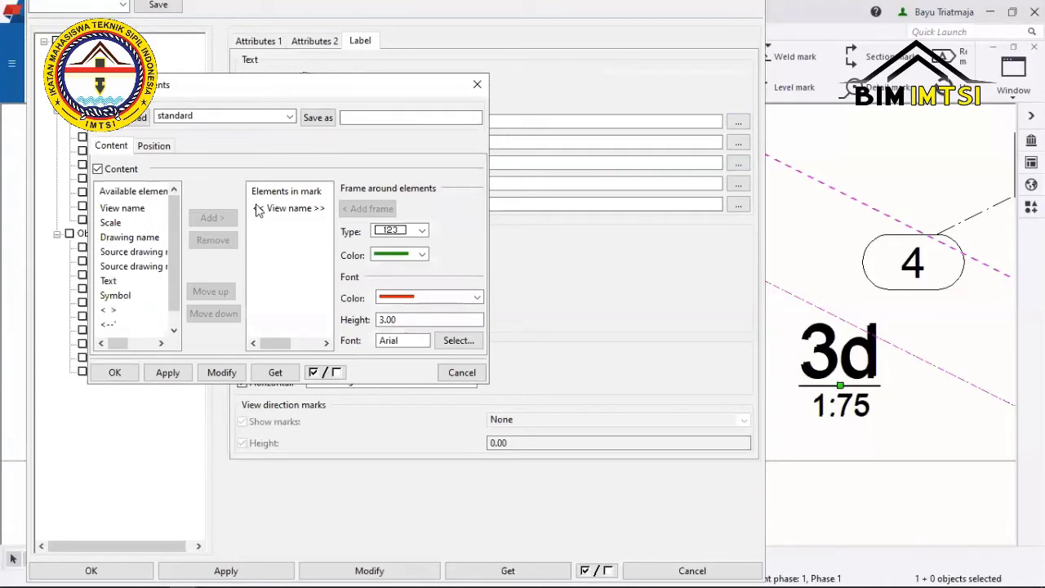
{"action": "left_click", "coordinate": [266, 236]}
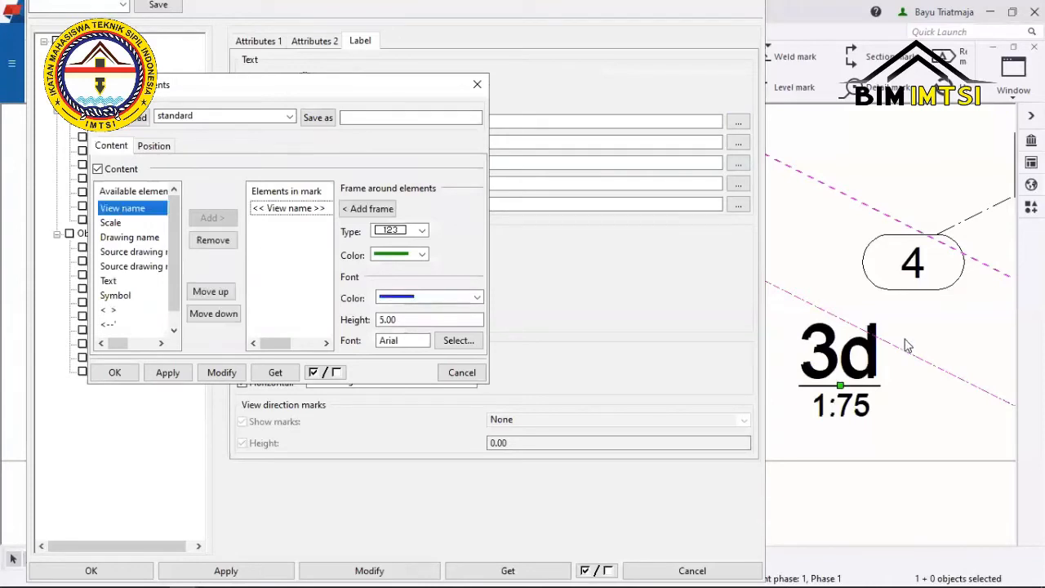
{"action": "left_click", "coordinate": [212, 241]}
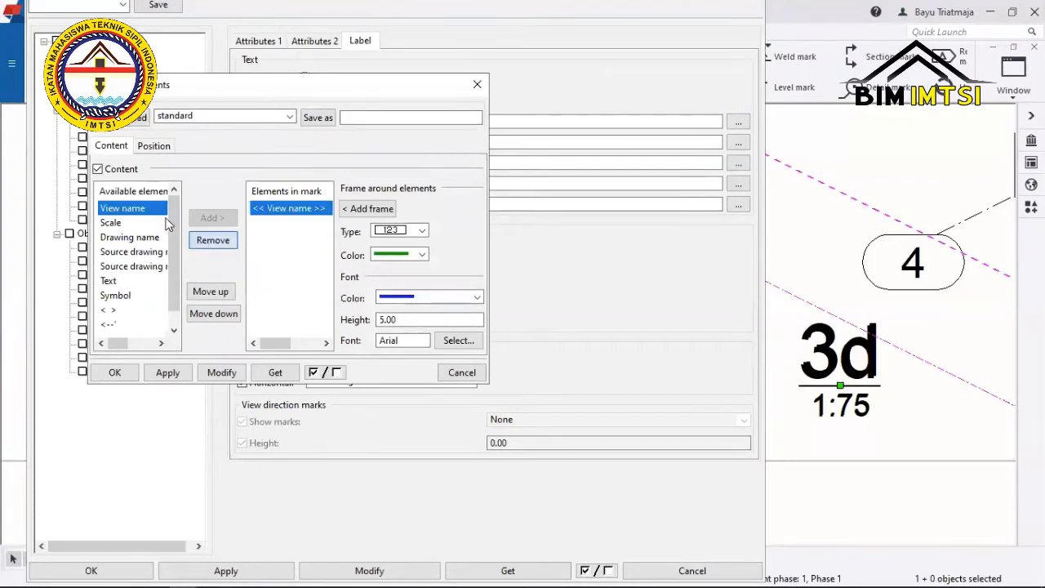
Add the text "Isometri View" to the A1 mark and apply it to the view label.
{"action": "scroll", "coordinate": [122, 281], "scroll_direction": "down", "scroll_amount": 1}
{"action": "left_click", "coordinate": [111, 268]}
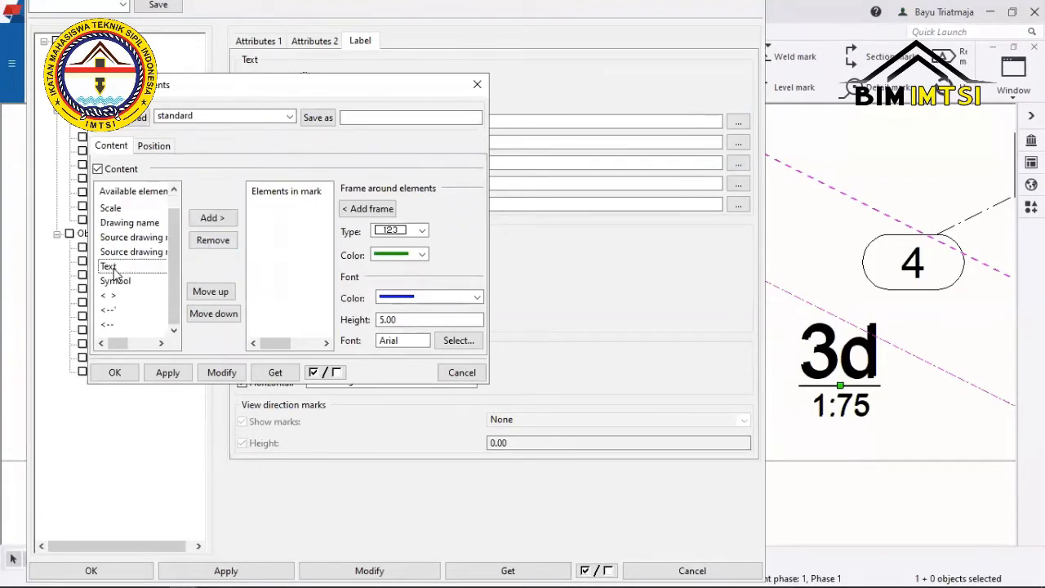
{"action": "left_click", "coordinate": [222, 219]}
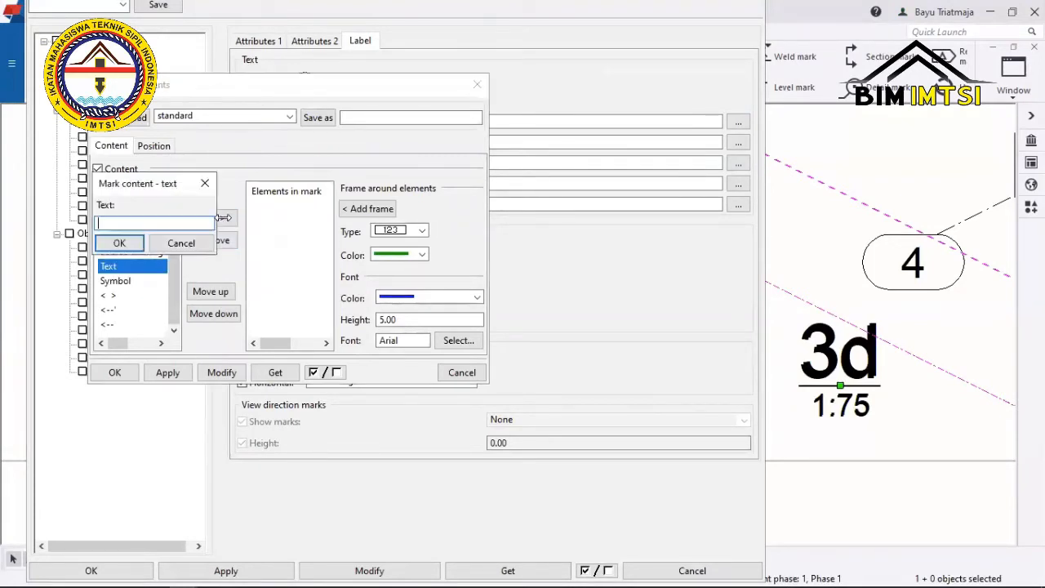
{"action": "left_click", "coordinate": [204, 180]}
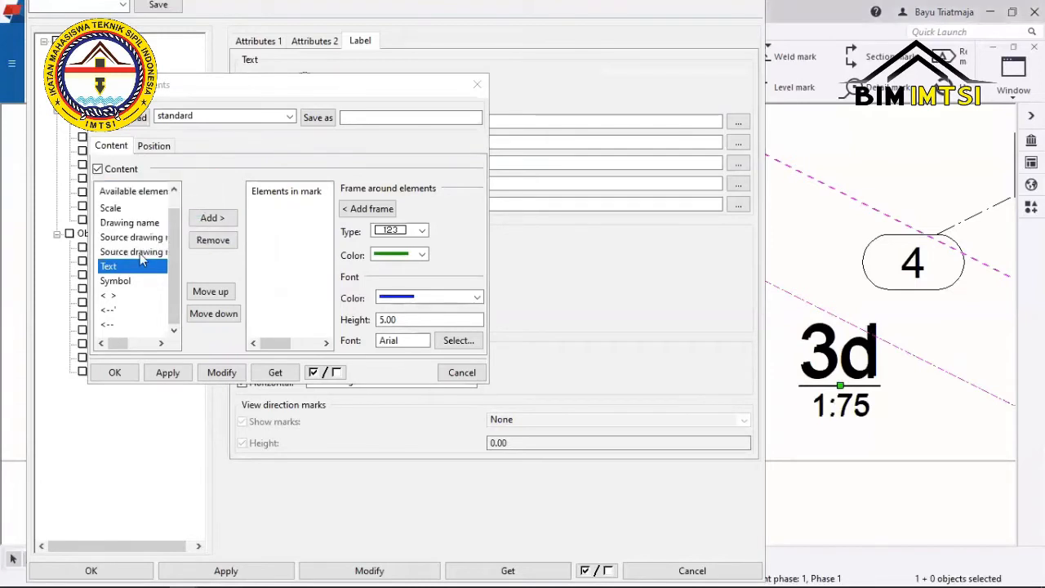
{"action": "left_click", "coordinate": [211, 218]}
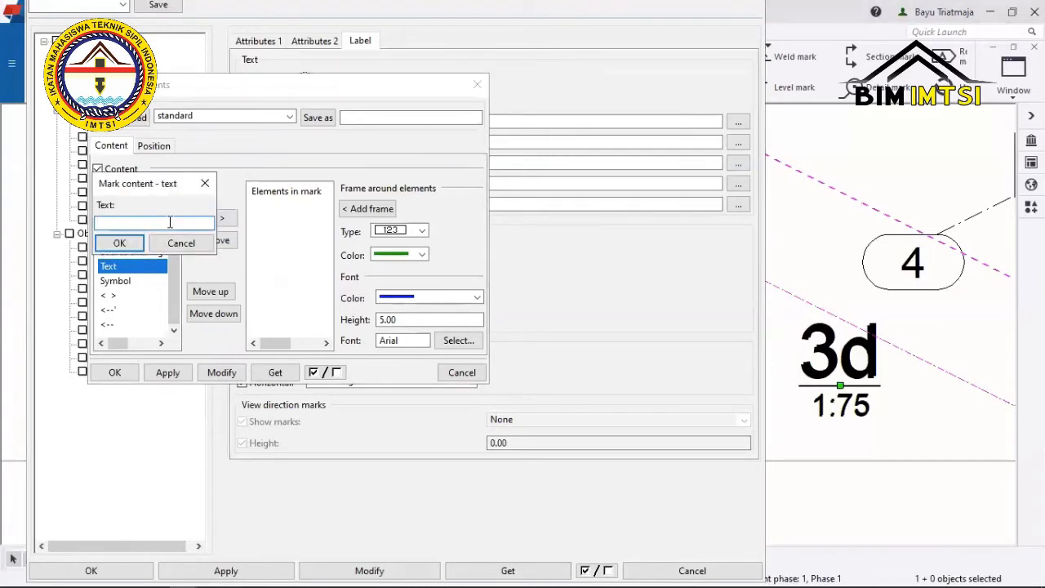
{"action": "type", "text": "iS"}
{"action": "key", "text": "BackSpace"}
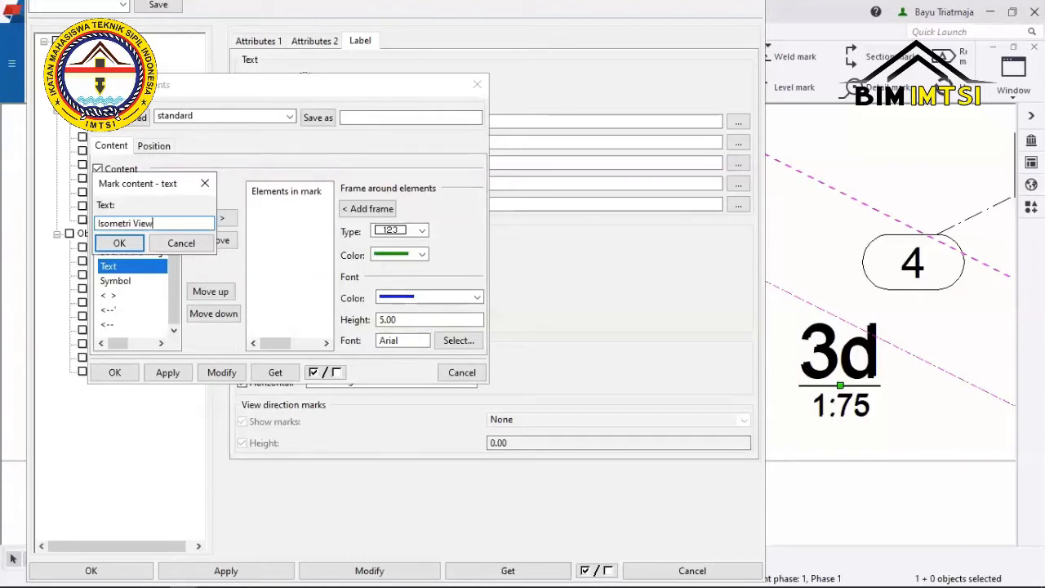
{"action": "left_click", "coordinate": [119, 243]}
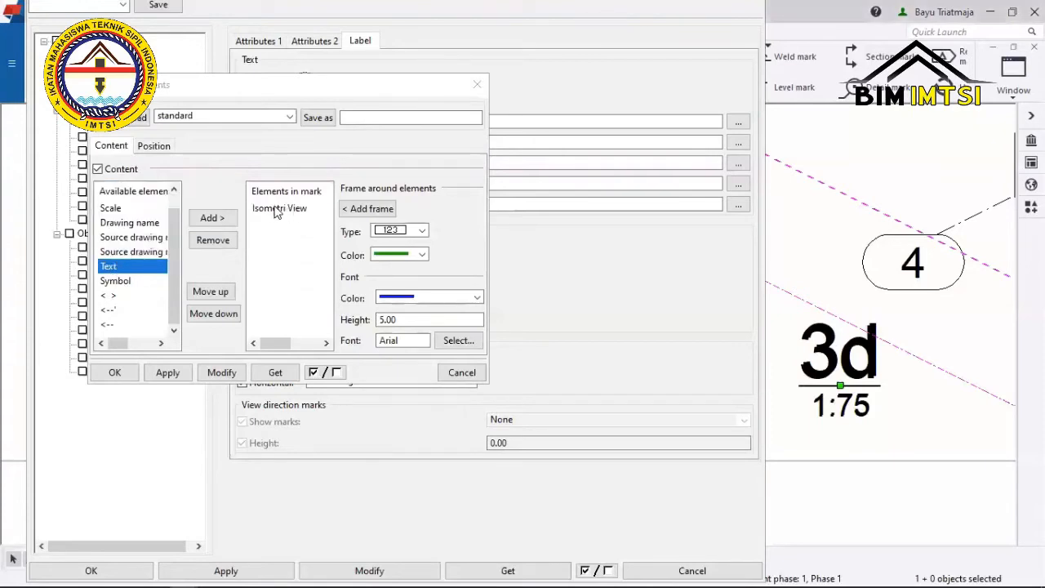
{"action": "left_click", "coordinate": [221, 373]}
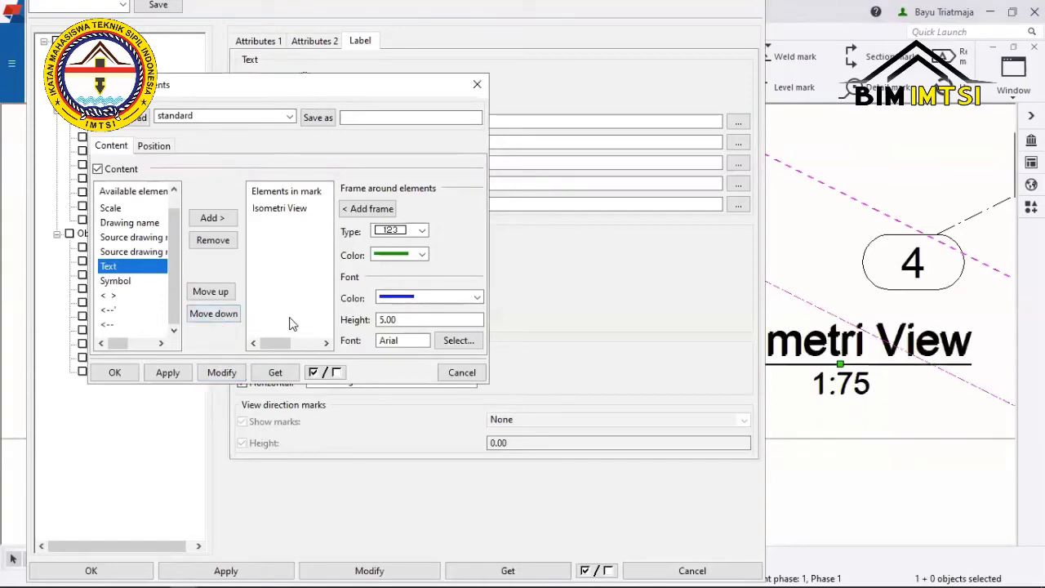
{"action": "left_click", "coordinate": [129, 375]}
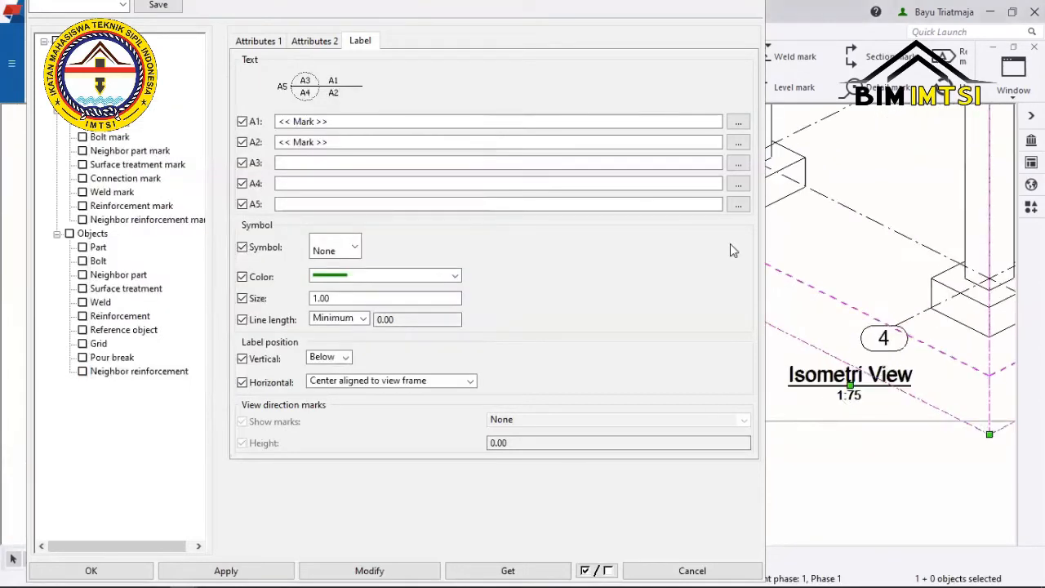
Replace the "Isometri View" text in the A1 mark with the Drawing name element and apply it to the label.
{"action": "left_click", "coordinate": [739, 121]}
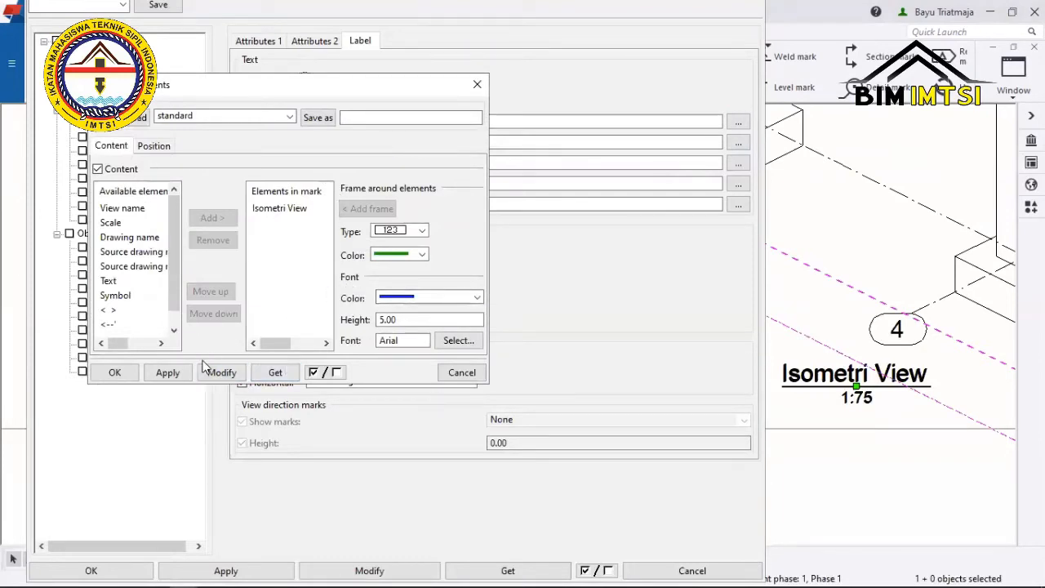
{"action": "scroll", "coordinate": [121, 292], "scroll_direction": "down", "scroll_amount": 1}
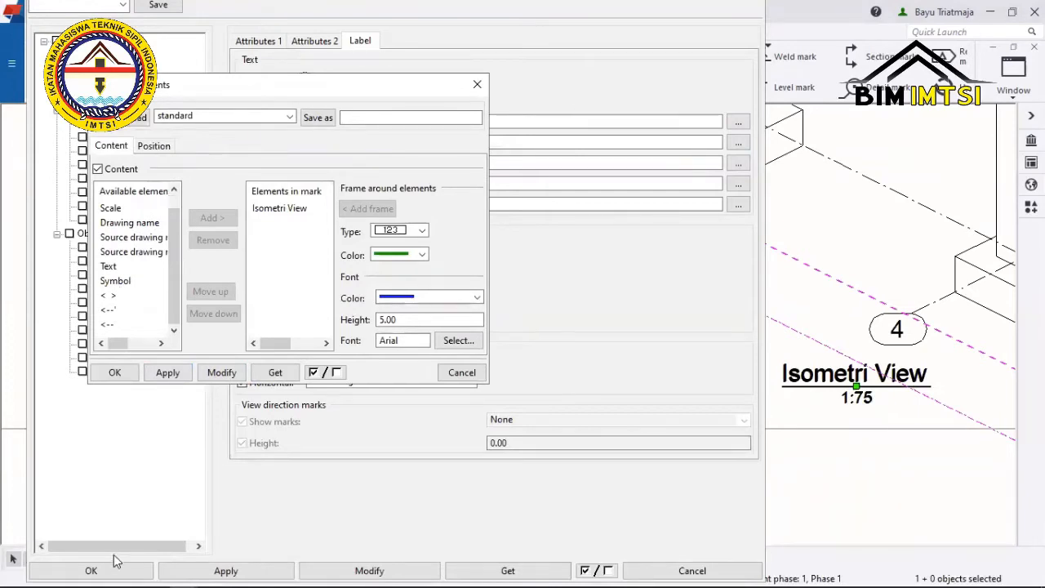
{"action": "scroll", "coordinate": [137, 311], "scroll_direction": "up", "scroll_amount": 1}
{"action": "left_click", "coordinate": [134, 253]}
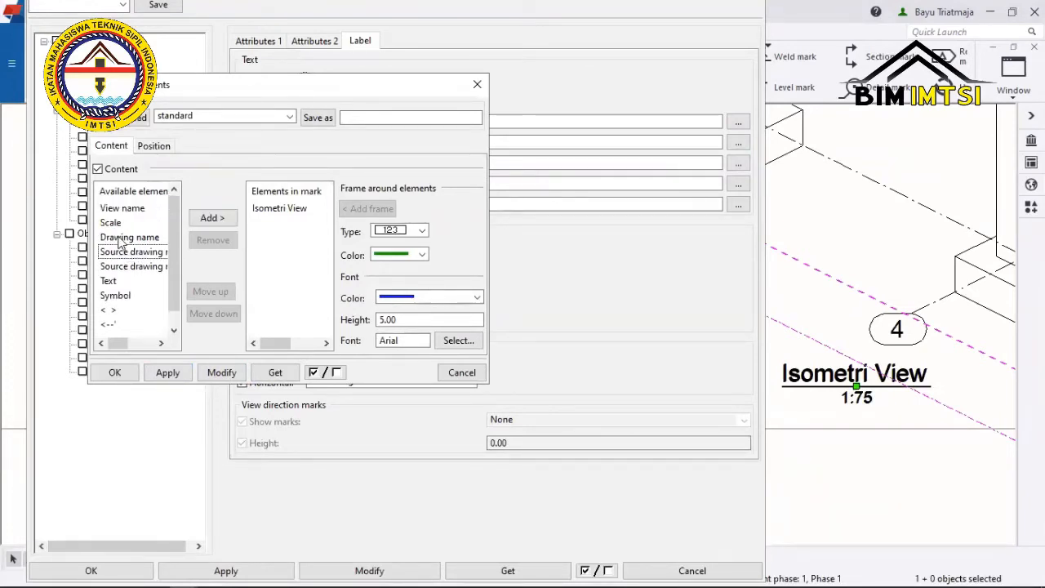
{"action": "left_click", "coordinate": [123, 238]}
{"action": "left_click", "coordinate": [120, 225]}
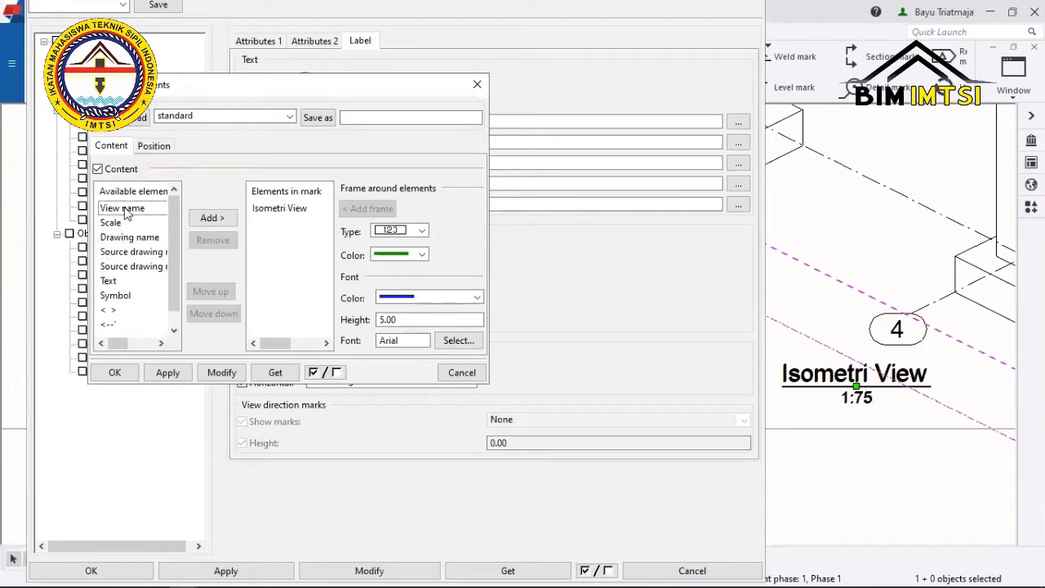
{"action": "left_click", "coordinate": [123, 238]}
{"action": "left_click", "coordinate": [254, 211]}
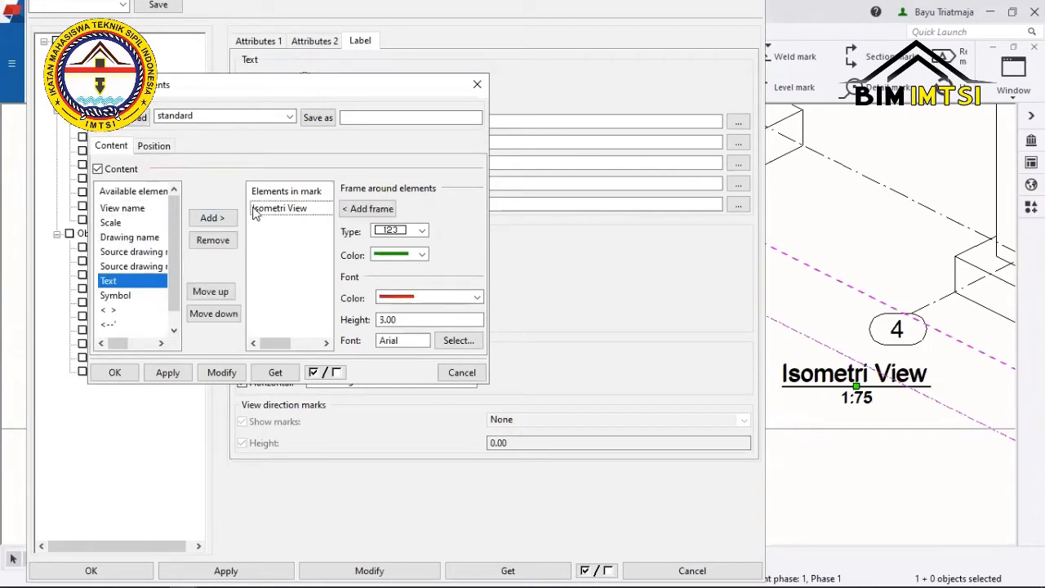
{"action": "left_click", "coordinate": [212, 240]}
{"action": "left_click", "coordinate": [129, 237]}
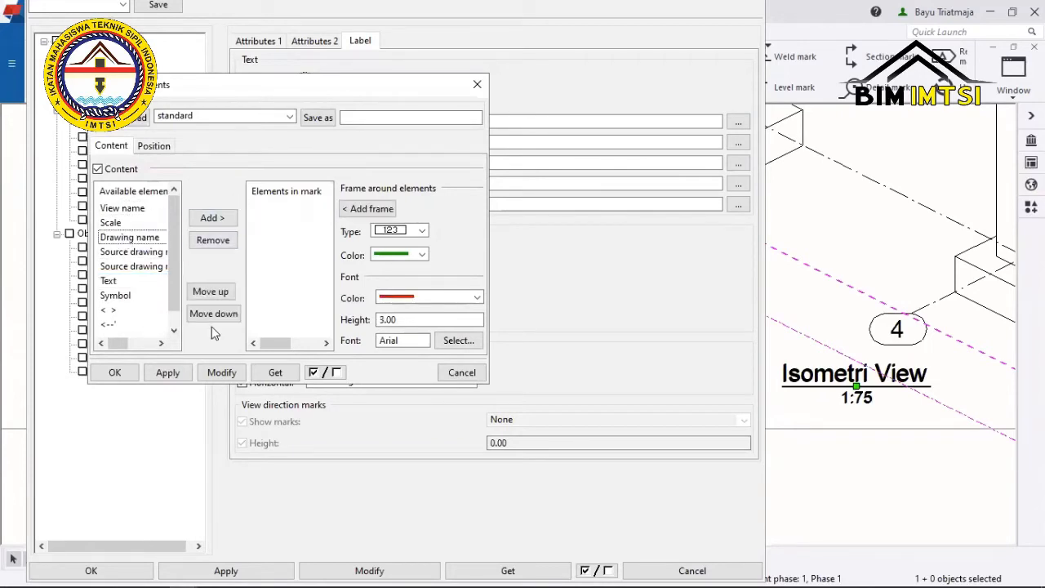
{"action": "left_click", "coordinate": [219, 370]}
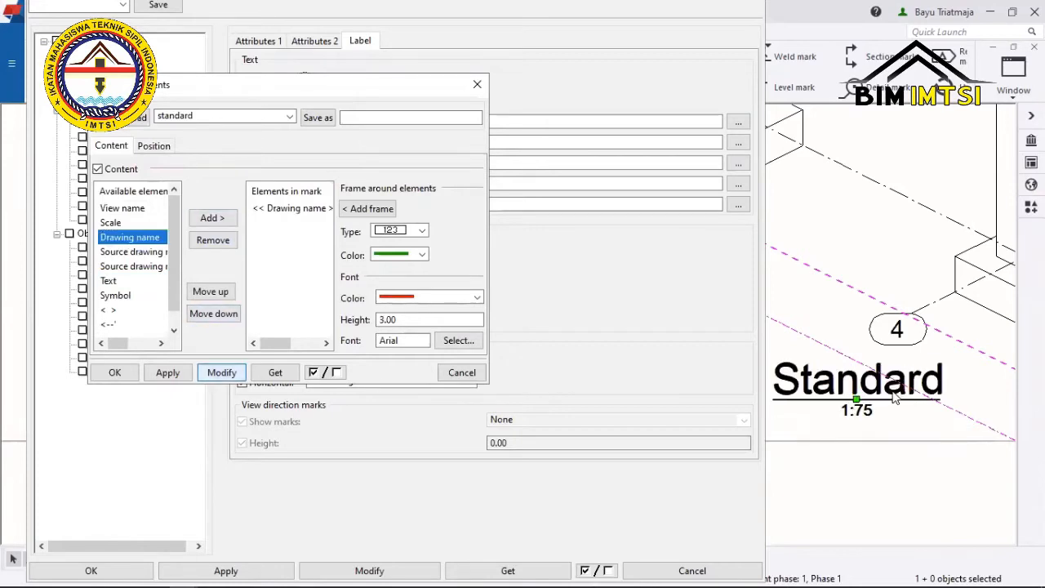
{"action": "scroll", "coordinate": [892, 392], "scroll_direction": "down", "scroll_amount": 4}
{"action": "scroll", "coordinate": [892, 393], "scroll_direction": "up", "scroll_amount": 3}
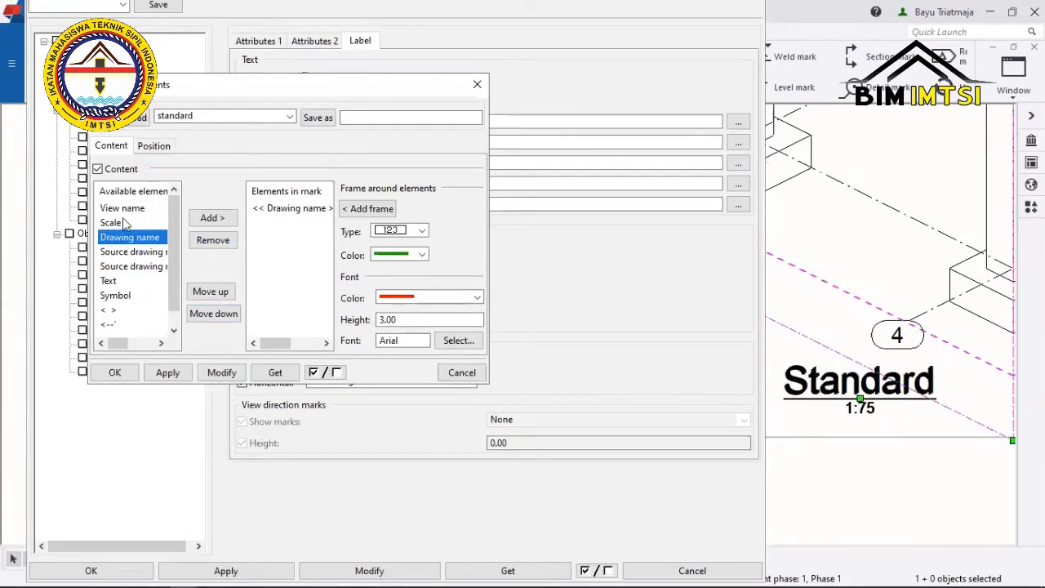
Replace the Drawing name element in the A1 mark with the text "Isomeri View" and apply it to the label.
{"action": "left_click", "coordinate": [121, 222]}
{"action": "left_click", "coordinate": [113, 281]}
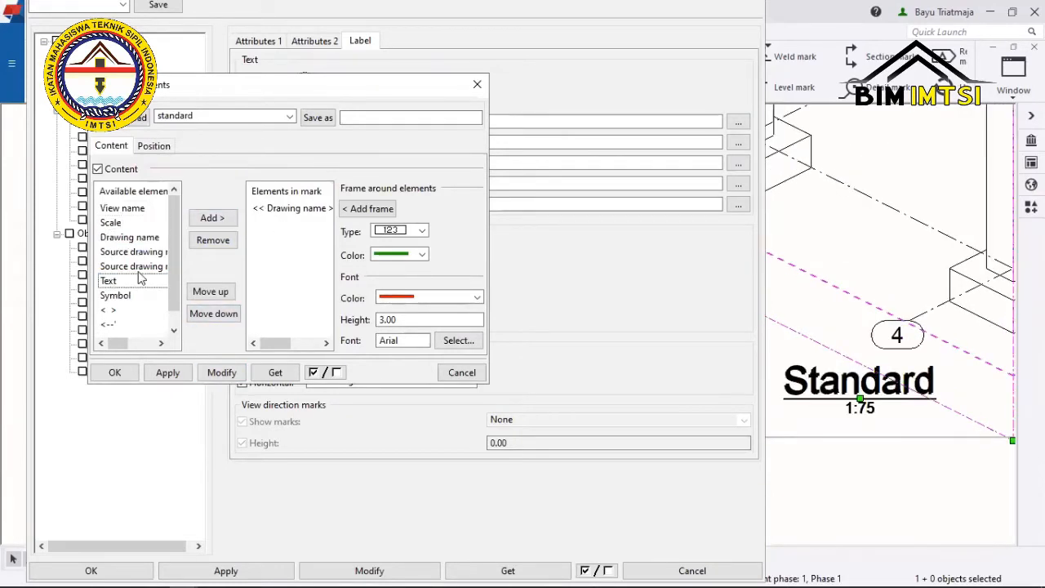
{"action": "left_click", "coordinate": [275, 209]}
{"action": "left_click", "coordinate": [212, 240]}
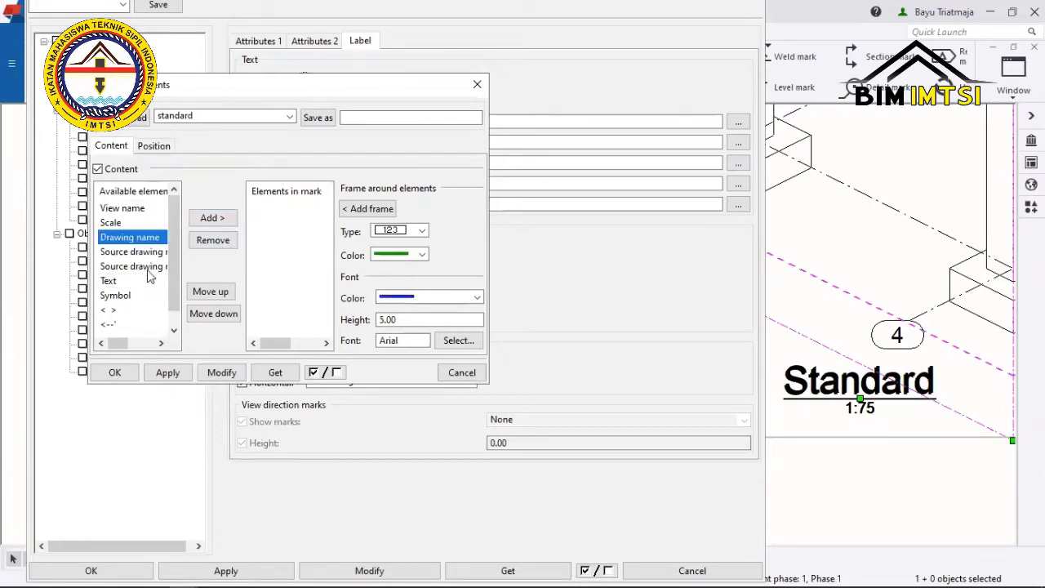
{"action": "left_click", "coordinate": [143, 280]}
{"action": "left_click", "coordinate": [206, 218]}
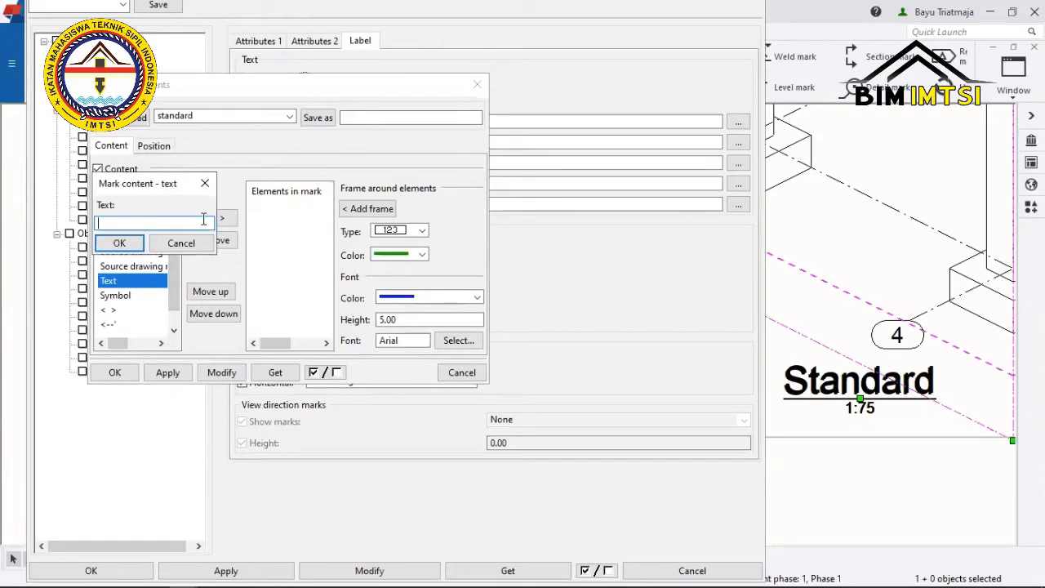
{"action": "type", "text": "Isomeri View"}
{"action": "key", "text": "Return"}
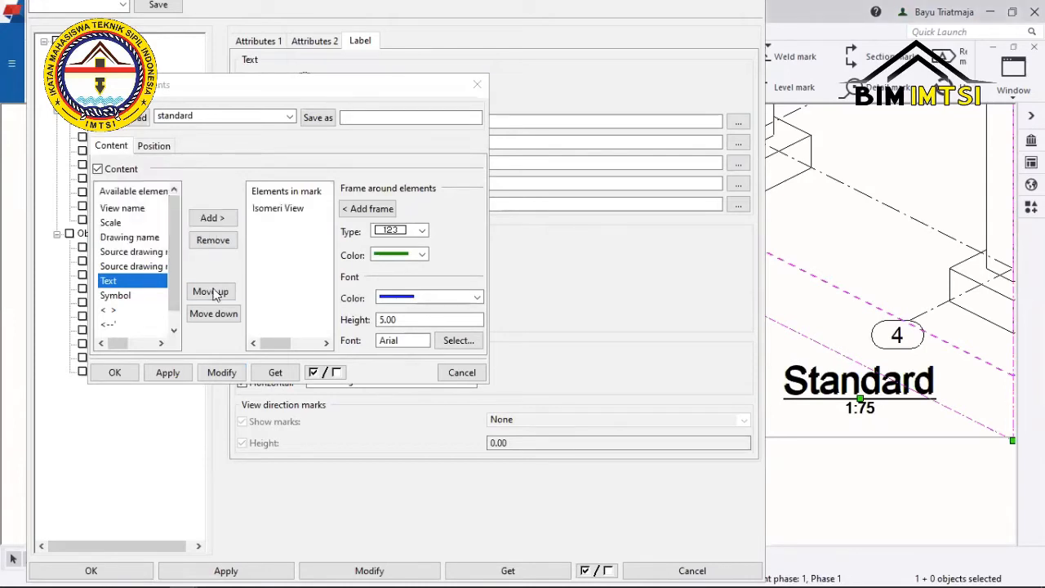
{"action": "left_click", "coordinate": [222, 373]}
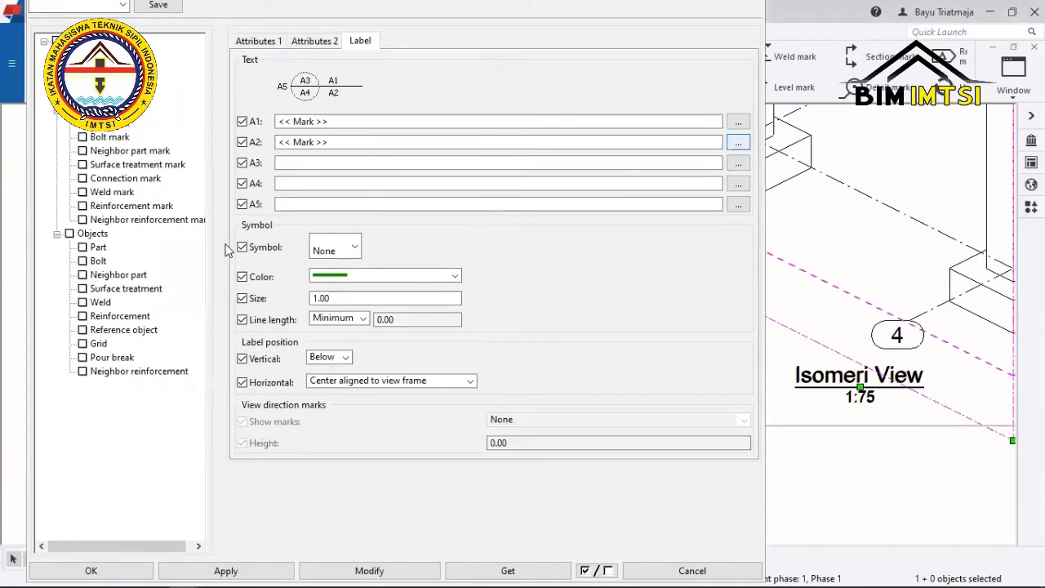
Add the text "Scale" ahead of the scale element in the label's A2 mark.
{"action": "double_click", "coordinate": [109, 280]}
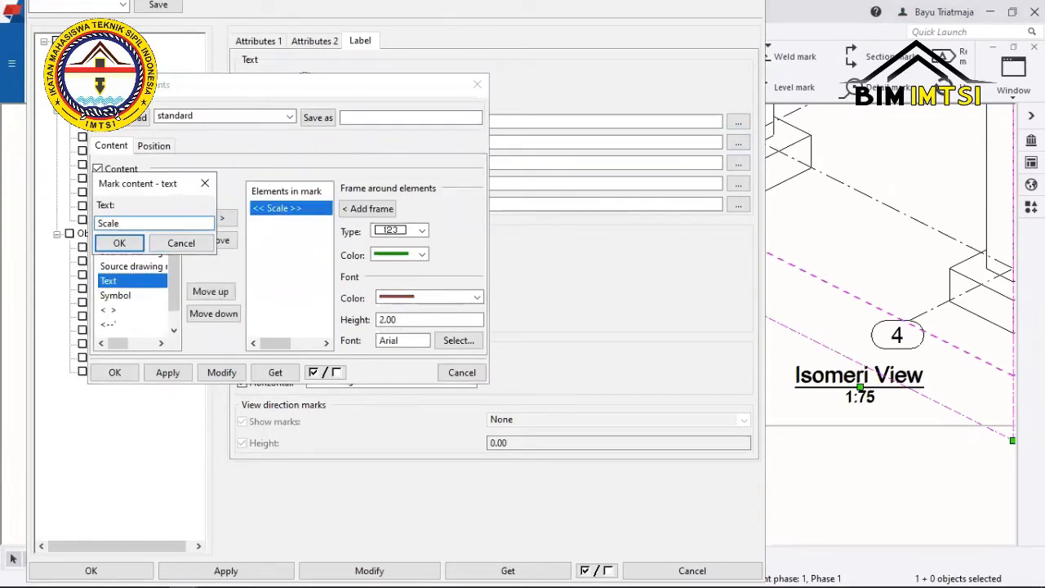
{"action": "type", "text": "Scale"}
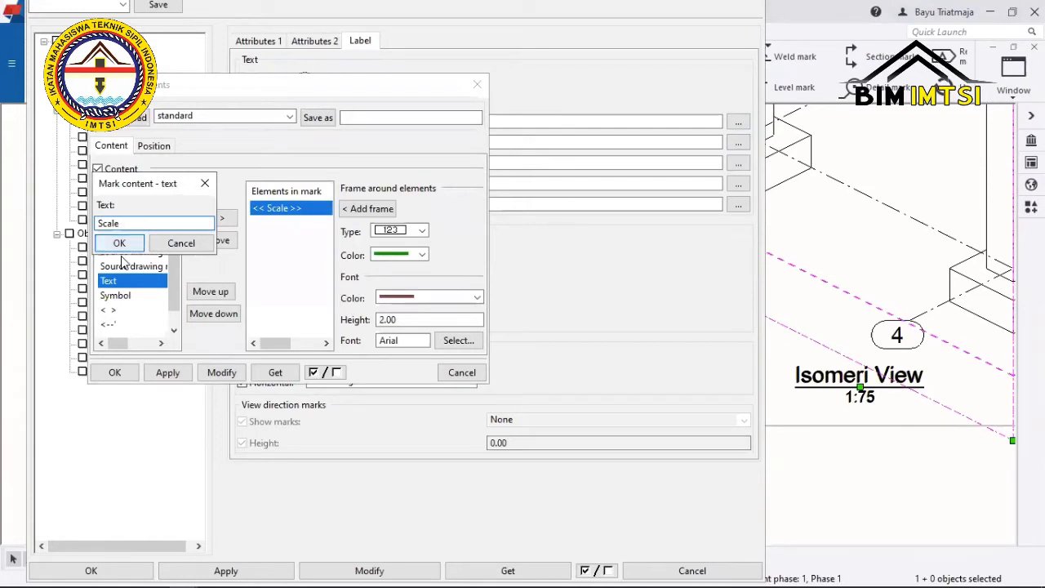
{"action": "left_click", "coordinate": [118, 242]}
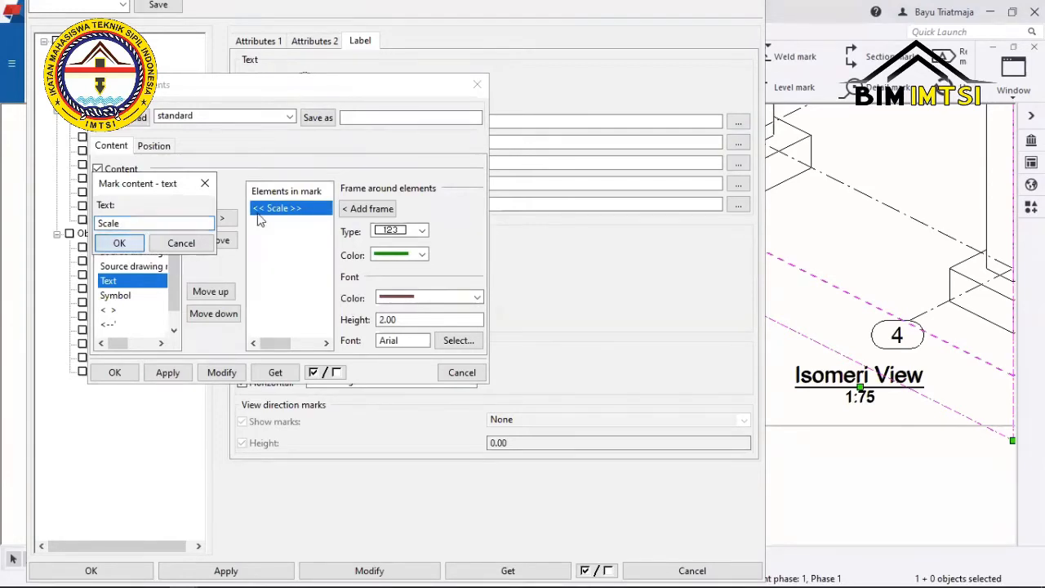
{"action": "left_click", "coordinate": [113, 223]}
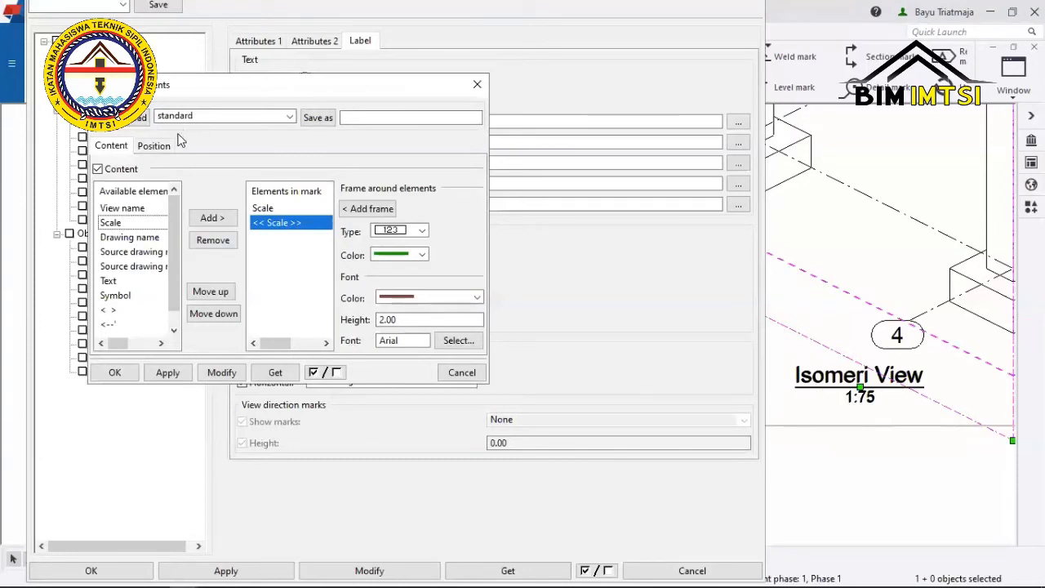
{"action": "left_click", "coordinate": [109, 283]}
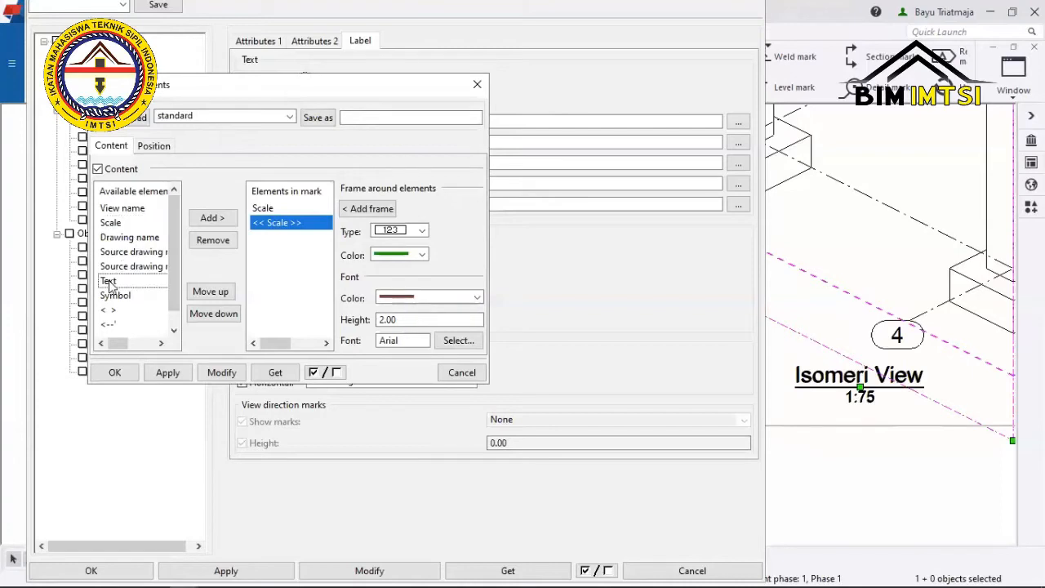
{"action": "left_click", "coordinate": [212, 217]}
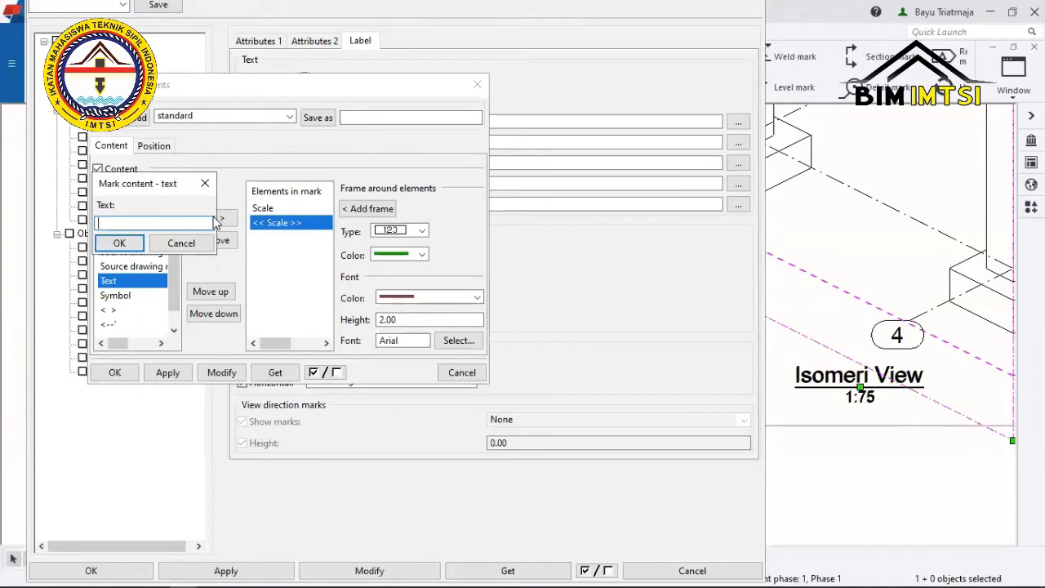
{"action": "type", "text": "sca"}
{"action": "key", "text": "BackSpace"}
{"action": "key", "text": "BackSpace"}
{"action": "left_click", "coordinate": [205, 183]}
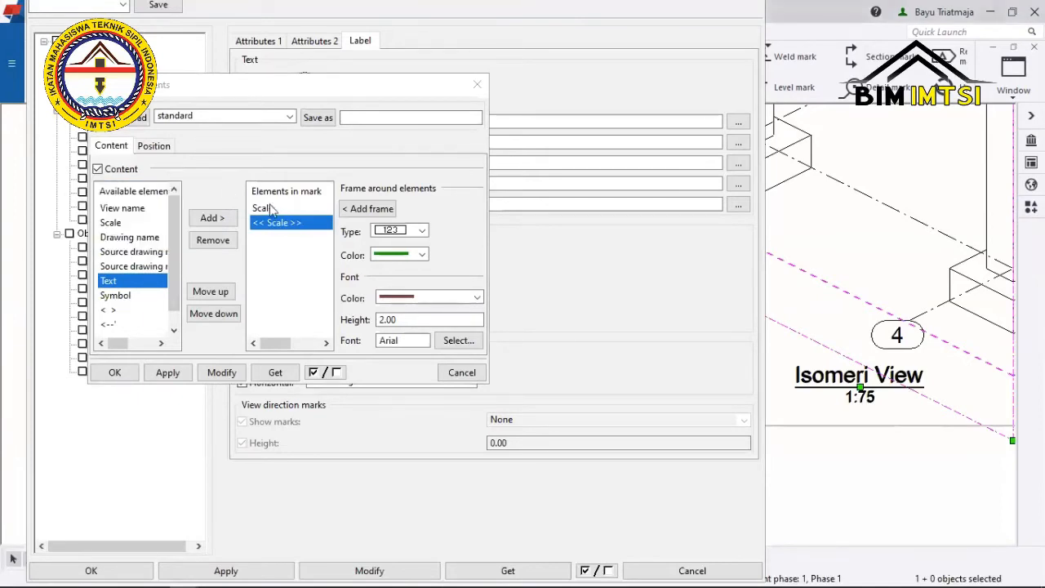
Move the "Scale" text below the scale element in the A2 mark and back above it.
{"action": "left_click", "coordinate": [274, 210]}
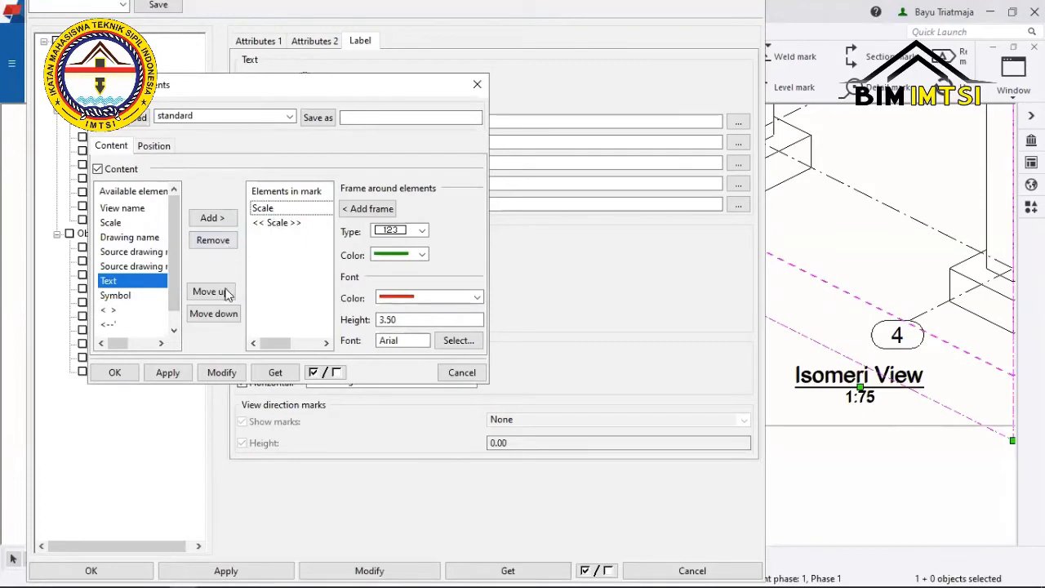
{"action": "left_click", "coordinate": [226, 316]}
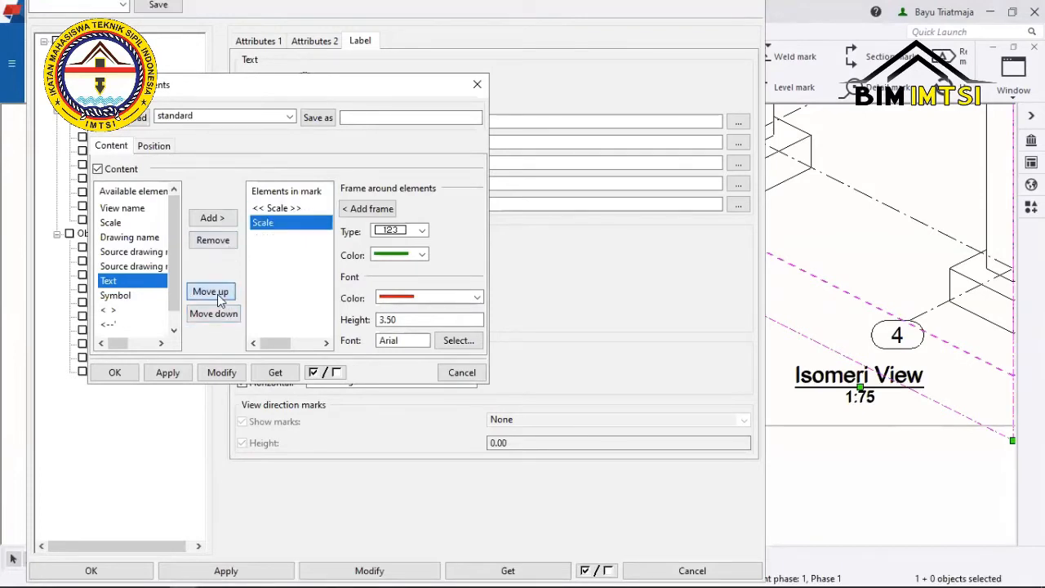
{"action": "left_click", "coordinate": [218, 292]}
{"action": "left_click", "coordinate": [226, 315]}
{"action": "left_click", "coordinate": [218, 292]}
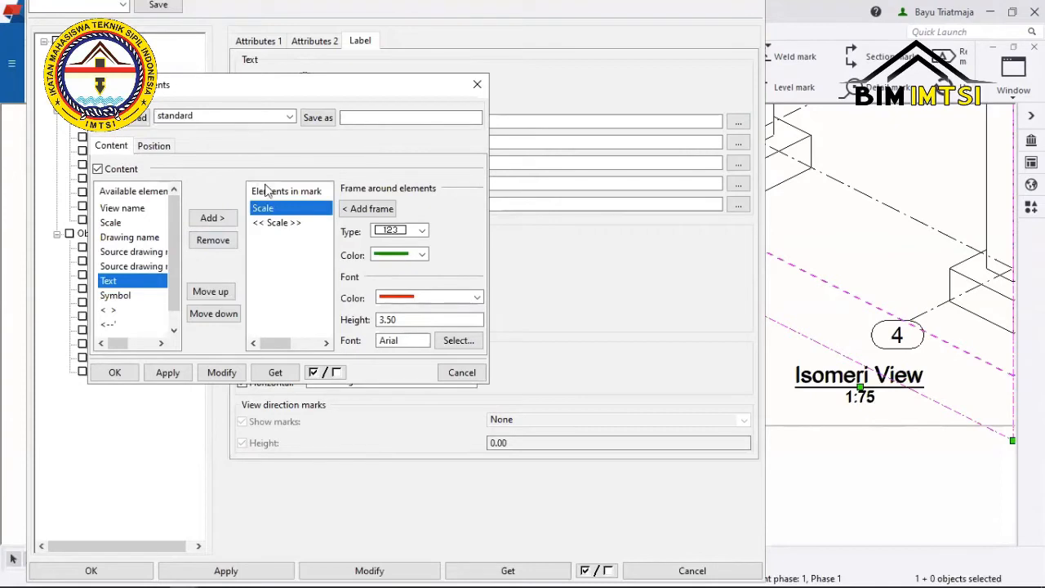
Apply the A2 mark's contents, with the "Scale" text ahead of the scale element, to the view label.
{"action": "left_click", "coordinate": [277, 220]}
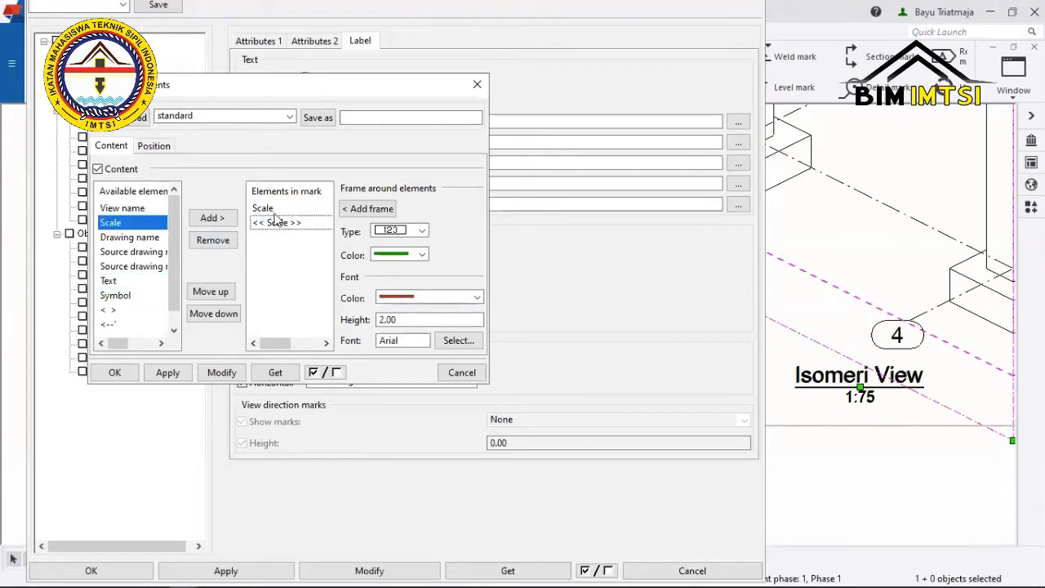
{"action": "left_click", "coordinate": [273, 213]}
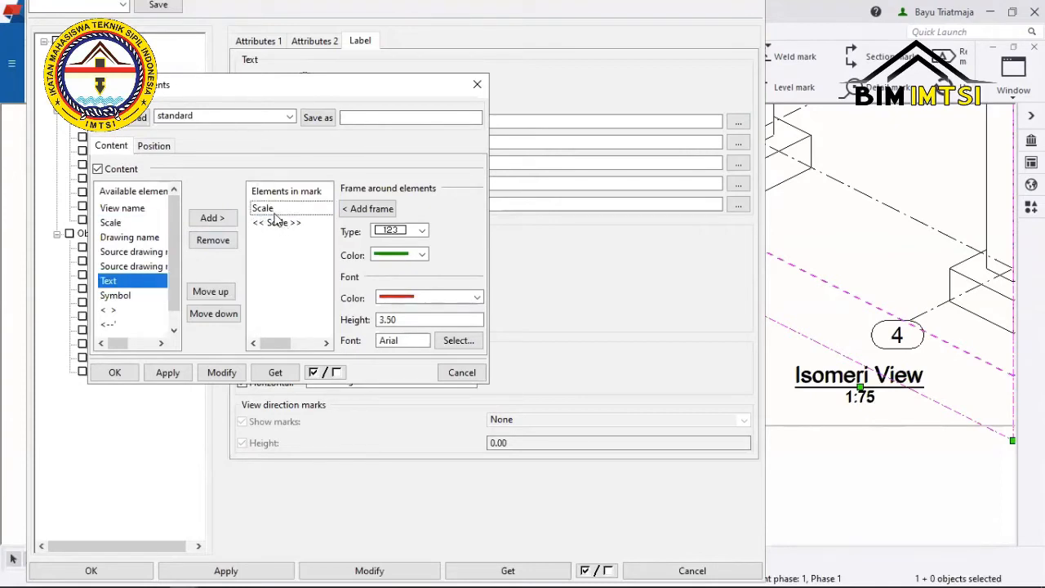
{"action": "left_click", "coordinate": [235, 372]}
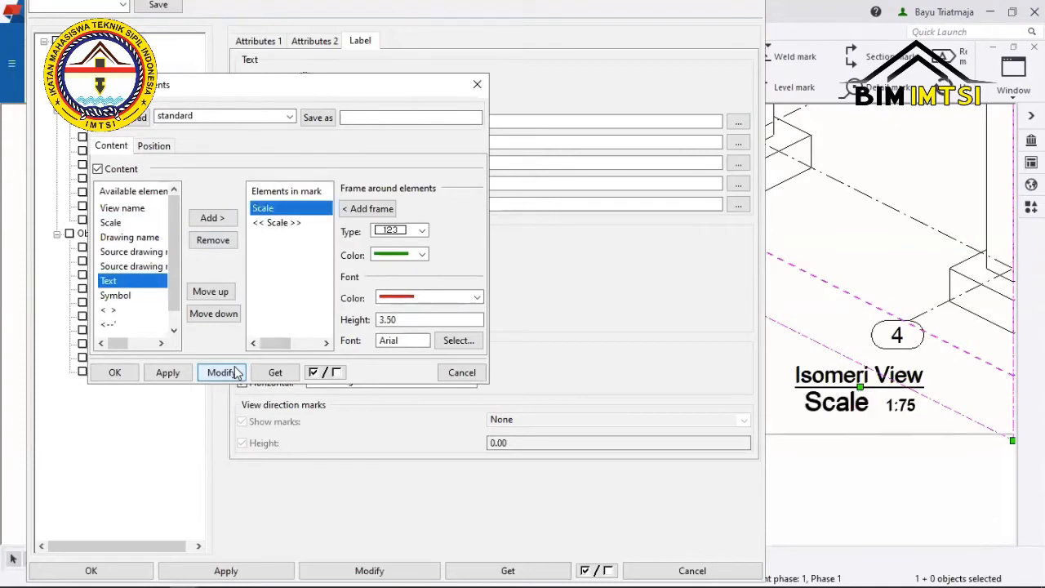
{"action": "left_click", "coordinate": [929, 420]}
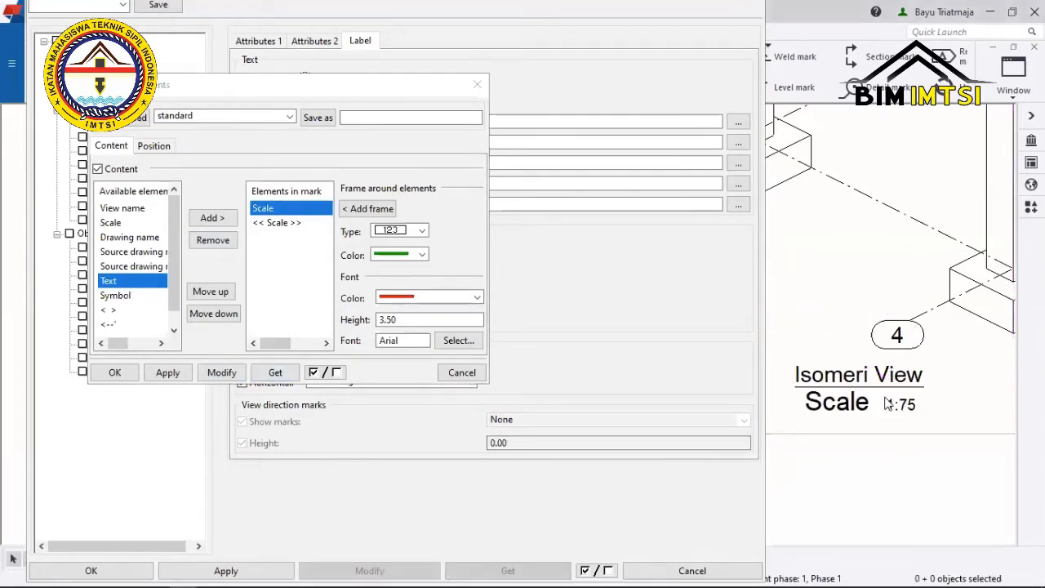
Set the font height of the scale element in the A2 mark to 3.5.
{"action": "left_click", "coordinate": [274, 223]}
{"action": "left_click", "coordinate": [274, 212]}
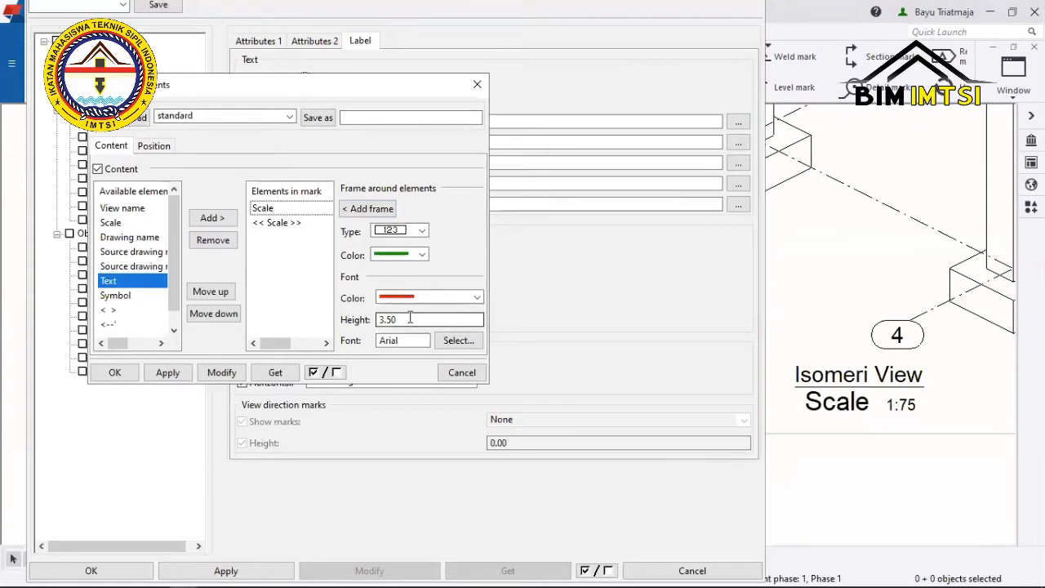
{"action": "left_click", "coordinate": [282, 223]}
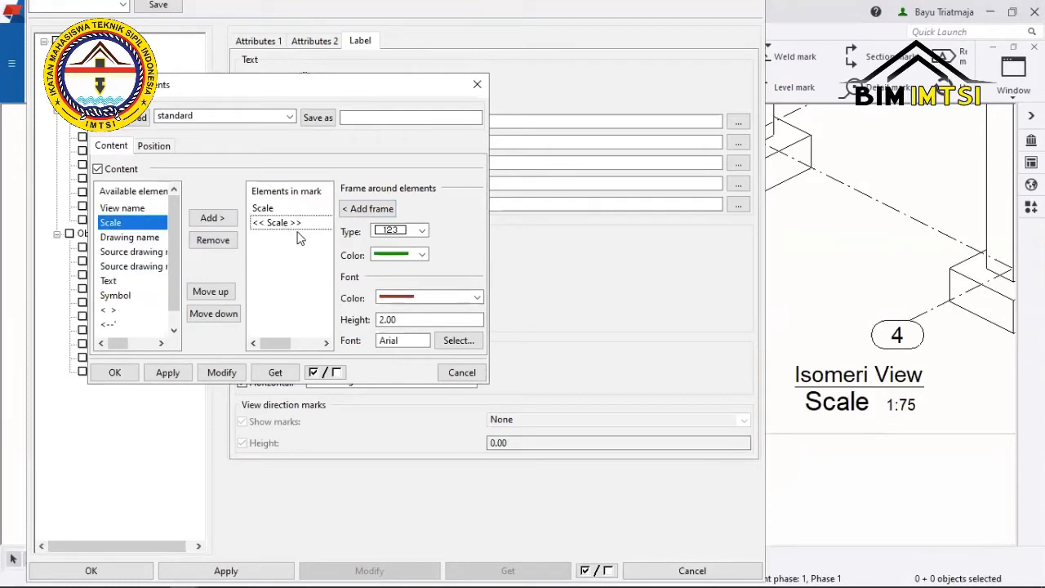
{"action": "double_click", "coordinate": [398, 321]}
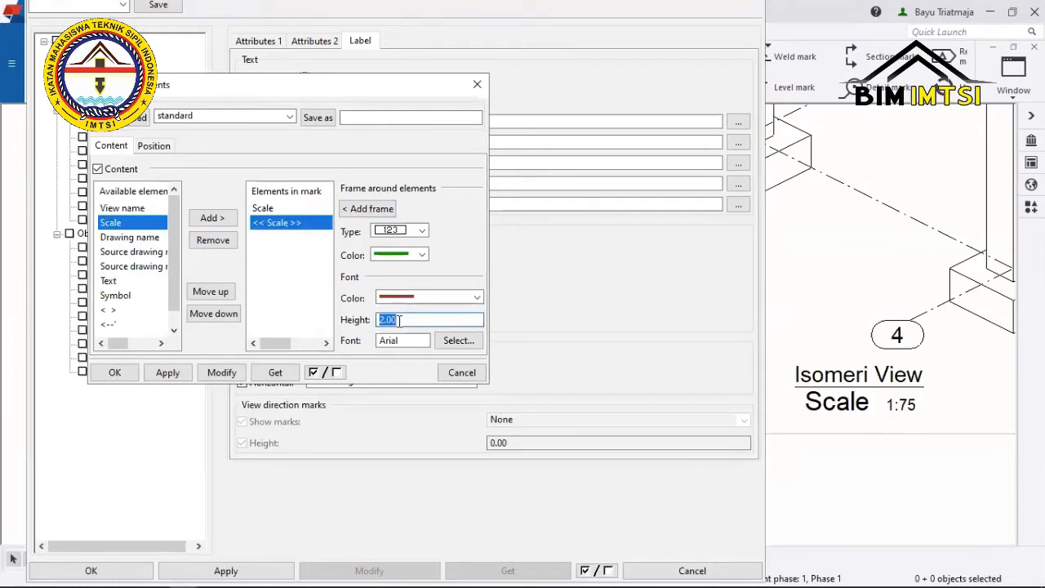
{"action": "type", "text": "3.5"}
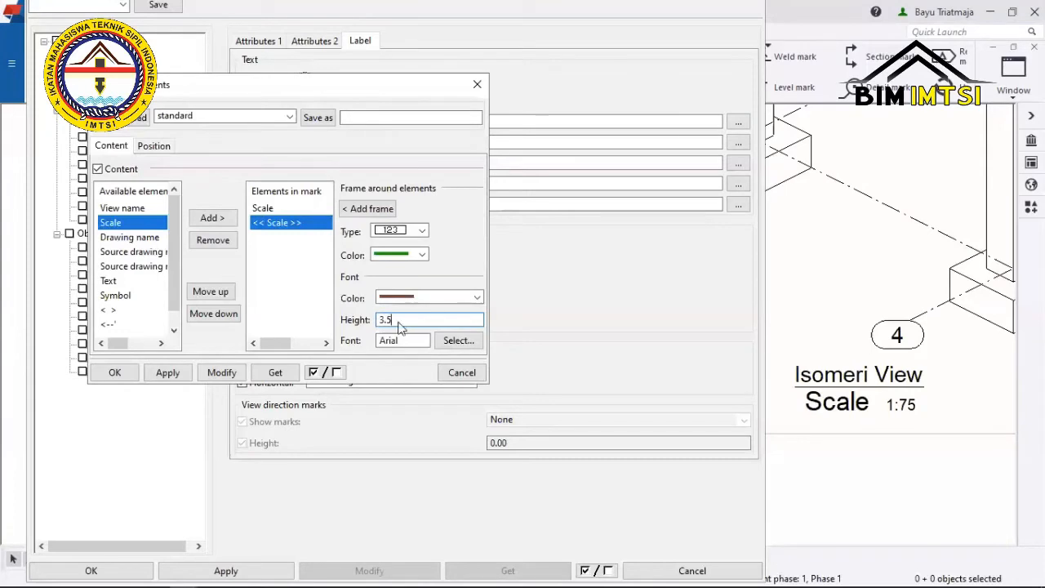
Set the font colour of both the "Scale" text and the scale element in the A2 mark to black.
{"action": "left_click", "coordinate": [431, 296]}
{"action": "left_click", "coordinate": [295, 203]}
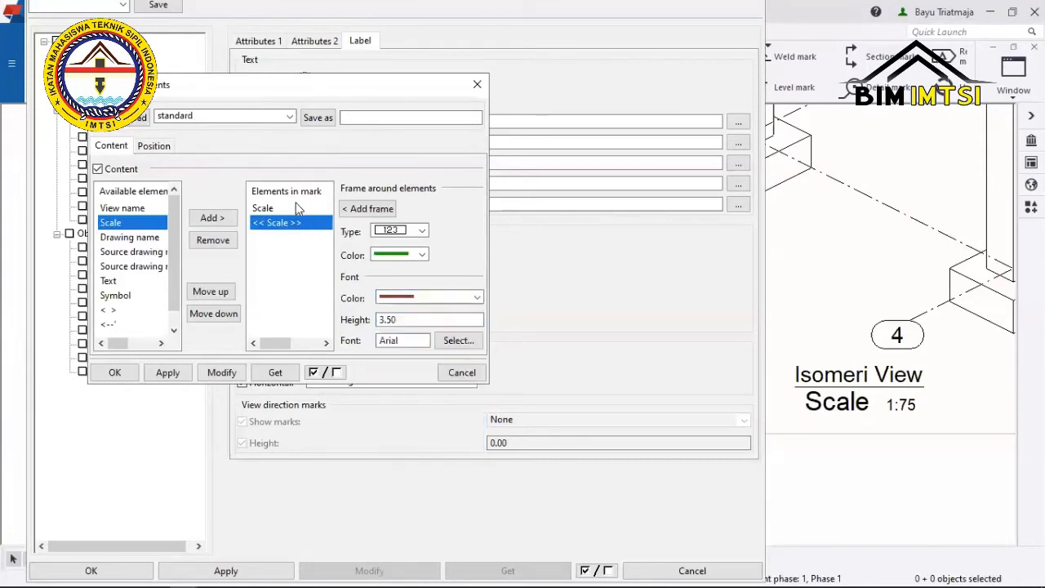
{"action": "left_click", "coordinate": [420, 299]}
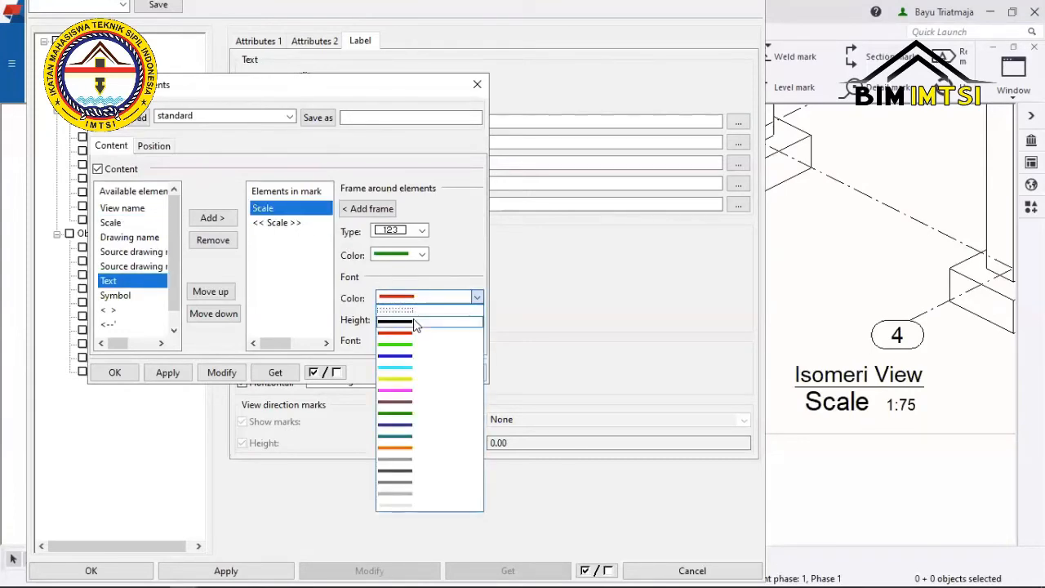
{"action": "left_click", "coordinate": [415, 323]}
{"action": "left_click", "coordinate": [297, 223]}
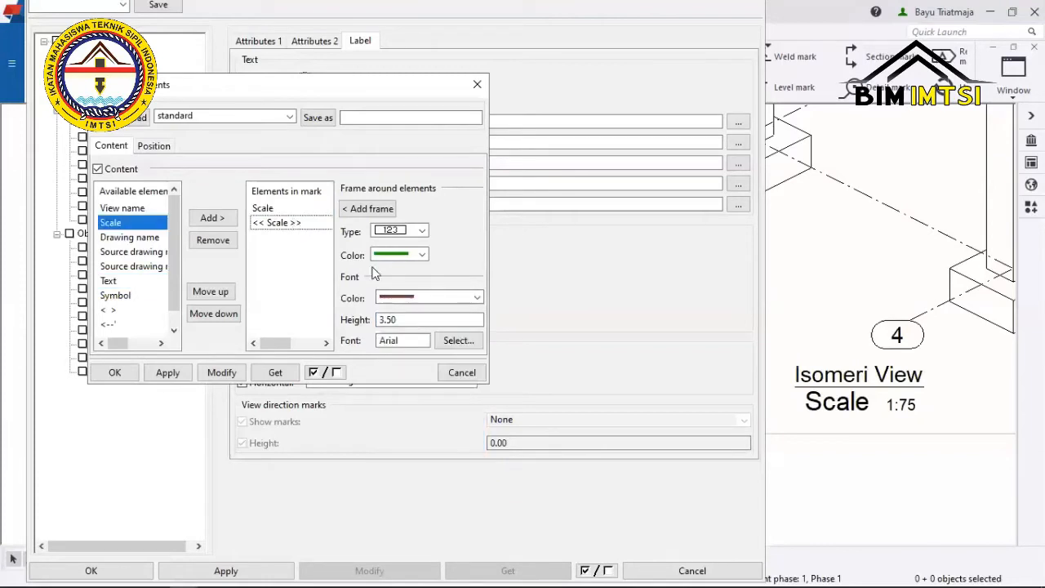
{"action": "left_click", "coordinate": [428, 298]}
{"action": "left_click", "coordinate": [415, 321]}
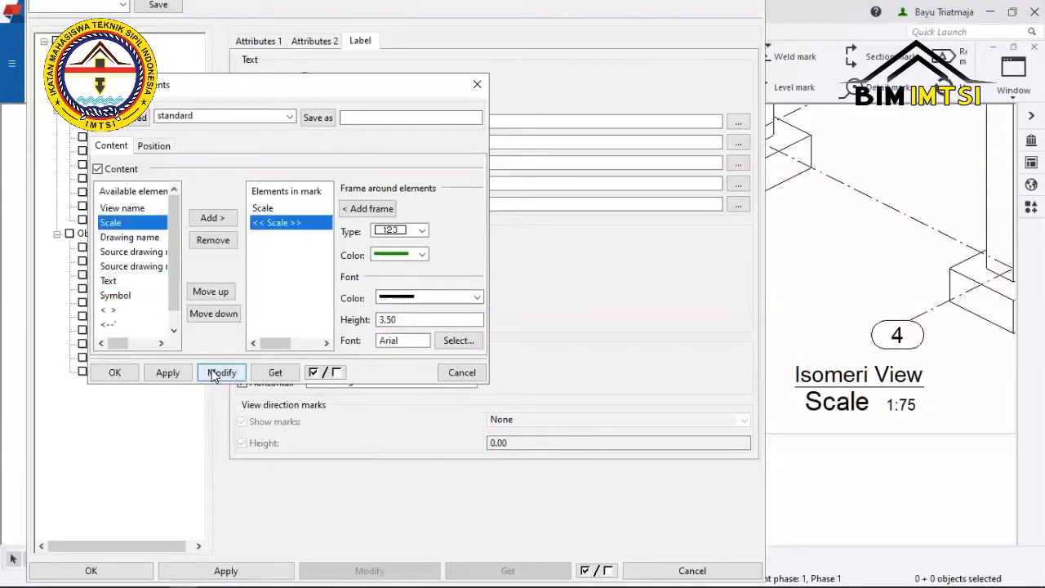
{"action": "left_click", "coordinate": [216, 374]}
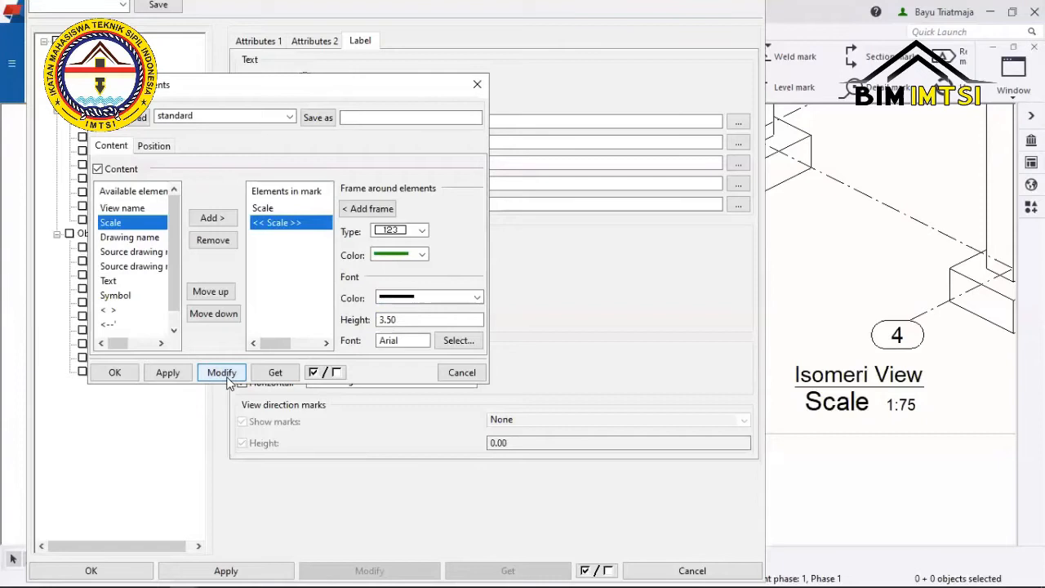
Set the scale element's font height to 4 and apply the A2 mark to the 3D view's label.
{"action": "left_click", "coordinate": [402, 322]}
{"action": "double_click", "coordinate": [402, 321]}
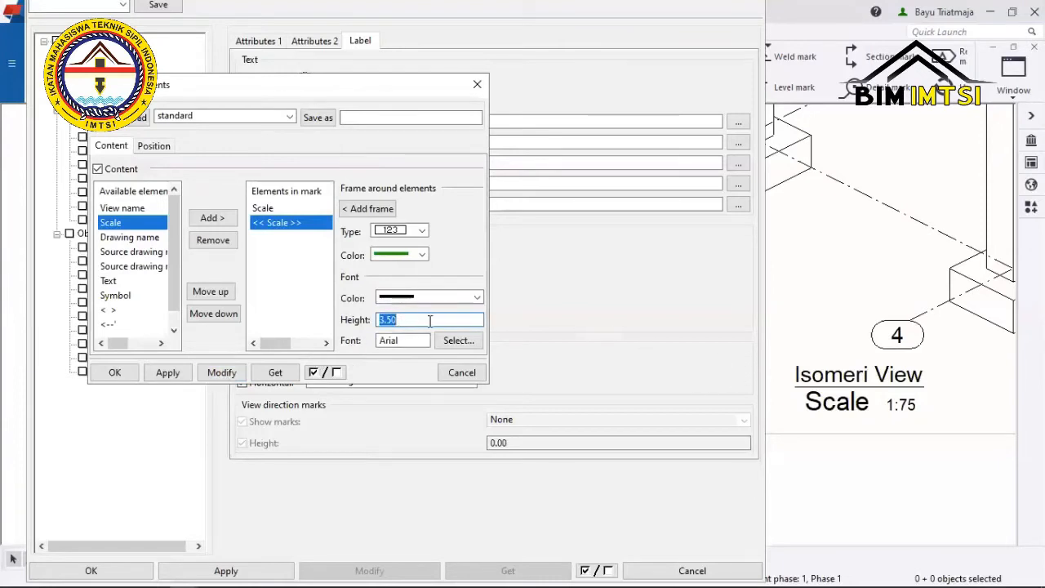
{"action": "type", "text": "4"}
{"action": "left_click", "coordinate": [222, 373]}
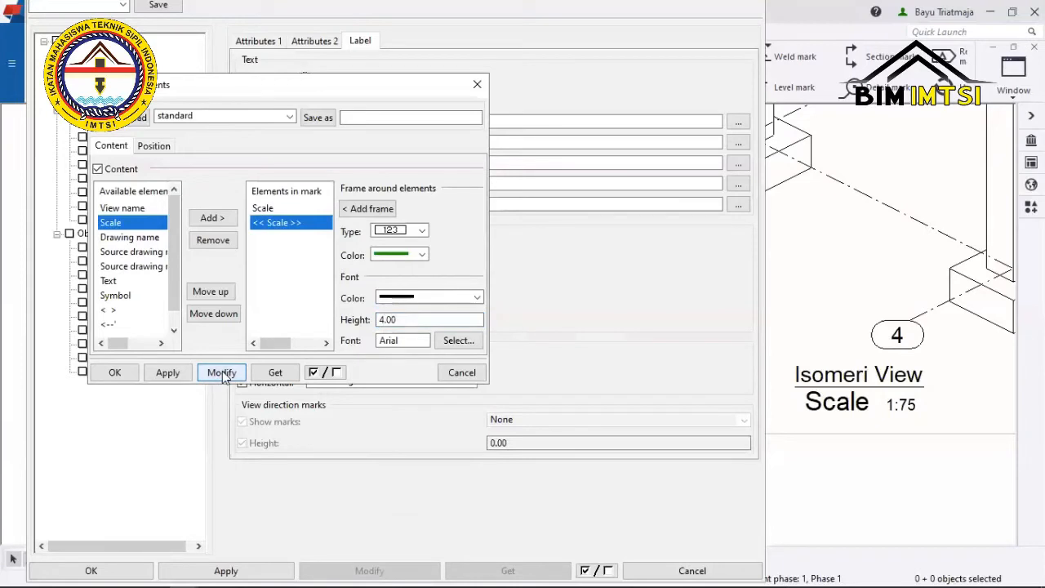
{"action": "left_click", "coordinate": [869, 413]}
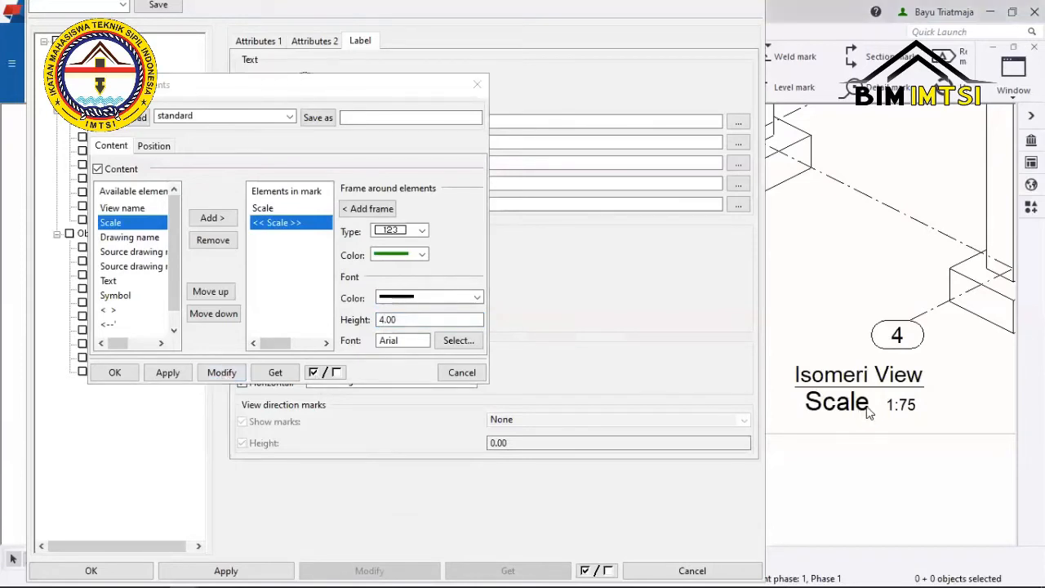
{"action": "left_click", "coordinate": [221, 372]}
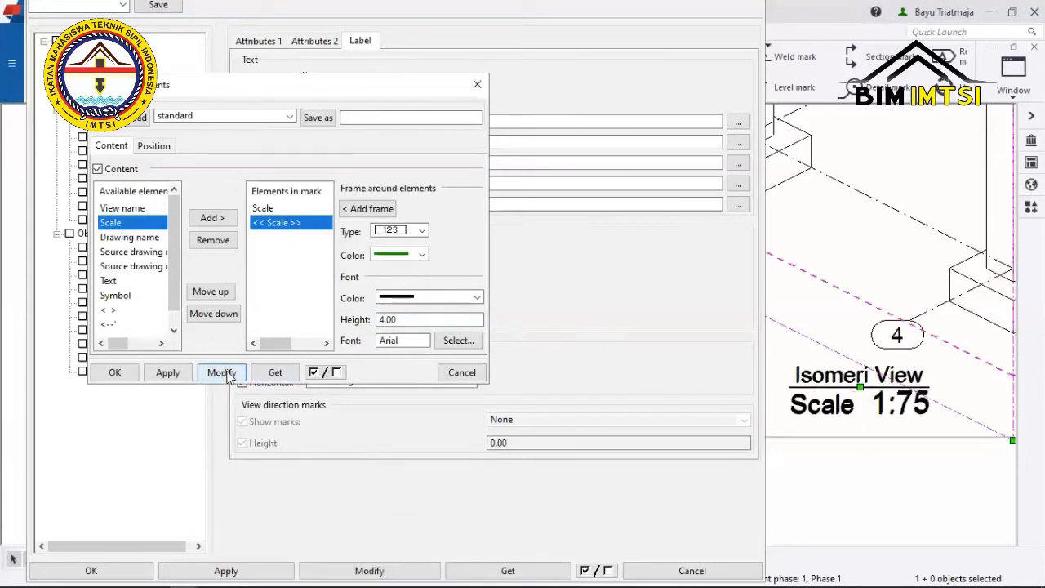
Set the scale element's font height to 3.5 and apply it to the label.
{"action": "double_click", "coordinate": [443, 319]}
{"action": "type", "text": "3"}
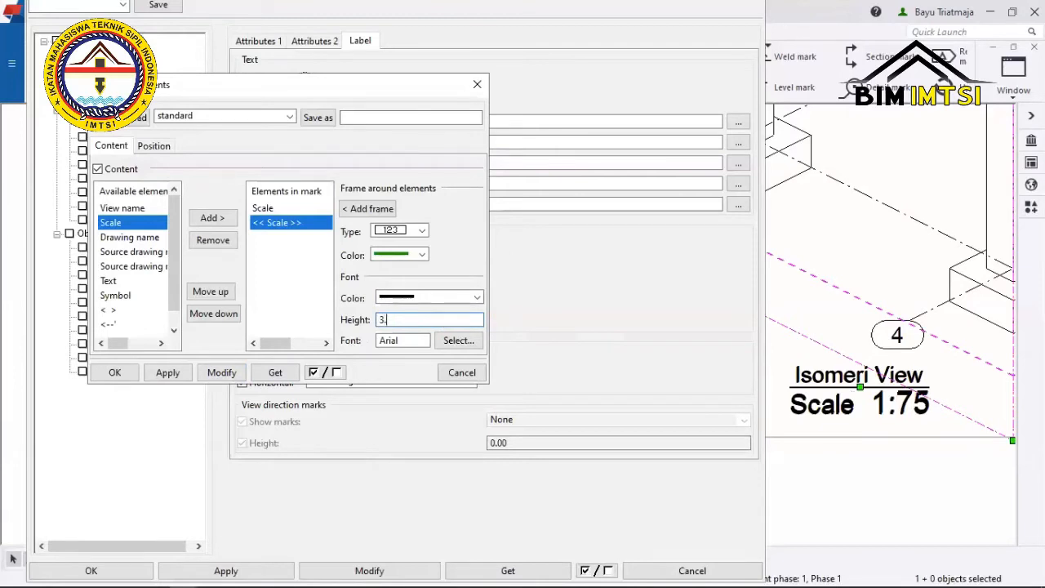
{"action": "type", "text": ".5"}
{"action": "left_click", "coordinate": [222, 373]}
{"action": "scroll", "coordinate": [834, 432], "scroll_direction": "up", "scroll_amount": 3}
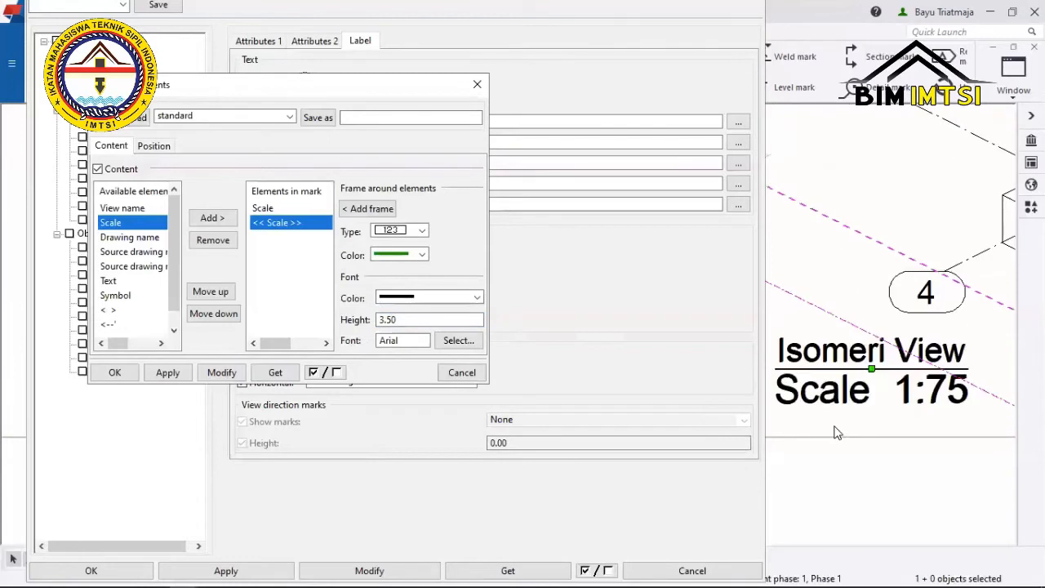
{"action": "scroll", "coordinate": [828, 412], "scroll_direction": "up", "scroll_amount": 1}
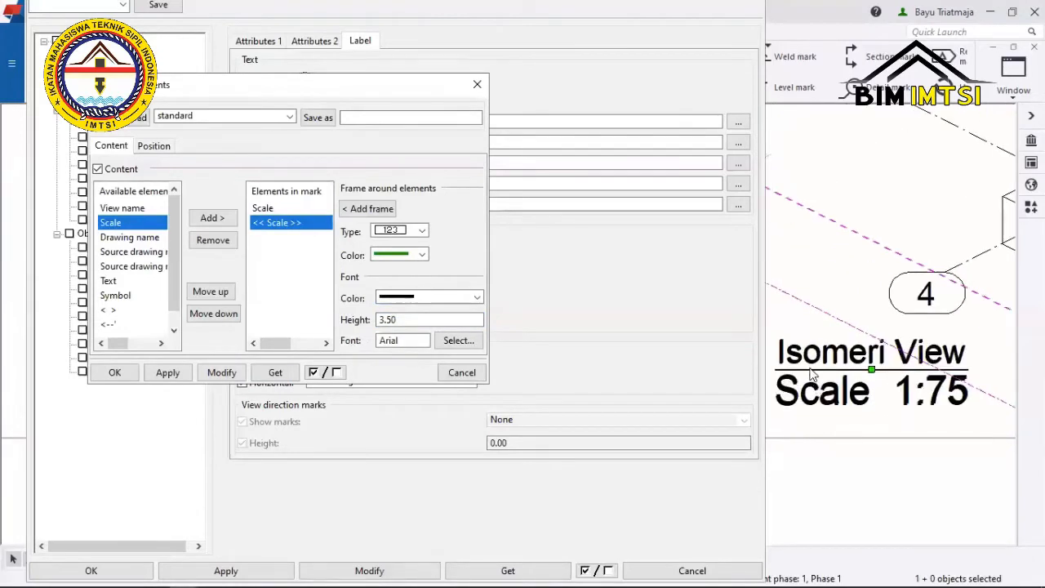
Set the font height of both the scale element and the "Scale" text to 2.00, apply it and accept the A2 mark contents.
{"action": "left_click", "coordinate": [811, 369]}
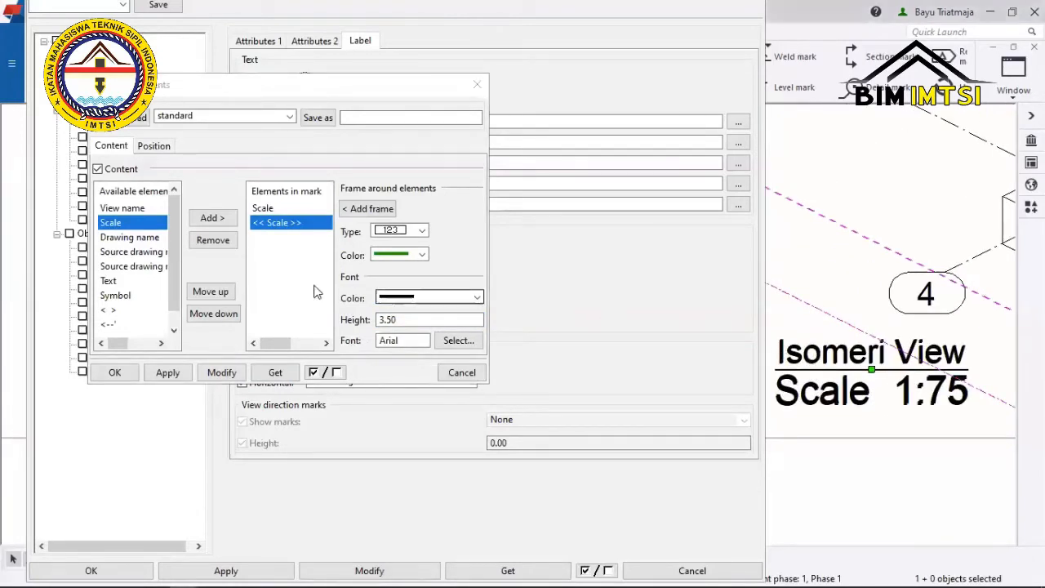
{"action": "left_click", "coordinate": [420, 319]}
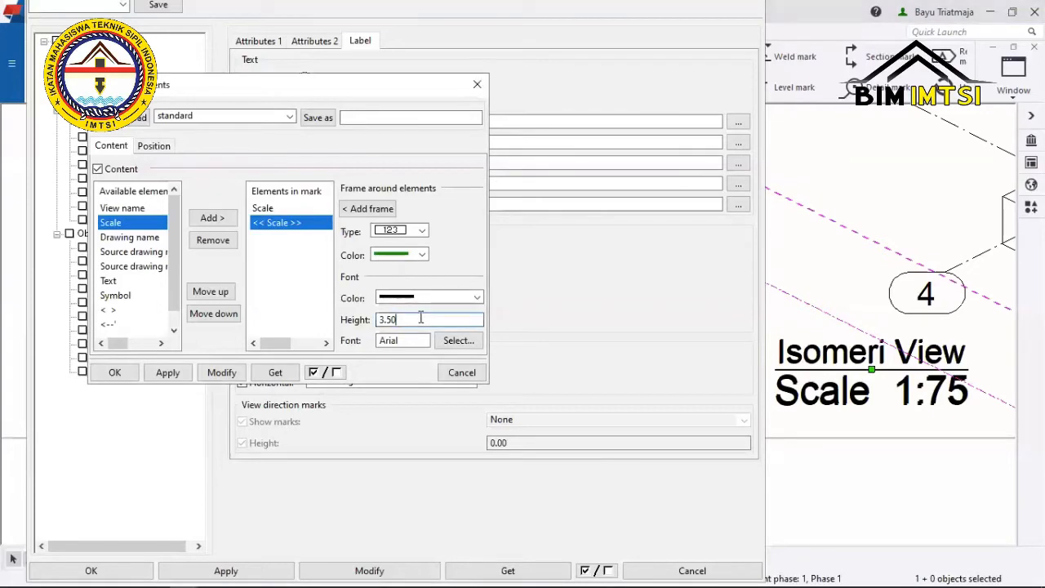
{"action": "double_click", "coordinate": [421, 319]}
{"action": "type", "text": "2.00"}
{"action": "left_click", "coordinate": [263, 209]}
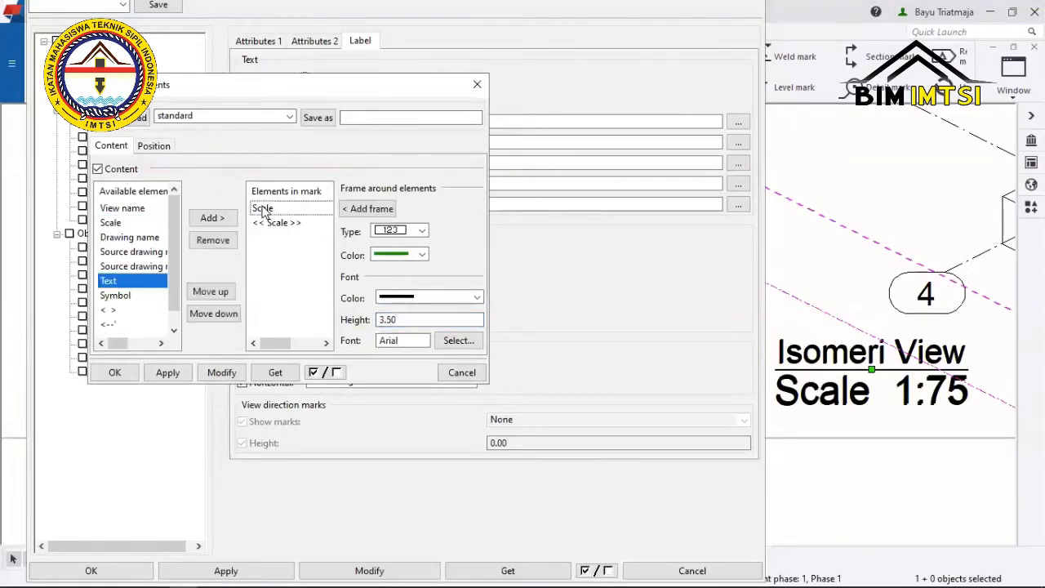
{"action": "double_click", "coordinate": [400, 320]}
{"action": "type", "text": "2.00"}
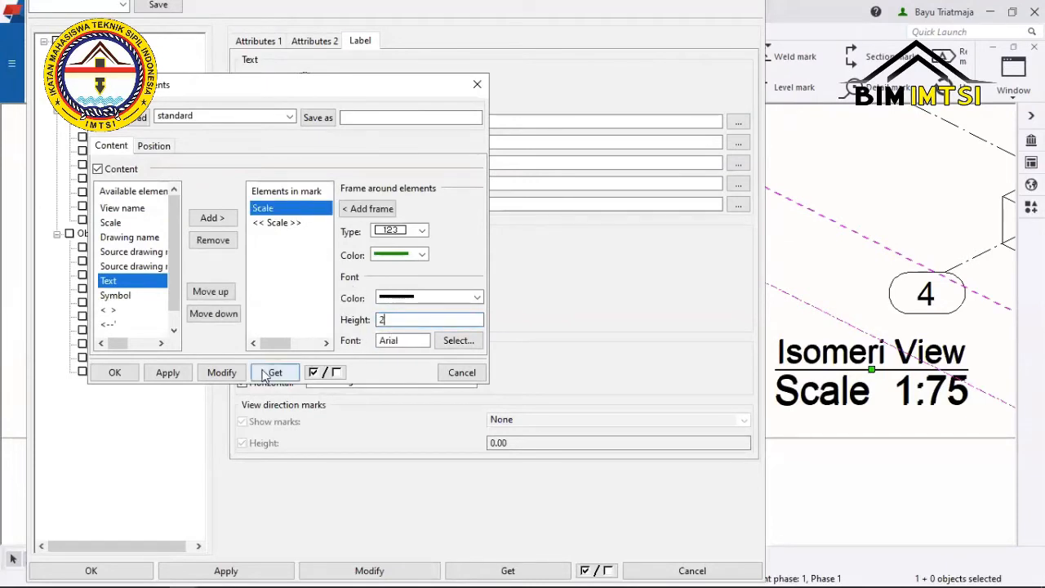
{"action": "left_click", "coordinate": [221, 372]}
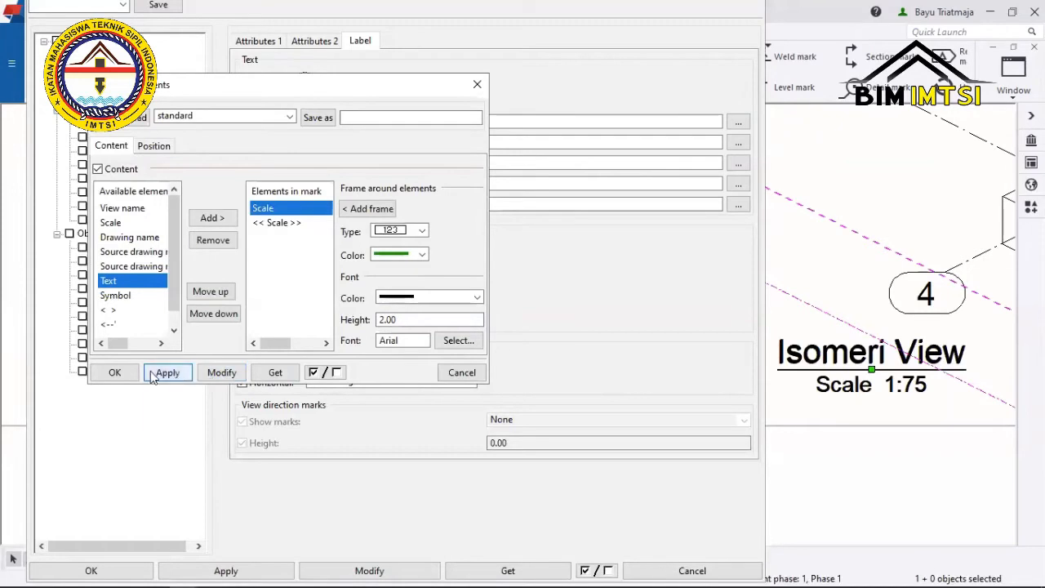
{"action": "left_click", "coordinate": [114, 372]}
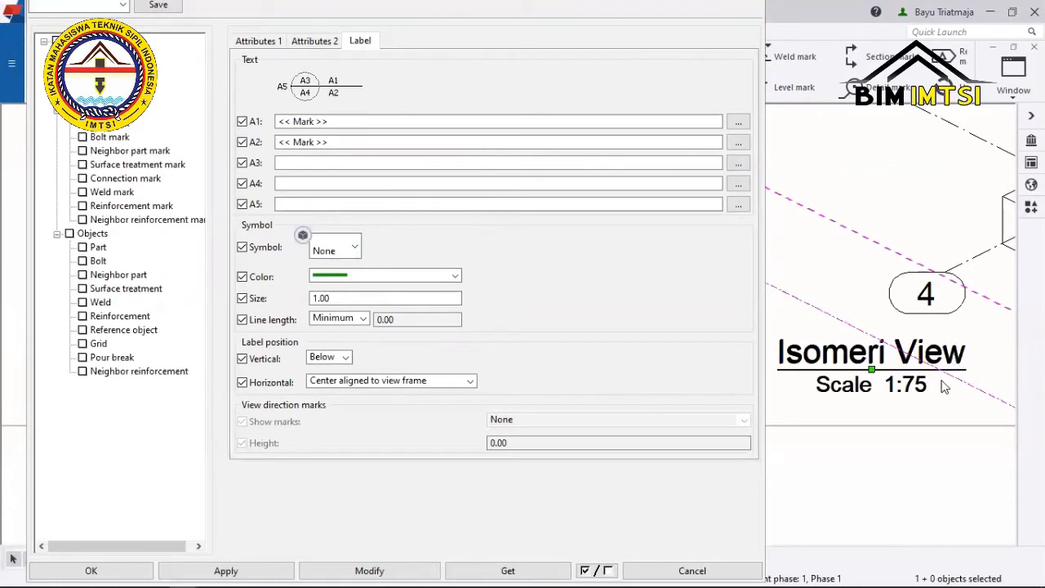
Switch the label's horizontal position to Left aligned to view frame and back to Center aligned to view frame, and apply it.
{"action": "left_click", "coordinate": [373, 382]}
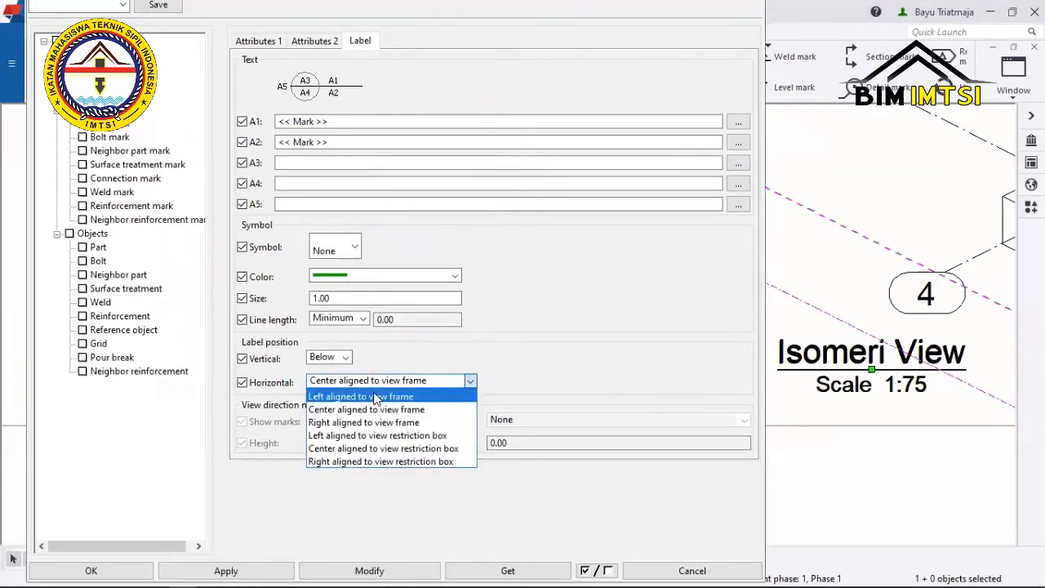
{"action": "left_click", "coordinate": [375, 397]}
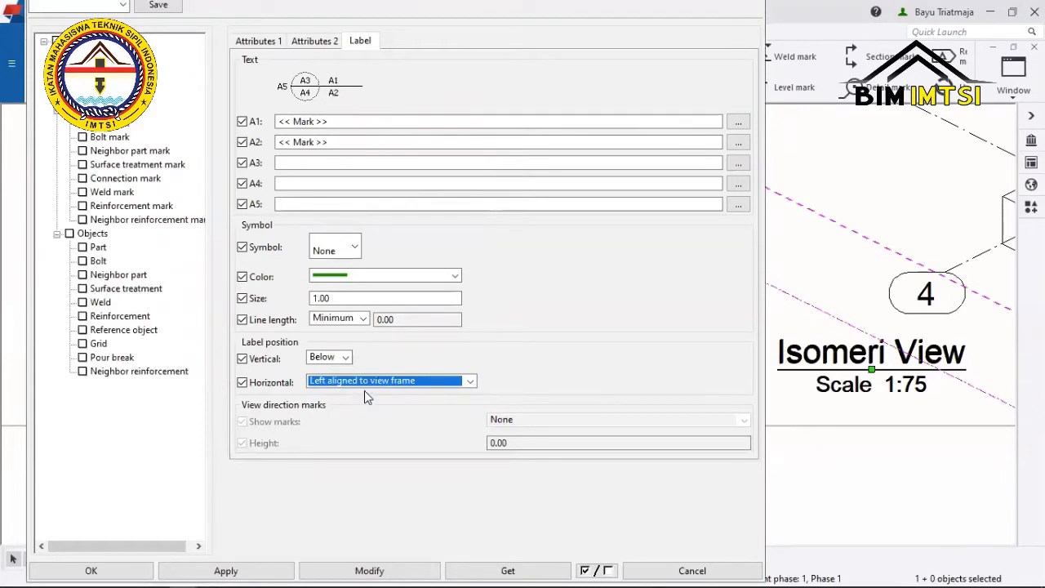
{"action": "left_click", "coordinate": [372, 381]}
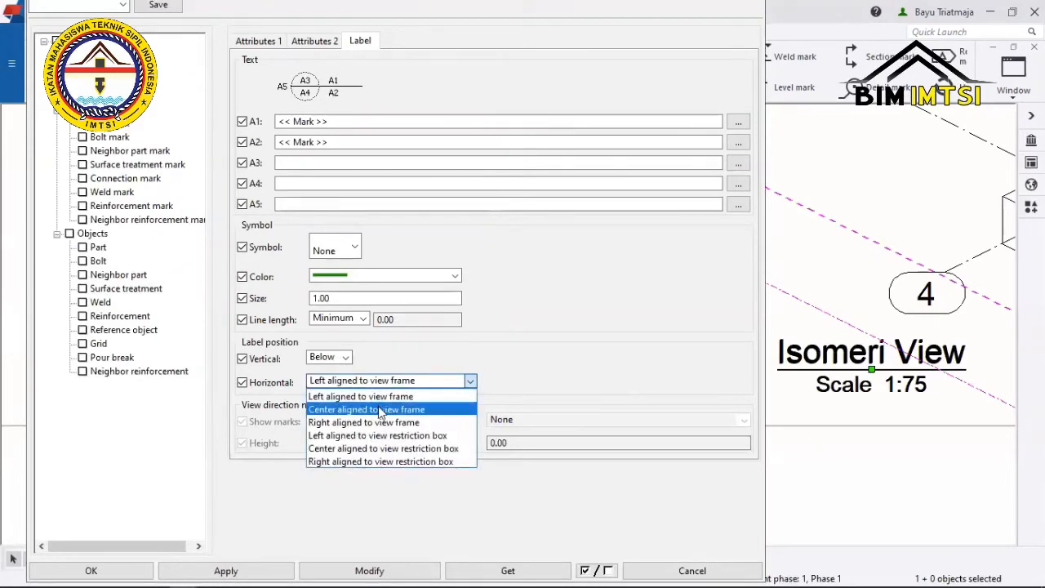
{"action": "left_click", "coordinate": [378, 410]}
{"action": "left_click", "coordinate": [342, 569]}
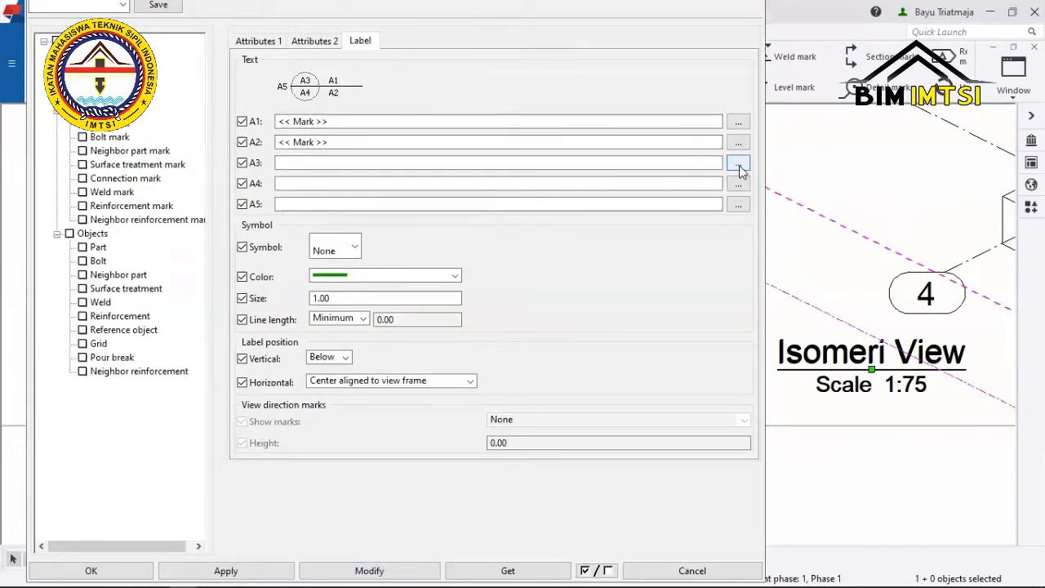
Reopen the A2 mark's contents and check its text position, offset and alignment settings.
{"action": "left_click", "coordinate": [739, 144]}
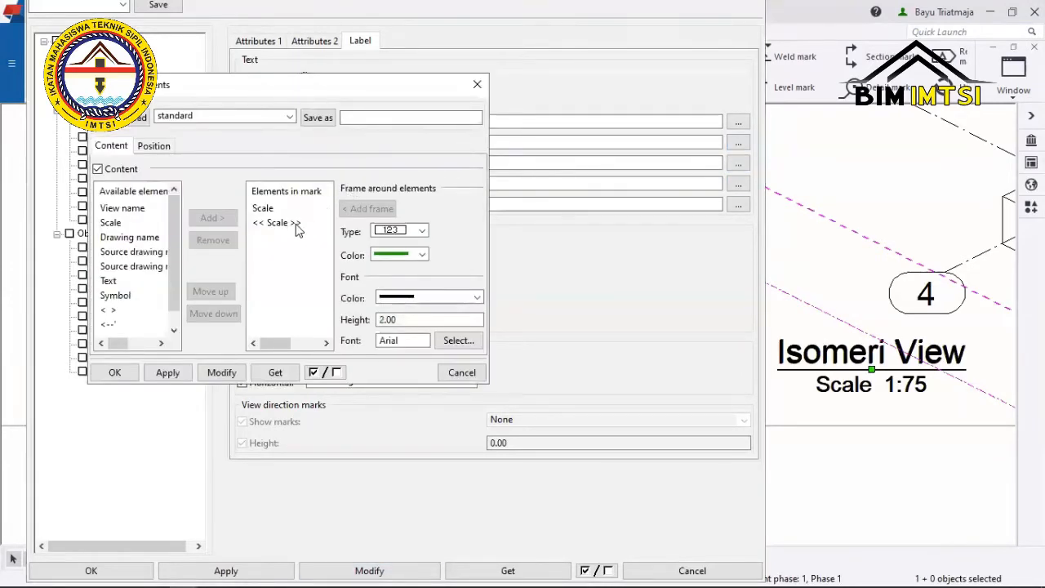
{"action": "left_click", "coordinate": [152, 145]}
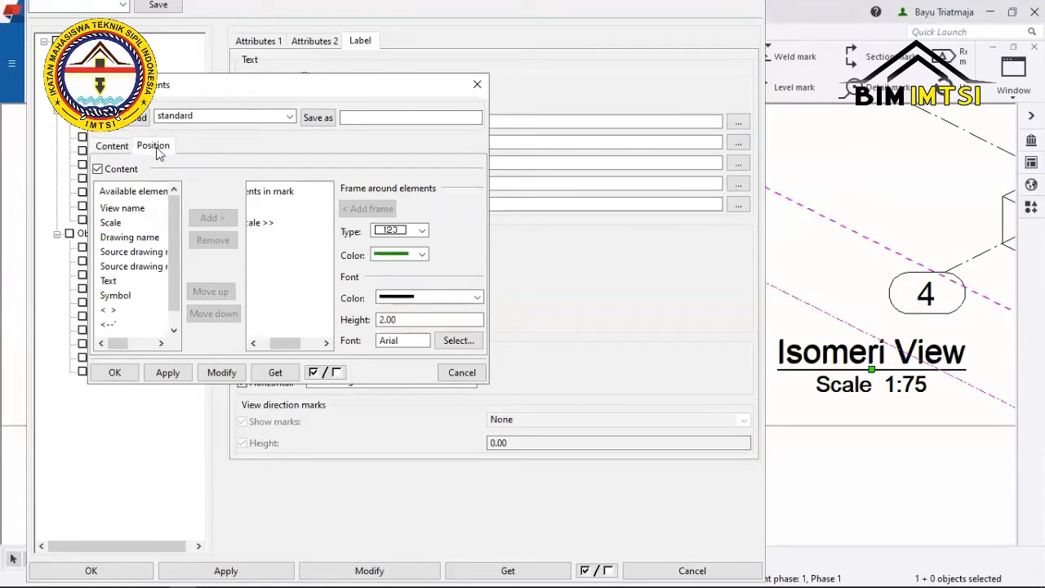
{"action": "left_click", "coordinate": [271, 232]}
{"action": "left_click", "coordinate": [271, 233]}
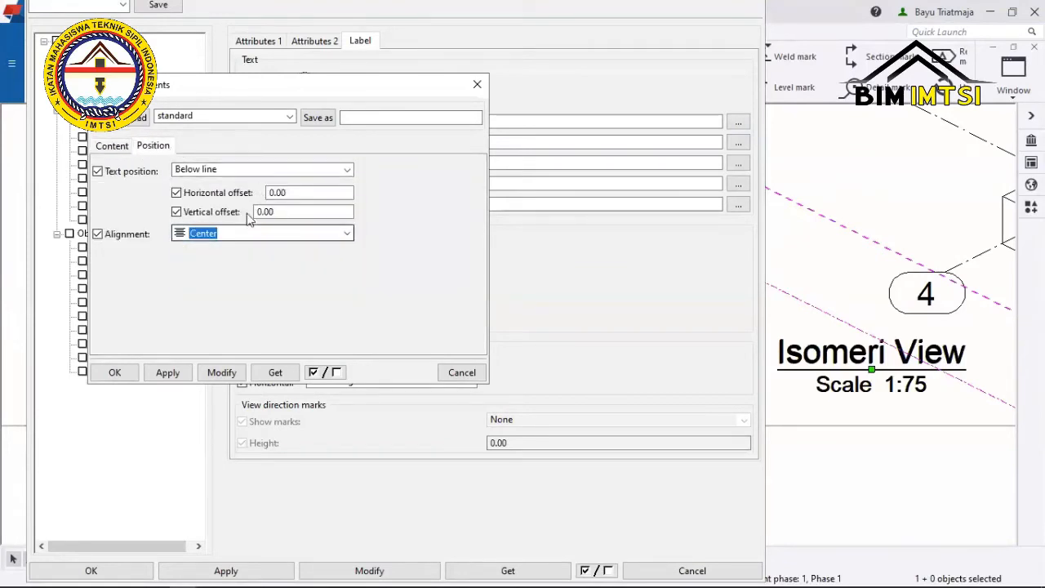
{"action": "left_click", "coordinate": [124, 151]}
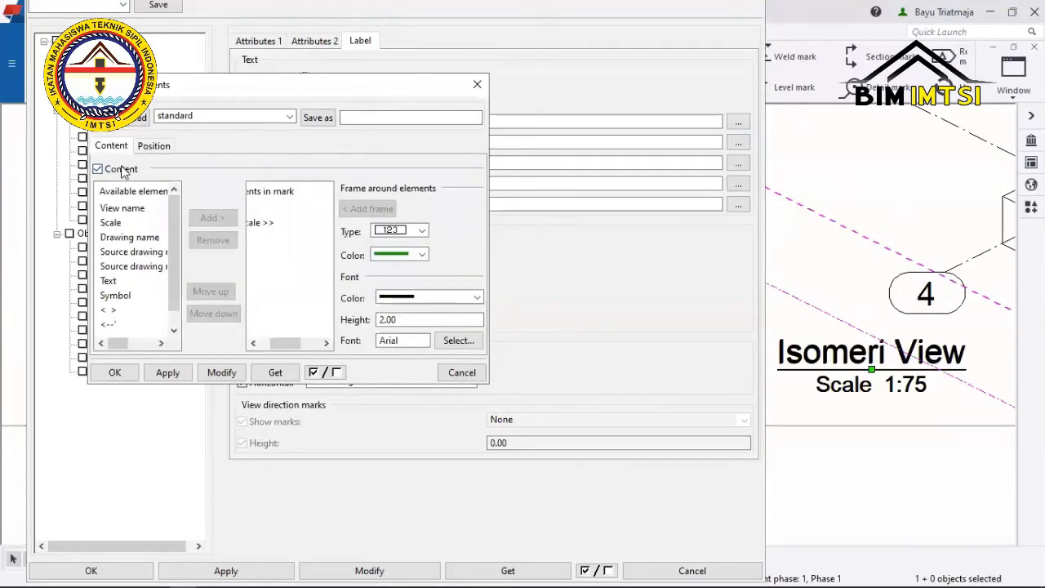
{"action": "left_click", "coordinate": [157, 147]}
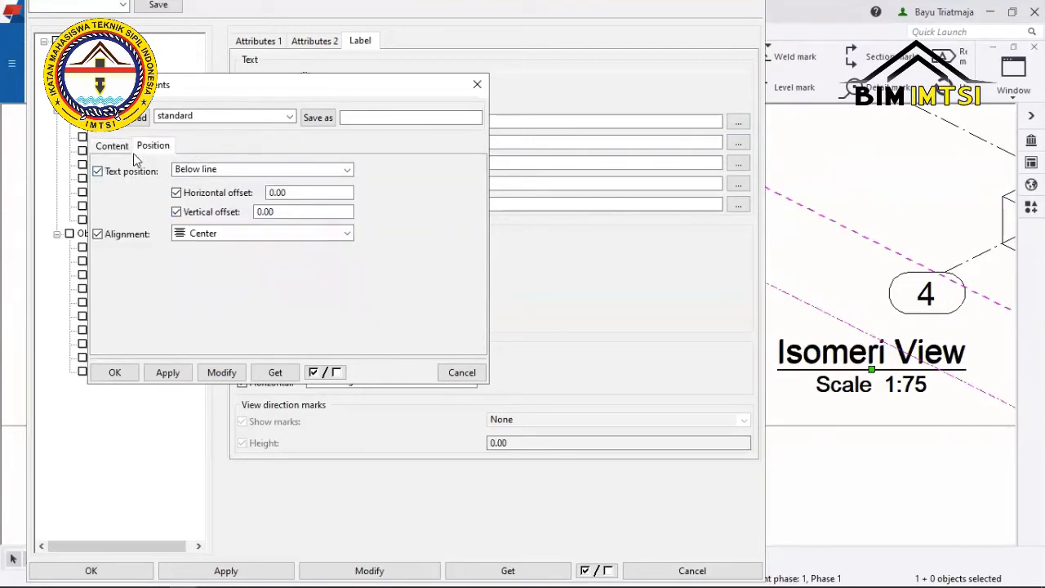
Set the A2 mark's text alignment to Left, apply it to the label and close the mark contents.
{"action": "left_click", "coordinate": [196, 235]}
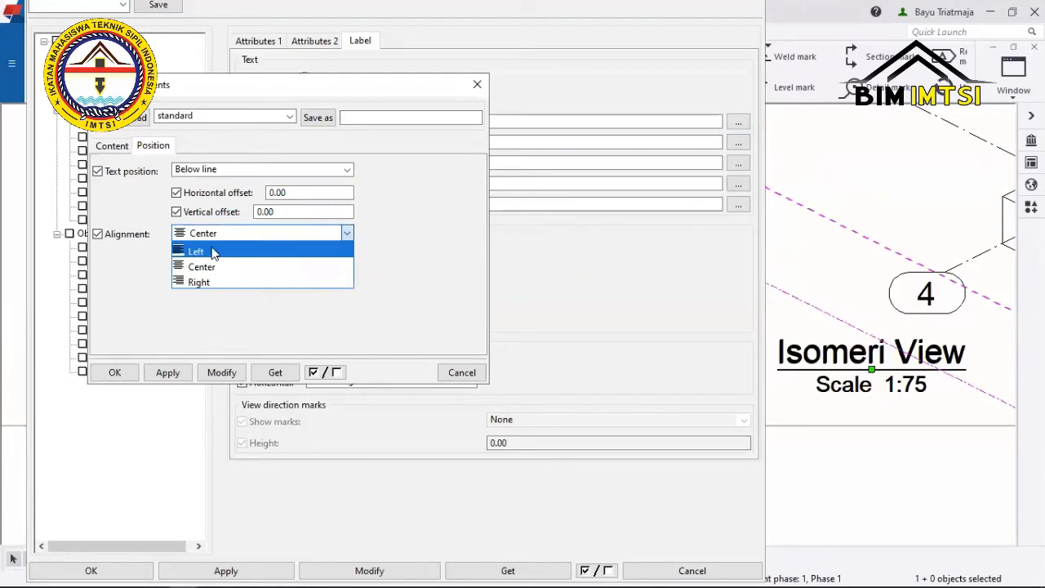
{"action": "left_click", "coordinate": [198, 252]}
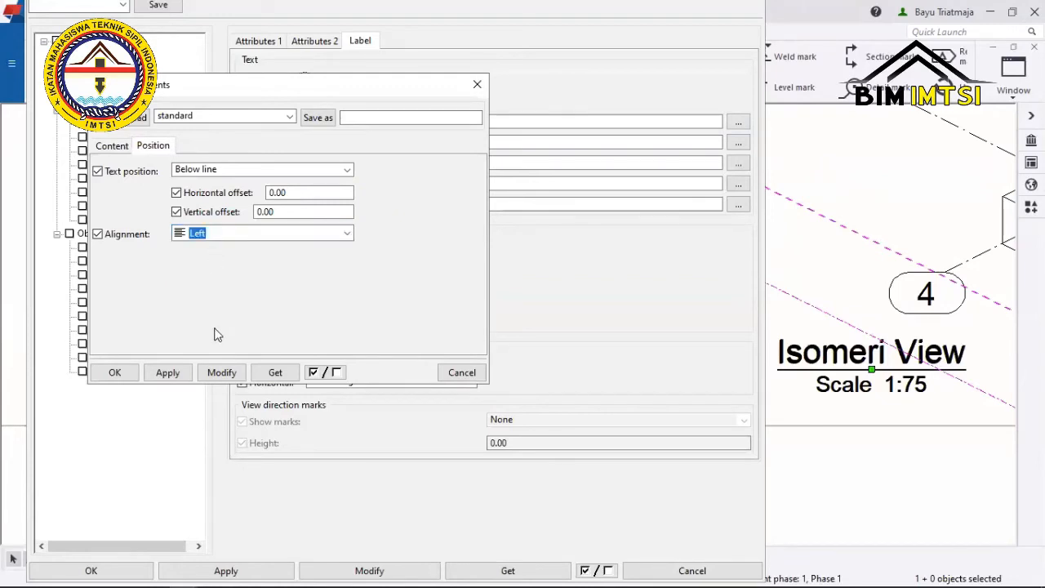
{"action": "left_click", "coordinate": [221, 374]}
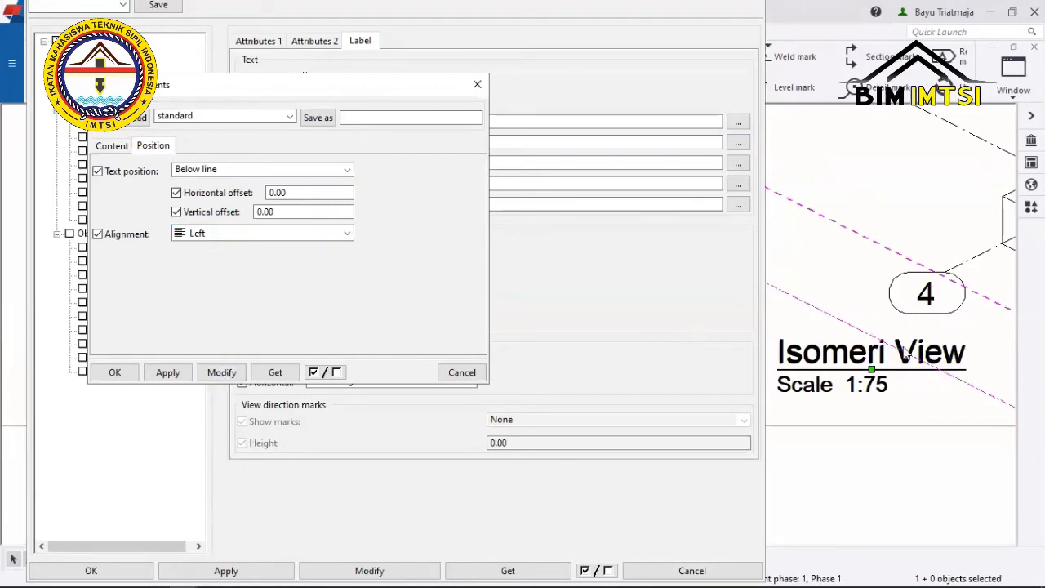
{"action": "left_click", "coordinate": [477, 84]}
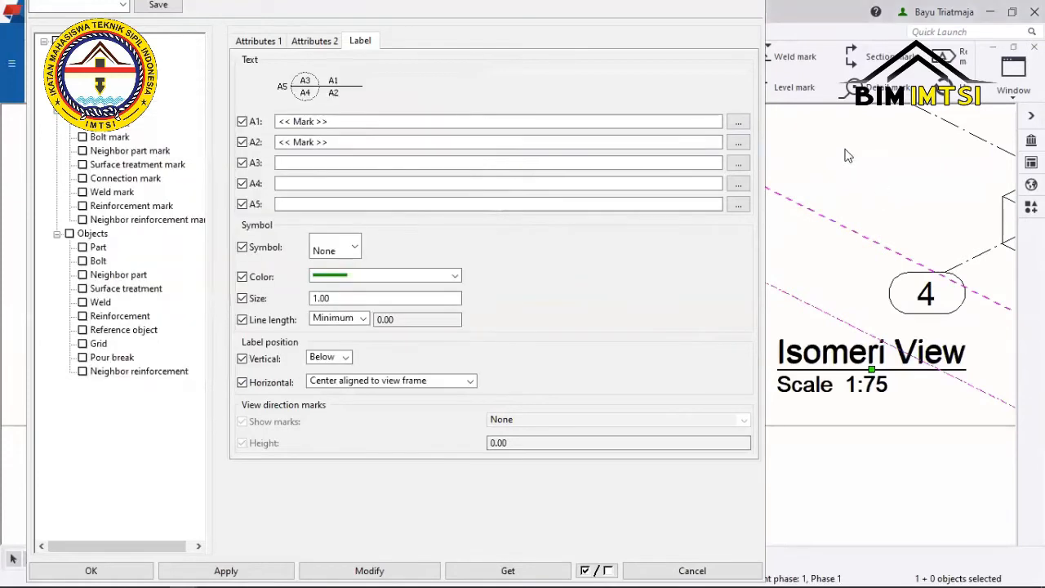
Check the A1 mark's text position and alignment settings, and close the view properties.
{"action": "left_click", "coordinate": [738, 122]}
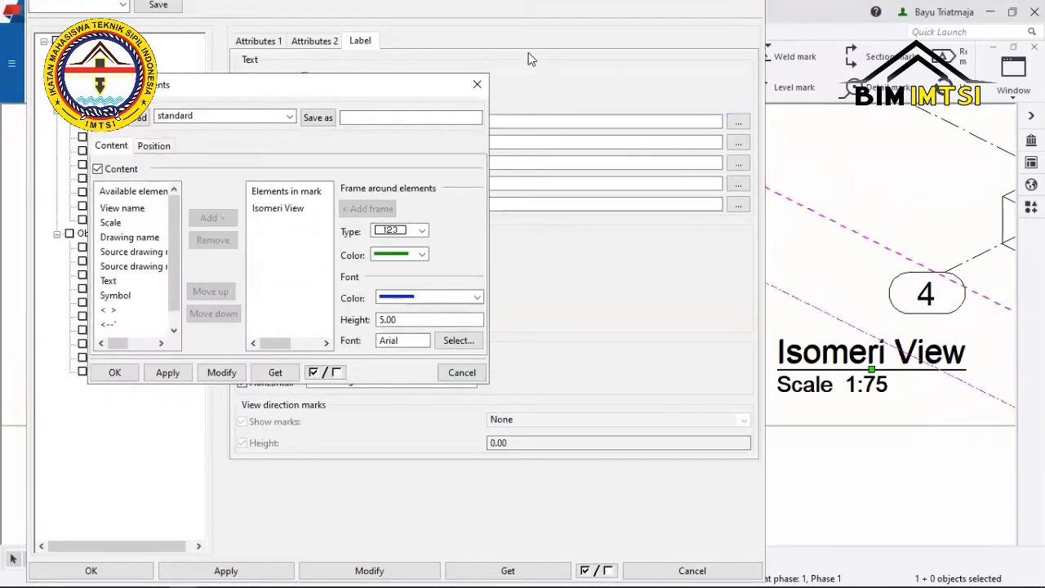
{"action": "left_click", "coordinate": [154, 145]}
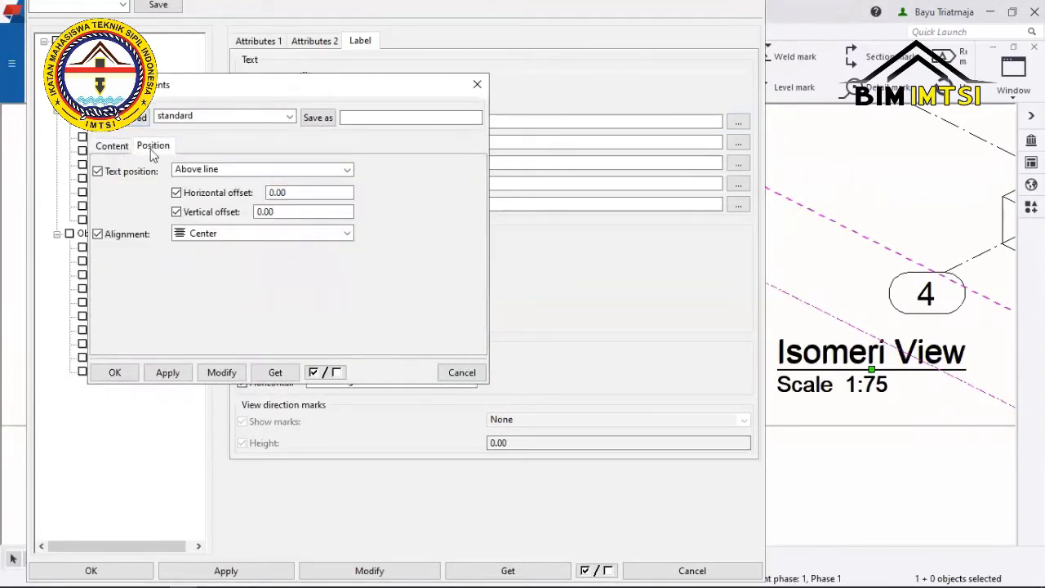
{"action": "left_click", "coordinate": [241, 172]}
{"action": "left_click", "coordinate": [241, 173]}
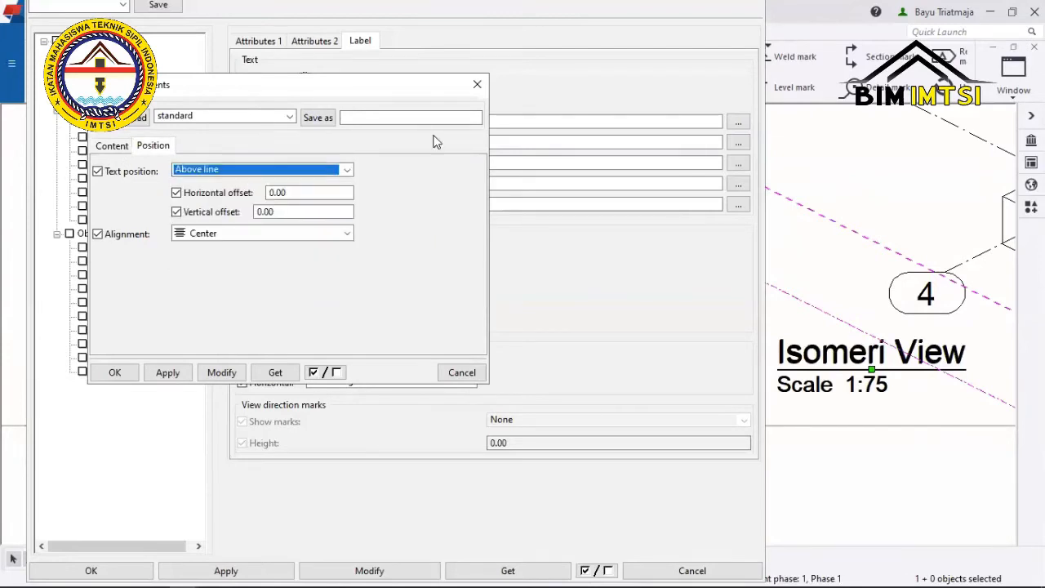
{"action": "left_click", "coordinate": [466, 84]}
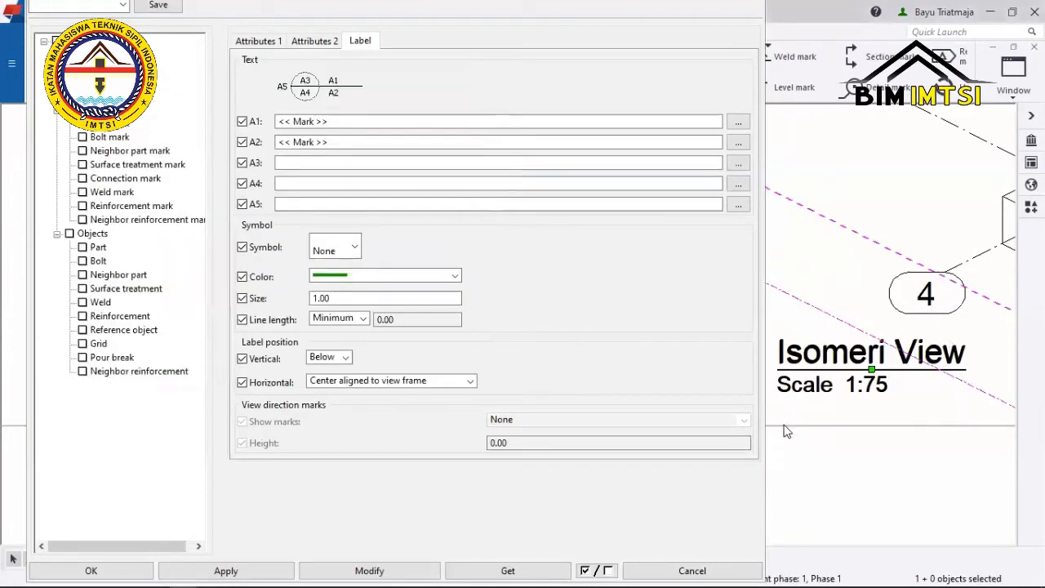
{"action": "left_click", "coordinate": [401, 570]}
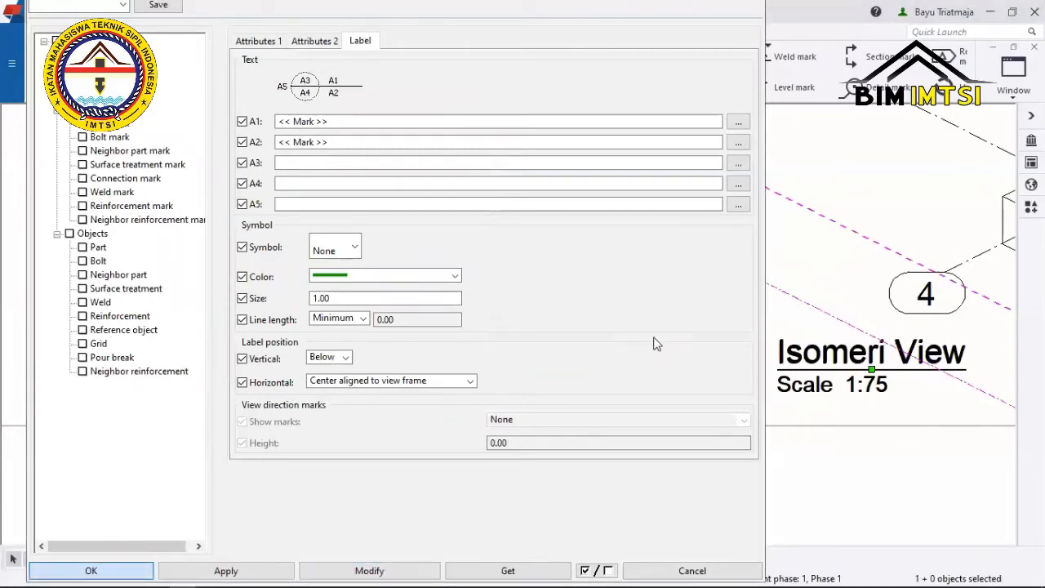
{"action": "left_click", "coordinate": [663, 570]}
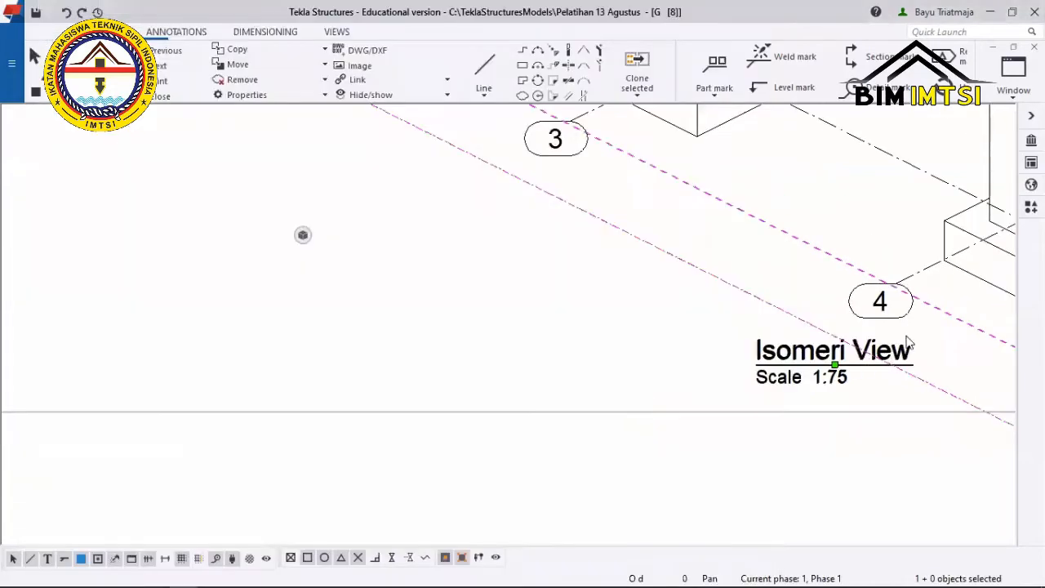
Examine the label's placement beneath the 3D view, both on the whole sheet and close up.
{"action": "scroll", "coordinate": [792, 348], "scroll_direction": "down", "scroll_amount": 8}
{"action": "left_click", "coordinate": [780, 345]}
{"action": "scroll", "coordinate": [780, 350], "scroll_direction": "up", "scroll_amount": 2}
{"action": "left_click", "coordinate": [745, 353]}
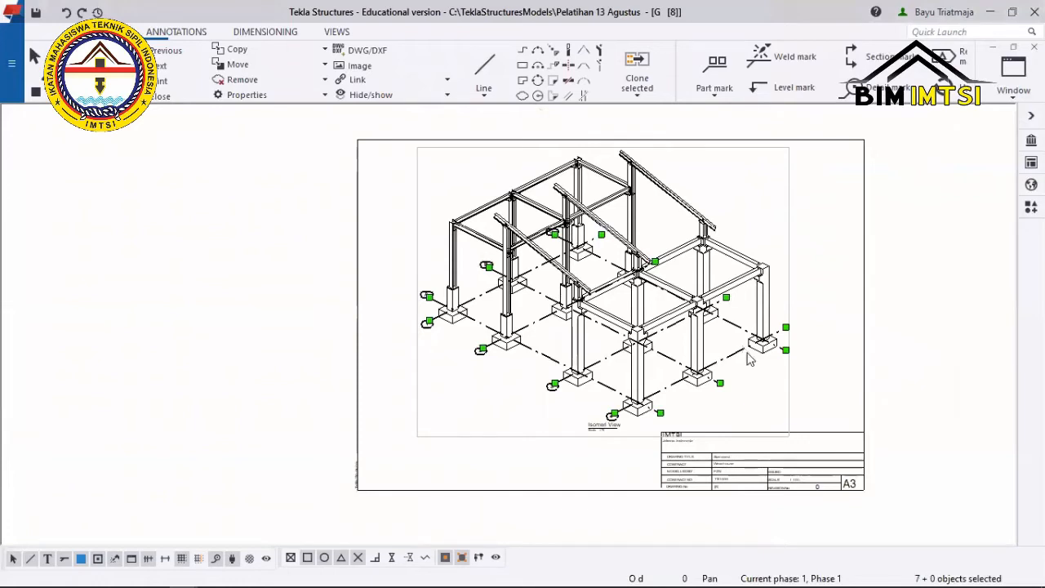
{"action": "left_click", "coordinate": [748, 353]}
{"action": "left_click", "coordinate": [576, 437]}
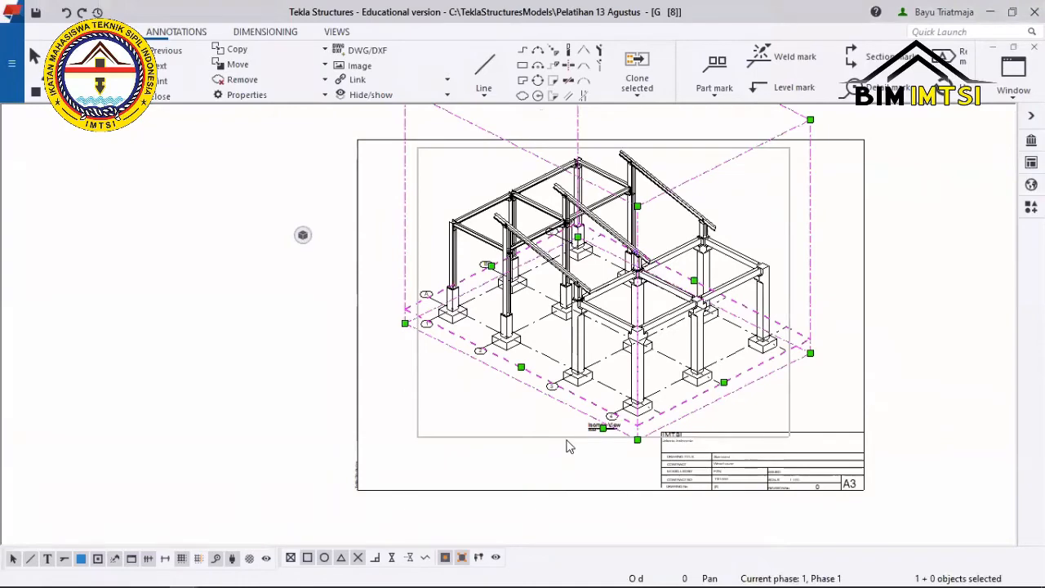
{"action": "left_click", "coordinate": [837, 396]}
{"action": "scroll", "coordinate": [632, 419], "scroll_direction": "up", "scroll_amount": 3}
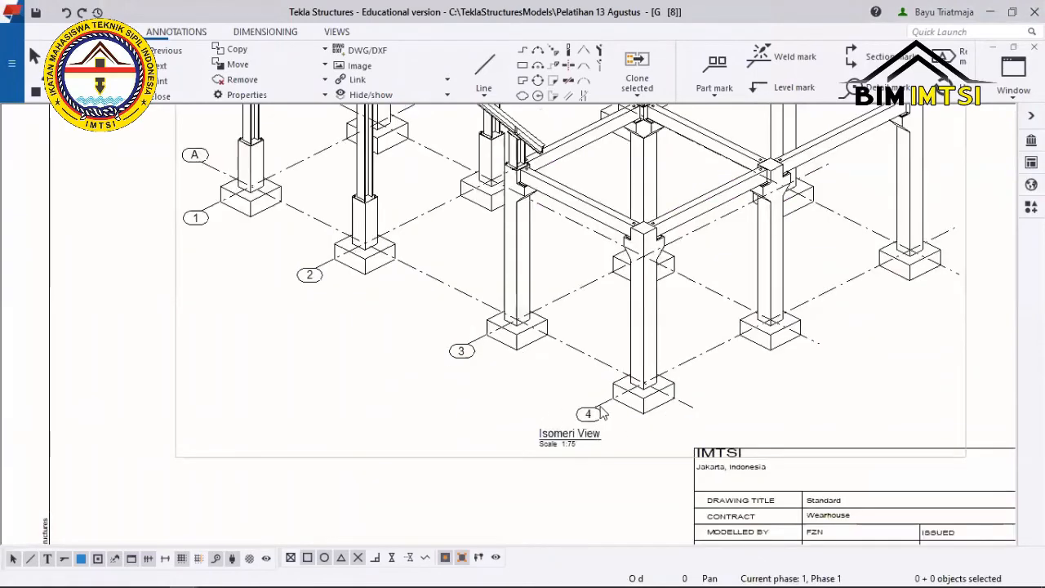
{"action": "scroll", "coordinate": [603, 412], "scroll_direction": "down", "scroll_amount": 2}
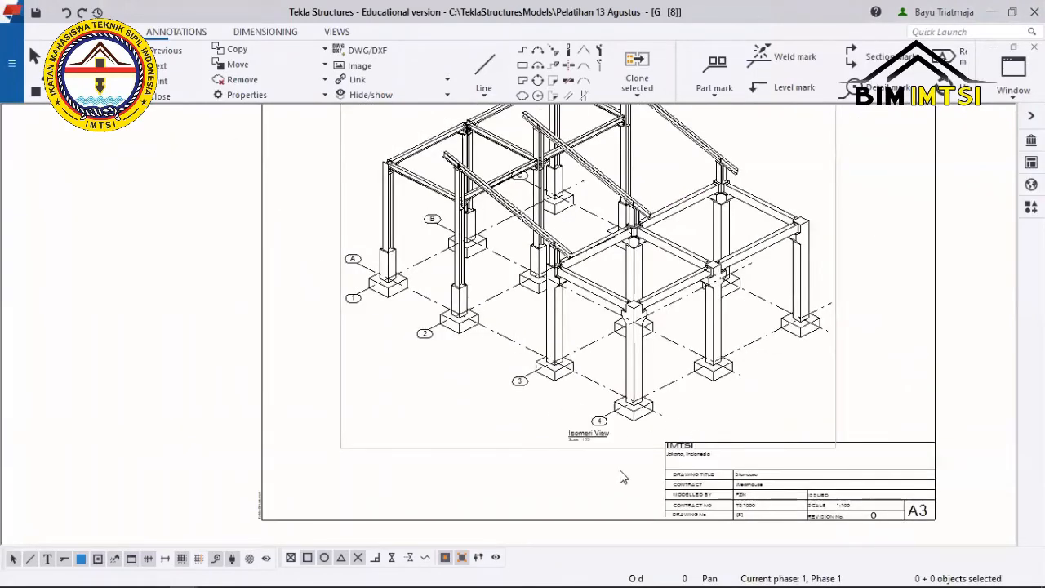
{"action": "scroll", "coordinate": [576, 434], "scroll_direction": "up", "scroll_amount": 3}
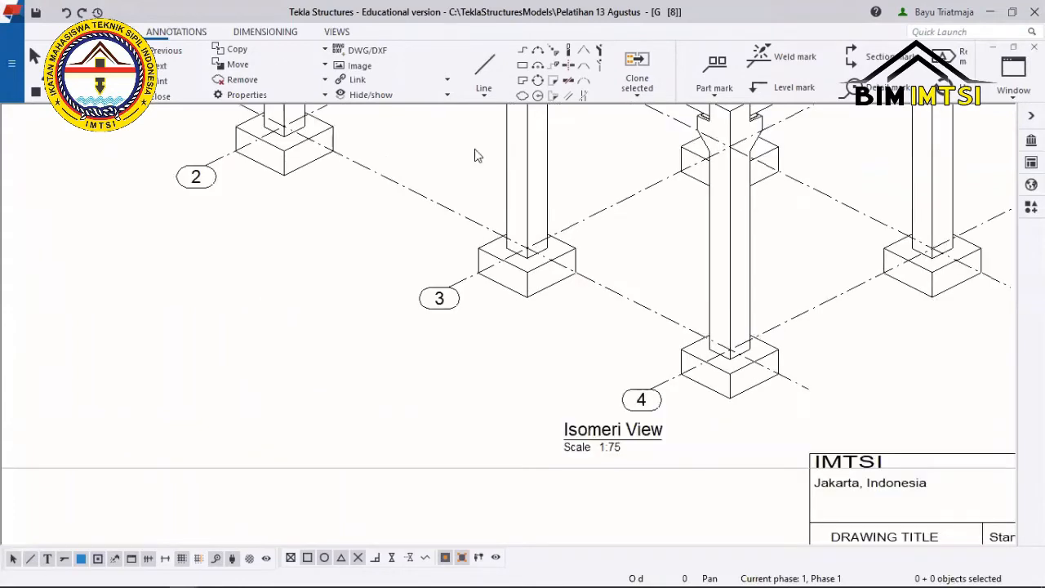
Set the view label's horizontal position to Left aligned to view frame, apply it and accept the view properties.
{"action": "double_click", "coordinate": [477, 154]}
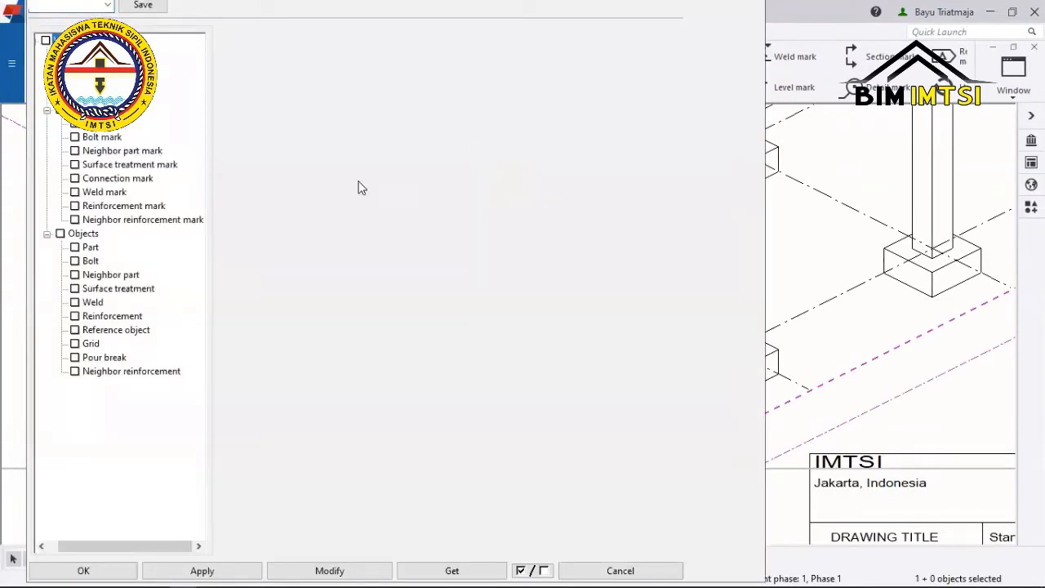
{"action": "left_click", "coordinate": [304, 43]}
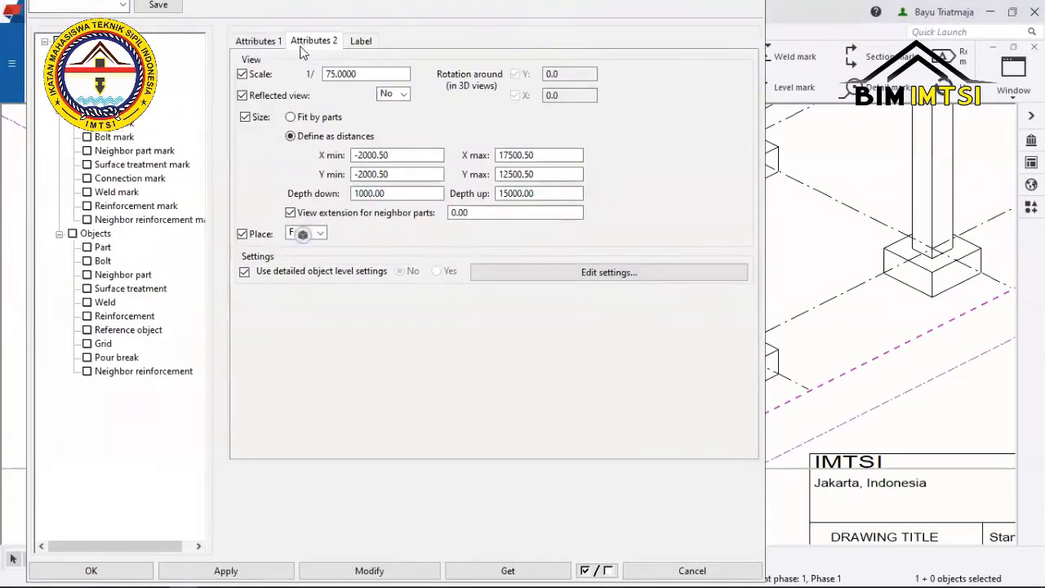
{"action": "left_click", "coordinate": [361, 41]}
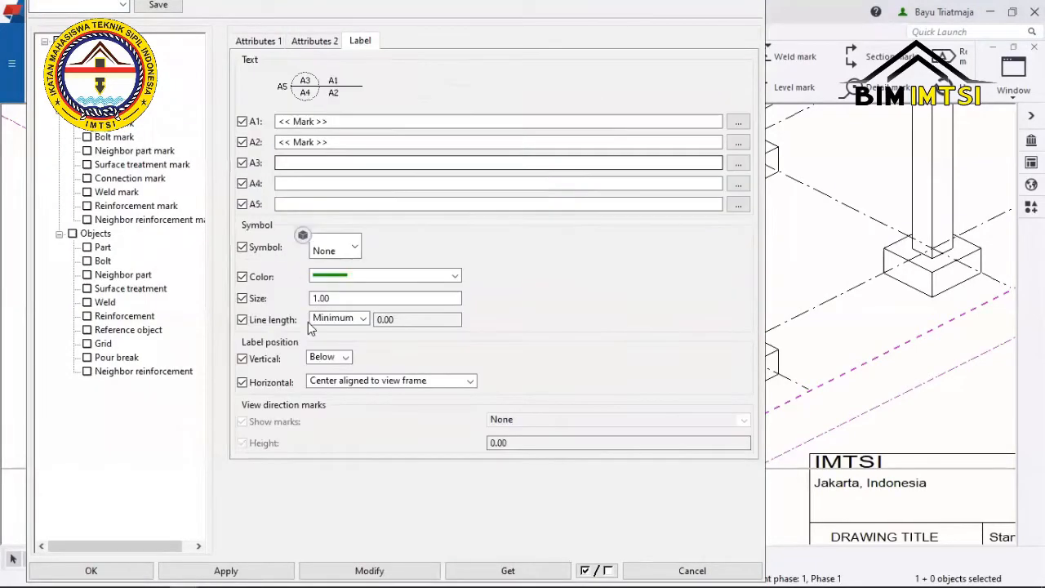
{"action": "left_click", "coordinate": [353, 384]}
{"action": "left_click", "coordinate": [351, 397]}
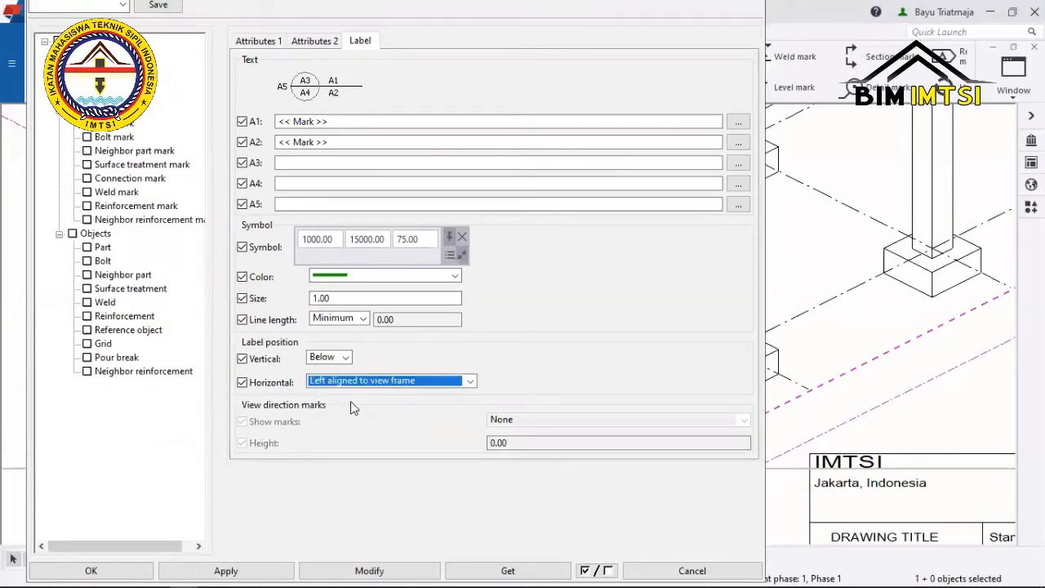
{"action": "left_click", "coordinate": [374, 570]}
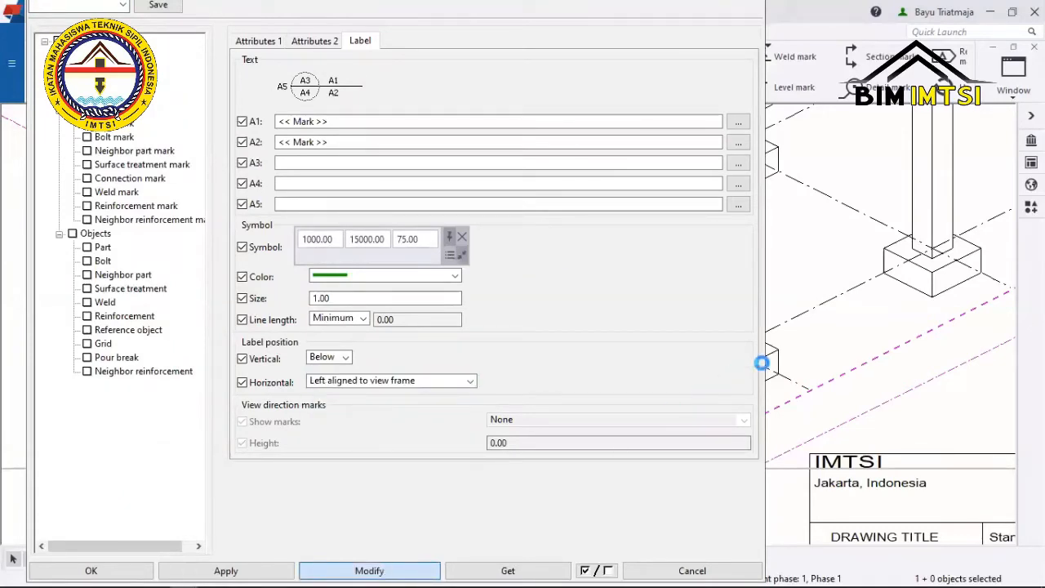
{"action": "scroll", "coordinate": [890, 359], "scroll_direction": "down", "scroll_amount": 5}
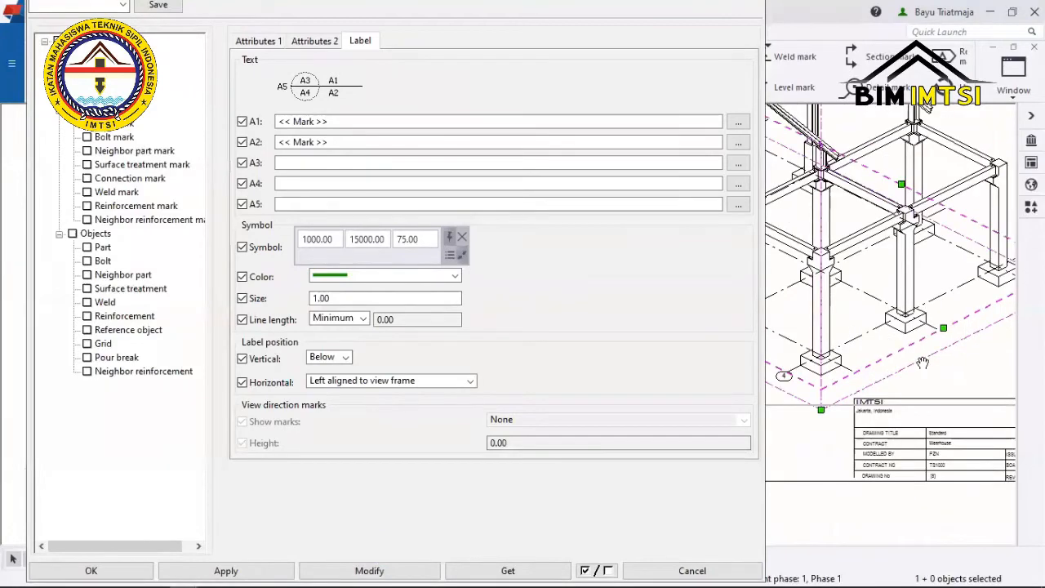
{"action": "scroll", "coordinate": [922, 363], "scroll_direction": "down", "scroll_amount": 3}
{"action": "scroll", "coordinate": [817, 391], "scroll_direction": "up", "scroll_amount": 4}
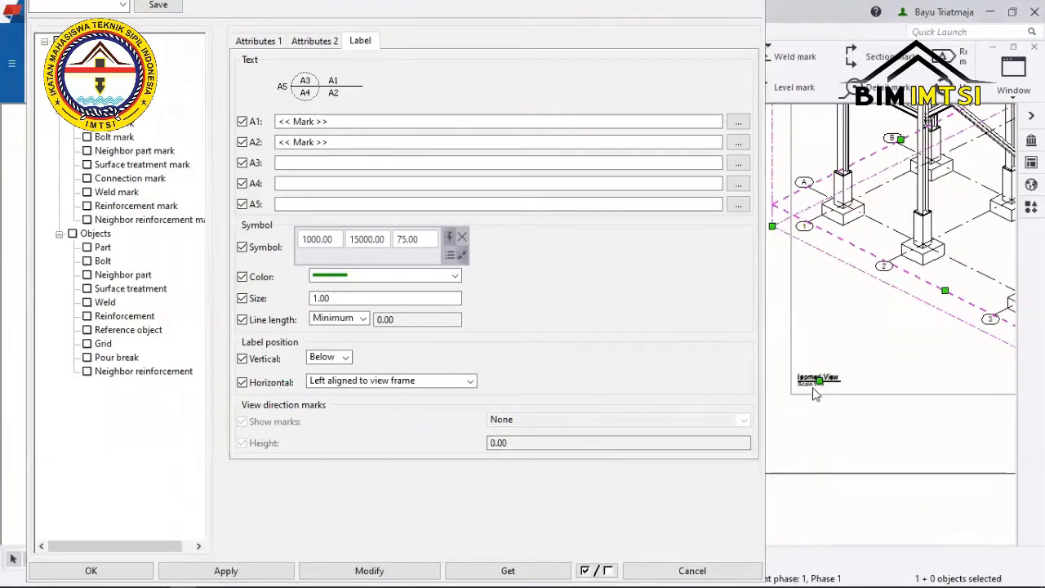
{"action": "scroll", "coordinate": [814, 394], "scroll_direction": "up", "scroll_amount": 2}
{"action": "left_click", "coordinate": [258, 569]}
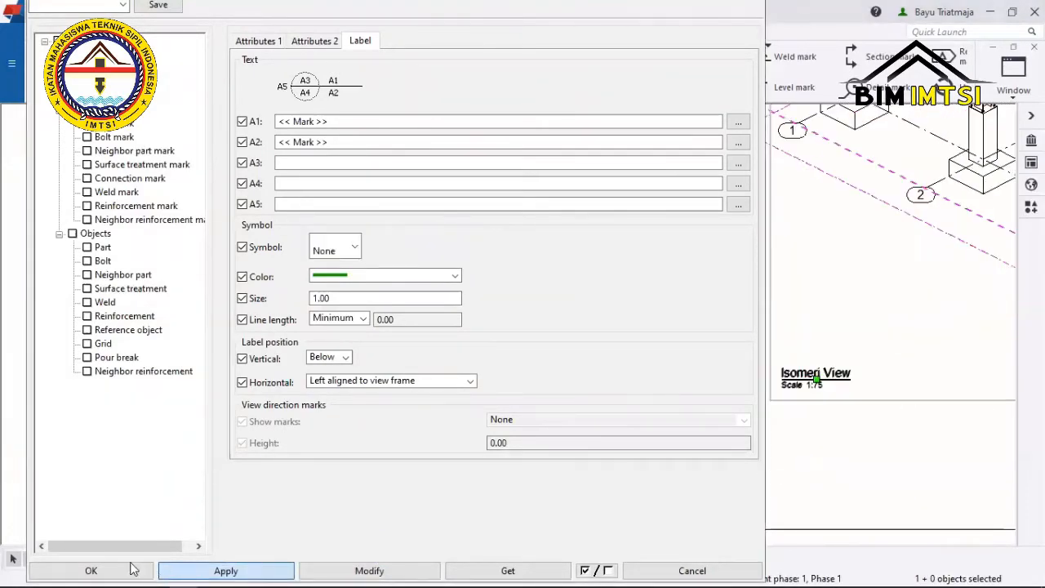
{"action": "left_click", "coordinate": [96, 571]}
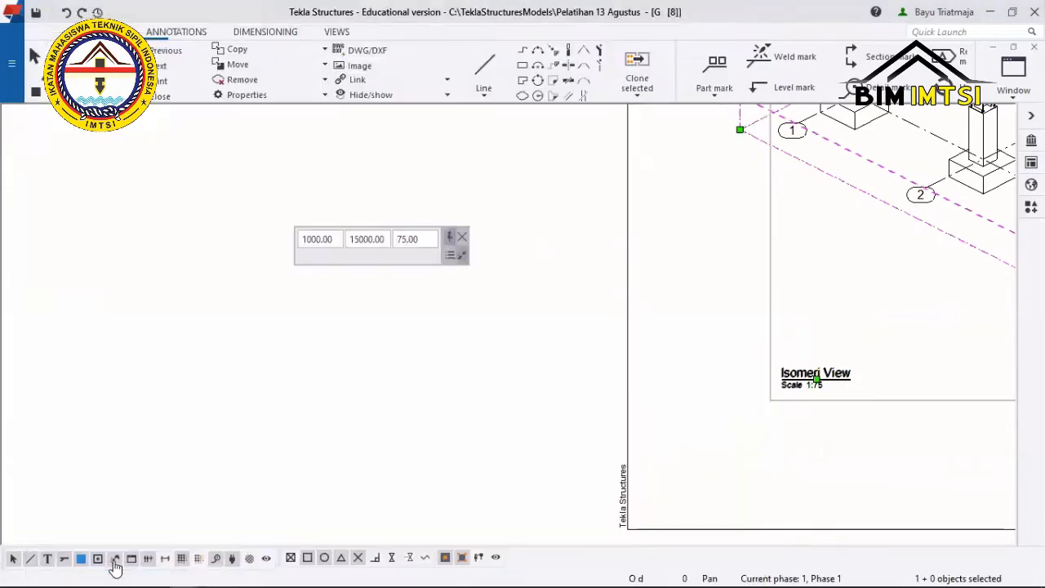
Deselect the view and review the label's placement on the full A3 sheet.
{"action": "left_click", "coordinate": [496, 398]}
{"action": "scroll", "coordinate": [500, 395], "scroll_direction": "down", "scroll_amount": 3}
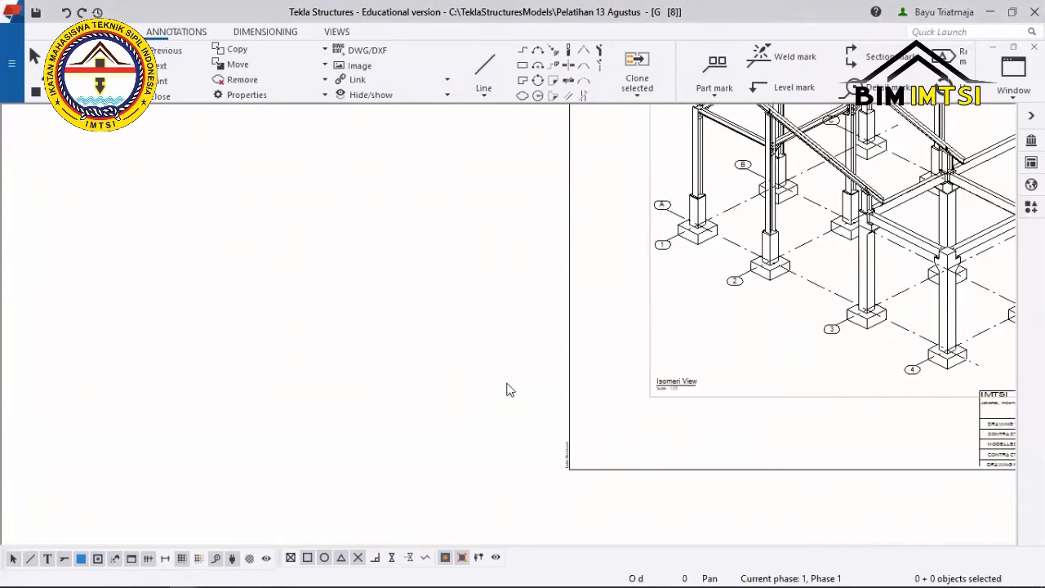
{"action": "scroll", "coordinate": [506, 384], "scroll_direction": "down", "scroll_amount": 5}
{"action": "middle_click_drag", "start_coordinate": [603, 322], "coordinate": [554, 343]}
{"action": "scroll", "coordinate": [556, 357], "scroll_direction": "up", "scroll_amount": 2}
{"action": "middle_click_drag", "start_coordinate": [699, 406], "coordinate": [637, 415]}
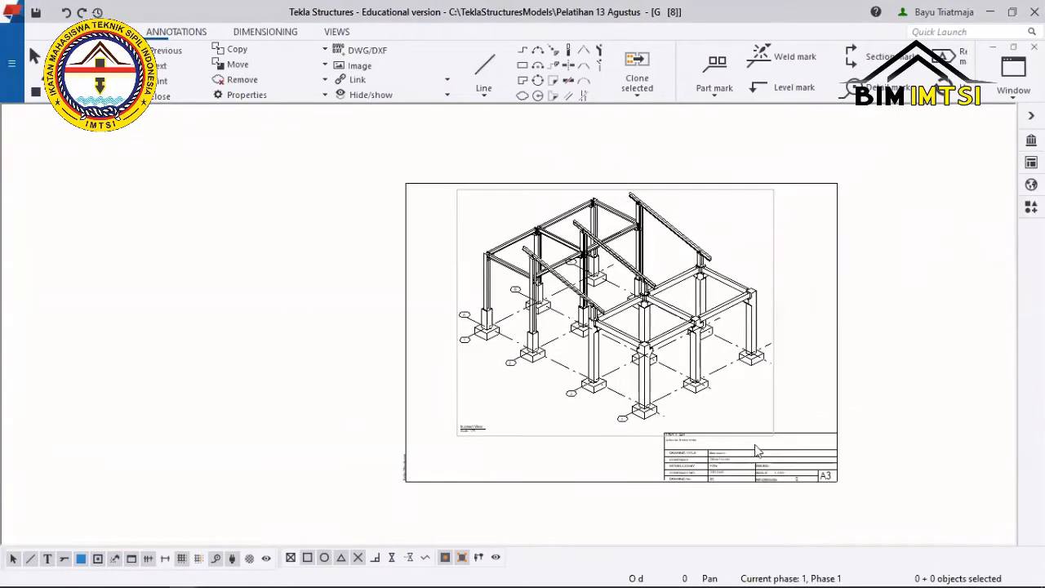
{"action": "middle_click_drag", "start_coordinate": [772, 425], "coordinate": [751, 410]}
Reposition the 3D view slightly on the A3 sheet so its frame's lower edge sits about level with the title block's upper edge.
{"action": "left_click", "coordinate": [749, 403]}
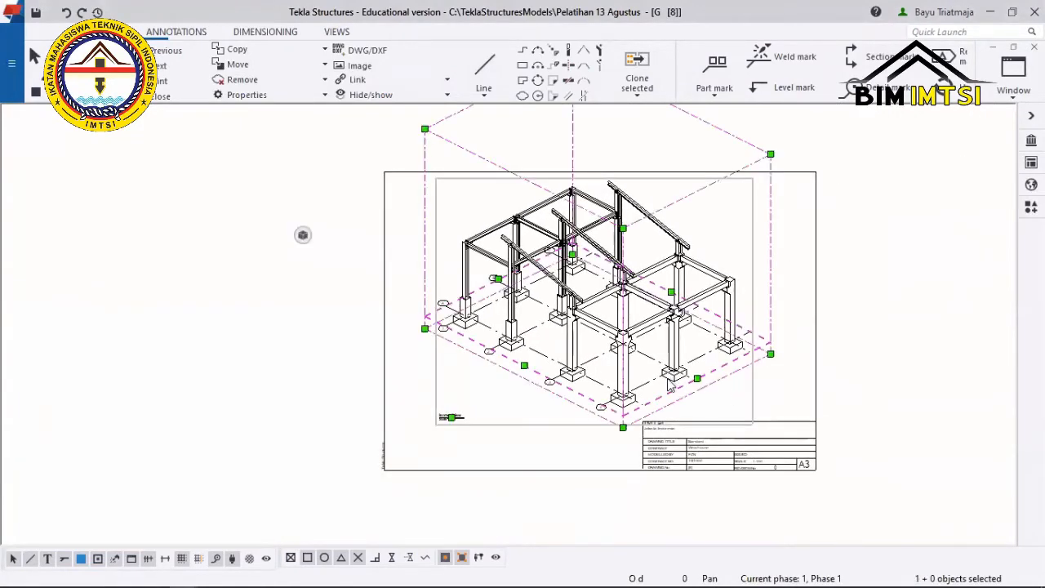
{"action": "left_click", "coordinate": [670, 385]}
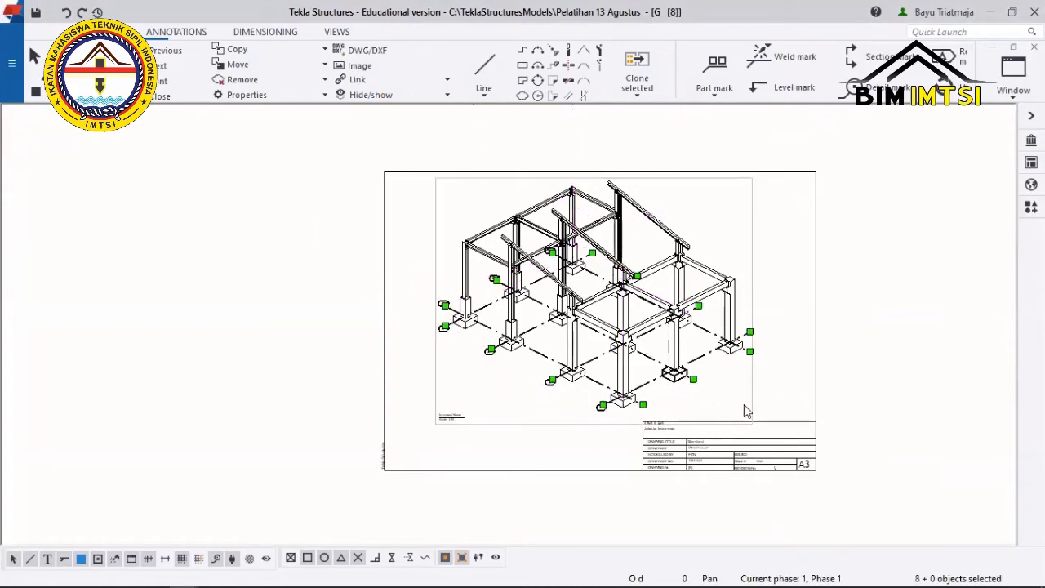
{"action": "left_click", "coordinate": [693, 391]}
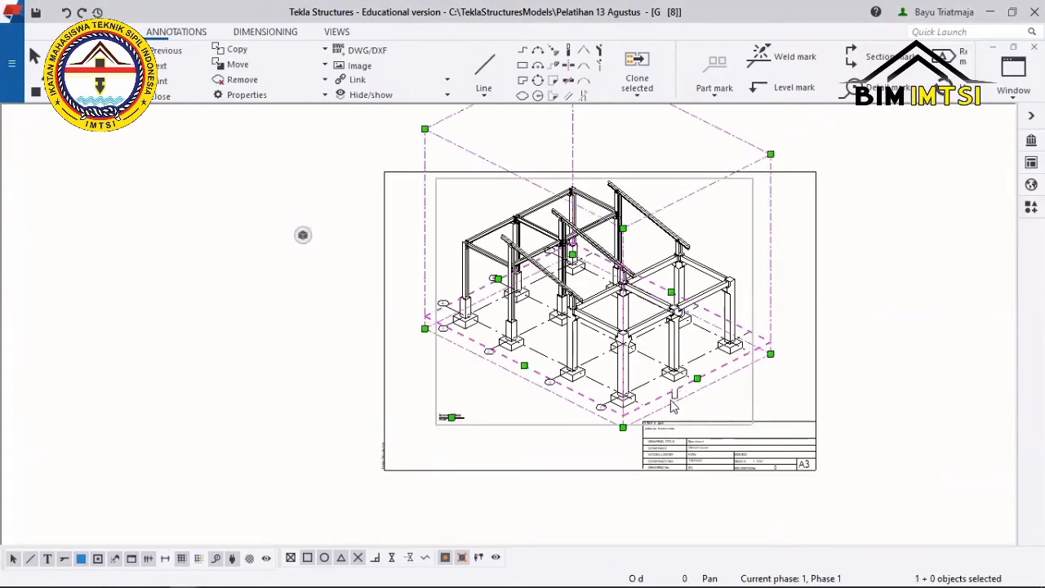
{"action": "left_click", "coordinate": [656, 404]}
{"action": "left_click", "coordinate": [642, 405]}
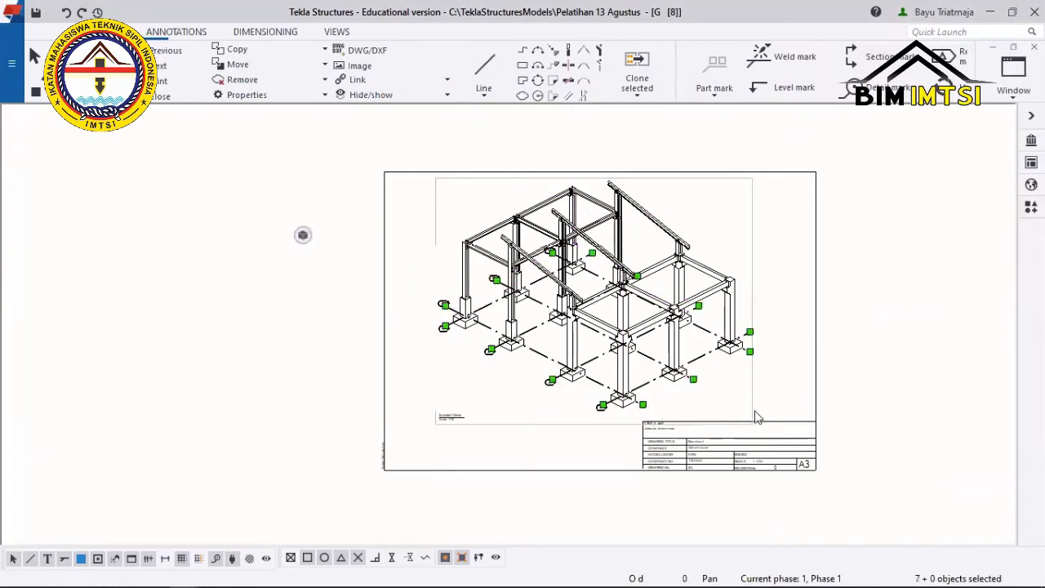
{"action": "left_click", "coordinate": [753, 411]}
{"action": "mouse_move", "coordinate": [752, 411]}
{"action": "left_mouse_down"}
{"action": "mouse_move", "coordinate": [753, 429]}
{"action": "mouse_move", "coordinate": [730, 422]}
{"action": "mouse_move", "coordinate": [746, 411]}
{"action": "mouse_move", "coordinate": [728, 414]}
{"action": "left_mouse_up"}
{"action": "mouse_move", "coordinate": [785, 447]}
{"action": "left_mouse_down"}
{"action": "mouse_move", "coordinate": [716, 419]}
{"action": "mouse_move", "coordinate": [914, 436]}
{"action": "mouse_move", "coordinate": [898, 523]}
{"action": "mouse_move", "coordinate": [759, 408]}
{"action": "left_mouse_up"}
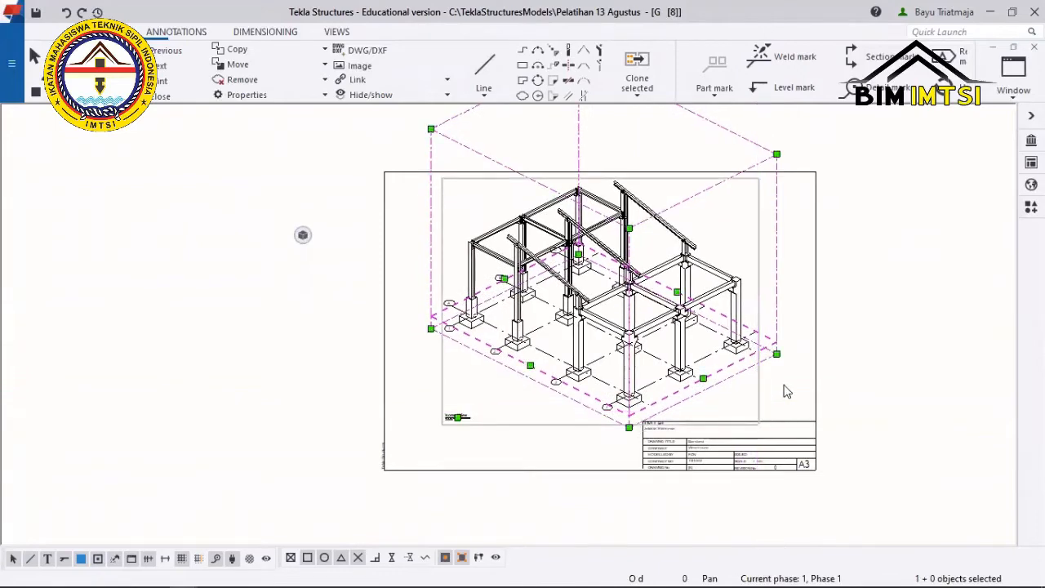
{"action": "left_click", "coordinate": [759, 406]}
{"action": "left_click_drag", "start_coordinate": [761, 409], "coordinate": [759, 408]}
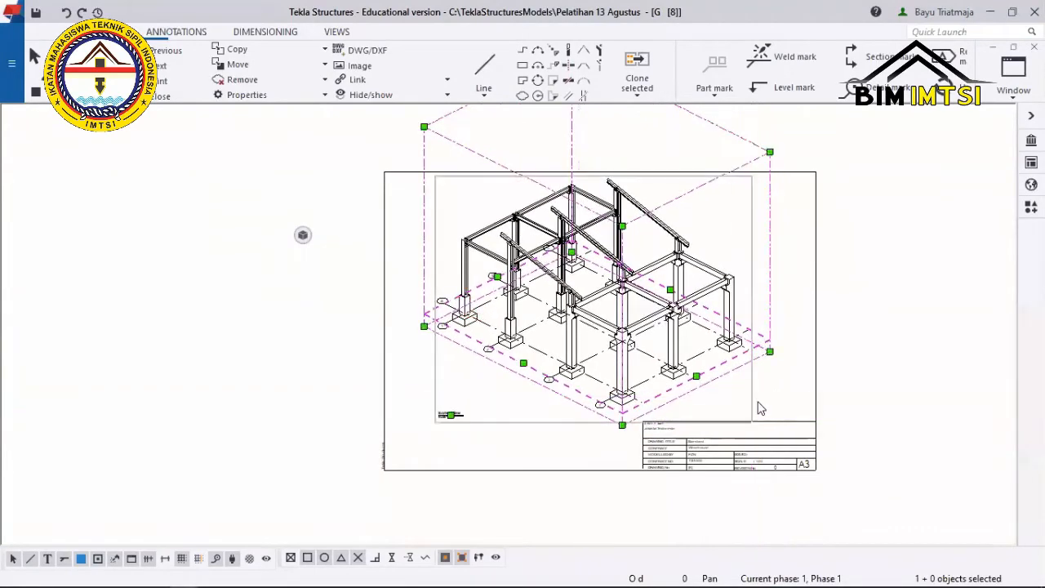
{"action": "left_click", "coordinate": [758, 402]}
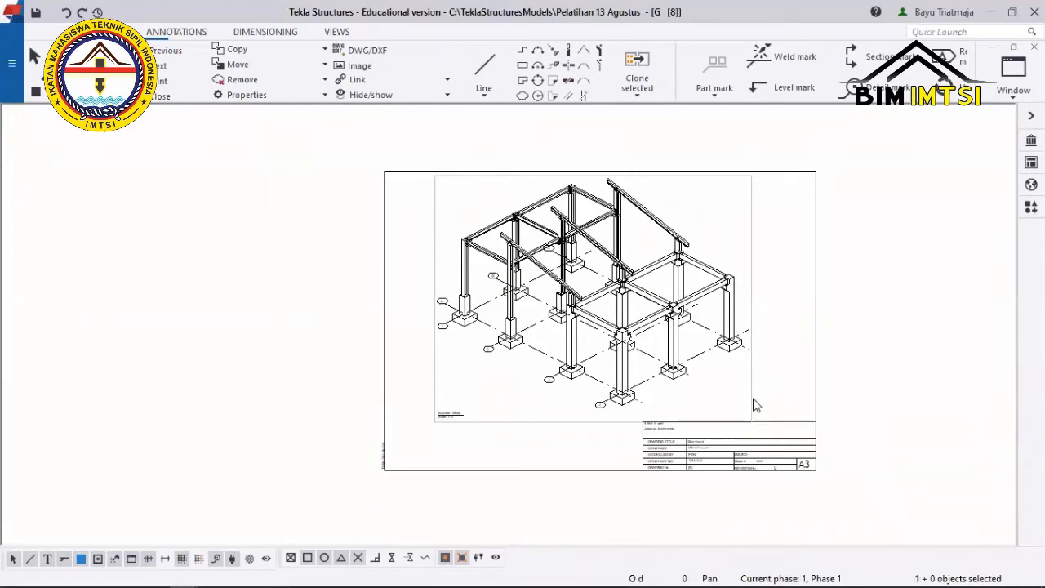
Select the 3D view's frame and switch the drawing display to colour on a black background.
{"action": "left_click", "coordinate": [755, 406]}
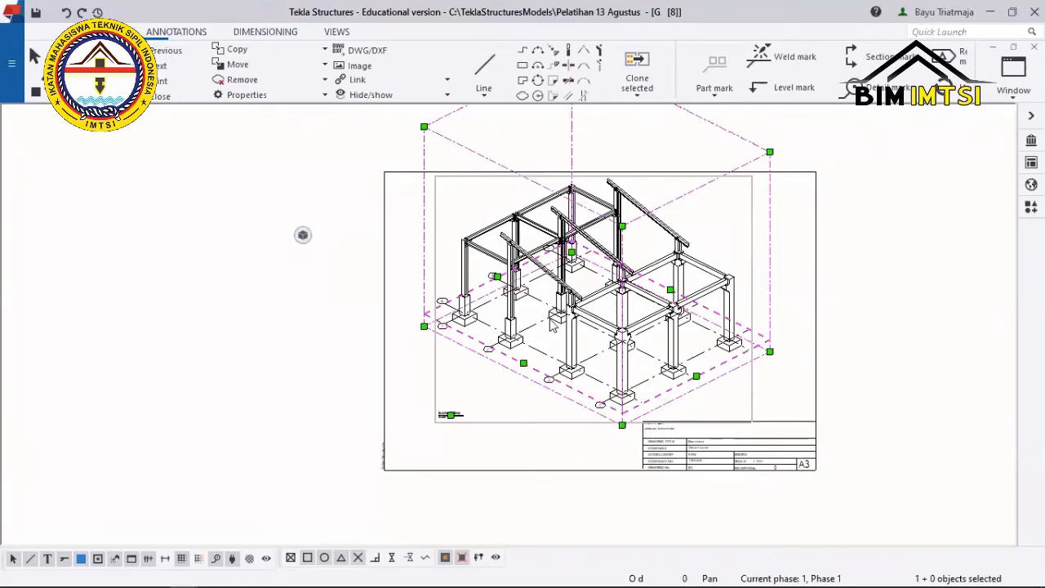
{"action": "key", "text": "b"}
{"action": "key", "text": "b"}
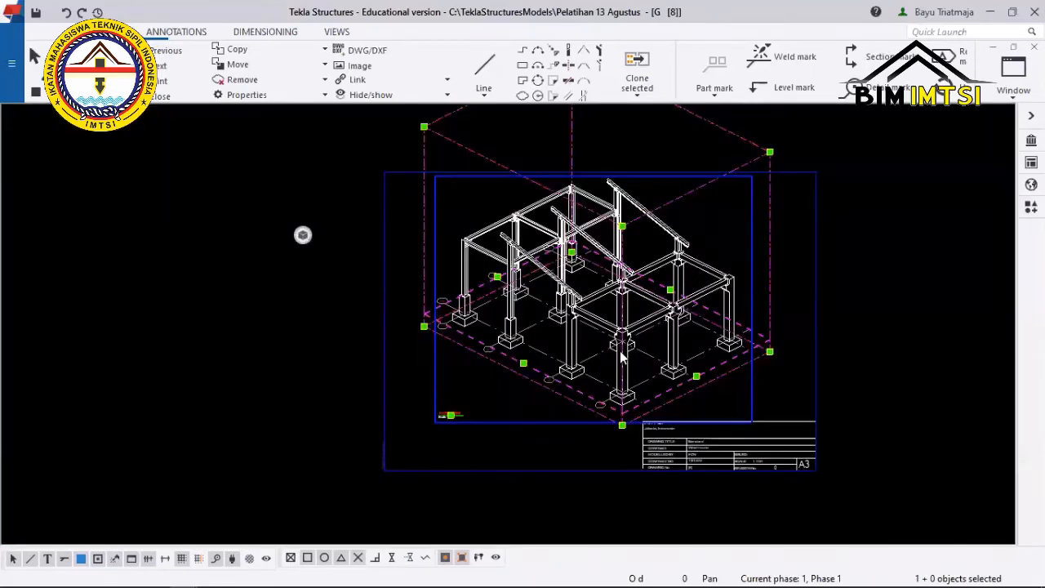
Switch the drawing display to black on white and nudge the 3D view slightly down and left on the sheet.
{"action": "key", "text": "b"}
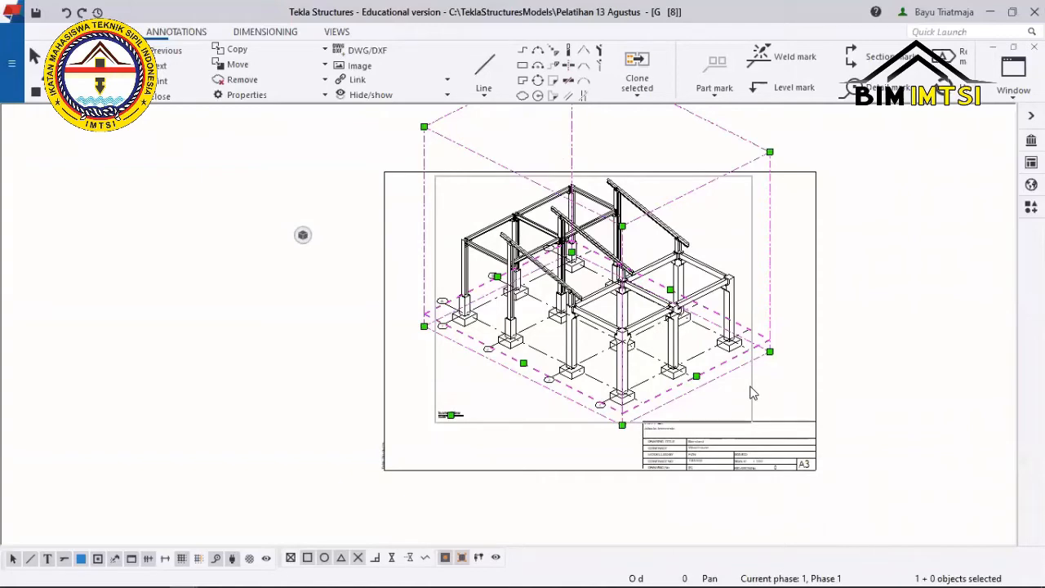
{"action": "mouse_move", "coordinate": [750, 386]}
{"action": "left_mouse_down"}
{"action": "mouse_move", "coordinate": [751, 405]}
{"action": "mouse_move", "coordinate": [738, 390]}
{"action": "left_mouse_up"}
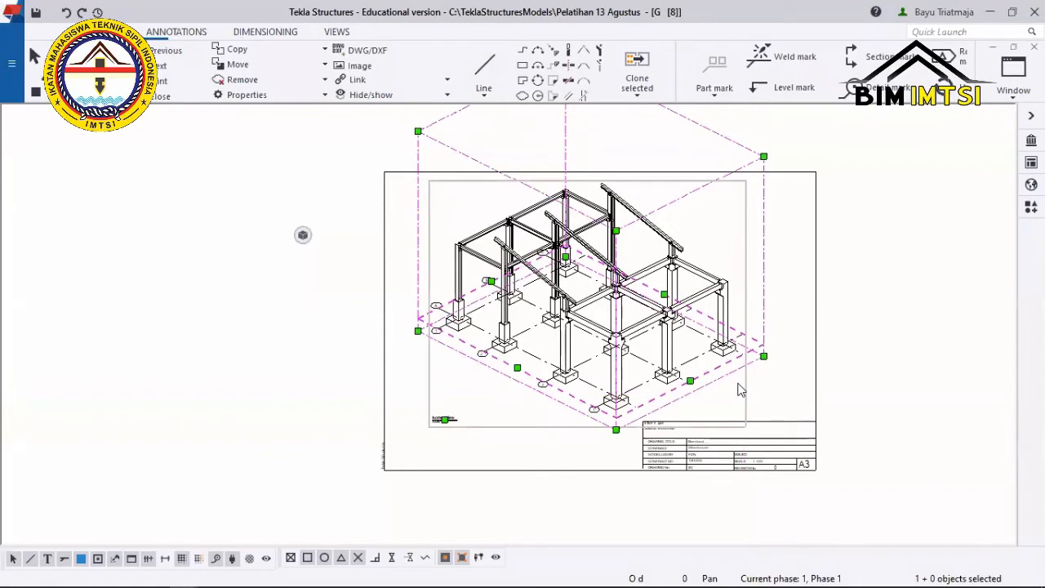
{"action": "left_click", "coordinate": [741, 399]}
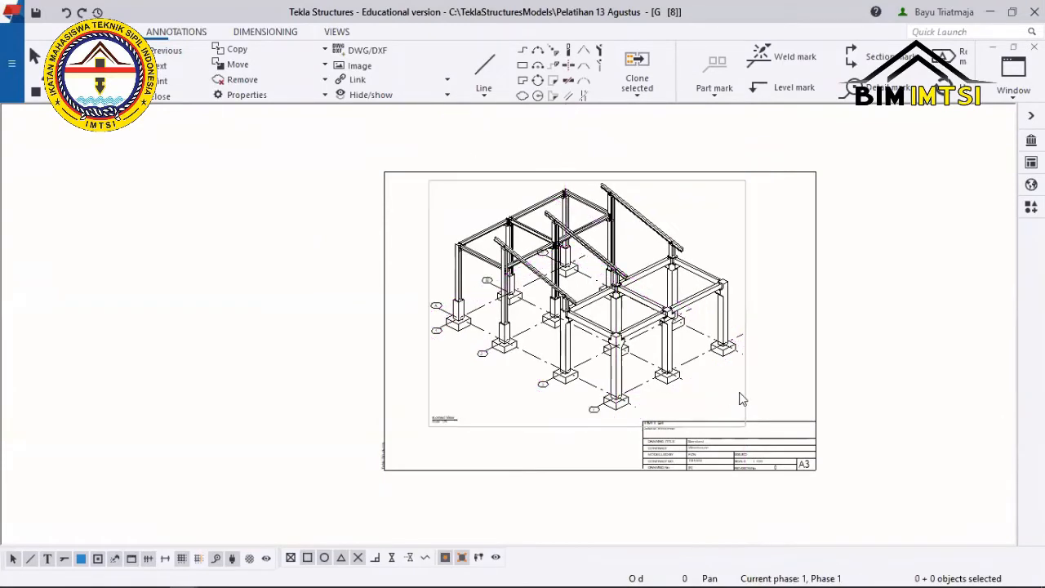
Reposition the 3D view nearer the A3 sheet's left border, with its frame's lower corner overlapping the title block, and deselect it.
{"action": "left_click", "coordinate": [742, 398]}
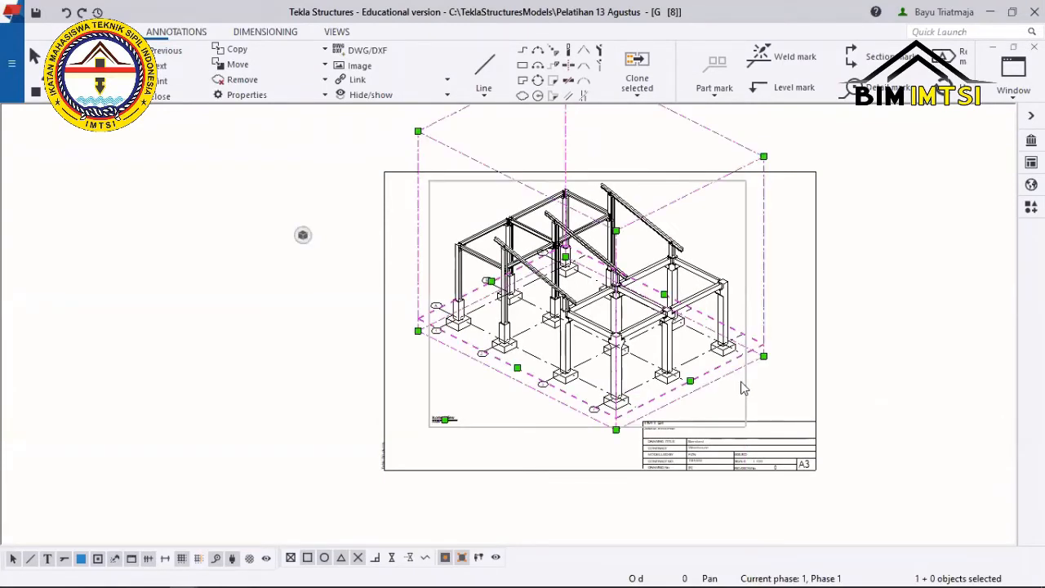
{"action": "left_click_drag", "start_coordinate": [747, 385], "coordinate": [782, 421]}
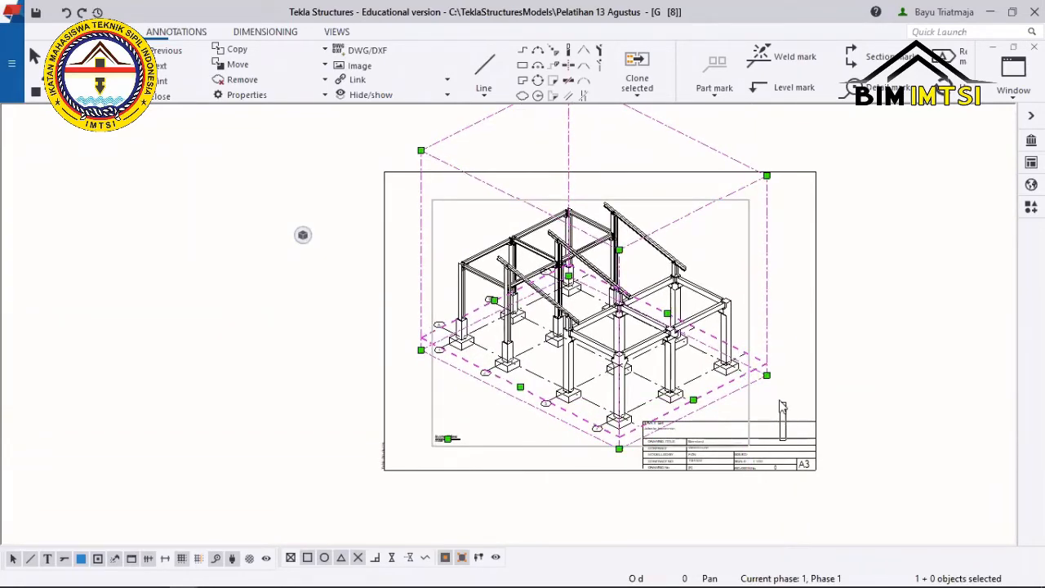
{"action": "left_click", "coordinate": [764, 409]}
{"action": "left_click", "coordinate": [752, 399]}
{"action": "mouse_move", "coordinate": [752, 399]}
{"action": "left_mouse_down"}
{"action": "mouse_move", "coordinate": [740, 374]}
{"action": "mouse_move", "coordinate": [746, 388]}
{"action": "left_mouse_up"}
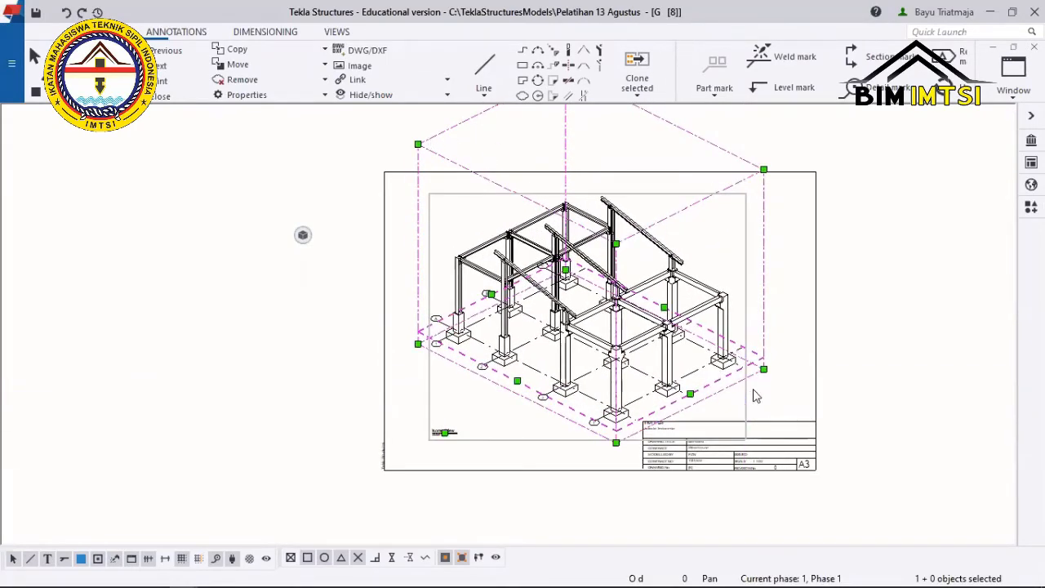
{"action": "mouse_move", "coordinate": [745, 394]}
{"action": "left_mouse_down"}
{"action": "mouse_move", "coordinate": [788, 408]}
{"action": "mouse_move", "coordinate": [725, 402]}
{"action": "left_mouse_up"}
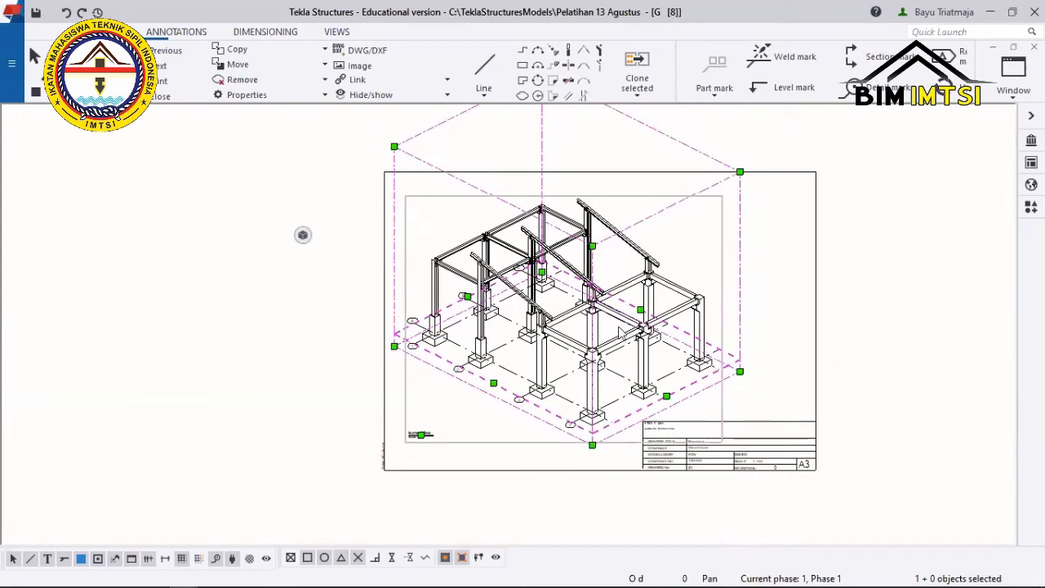
{"action": "left_click", "coordinate": [894, 315]}
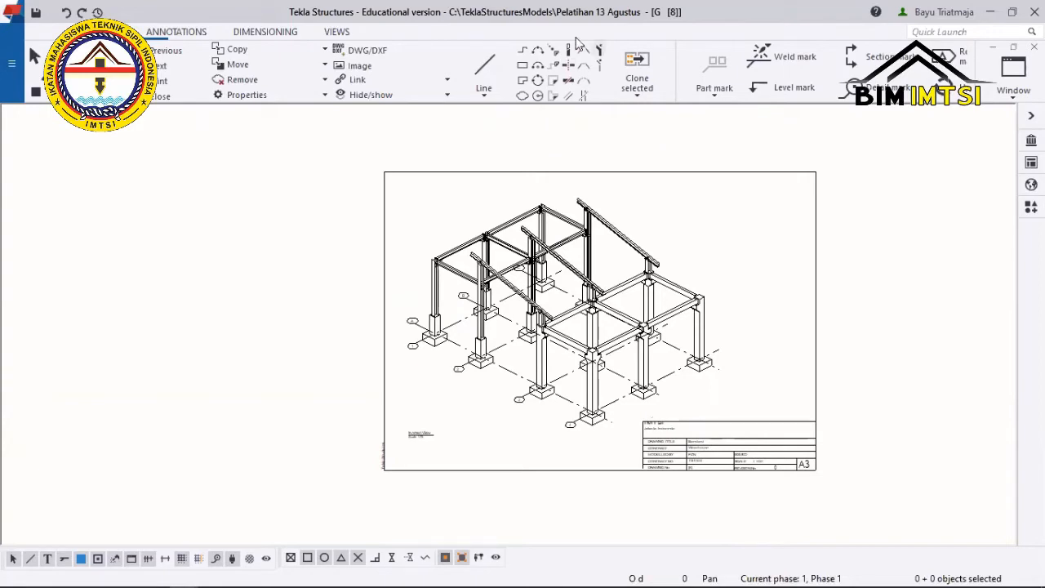
Check the Isomeri View label, then close the drawing and keep its changes.
{"action": "scroll", "coordinate": [363, 445], "scroll_direction": "up", "scroll_amount": 3}
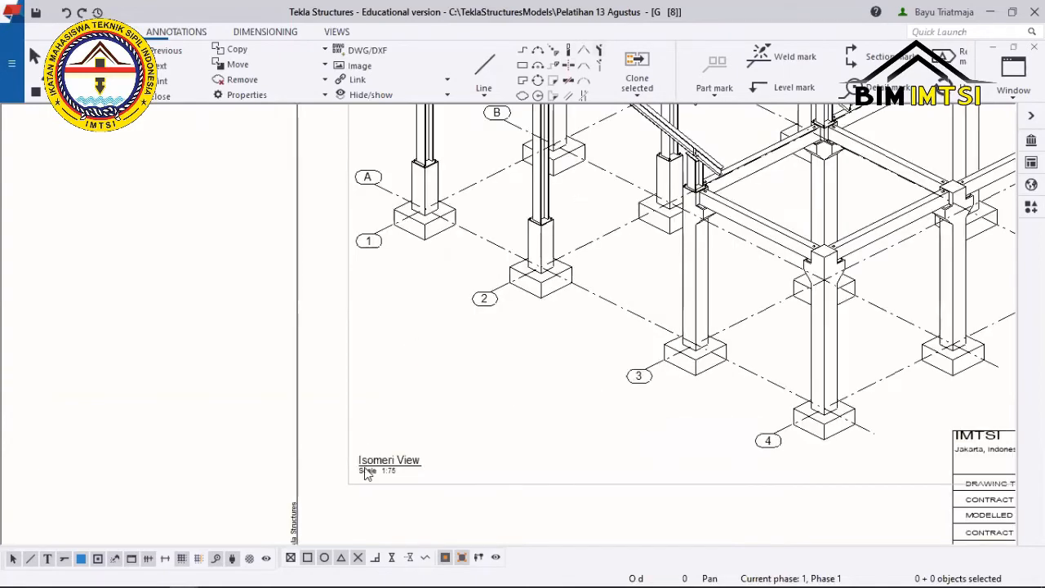
{"action": "scroll", "coordinate": [363, 464], "scroll_direction": "up", "scroll_amount": 2}
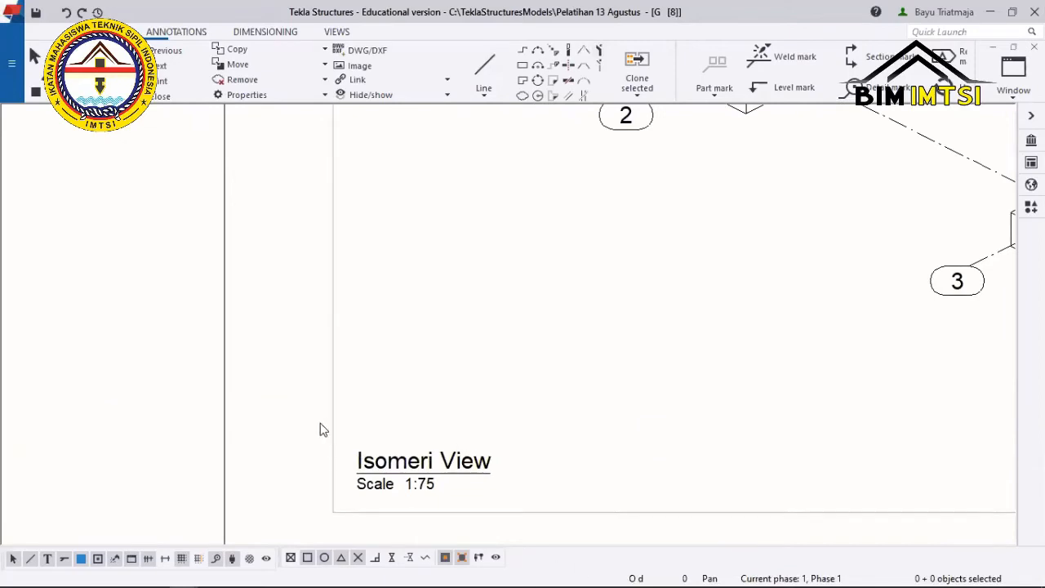
{"action": "scroll", "coordinate": [471, 365], "scroll_direction": "down", "scroll_amount": 5}
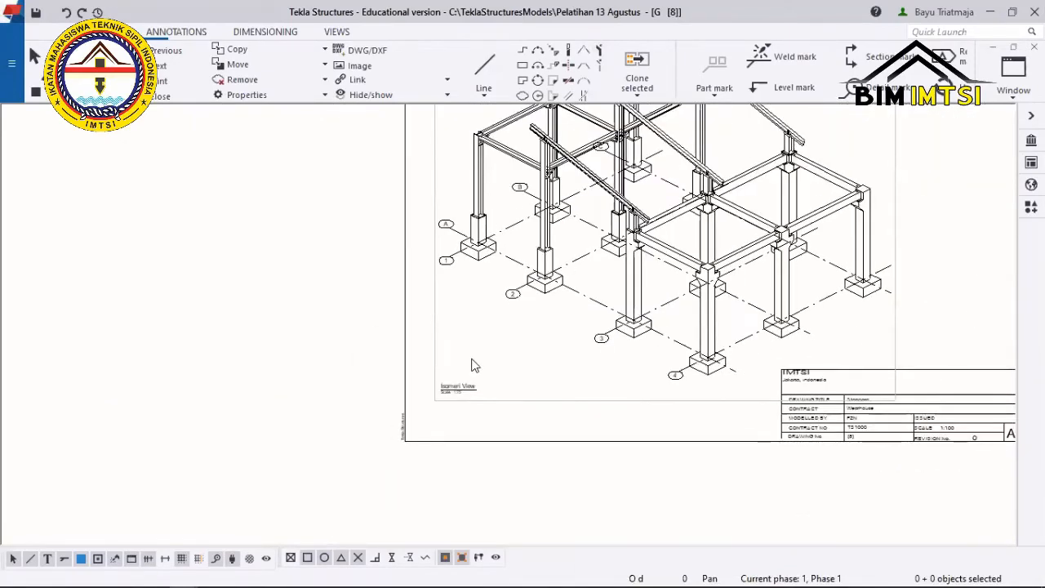
{"action": "scroll", "coordinate": [463, 332], "scroll_direction": "down", "scroll_amount": 4}
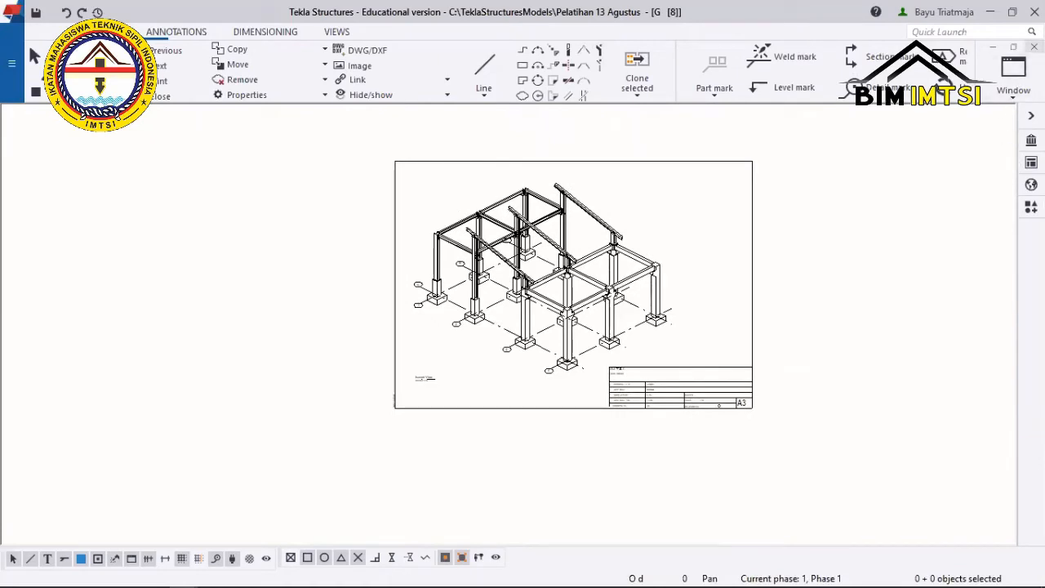
{"action": "left_click", "coordinate": [1034, 48]}
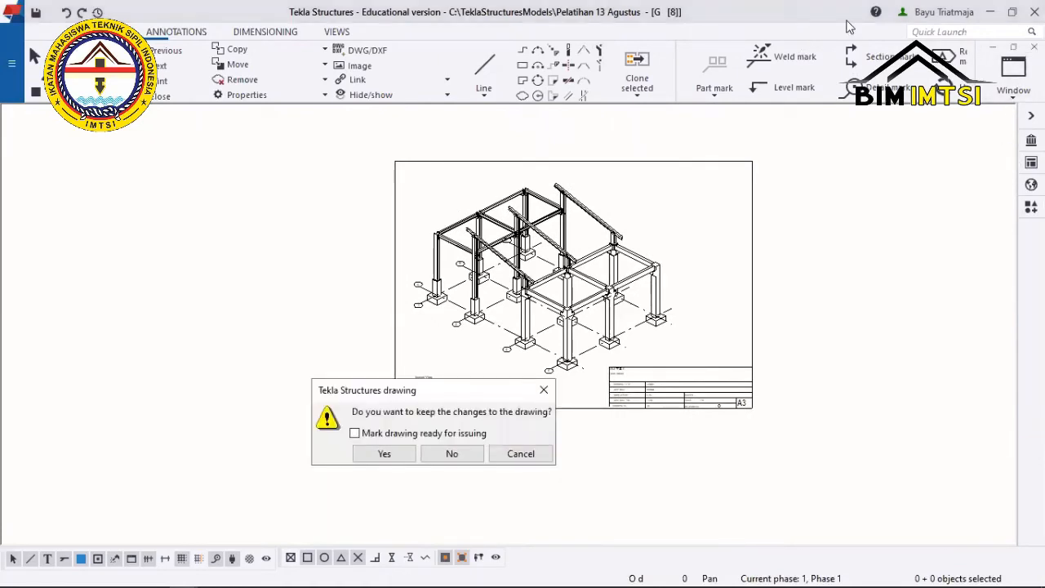
{"action": "left_click", "coordinate": [393, 450]}
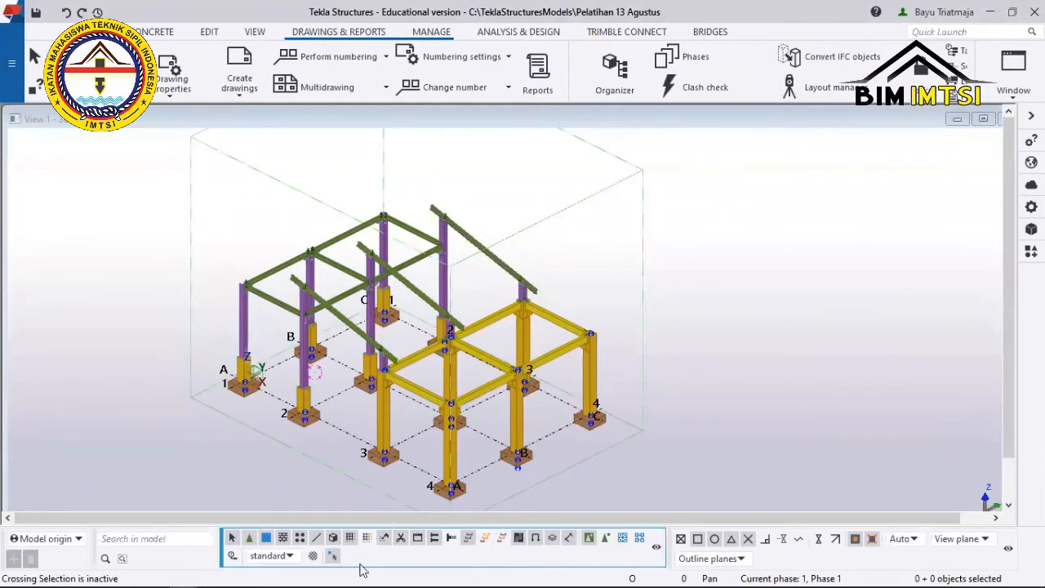
{"action": "scroll", "coordinate": [372, 316], "scroll_direction": "down", "scroll_amount": 3}
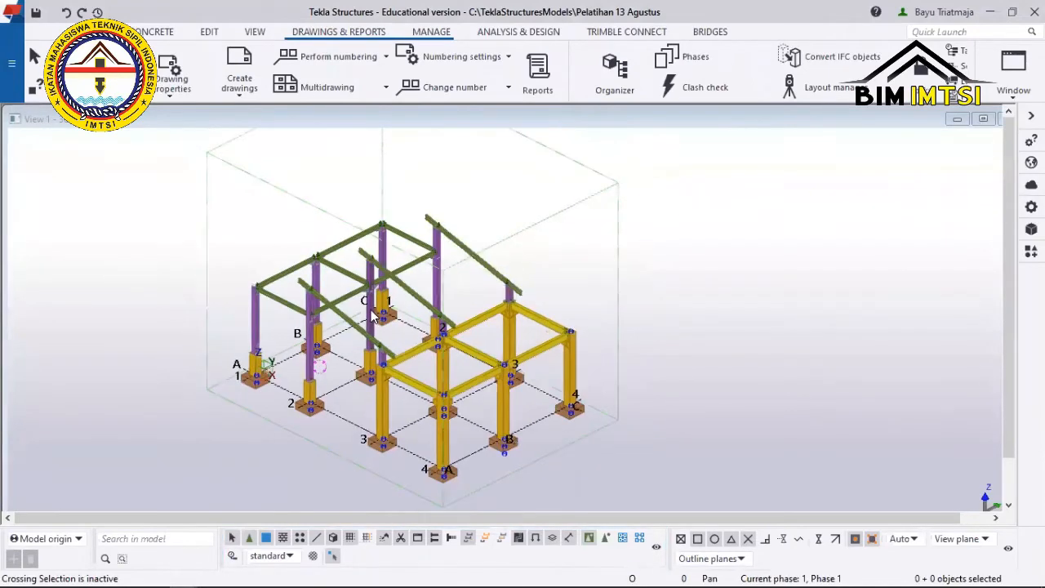
{"action": "scroll", "coordinate": [372, 316], "scroll_direction": "up", "scroll_amount": 3}
{"action": "scroll", "coordinate": [372, 317], "scroll_direction": "up", "scroll_amount": 1}
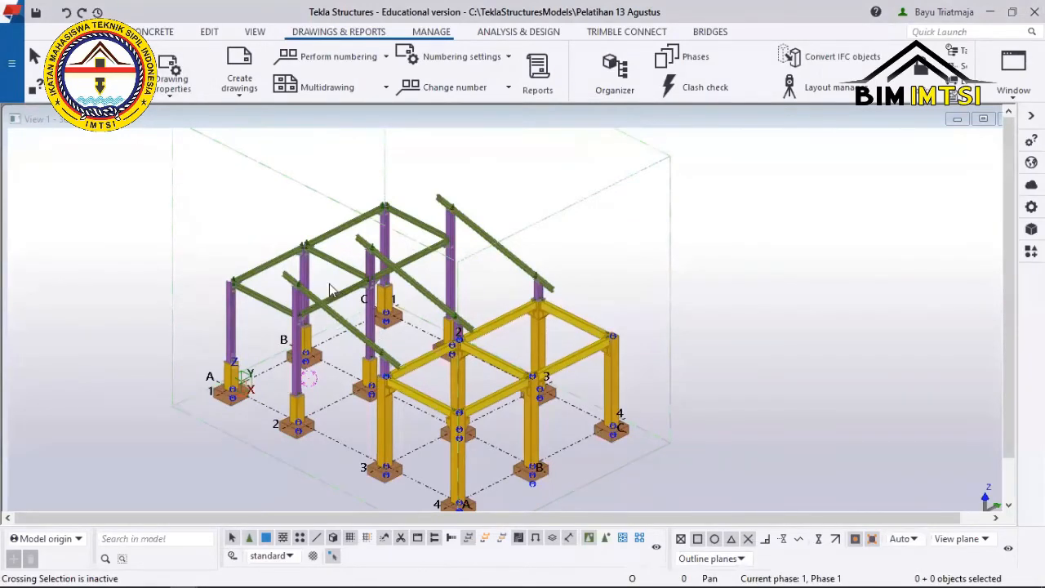
{"action": "left_click", "coordinate": [180, 85]}
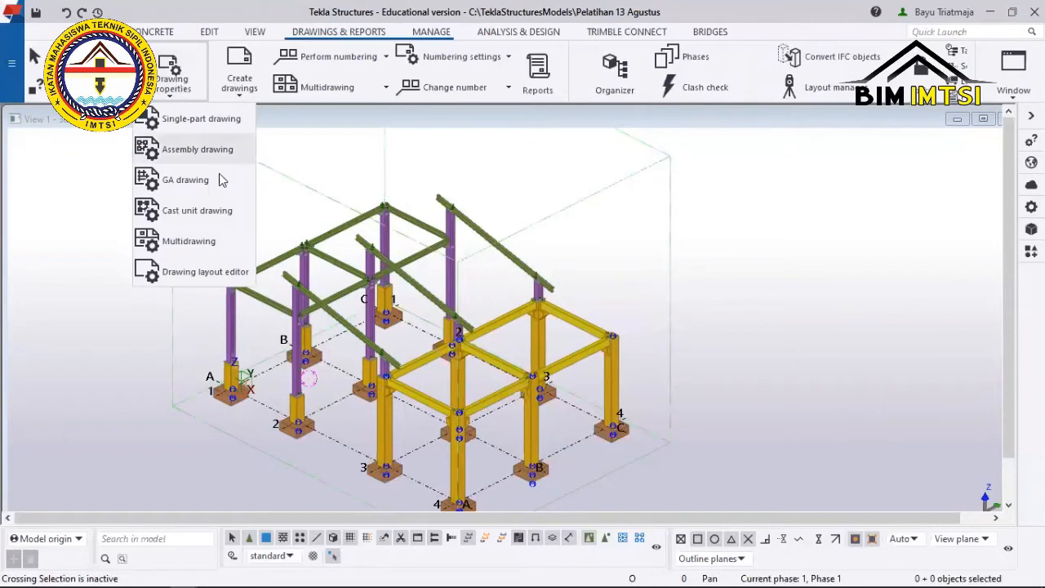
{"action": "left_click", "coordinate": [206, 272]}
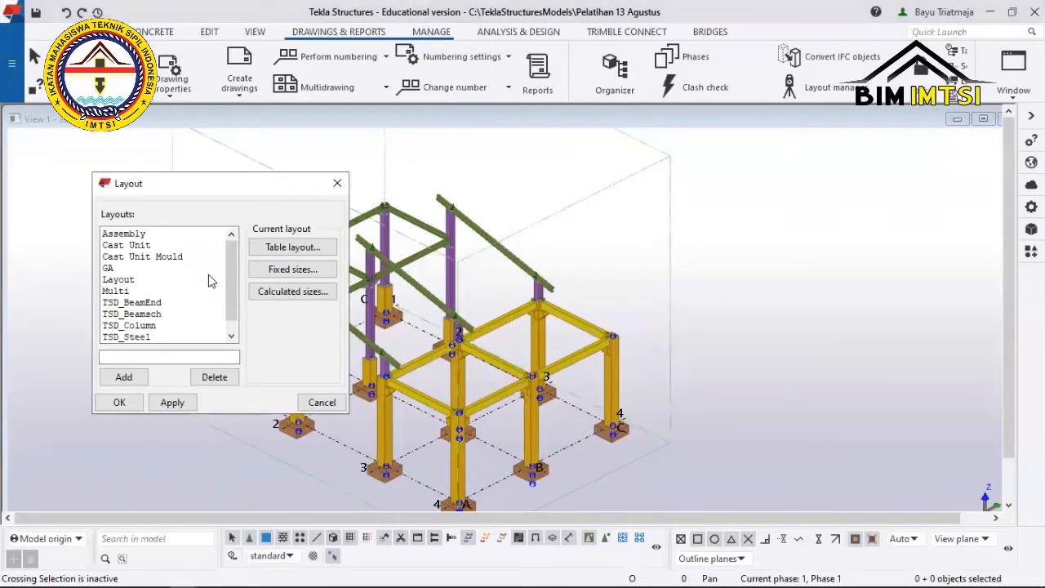
{"action": "left_click", "coordinate": [335, 186]}
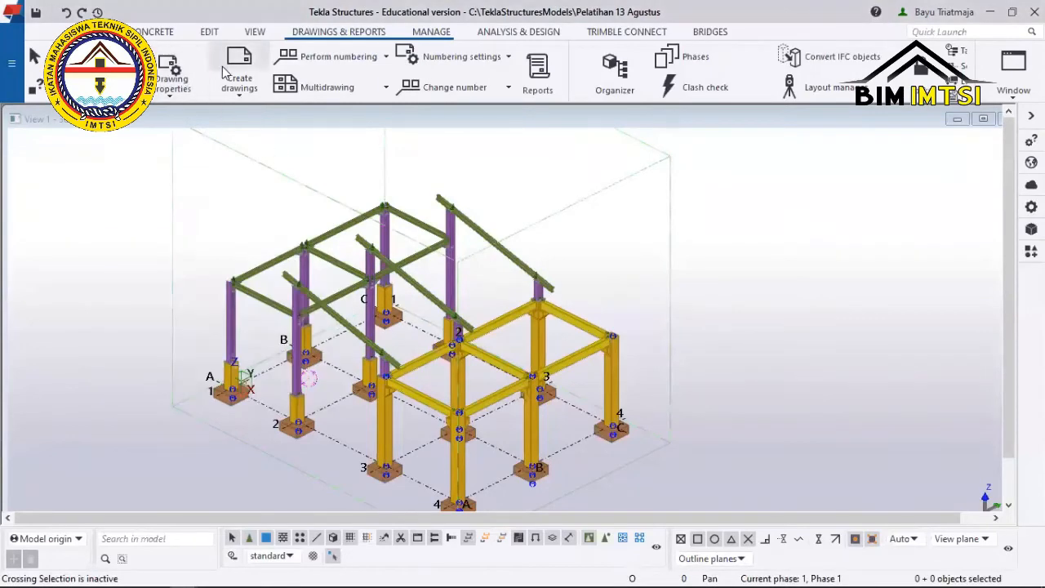
{"action": "left_click", "coordinate": [175, 85]}
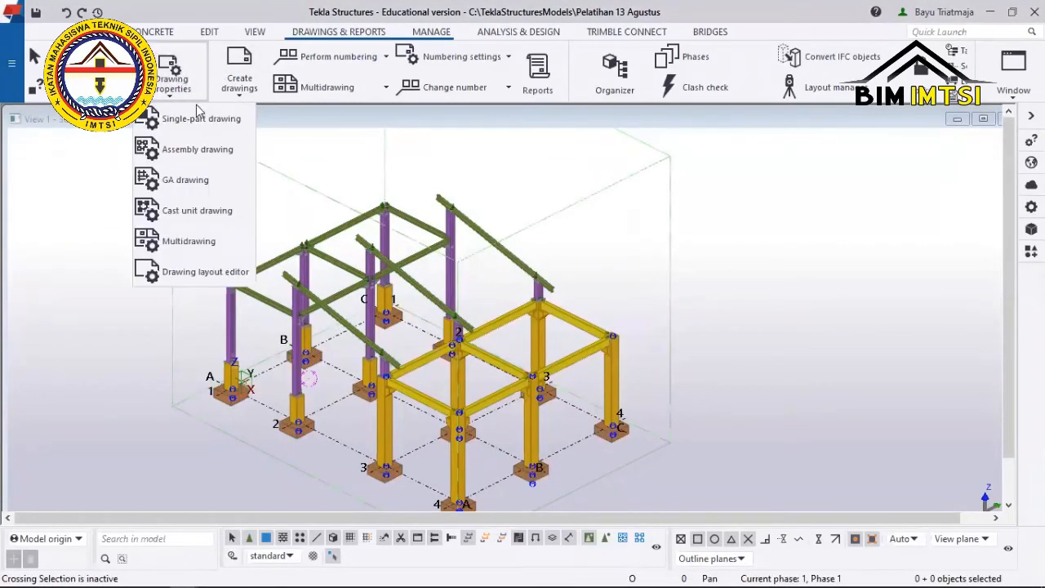
{"action": "left_click", "coordinate": [208, 184]}
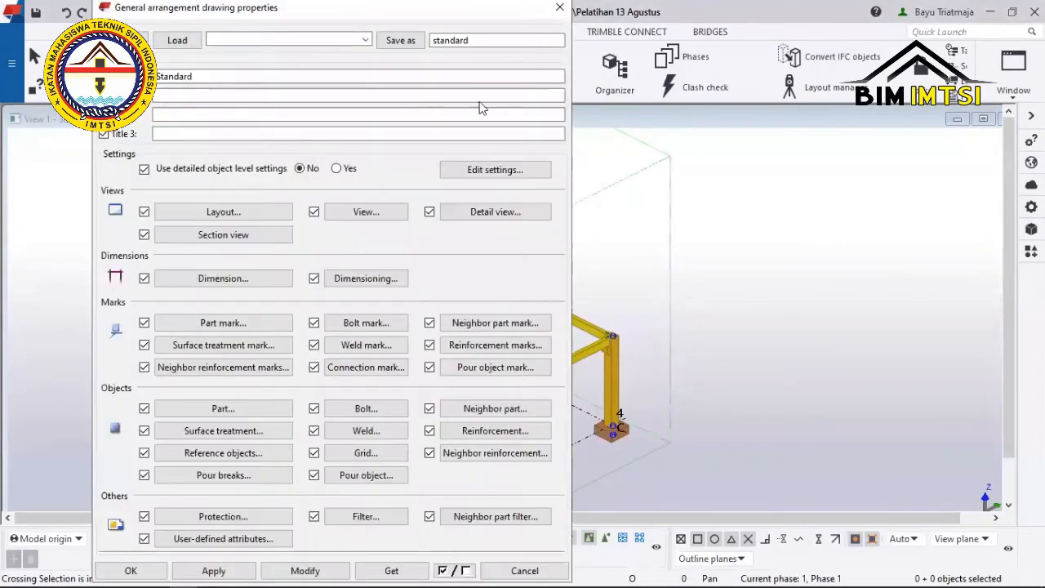
{"action": "left_click", "coordinate": [527, 568]}
{"action": "left_click", "coordinate": [525, 564]}
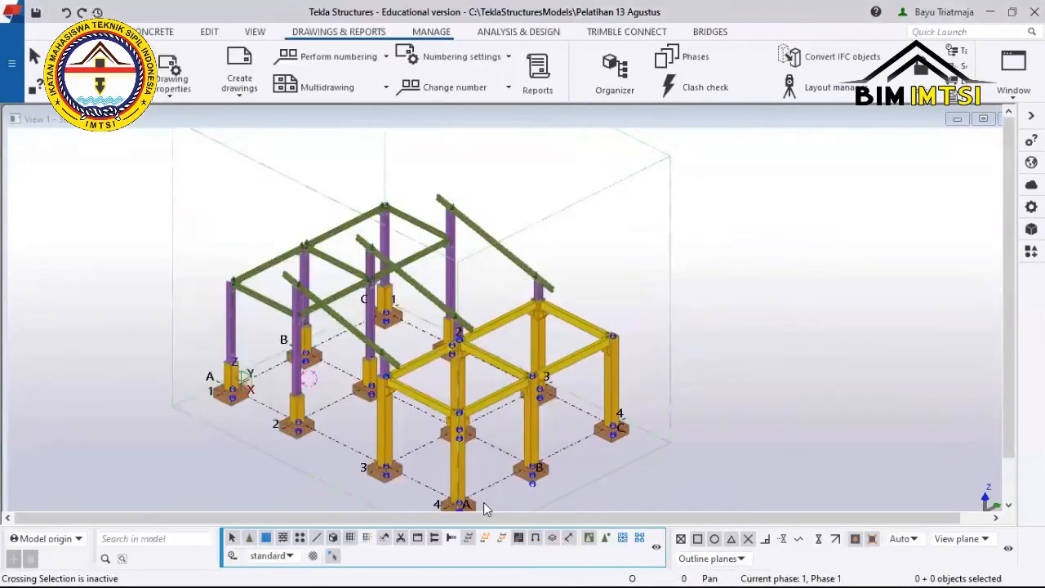
In the general arrangement drawing's layout properties, set the size definition mode to Specified size with table layout A3 and modify.
{"action": "left_click", "coordinate": [175, 85]}
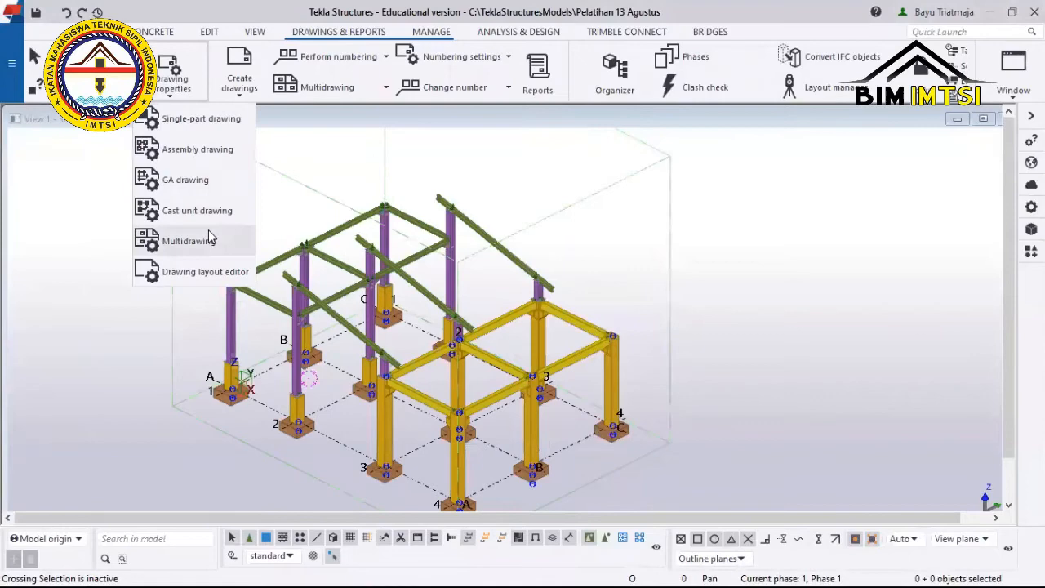
{"action": "left_click", "coordinate": [201, 179]}
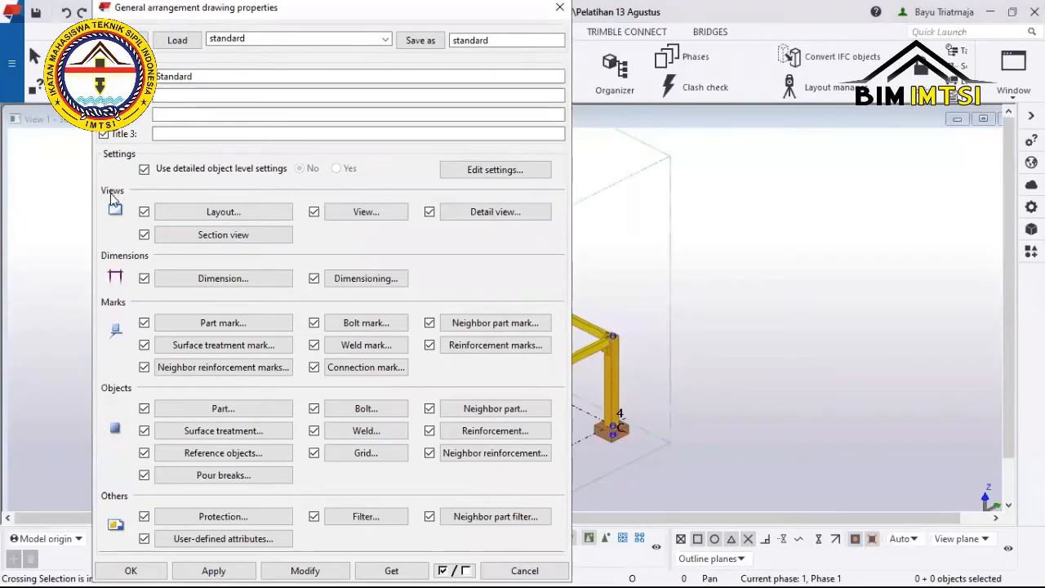
{"action": "left_click", "coordinate": [207, 216]}
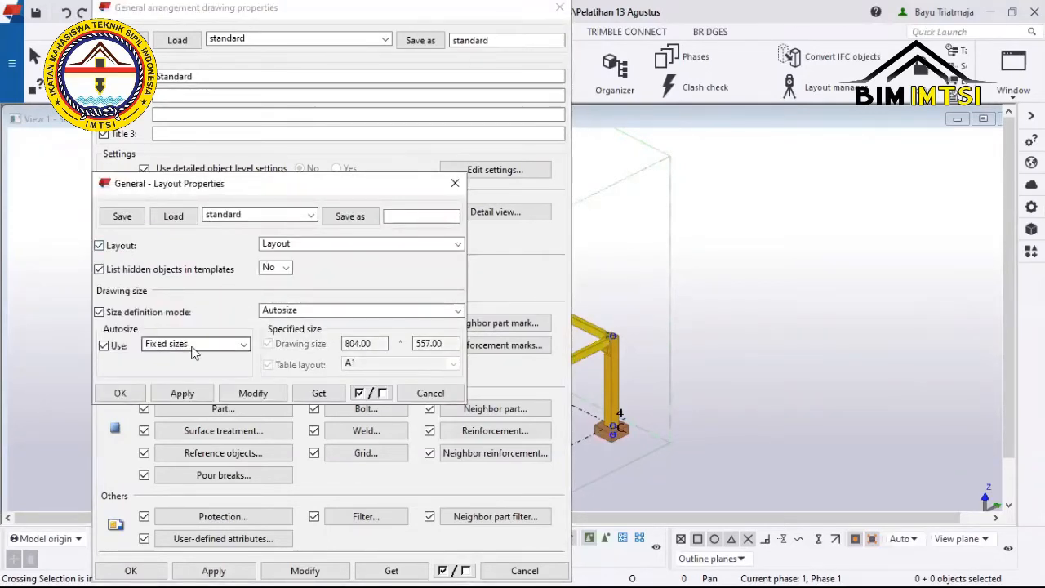
{"action": "left_click", "coordinate": [330, 319]}
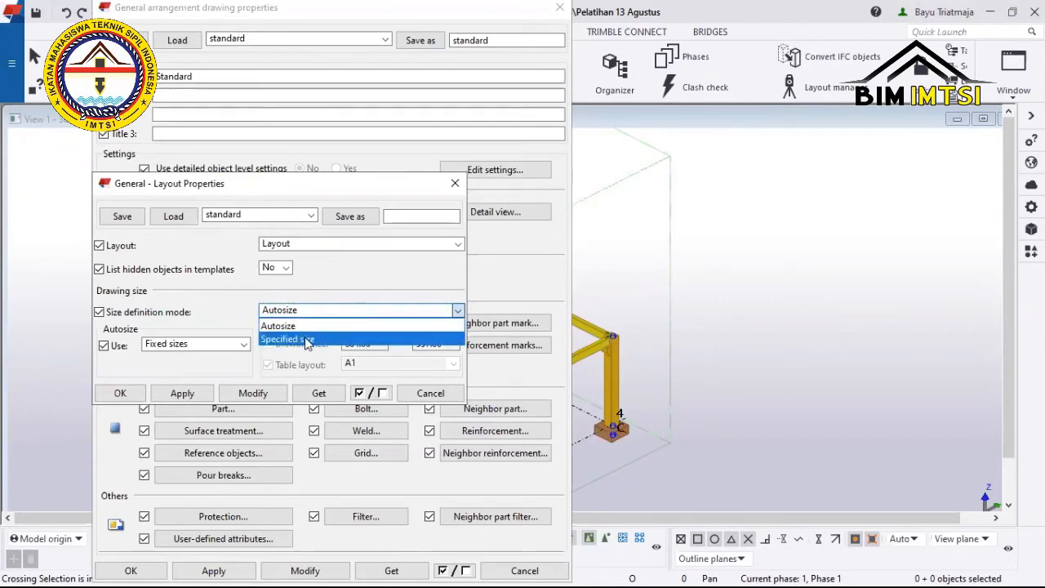
{"action": "left_click", "coordinate": [308, 340]}
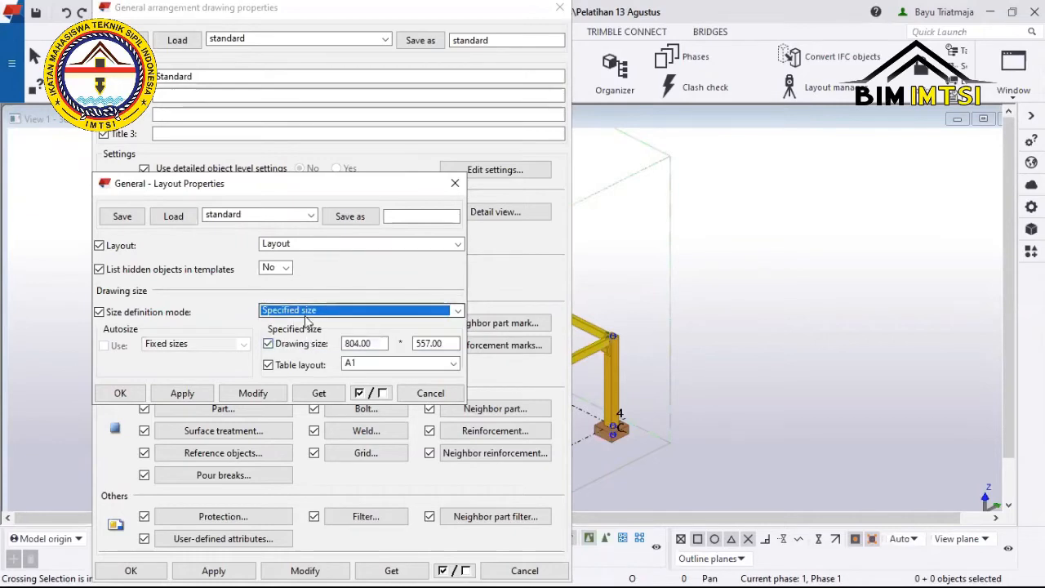
{"action": "left_click", "coordinate": [372, 369]}
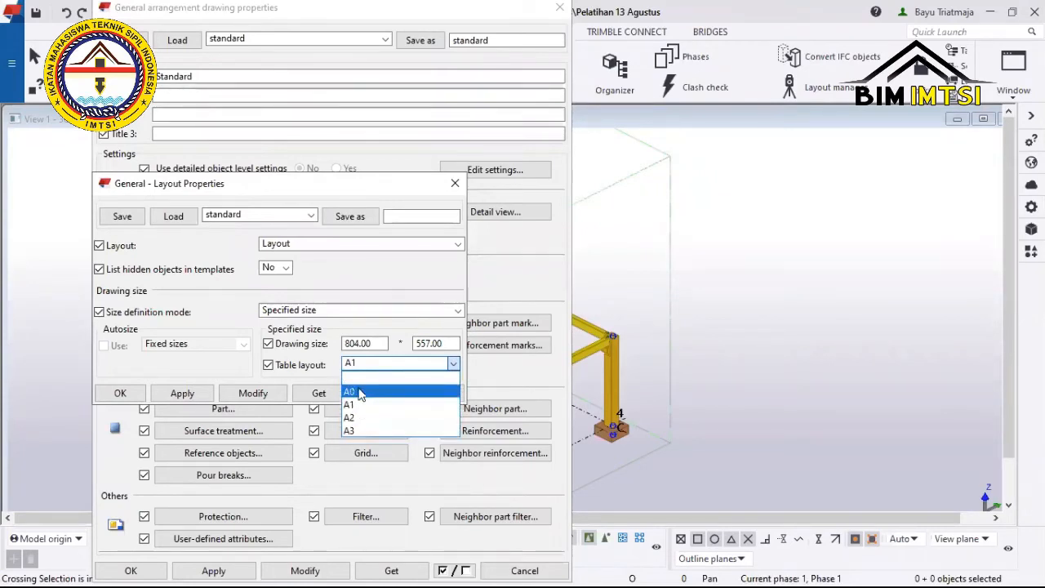
{"action": "left_click", "coordinate": [353, 430]}
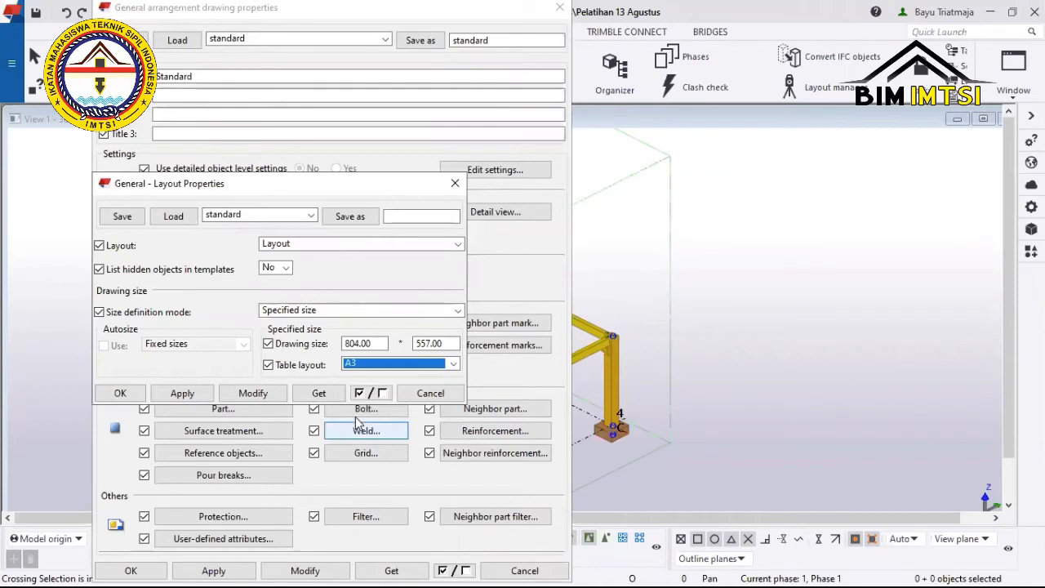
{"action": "left_click", "coordinate": [269, 394]}
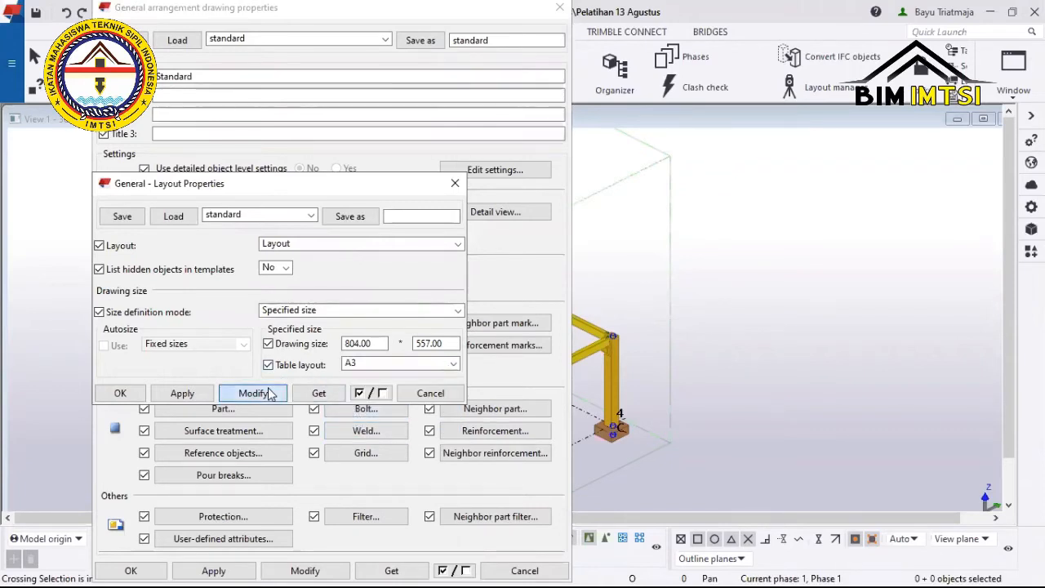
Review the size definition mode and layout choices, keep Specified size and Layout, and modify the layout properties again.
{"action": "left_click", "coordinate": [359, 311]}
{"action": "left_click", "coordinate": [359, 311]}
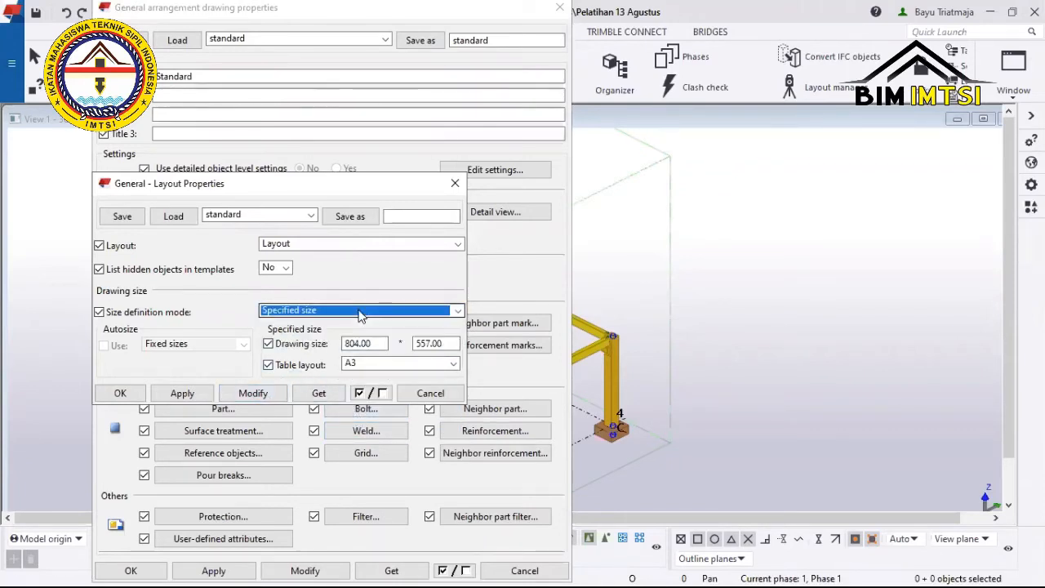
{"action": "left_click", "coordinate": [270, 394]}
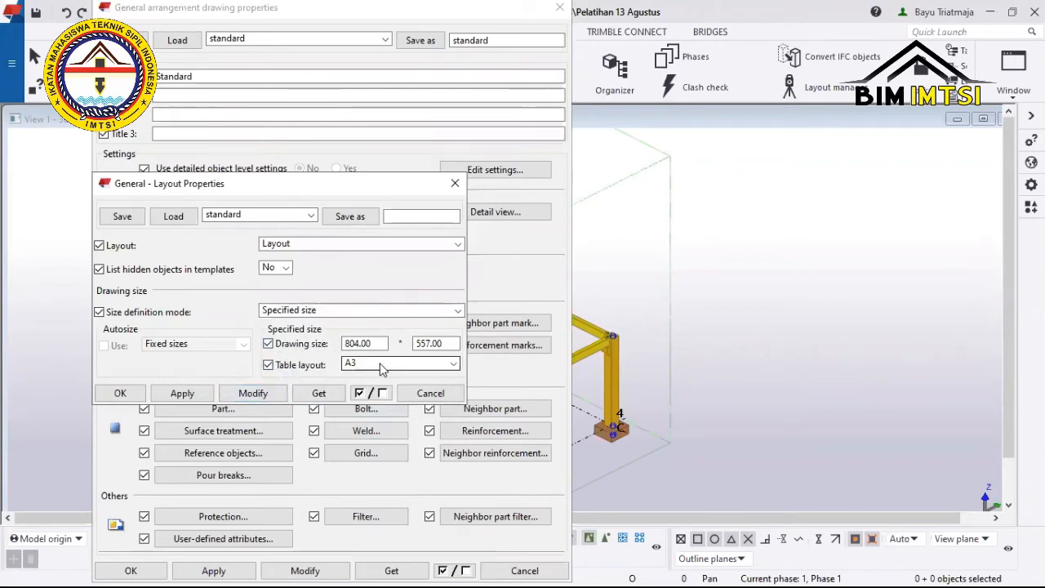
{"action": "left_click", "coordinate": [367, 245]}
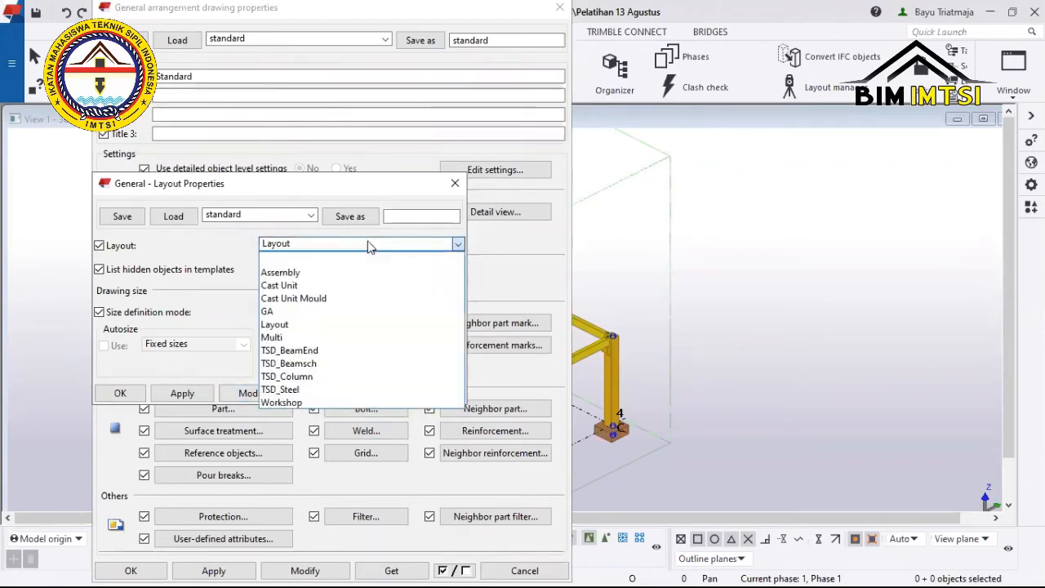
{"action": "left_click", "coordinate": [368, 244]}
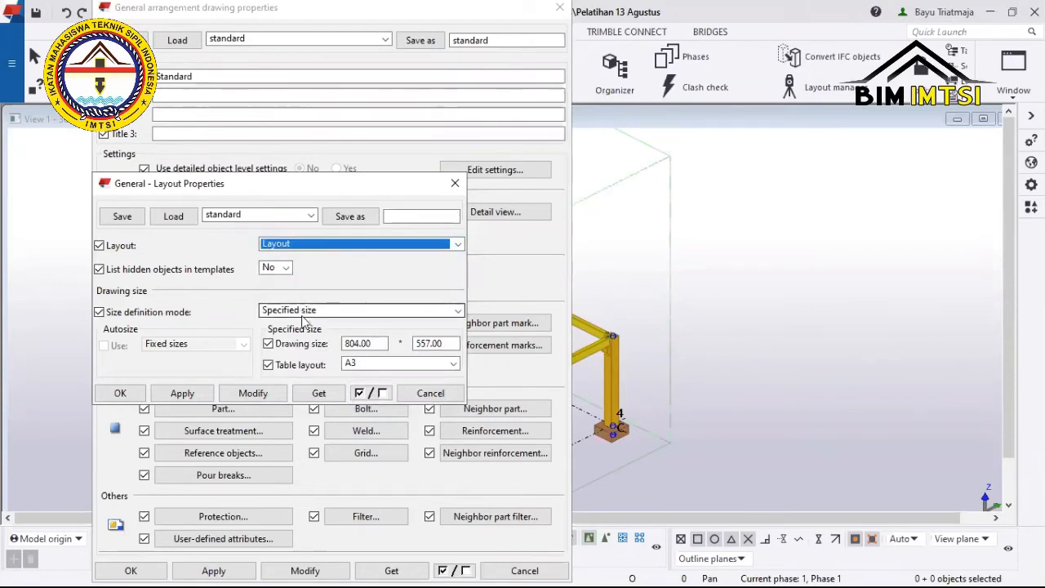
{"action": "left_click", "coordinate": [252, 393]}
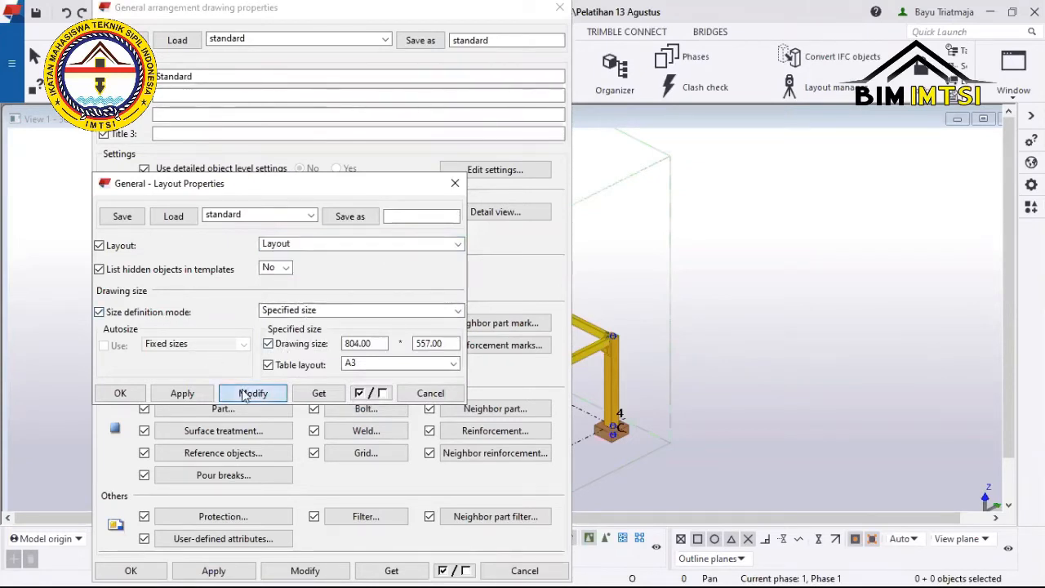
Close the layout properties and drawing properties dialogs, and maximize the 3D model view.
{"action": "left_click", "coordinate": [123, 394]}
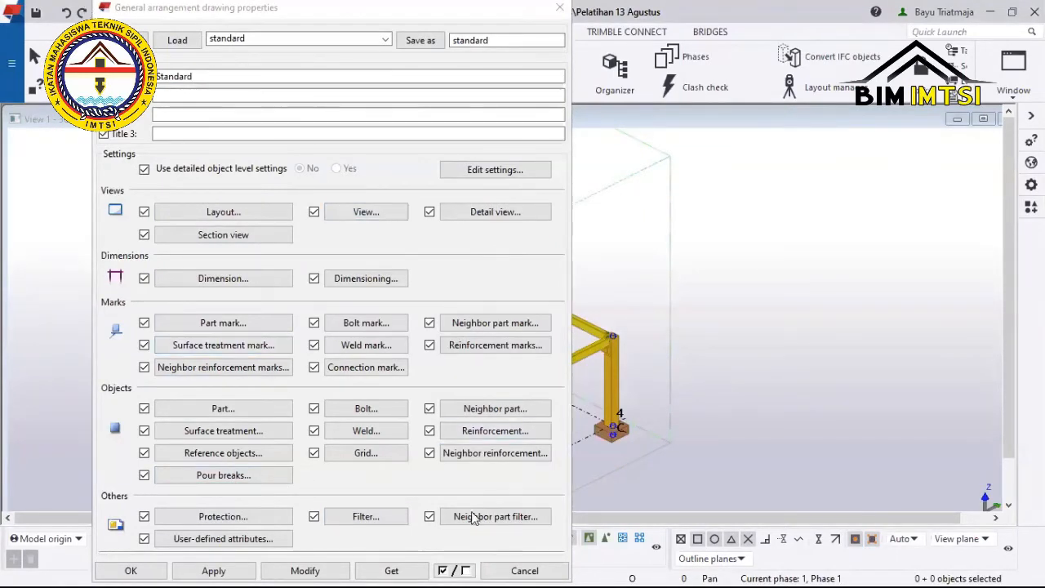
{"action": "left_click", "coordinate": [527, 570]}
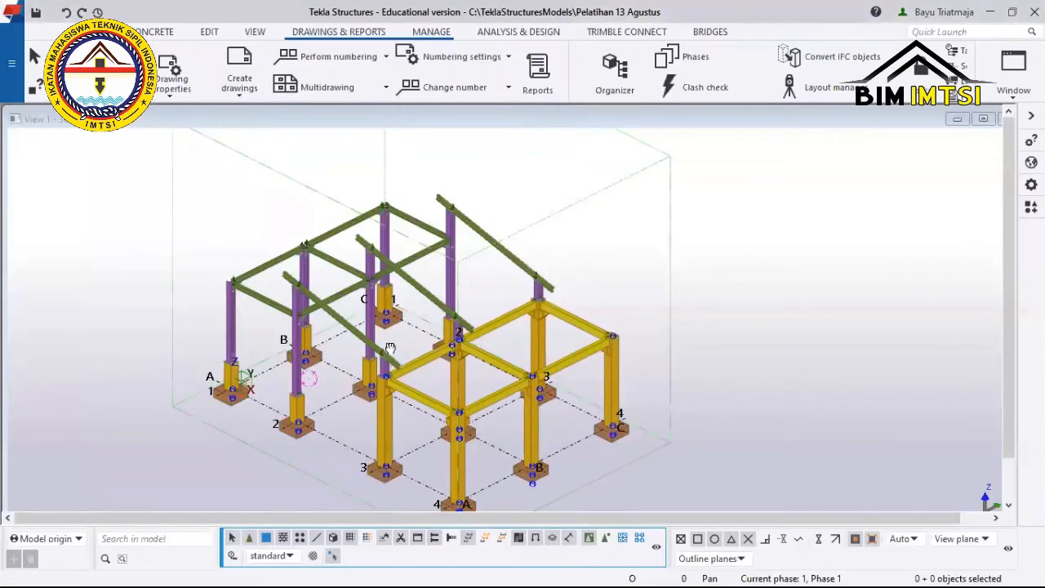
{"action": "scroll", "coordinate": [390, 348], "scroll_direction": "down", "scroll_amount": 2}
{"action": "middle_click_drag", "start_coordinate": [390, 350], "coordinate": [330, 268]}
{"action": "scroll", "coordinate": [388, 349], "scroll_direction": "up", "scroll_amount": 2}
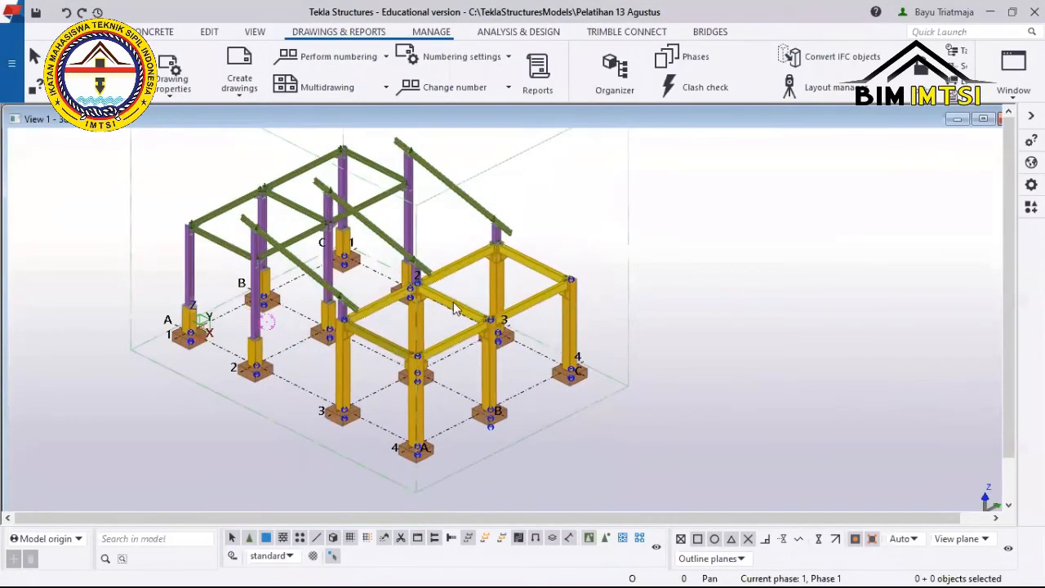
{"action": "scroll", "coordinate": [462, 299], "scroll_direction": "down", "scroll_amount": 2}
{"action": "scroll", "coordinate": [487, 263], "scroll_direction": "up", "scroll_amount": 3}
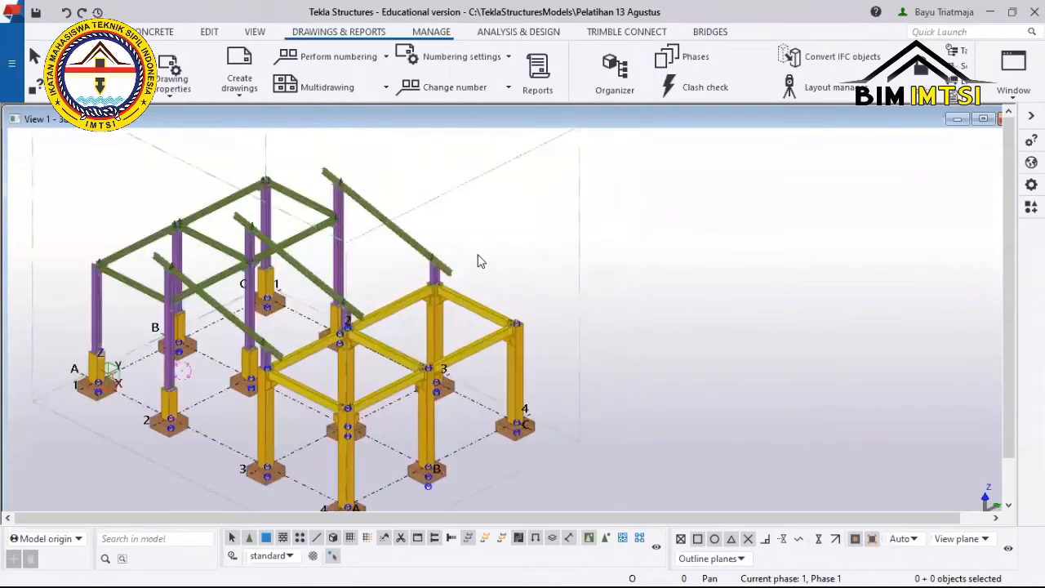
{"action": "scroll", "coordinate": [480, 261], "scroll_direction": "down", "scroll_amount": 2}
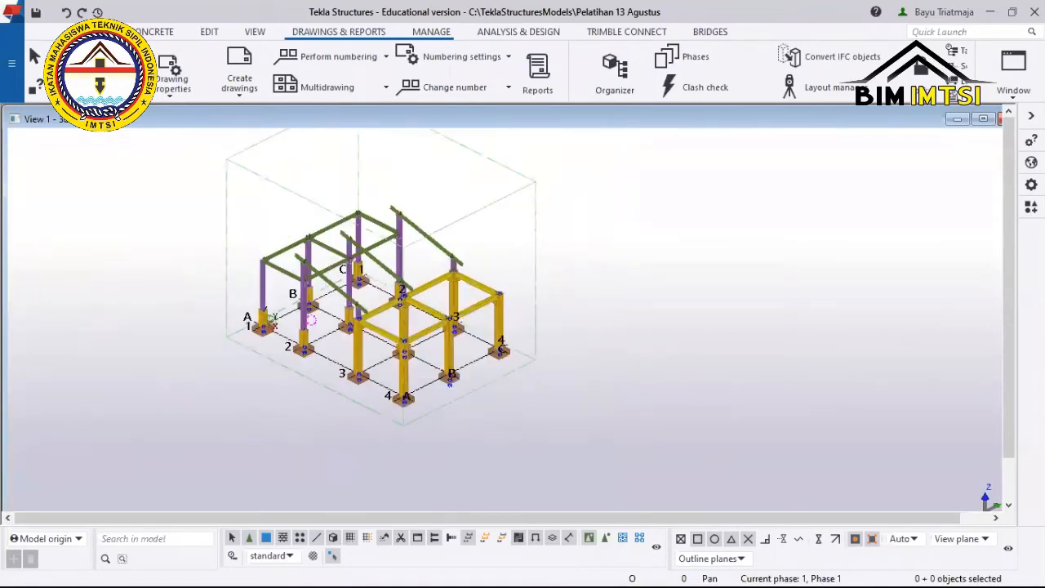
{"action": "left_click", "coordinate": [984, 118]}
{"action": "scroll", "coordinate": [532, 266], "scroll_direction": "up", "scroll_amount": 2}
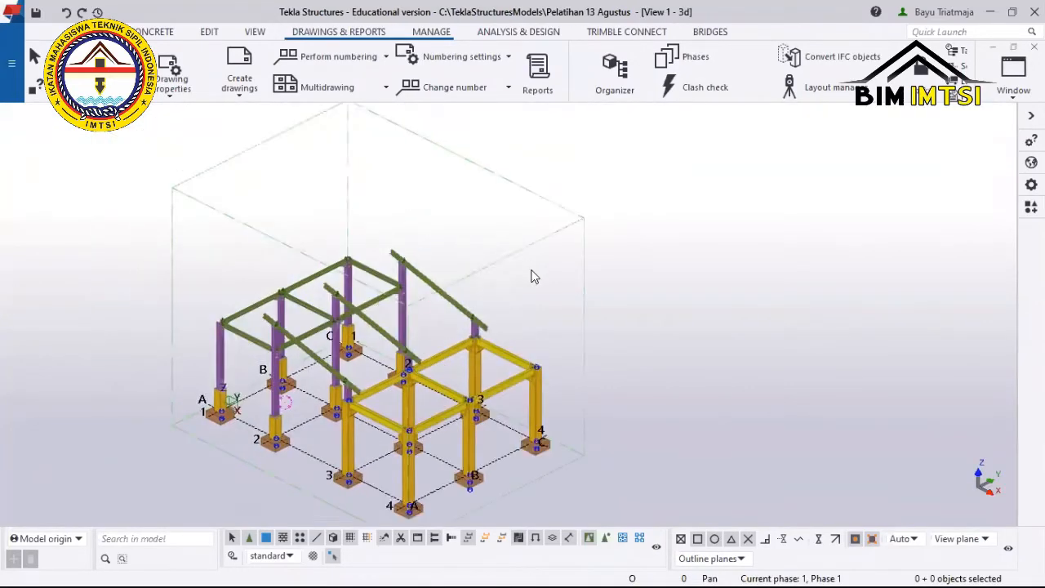
{"action": "scroll", "coordinate": [531, 277], "scroll_direction": "up", "scroll_amount": 1}
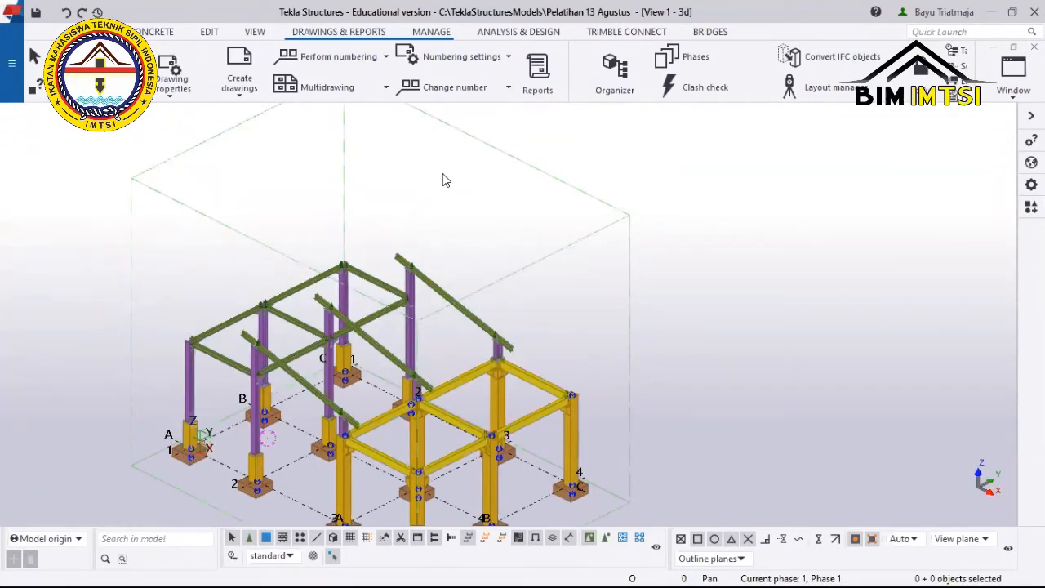
Hide the 3d view, show the named view Plan +0 instead, and maximize its window.
{"action": "key", "text": "ctrl+i"}
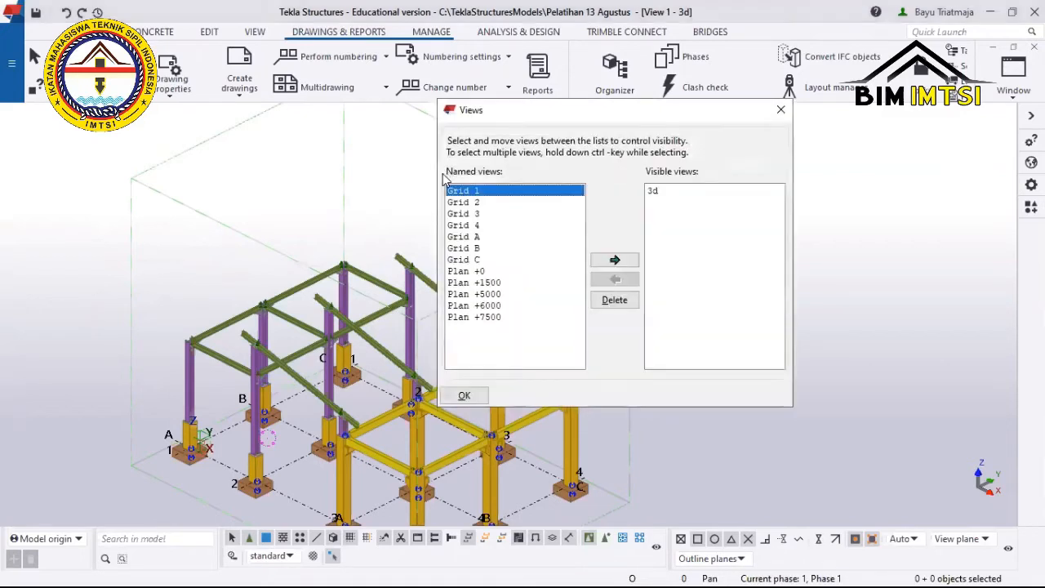
{"action": "left_click", "coordinate": [655, 191]}
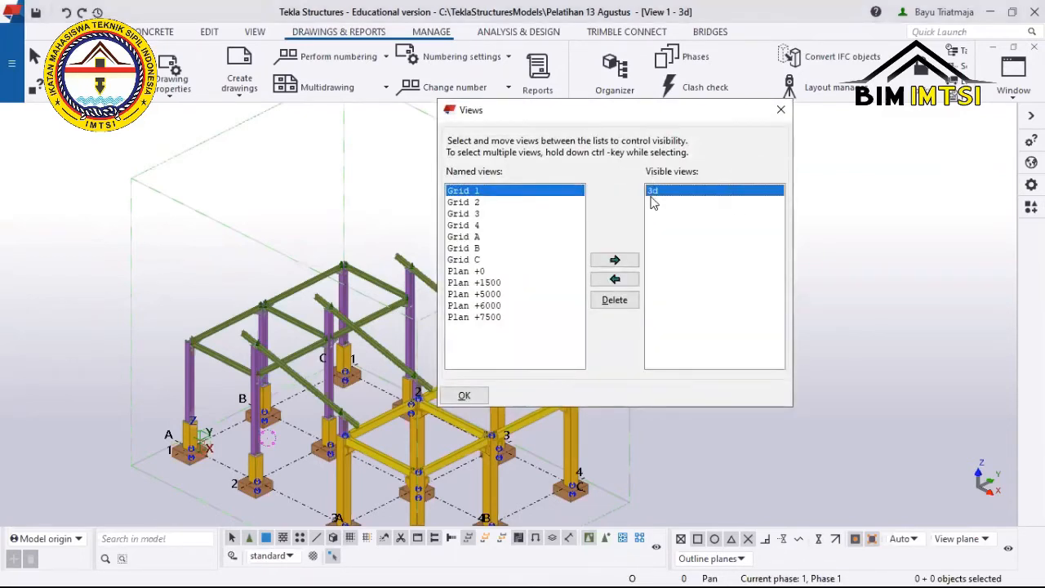
{"action": "left_click", "coordinate": [622, 281]}
{"action": "left_click", "coordinate": [476, 272]}
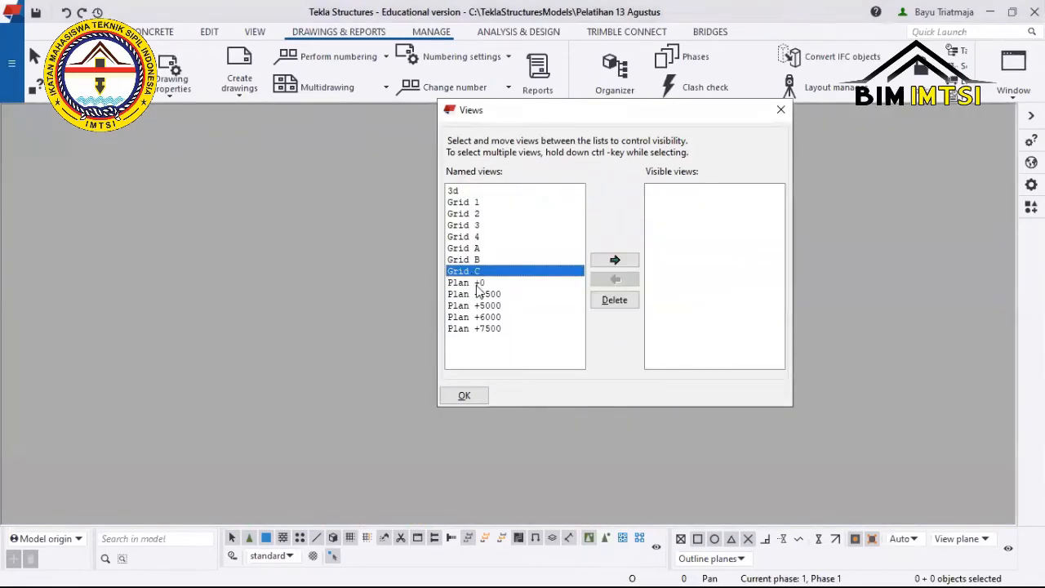
{"action": "left_click", "coordinate": [476, 282]}
{"action": "left_click", "coordinate": [615, 260]}
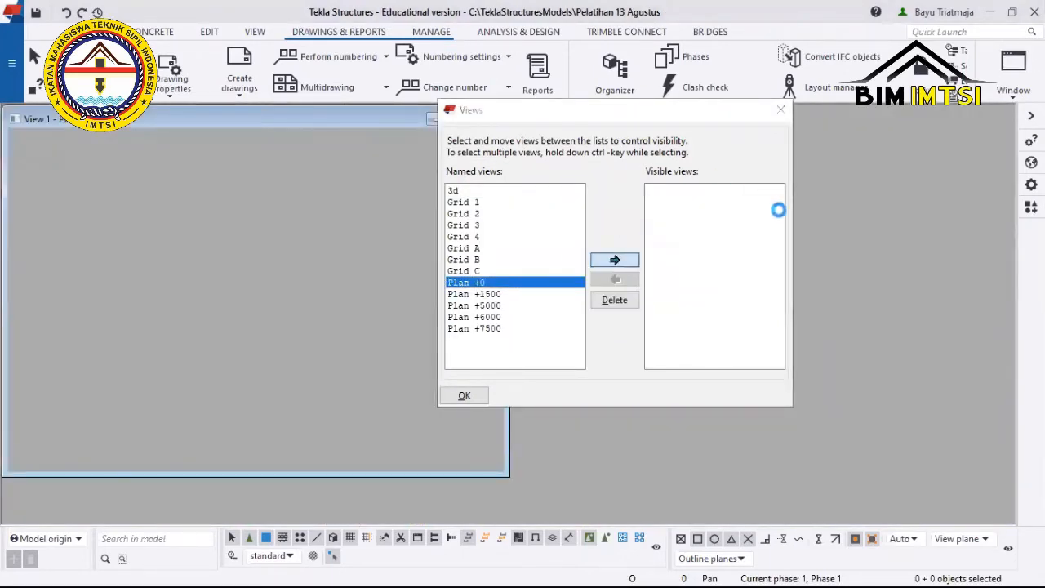
{"action": "left_click", "coordinate": [464, 397]}
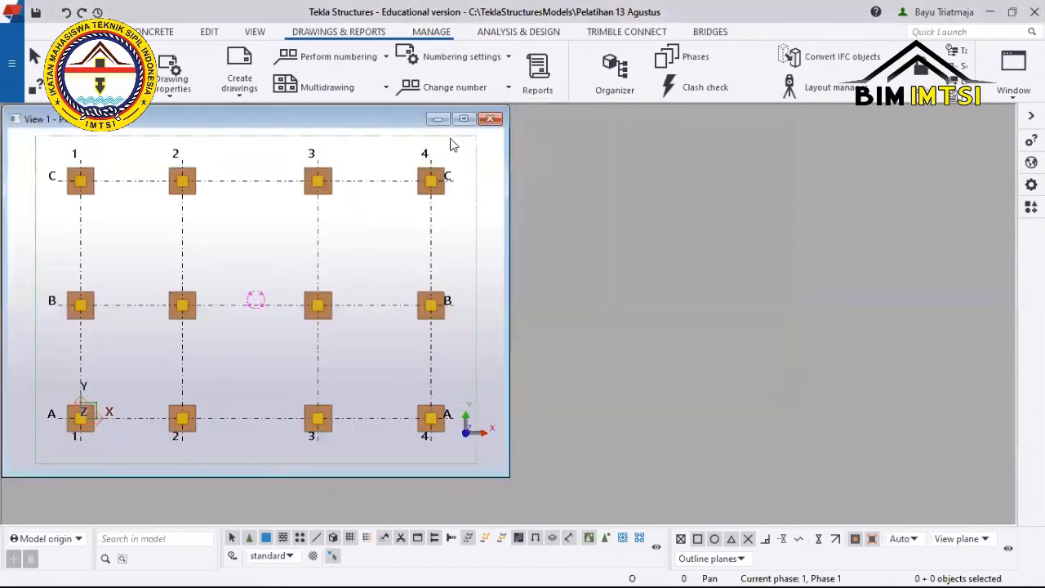
{"action": "double_click", "coordinate": [455, 119]}
{"action": "middle_click_drag", "start_coordinate": [420, 300], "coordinate": [411, 285]}
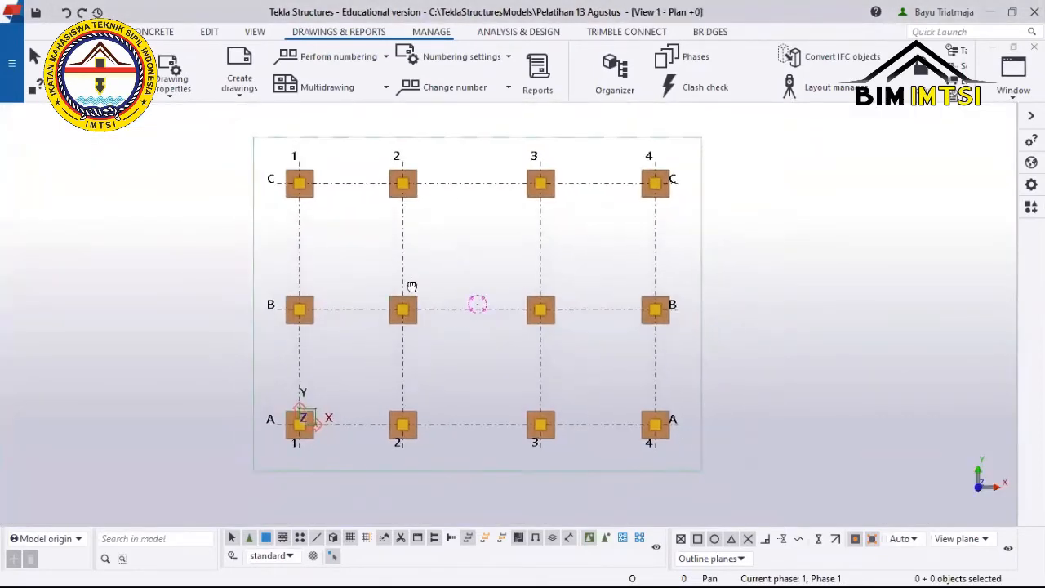
{"action": "scroll", "coordinate": [411, 291], "scroll_direction": "up", "scroll_amount": 2}
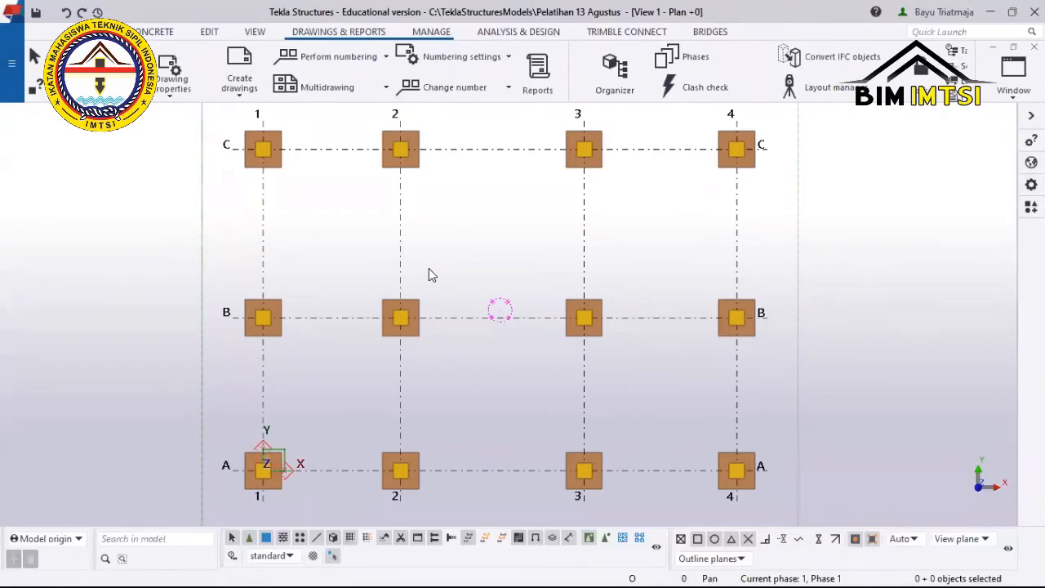
Check the Plan +0 view in 3D and switch it back to the flat plan.
{"action": "key", "text": "ctrl+p"}
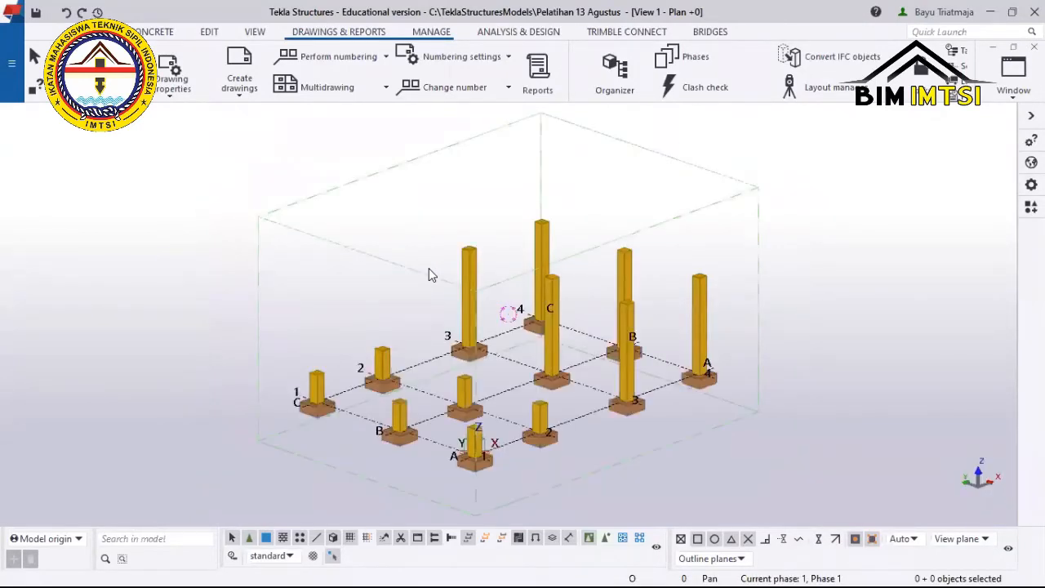
{"action": "key", "text": "ctrl+p"}
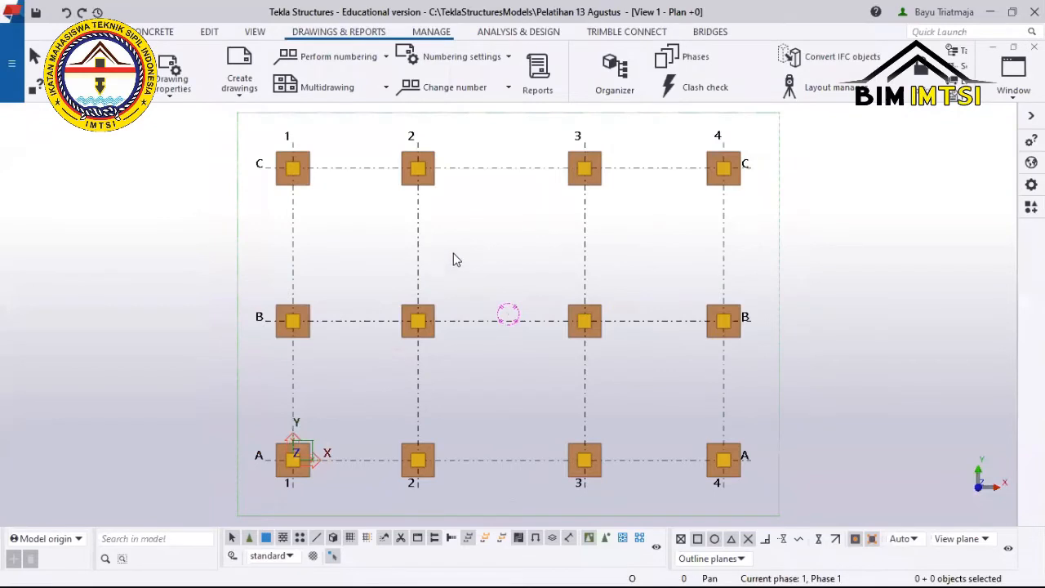
{"action": "scroll", "coordinate": [447, 255], "scroll_direction": "down", "scroll_amount": 3}
{"action": "scroll", "coordinate": [446, 255], "scroll_direction": "up", "scroll_amount": 1}
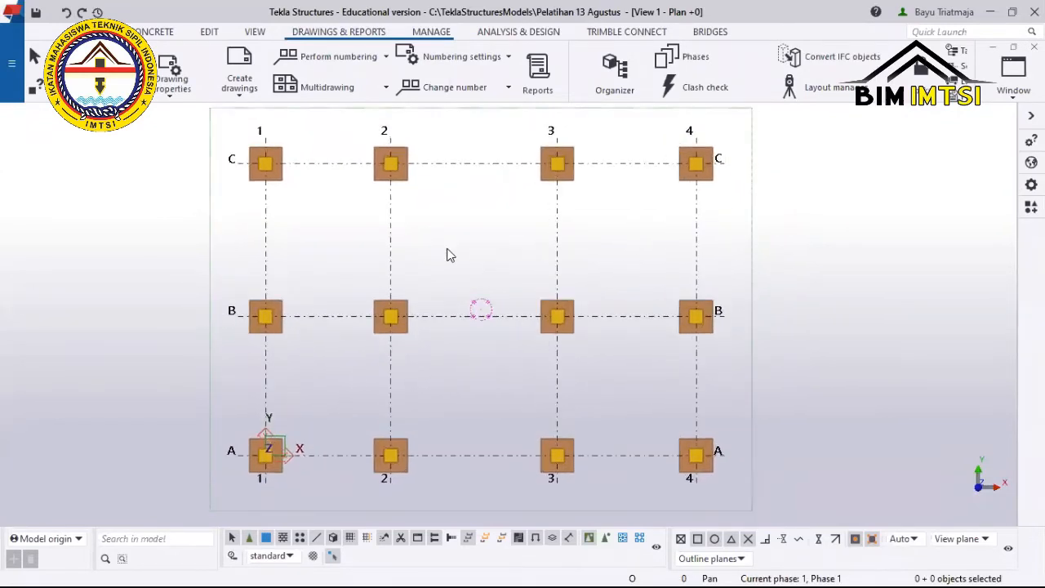
Create a GA drawing from the Plan +0 view, with all selected views to one drawing and Open drawing enabled.
{"action": "left_click", "coordinate": [241, 95]}
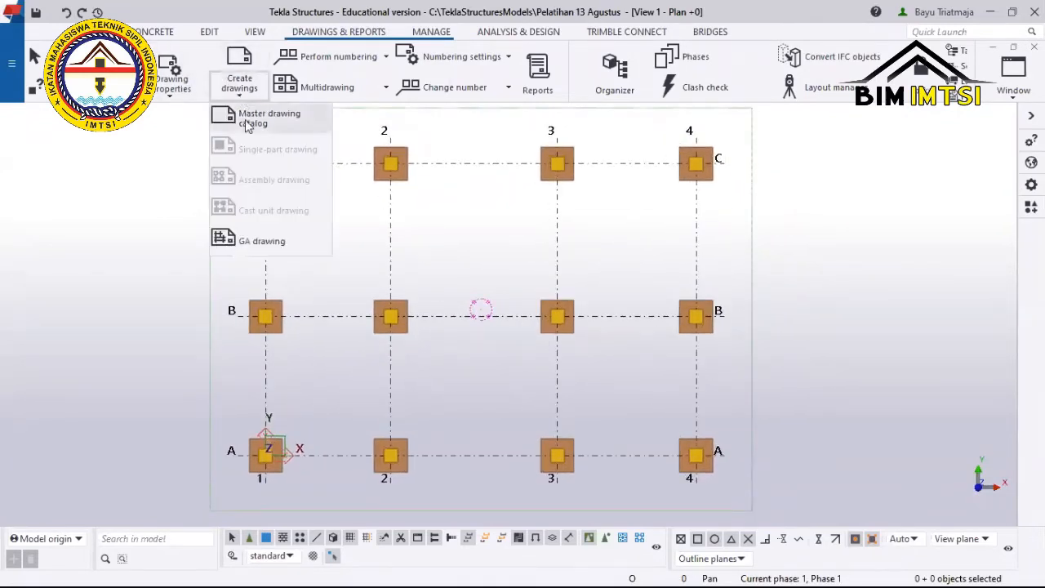
{"action": "left_click", "coordinate": [263, 243]}
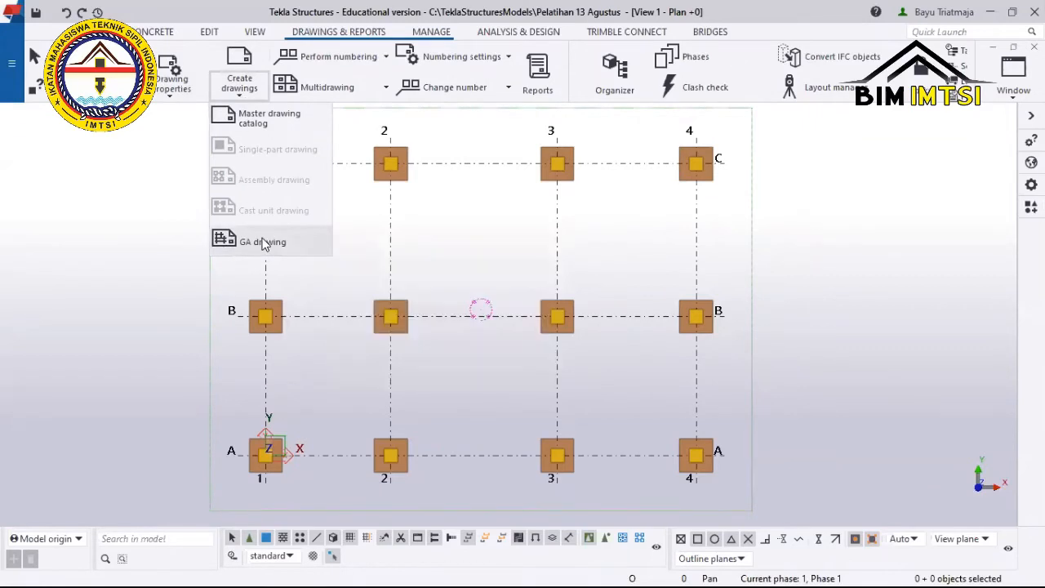
{"action": "scroll", "coordinate": [125, 294], "scroll_direction": "down", "scroll_amount": 1}
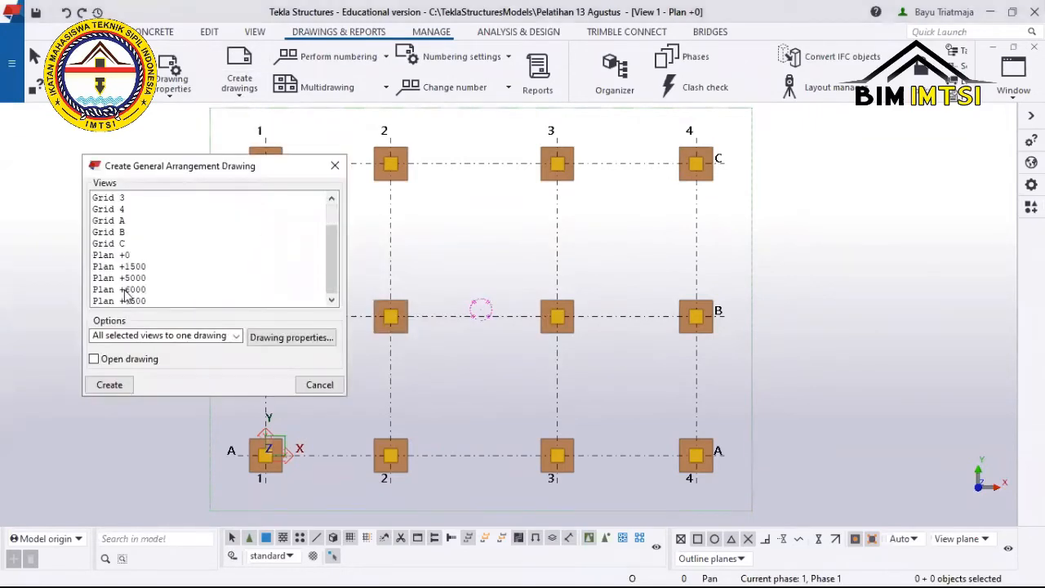
{"action": "left_click", "coordinate": [126, 255]}
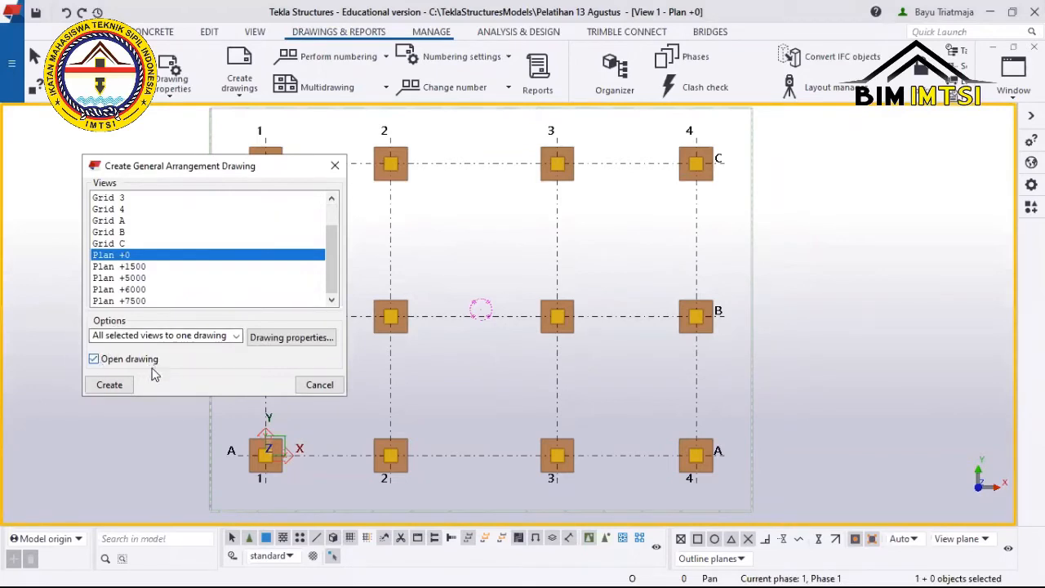
{"action": "left_click", "coordinate": [114, 386]}
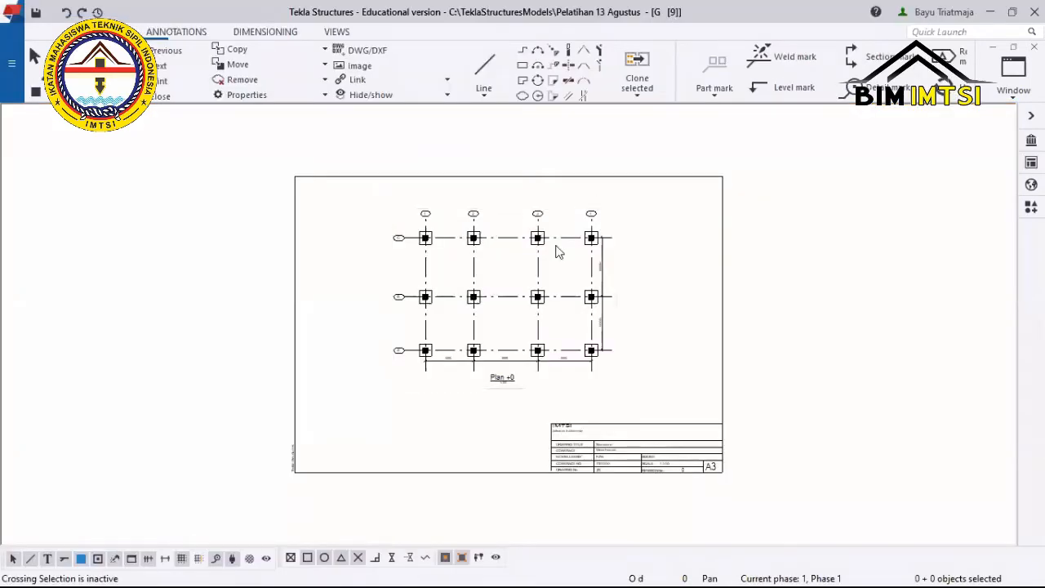
Examine the Plan +0 view's grid, footings and dimensions on the A3 sheet, selecting its frame briefly.
{"action": "scroll", "coordinate": [519, 404], "scroll_direction": "up", "scroll_amount": 2}
{"action": "middle_click_drag", "start_coordinate": [494, 332], "coordinate": [456, 430]}
{"action": "scroll", "coordinate": [457, 431], "scroll_direction": "down", "scroll_amount": 1}
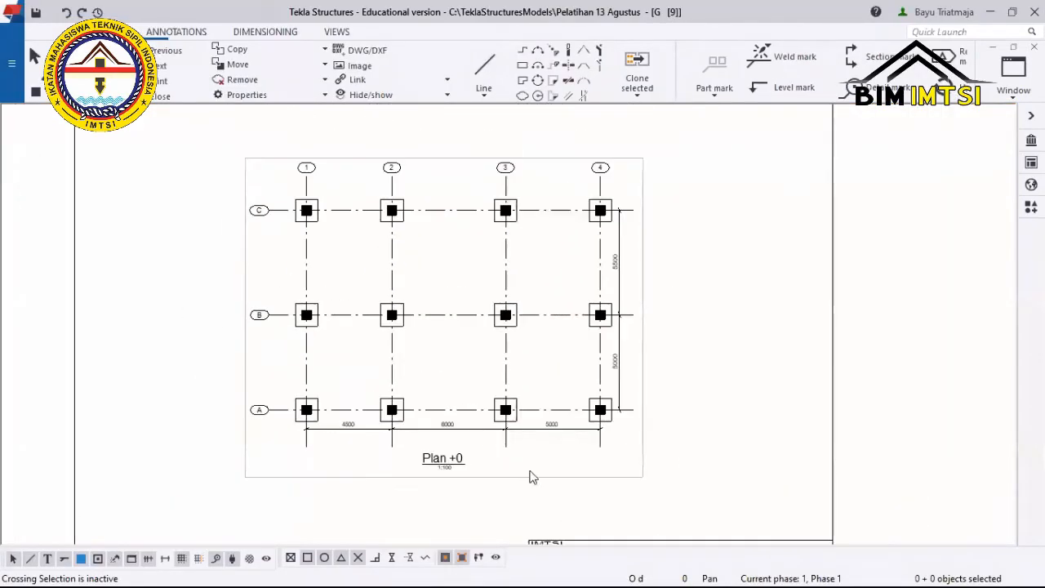
{"action": "left_click", "coordinate": [519, 447]}
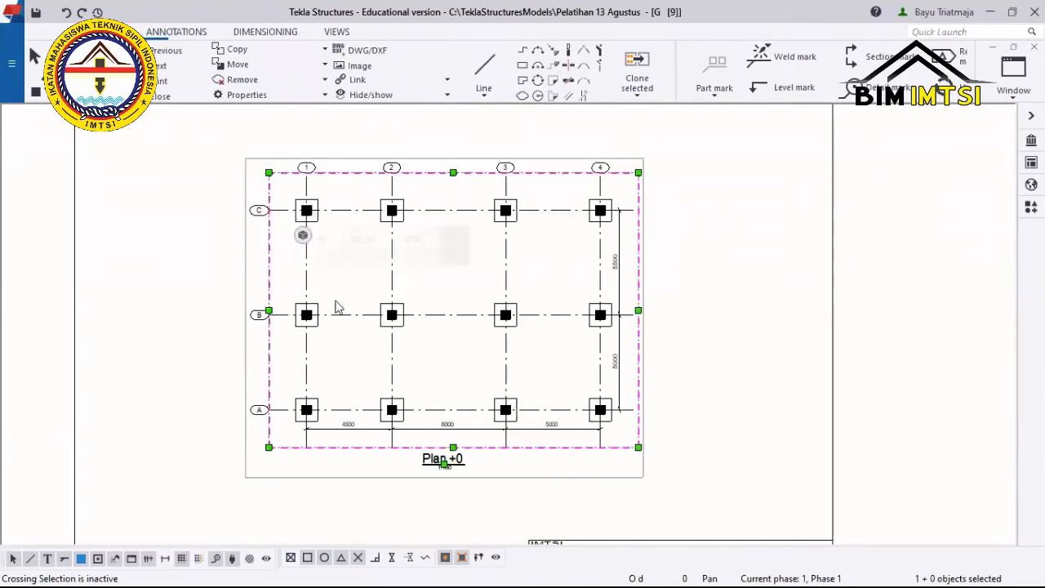
{"action": "mouse_move", "coordinate": [302, 235]}
{"action": "left_click", "coordinate": [754, 329]}
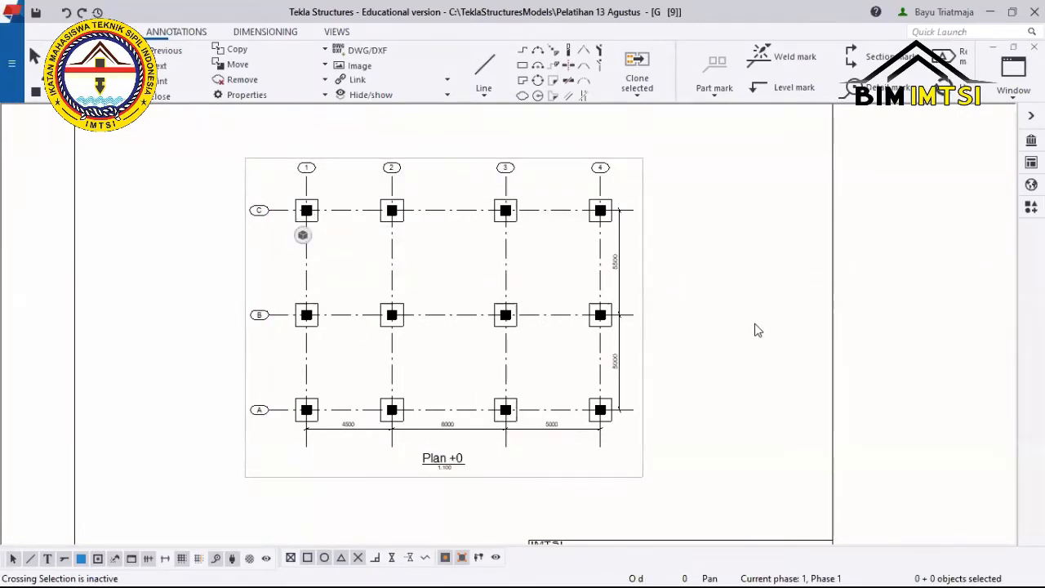
{"action": "scroll", "coordinate": [745, 332], "scroll_direction": "down", "scroll_amount": 1}
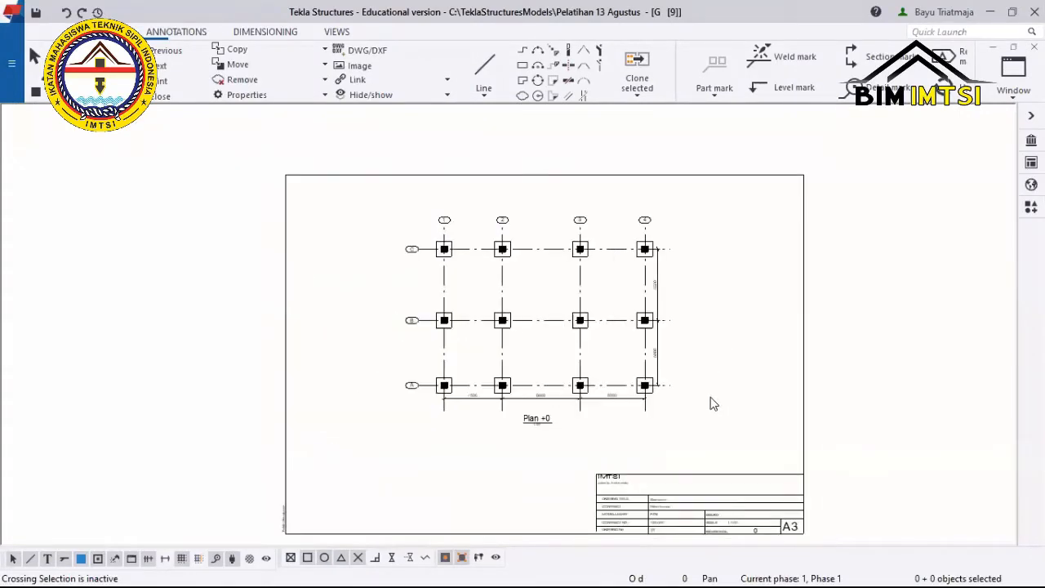
Move the Plan +0 view toward the A3 sheet's upper-left corner and deselect it.
{"action": "left_click", "coordinate": [675, 431]}
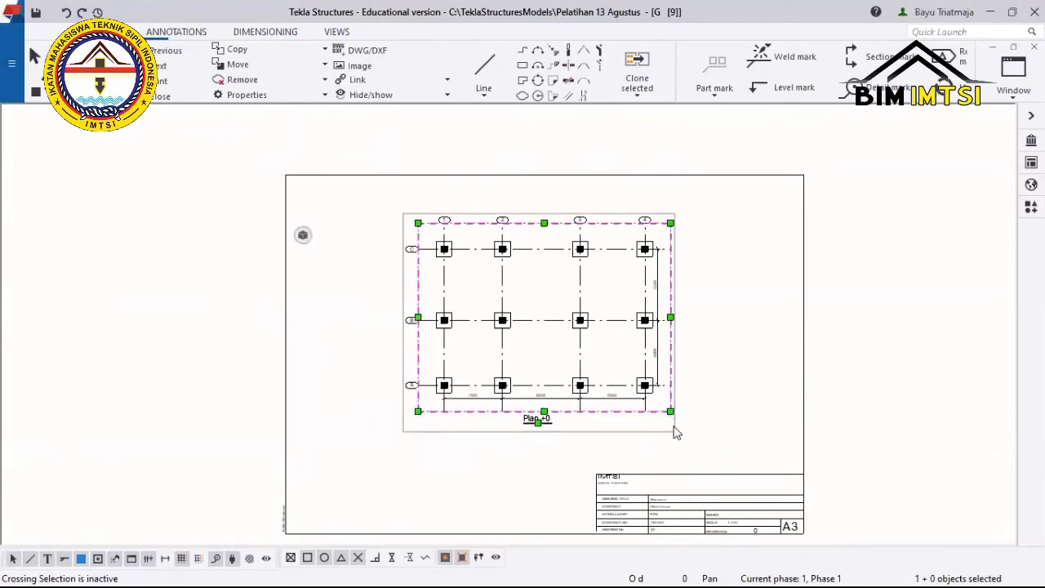
{"action": "left_click_drag", "start_coordinate": [674, 427], "coordinate": [564, 401]}
{"action": "left_click", "coordinate": [866, 425]}
Examine the title block's company, drawing title, contract, drawing number and scale entries.
{"action": "scroll", "coordinate": [794, 451], "scroll_direction": "down", "scroll_amount": 1}
{"action": "middle_click_drag", "start_coordinate": [790, 449], "coordinate": [709, 323]}
{"action": "scroll", "coordinate": [682, 357], "scroll_direction": "up", "scroll_amount": 4}
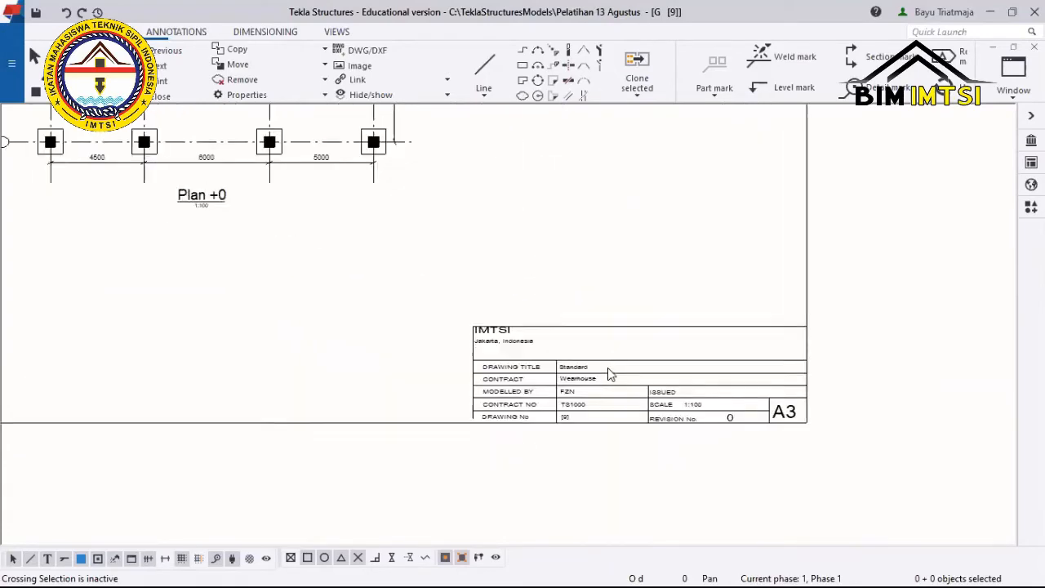
{"action": "scroll", "coordinate": [608, 374], "scroll_direction": "up", "scroll_amount": 2}
{"action": "scroll", "coordinate": [608, 374], "scroll_direction": "down", "scroll_amount": 5}
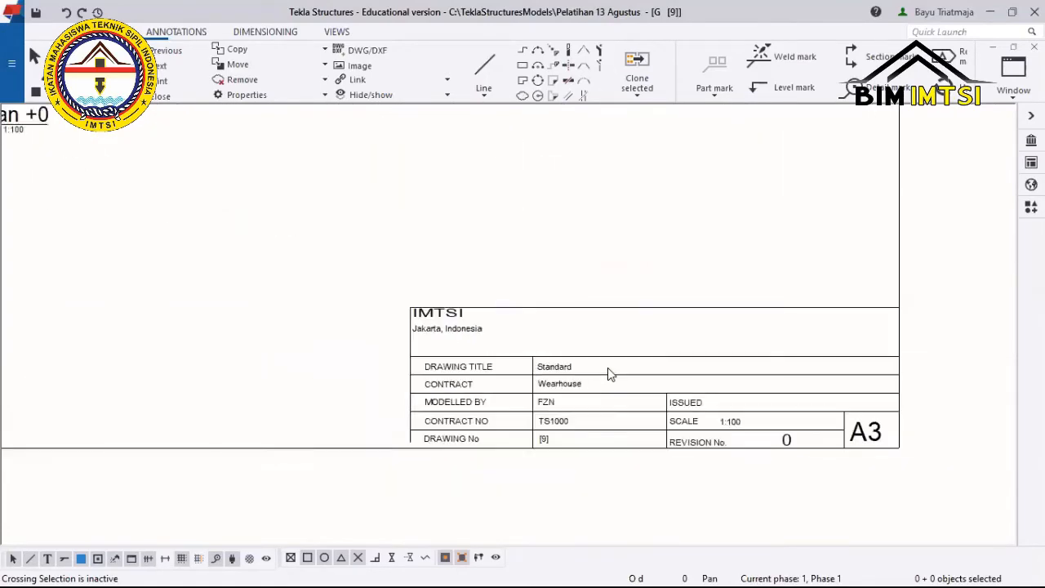
{"action": "middle_click_drag", "start_coordinate": [606, 367], "coordinate": [514, 383]}
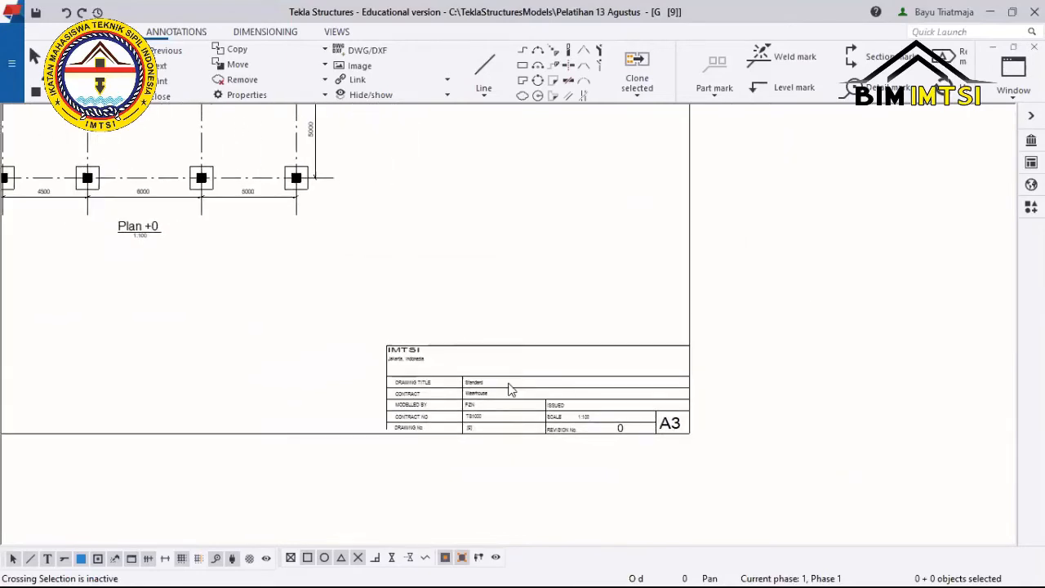
{"action": "scroll", "coordinate": [509, 390], "scroll_direction": "up", "scroll_amount": 3}
{"action": "scroll", "coordinate": [508, 390], "scroll_direction": "down", "scroll_amount": 1}
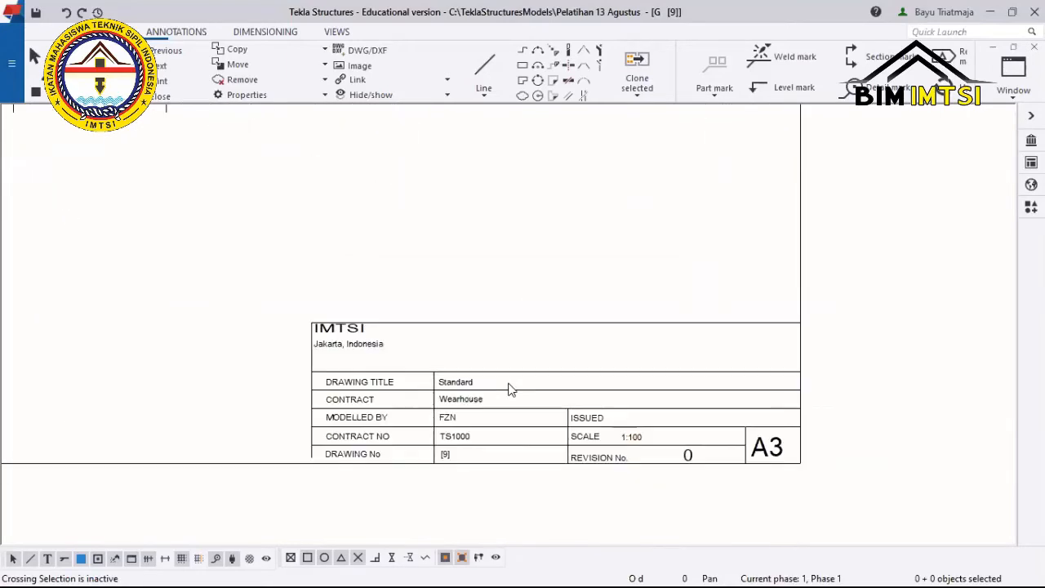
{"action": "scroll", "coordinate": [509, 389], "scroll_direction": "down", "scroll_amount": 1}
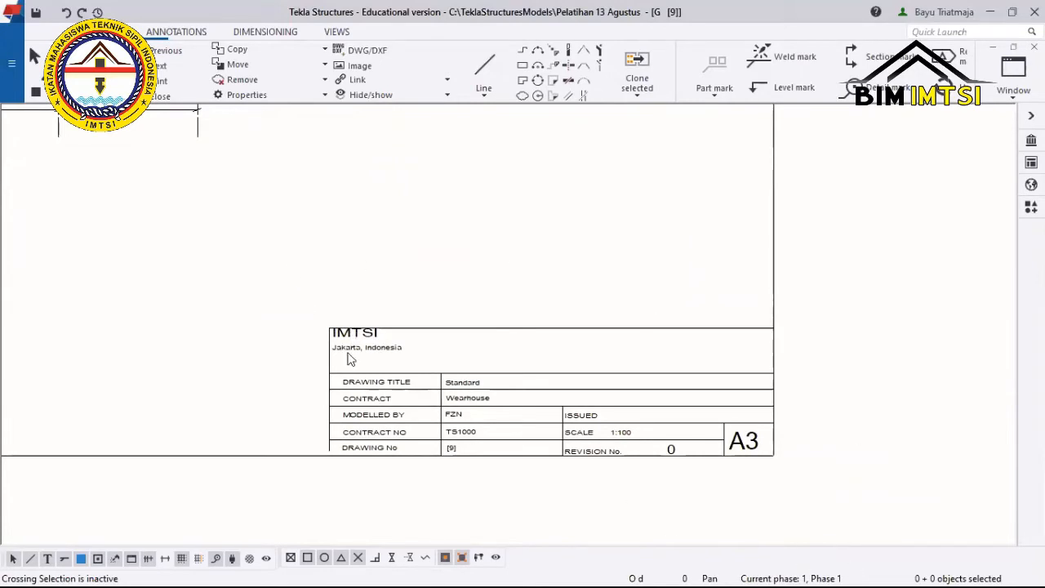
Try to open the title block table from its drawing title row, select the table and clear the selection.
{"action": "double_click", "coordinate": [592, 381]}
{"action": "left_click", "coordinate": [704, 328]}
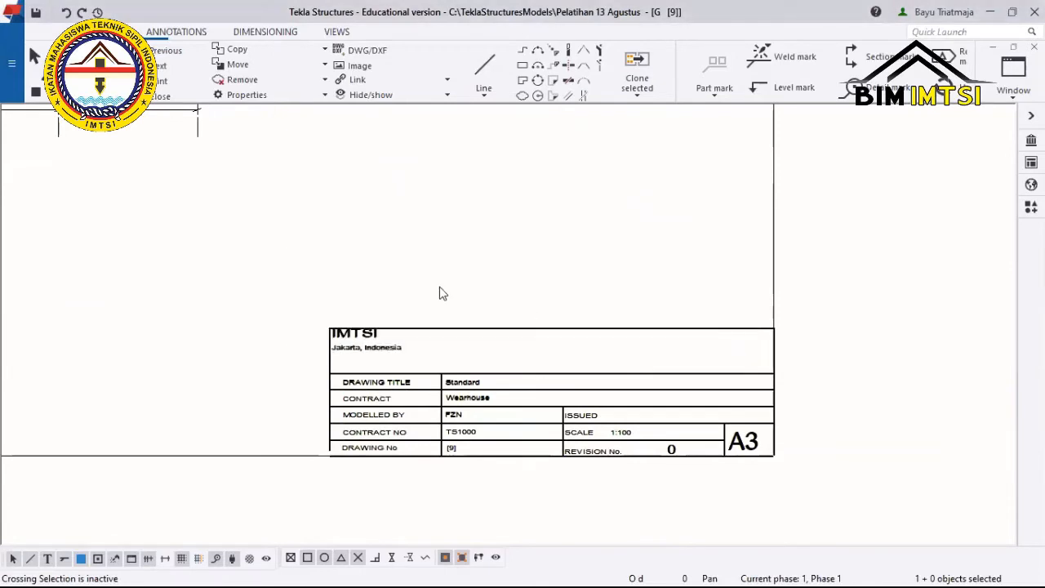
{"action": "scroll", "coordinate": [331, 348], "scroll_direction": "down", "scroll_amount": 2}
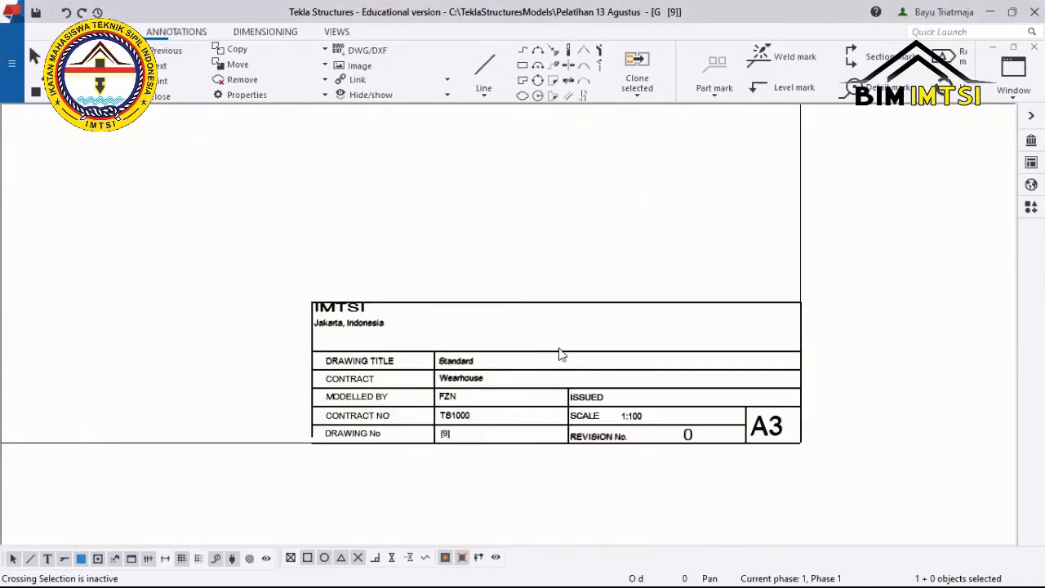
{"action": "scroll", "coordinate": [500, 233], "scroll_direction": "down", "scroll_amount": 2}
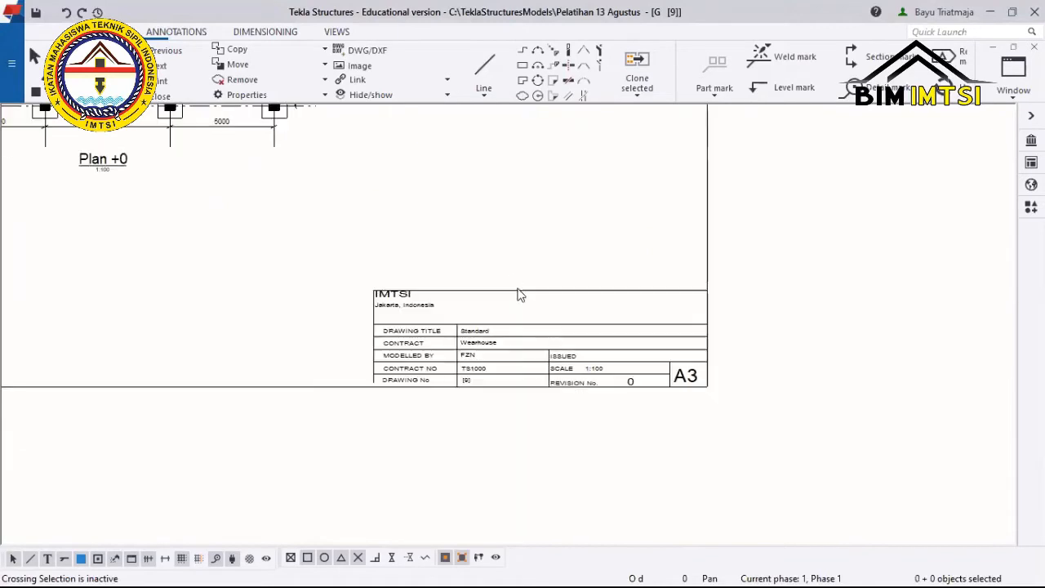
Open the title block for drawing layout editing and select Drg Title A3 among its current tables.
{"action": "left_click", "coordinate": [544, 330]}
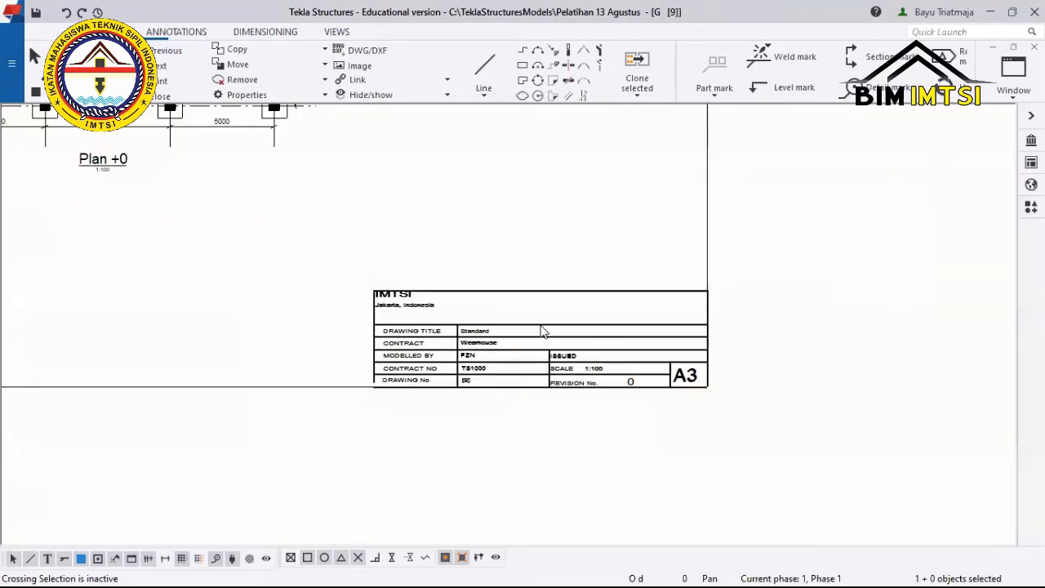
{"action": "double_click", "coordinate": [543, 330]}
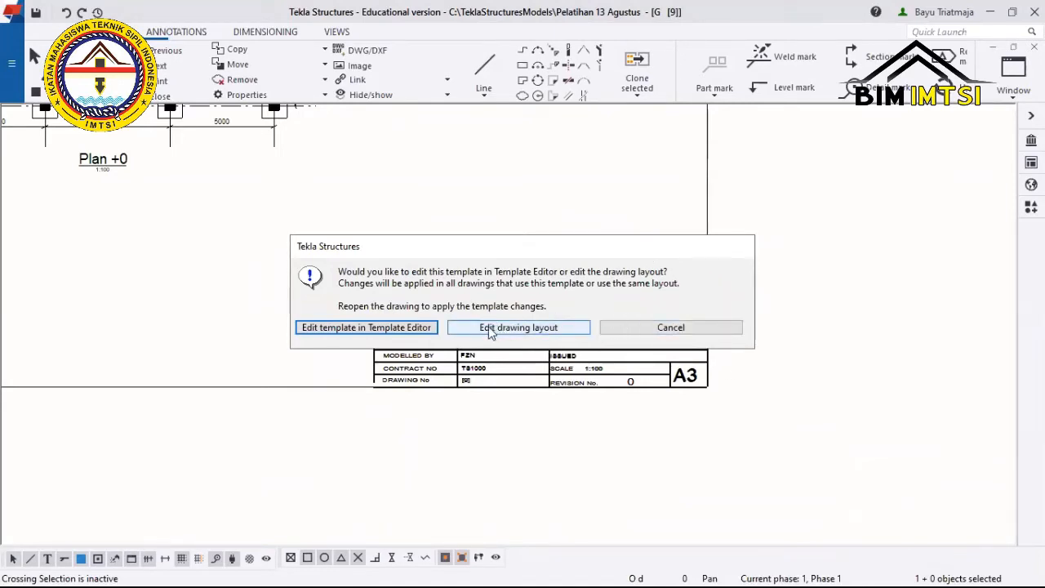
{"action": "left_click", "coordinate": [535, 328]}
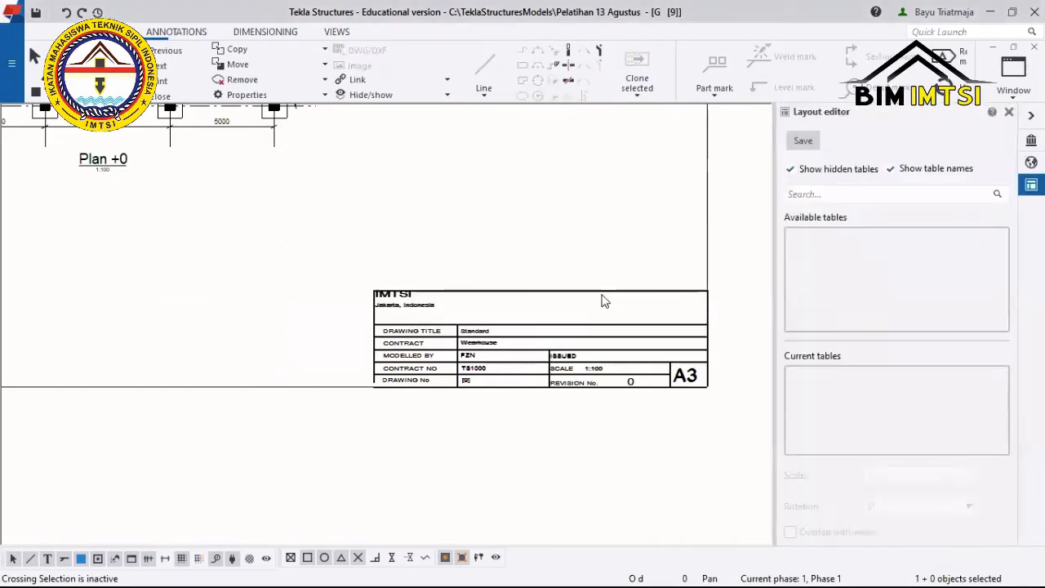
{"action": "left_click", "coordinate": [858, 377]}
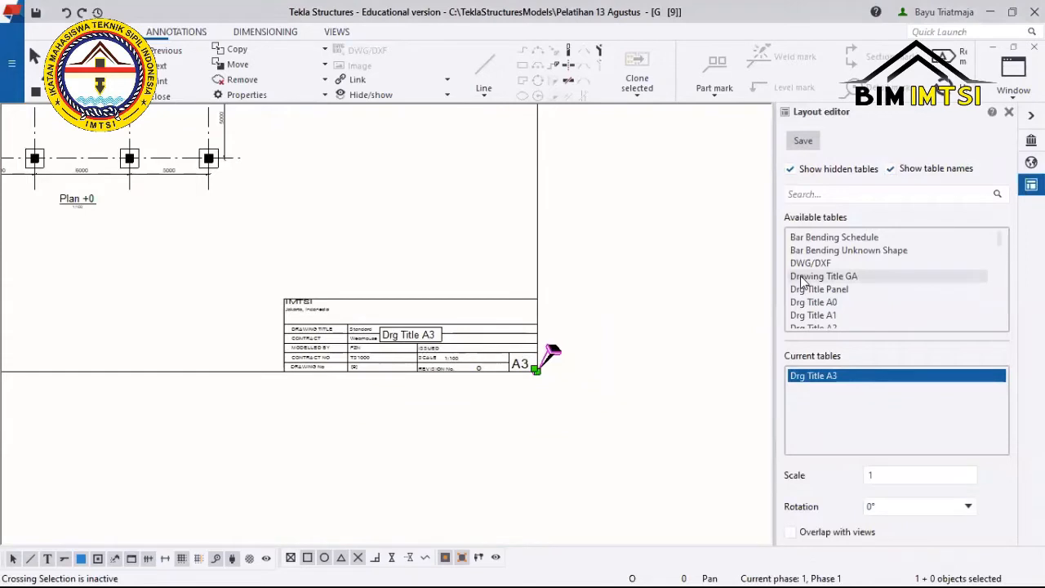
{"action": "scroll", "coordinate": [408, 339], "scroll_direction": "up", "scroll_amount": 1}
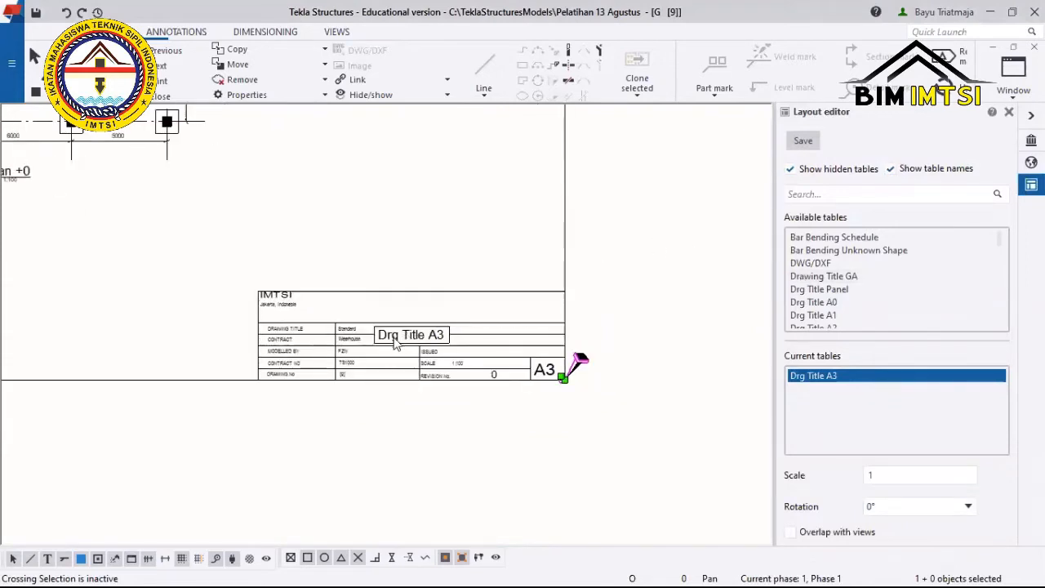
{"action": "scroll", "coordinate": [411, 337], "scroll_direction": "up", "scroll_amount": 1}
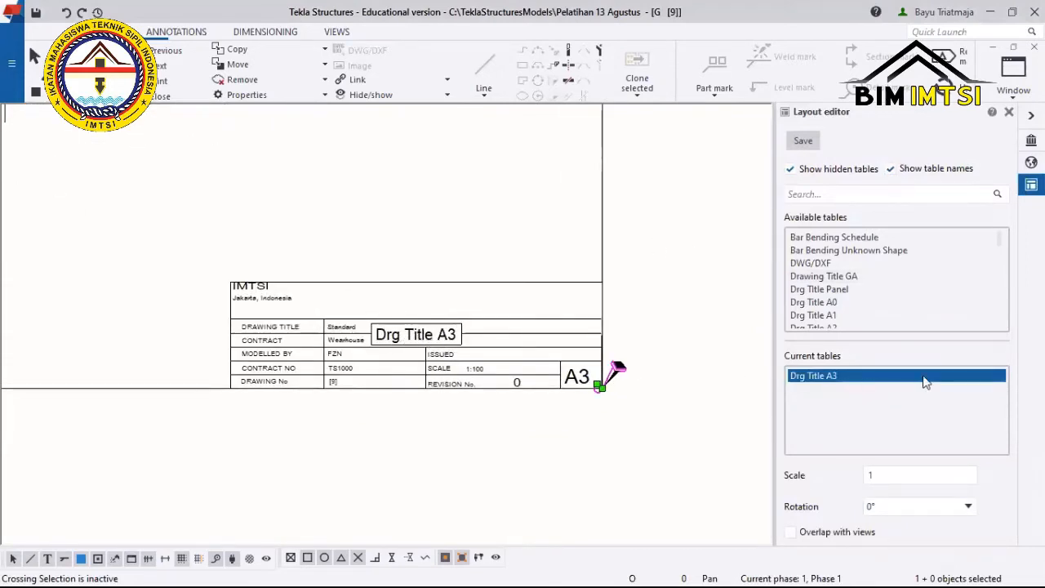
{"action": "scroll", "coordinate": [888, 304], "scroll_direction": "down", "scroll_amount": 2}
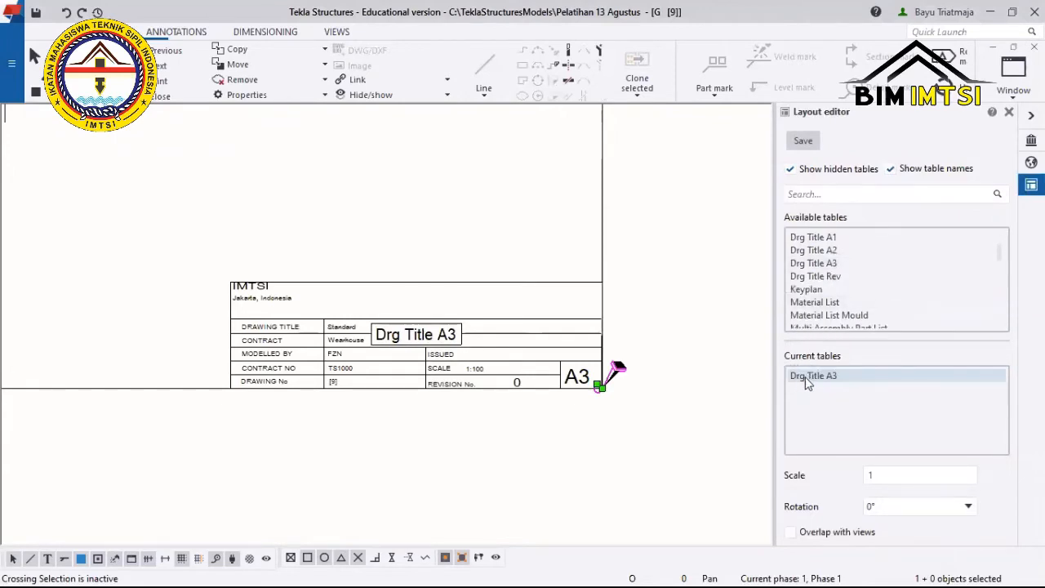
Try placing the Drg Title A1 table at the sheet's upper-right corner, inspect it and remove it.
{"action": "left_click", "coordinate": [835, 238]}
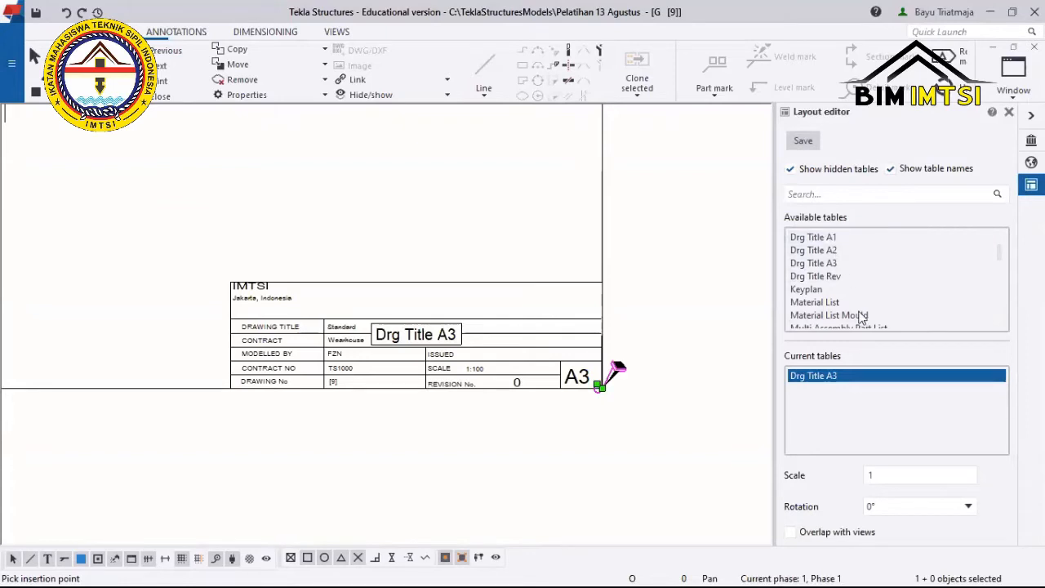
{"action": "scroll", "coordinate": [693, 328], "scroll_direction": "down", "scroll_amount": 2}
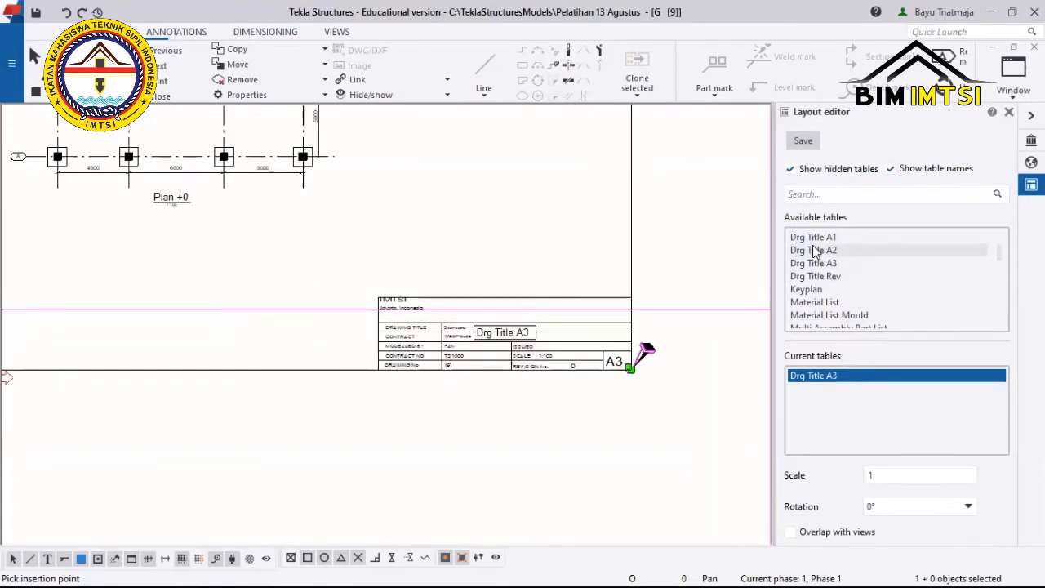
{"action": "scroll", "coordinate": [614, 299], "scroll_direction": "down", "scroll_amount": 2}
{"action": "middle_click_drag", "start_coordinate": [606, 205], "coordinate": [593, 380]}
{"action": "scroll", "coordinate": [594, 380], "scroll_direction": "down", "scroll_amount": 1}
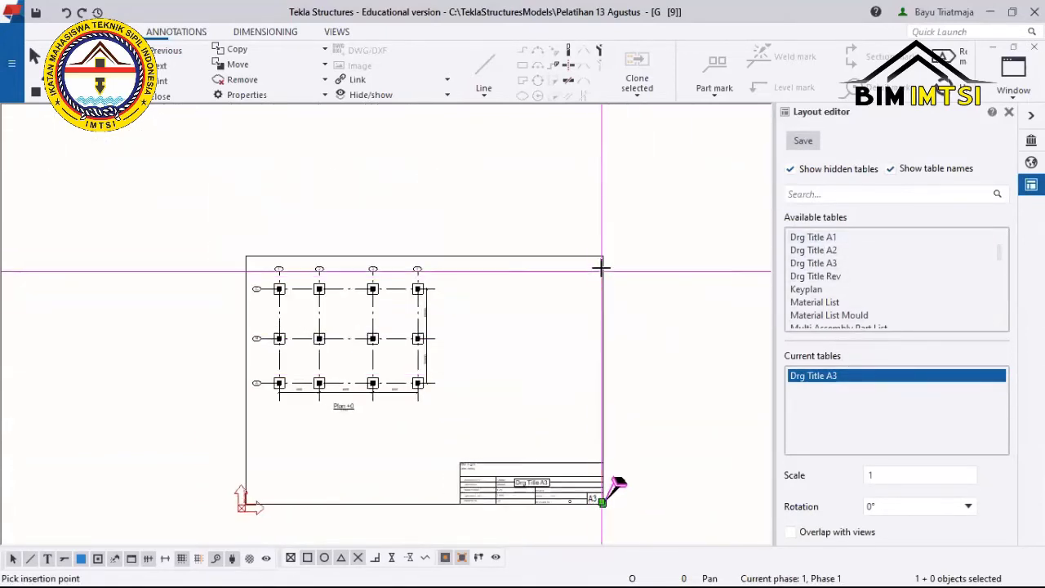
{"action": "left_click", "coordinate": [604, 255]}
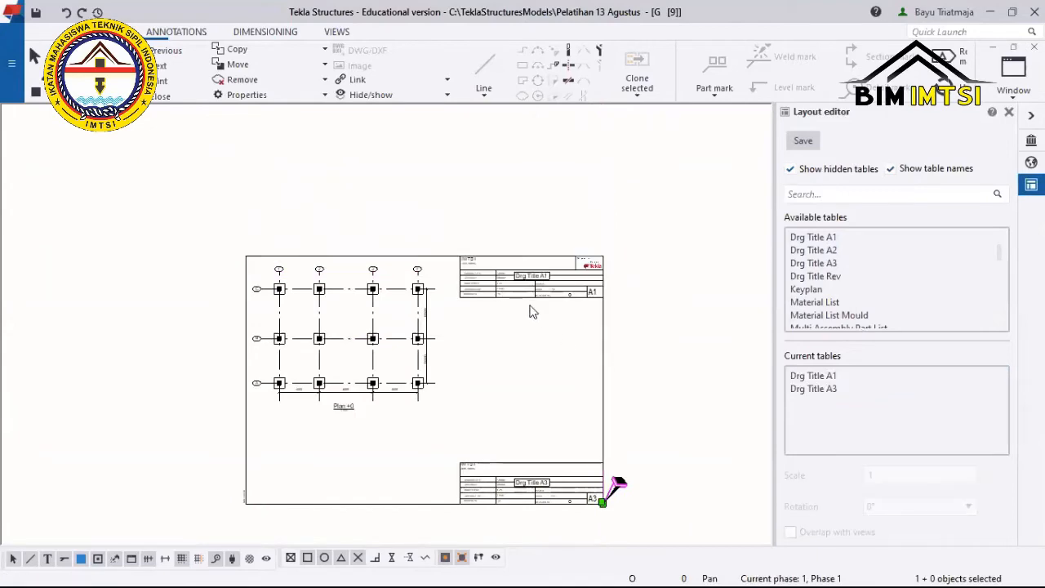
{"action": "scroll", "coordinate": [532, 312], "scroll_direction": "up", "scroll_amount": 5}
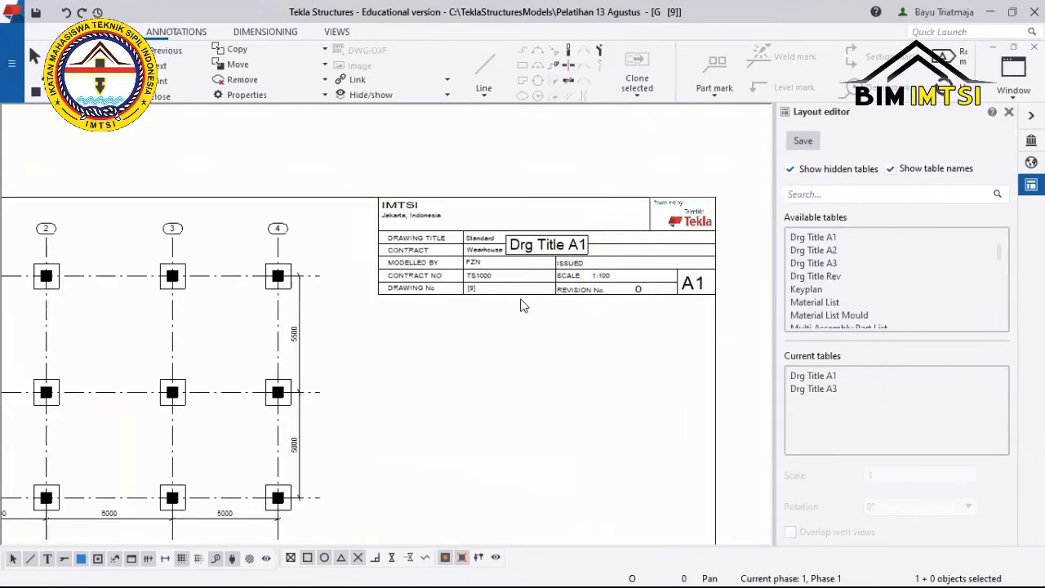
{"action": "scroll", "coordinate": [523, 305], "scroll_direction": "down", "scroll_amount": 4}
{"action": "scroll", "coordinate": [622, 395], "scroll_direction": "up", "scroll_amount": 1}
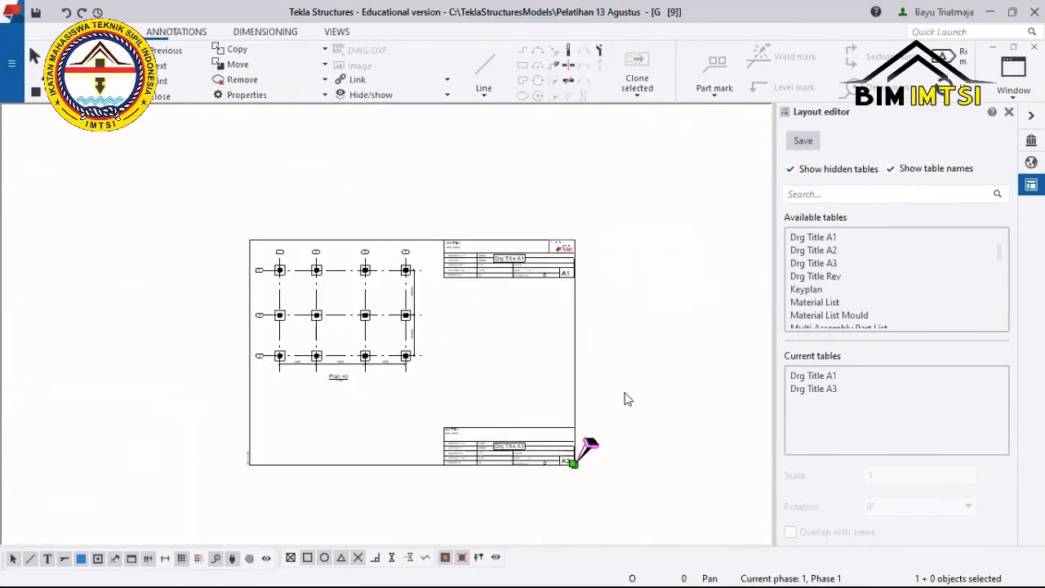
{"action": "key", "text": "Delete"}
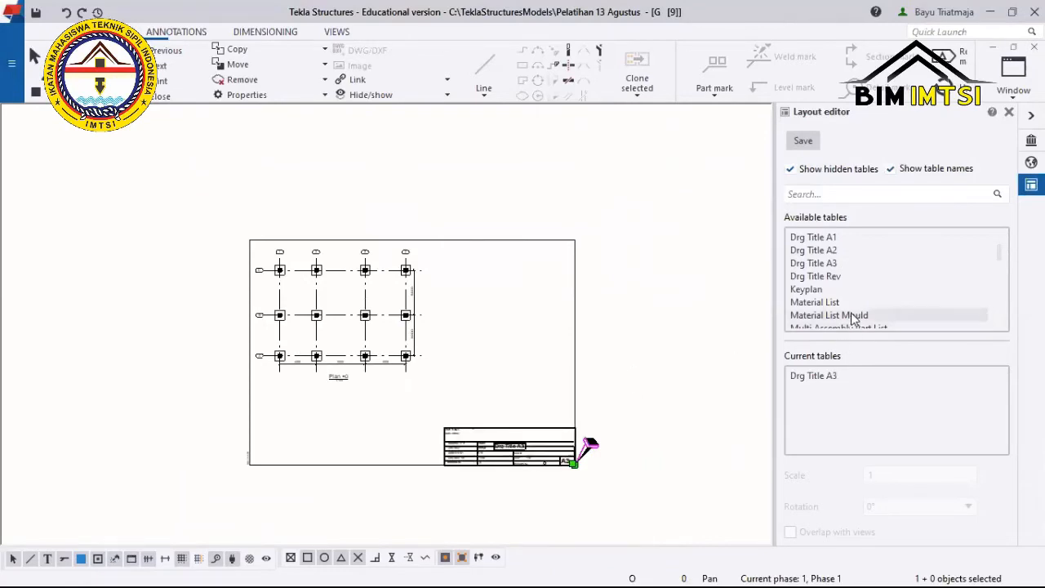
Try placing a second Drg Title A3 table at the sheet's upper-right corner and undo the placement.
{"action": "scroll", "coordinate": [837, 302], "scroll_direction": "up", "scroll_amount": 2}
{"action": "scroll", "coordinate": [835, 300], "scroll_direction": "down", "scroll_amount": 2}
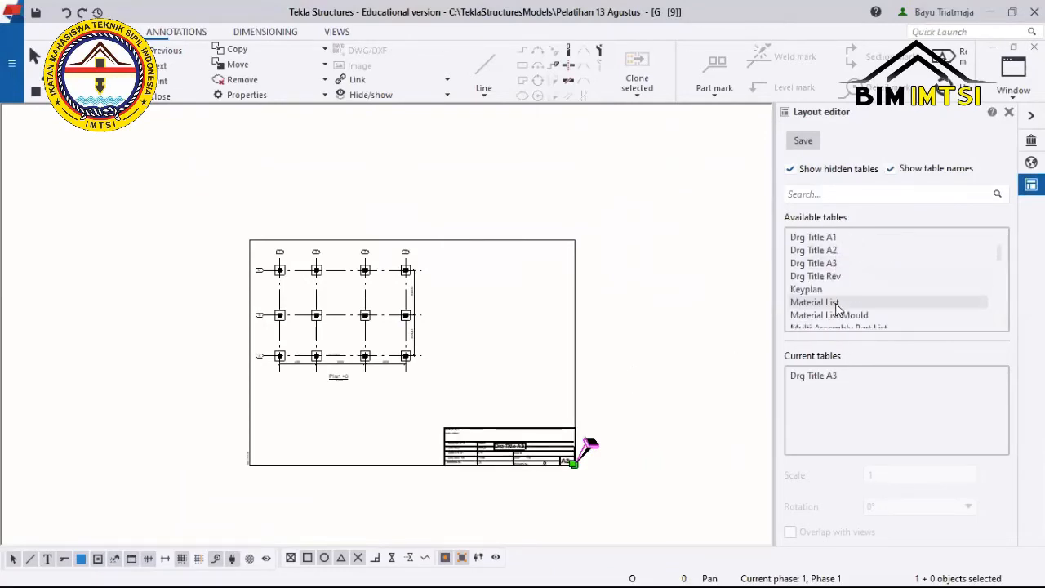
{"action": "left_click", "coordinate": [813, 265]}
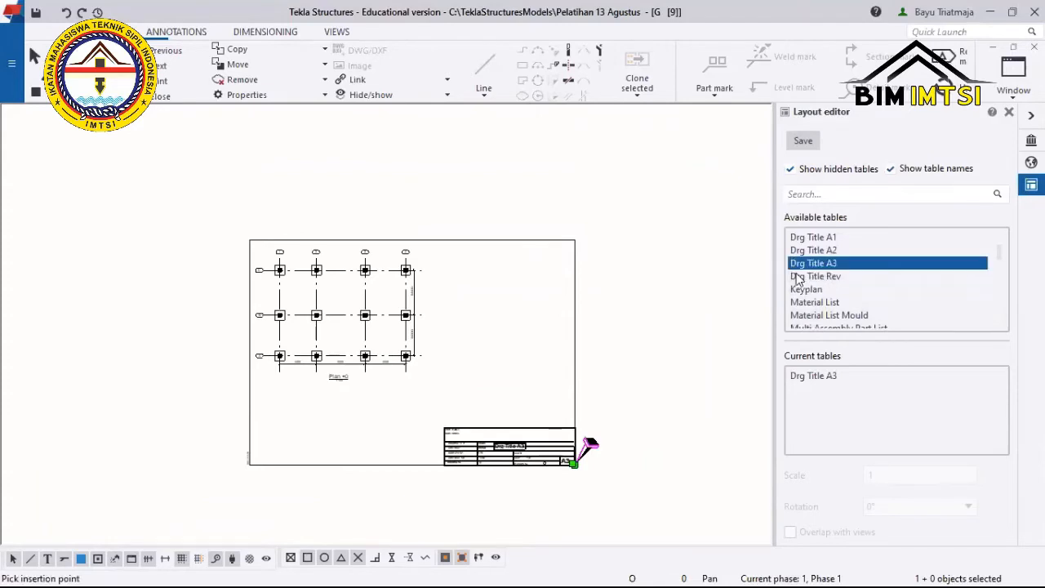
{"action": "left_click", "coordinate": [572, 239]}
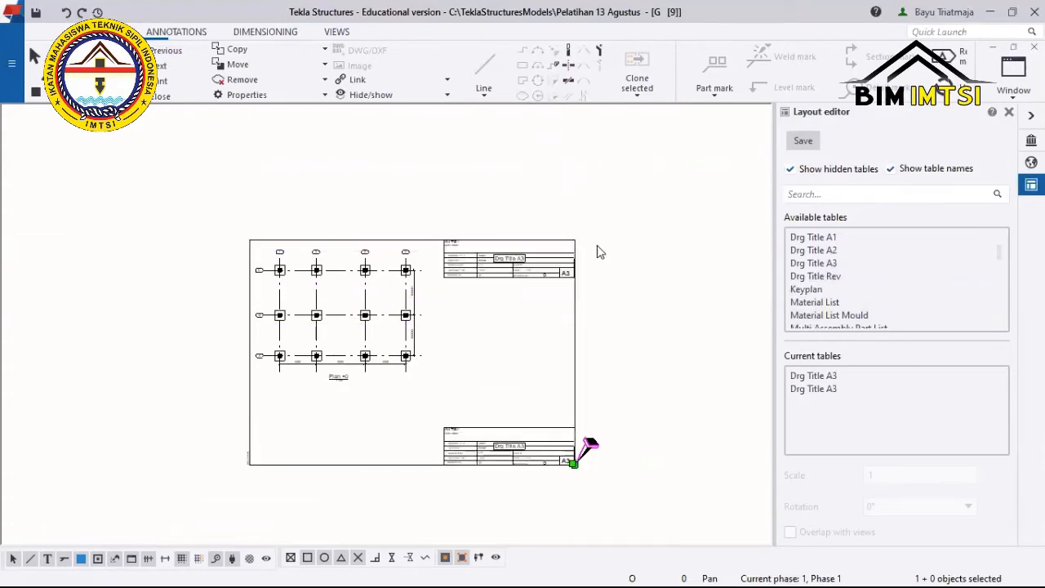
{"action": "scroll", "coordinate": [597, 249], "scroll_direction": "up", "scroll_amount": 3}
{"action": "key", "text": "ctrl+z"}
Examine the original Drg Title A3 block, deselect it and browse the available layout tables.
{"action": "scroll", "coordinate": [566, 472], "scroll_direction": "up", "scroll_amount": 3}
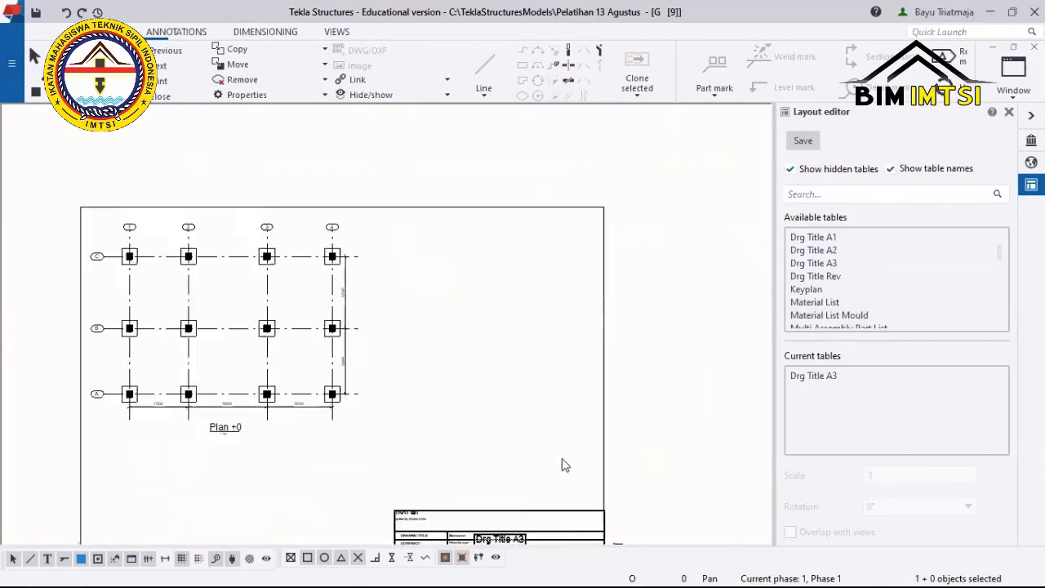
{"action": "middle_click_drag", "start_coordinate": [511, 392], "coordinate": [462, 246]}
{"action": "scroll", "coordinate": [453, 394], "scroll_direction": "up", "scroll_amount": 8}
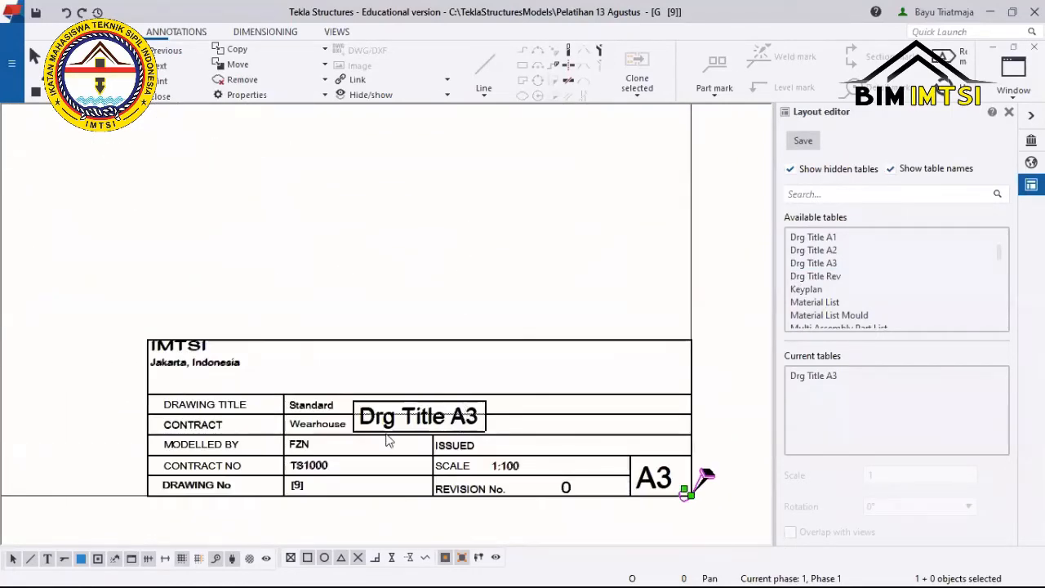
{"action": "scroll", "coordinate": [385, 371], "scroll_direction": "down", "scroll_amount": 3}
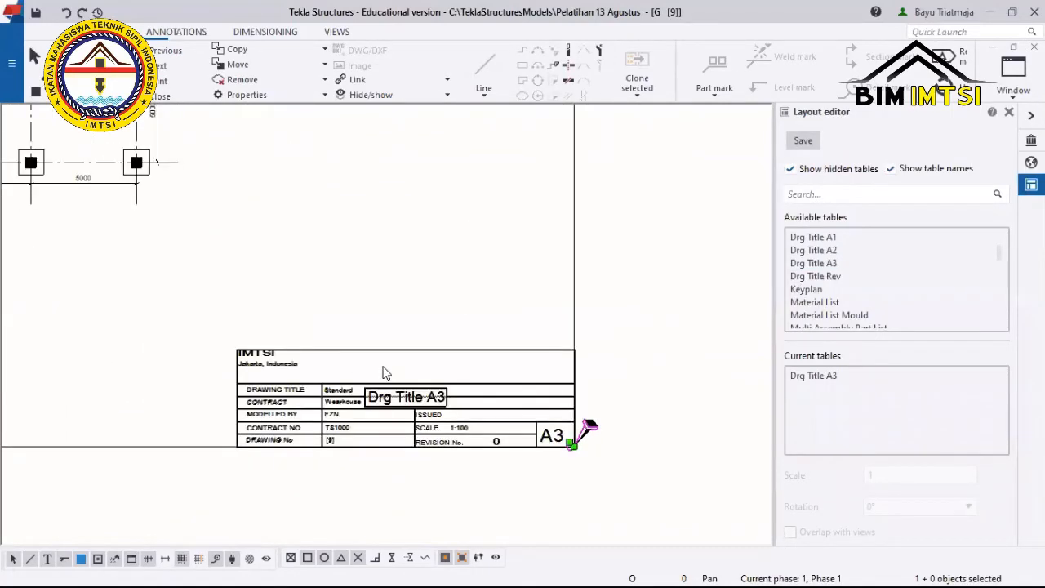
{"action": "left_click", "coordinate": [413, 459]}
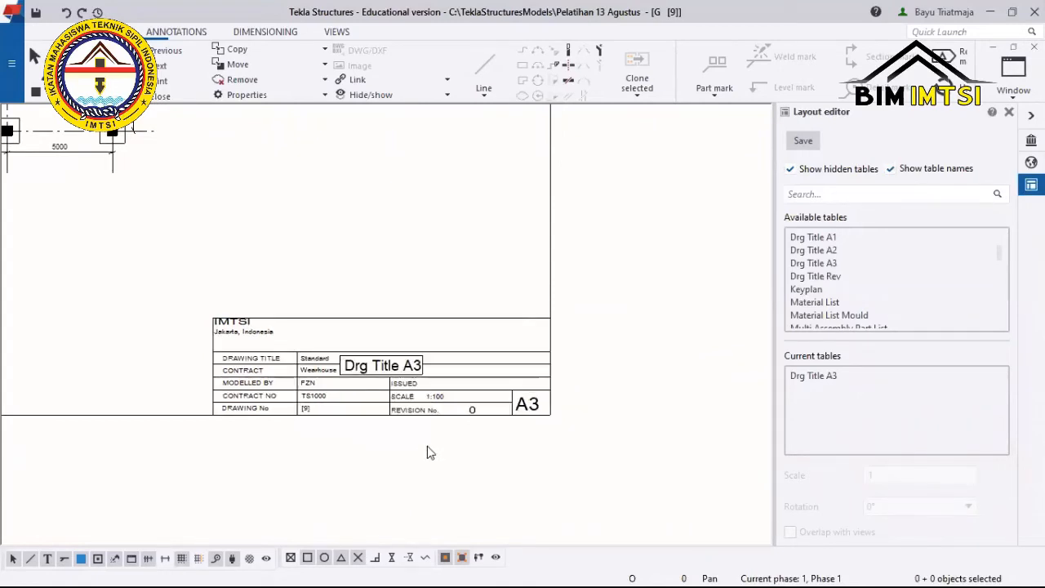
{"action": "scroll", "coordinate": [847, 326], "scroll_direction": "down", "scroll_amount": 12}
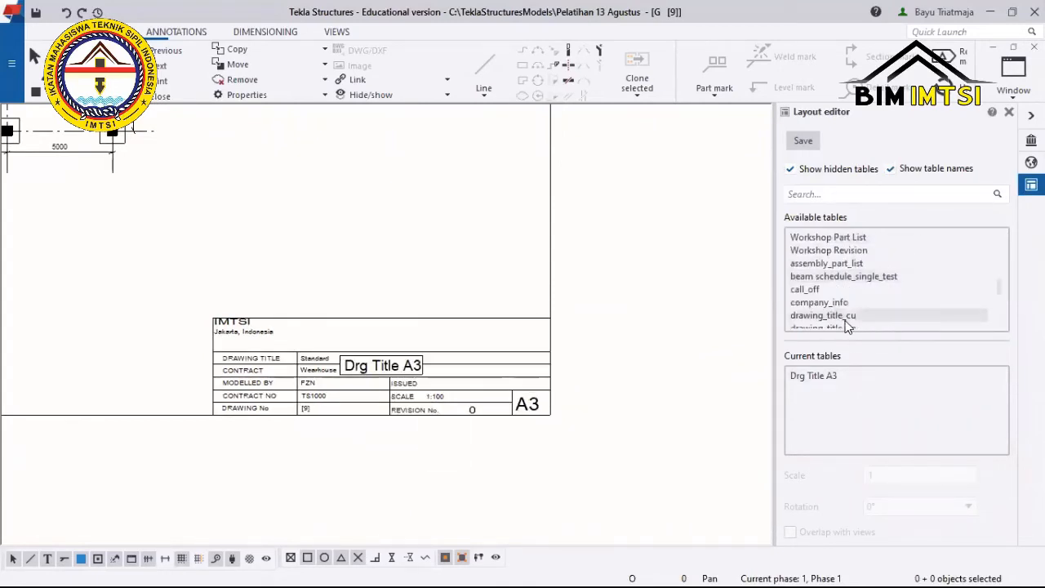
{"action": "scroll", "coordinate": [847, 326], "scroll_direction": "up", "scroll_amount": 12}
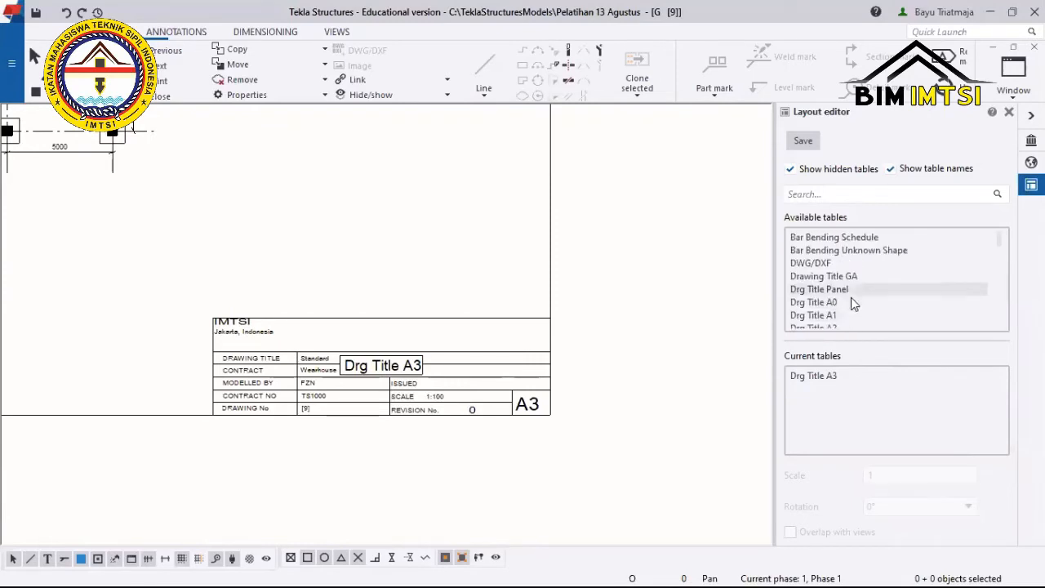
Try placing the Bar Bending Schedule table near the sheet's upper-right corner and undo the placement.
{"action": "left_click", "coordinate": [889, 238]}
{"action": "scroll", "coordinate": [694, 286], "scroll_direction": "down", "scroll_amount": 3}
{"action": "scroll", "coordinate": [658, 281], "scroll_direction": "down", "scroll_amount": 3}
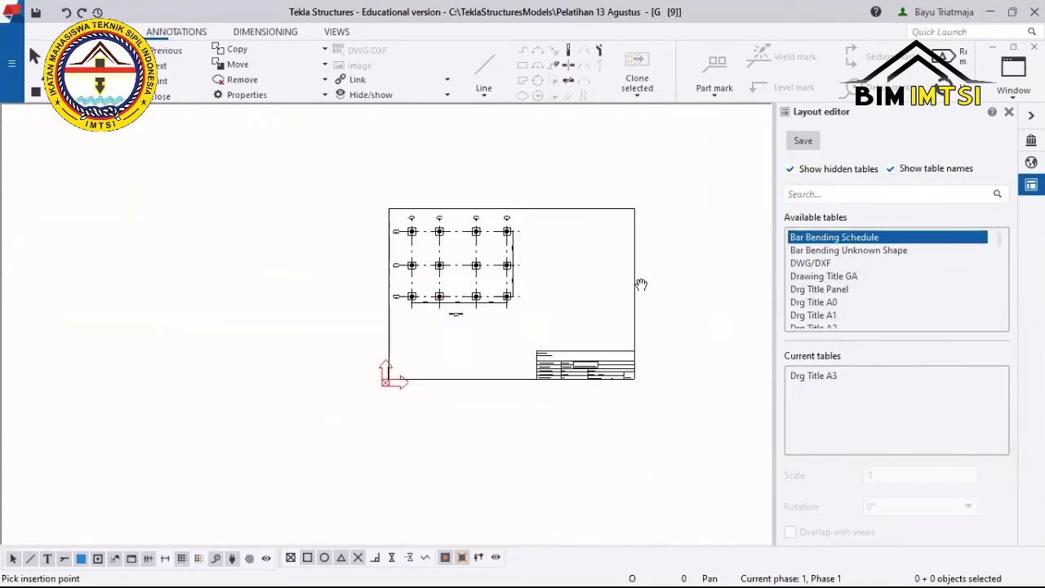
{"action": "left_click", "coordinate": [638, 198]}
{"action": "scroll", "coordinate": [533, 241], "scroll_direction": "up", "scroll_amount": 6}
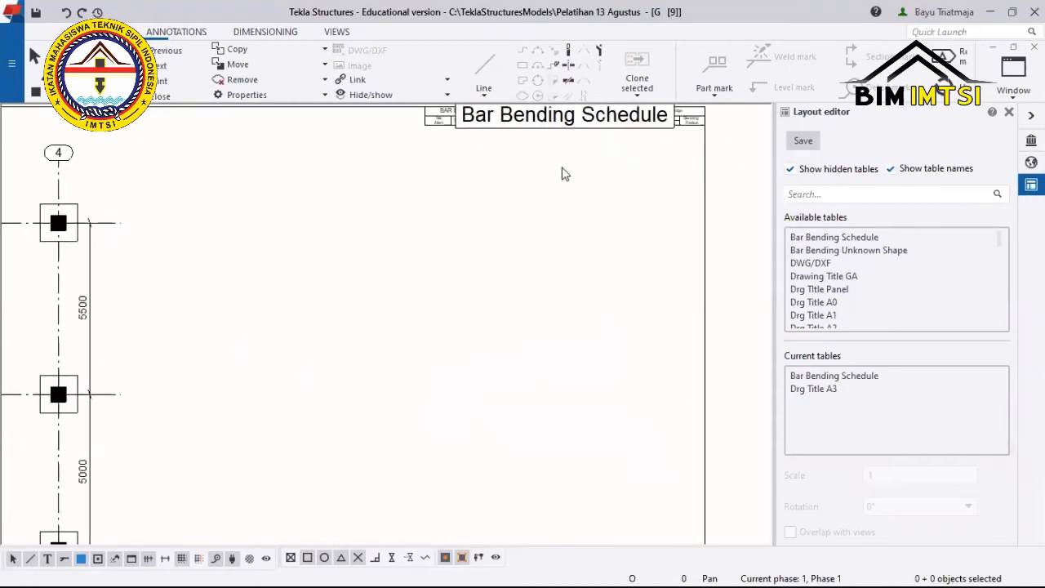
{"action": "key", "text": "ctrl+z"}
{"action": "scroll", "coordinate": [545, 261], "scroll_direction": "down", "scroll_amount": 7}
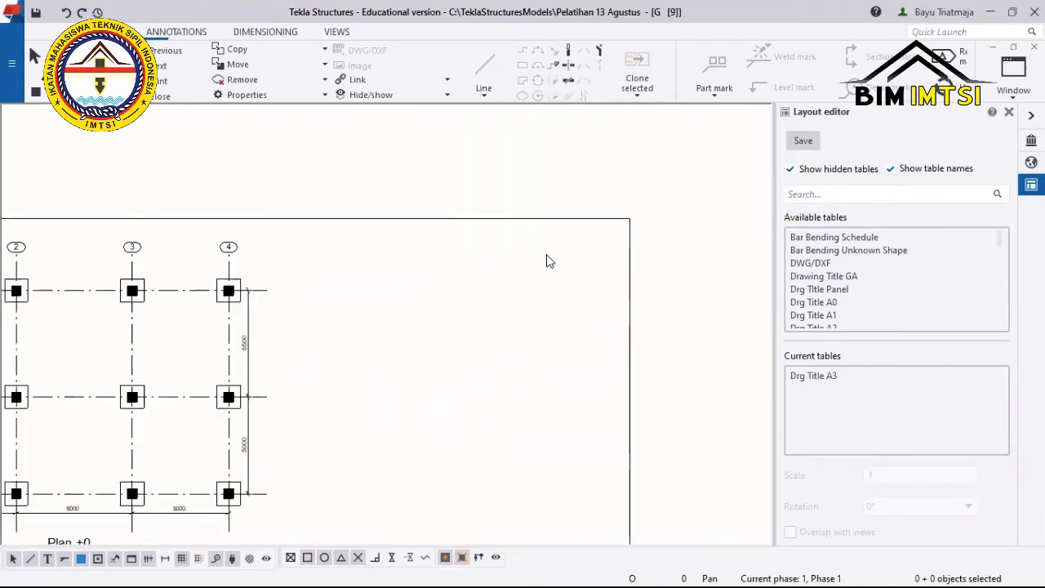
Check the entries of the Drg Title A3 title block and close the layout editor.
{"action": "scroll", "coordinate": [558, 397], "scroll_direction": "up", "scroll_amount": 2}
{"action": "scroll", "coordinate": [559, 397], "scroll_direction": "up", "scroll_amount": 4}
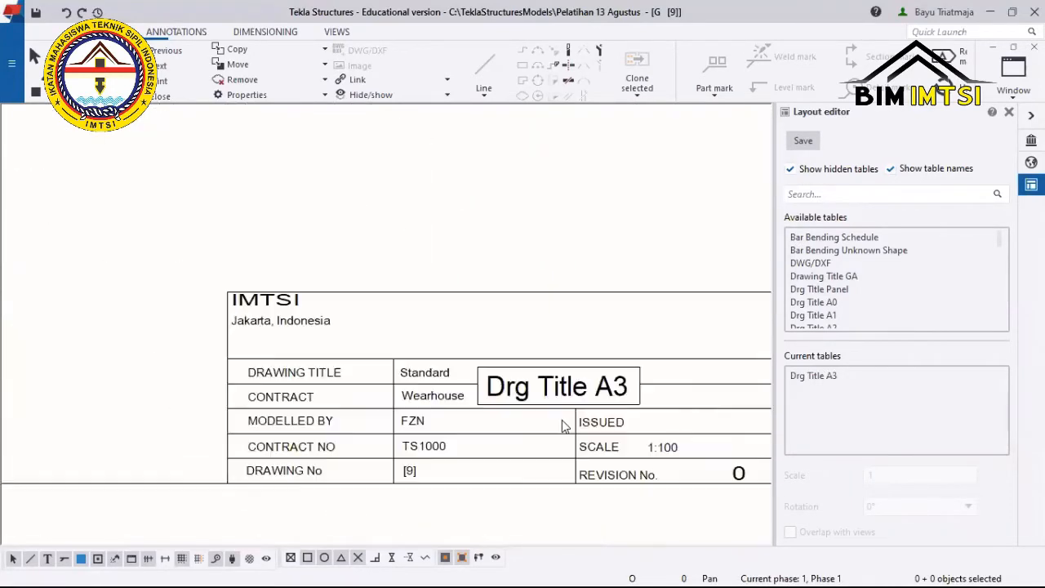
{"action": "middle_click_drag", "start_coordinate": [543, 413], "coordinate": [433, 395]}
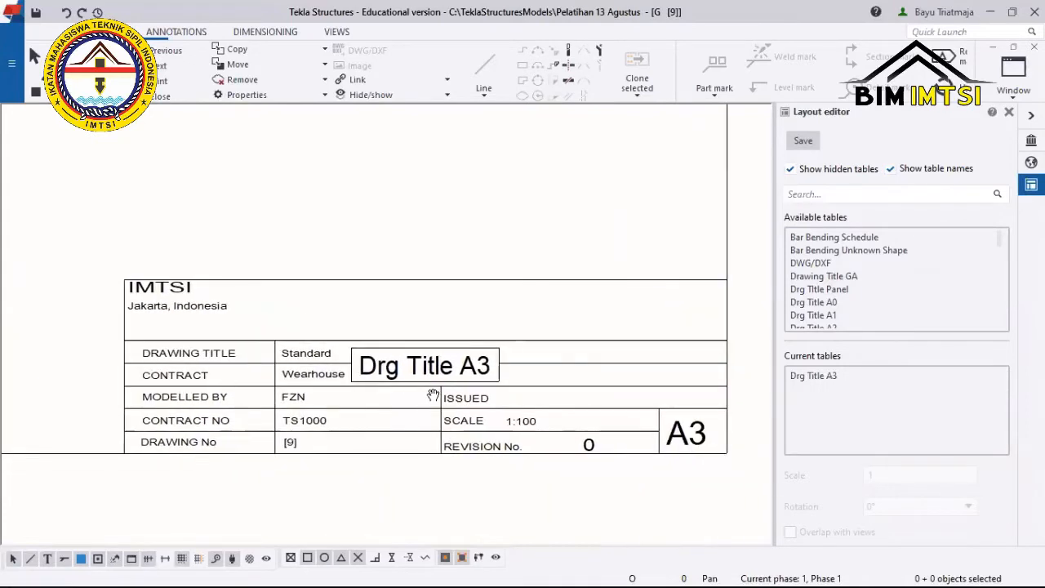
{"action": "left_click", "coordinate": [1009, 113]}
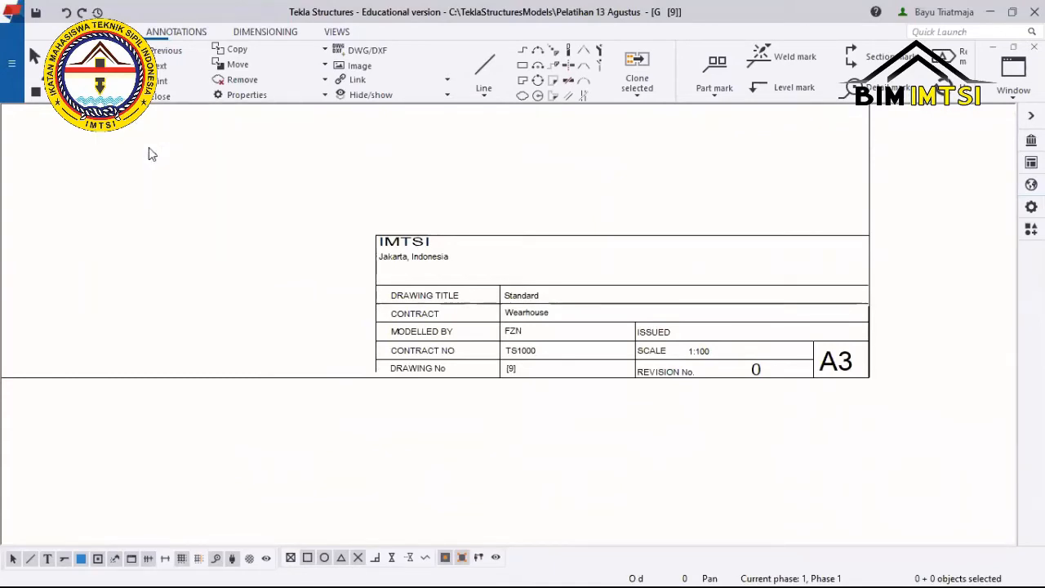
Review the general arrangement drawing's title fields and layout properties, cancelling without changes.
{"action": "scroll", "coordinate": [308, 266], "scroll_direction": "down", "scroll_amount": 4}
{"action": "double_click", "coordinate": [480, 323]}
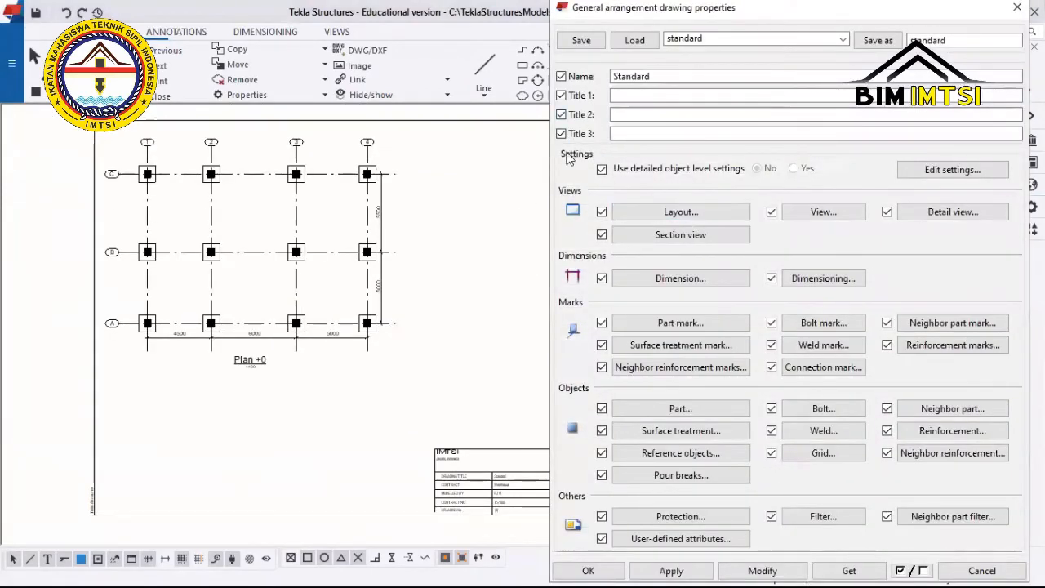
{"action": "left_click", "coordinate": [663, 213]}
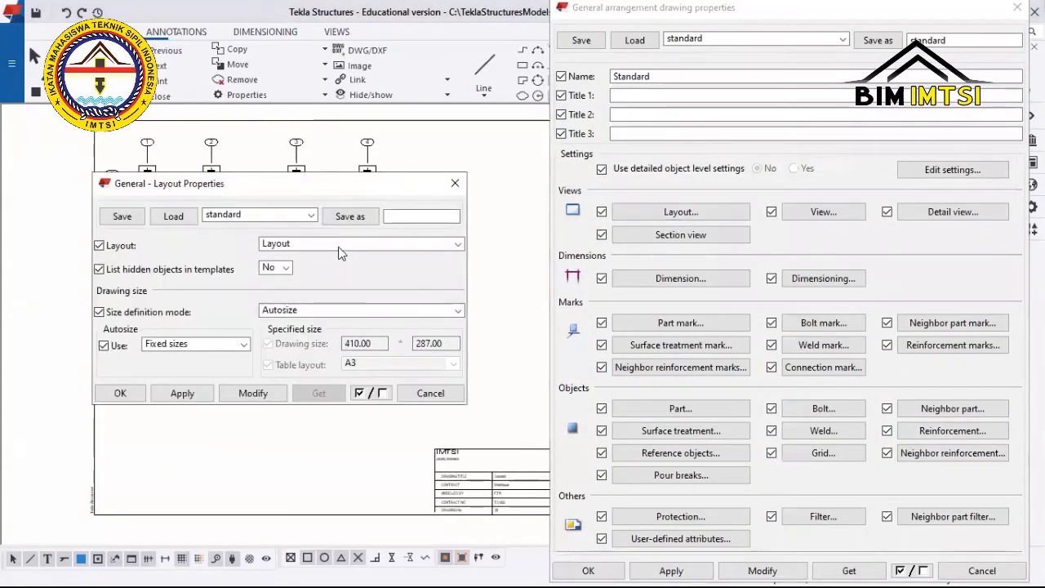
{"action": "left_click", "coordinate": [455, 183]}
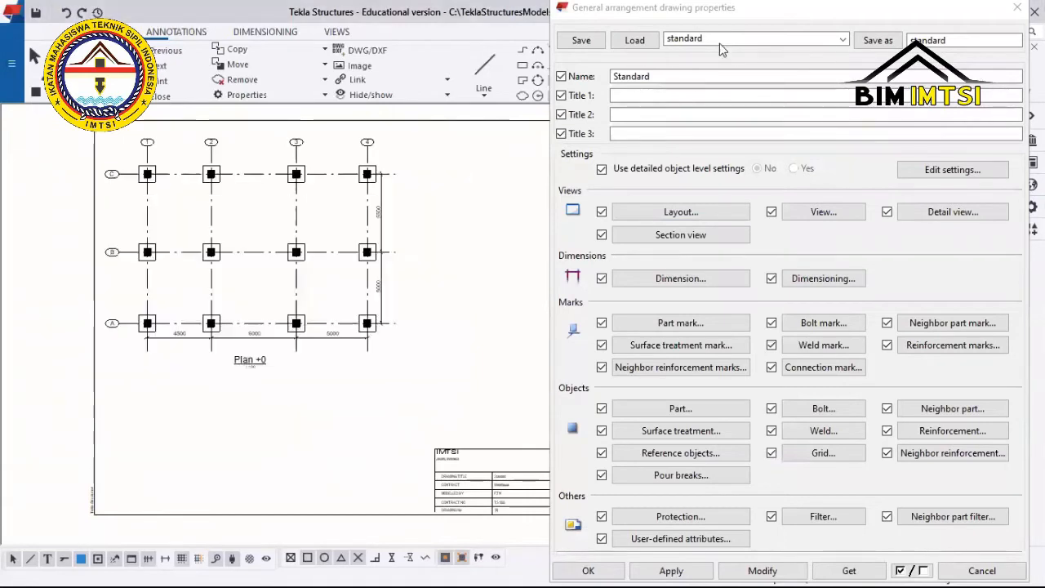
{"action": "left_click", "coordinate": [856, 116]}
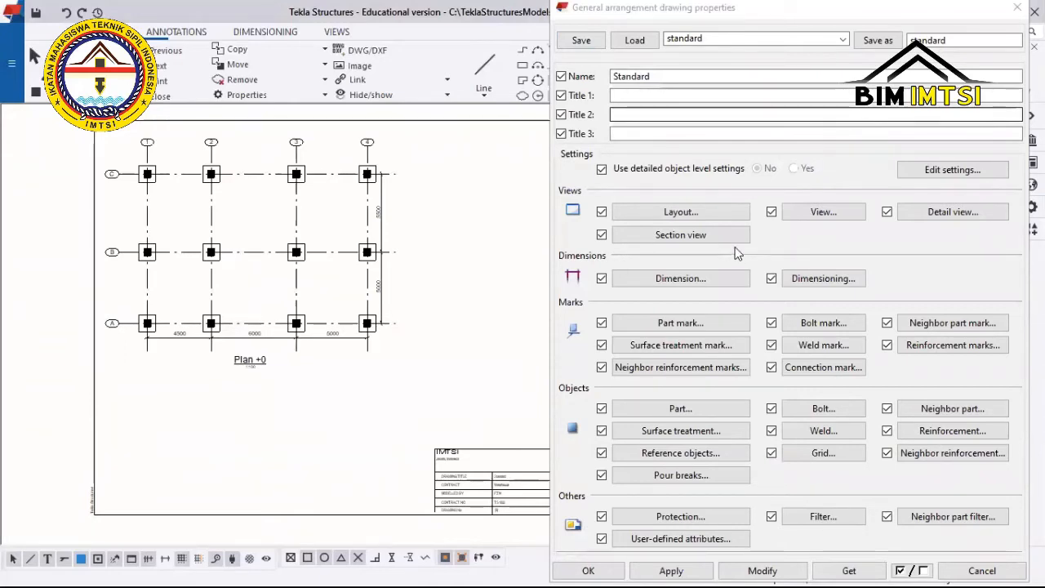
{"action": "left_click", "coordinate": [681, 235]}
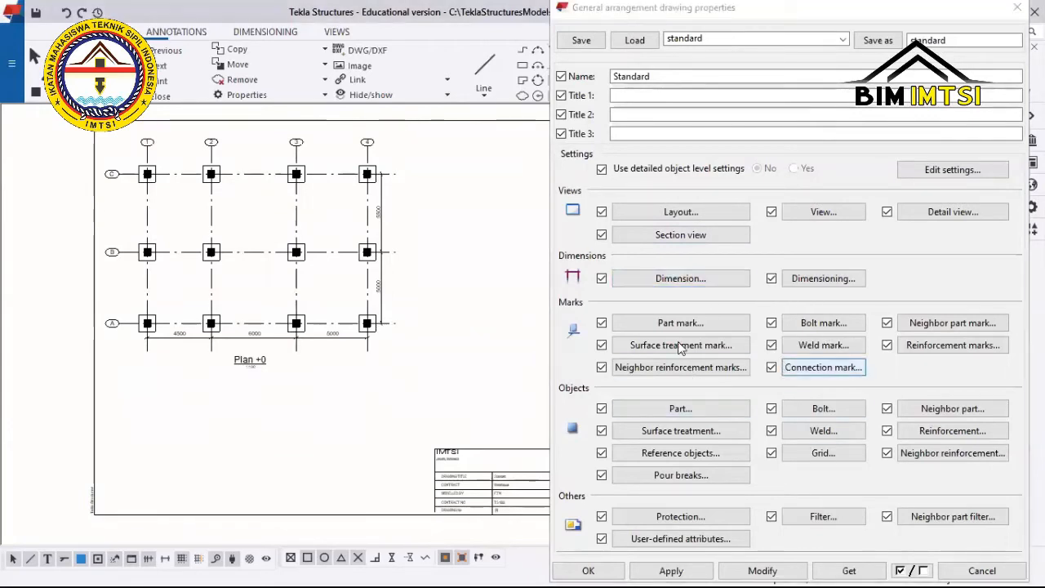
{"action": "left_click", "coordinate": [980, 571]}
{"action": "scroll", "coordinate": [564, 341], "scroll_direction": "down", "scroll_amount": 3}
{"action": "middle_click_drag", "start_coordinate": [558, 345], "coordinate": [551, 350]}
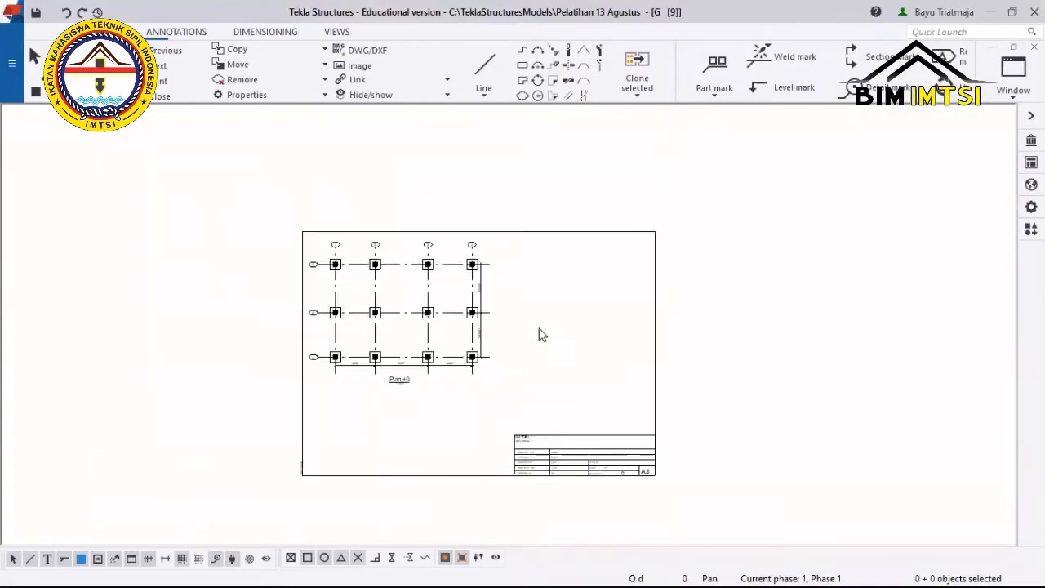
Examine the Plan +0 view and its view frame on the A3 sheet, leaving nothing selected.
{"action": "scroll", "coordinate": [531, 319], "scroll_direction": "up", "scroll_amount": 2}
{"action": "middle_click_drag", "start_coordinate": [516, 296], "coordinate": [489, 266]}
{"action": "scroll", "coordinate": [529, 382], "scroll_direction": "up", "scroll_amount": 2}
{"action": "middle_click_drag", "start_coordinate": [520, 362], "coordinate": [506, 343]}
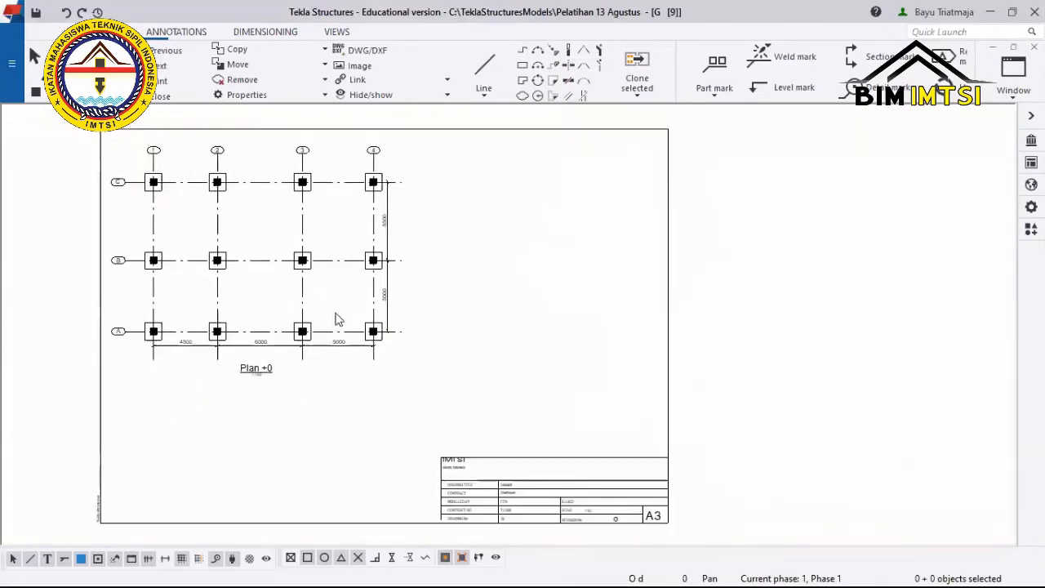
{"action": "scroll", "coordinate": [143, 146], "scroll_direction": "up", "scroll_amount": 2}
{"action": "scroll", "coordinate": [143, 139], "scroll_direction": "up", "scroll_amount": 1}
{"action": "left_click", "coordinate": [143, 139]}
{"action": "scroll", "coordinate": [144, 139], "scroll_direction": "down", "scroll_amount": 3}
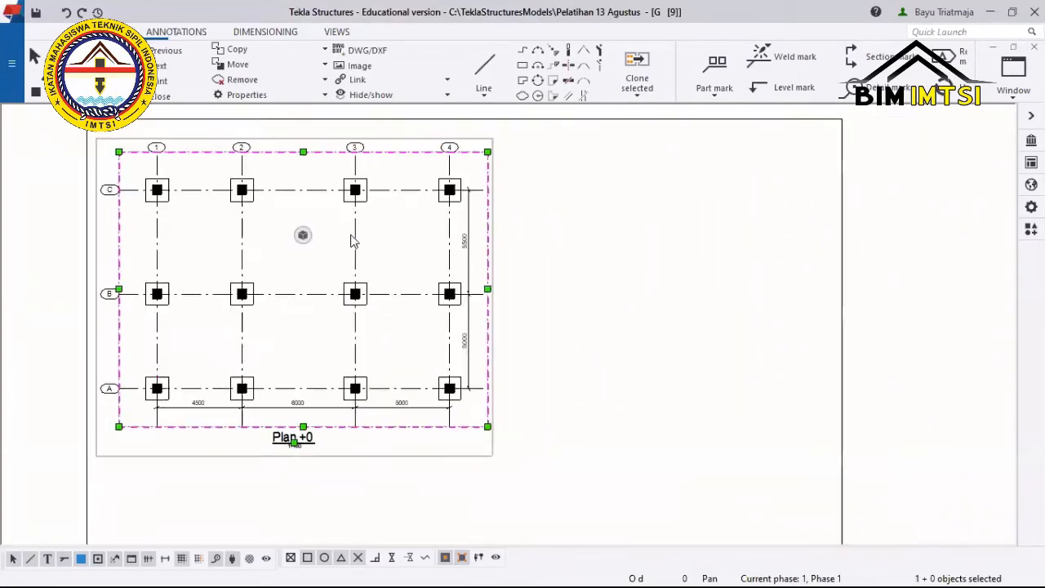
{"action": "scroll", "coordinate": [359, 262], "scroll_direction": "down", "scroll_amount": 2}
{"action": "left_click", "coordinate": [800, 392]}
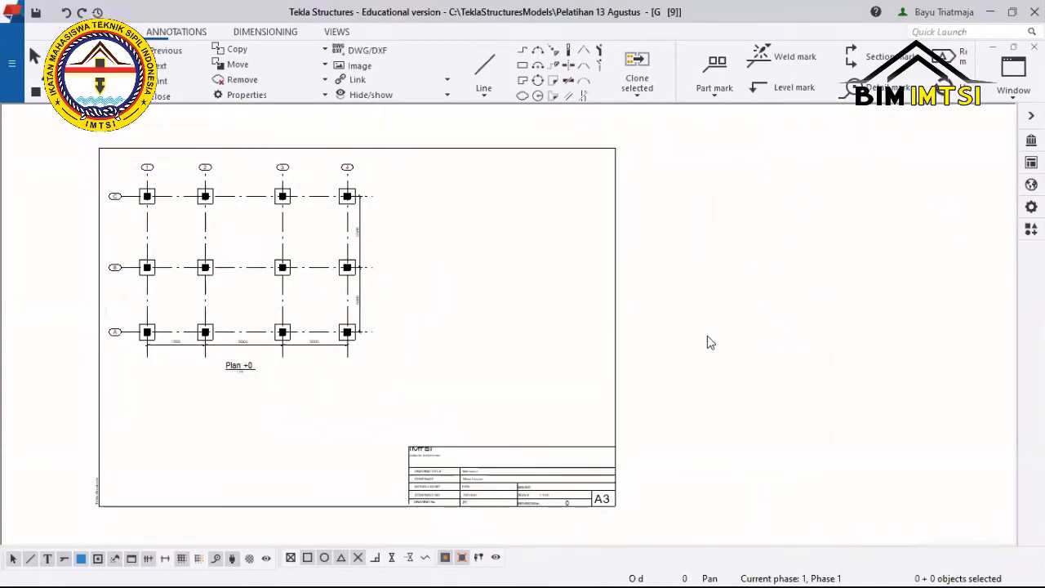
{"action": "left_click", "coordinate": [194, 34]}
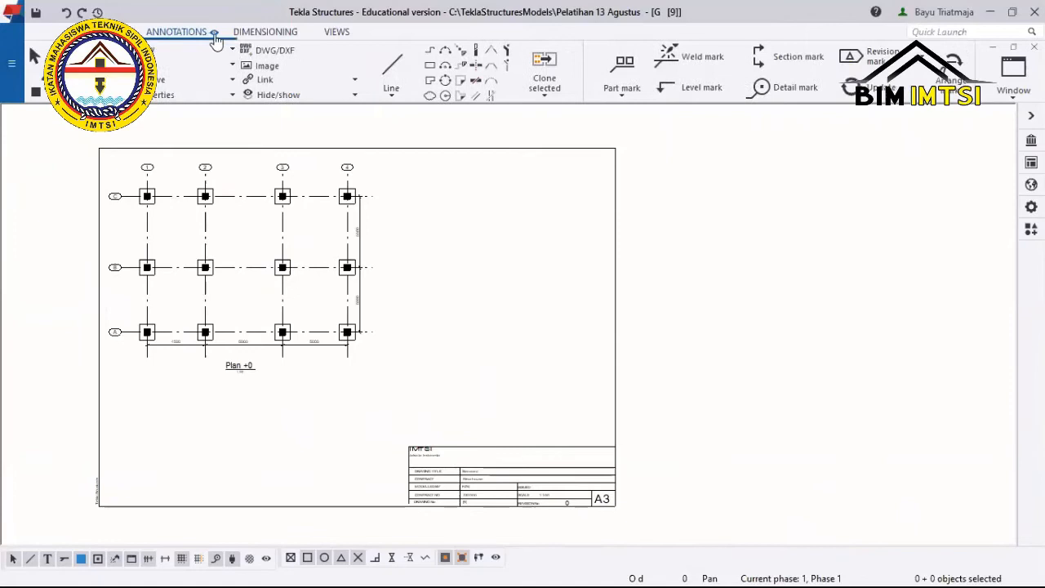
{"action": "left_click", "coordinate": [260, 33]}
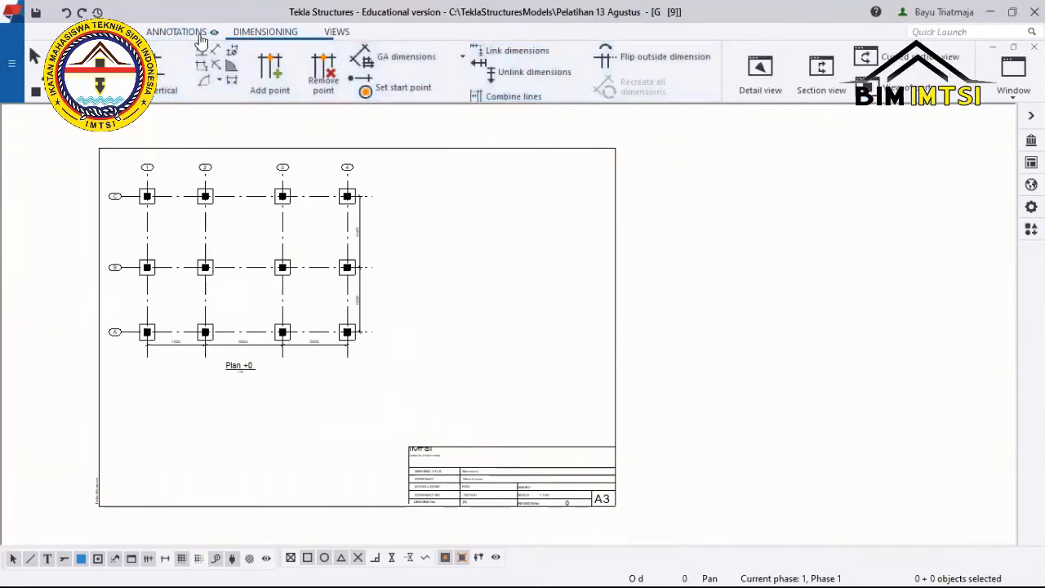
{"action": "left_click", "coordinate": [184, 33]}
{"action": "left_click", "coordinate": [261, 33]}
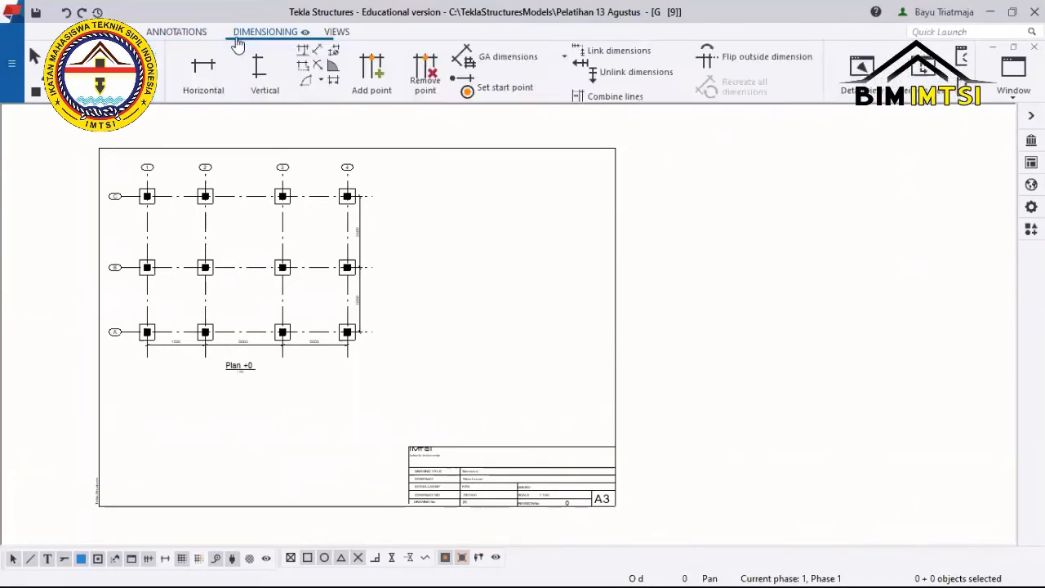
Start a detail view in Plan +0 with a circular boundary centred on the column at grid C-1, enclosing its whole footing.
{"action": "left_click", "coordinate": [323, 34]}
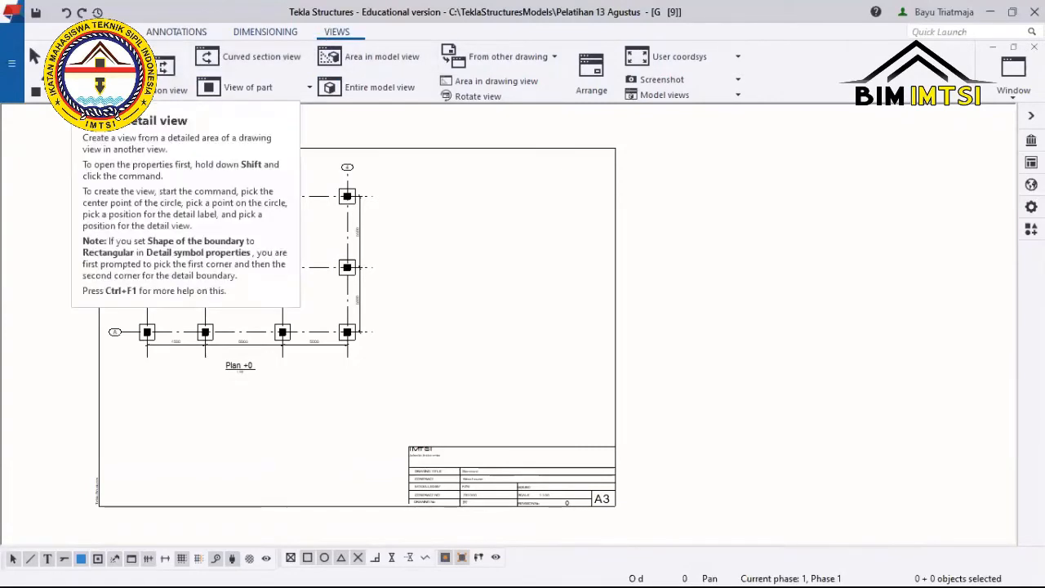
{"action": "left_click", "coordinate": [168, 69]}
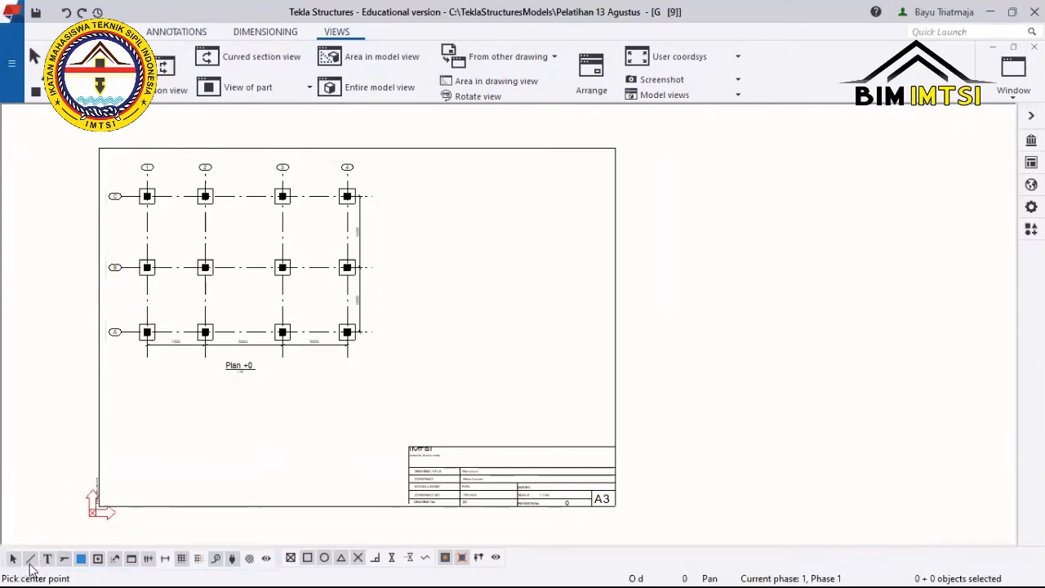
{"action": "scroll", "coordinate": [229, 223], "scroll_direction": "up", "scroll_amount": 2}
{"action": "scroll", "coordinate": [214, 205], "scroll_direction": "up", "scroll_amount": 6}
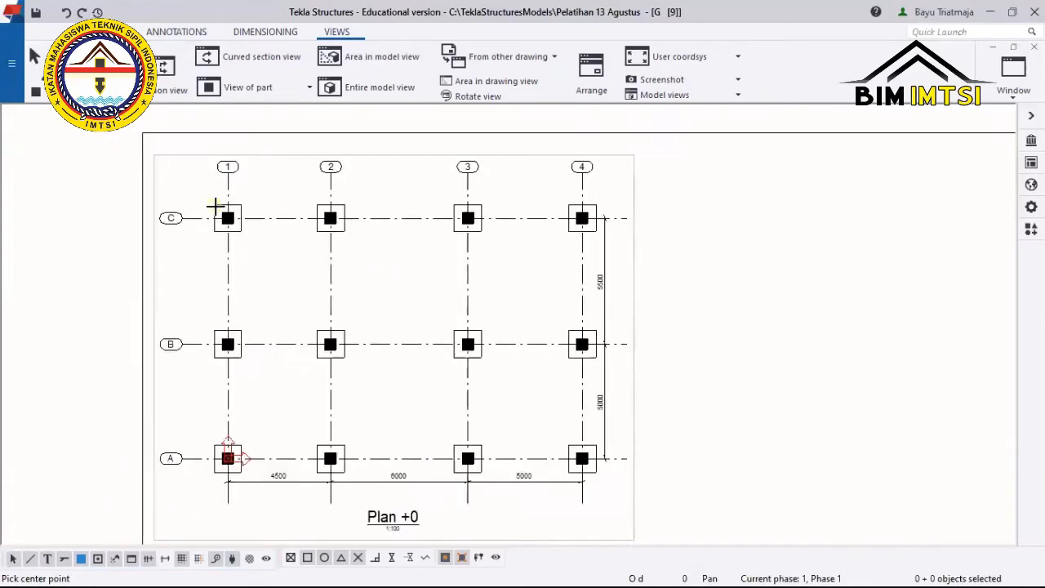
{"action": "left_click", "coordinate": [225, 212]}
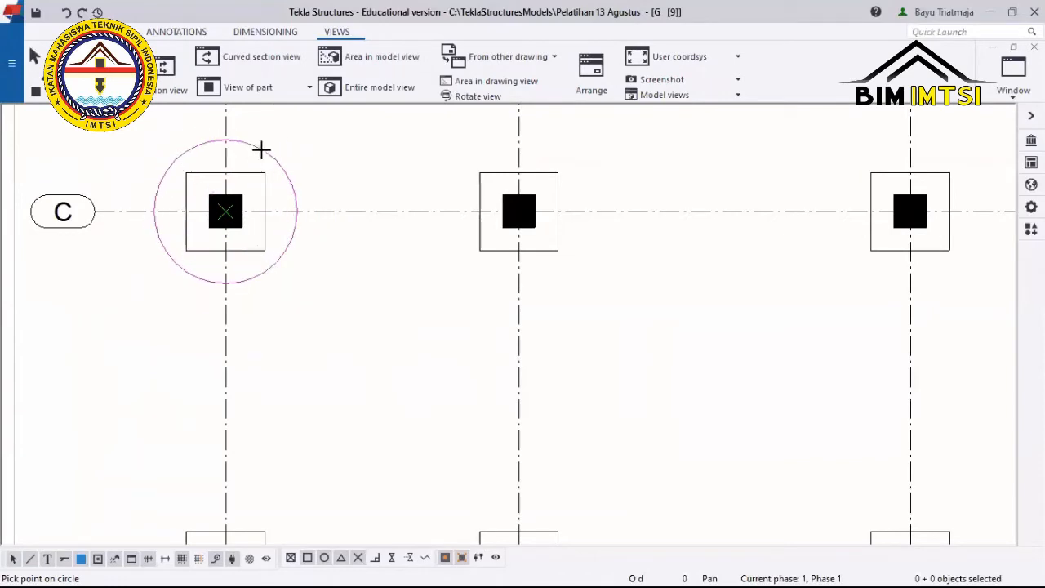
{"action": "mouse_move", "coordinate": [262, 149]}
{"action": "middle_mouse_down"}
{"action": "mouse_move", "coordinate": [294, 201]}
{"action": "mouse_move", "coordinate": [287, 207]}
{"action": "middle_mouse_up"}
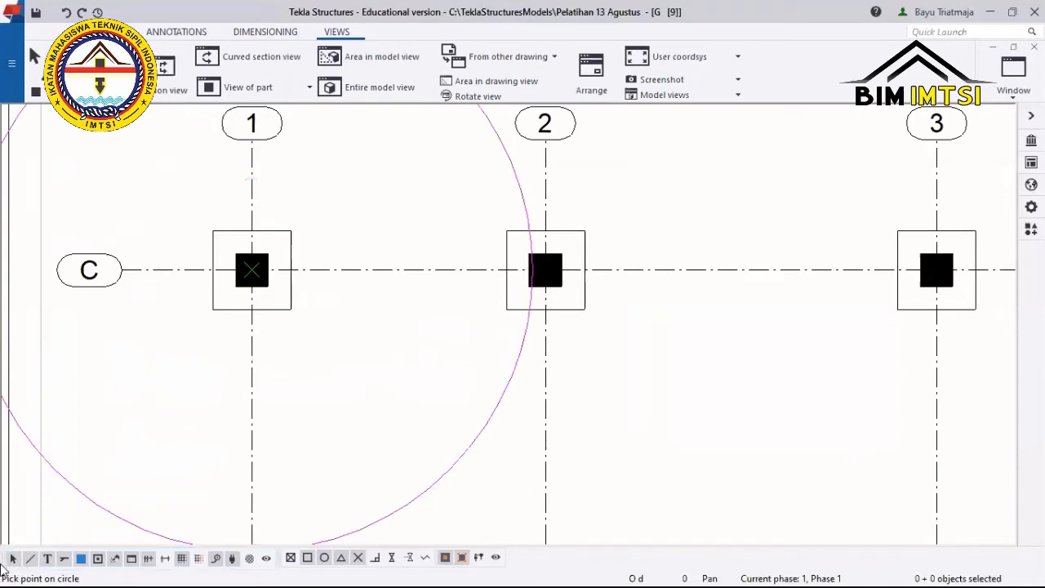
{"action": "scroll", "coordinate": [191, 256], "scroll_direction": "down", "scroll_amount": 1}
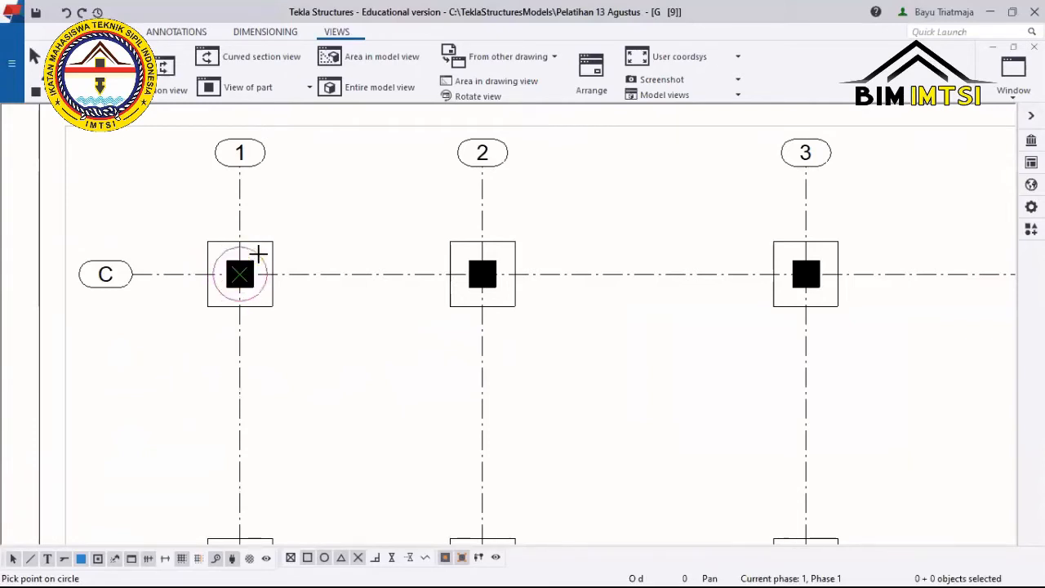
{"action": "scroll", "coordinate": [258, 255], "scroll_direction": "up", "scroll_amount": 4}
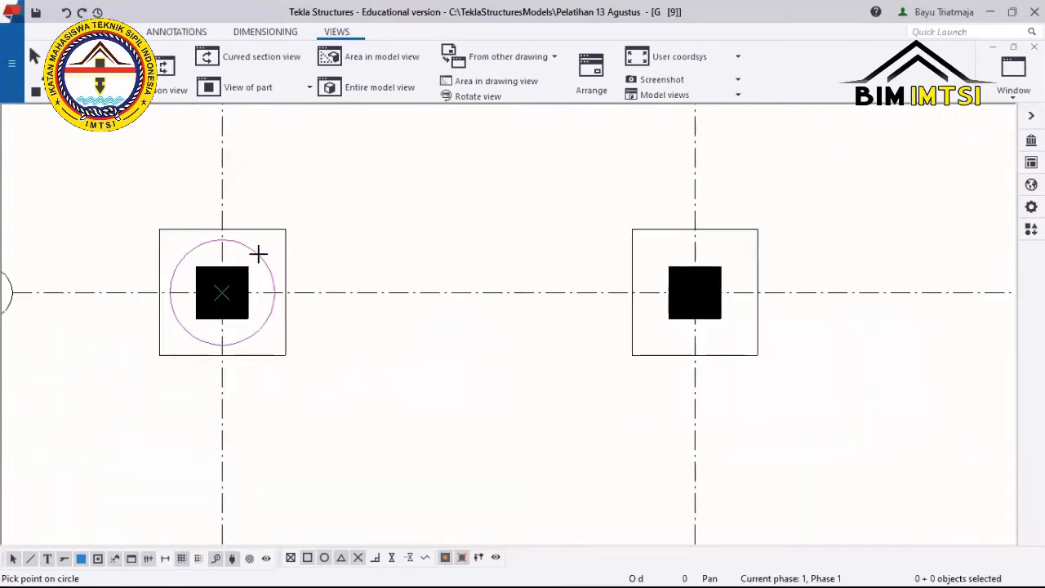
{"action": "left_click", "coordinate": [131, 229]}
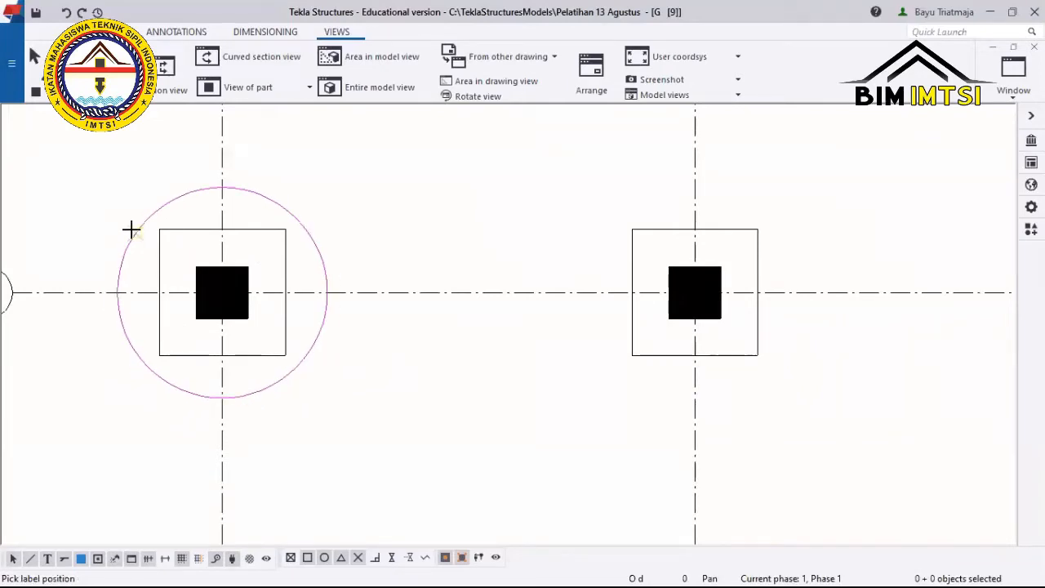
{"action": "mouse_move", "coordinate": [131, 229]}
{"action": "middle_mouse_down"}
{"action": "mouse_move", "coordinate": [144, 236]}
{"action": "mouse_move", "coordinate": [157, 275]}
{"action": "middle_mouse_up"}
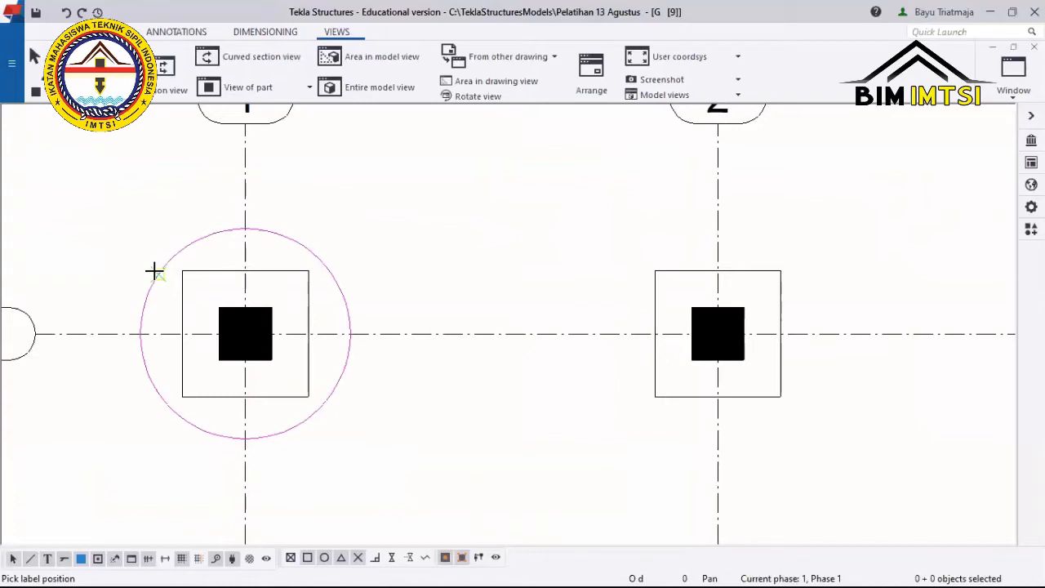
Set the label point up and left of the detail circle at grid C-1 and place the detail view beside grid line 4 of the plan.
{"action": "middle_click_drag", "start_coordinate": [96, 212], "coordinate": [149, 303]}
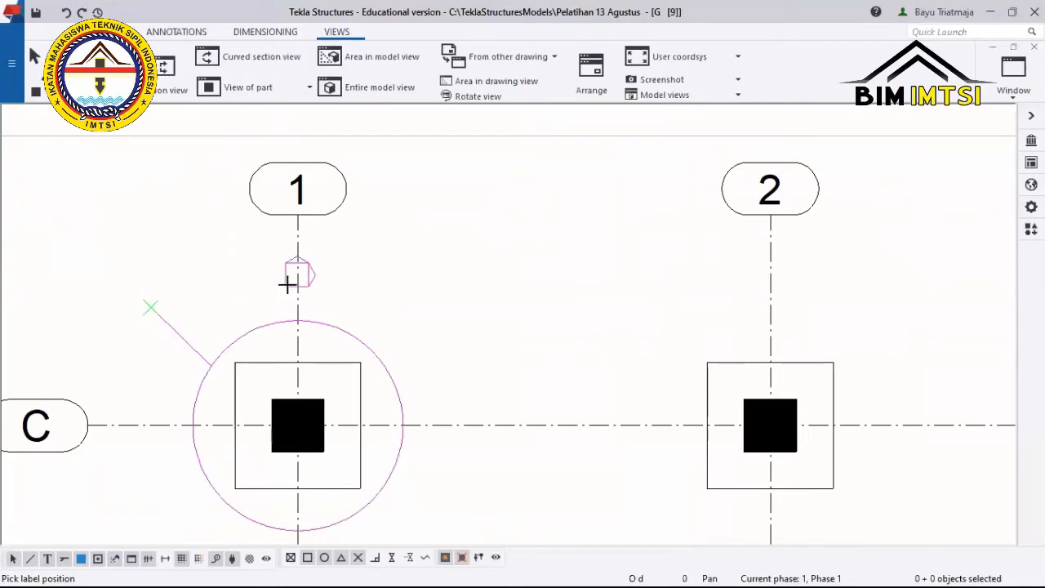
{"action": "scroll", "coordinate": [561, 358], "scroll_direction": "down", "scroll_amount": 5}
{"action": "mouse_move", "coordinate": [392, 328]}
{"action": "middle_mouse_down"}
{"action": "mouse_move", "coordinate": [310, 334]}
{"action": "mouse_move", "coordinate": [186, 318]}
{"action": "middle_mouse_up"}
{"action": "scroll", "coordinate": [186, 318], "scroll_direction": "down", "scroll_amount": 4}
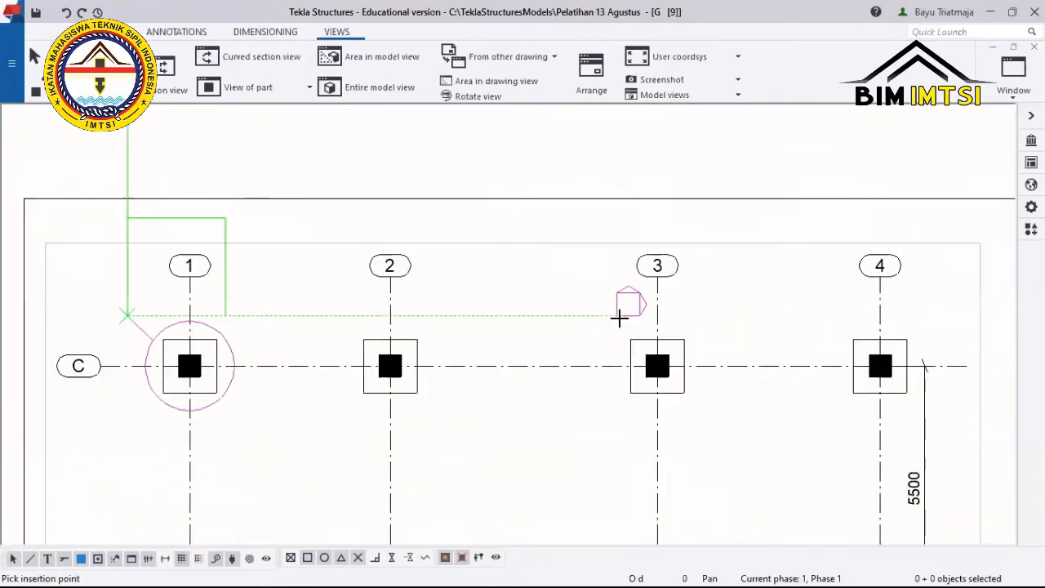
{"action": "scroll", "coordinate": [122, 310], "scroll_direction": "up", "scroll_amount": 5}
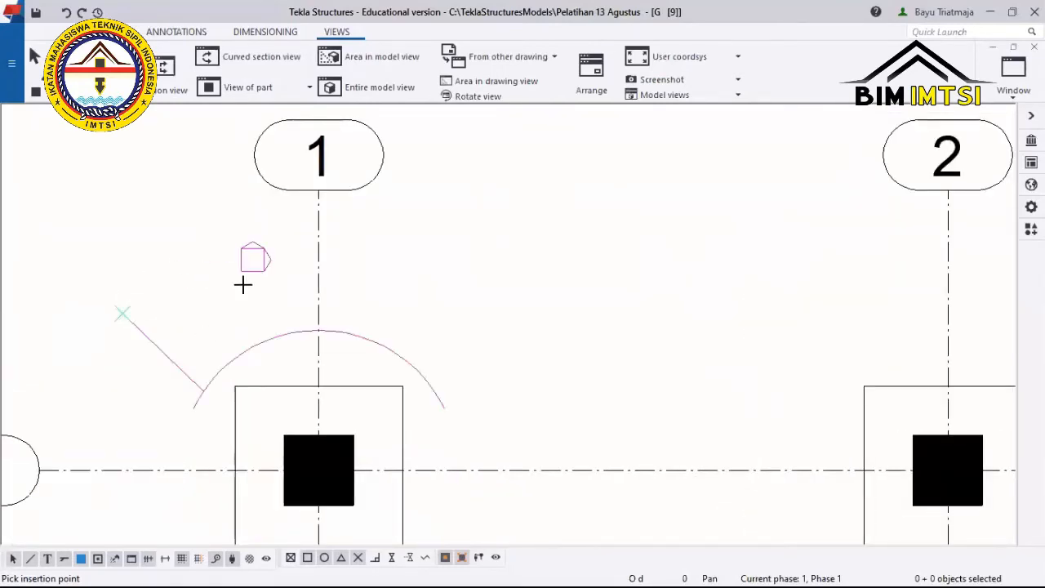
{"action": "scroll", "coordinate": [197, 285], "scroll_direction": "down", "scroll_amount": 5}
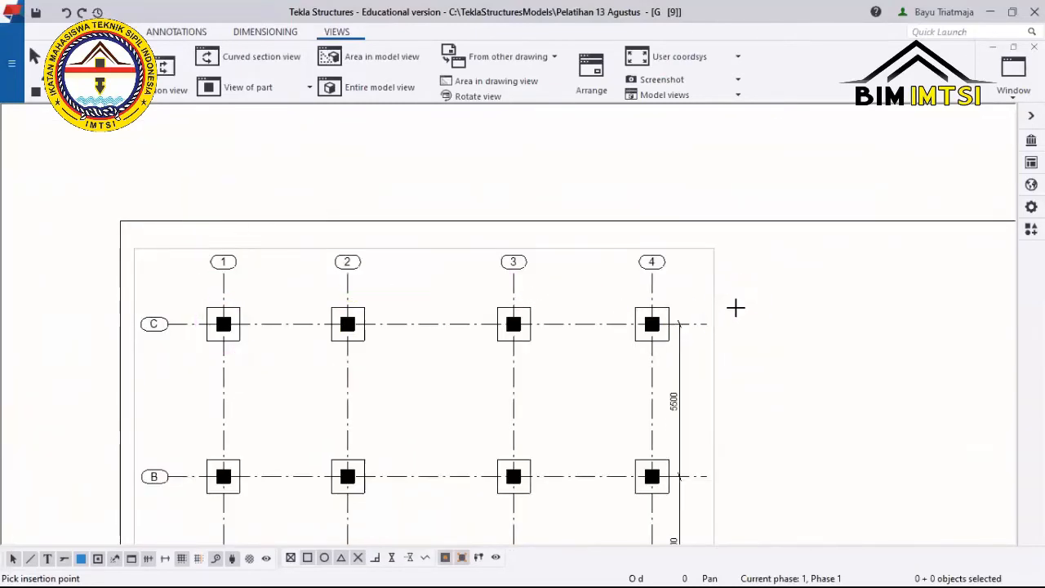
{"action": "scroll", "coordinate": [613, 276], "scroll_direction": "down", "scroll_amount": 3}
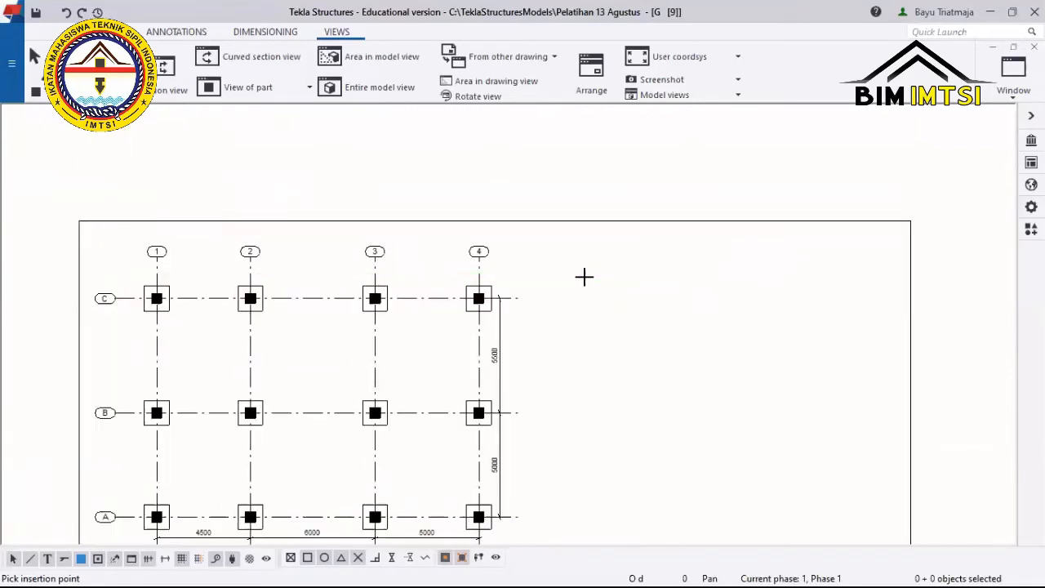
{"action": "scroll", "coordinate": [584, 277], "scroll_direction": "up", "scroll_amount": 1}
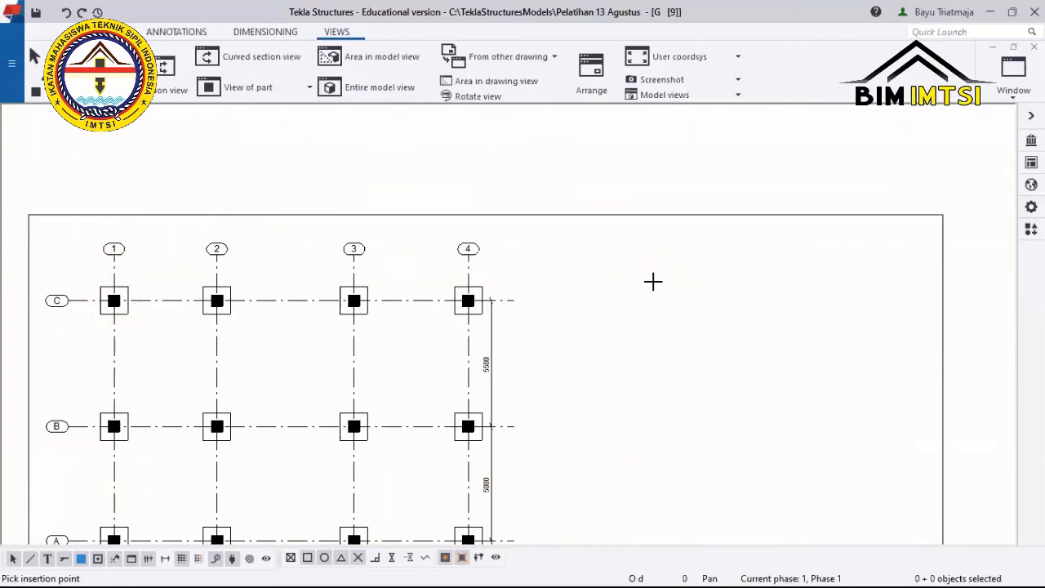
{"action": "left_click", "coordinate": [654, 282]}
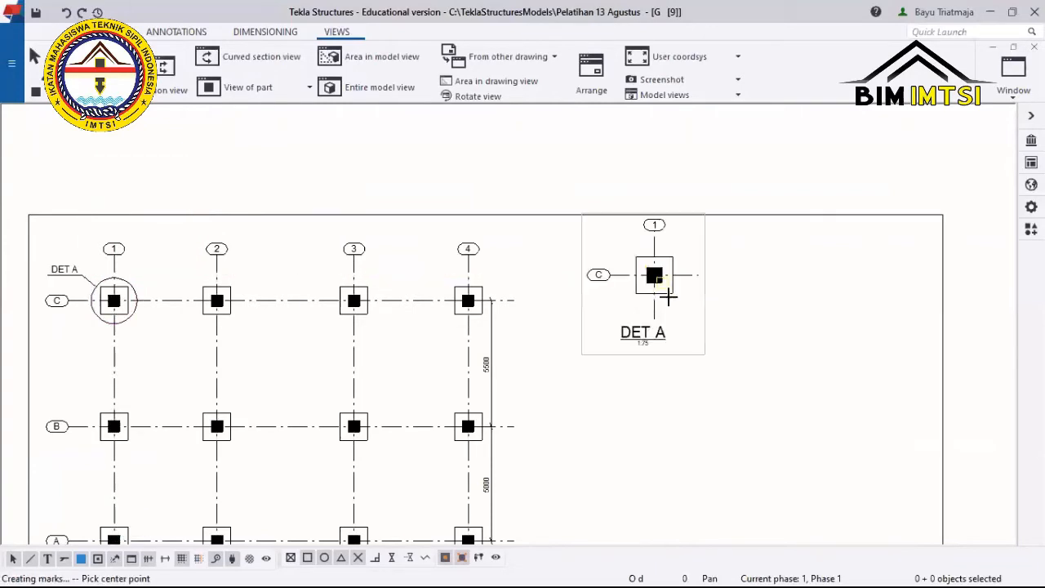
Move the DET A view fully inside the sheet border, farther away from the Plan +0 view.
{"action": "scroll", "coordinate": [694, 317], "scroll_direction": "up", "scroll_amount": 2}
{"action": "scroll", "coordinate": [652, 176], "scroll_direction": "down", "scroll_amount": 3}
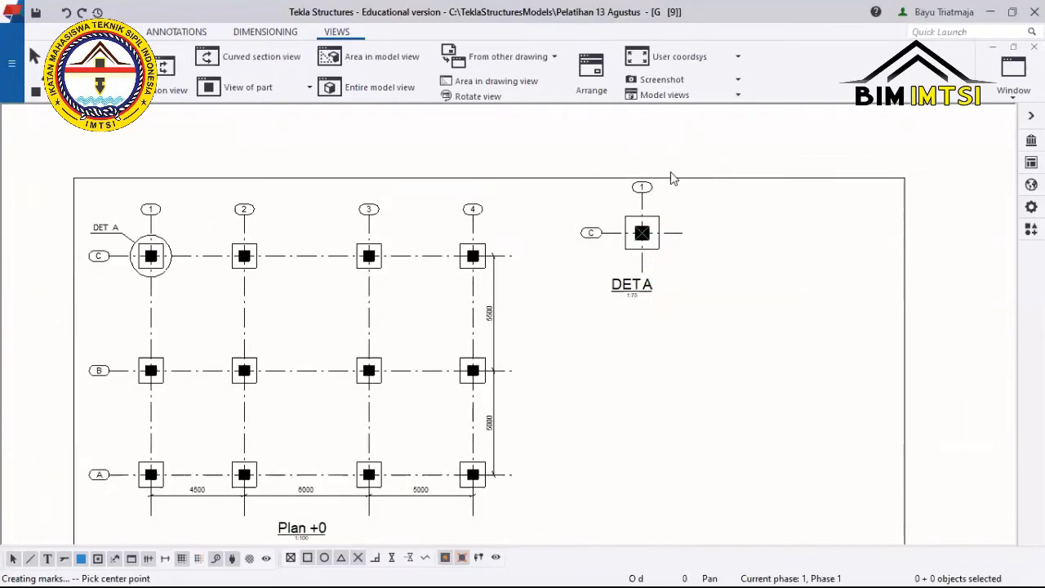
{"action": "scroll", "coordinate": [682, 245], "scroll_direction": "up", "scroll_amount": 3}
{"action": "left_click", "coordinate": [676, 274]}
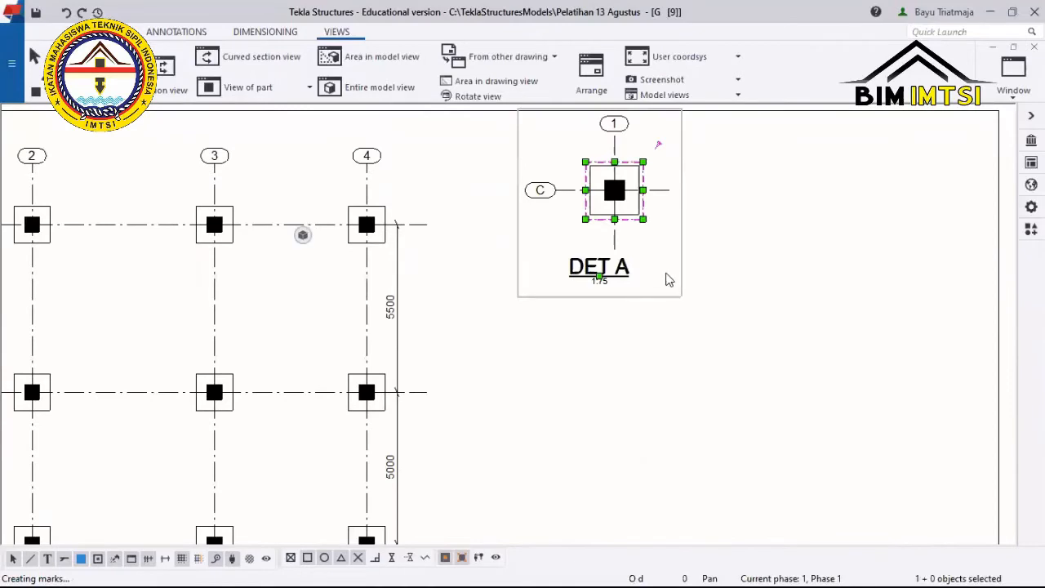
{"action": "left_click_drag", "start_coordinate": [684, 245], "coordinate": [745, 300]}
{"action": "left_click", "coordinate": [827, 342]}
{"action": "left_click", "coordinate": [746, 333]}
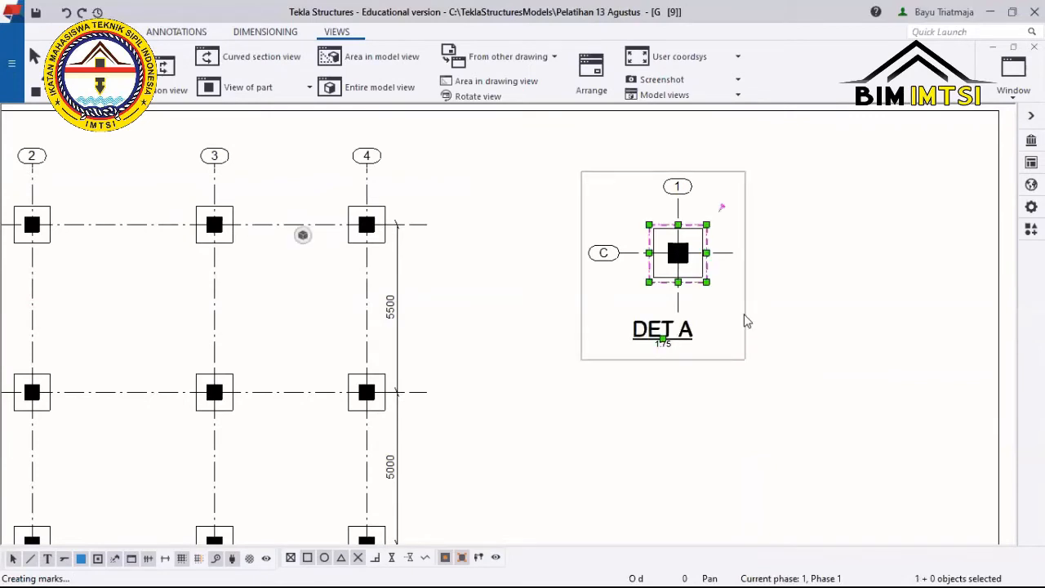
{"action": "left_click_drag", "start_coordinate": [758, 318], "coordinate": [856, 332]}
{"action": "scroll", "coordinate": [855, 332], "scroll_direction": "down", "scroll_amount": 5}
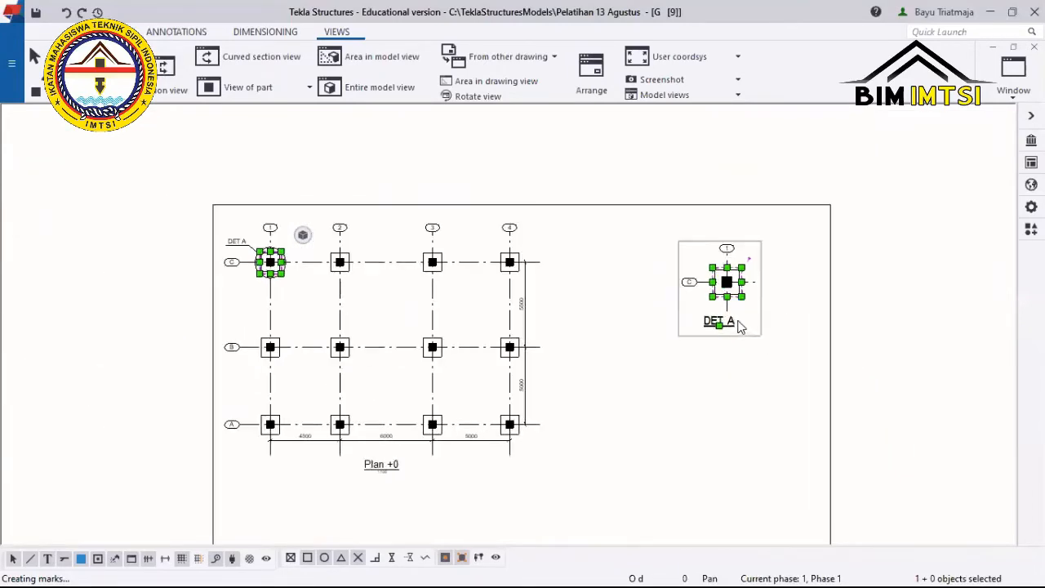
{"action": "left_click", "coordinate": [633, 292]}
{"action": "scroll", "coordinate": [163, 221], "scroll_direction": "up", "scroll_amount": 3}
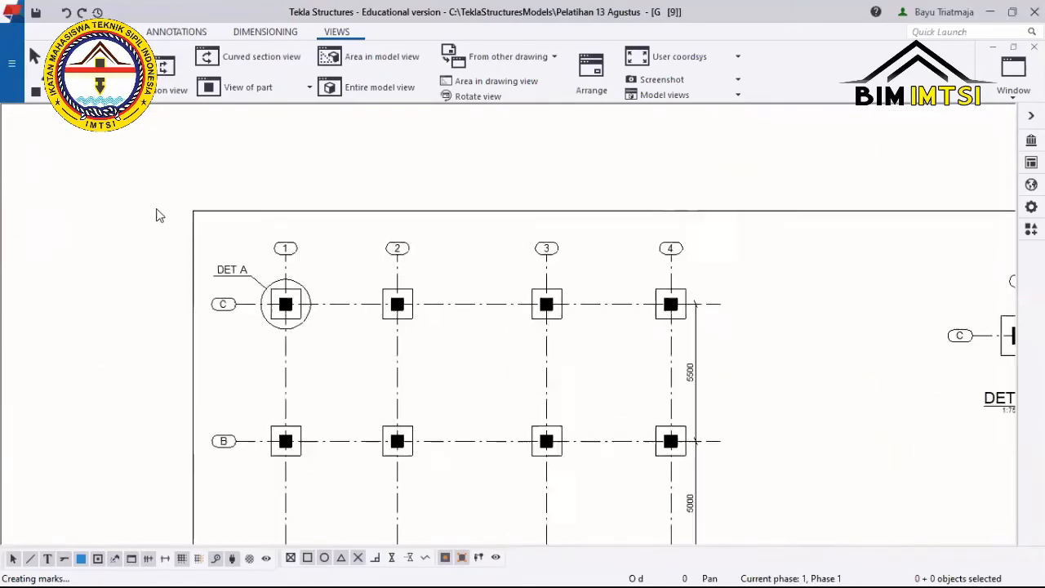
{"action": "scroll", "coordinate": [572, 373], "scroll_direction": "down", "scroll_amount": 3}
{"action": "scroll", "coordinate": [756, 349], "scroll_direction": "up", "scroll_amount": 5}
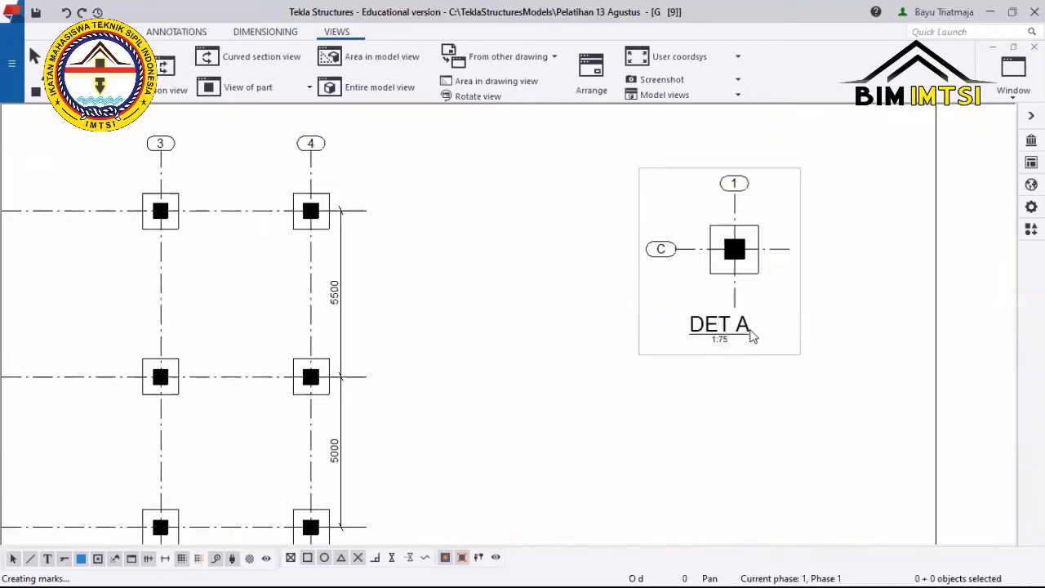
{"action": "mouse_move", "coordinate": [753, 336]}
{"action": "middle_mouse_down"}
{"action": "mouse_move", "coordinate": [683, 378]}
{"action": "mouse_move", "coordinate": [670, 411]}
{"action": "mouse_move", "coordinate": [612, 429]}
{"action": "mouse_move", "coordinate": [586, 420]}
{"action": "middle_mouse_up"}
{"action": "scroll", "coordinate": [535, 274], "scroll_direction": "up", "scroll_amount": 2}
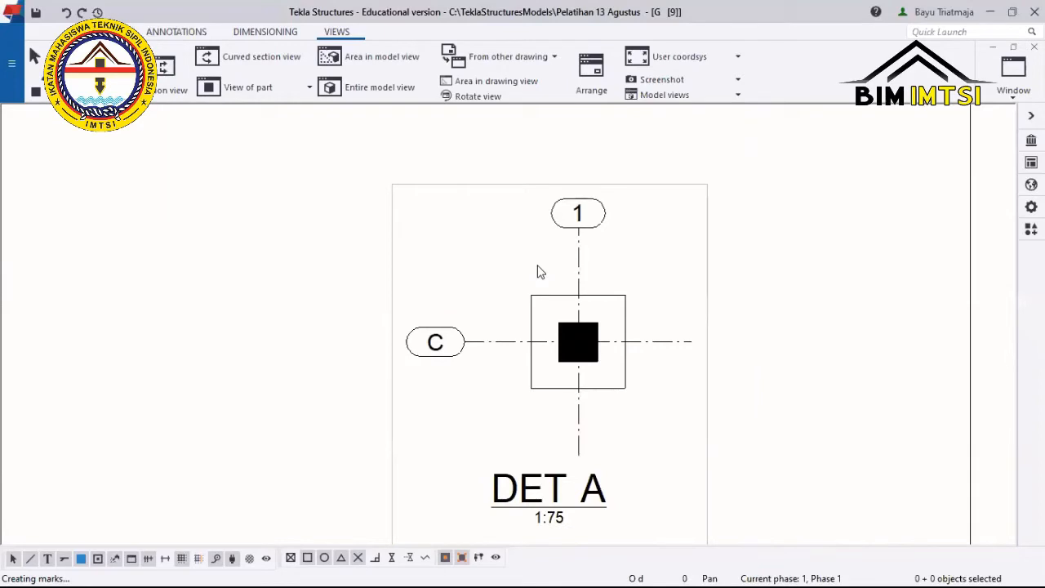
{"action": "scroll", "coordinate": [549, 276], "scroll_direction": "up", "scroll_amount": 1}
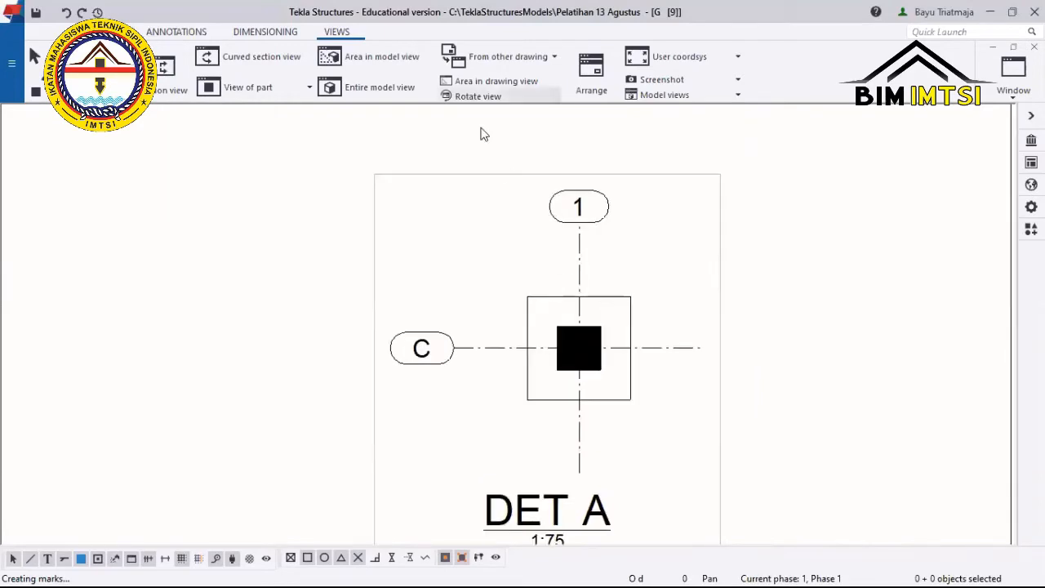
{"action": "left_click", "coordinate": [238, 36]}
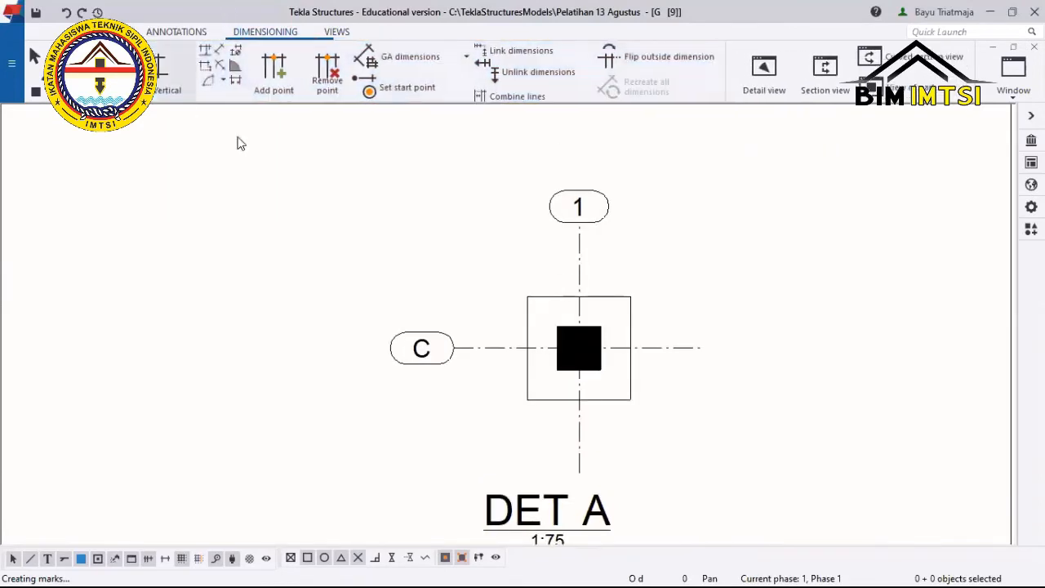
{"action": "left_click", "coordinate": [120, 75]}
{"action": "scroll", "coordinate": [506, 248], "scroll_direction": "up", "scroll_amount": 1}
{"action": "scroll", "coordinate": [514, 259], "scroll_direction": "up", "scroll_amount": 1}
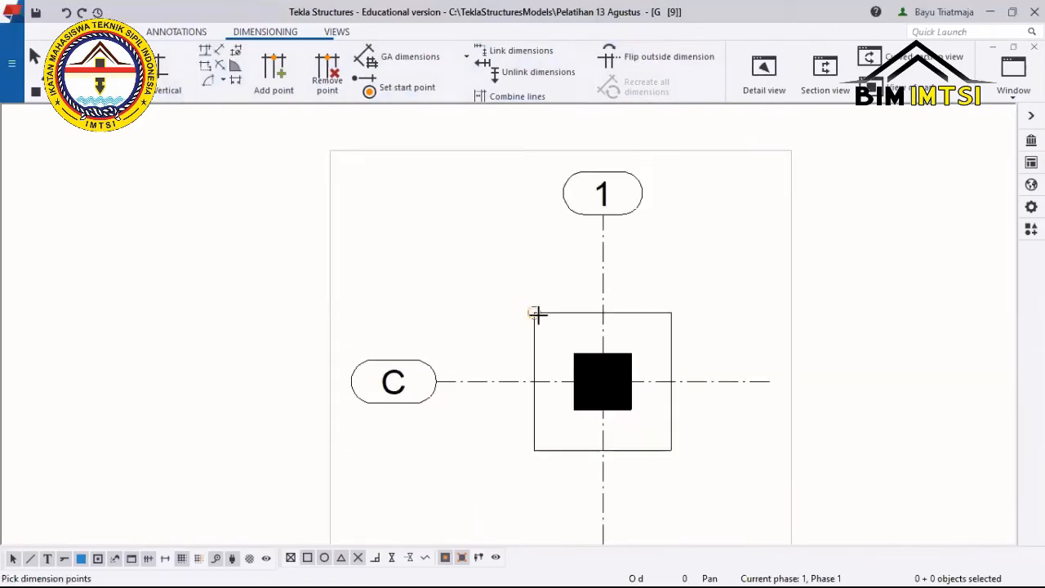
{"action": "left_click", "coordinate": [544, 313]}
{"action": "left_click", "coordinate": [672, 313]}
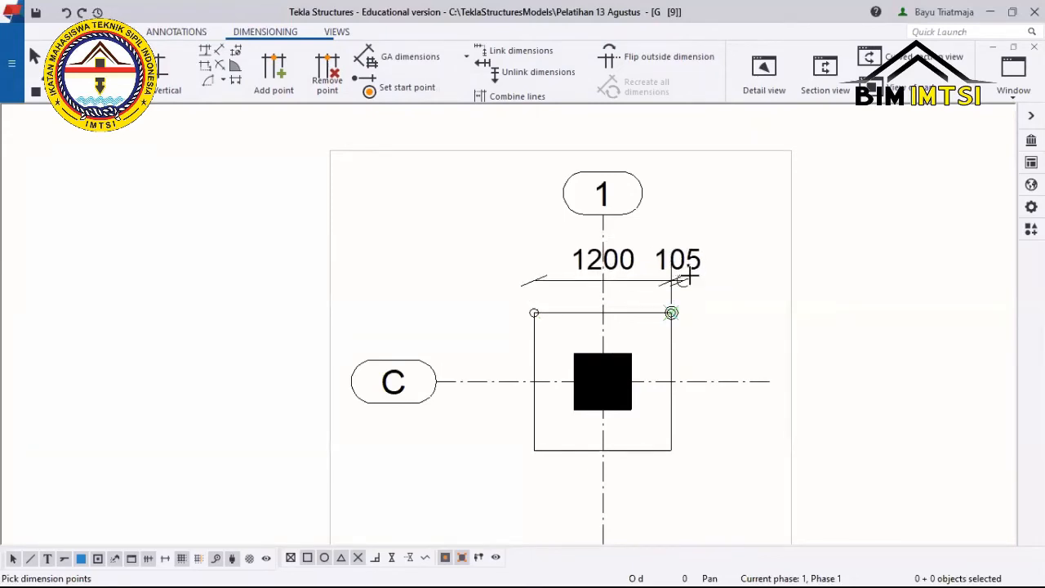
{"action": "right_click", "coordinate": [710, 261]}
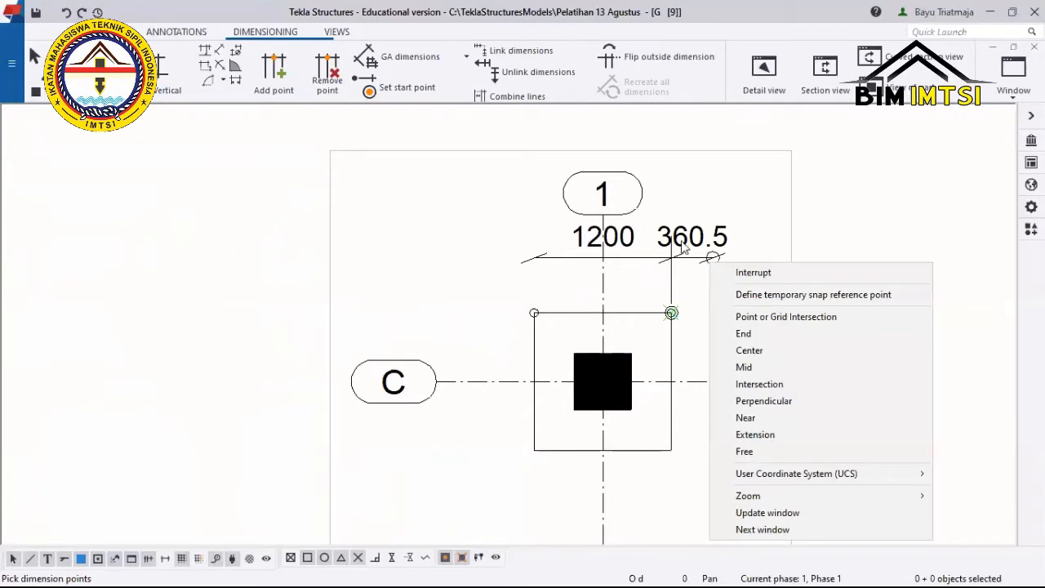
{"action": "left_click", "coordinate": [715, 272]}
Add a horizontal dimension across the footing's upper edge in DET A, placed just below the grid 1 bubble.
{"action": "left_click", "coordinate": [161, 90]}
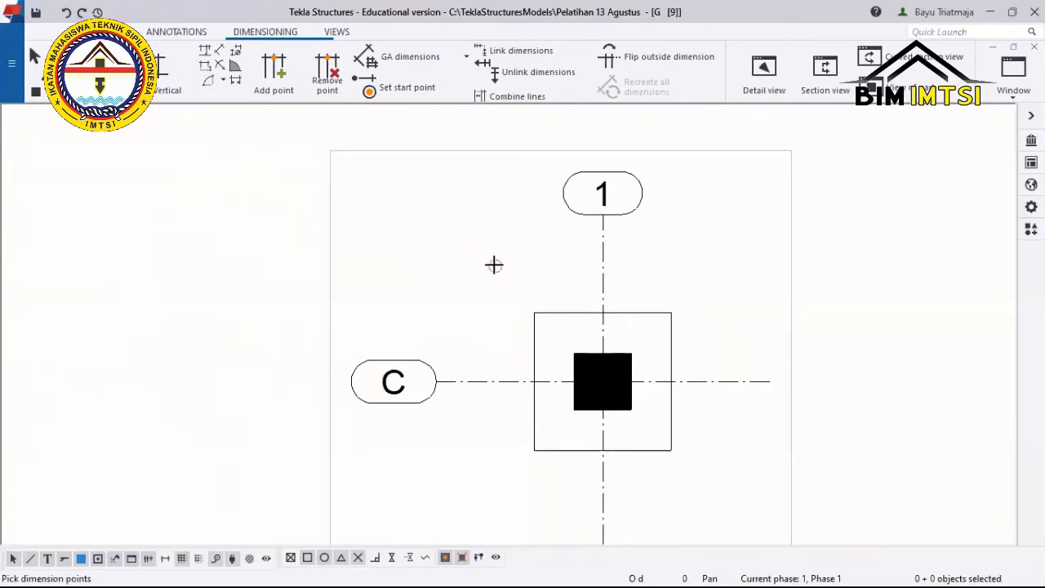
{"action": "left_click", "coordinate": [535, 313]}
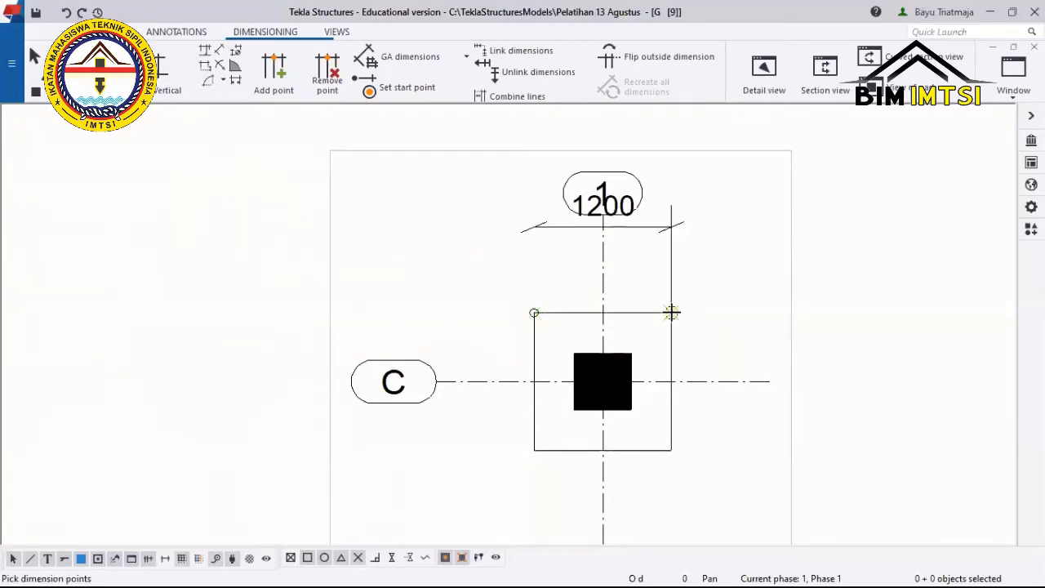
{"action": "left_click", "coordinate": [671, 313]}
{"action": "middle_click", "coordinate": [694, 236]}
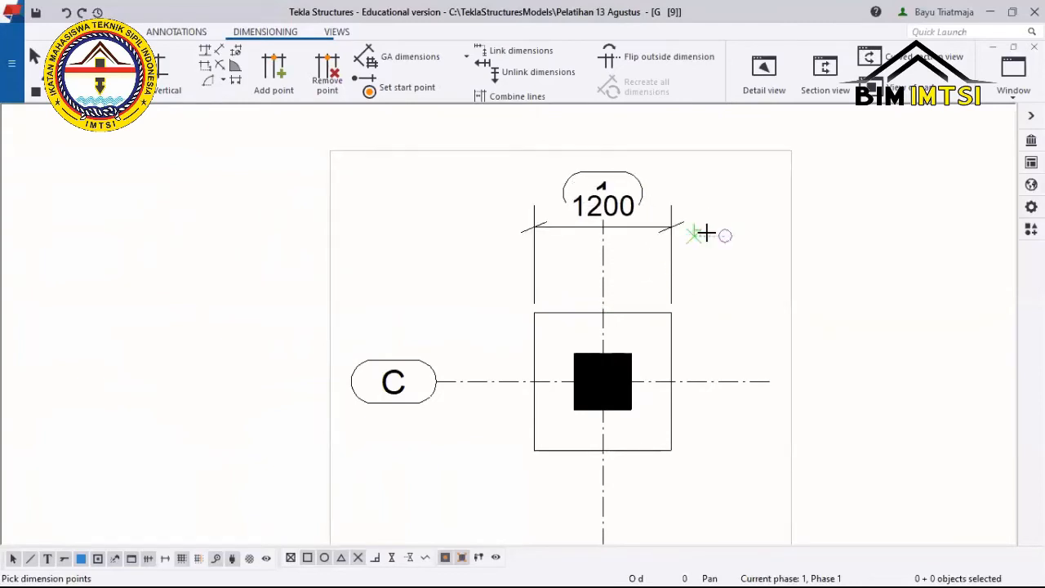
Undo the horizontal dimension placed above the footing in DET A.
{"action": "left_click", "coordinate": [533, 450]}
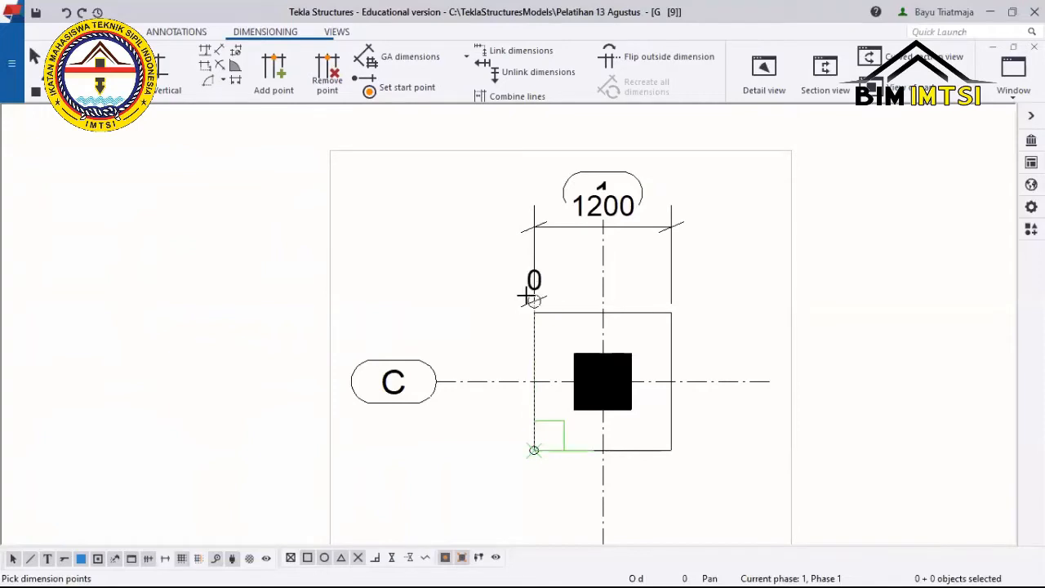
{"action": "right_click", "coordinate": [481, 287]}
{"action": "left_click", "coordinate": [501, 296]}
{"action": "left_click", "coordinate": [151, 76]}
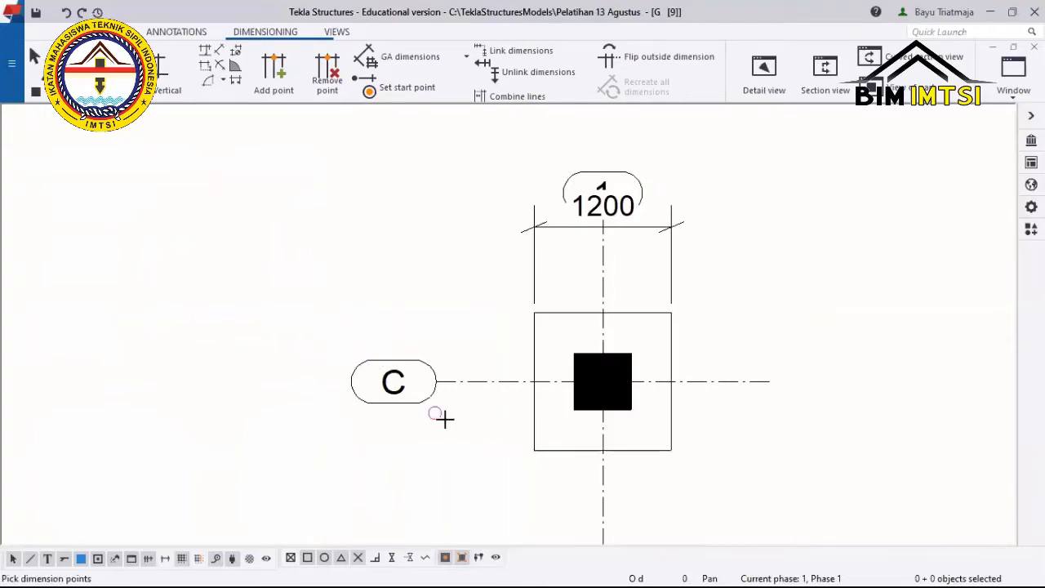
{"action": "key", "text": "ctrl+z"}
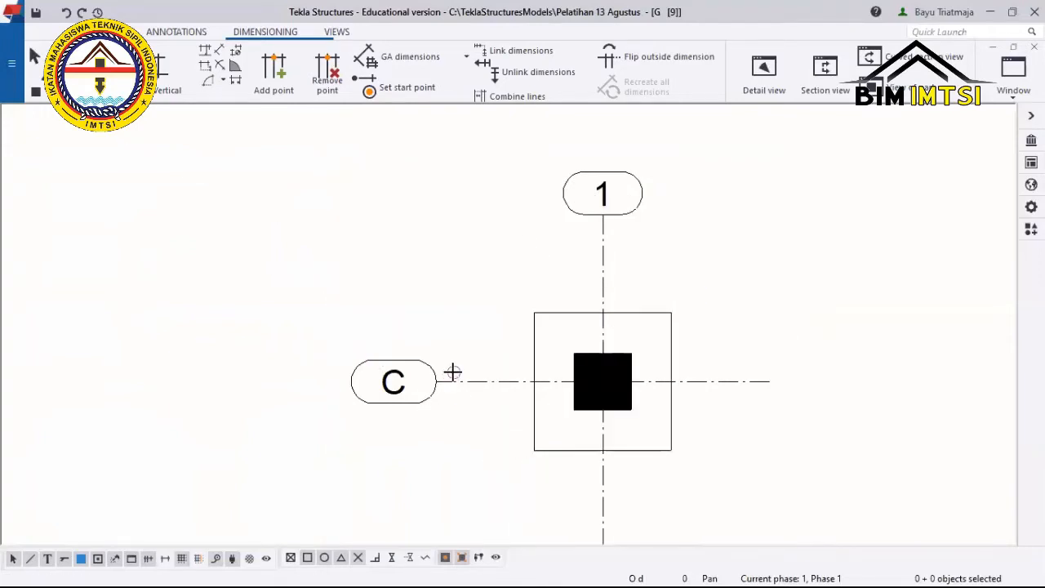
Try the horizontal dimension between the footing's two upper corners once more and undo it.
{"action": "left_click", "coordinate": [535, 315]}
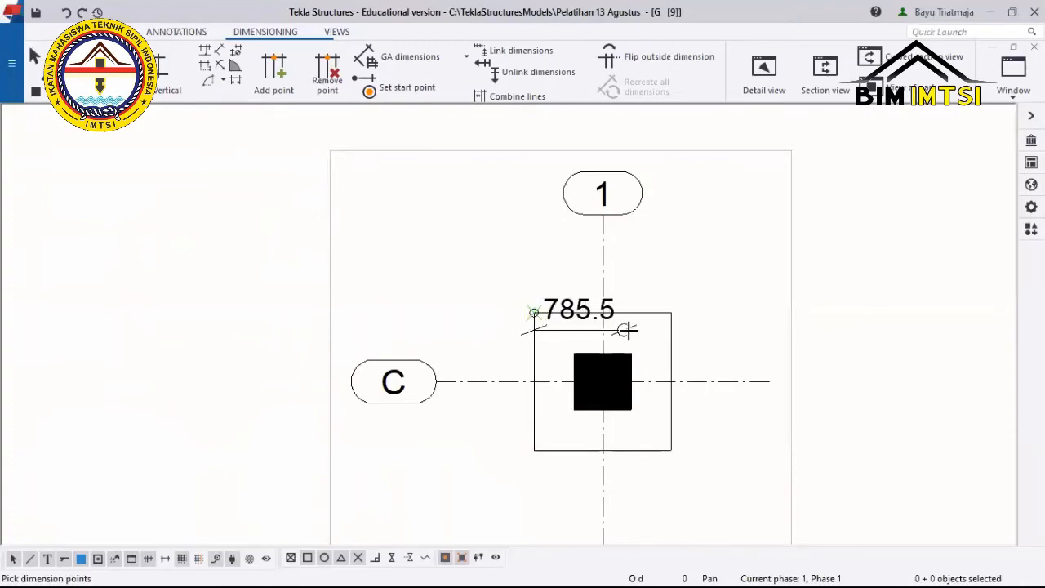
{"action": "left_click", "coordinate": [672, 313]}
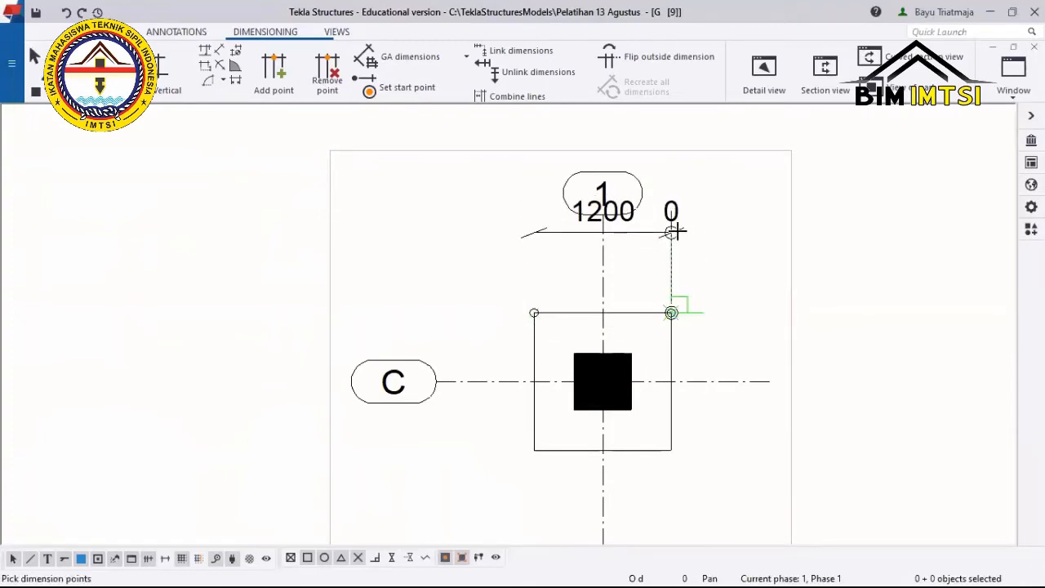
{"action": "middle_click", "coordinate": [678, 231]}
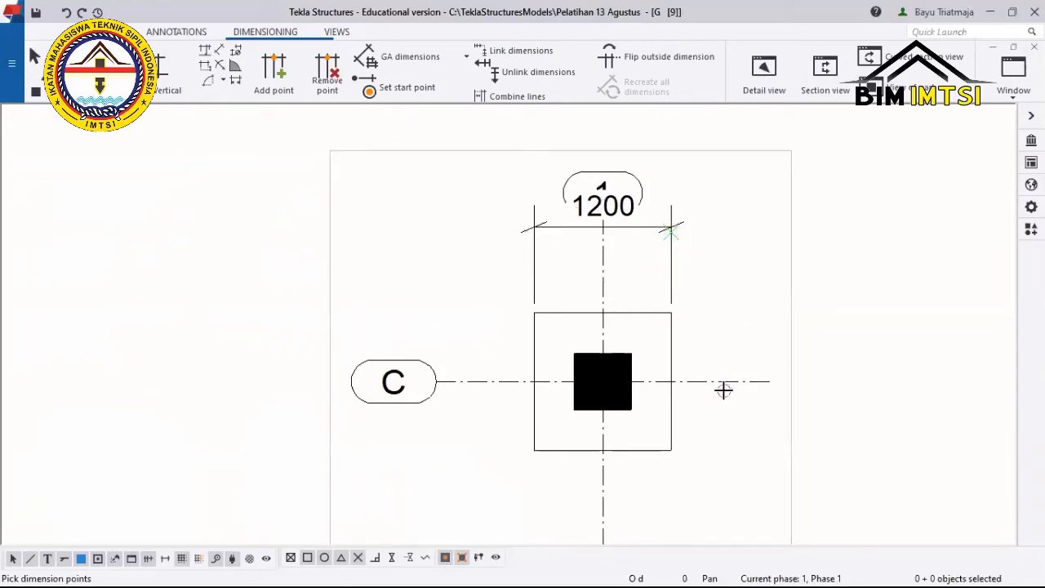
{"action": "key", "text": "ctrl+z"}
Dimension the footing's width between its two lower corners in DET A, placing the dimension line between the footing and the view title.
{"action": "middle_click_drag", "start_coordinate": [638, 399], "coordinate": [602, 311]}
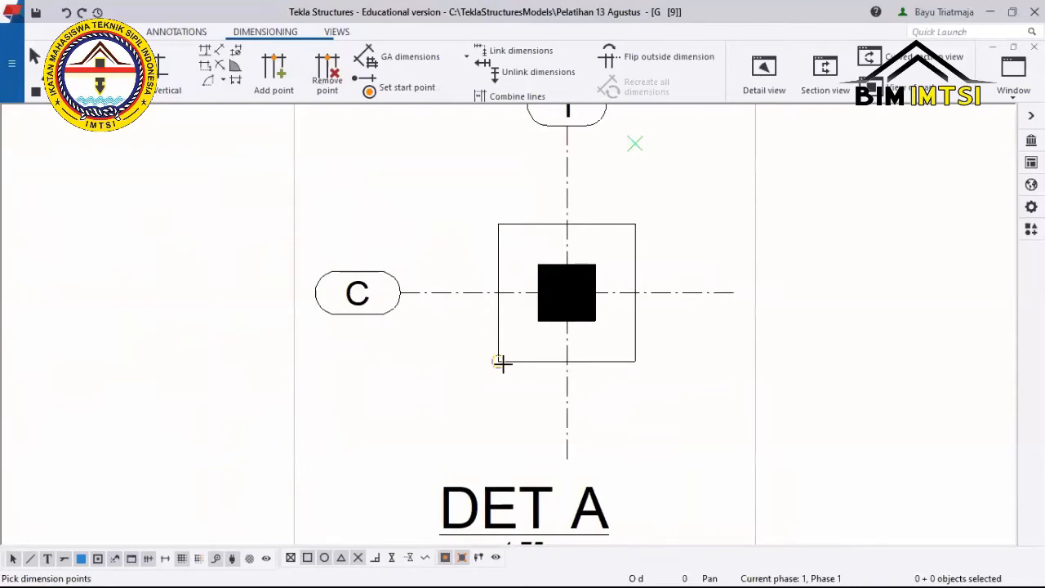
{"action": "left_click", "coordinate": [499, 362]}
{"action": "left_click", "coordinate": [635, 362]}
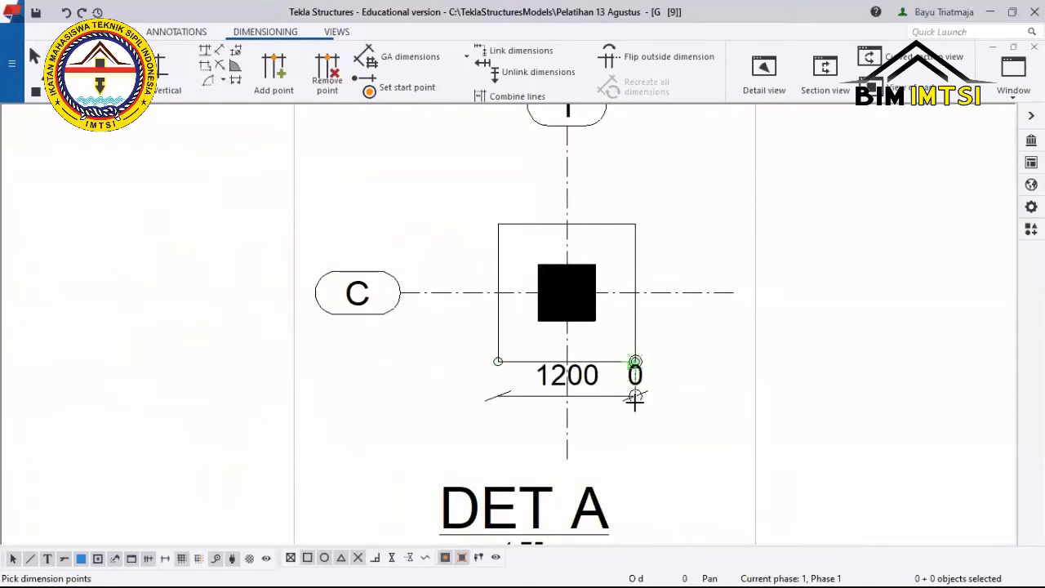
{"action": "middle_click", "coordinate": [636, 431]}
{"action": "scroll", "coordinate": [507, 359], "scroll_direction": "down", "scroll_amount": 4}
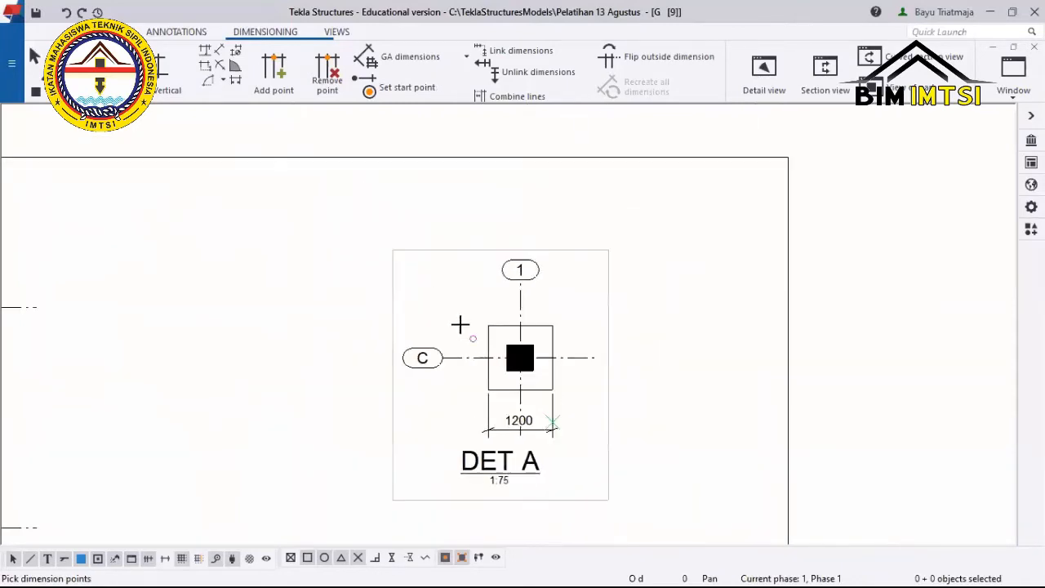
{"action": "right_click", "coordinate": [358, 222]}
{"action": "key", "text": "Escape"}
{"action": "scroll", "coordinate": [531, 323], "scroll_direction": "up", "scroll_amount": 5}
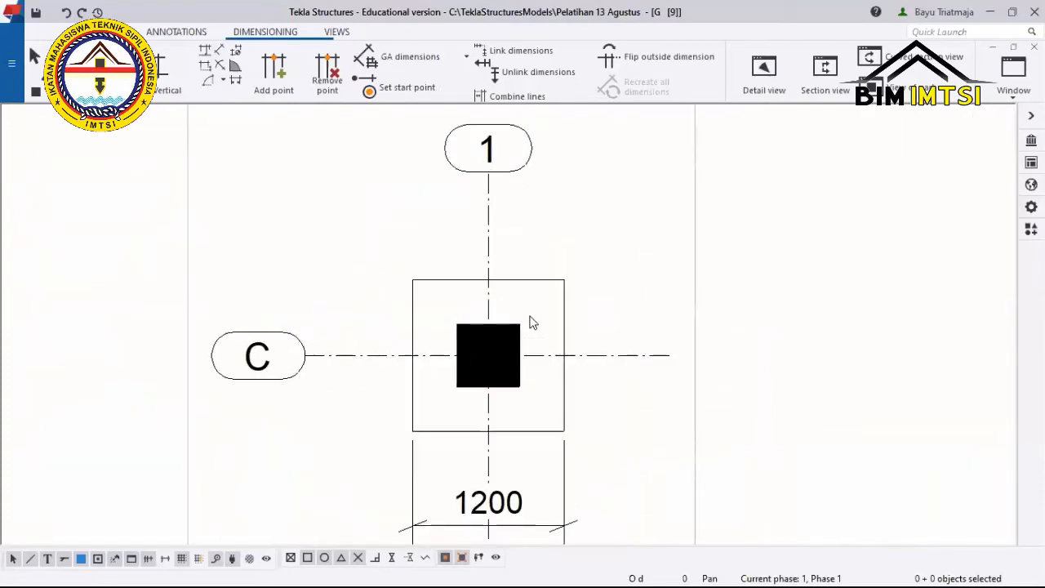
{"action": "scroll", "coordinate": [653, 286], "scroll_direction": "down", "scroll_amount": 3}
{"action": "scroll", "coordinate": [597, 294], "scroll_direction": "up", "scroll_amount": 2}
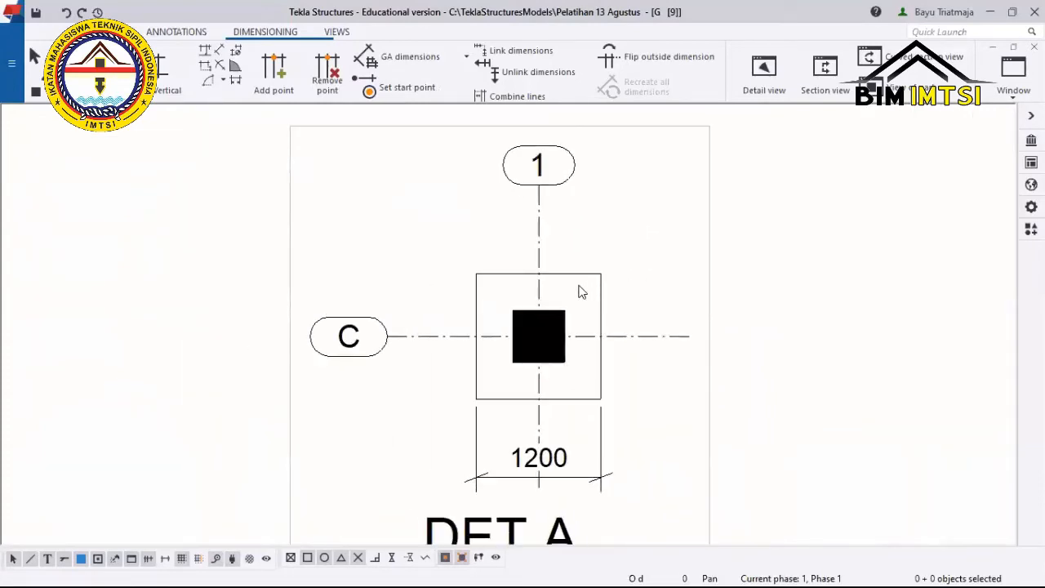
{"action": "right_click", "coordinate": [581, 291]}
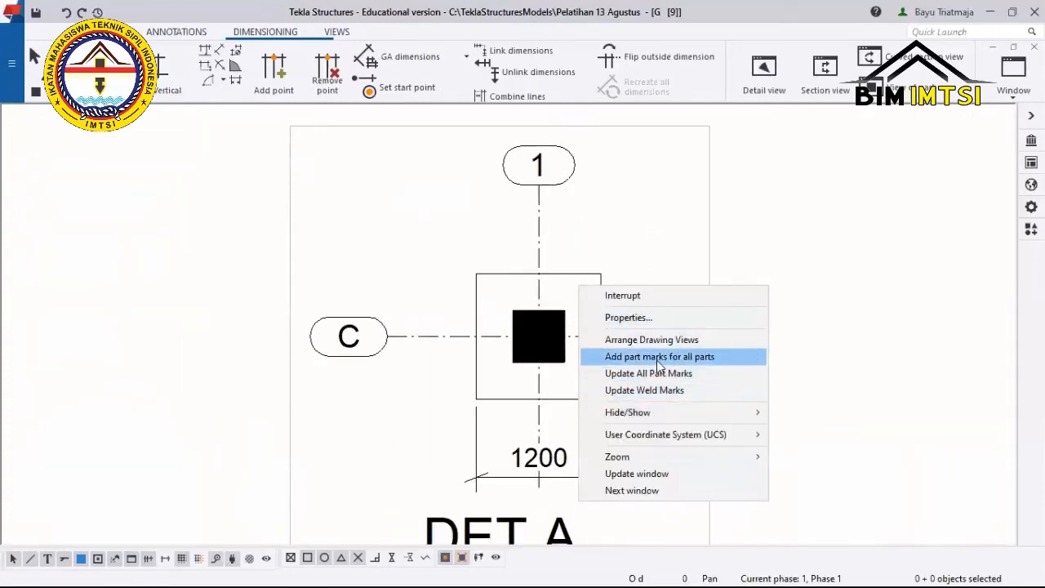
{"action": "left_click", "coordinate": [584, 299]}
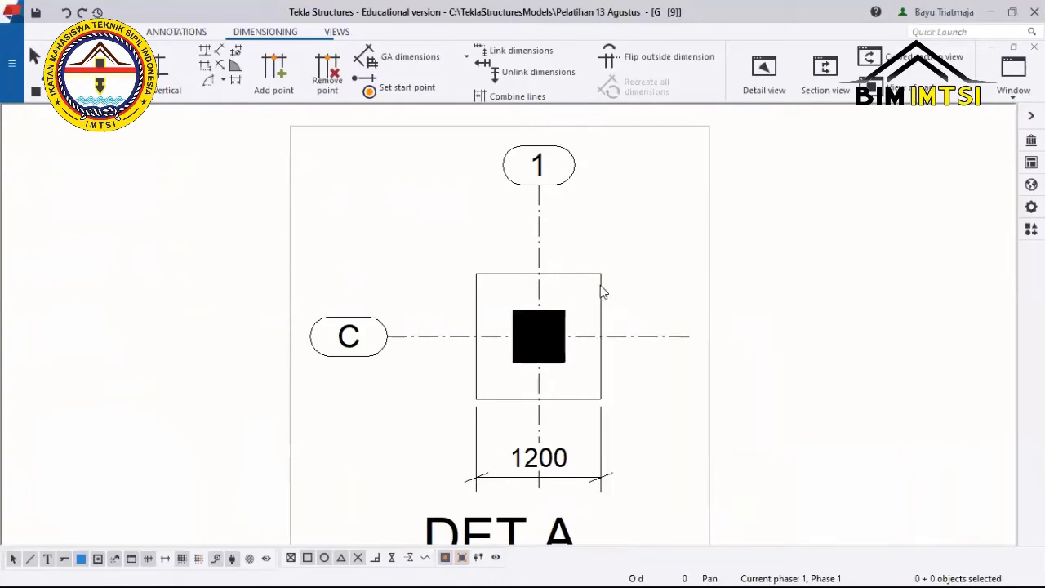
Add an associative note to the footing in DET A, placing its text above and to the right of the footing.
{"action": "left_click", "coordinate": [602, 291]}
{"action": "right_click", "coordinate": [582, 292]}
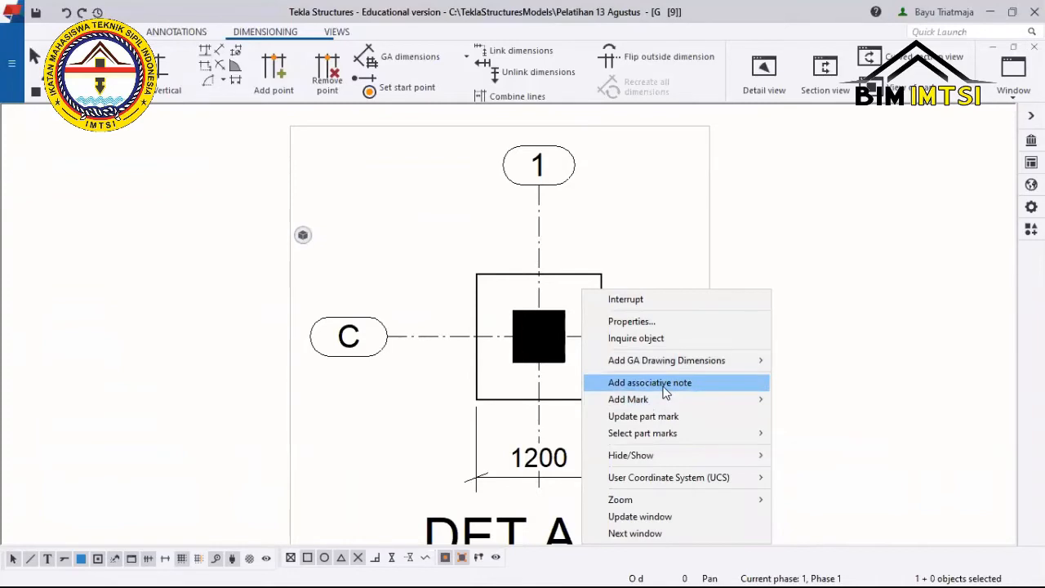
{"action": "left_click", "coordinate": [649, 382]}
{"action": "left_click", "coordinate": [591, 297]}
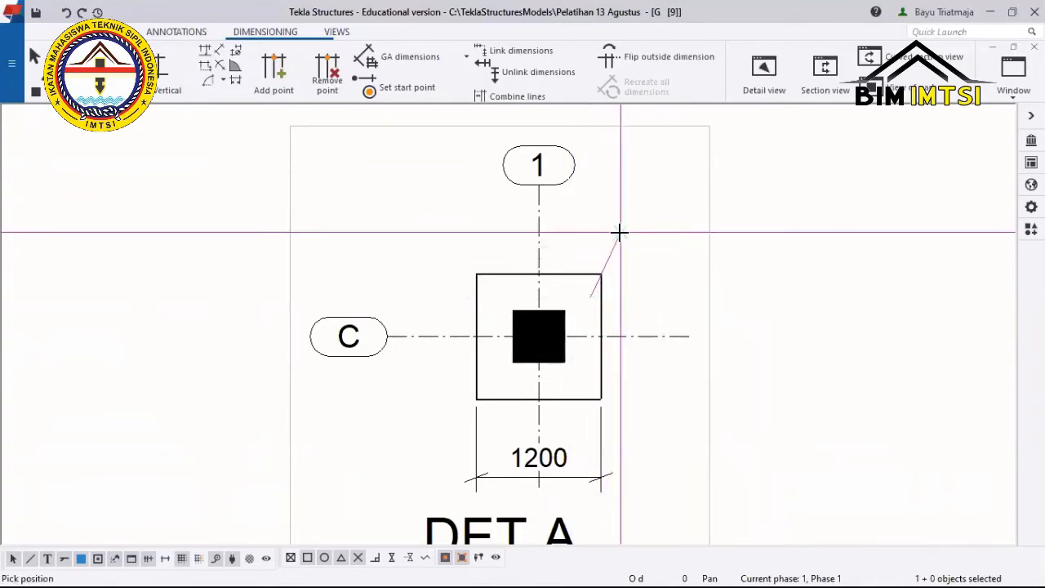
{"action": "left_click", "coordinate": [620, 233]}
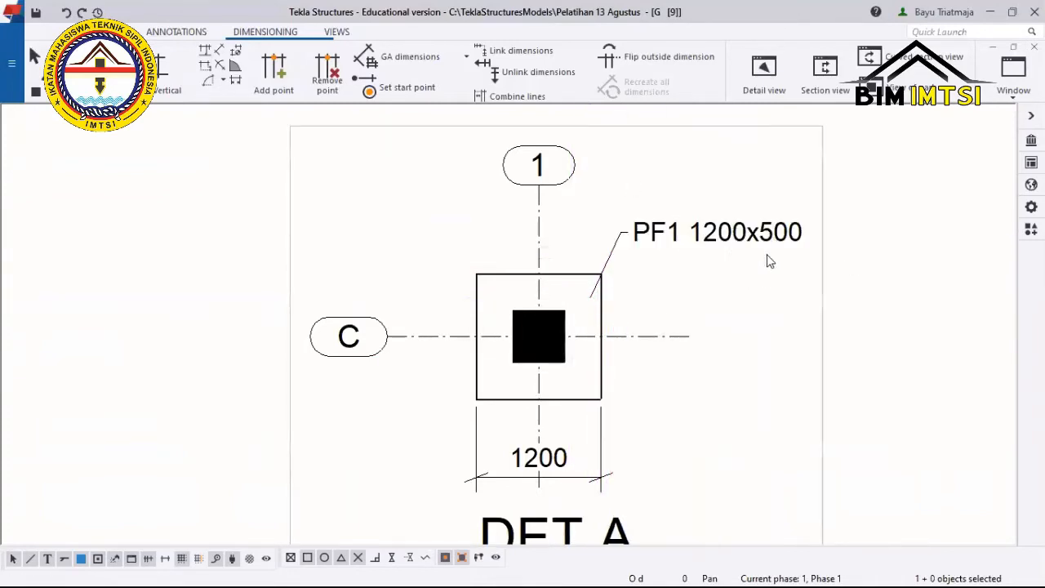
Add an associative note to the column in DET A, placing its text above and to the left of the footing.
{"action": "left_click", "coordinate": [535, 324]}
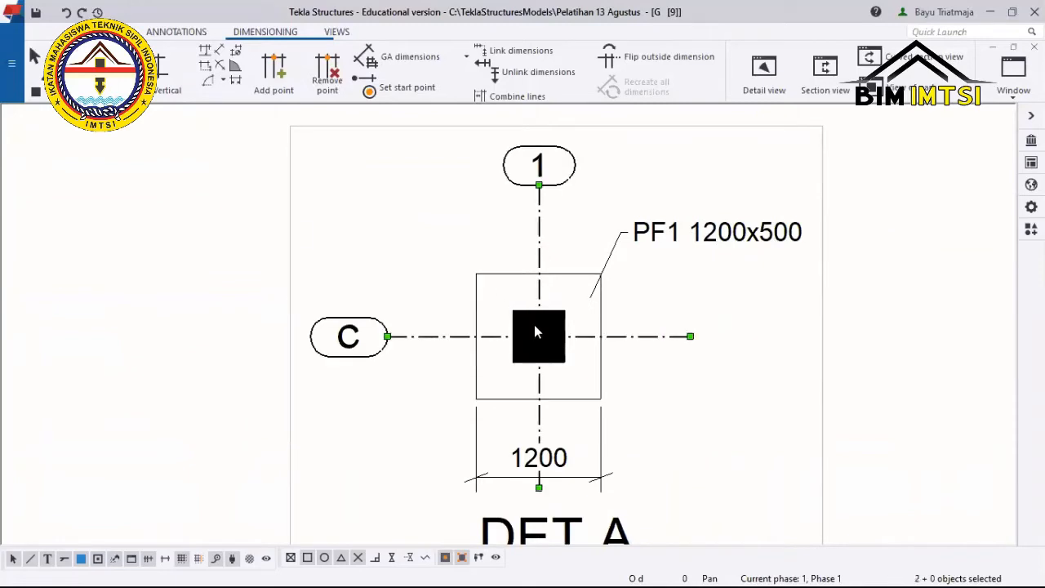
{"action": "right_click", "coordinate": [534, 324]}
{"action": "left_click", "coordinate": [538, 336]}
{"action": "right_click", "coordinate": [521, 325]}
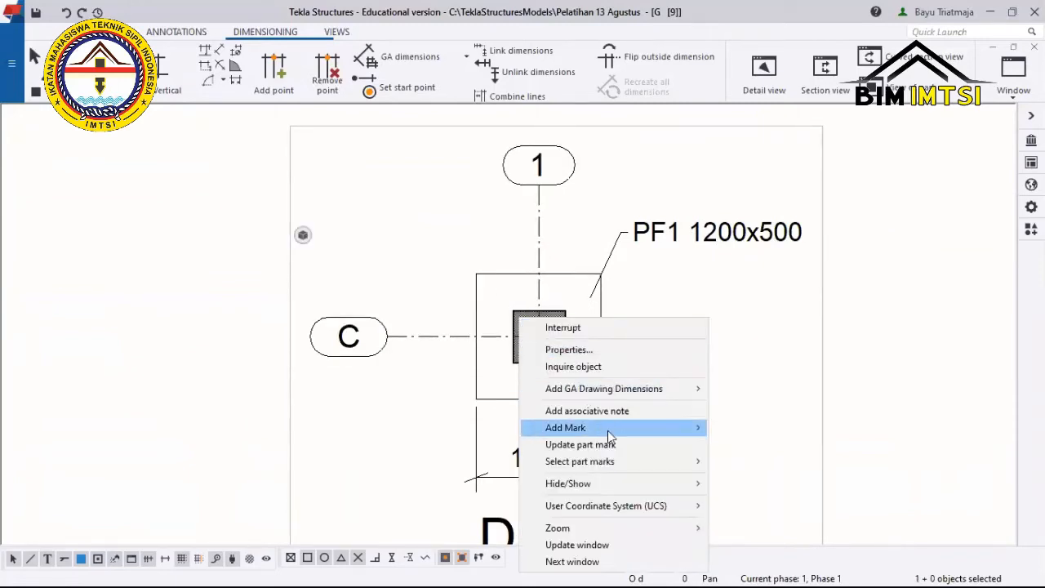
{"action": "left_click", "coordinate": [611, 410]}
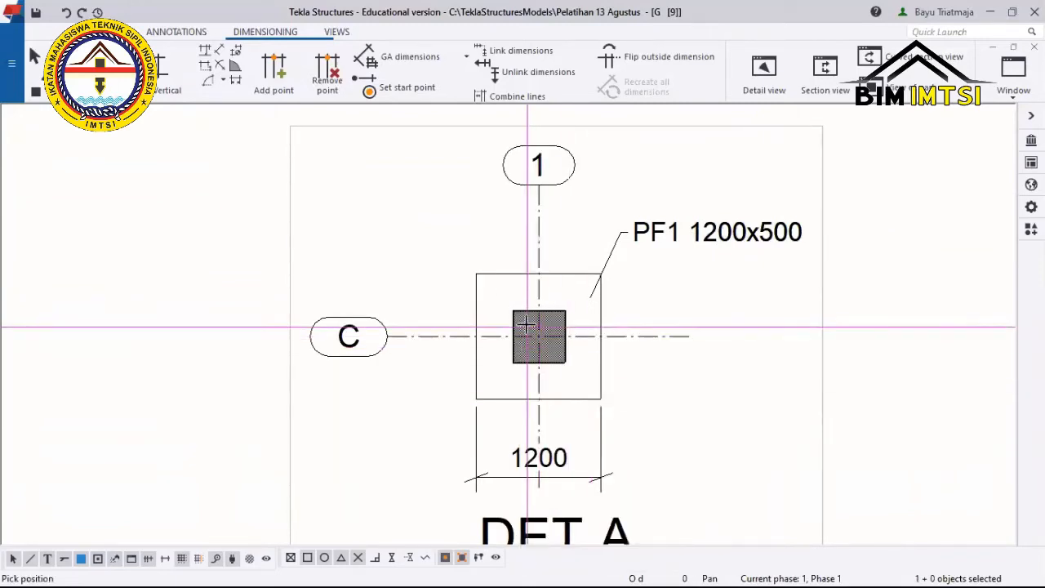
{"action": "left_click", "coordinate": [409, 239]}
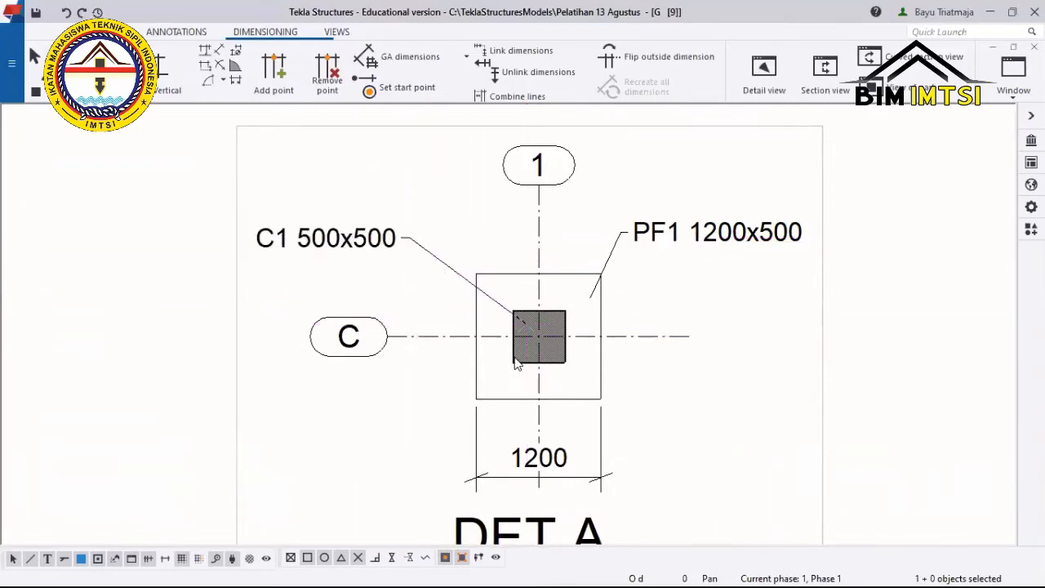
Undo the associative notes on the column and the footing and clear the selection.
{"action": "key", "text": "ctrl+z"}
{"action": "key", "text": "ctrl+z"}
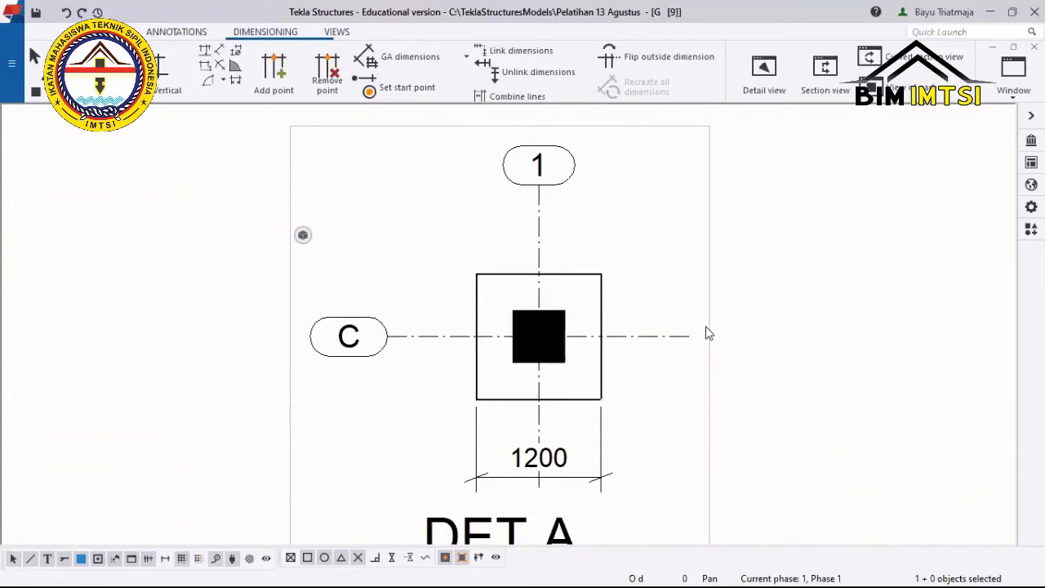
{"action": "left_click", "coordinate": [824, 330]}
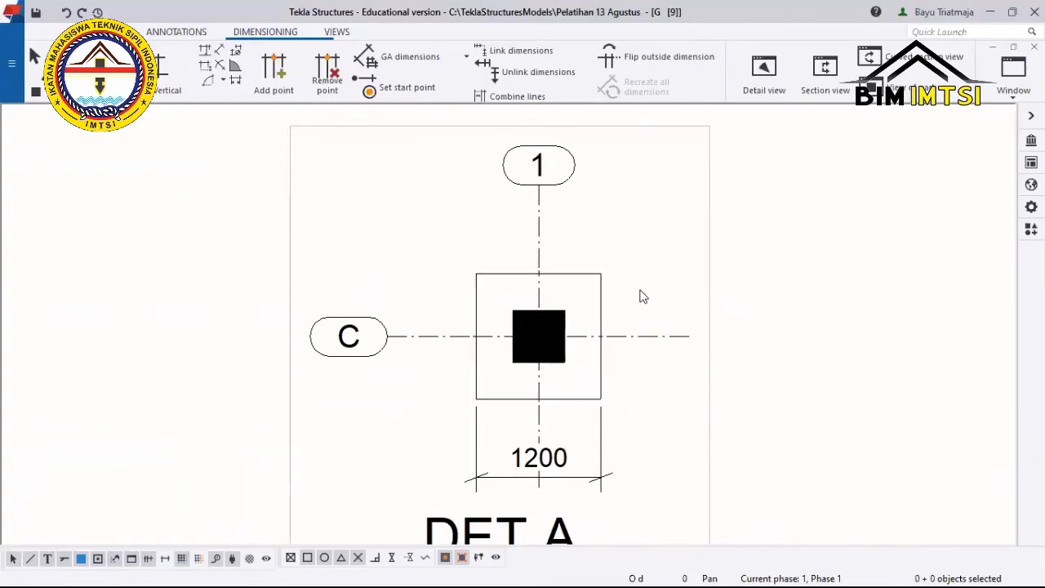
{"action": "scroll", "coordinate": [572, 306], "scroll_direction": "up", "scroll_amount": 3}
{"action": "left_click", "coordinate": [603, 268]}
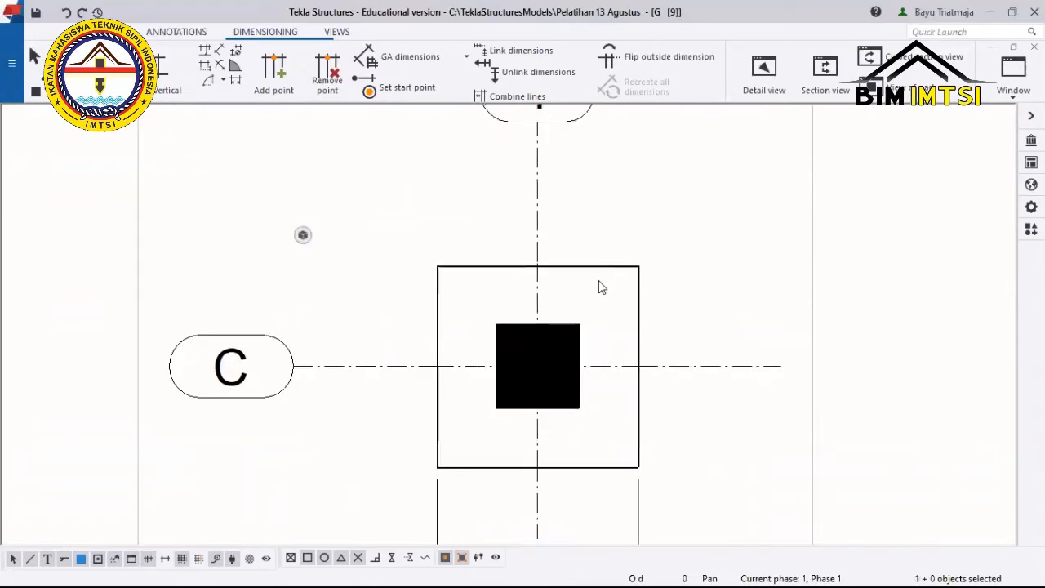
{"action": "scroll", "coordinate": [597, 287], "scroll_direction": "up", "scroll_amount": 2}
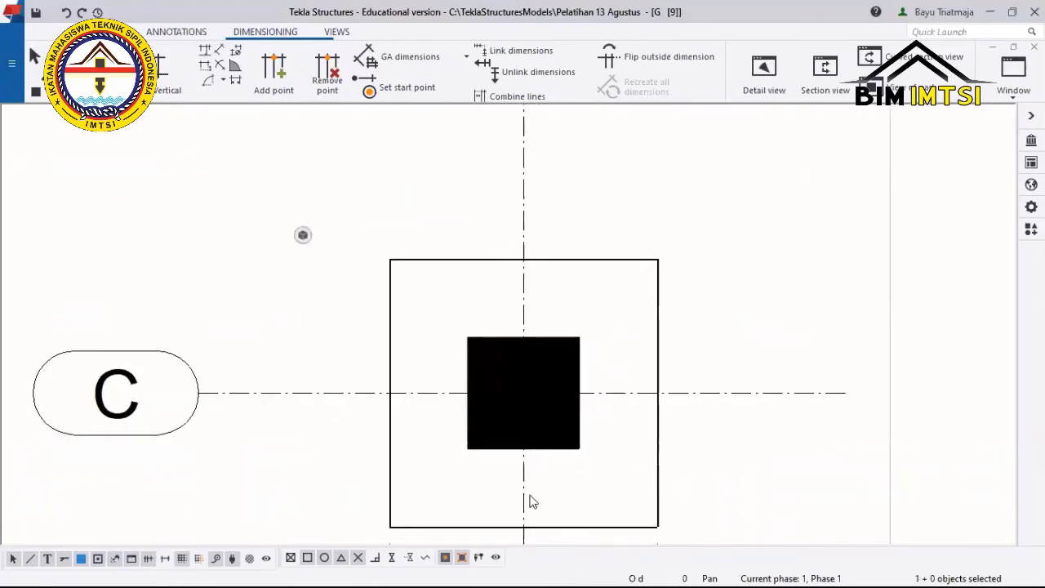
{"action": "scroll", "coordinate": [539, 381], "scroll_direction": "down", "scroll_amount": 2}
{"action": "scroll", "coordinate": [542, 361], "scroll_direction": "up", "scroll_amount": 2}
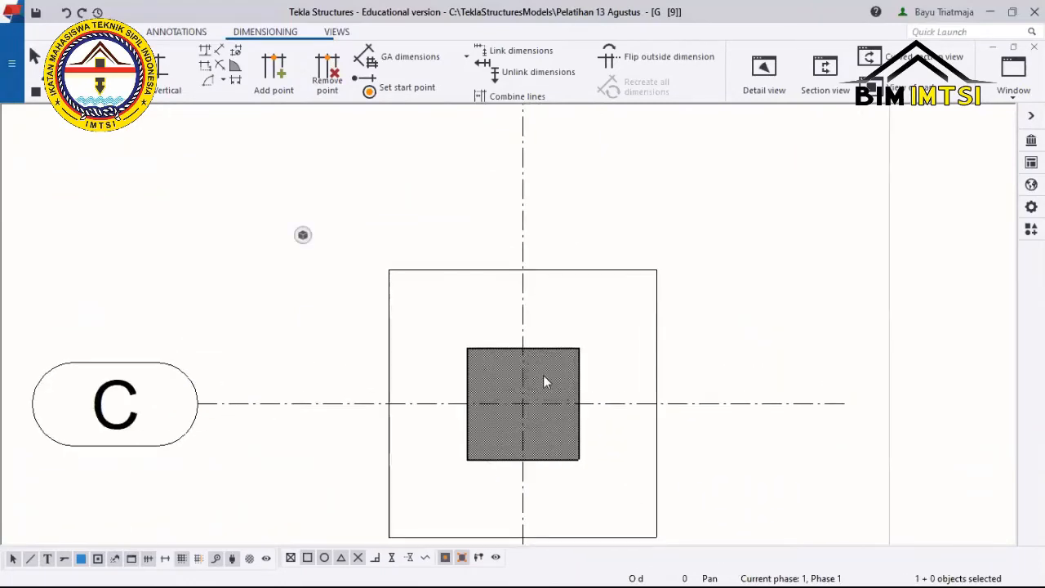
{"action": "scroll", "coordinate": [545, 372], "scroll_direction": "down", "scroll_amount": 3}
{"action": "scroll", "coordinate": [539, 351], "scroll_direction": "up", "scroll_amount": 2}
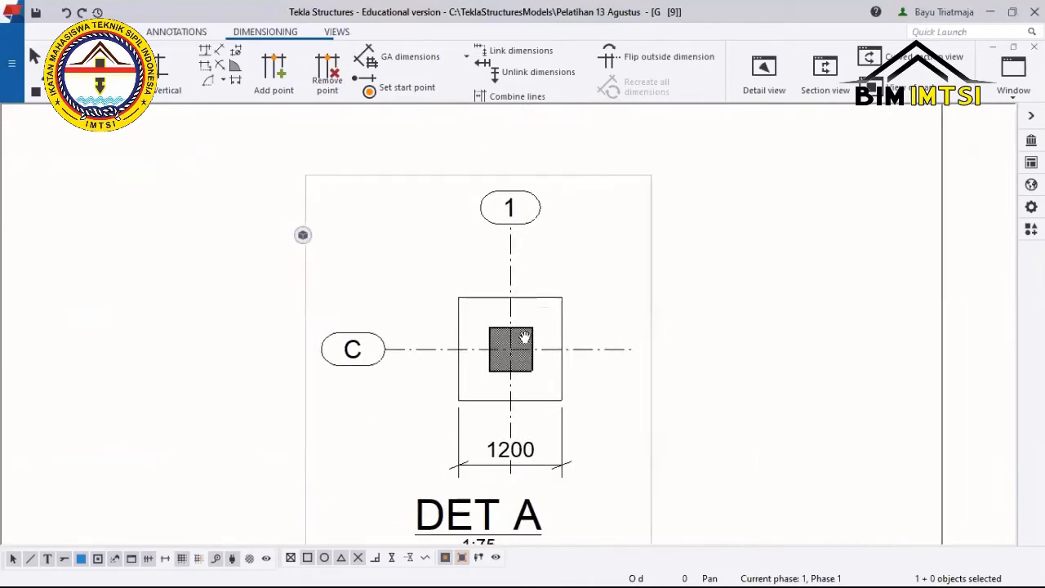
{"action": "left_click", "coordinate": [549, 320]}
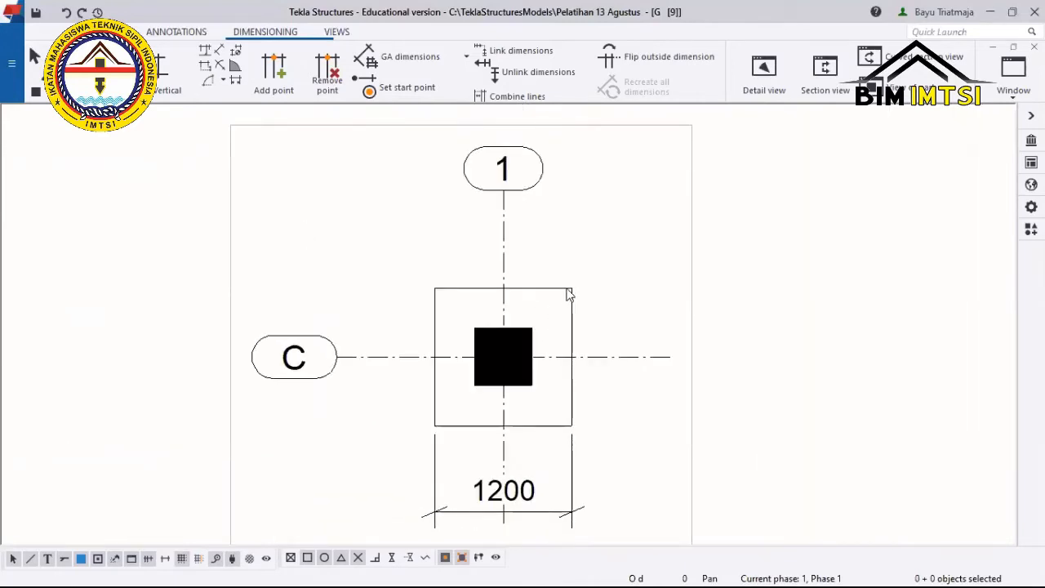
{"action": "left_click", "coordinate": [569, 295]}
{"action": "left_click", "coordinate": [629, 321]}
{"action": "scroll", "coordinate": [591, 343], "scroll_direction": "up", "scroll_amount": 1}
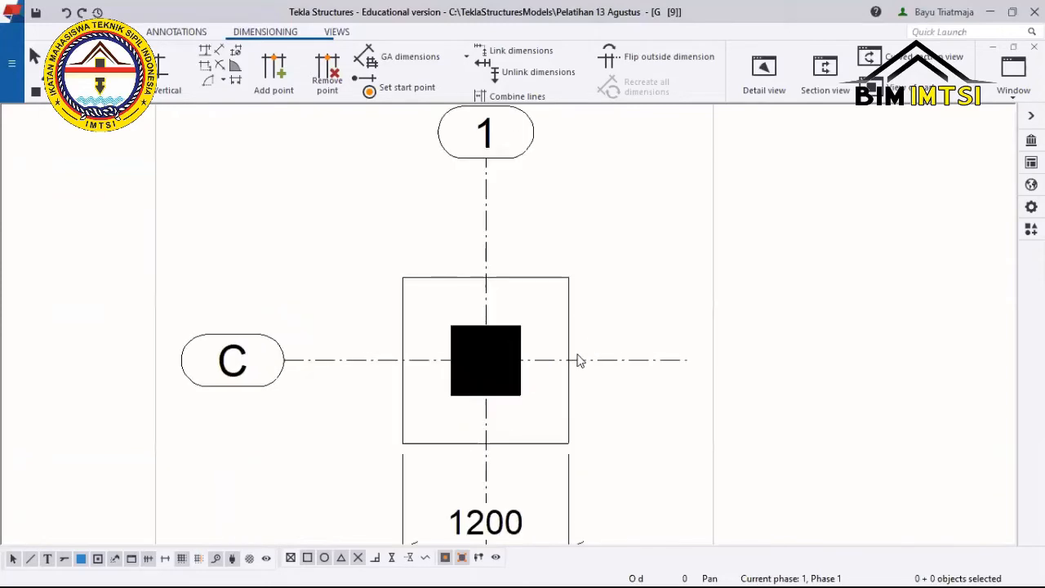
Attach an associative note to the footing in DET A with its leader starting inside the footing's upper-right corner area.
{"action": "left_click", "coordinate": [570, 351]}
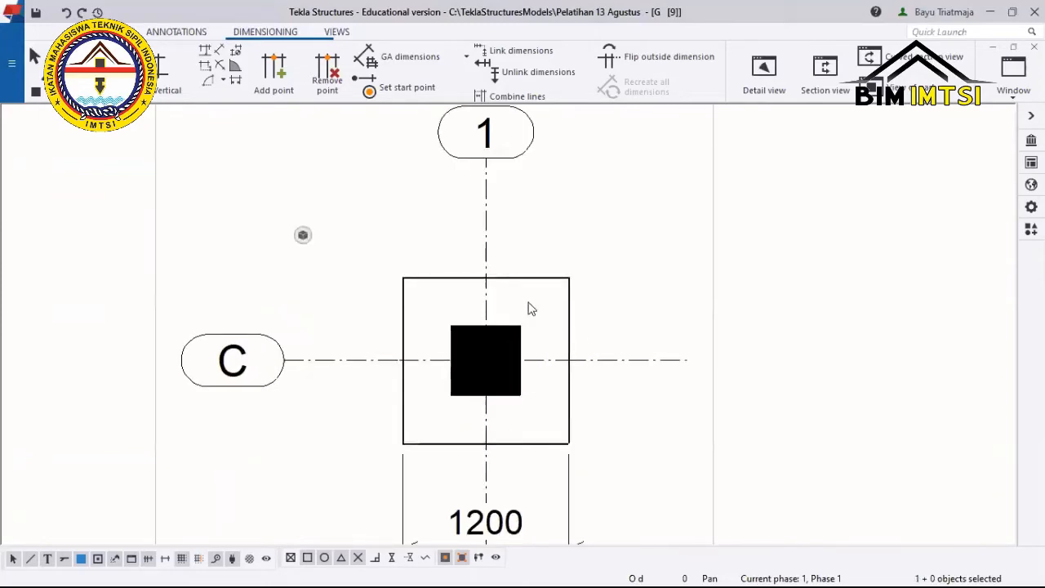
{"action": "left_click", "coordinate": [577, 350]}
{"action": "left_click", "coordinate": [570, 356]}
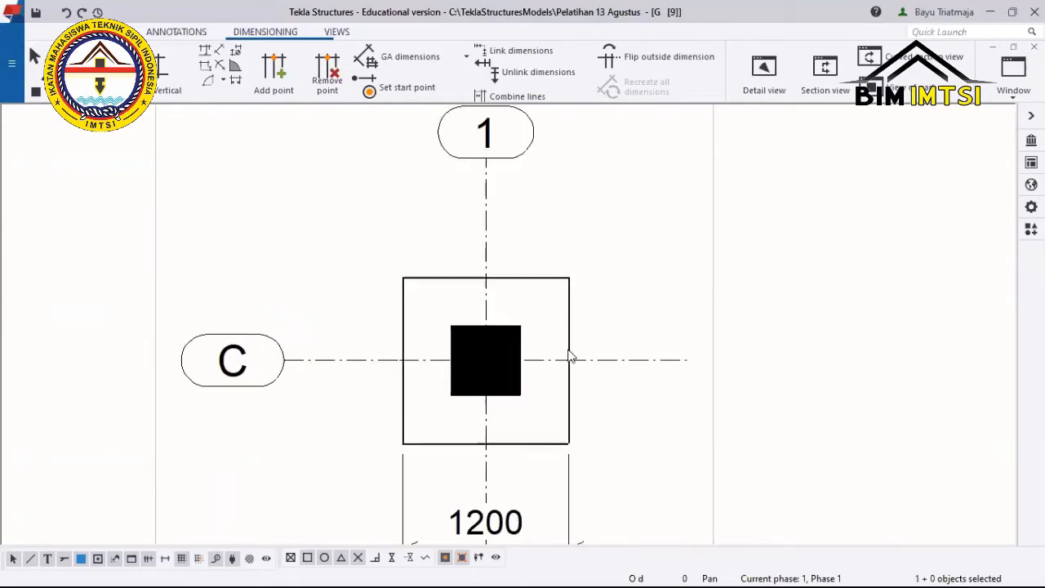
{"action": "right_click", "coordinate": [537, 310]}
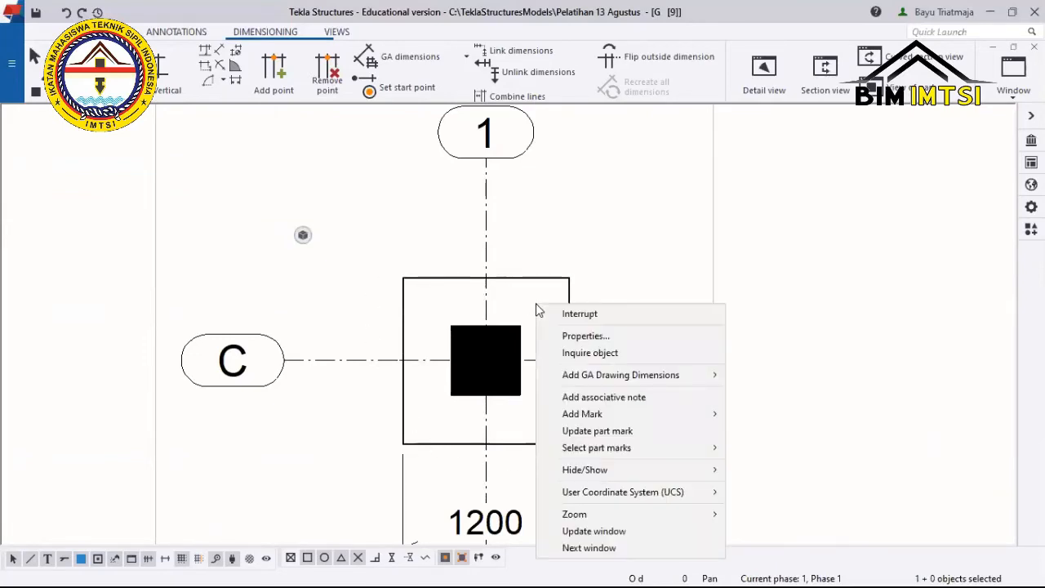
{"action": "mouse_move", "coordinate": [607, 412]}
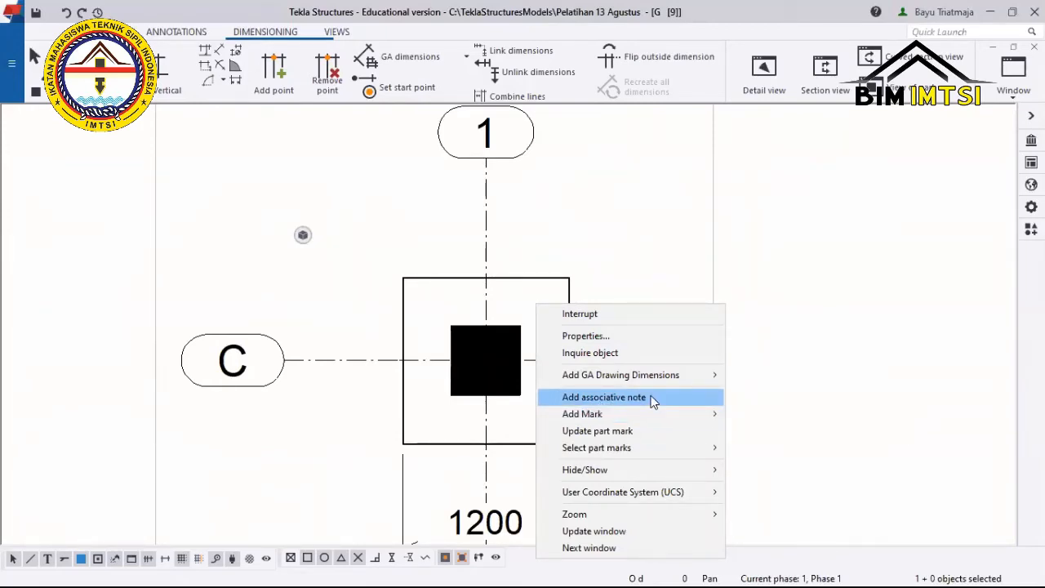
{"action": "left_click", "coordinate": [605, 397]}
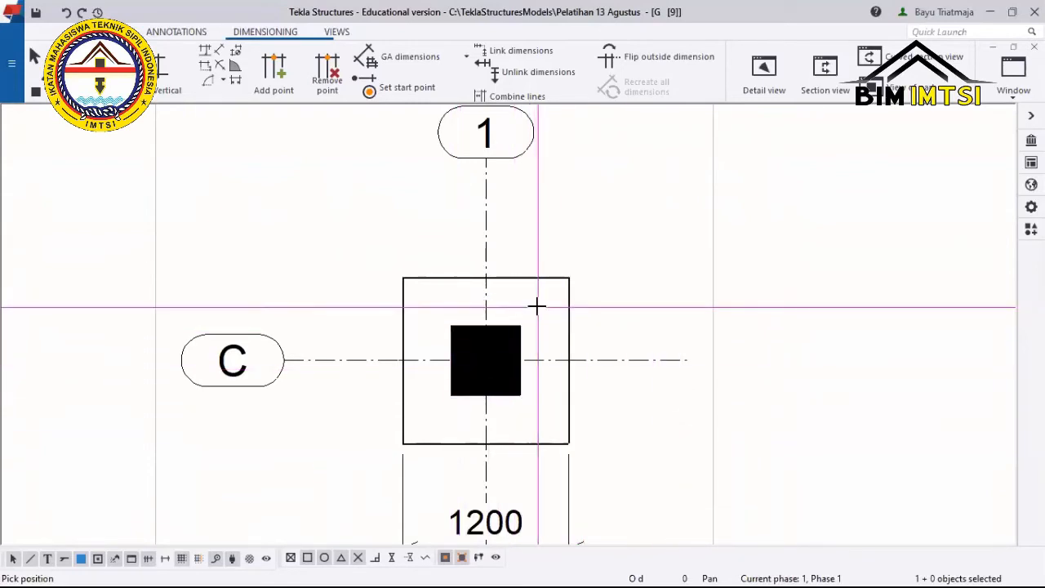
{"action": "left_click", "coordinate": [538, 304]}
{"action": "left_click", "coordinate": [587, 217]}
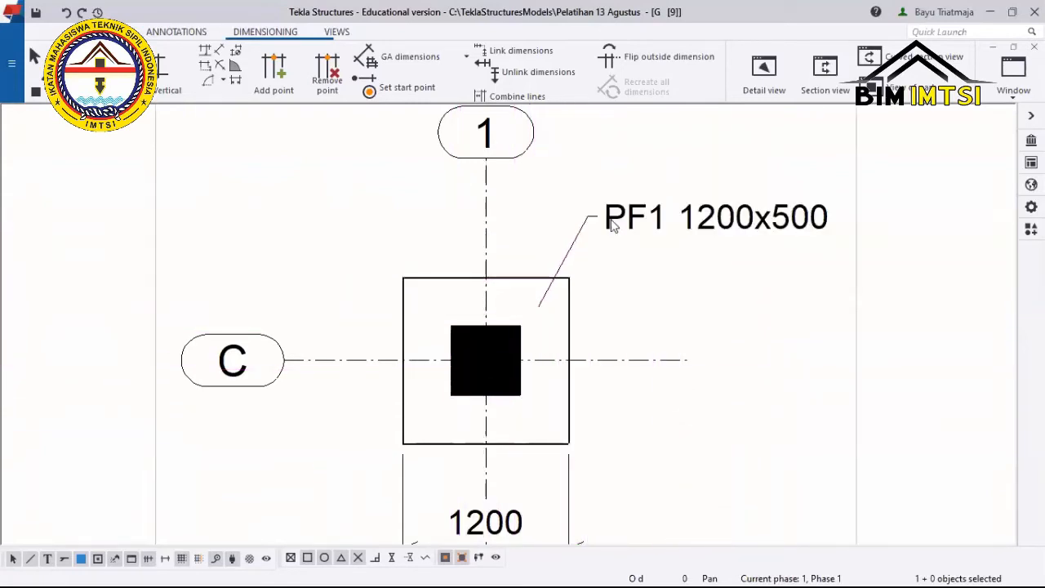
Replace the Part position element with the Name element in the footing note's content, ahead of Profile.
{"action": "middle_click_drag", "start_coordinate": [691, 226], "coordinate": [582, 277]}
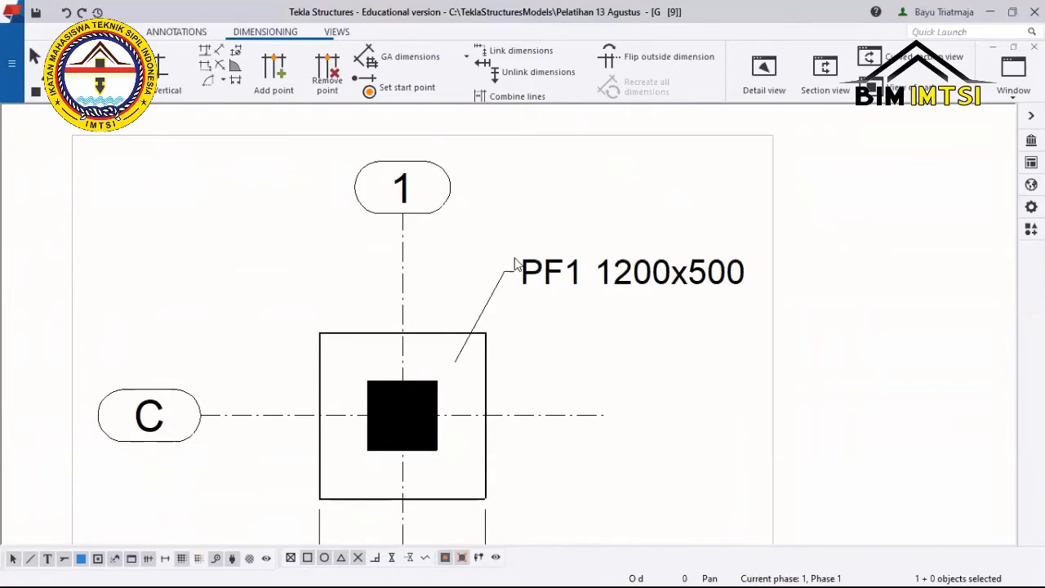
{"action": "double_click", "coordinate": [638, 275]}
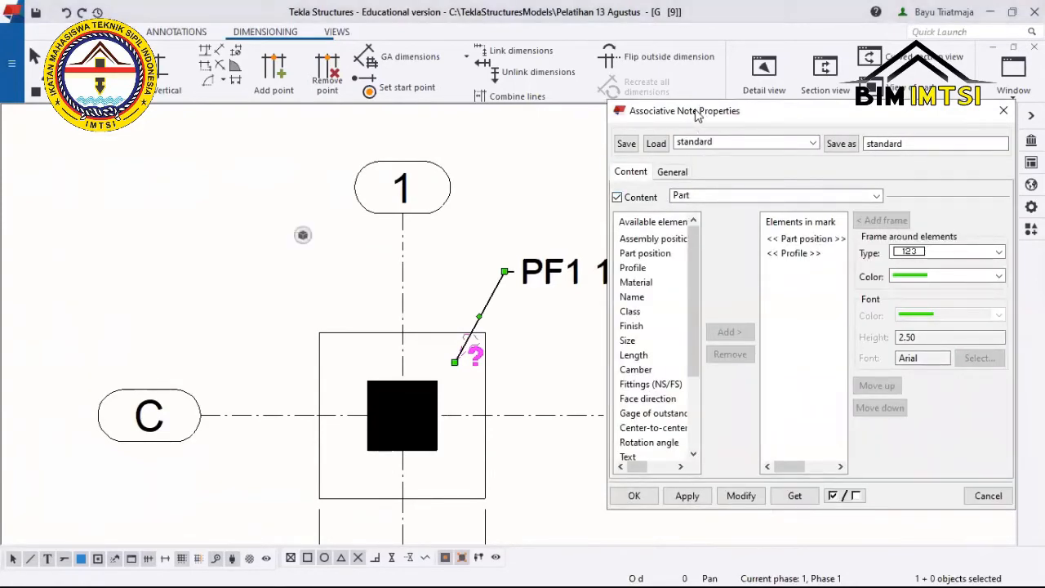
{"action": "left_click_drag", "start_coordinate": [698, 115], "coordinate": [462, 108]}
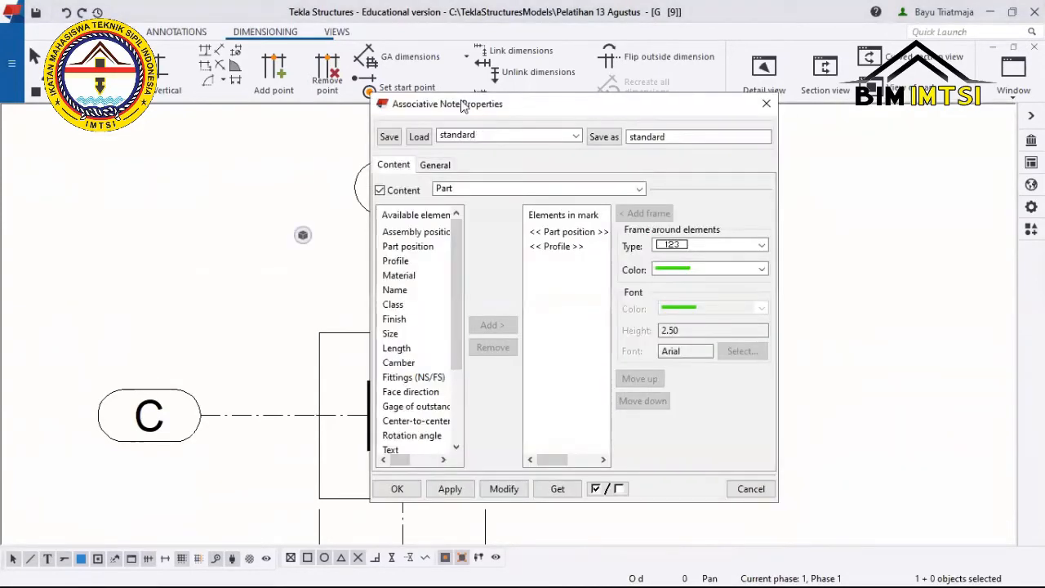
{"action": "left_click", "coordinate": [572, 232]}
{"action": "scroll", "coordinate": [458, 265], "scroll_direction": "down", "scroll_amount": 3}
{"action": "scroll", "coordinate": [425, 298], "scroll_direction": "up", "scroll_amount": 3}
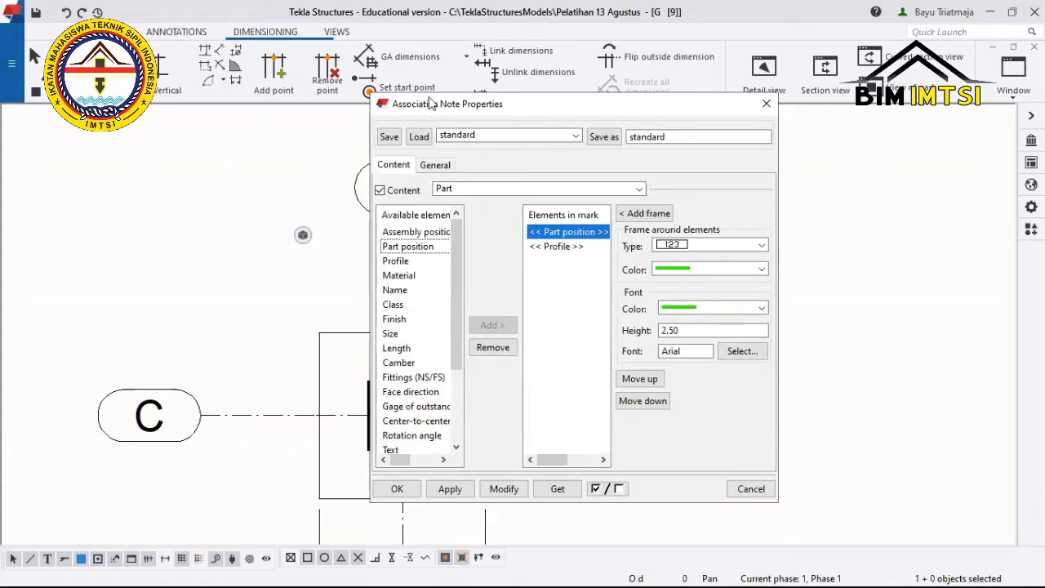
{"action": "left_click_drag", "start_coordinate": [626, 113], "coordinate": [860, 125]}
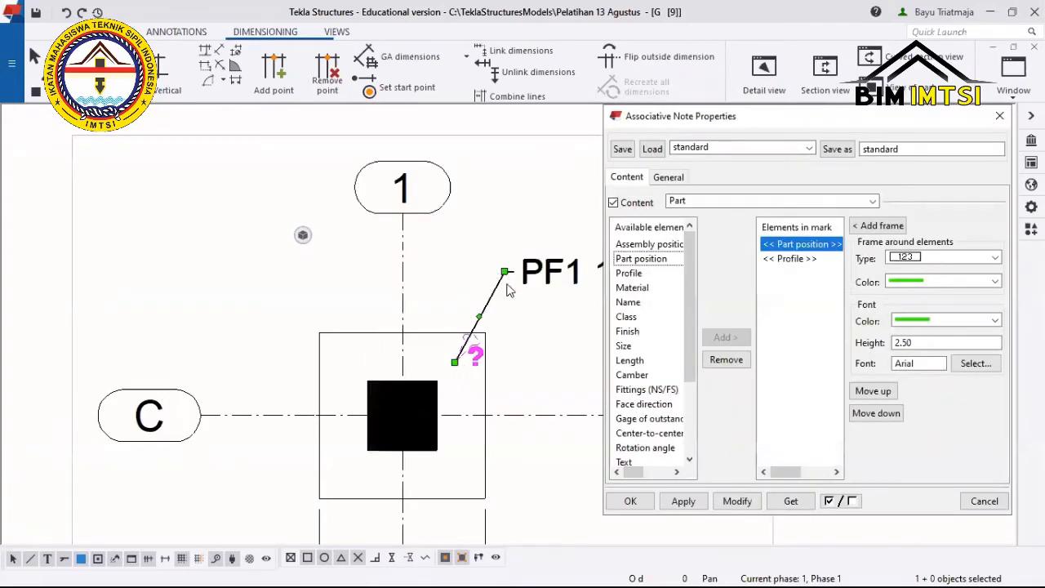
{"action": "left_click", "coordinate": [733, 361]}
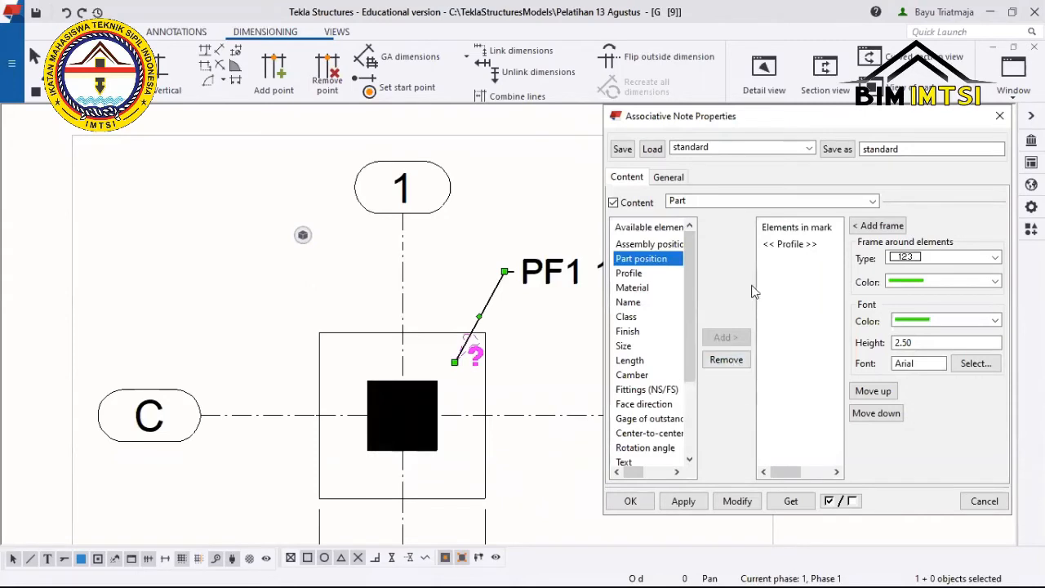
{"action": "left_click", "coordinate": [778, 246]}
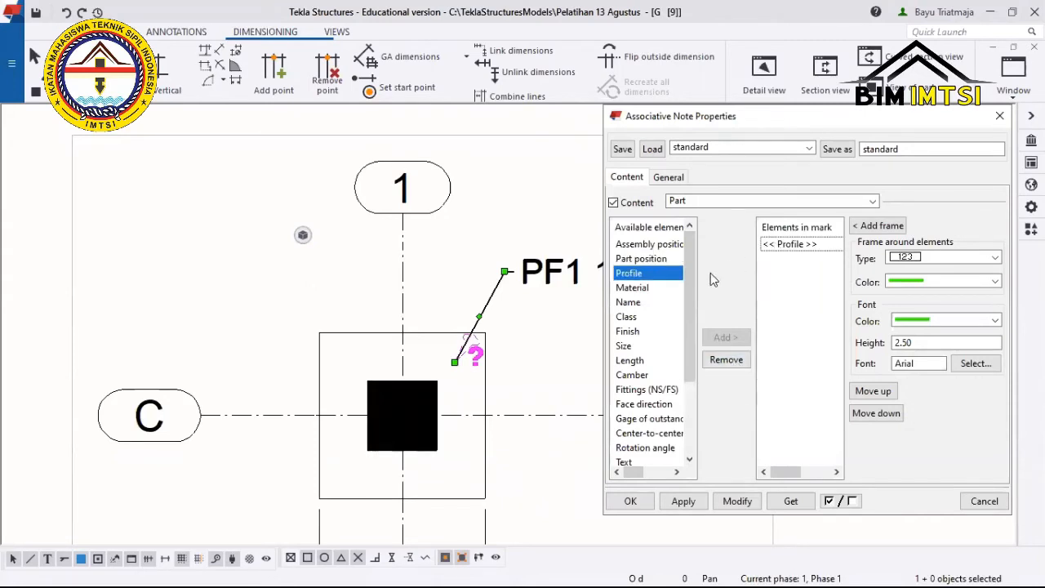
{"action": "left_click", "coordinate": [628, 303]}
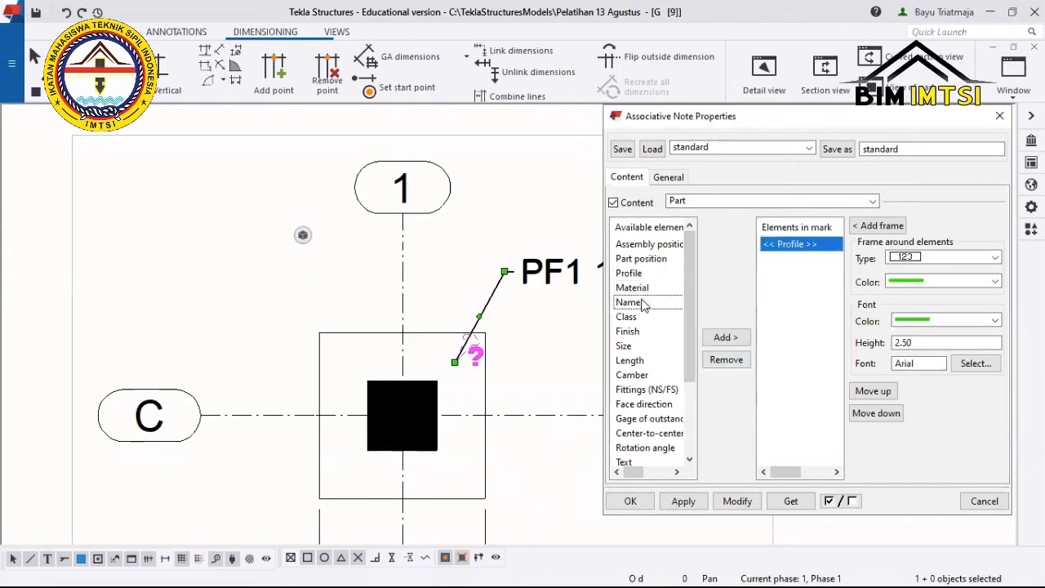
{"action": "left_click", "coordinate": [726, 338]}
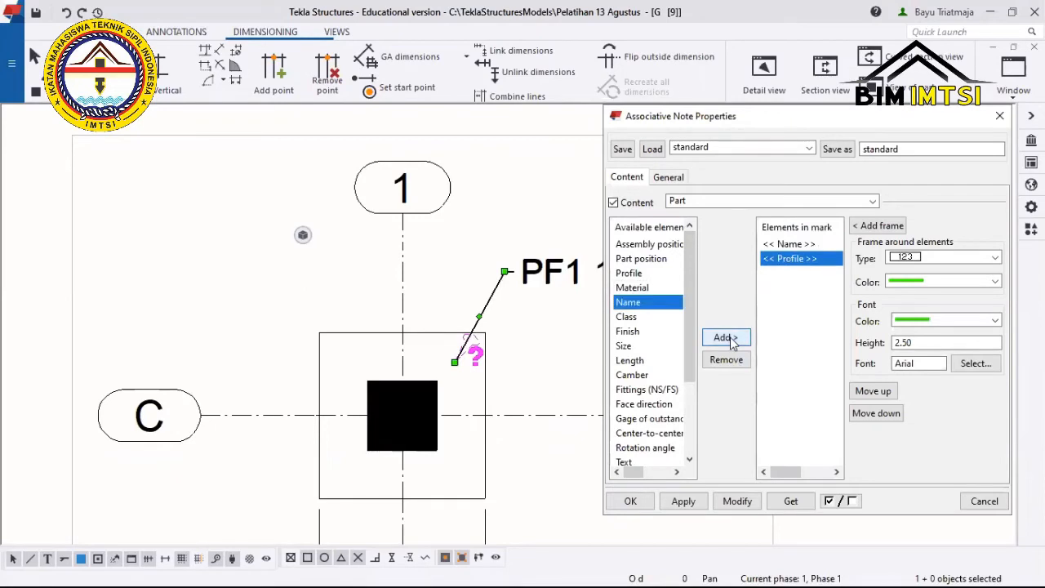
Insert the Size element between Name and Profile in the note's content and apply the modified content to the footing note.
{"action": "left_click", "coordinate": [777, 248]}
{"action": "left_click", "coordinate": [777, 245]}
{"action": "left_click", "coordinate": [771, 259]}
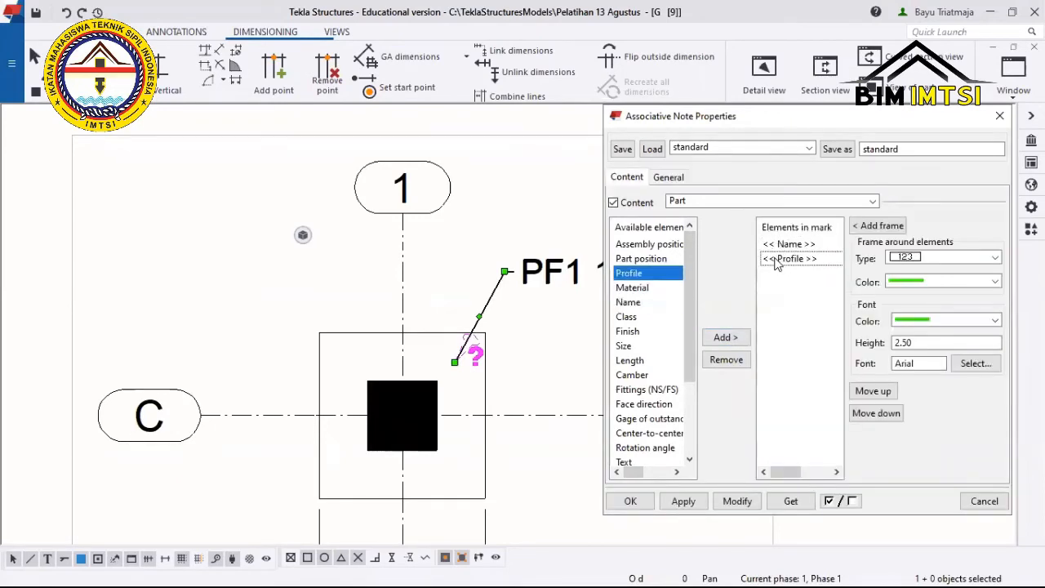
{"action": "left_click", "coordinate": [789, 245]}
{"action": "left_click", "coordinate": [791, 258]}
{"action": "left_click", "coordinate": [634, 348]}
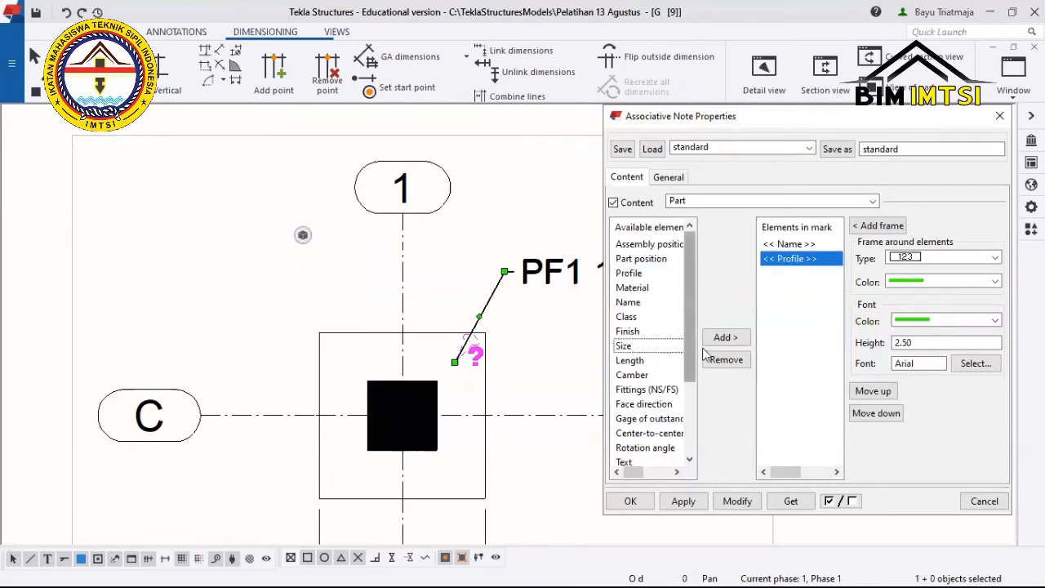
{"action": "left_click", "coordinate": [725, 337]}
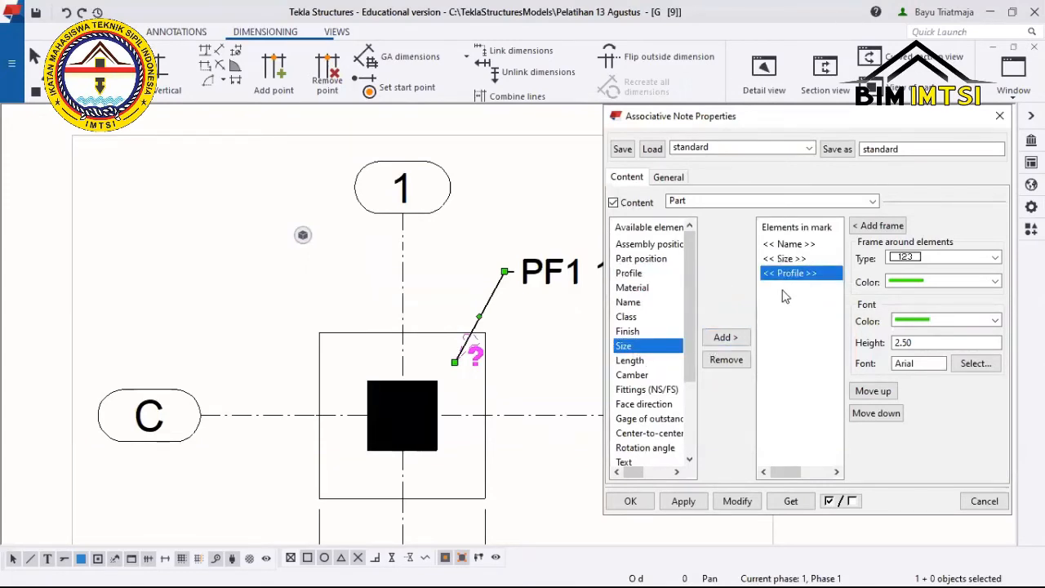
{"action": "left_click", "coordinate": [736, 501]}
{"action": "scroll", "coordinate": [494, 365], "scroll_direction": "down", "scroll_amount": 3}
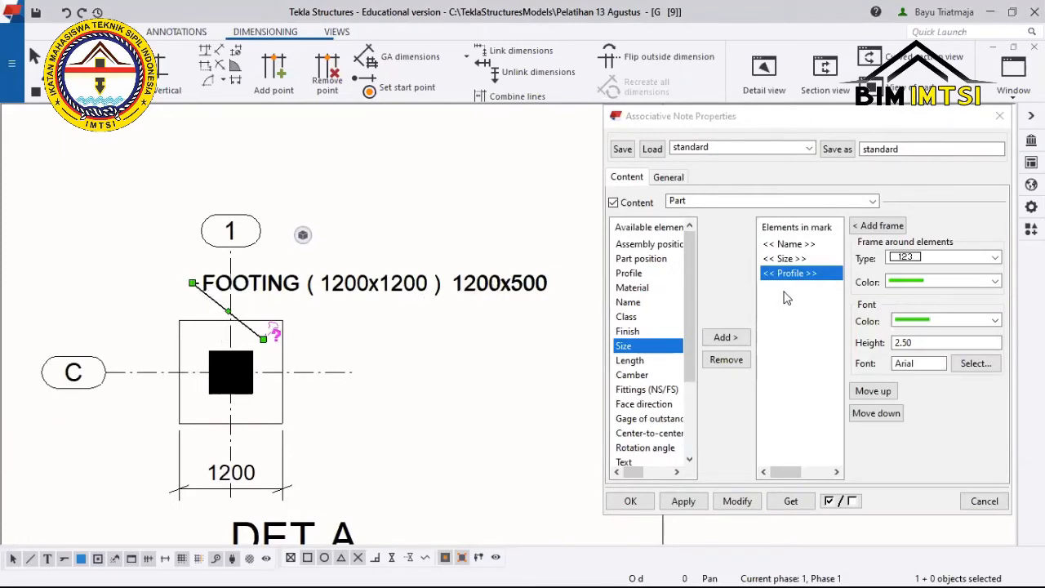
Remove the Profile element from the footing note's content and apply the change to the selected note.
{"action": "left_click", "coordinate": [804, 260]}
{"action": "left_click", "coordinate": [798, 274]}
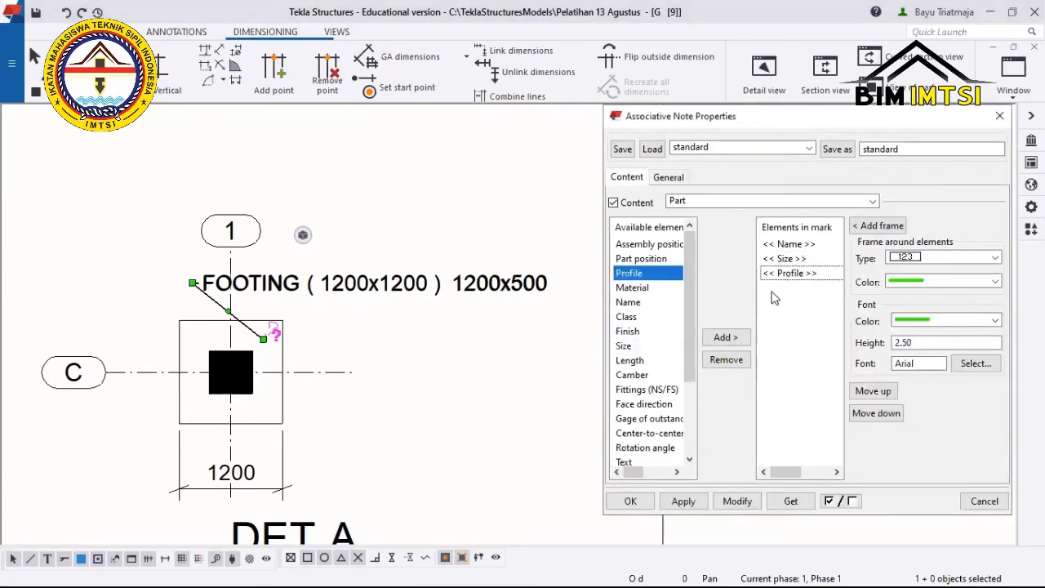
{"action": "left_click", "coordinate": [733, 361]}
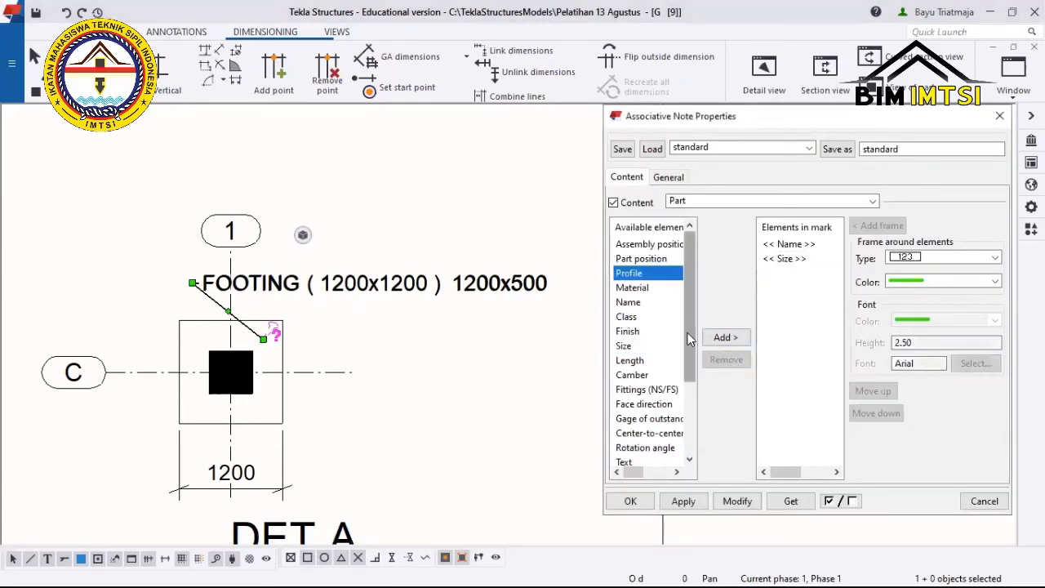
{"action": "left_click", "coordinate": [731, 509]}
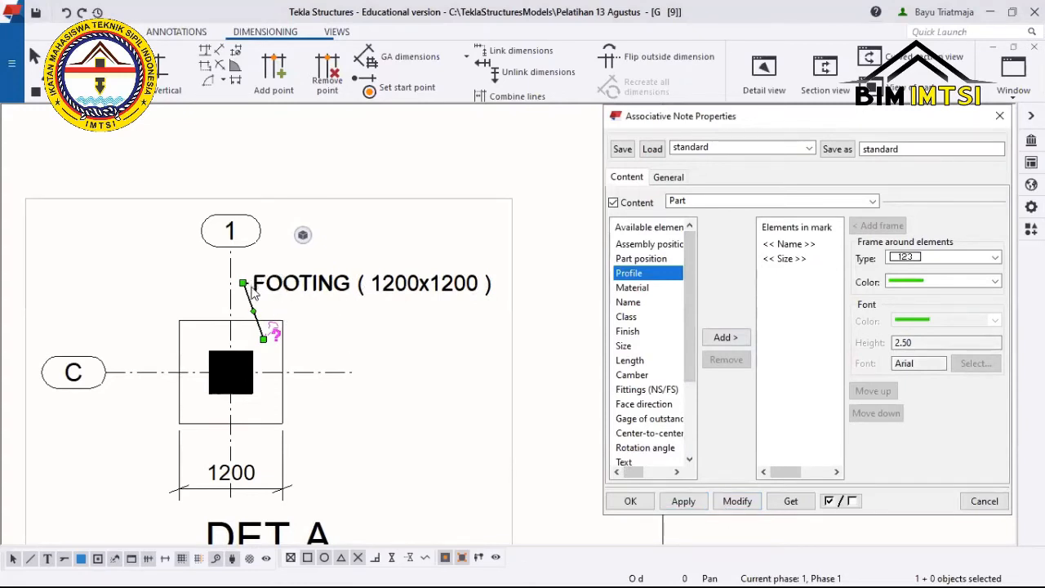
Move the footing note's text further right, clear of grid line 1 in DET A.
{"action": "left_click_drag", "start_coordinate": [244, 286], "coordinate": [299, 281]}
{"action": "left_click", "coordinate": [353, 317]}
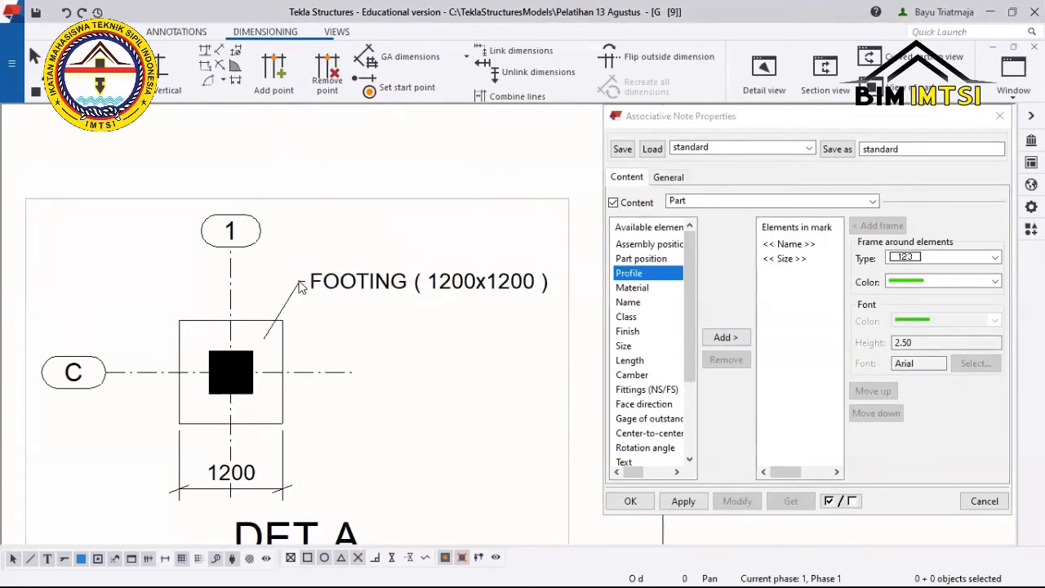
{"action": "scroll", "coordinate": [295, 301], "scroll_direction": "up", "scroll_amount": 4}
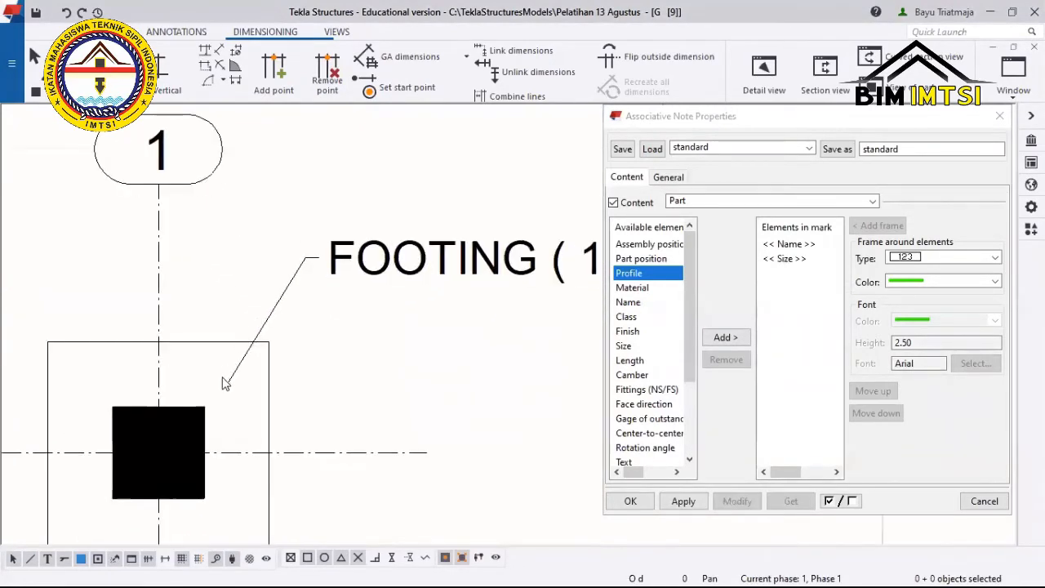
{"action": "left_click", "coordinate": [296, 280]}
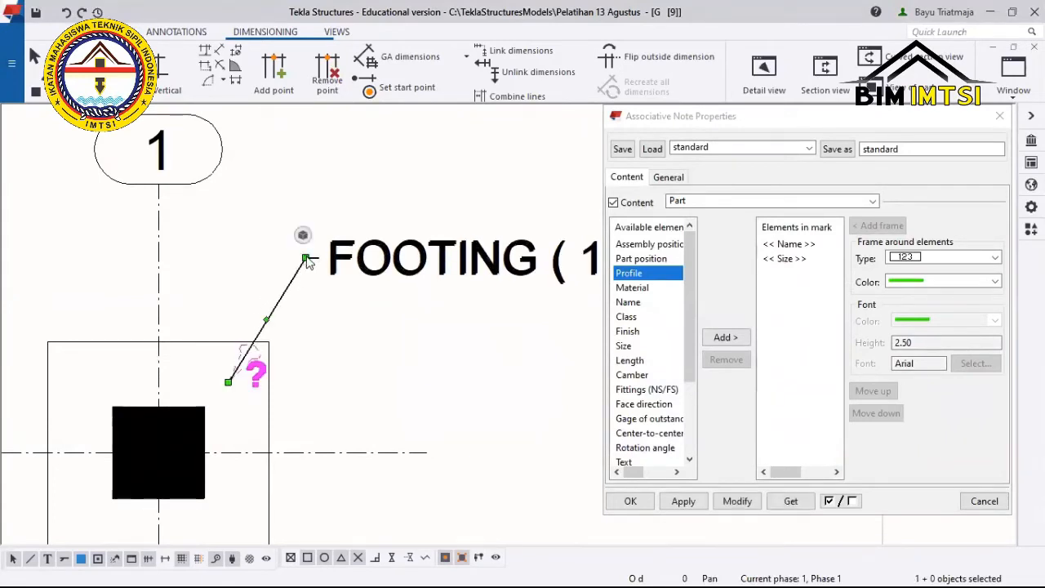
{"action": "left_click_drag", "start_coordinate": [306, 259], "coordinate": [327, 249]}
{"action": "left_click", "coordinate": [327, 275]}
{"action": "left_click", "coordinate": [317, 247]}
{"action": "mouse_move", "coordinate": [229, 382]}
{"action": "left_mouse_down"}
{"action": "mouse_move", "coordinate": [237, 405]}
{"action": "mouse_move", "coordinate": [245, 374]}
{"action": "left_mouse_up"}
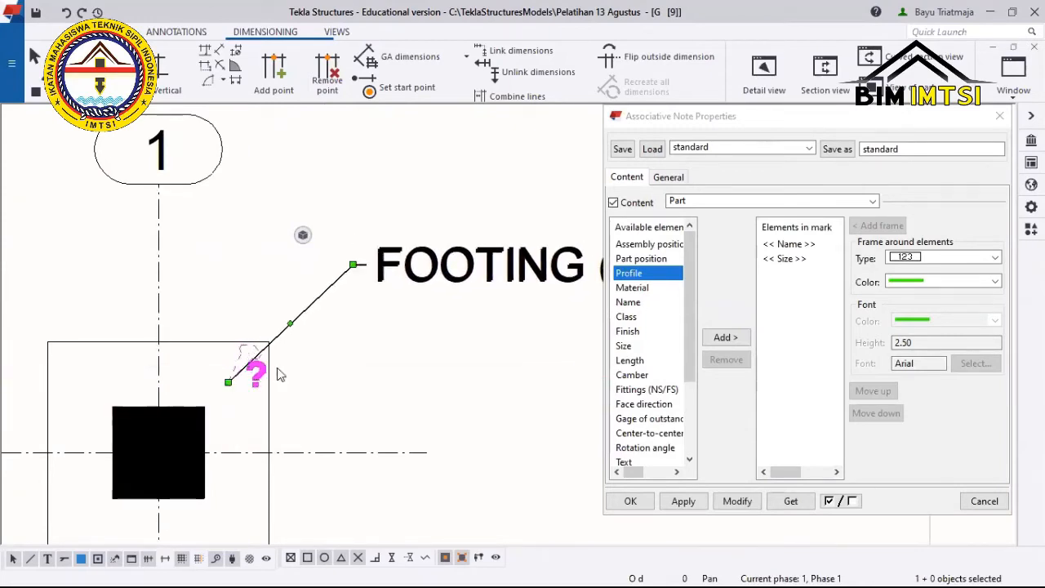
Shift the footing note's text back toward grid line 1 so its leader runs more steeply.
{"action": "scroll", "coordinate": [324, 360], "scroll_direction": "down", "scroll_amount": 4}
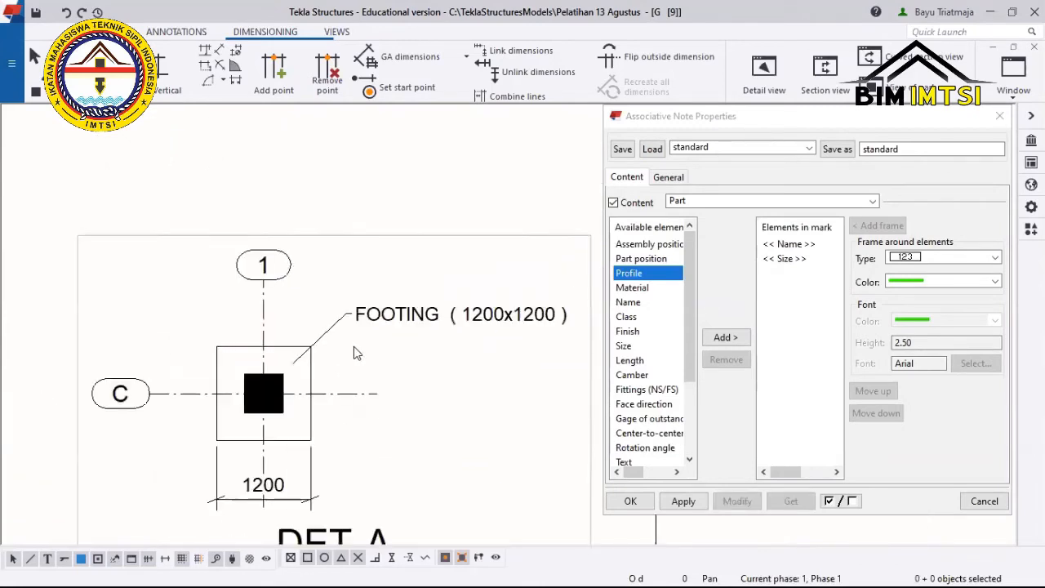
{"action": "scroll", "coordinate": [342, 315], "scroll_direction": "up", "scroll_amount": 1}
{"action": "scroll", "coordinate": [339, 312], "scroll_direction": "up", "scroll_amount": 2}
{"action": "left_click_drag", "start_coordinate": [339, 311], "coordinate": [298, 298]}
{"action": "left_click", "coordinate": [354, 368]}
{"action": "scroll", "coordinate": [353, 368], "scroll_direction": "down", "scroll_amount": 2}
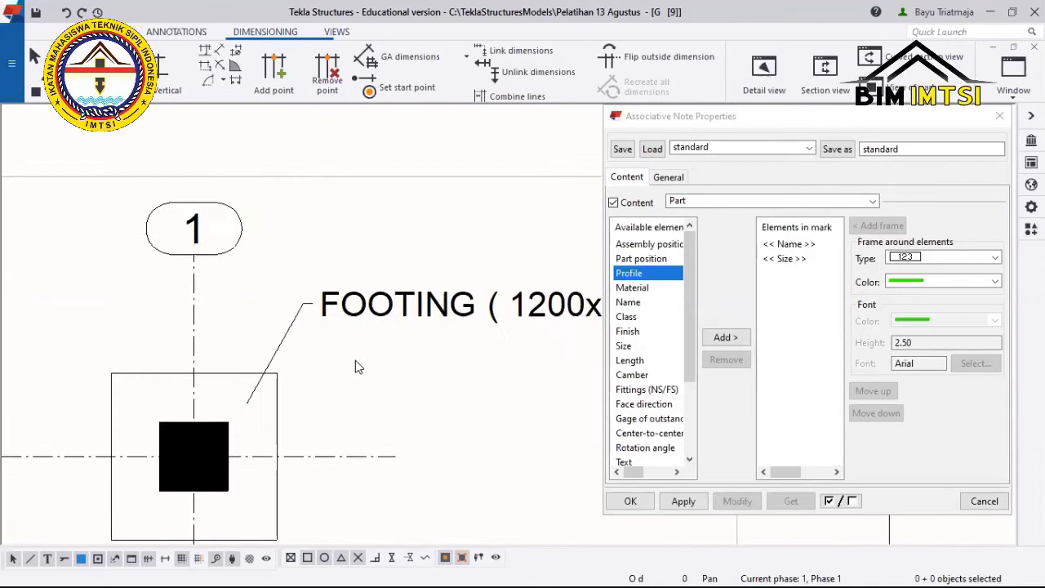
Apply the Name and Size content as the current associative note properties.
{"action": "left_click", "coordinate": [683, 501]}
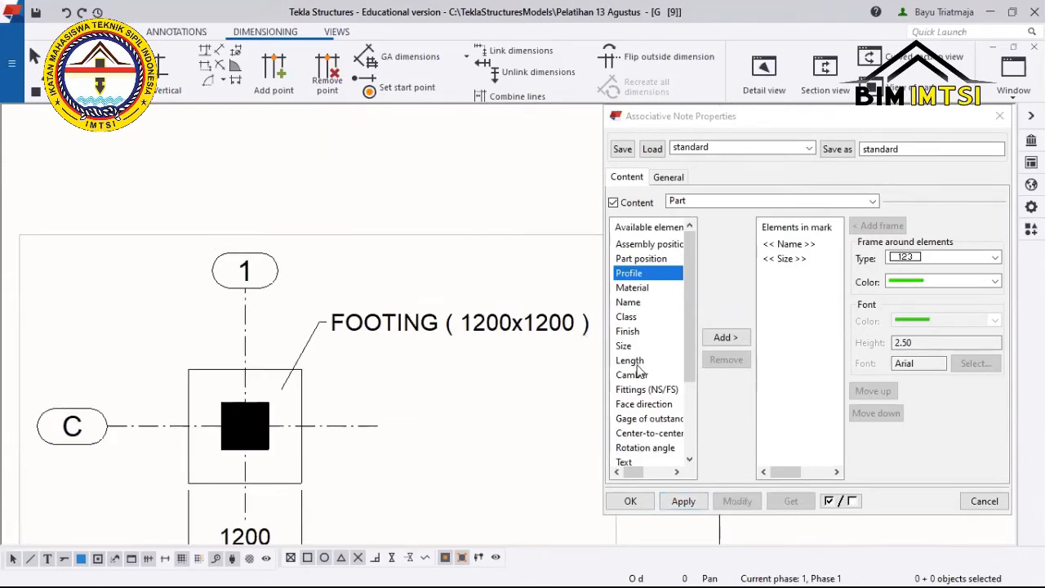
{"action": "scroll", "coordinate": [639, 371], "scroll_direction": "down", "scroll_amount": 3}
{"action": "scroll", "coordinate": [639, 372], "scroll_direction": "up", "scroll_amount": 1}
{"action": "scroll", "coordinate": [640, 372], "scroll_direction": "down", "scroll_amount": 1}
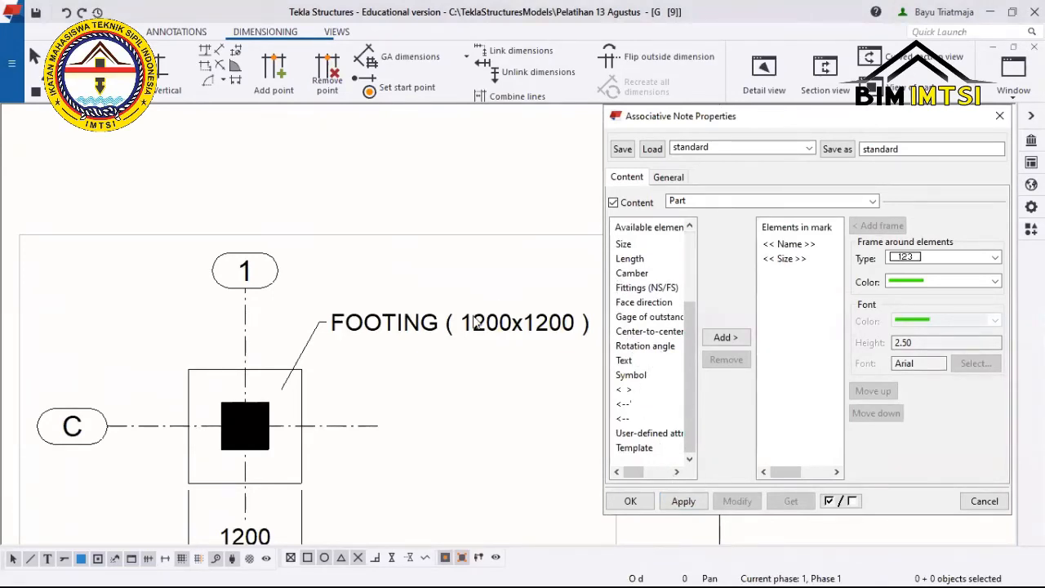
Set the text height of the Name and Size elements to 1.00 and apply it to the footing note.
{"action": "left_click", "coordinate": [544, 331]}
{"action": "double_click", "coordinate": [938, 341]}
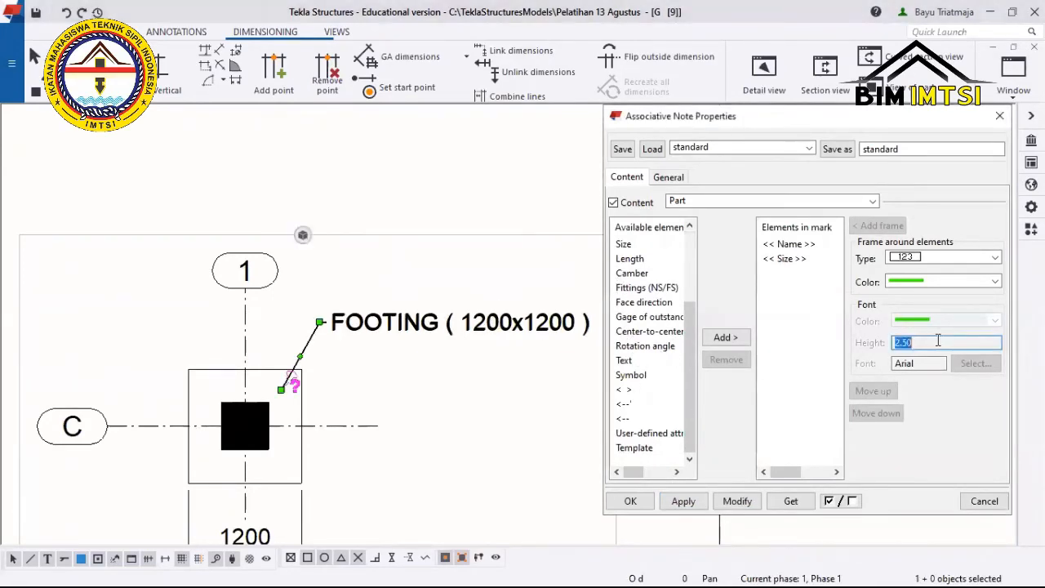
{"action": "left_click", "coordinate": [796, 242]}
{"action": "double_click", "coordinate": [920, 343]}
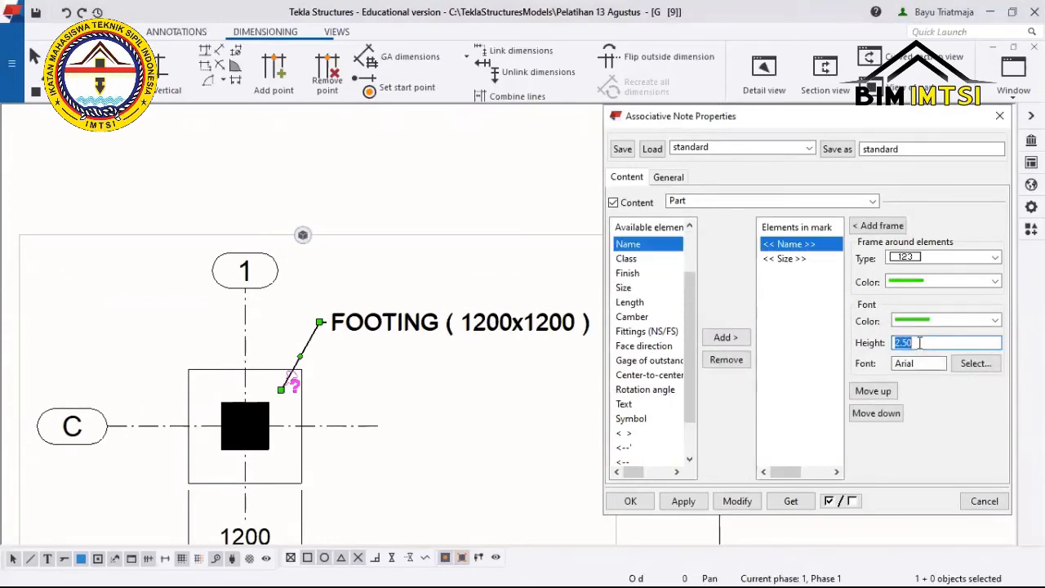
{"action": "type", "text": "1"}
{"action": "left_click", "coordinate": [809, 274]}
{"action": "left_click", "coordinate": [793, 259]}
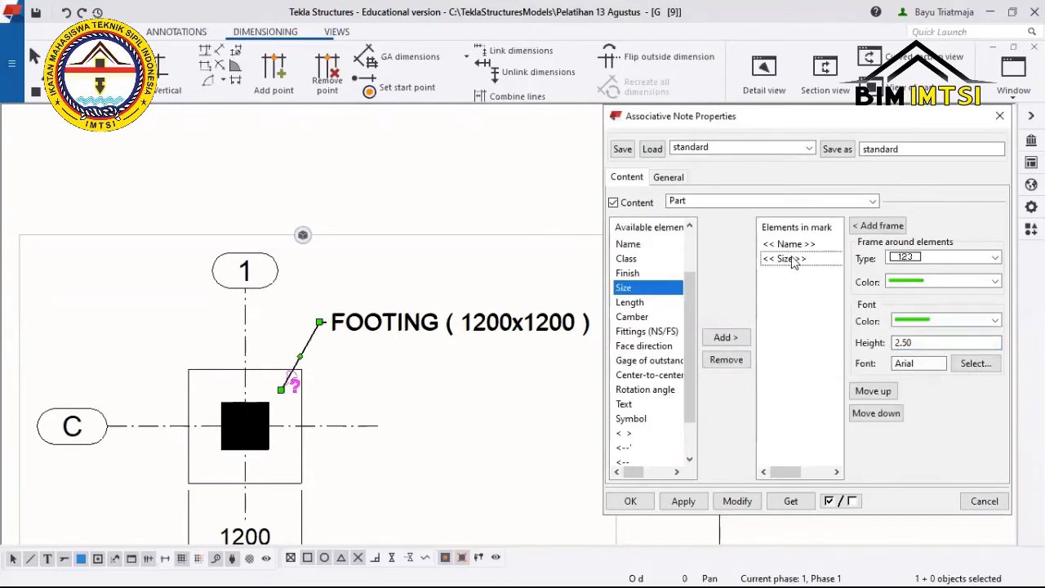
{"action": "double_click", "coordinate": [911, 343]}
{"action": "type", "text": "1"}
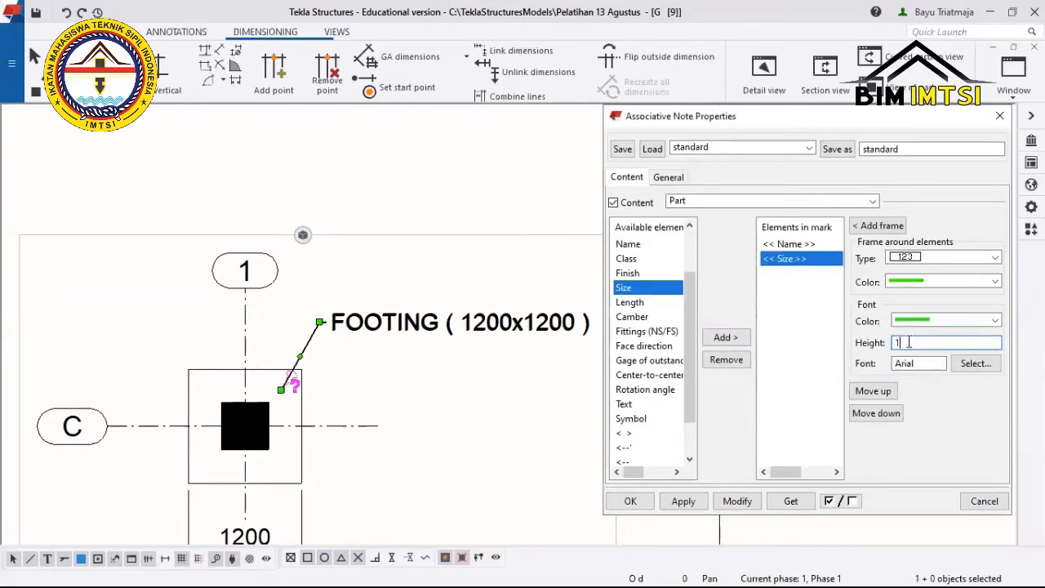
{"action": "left_click", "coordinate": [812, 255]}
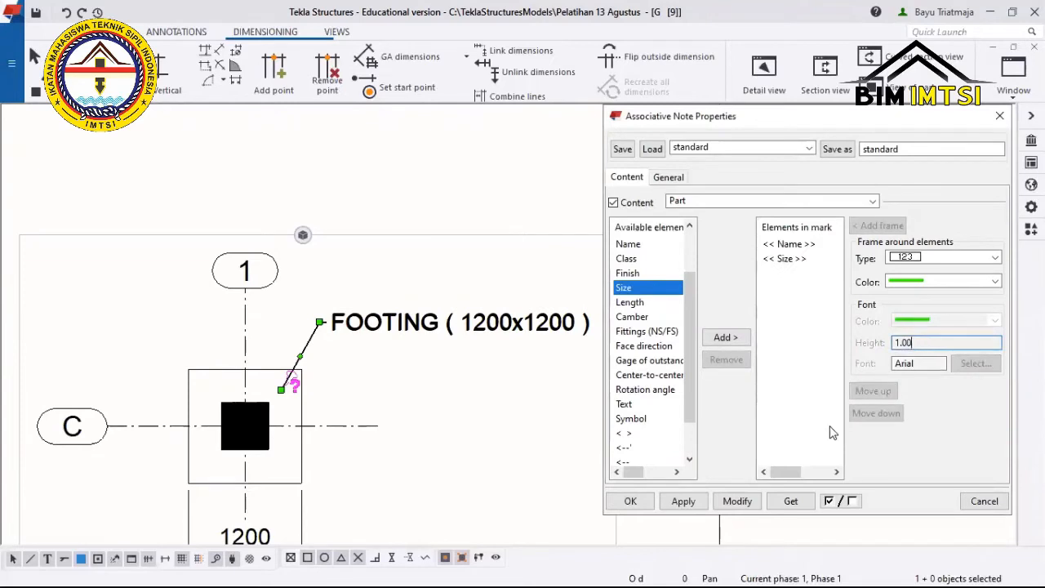
{"action": "left_click", "coordinate": [737, 501]}
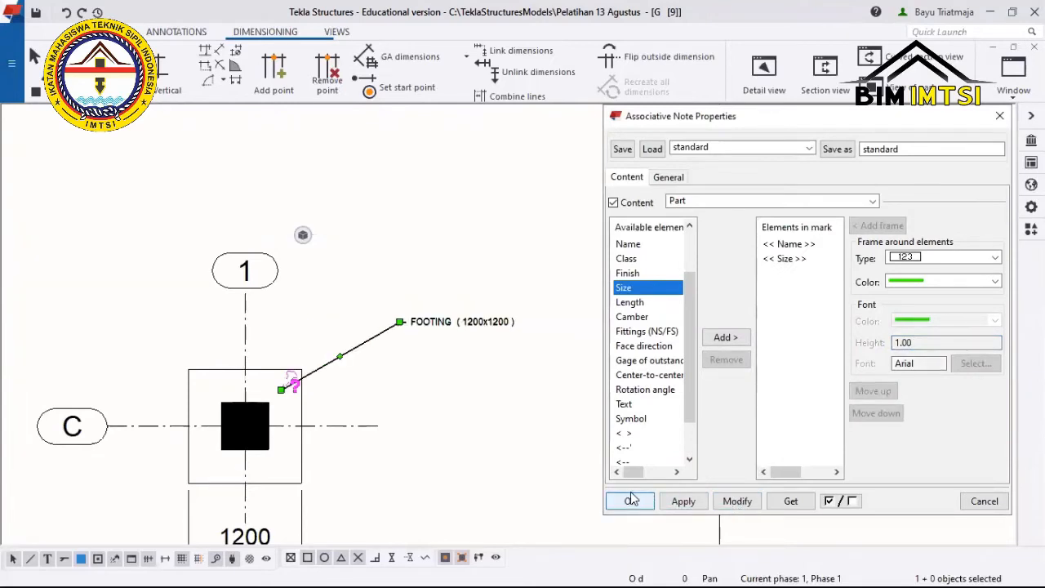
Set the text height of the Name and Size elements to 2.00, update the footing note and accept the properties.
{"action": "scroll", "coordinate": [400, 325], "scroll_direction": "up", "scroll_amount": 3}
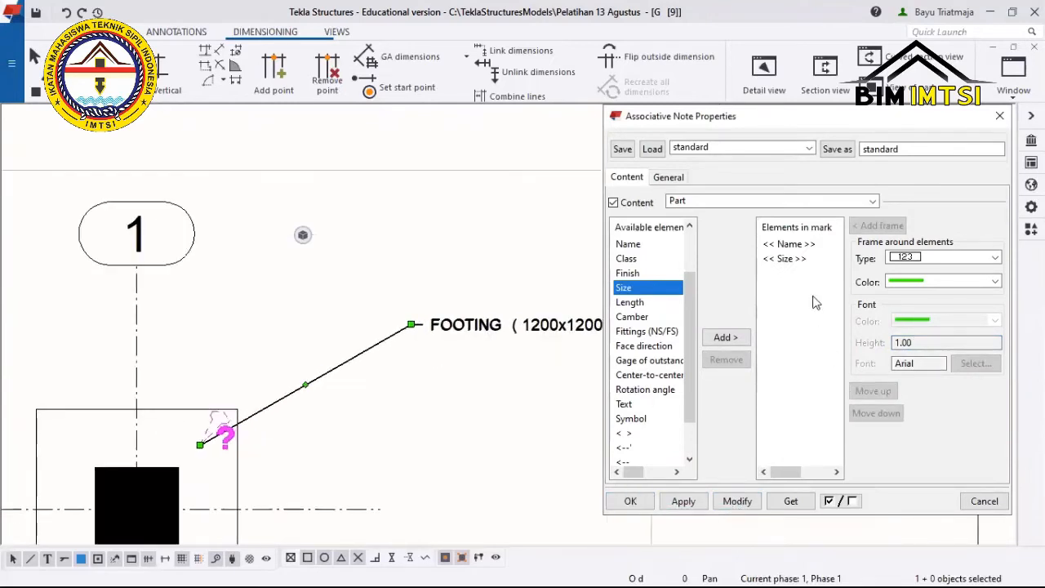
{"action": "left_click", "coordinate": [788, 245]}
{"action": "double_click", "coordinate": [923, 343]}
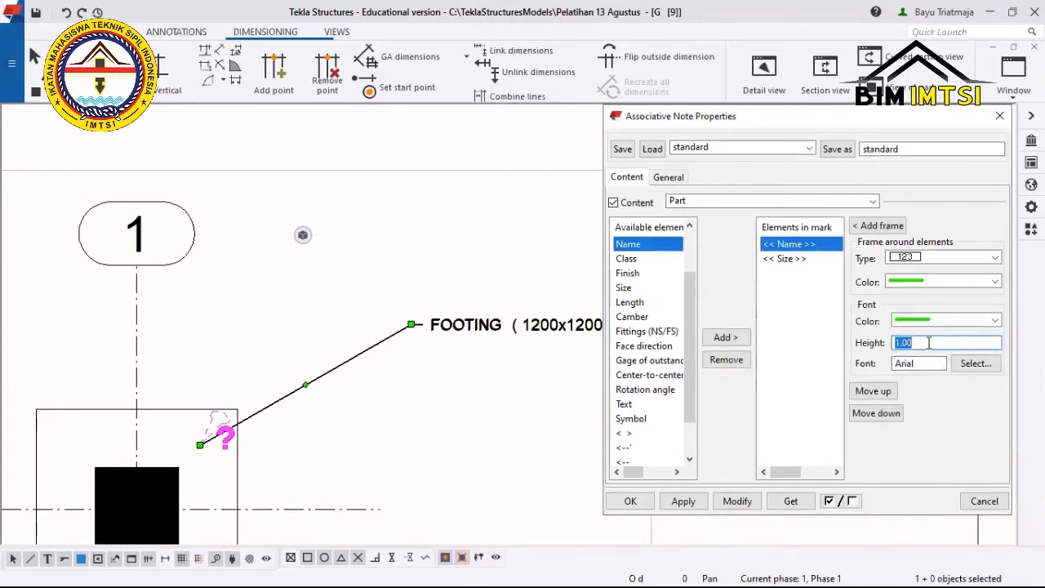
{"action": "type", "text": "2"}
{"action": "left_click", "coordinate": [811, 258]}
{"action": "left_click", "coordinate": [922, 343]}
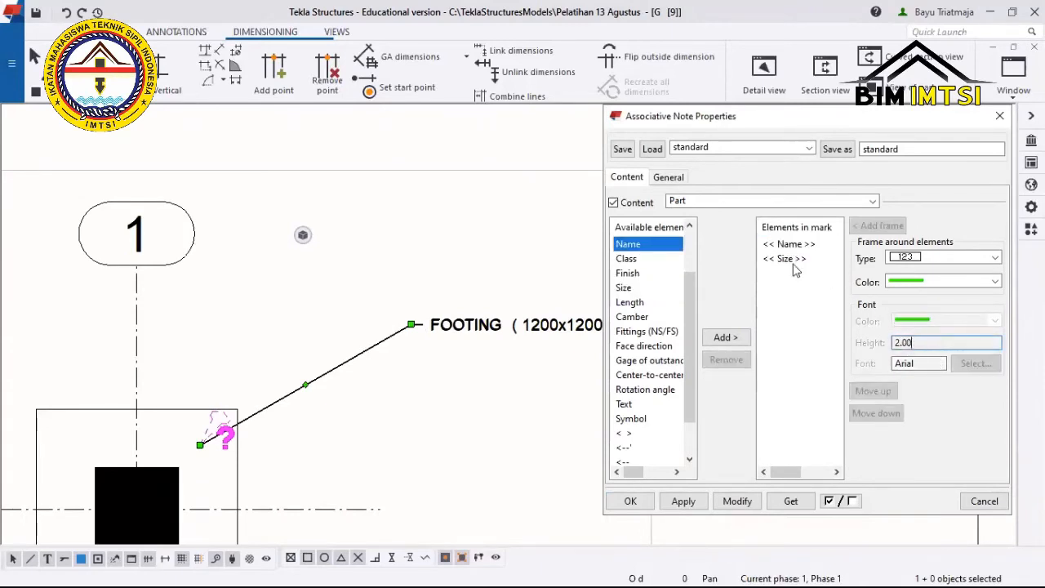
{"action": "left_click", "coordinate": [785, 259]}
{"action": "double_click", "coordinate": [905, 343]}
{"action": "type", "text": "2"}
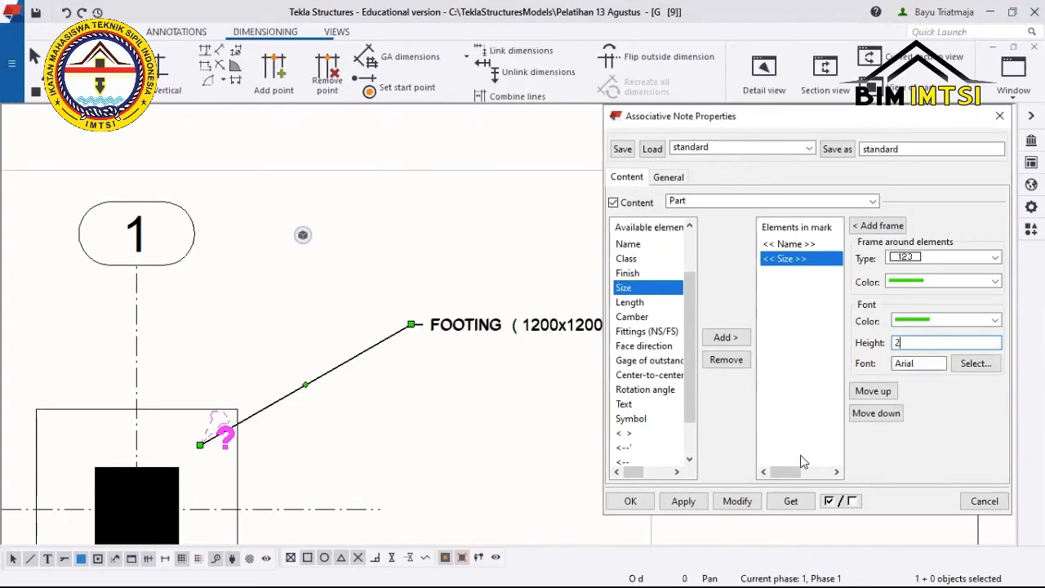
{"action": "left_click", "coordinate": [739, 499]}
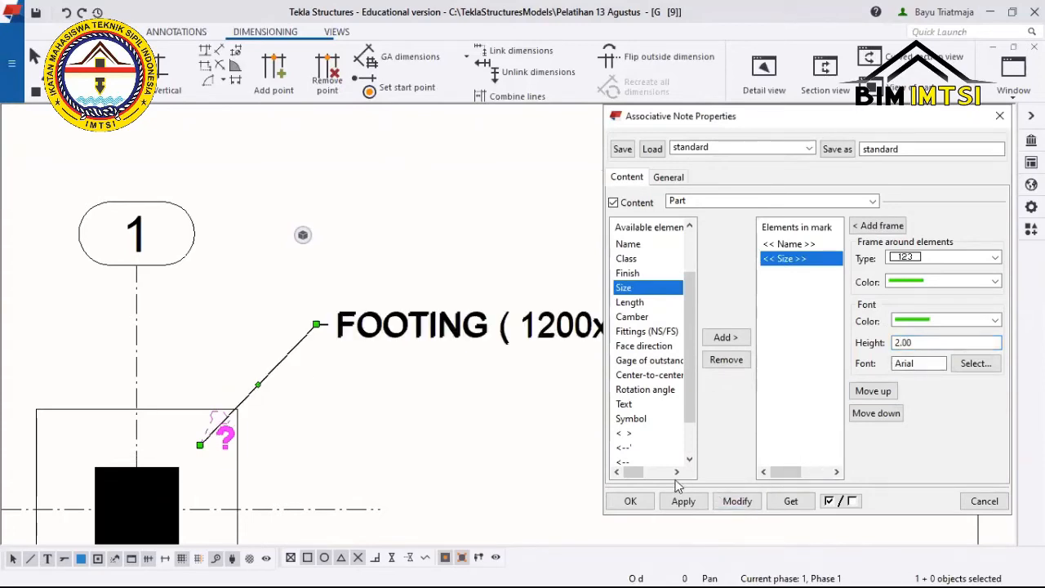
{"action": "left_click", "coordinate": [631, 501]}
{"action": "scroll", "coordinate": [435, 374], "scroll_direction": "down", "scroll_amount": 6}
{"action": "left_click", "coordinate": [443, 306]}
Attach an associative note to the column in DET A, placing its text beyond the footing's right edge, below the footing note.
{"action": "scroll", "coordinate": [443, 321], "scroll_direction": "down", "scroll_amount": 1}
{"action": "middle_click_drag", "start_coordinate": [427, 352], "coordinate": [444, 256]}
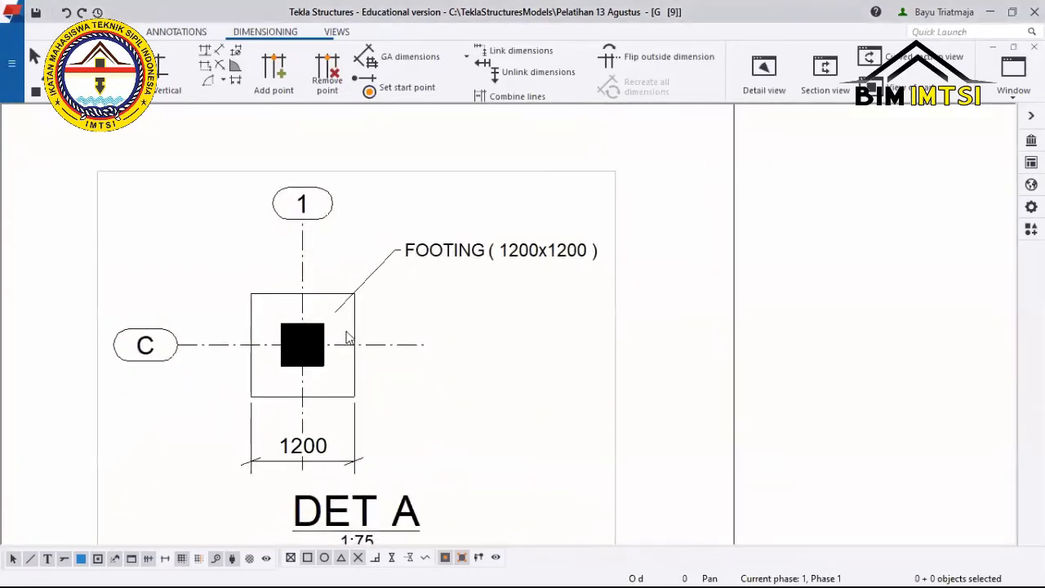
{"action": "scroll", "coordinate": [328, 337], "scroll_direction": "up", "scroll_amount": 4}
{"action": "left_click", "coordinate": [311, 351]}
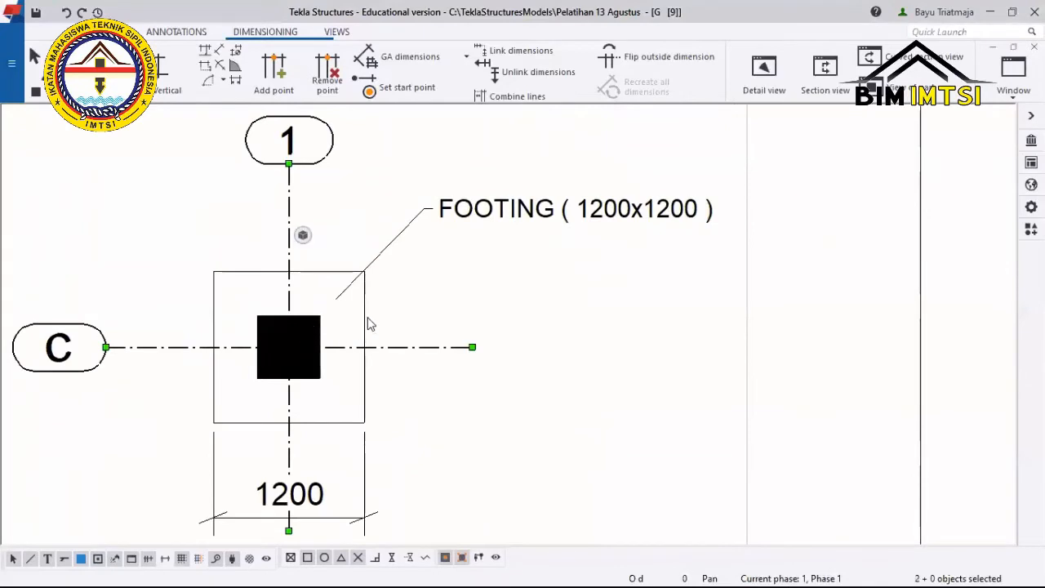
{"action": "left_click", "coordinate": [338, 361]}
{"action": "scroll", "coordinate": [331, 358], "scroll_direction": "up", "scroll_amount": 2}
{"action": "left_click", "coordinate": [324, 322]}
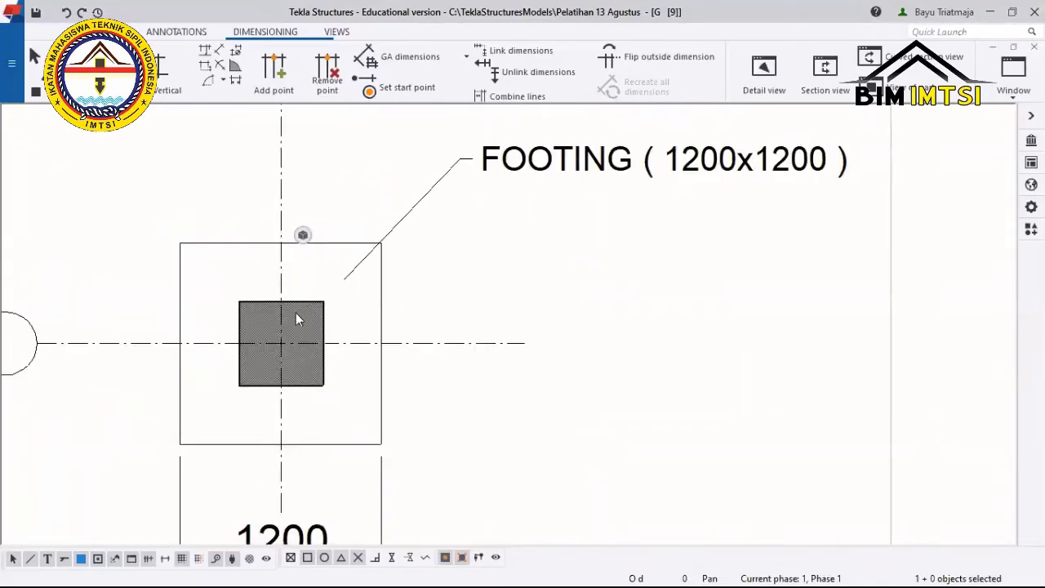
{"action": "right_click", "coordinate": [295, 318]}
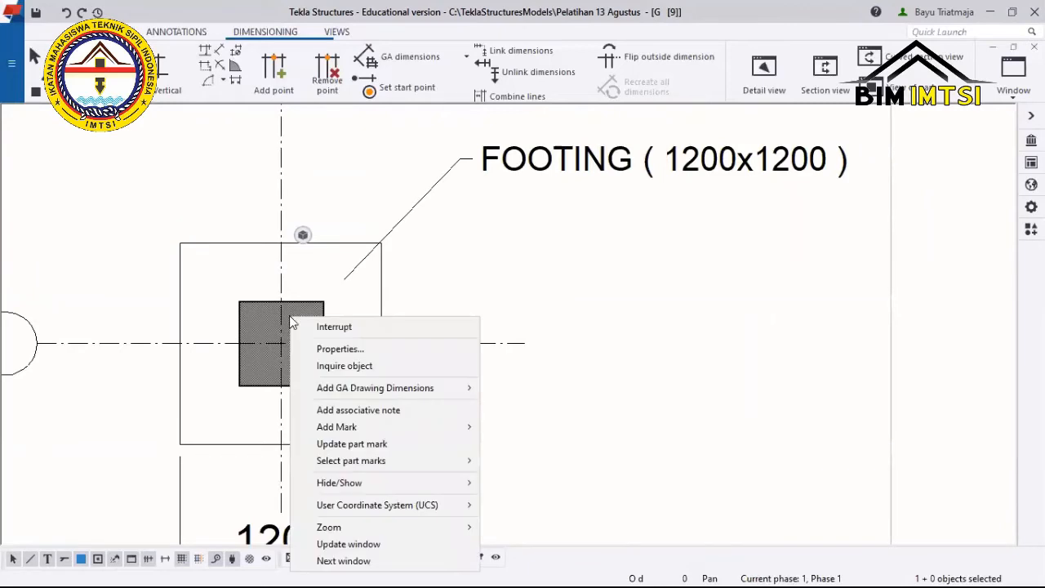
{"action": "left_click", "coordinate": [357, 410]}
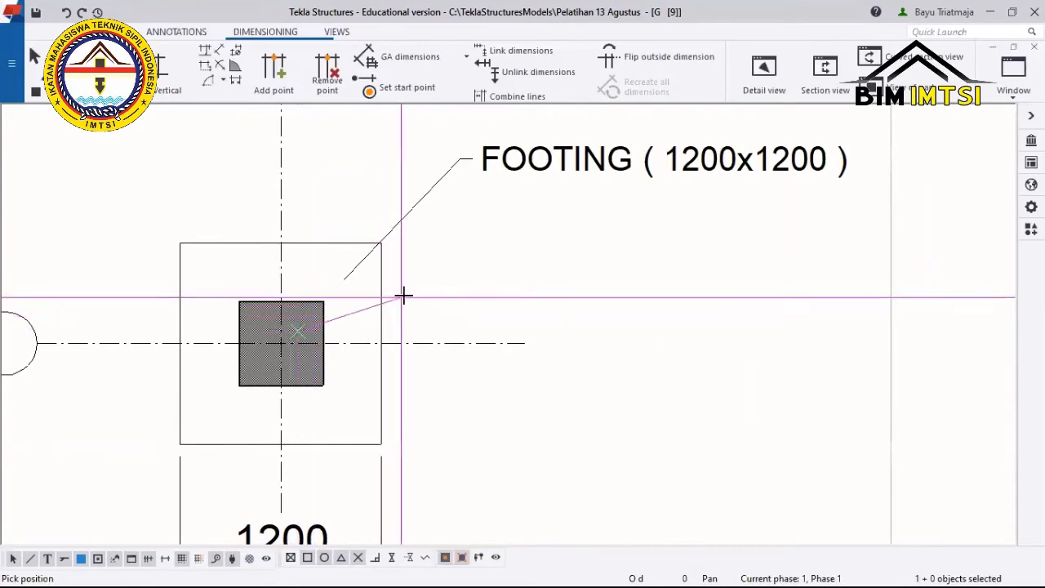
{"action": "left_click", "coordinate": [490, 333]}
{"action": "scroll", "coordinate": [482, 351], "scroll_direction": "down", "scroll_amount": 3}
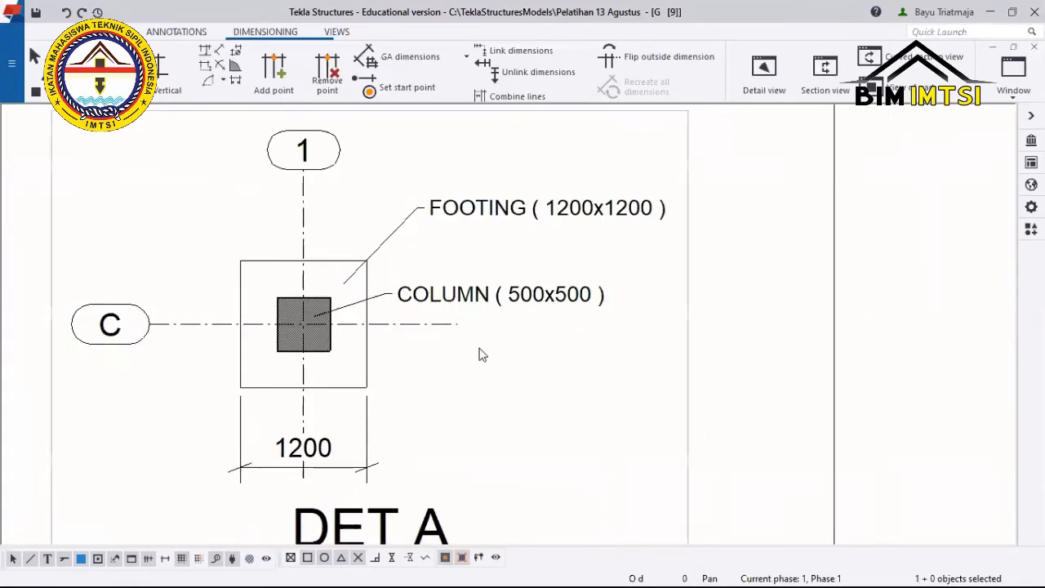
Create a section view of DET A with its cut plane along grid C, from the footing's left edge to its right edge.
{"action": "scroll", "coordinate": [482, 353], "scroll_direction": "down", "scroll_amount": 2}
{"action": "middle_click_drag", "start_coordinate": [441, 297], "coordinate": [384, 201]}
{"action": "scroll", "coordinate": [420, 233], "scroll_direction": "down", "scroll_amount": 1}
{"action": "middle_click_drag", "start_coordinate": [304, 214], "coordinate": [319, 221]}
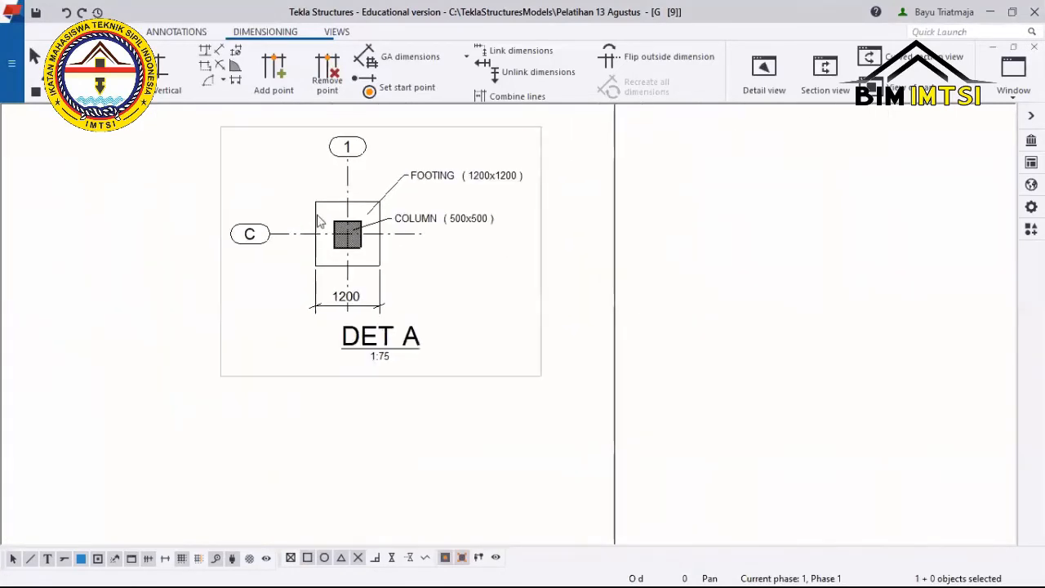
{"action": "scroll", "coordinate": [330, 203], "scroll_direction": "down", "scroll_amount": 1}
{"action": "scroll", "coordinate": [373, 196], "scroll_direction": "up", "scroll_amount": 2}
{"action": "middle_click_drag", "start_coordinate": [373, 196], "coordinate": [374, 229]}
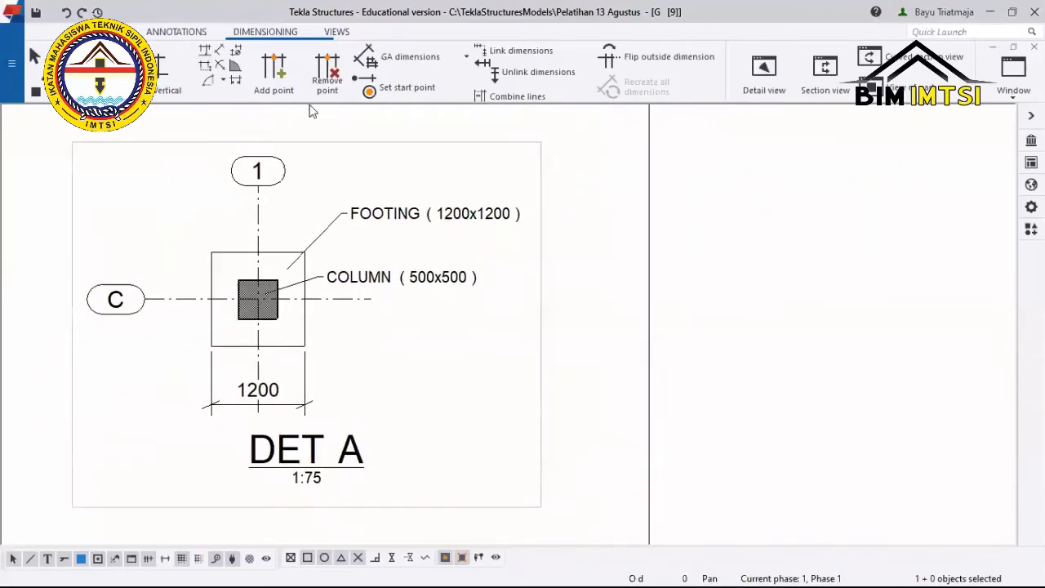
{"action": "left_click", "coordinate": [334, 33]}
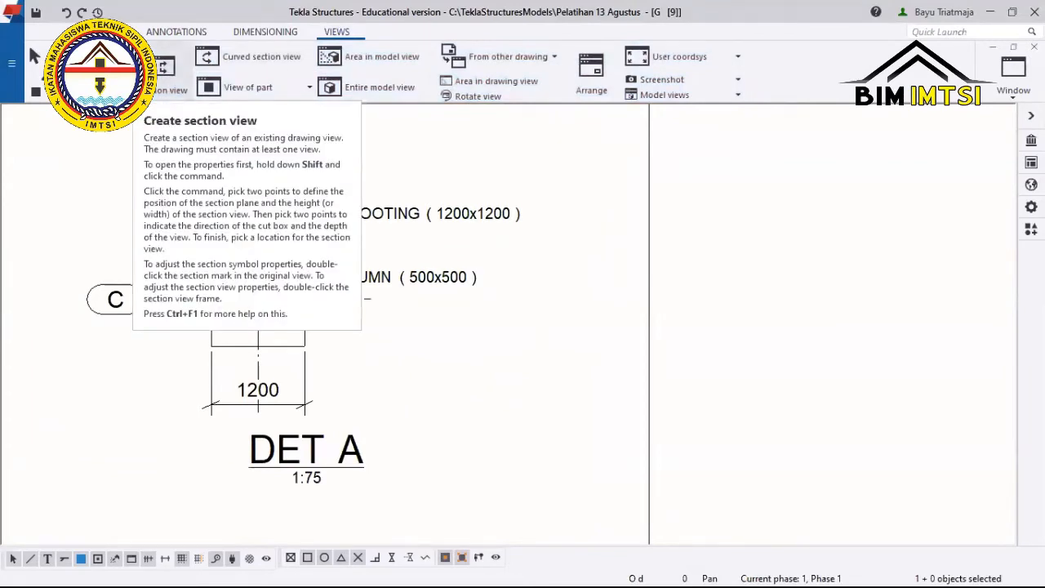
{"action": "left_click", "coordinate": [163, 74]}
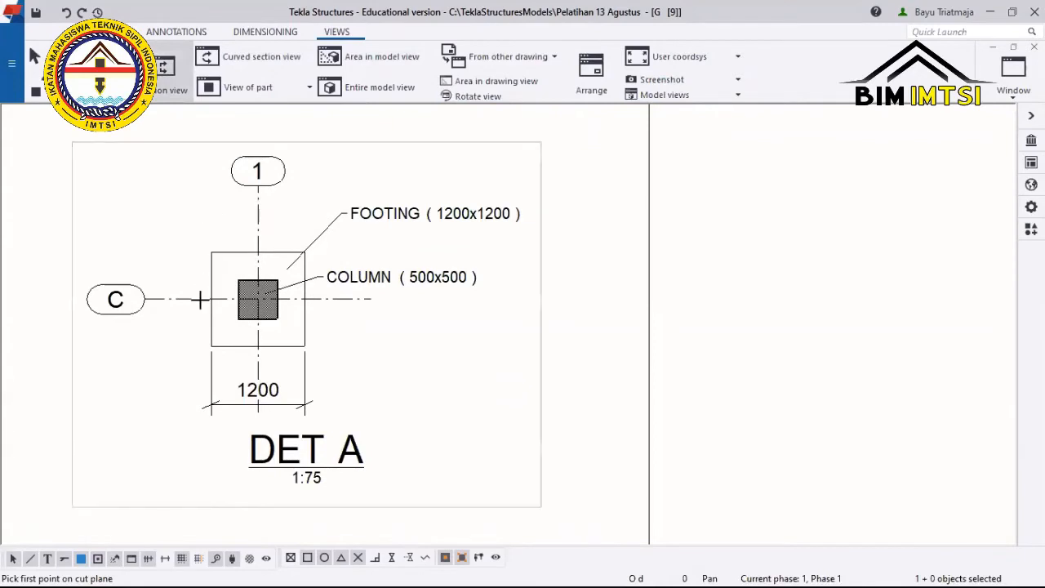
{"action": "scroll", "coordinate": [199, 297], "scroll_direction": "up", "scroll_amount": 1}
{"action": "scroll", "coordinate": [199, 297], "scroll_direction": "up", "scroll_amount": 2}
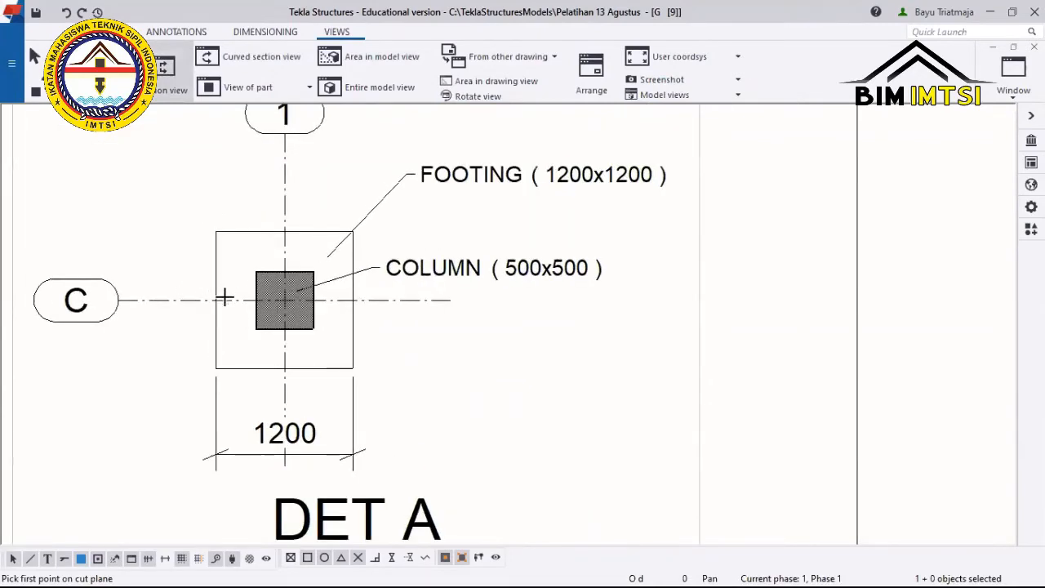
{"action": "scroll", "coordinate": [214, 301], "scroll_direction": "up", "scroll_amount": 1}
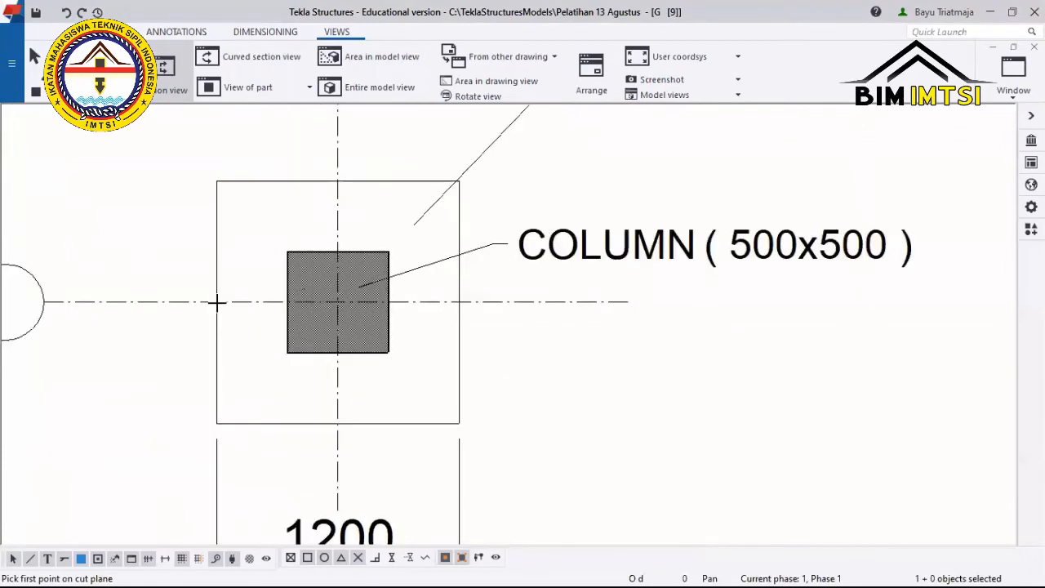
{"action": "left_click", "coordinate": [216, 302]}
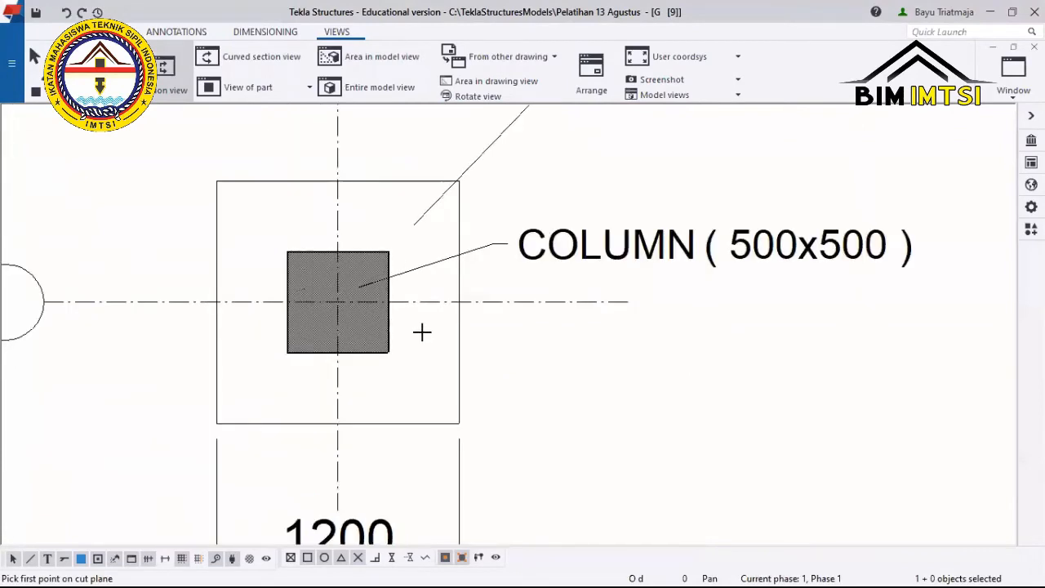
{"action": "left_click", "coordinate": [458, 301]}
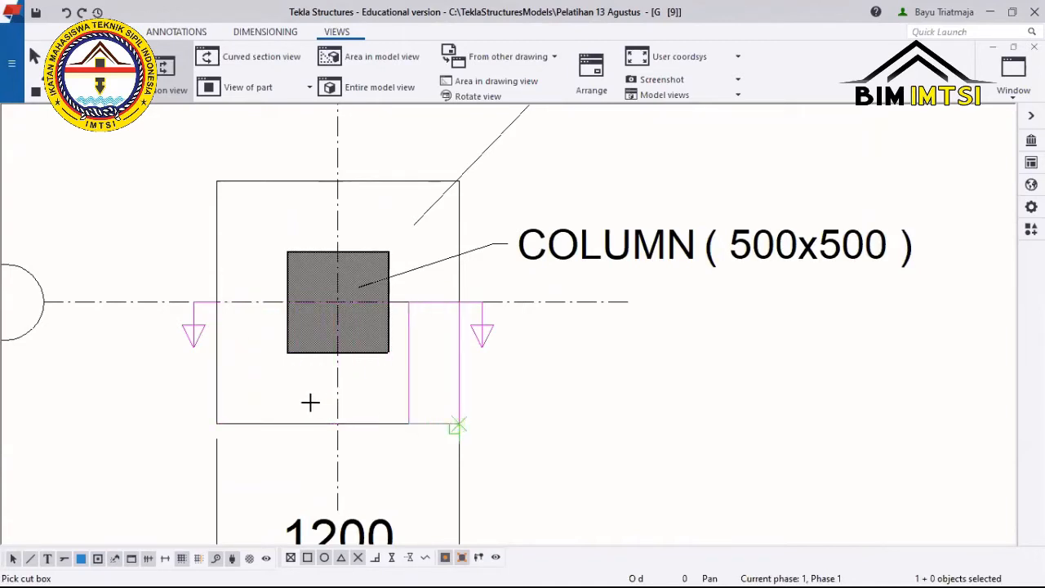
Extend the section's cut box down to the footing's lower edge and place the section view below DET A.
{"action": "left_click", "coordinate": [278, 350]}
{"action": "scroll", "coordinate": [279, 351], "scroll_direction": "down", "scroll_amount": 3}
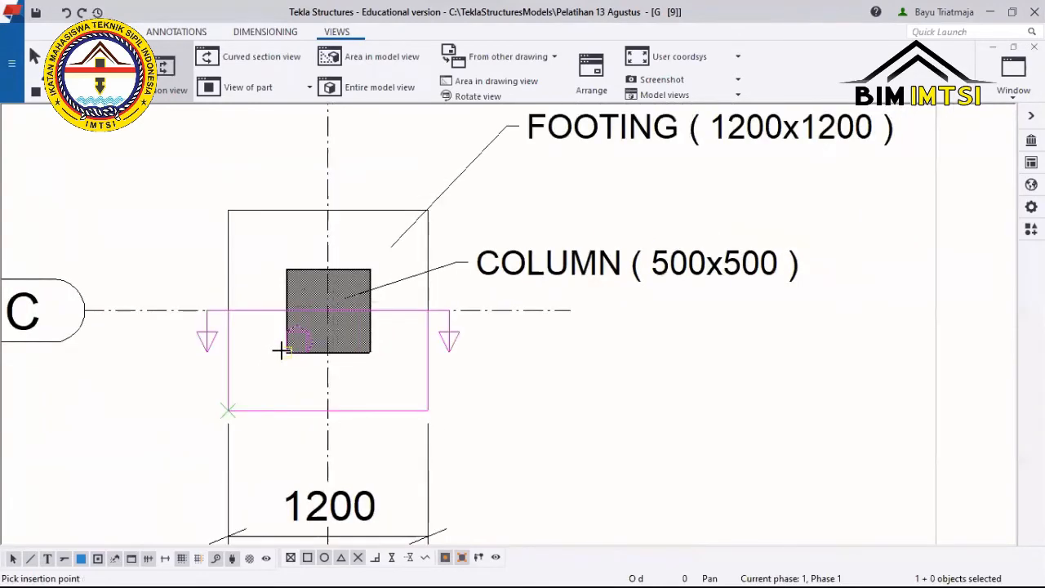
{"action": "scroll", "coordinate": [281, 351], "scroll_direction": "down", "scroll_amount": 5}
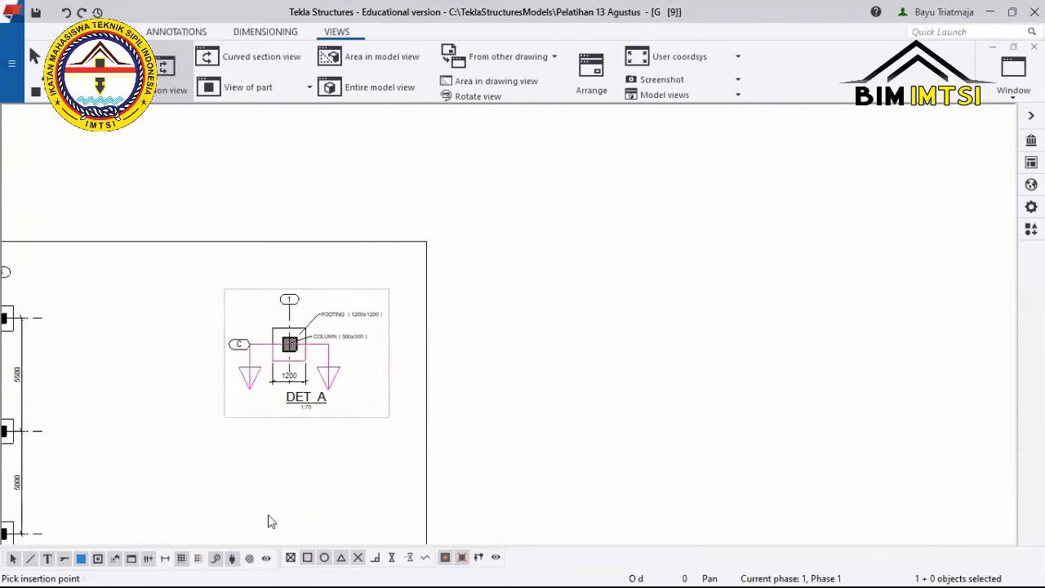
{"action": "left_click", "coordinate": [266, 445]}
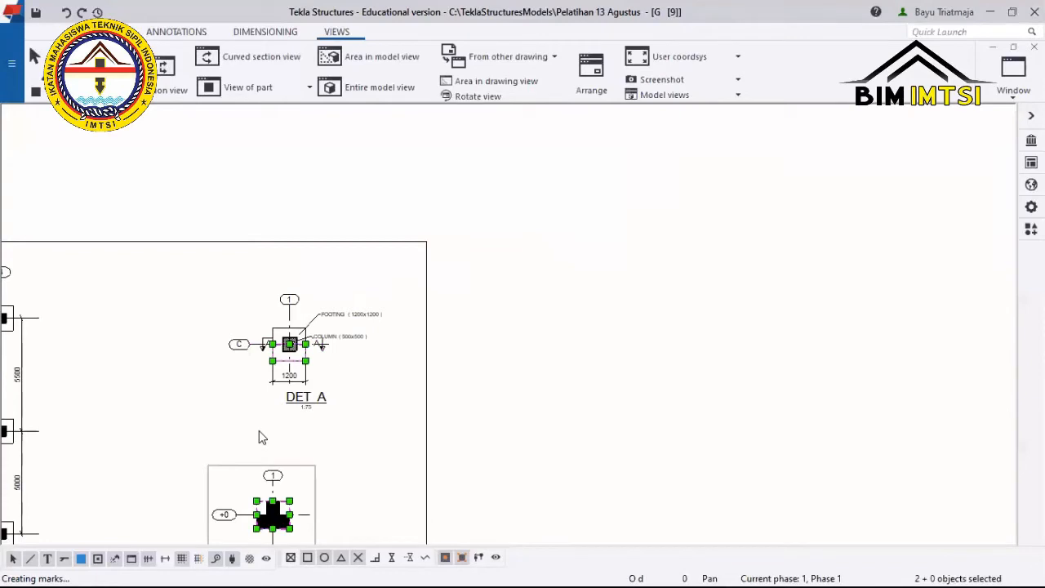
Move section view A-A to the right so it sits more directly beneath DET A.
{"action": "middle_click_drag", "start_coordinate": [317, 533], "coordinate": [261, 400]}
{"action": "scroll", "coordinate": [261, 400], "scroll_direction": "up", "scroll_amount": 1}
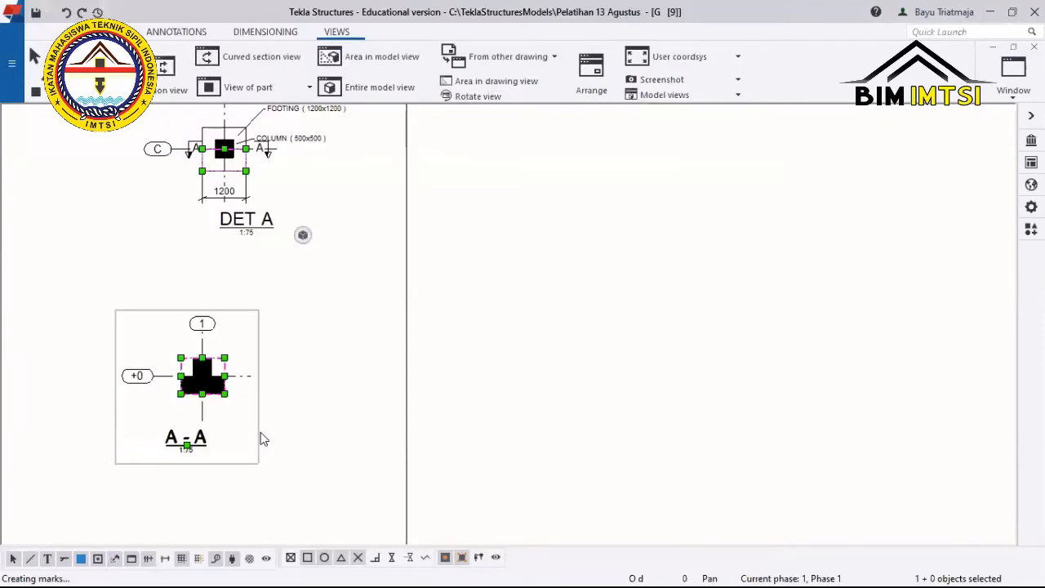
{"action": "left_click_drag", "start_coordinate": [299, 443], "coordinate": [292, 441]}
{"action": "left_click", "coordinate": [310, 367]}
{"action": "scroll", "coordinate": [273, 397], "scroll_direction": "up", "scroll_amount": 3}
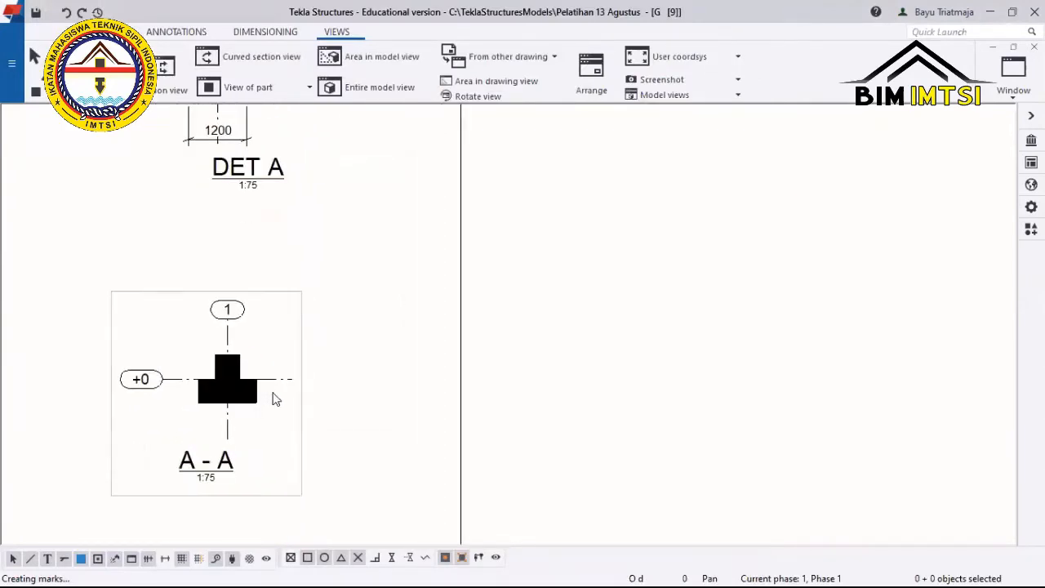
Try to stretch the boundary of section view A-A beyond the column and footing.
{"action": "left_click", "coordinate": [308, 430]}
{"action": "scroll", "coordinate": [238, 373], "scroll_direction": "up", "scroll_amount": 4}
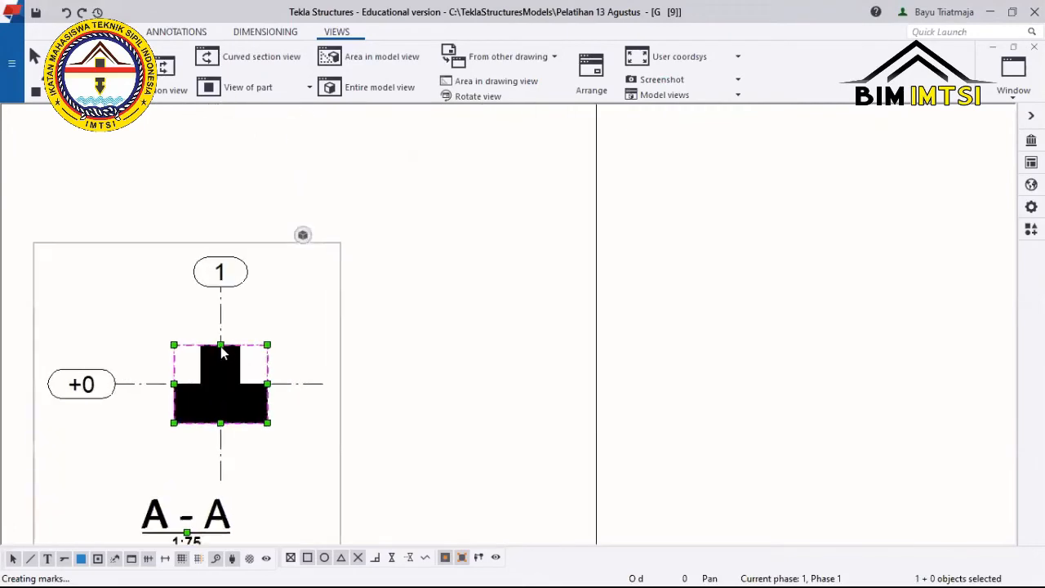
{"action": "left_click_drag", "start_coordinate": [220, 344], "coordinate": [280, 333]}
{"action": "scroll", "coordinate": [226, 327], "scroll_direction": "up", "scroll_amount": 3}
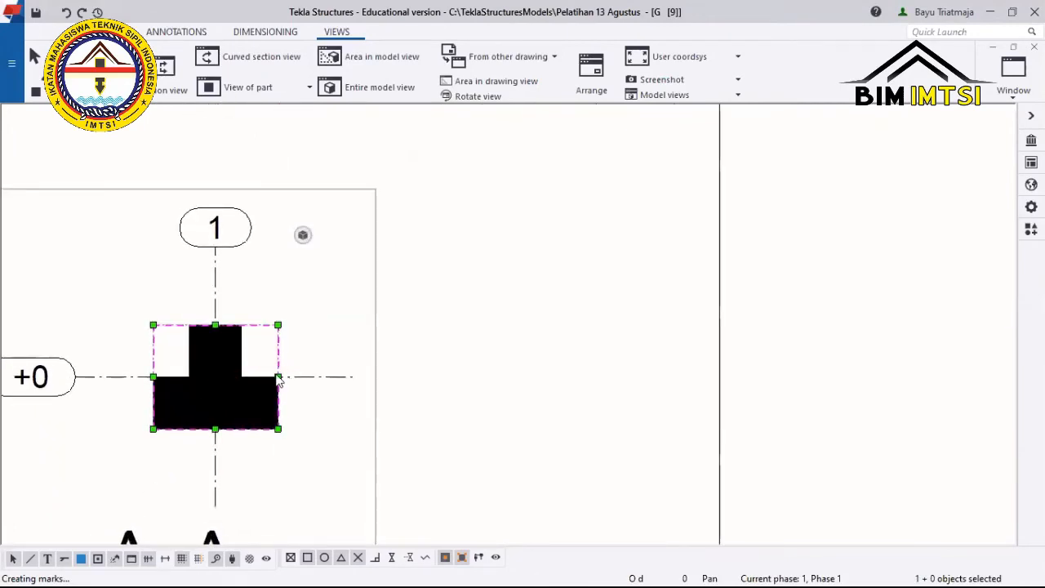
{"action": "left_click_drag", "start_coordinate": [280, 376], "coordinate": [294, 377]}
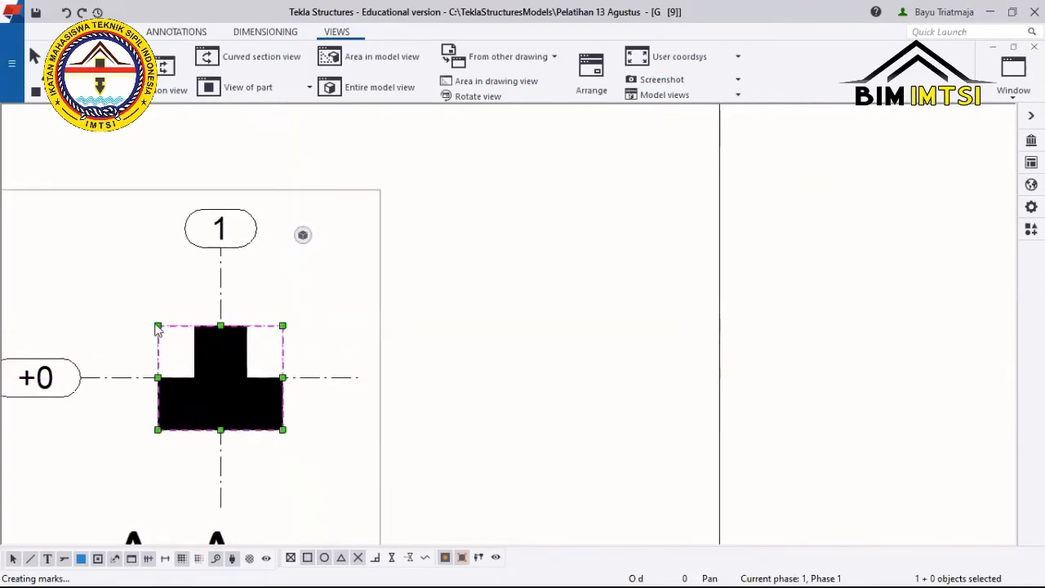
{"action": "left_click_drag", "start_coordinate": [157, 329], "coordinate": [208, 326]}
{"action": "scroll", "coordinate": [210, 275], "scroll_direction": "up", "scroll_amount": 3}
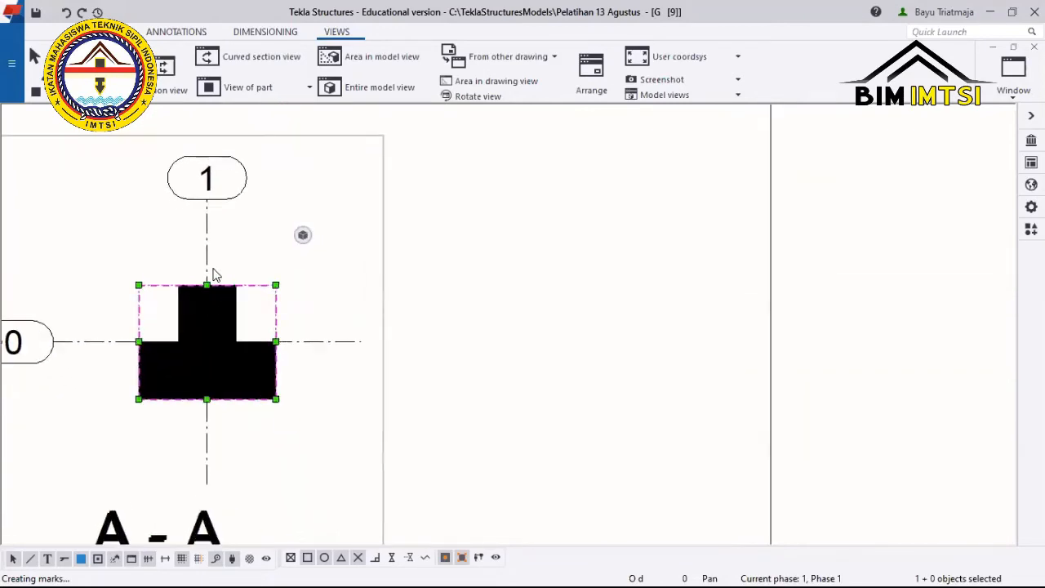
{"action": "mouse_move", "coordinate": [205, 268]}
{"action": "left_mouse_down"}
{"action": "mouse_move", "coordinate": [205, 256]}
{"action": "mouse_move", "coordinate": [211, 269]}
{"action": "left_mouse_up"}
{"action": "scroll", "coordinate": [222, 271], "scroll_direction": "up", "scroll_amount": 4}
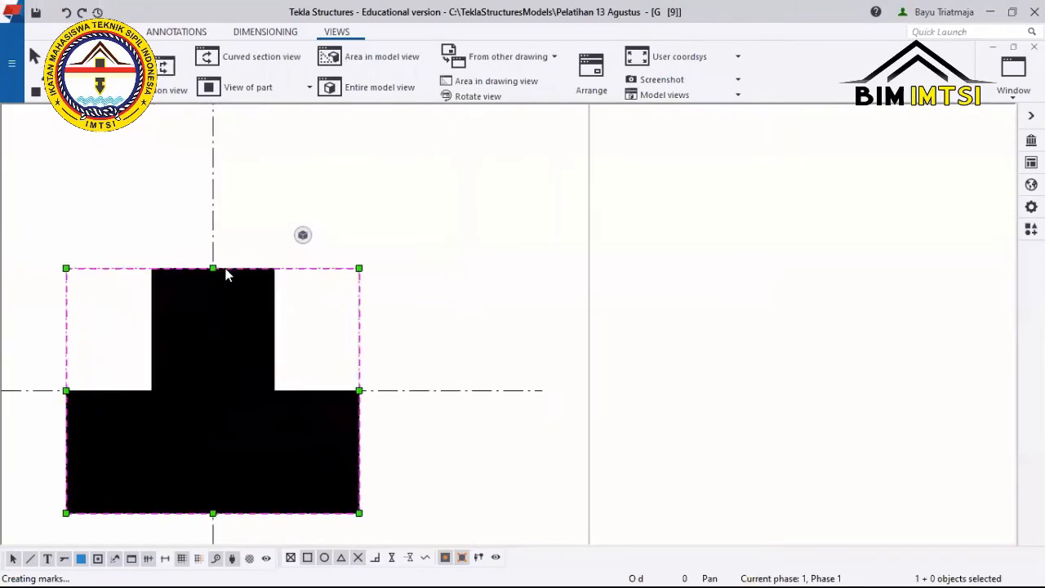
{"action": "scroll", "coordinate": [227, 271], "scroll_direction": "down", "scroll_amount": 5}
{"action": "middle_click_drag", "start_coordinate": [228, 272], "coordinate": [245, 295]}
{"action": "scroll", "coordinate": [253, 339], "scroll_direction": "down", "scroll_amount": 10}
{"action": "middle_click_drag", "start_coordinate": [254, 344], "coordinate": [263, 380]}
{"action": "scroll", "coordinate": [256, 343], "scroll_direction": "up", "scroll_amount": 1}
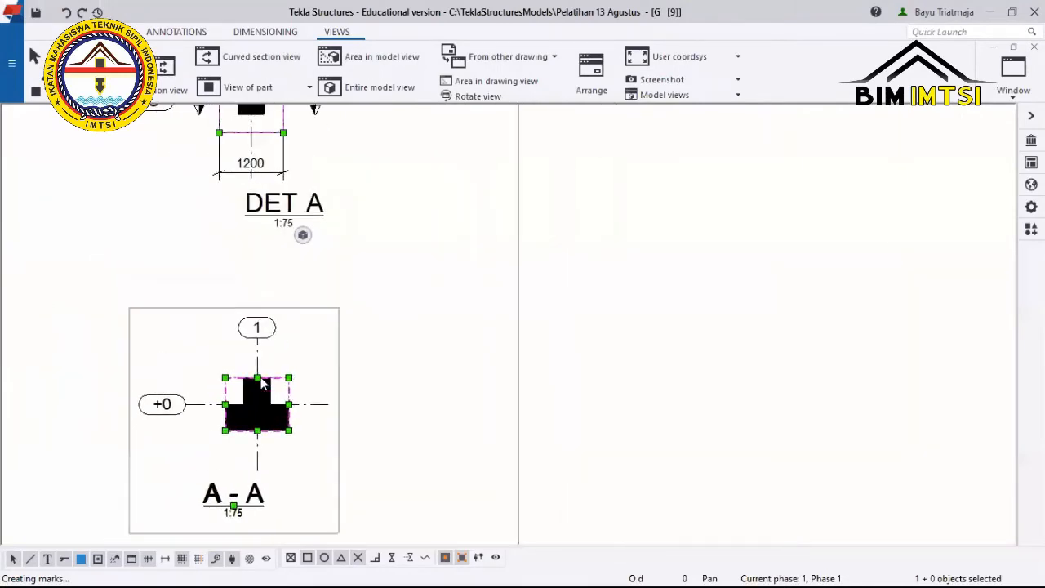
{"action": "scroll", "coordinate": [267, 392], "scroll_direction": "down", "scroll_amount": 1}
{"action": "scroll", "coordinate": [304, 401], "scroll_direction": "up", "scroll_amount": 6}
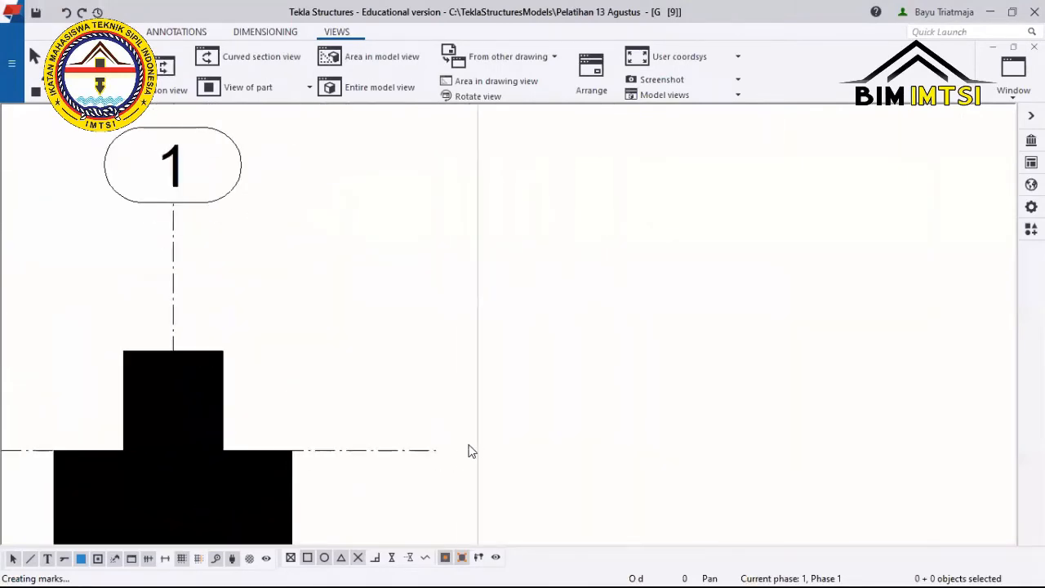
{"action": "scroll", "coordinate": [294, 352], "scroll_direction": "down", "scroll_amount": 6}
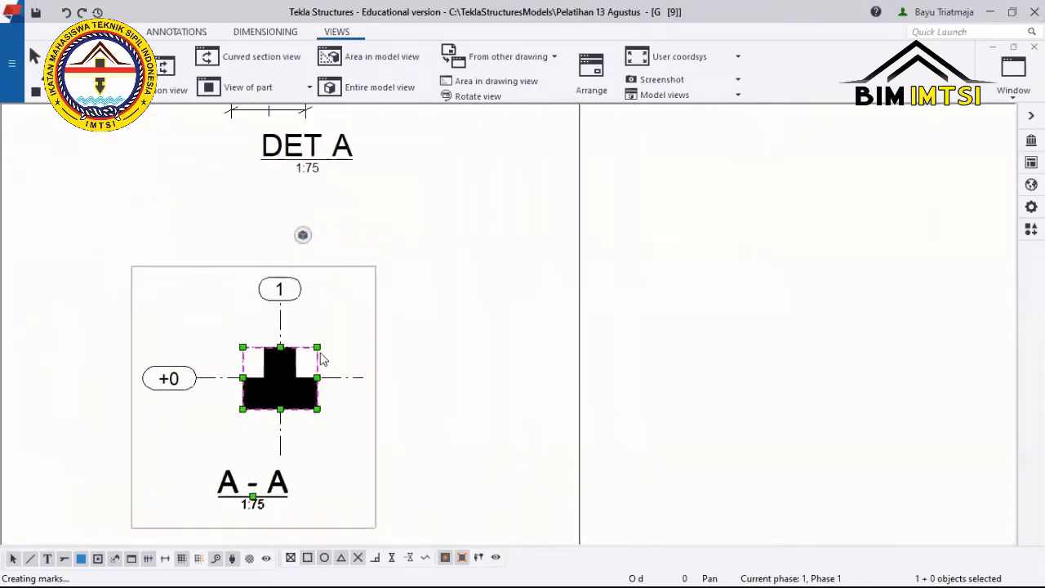
{"action": "scroll", "coordinate": [341, 270], "scroll_direction": "up", "scroll_amount": 4}
{"action": "scroll", "coordinate": [310, 309], "scroll_direction": "up", "scroll_amount": 2}
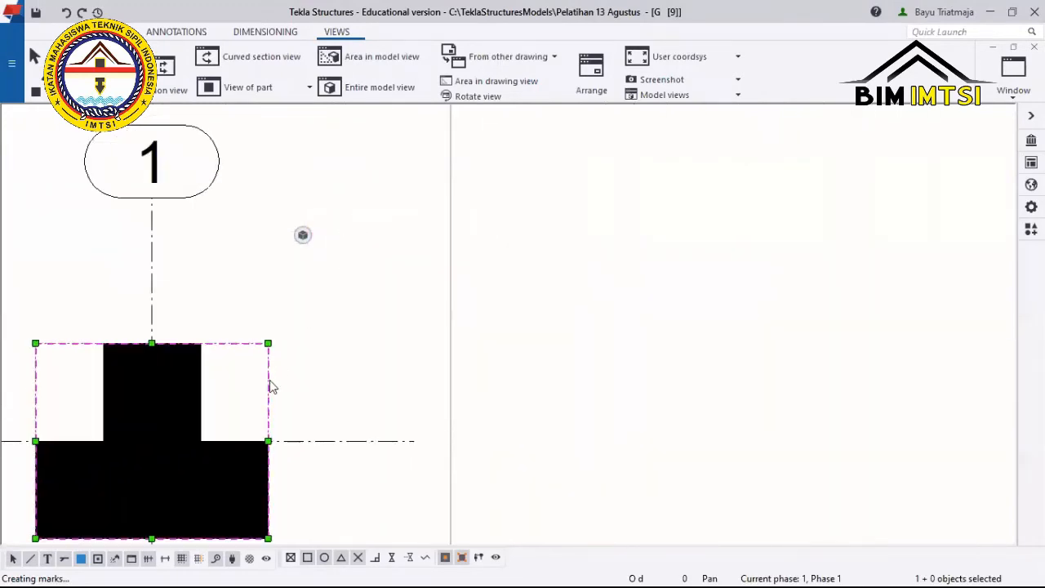
{"action": "scroll", "coordinate": [349, 333], "scroll_direction": "up", "scroll_amount": 3}
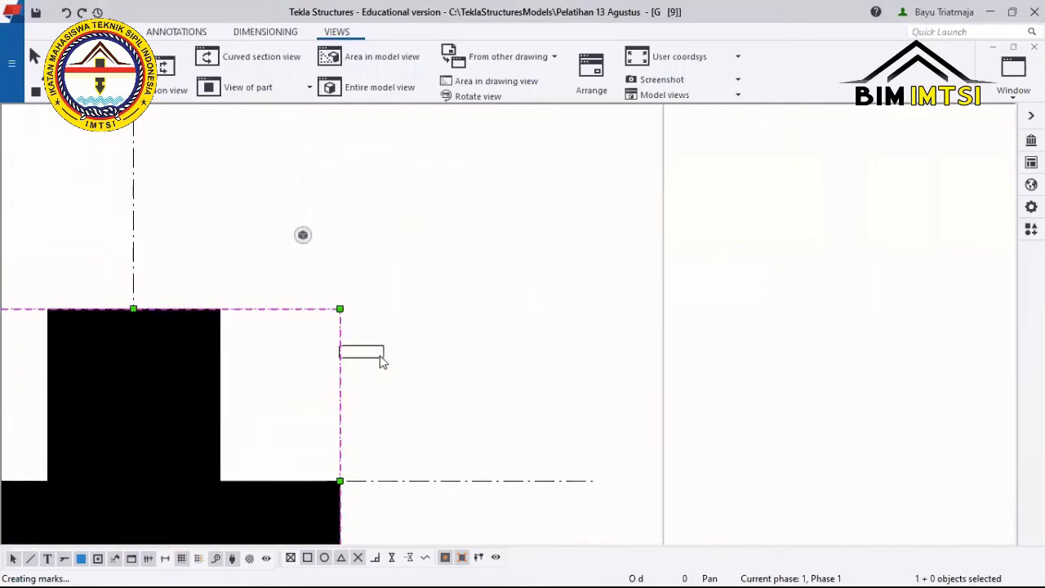
{"action": "left_click", "coordinate": [342, 311]}
{"action": "left_click", "coordinate": [663, 398]}
{"action": "mouse_move", "coordinate": [133, 307]}
{"action": "middle_mouse_down"}
{"action": "mouse_move", "coordinate": [151, 287]}
{"action": "mouse_move", "coordinate": [276, 324]}
{"action": "middle_mouse_up"}
{"action": "scroll", "coordinate": [150, 287], "scroll_direction": "down", "scroll_amount": 1}
{"action": "scroll", "coordinate": [149, 291], "scroll_direction": "down", "scroll_amount": 10}
{"action": "scroll", "coordinate": [275, 325], "scroll_direction": "down", "scroll_amount": 4}
{"action": "middle_click_drag", "start_coordinate": [278, 375], "coordinate": [267, 363]}
{"action": "scroll", "coordinate": [266, 362], "scroll_direction": "up", "scroll_amount": 1}
{"action": "scroll", "coordinate": [266, 364], "scroll_direction": "up", "scroll_amount": 5}
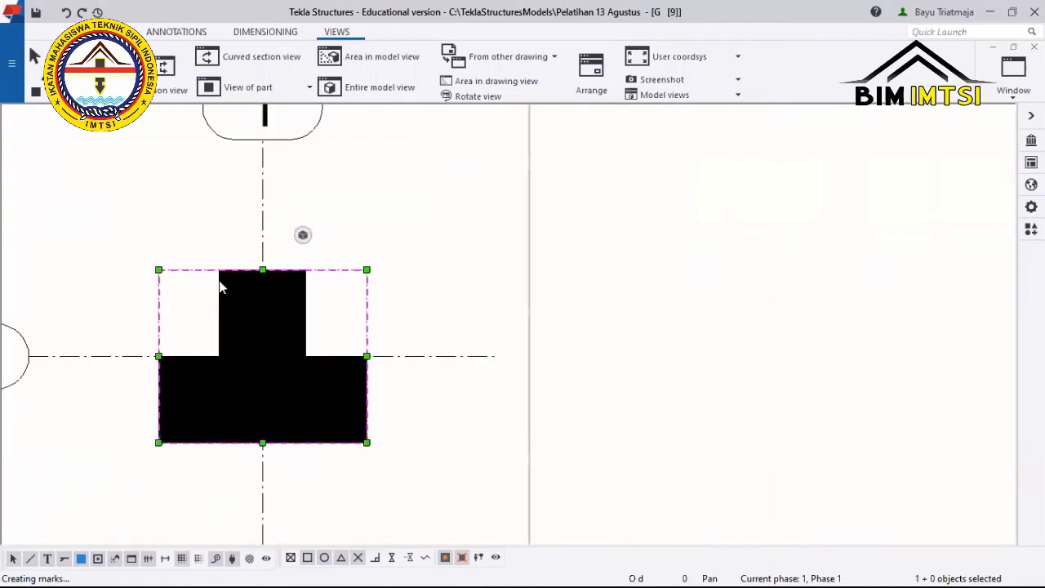
{"action": "scroll", "coordinate": [150, 218], "scroll_direction": "up", "scroll_amount": 3}
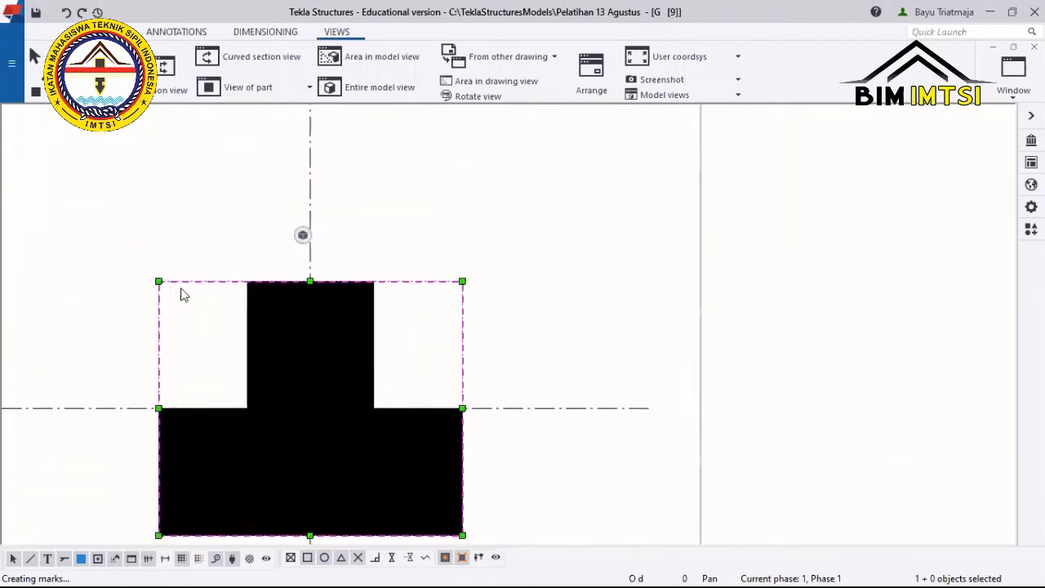
{"action": "scroll", "coordinate": [311, 310], "scroll_direction": "up", "scroll_amount": 3}
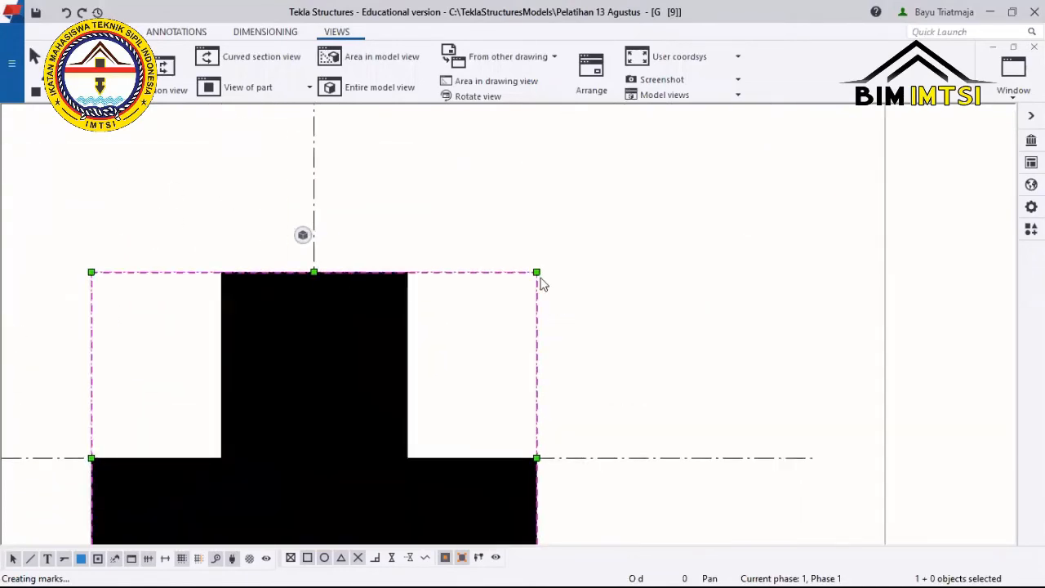
{"action": "scroll", "coordinate": [407, 274], "scroll_direction": "up", "scroll_amount": 2}
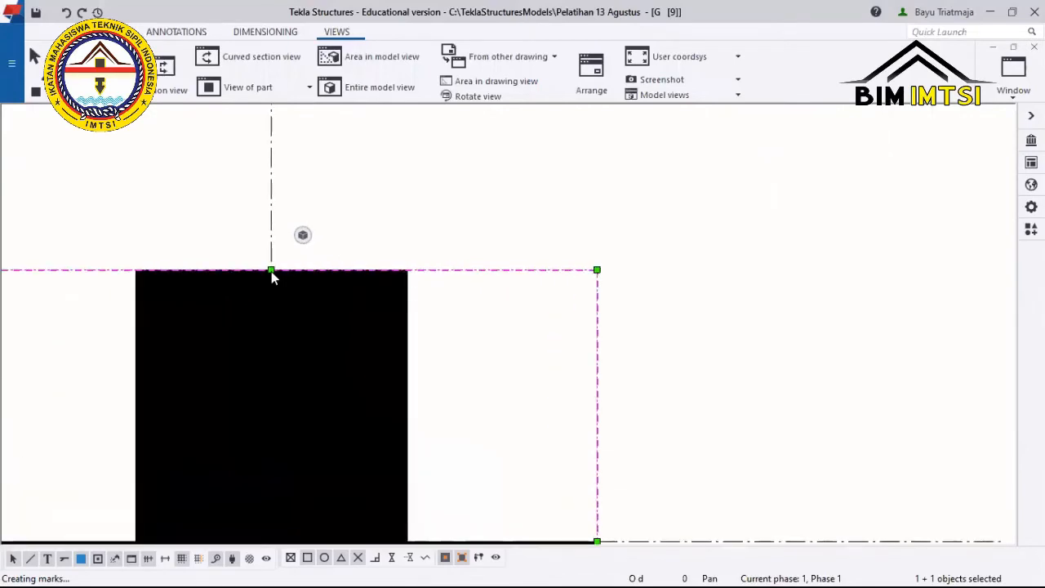
{"action": "middle_click_drag", "start_coordinate": [272, 272], "coordinate": [272, 250]}
{"action": "scroll", "coordinate": [272, 248], "scroll_direction": "down", "scroll_amount": 5}
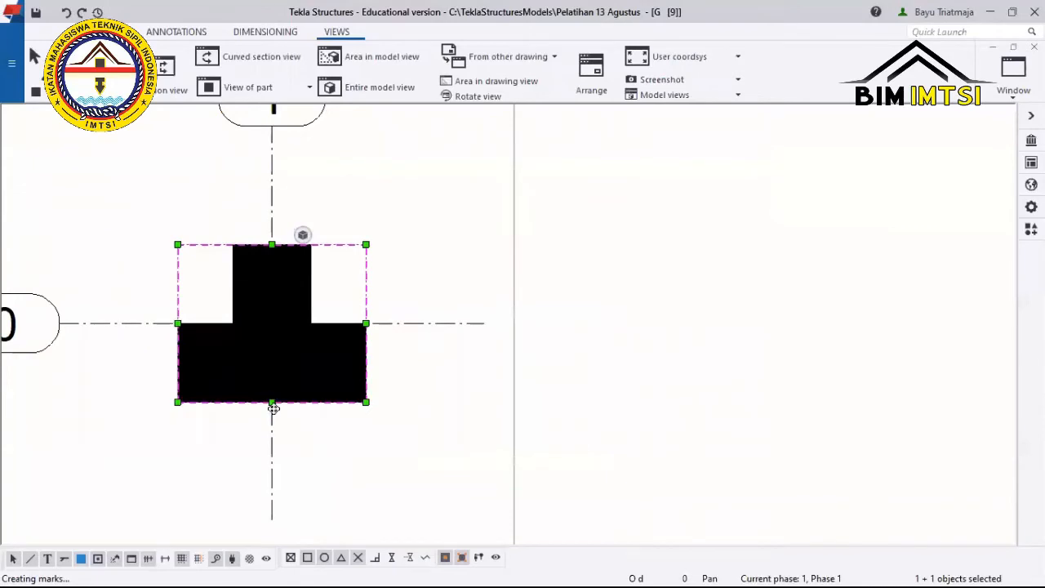
{"action": "middle_click_drag", "start_coordinate": [273, 408], "coordinate": [278, 420]}
{"action": "scroll", "coordinate": [318, 351], "scroll_direction": "down", "scroll_amount": 3}
{"action": "scroll", "coordinate": [298, 309], "scroll_direction": "up", "scroll_amount": 2}
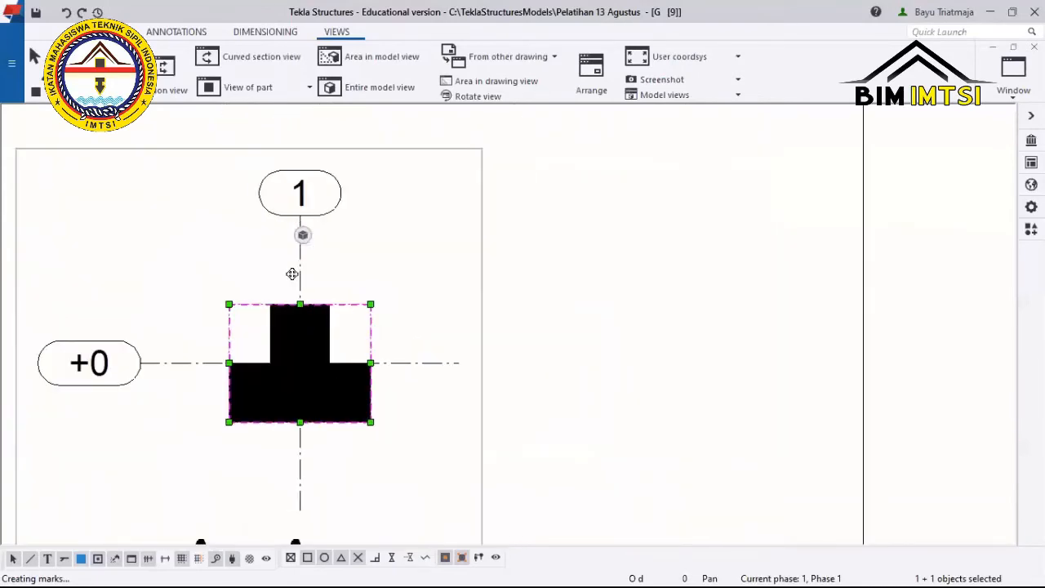
{"action": "middle_click_drag", "start_coordinate": [301, 340], "coordinate": [303, 310]}
{"action": "scroll", "coordinate": [374, 315], "scroll_direction": "down", "scroll_amount": 3}
Move section view A-A up and to the left, closer to the DET A title.
{"action": "left_click", "coordinate": [534, 329]}
{"action": "scroll", "coordinate": [531, 331], "scroll_direction": "down", "scroll_amount": 3}
{"action": "mouse_move", "coordinate": [431, 369]}
{"action": "middle_mouse_down"}
{"action": "mouse_move", "coordinate": [420, 380]}
{"action": "mouse_move", "coordinate": [432, 453]}
{"action": "middle_mouse_up"}
{"action": "scroll", "coordinate": [425, 410], "scroll_direction": "up", "scroll_amount": 1}
{"action": "scroll", "coordinate": [417, 437], "scroll_direction": "up", "scroll_amount": 2}
{"action": "left_click", "coordinate": [490, 446]}
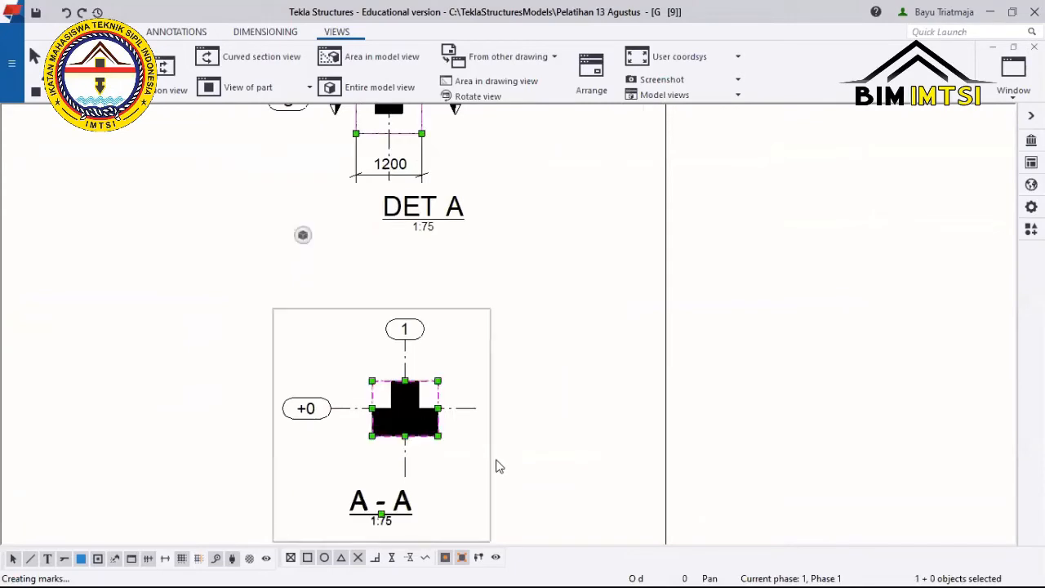
{"action": "left_click_drag", "start_coordinate": [489, 453], "coordinate": [463, 414]}
{"action": "scroll", "coordinate": [399, 351], "scroll_direction": "up", "scroll_amount": 1}
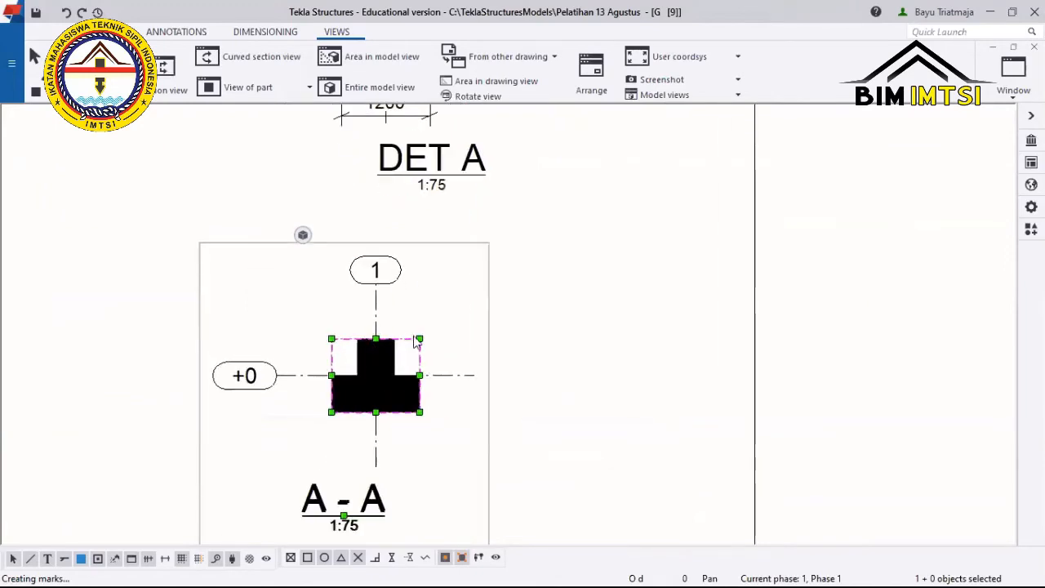
Enlarge the boundary of section view A-A upward to show more column, and outward past both sides of the footing.
{"action": "left_click_drag", "start_coordinate": [419, 345], "coordinate": [443, 318]}
{"action": "left_click_drag", "start_coordinate": [328, 369], "coordinate": [298, 361]}
{"action": "scroll", "coordinate": [355, 287], "scroll_direction": "up", "scroll_amount": 3}
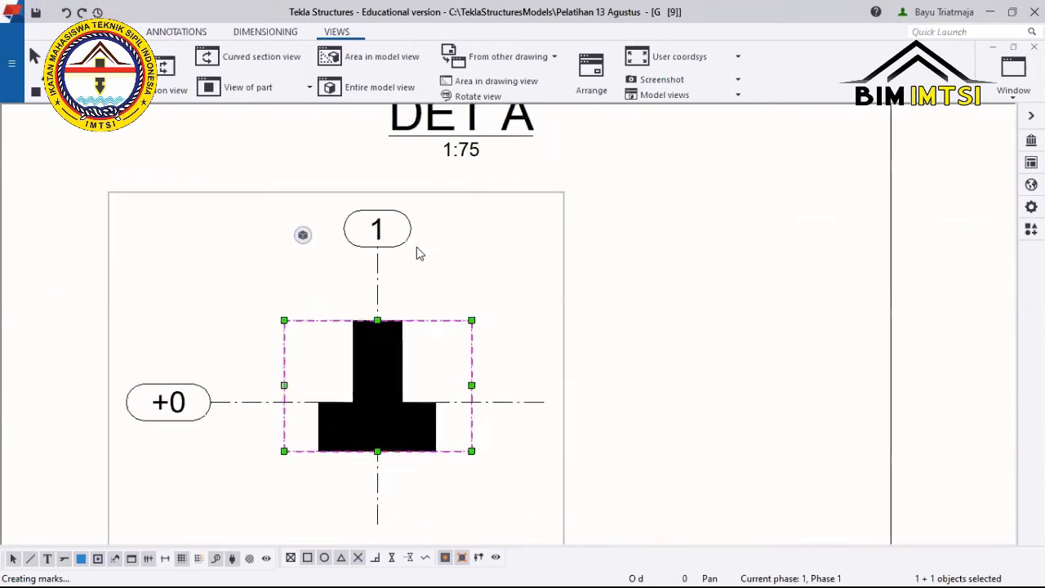
{"action": "scroll", "coordinate": [419, 247], "scroll_direction": "down", "scroll_amount": 5}
{"action": "middle_click_drag", "start_coordinate": [423, 273], "coordinate": [430, 392]}
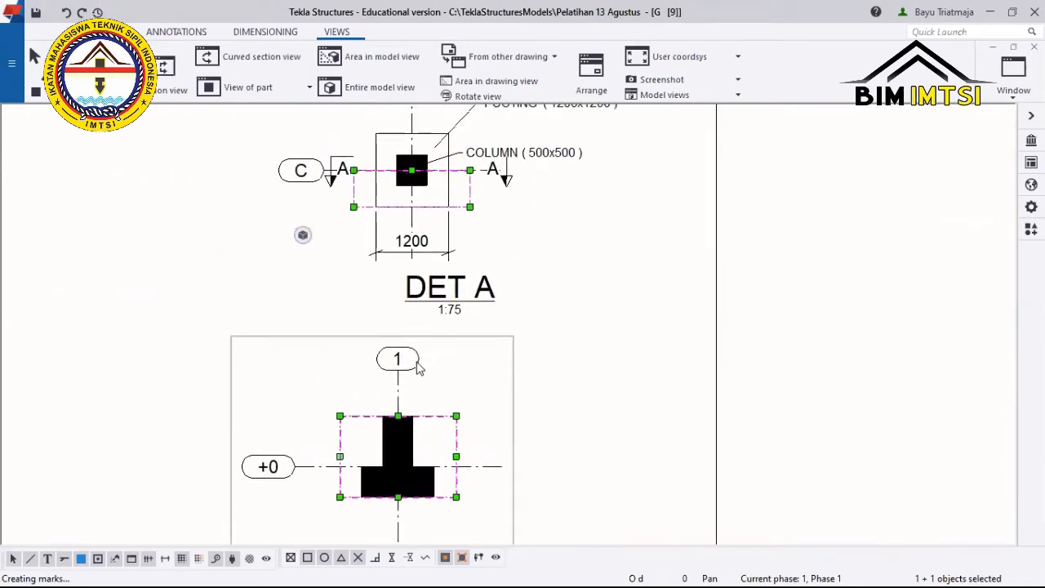
Shift the enlarged section view A-A to the right, keeping it just below DET A.
{"action": "left_click", "coordinate": [483, 333]}
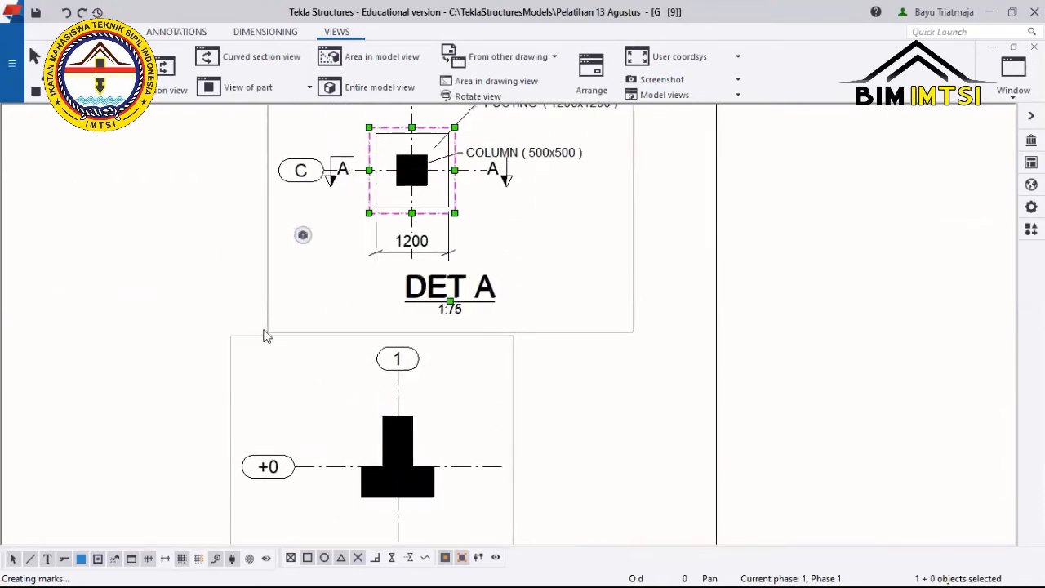
{"action": "left_click", "coordinate": [296, 350]}
{"action": "mouse_move", "coordinate": [286, 343]}
{"action": "left_mouse_down"}
{"action": "mouse_move", "coordinate": [359, 335]}
{"action": "mouse_move", "coordinate": [307, 319]}
{"action": "mouse_move", "coordinate": [314, 254]}
{"action": "mouse_move", "coordinate": [294, 170]}
{"action": "mouse_move", "coordinate": [312, 257]}
{"action": "mouse_move", "coordinate": [303, 366]}
{"action": "mouse_move", "coordinate": [320, 345]}
{"action": "left_mouse_up"}
{"action": "scroll", "coordinate": [407, 441], "scroll_direction": "down", "scroll_amount": 4}
{"action": "middle_click_drag", "start_coordinate": [139, 351], "coordinate": [216, 299]}
{"action": "scroll", "coordinate": [474, 351], "scroll_direction": "up", "scroll_amount": 6}
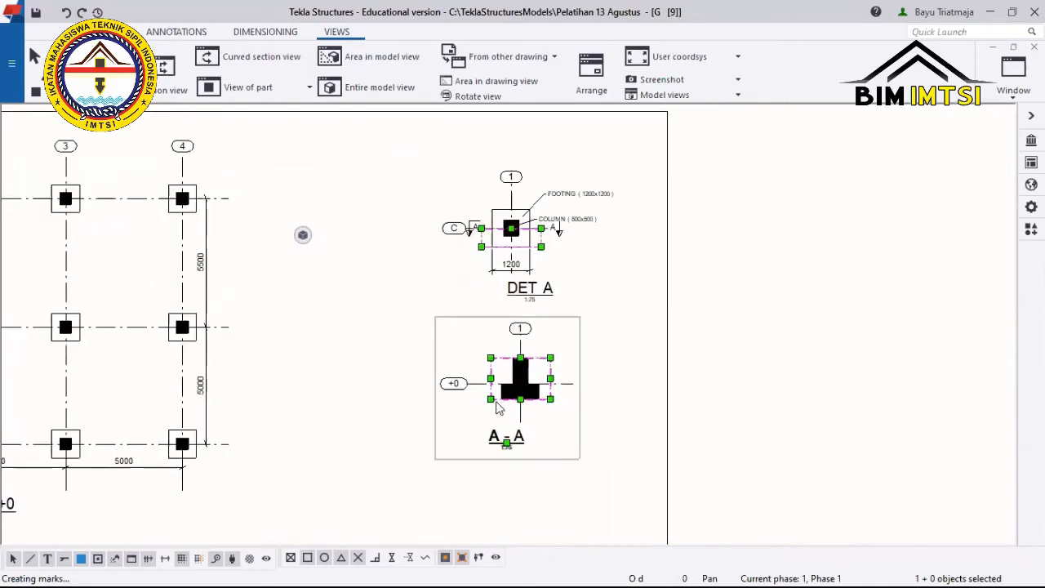
{"action": "scroll", "coordinate": [530, 364], "scroll_direction": "up", "scroll_amount": 3}
{"action": "scroll", "coordinate": [470, 364], "scroll_direction": "down", "scroll_amount": 2}
{"action": "middle_click_drag", "start_coordinate": [426, 369], "coordinate": [426, 434]}
{"action": "scroll", "coordinate": [424, 408], "scroll_direction": "down", "scroll_amount": 2}
{"action": "middle_click_drag", "start_coordinate": [507, 306], "coordinate": [468, 361]}
{"action": "scroll", "coordinate": [482, 368], "scroll_direction": "up", "scroll_amount": 1}
{"action": "left_click", "coordinate": [536, 381]}
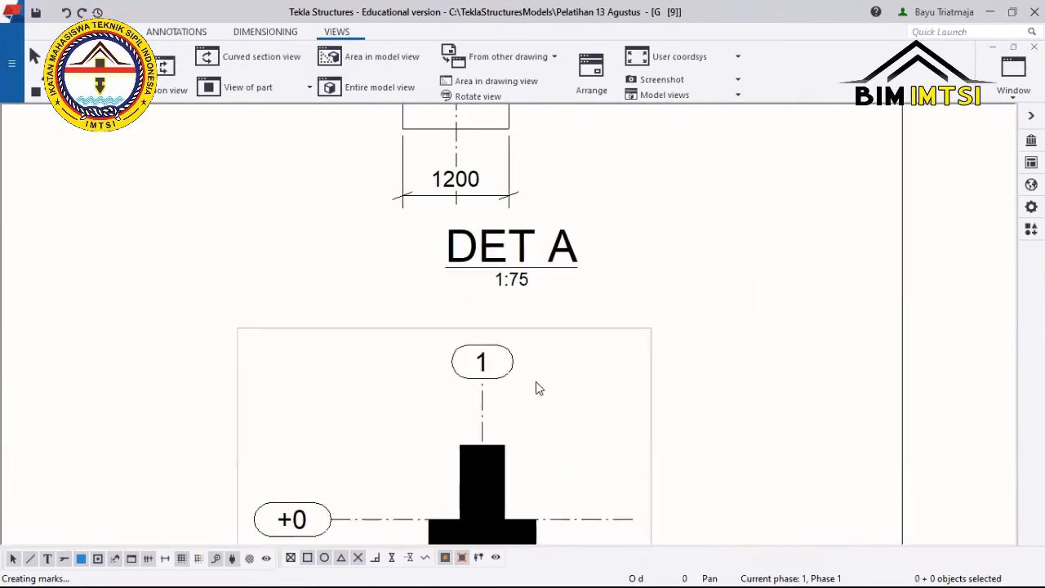
{"action": "scroll", "coordinate": [522, 382], "scroll_direction": "up", "scroll_amount": 1}
{"action": "scroll", "coordinate": [498, 376], "scroll_direction": "down", "scroll_amount": 2}
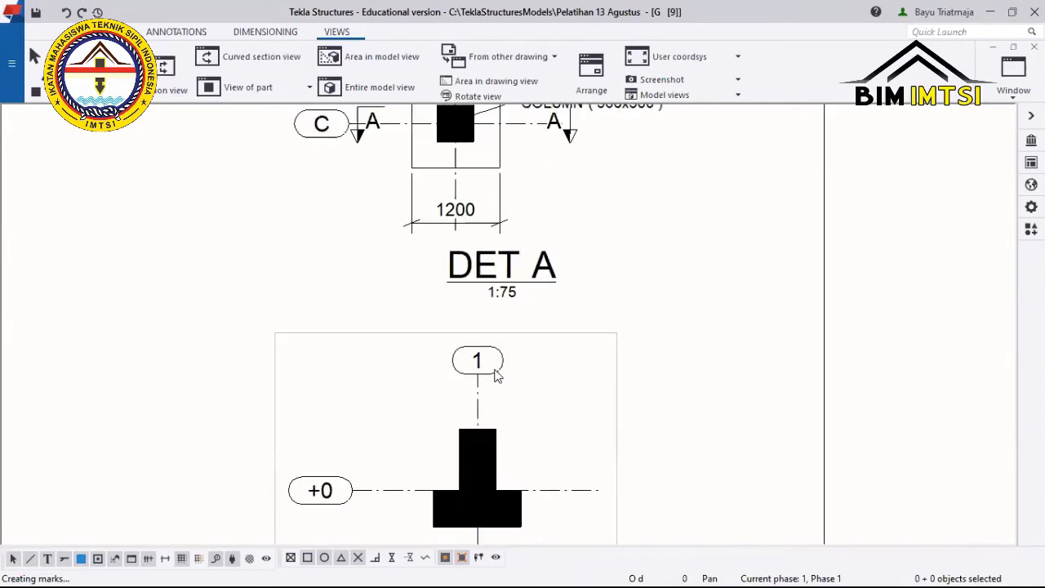
{"action": "scroll", "coordinate": [345, 518], "scroll_direction": "up", "scroll_amount": 3}
{"action": "scroll", "coordinate": [400, 437], "scroll_direction": "down", "scroll_amount": 3}
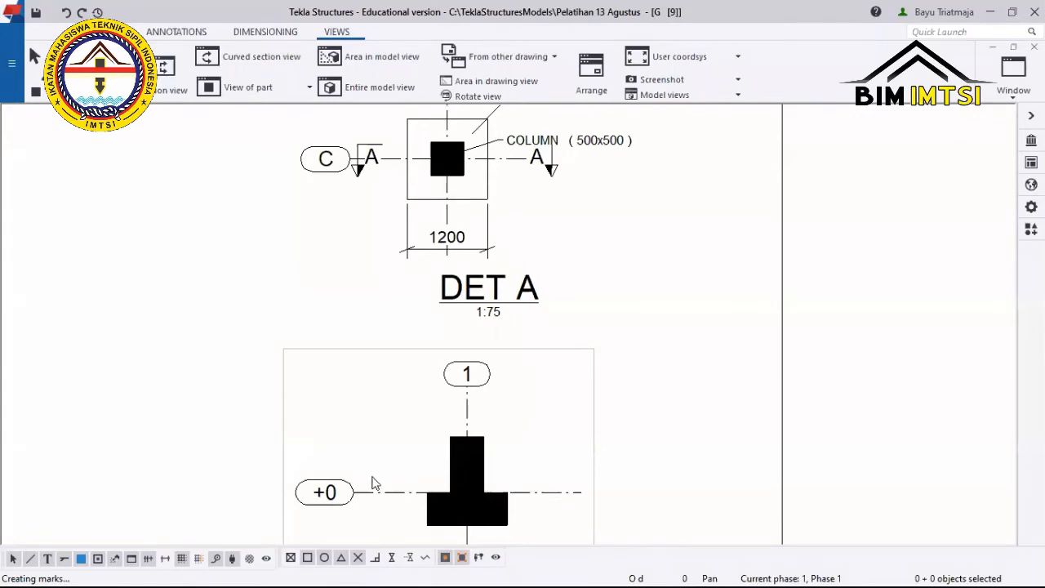
Open the properties of the grid in section view A-A.
{"action": "scroll", "coordinate": [446, 402], "scroll_direction": "up", "scroll_amount": 2}
{"action": "left_click", "coordinate": [458, 392]}
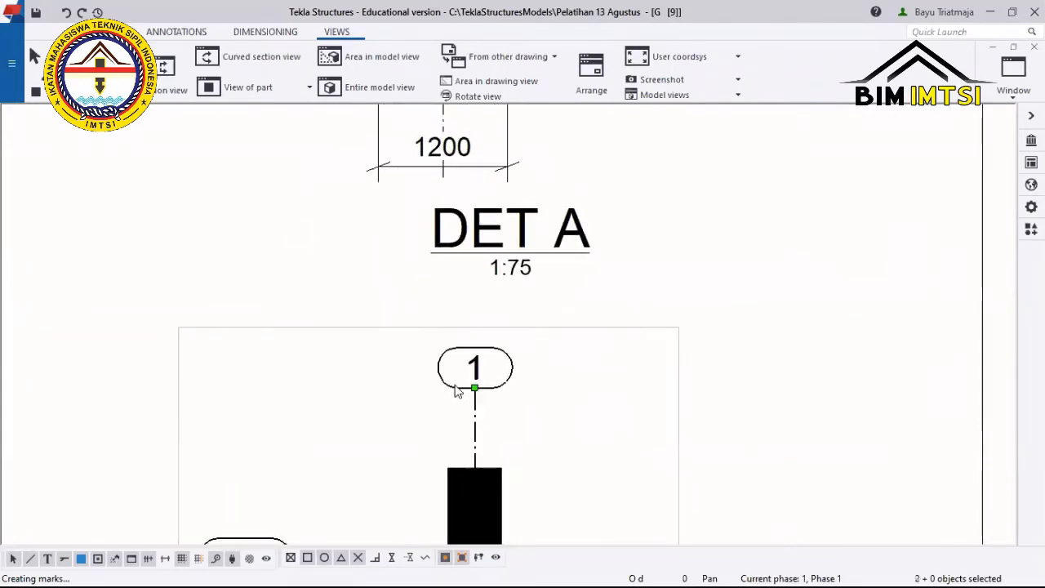
{"action": "double_click", "coordinate": [507, 389]}
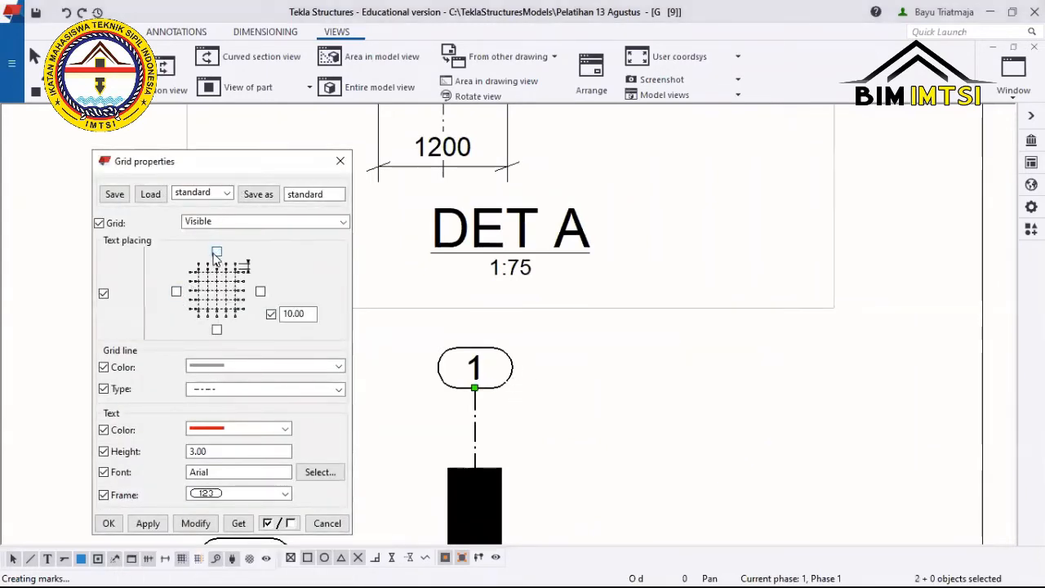
Try different grid label placements in section view A-A: left and bottom only, all four sides, and no labels.
{"action": "left_click", "coordinate": [205, 525]}
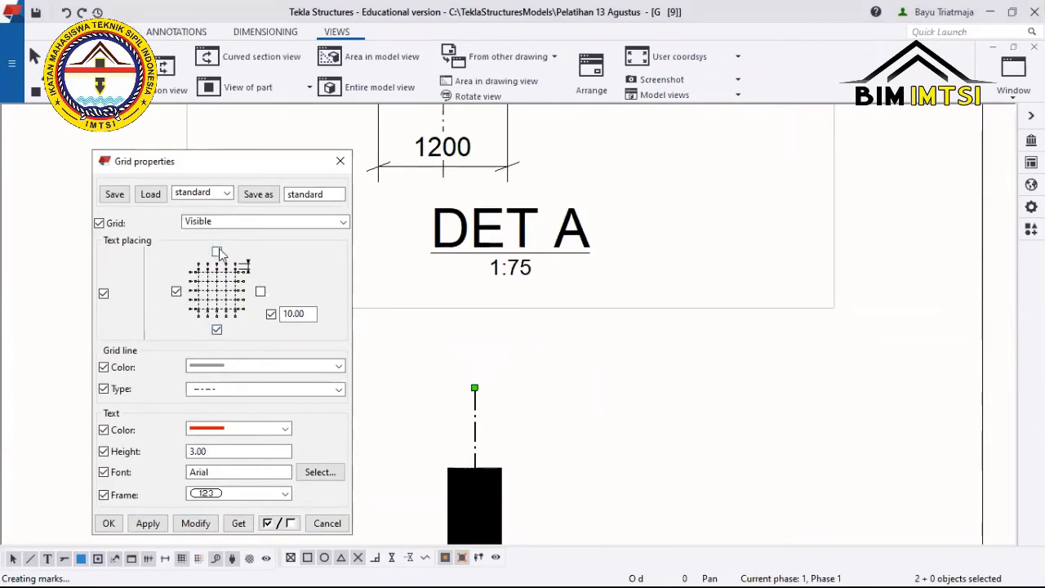
{"action": "left_click", "coordinate": [201, 523]}
{"action": "scroll", "coordinate": [580, 457], "scroll_direction": "down", "scroll_amount": 4}
{"action": "middle_click_drag", "start_coordinate": [576, 436], "coordinate": [539, 349]}
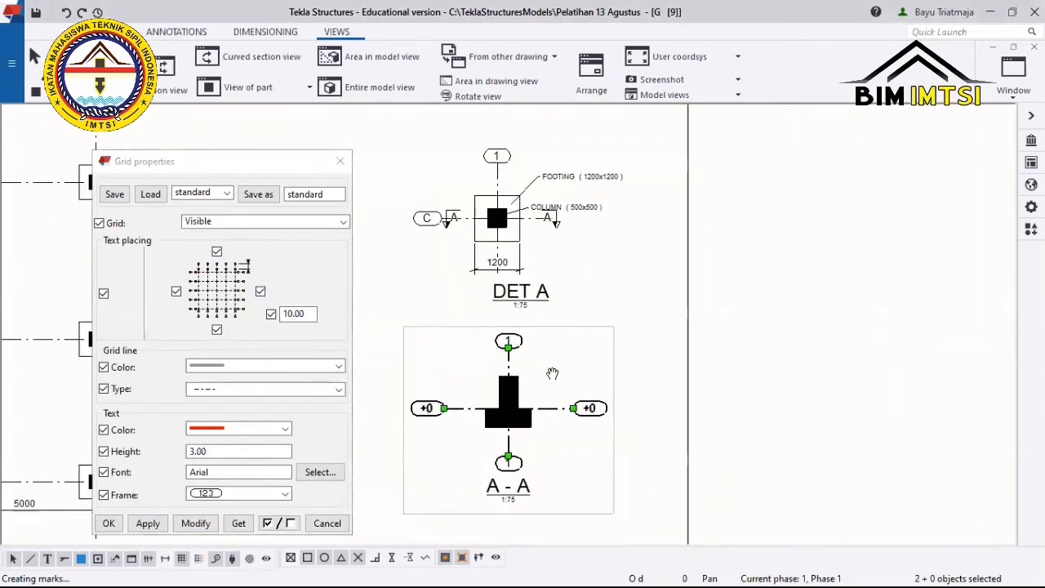
{"action": "left_click", "coordinate": [259, 292]}
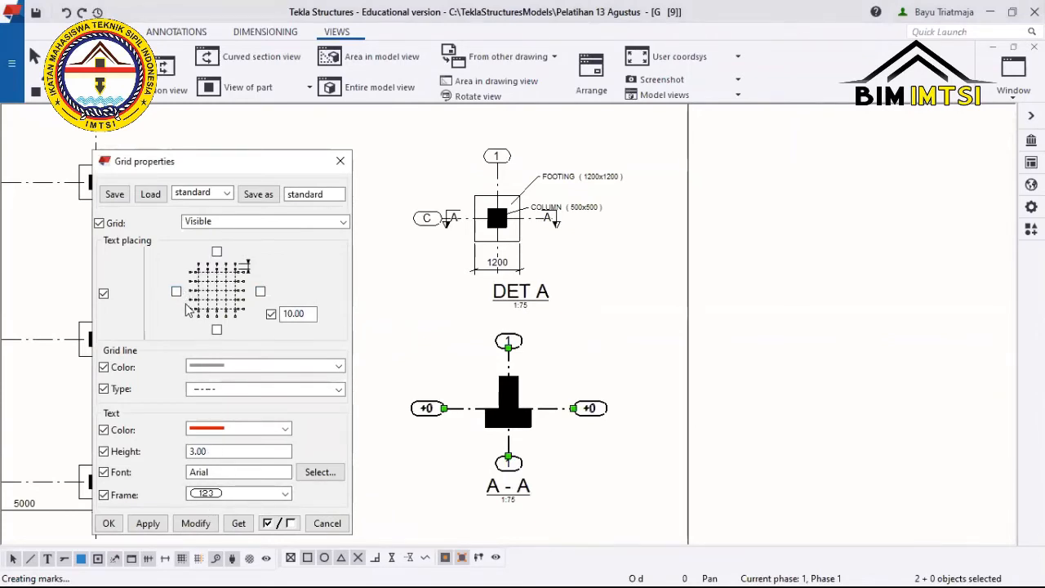
{"action": "left_click", "coordinate": [196, 523]}
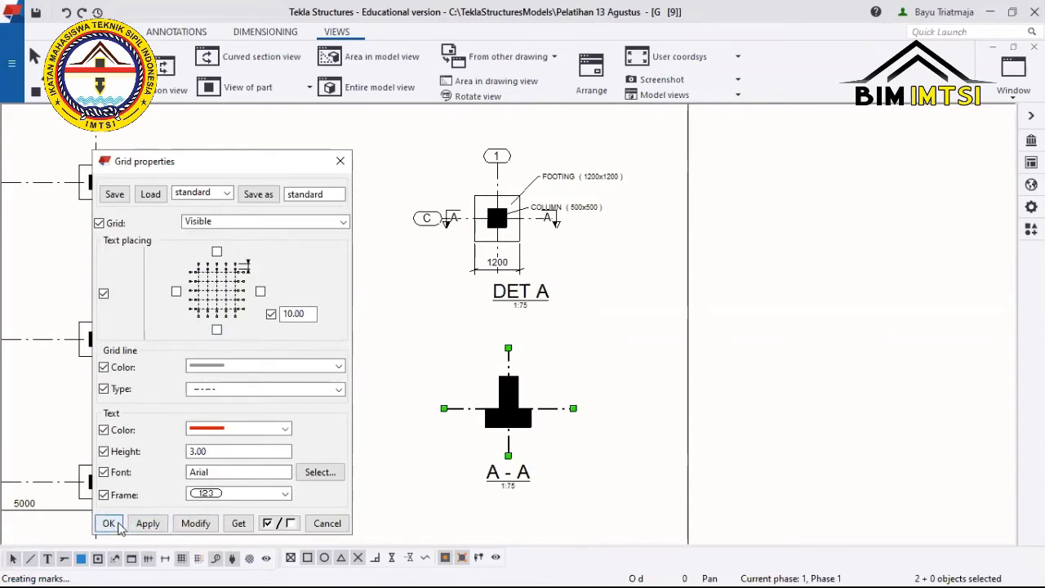
Give section view A-A's grid labels a circular frame and place them only above and to the left of the grid.
{"action": "left_click", "coordinate": [245, 494]}
{"action": "left_click", "coordinate": [222, 567]}
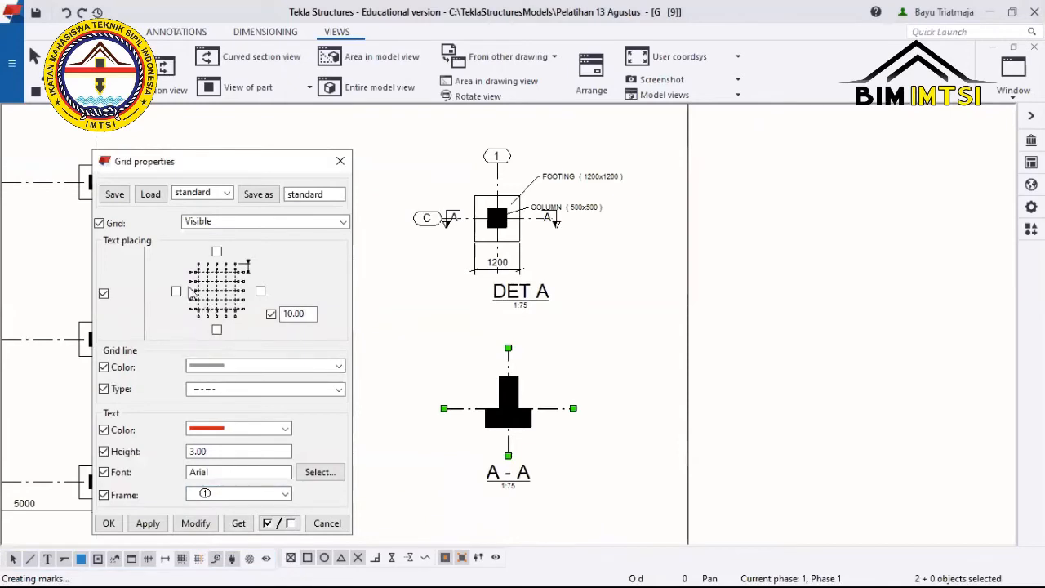
{"action": "left_click", "coordinate": [177, 291]}
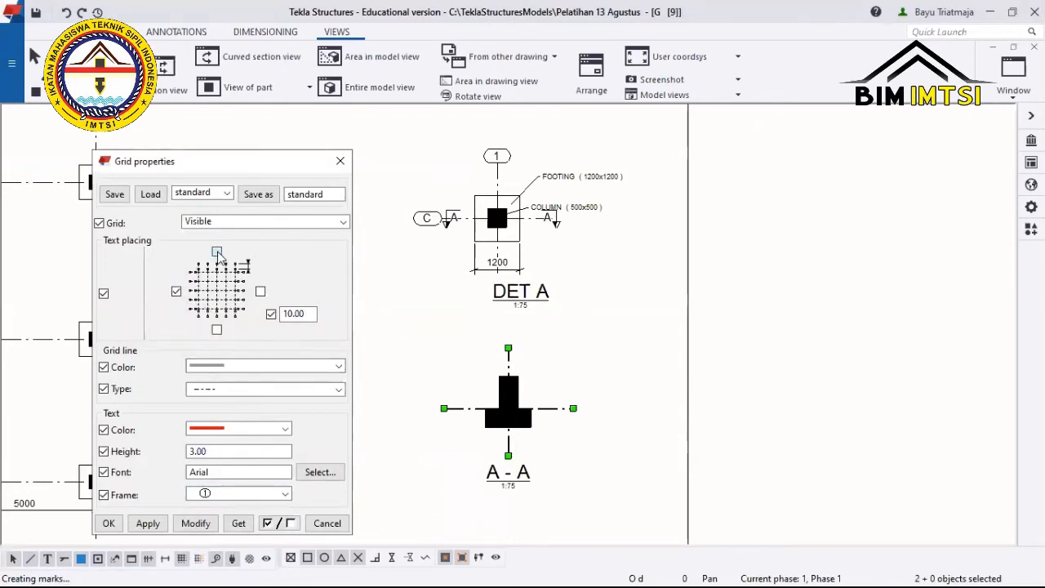
{"action": "left_click", "coordinate": [217, 252]}
{"action": "left_click", "coordinate": [196, 523]}
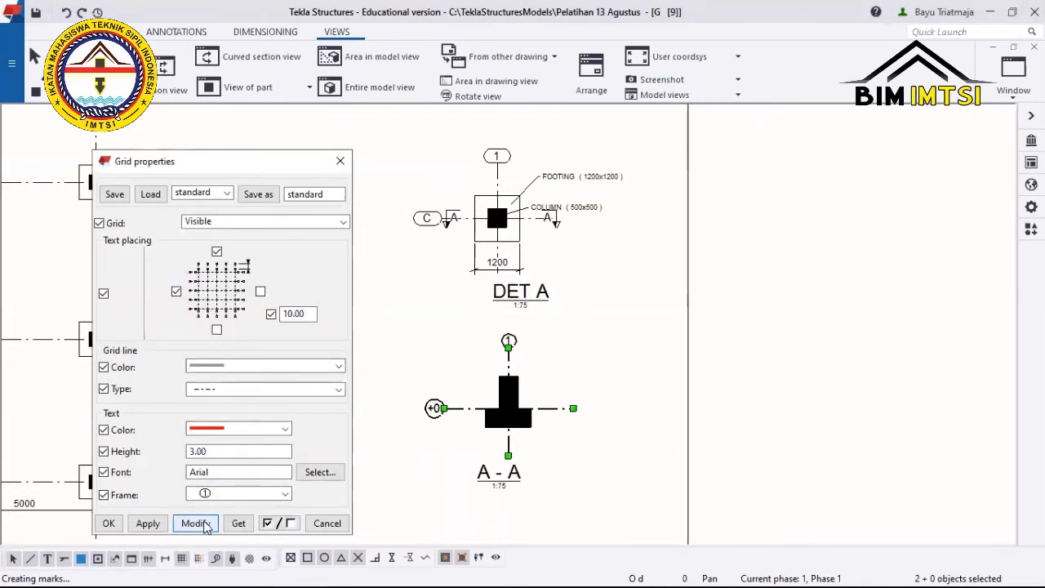
{"action": "left_click", "coordinate": [109, 524]}
Start a section view with its cutting plane between grids 2 and 3 on Plan +0, running from grid line C to A.
{"action": "scroll", "coordinate": [544, 432], "scroll_direction": "down", "scroll_amount": 5}
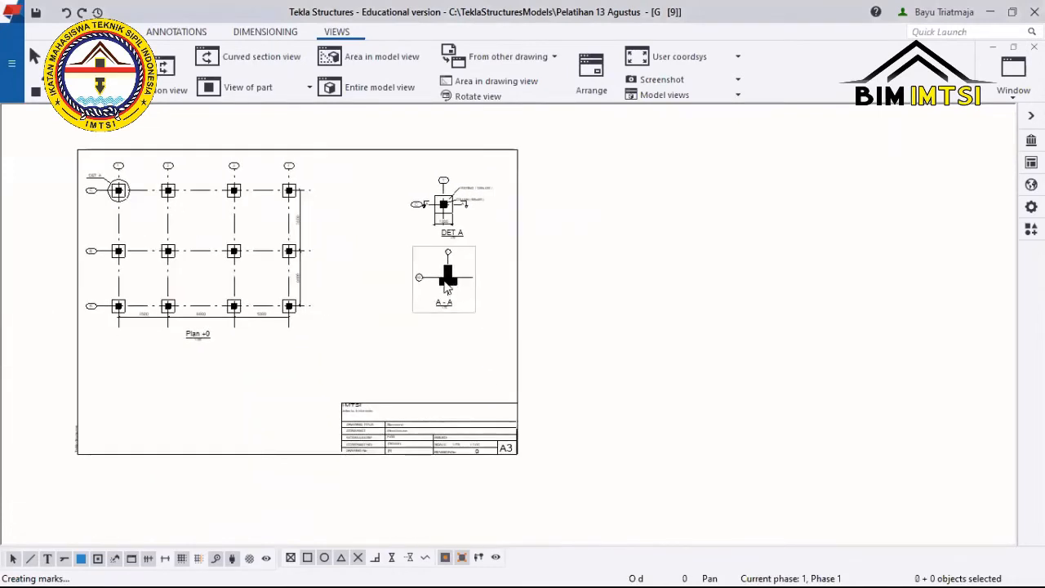
{"action": "scroll", "coordinate": [445, 282], "scroll_direction": "up", "scroll_amount": 5}
{"action": "middle_click_drag", "start_coordinate": [471, 262], "coordinate": [477, 317]}
{"action": "scroll", "coordinate": [472, 321], "scroll_direction": "down", "scroll_amount": 5}
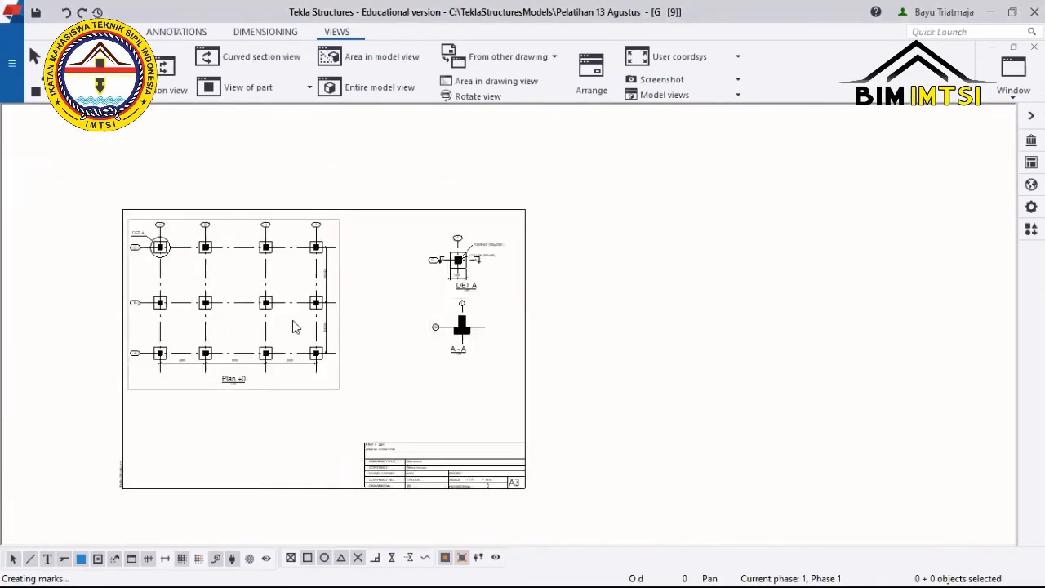
{"action": "left_click", "coordinate": [165, 72]}
{"action": "scroll", "coordinate": [253, 278], "scroll_direction": "up", "scroll_amount": 4}
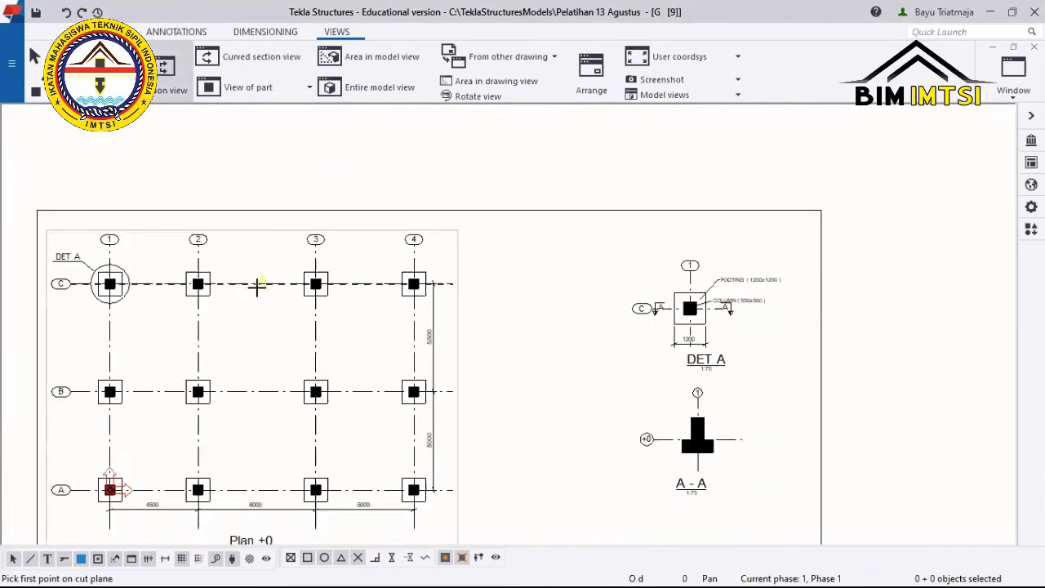
{"action": "scroll", "coordinate": [262, 283], "scroll_direction": "up", "scroll_amount": 1}
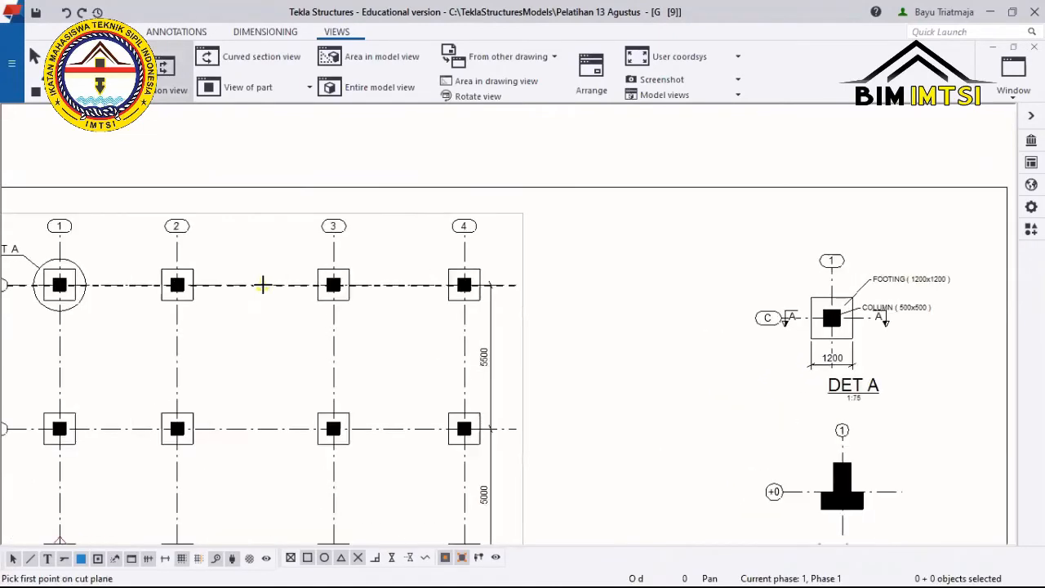
{"action": "left_click", "coordinate": [262, 284]}
{"action": "middle_click_drag", "start_coordinate": [287, 443], "coordinate": [262, 271]}
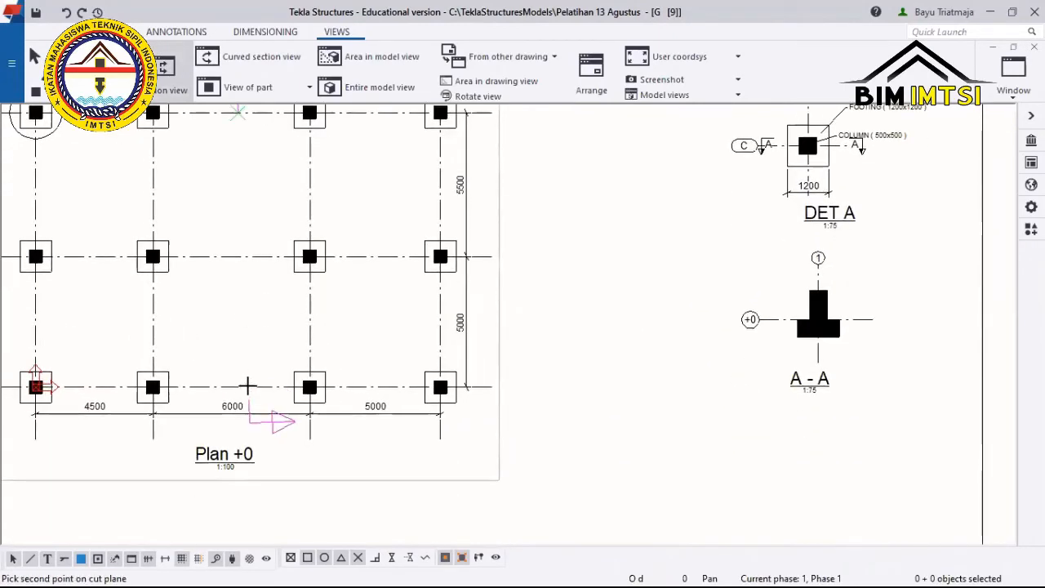
{"action": "left_click", "coordinate": [249, 387]}
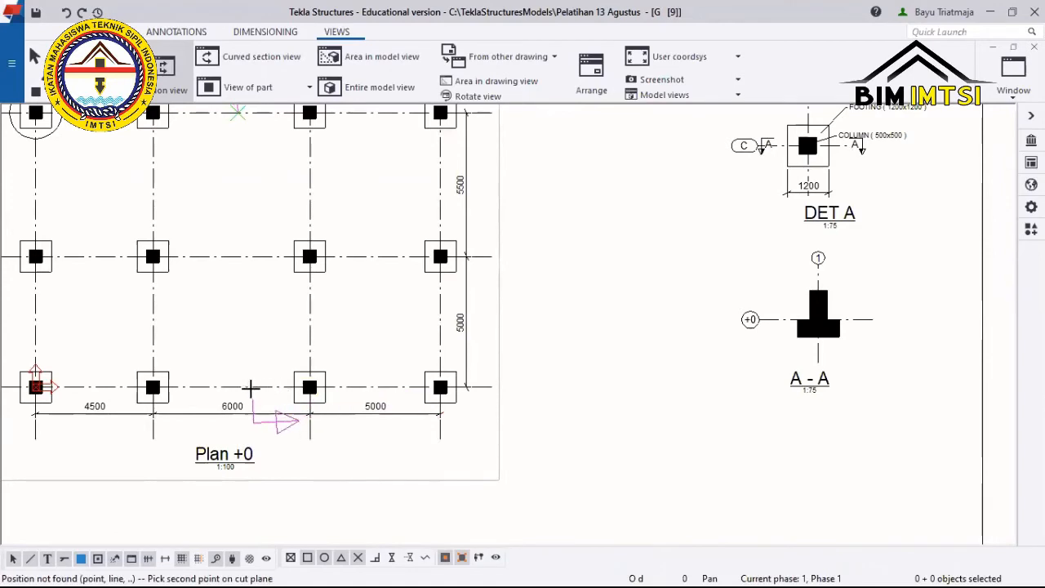
{"action": "left_click", "coordinate": [238, 386]}
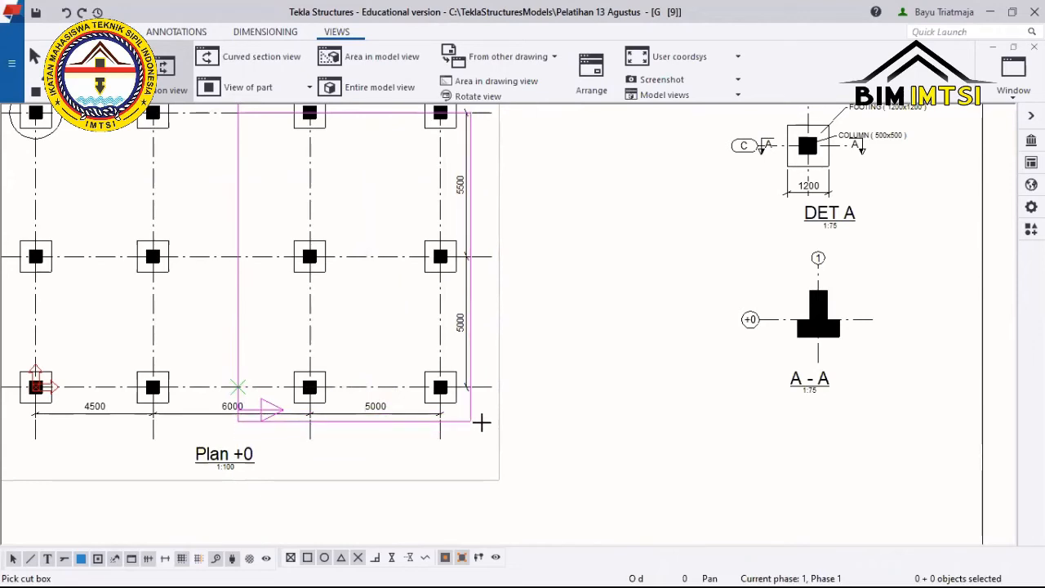
Extend the section's cut box past grid 4 and place the new section view below Plan +0.
{"action": "left_click", "coordinate": [495, 421]}
{"action": "mouse_move", "coordinate": [429, 221]}
{"action": "middle_mouse_down"}
{"action": "mouse_move", "coordinate": [450, 392]}
{"action": "mouse_move", "coordinate": [418, 177]}
{"action": "middle_mouse_up"}
{"action": "left_click", "coordinate": [401, 234]}
{"action": "scroll", "coordinate": [439, 320], "scroll_direction": "down", "scroll_amount": 2}
Enlarge the boundary of section view B-B upward past level +1500 to show the columns up to their corbels.
{"action": "left_click", "coordinate": [300, 362]}
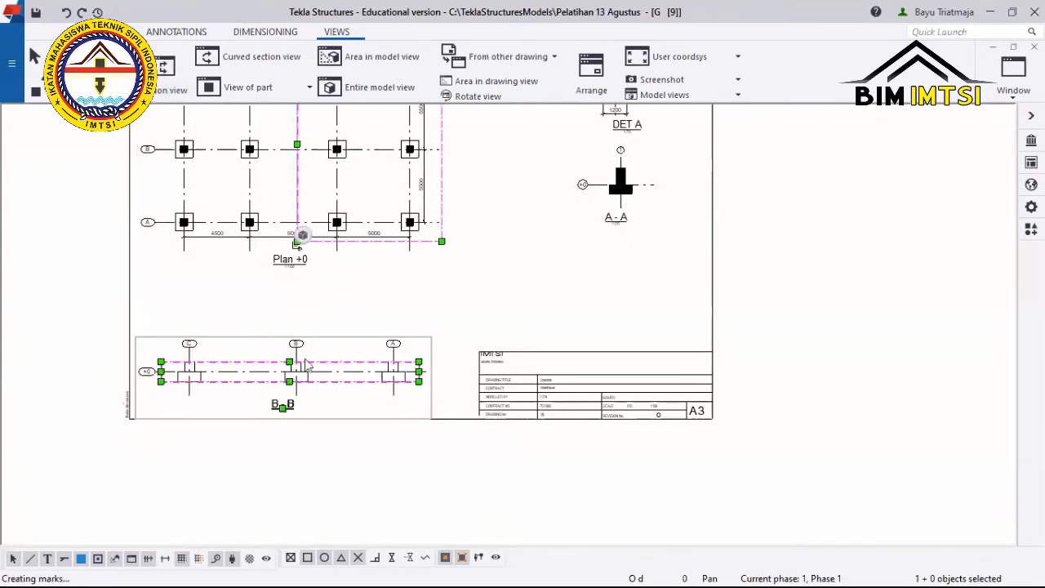
{"action": "scroll", "coordinate": [294, 368], "scroll_direction": "up", "scroll_amount": 2}
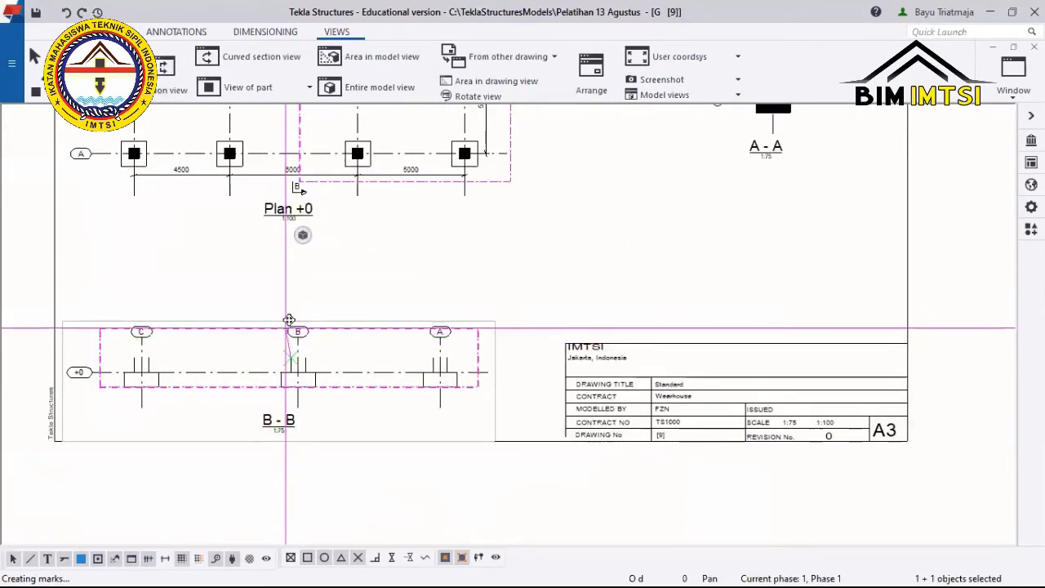
{"action": "scroll", "coordinate": [289, 322], "scroll_direction": "up", "scroll_amount": 1}
{"action": "left_click_drag", "start_coordinate": [285, 293], "coordinate": [283, 246]}
{"action": "middle_click_drag", "start_coordinate": [284, 246], "coordinate": [301, 348]}
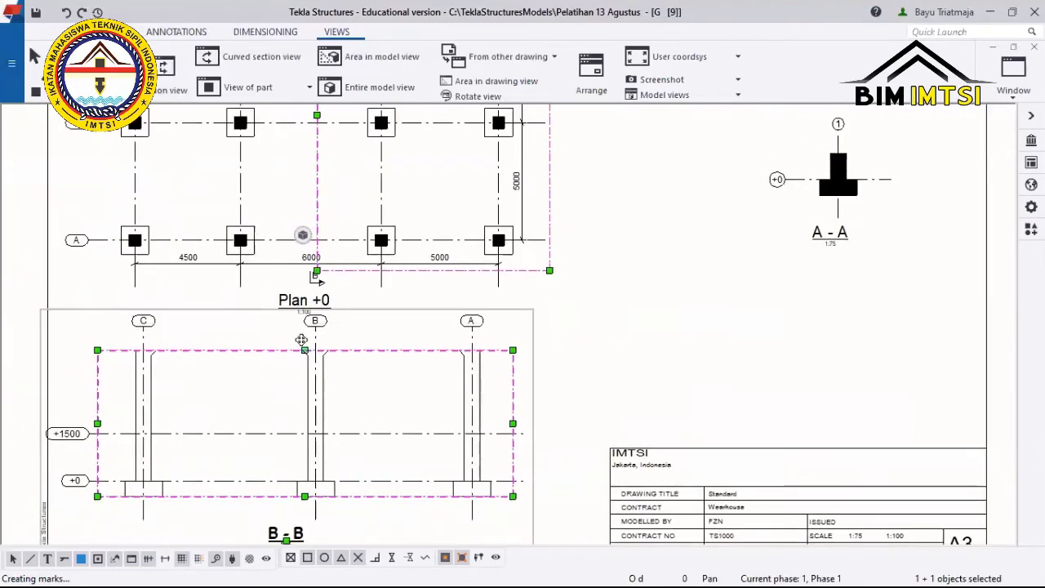
{"action": "scroll", "coordinate": [144, 383], "scroll_direction": "down", "scroll_amount": 1}
{"action": "scroll", "coordinate": [140, 347], "scroll_direction": "down", "scroll_amount": 3}
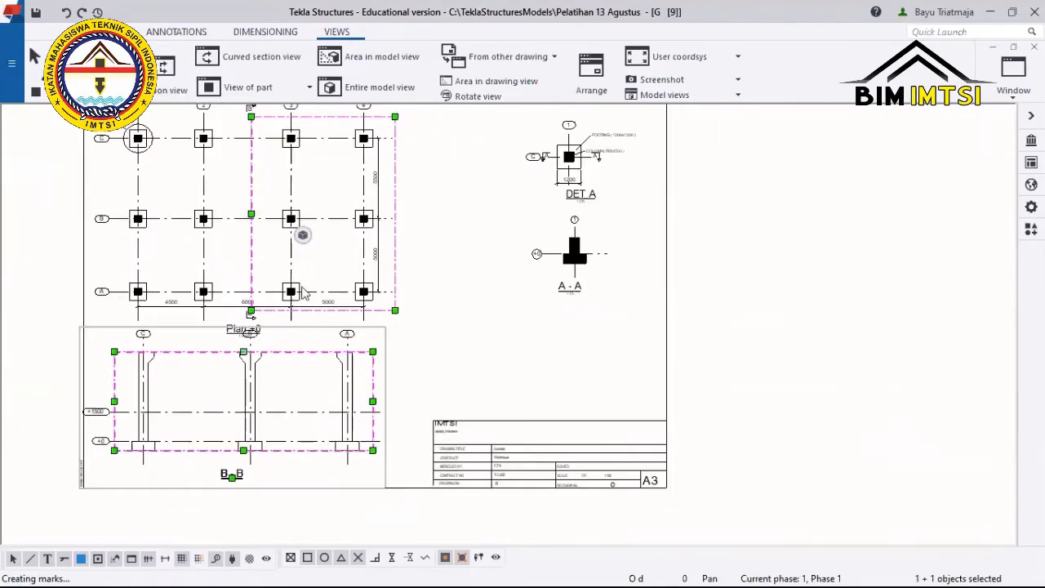
Set the scale of section view B-B to 1:100.
{"action": "middle_click_drag", "start_coordinate": [330, 299], "coordinate": [302, 248]}
{"action": "mouse_move", "coordinate": [304, 239]}
{"action": "double_click", "coordinate": [414, 238]}
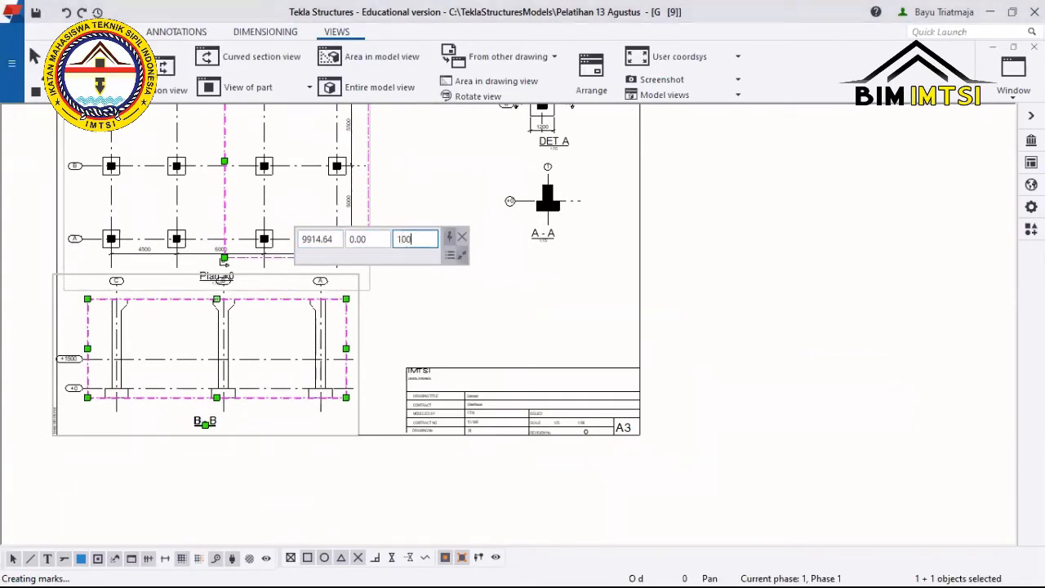
{"action": "type", "text": "100"}
{"action": "key", "text": "Return"}
Extend section view B-B's boundary upward past level +6000 and move the view down, clear of the Plan +0 title.
{"action": "scroll", "coordinate": [245, 380], "scroll_direction": "up", "scroll_amount": 2}
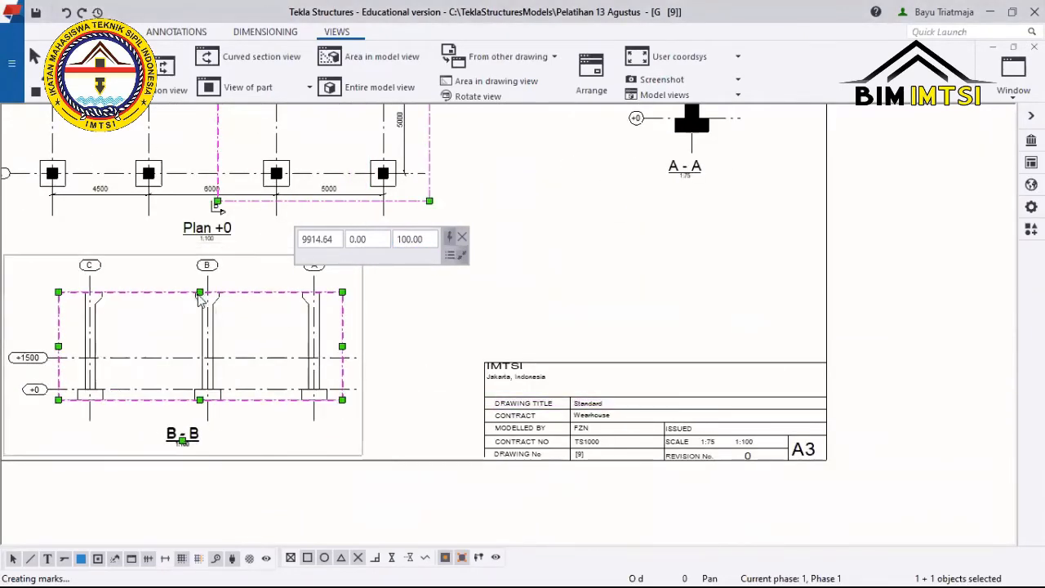
{"action": "scroll", "coordinate": [204, 299], "scroll_direction": "up", "scroll_amount": 1}
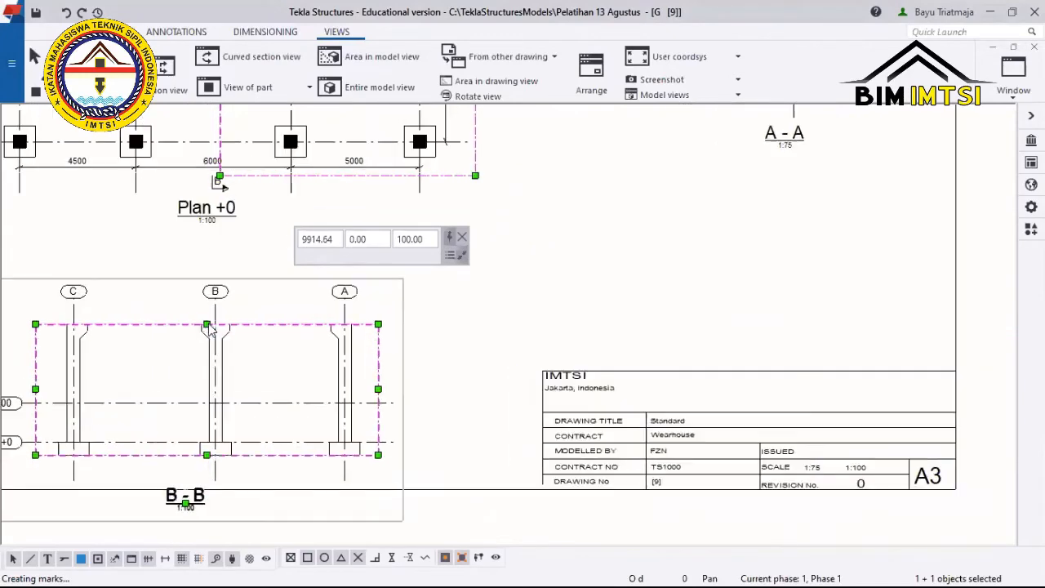
{"action": "scroll", "coordinate": [196, 299], "scroll_direction": "up", "scroll_amount": 1}
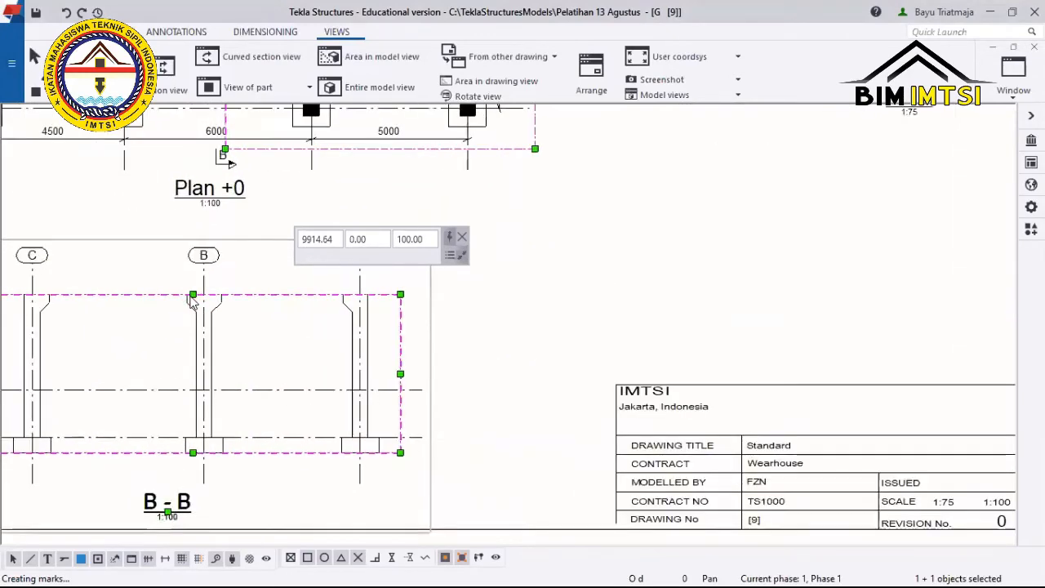
{"action": "left_click_drag", "start_coordinate": [191, 295], "coordinate": [189, 213]}
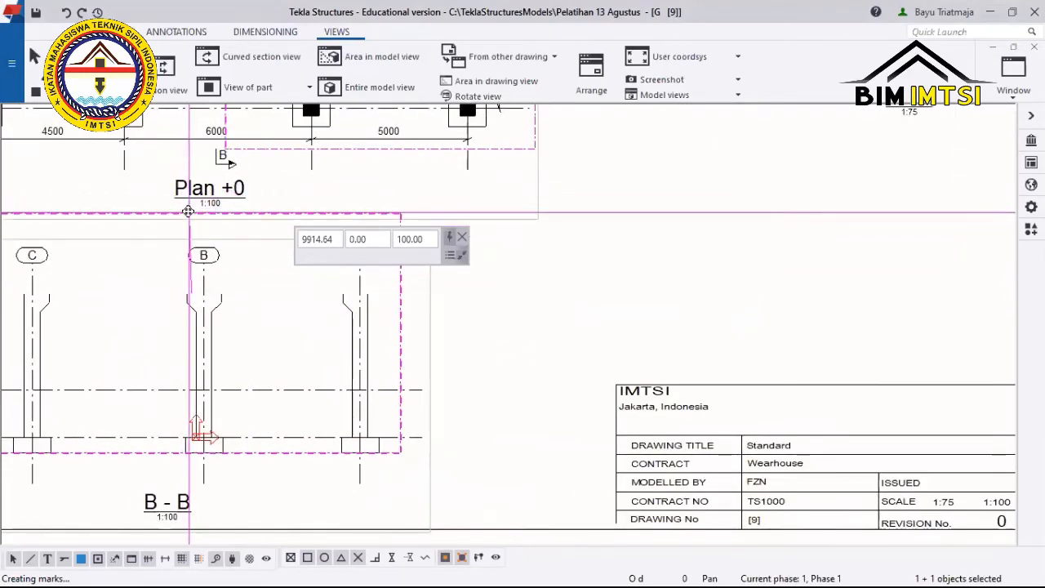
{"action": "scroll", "coordinate": [222, 285], "scroll_direction": "down", "scroll_amount": 3}
{"action": "middle_click_drag", "start_coordinate": [227, 280], "coordinate": [247, 354]}
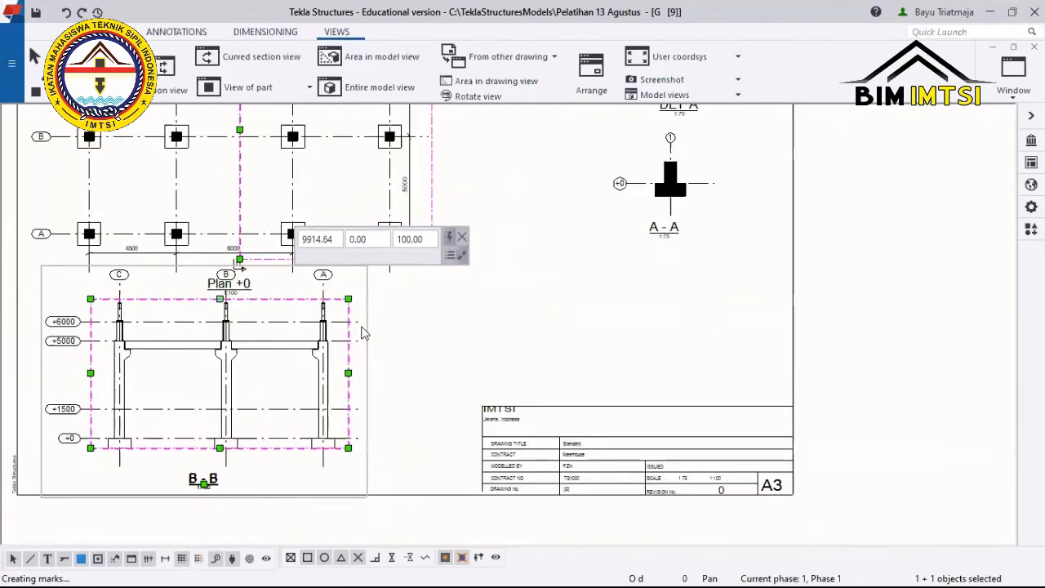
{"action": "left_click_drag", "start_coordinate": [364, 311], "coordinate": [365, 332]}
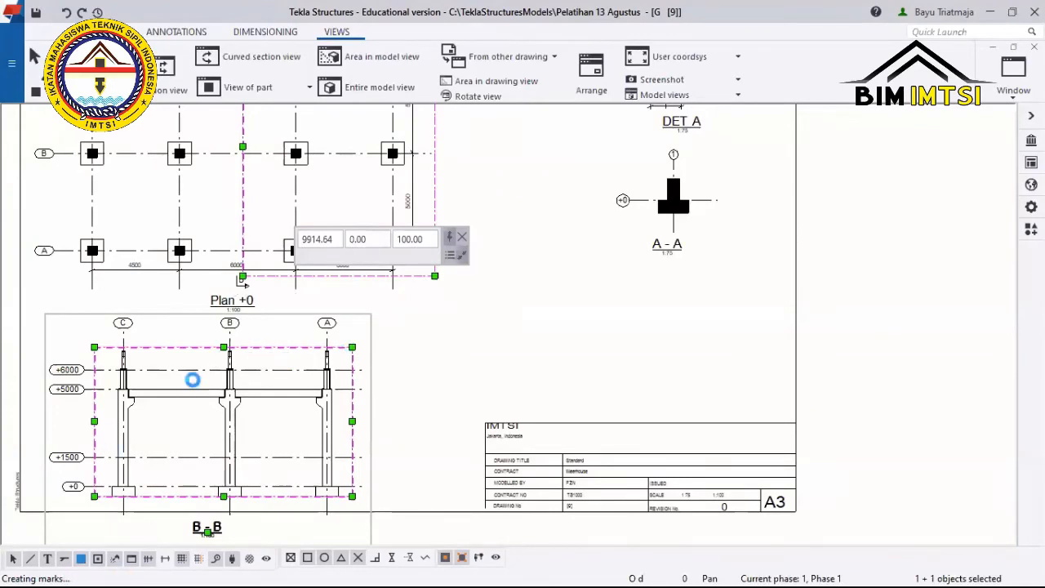
Extend the boundary of section view B-B further upward to include level +7500, then clear the selection.
{"action": "double_click", "coordinate": [207, 349]}
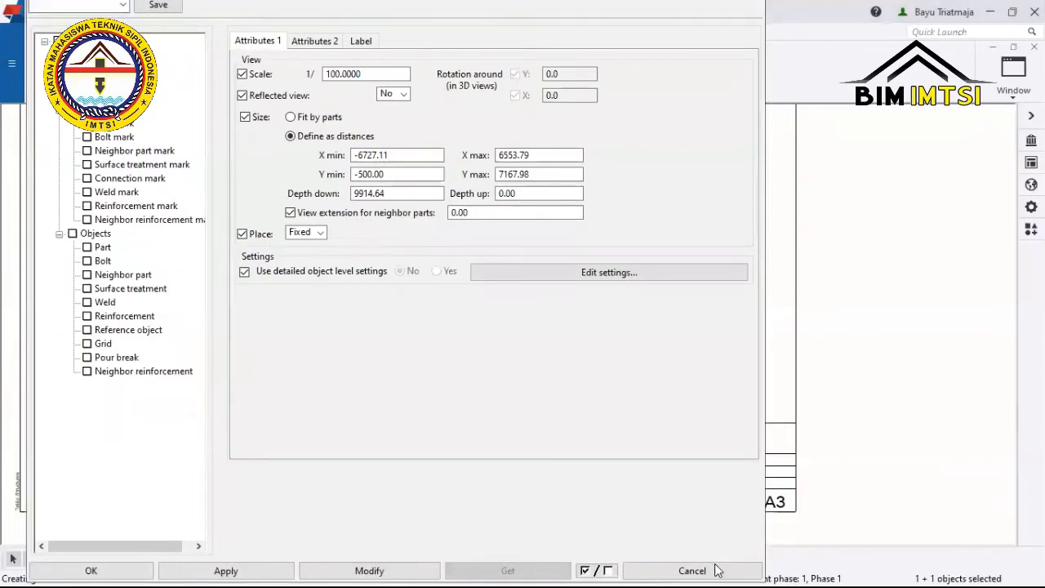
{"action": "left_click", "coordinate": [712, 570]}
{"action": "scroll", "coordinate": [359, 335], "scroll_direction": "up", "scroll_amount": 2}
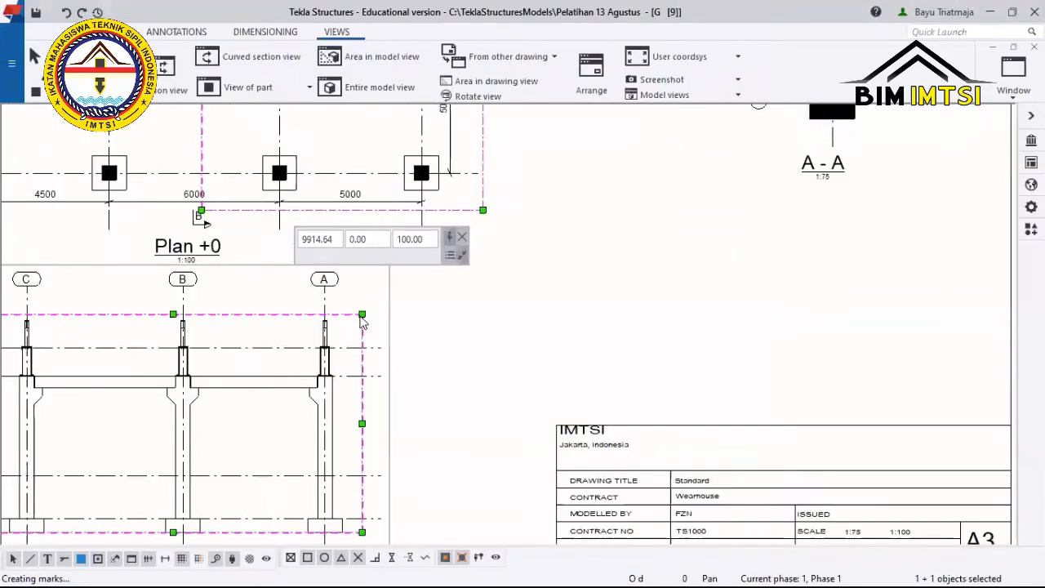
{"action": "scroll", "coordinate": [409, 406], "scroll_direction": "down", "scroll_amount": 5}
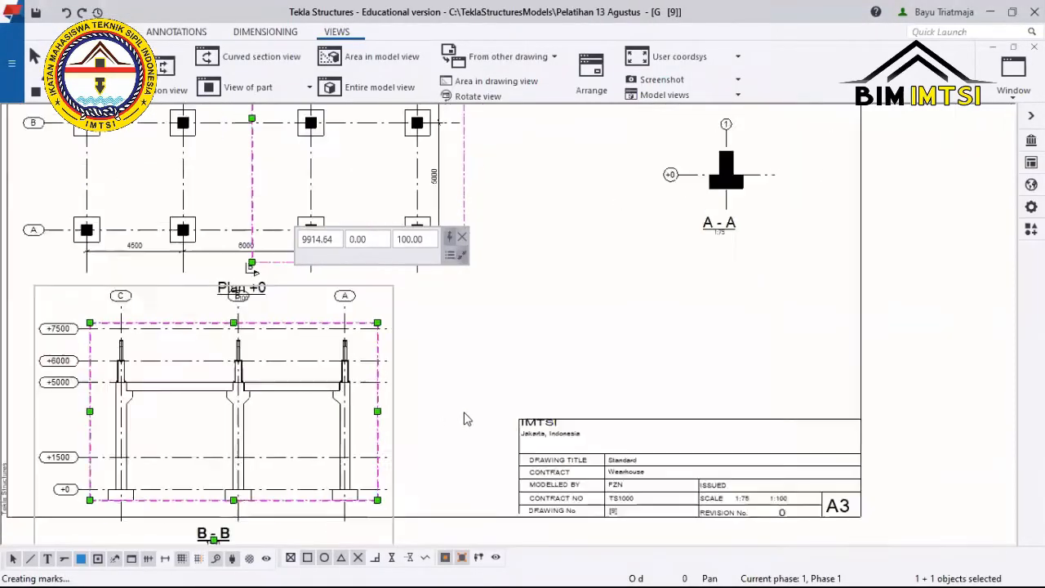
{"action": "key", "text": "Escape"}
{"action": "scroll", "coordinate": [200, 364], "scroll_direction": "up", "scroll_amount": 3}
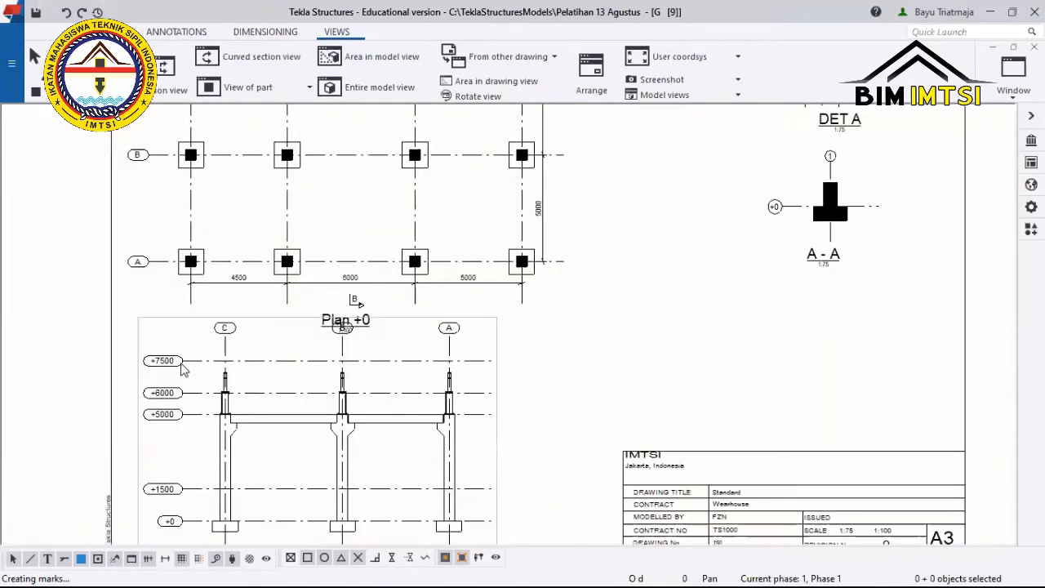
{"action": "scroll", "coordinate": [367, 487], "scroll_direction": "down", "scroll_amount": 3}
{"action": "scroll", "coordinate": [368, 488], "scroll_direction": "up", "scroll_amount": 2}
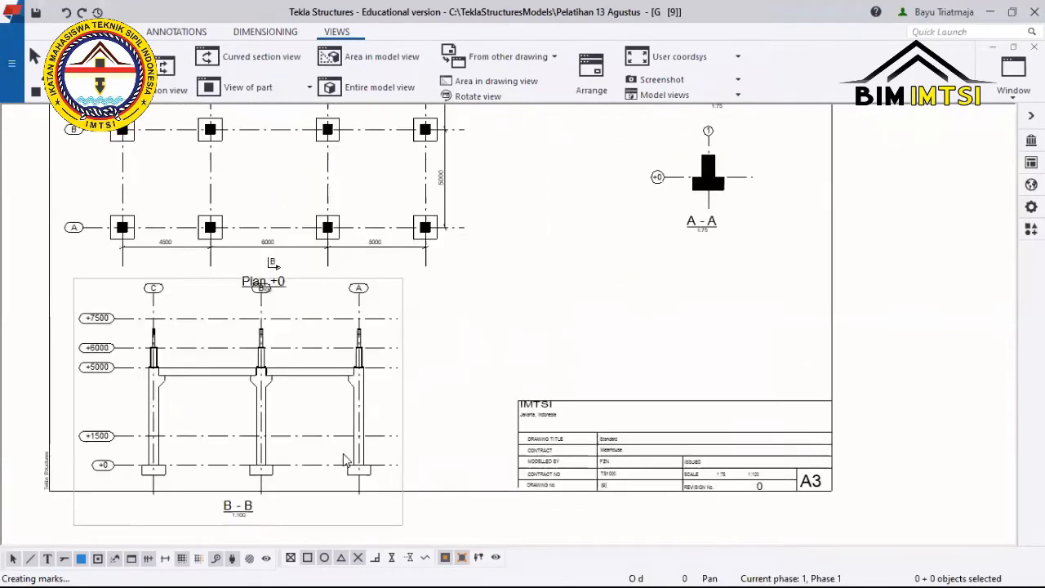
Delete section view B-B from the foundation drawing sheet.
{"action": "scroll", "coordinate": [347, 461], "scroll_direction": "down", "scroll_amount": 3}
{"action": "scroll", "coordinate": [232, 428], "scroll_direction": "up", "scroll_amount": 2}
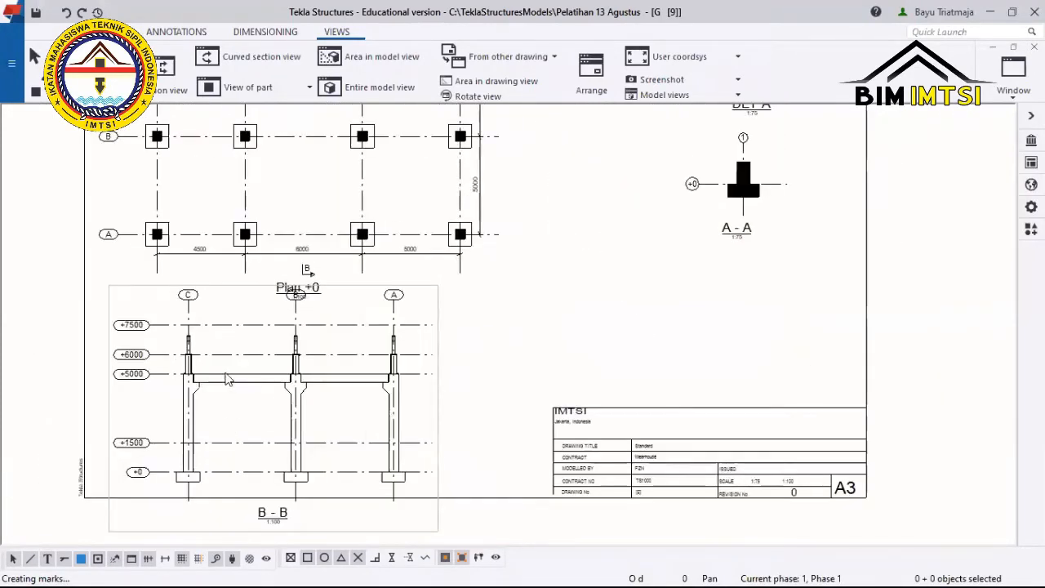
{"action": "scroll", "coordinate": [231, 428], "scroll_direction": "down", "scroll_amount": 3}
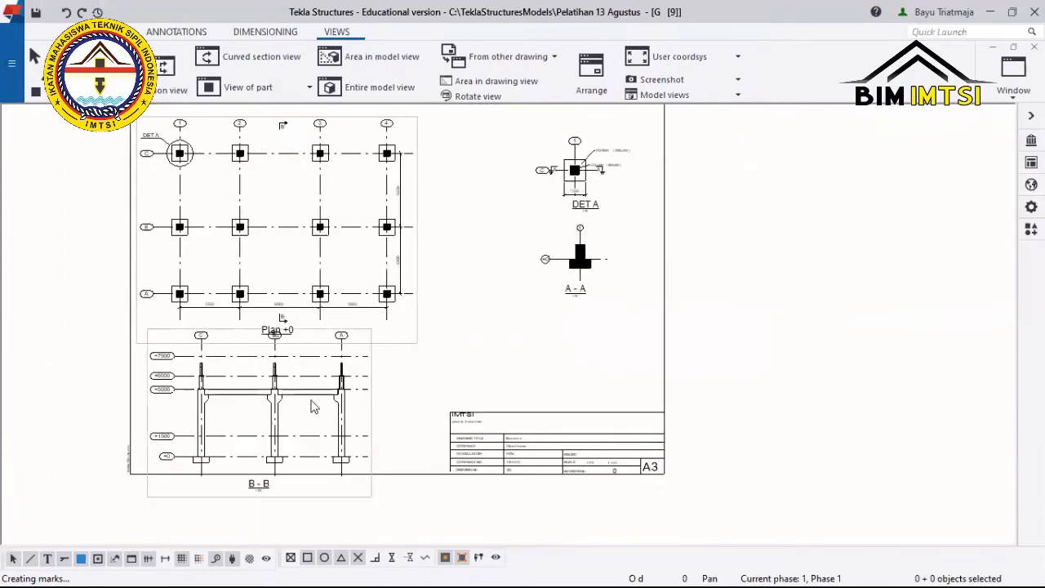
{"action": "scroll", "coordinate": [311, 403], "scroll_direction": "up", "scroll_amount": 4}
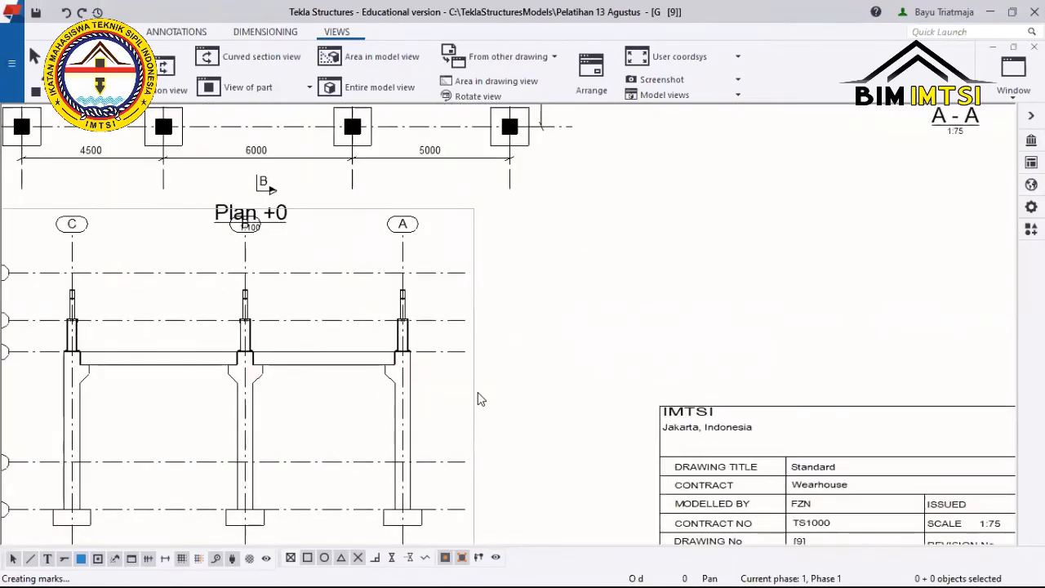
{"action": "left_click", "coordinate": [479, 397]}
{"action": "key", "text": "Delete"}
{"action": "scroll", "coordinate": [458, 326], "scroll_direction": "down", "scroll_amount": 5}
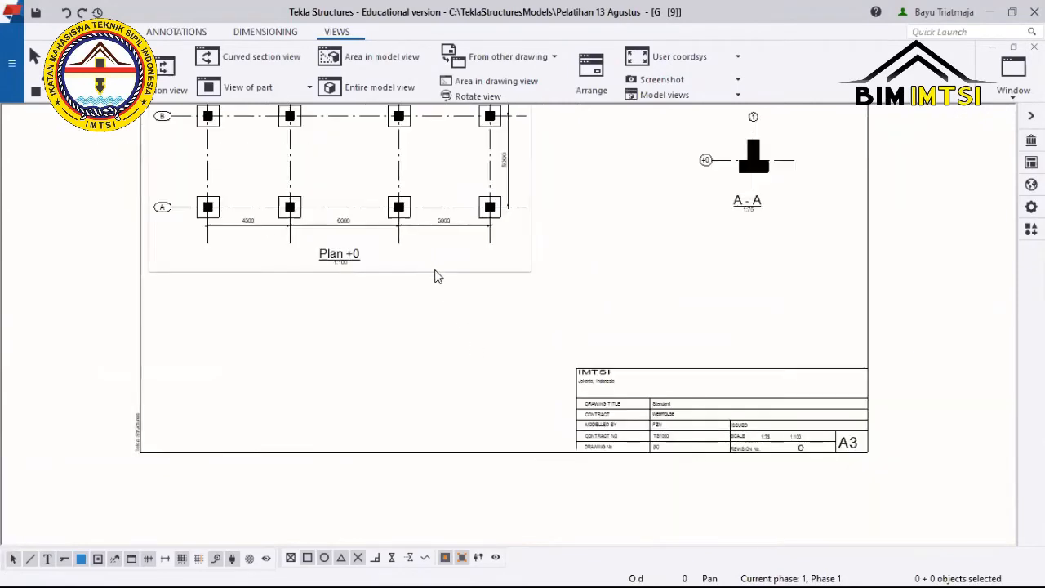
{"action": "middle_click_drag", "start_coordinate": [230, 249], "coordinate": [230, 327]}
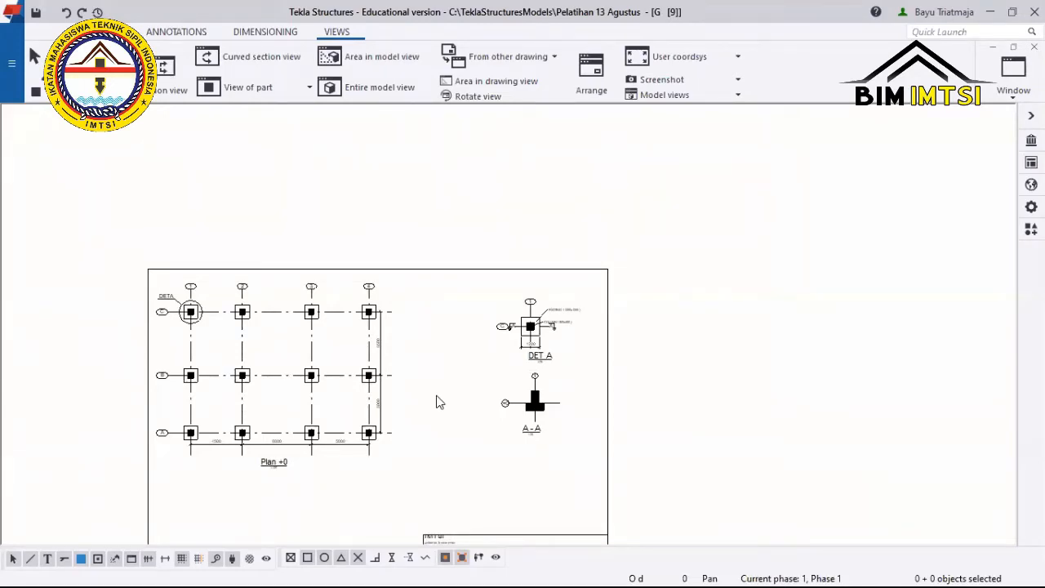
{"action": "scroll", "coordinate": [261, 279], "scroll_direction": "up", "scroll_amount": 1}
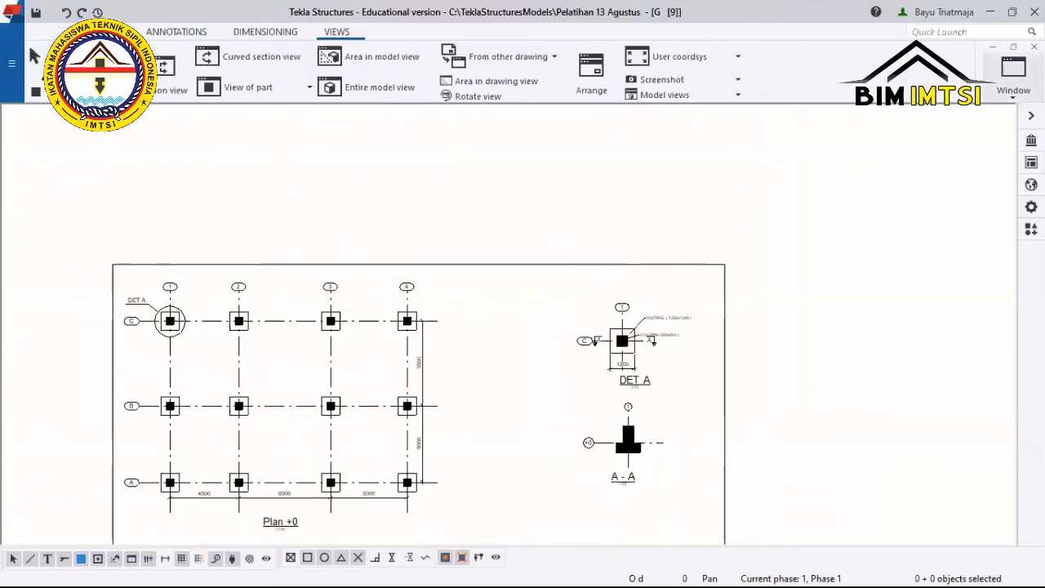
Close the drawing, keeping its changes, and maximize the Plan +0 model view.
{"action": "left_click", "coordinate": [1035, 48]}
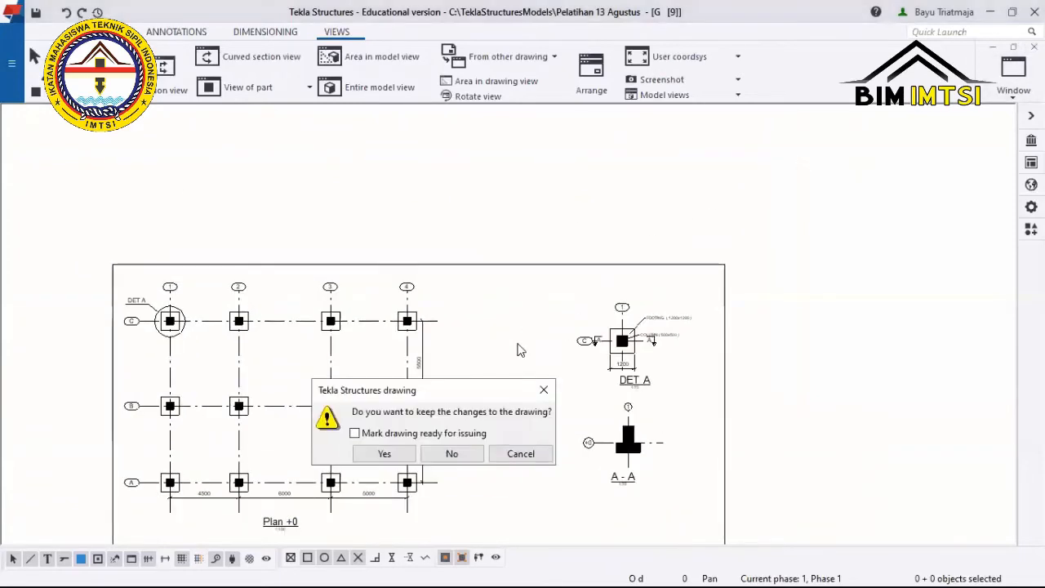
{"action": "left_click", "coordinate": [381, 455]}
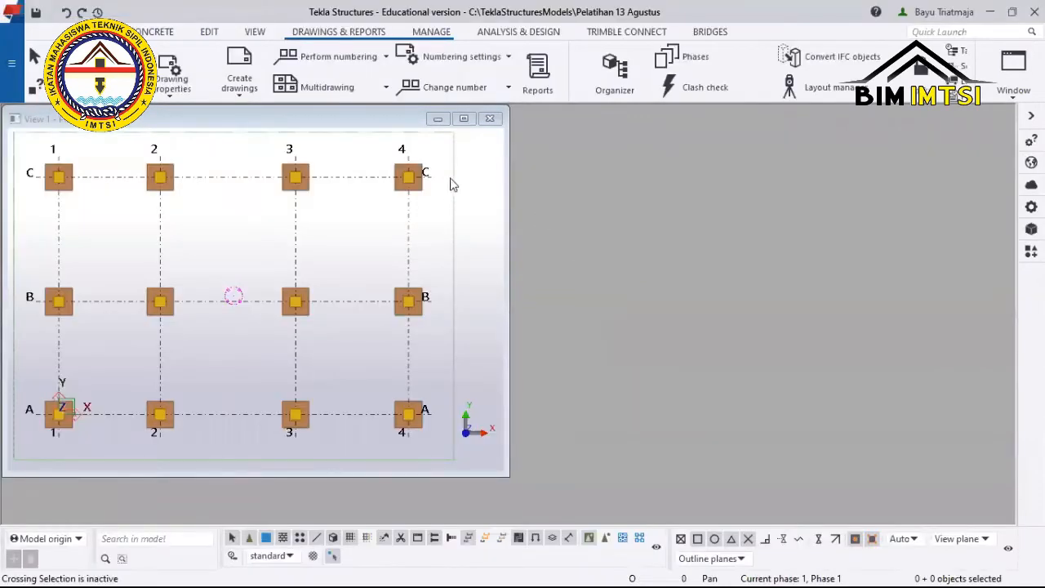
{"action": "left_click", "coordinate": [464, 118]}
{"action": "scroll", "coordinate": [428, 263], "scroll_direction": "down", "scroll_amount": 2}
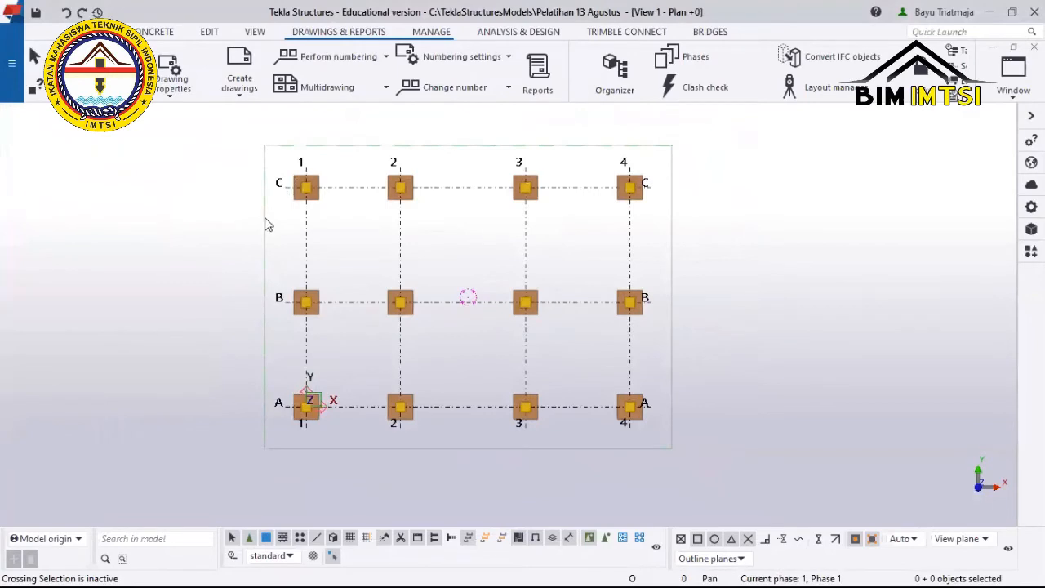
{"action": "key", "text": "ctrl+i"}
{"action": "left_click", "coordinate": [483, 202]}
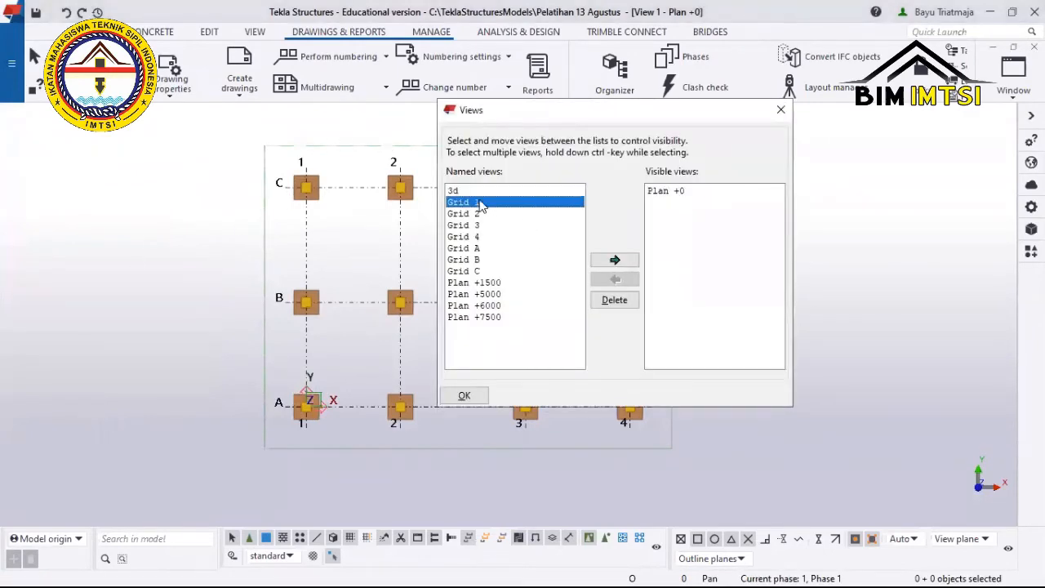
{"action": "left_click", "coordinate": [478, 213]}
{"action": "left_click", "coordinate": [471, 236]}
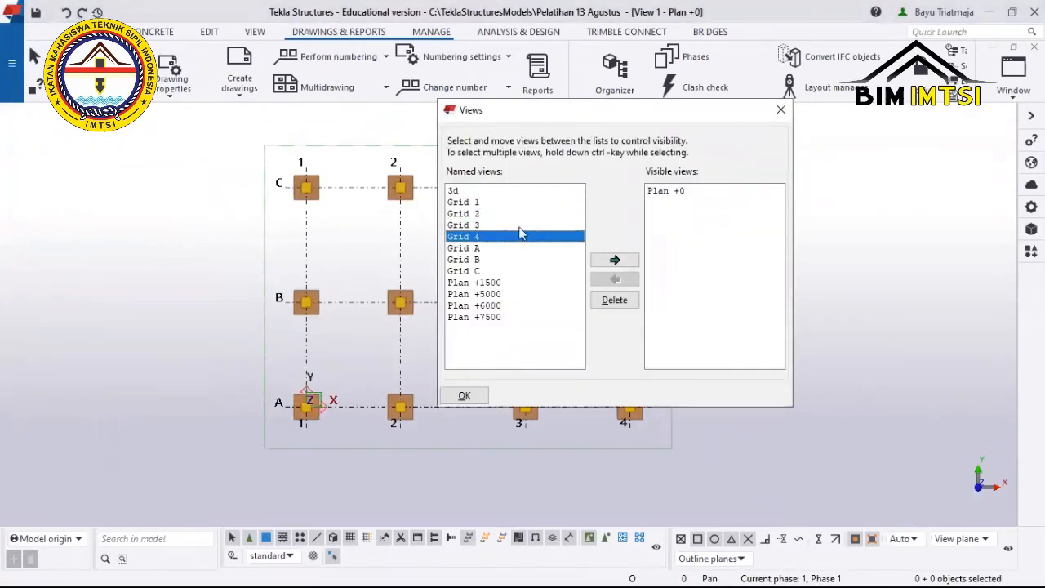
{"action": "left_click", "coordinate": [781, 110]}
{"action": "middle_click_drag", "start_coordinate": [502, 258], "coordinate": [497, 271]}
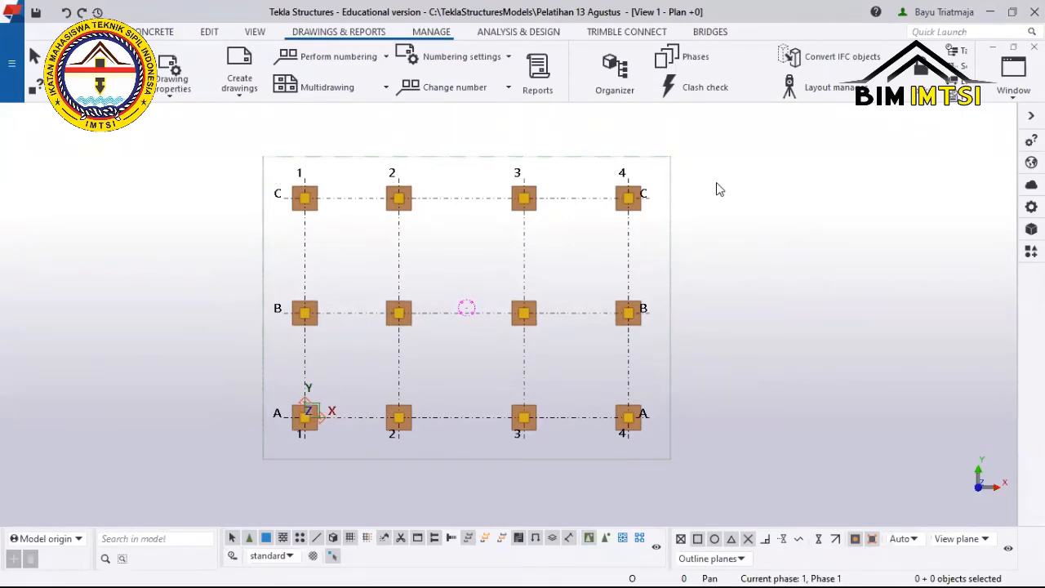
Switch the Plan +0 view back and forth between plan and 3D to examine the footings and columns.
{"action": "key", "text": "ctrl+p"}
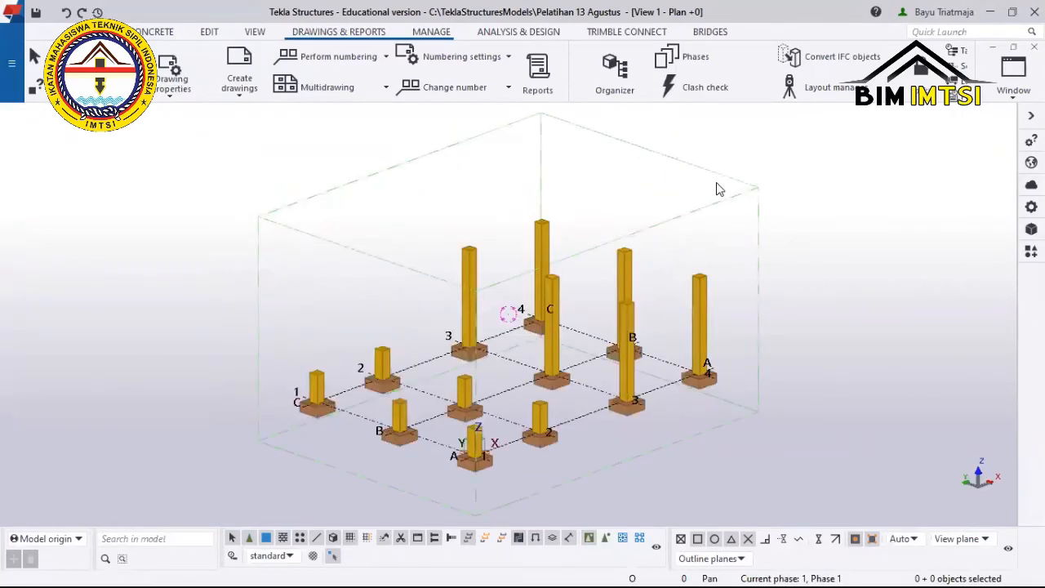
{"action": "key", "text": "ctrl+p"}
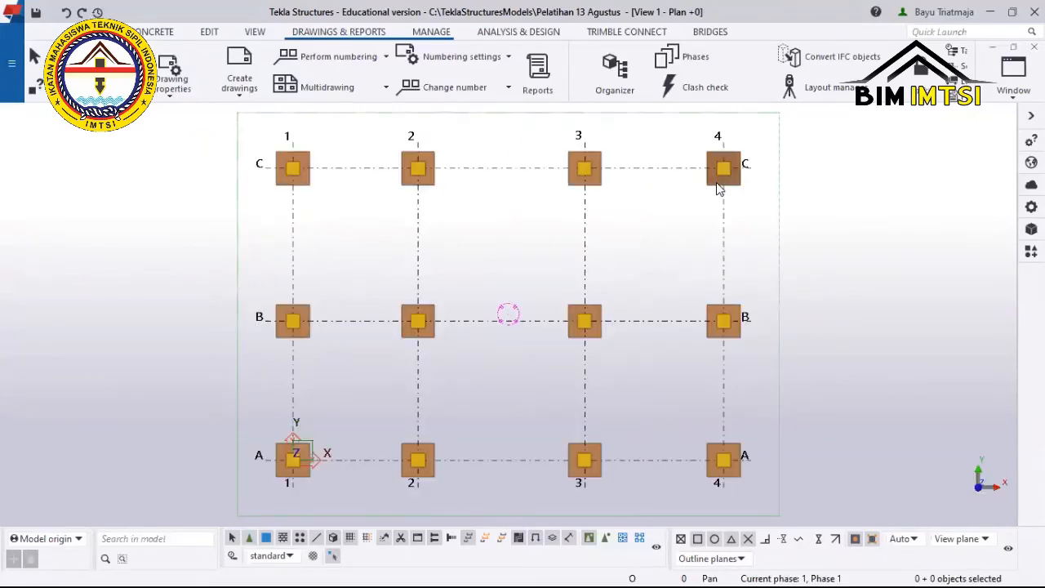
{"action": "key", "text": "ctrl+p"}
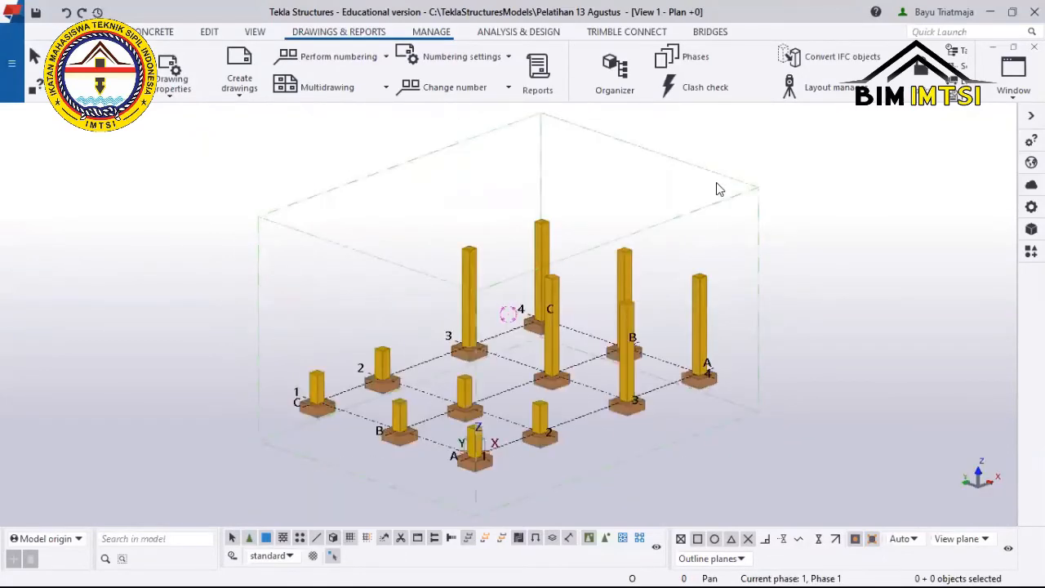
{"action": "key", "text": "ctrl+p"}
{"action": "key", "text": "ctrl+p"}
{"action": "key", "text": "ctrl+p"}
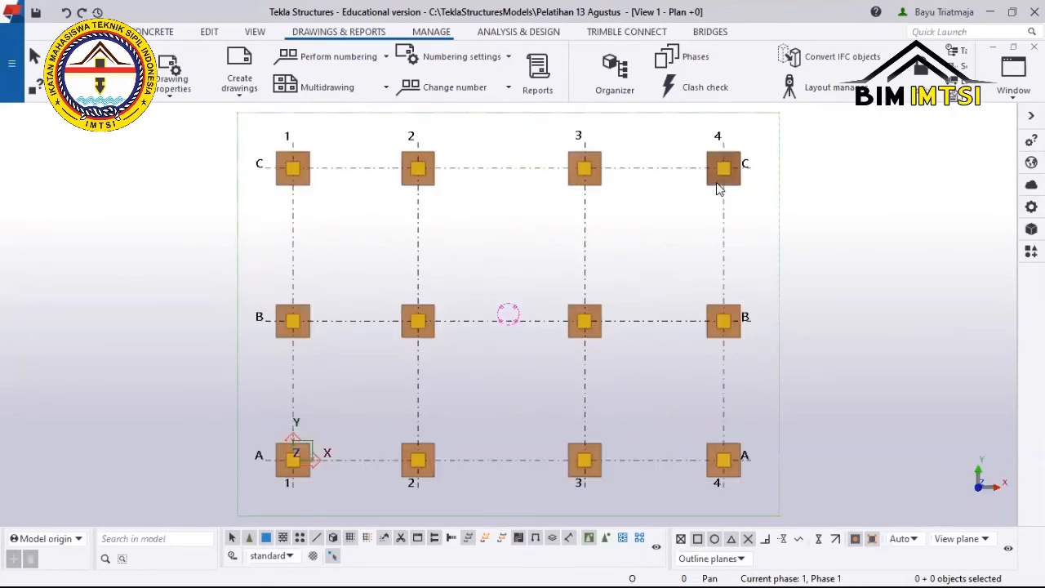
Replace the visible Plan +0 view with the 3d view and maximize it.
{"action": "scroll", "coordinate": [462, 238], "scroll_direction": "down", "scroll_amount": 2}
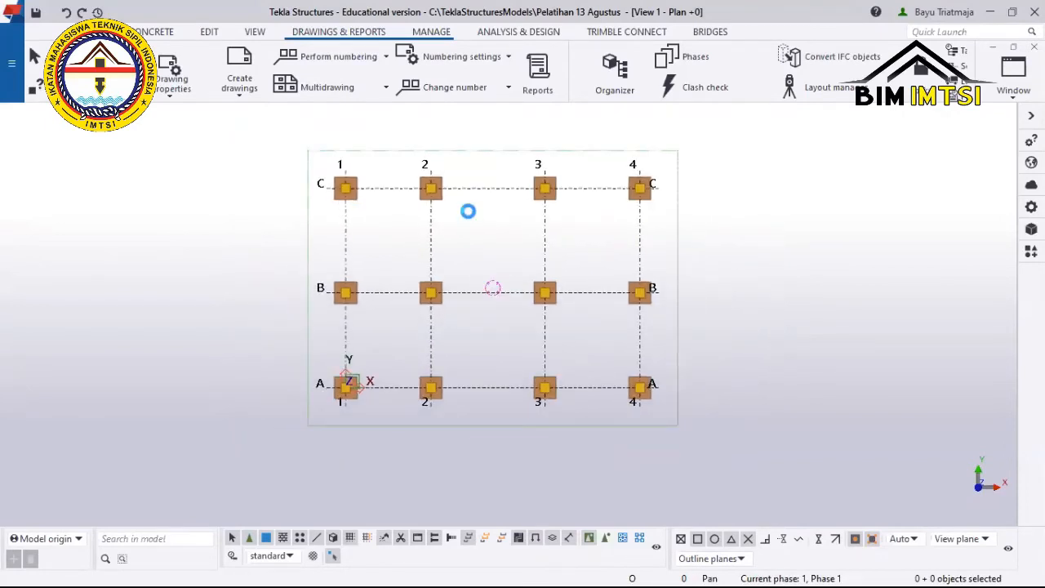
{"action": "key", "text": "ctrl+i"}
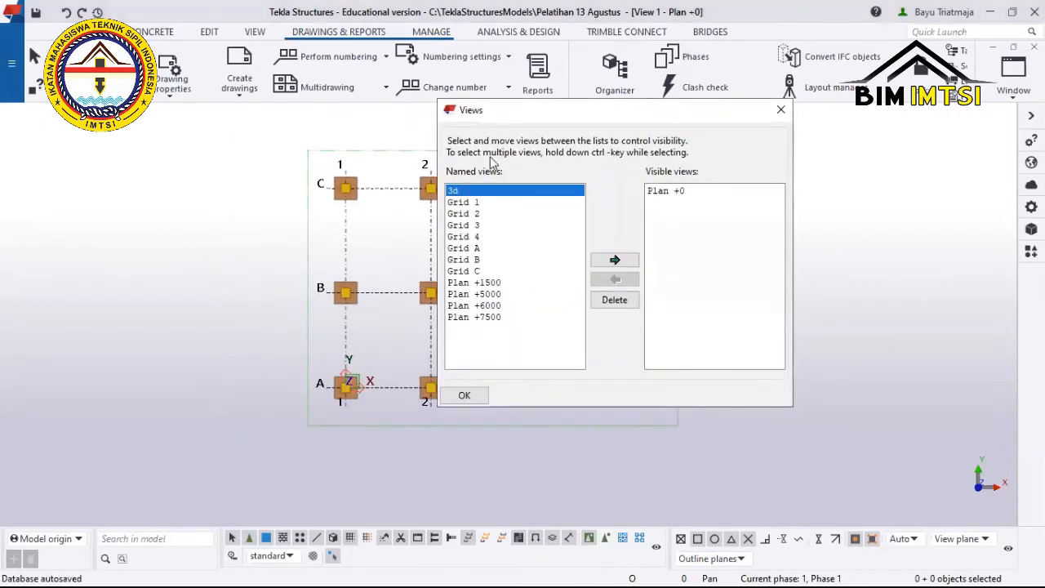
{"action": "left_click", "coordinate": [657, 190]}
{"action": "left_click", "coordinate": [626, 278]}
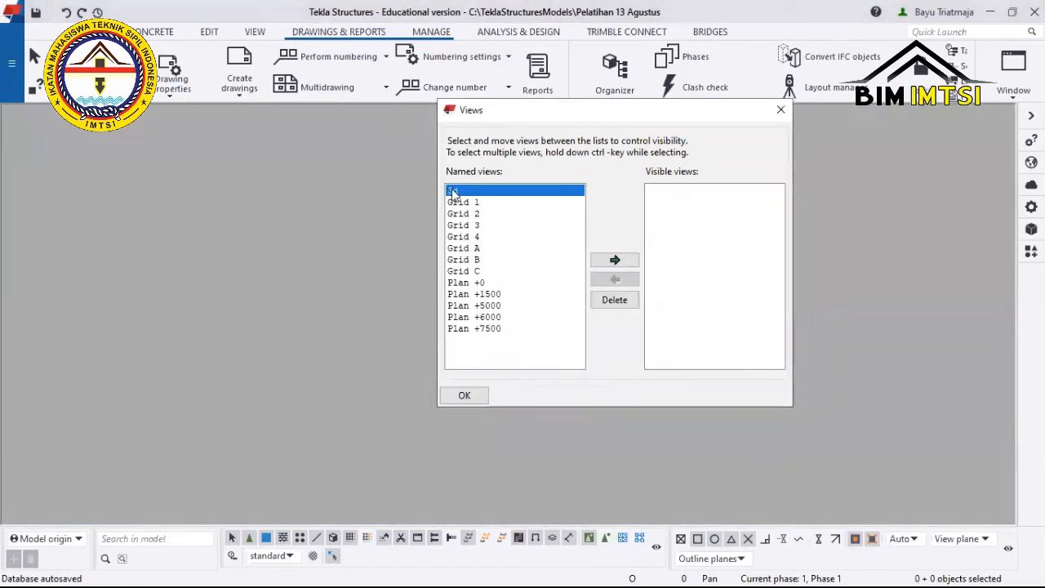
{"action": "left_click", "coordinate": [612, 260]}
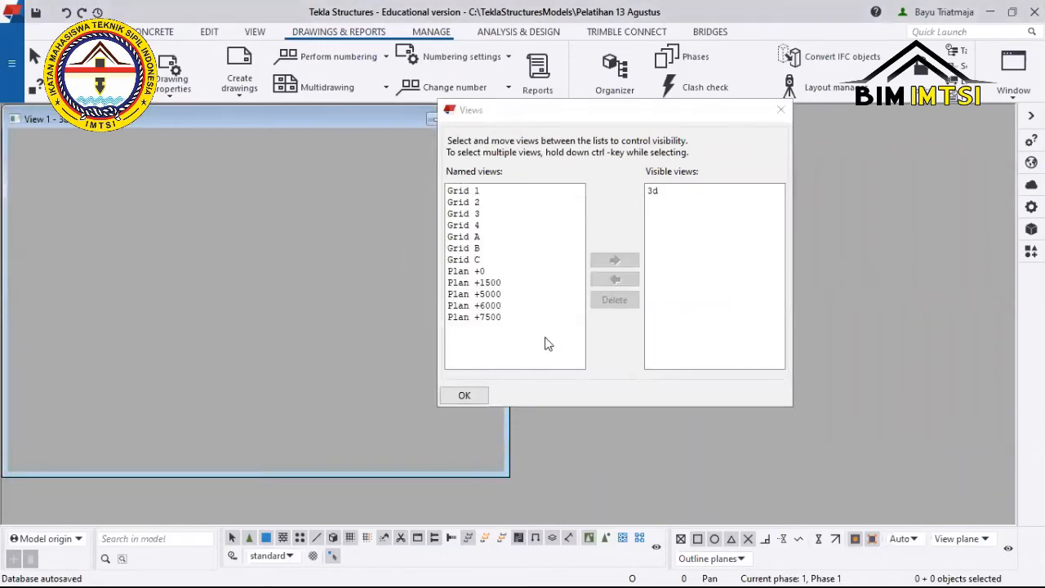
{"action": "left_click", "coordinate": [464, 395]}
{"action": "left_click", "coordinate": [451, 121]}
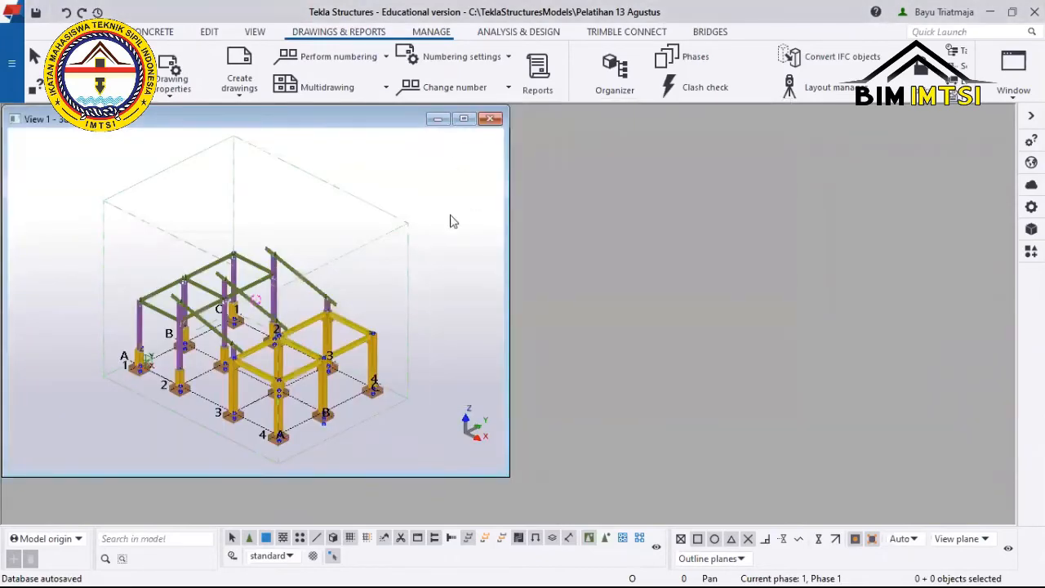
{"action": "scroll", "coordinate": [364, 311], "scroll_direction": "up", "scroll_amount": 3}
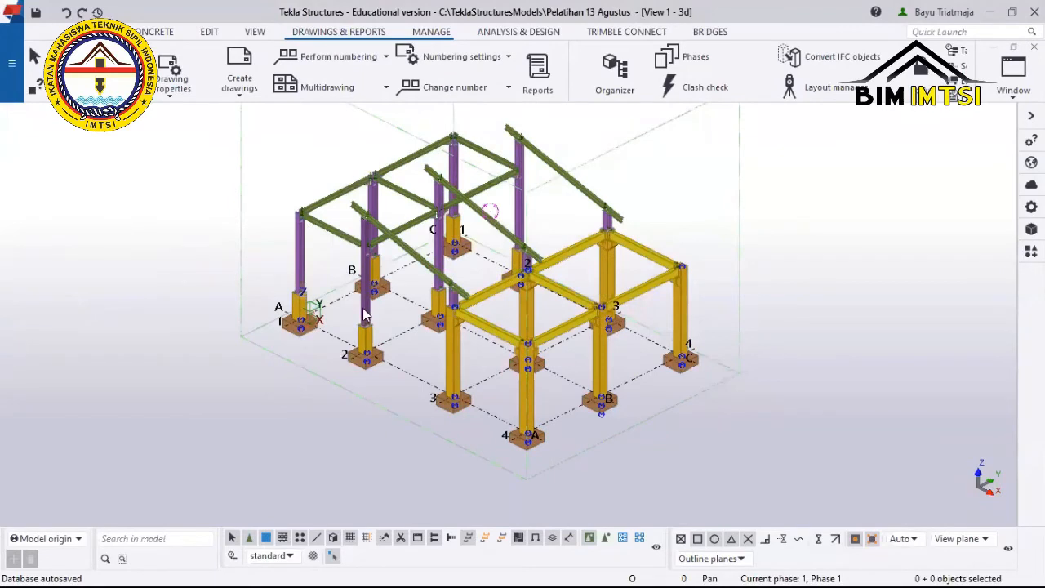
{"action": "left_click", "coordinate": [239, 75]}
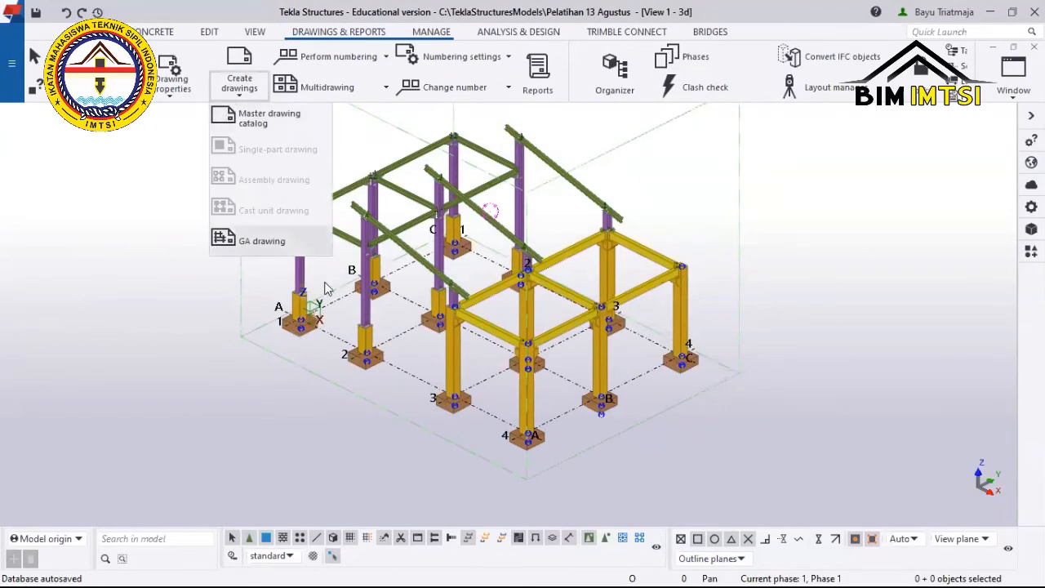
{"action": "scroll", "coordinate": [411, 350], "scroll_direction": "down", "scroll_amount": 2}
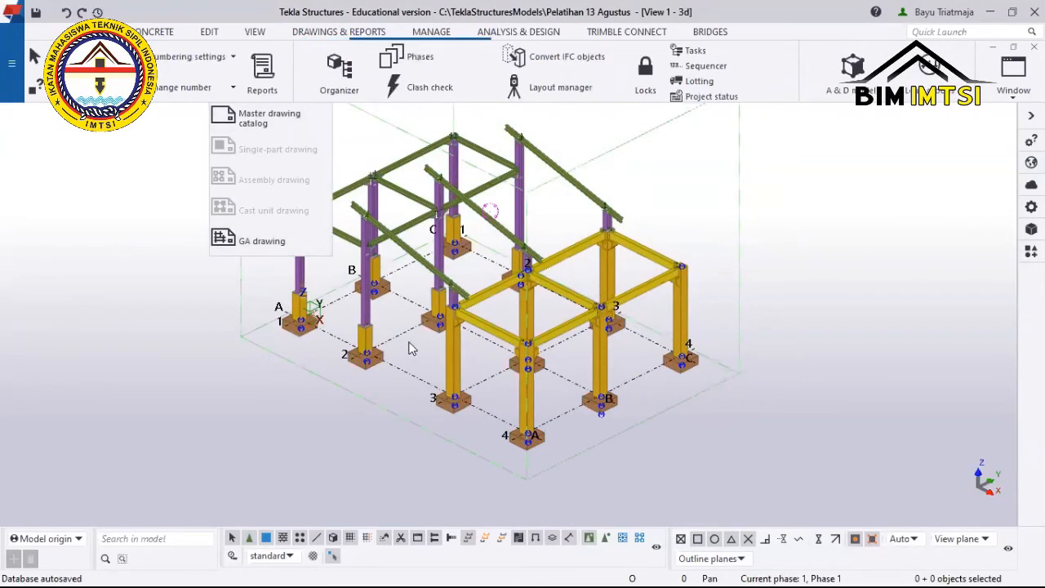
{"action": "left_click", "coordinate": [639, 209]}
{"action": "scroll", "coordinate": [621, 236], "scroll_direction": "down", "scroll_amount": 1}
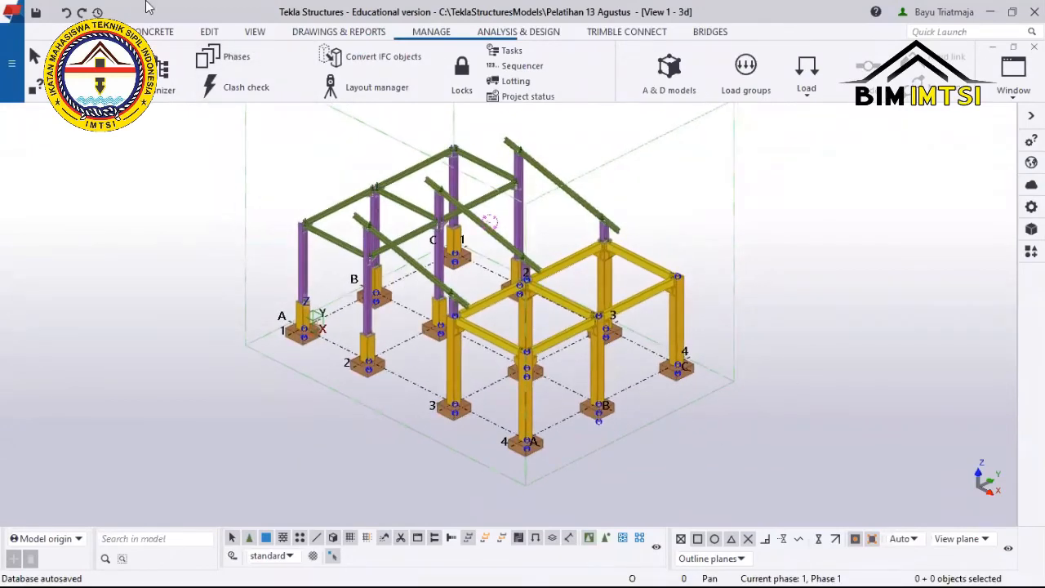
{"action": "left_click", "coordinate": [143, 31]}
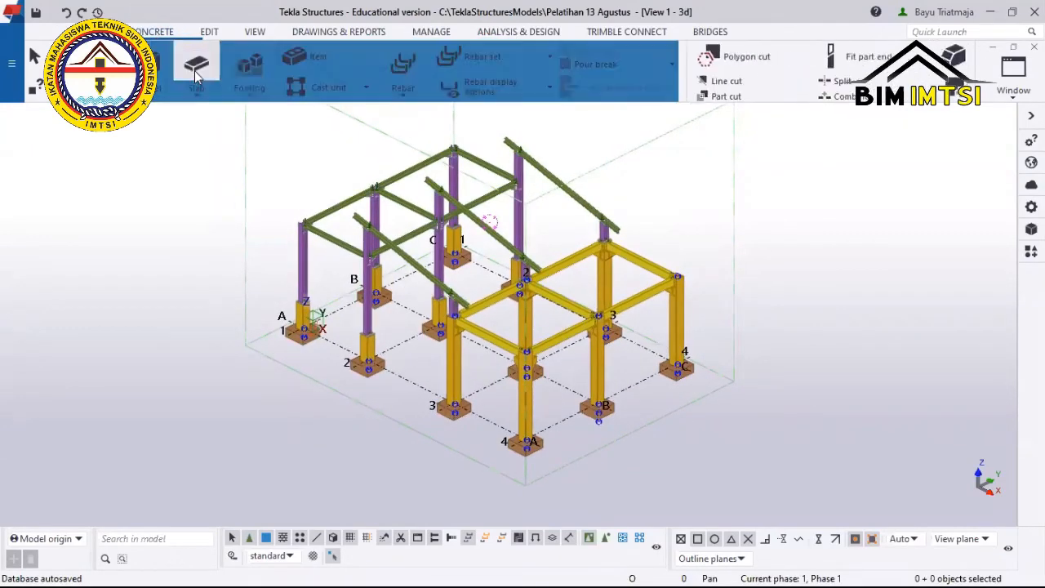
{"action": "left_click", "coordinate": [308, 34]}
{"action": "left_click", "coordinate": [239, 81]}
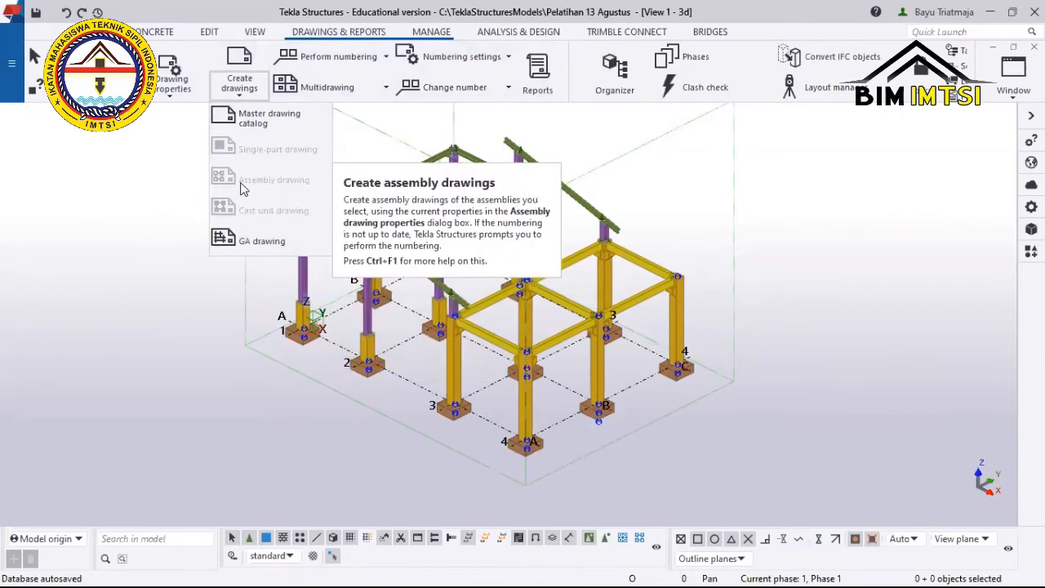
{"action": "left_click", "coordinate": [228, 373]}
{"action": "scroll", "coordinate": [530, 439], "scroll_direction": "up", "scroll_amount": 6}
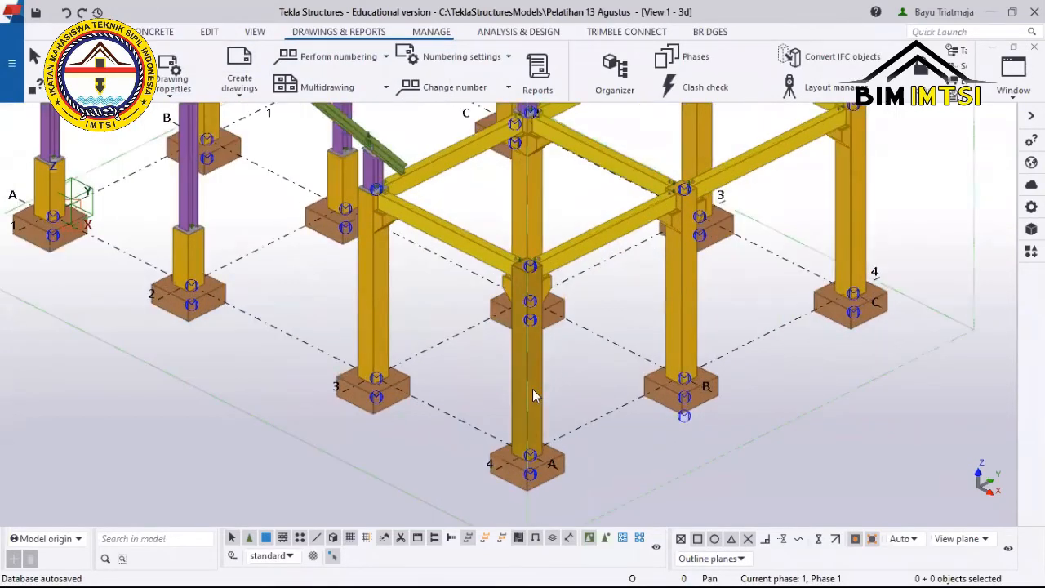
{"action": "left_click", "coordinate": [533, 396]}
{"action": "scroll", "coordinate": [460, 392], "scroll_direction": "down", "scroll_amount": 3}
{"action": "scroll", "coordinate": [506, 462], "scroll_direction": "up", "scroll_amount": 5}
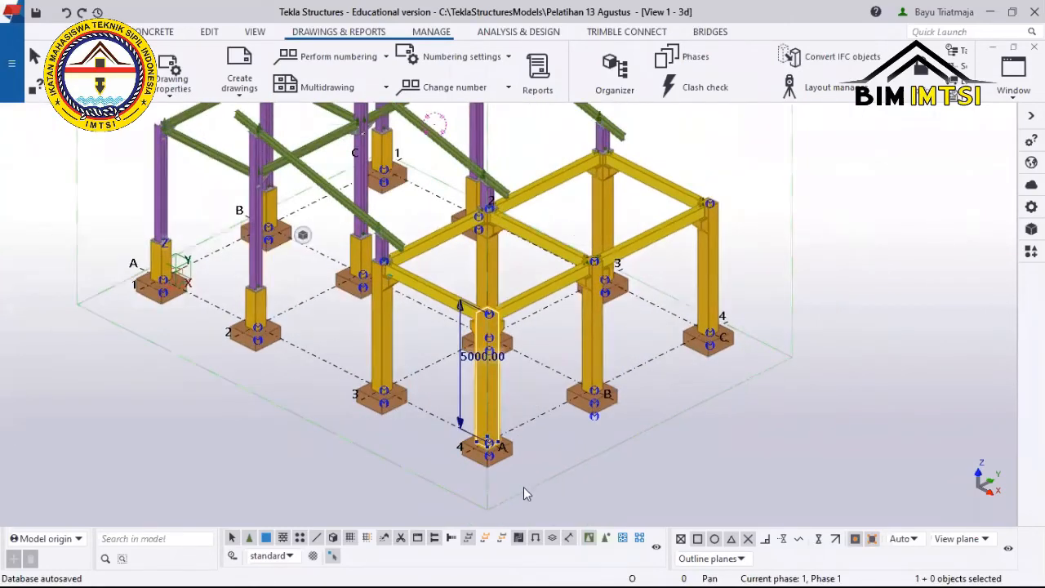
{"action": "left_click", "coordinate": [494, 487], "text": "ctrl"}
{"action": "scroll", "coordinate": [494, 487], "scroll_direction": "down", "scroll_amount": 6}
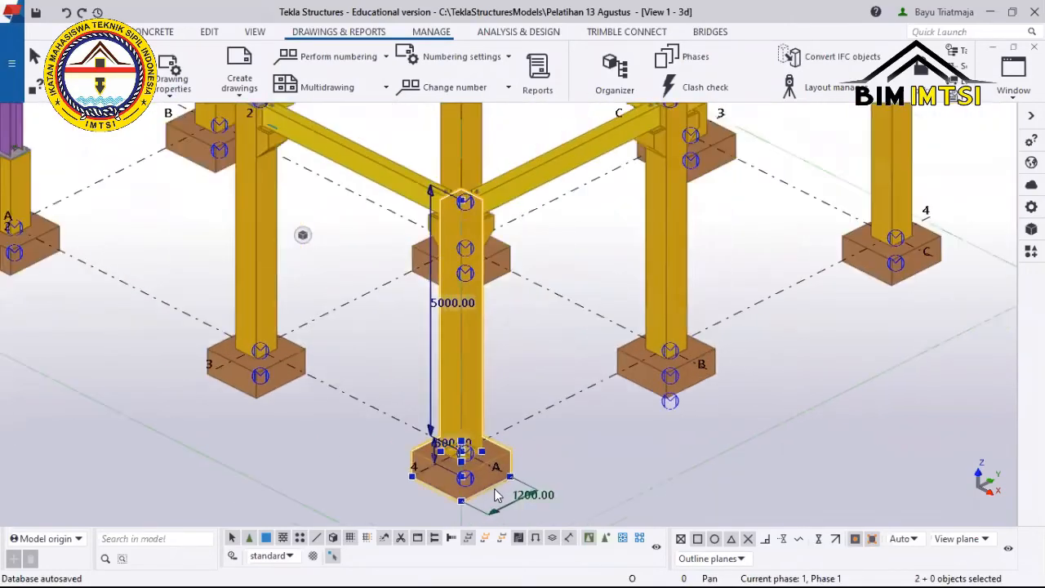
{"action": "left_click", "coordinate": [639, 448]}
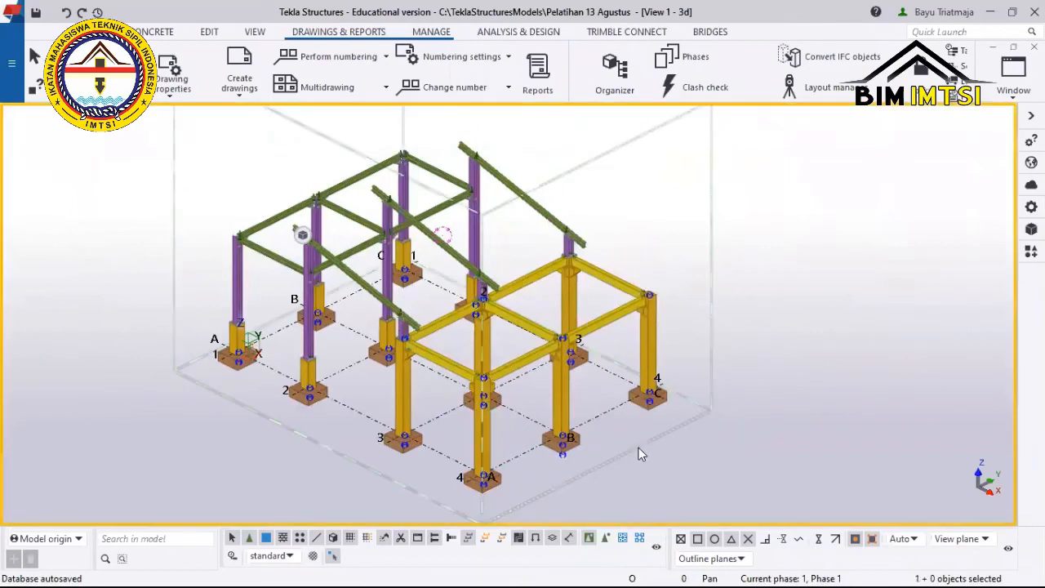
Select the concrete footing and the column standing on it at grid intersection A-4.
{"action": "scroll", "coordinate": [642, 437], "scroll_direction": "up", "scroll_amount": 4}
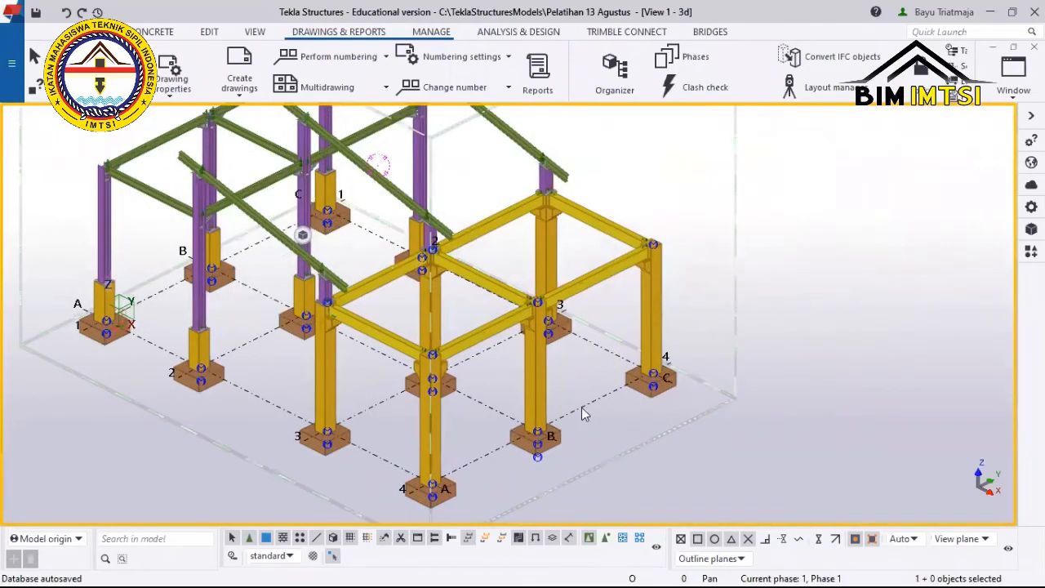
{"action": "middle_click_drag", "start_coordinate": [581, 408], "coordinate": [579, 322]}
{"action": "scroll", "coordinate": [458, 372], "scroll_direction": "up", "scroll_amount": 1}
{"action": "scroll", "coordinate": [430, 452], "scroll_direction": "up", "scroll_amount": 4}
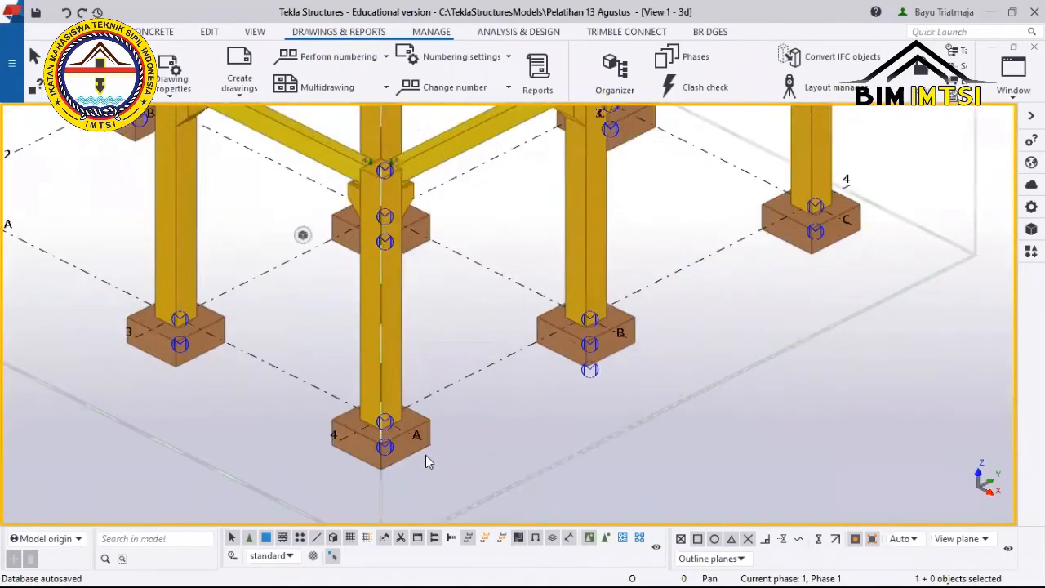
{"action": "left_click", "coordinate": [421, 451]}
{"action": "left_click", "coordinate": [390, 365], "text": "ctrl"}
{"action": "scroll", "coordinate": [336, 351], "scroll_direction": "down", "scroll_amount": 6}
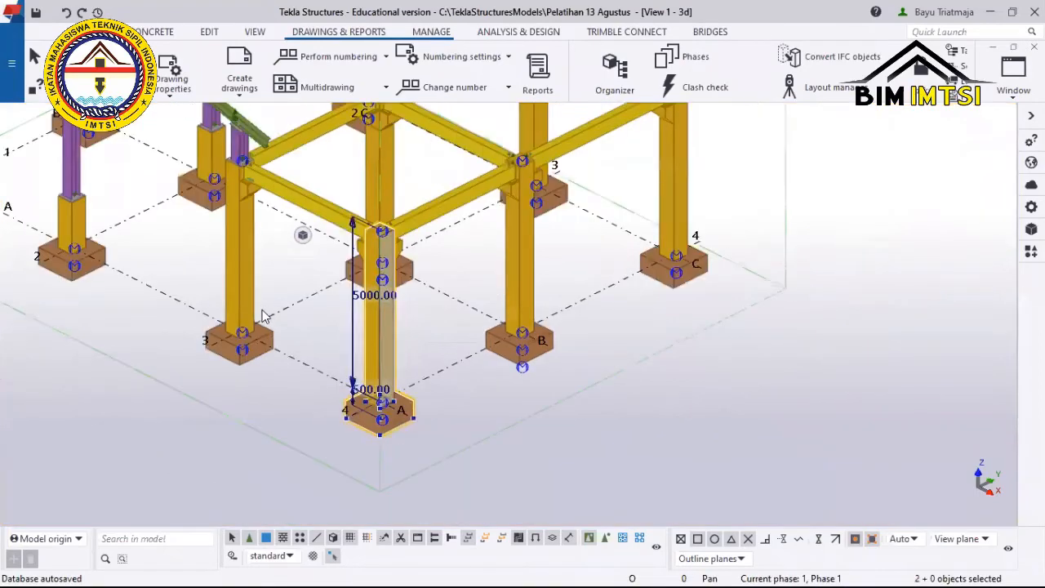
Add the footing and concrete column at grid intersection A-3 to the selection.
{"action": "scroll", "coordinate": [276, 331], "scroll_direction": "up", "scroll_amount": 3}
{"action": "left_click", "coordinate": [278, 345], "text": "ctrl"}
{"action": "scroll", "coordinate": [280, 344], "scroll_direction": "up", "scroll_amount": 1}
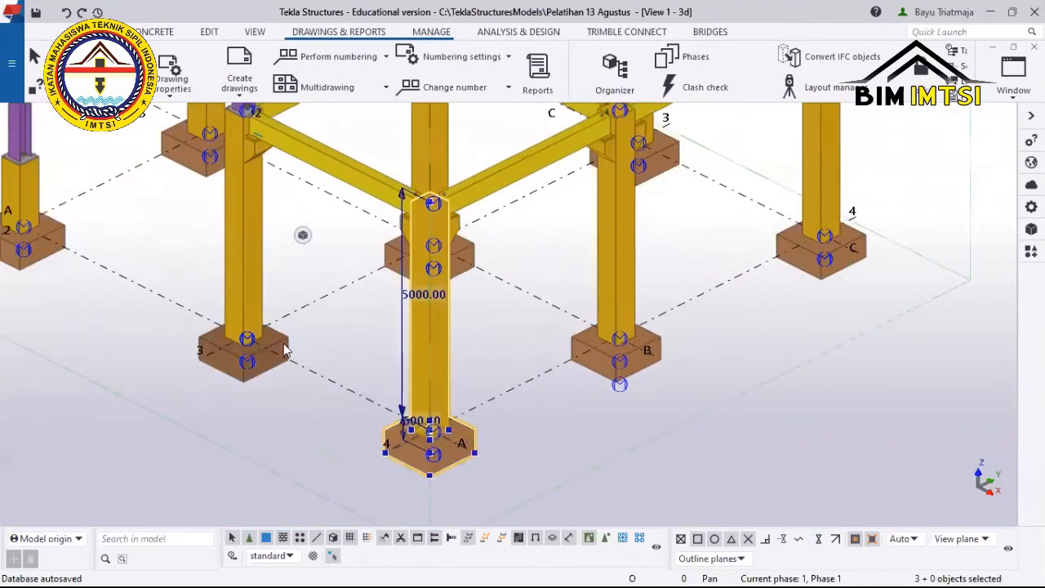
{"action": "left_click", "coordinate": [282, 344], "text": "ctrl"}
{"action": "scroll", "coordinate": [266, 312], "scroll_direction": "up", "scroll_amount": 2}
{"action": "left_click", "coordinate": [260, 304], "text": "ctrl"}
{"action": "scroll", "coordinate": [302, 236], "scroll_direction": "down", "scroll_amount": 2}
{"action": "scroll", "coordinate": [310, 215], "scroll_direction": "down", "scroll_amount": 2}
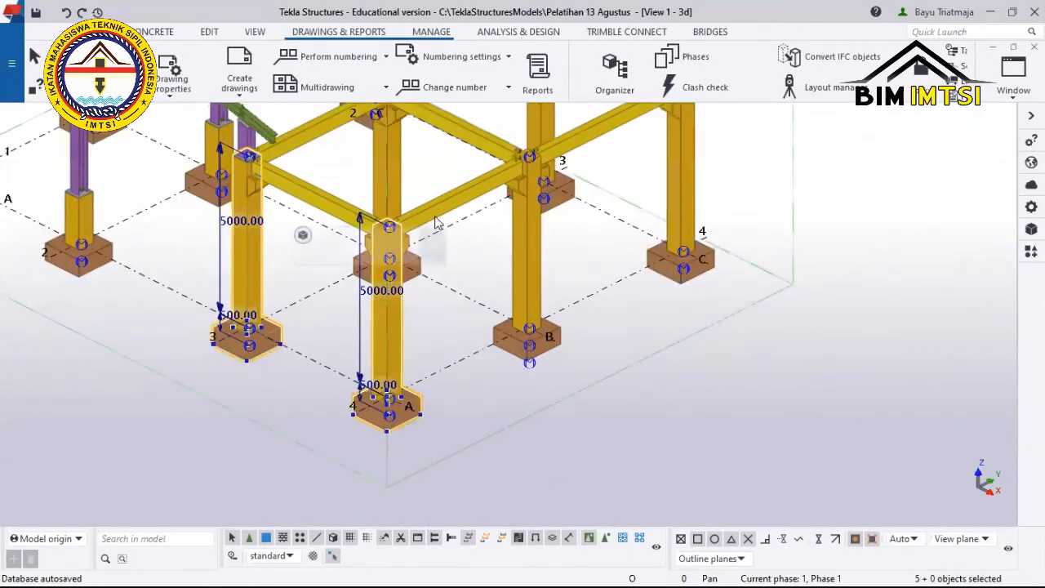
Add the four concrete beams framing the bay between grid lines A-B and 3-4 to the selection.
{"action": "left_click", "coordinate": [436, 219], "text": "ctrl"}
{"action": "left_click", "coordinate": [438, 212], "text": "ctrl"}
{"action": "left_click", "coordinate": [320, 194], "text": "ctrl"}
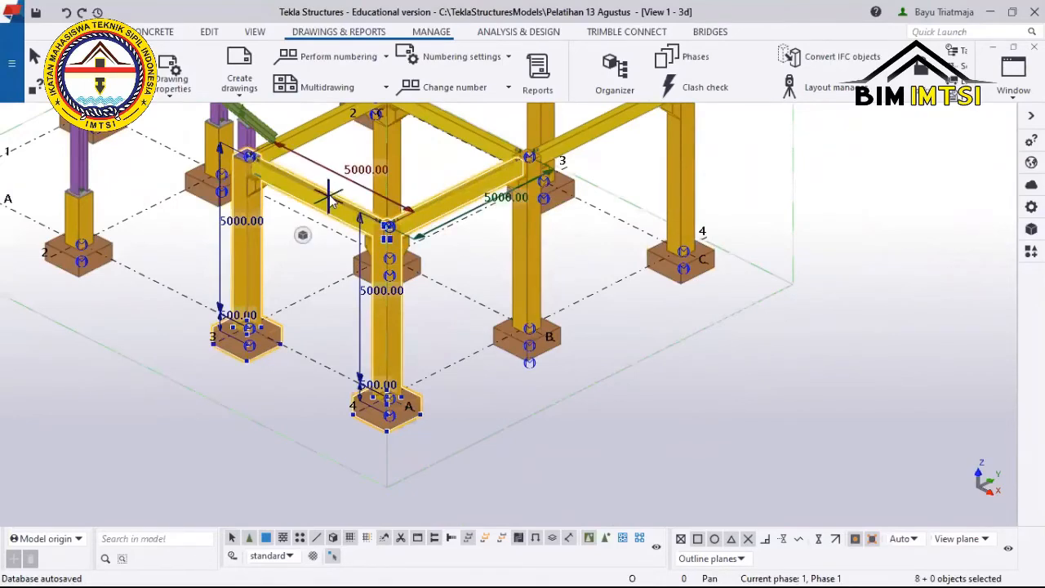
{"action": "scroll", "coordinate": [328, 199], "scroll_direction": "down", "scroll_amount": 2}
{"action": "middle_click_drag", "start_coordinate": [321, 170], "coordinate": [335, 238]}
{"action": "scroll", "coordinate": [337, 235], "scroll_direction": "up", "scroll_amount": 1}
{"action": "scroll", "coordinate": [327, 235], "scroll_direction": "up", "scroll_amount": 2}
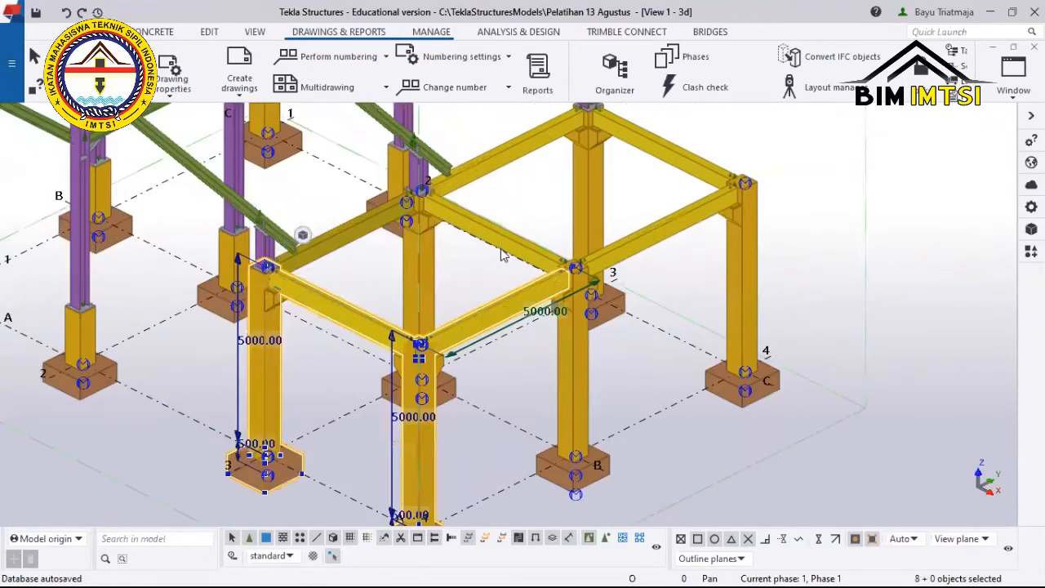
{"action": "left_click", "coordinate": [337, 236], "text": "ctrl"}
{"action": "left_click", "coordinate": [513, 238], "text": "ctrl"}
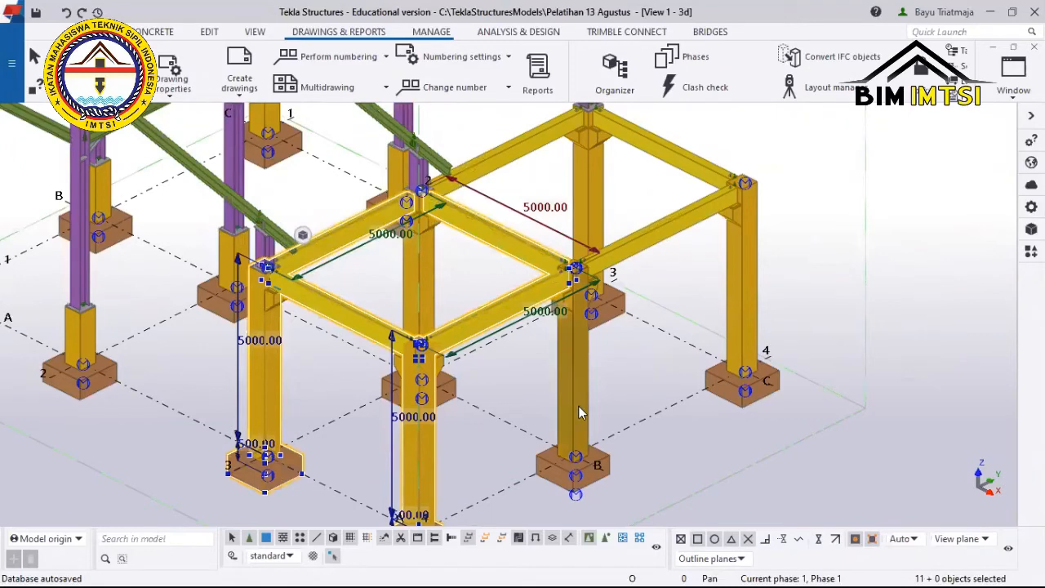
Extend the selection with the concrete column and footing at grid intersection B-4.
{"action": "left_click", "coordinate": [573, 380], "text": "ctrl"}
{"action": "middle_click_drag", "start_coordinate": [573, 380], "coordinate": [466, 356], "text": "ctrl"}
{"action": "scroll", "coordinate": [520, 392], "scroll_direction": "down", "scroll_amount": 4}
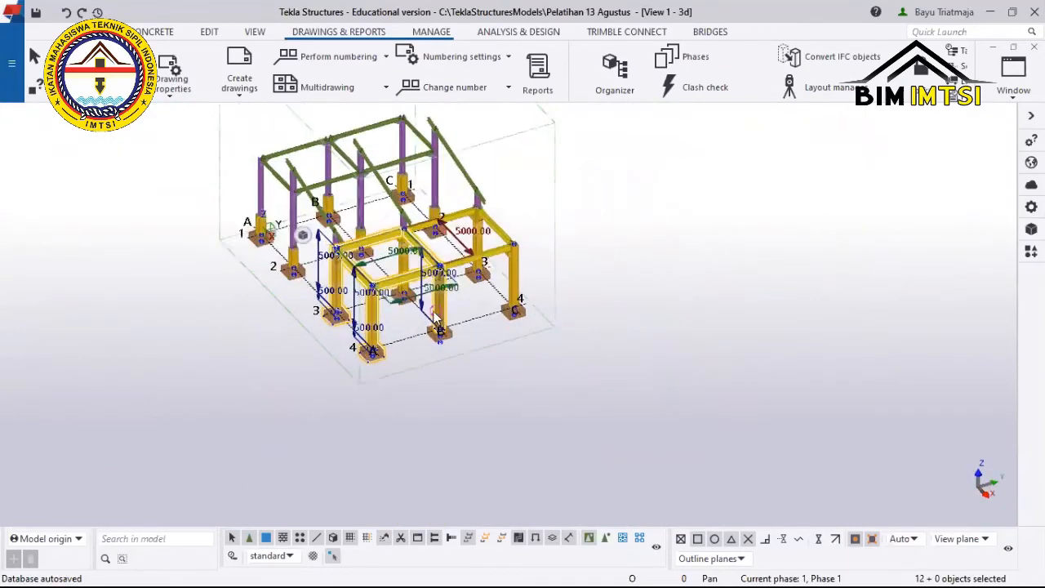
{"action": "scroll", "coordinate": [428, 303], "scroll_direction": "up", "scroll_amount": 3}
{"action": "scroll", "coordinate": [428, 303], "scroll_direction": "down", "scroll_amount": 1}
{"action": "left_click", "coordinate": [423, 298], "text": "ctrl"}
{"action": "scroll", "coordinate": [424, 302], "scroll_direction": "up", "scroll_amount": 3}
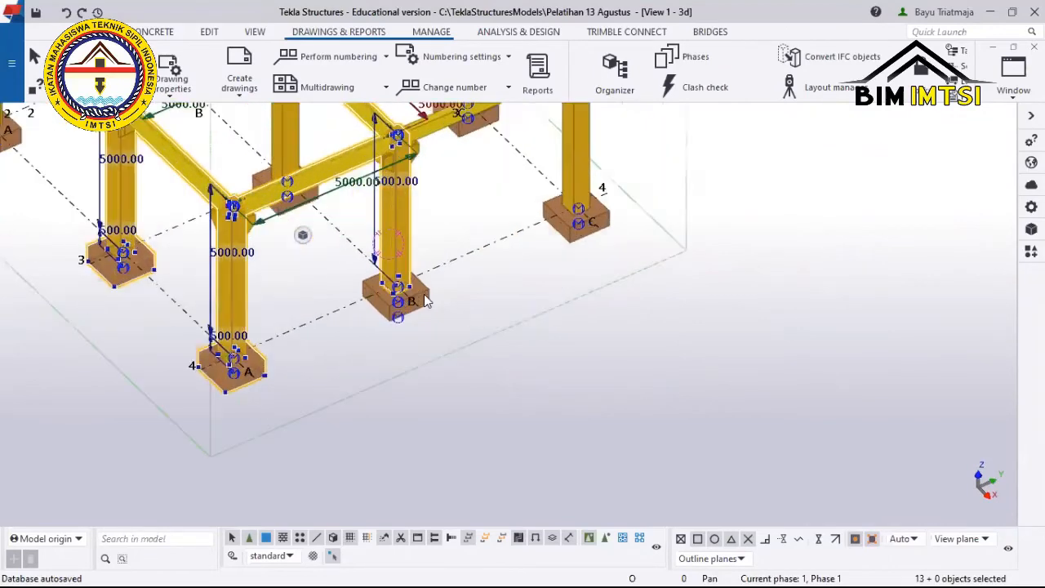
{"action": "scroll", "coordinate": [362, 245], "scroll_direction": "down", "scroll_amount": 2}
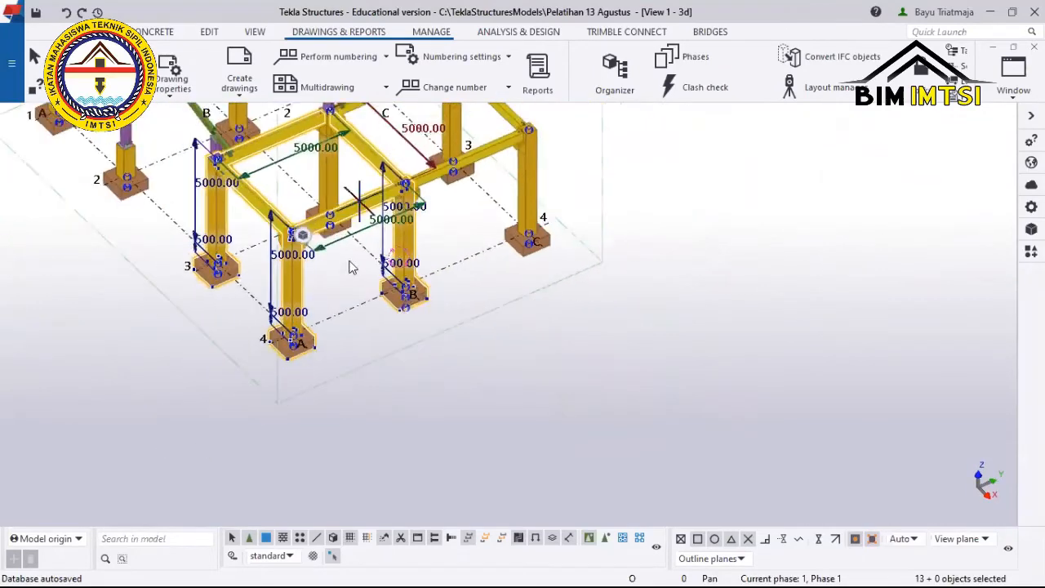
Include the inner concrete column and its footing at grid intersection B-3 in the selection.
{"action": "middle_click_drag", "start_coordinate": [345, 225], "coordinate": [351, 261]}
{"action": "scroll", "coordinate": [349, 260], "scroll_direction": "up", "scroll_amount": 2}
{"action": "scroll", "coordinate": [348, 260], "scroll_direction": "up", "scroll_amount": 1}
{"action": "scroll", "coordinate": [338, 252], "scroll_direction": "down", "scroll_amount": 1}
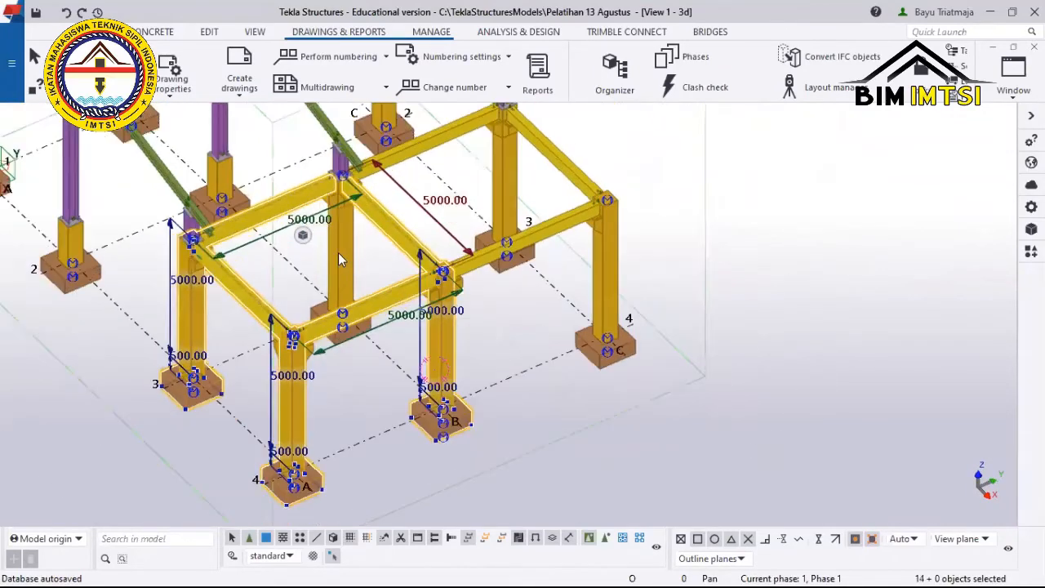
{"action": "scroll", "coordinate": [338, 252], "scroll_direction": "down", "scroll_amount": 1}
{"action": "scroll", "coordinate": [340, 254], "scroll_direction": "up", "scroll_amount": 5}
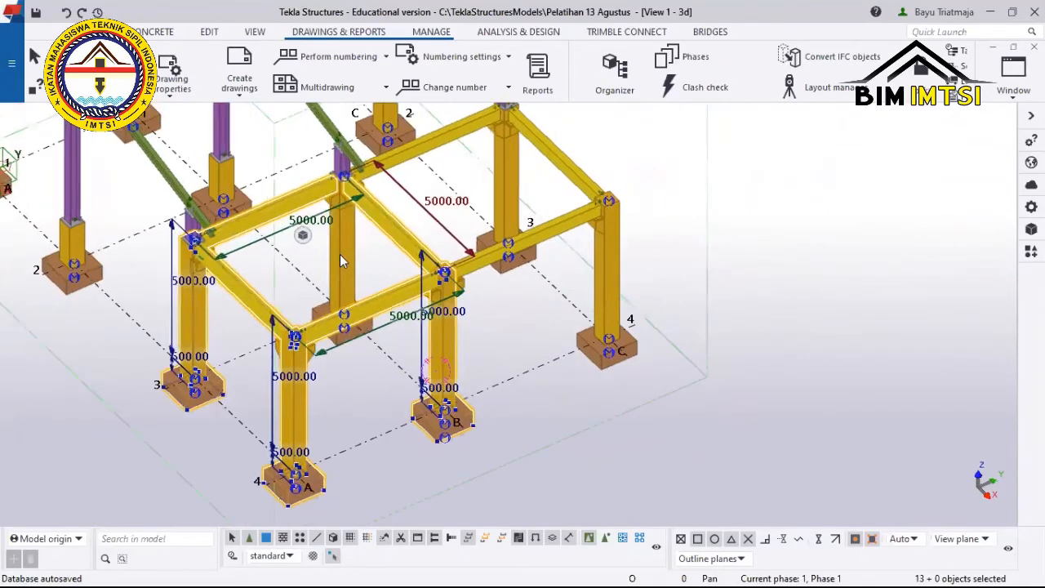
{"action": "scroll", "coordinate": [338, 271], "scroll_direction": "up", "scroll_amount": 1}
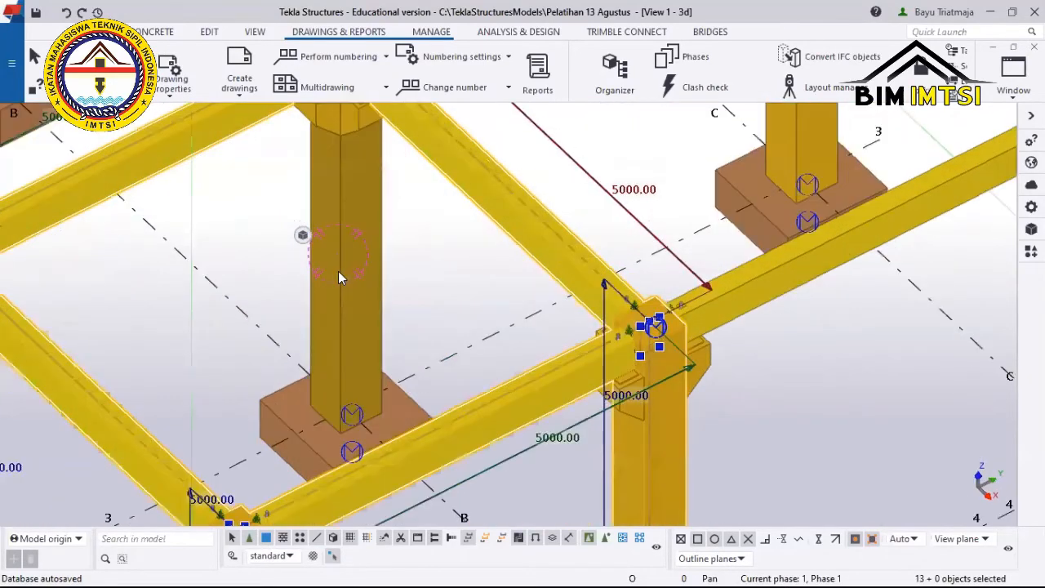
{"action": "left_click", "coordinate": [338, 272], "text": "ctrl"}
{"action": "scroll", "coordinate": [318, 380], "scroll_direction": "down", "scroll_amount": 2}
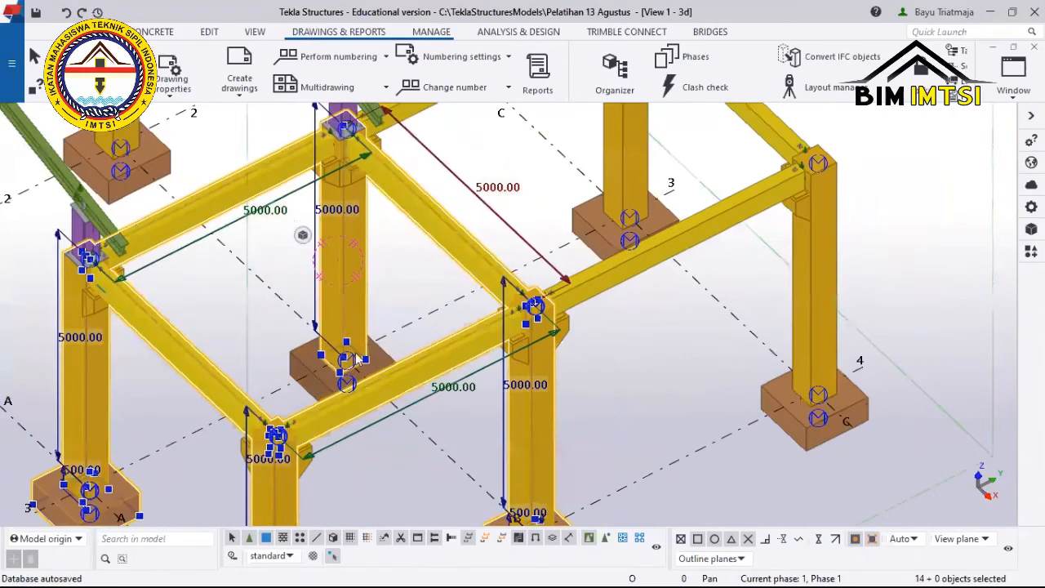
{"action": "left_click", "coordinate": [318, 386], "text": "ctrl"}
{"action": "scroll", "coordinate": [343, 359], "scroll_direction": "down", "scroll_amount": 2}
Add the concrete beam between B-4 and C-4 and the column and footing at C-4 to the selection.
{"action": "middle_click_drag", "start_coordinate": [398, 291], "coordinate": [292, 275]}
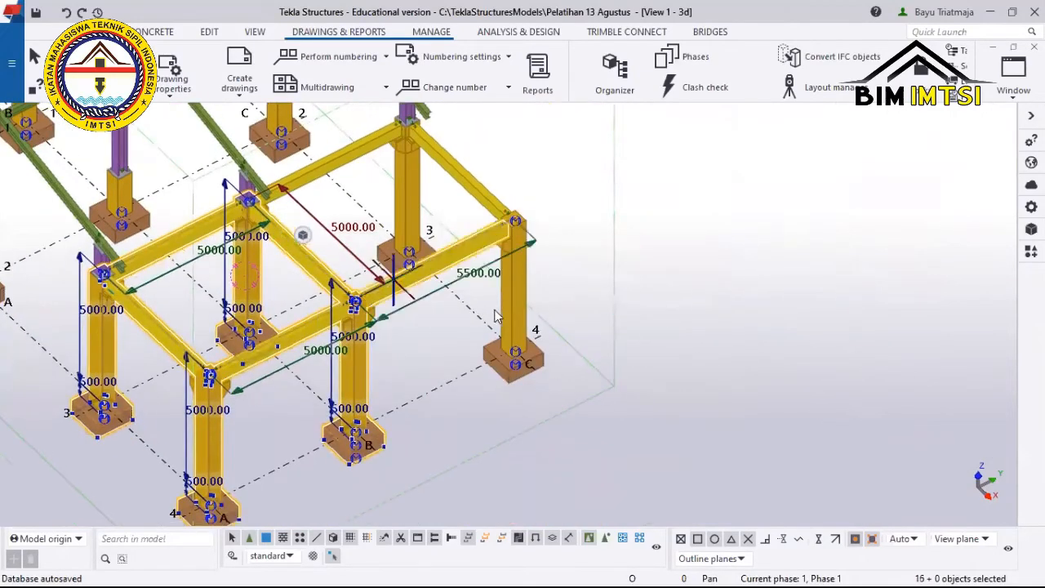
{"action": "left_click", "coordinate": [506, 323], "text": "ctrl"}
{"action": "left_click", "coordinate": [515, 358], "text": "ctrl"}
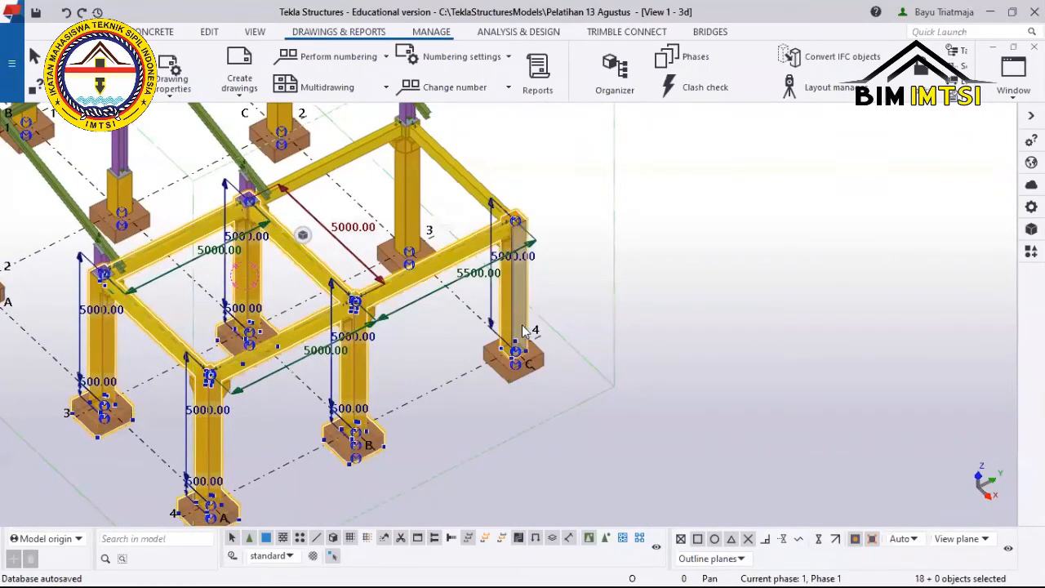
{"action": "scroll", "coordinate": [513, 381], "scroll_direction": "up", "scroll_amount": 2}
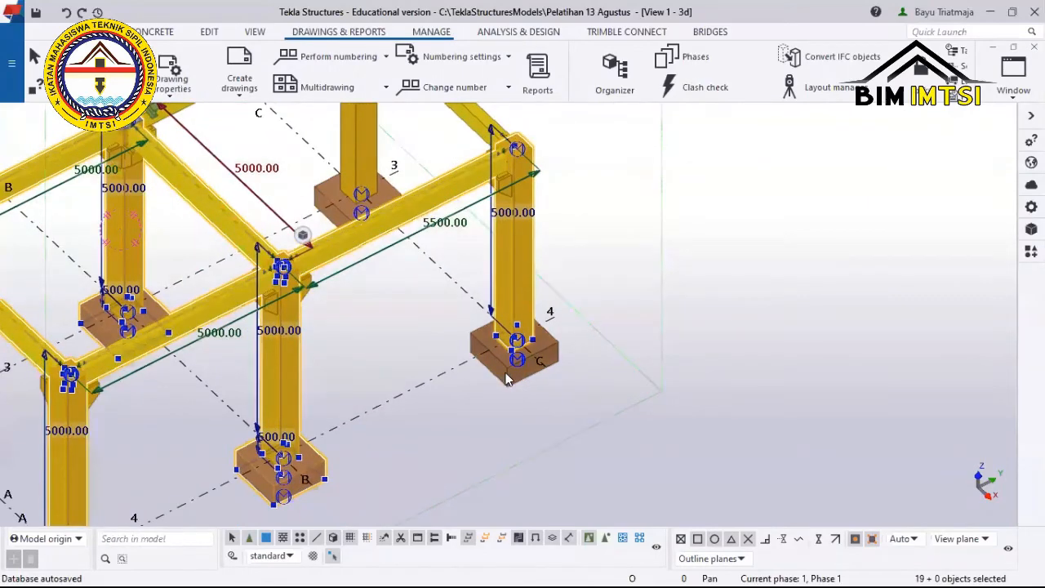
{"action": "left_click", "coordinate": [503, 378], "text": "ctrl"}
{"action": "scroll", "coordinate": [505, 380], "scroll_direction": "down", "scroll_amount": 2}
{"action": "scroll", "coordinate": [507, 380], "scroll_direction": "up", "scroll_amount": 3}
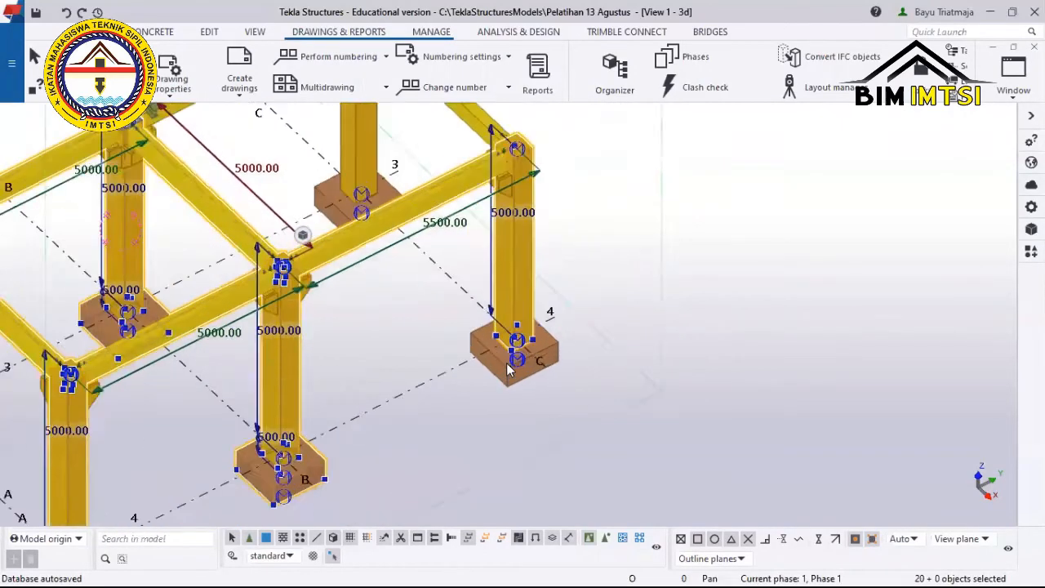
{"action": "left_click", "coordinate": [505, 364], "text": "ctrl"}
{"action": "scroll", "coordinate": [373, 219], "scroll_direction": "down", "scroll_amount": 1}
{"action": "scroll", "coordinate": [376, 222], "scroll_direction": "down", "scroll_amount": 1}
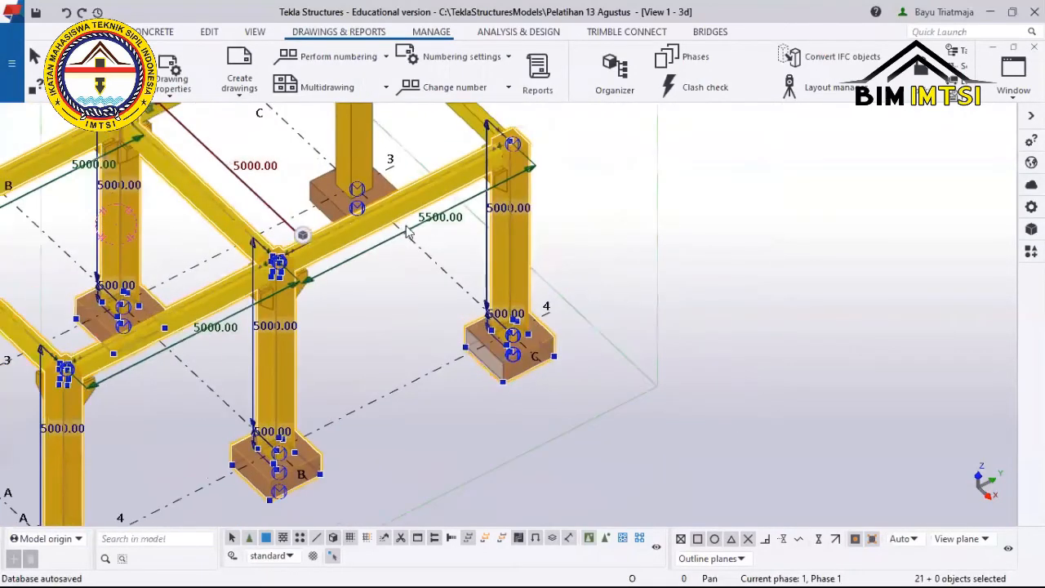
Add the column and footing at C-3 and the two remaining concrete beams meeting there to the selection.
{"action": "scroll", "coordinate": [437, 245], "scroll_direction": "down", "scroll_amount": 2}
{"action": "scroll", "coordinate": [410, 350], "scroll_direction": "up", "scroll_amount": 4}
{"action": "scroll", "coordinate": [429, 293], "scroll_direction": "up", "scroll_amount": 2}
{"action": "left_click", "coordinate": [429, 293], "text": "ctrl"}
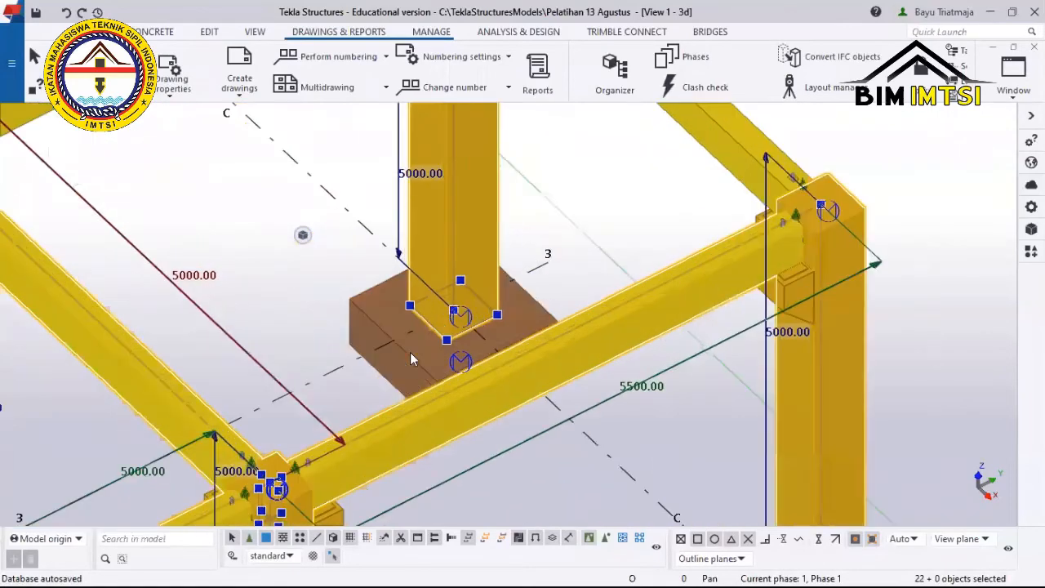
{"action": "left_click", "coordinate": [402, 343], "text": "ctrl"}
{"action": "scroll", "coordinate": [401, 343], "scroll_direction": "down", "scroll_amount": 1}
{"action": "scroll", "coordinate": [418, 242], "scroll_direction": "down", "scroll_amount": 4}
{"action": "left_click", "coordinate": [400, 203], "text": "ctrl"}
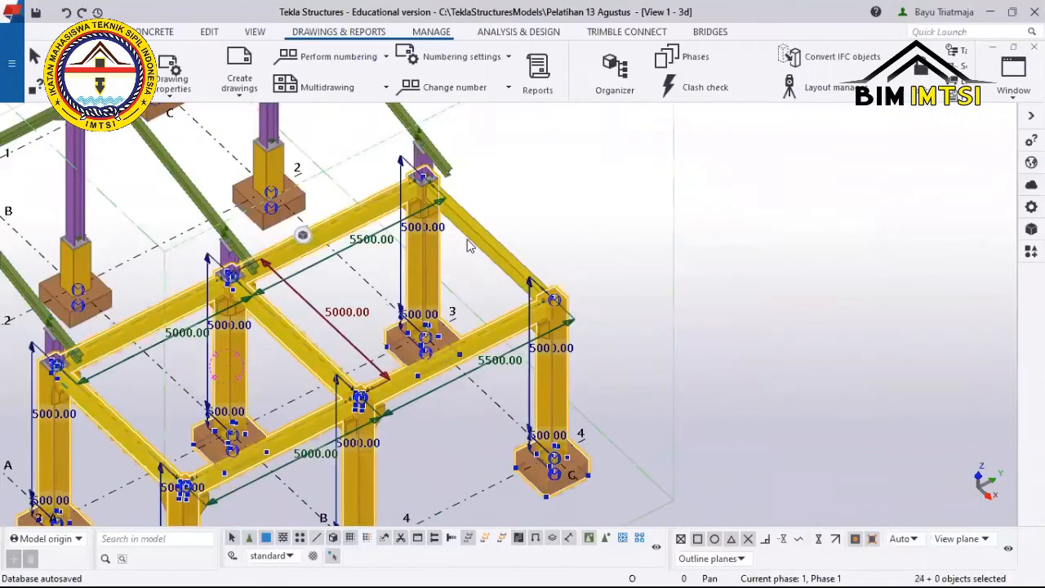
{"action": "left_click", "coordinate": [467, 238], "text": "ctrl"}
Examine the model from several angles to check that all concrete parts between grid lines 3 and 4 are selected.
{"action": "scroll", "coordinate": [443, 332], "scroll_direction": "down", "scroll_amount": 3}
{"action": "middle_click_drag", "start_coordinate": [478, 329], "coordinate": [489, 311]}
{"action": "middle_click_drag", "start_coordinate": [416, 286], "coordinate": [315, 219], "text": "ctrl"}
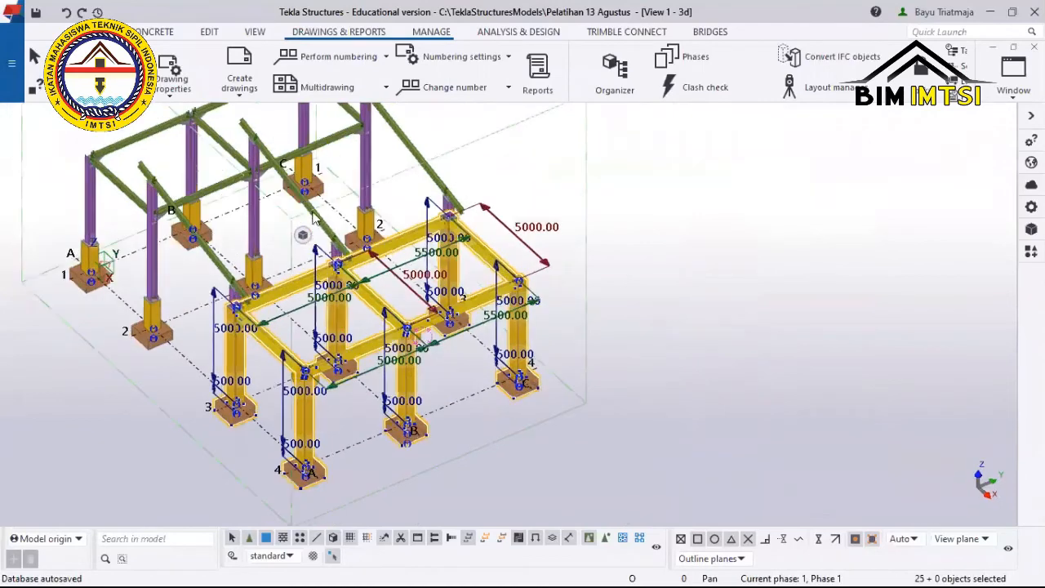
{"action": "mouse_move", "coordinate": [522, 482]}
{"action": "middle_mouse_down", "text": "ctrl"}
{"action": "mouse_move", "coordinate": [398, 373]}
{"action": "mouse_move", "coordinate": [267, 363]}
{"action": "mouse_move", "coordinate": [246, 403]}
{"action": "mouse_move", "coordinate": [262, 404]}
{"action": "mouse_move", "coordinate": [276, 339]}
{"action": "middle_mouse_up", "text": "ctrl"}
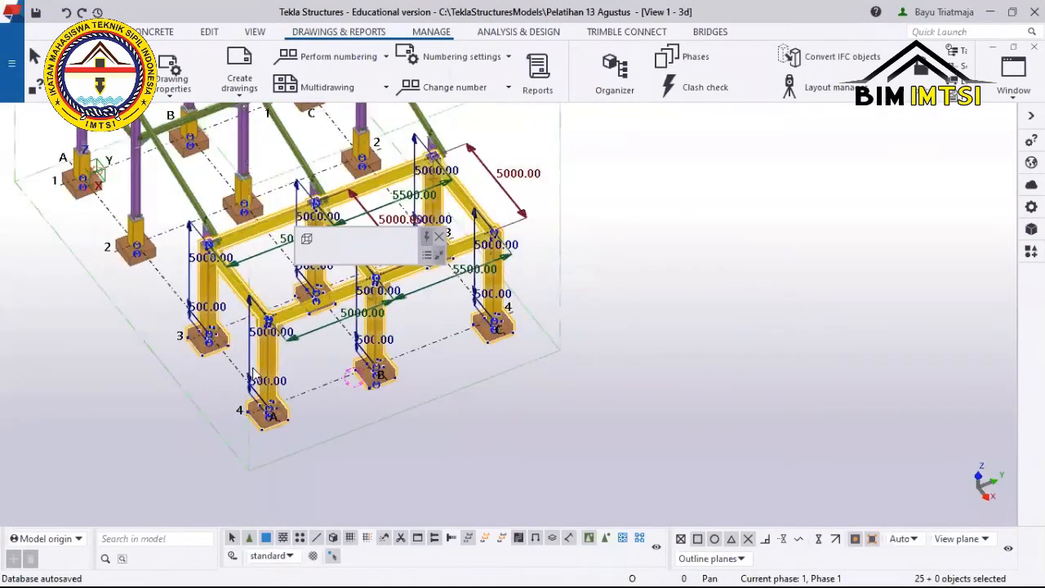
{"action": "scroll", "coordinate": [371, 273], "scroll_direction": "down", "scroll_amount": 2}
{"action": "mouse_move", "coordinate": [376, 268]}
{"action": "middle_mouse_down"}
{"action": "mouse_move", "coordinate": [339, 325]}
{"action": "mouse_move", "coordinate": [272, 336]}
{"action": "mouse_move", "coordinate": [133, 282]}
{"action": "middle_mouse_up"}
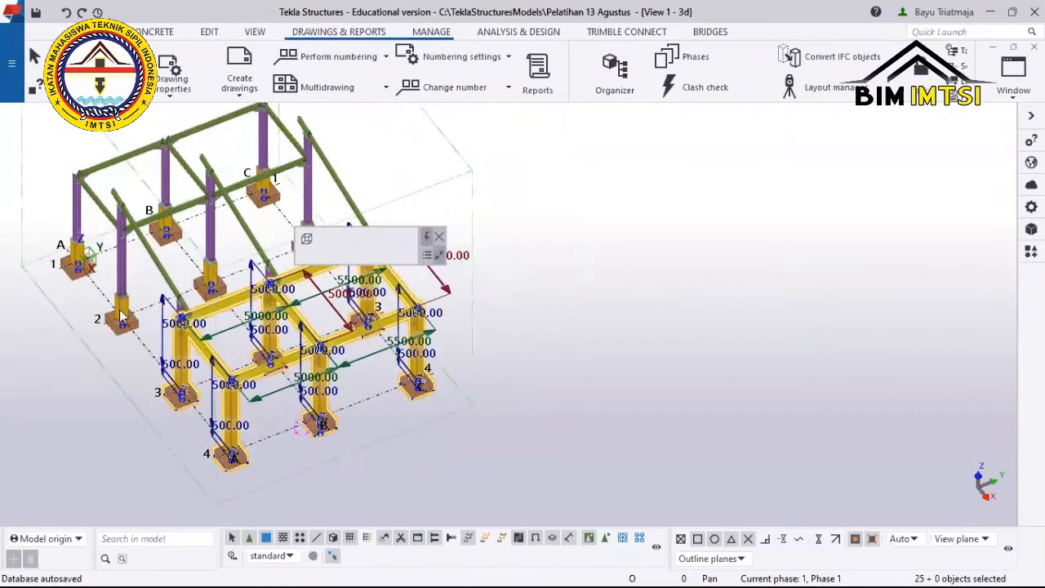
{"action": "middle_click_drag", "start_coordinate": [168, 331], "coordinate": [199, 331], "text": "ctrl"}
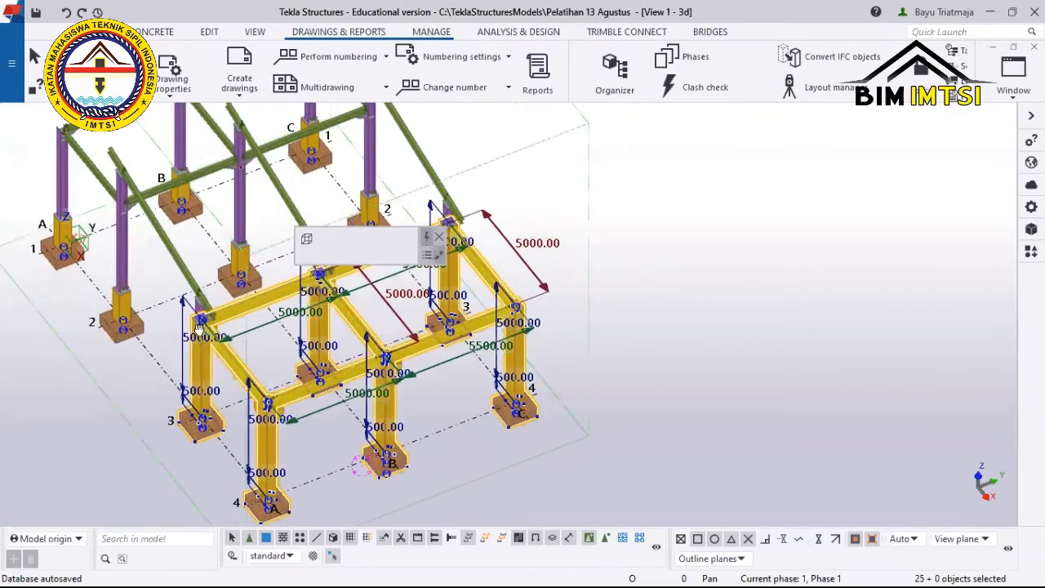
{"action": "middle_click_drag", "start_coordinate": [257, 352], "coordinate": [275, 331], "text": "ctrl"}
{"action": "scroll", "coordinate": [275, 331], "scroll_direction": "up", "scroll_amount": 2}
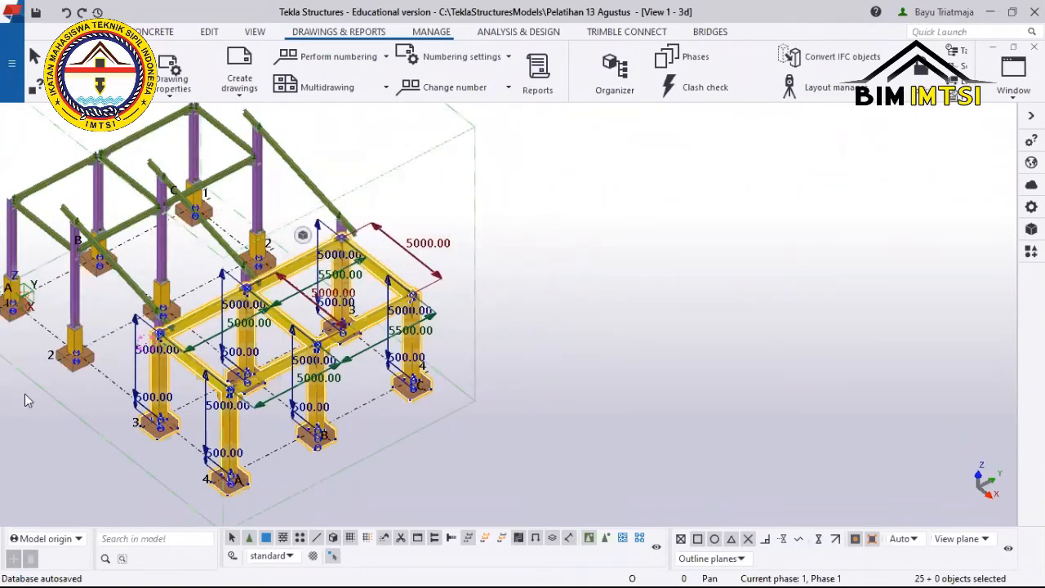
{"action": "middle_click_drag", "start_coordinate": [62, 371], "coordinate": [74, 372]}
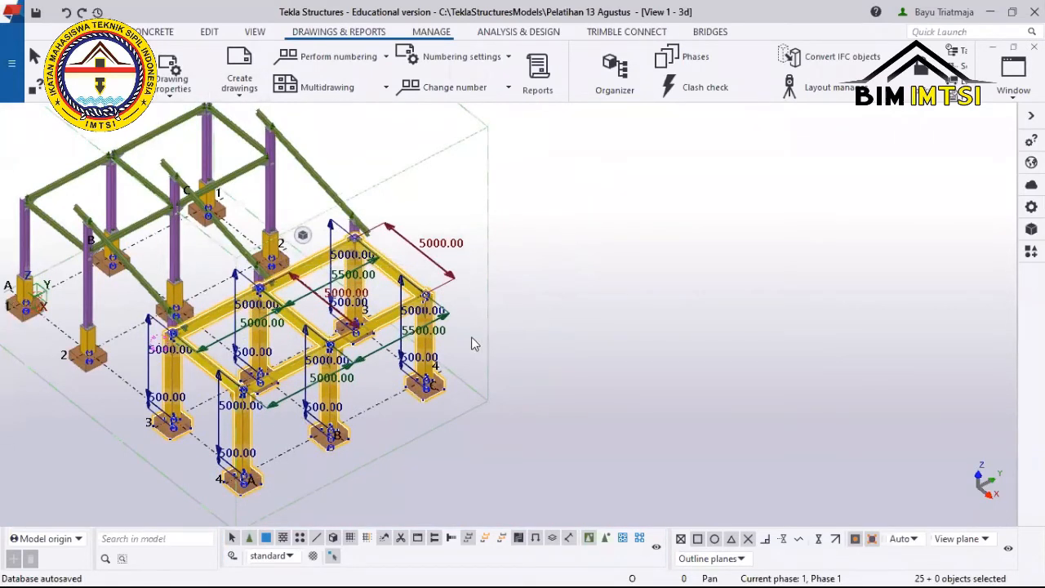
Create cast unit drawings for the selected concrete footings, columns and beams.
{"action": "left_click", "coordinate": [239, 97]}
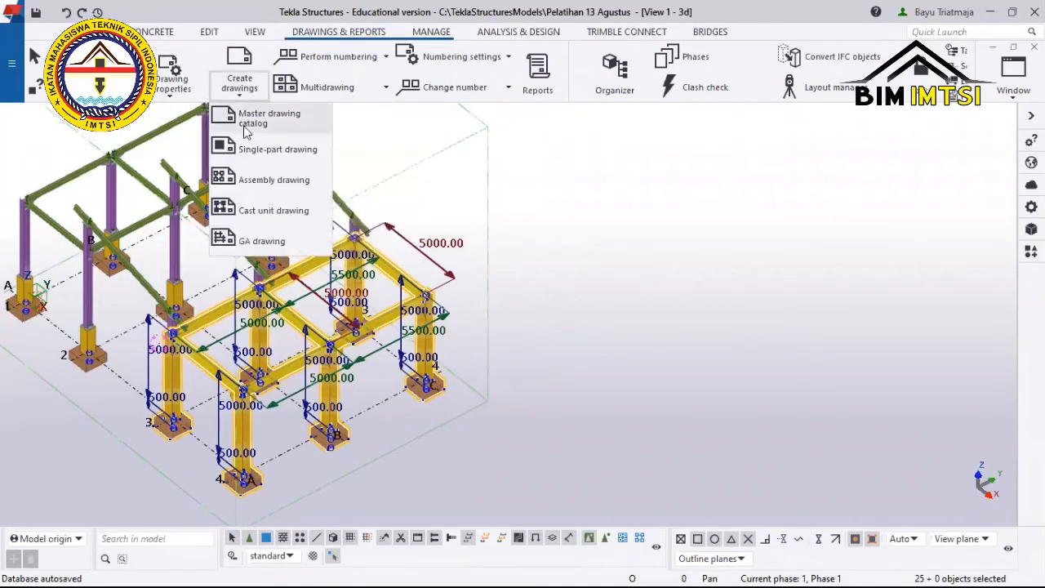
{"action": "left_click", "coordinate": [265, 211]}
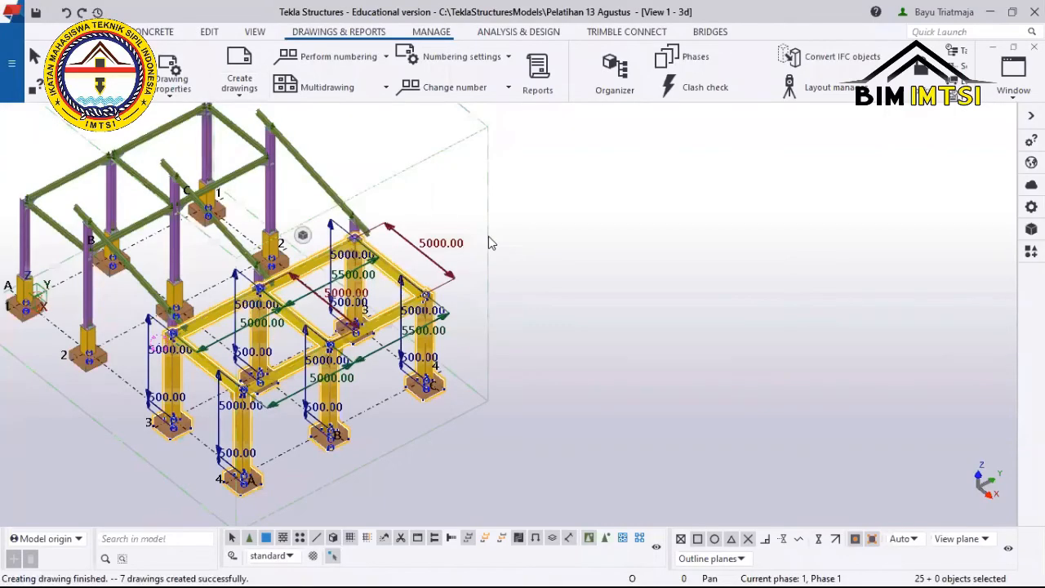
{"action": "scroll", "coordinate": [391, 442], "scroll_direction": "down", "scroll_amount": 3}
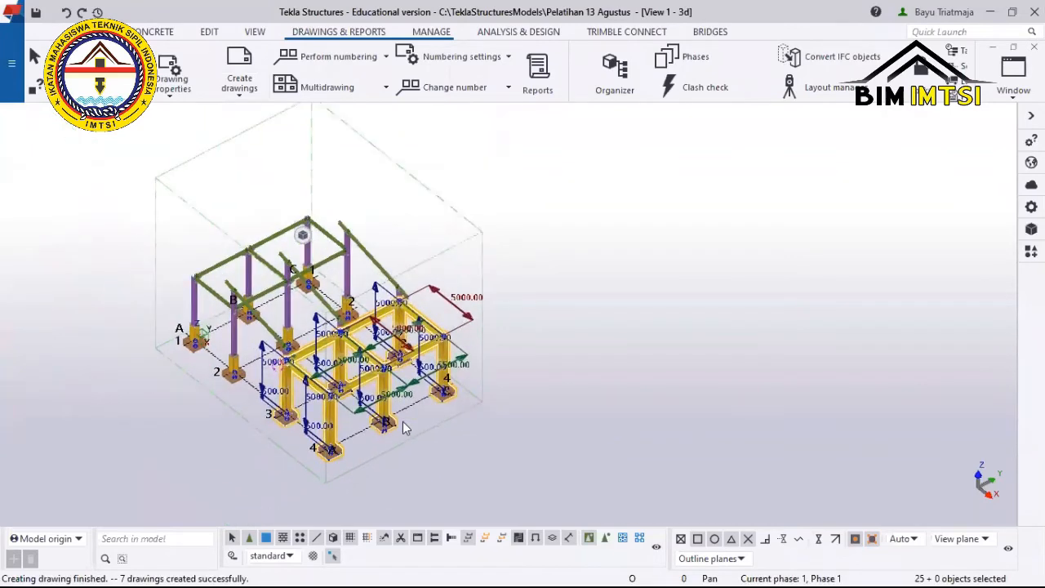
{"action": "scroll", "coordinate": [357, 304], "scroll_direction": "up", "scroll_amount": 3}
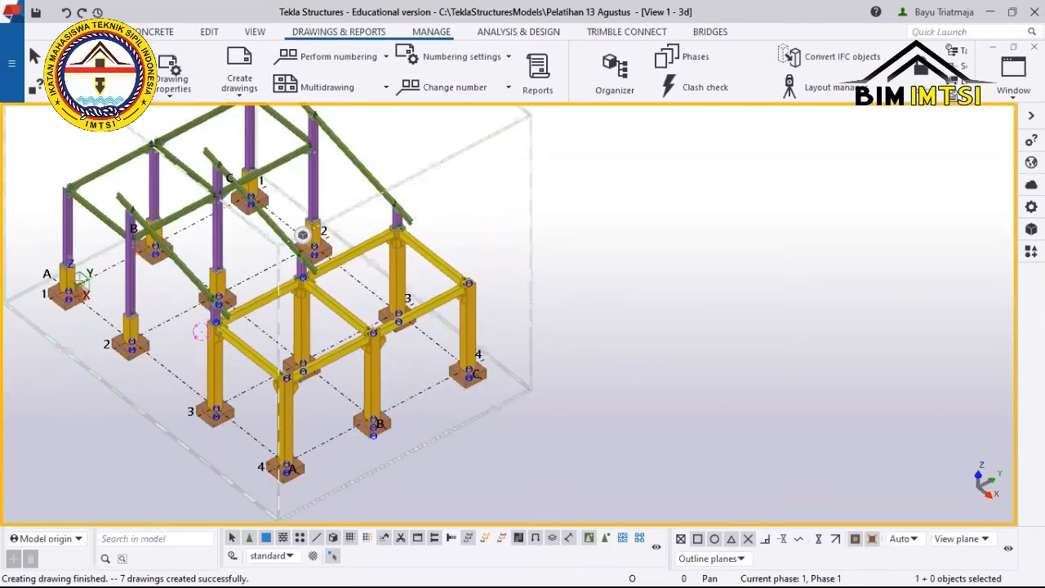
Open the first general arrangement drawing in the document list, dated 04.09.2020, and close the Document manager.
{"action": "left_click", "coordinate": [122, 69]}
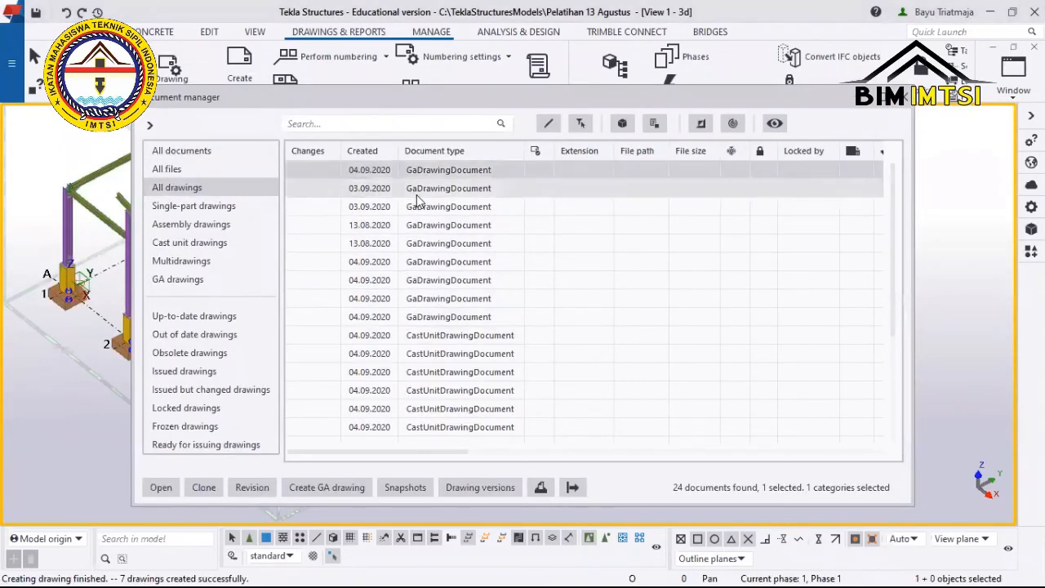
{"action": "double_click", "coordinate": [400, 174]}
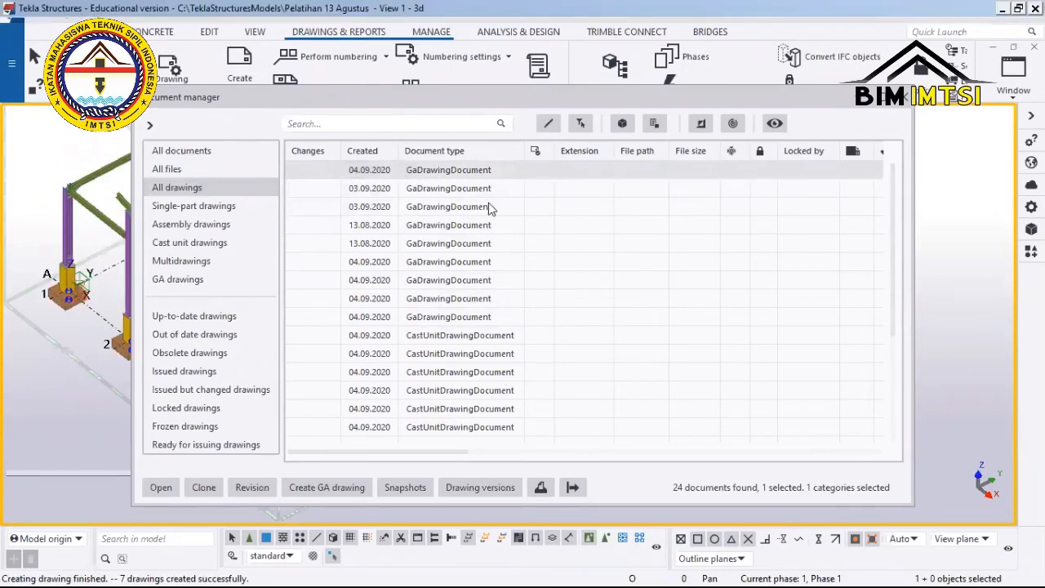
{"action": "left_click", "coordinate": [904, 97]}
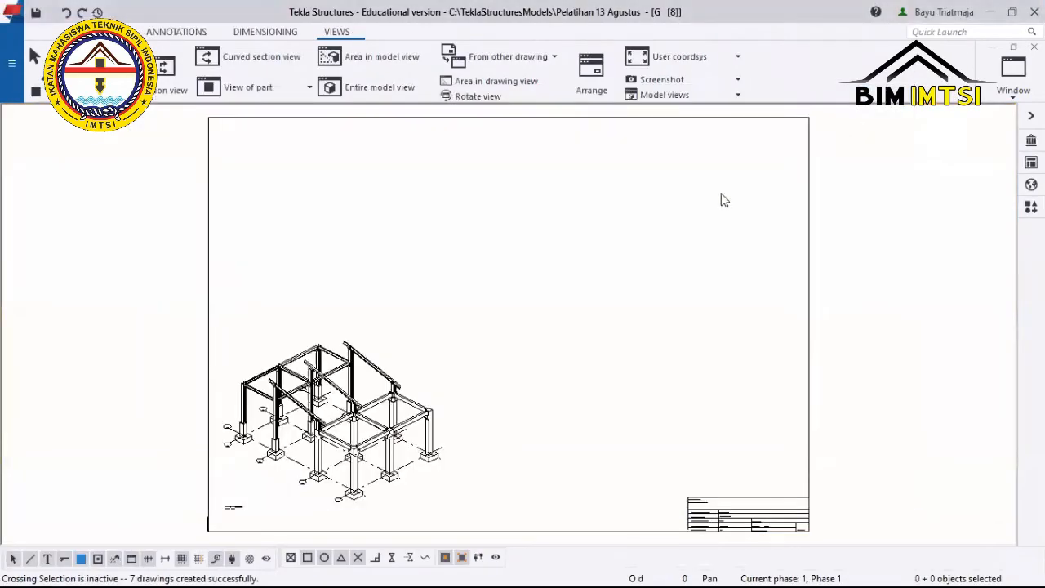
Examine the title block of the open general arrangement drawing.
{"action": "scroll", "coordinate": [618, 250], "scroll_direction": "down", "scroll_amount": 3}
{"action": "scroll", "coordinate": [556, 352], "scroll_direction": "up", "scroll_amount": 3}
{"action": "scroll", "coordinate": [784, 511], "scroll_direction": "up", "scroll_amount": 3}
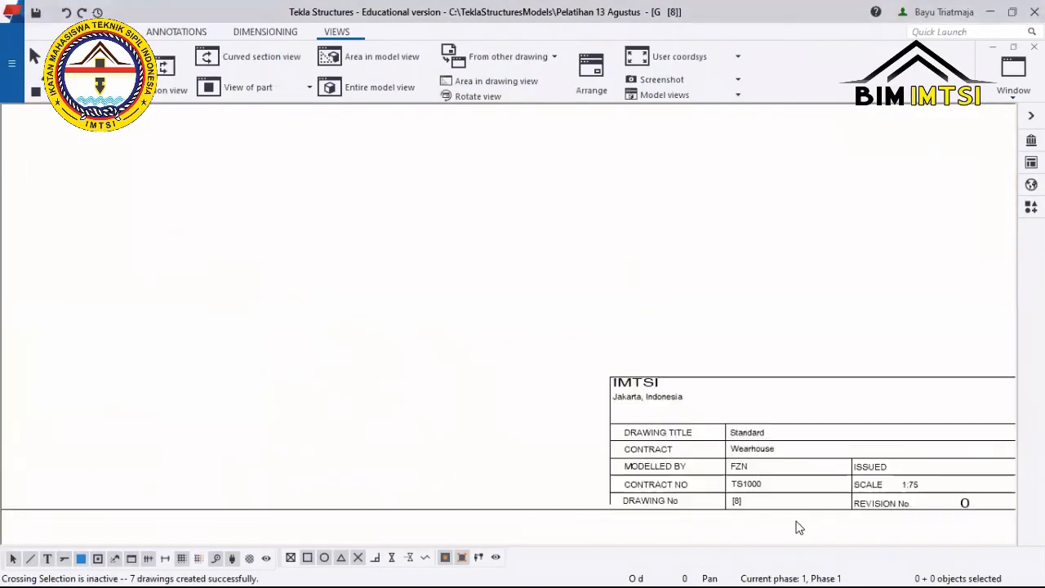
{"action": "scroll", "coordinate": [778, 504], "scroll_direction": "down", "scroll_amount": 2}
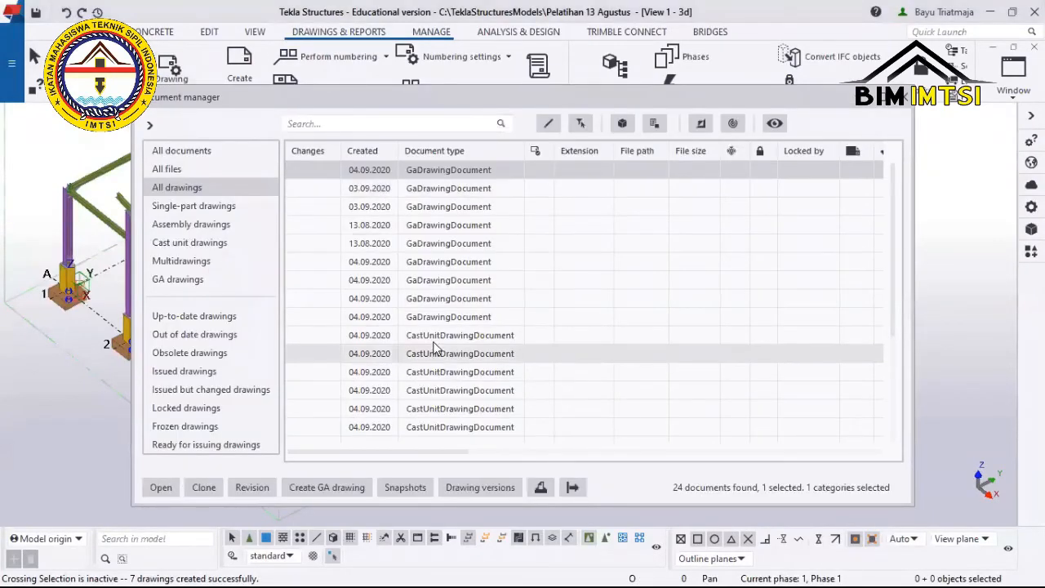
List only the cast unit drawings, open the first one and close the Document manager.
{"action": "scroll", "coordinate": [435, 347], "scroll_direction": "down", "scroll_amount": 3}
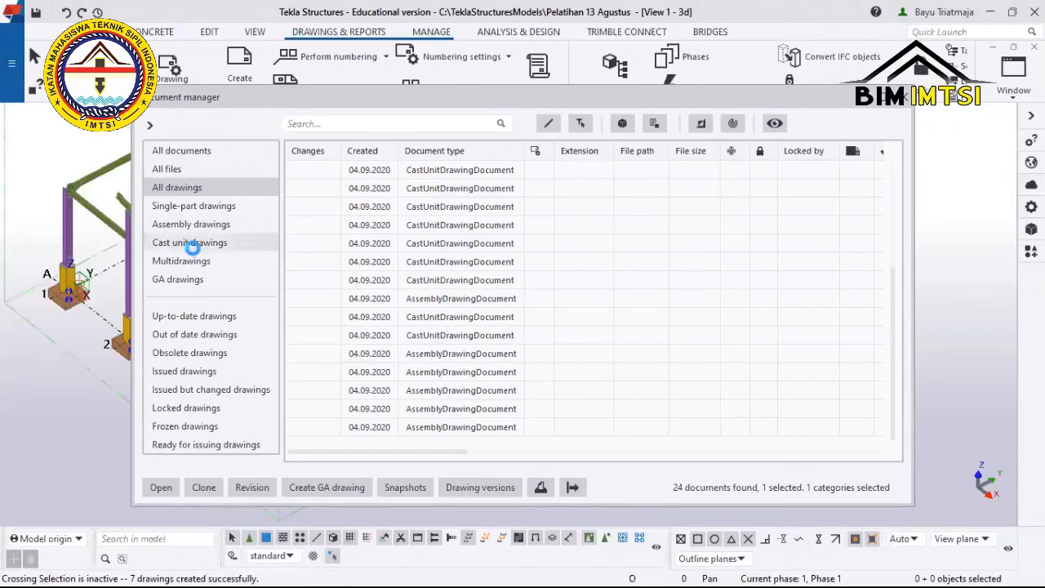
{"action": "left_click", "coordinate": [170, 245]}
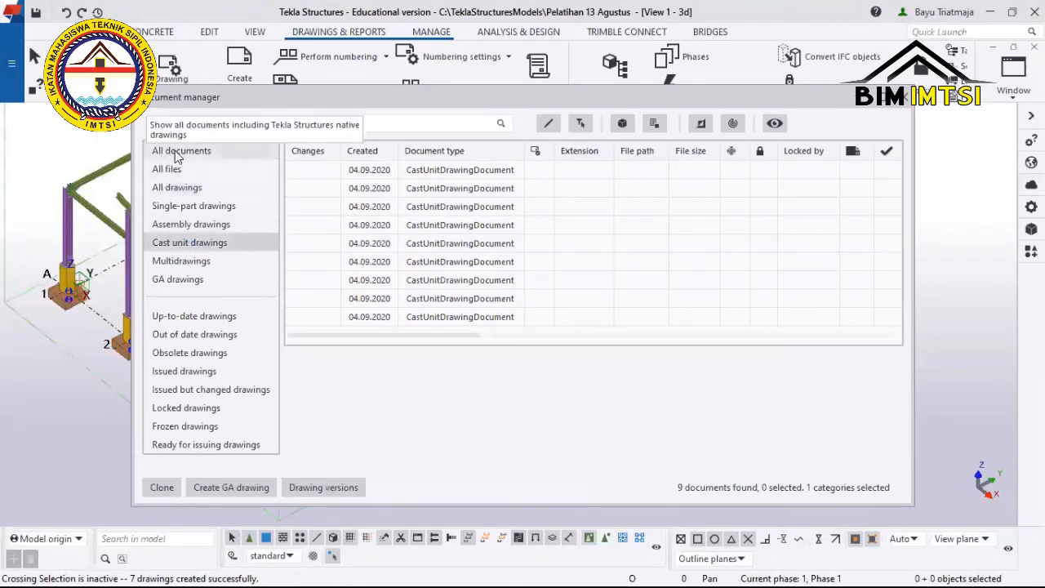
{"action": "double_click", "coordinate": [482, 177]}
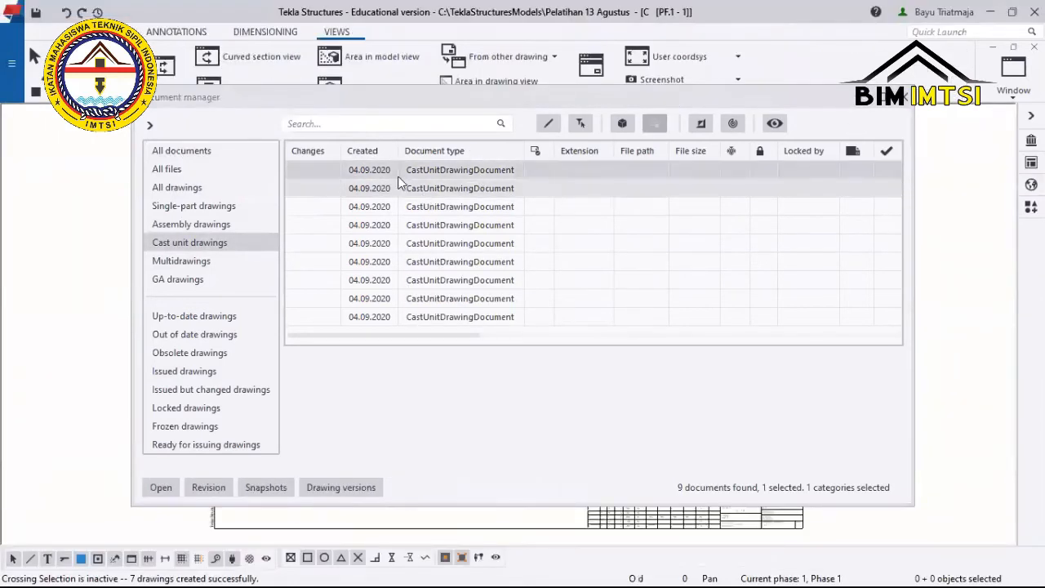
{"action": "left_click", "coordinate": [861, 97]}
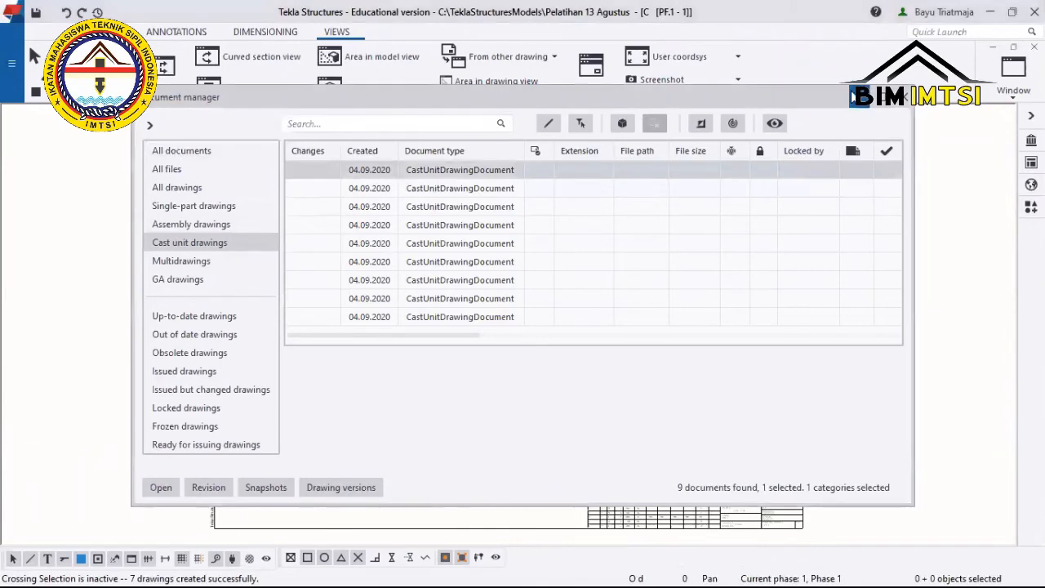
Examine the dimensions and reinforcement marks in sections A-A and B-B of the footing drawing.
{"action": "scroll", "coordinate": [552, 279], "scroll_direction": "down", "scroll_amount": 3}
{"action": "scroll", "coordinate": [467, 343], "scroll_direction": "up", "scroll_amount": 5}
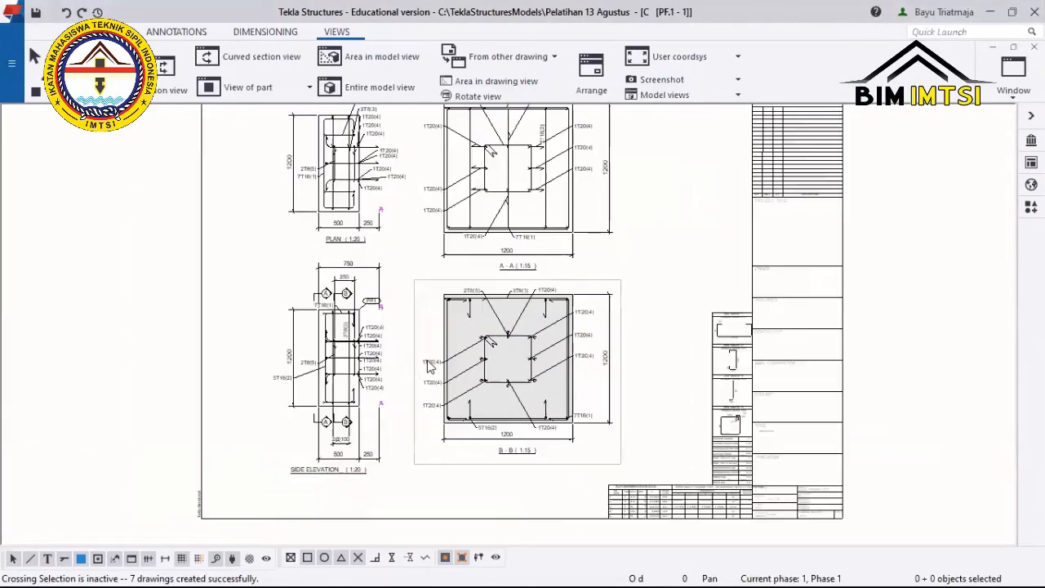
{"action": "scroll", "coordinate": [445, 301], "scroll_direction": "down", "scroll_amount": 2}
{"action": "scroll", "coordinate": [450, 298], "scroll_direction": "up", "scroll_amount": 2}
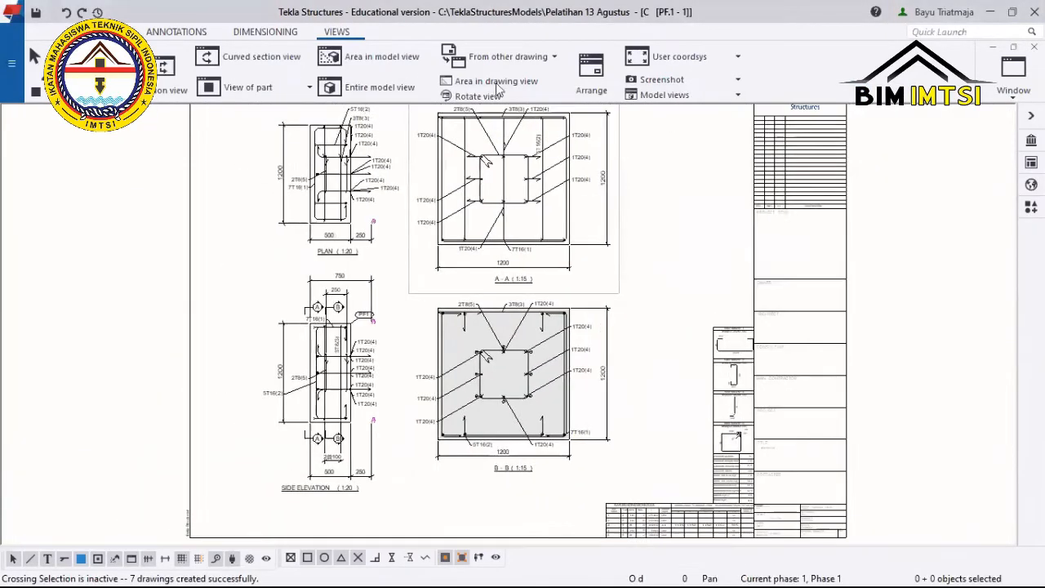
{"action": "scroll", "coordinate": [570, 232], "scroll_direction": "up", "scroll_amount": 1}
{"action": "scroll", "coordinate": [570, 232], "scroll_direction": "up", "scroll_amount": 1}
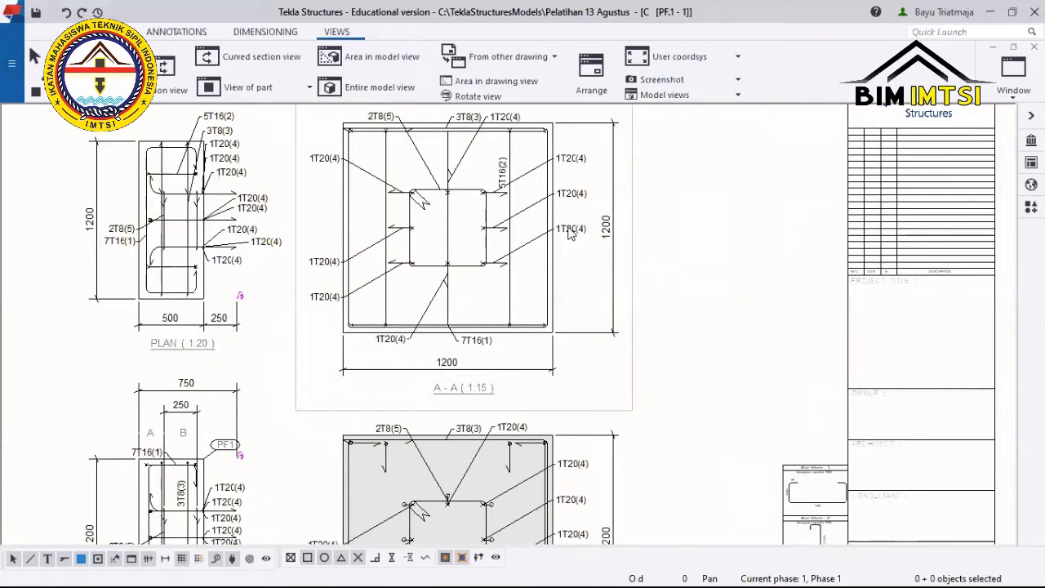
{"action": "scroll", "coordinate": [526, 350], "scroll_direction": "down", "scroll_amount": 5}
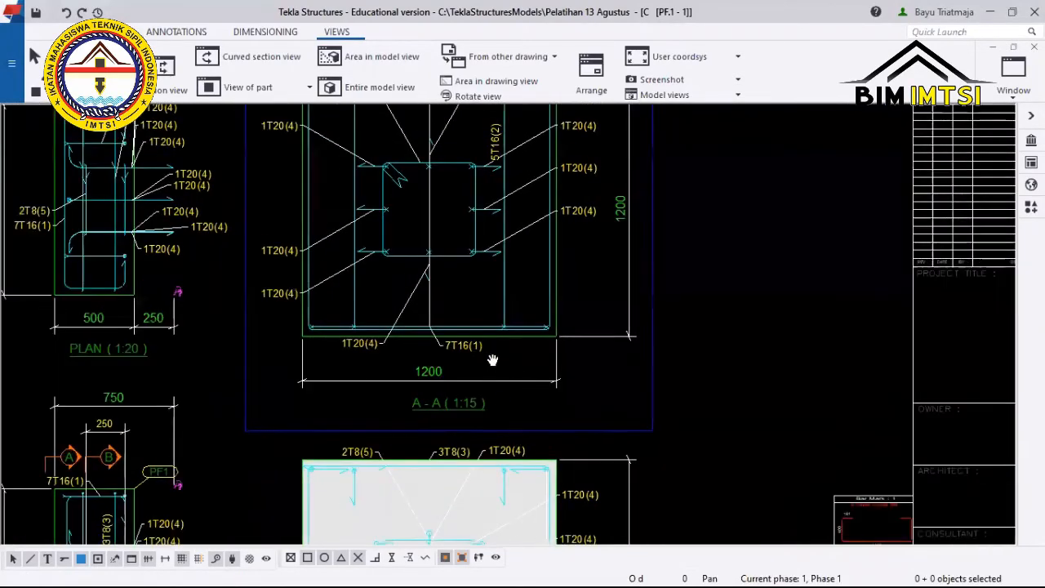
{"action": "scroll", "coordinate": [488, 390], "scroll_direction": "up", "scroll_amount": 6}
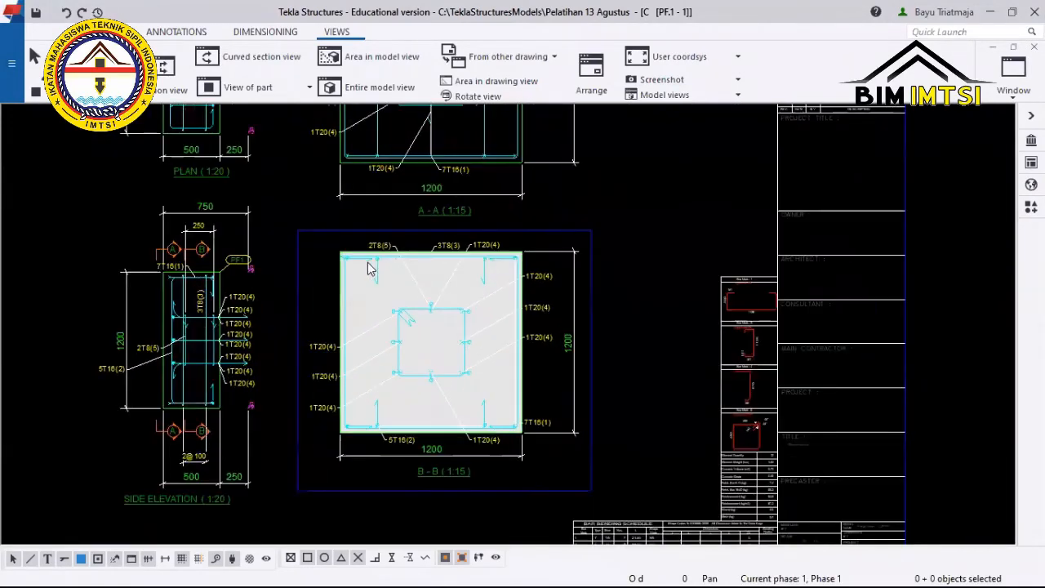
{"action": "scroll", "coordinate": [364, 306], "scroll_direction": "down", "scroll_amount": 2}
{"action": "scroll", "coordinate": [282, 224], "scroll_direction": "down", "scroll_amount": 1}
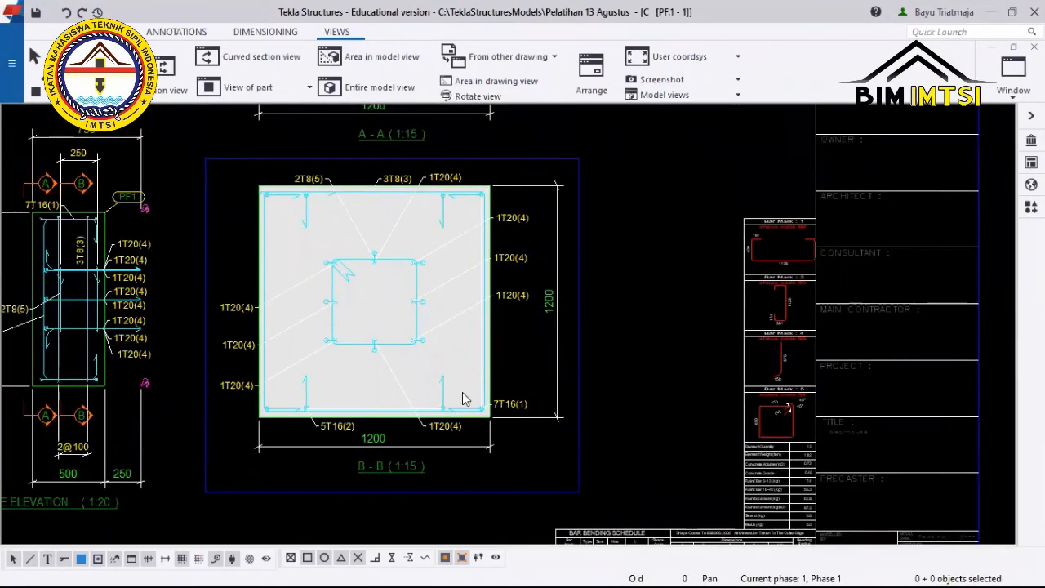
{"action": "scroll", "coordinate": [462, 398], "scroll_direction": "down", "scroll_amount": 3}
{"action": "scroll", "coordinate": [462, 399], "scroll_direction": "up", "scroll_amount": 2}
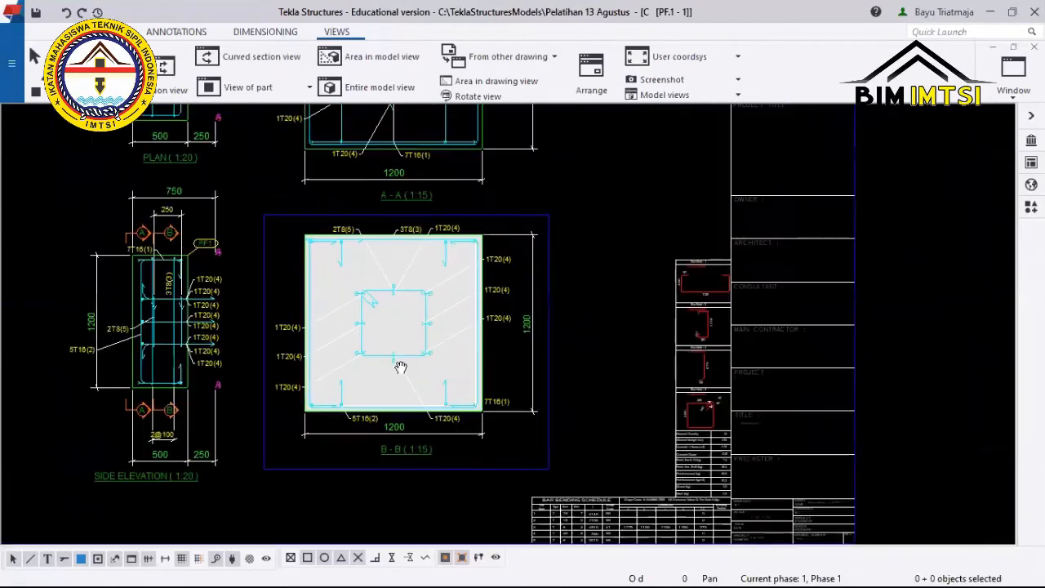
Inspect the footing's side elevation and plan views, checking which drawing view each frame encloses.
{"action": "middle_click_drag", "start_coordinate": [401, 367], "coordinate": [450, 408]}
{"action": "scroll", "coordinate": [210, 256], "scroll_direction": "up", "scroll_amount": 2}
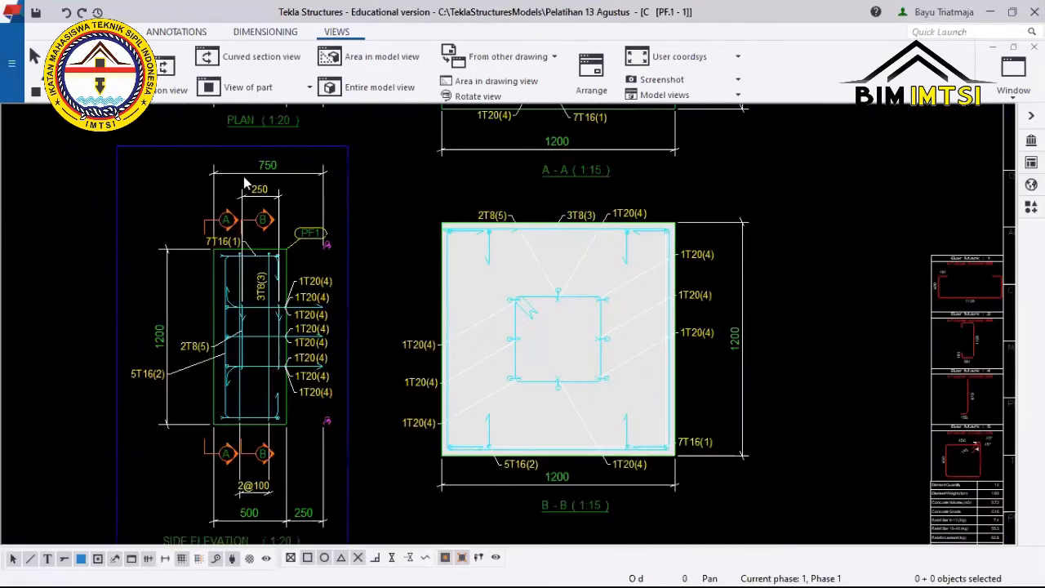
{"action": "scroll", "coordinate": [245, 188], "scroll_direction": "up", "scroll_amount": 5}
{"action": "scroll", "coordinate": [249, 177], "scroll_direction": "down", "scroll_amount": 6}
{"action": "scroll", "coordinate": [269, 296], "scroll_direction": "up", "scroll_amount": 4}
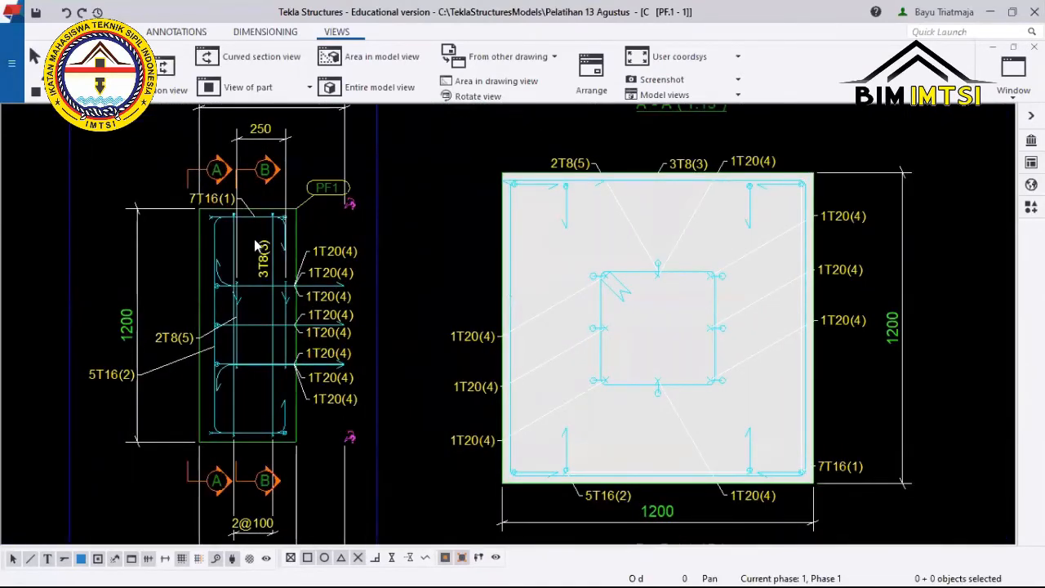
{"action": "scroll", "coordinate": [259, 247], "scroll_direction": "down", "scroll_amount": 2}
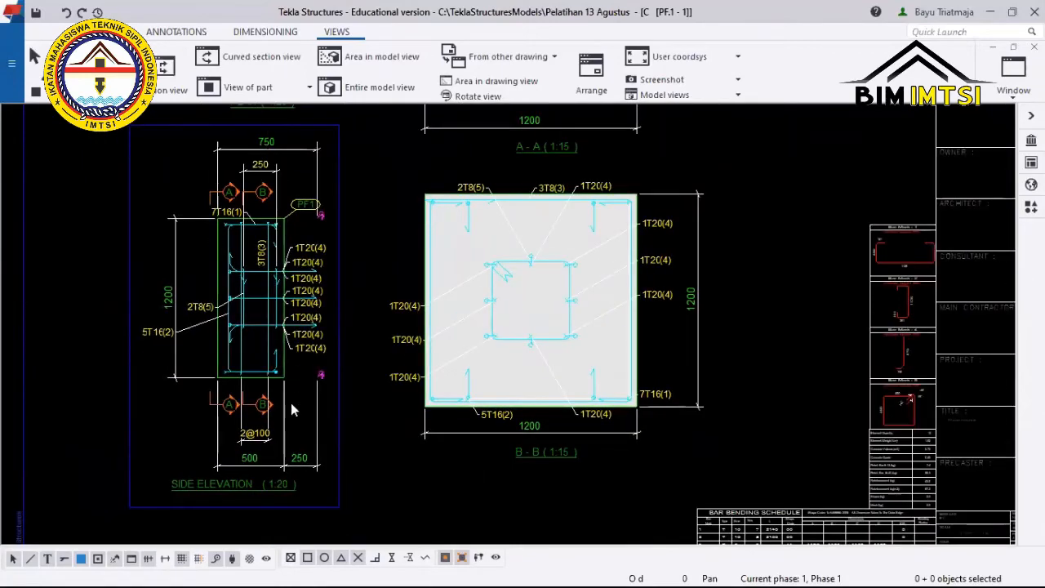
{"action": "left_click", "coordinate": [338, 507]}
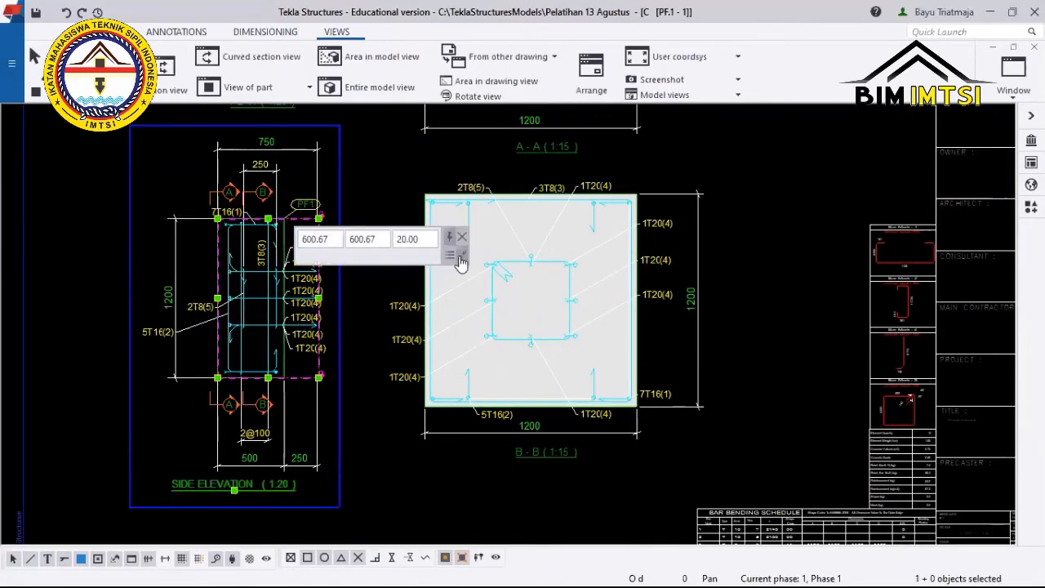
{"action": "left_click", "coordinate": [384, 476]}
{"action": "scroll", "coordinate": [391, 486], "scroll_direction": "down", "scroll_amount": 2}
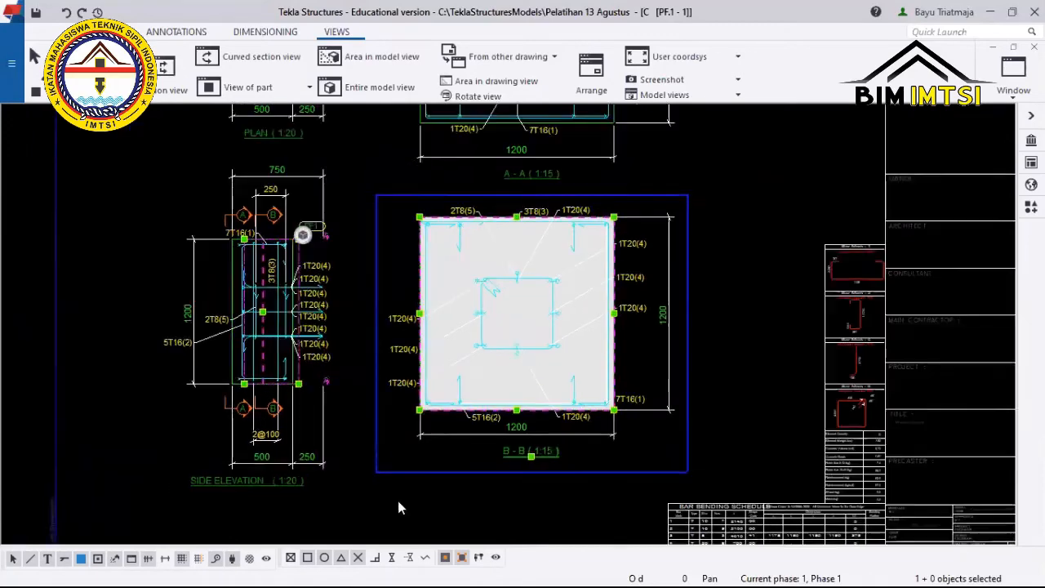
{"action": "scroll", "coordinate": [357, 294], "scroll_direction": "down", "scroll_amount": 3}
{"action": "scroll", "coordinate": [407, 329], "scroll_direction": "up", "scroll_amount": 3}
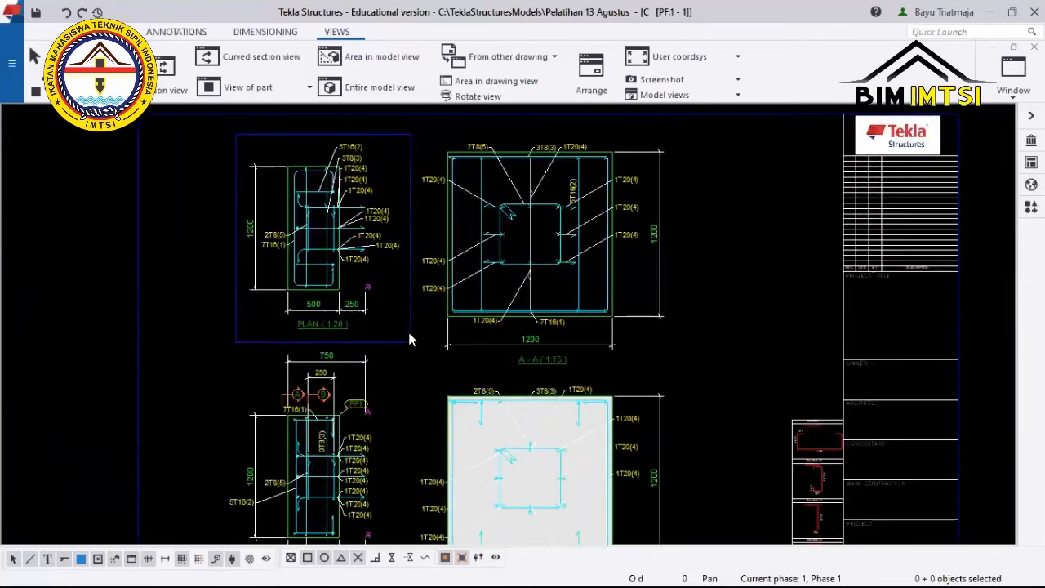
{"action": "left_click", "coordinate": [408, 329]}
{"action": "left_click", "coordinate": [347, 269]}
{"action": "scroll", "coordinate": [467, 364], "scroll_direction": "down", "scroll_amount": 2}
{"action": "middle_click_drag", "start_coordinate": [469, 364], "coordinate": [414, 200]}
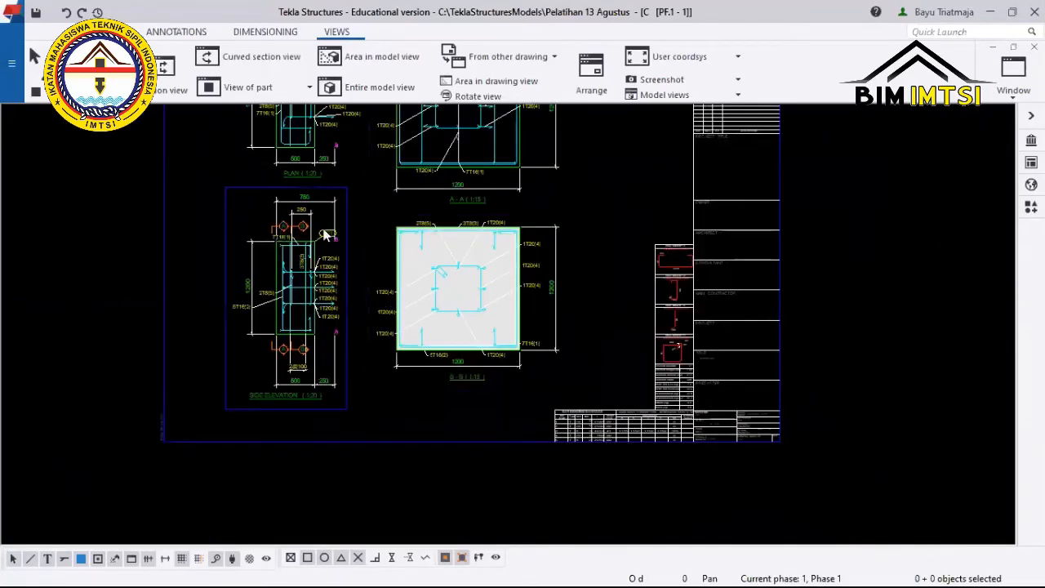
Examine the bar bending schedule, bar shape sketches, material quantities and title block of the footing drawing.
{"action": "scroll", "coordinate": [693, 359], "scroll_direction": "up", "scroll_amount": 6}
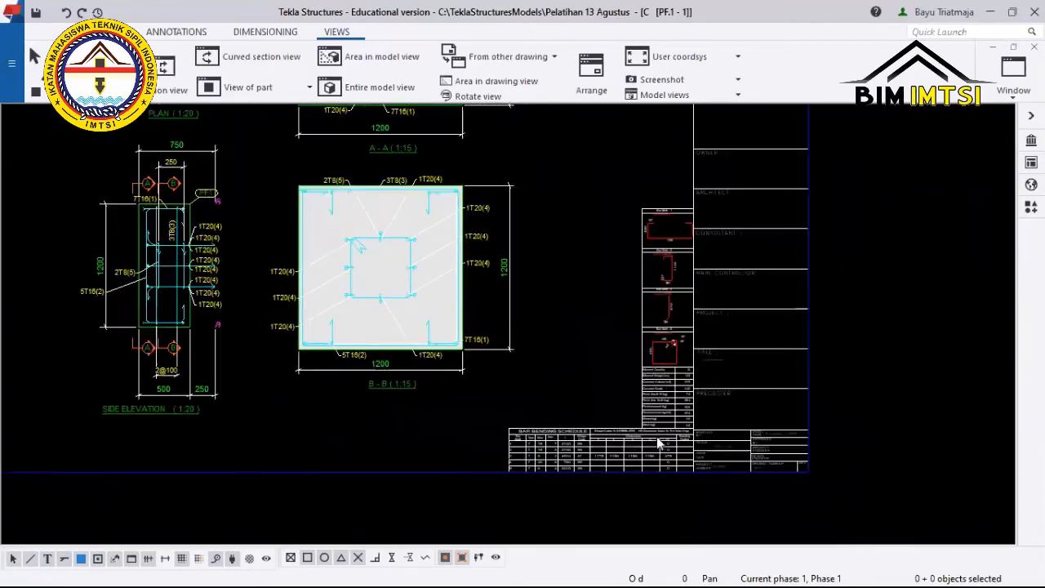
{"action": "scroll", "coordinate": [651, 446], "scroll_direction": "down", "scroll_amount": 6}
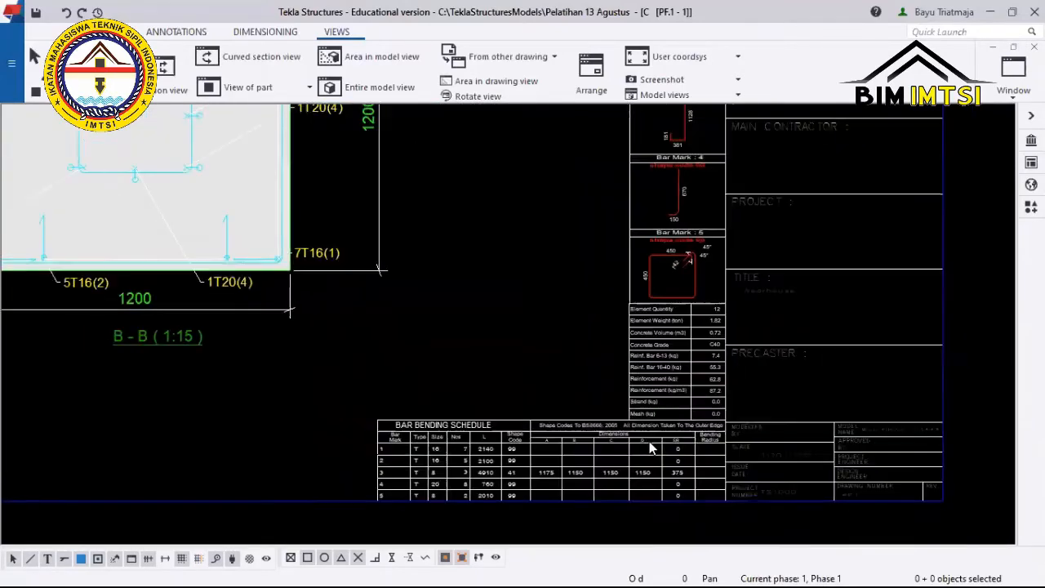
{"action": "scroll", "coordinate": [702, 327], "scroll_direction": "up", "scroll_amount": 8}
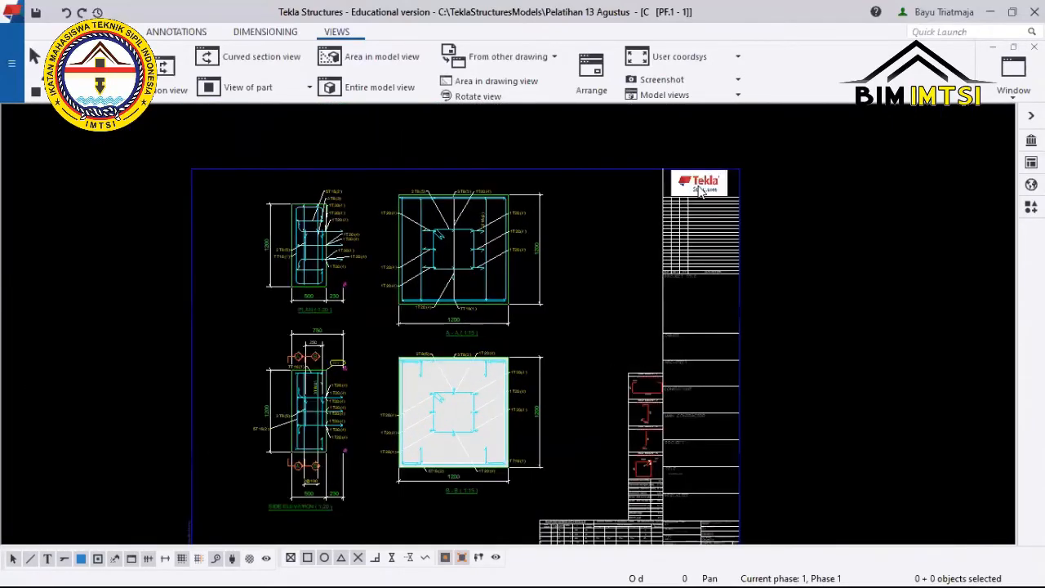
{"action": "scroll", "coordinate": [584, 351], "scroll_direction": "down", "scroll_amount": 3}
{"action": "middle_click_drag", "start_coordinate": [597, 388], "coordinate": [555, 222]}
{"action": "middle_click_drag", "start_coordinate": [557, 376], "coordinate": [519, 179]}
{"action": "scroll", "coordinate": [508, 364], "scroll_direction": "up", "scroll_amount": 2}
{"action": "middle_click_drag", "start_coordinate": [508, 365], "coordinate": [509, 318]}
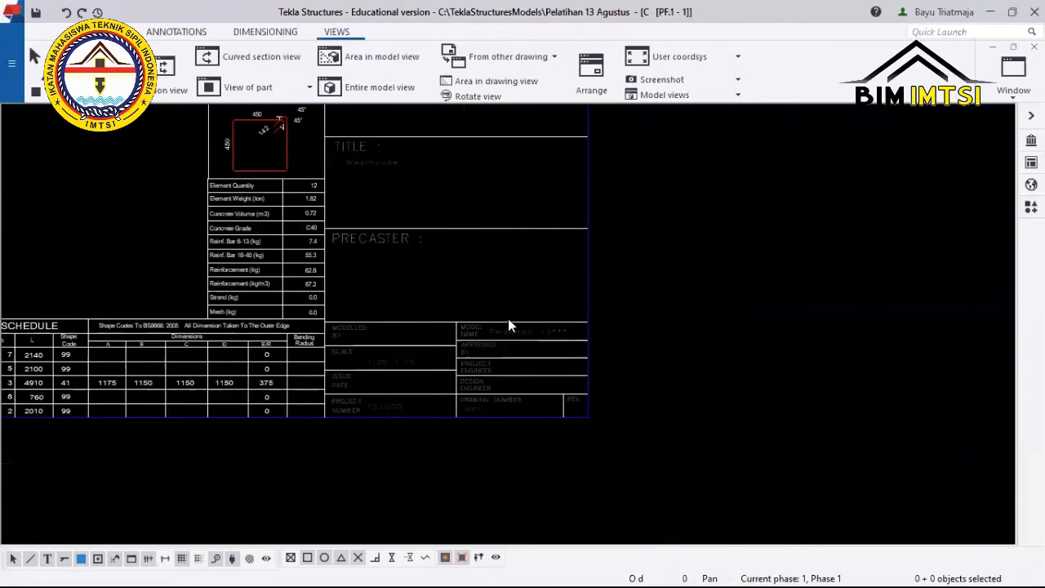
{"action": "scroll", "coordinate": [509, 319], "scroll_direction": "down", "scroll_amount": 3}
{"action": "scroll", "coordinate": [583, 408], "scroll_direction": "up", "scroll_amount": 2}
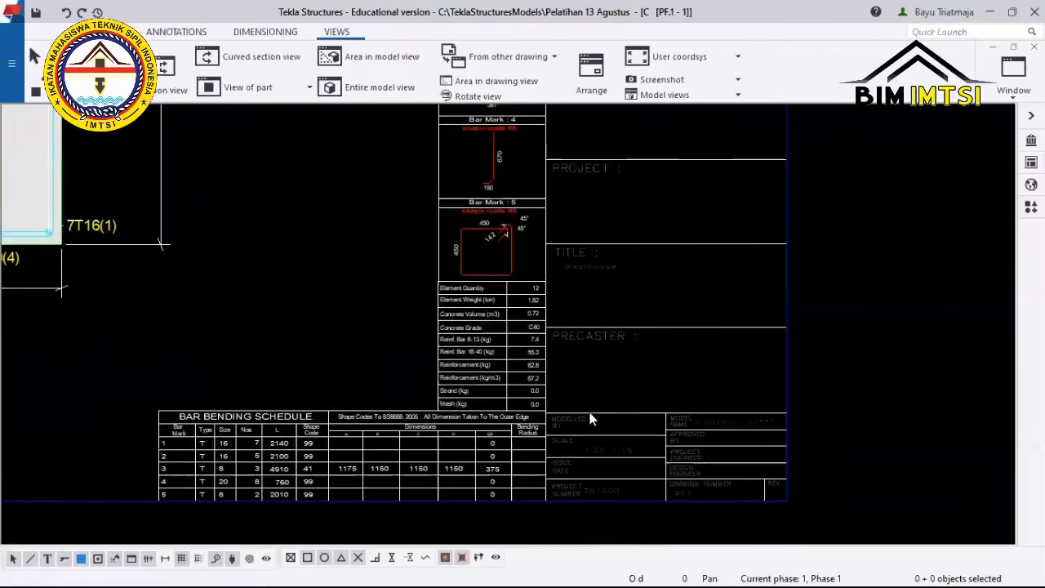
{"action": "middle_click_drag", "start_coordinate": [590, 419], "coordinate": [599, 562]}
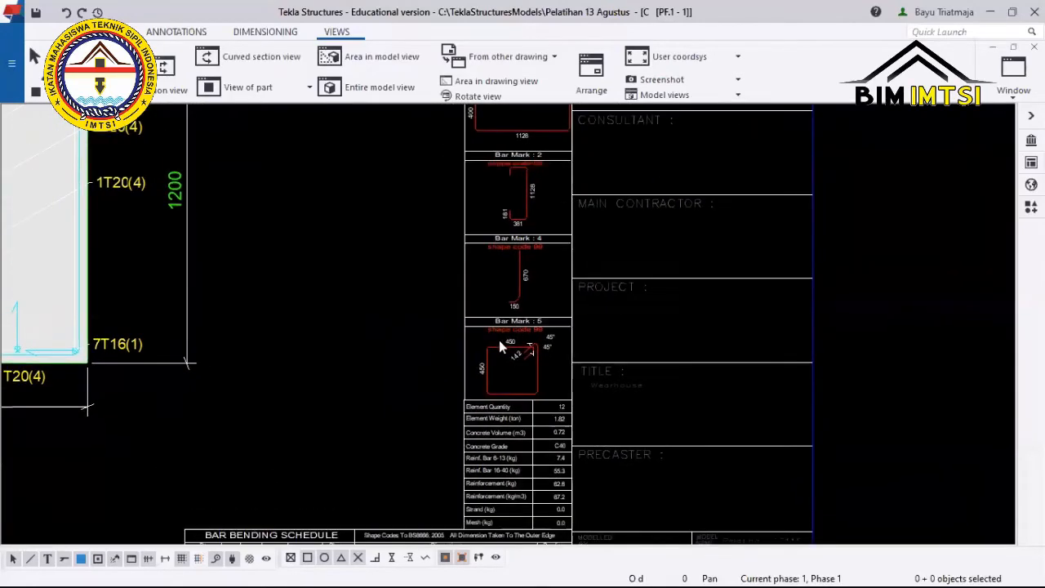
{"action": "scroll", "coordinate": [501, 410], "scroll_direction": "down", "scroll_amount": 3}
{"action": "scroll", "coordinate": [502, 410], "scroll_direction": "up", "scroll_amount": 3}
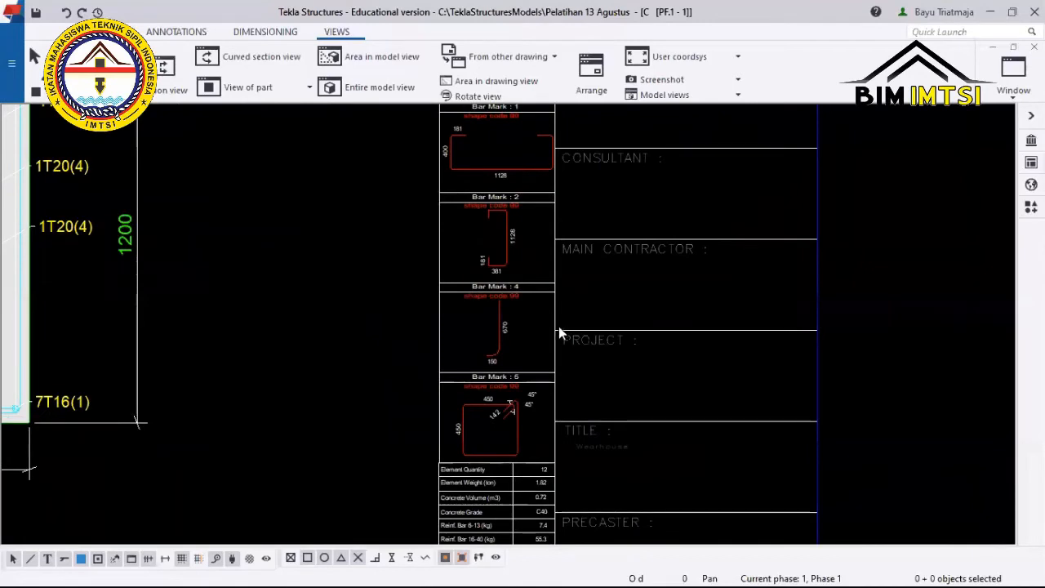
Open the drawing layout for editing from the title block template.
{"action": "double_click", "coordinate": [558, 334]}
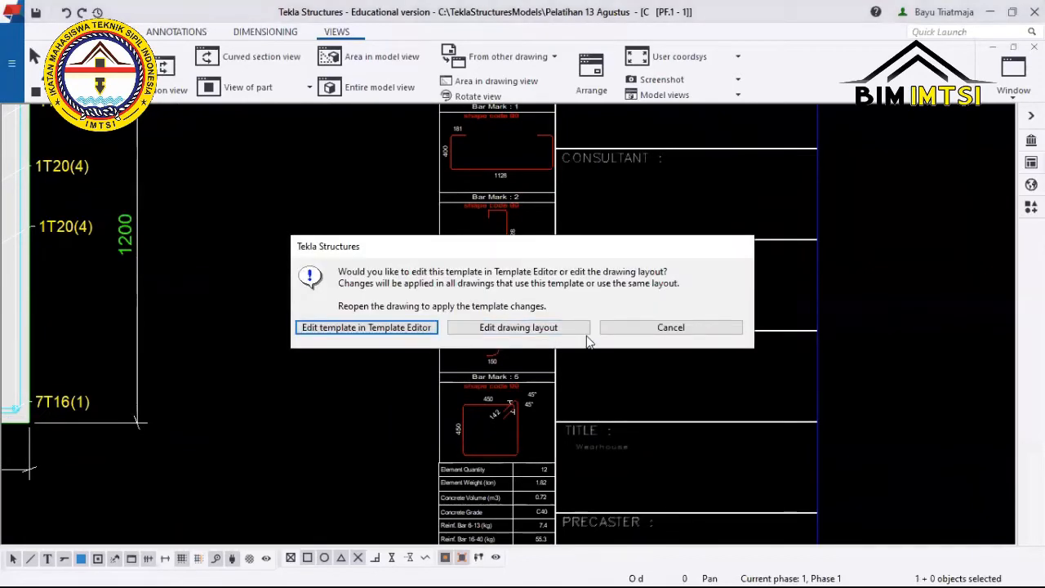
{"action": "left_click", "coordinate": [563, 328]}
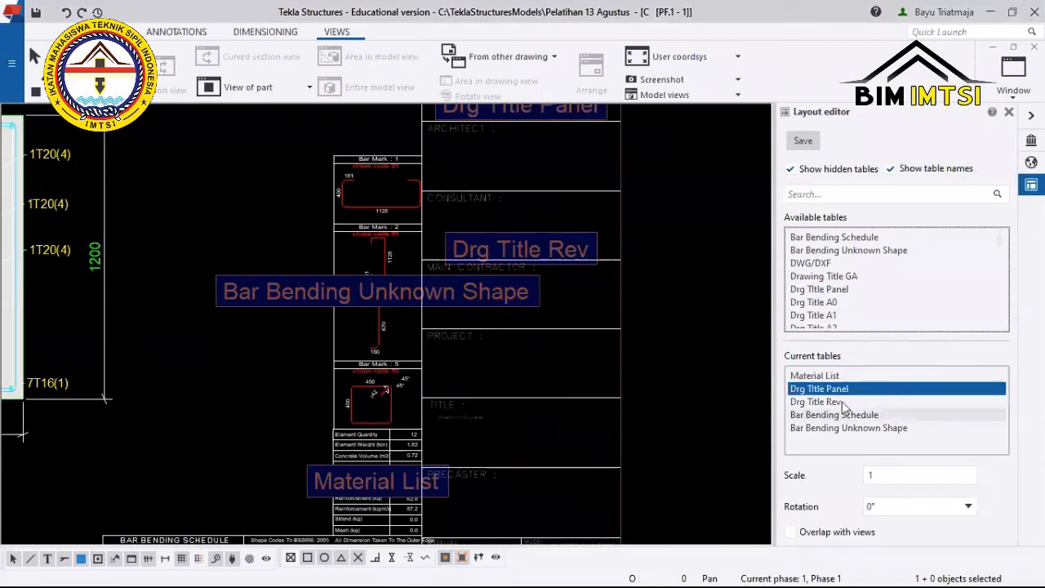
{"action": "scroll", "coordinate": [666, 290], "scroll_direction": "down", "scroll_amount": 5}
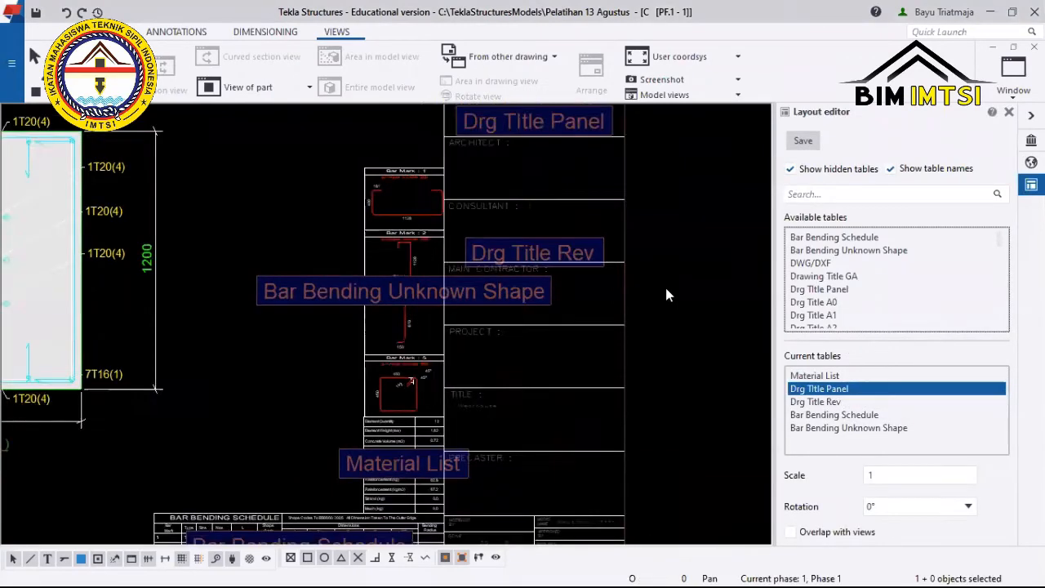
Delete the Drg Title Panel table from the drawing layout's current tables.
{"action": "left_click", "coordinate": [809, 392]}
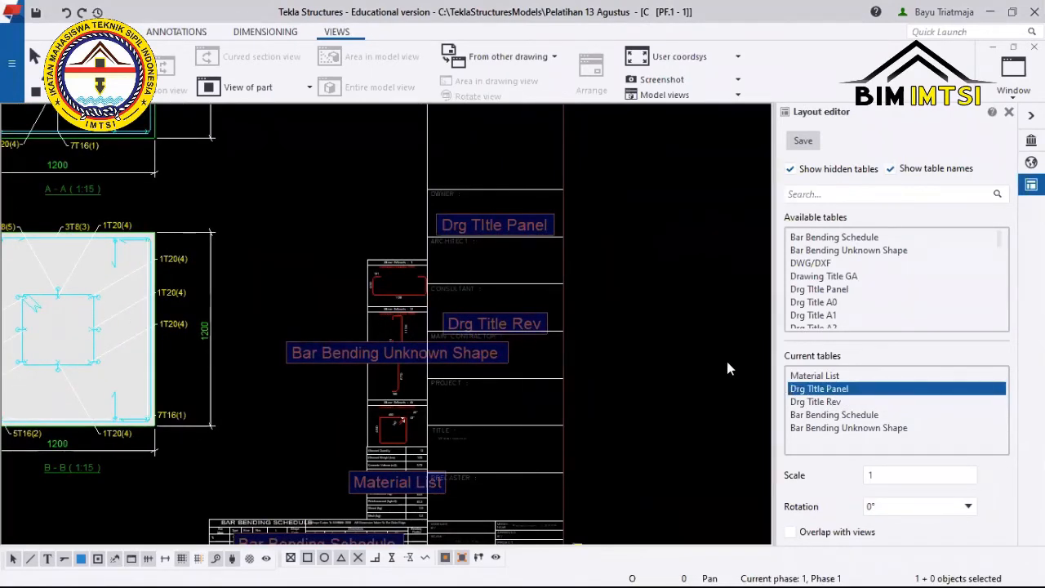
{"action": "left_click", "coordinate": [814, 405]}
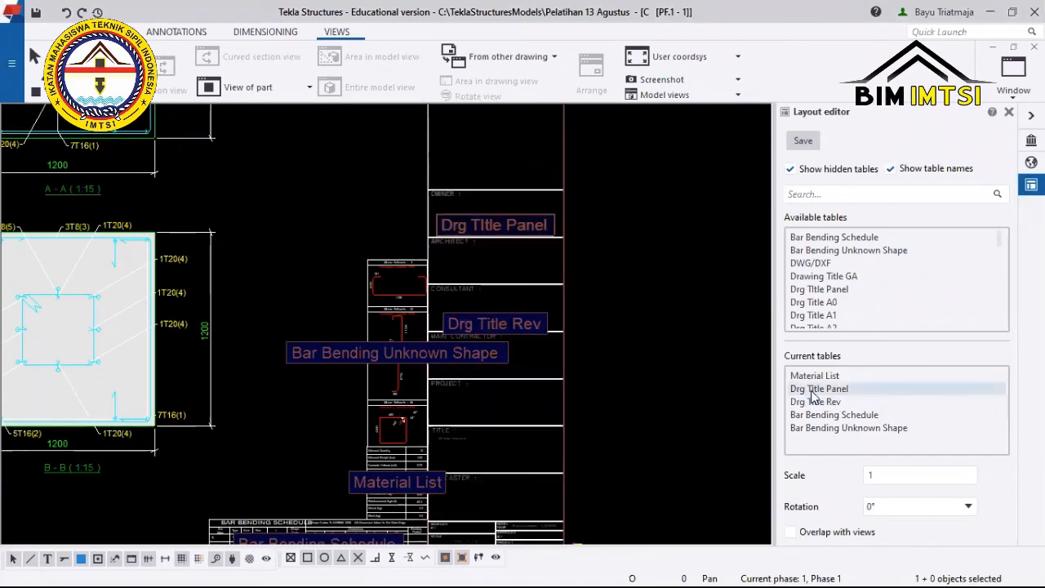
{"action": "left_click", "coordinate": [815, 389]}
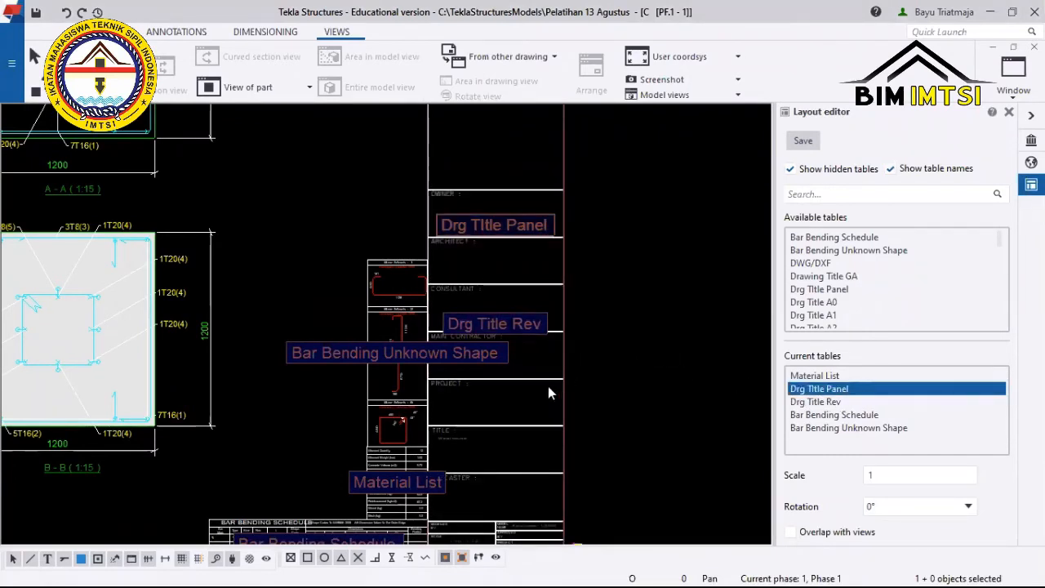
{"action": "scroll", "coordinate": [545, 377], "scroll_direction": "down", "scroll_amount": 5}
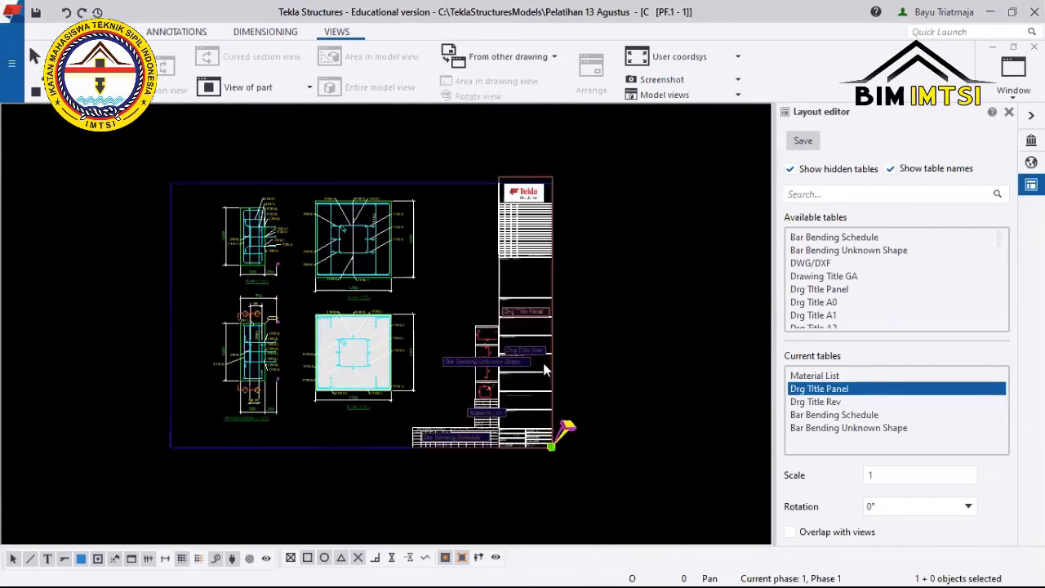
{"action": "key", "text": "Delete"}
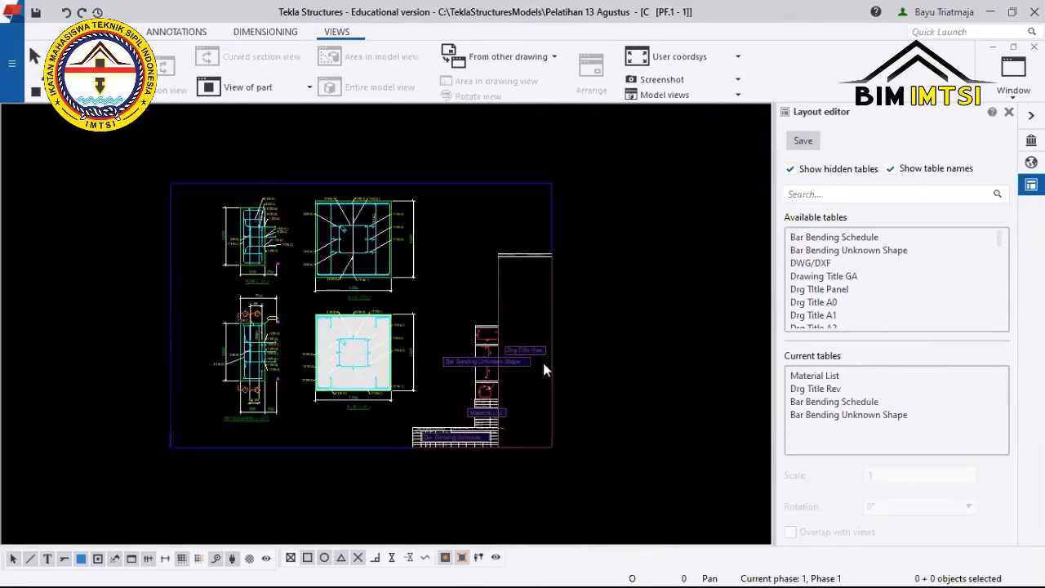
Delete the Drg Title Rev table and insert the Drg Title A3 table at the lower-right corner of the drawing frame.
{"action": "left_click", "coordinate": [514, 259]}
{"action": "key", "text": "Delete"}
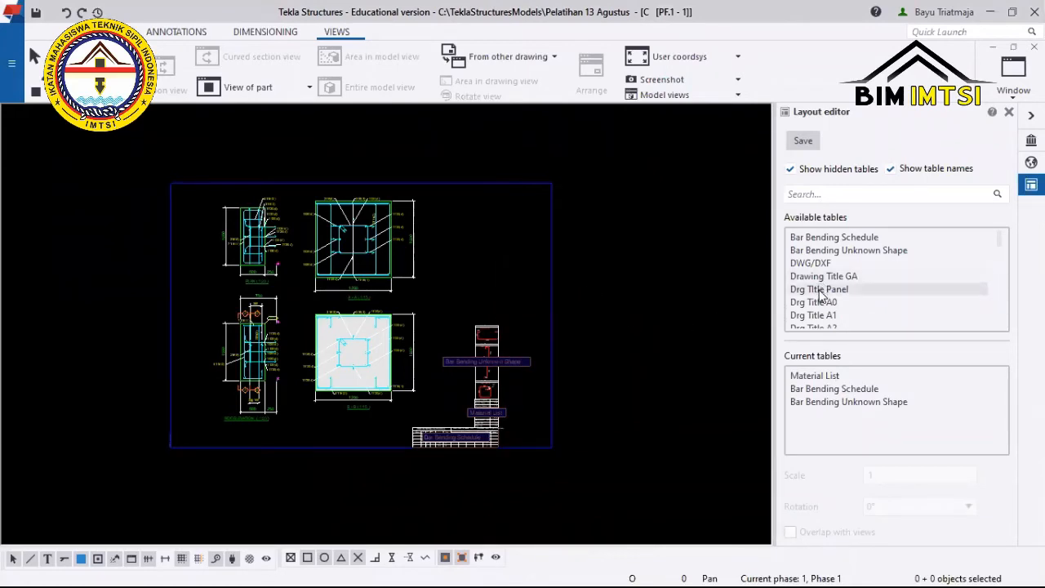
{"action": "scroll", "coordinate": [824, 318], "scroll_direction": "down", "scroll_amount": 1}
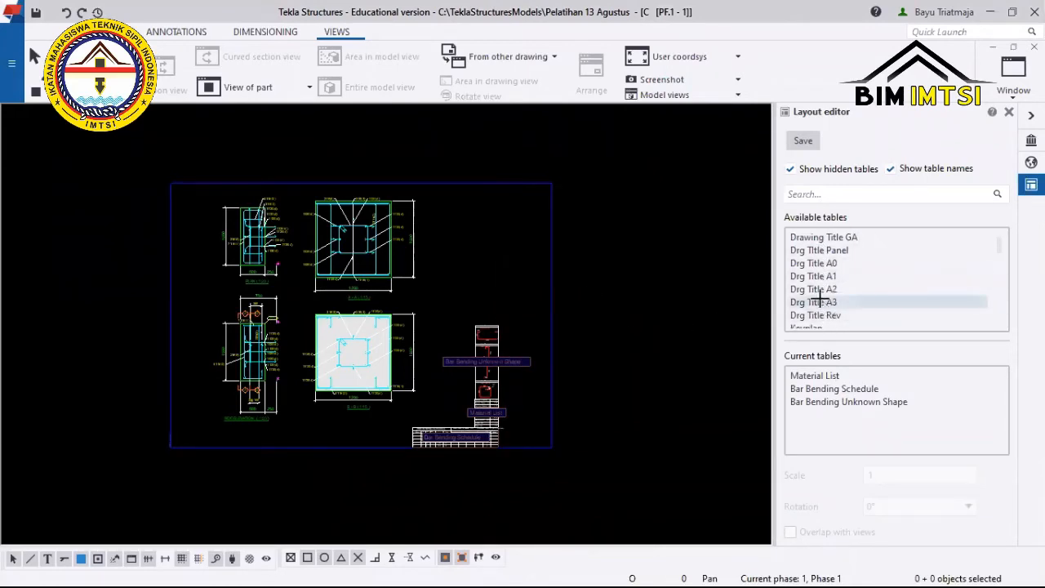
{"action": "left_click", "coordinate": [820, 301]}
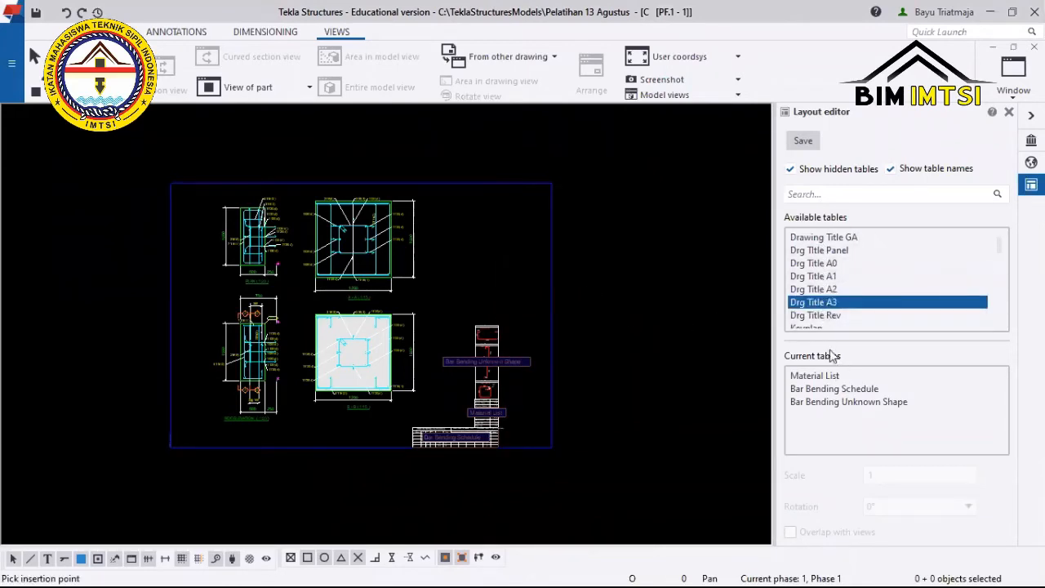
{"action": "left_click", "coordinate": [552, 447]}
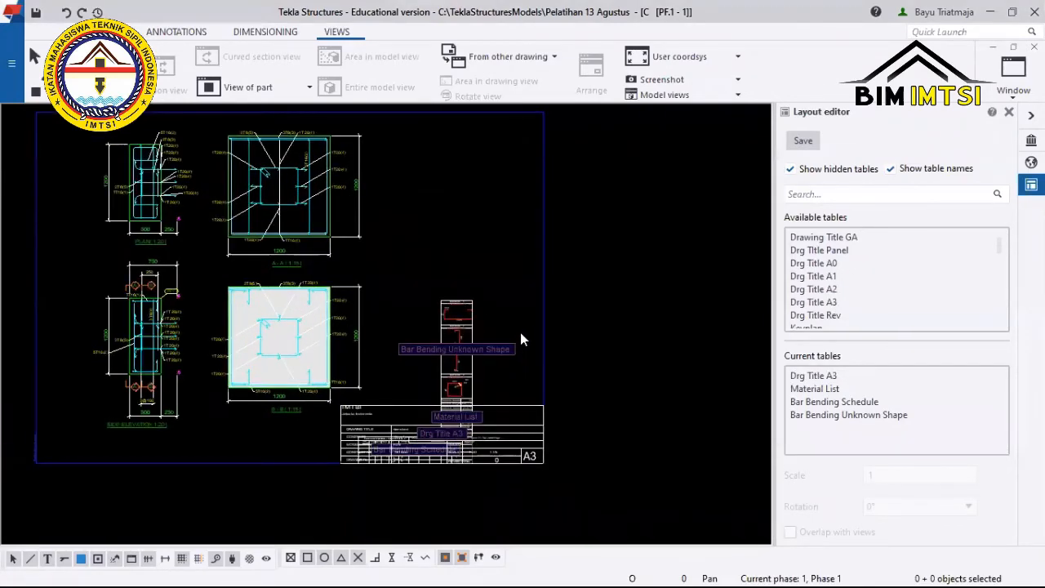
Move the Material List table so that it sits on the title block's upper-right corner, flush with the drawing frame.
{"action": "mouse_move", "coordinate": [522, 334]}
{"action": "middle_mouse_down"}
{"action": "mouse_move", "coordinate": [562, 368]}
{"action": "mouse_move", "coordinate": [554, 357]}
{"action": "middle_mouse_up"}
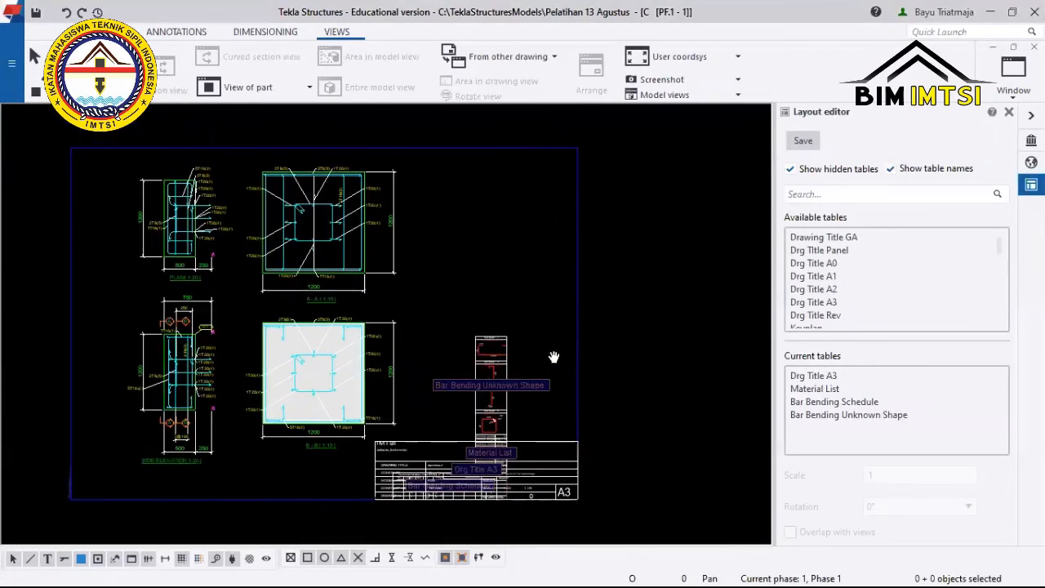
{"action": "scroll", "coordinate": [523, 397], "scroll_direction": "up", "scroll_amount": 3}
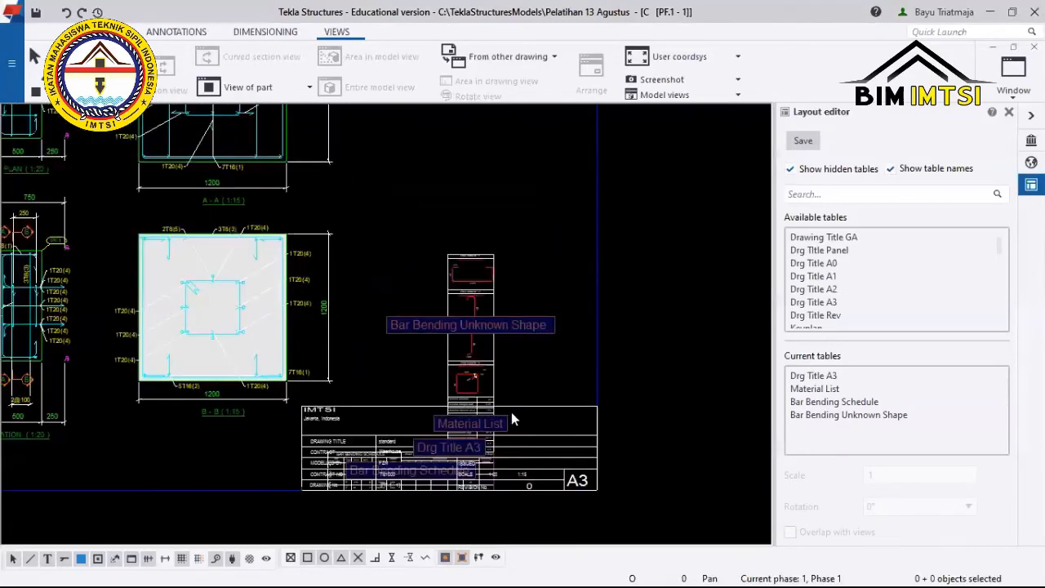
{"action": "left_click", "coordinate": [513, 420]}
{"action": "left_click_drag", "start_coordinate": [493, 468], "coordinate": [608, 472]}
{"action": "left_click_drag", "start_coordinate": [584, 381], "coordinate": [608, 496]}
{"action": "scroll", "coordinate": [607, 492], "scroll_direction": "up", "scroll_amount": 4}
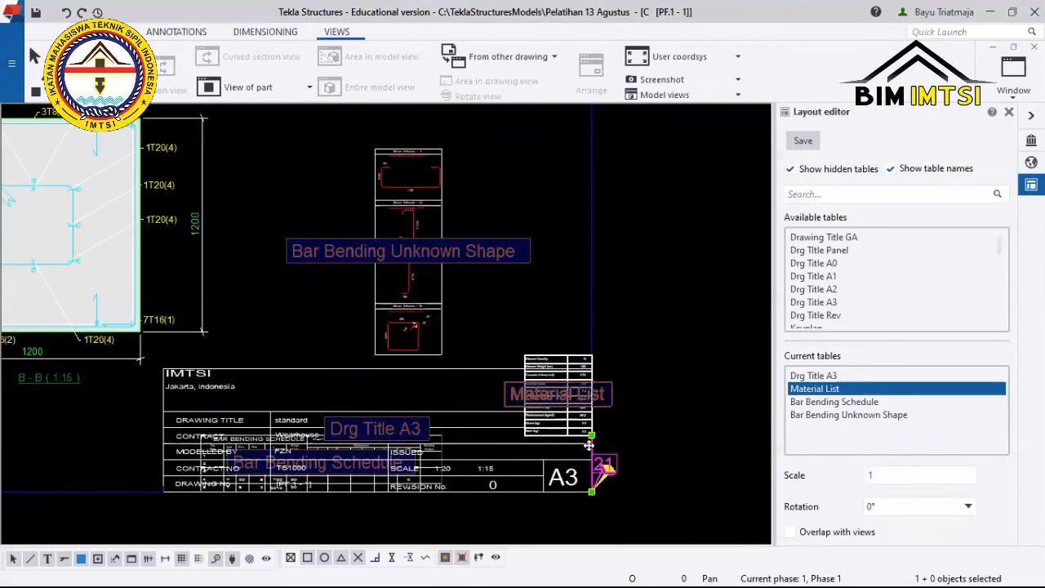
{"action": "mouse_move", "coordinate": [587, 427]}
{"action": "left_mouse_down"}
{"action": "mouse_move", "coordinate": [589, 385]}
{"action": "mouse_move", "coordinate": [593, 418]}
{"action": "left_mouse_up"}
Move the Bar Bending Schedule table onto the title block's top edge, directly left of the Material List.
{"action": "left_click", "coordinate": [441, 443]}
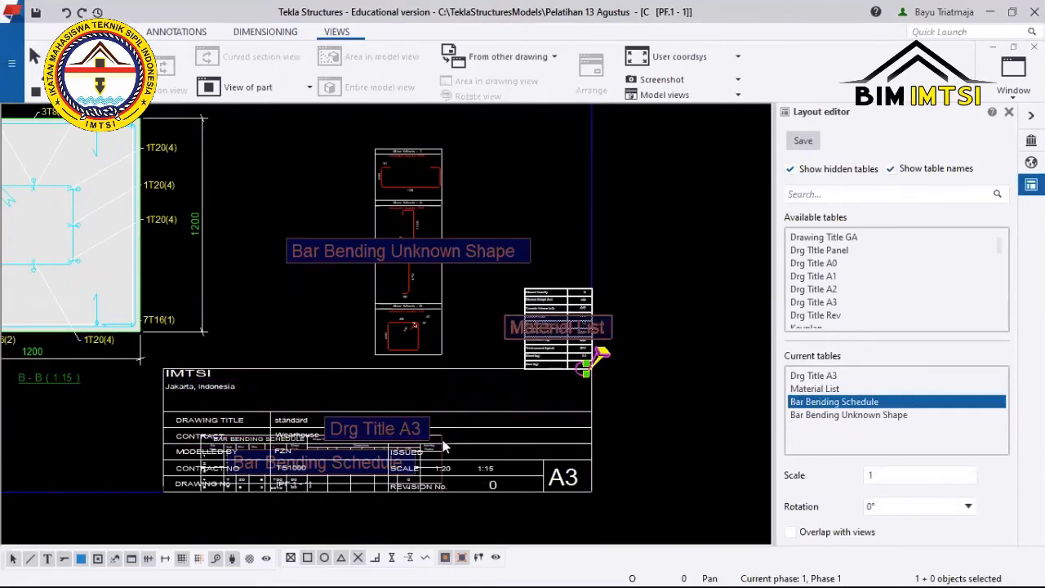
{"action": "scroll", "coordinate": [443, 446], "scroll_direction": "up", "scroll_amount": 3}
{"action": "mouse_move", "coordinate": [647, 516]}
{"action": "left_mouse_down"}
{"action": "mouse_move", "coordinate": [572, 449]}
{"action": "mouse_move", "coordinate": [552, 339]}
{"action": "mouse_move", "coordinate": [399, 361]}
{"action": "mouse_move", "coordinate": [353, 343]}
{"action": "mouse_move", "coordinate": [523, 337]}
{"action": "mouse_move", "coordinate": [472, 334]}
{"action": "mouse_move", "coordinate": [503, 304]}
{"action": "mouse_move", "coordinate": [558, 302]}
{"action": "mouse_move", "coordinate": [553, 242]}
{"action": "mouse_move", "coordinate": [548, 262]}
{"action": "mouse_move", "coordinate": [641, 236]}
{"action": "left_mouse_up"}
Align the Bar Bending Unknown Shape table with the right edge of the drawing frame above the title block.
{"action": "left_click", "coordinate": [442, 250]}
{"action": "mouse_move", "coordinate": [621, 265]}
{"action": "middle_mouse_down"}
{"action": "mouse_move", "coordinate": [626, 308]}
{"action": "mouse_move", "coordinate": [641, 264]}
{"action": "middle_mouse_up"}
{"action": "scroll", "coordinate": [583, 312], "scroll_direction": "up", "scroll_amount": 2}
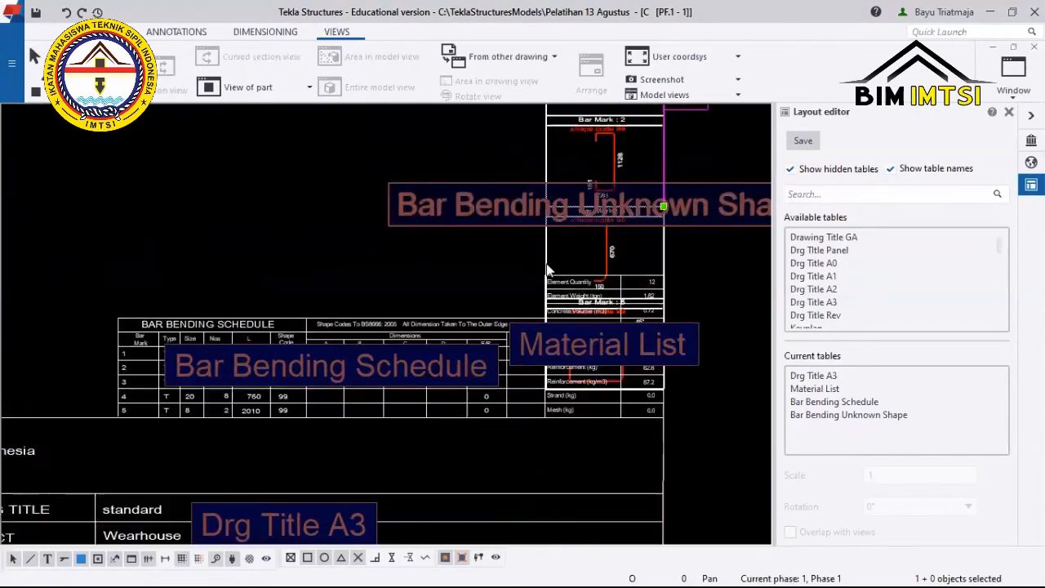
{"action": "scroll", "coordinate": [568, 266], "scroll_direction": "up", "scroll_amount": 2}
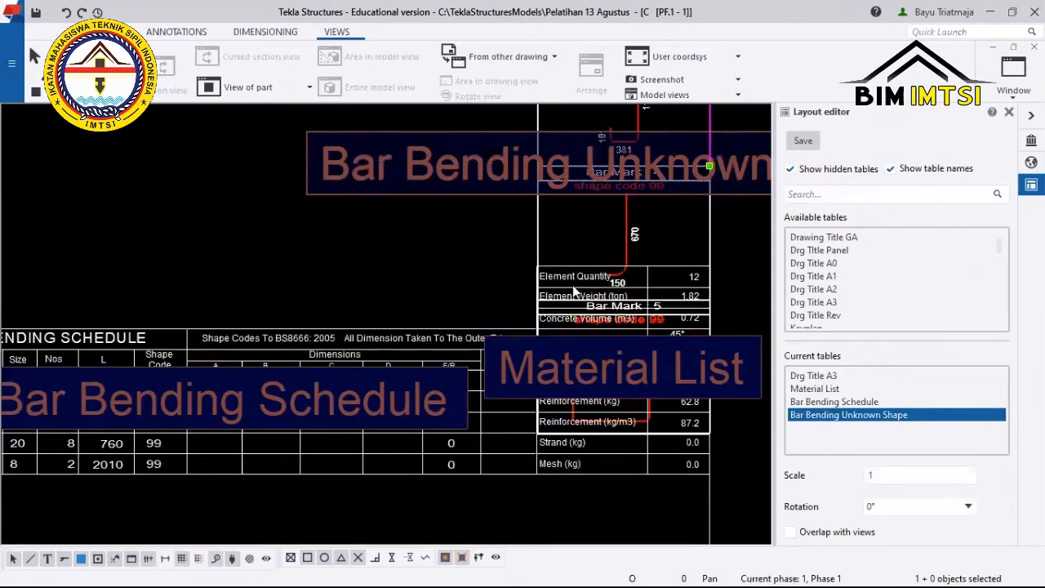
Move the Material List to the open area above the Bar Bending Schedule and raise the Bar Bending Unknown Shape table along the frame's right edge.
{"action": "left_click", "coordinate": [703, 484]}
{"action": "left_click_drag", "start_coordinate": [698, 483], "coordinate": [711, 188]}
{"action": "left_click_drag", "start_coordinate": [722, 249], "coordinate": [696, 304]}
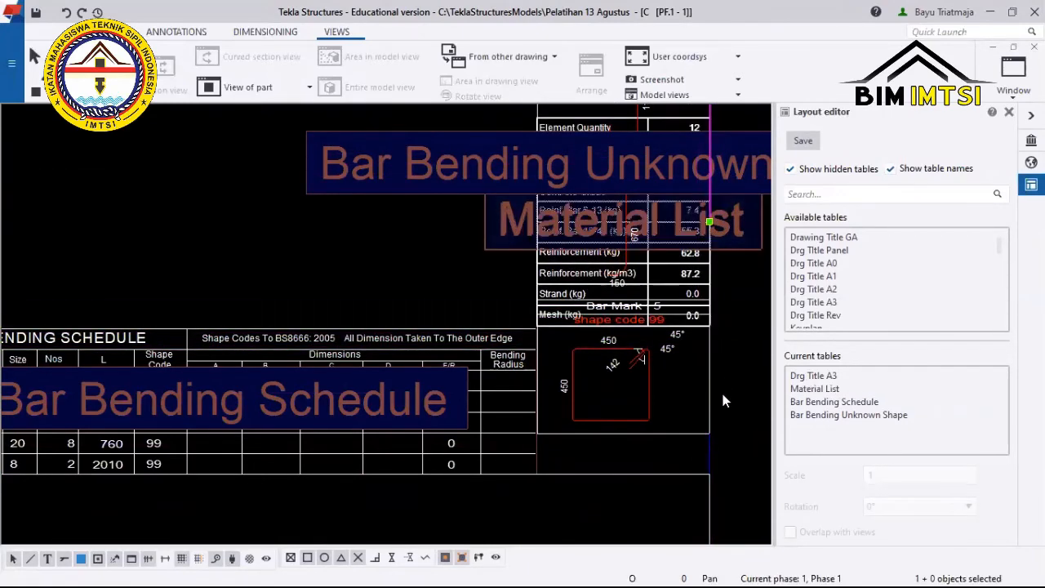
{"action": "scroll", "coordinate": [721, 390], "scroll_direction": "down", "scroll_amount": 3}
{"action": "scroll", "coordinate": [618, 229], "scroll_direction": "down", "scroll_amount": 2}
{"action": "scroll", "coordinate": [619, 228], "scroll_direction": "down", "scroll_amount": 1}
{"action": "left_click_drag", "start_coordinate": [622, 222], "coordinate": [474, 162]}
{"action": "scroll", "coordinate": [570, 356], "scroll_direction": "up", "scroll_amount": 2}
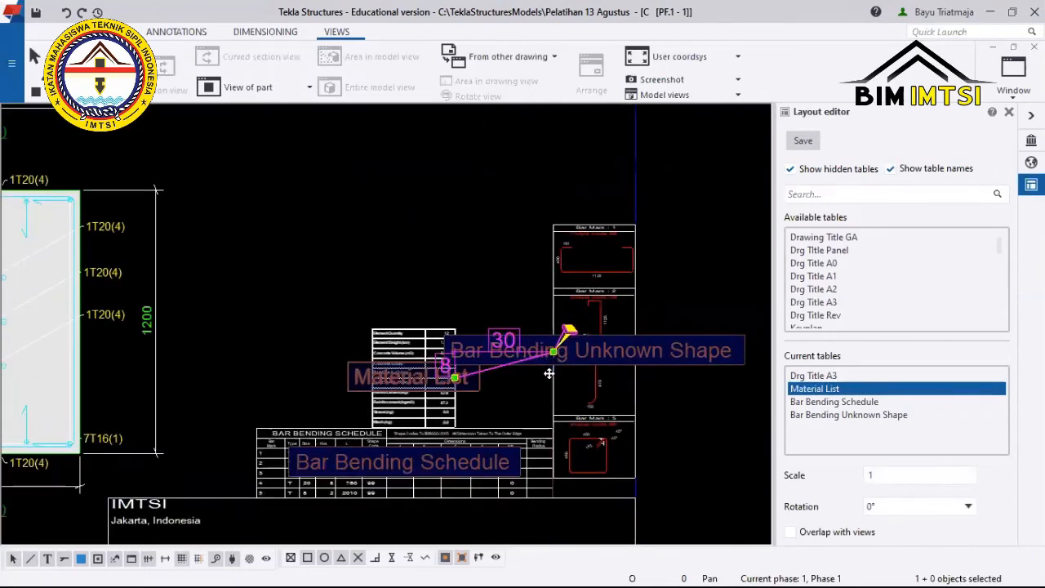
{"action": "left_click_drag", "start_coordinate": [549, 373], "coordinate": [510, 219]}
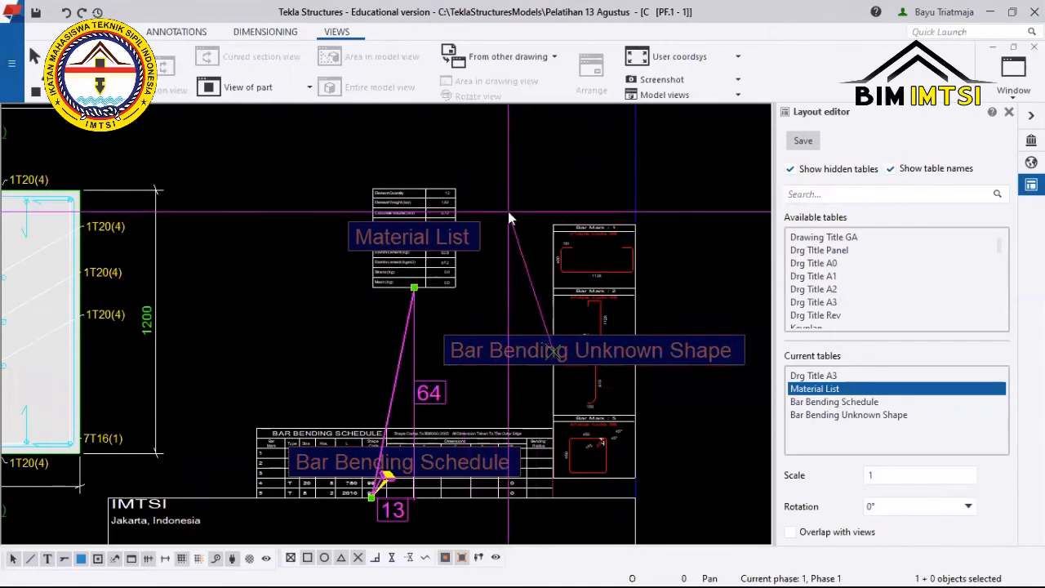
{"action": "left_click", "coordinate": [611, 477]}
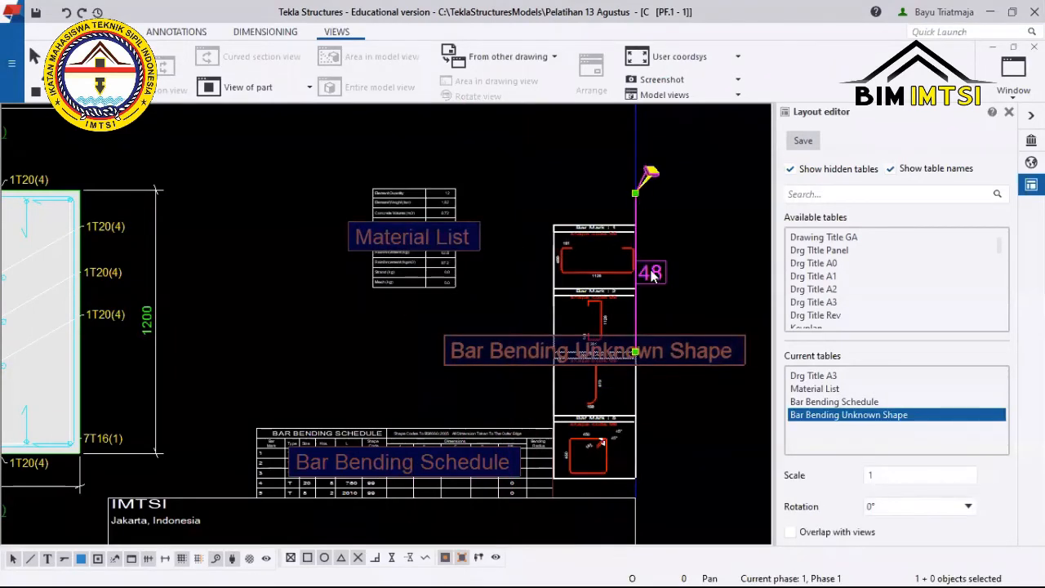
{"action": "left_click_drag", "start_coordinate": [635, 352], "coordinate": [633, 193]}
Try to re-anchor the Material List table to the title block's upper-right corner.
{"action": "left_click", "coordinate": [461, 288]}
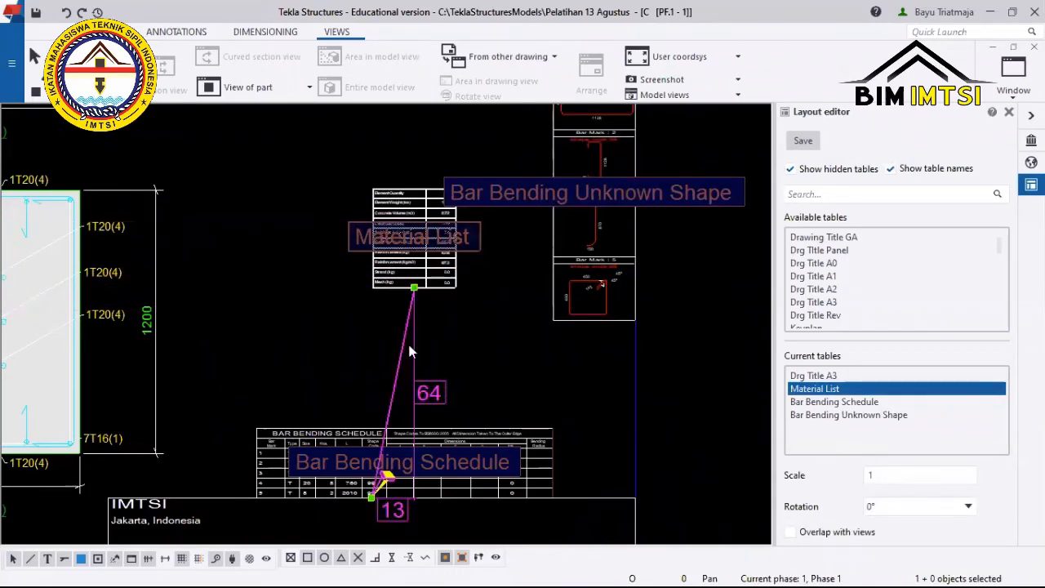
{"action": "left_click_drag", "start_coordinate": [414, 288], "coordinate": [637, 503]}
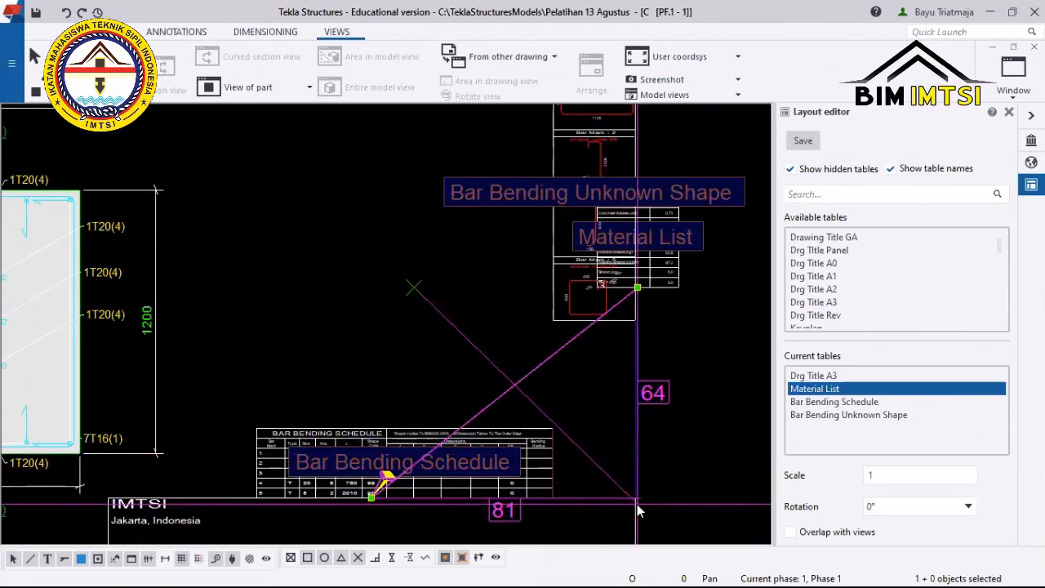
{"action": "left_click_drag", "start_coordinate": [370, 498], "coordinate": [641, 493]}
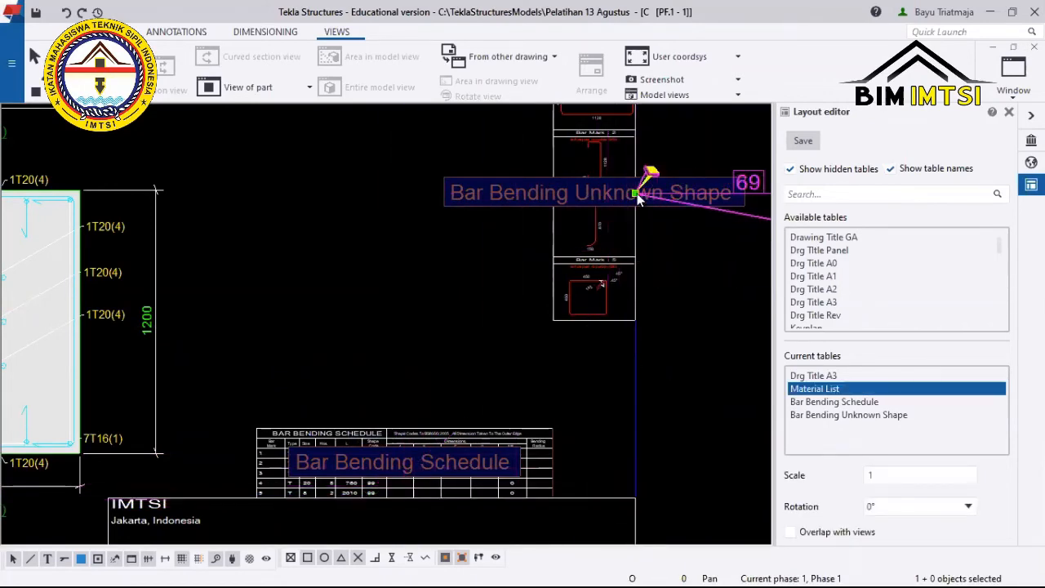
{"action": "left_click_drag", "start_coordinate": [636, 194], "coordinate": [635, 497]}
{"action": "scroll", "coordinate": [641, 485], "scroll_direction": "down", "scroll_amount": 1}
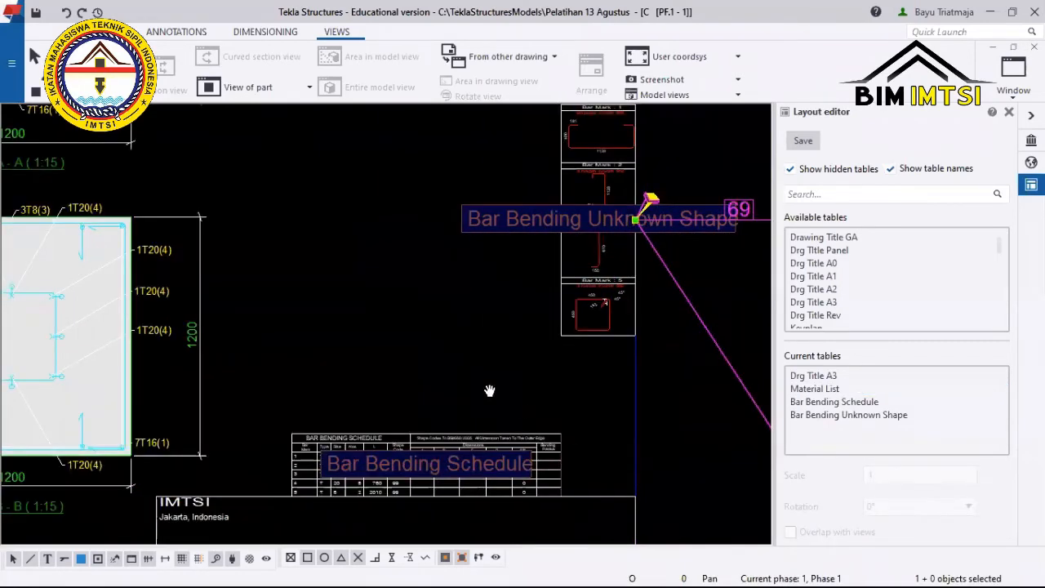
Bring the Material List table back from outside the sheet onto the title block's upper-right corner, beside the Bar Bending Schedule.
{"action": "middle_click_drag", "start_coordinate": [490, 391], "coordinate": [533, 421]}
{"action": "scroll", "coordinate": [543, 408], "scroll_direction": "down", "scroll_amount": 2}
{"action": "middle_click_drag", "start_coordinate": [745, 529], "coordinate": [581, 445]}
{"action": "scroll", "coordinate": [581, 434], "scroll_direction": "down", "scroll_amount": 2}
{"action": "left_click", "coordinate": [577, 429]}
{"action": "scroll", "coordinate": [576, 426], "scroll_direction": "up", "scroll_amount": 2}
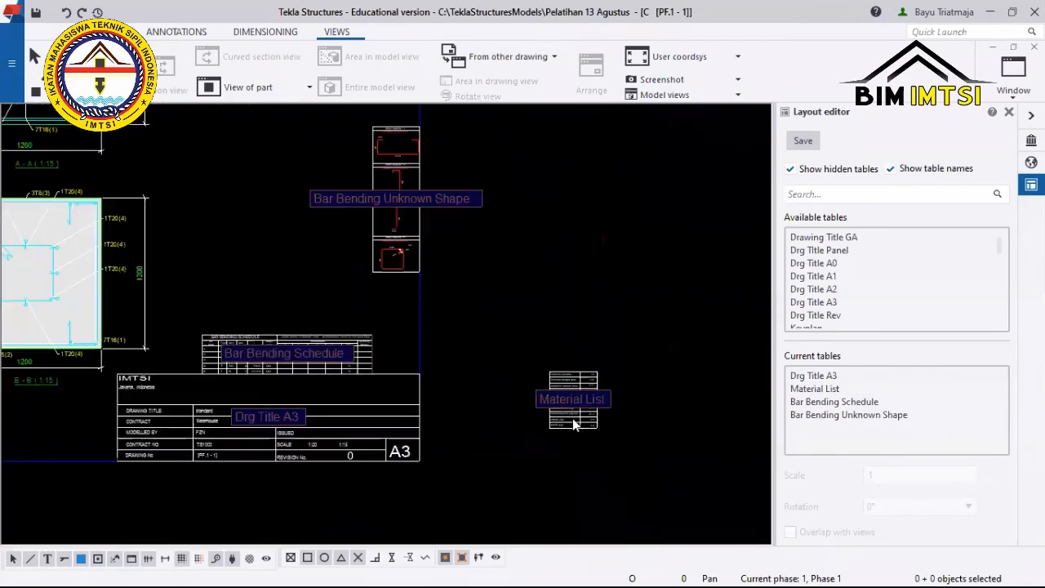
{"action": "left_click", "coordinate": [574, 424]}
{"action": "scroll", "coordinate": [534, 391], "scroll_direction": "up", "scroll_amount": 1}
{"action": "left_click_drag", "start_coordinate": [534, 390], "coordinate": [375, 392]}
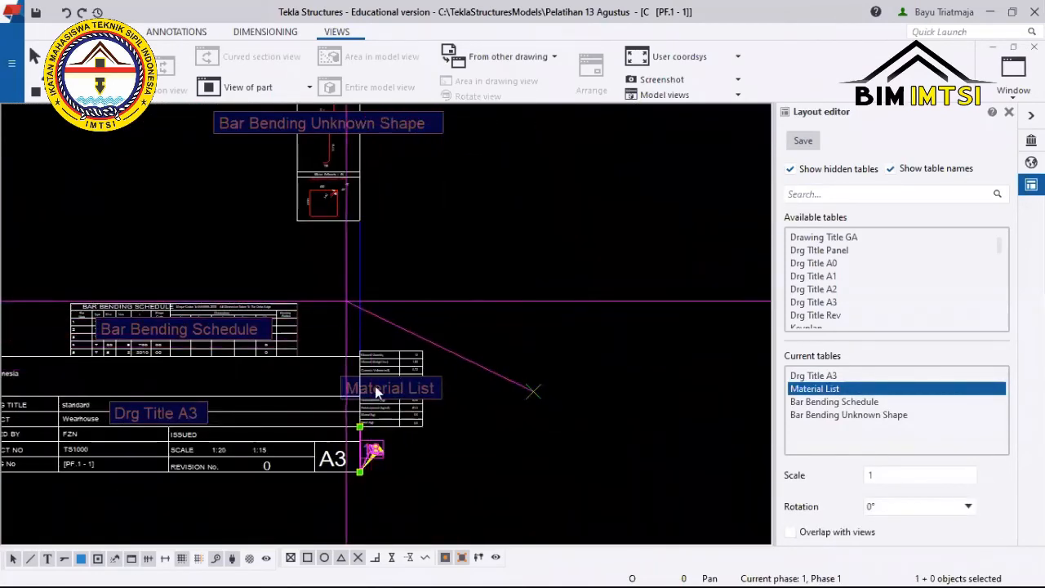
{"action": "left_click_drag", "start_coordinate": [360, 472], "coordinate": [288, 351]}
{"action": "left_click", "coordinate": [424, 317]}
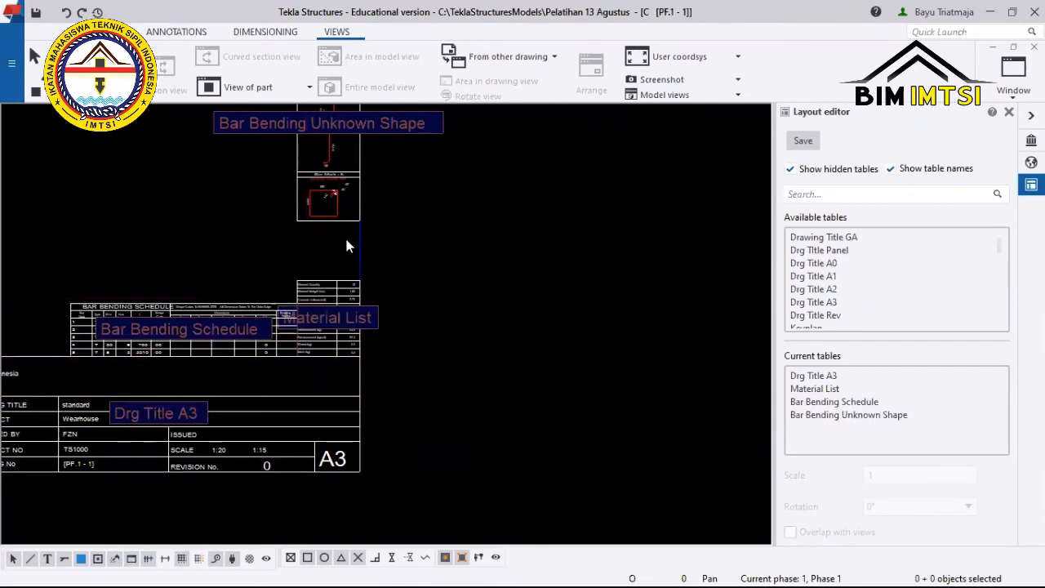
Lower the Bar Bending Unknown Shape table until it rests directly on top of the Material List.
{"action": "left_click", "coordinate": [359, 217]}
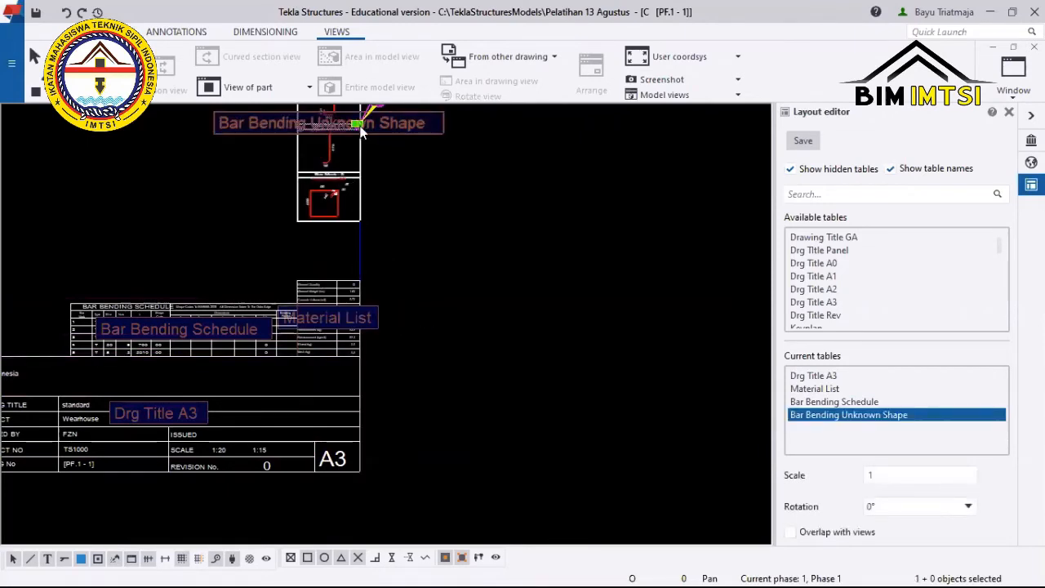
{"action": "left_click_drag", "start_coordinate": [361, 128], "coordinate": [364, 191]}
{"action": "left_click", "coordinate": [434, 276]}
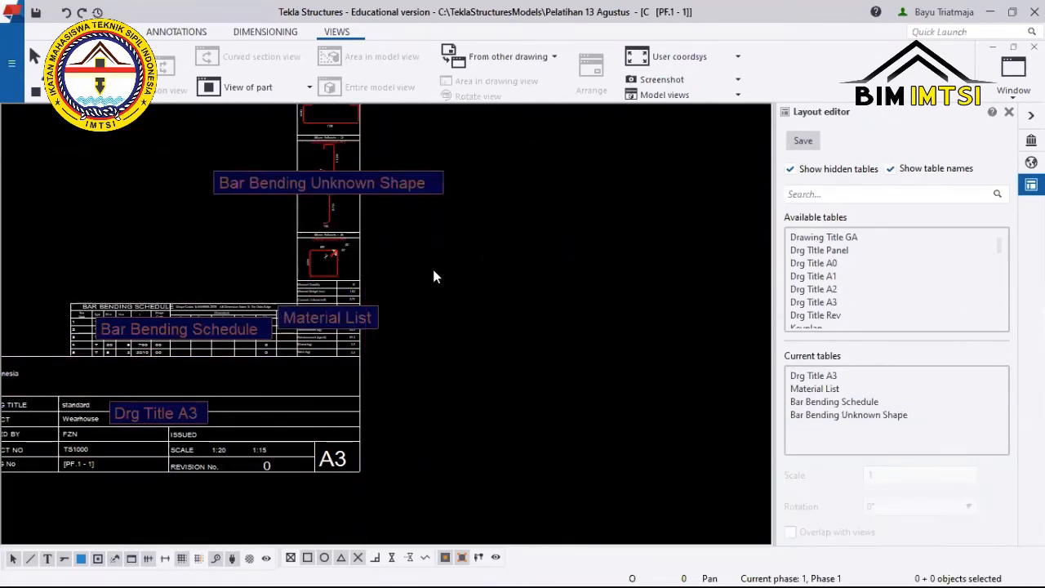
{"action": "scroll", "coordinate": [423, 276], "scroll_direction": "down", "scroll_amount": 5}
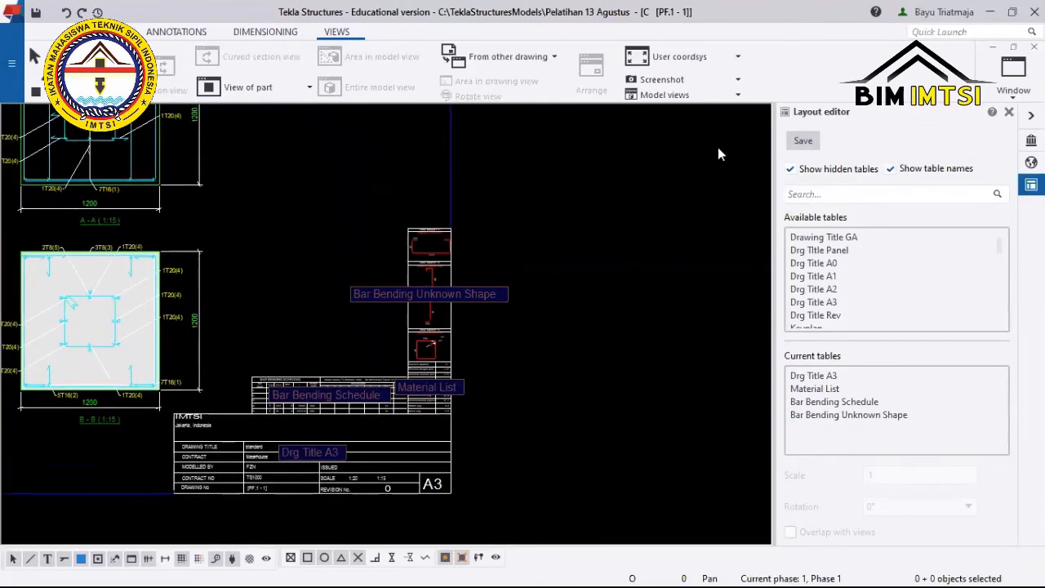
Save the changed drawing layout and leave layout editing, keeping the current changes.
{"action": "left_click", "coordinate": [1009, 112]}
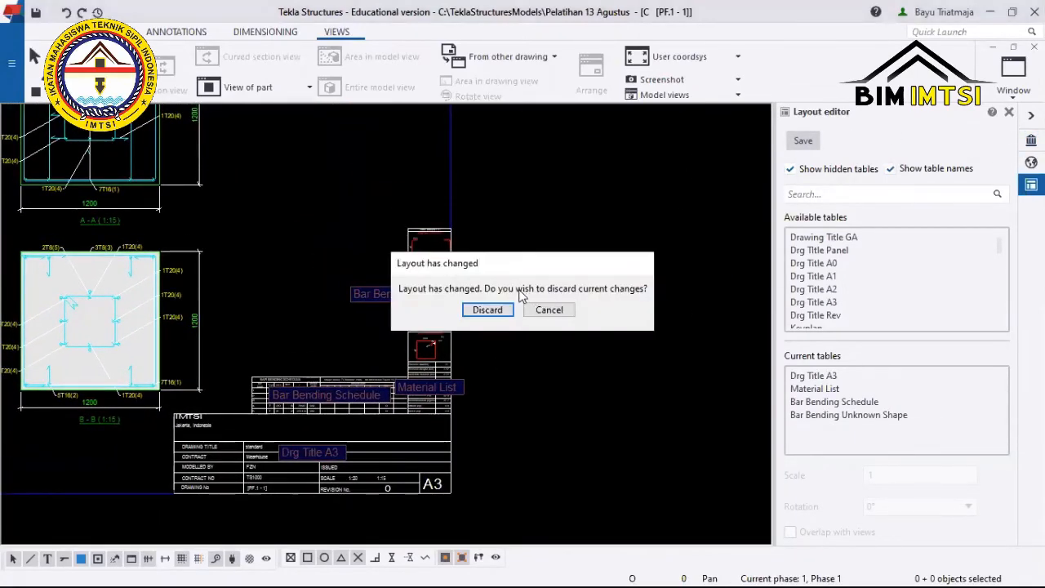
{"action": "left_click", "coordinate": [550, 311]}
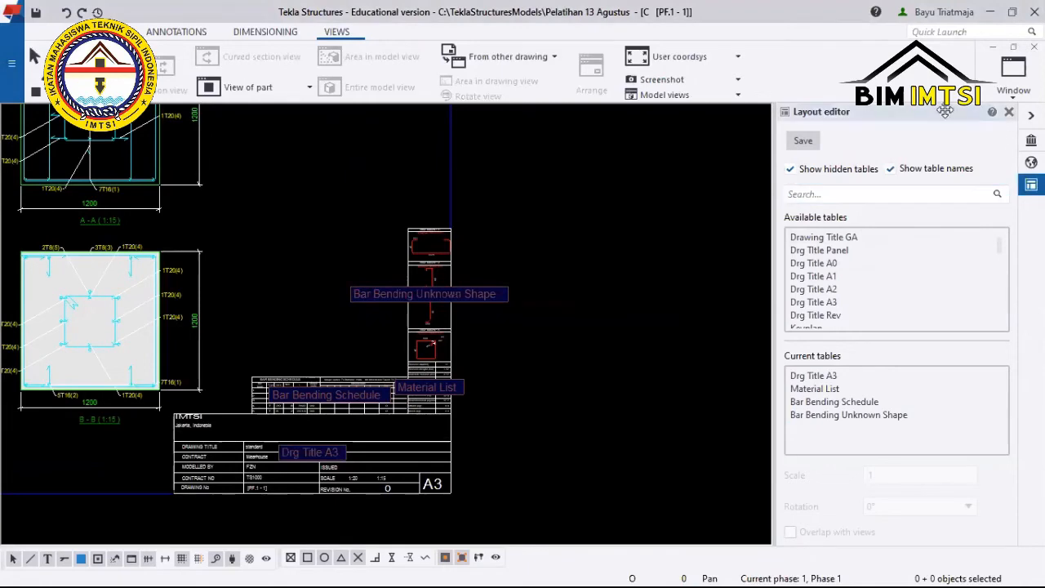
{"action": "left_click", "coordinate": [803, 143]}
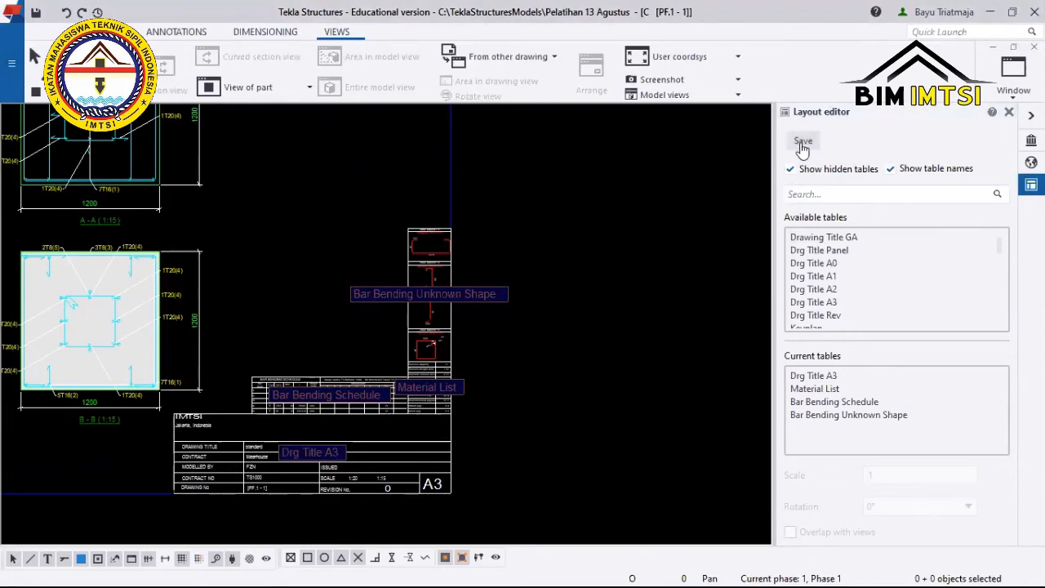
{"action": "left_click", "coordinate": [497, 343]}
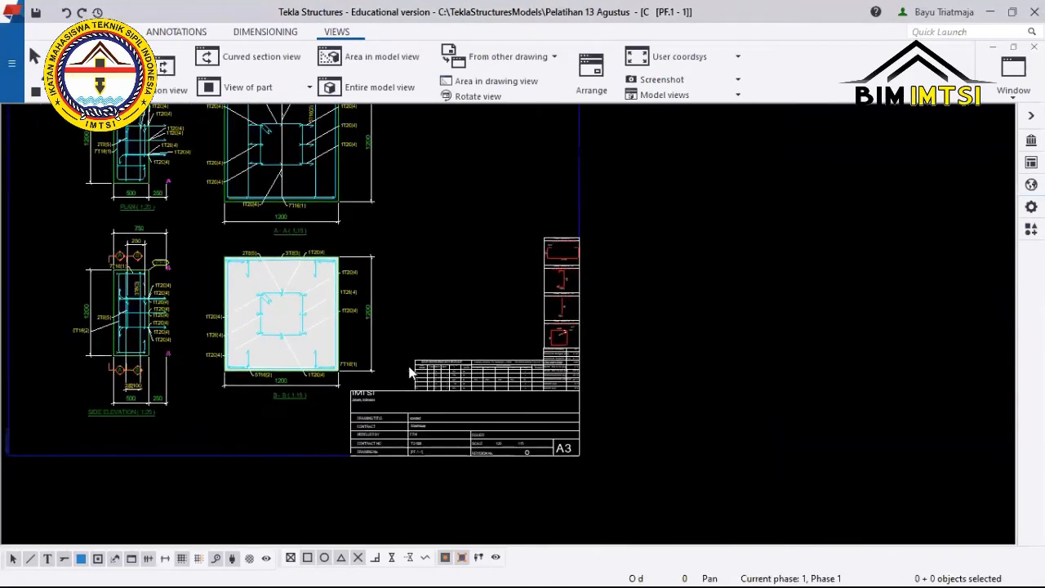
Examine the rearranged A3 title block, bar bending schedule, bar shape sketches and material quantities on the footing drawing.
{"action": "scroll", "coordinate": [410, 372], "scroll_direction": "up", "scroll_amount": 3}
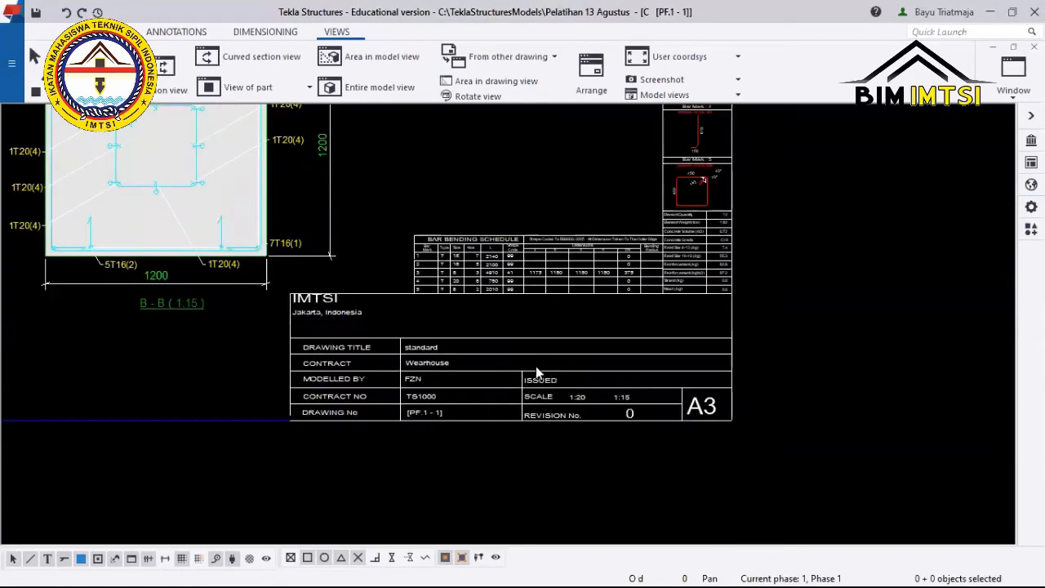
{"action": "middle_click_drag", "start_coordinate": [490, 367], "coordinate": [501, 421]}
{"action": "scroll", "coordinate": [501, 422], "scroll_direction": "down", "scroll_amount": 1}
{"action": "scroll", "coordinate": [559, 420], "scroll_direction": "down", "scroll_amount": 1}
{"action": "scroll", "coordinate": [558, 420], "scroll_direction": "up", "scroll_amount": 1}
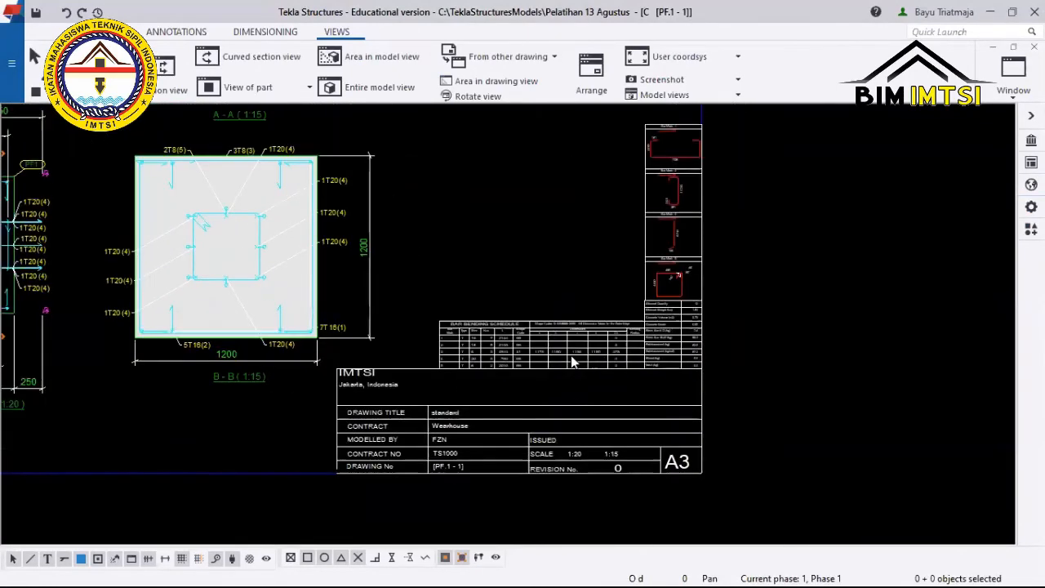
{"action": "scroll", "coordinate": [571, 361], "scroll_direction": "up", "scroll_amount": 3}
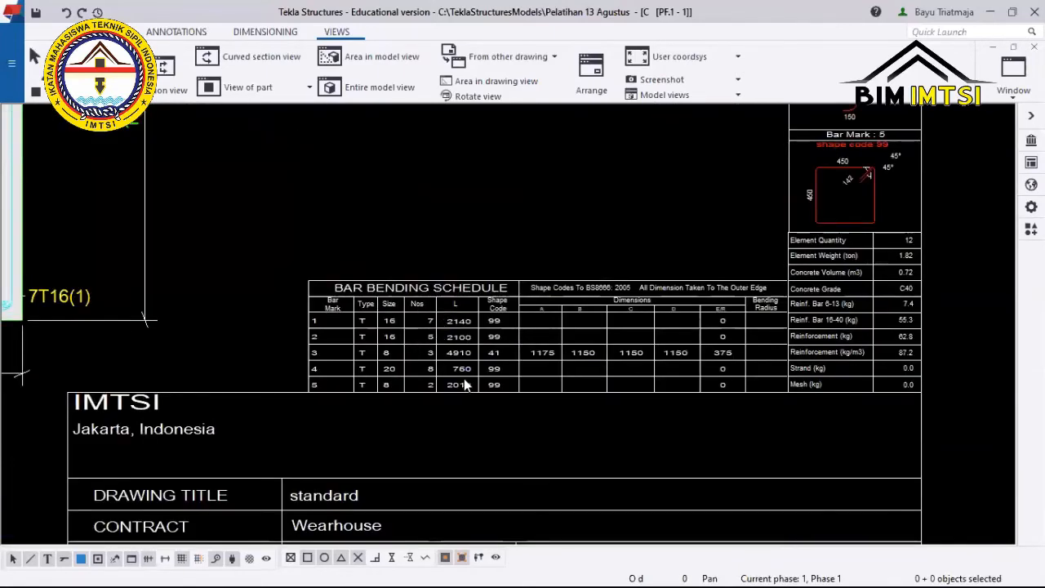
{"action": "middle_click_drag", "start_coordinate": [752, 384], "coordinate": [580, 441]}
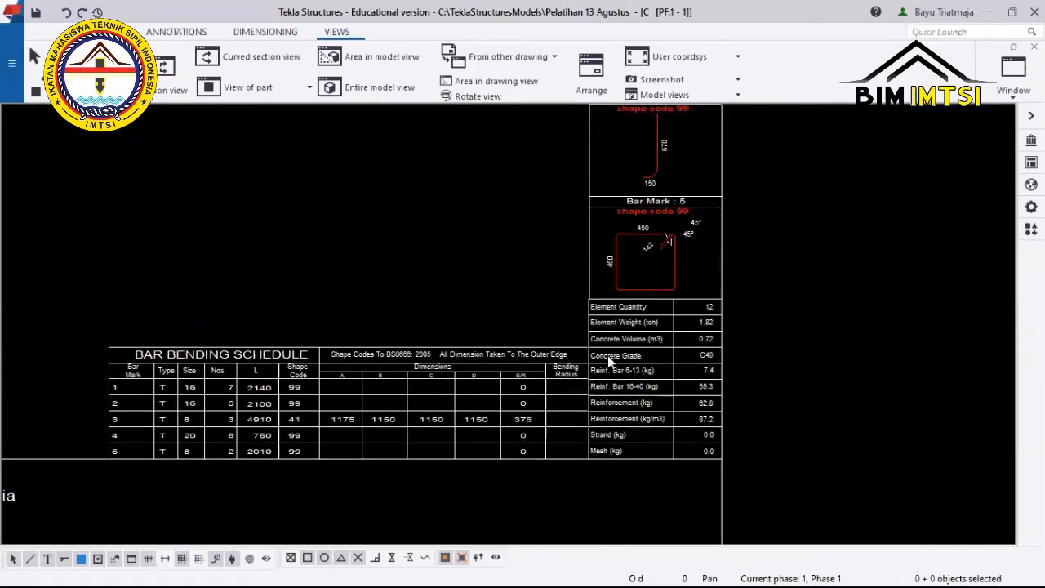
{"action": "scroll", "coordinate": [609, 359], "scroll_direction": "up", "scroll_amount": 2}
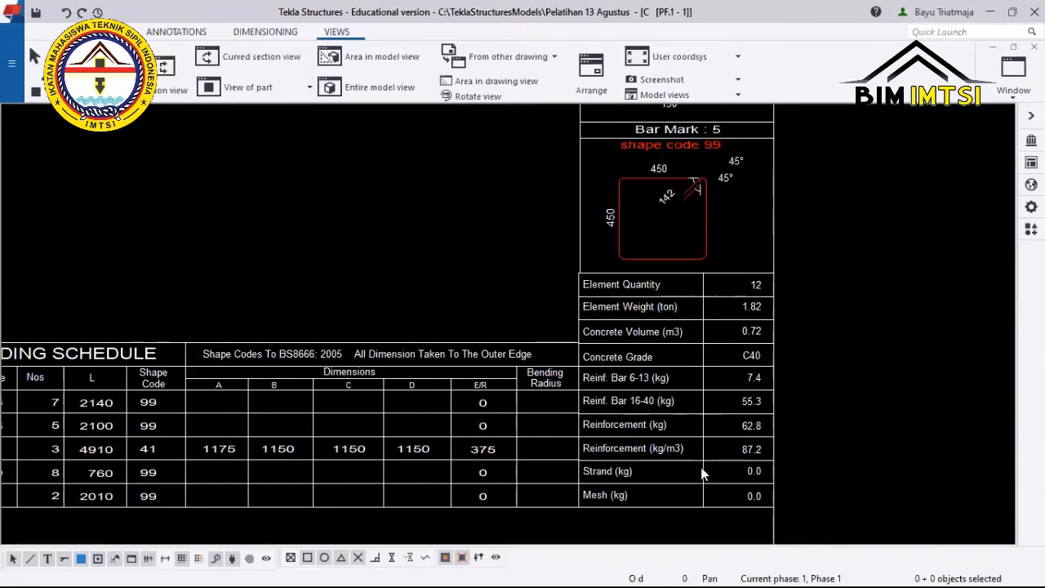
{"action": "scroll", "coordinate": [702, 474], "scroll_direction": "down", "scroll_amount": 6}
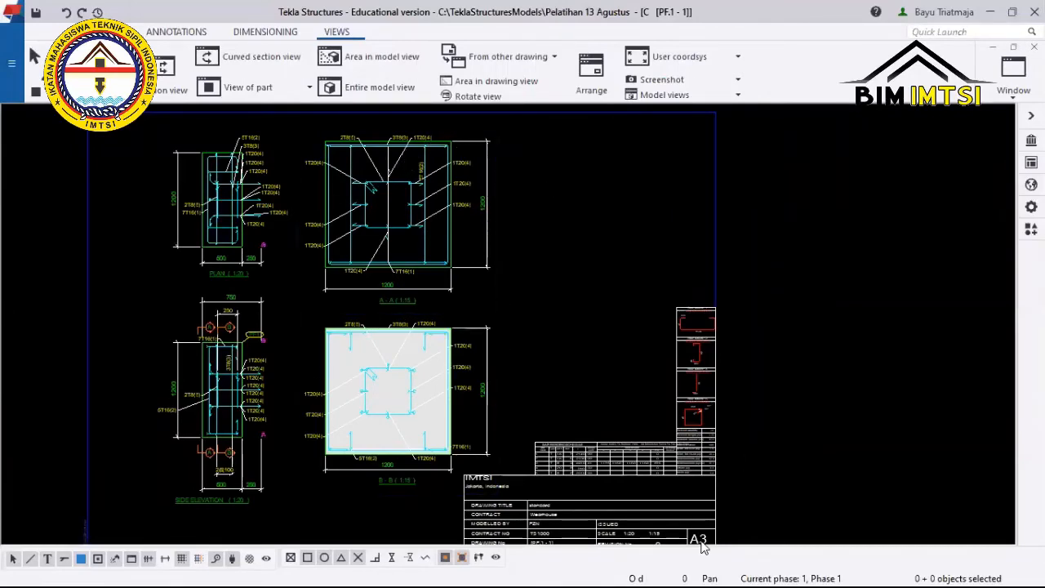
{"action": "scroll", "coordinate": [768, 462], "scroll_direction": "up", "scroll_amount": 6}
{"action": "scroll", "coordinate": [751, 479], "scroll_direction": "up", "scroll_amount": 3}
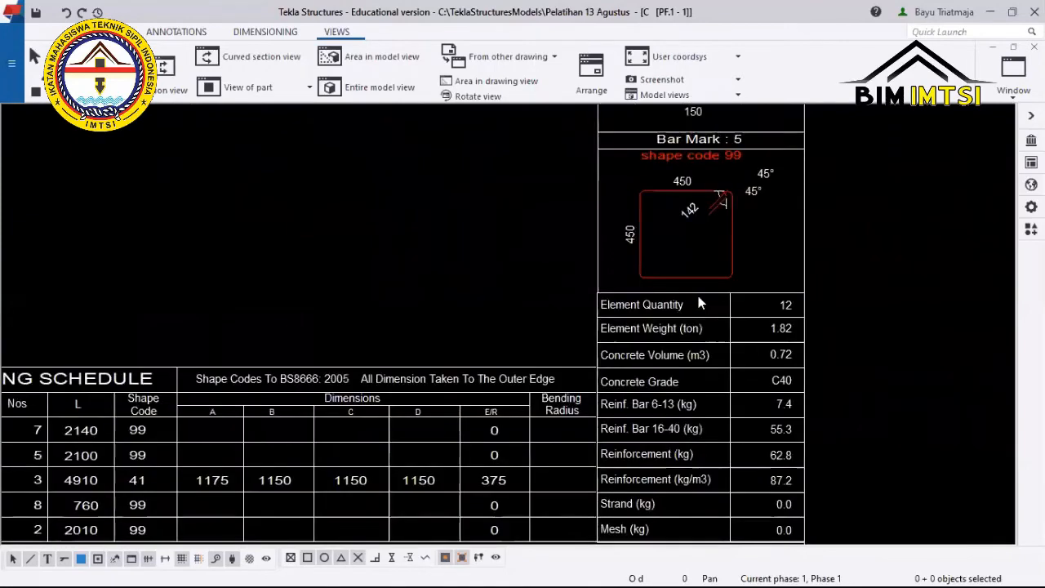
Examine the bar shape sketches for bar marks 1, 2, 4 and 5 above the material quantities table.
{"action": "scroll", "coordinate": [697, 331], "scroll_direction": "down", "scroll_amount": 1}
{"action": "middle_click_drag", "start_coordinate": [623, 411], "coordinate": [620, 484]}
{"action": "scroll", "coordinate": [619, 482], "scroll_direction": "down", "scroll_amount": 3}
{"action": "middle_click_drag", "start_coordinate": [676, 170], "coordinate": [630, 250]}
{"action": "scroll", "coordinate": [633, 164], "scroll_direction": "down", "scroll_amount": 4}
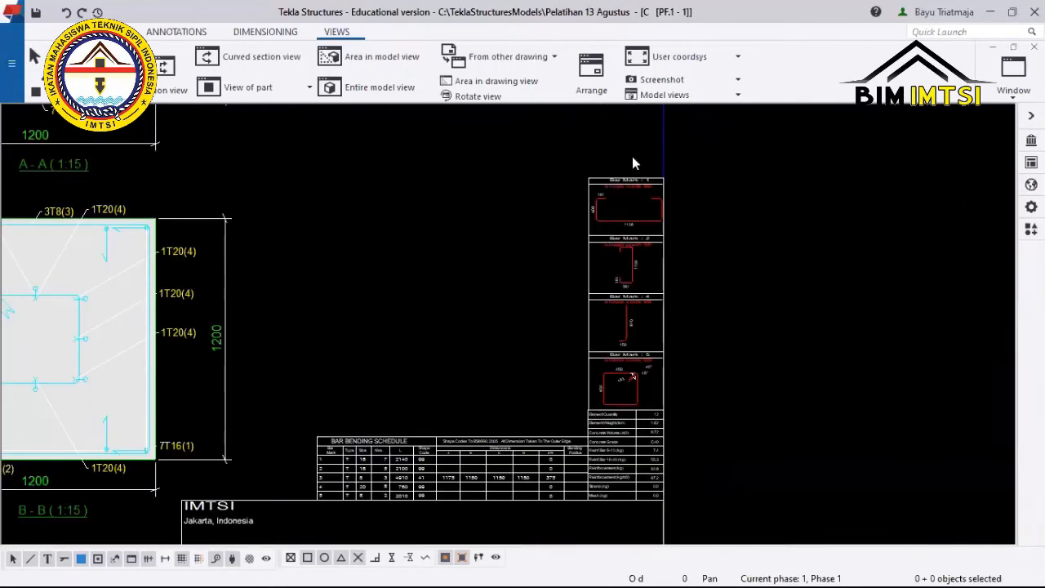
{"action": "scroll", "coordinate": [634, 164], "scroll_direction": "up", "scroll_amount": 3}
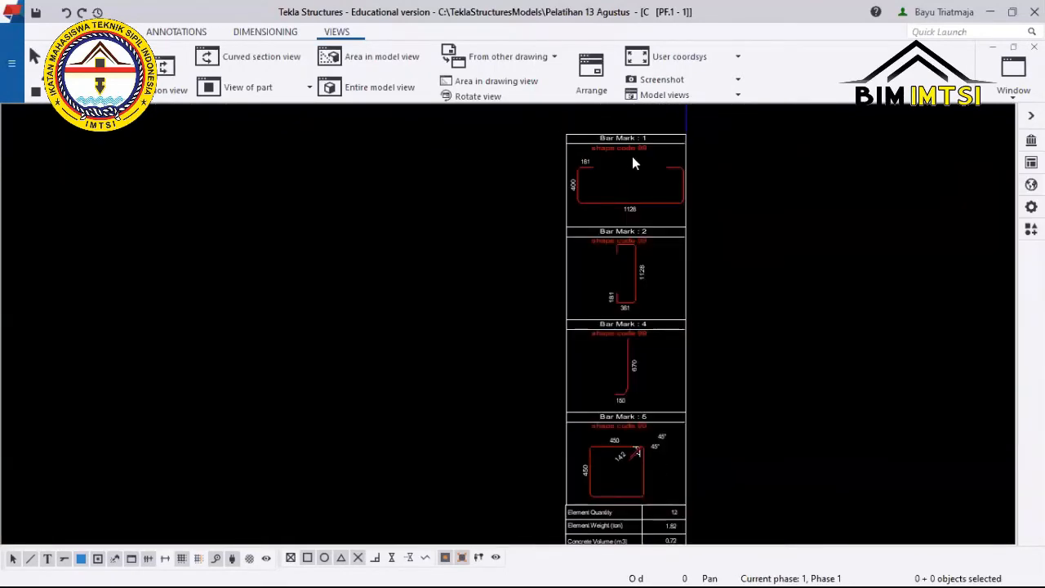
{"action": "scroll", "coordinate": [633, 161], "scroll_direction": "up", "scroll_amount": 2}
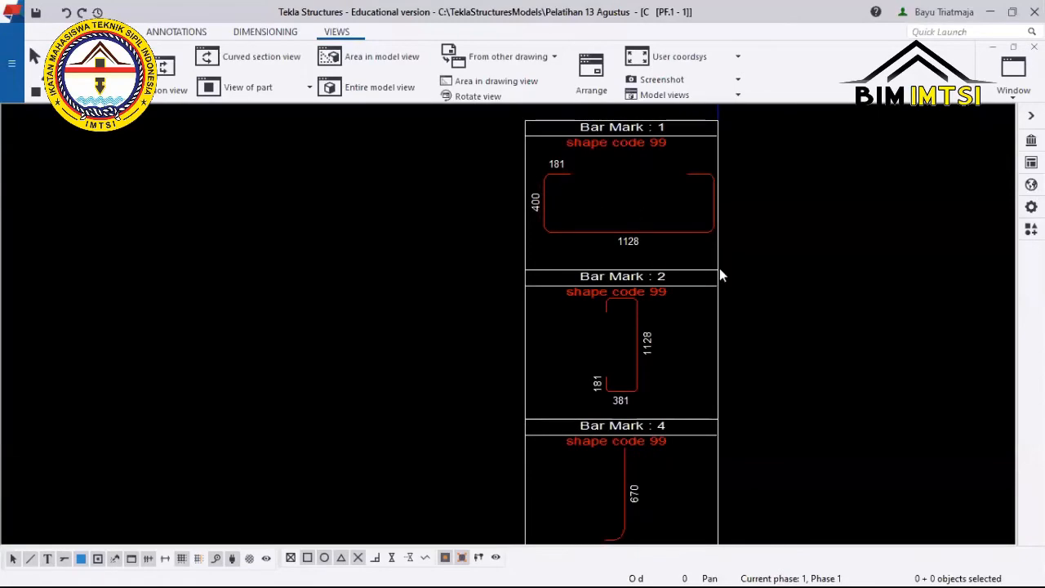
{"action": "scroll", "coordinate": [728, 358], "scroll_direction": "down", "scroll_amount": 5}
{"action": "middle_click_drag", "start_coordinate": [676, 513], "coordinate": [616, 401]}
{"action": "scroll", "coordinate": [614, 403], "scroll_direction": "up", "scroll_amount": 4}
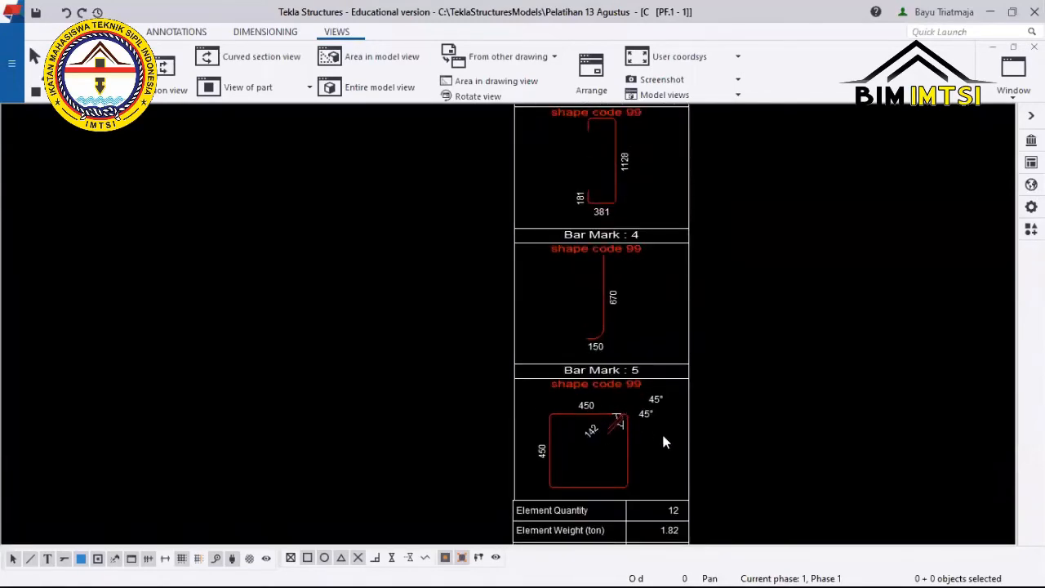
{"action": "scroll", "coordinate": [622, 436], "scroll_direction": "down", "scroll_amount": 6}
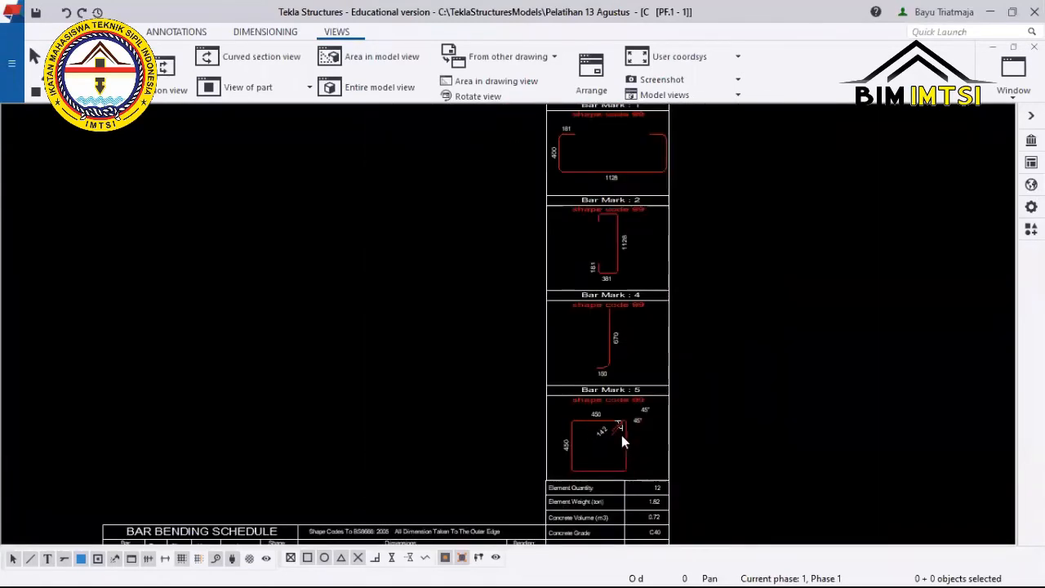
{"action": "scroll", "coordinate": [526, 372], "scroll_direction": "down", "scroll_amount": 8}
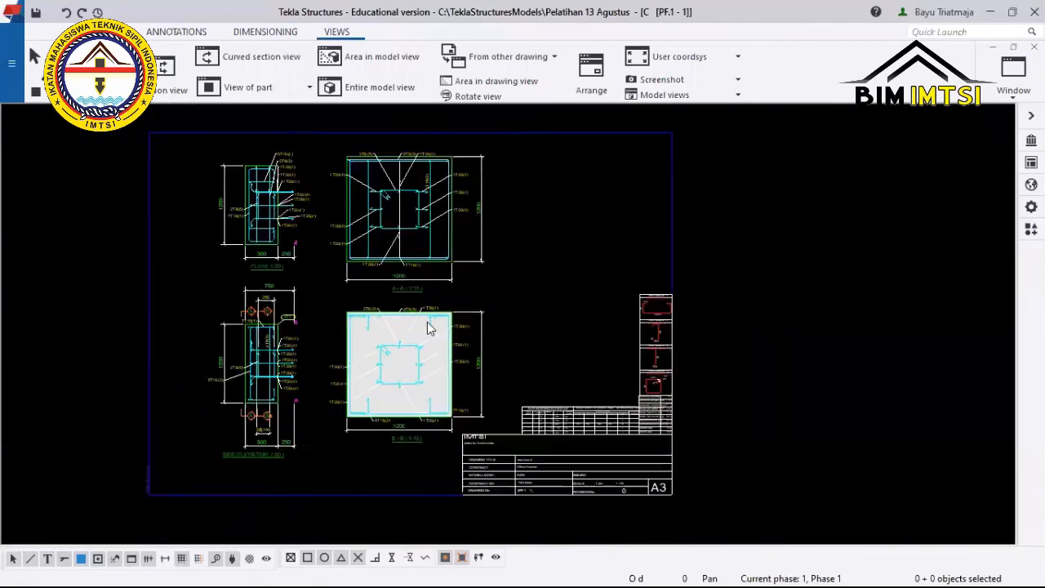
Open the properties of the 1T20(4) reinforcement mark beside the upper-left column bar in section A-A, and close them.
{"action": "scroll", "coordinate": [587, 279], "scroll_direction": "up", "scroll_amount": 6}
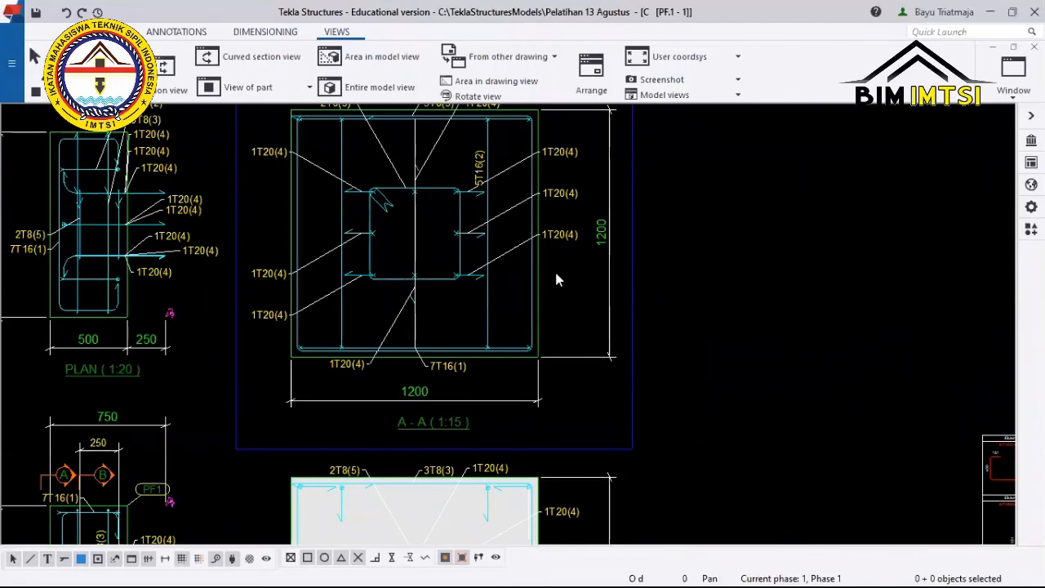
{"action": "scroll", "coordinate": [377, 147], "scroll_direction": "up", "scroll_amount": 3}
{"action": "left_click", "coordinate": [137, 163]}
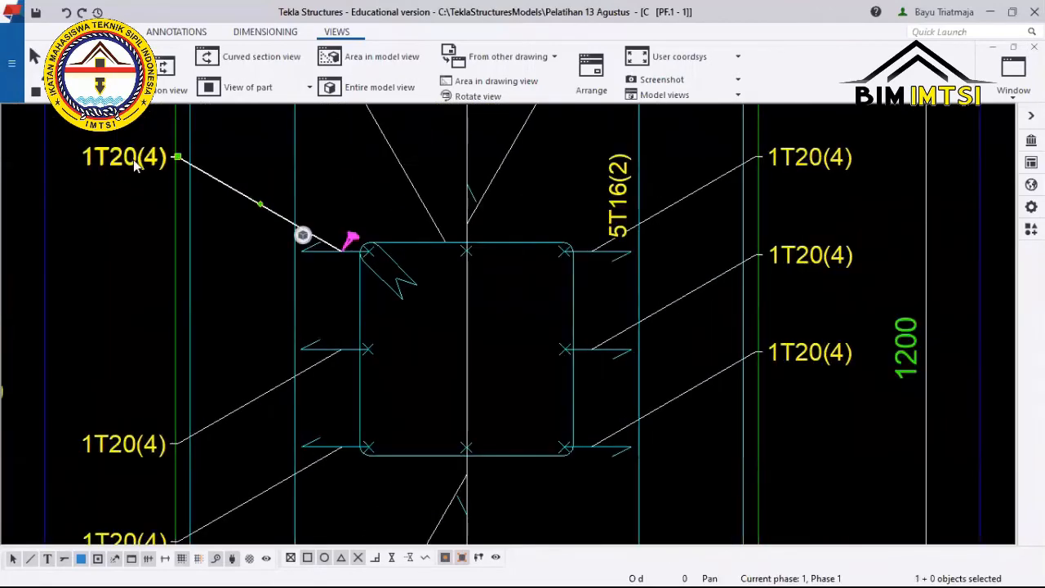
{"action": "double_click", "coordinate": [170, 159]}
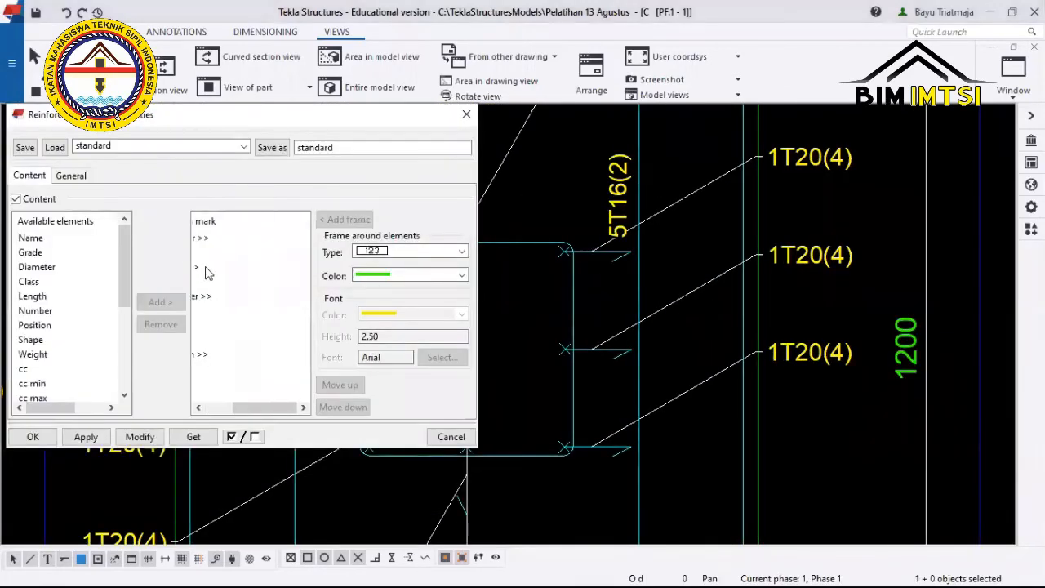
{"action": "left_click", "coordinate": [466, 114]}
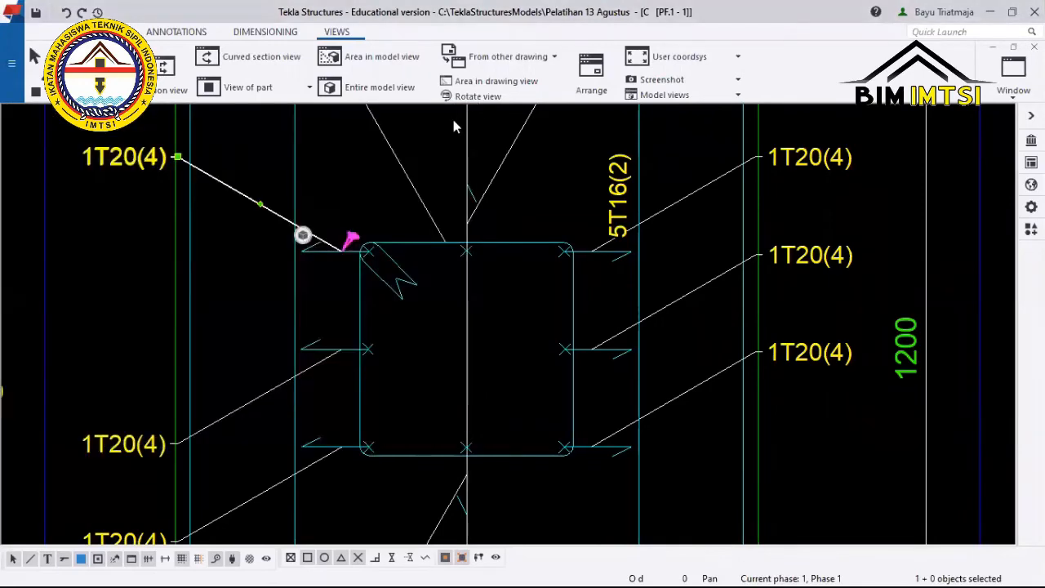
Review the Number, Grade, Diameter and Position elements that make up the content of the 1T20(4) reinforcement mark.
{"action": "scroll", "coordinate": [241, 251], "scroll_direction": "down", "scroll_amount": 2}
{"action": "scroll", "coordinate": [241, 251], "scroll_direction": "up", "scroll_amount": 1}
{"action": "double_click", "coordinate": [126, 347]}
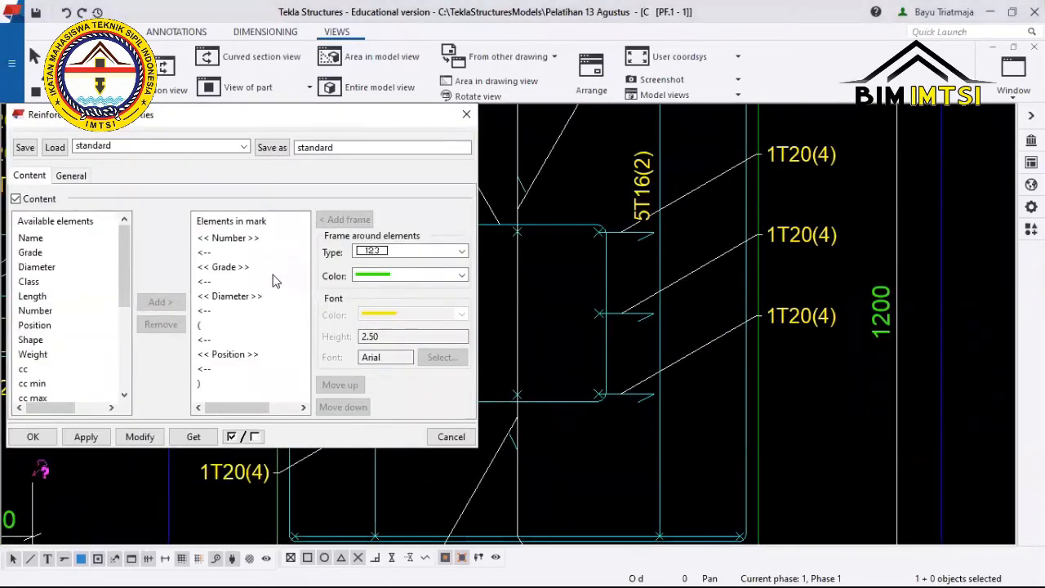
{"action": "left_click", "coordinate": [236, 239]}
{"action": "scroll", "coordinate": [107, 351], "scroll_direction": "down", "scroll_amount": 4}
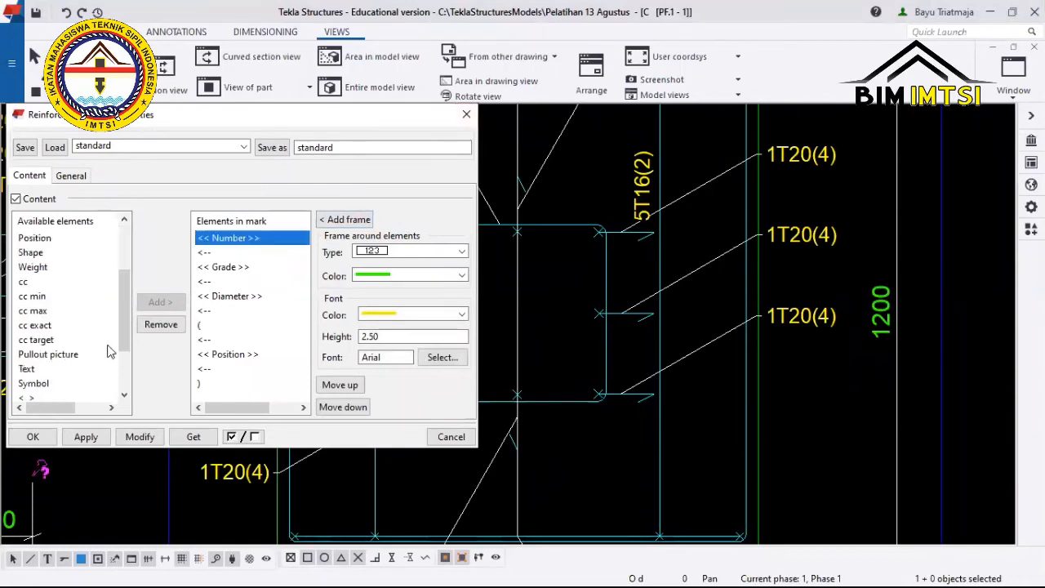
{"action": "left_click", "coordinate": [242, 268]}
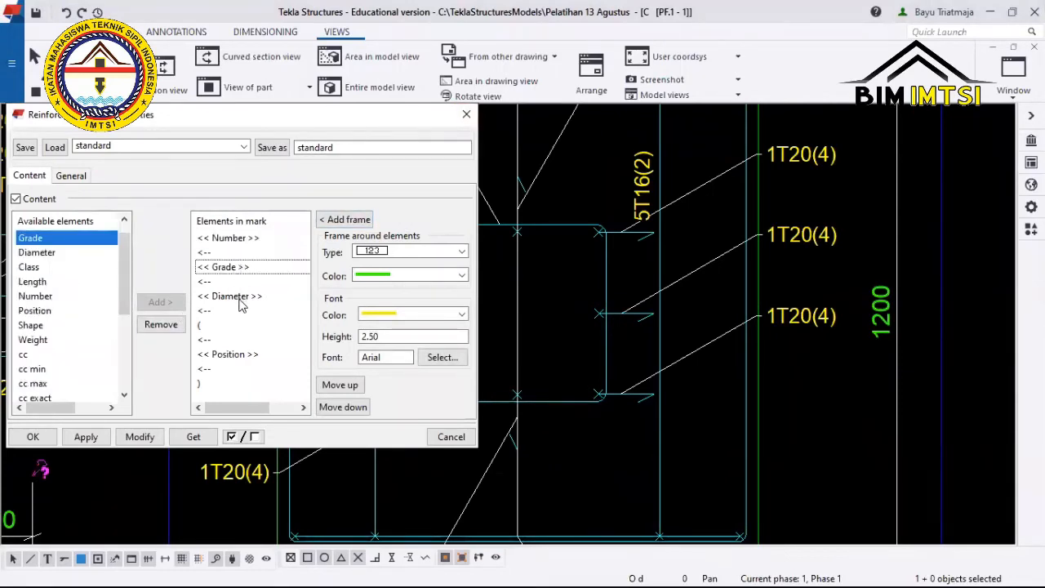
{"action": "left_click", "coordinate": [240, 296]}
{"action": "left_click", "coordinate": [244, 354]}
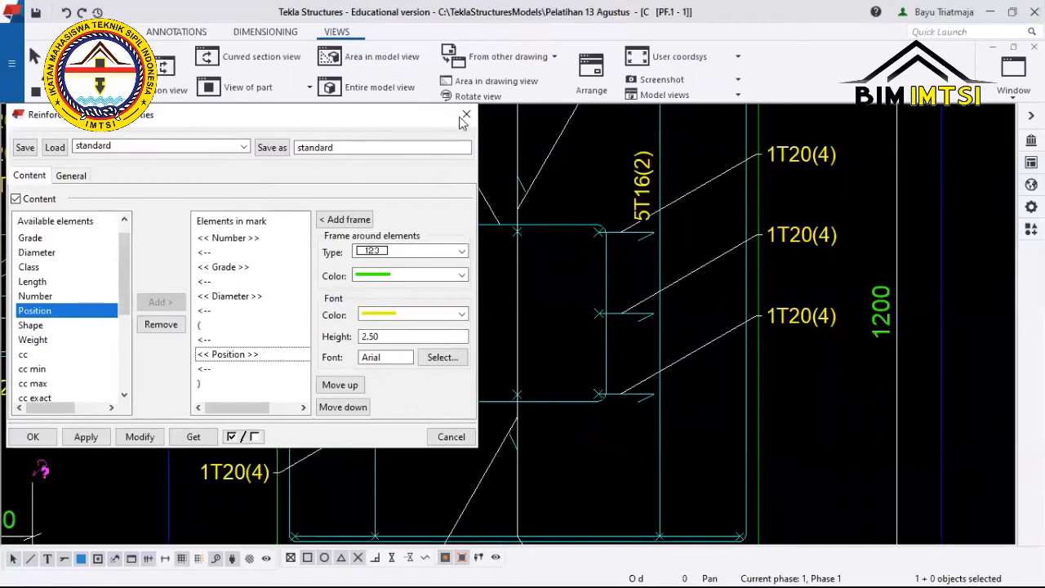
{"action": "scroll", "coordinate": [217, 378], "scroll_direction": "right", "scroll_amount": 2}
{"action": "scroll", "coordinate": [217, 378], "scroll_direction": "left", "scroll_amount": 2}
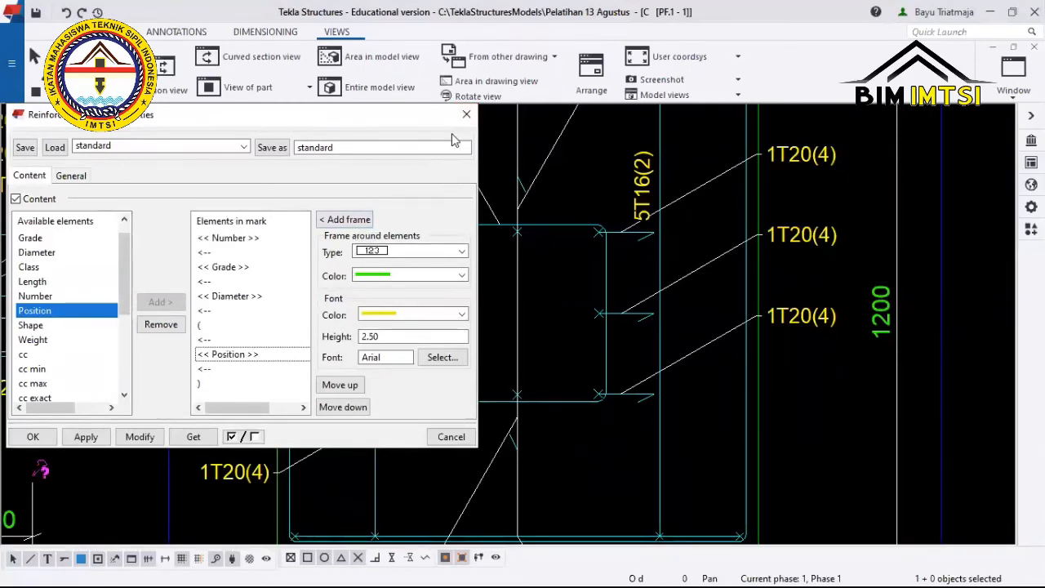
Compare the mark's backspace and parenthesis elements with the available separator elements, and close the mark properties without applying changes.
{"action": "left_click", "coordinate": [208, 372]}
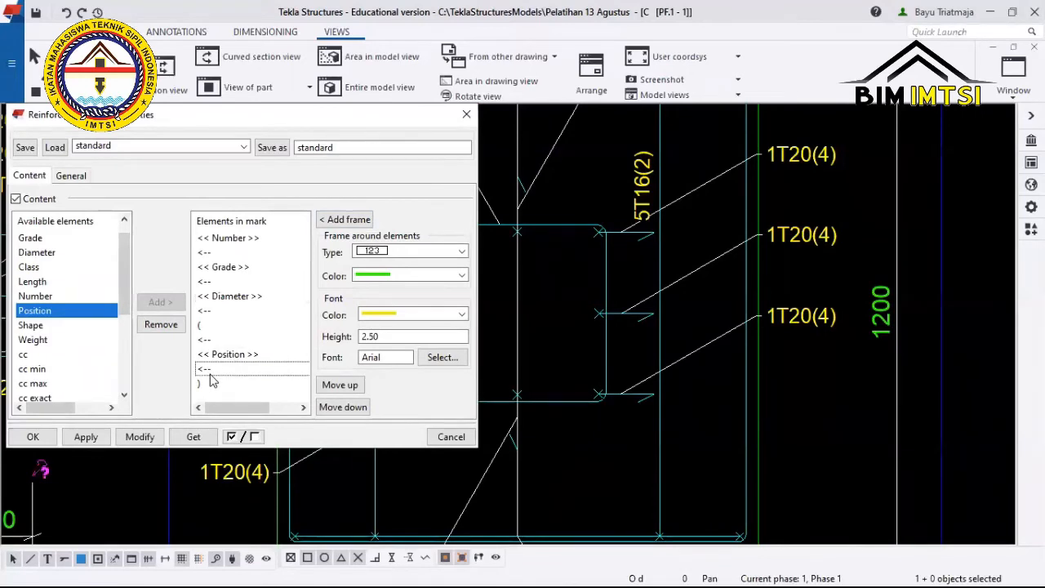
{"action": "scroll", "coordinate": [81, 391], "scroll_direction": "down", "scroll_amount": 4}
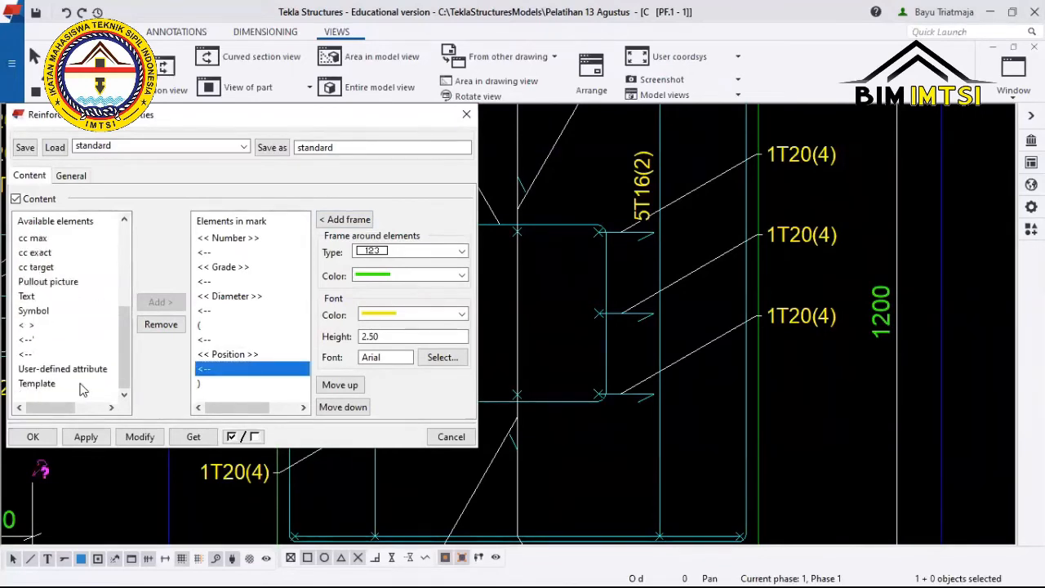
{"action": "left_click", "coordinate": [29, 356]}
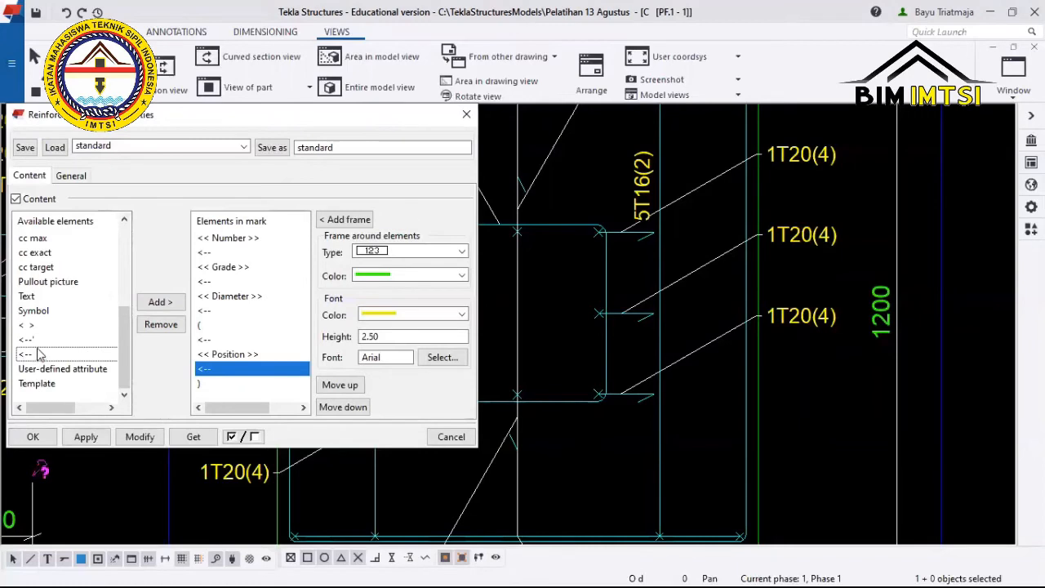
{"action": "left_click", "coordinate": [29, 346]}
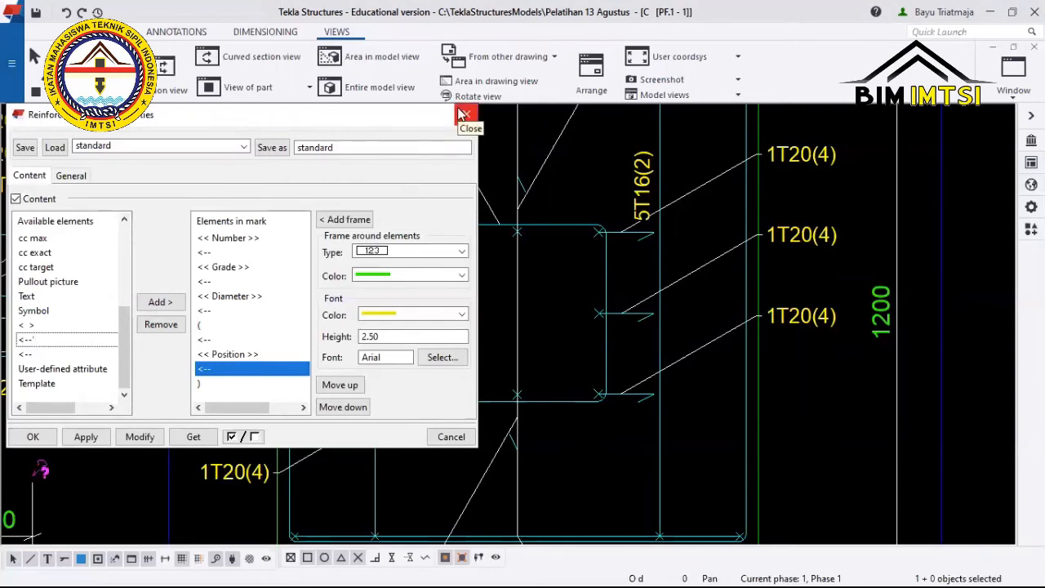
{"action": "left_click", "coordinate": [207, 327]}
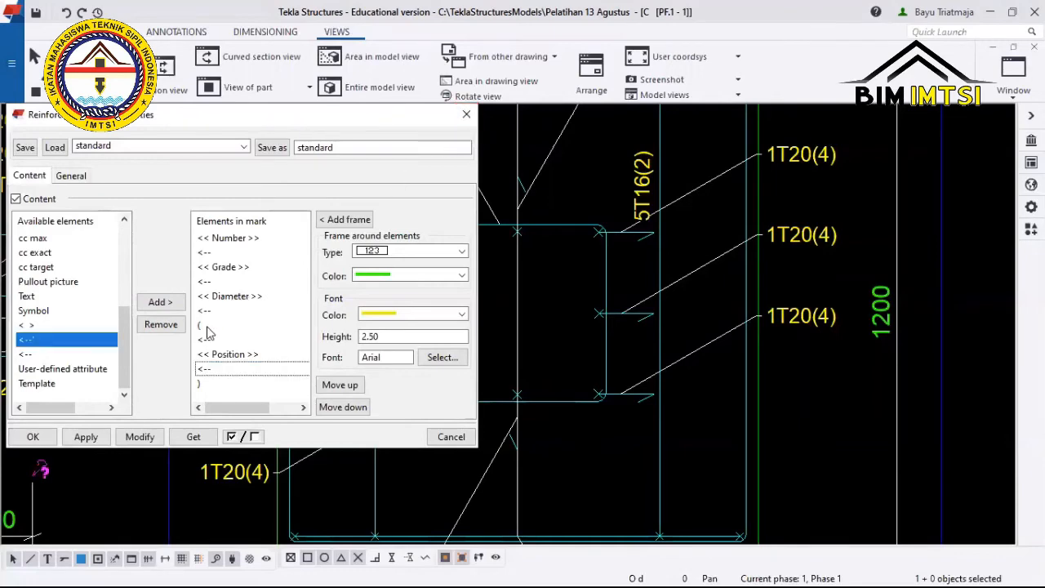
{"action": "left_click", "coordinate": [209, 254]}
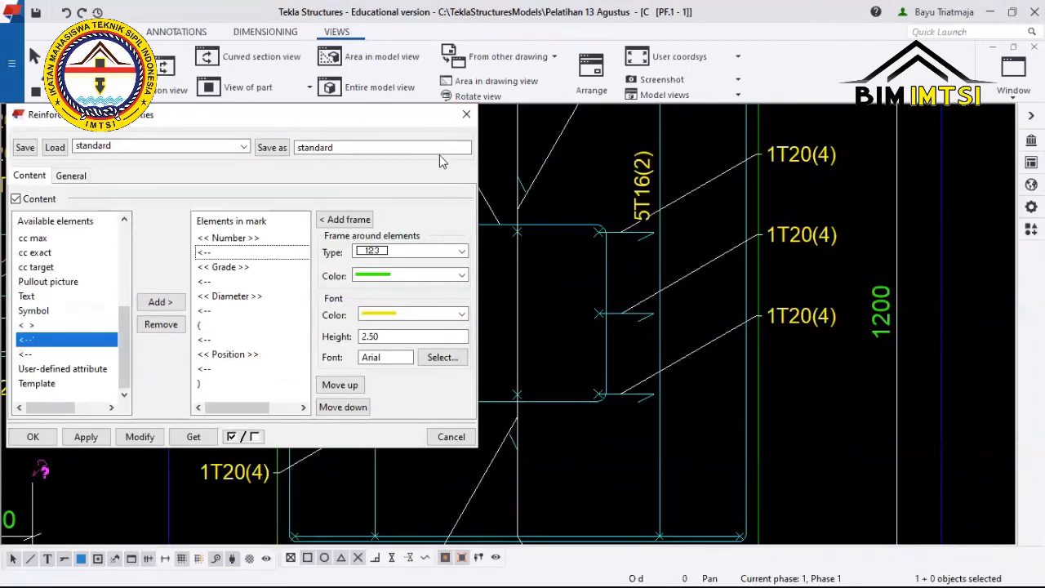
{"action": "left_click", "coordinate": [466, 114]}
Inspect the character spacing of the 1T20(4) mark in section A-A up close, and deselect the mark.
{"action": "scroll", "coordinate": [335, 214], "scroll_direction": "up", "scroll_amount": 2}
{"action": "scroll", "coordinate": [257, 205], "scroll_direction": "up", "scroll_amount": 5}
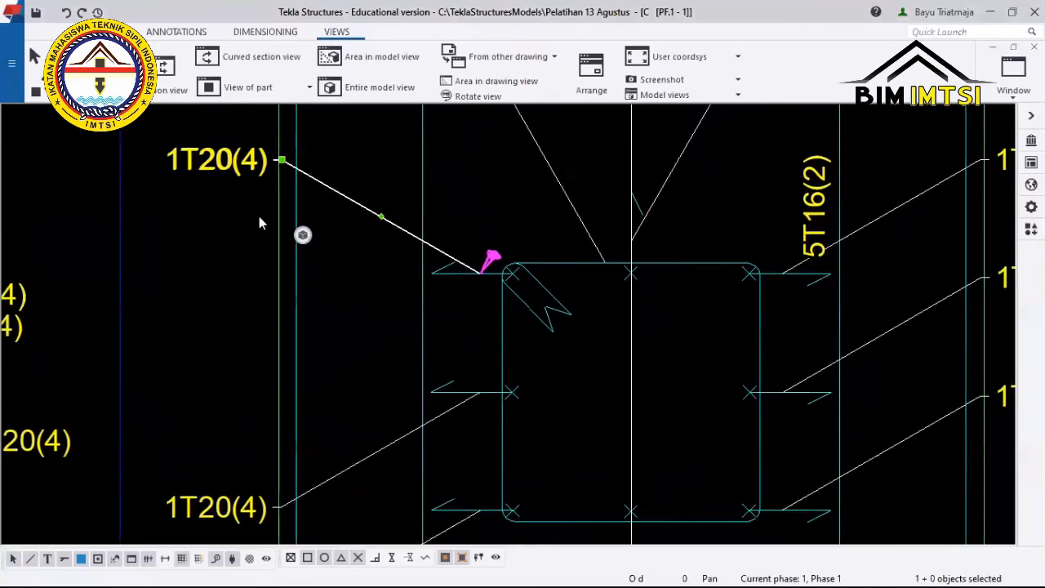
{"action": "scroll", "coordinate": [260, 187], "scroll_direction": "up", "scroll_amount": 1}
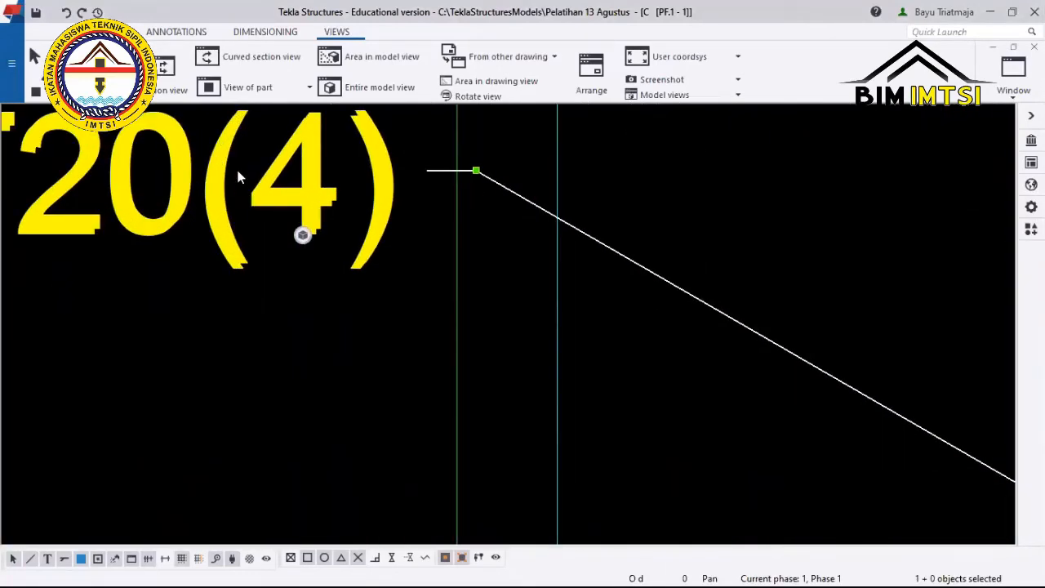
{"action": "middle_click_drag", "start_coordinate": [241, 159], "coordinate": [231, 218]}
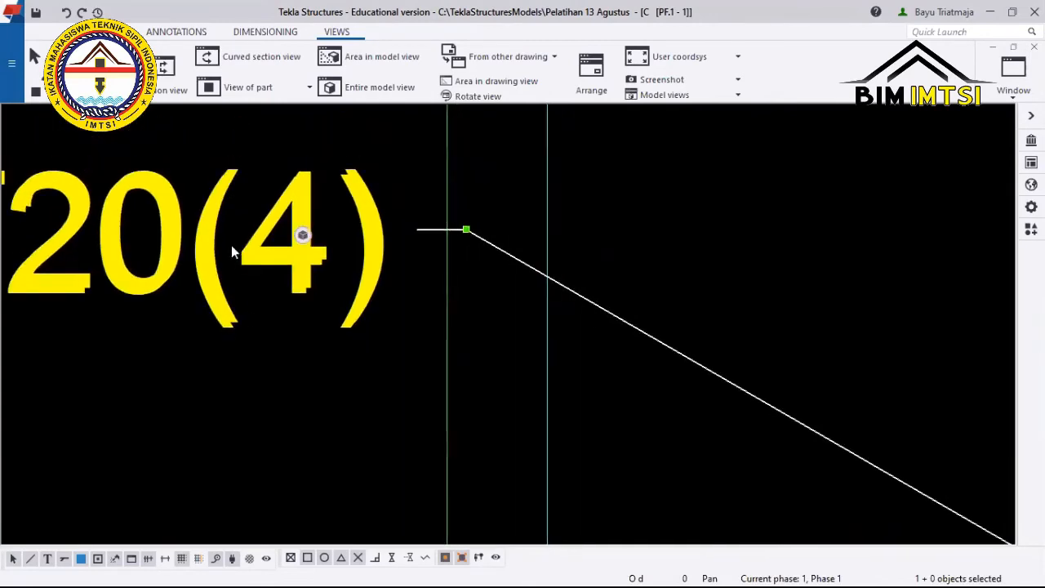
{"action": "left_click", "coordinate": [301, 231]}
{"action": "scroll", "coordinate": [389, 239], "scroll_direction": "down", "scroll_amount": 8}
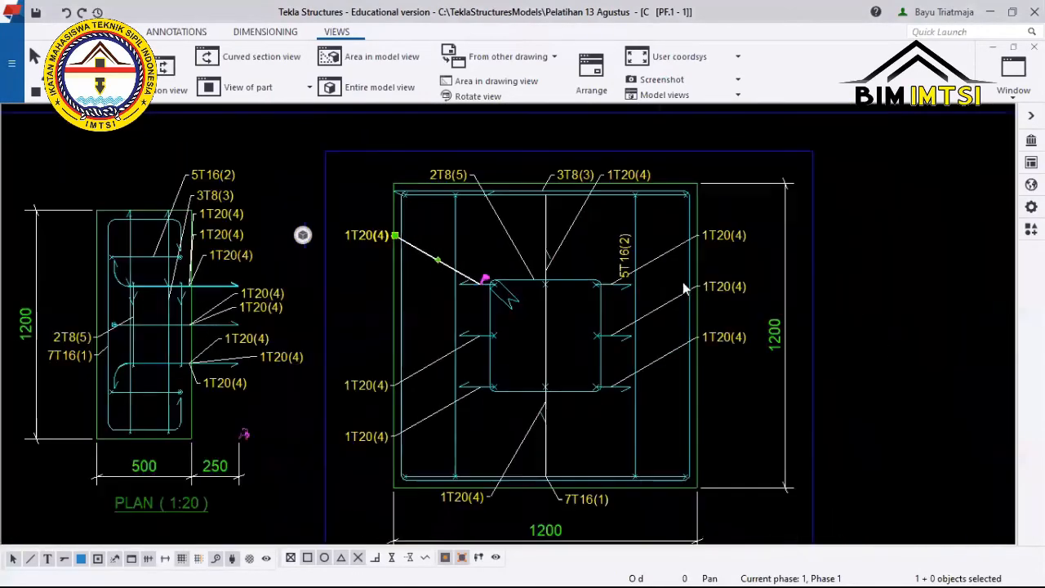
{"action": "scroll", "coordinate": [605, 332], "scroll_direction": "down", "scroll_amount": 6}
{"action": "left_click", "coordinate": [482, 314]}
Examine sections A-A and B-B, the side elevation and the title block across the whole footing drawing sheet.
{"action": "scroll", "coordinate": [442, 271], "scroll_direction": "up", "scroll_amount": 8}
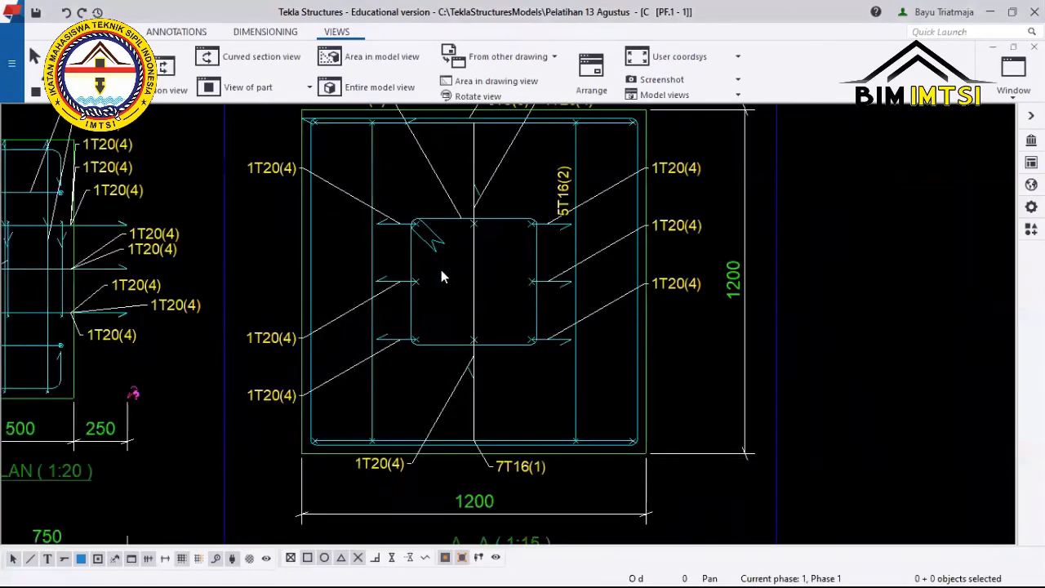
{"action": "scroll", "coordinate": [441, 270], "scroll_direction": "up", "scroll_amount": 5}
{"action": "scroll", "coordinate": [441, 271], "scroll_direction": "down", "scroll_amount": 3}
{"action": "scroll", "coordinate": [455, 294], "scroll_direction": "down", "scroll_amount": 1}
{"action": "mouse_move", "coordinate": [454, 294]}
{"action": "middle_mouse_down"}
{"action": "mouse_move", "coordinate": [401, 289]}
{"action": "mouse_move", "coordinate": [401, 200]}
{"action": "mouse_move", "coordinate": [422, 131]}
{"action": "mouse_move", "coordinate": [426, 51]}
{"action": "middle_mouse_up"}
{"action": "scroll", "coordinate": [427, 171], "scroll_direction": "down", "scroll_amount": 3}
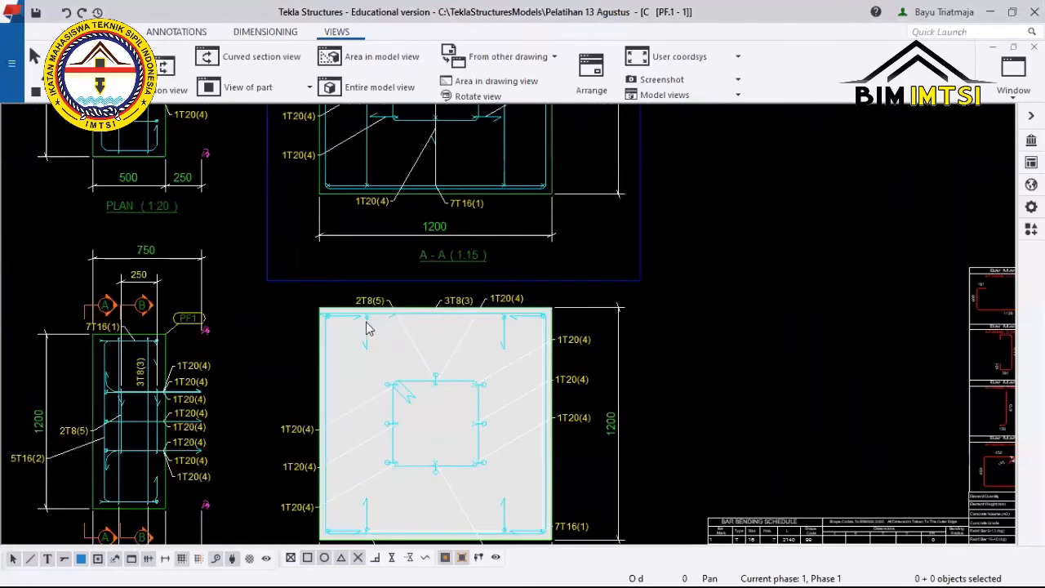
{"action": "scroll", "coordinate": [256, 286], "scroll_direction": "down", "scroll_amount": 5}
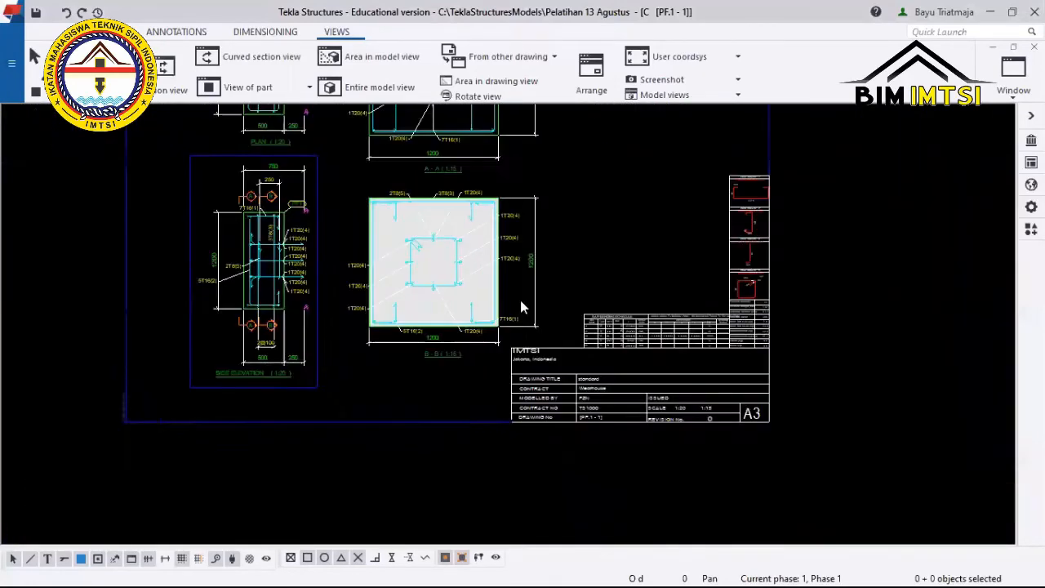
{"action": "scroll", "coordinate": [521, 299], "scroll_direction": "down", "scroll_amount": 1}
{"action": "middle_click_drag", "start_coordinate": [617, 374], "coordinate": [523, 356]}
{"action": "scroll", "coordinate": [520, 359], "scroll_direction": "up", "scroll_amount": 1}
{"action": "middle_click_drag", "start_coordinate": [520, 313], "coordinate": [520, 359]}
{"action": "scroll", "coordinate": [519, 359], "scroll_direction": "down", "scroll_amount": 3}
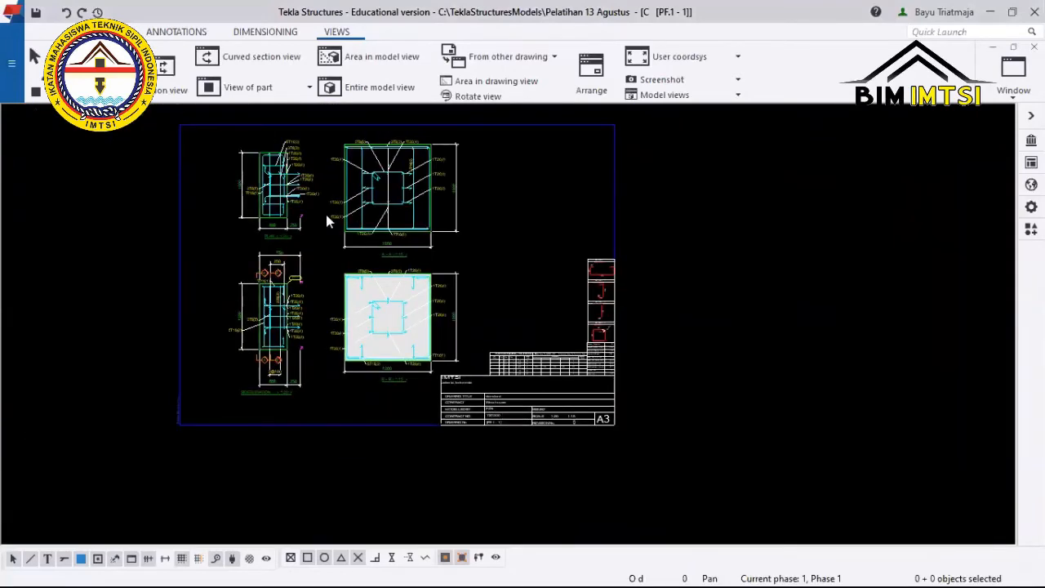
Open the DWG/DXF export settings for the footing drawing.
{"action": "left_click", "coordinate": [11, 63]}
{"action": "left_click", "coordinate": [694, 224]}
{"action": "left_click", "coordinate": [13, 79]}
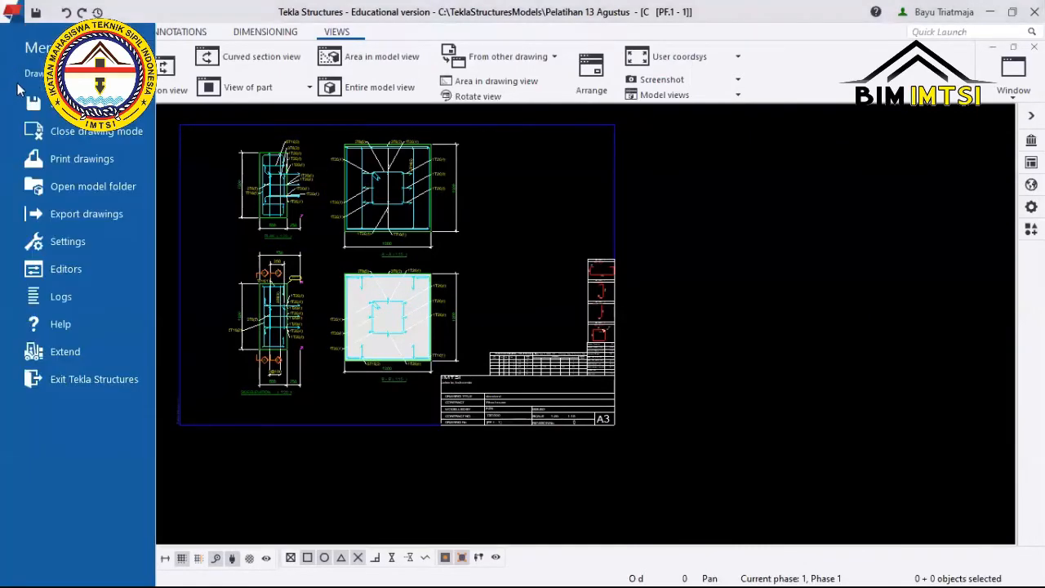
{"action": "left_click", "coordinate": [61, 214]}
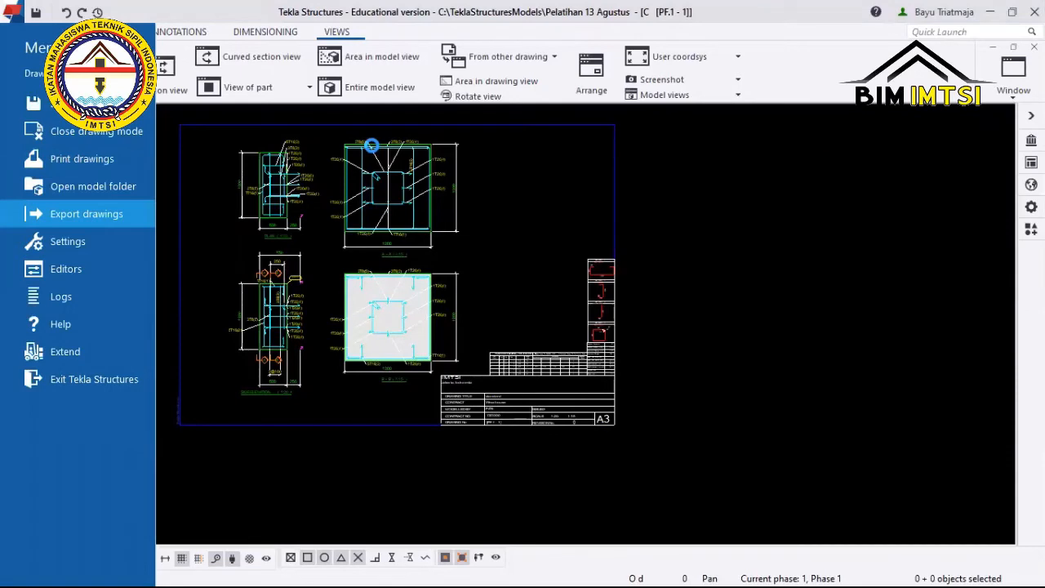
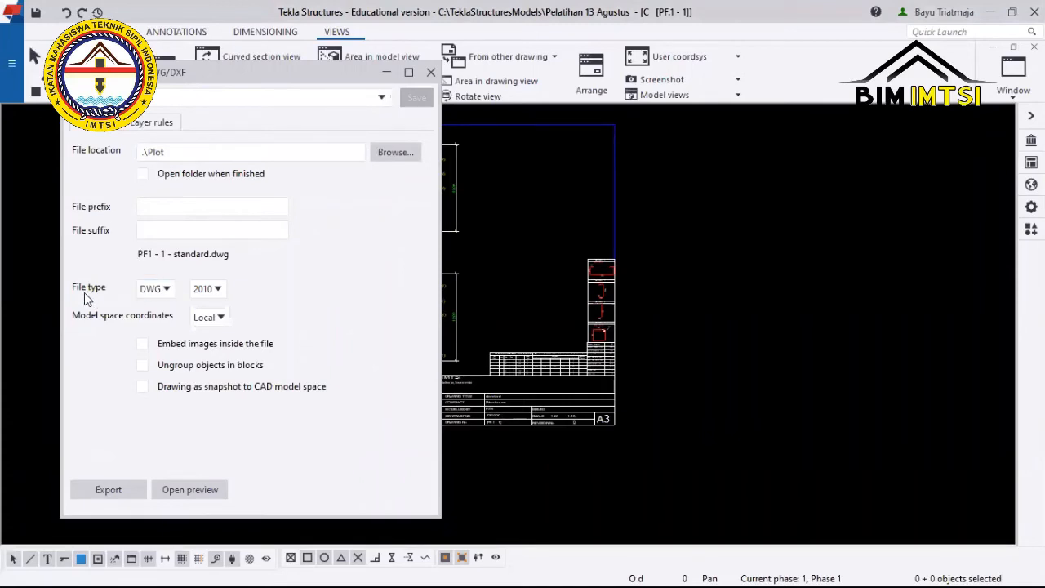
Check the file types available for the drawing export, keeping DWG selected.
{"action": "left_click", "coordinate": [160, 290]}
{"action": "left_click", "coordinate": [163, 287]}
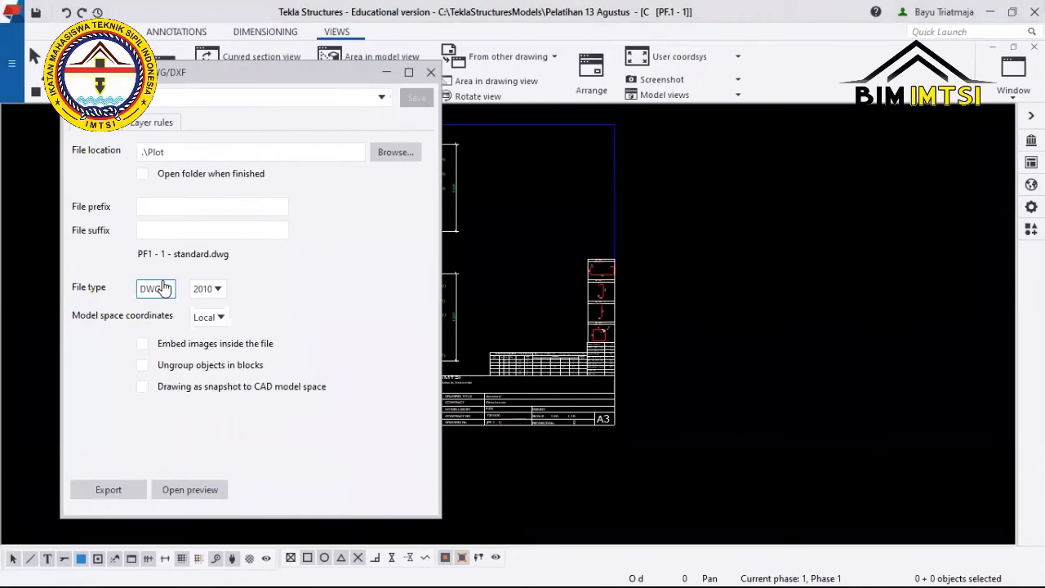
{"action": "left_click", "coordinate": [163, 288]}
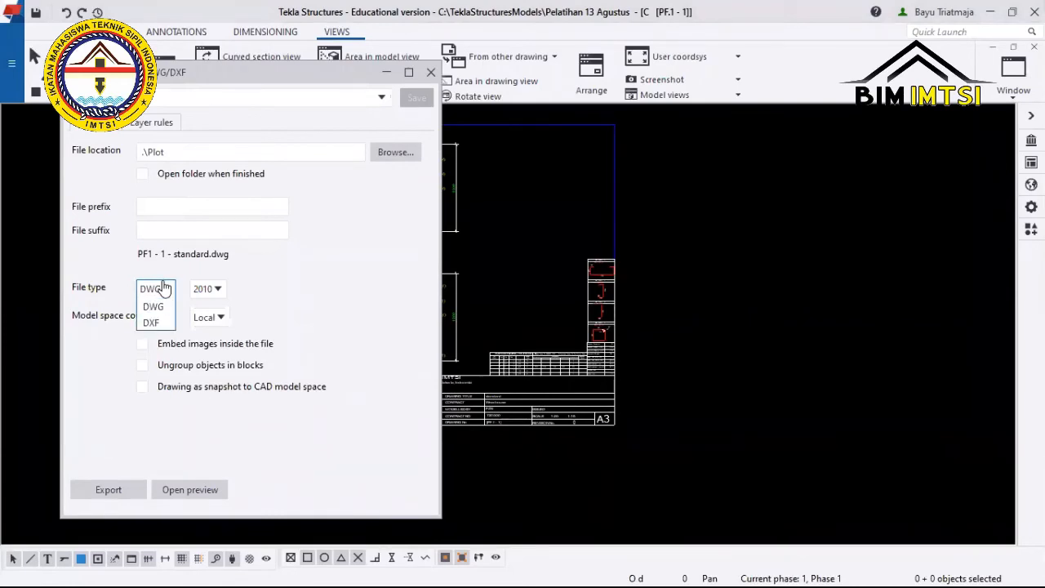
{"action": "left_click", "coordinate": [163, 287]}
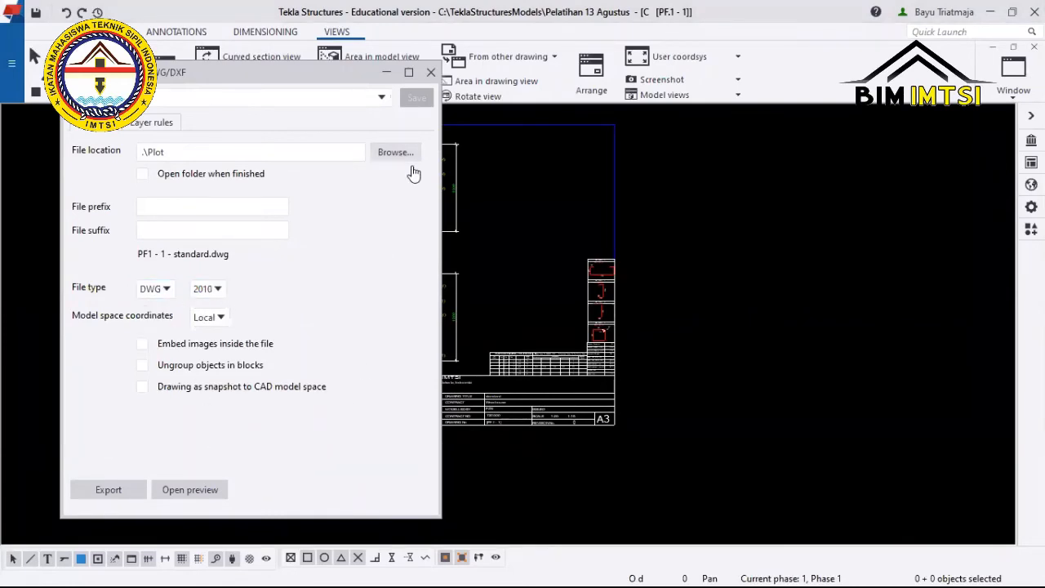
Close the drawing export settings without exporting, and check the PDF print options for the footing drawing.
{"action": "left_click", "coordinate": [431, 72]}
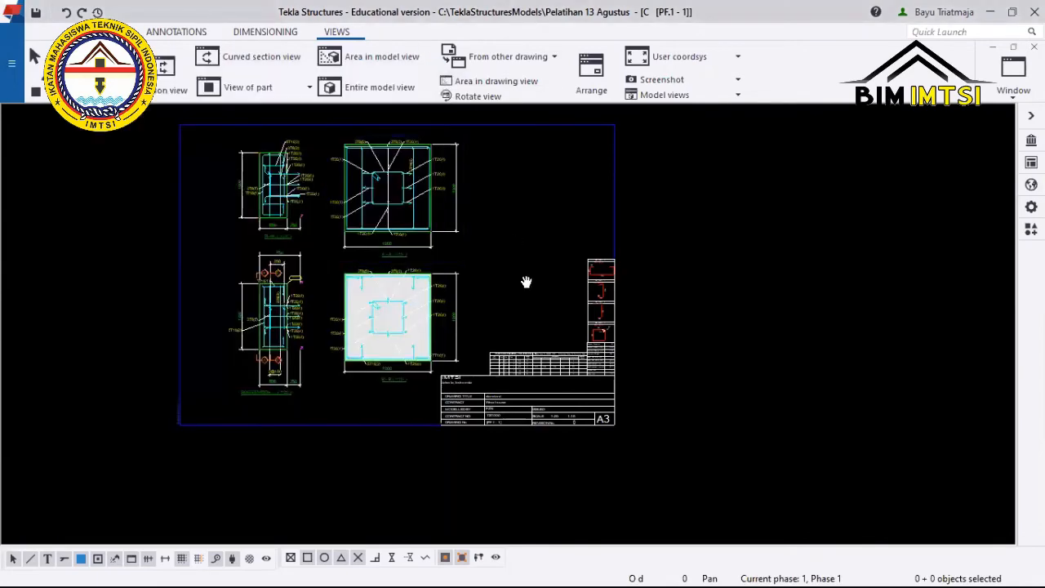
{"action": "scroll", "coordinate": [526, 281], "scroll_direction": "up", "scroll_amount": 1}
{"action": "middle_click_drag", "start_coordinate": [526, 282], "coordinate": [534, 342]}
{"action": "scroll", "coordinate": [533, 281], "scroll_direction": "down", "scroll_amount": 3}
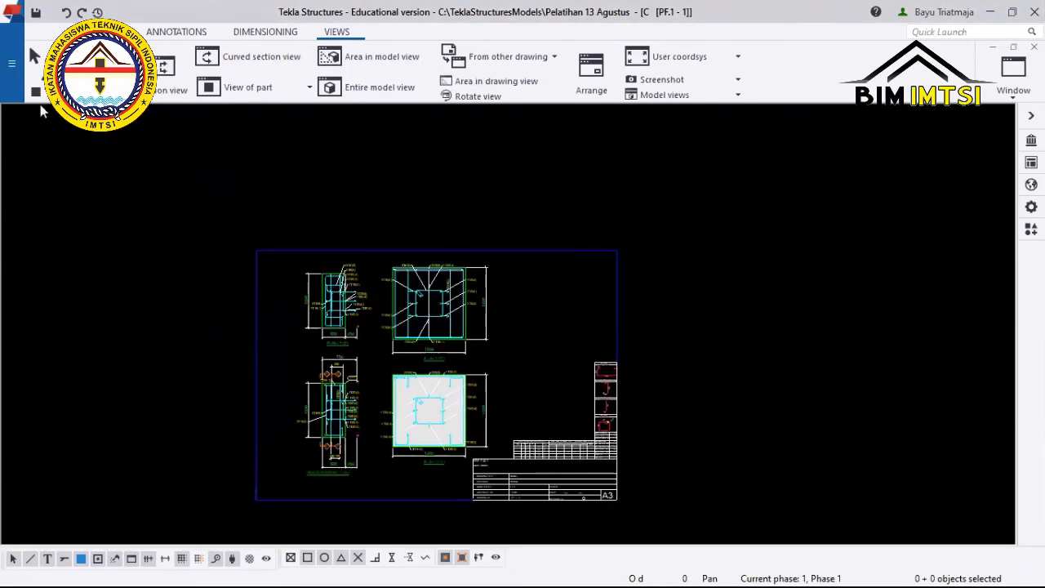
{"action": "left_click", "coordinate": [11, 62]}
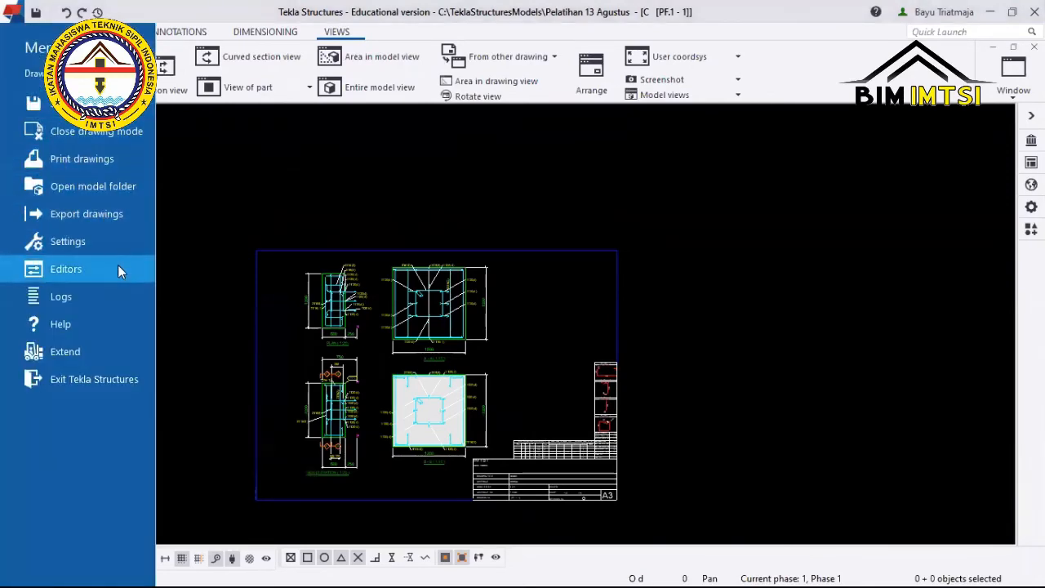
{"action": "left_click", "coordinate": [82, 157]}
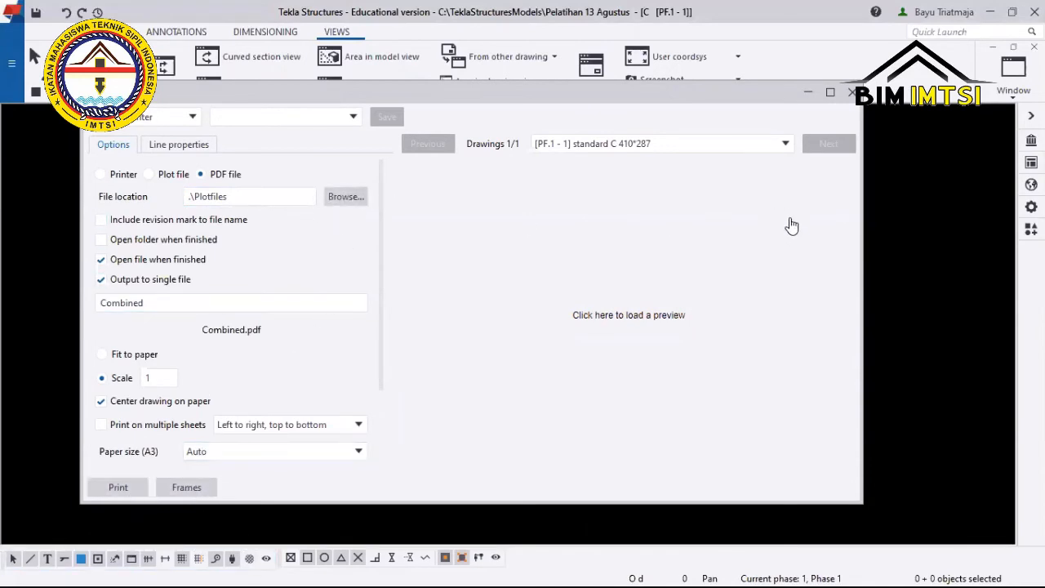
{"action": "left_click", "coordinate": [852, 91]}
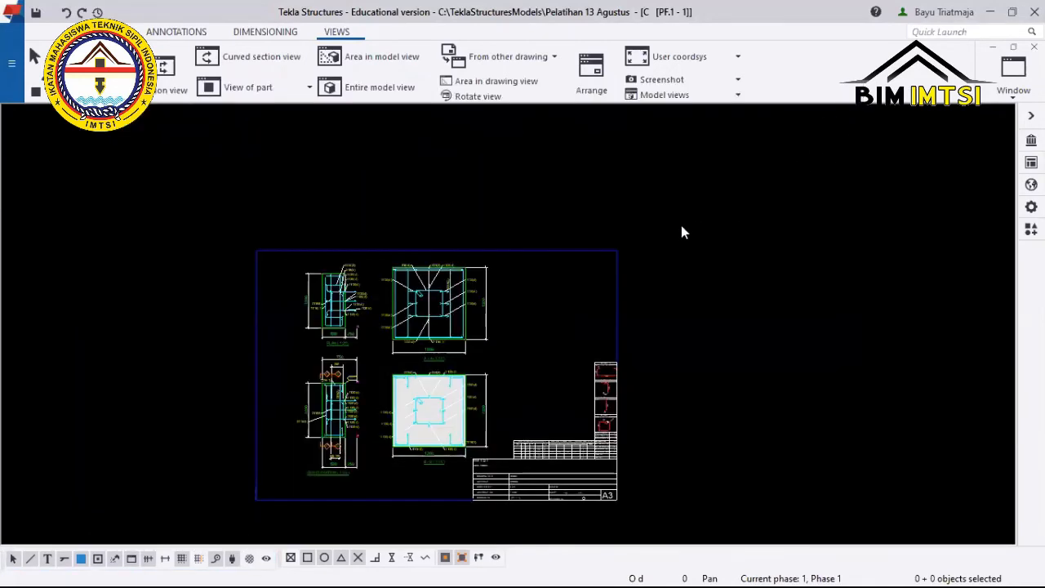
Examine the bar bending schedule, bar mark shapes, plan and section A-A of the footing drawing, and show the annotation commands.
{"action": "scroll", "coordinate": [672, 312], "scroll_direction": "up", "scroll_amount": 5}
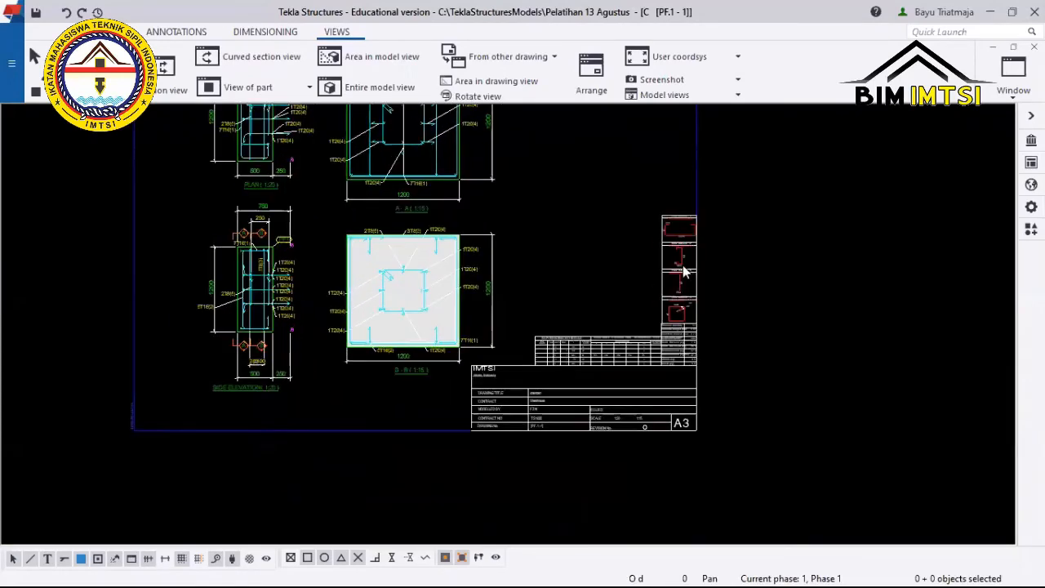
{"action": "scroll", "coordinate": [683, 270], "scroll_direction": "up", "scroll_amount": 4}
{"action": "scroll", "coordinate": [678, 266], "scroll_direction": "down", "scroll_amount": 6}
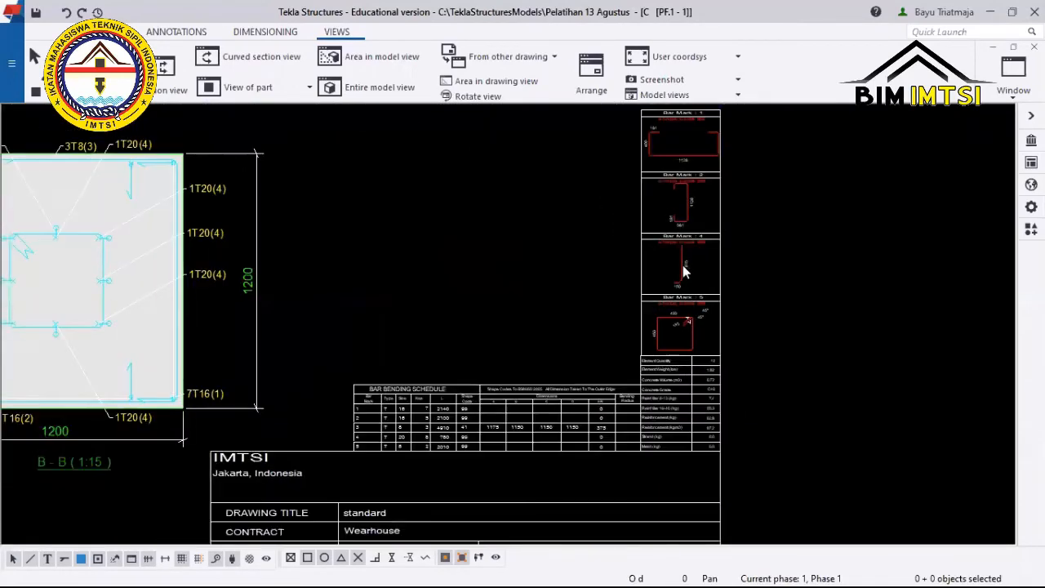
{"action": "scroll", "coordinate": [671, 254], "scroll_direction": "down", "scroll_amount": 3}
{"action": "scroll", "coordinate": [521, 242], "scroll_direction": "up", "scroll_amount": 2}
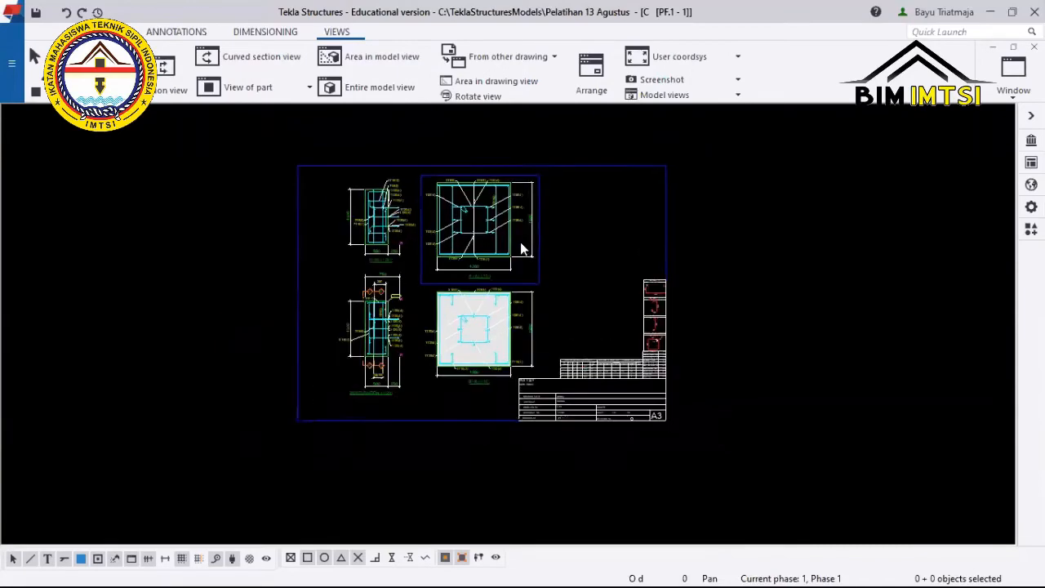
{"action": "scroll", "coordinate": [534, 250], "scroll_direction": "up", "scroll_amount": 4}
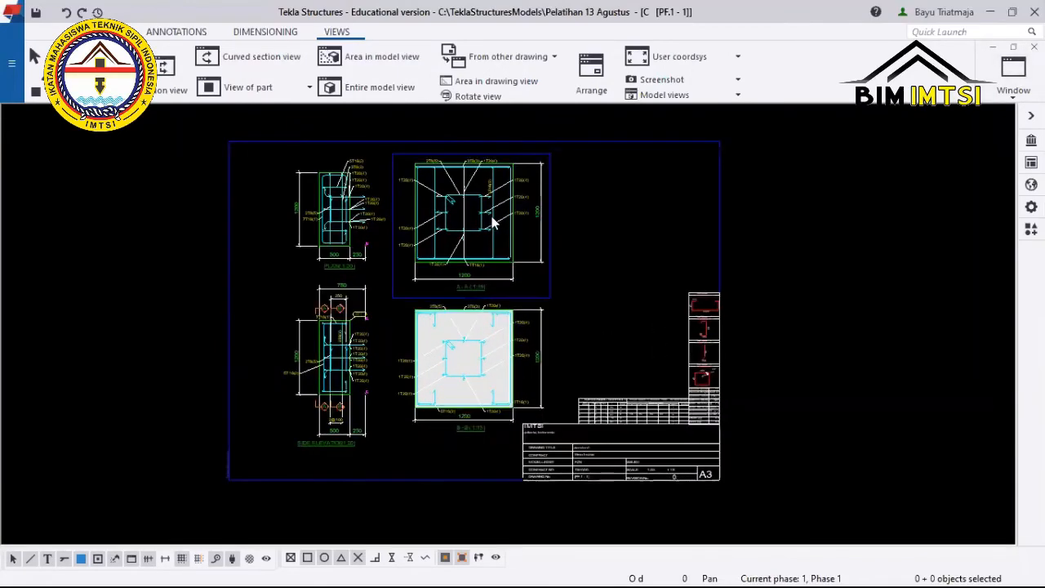
{"action": "scroll", "coordinate": [535, 252], "scroll_direction": "up", "scroll_amount": 3}
{"action": "scroll", "coordinate": [367, 136], "scroll_direction": "down", "scroll_amount": 5}
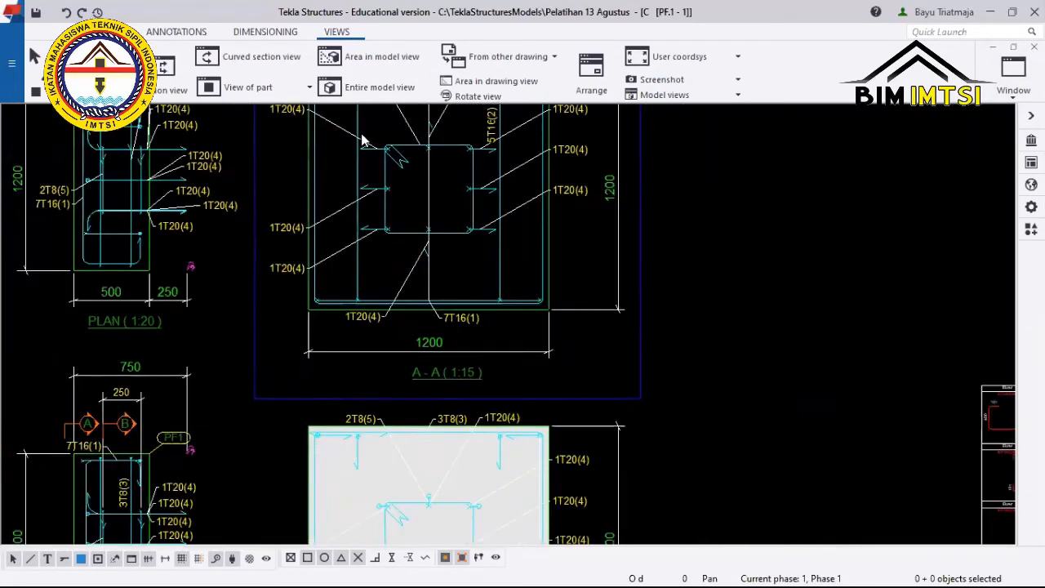
{"action": "left_click", "coordinate": [155, 32]}
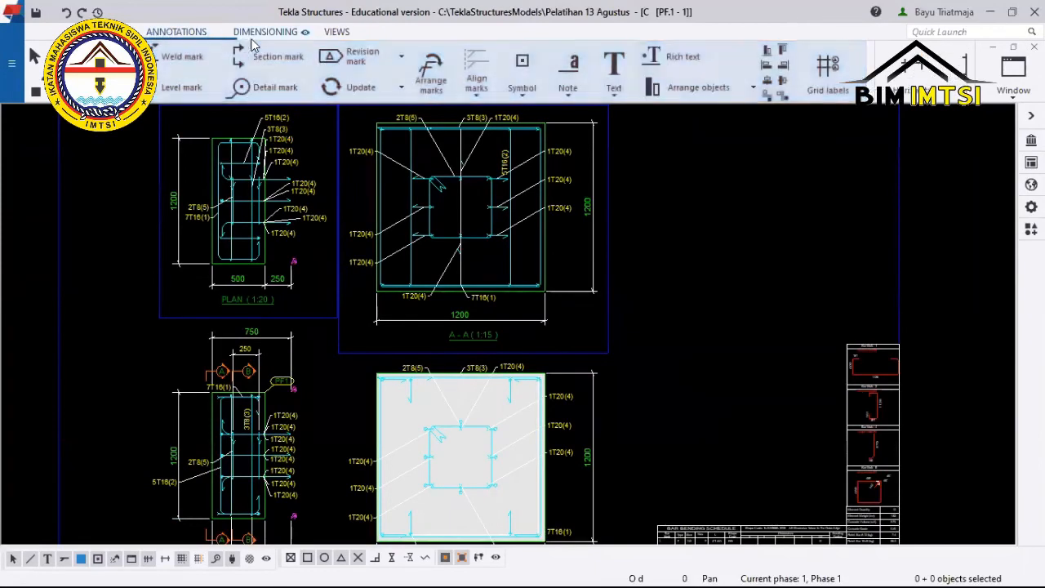
{"action": "left_click", "coordinate": [474, 85]}
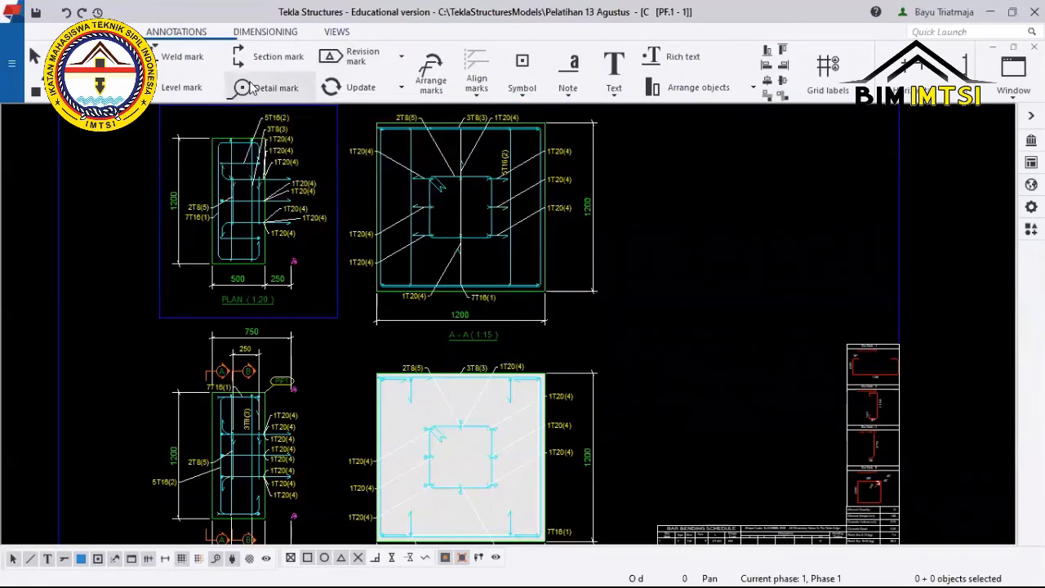
{"action": "left_click", "coordinate": [252, 88]}
{"action": "scroll", "coordinate": [569, 362], "scroll_direction": "up", "scroll_amount": 1}
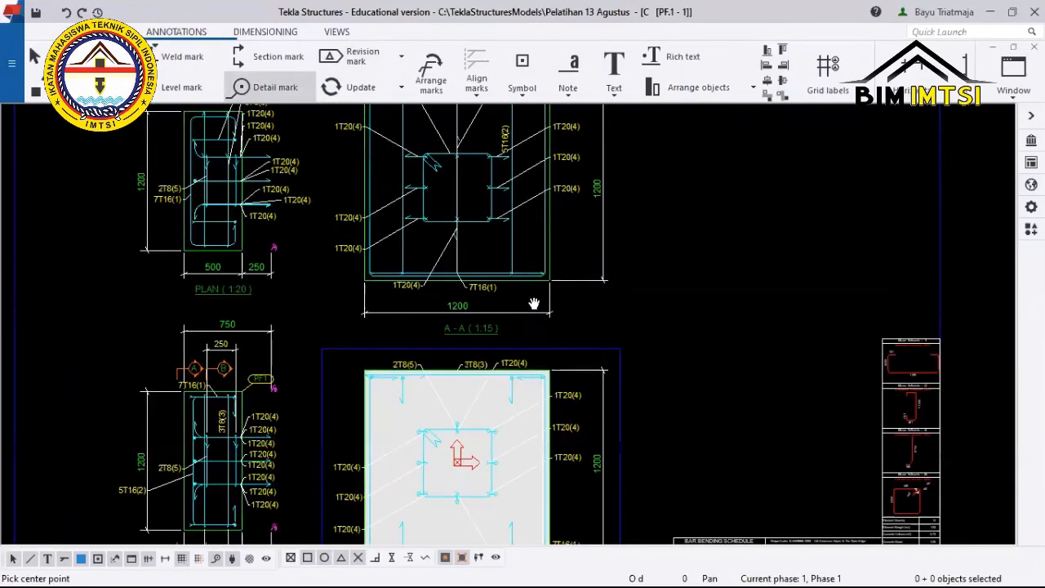
{"action": "scroll", "coordinate": [570, 362], "scroll_direction": "down", "scroll_amount": 1}
{"action": "middle_click_drag", "start_coordinate": [499, 384], "coordinate": [457, 310]}
{"action": "scroll", "coordinate": [424, 390], "scroll_direction": "up", "scroll_amount": 2}
{"action": "scroll", "coordinate": [425, 391], "scroll_direction": "up", "scroll_amount": 3}
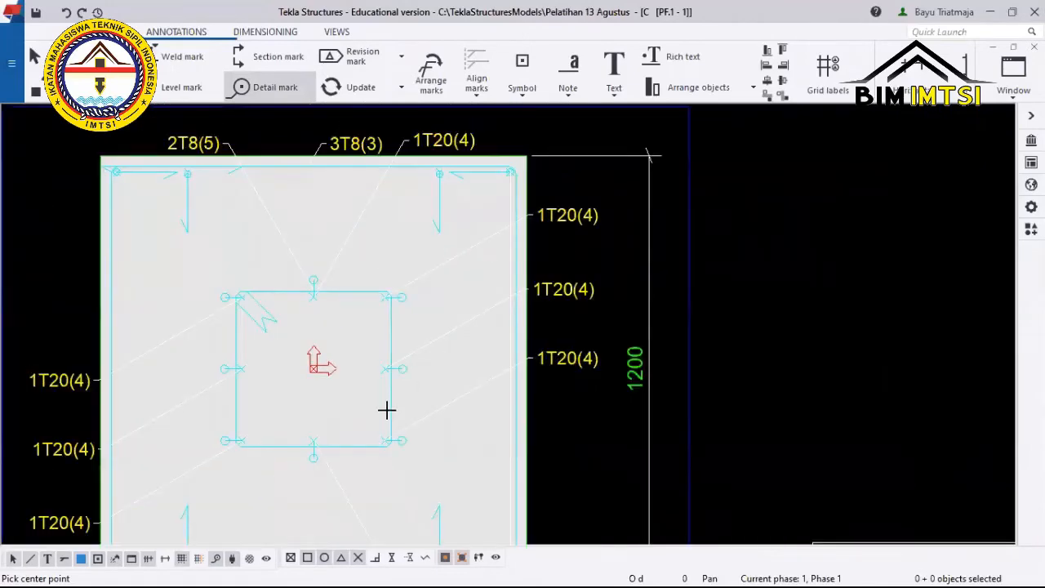
{"action": "scroll", "coordinate": [397, 410], "scroll_direction": "down", "scroll_amount": 4}
{"action": "scroll", "coordinate": [303, 303], "scroll_direction": "down", "scroll_amount": 3}
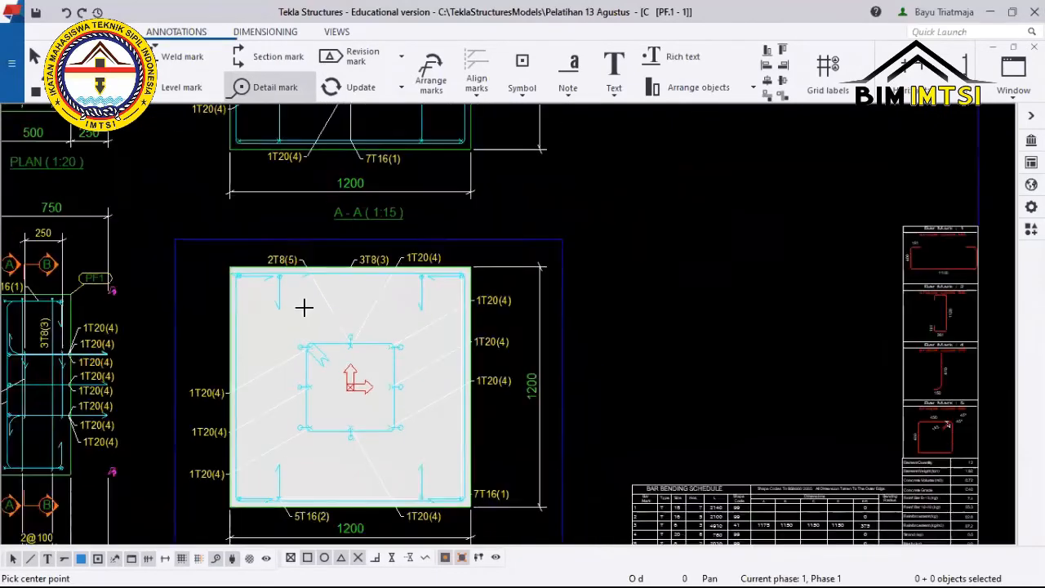
{"action": "scroll", "coordinate": [308, 201], "scroll_direction": "up", "scroll_amount": 4}
{"action": "right_click", "coordinate": [390, 184]}
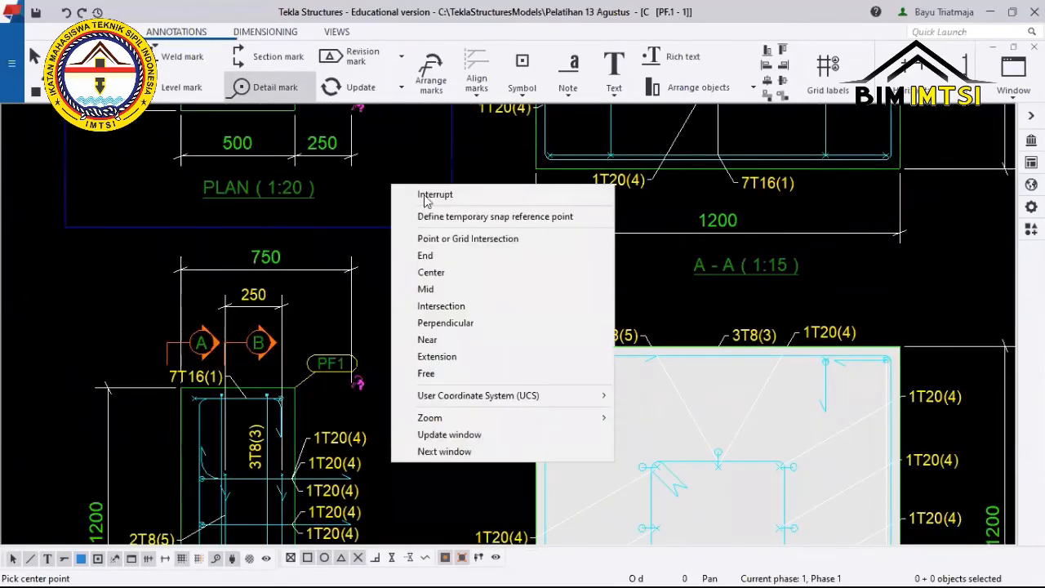
{"action": "key", "text": "Escape"}
{"action": "key", "text": "Escape"}
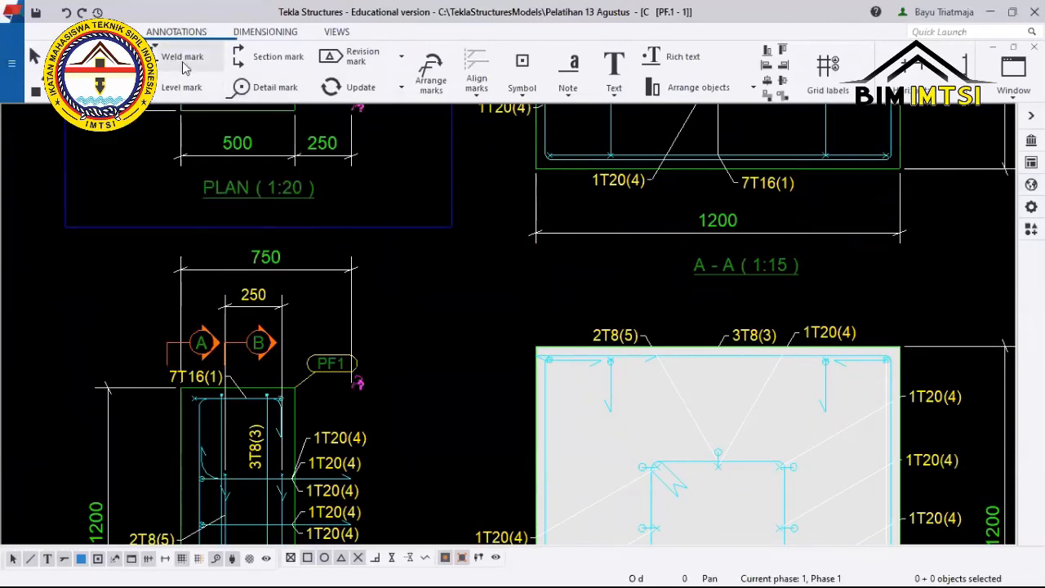
{"action": "left_click", "coordinate": [263, 56]}
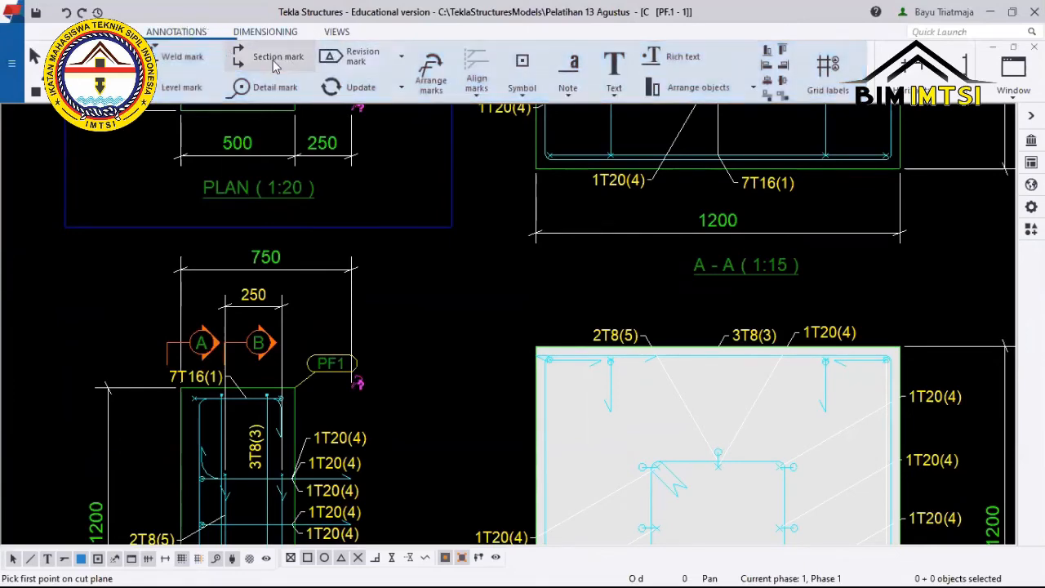
{"action": "left_click", "coordinate": [337, 31]}
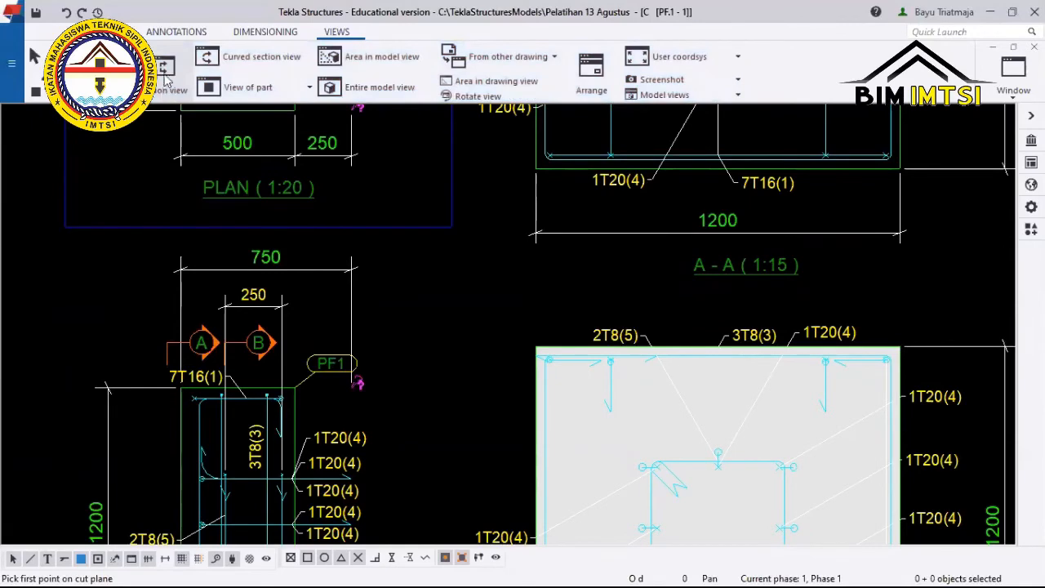
{"action": "left_click", "coordinate": [158, 33]}
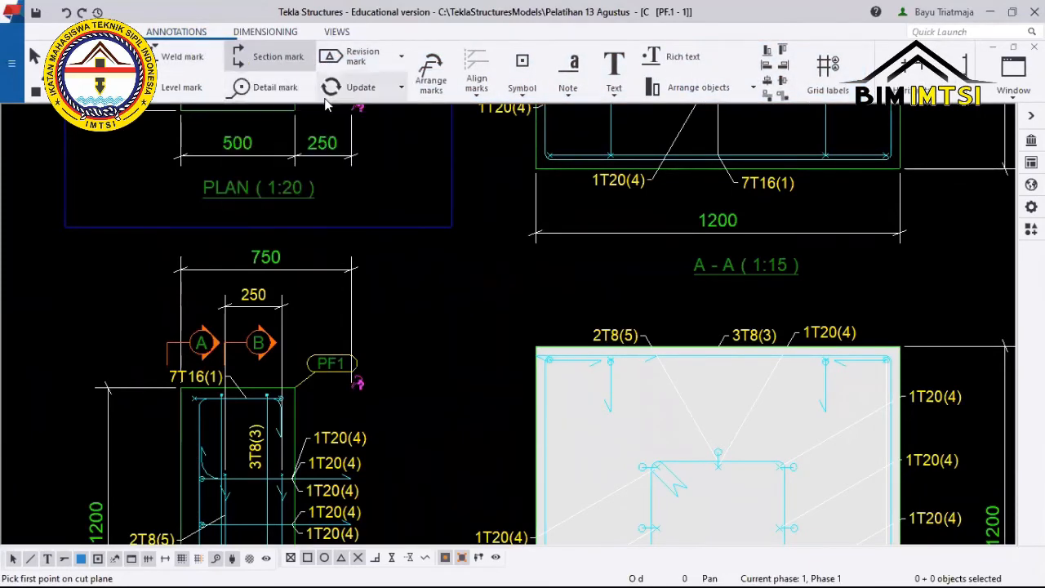
{"action": "scroll", "coordinate": [399, 225], "scroll_direction": "down", "scroll_amount": 2}
{"action": "scroll", "coordinate": [399, 225], "scroll_direction": "down", "scroll_amount": 4}
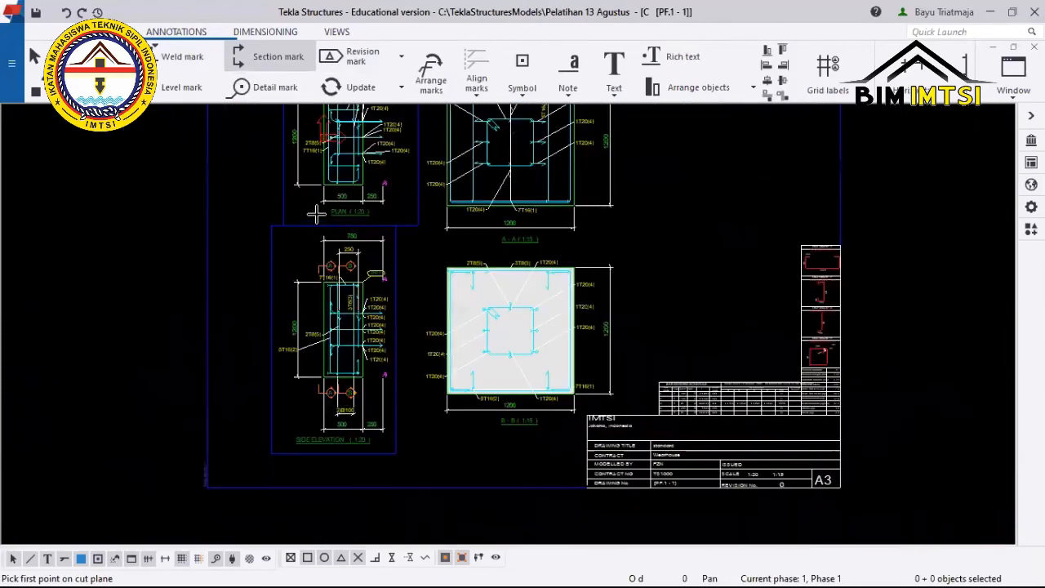
{"action": "middle_click_drag", "start_coordinate": [369, 214], "coordinate": [353, 232]}
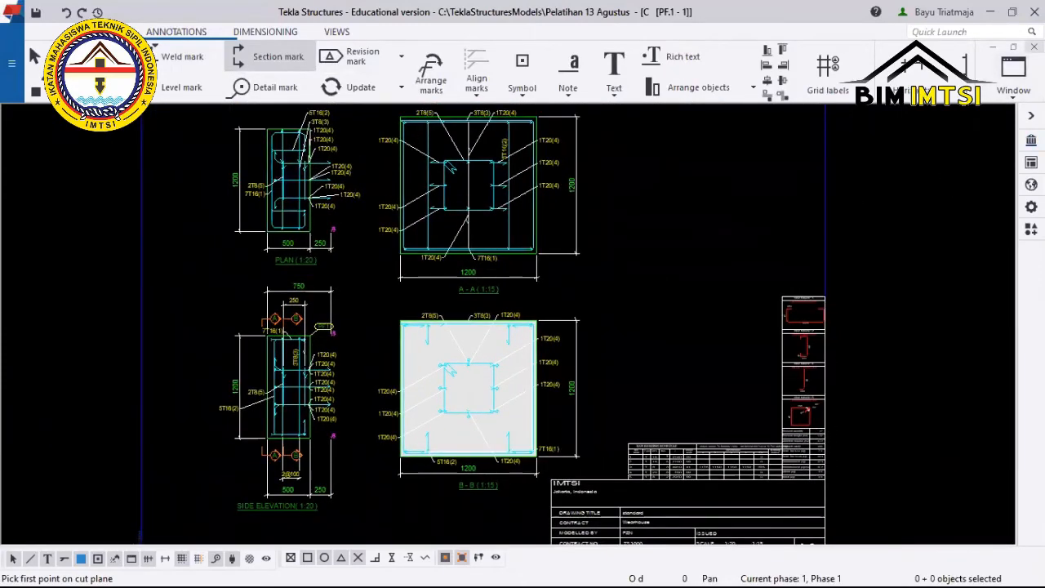
Close the PF.1 drawing, keeping its changes, and maximize the 3D model view.
{"action": "left_click", "coordinate": [1035, 48]}
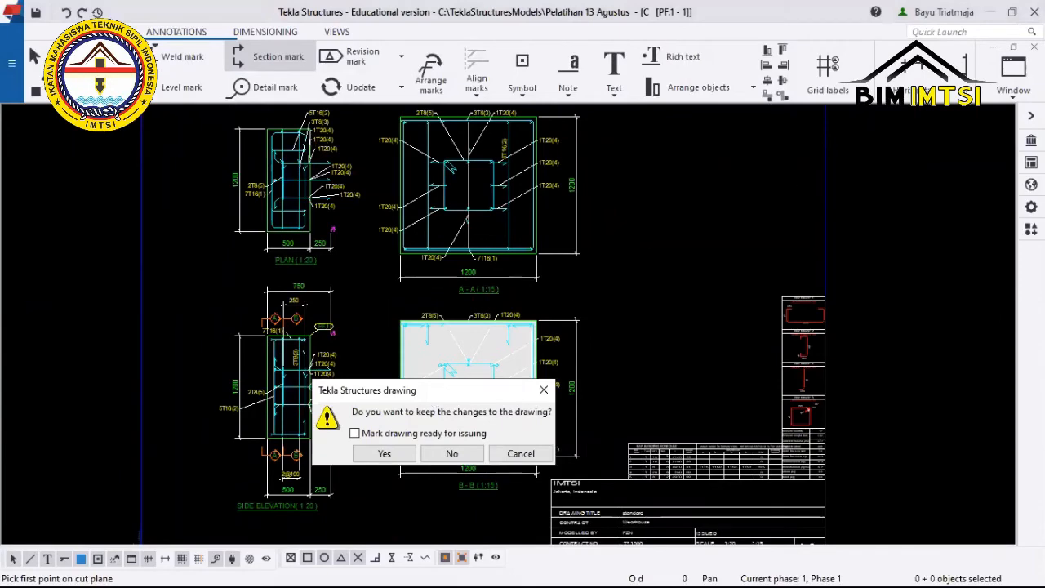
{"action": "left_click", "coordinate": [384, 454]}
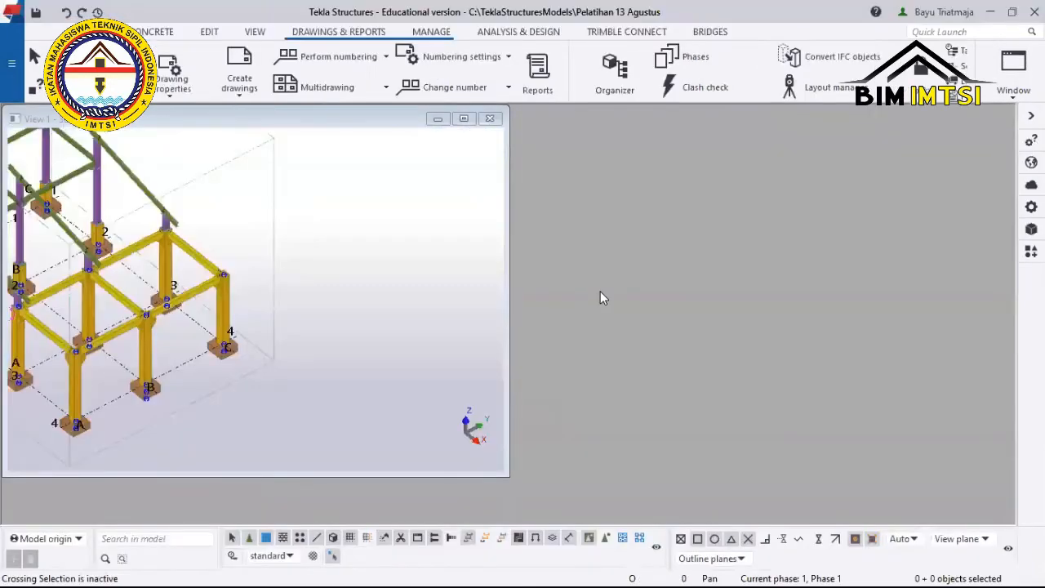
{"action": "left_click", "coordinate": [464, 119]}
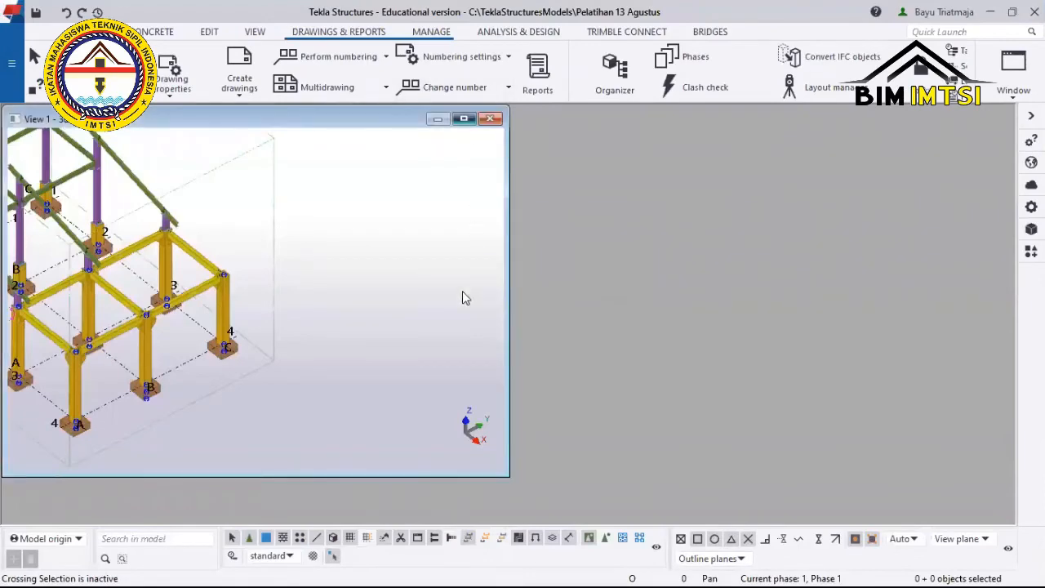
Try to select the steel columns and surrounding beams of the bay between grids A–B and 1–2.
{"action": "scroll", "coordinate": [316, 286], "scroll_direction": "up", "scroll_amount": 5}
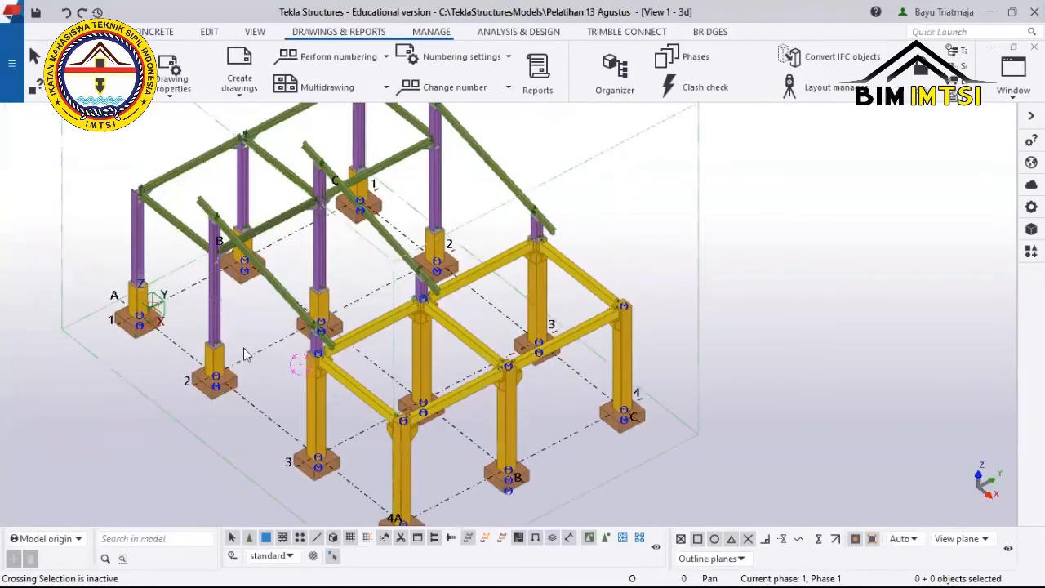
{"action": "scroll", "coordinate": [260, 349], "scroll_direction": "up", "scroll_amount": 2}
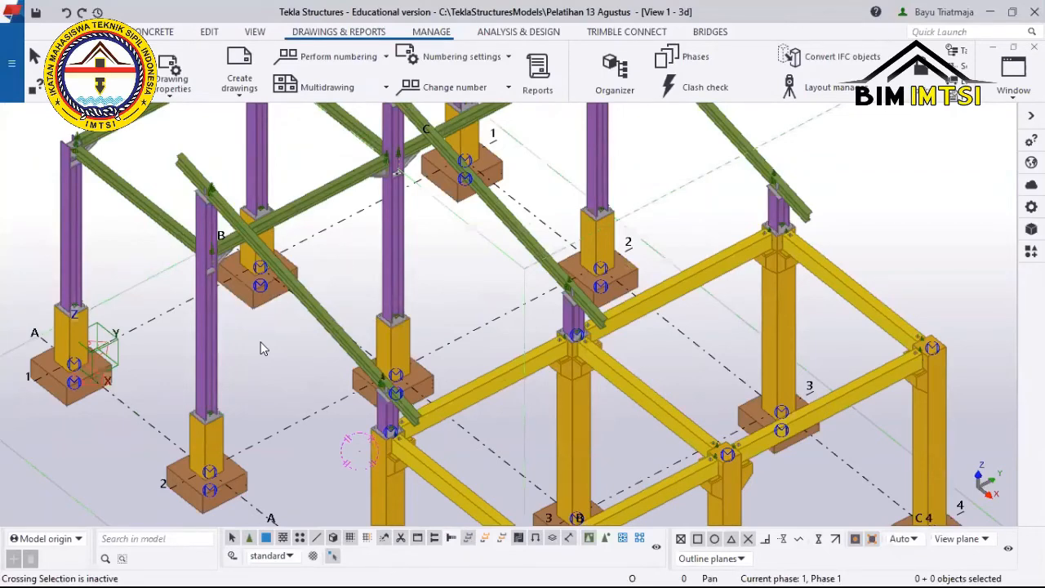
{"action": "scroll", "coordinate": [264, 334], "scroll_direction": "down", "scroll_amount": 4}
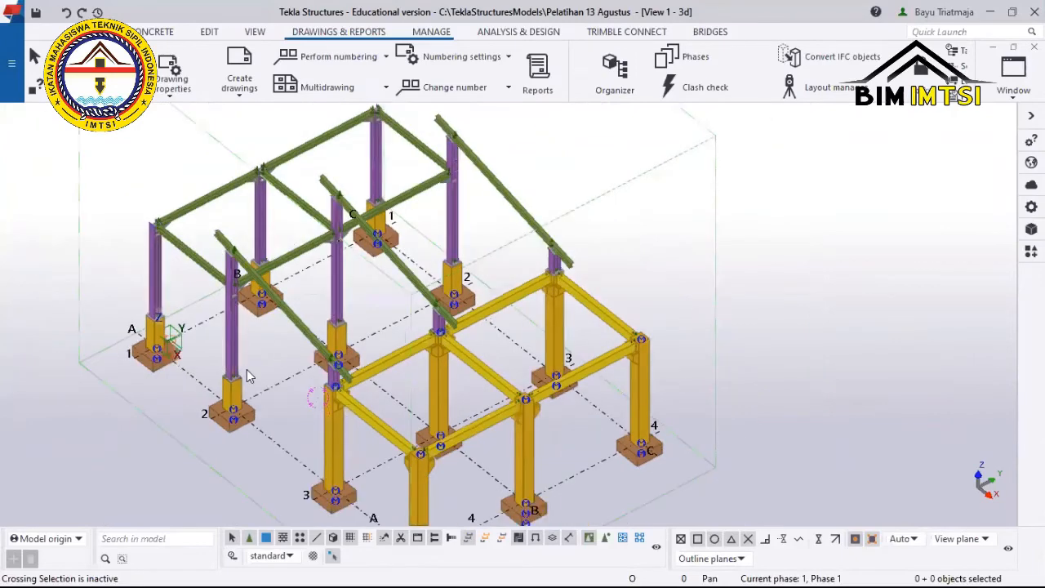
{"action": "scroll", "coordinate": [196, 400], "scroll_direction": "up", "scroll_amount": 3}
{"action": "left_click", "coordinate": [193, 397]}
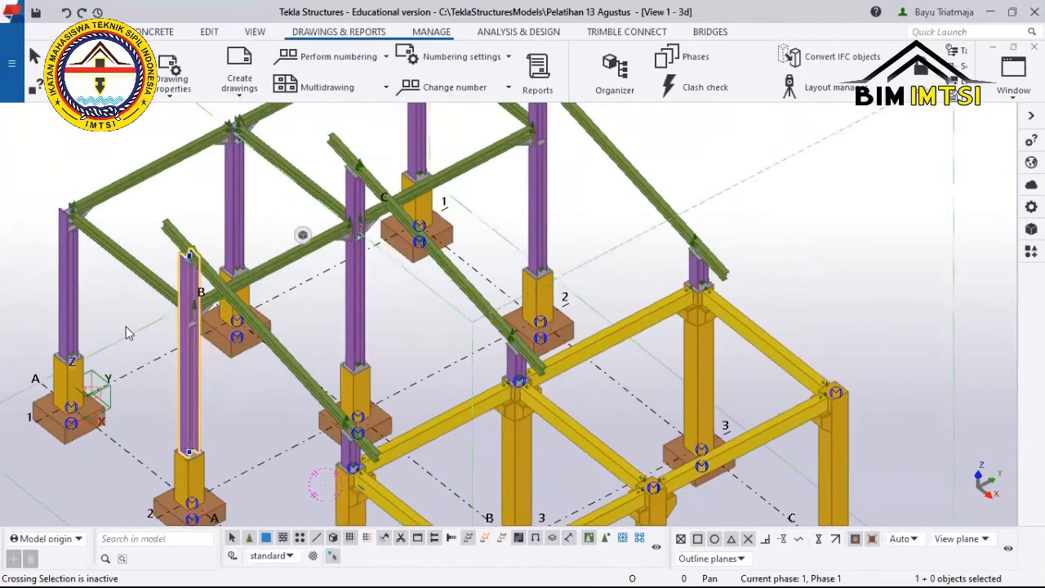
{"action": "left_click", "coordinate": [71, 281], "text": "ctrl"}
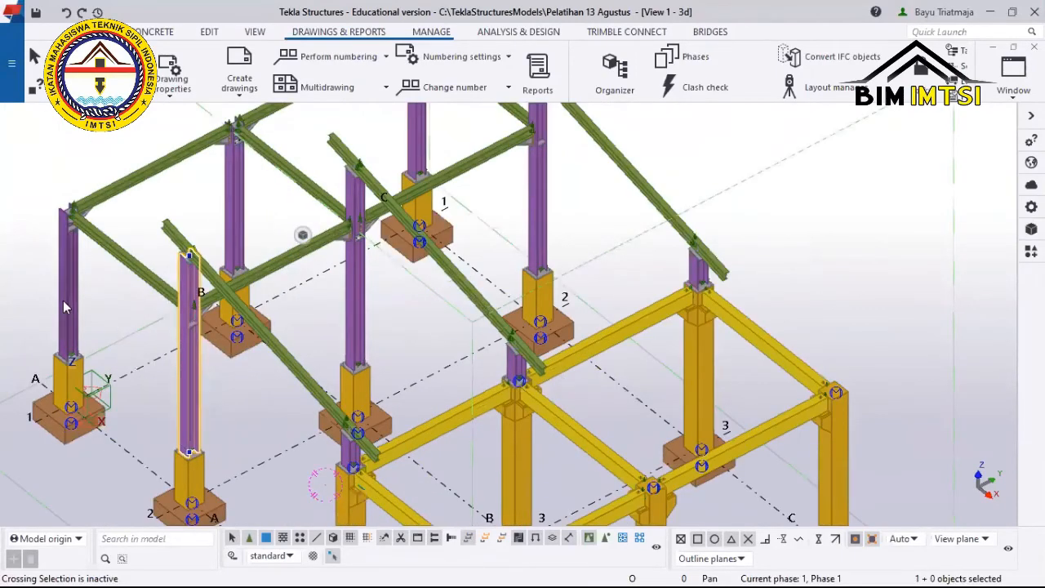
{"action": "left_click", "coordinate": [123, 249], "text": "ctrl"}
{"action": "left_click", "coordinate": [129, 165], "text": "ctrl"}
{"action": "left_click", "coordinate": [133, 172], "text": "ctrl"}
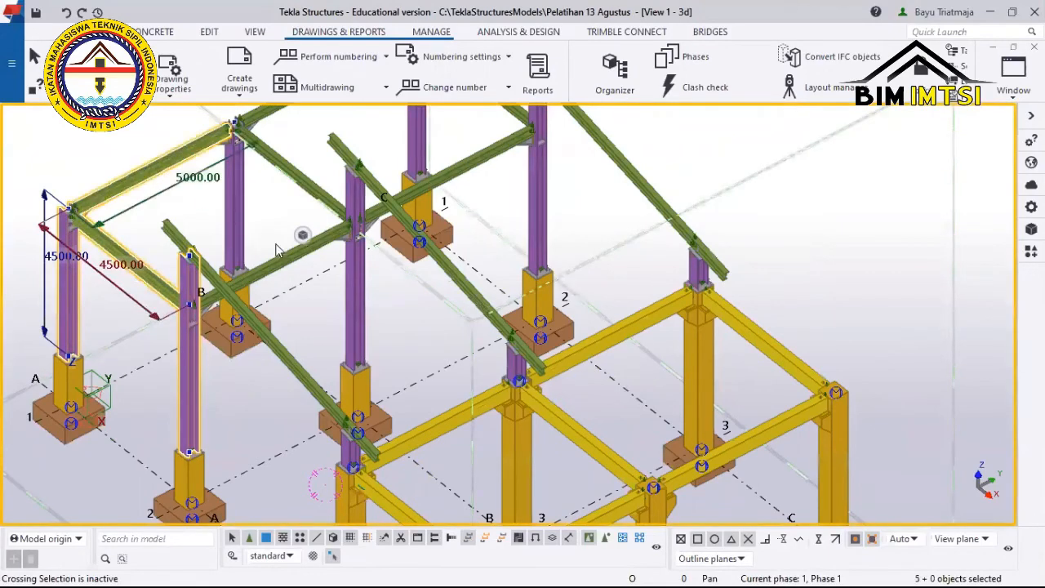
{"action": "left_click", "coordinate": [344, 232], "text": "ctrl"}
{"action": "left_click", "coordinate": [302, 190], "text": "ctrl"}
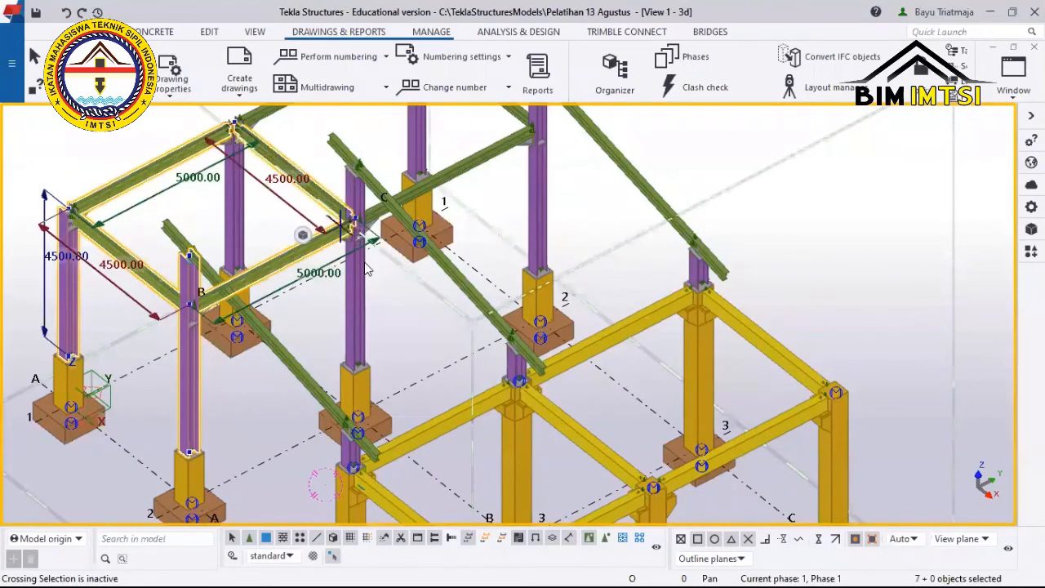
{"action": "left_click", "coordinate": [356, 270], "text": "ctrl"}
{"action": "left_click", "coordinate": [216, 378], "text": "ctrl"}
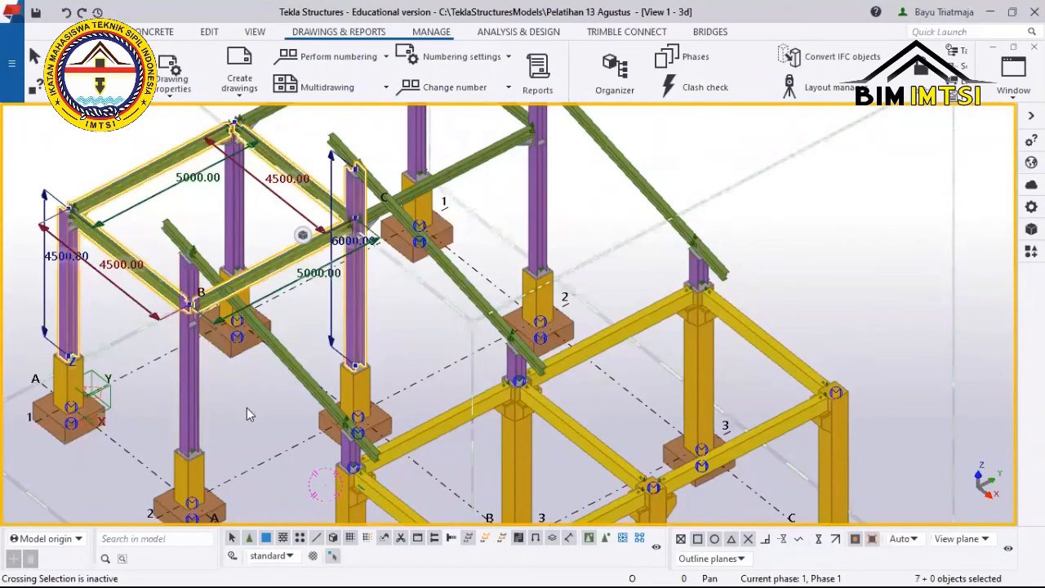
{"action": "left_click", "coordinate": [247, 409]}
Review the part and assembly properties available in the standard selection filter, leaving the filter unchanged.
{"action": "left_click", "coordinate": [315, 557]}
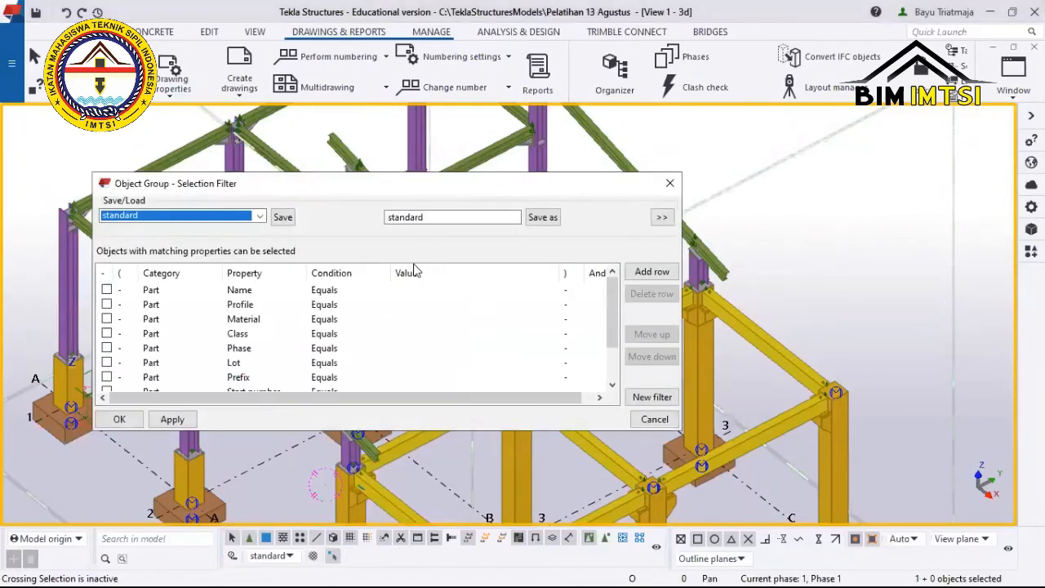
{"action": "scroll", "coordinate": [171, 306], "scroll_direction": "down", "scroll_amount": 2}
{"action": "scroll", "coordinate": [173, 309], "scroll_direction": "up", "scroll_amount": 2}
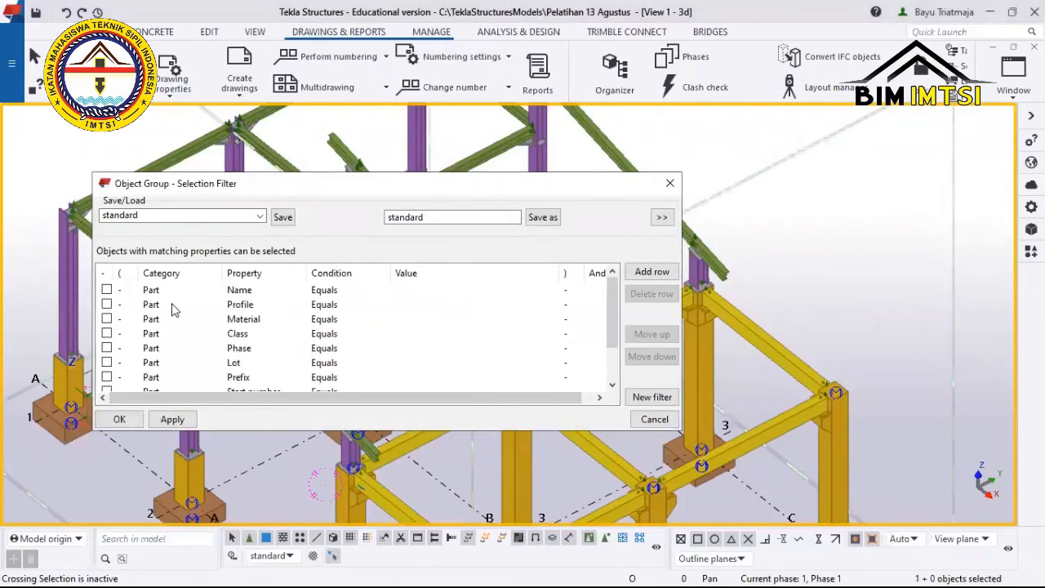
{"action": "scroll", "coordinate": [173, 308], "scroll_direction": "down", "scroll_amount": 2}
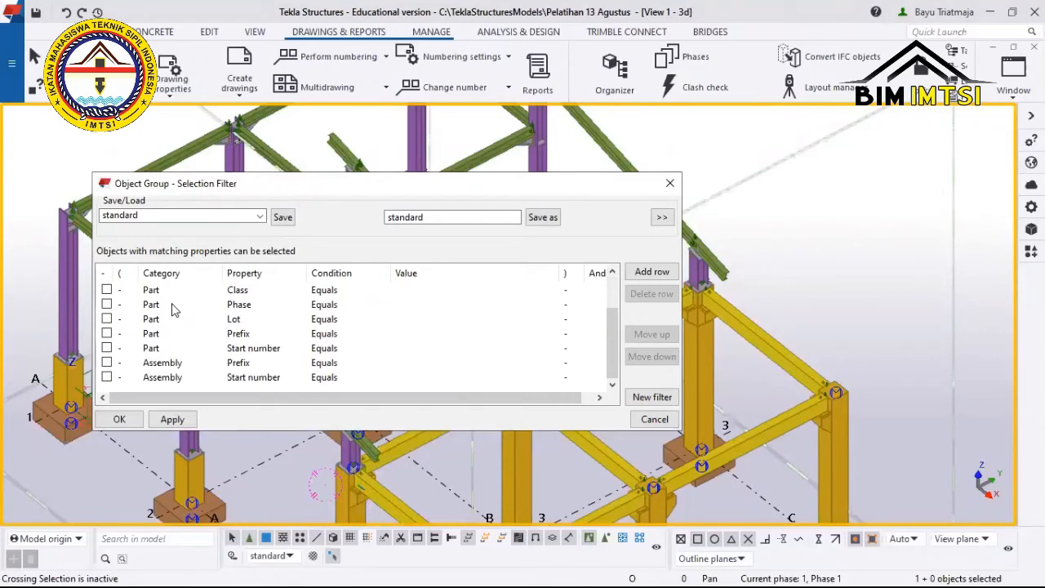
{"action": "scroll", "coordinate": [173, 309], "scroll_direction": "up", "scroll_amount": 2}
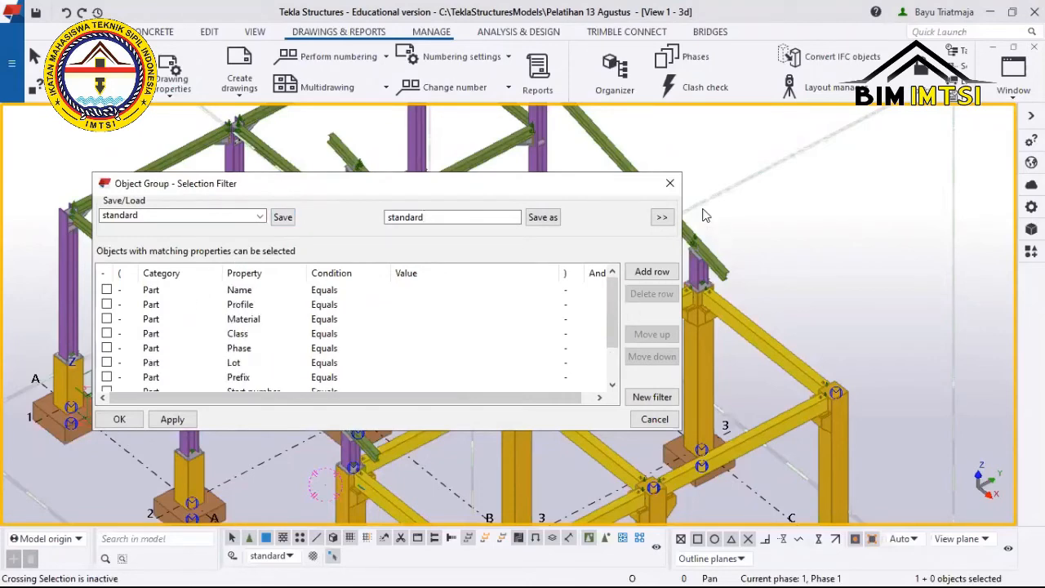
{"action": "left_click", "coordinate": [676, 186]}
Select the steel columns at A1 and A2 and the four beams framing the bay between grids A–B and 1–2.
{"action": "scroll", "coordinate": [205, 298], "scroll_direction": "up", "scroll_amount": 1}
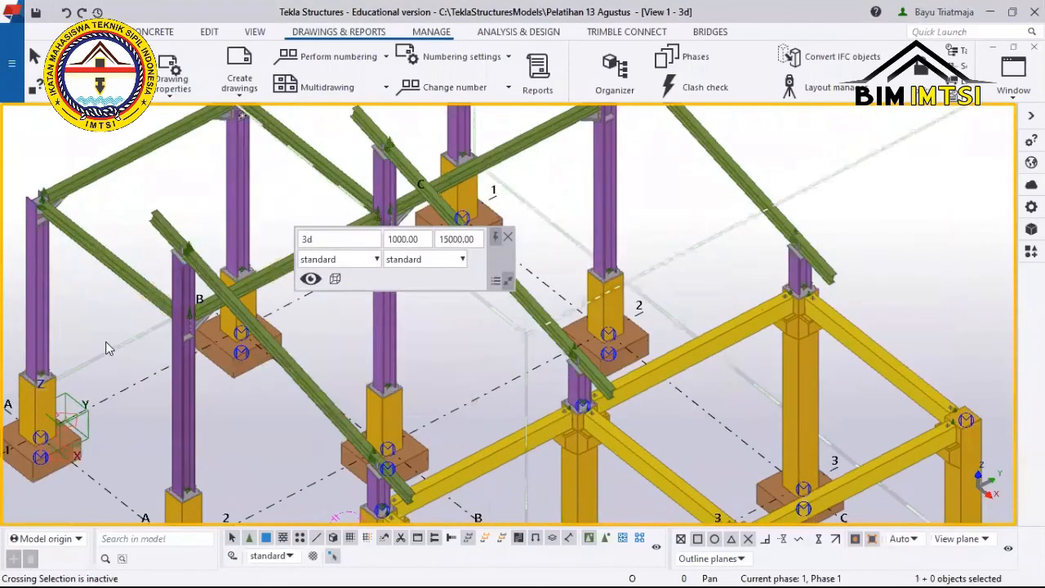
{"action": "left_click", "coordinate": [181, 344]}
{"action": "left_click", "coordinate": [44, 315], "text": "ctrl"}
{"action": "left_click", "coordinate": [77, 243], "text": "ctrl"}
{"action": "left_click", "coordinate": [78, 180], "text": "ctrl"}
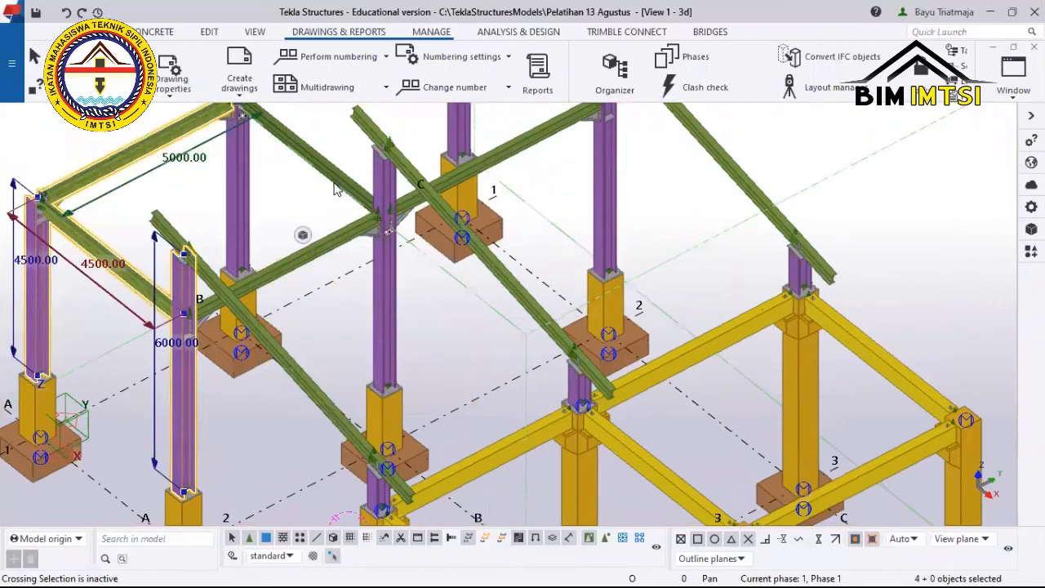
{"action": "left_click", "coordinate": [335, 186], "text": "ctrl"}
{"action": "left_click", "coordinate": [336, 248], "text": "ctrl"}
Add the steel columns at B1, B2 and C1 and the grid 1 beam between B and C to the selection.
{"action": "scroll", "coordinate": [302, 225], "scroll_direction": "down", "scroll_amount": 2}
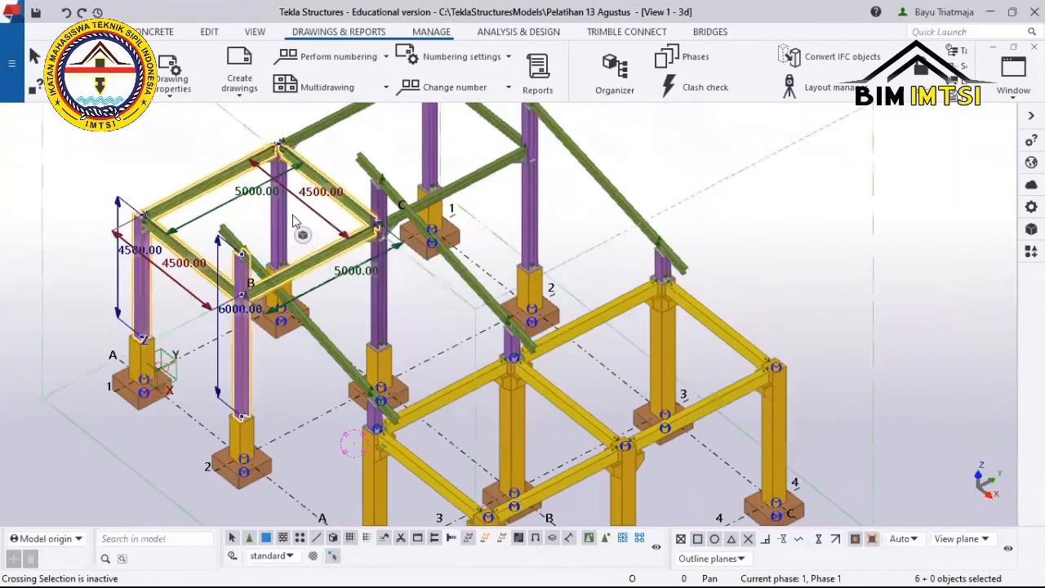
{"action": "left_click", "coordinate": [379, 261], "text": "ctrl"}
{"action": "left_click", "coordinate": [286, 217], "text": "ctrl"}
{"action": "left_click", "coordinate": [281, 214], "text": "ctrl"}
{"action": "middle_click_drag", "start_coordinate": [326, 152], "coordinate": [453, 155], "text": "ctrl"}
{"action": "left_click", "coordinate": [400, 119], "text": "ctrl"}
{"action": "left_click", "coordinate": [420, 177], "text": "ctrl"}
{"action": "left_click", "coordinate": [454, 142], "text": "ctrl"}
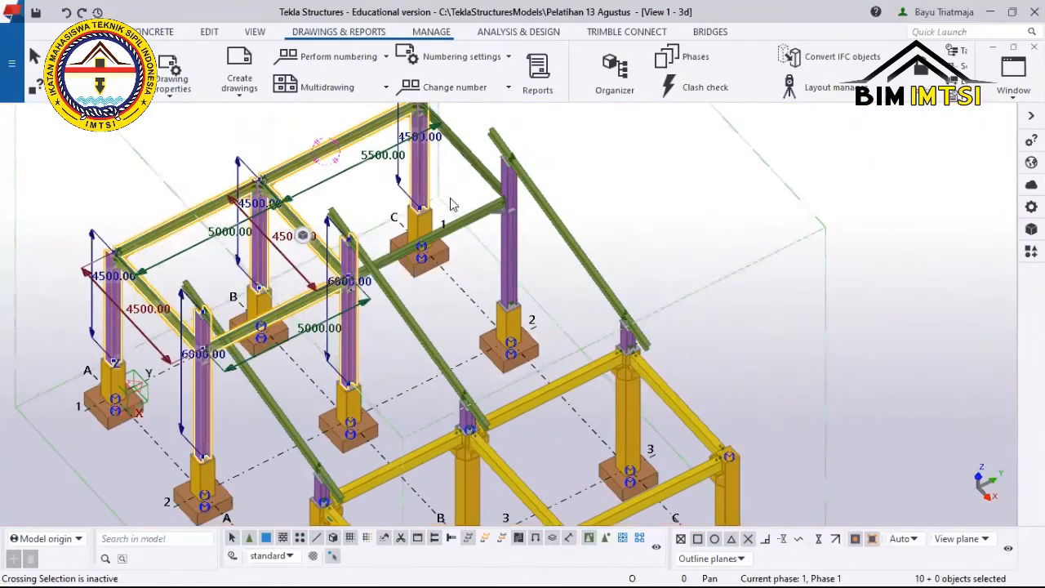
Add the grid 2 beam between B and C, the grid C beam, columns C2 and C3, and the rafters on grids B and C to the selection.
{"action": "left_click", "coordinate": [448, 236], "text": "ctrl"}
{"action": "left_click", "coordinate": [508, 245], "text": "ctrl"}
{"action": "left_click", "coordinate": [628, 345], "text": "ctrl"}
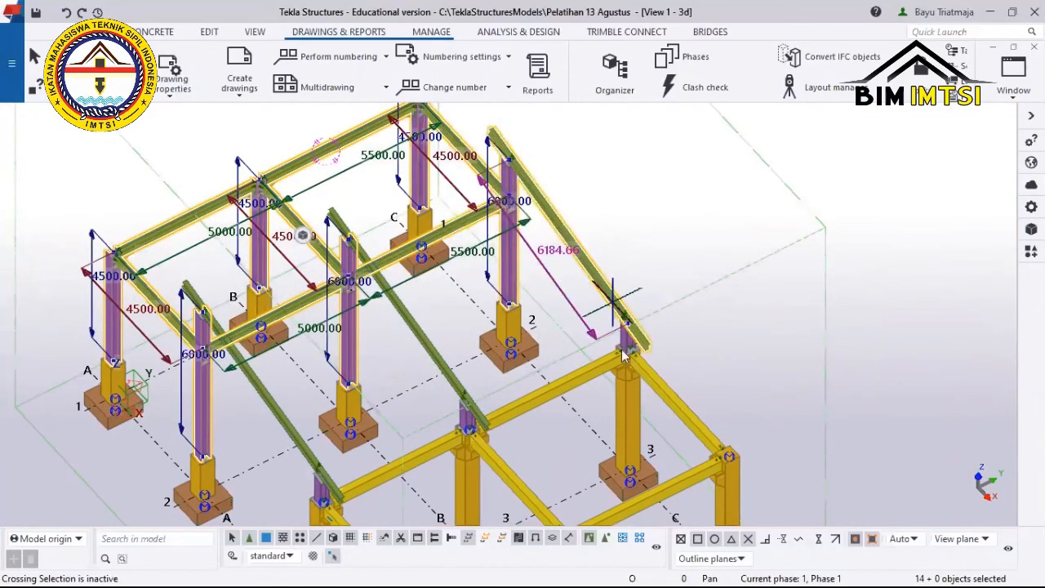
{"action": "scroll", "coordinate": [631, 348], "scroll_direction": "up", "scroll_amount": 2}
{"action": "left_click", "coordinate": [629, 349], "text": "ctrl"}
{"action": "scroll", "coordinate": [634, 367], "scroll_direction": "up", "scroll_amount": 2}
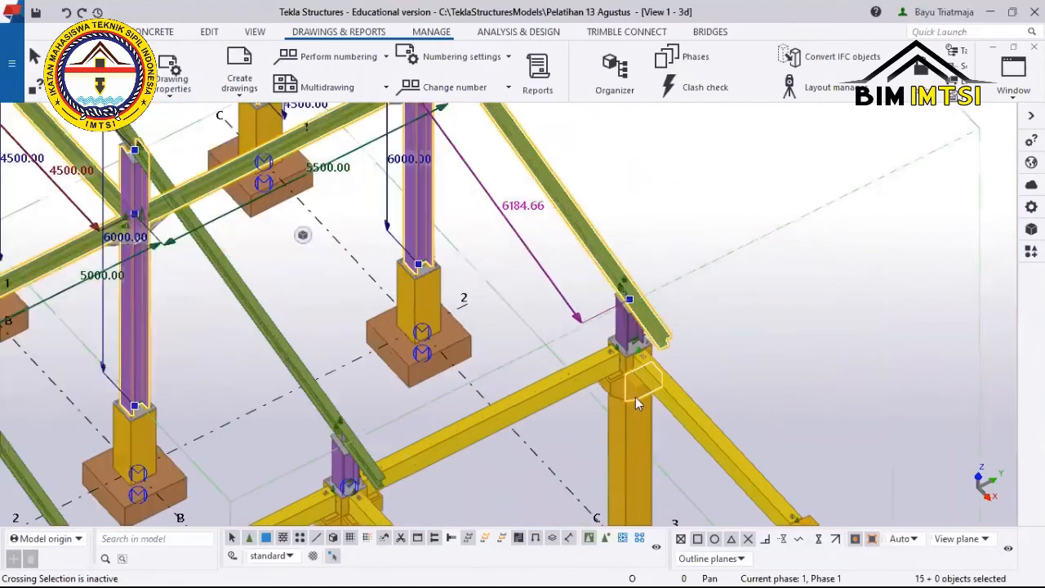
{"action": "left_click", "coordinate": [622, 337], "text": "ctrl"}
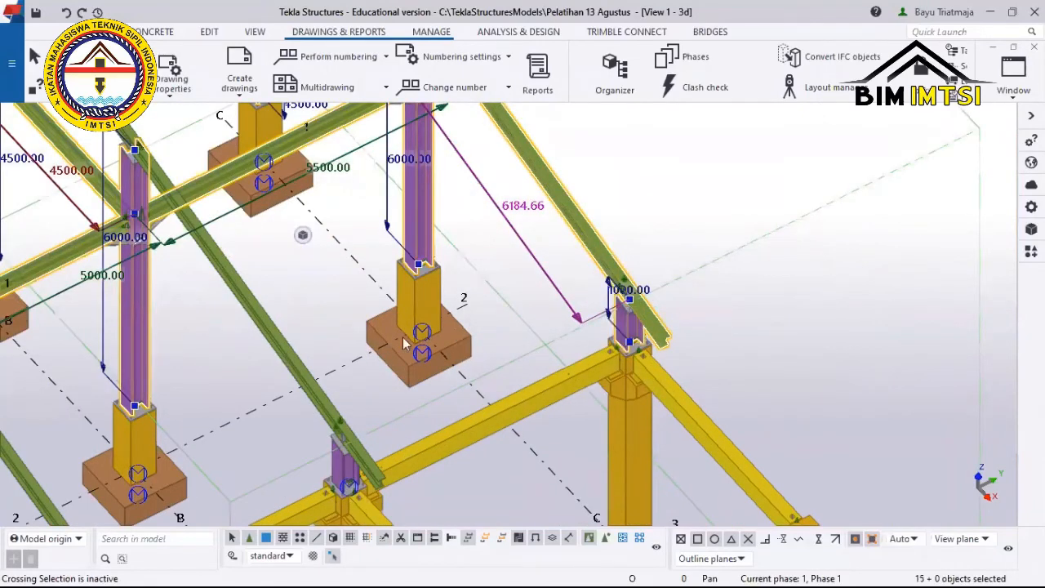
{"action": "scroll", "coordinate": [392, 351], "scroll_direction": "down", "scroll_amount": 2}
{"action": "scroll", "coordinate": [319, 343], "scroll_direction": "down", "scroll_amount": 1}
{"action": "left_click", "coordinate": [403, 433], "text": "ctrl"}
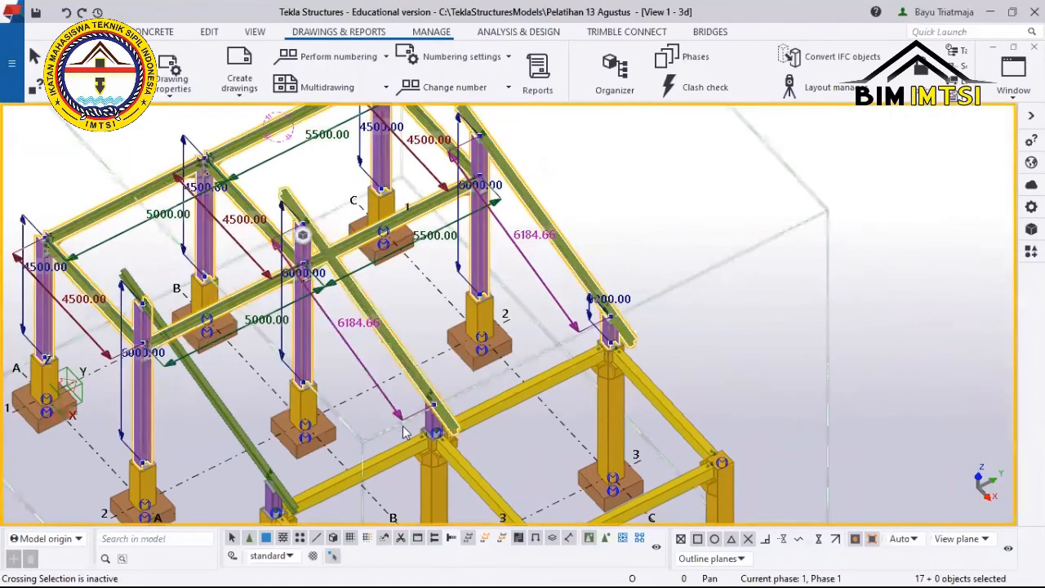
{"action": "left_click", "coordinate": [303, 335]}
{"action": "scroll", "coordinate": [298, 335], "scroll_direction": "up", "scroll_amount": 3}
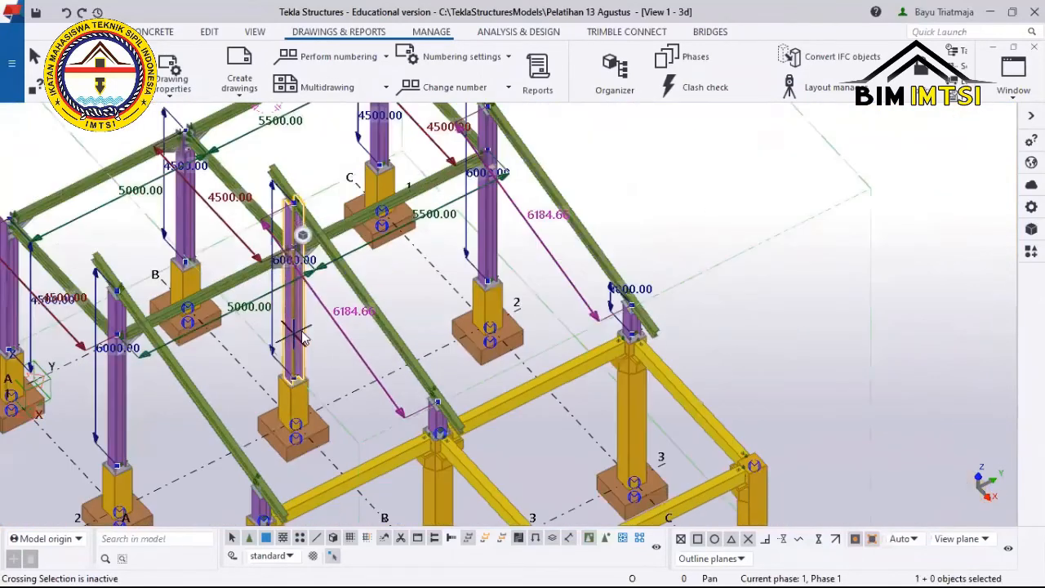
Try to select the steel members with an area selection drawn over the model.
{"action": "scroll", "coordinate": [302, 333], "scroll_direction": "down", "scroll_amount": 1}
{"action": "scroll", "coordinate": [263, 314], "scroll_direction": "up", "scroll_amount": 1}
{"action": "left_click", "coordinate": [279, 368]}
{"action": "middle_click_drag", "start_coordinate": [329, 347], "coordinate": [313, 338]}
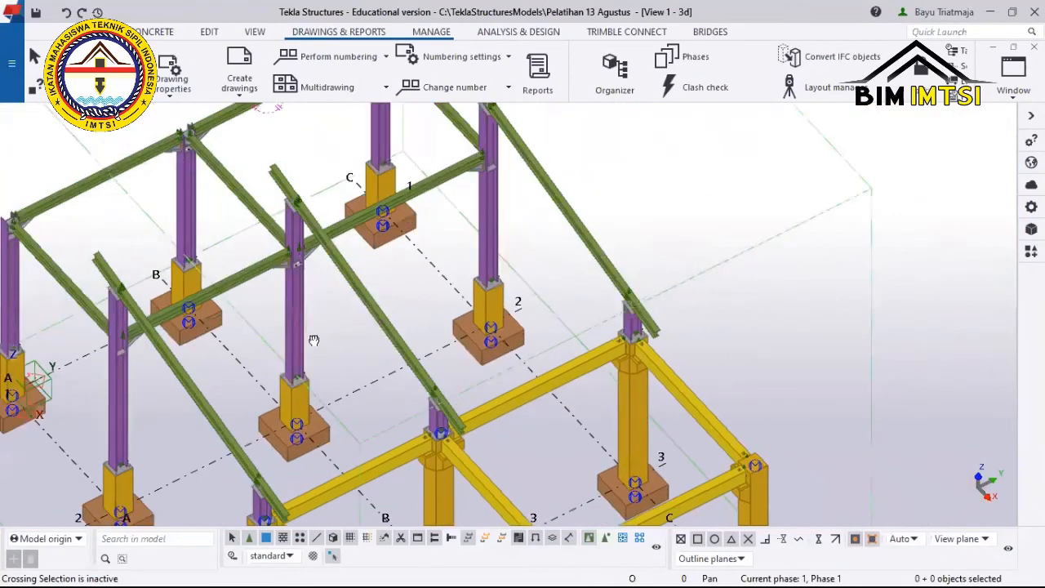
{"action": "scroll", "coordinate": [343, 306], "scroll_direction": "down", "scroll_amount": 3}
{"action": "middle_click_drag", "start_coordinate": [356, 291], "coordinate": [216, 512], "text": "ctrl"}
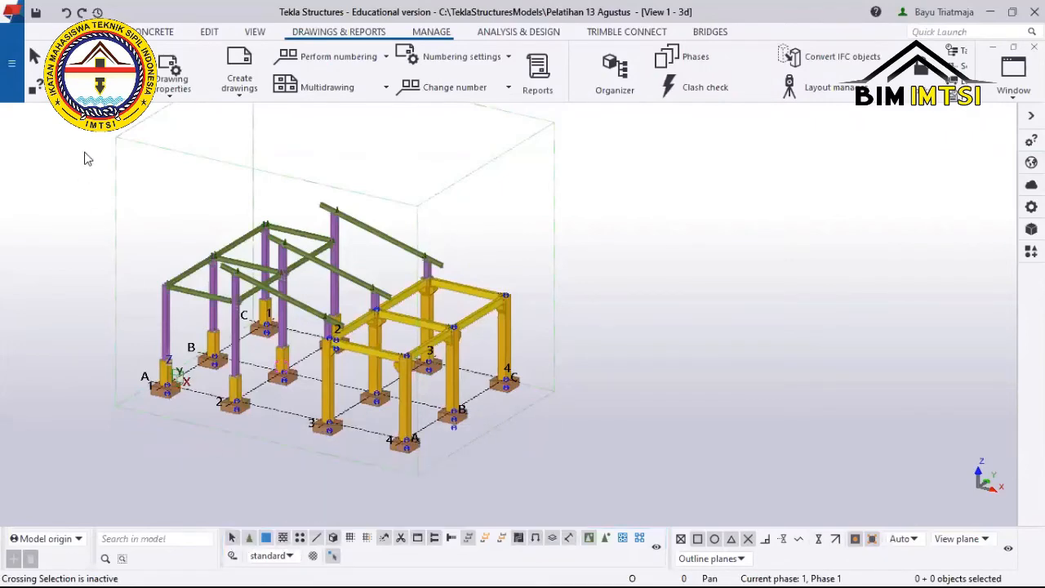
{"action": "left_click_drag", "start_coordinate": [78, 149], "coordinate": [527, 460]}
{"action": "scroll", "coordinate": [441, 368], "scroll_direction": "up", "scroll_amount": 3}
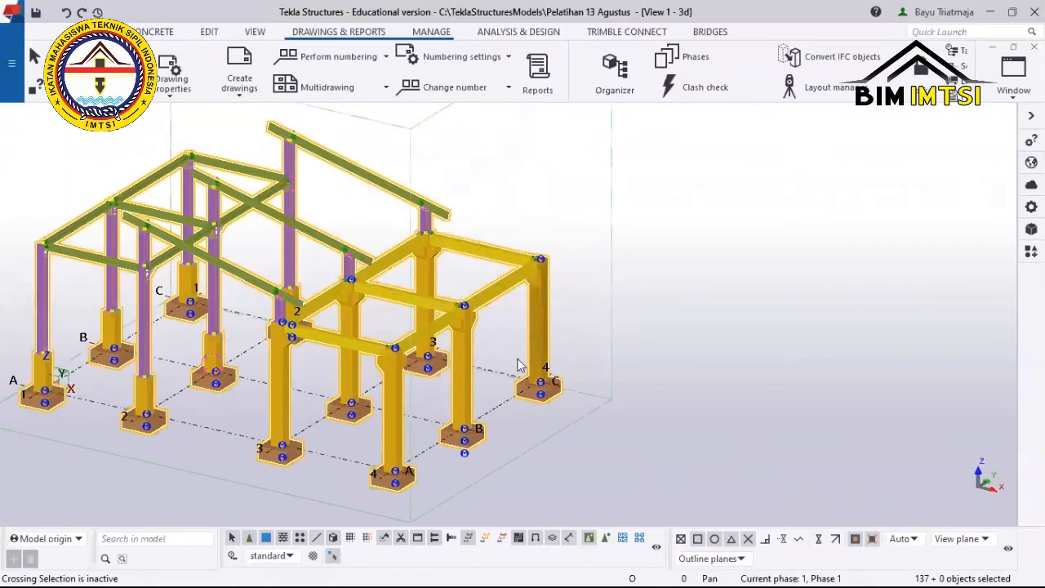
{"action": "left_click", "coordinate": [396, 403]}
{"action": "scroll", "coordinate": [78, 181], "scroll_direction": "down", "scroll_amount": 3}
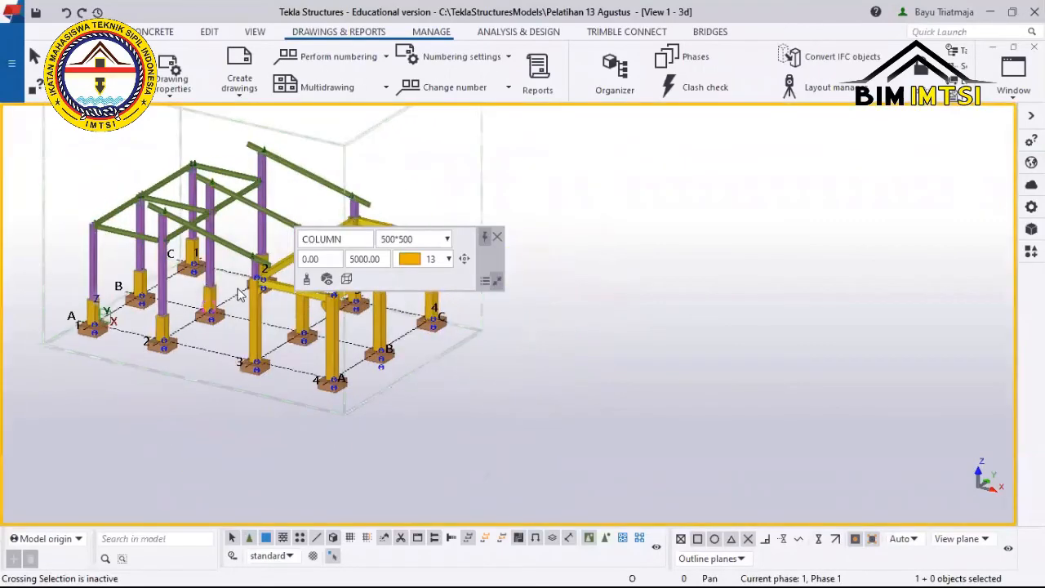
{"action": "scroll", "coordinate": [78, 185], "scroll_direction": "up", "scroll_amount": 2}
{"action": "left_click_drag", "start_coordinate": [86, 190], "coordinate": [239, 292]}
{"action": "scroll", "coordinate": [199, 315], "scroll_direction": "up", "scroll_amount": 2}
Select the steel columns at A1, A2, B1 and B2 together with the four beams framing the bay between them.
{"action": "left_click", "coordinate": [188, 321]}
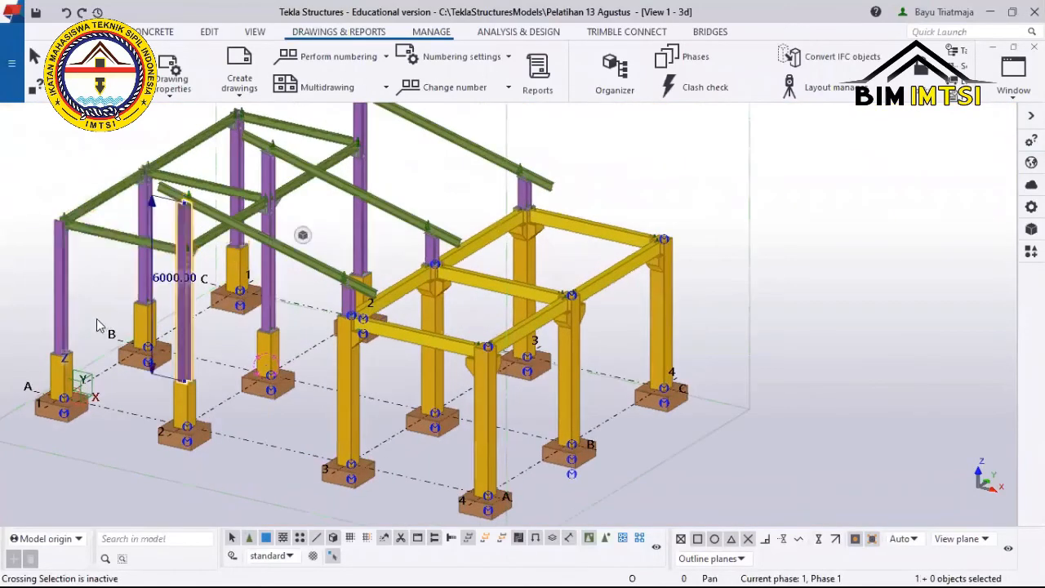
{"action": "left_click", "coordinate": [61, 286], "text": "ctrl"}
{"action": "left_click", "coordinate": [145, 245], "text": "ctrl"}
{"action": "left_click", "coordinate": [106, 193], "text": "ctrl"}
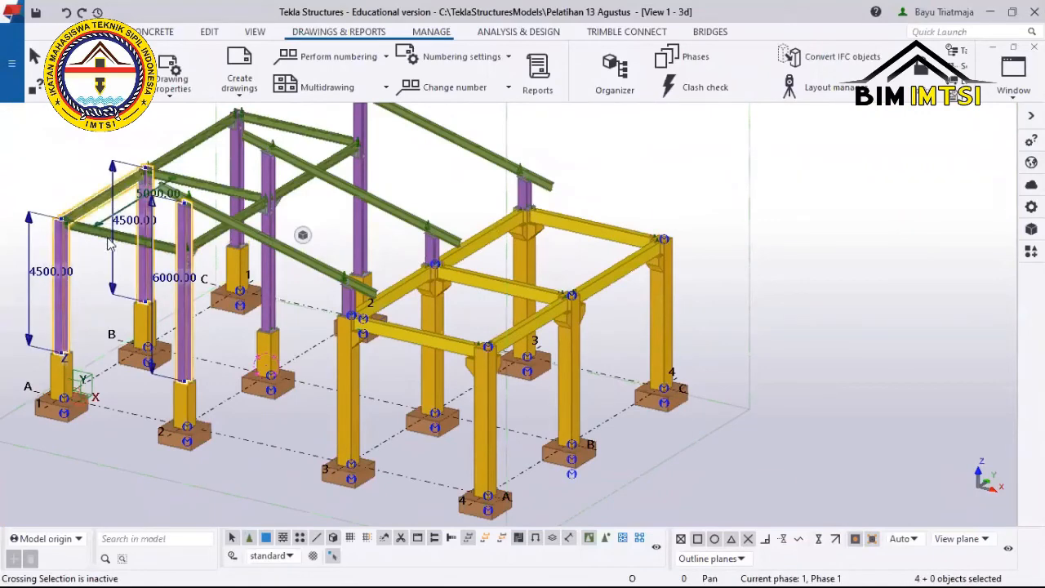
{"action": "left_click", "coordinate": [110, 241], "text": "ctrl"}
{"action": "left_click", "coordinate": [229, 224], "text": "ctrl"}
{"action": "left_click", "coordinate": [245, 193], "text": "ctrl"}
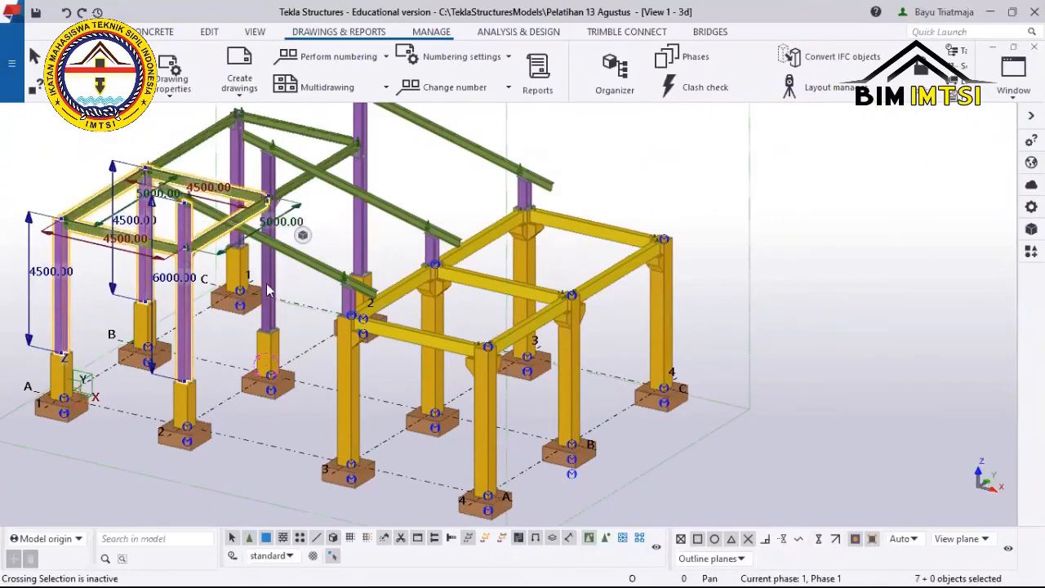
{"action": "left_click", "coordinate": [269, 290], "text": "ctrl"}
Add the three sloping rafters on grids A, B and C to the selection.
{"action": "scroll", "coordinate": [271, 292], "scroll_direction": "down", "scroll_amount": 4}
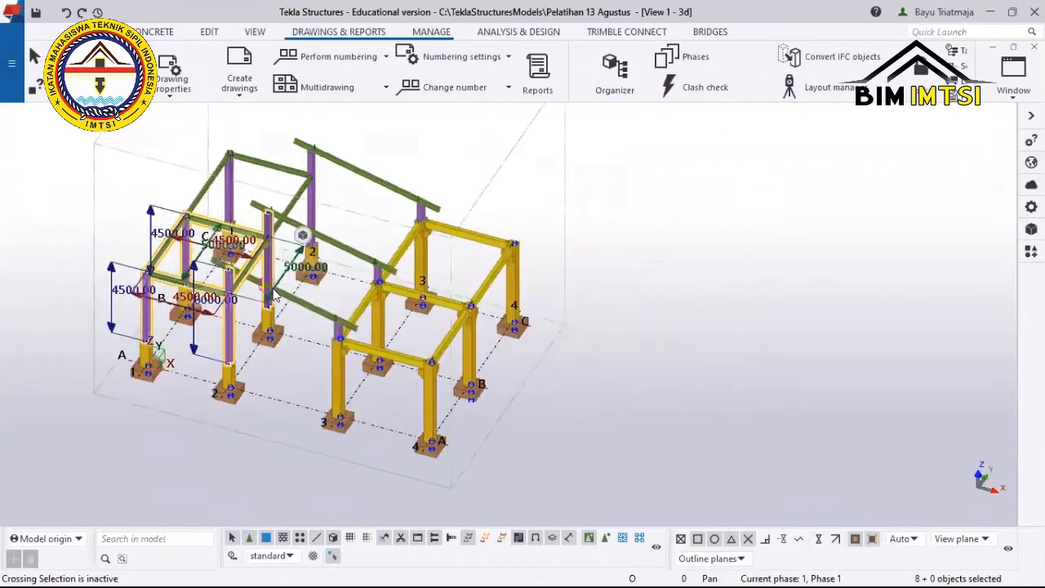
{"action": "middle_click_drag", "start_coordinate": [275, 295], "coordinate": [339, 257], "text": "ctrl"}
{"action": "left_click", "coordinate": [313, 308], "text": "ctrl"}
{"action": "left_click", "coordinate": [346, 252], "text": "ctrl"}
{"action": "scroll", "coordinate": [339, 270], "scroll_direction": "up", "scroll_amount": 3}
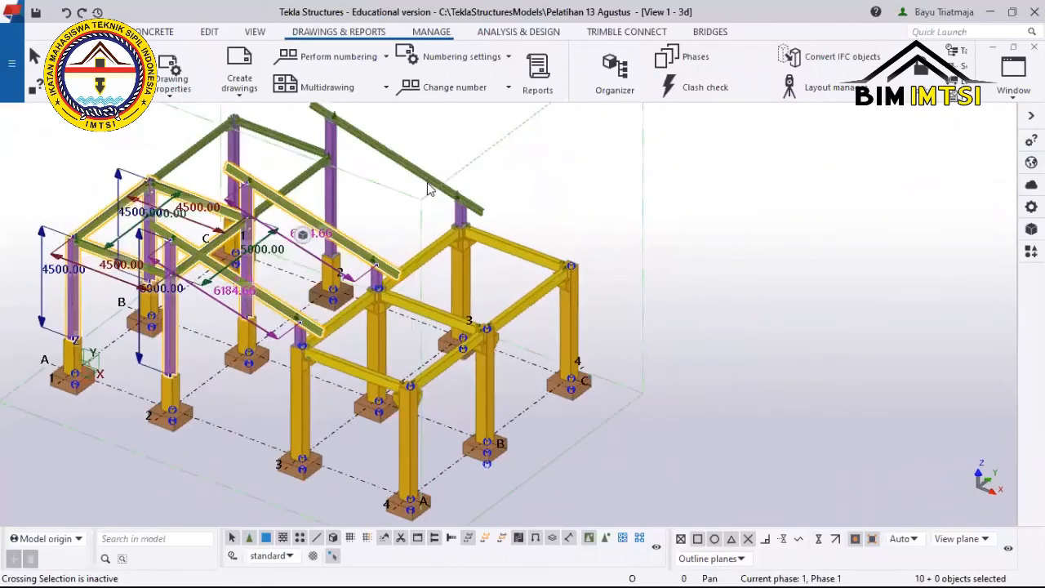
{"action": "left_click", "coordinate": [428, 189], "text": "ctrl"}
Add the steel columns at C1 and C2, the grid C beam and the grid 1 and grid 2 beams between B and C to the selection.
{"action": "left_click", "coordinate": [331, 175], "text": "ctrl"}
{"action": "left_click", "coordinate": [235, 126], "text": "ctrl"}
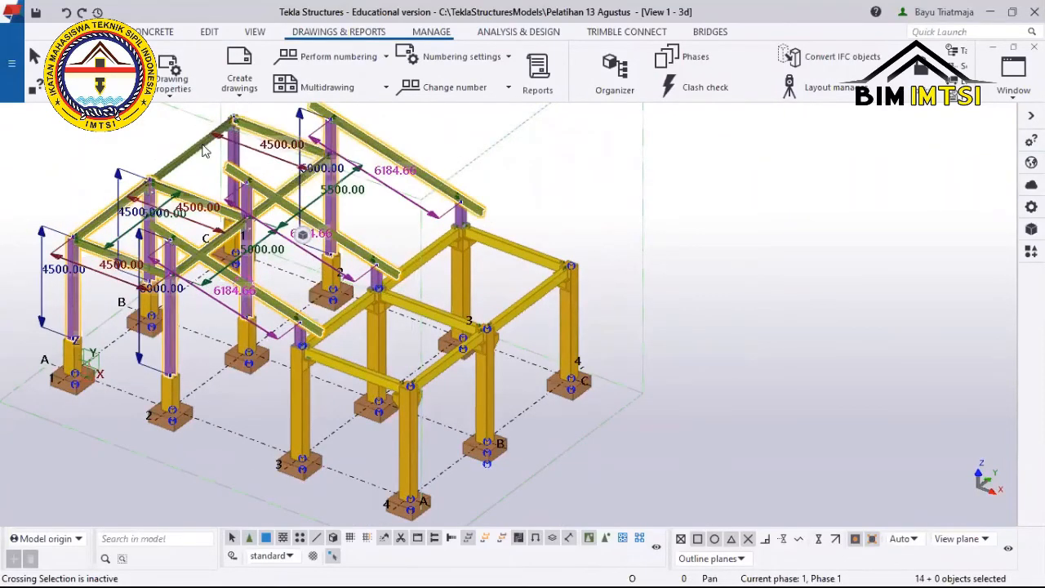
{"action": "left_click", "coordinate": [204, 151], "text": "ctrl"}
{"action": "left_click", "coordinate": [221, 155], "text": "ctrl"}
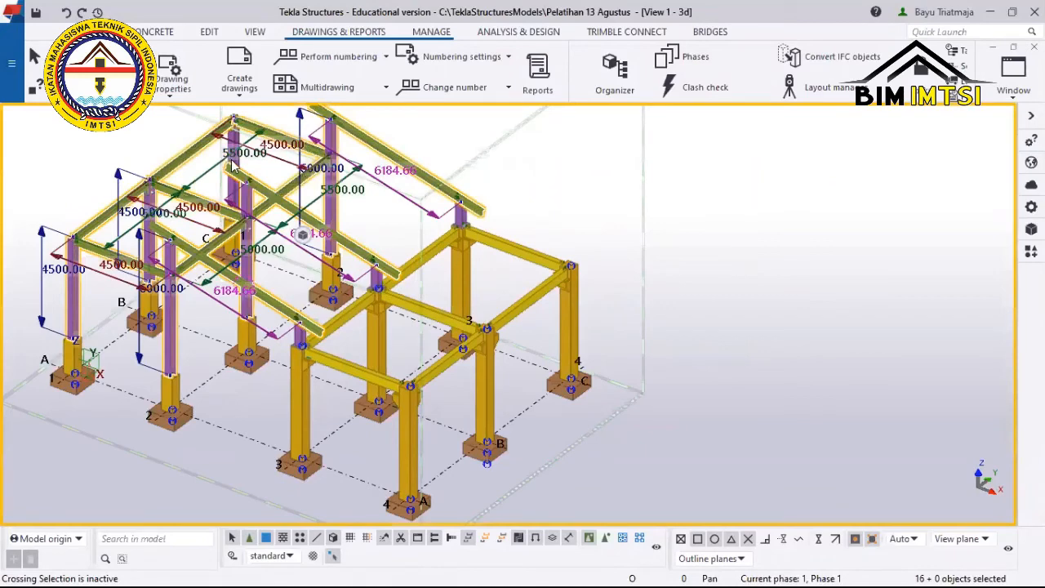
Add the short steel columns under the rafters at A3, B3 and C3 to the selection.
{"action": "scroll", "coordinate": [235, 163], "scroll_direction": "up", "scroll_amount": 1}
{"action": "scroll", "coordinate": [242, 158], "scroll_direction": "up", "scroll_amount": 2}
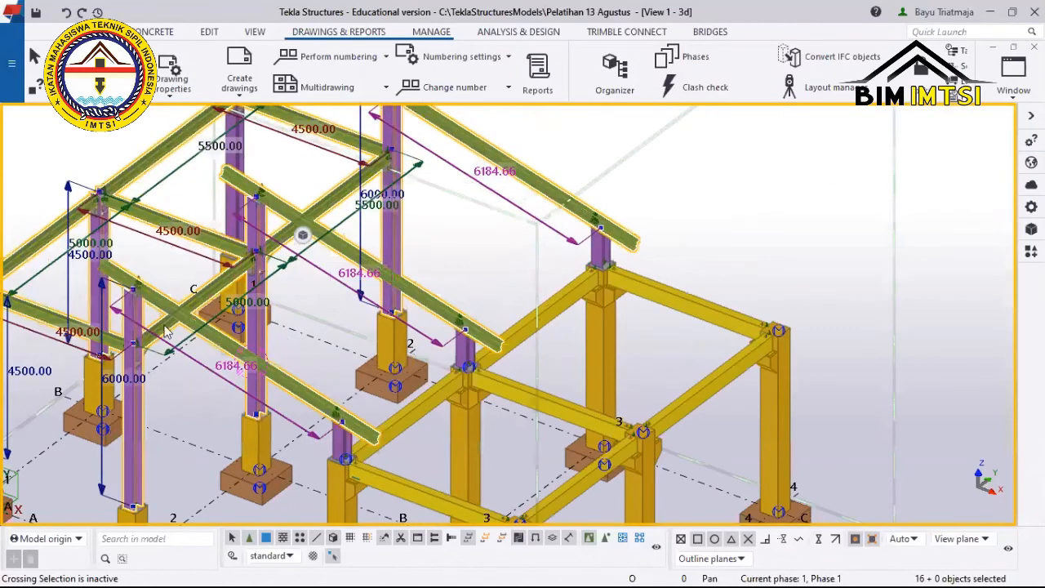
{"action": "scroll", "coordinate": [315, 327], "scroll_direction": "down", "scroll_amount": 3}
{"action": "scroll", "coordinate": [416, 237], "scroll_direction": "up", "scroll_amount": 1}
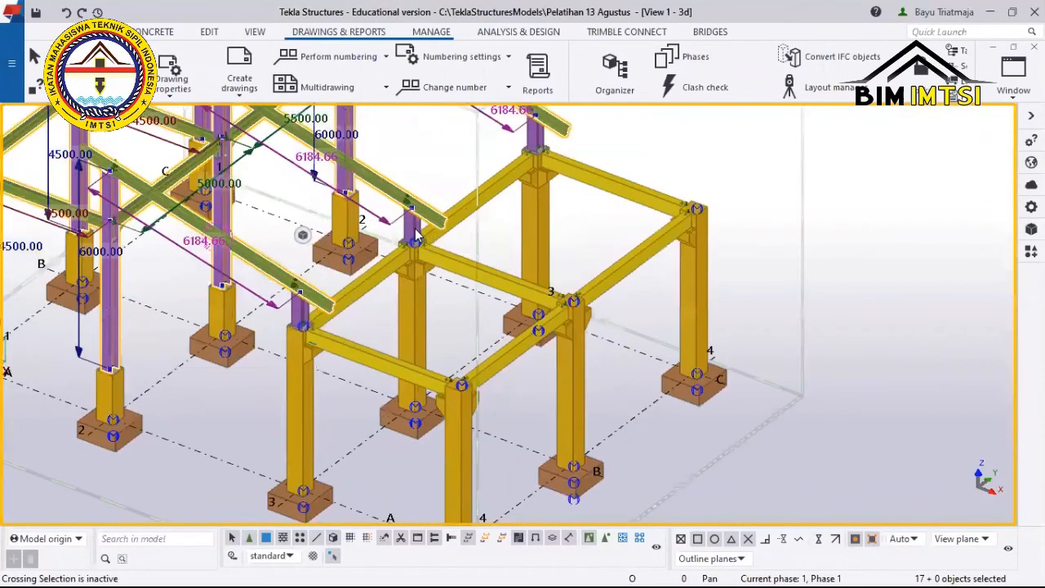
{"action": "left_click", "coordinate": [303, 312], "text": "ctrl"}
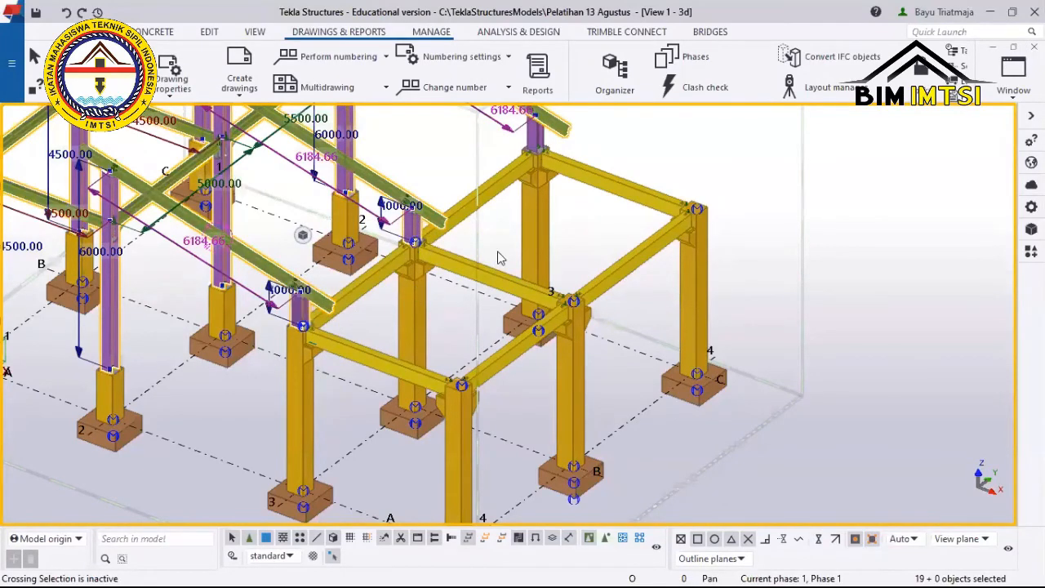
{"action": "left_click", "coordinate": [538, 156], "text": "ctrl"}
{"action": "left_click", "coordinate": [537, 151], "text": "ctrl"}
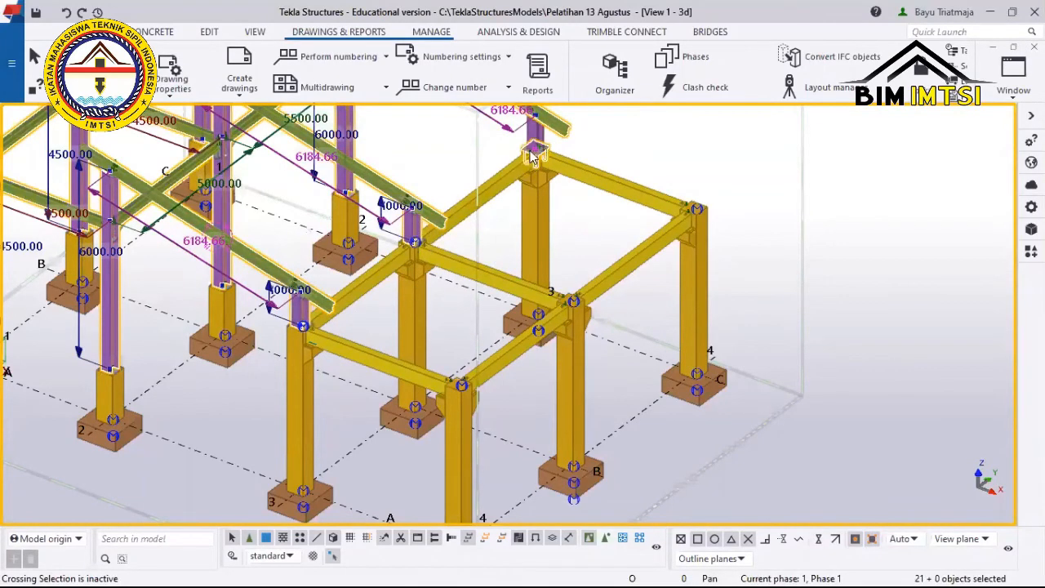
{"action": "scroll", "coordinate": [532, 157], "scroll_direction": "up", "scroll_amount": 1}
{"action": "scroll", "coordinate": [559, 170], "scroll_direction": "up", "scroll_amount": 4}
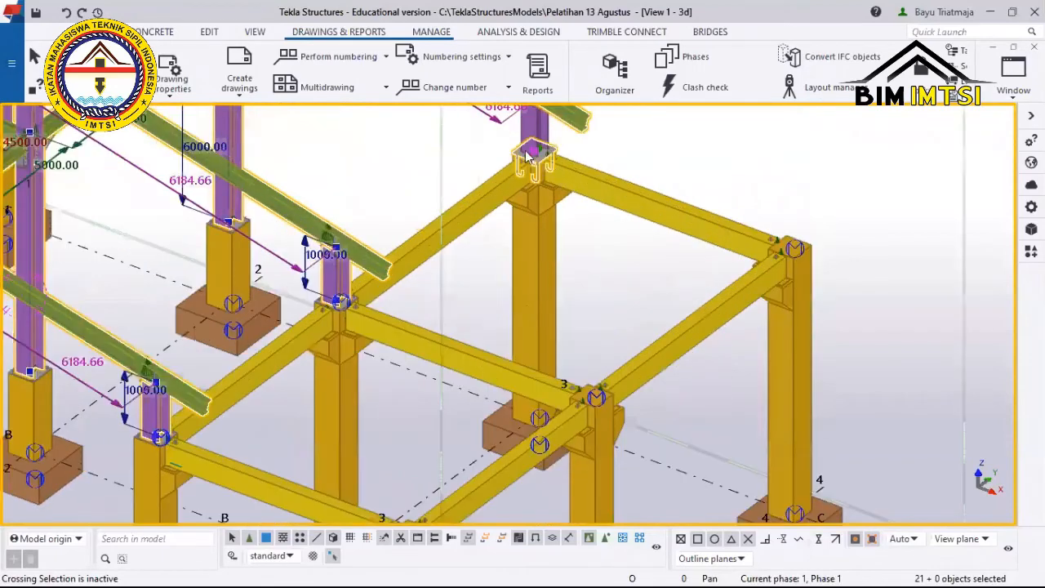
{"action": "scroll", "coordinate": [520, 149], "scroll_direction": "down", "scroll_amount": 1}
{"action": "scroll", "coordinate": [307, 320], "scroll_direction": "down", "scroll_amount": 3}
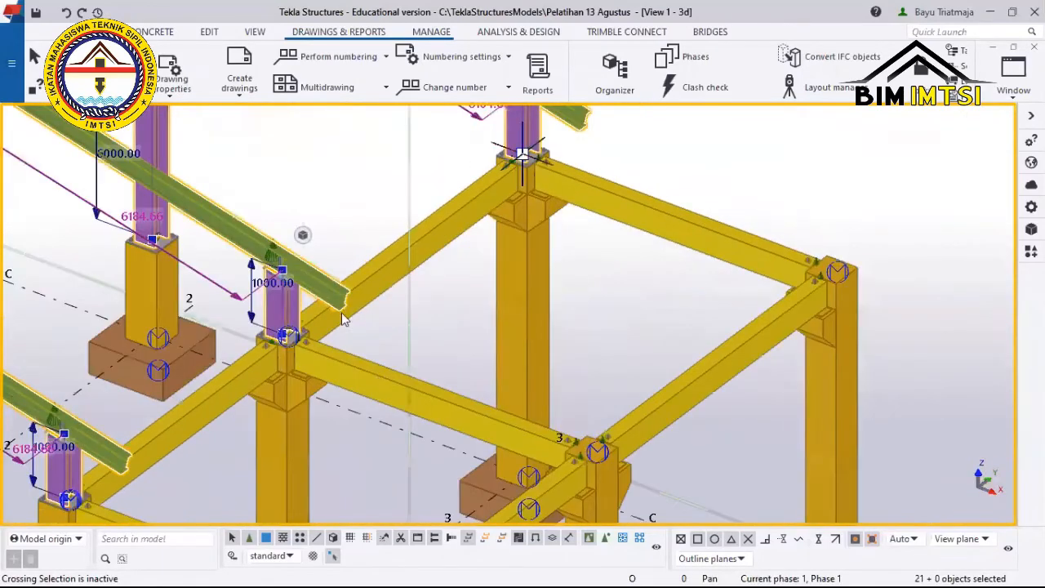
Create assembly drawings of the selected steel columns, beams and rafters, and clear the member selection.
{"action": "scroll", "coordinate": [333, 312], "scroll_direction": "down", "scroll_amount": 3}
{"action": "middle_click_drag", "start_coordinate": [210, 151], "coordinate": [330, 306]}
{"action": "scroll", "coordinate": [331, 307], "scroll_direction": "up", "scroll_amount": 1}
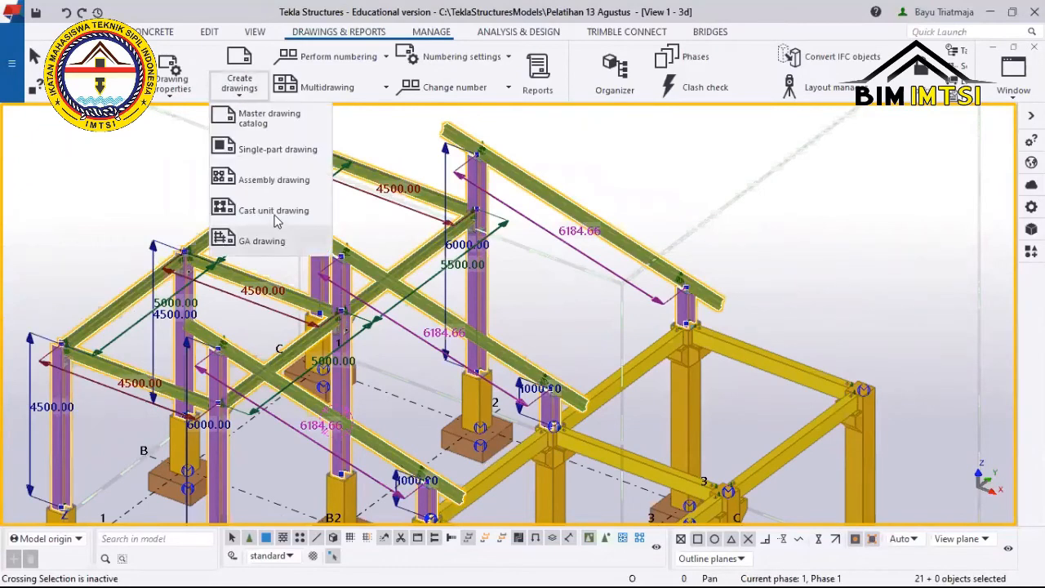
{"action": "left_click", "coordinate": [312, 188]}
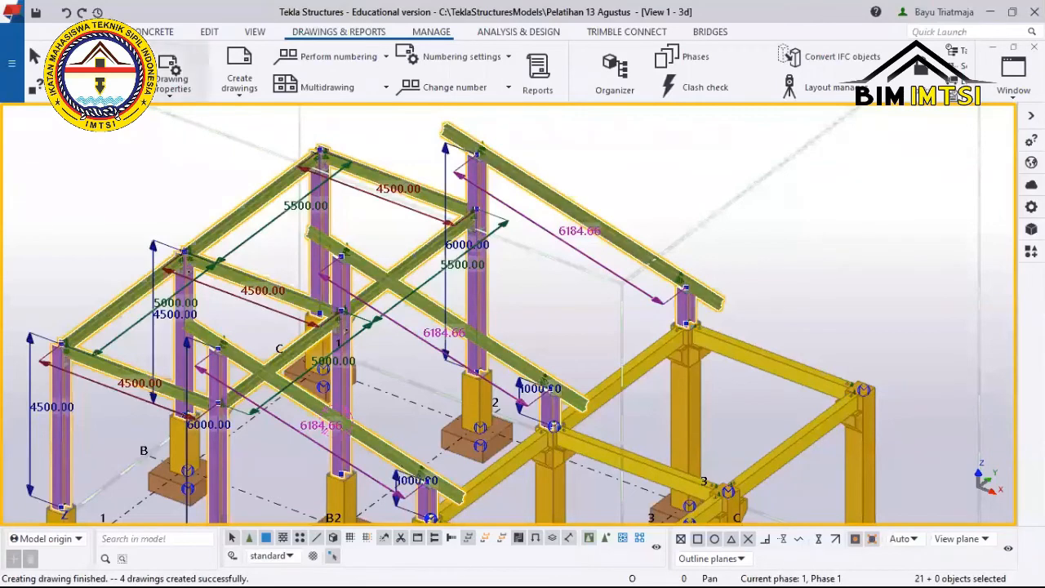
{"action": "scroll", "coordinate": [249, 172], "scroll_direction": "down", "scroll_amount": 1}
{"action": "scroll", "coordinate": [327, 311], "scroll_direction": "down", "scroll_amount": 3}
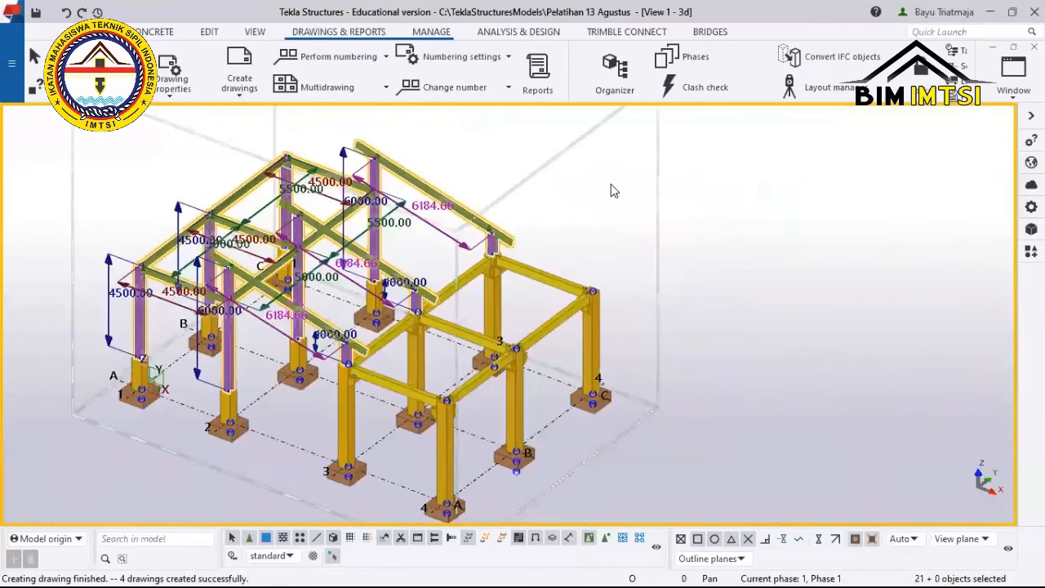
{"action": "scroll", "coordinate": [459, 281], "scroll_direction": "up", "scroll_amount": 3}
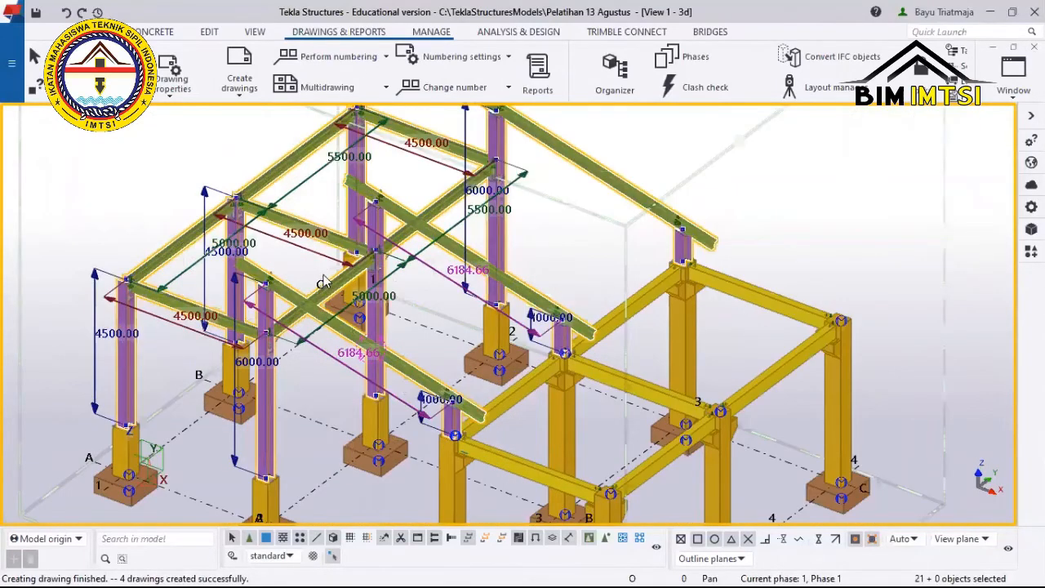
{"action": "scroll", "coordinate": [314, 252], "scroll_direction": "down", "scroll_amount": 4}
{"action": "left_click", "coordinate": [225, 175]}
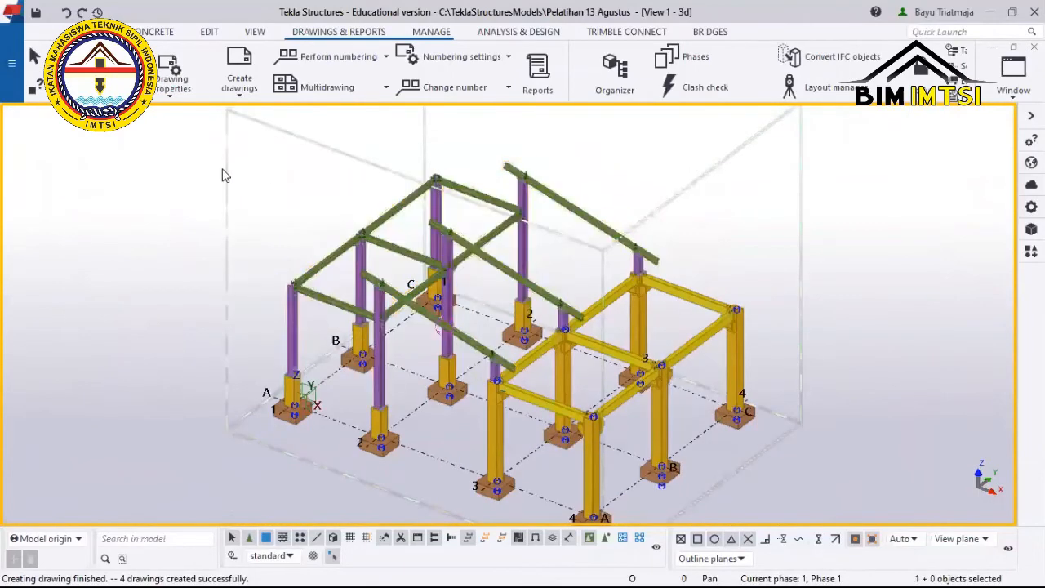
Open column assembly drawing C.9 from the document manager's assembly drawings and examine its title block and grid location table.
{"action": "left_click", "coordinate": [105, 72]}
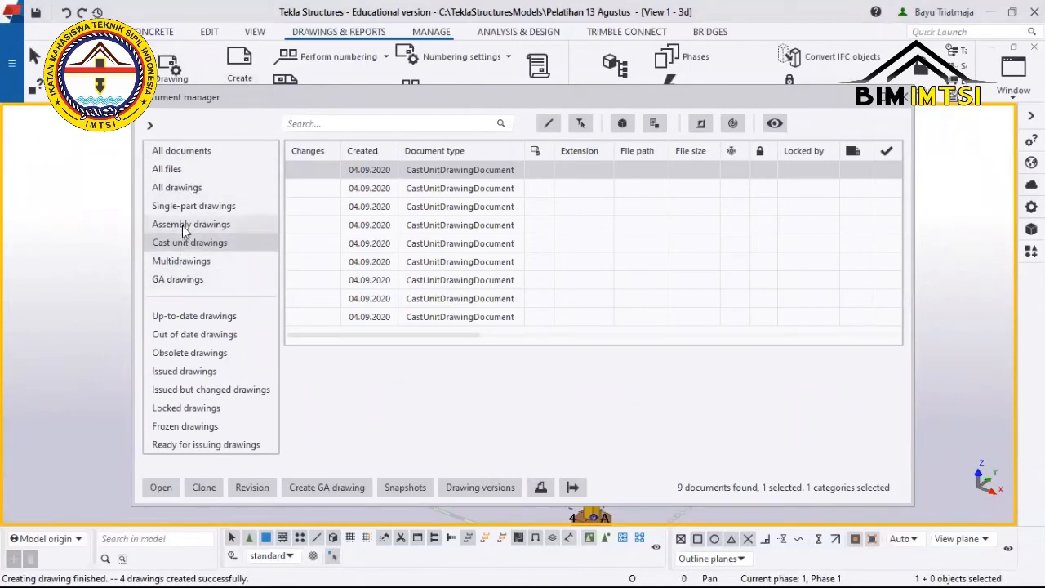
{"action": "left_click", "coordinate": [216, 225]}
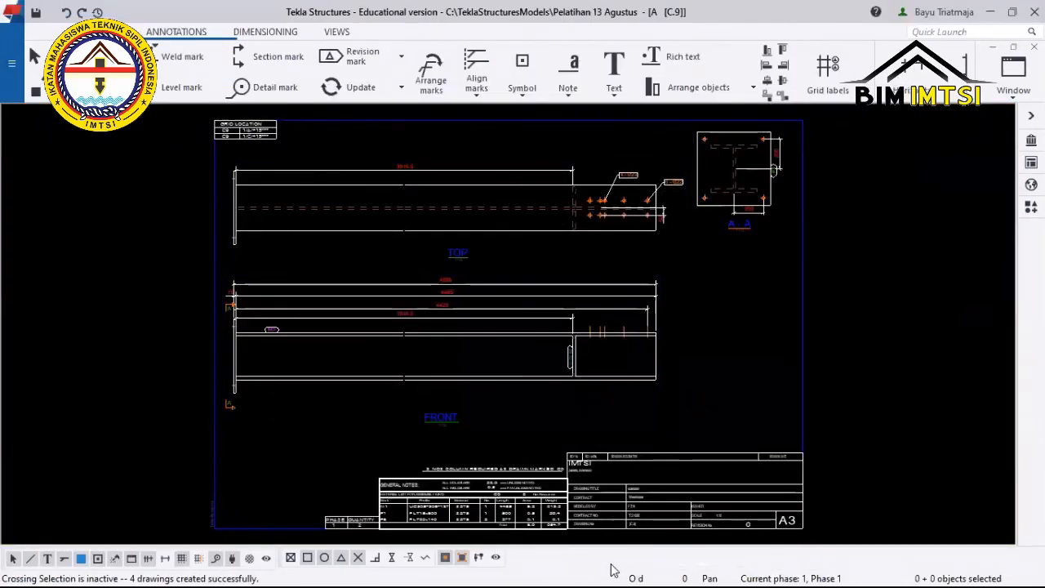
{"action": "scroll", "coordinate": [629, 518], "scroll_direction": "up", "scroll_amount": 4}
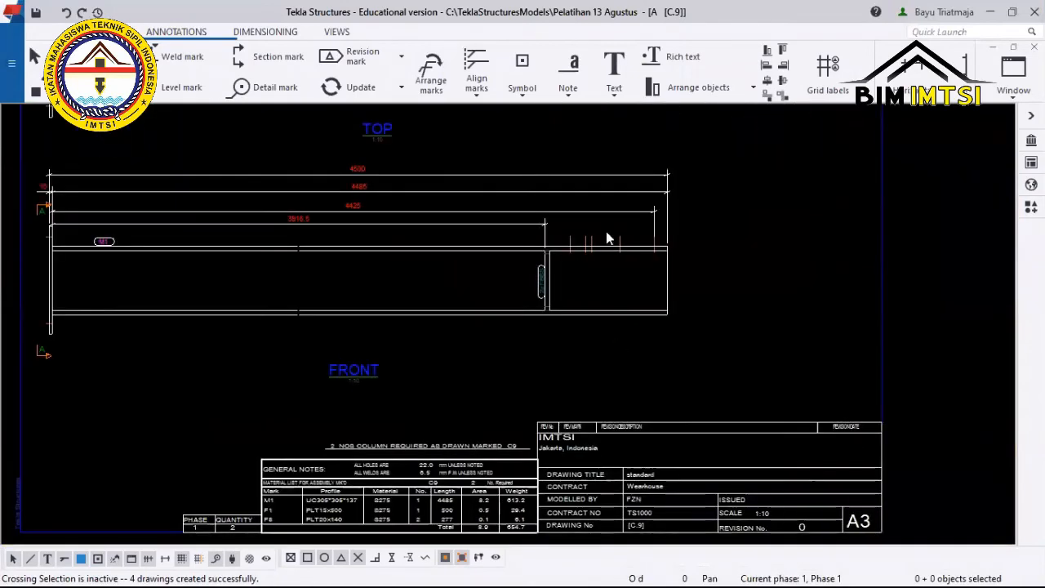
{"action": "scroll", "coordinate": [611, 376], "scroll_direction": "down", "scroll_amount": 5}
{"action": "scroll", "coordinate": [575, 337], "scroll_direction": "up", "scroll_amount": 1}
{"action": "scroll", "coordinate": [504, 359], "scroll_direction": "down", "scroll_amount": 5}
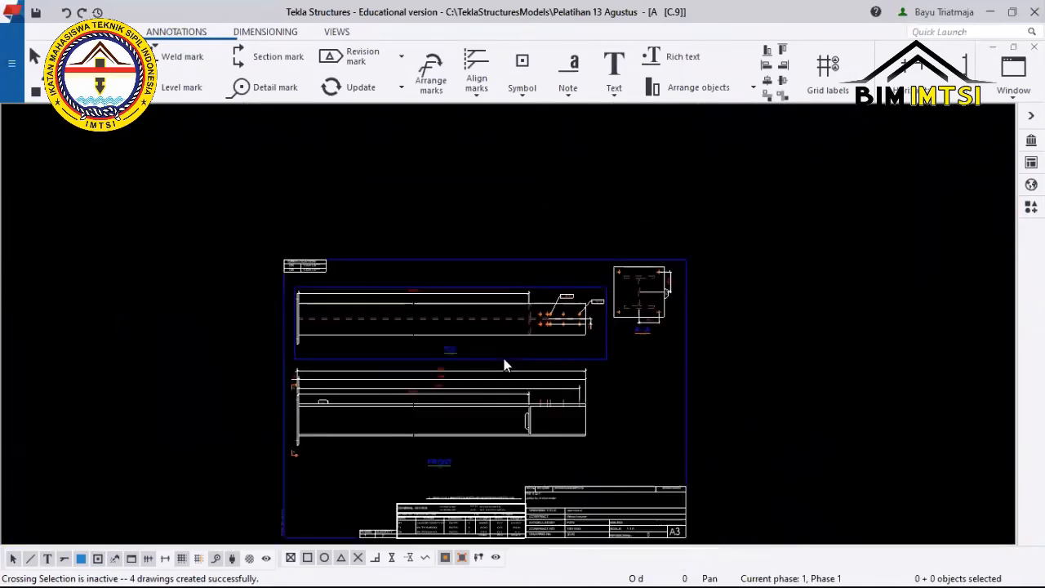
{"action": "scroll", "coordinate": [314, 296], "scroll_direction": "up", "scroll_amount": 8}
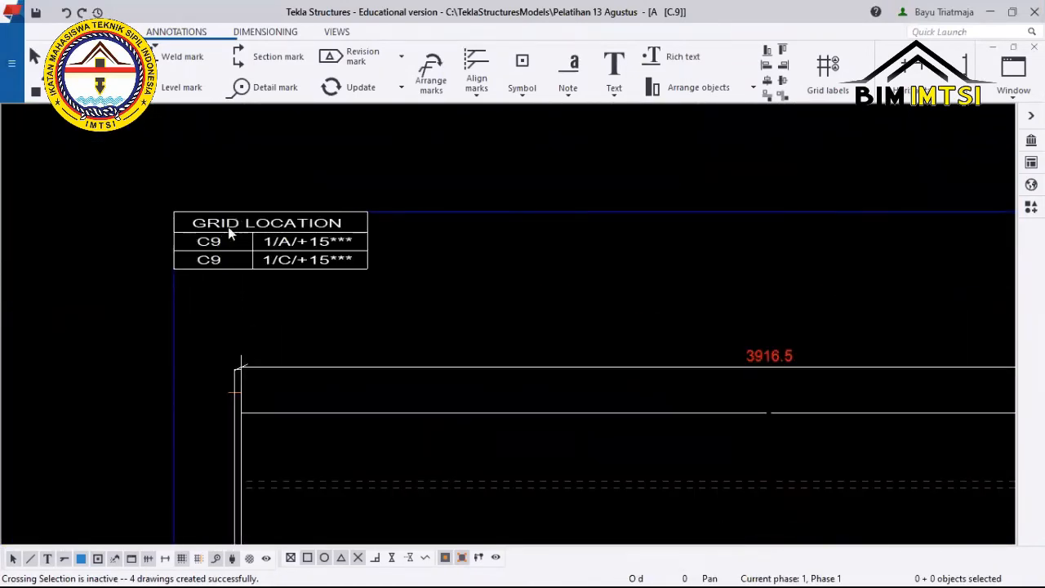
{"action": "scroll", "coordinate": [199, 245], "scroll_direction": "up", "scroll_amount": 1}
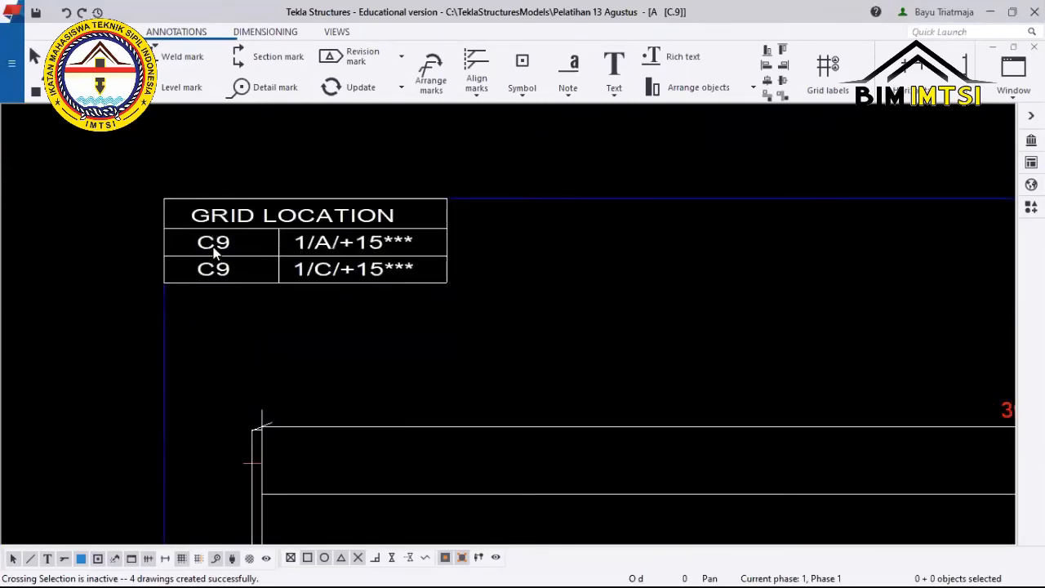
Open the drawing layout for editing from the grid location table and browse the available tables.
{"action": "left_click", "coordinate": [423, 237]}
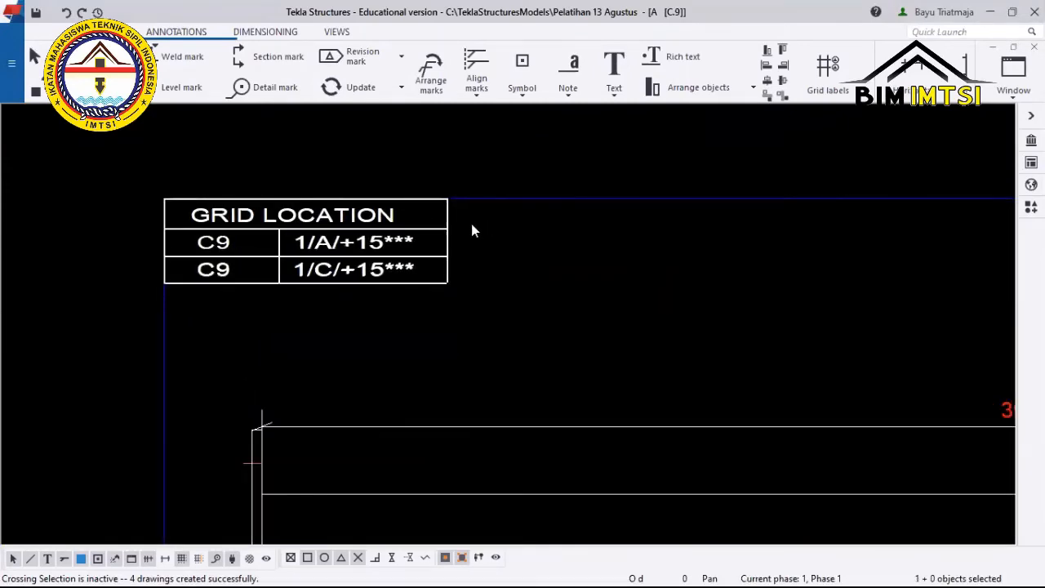
{"action": "double_click", "coordinate": [448, 242]}
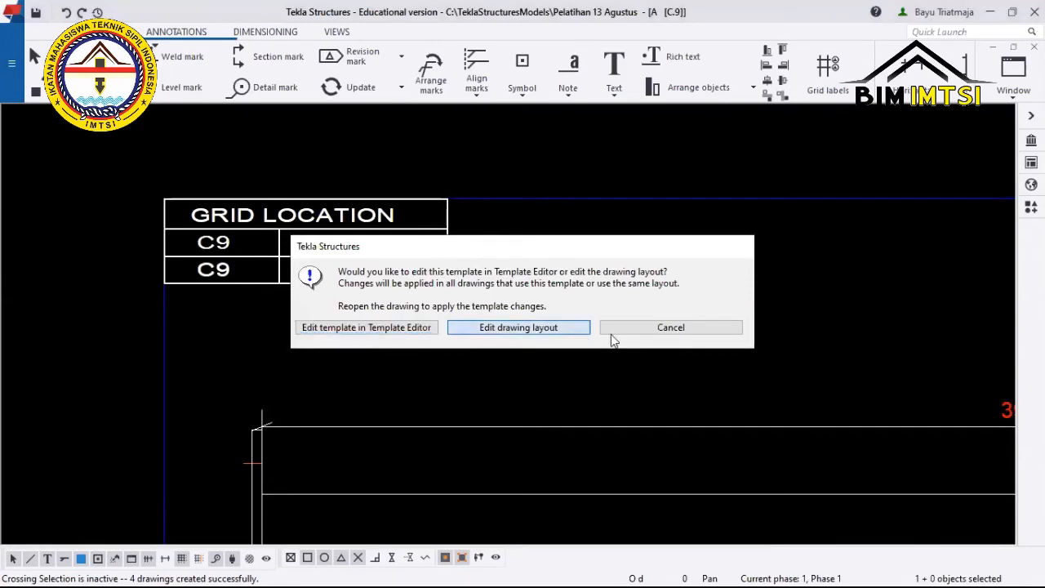
{"action": "left_click", "coordinate": [573, 330]}
{"action": "scroll", "coordinate": [844, 306], "scroll_direction": "down", "scroll_amount": 10}
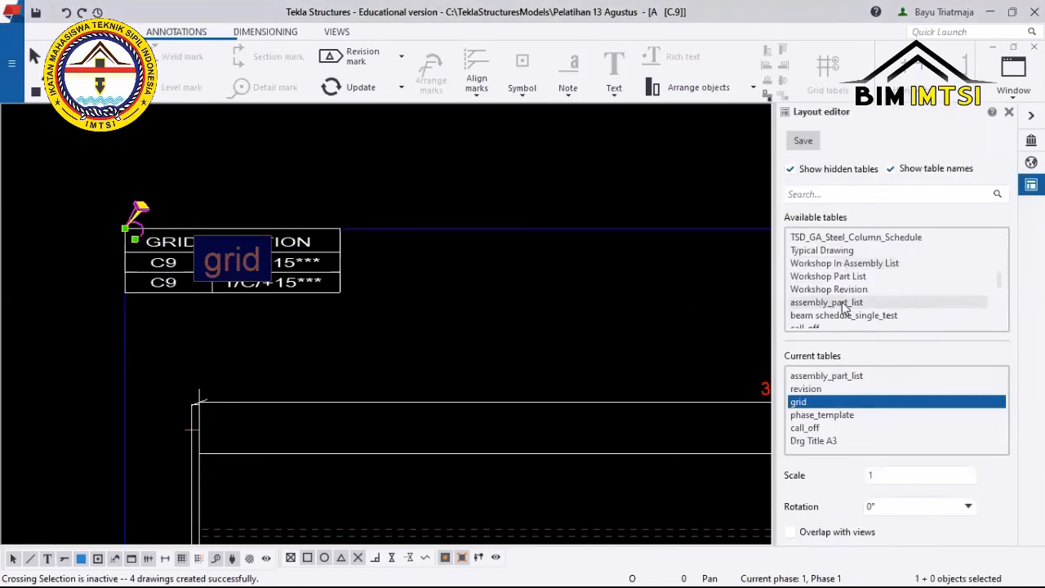
{"action": "scroll", "coordinate": [845, 317], "scroll_direction": "up", "scroll_amount": 12}
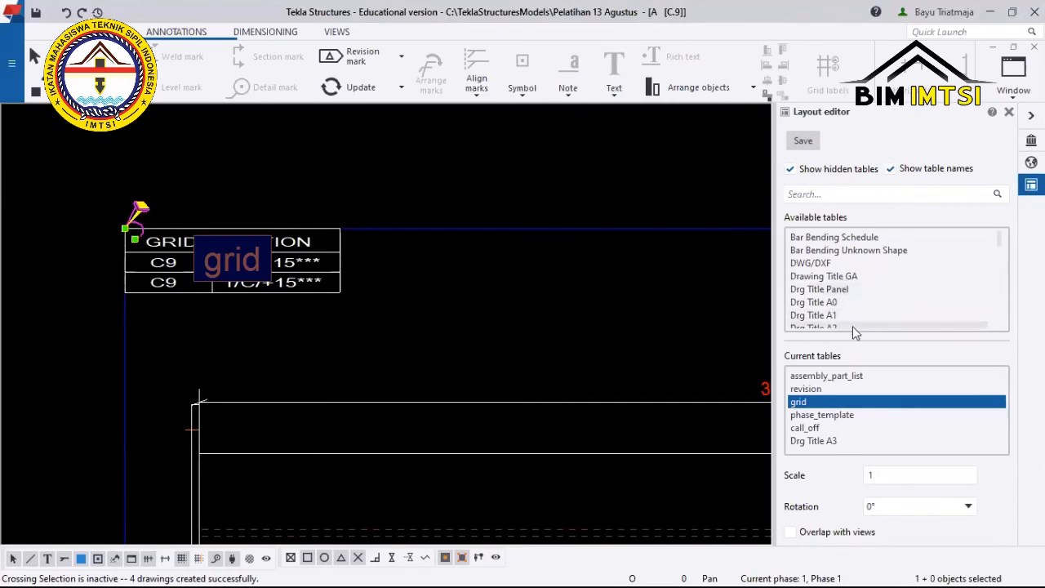
{"action": "scroll", "coordinate": [850, 325], "scroll_direction": "down", "scroll_amount": 4}
{"action": "scroll", "coordinate": [830, 288], "scroll_direction": "down", "scroll_amount": 5}
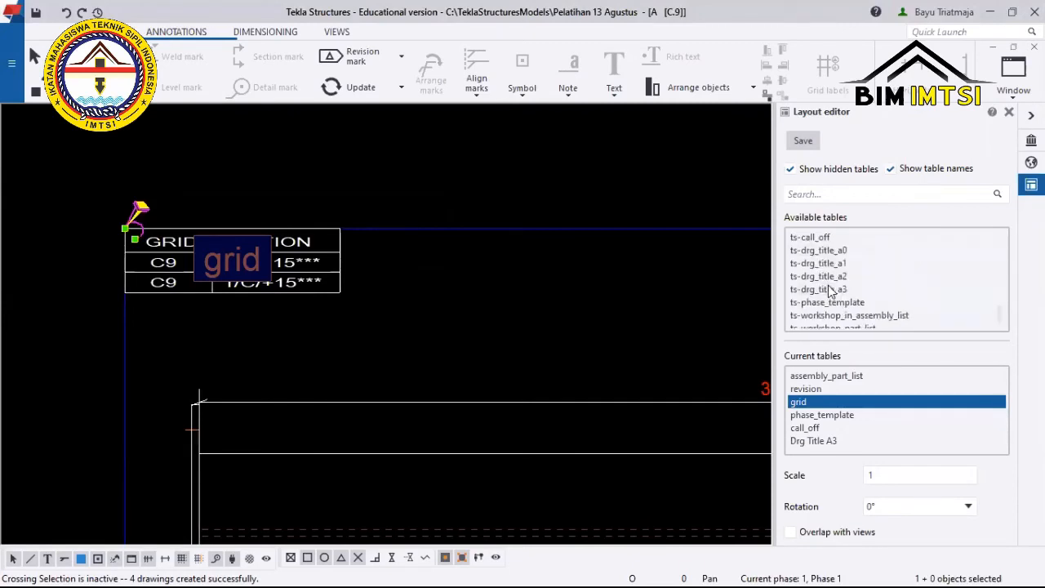
{"action": "left_click", "coordinate": [815, 260]}
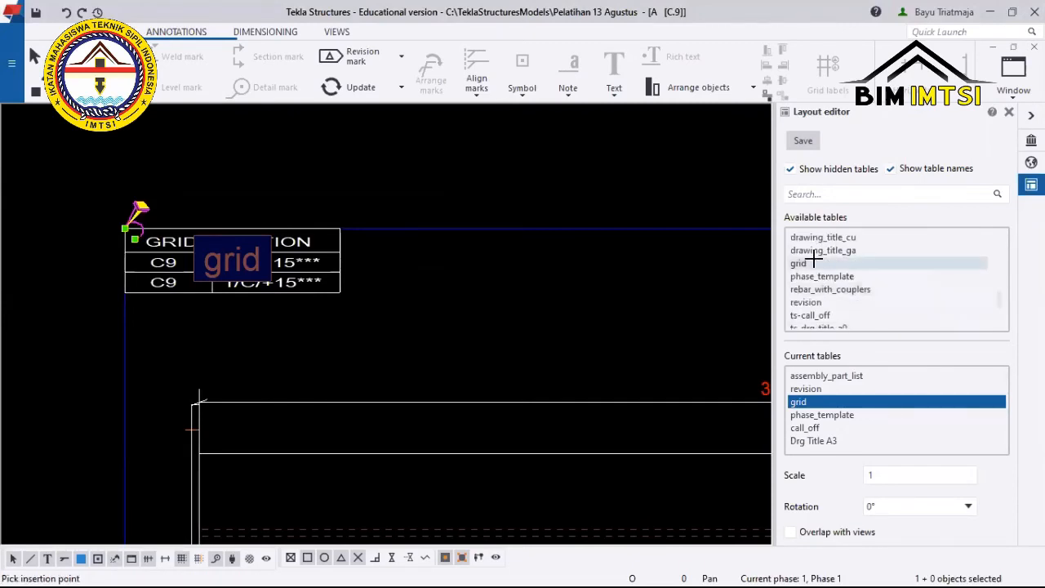
{"action": "right_click", "coordinate": [391, 309]}
{"action": "left_click", "coordinate": [433, 115]}
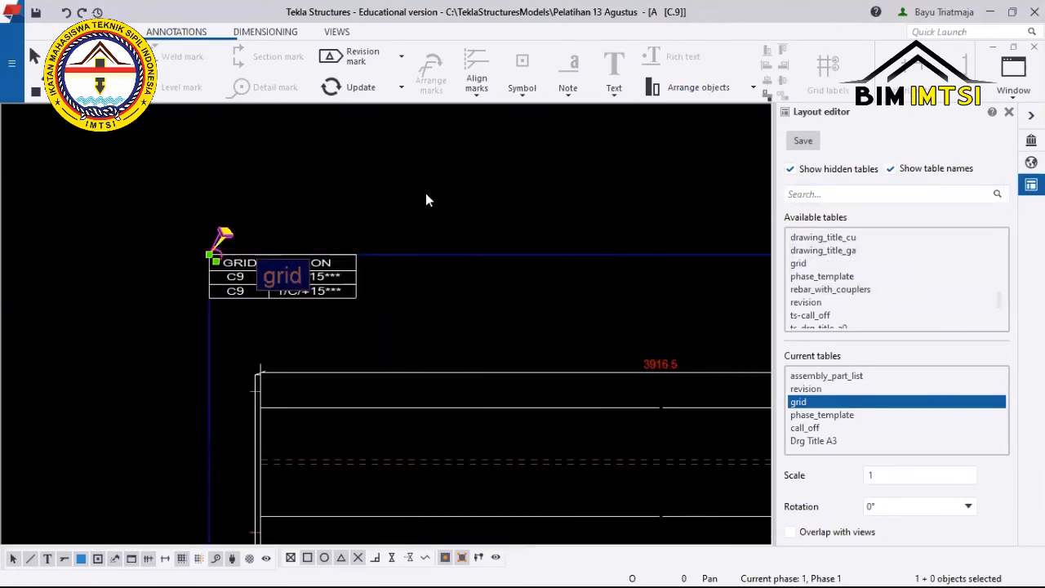
Close the drawing layout editor to return to the full sheet of column drawing C.9.
{"action": "scroll", "coordinate": [436, 209], "scroll_direction": "down", "scroll_amount": 5}
{"action": "scroll", "coordinate": [446, 218], "scroll_direction": "down", "scroll_amount": 3}
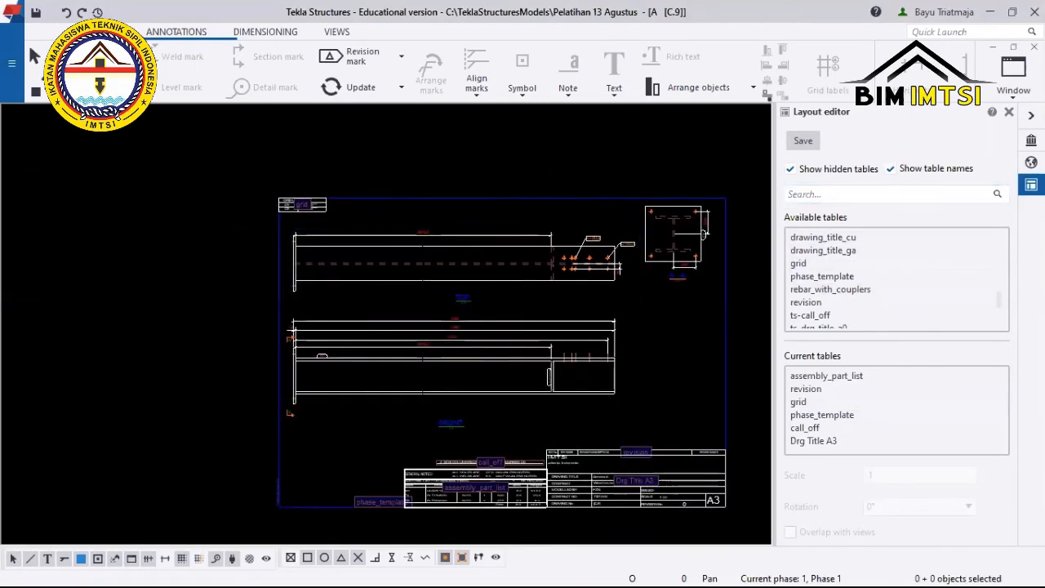
{"action": "left_click", "coordinate": [1009, 113]}
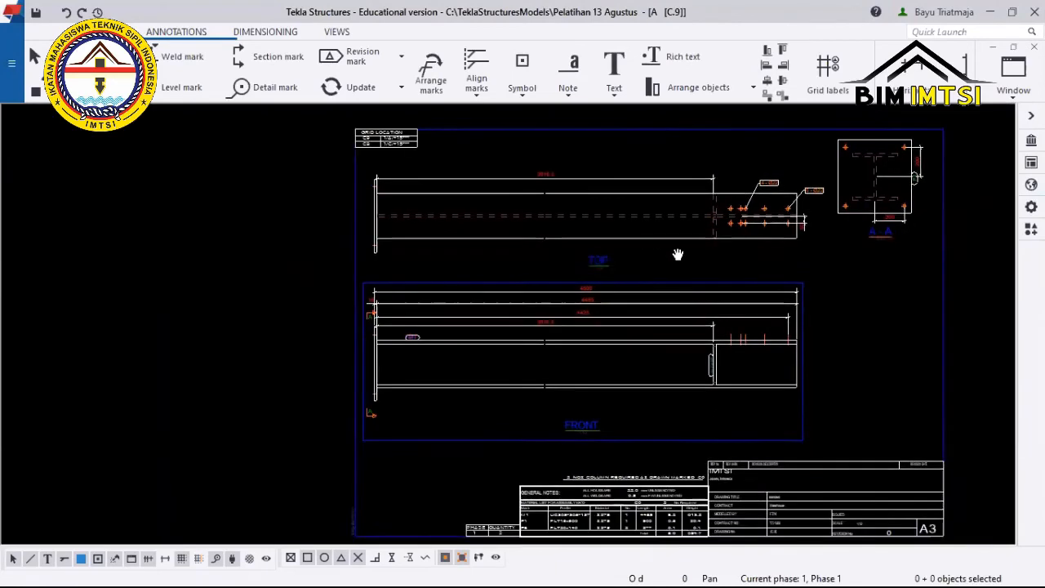
Examine the phase and quantity table and the dimensions of the column's FRONT view.
{"action": "scroll", "coordinate": [531, 395], "scroll_direction": "up", "scroll_amount": 6}
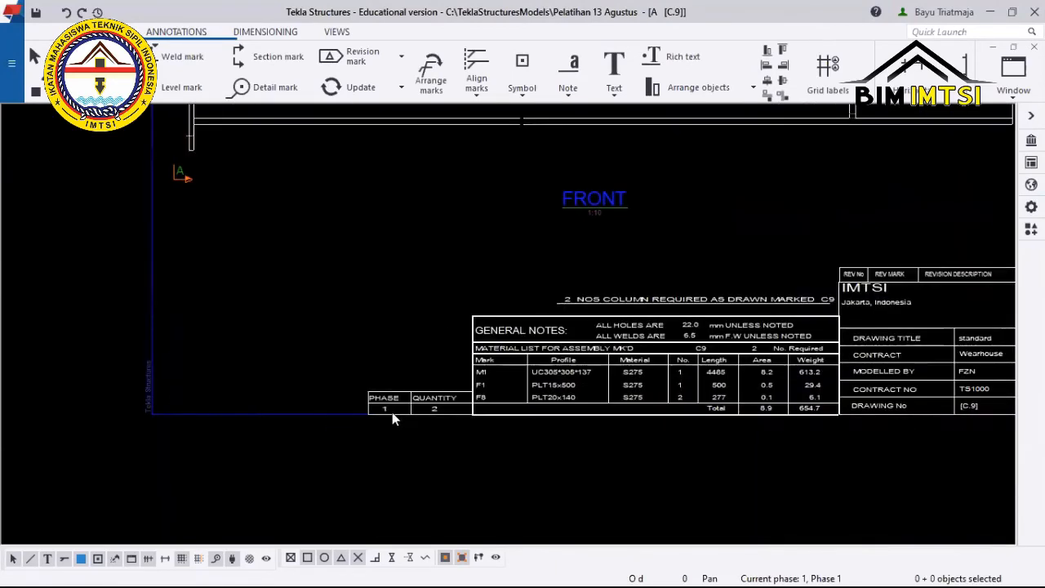
{"action": "scroll", "coordinate": [475, 370], "scroll_direction": "up", "scroll_amount": 1}
{"action": "scroll", "coordinate": [474, 371], "scroll_direction": "down", "scroll_amount": 4}
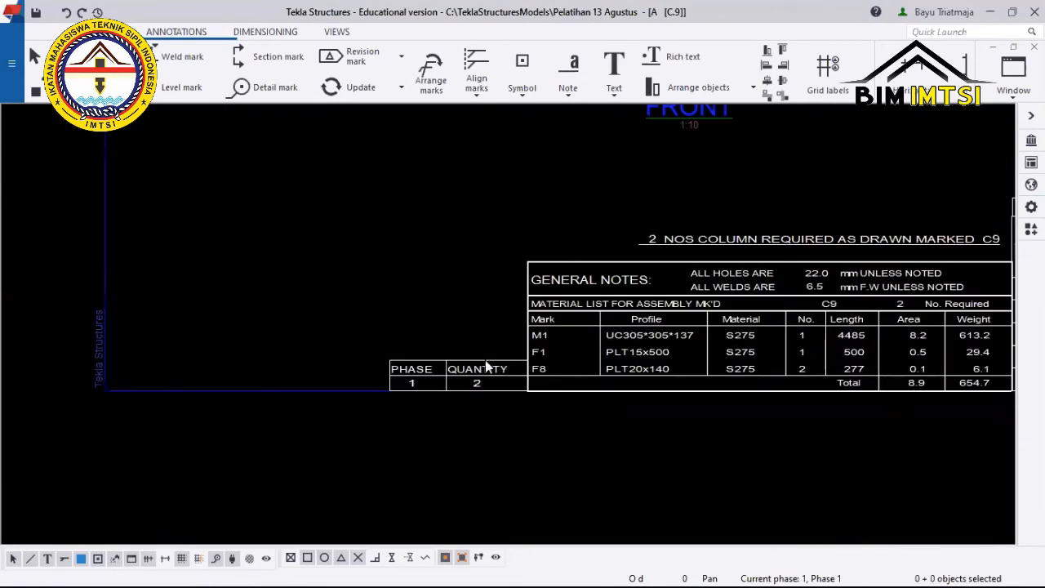
{"action": "scroll", "coordinate": [531, 304], "scroll_direction": "down", "scroll_amount": 2}
{"action": "scroll", "coordinate": [527, 243], "scroll_direction": "up", "scroll_amount": 6}
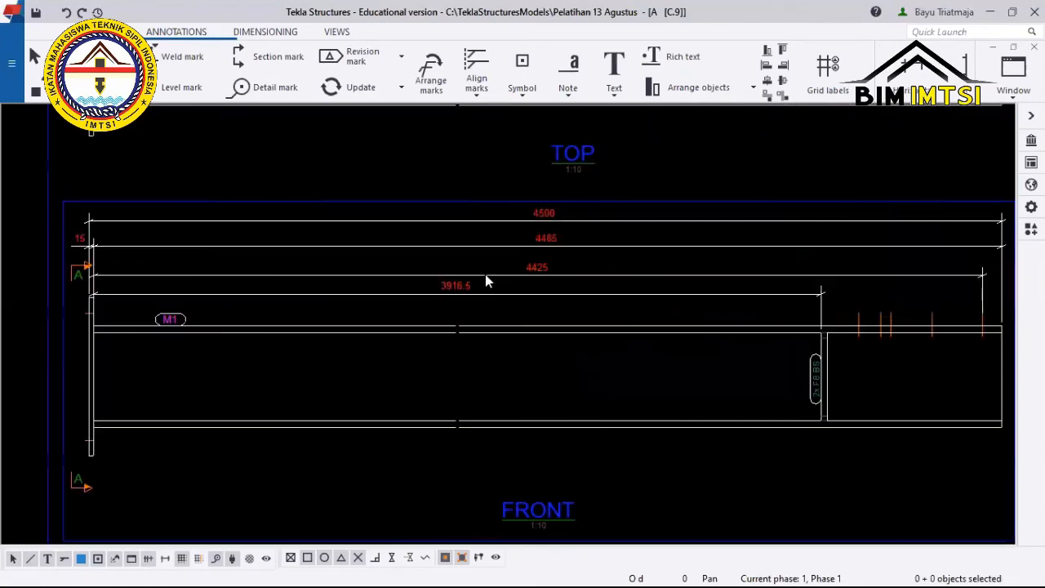
{"action": "scroll", "coordinate": [485, 280], "scroll_direction": "down", "scroll_amount": 3}
{"action": "scroll", "coordinate": [469, 369], "scroll_direction": "down", "scroll_amount": 3}
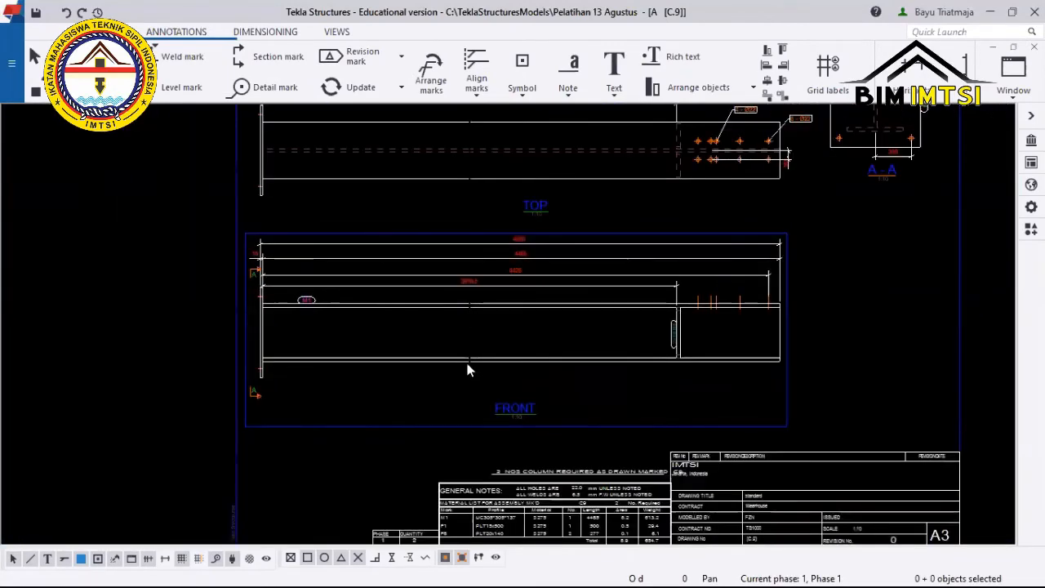
{"action": "scroll", "coordinate": [450, 439], "scroll_direction": "up", "scroll_amount": 5}
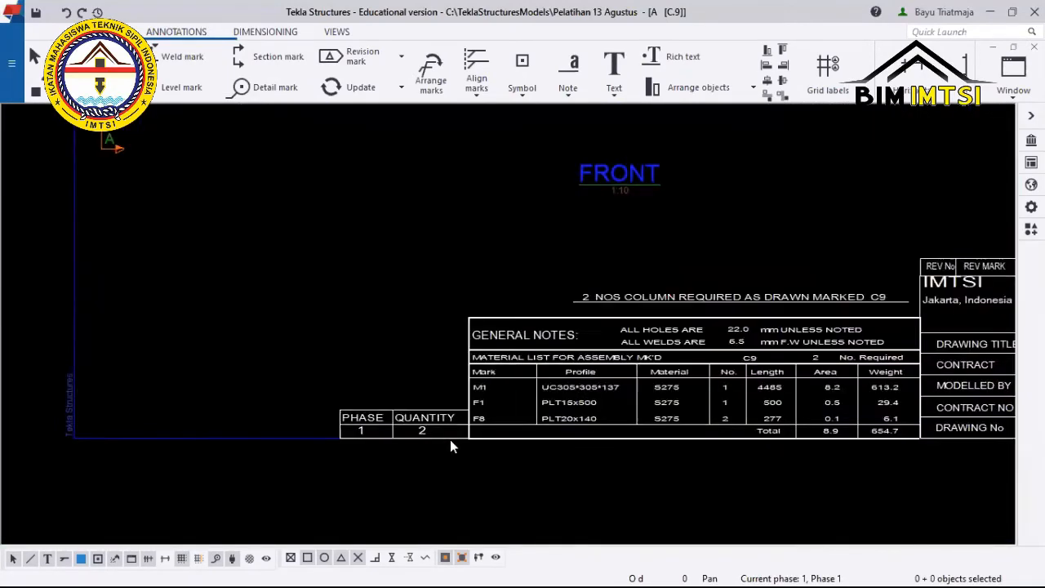
{"action": "scroll", "coordinate": [450, 440], "scroll_direction": "down", "scroll_amount": 4}
{"action": "scroll", "coordinate": [611, 311], "scroll_direction": "up", "scroll_amount": 4}
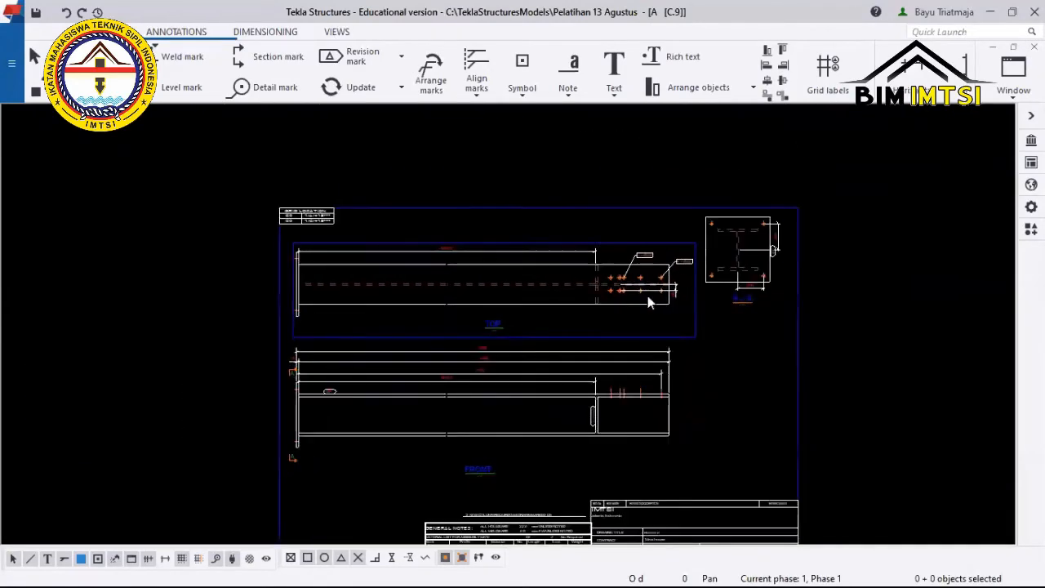
Examine the bolt hole marks and hole spacing dimension in the TOP view, and the base plate in section A-A.
{"action": "scroll", "coordinate": [644, 325], "scroll_direction": "up", "scroll_amount": 6}
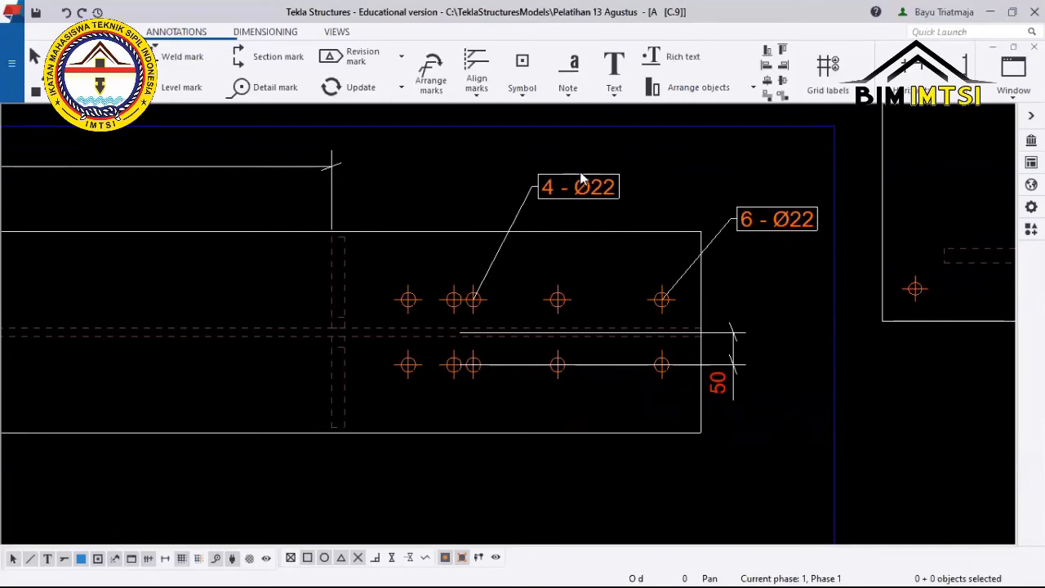
{"action": "scroll", "coordinate": [493, 286], "scroll_direction": "up", "scroll_amount": 1}
{"action": "scroll", "coordinate": [553, 215], "scroll_direction": "down", "scroll_amount": 2}
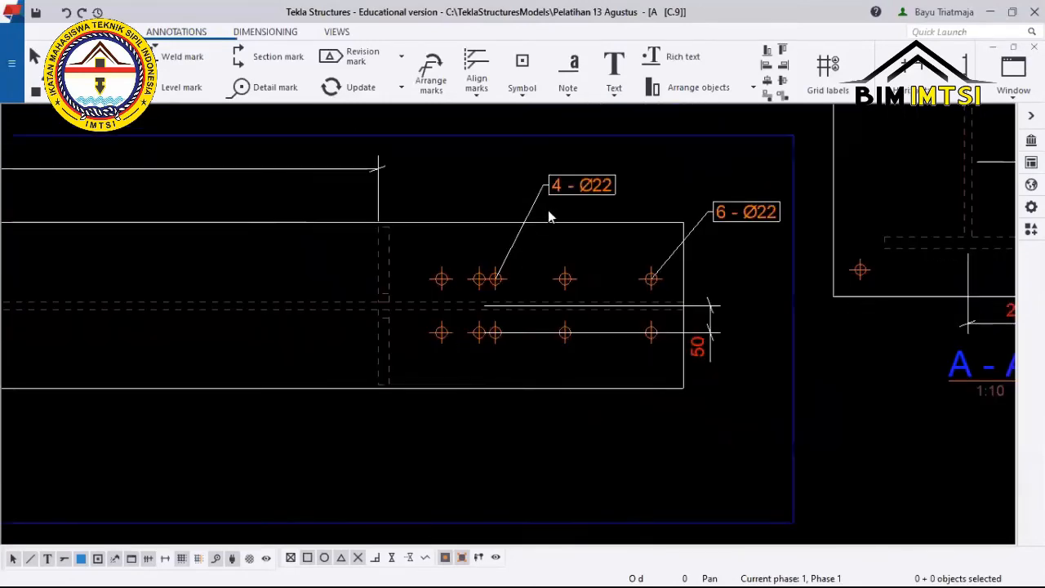
{"action": "scroll", "coordinate": [571, 204], "scroll_direction": "up", "scroll_amount": 4}
{"action": "scroll", "coordinate": [689, 213], "scroll_direction": "down", "scroll_amount": 3}
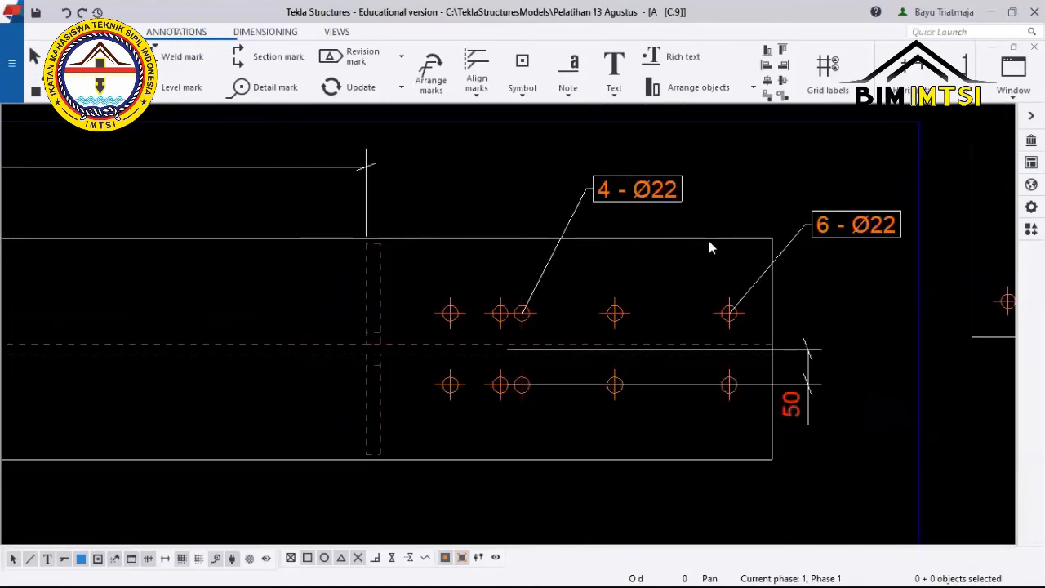
{"action": "scroll", "coordinate": [614, 359], "scroll_direction": "up", "scroll_amount": 1}
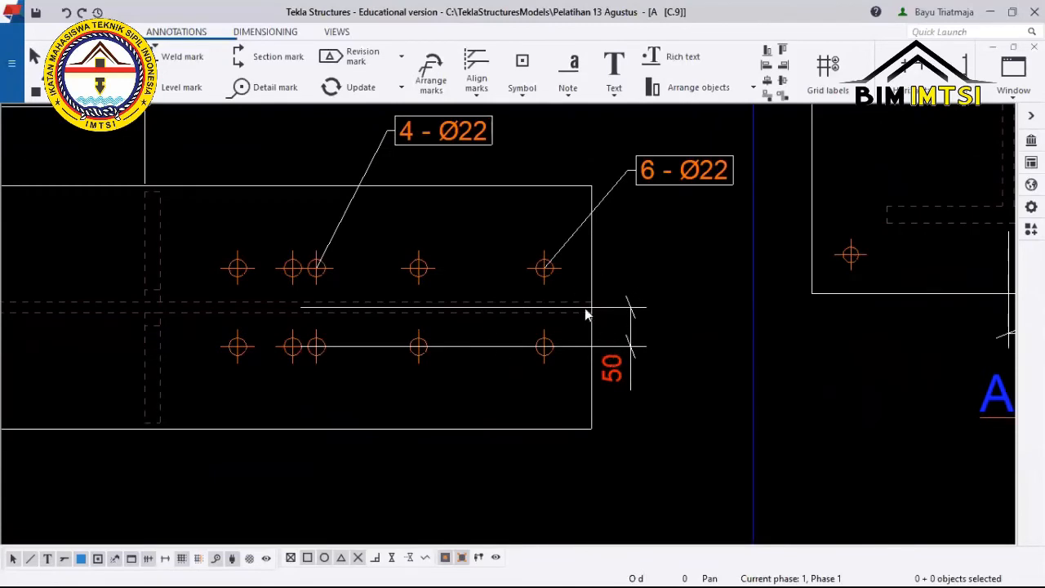
{"action": "scroll", "coordinate": [605, 370], "scroll_direction": "up", "scroll_amount": 2}
{"action": "scroll", "coordinate": [652, 340], "scroll_direction": "down", "scroll_amount": 5}
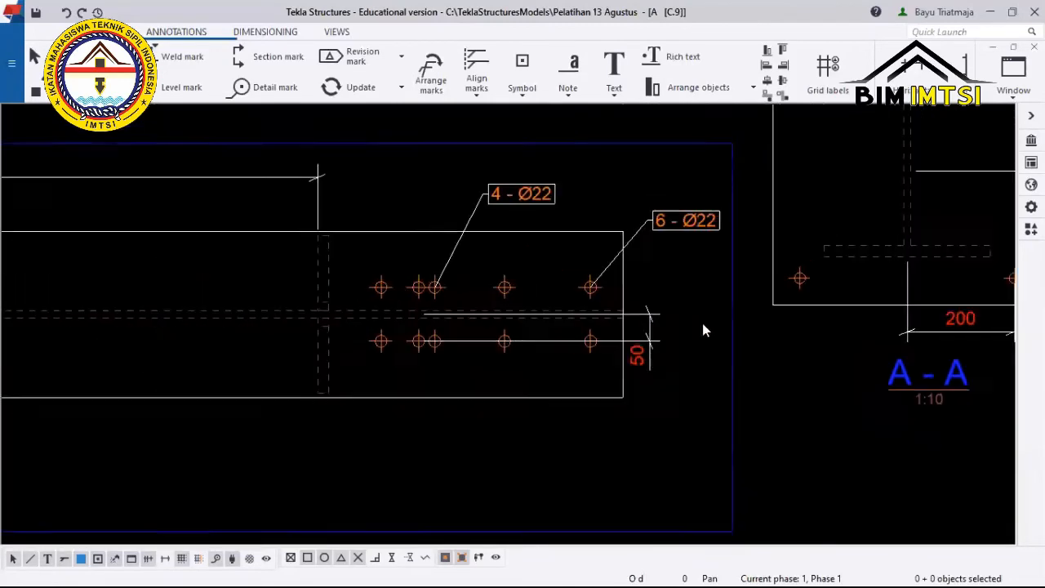
{"action": "mouse_move", "coordinate": [788, 345]}
{"action": "middle_mouse_down"}
{"action": "mouse_move", "coordinate": [770, 334]}
{"action": "mouse_move", "coordinate": [694, 366]}
{"action": "middle_mouse_up"}
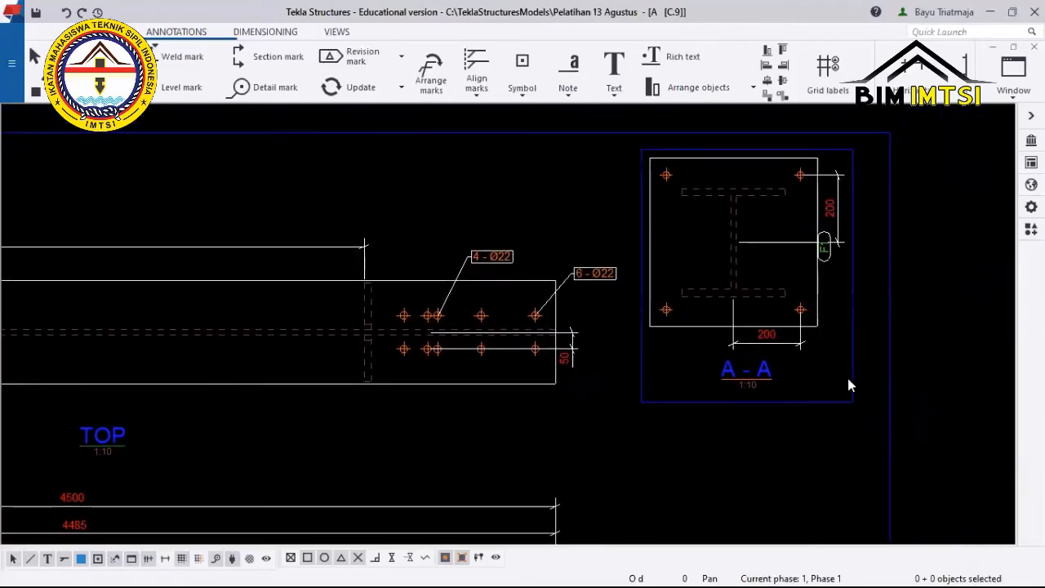
Read the general notes and the assembly material list, including profiles, material, quantities, lengths, areas and weights.
{"action": "scroll", "coordinate": [700, 388], "scroll_direction": "down", "scroll_amount": 6}
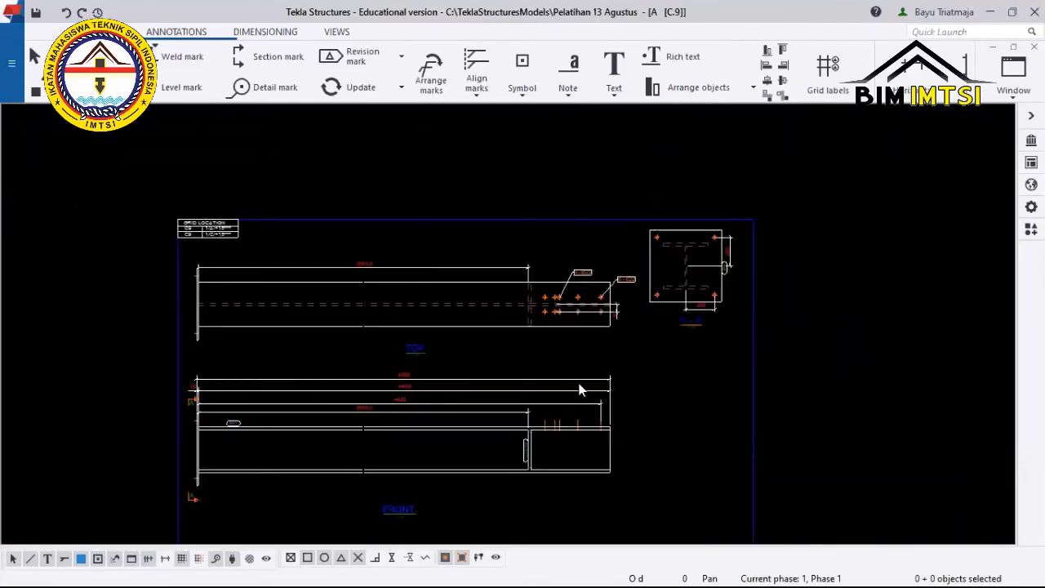
{"action": "middle_click_drag", "start_coordinate": [579, 389], "coordinate": [574, 214]}
{"action": "scroll", "coordinate": [562, 367], "scroll_direction": "up", "scroll_amount": 4}
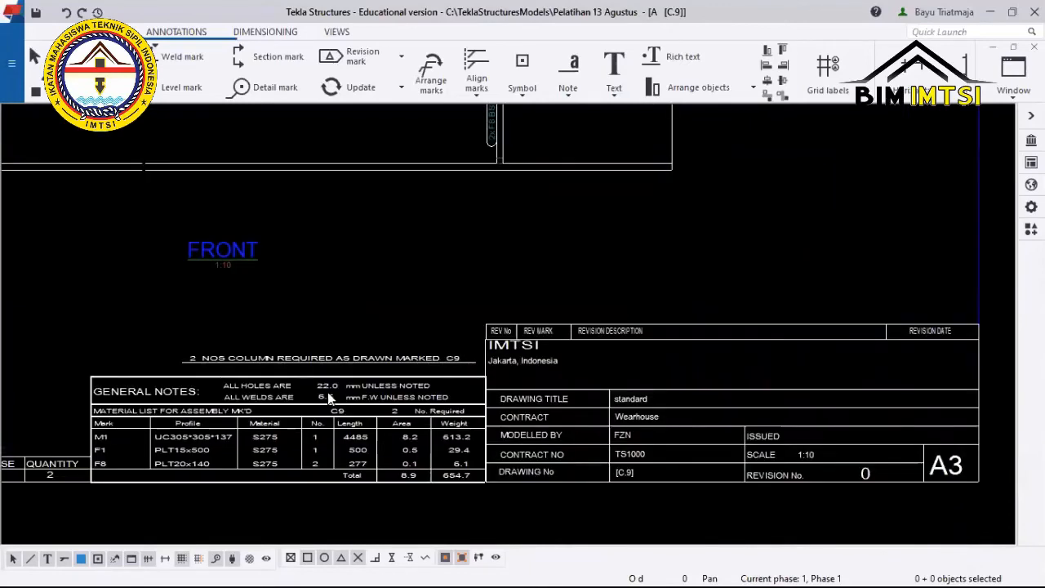
{"action": "scroll", "coordinate": [206, 438], "scroll_direction": "up", "scroll_amount": 5}
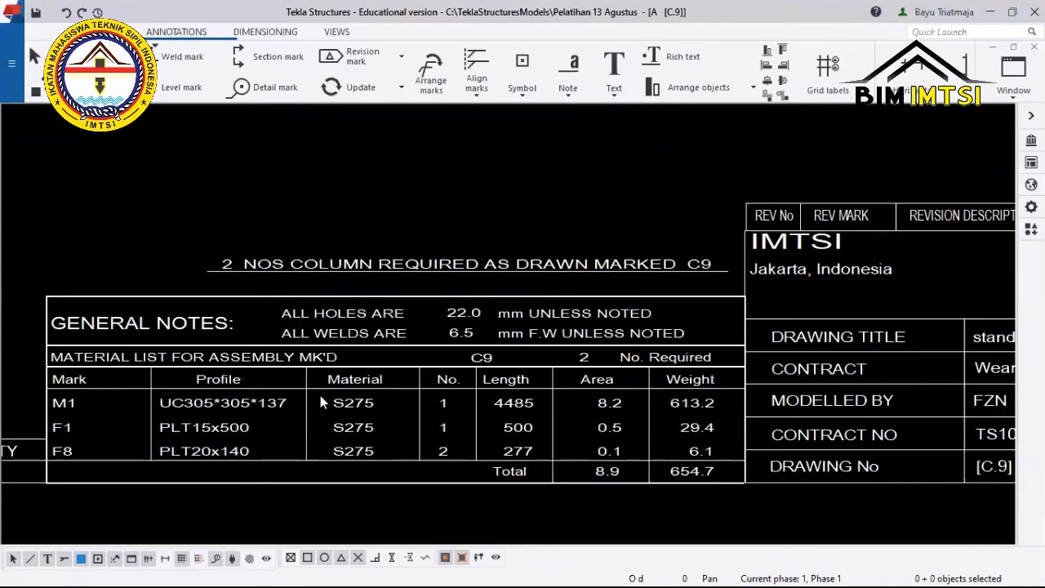
{"action": "mouse_move", "coordinate": [347, 349]}
{"action": "middle_mouse_down"}
{"action": "mouse_move", "coordinate": [362, 312]}
{"action": "mouse_move", "coordinate": [430, 362]}
{"action": "middle_mouse_up"}
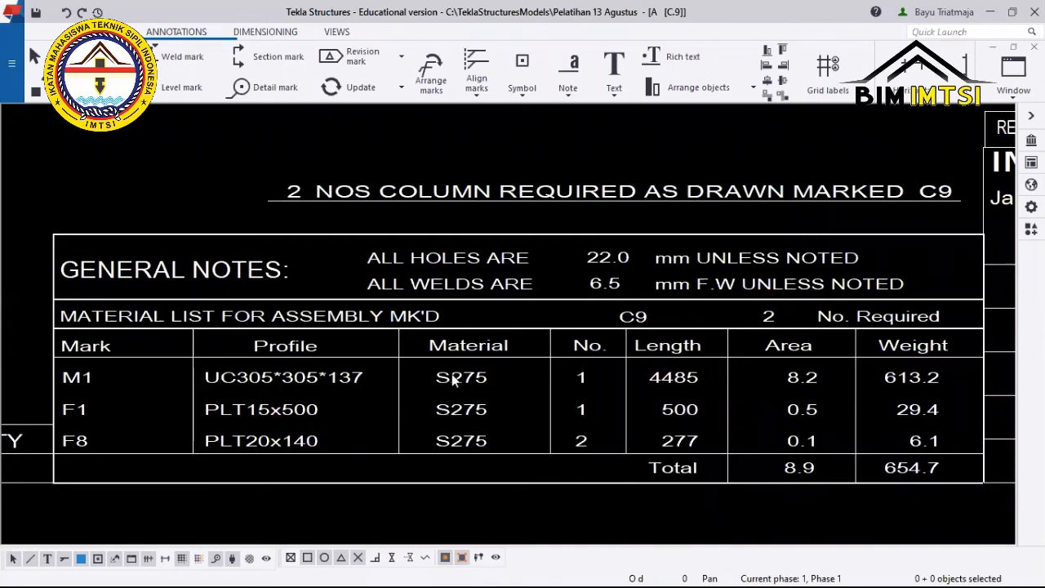
{"action": "middle_click_drag", "start_coordinate": [426, 378], "coordinate": [380, 380]}
{"action": "mouse_move", "coordinate": [554, 384]}
{"action": "middle_mouse_down"}
{"action": "mouse_move", "coordinate": [538, 387]}
{"action": "mouse_move", "coordinate": [568, 382]}
{"action": "middle_mouse_up"}
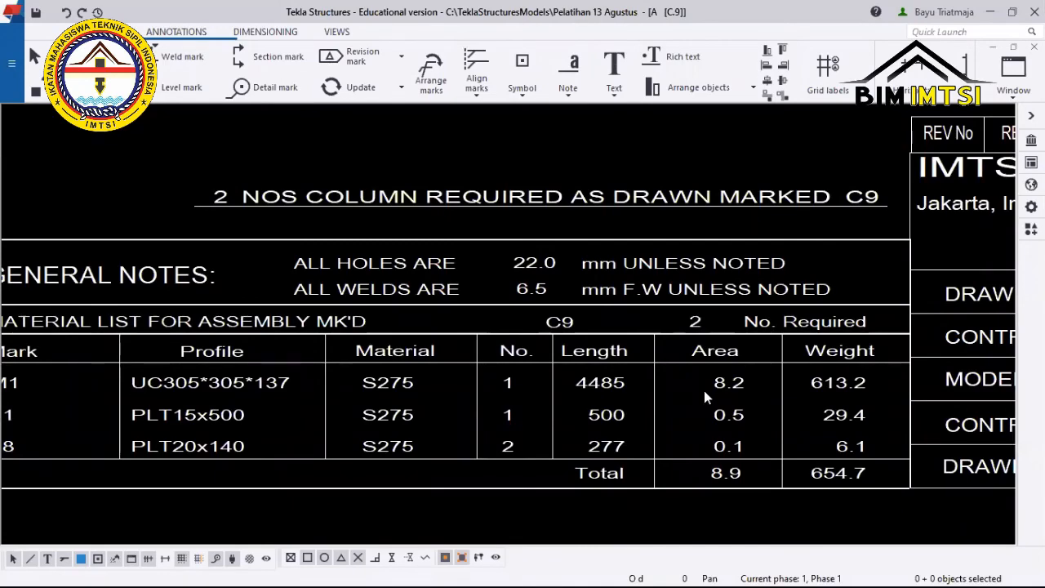
{"action": "scroll", "coordinate": [704, 390], "scroll_direction": "down", "scroll_amount": 2}
{"action": "scroll", "coordinate": [704, 390], "scroll_direction": "down", "scroll_amount": 5}
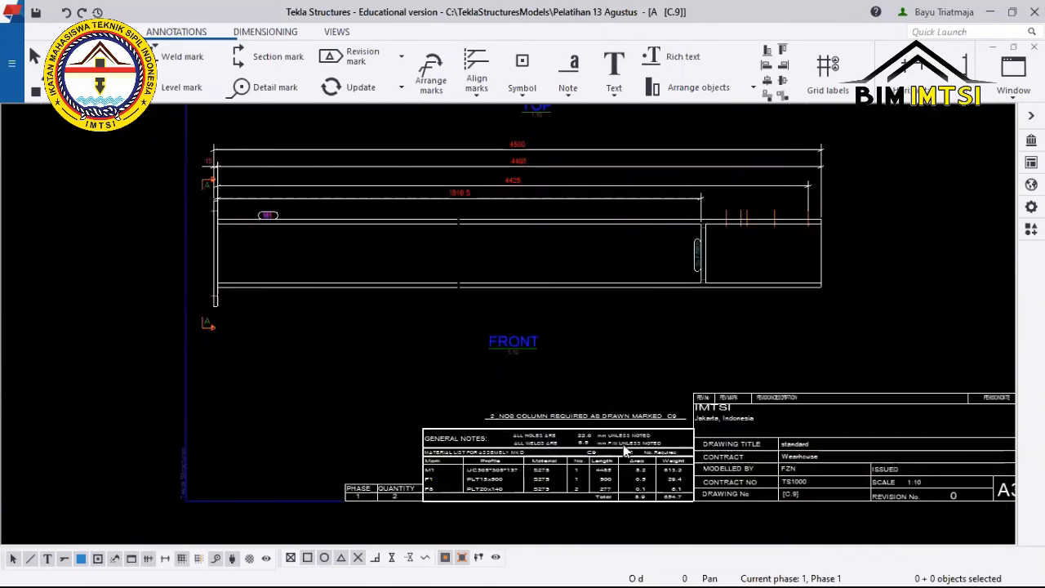
{"action": "scroll", "coordinate": [379, 475], "scroll_direction": "up", "scroll_amount": 5}
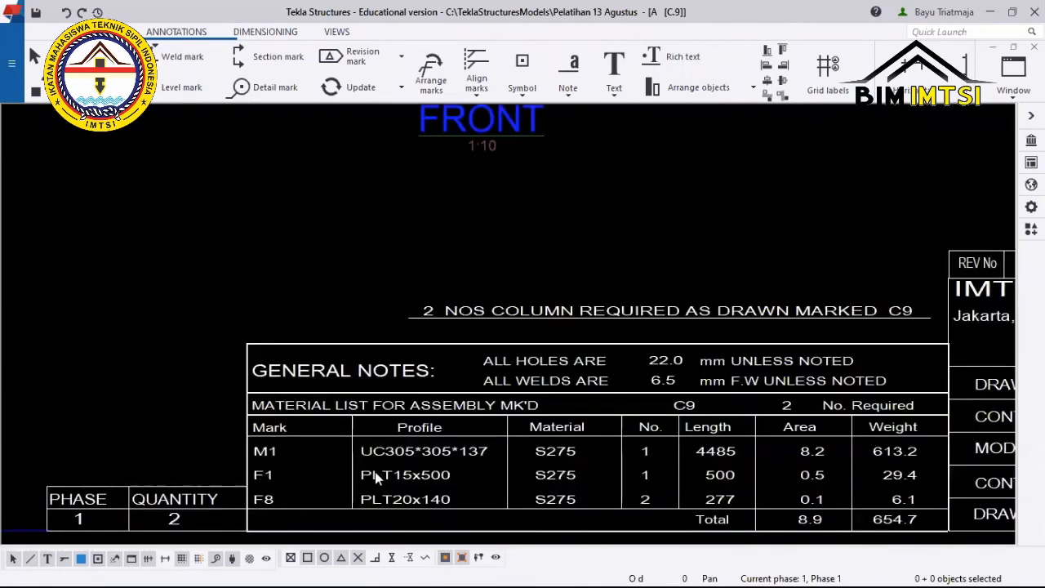
{"action": "scroll", "coordinate": [377, 473], "scroll_direction": "down", "scroll_amount": 4}
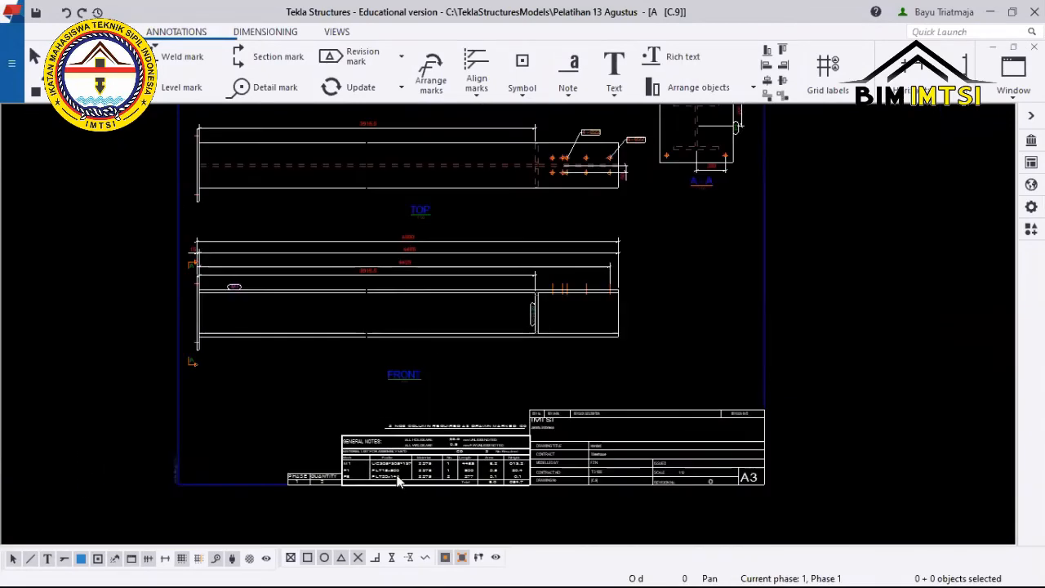
{"action": "scroll", "coordinate": [384, 460], "scroll_direction": "up", "scroll_amount": 2}
{"action": "scroll", "coordinate": [380, 458], "scroll_direction": "down", "scroll_amount": 2}
{"action": "scroll", "coordinate": [372, 449], "scroll_direction": "up", "scroll_amount": 2}
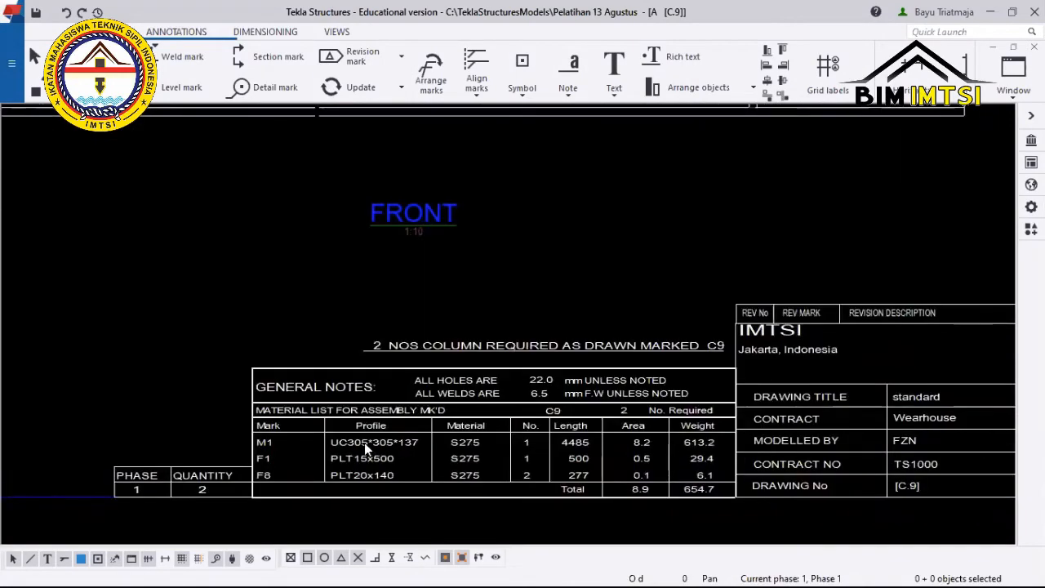
{"action": "scroll", "coordinate": [343, 462], "scroll_direction": "up", "scroll_amount": 4}
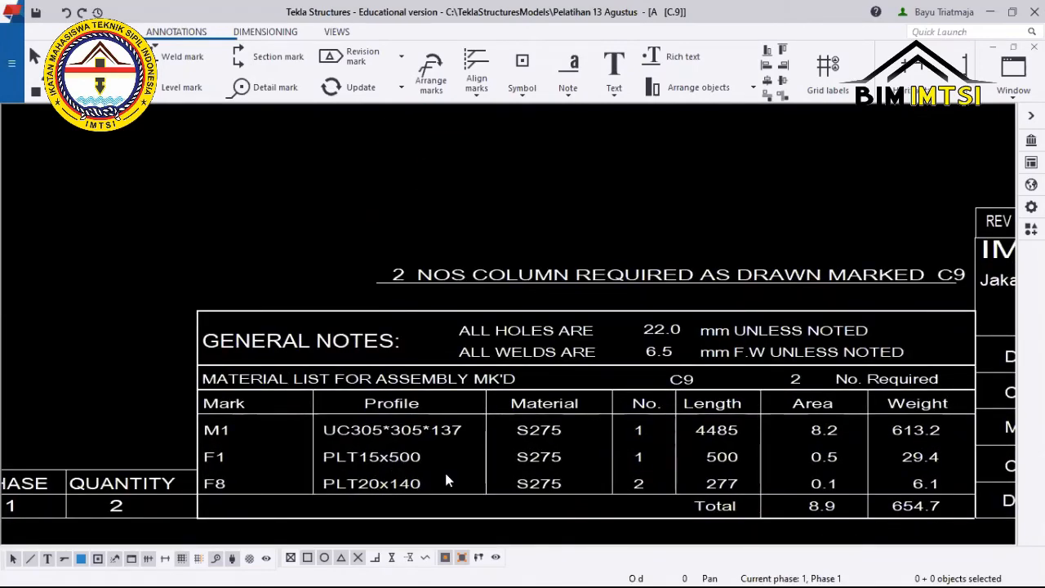
{"action": "mouse_move", "coordinate": [635, 438]}
{"action": "middle_mouse_down"}
{"action": "mouse_move", "coordinate": [609, 432]}
{"action": "mouse_move", "coordinate": [437, 459]}
{"action": "middle_mouse_up"}
Review the FRONT and TOP views together with section A-A, comparing their dimensions and part marks.
{"action": "scroll", "coordinate": [287, 263], "scroll_direction": "down", "scroll_amount": 5}
{"action": "mouse_move", "coordinate": [237, 233]}
{"action": "middle_mouse_down"}
{"action": "mouse_move", "coordinate": [296, 359]}
{"action": "mouse_move", "coordinate": [336, 499]}
{"action": "middle_mouse_up"}
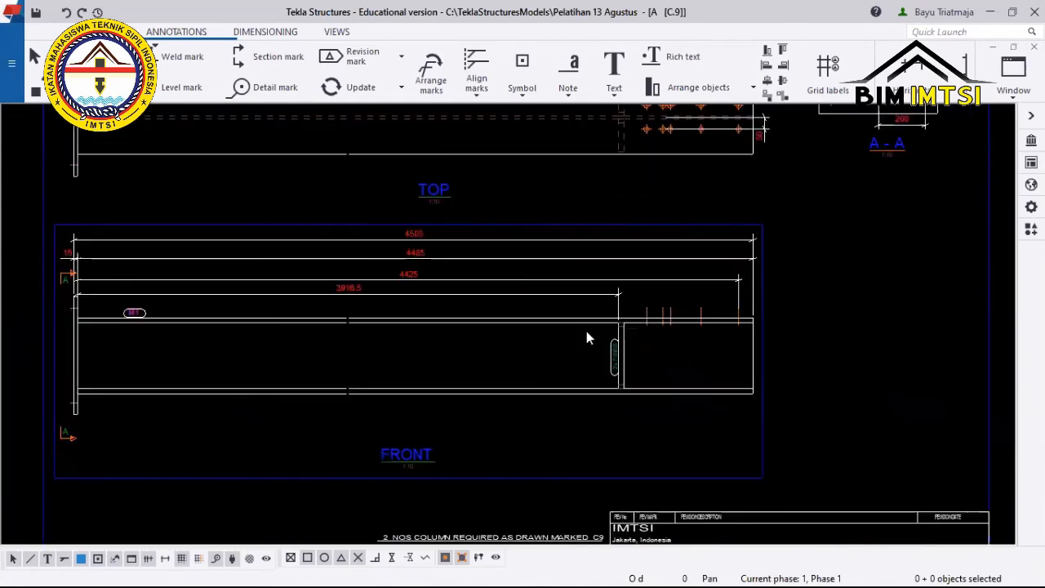
{"action": "middle_click_drag", "start_coordinate": [586, 331], "coordinate": [590, 338]}
{"action": "scroll", "coordinate": [592, 338], "scroll_direction": "down", "scroll_amount": 1}
{"action": "middle_click_drag", "start_coordinate": [609, 274], "coordinate": [526, 439]}
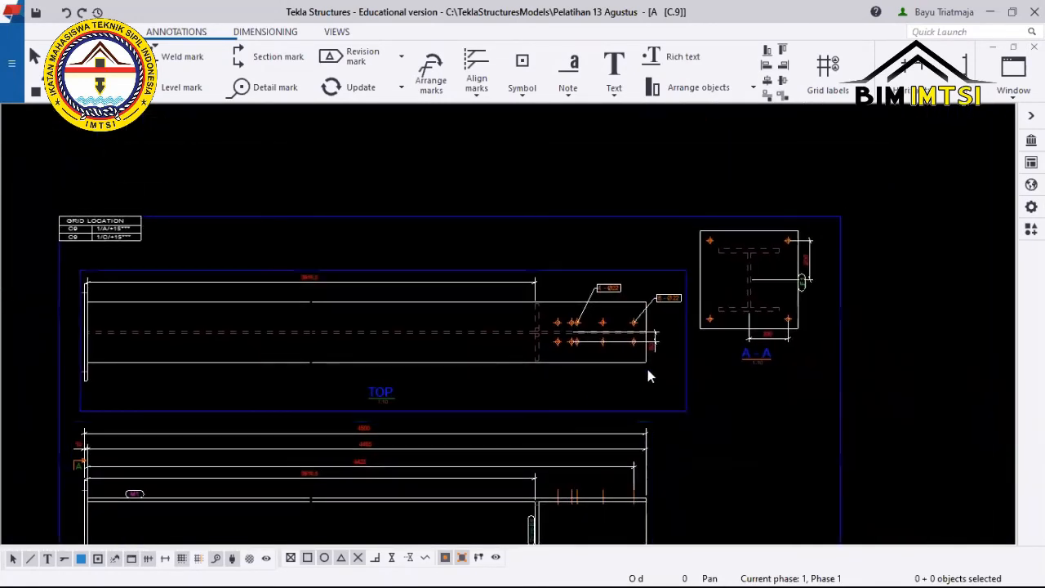
{"action": "scroll", "coordinate": [646, 370], "scroll_direction": "up", "scroll_amount": 3}
{"action": "scroll", "coordinate": [646, 369], "scroll_direction": "down", "scroll_amount": 1}
{"action": "scroll", "coordinate": [646, 369], "scroll_direction": "up", "scroll_amount": 1}
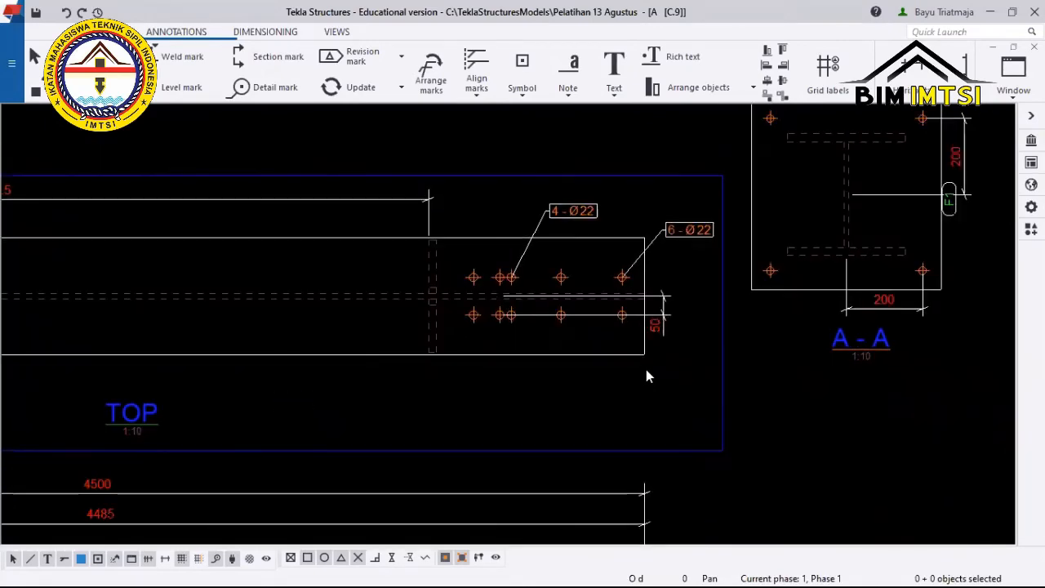
{"action": "scroll", "coordinate": [646, 369], "scroll_direction": "down", "scroll_amount": 5}
{"action": "mouse_move", "coordinate": [608, 387]}
{"action": "middle_mouse_down"}
{"action": "mouse_move", "coordinate": [681, 313]}
{"action": "mouse_move", "coordinate": [678, 286]}
{"action": "middle_mouse_up"}
{"action": "scroll", "coordinate": [681, 312], "scroll_direction": "down", "scroll_amount": 1}
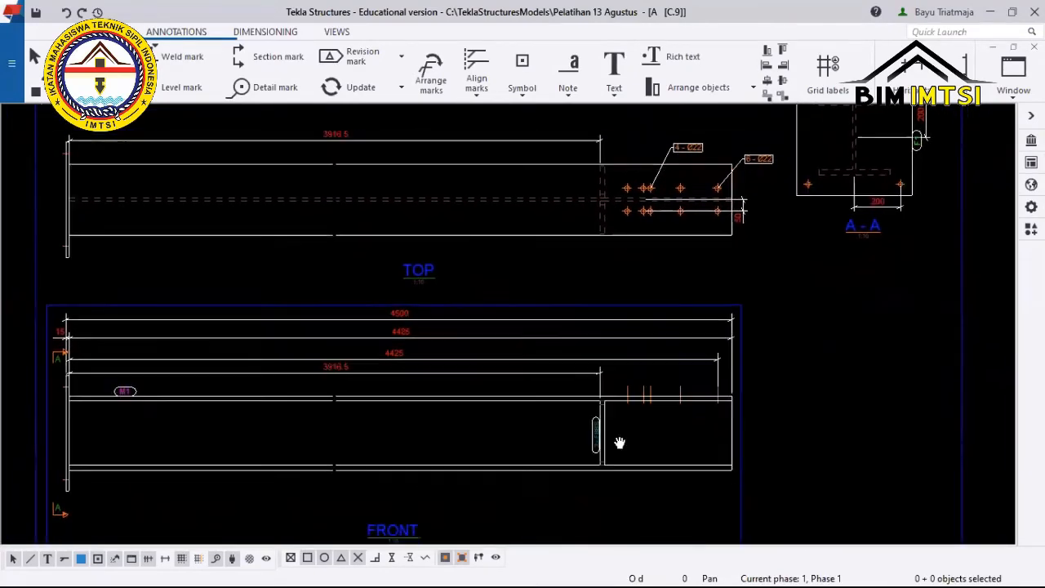
Check the material list entries for marks M1, F1 and F8 column by column, from profile through to weight.
{"action": "middle_click_drag", "start_coordinate": [618, 441], "coordinate": [604, 172]}
{"action": "middle_click_drag", "start_coordinate": [449, 459], "coordinate": [445, 381]}
{"action": "scroll", "coordinate": [444, 381], "scroll_direction": "up", "scroll_amount": 5}
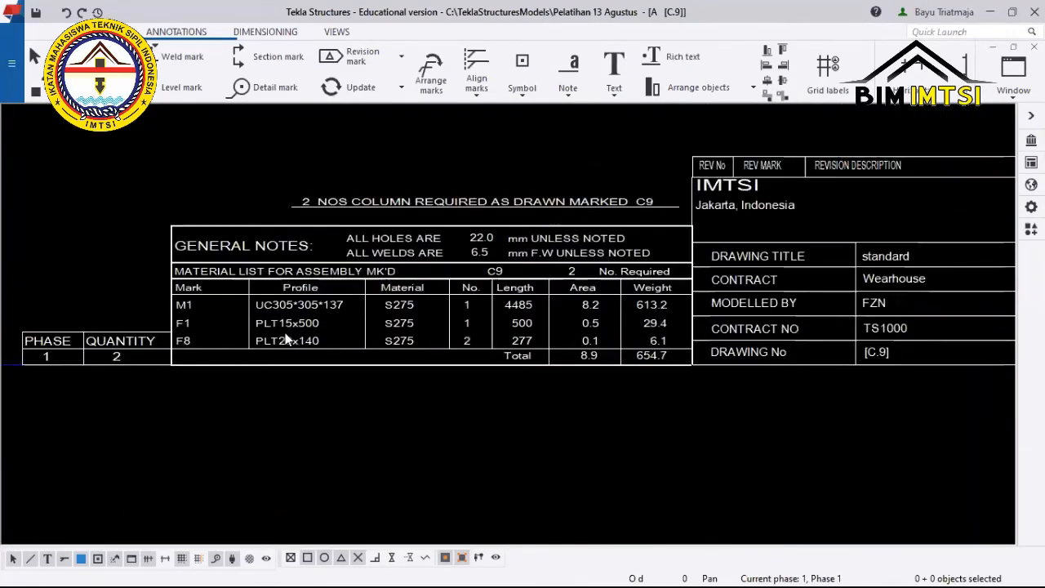
{"action": "scroll", "coordinate": [137, 372], "scroll_direction": "up", "scroll_amount": 2}
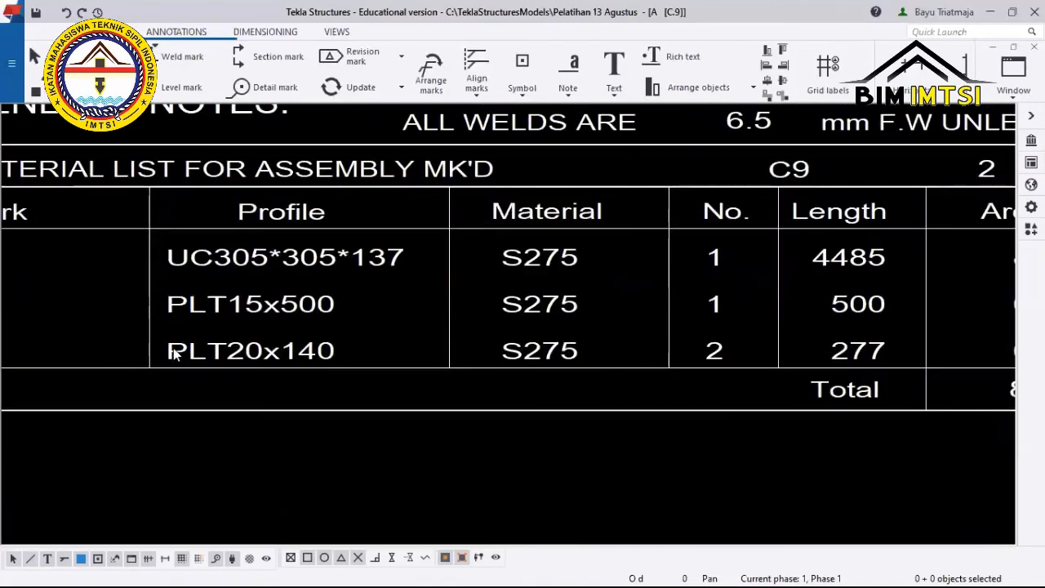
{"action": "mouse_move", "coordinate": [173, 348]}
{"action": "middle_mouse_down"}
{"action": "mouse_move", "coordinate": [254, 373]}
{"action": "mouse_move", "coordinate": [294, 414]}
{"action": "middle_mouse_up"}
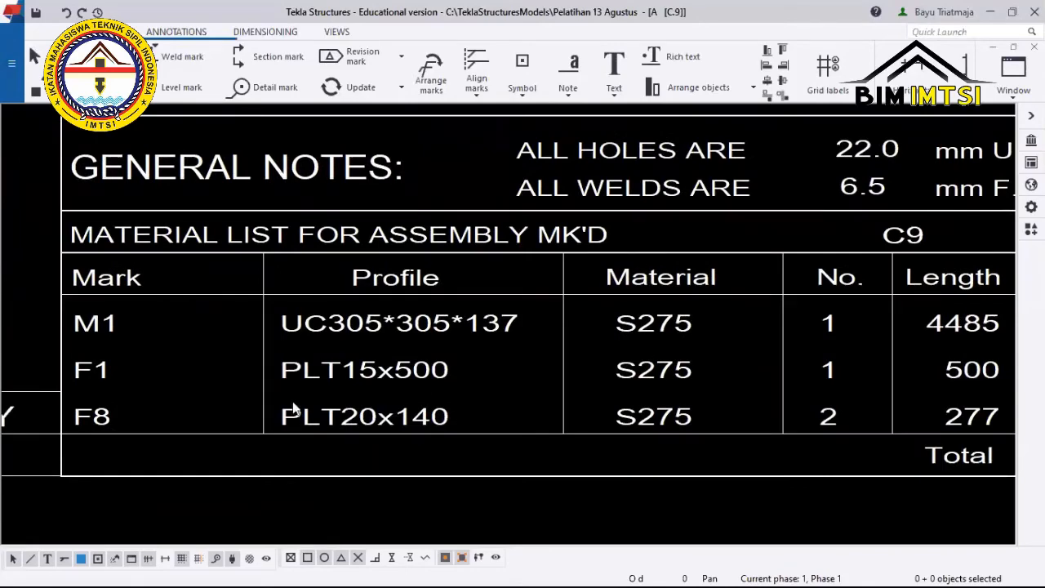
{"action": "scroll", "coordinate": [252, 420], "scroll_direction": "down", "scroll_amount": 2}
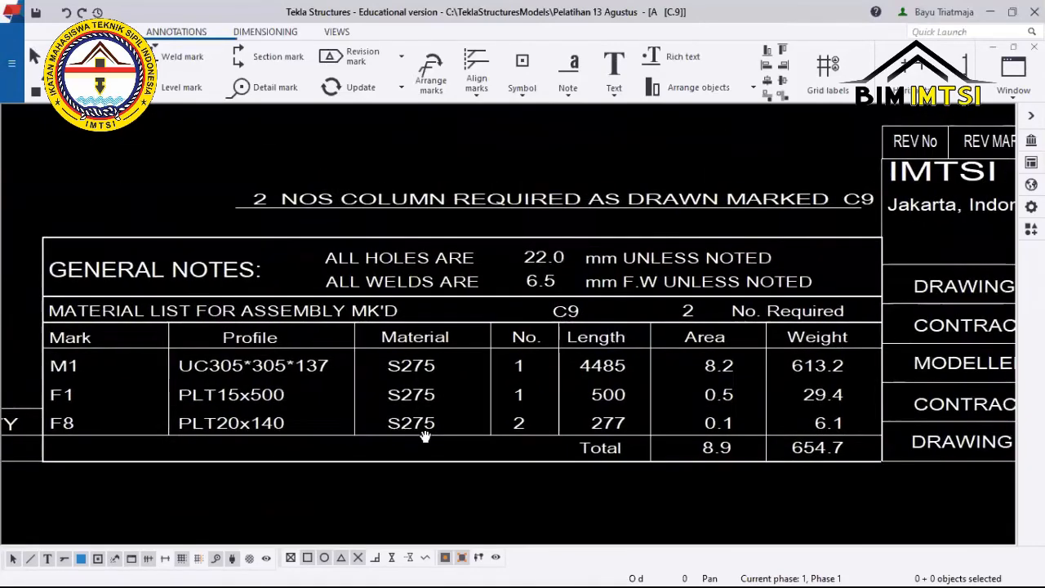
{"action": "mouse_move", "coordinate": [553, 408]}
{"action": "middle_mouse_down"}
{"action": "mouse_move", "coordinate": [441, 406]}
{"action": "mouse_move", "coordinate": [410, 418]}
{"action": "middle_mouse_up"}
{"action": "scroll", "coordinate": [361, 409], "scroll_direction": "up", "scroll_amount": 3}
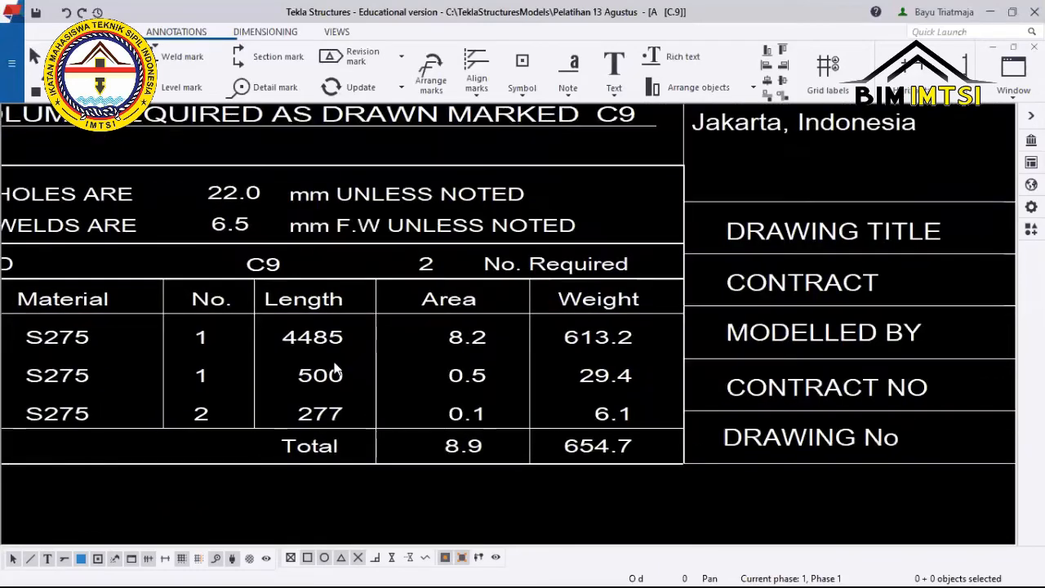
{"action": "scroll", "coordinate": [409, 306], "scroll_direction": "down", "scroll_amount": 1}
{"action": "scroll", "coordinate": [449, 386], "scroll_direction": "down", "scroll_amount": 2}
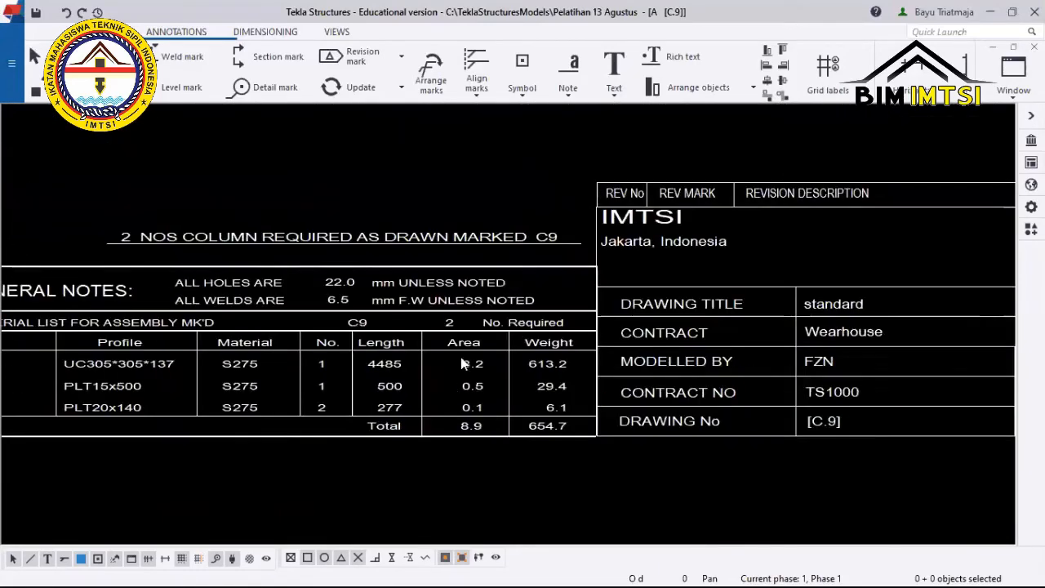
{"action": "scroll", "coordinate": [508, 350], "scroll_direction": "up", "scroll_amount": 3}
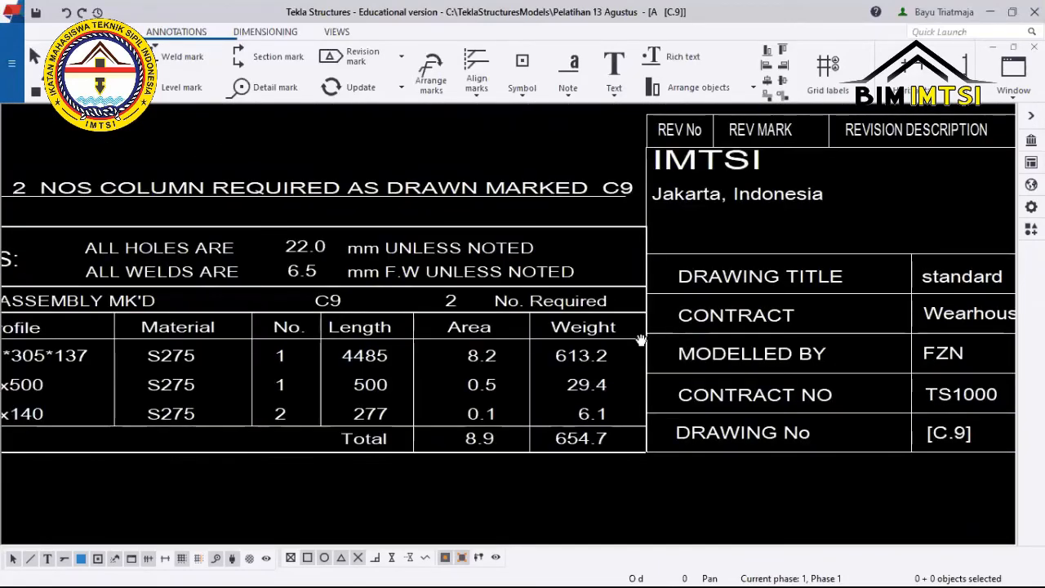
Read the title block of column drawing C.9, including the drawing title, contract, scale and revision fields.
{"action": "scroll", "coordinate": [525, 374], "scroll_direction": "down", "scroll_amount": 2}
{"action": "scroll", "coordinate": [495, 352], "scroll_direction": "down", "scroll_amount": 2}
{"action": "middle_click_drag", "start_coordinate": [551, 395], "coordinate": [415, 435]}
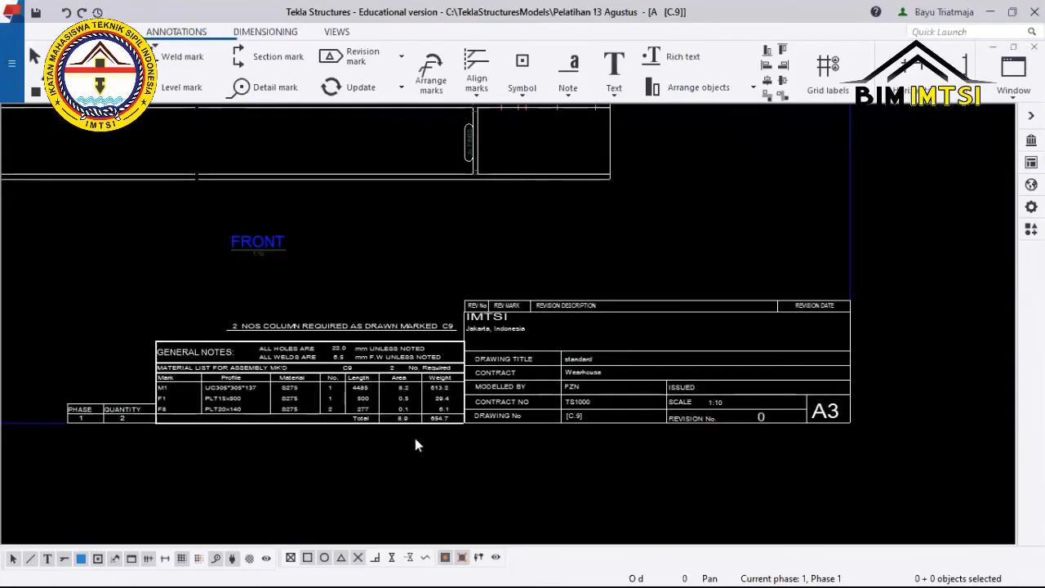
{"action": "scroll", "coordinate": [415, 435], "scroll_direction": "up", "scroll_amount": 1}
{"action": "middle_click_drag", "start_coordinate": [589, 370], "coordinate": [481, 441]}
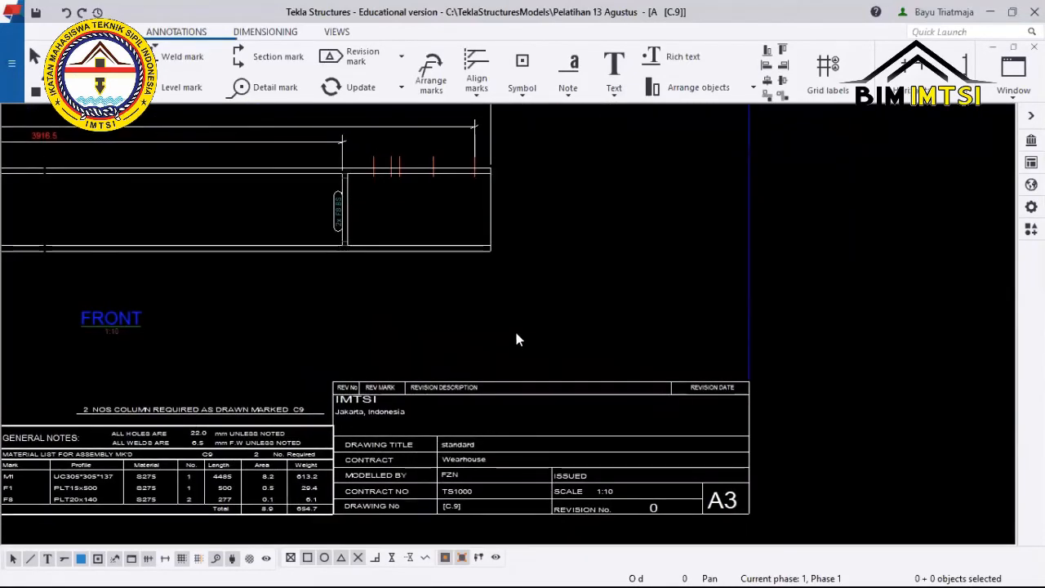
{"action": "scroll", "coordinate": [553, 323], "scroll_direction": "down", "scroll_amount": 3}
{"action": "scroll", "coordinate": [866, 409], "scroll_direction": "up", "scroll_amount": 2}
{"action": "double_click", "coordinate": [866, 423]}
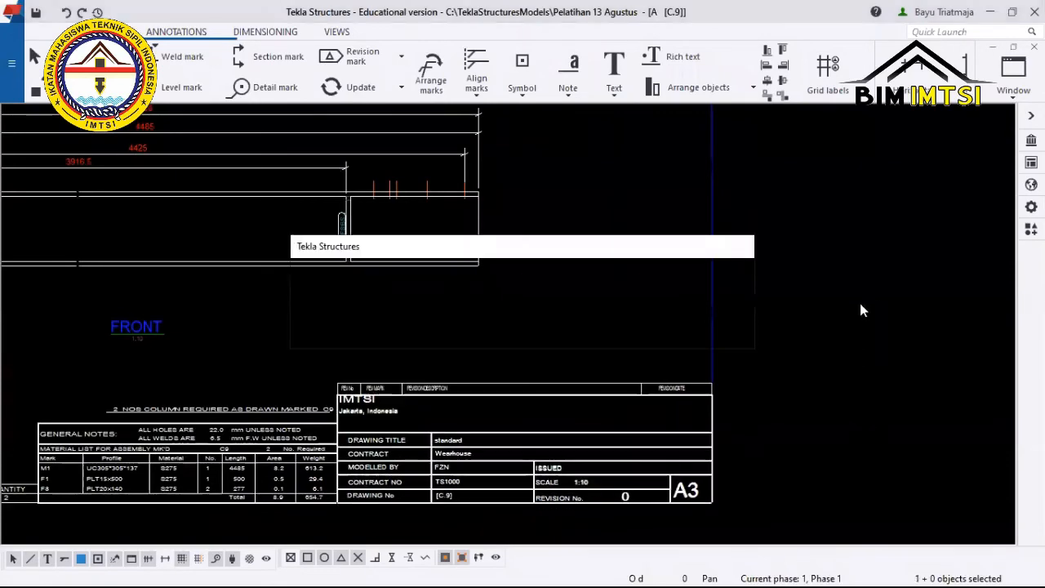
{"action": "left_click", "coordinate": [1010, 112]}
Try adding an overall horizontal dimension below the column in the FRONT view, from the base plate to the column's far end.
{"action": "scroll", "coordinate": [860, 211], "scroll_direction": "down", "scroll_amount": 3}
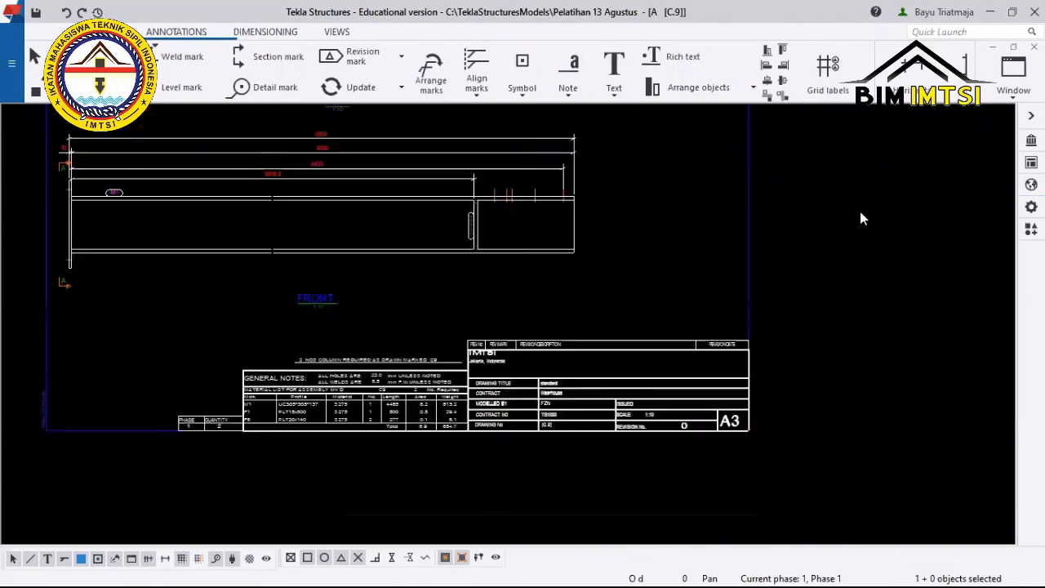
{"action": "middle_click_drag", "start_coordinate": [851, 214], "coordinate": [816, 309]}
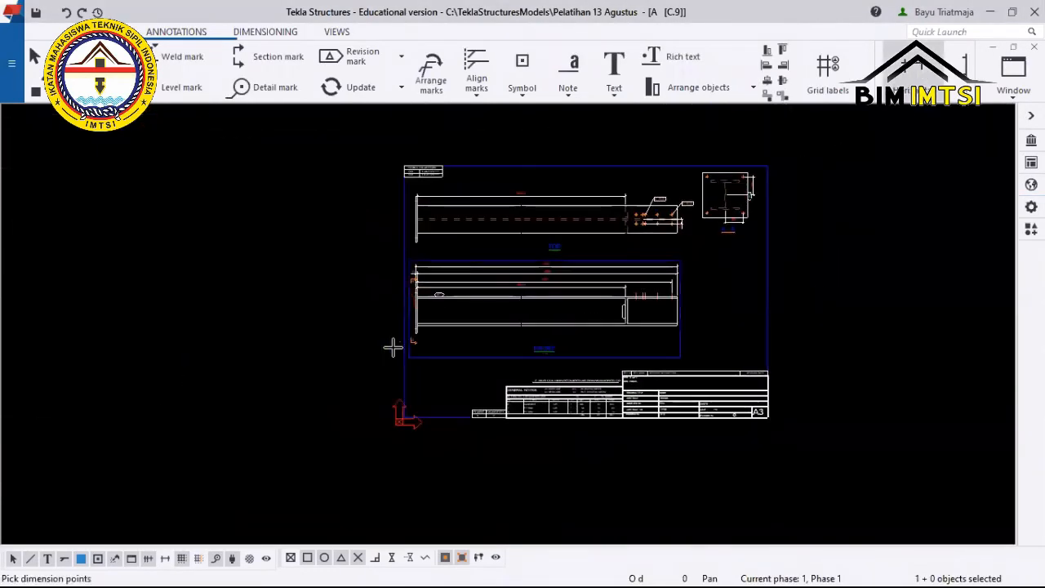
{"action": "scroll", "coordinate": [393, 347], "scroll_direction": "up", "scroll_amount": 5}
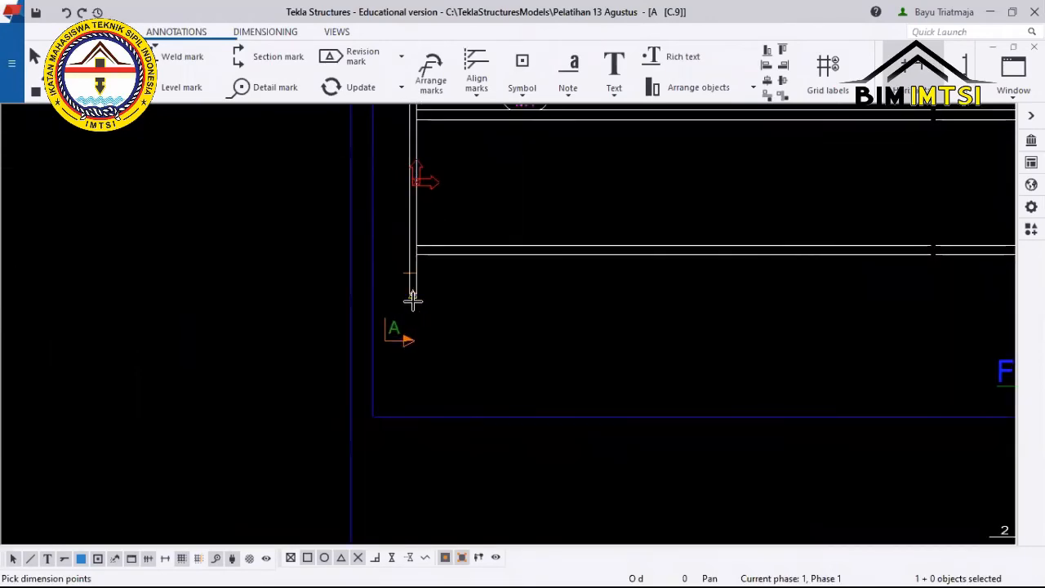
{"action": "middle_click_drag", "start_coordinate": [714, 306], "coordinate": [292, 357]}
{"action": "scroll", "coordinate": [292, 357], "scroll_direction": "down", "scroll_amount": 2}
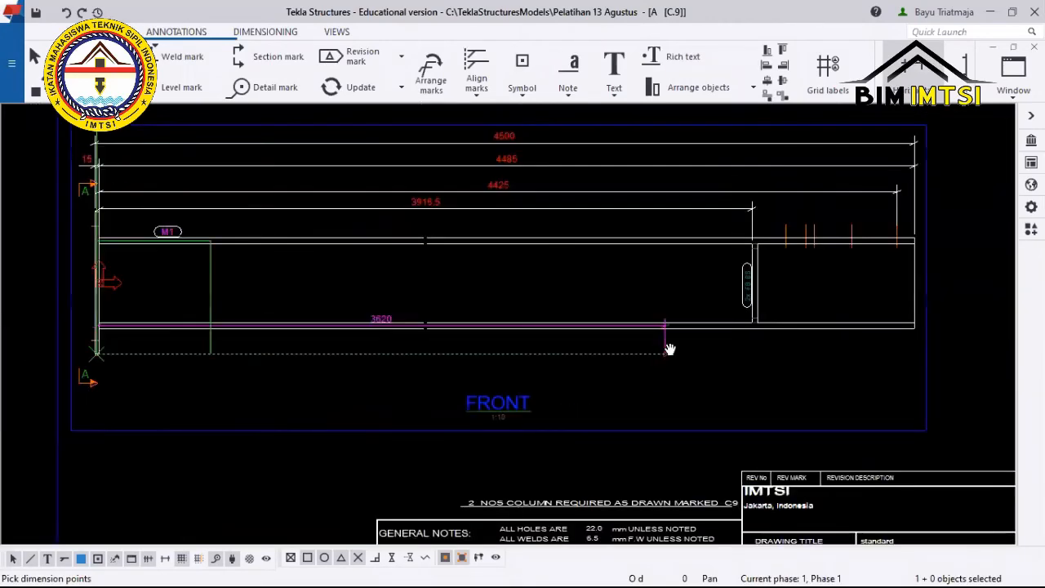
{"action": "middle_click_drag", "start_coordinate": [669, 351], "coordinate": [571, 372]}
{"action": "scroll", "coordinate": [781, 345], "scroll_direction": "up", "scroll_amount": 3}
{"action": "scroll", "coordinate": [832, 384], "scroll_direction": "up", "scroll_amount": 2}
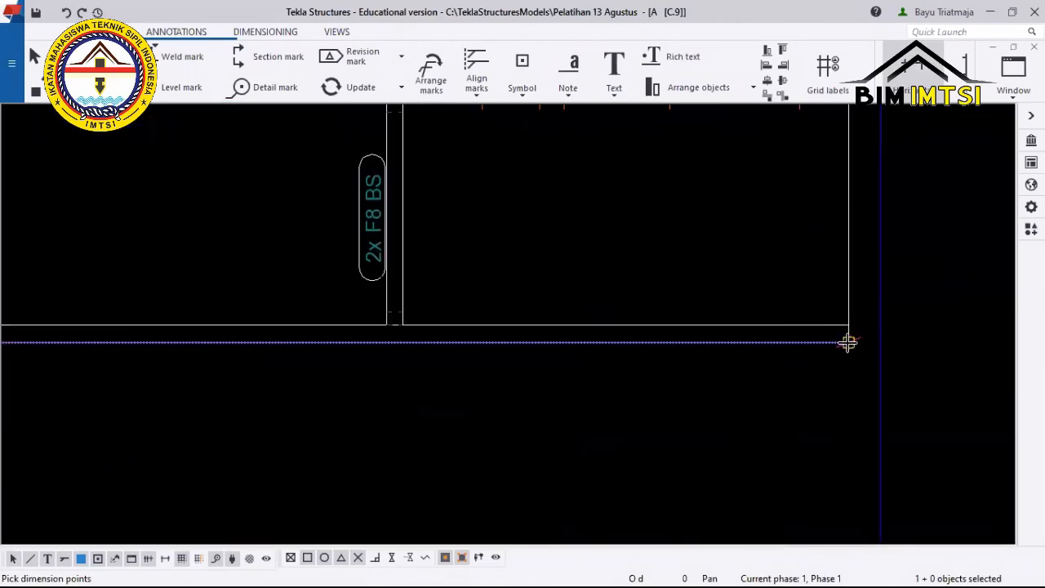
{"action": "scroll", "coordinate": [848, 342], "scroll_direction": "up", "scroll_amount": 1}
{"action": "left_click", "coordinate": [849, 342]}
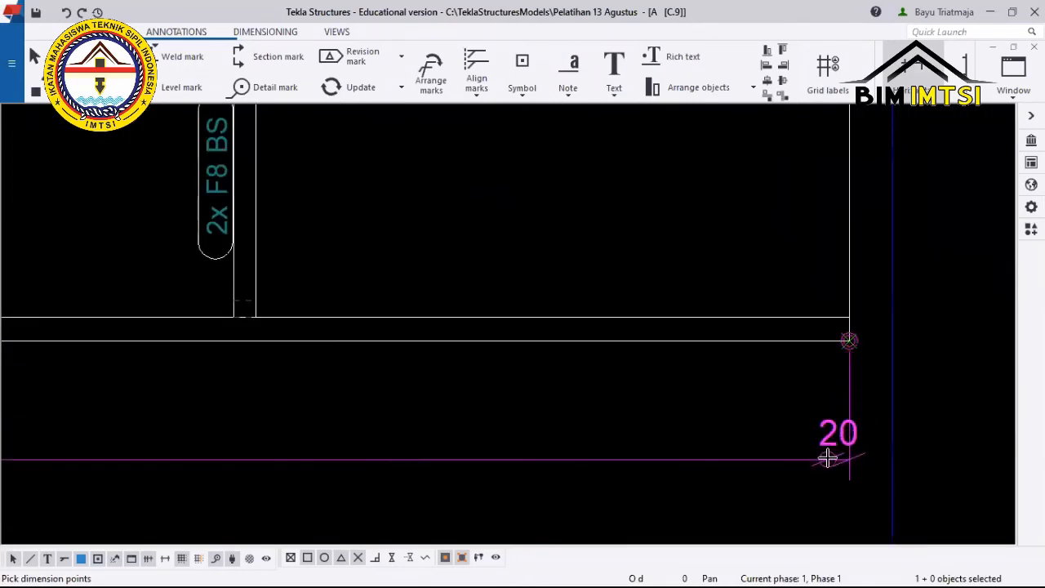
{"action": "scroll", "coordinate": [828, 458], "scroll_direction": "down", "scroll_amount": 2}
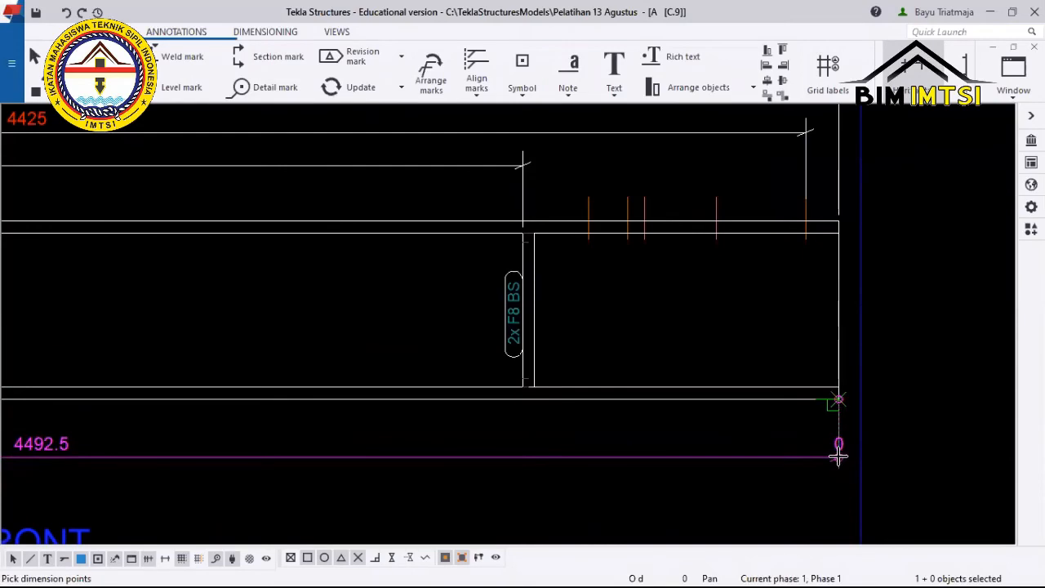
{"action": "middle_click", "coordinate": [838, 457]}
{"action": "scroll", "coordinate": [838, 457], "scroll_direction": "down", "scroll_amount": 2}
{"action": "middle_click_drag", "start_coordinate": [645, 472], "coordinate": [756, 315]}
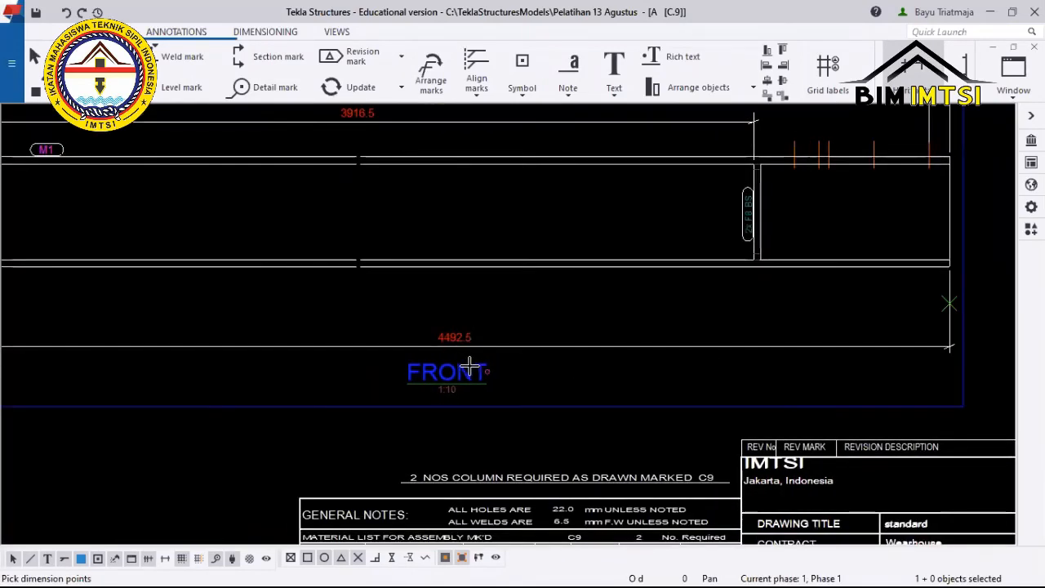
{"action": "scroll", "coordinate": [470, 368], "scroll_direction": "down", "scroll_amount": 2}
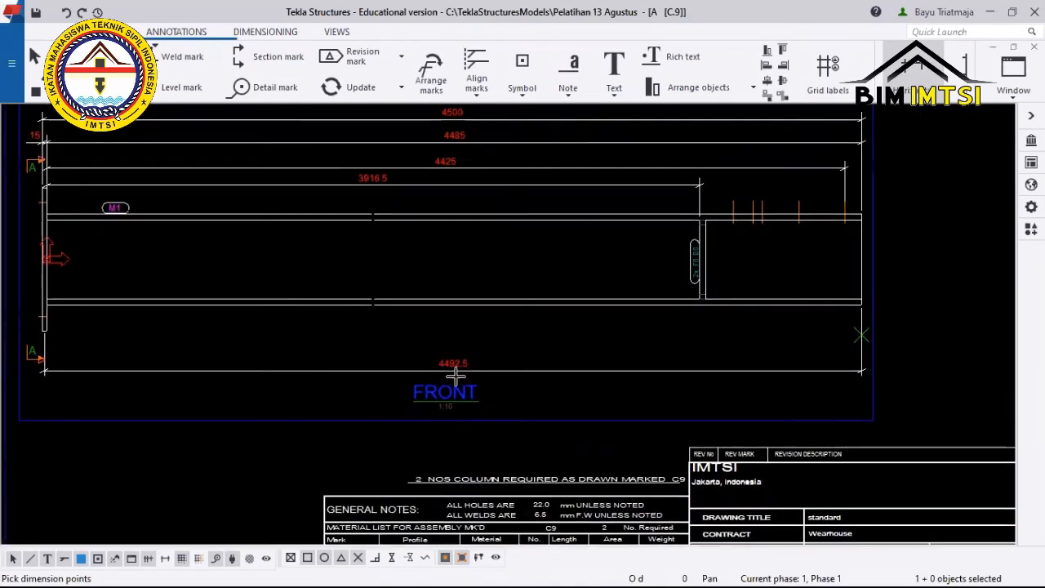
Undo the dimension placed below the FRONT view and leave the dimensioning command.
{"action": "scroll", "coordinate": [456, 376], "scroll_direction": "up", "scroll_amount": 2}
{"action": "key", "text": "ctrl+z"}
{"action": "scroll", "coordinate": [455, 376], "scroll_direction": "down", "scroll_amount": 5}
{"action": "middle_click_drag", "start_coordinate": [383, 427], "coordinate": [380, 469]}
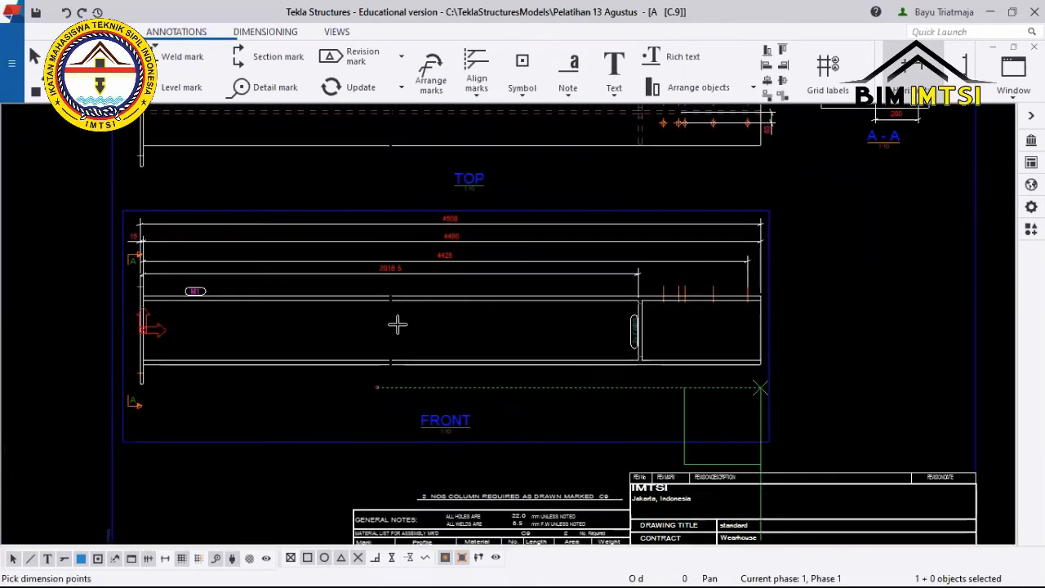
{"action": "scroll", "coordinate": [397, 325], "scroll_direction": "down", "scroll_amount": 2}
{"action": "middle_click_drag", "start_coordinate": [387, 376], "coordinate": [384, 343]}
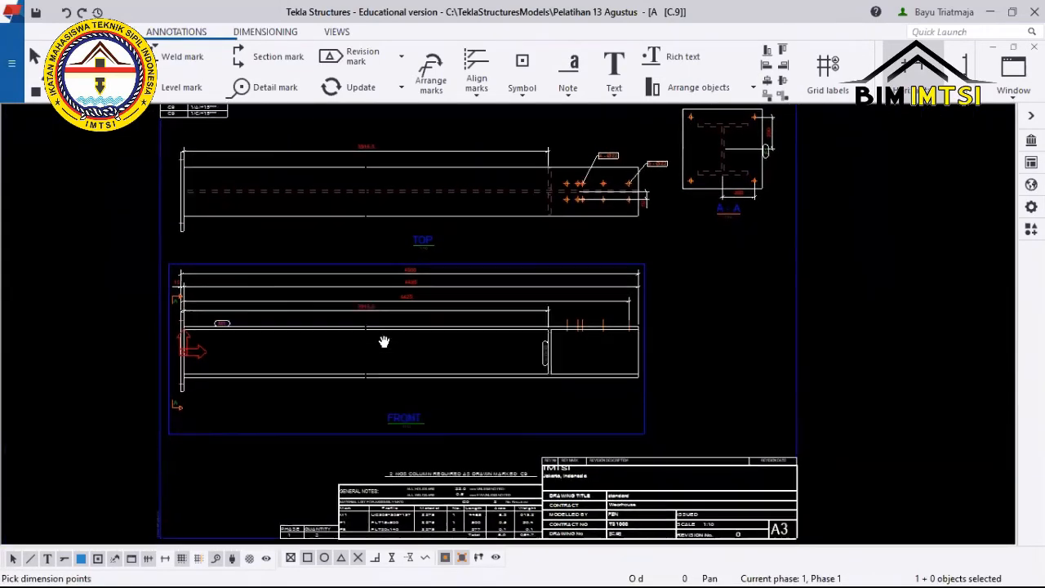
{"action": "right_click", "coordinate": [716, 320]}
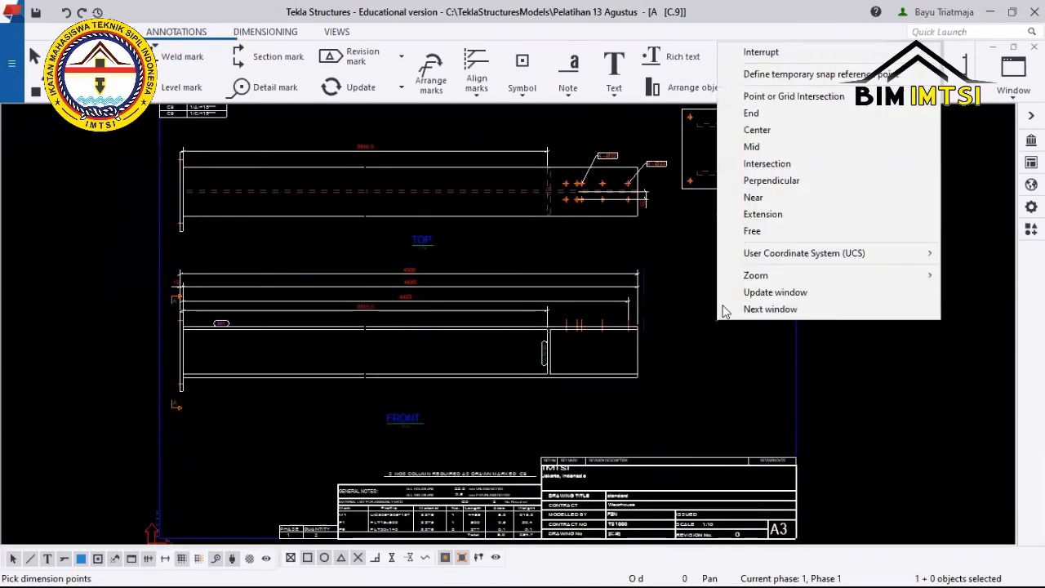
{"action": "left_click", "coordinate": [747, 53]}
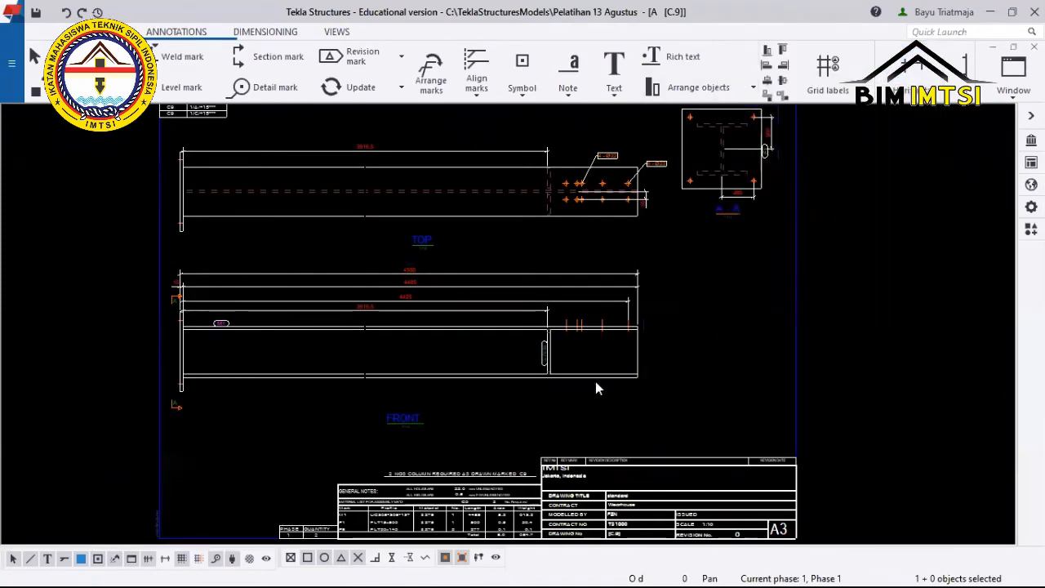
Close column drawing C.9, keeping its changes without marking it ready for issuing.
{"action": "scroll", "coordinate": [587, 386], "scroll_direction": "up", "scroll_amount": 2}
{"action": "scroll", "coordinate": [586, 386], "scroll_direction": "down", "scroll_amount": 1}
{"action": "scroll", "coordinate": [587, 386], "scroll_direction": "down", "scroll_amount": 2}
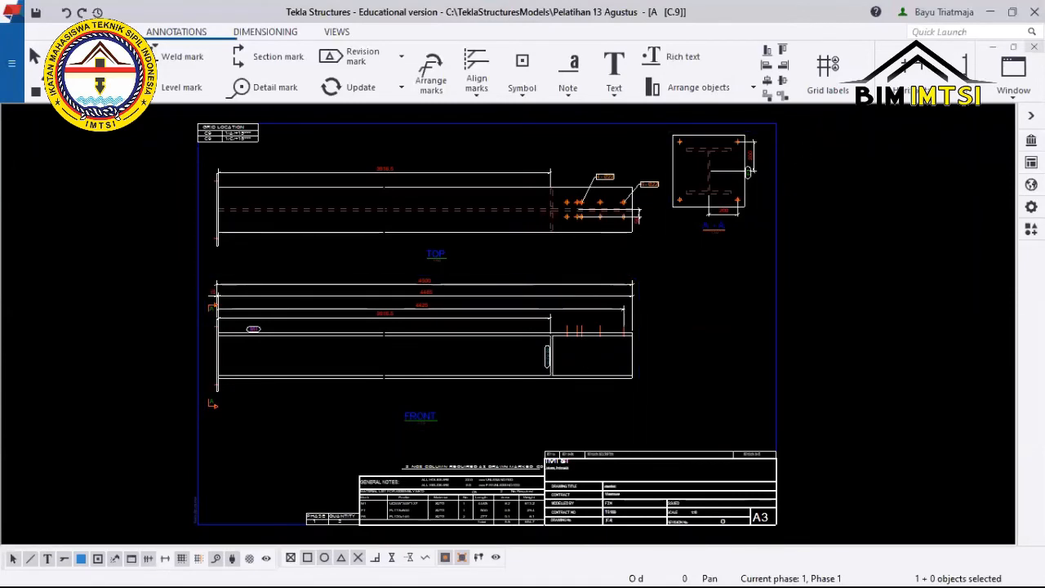
{"action": "left_click", "coordinate": [1035, 47]}
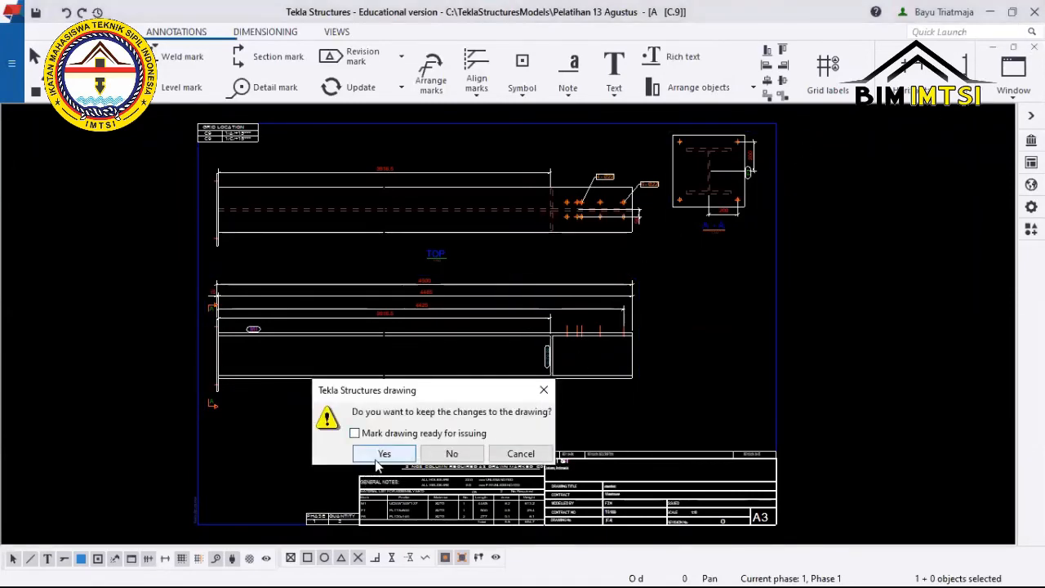
{"action": "left_click", "coordinate": [384, 453]}
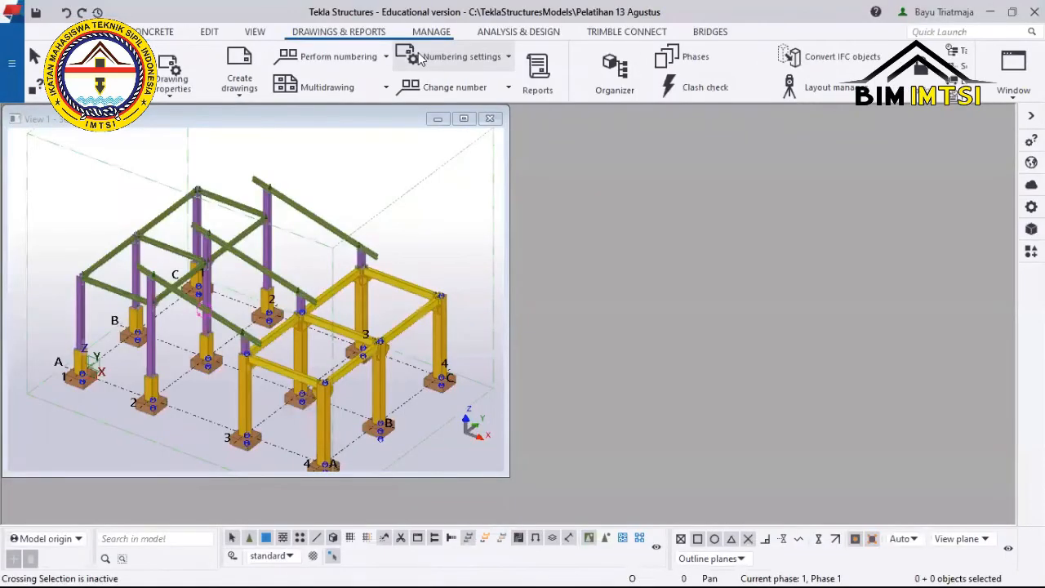
Open assembly drawing C.11 from the document list and maximize its window.
{"action": "scroll", "coordinate": [217, 219], "scroll_direction": "up", "scroll_amount": 5}
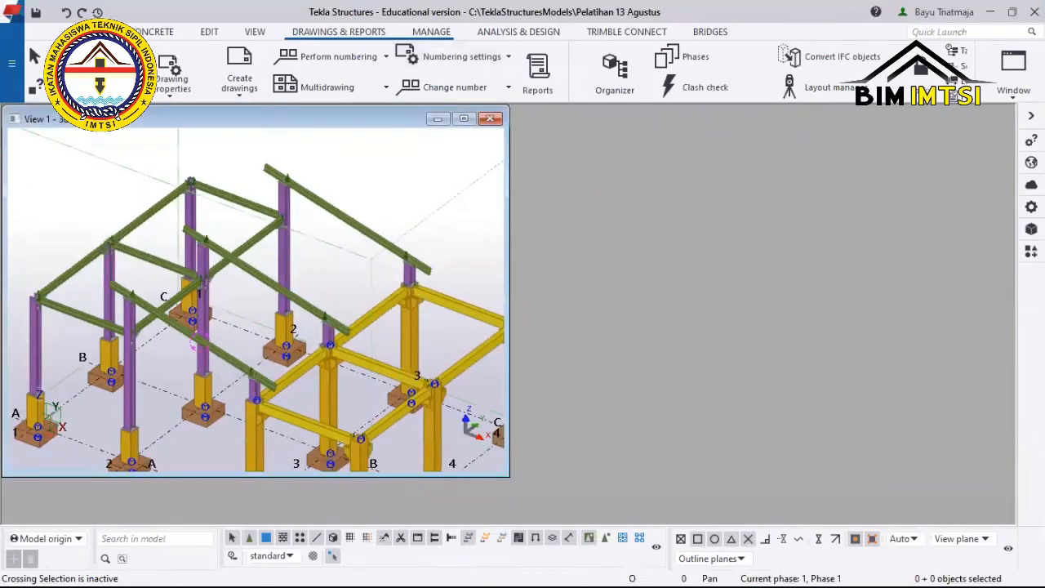
{"action": "key", "text": "ctrl+l"}
{"action": "double_click", "coordinate": [397, 189]}
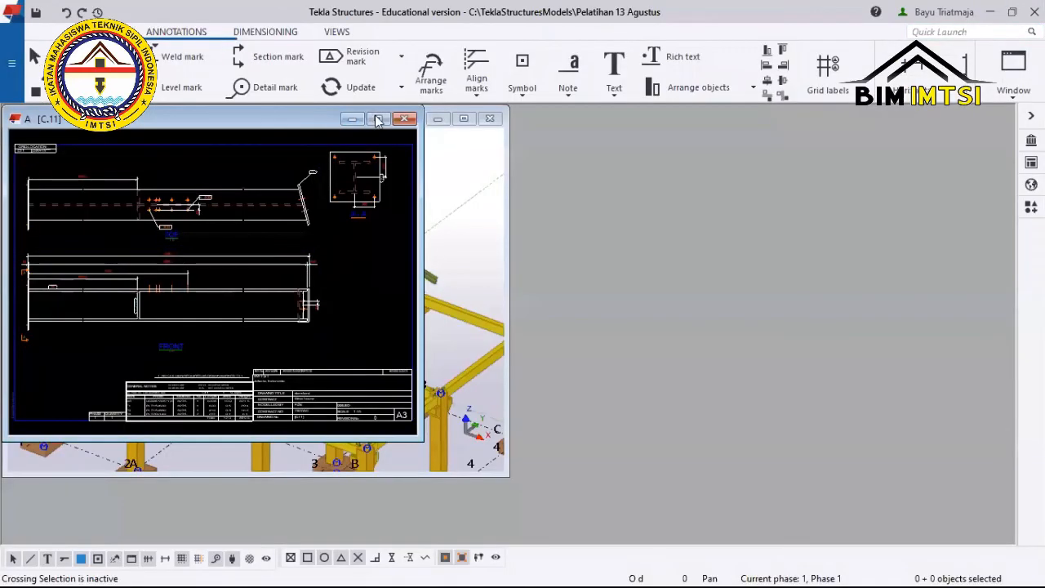
{"action": "left_click", "coordinate": [378, 120]}
Review drawing C.11's TOP and FRONT views, the sloped end plate marked F9, and the material list.
{"action": "scroll", "coordinate": [688, 224], "scroll_direction": "up", "scroll_amount": 5}
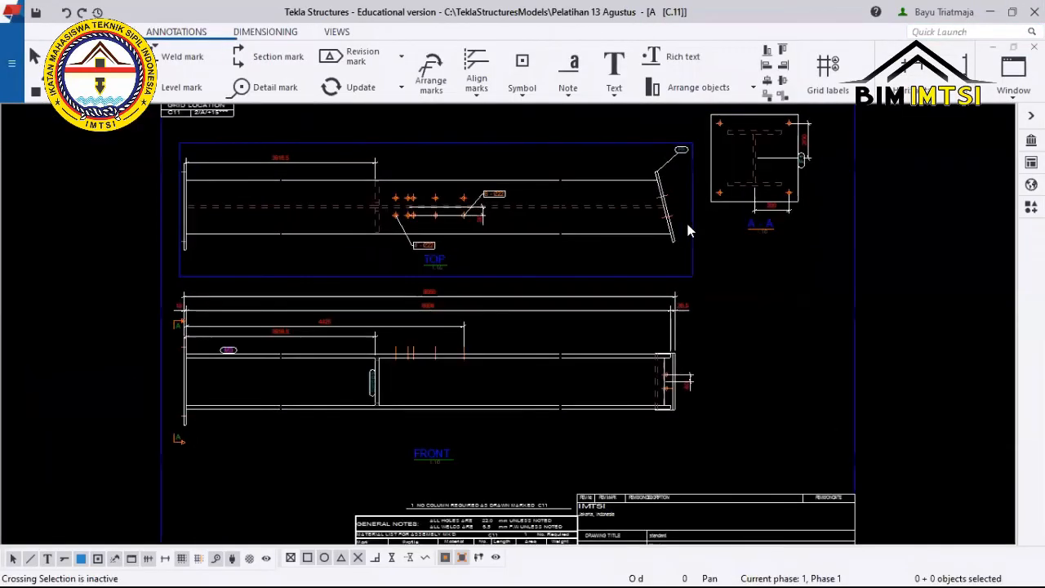
{"action": "scroll", "coordinate": [684, 271], "scroll_direction": "down", "scroll_amount": 3}
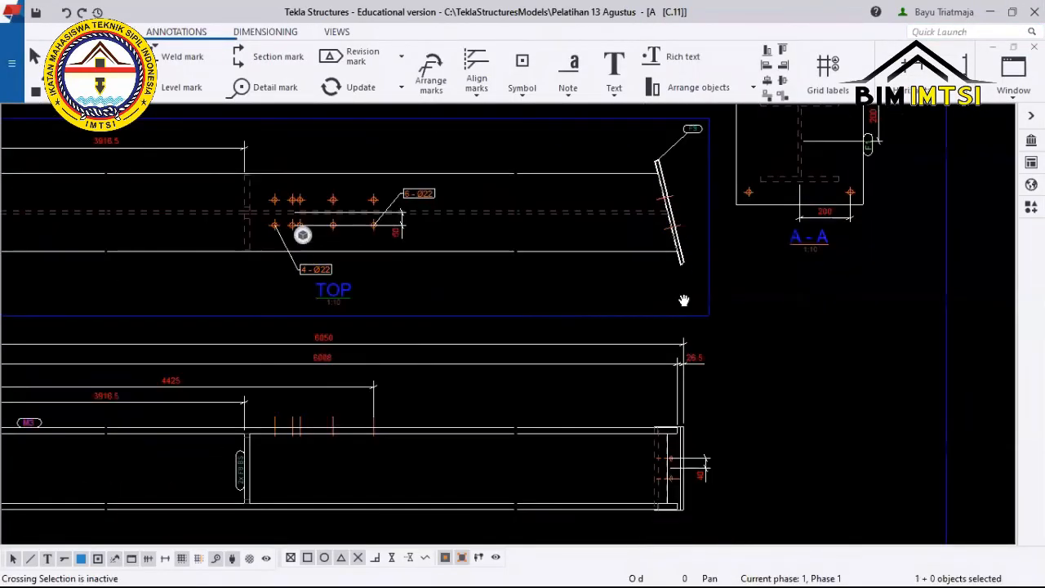
{"action": "scroll", "coordinate": [675, 225], "scroll_direction": "up", "scroll_amount": 4}
{"action": "scroll", "coordinate": [675, 221], "scroll_direction": "down", "scroll_amount": 5}
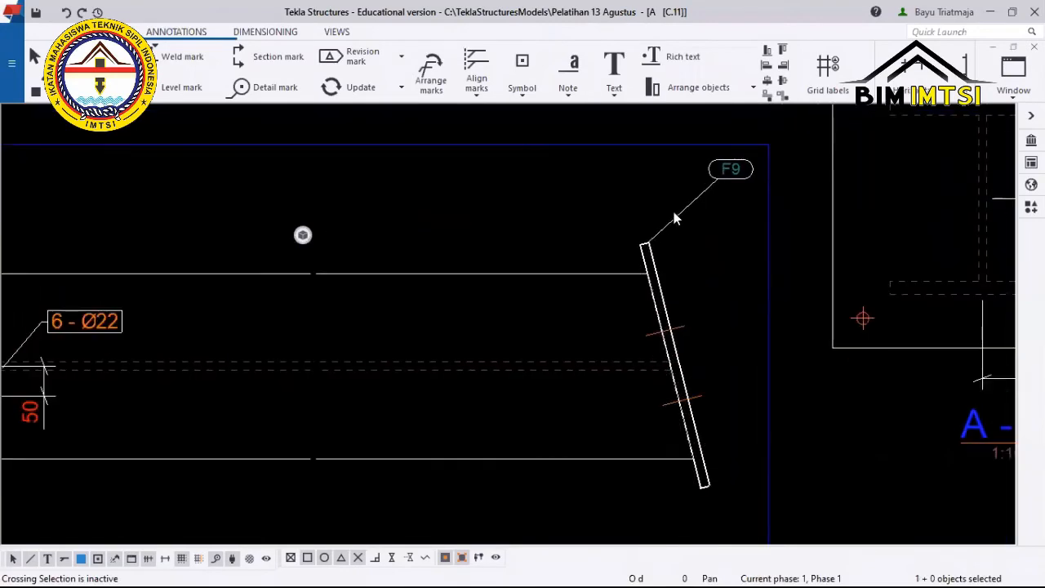
{"action": "middle_click_drag", "start_coordinate": [635, 334], "coordinate": [621, 234]}
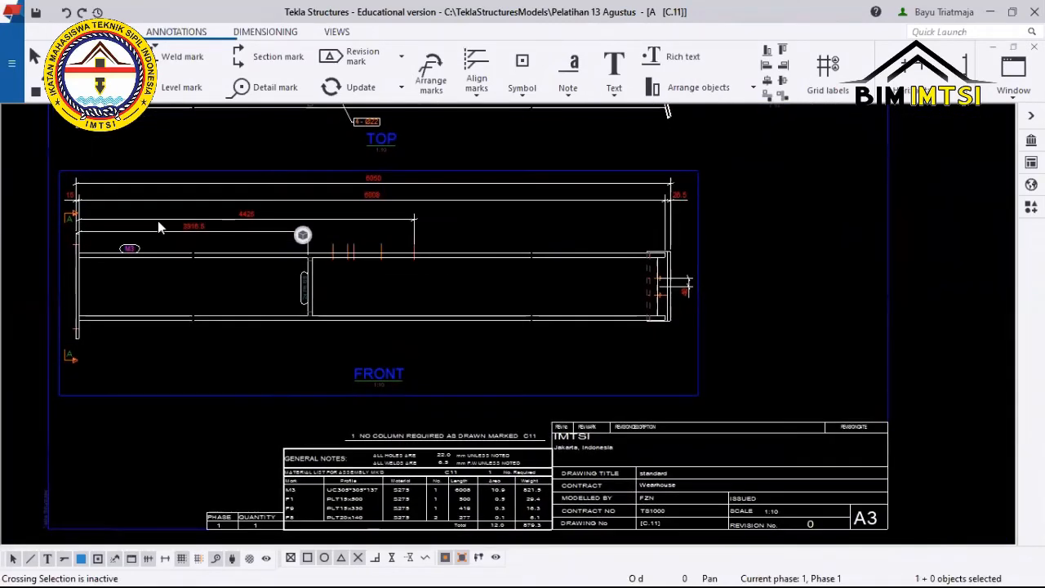
{"action": "middle_click_drag", "start_coordinate": [244, 447], "coordinate": [231, 386]}
{"action": "scroll", "coordinate": [510, 429], "scroll_direction": "up", "scroll_amount": 4}
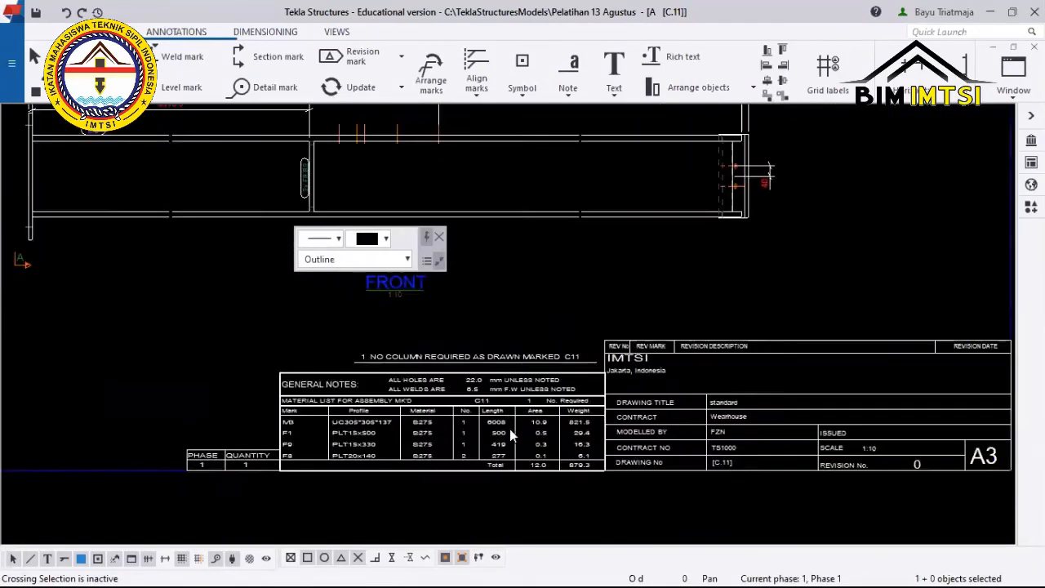
{"action": "mouse_move", "coordinate": [594, 409]}
{"action": "middle_mouse_down"}
{"action": "mouse_move", "coordinate": [435, 404]}
{"action": "mouse_move", "coordinate": [227, 367]}
{"action": "middle_mouse_up"}
{"action": "scroll", "coordinate": [574, 461], "scroll_direction": "down", "scroll_amount": 6}
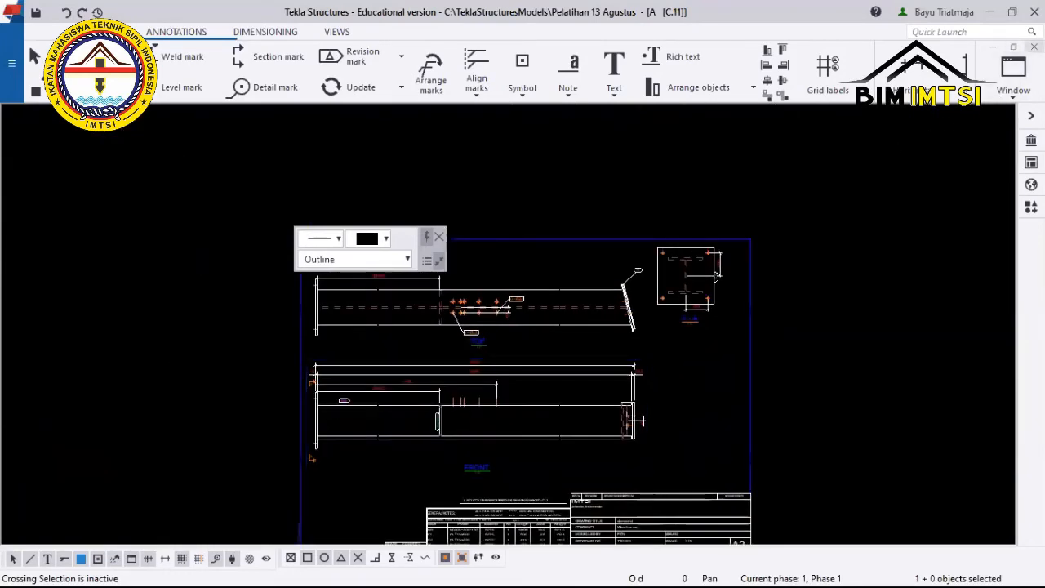
Close drawing C.11 and open assembly drawing C.8 from the document list.
{"action": "left_click", "coordinate": [1035, 47]}
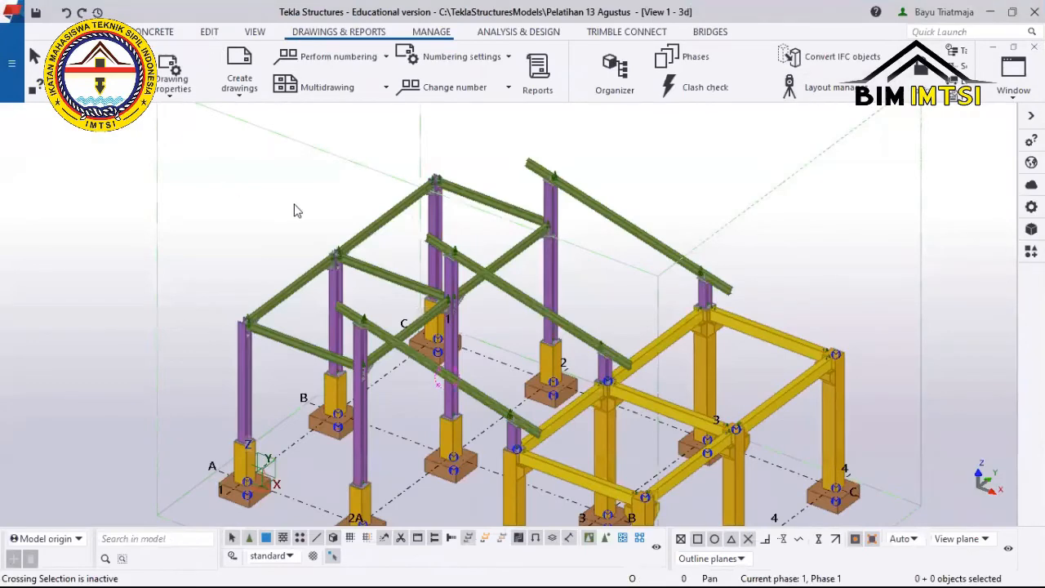
{"action": "left_click", "coordinate": [105, 73]}
{"action": "scroll", "coordinate": [291, 184], "scroll_direction": "right", "scroll_amount": 3}
{"action": "scroll", "coordinate": [291, 182], "scroll_direction": "left", "scroll_amount": 3}
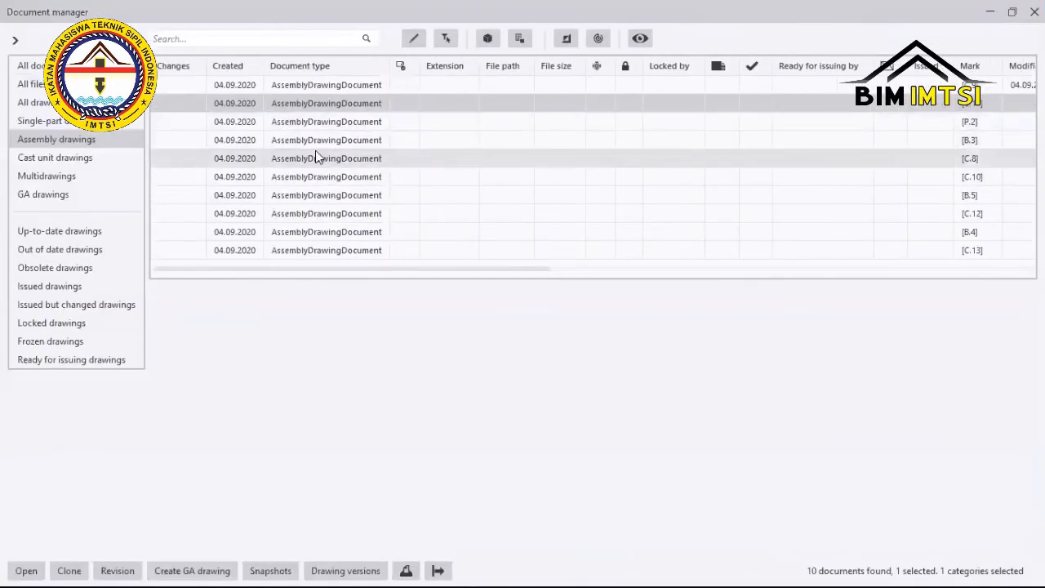
{"action": "left_click", "coordinate": [316, 156]}
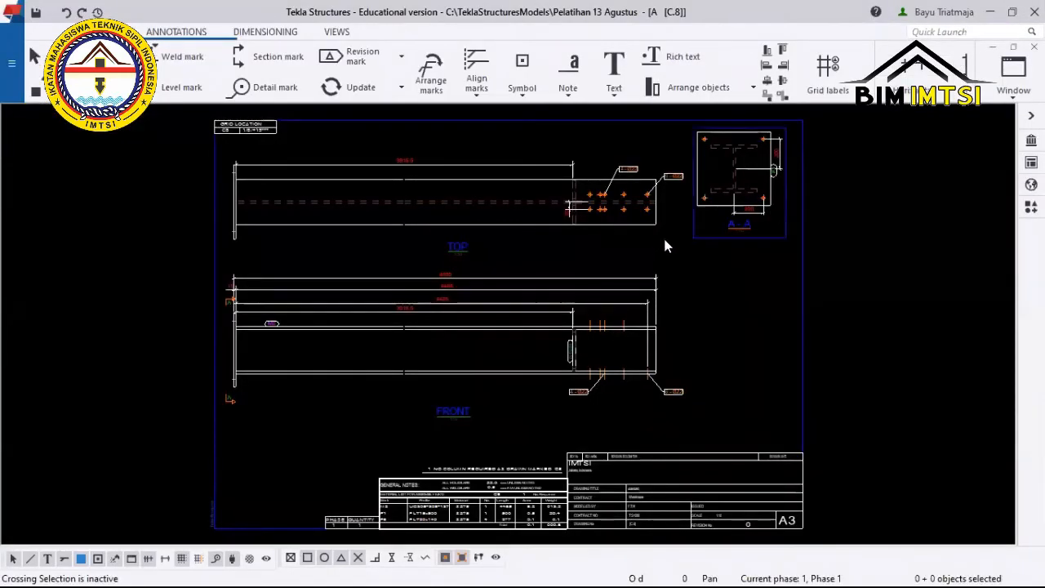
Review drawing C.8's TOP and FRONT views, comparing the bolt hole marks and length dimensions.
{"action": "scroll", "coordinate": [677, 236], "scroll_direction": "down", "scroll_amount": 2}
{"action": "scroll", "coordinate": [561, 297], "scroll_direction": "up", "scroll_amount": 5}
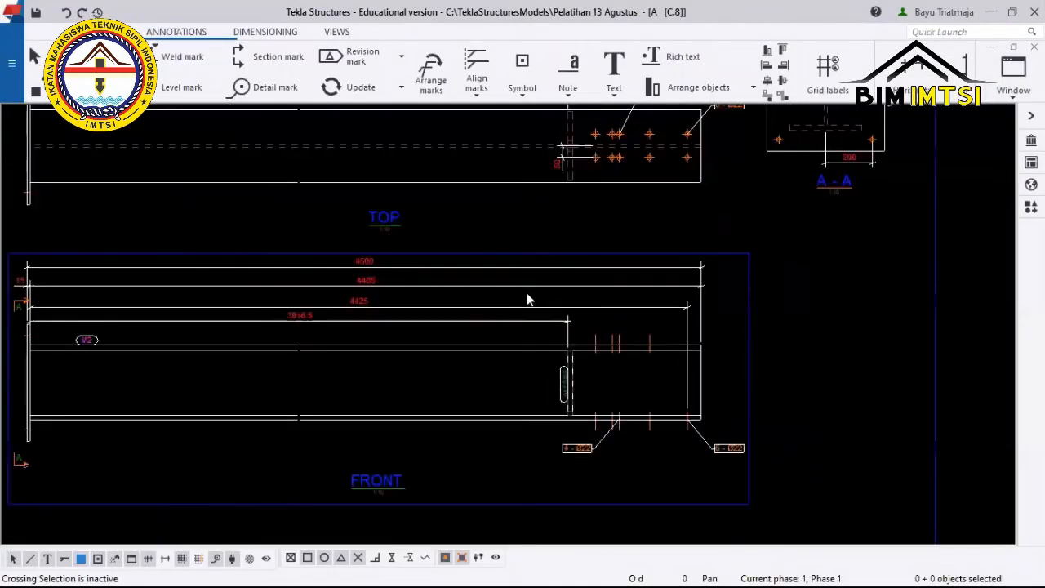
{"action": "scroll", "coordinate": [527, 300], "scroll_direction": "down", "scroll_amount": 2}
{"action": "scroll", "coordinate": [565, 310], "scroll_direction": "down", "scroll_amount": 2}
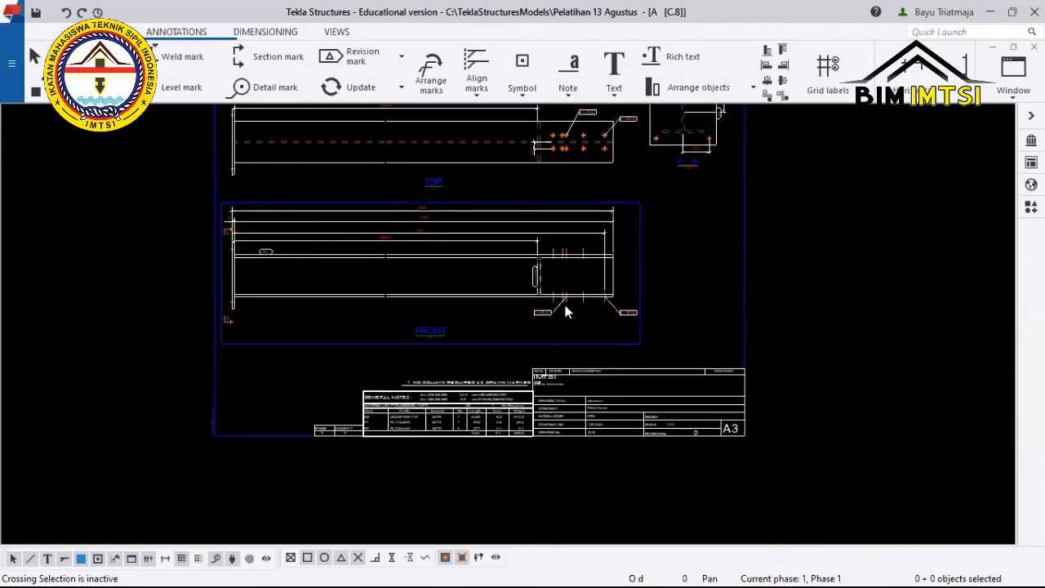
{"action": "scroll", "coordinate": [531, 373], "scroll_direction": "up", "scroll_amount": 3}
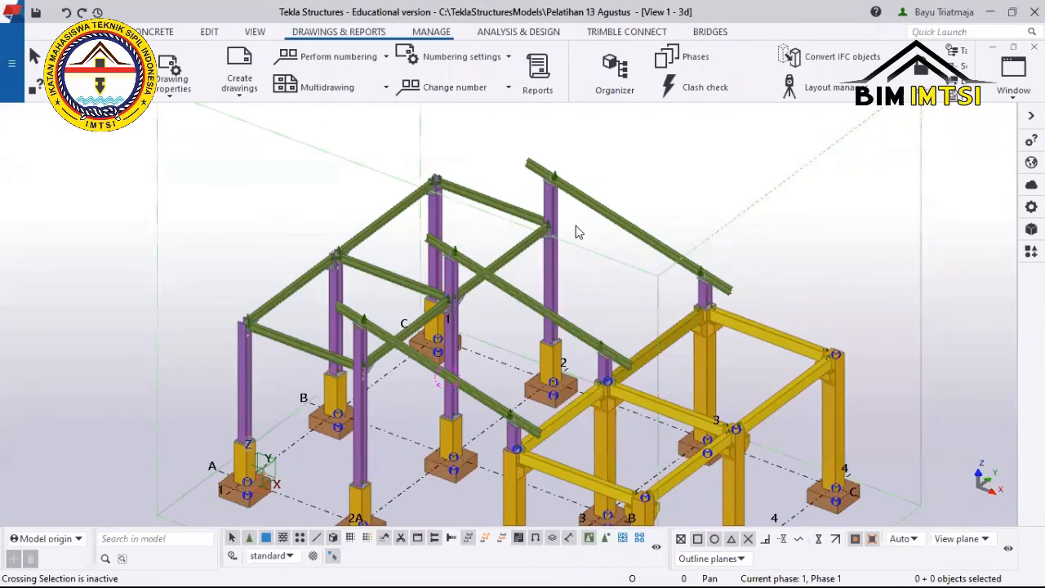
{"action": "middle_click_drag", "start_coordinate": [576, 225], "coordinate": [543, 147]}
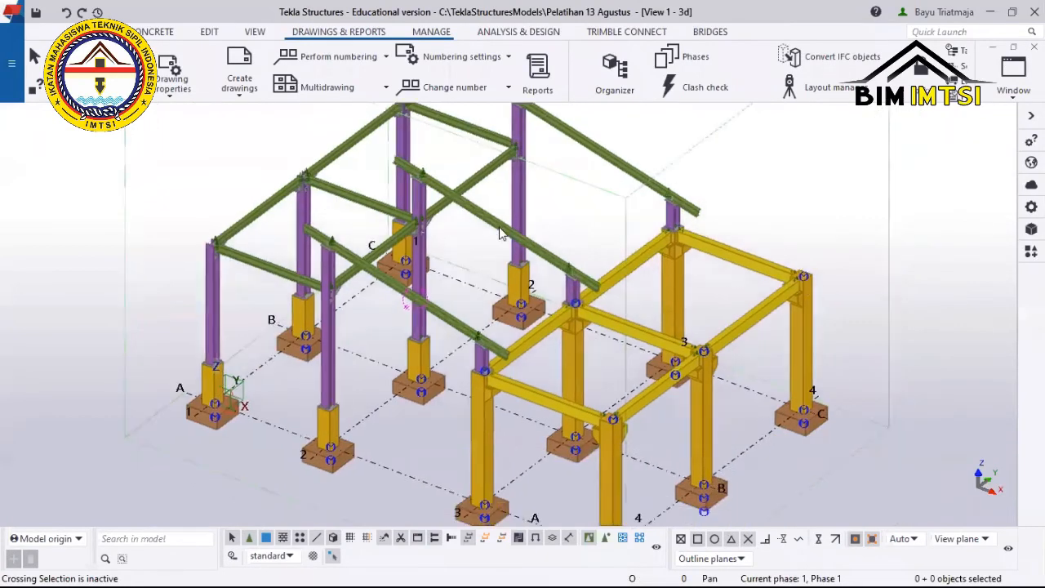
{"action": "middle_click_drag", "start_coordinate": [466, 240], "coordinate": [450, 277]}
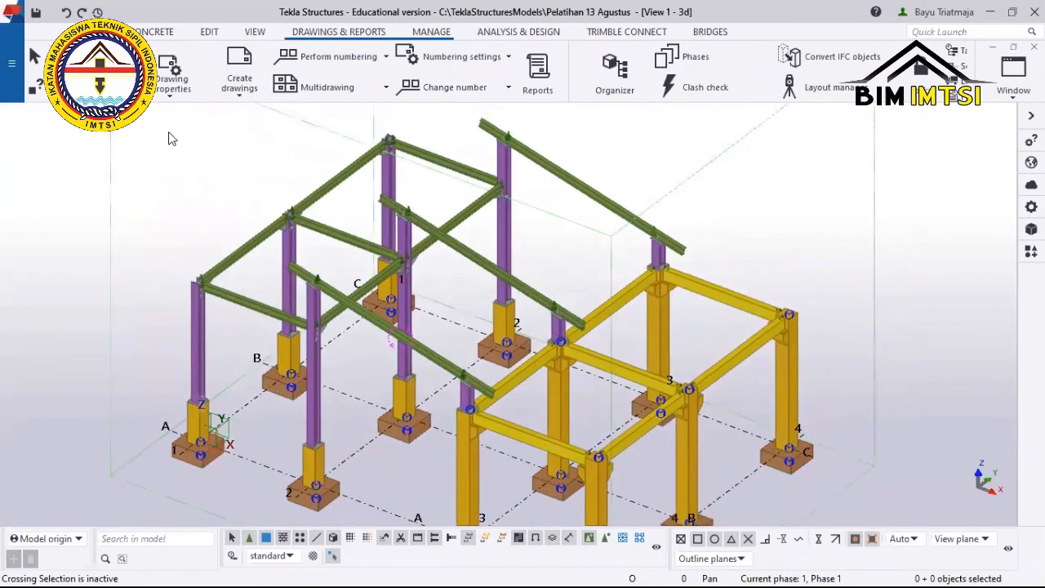
Examine the 3D model's steel rafters, short columns and concrete beam connections between grids 1 and 4.
{"action": "scroll", "coordinate": [249, 208], "scroll_direction": "up", "scroll_amount": 3}
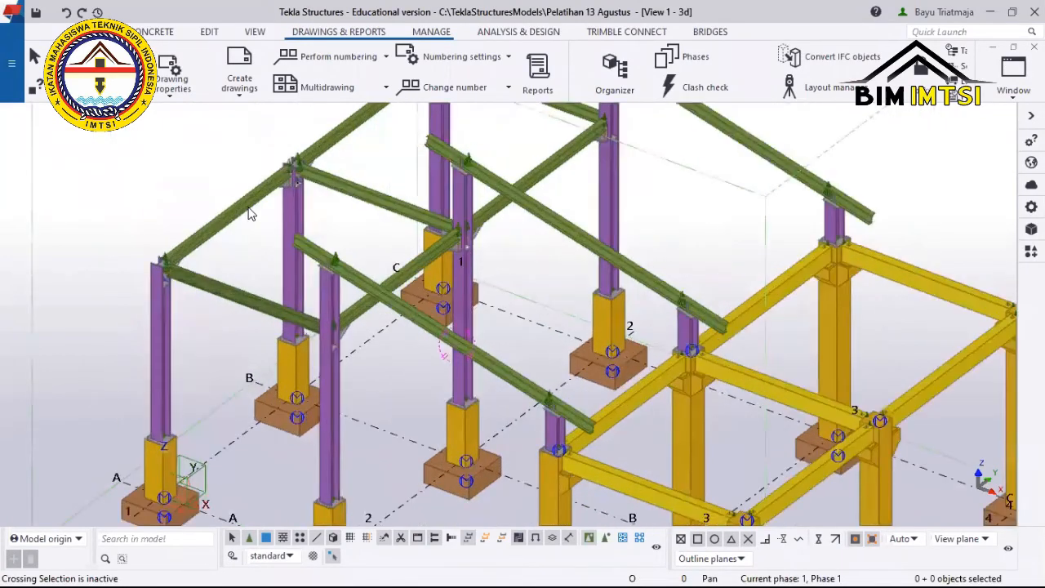
{"action": "key", "text": "ctrl+i"}
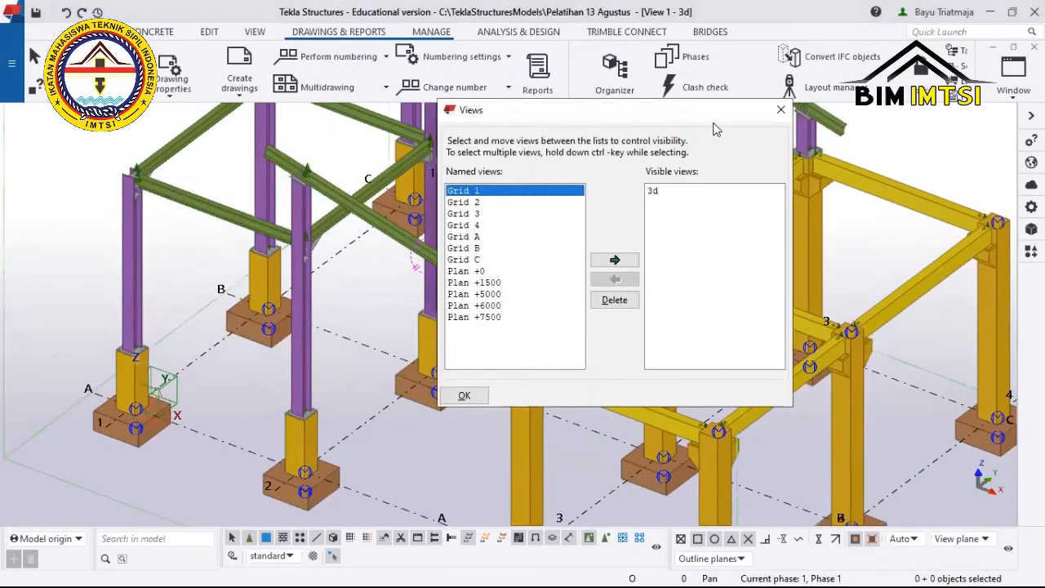
{"action": "left_click", "coordinate": [781, 110]}
{"action": "scroll", "coordinate": [554, 255], "scroll_direction": "up", "scroll_amount": 4}
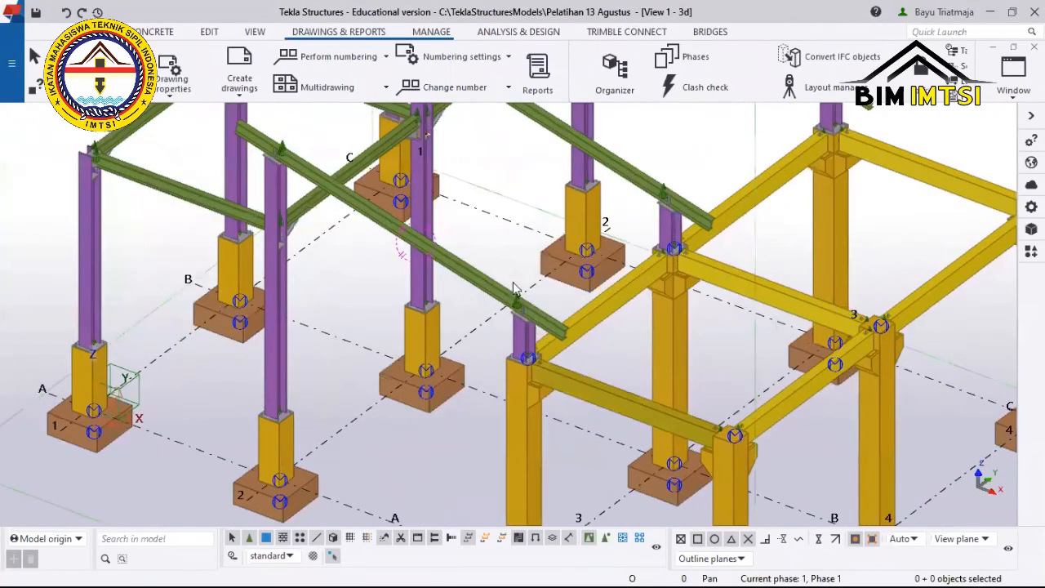
{"action": "scroll", "coordinate": [555, 255], "scroll_direction": "up", "scroll_amount": 3}
{"action": "left_click", "coordinate": [558, 241]}
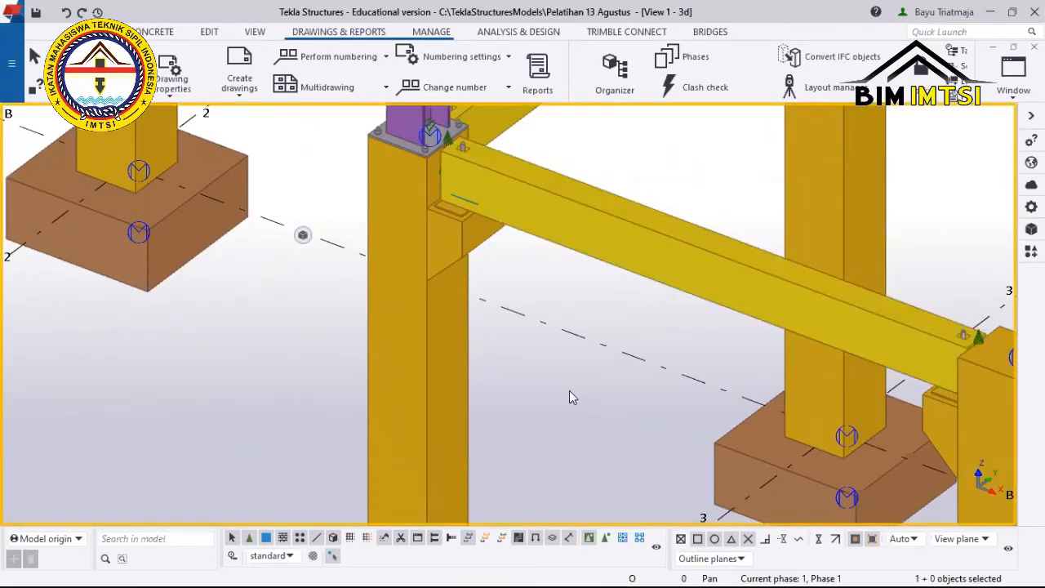
{"action": "scroll", "coordinate": [572, 359], "scroll_direction": "down", "scroll_amount": 5}
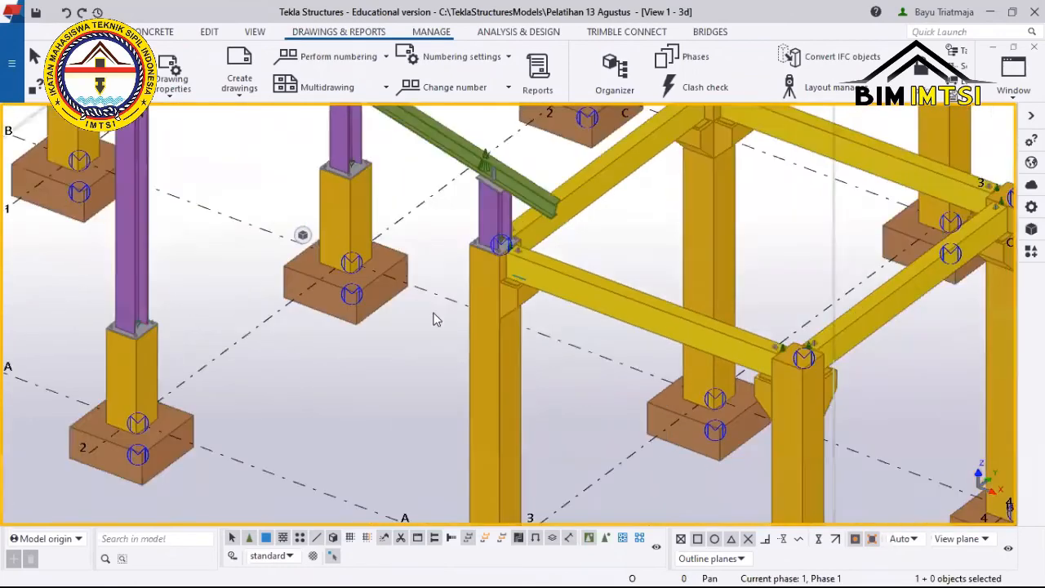
{"action": "scroll", "coordinate": [404, 265], "scroll_direction": "down", "scroll_amount": 3}
{"action": "scroll", "coordinate": [407, 276], "scroll_direction": "down", "scroll_amount": 2}
{"action": "middle_click_drag", "start_coordinate": [388, 155], "coordinate": [586, 394], "text": "ctrl"}
{"action": "middle_click_drag", "start_coordinate": [462, 327], "coordinate": [460, 359]}
{"action": "scroll", "coordinate": [305, 319], "scroll_direction": "up", "scroll_amount": 2}
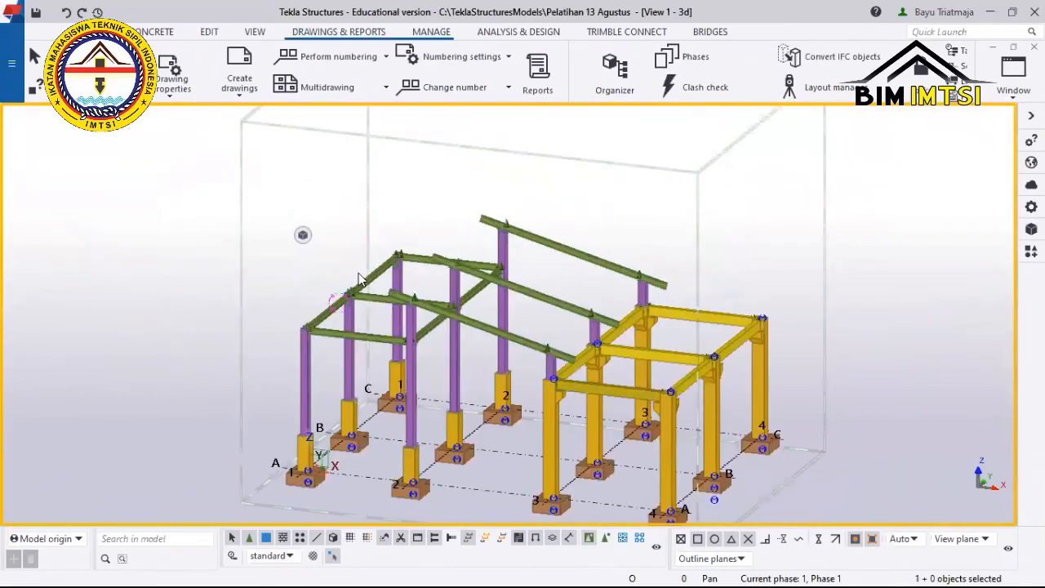
{"action": "scroll", "coordinate": [168, 145], "scroll_direction": "up", "scroll_amount": 6}
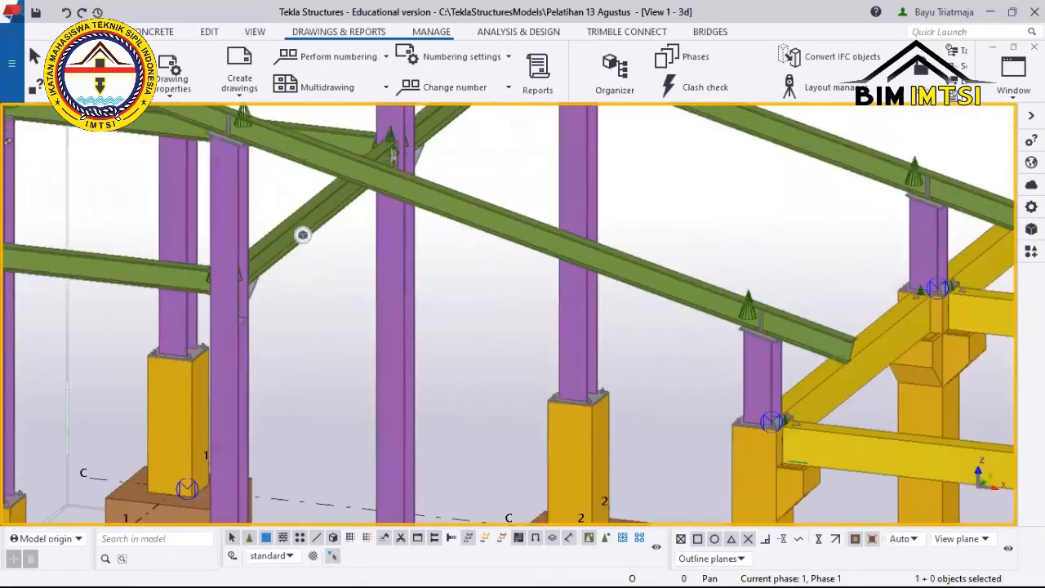
{"action": "scroll", "coordinate": [163, 169], "scroll_direction": "down", "scroll_amount": 6}
Return to the assembly drawings in the document list and open drawing C.11.
{"action": "key", "text": "alt+Tab"}
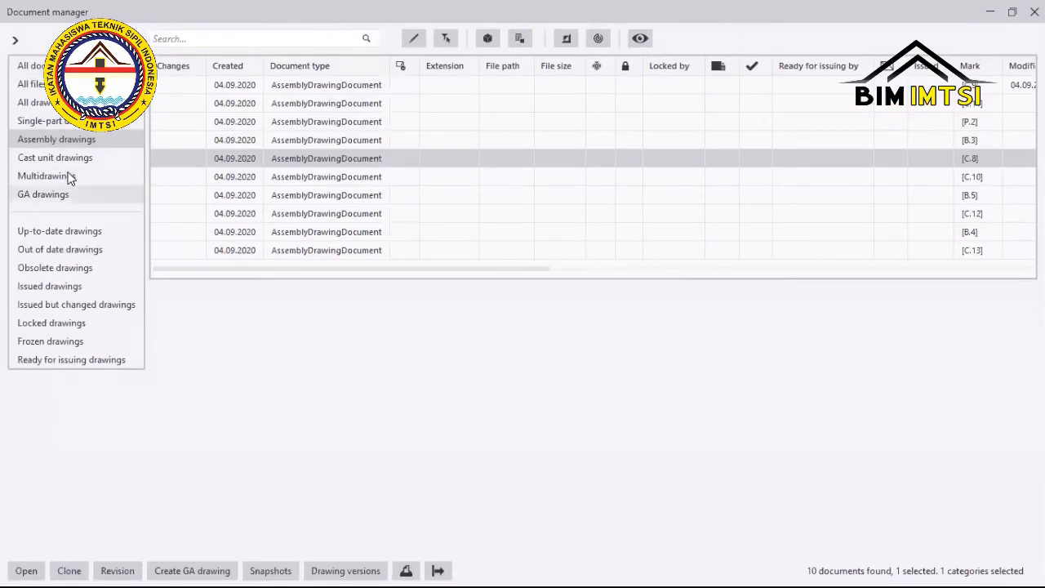
{"action": "left_click", "coordinate": [70, 176]}
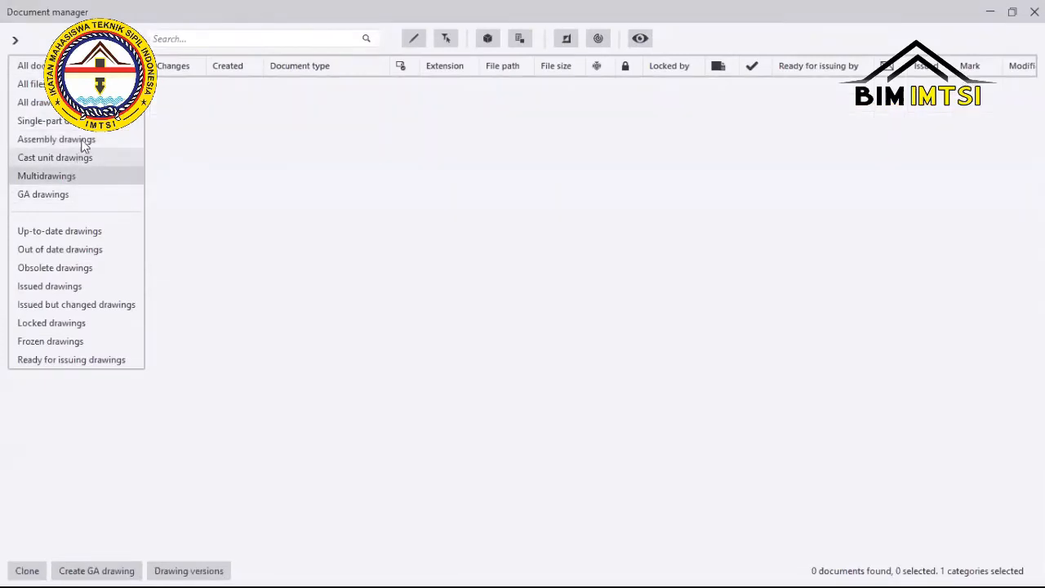
{"action": "left_click", "coordinate": [76, 156]}
{"action": "key", "text": "Up"}
{"action": "left_click", "coordinate": [308, 92]}
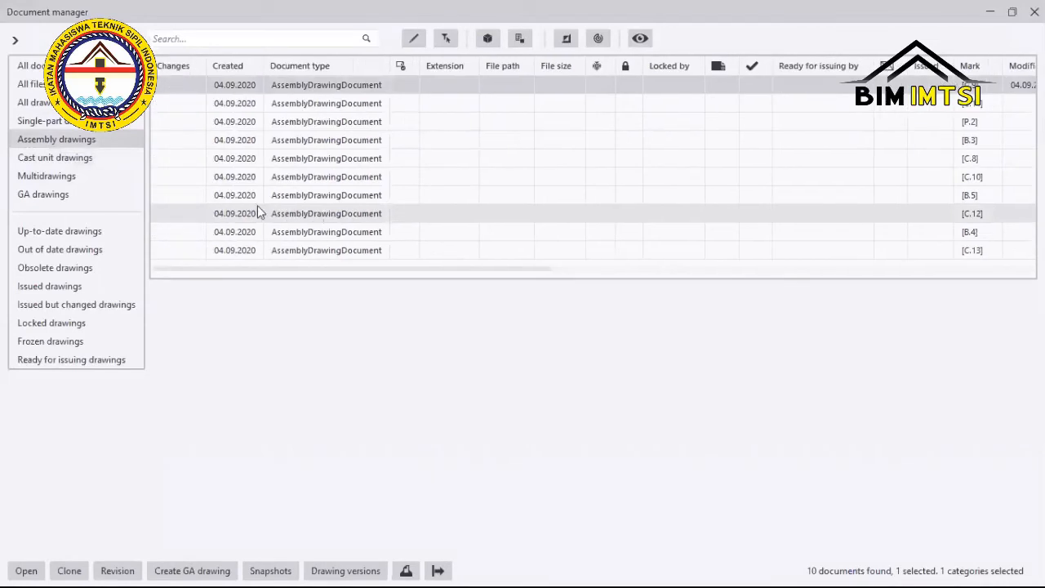
{"action": "left_click", "coordinate": [327, 104]}
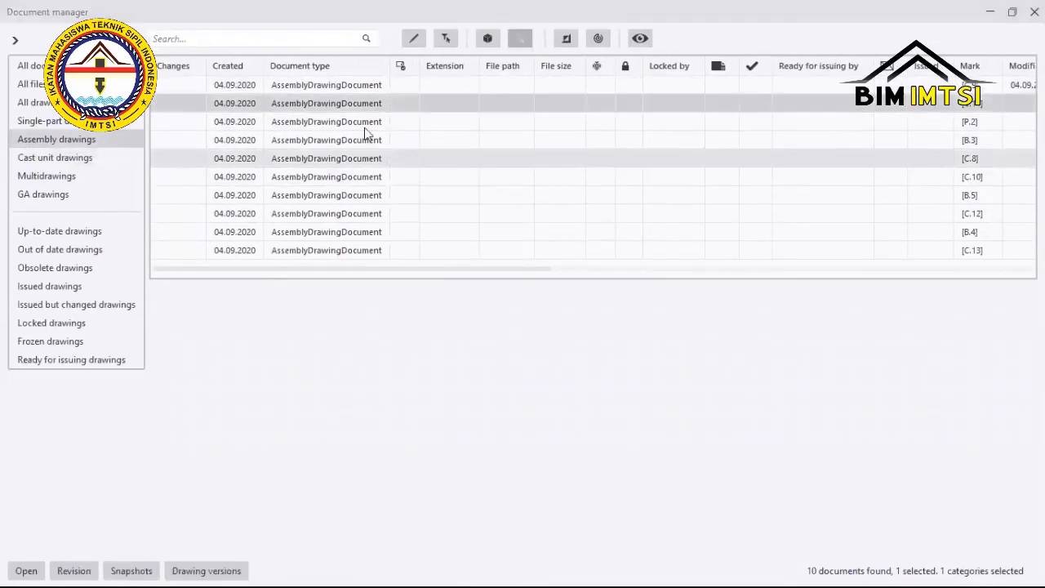
{"action": "left_click", "coordinate": [991, 11]}
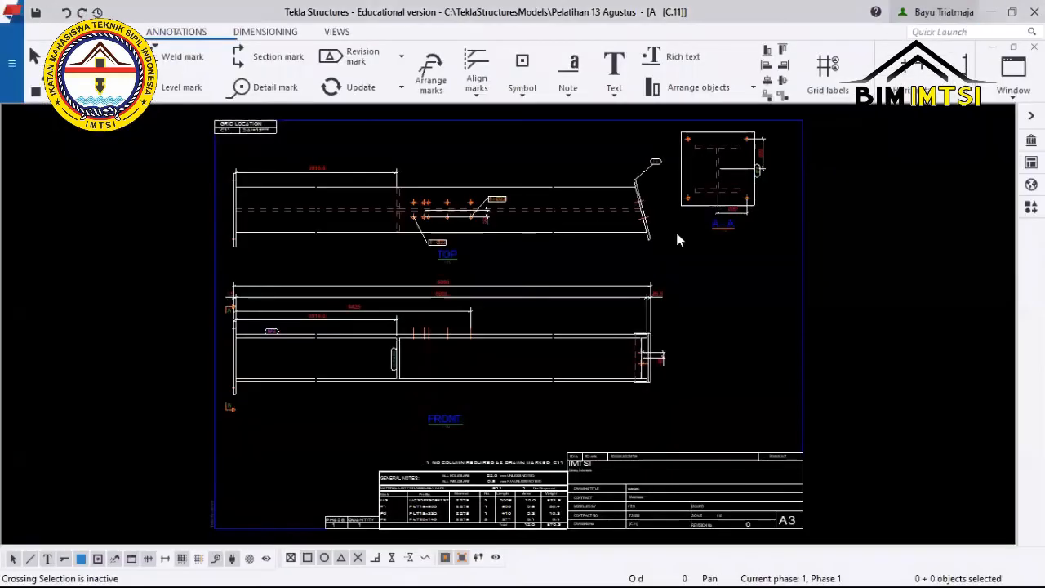
Try to place a weld mark at the lower bolt line of sloped end plate F9 in the TOP view.
{"action": "scroll", "coordinate": [708, 198], "scroll_direction": "down", "scroll_amount": 3}
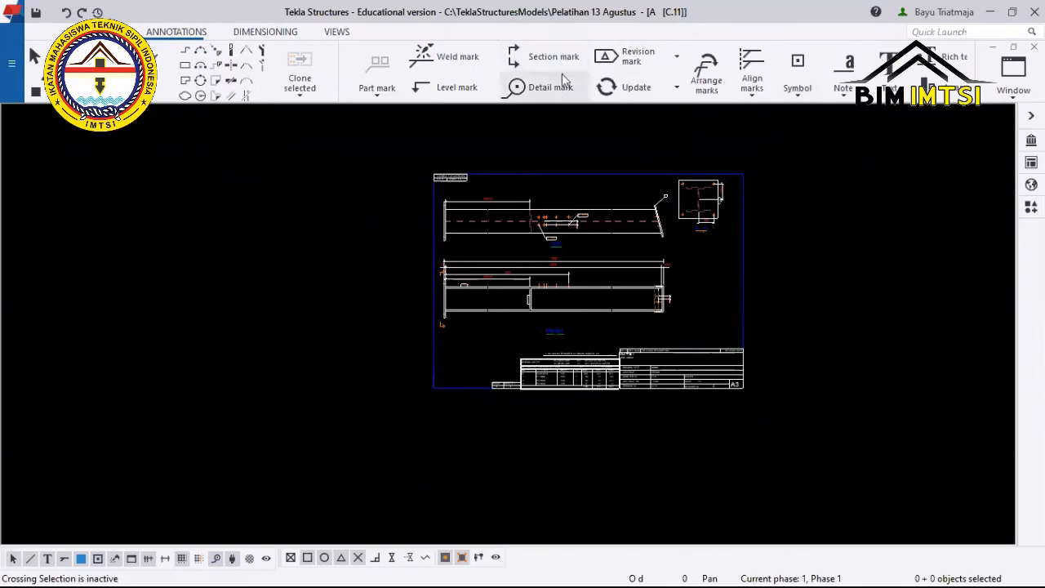
{"action": "left_click", "coordinate": [448, 57]}
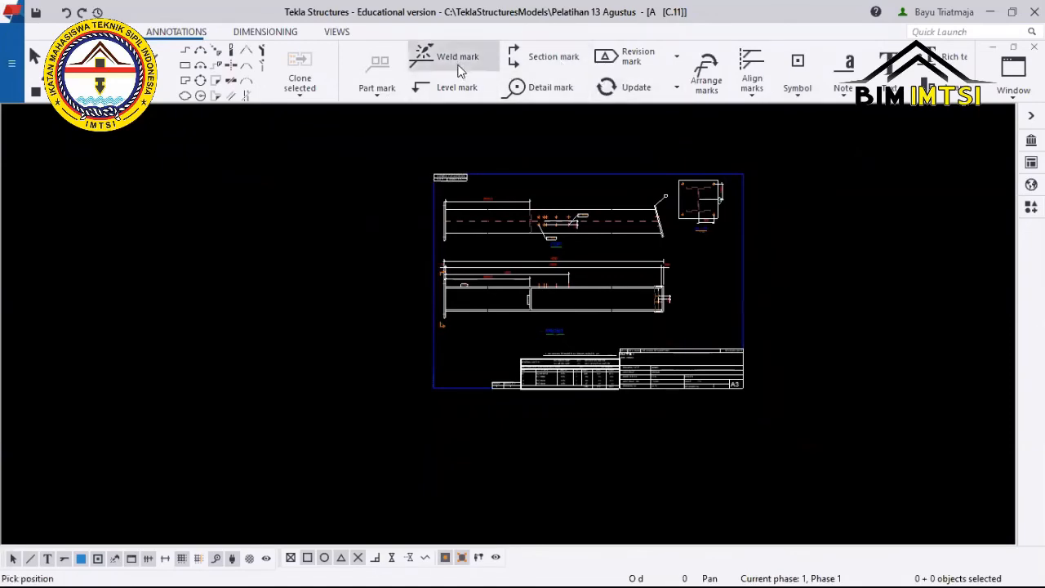
{"action": "scroll", "coordinate": [626, 204], "scroll_direction": "up", "scroll_amount": 1}
{"action": "scroll", "coordinate": [654, 224], "scroll_direction": "up", "scroll_amount": 3}
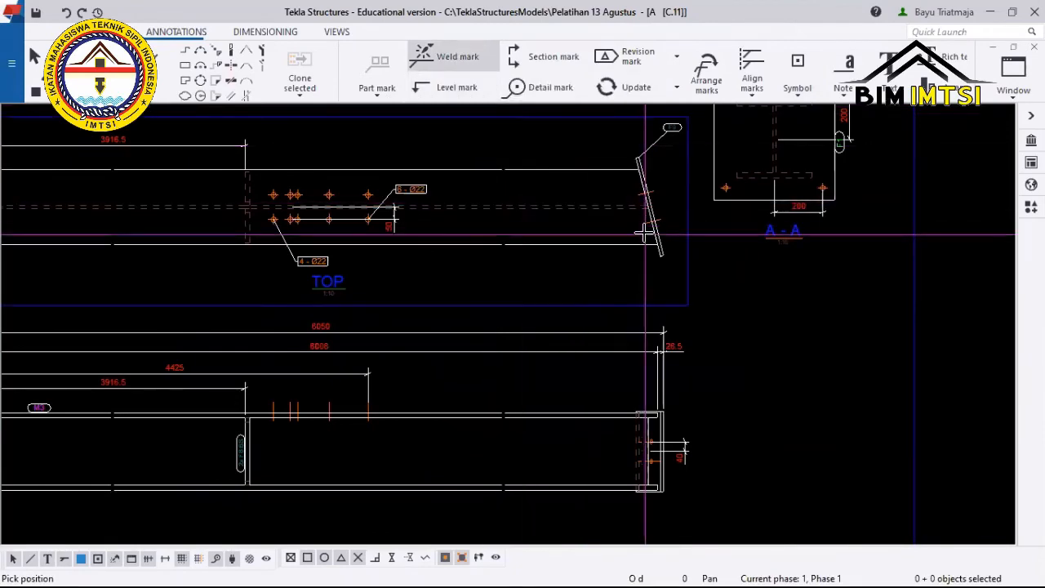
{"action": "scroll", "coordinate": [651, 217], "scroll_direction": "up", "scroll_amount": 2}
{"action": "scroll", "coordinate": [651, 218], "scroll_direction": "up", "scroll_amount": 4}
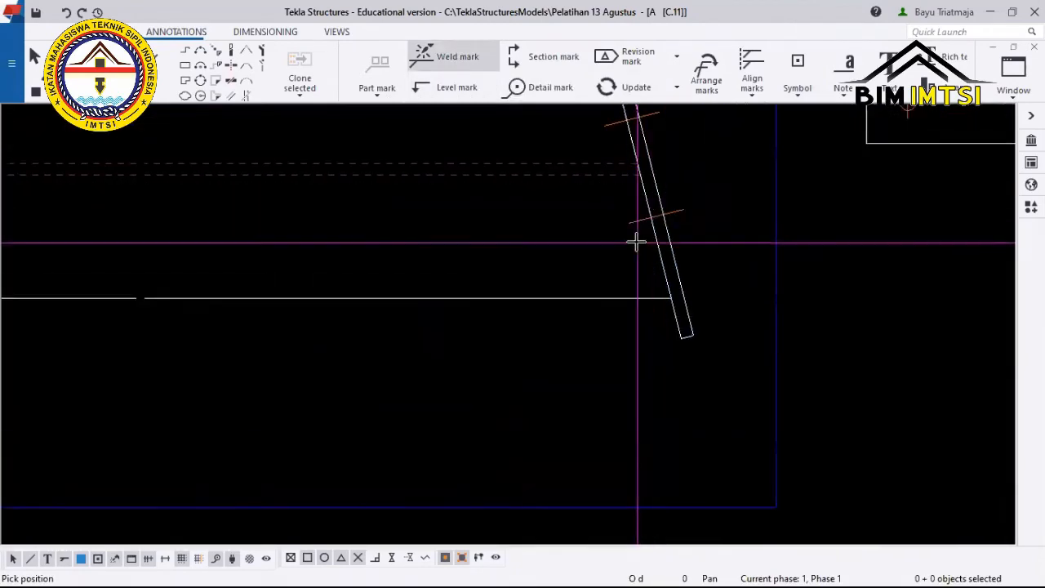
{"action": "left_click", "coordinate": [654, 211]}
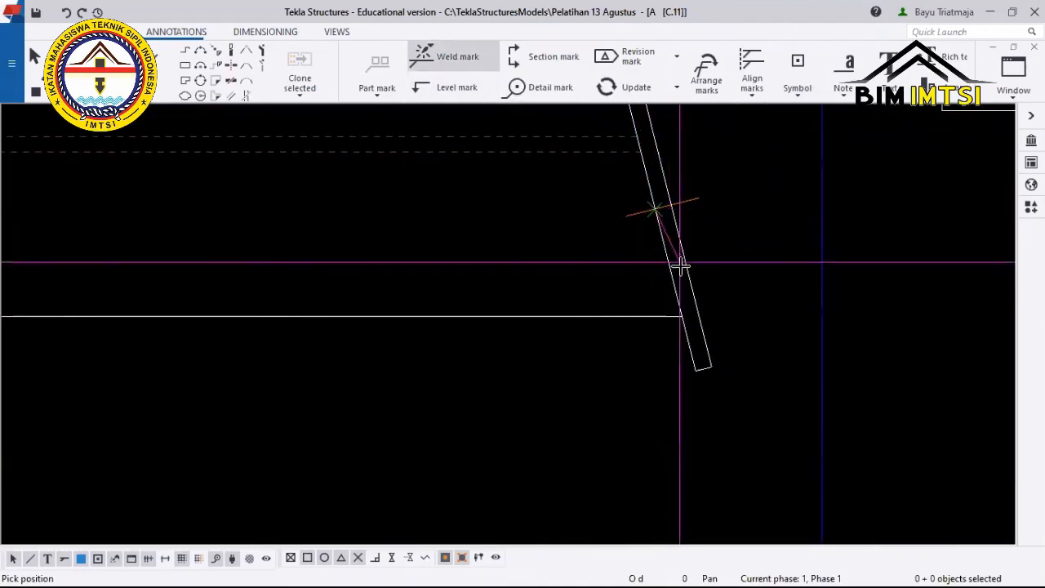
{"action": "left_click", "coordinate": [722, 370]}
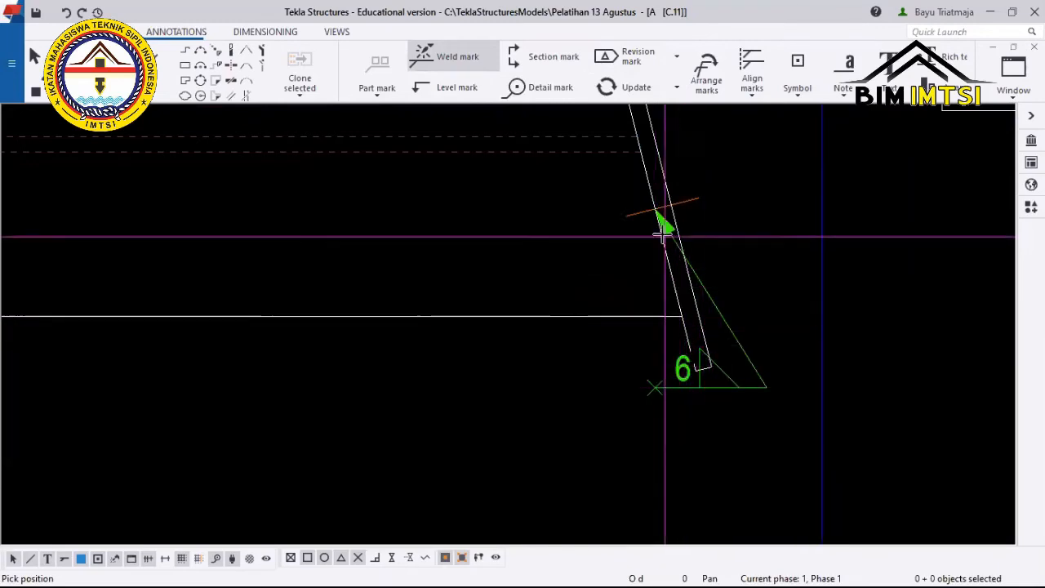
{"action": "scroll", "coordinate": [723, 321], "scroll_direction": "up", "scroll_amount": 1}
{"action": "middle_click_drag", "start_coordinate": [718, 324], "coordinate": [706, 375]}
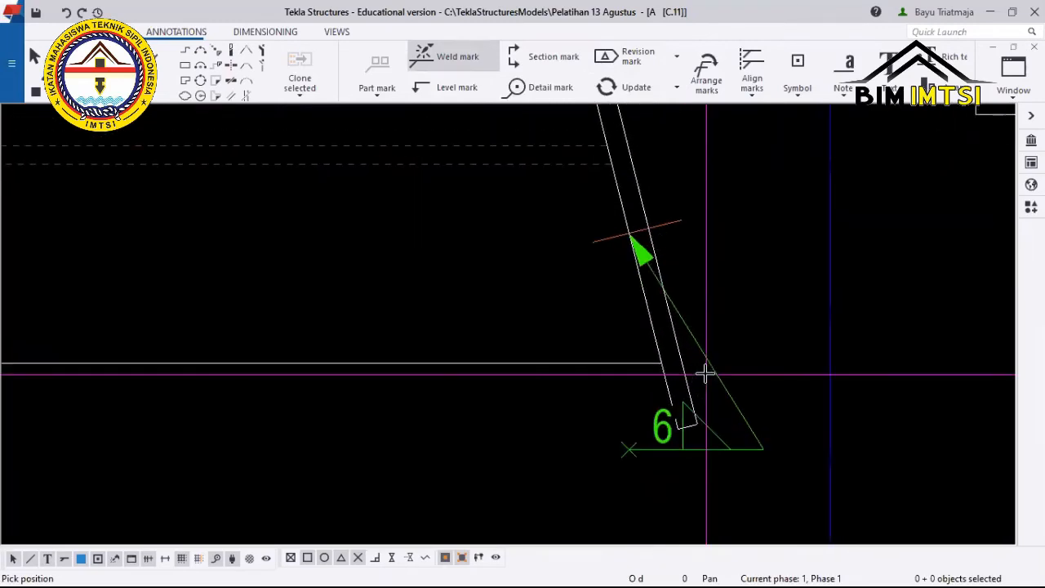
{"action": "scroll", "coordinate": [707, 375], "scroll_direction": "down", "scroll_amount": 2}
{"action": "key", "text": "ctrl+z"}
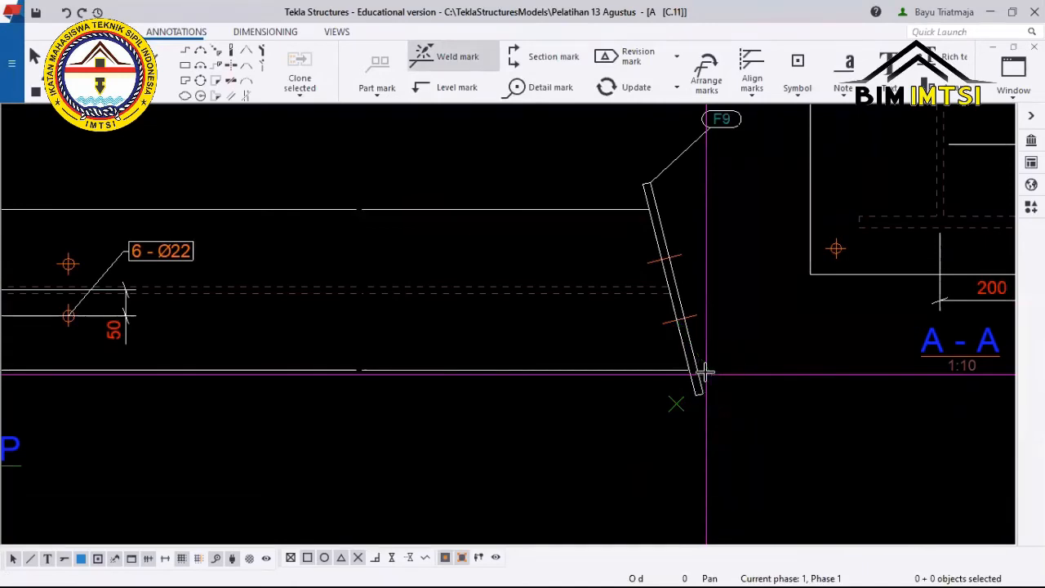
Place three weld marks with leaders at the upper and lower bolt lines of sloped end plate F9.
{"action": "scroll", "coordinate": [677, 343], "scroll_direction": "up", "scroll_amount": 2}
{"action": "left_click", "coordinate": [677, 314]}
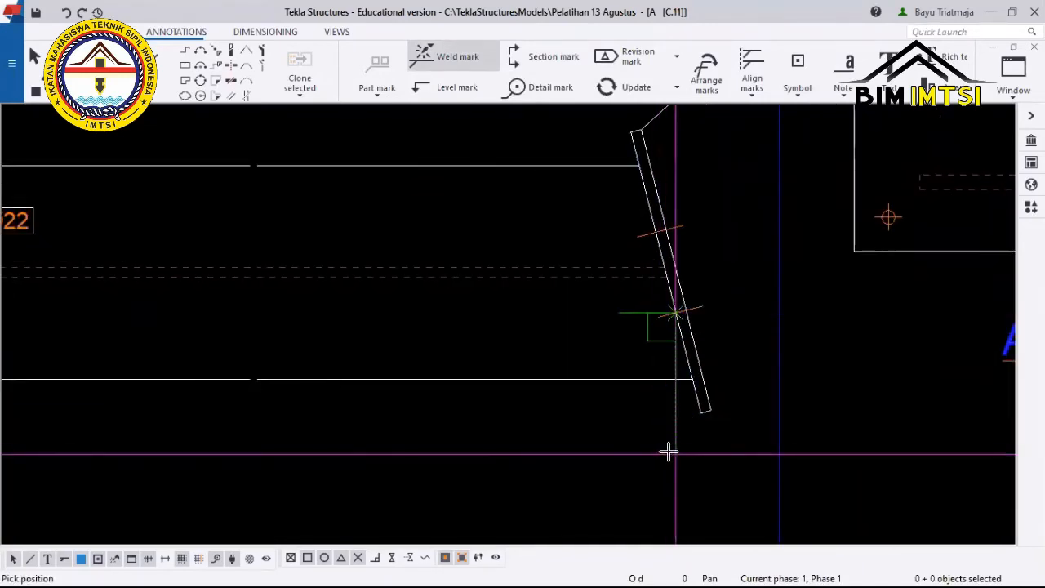
{"action": "left_click", "coordinate": [669, 447]}
{"action": "scroll", "coordinate": [675, 444], "scroll_direction": "down", "scroll_amount": 1}
{"action": "middle_click_drag", "start_coordinate": [651, 287], "coordinate": [630, 341]}
{"action": "left_click", "coordinate": [648, 318]}
{"action": "left_click", "coordinate": [691, 343]}
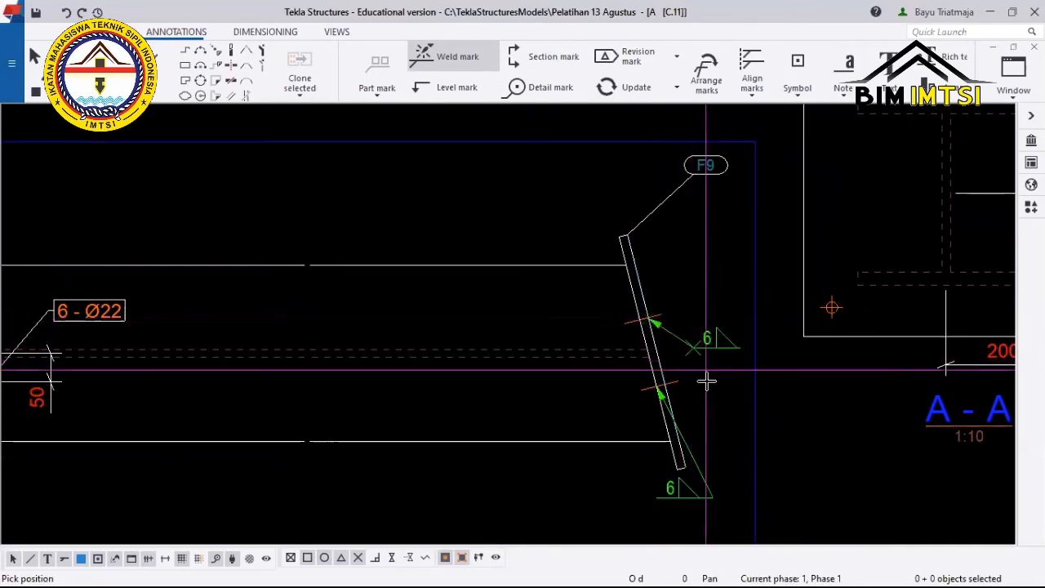
{"action": "scroll", "coordinate": [695, 342], "scroll_direction": "up", "scroll_amount": 2}
{"action": "left_click", "coordinate": [648, 389]}
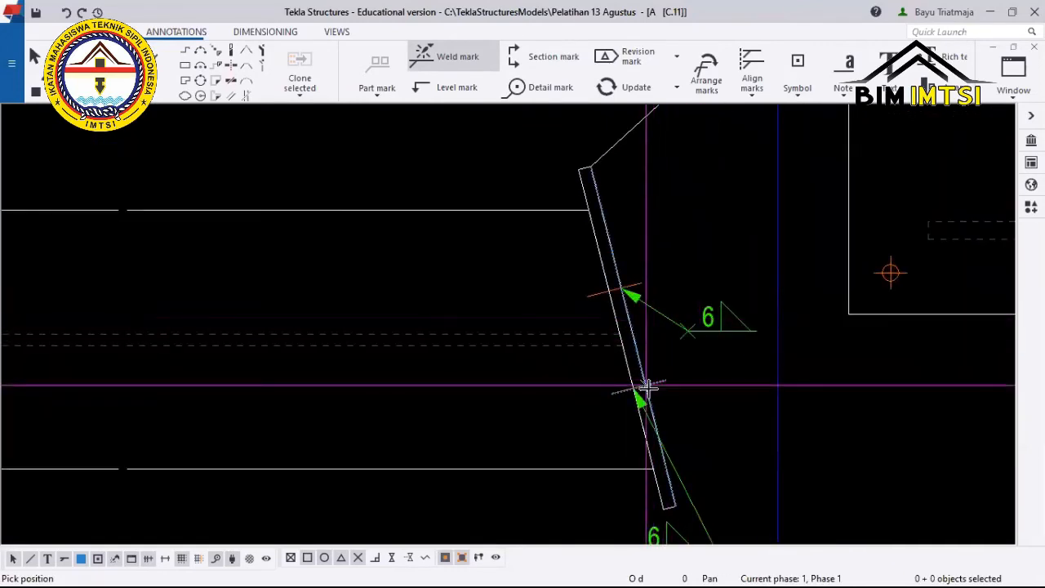
{"action": "left_click", "coordinate": [700, 393]}
{"action": "scroll", "coordinate": [669, 338], "scroll_direction": "down", "scroll_amount": 3}
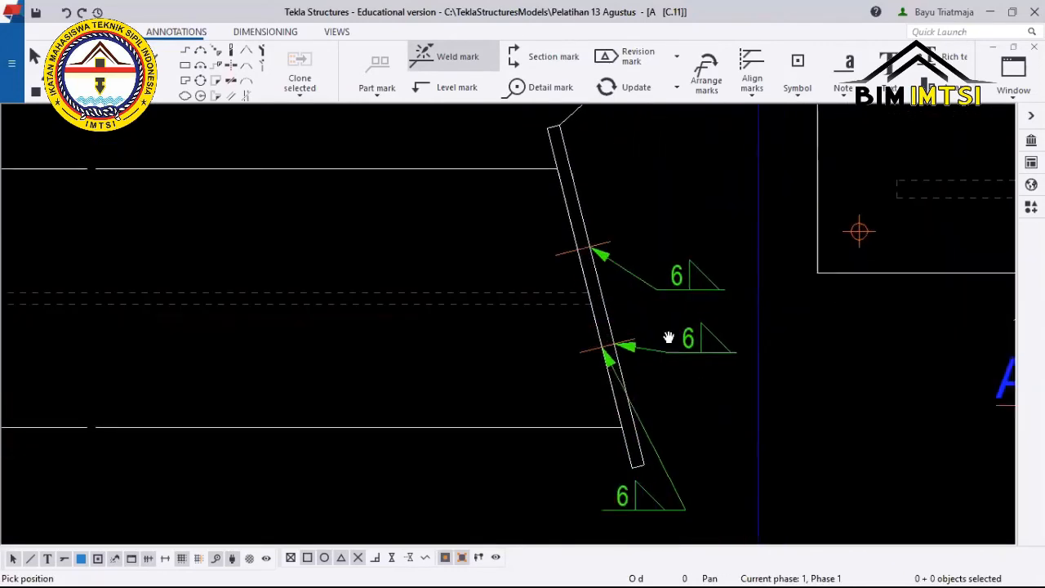
End the weld mark command and delete the three weld marks beside end plate F9.
{"action": "right_click", "coordinate": [675, 294]}
{"action": "key", "text": "Escape"}
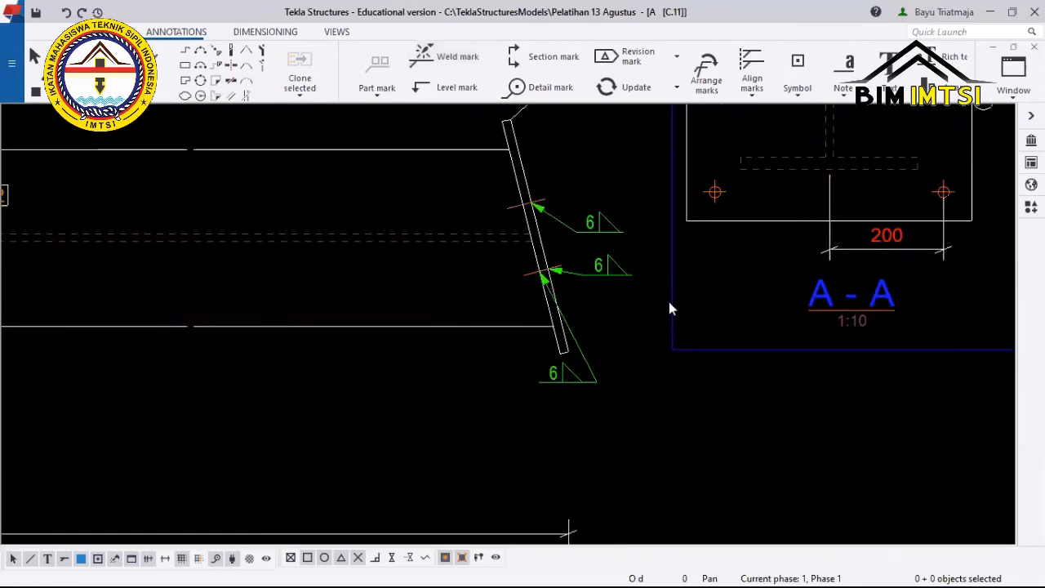
{"action": "left_click", "coordinate": [617, 268]}
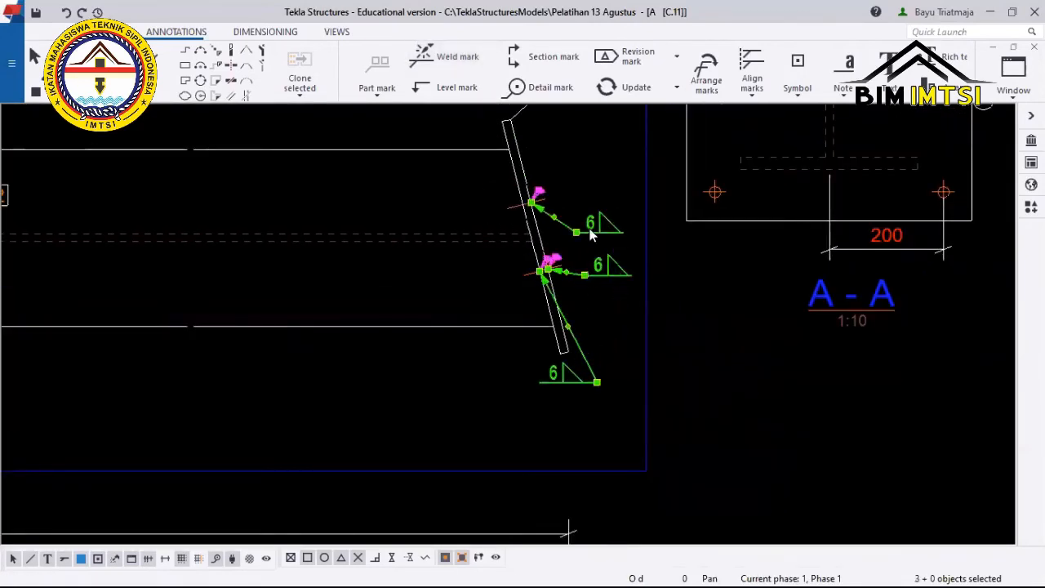
{"action": "key", "text": "Delete"}
{"action": "scroll", "coordinate": [590, 234], "scroll_direction": "down", "scroll_amount": 5}
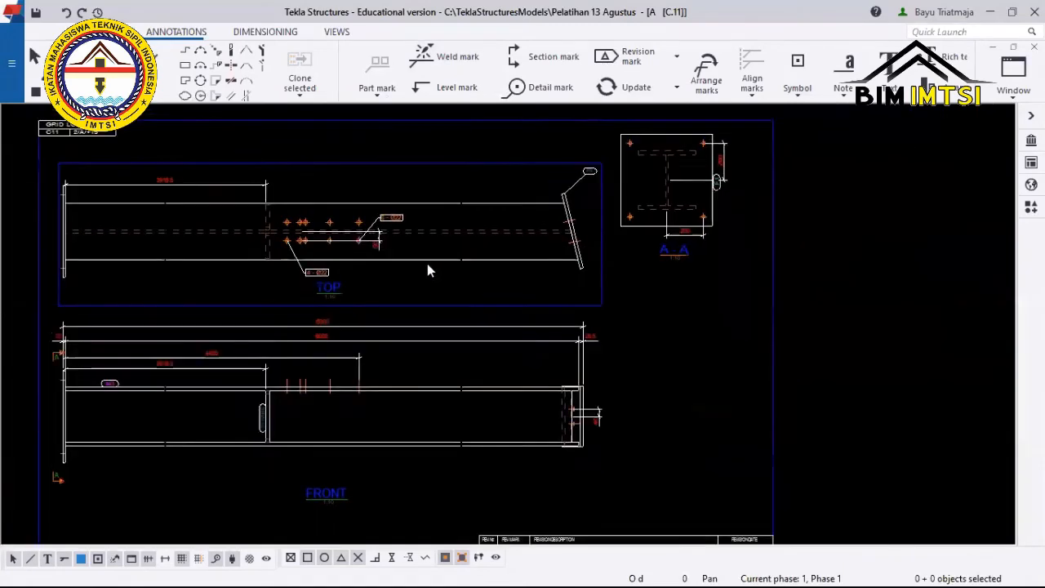
{"action": "scroll", "coordinate": [452, 199], "scroll_direction": "up", "scroll_amount": 4}
{"action": "scroll", "coordinate": [460, 257], "scroll_direction": "down", "scroll_amount": 4}
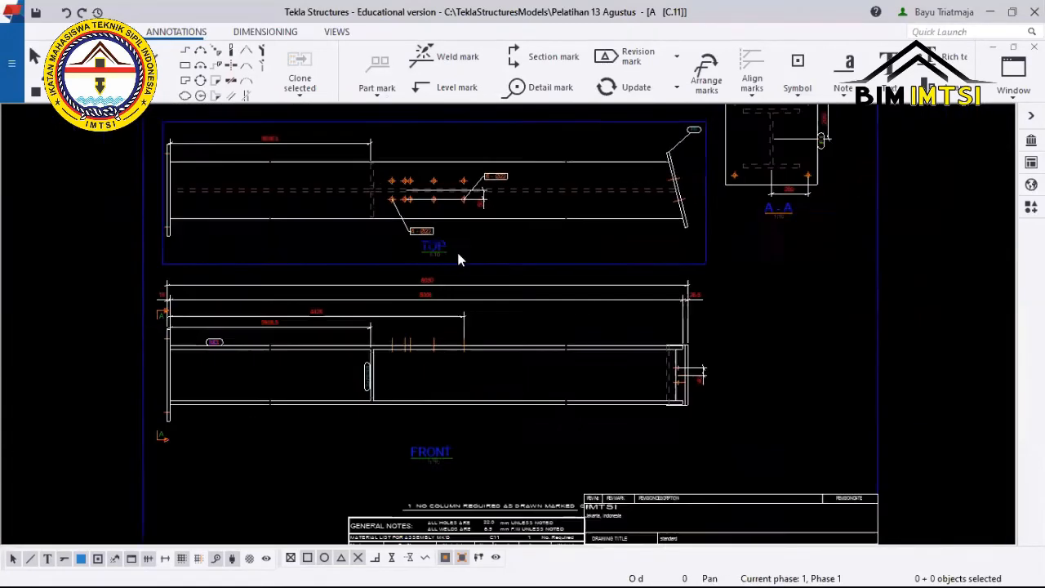
{"action": "scroll", "coordinate": [440, 323], "scroll_direction": "up", "scroll_amount": 6}
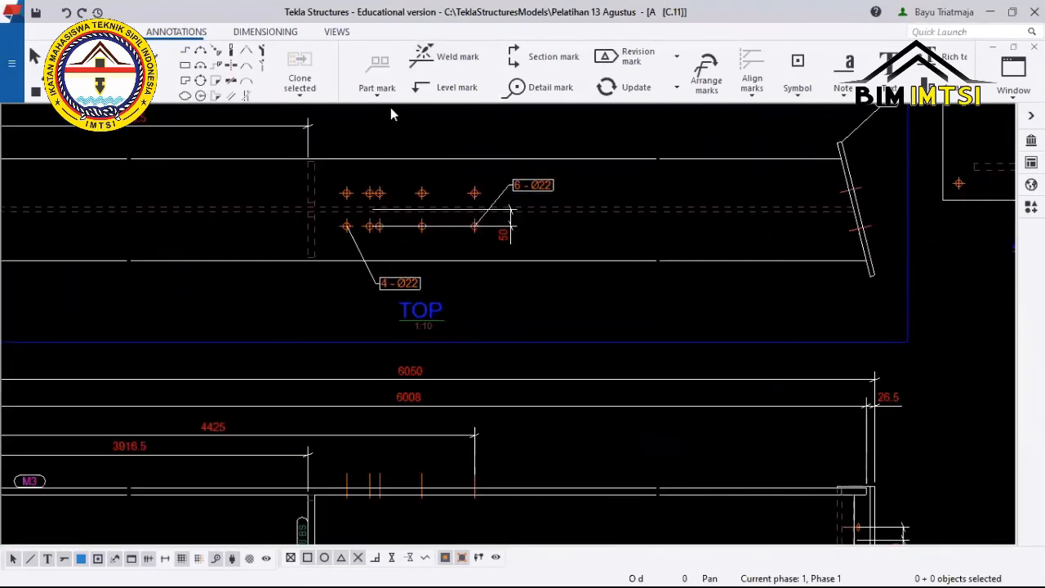
{"action": "left_click", "coordinate": [431, 65]}
{"action": "middle_click_drag", "start_coordinate": [659, 370], "coordinate": [494, 221]}
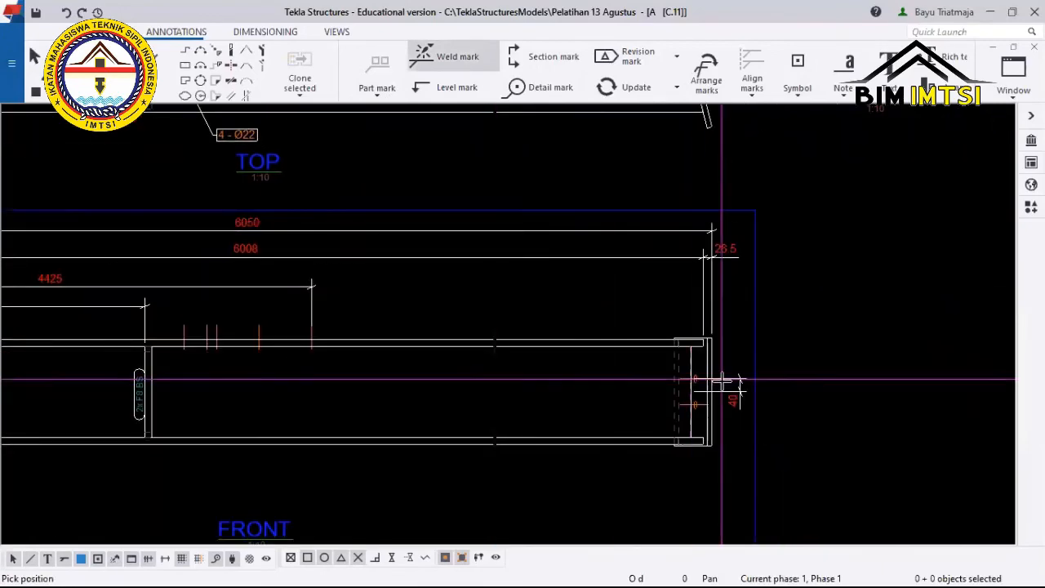
{"action": "scroll", "coordinate": [705, 464], "scroll_direction": "down", "scroll_amount": 5}
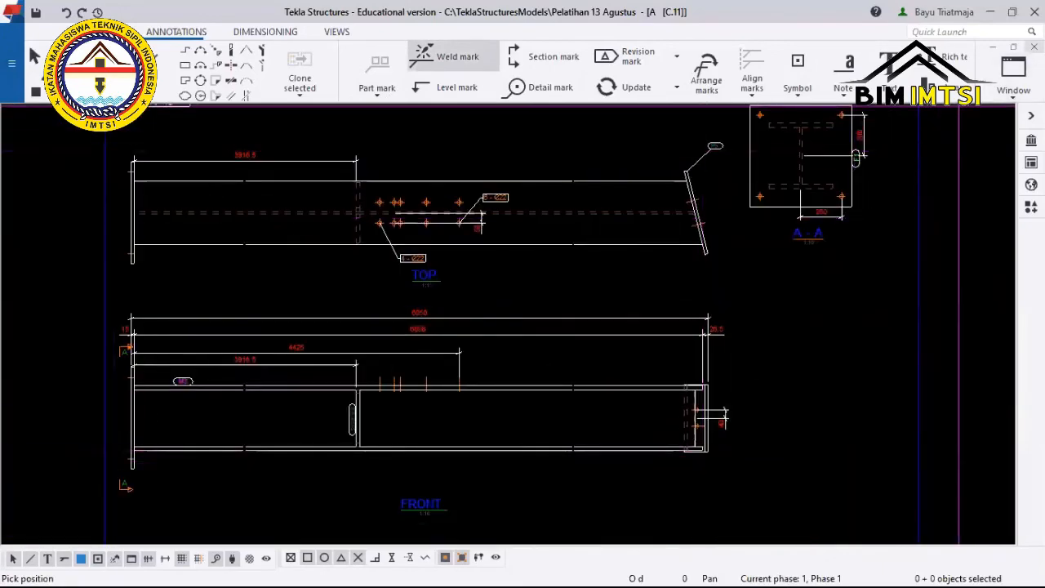
Close drawing C.11 keeping its changes, and open assembly drawing C.12 from the document list.
{"action": "left_click", "coordinate": [1034, 47]}
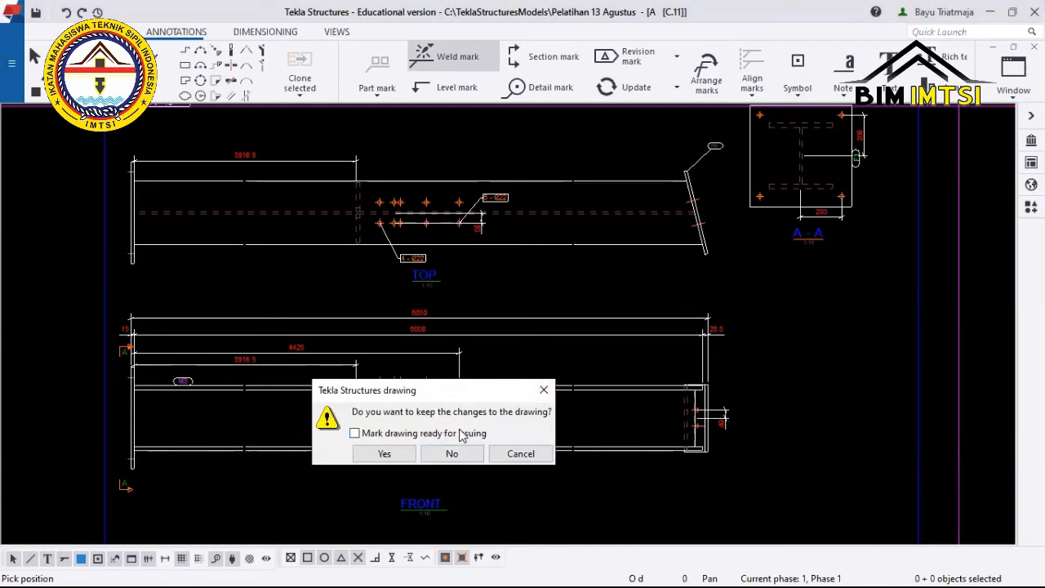
{"action": "left_click", "coordinate": [400, 456]}
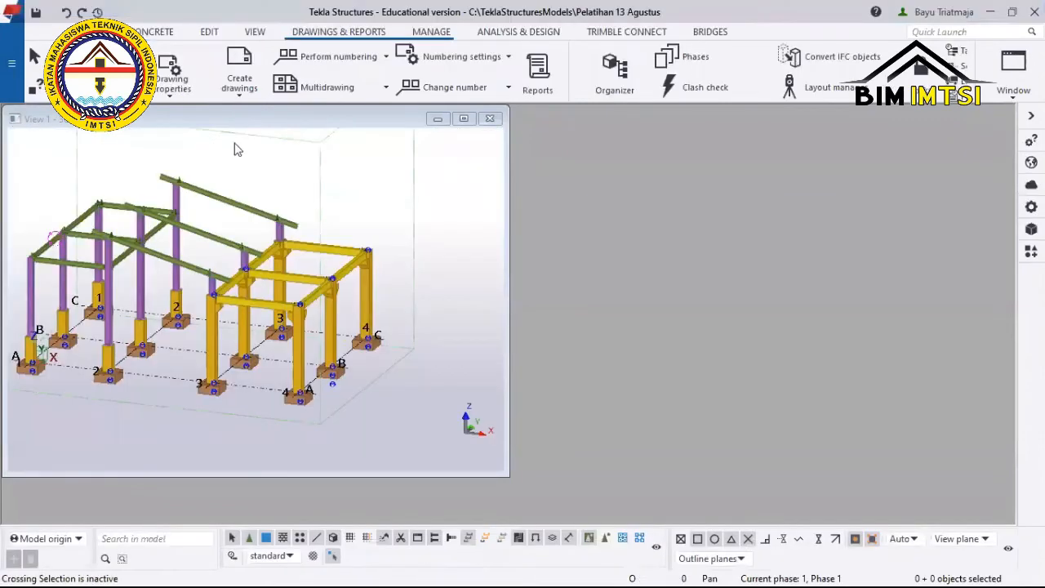
{"action": "left_click", "coordinate": [471, 119]}
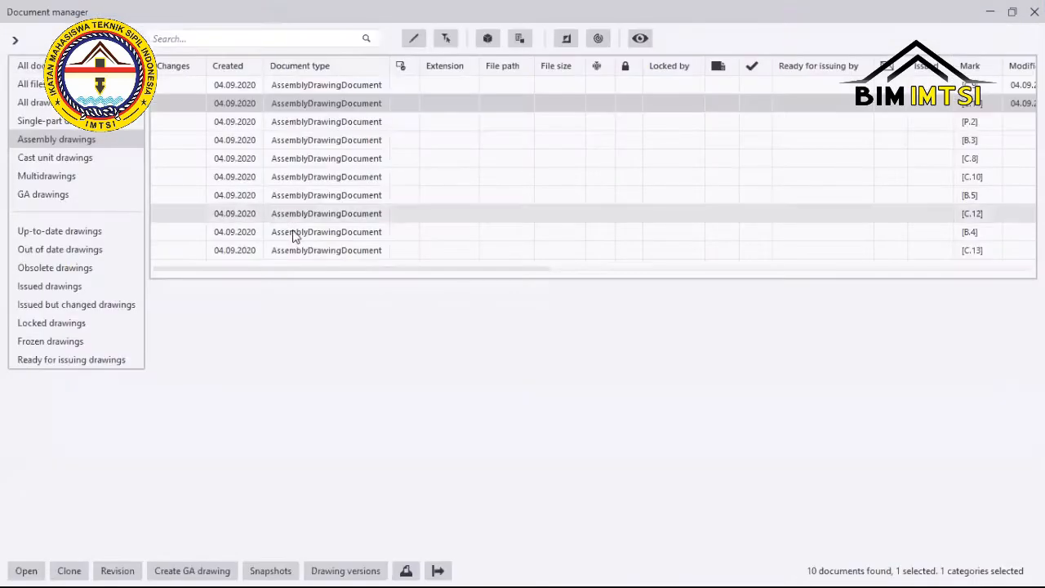
{"action": "double_click", "coordinate": [297, 221]}
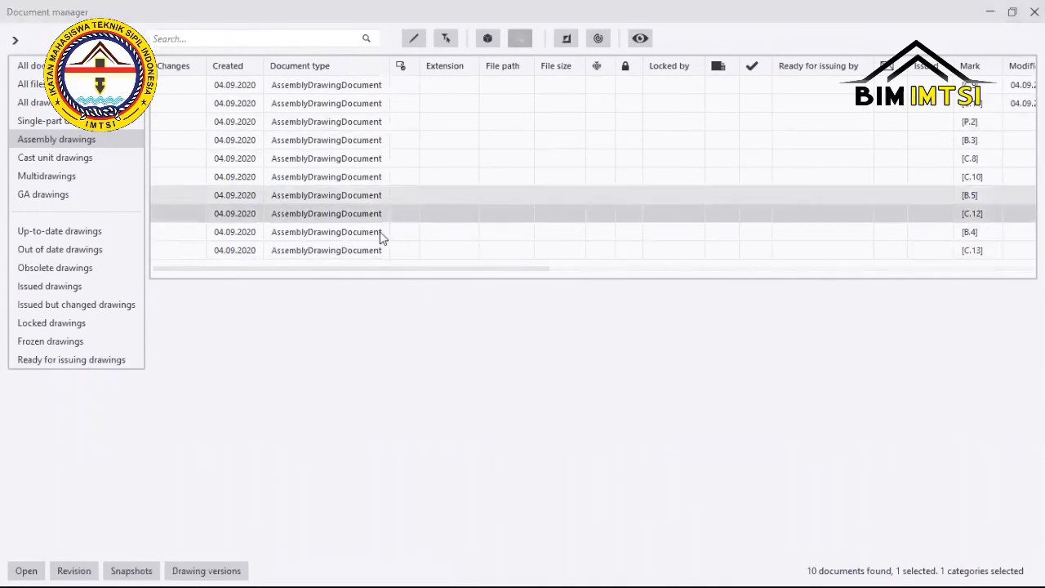
Open the drawing properties of assembly drawing C.9 from the document list, view the name and title settings, and cancel.
{"action": "left_click", "coordinate": [344, 84]}
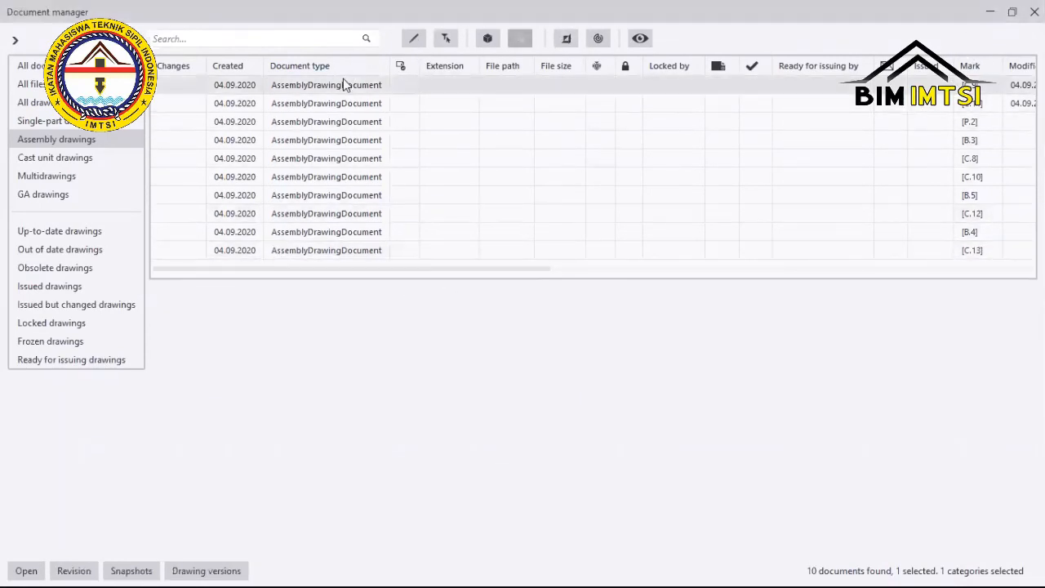
{"action": "right_click", "coordinate": [375, 102]}
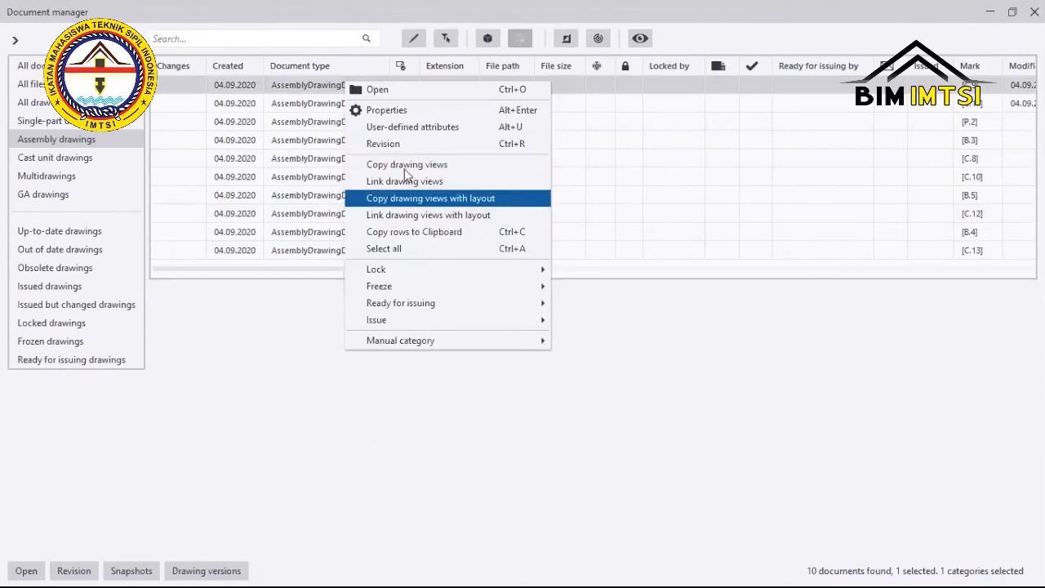
{"action": "left_click", "coordinate": [317, 304]}
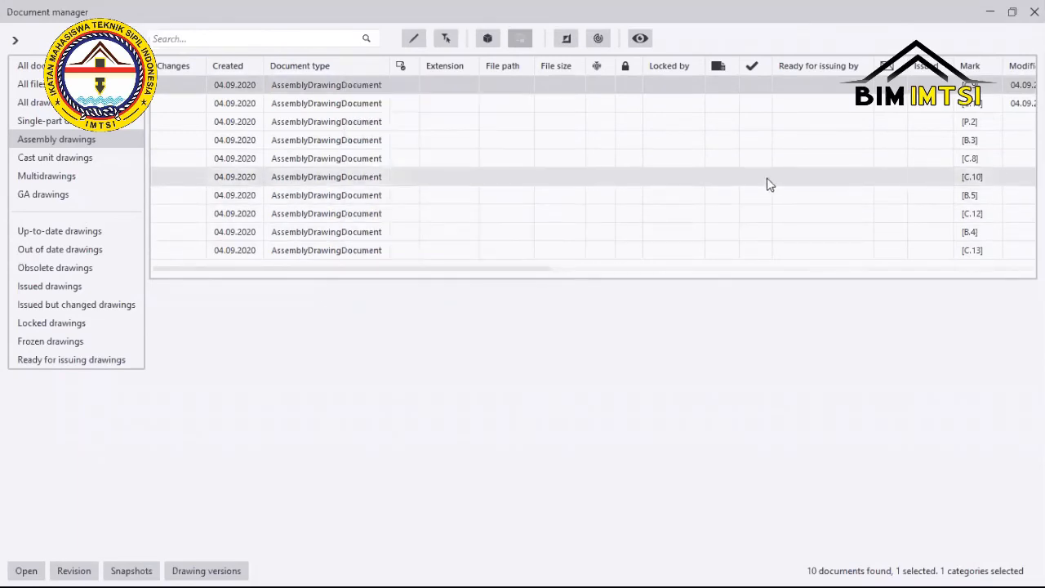
{"action": "left_click_drag", "start_coordinate": [525, 269], "coordinate": [1033, 315]}
{"action": "left_click_drag", "start_coordinate": [936, 249], "coordinate": [401, 79]}
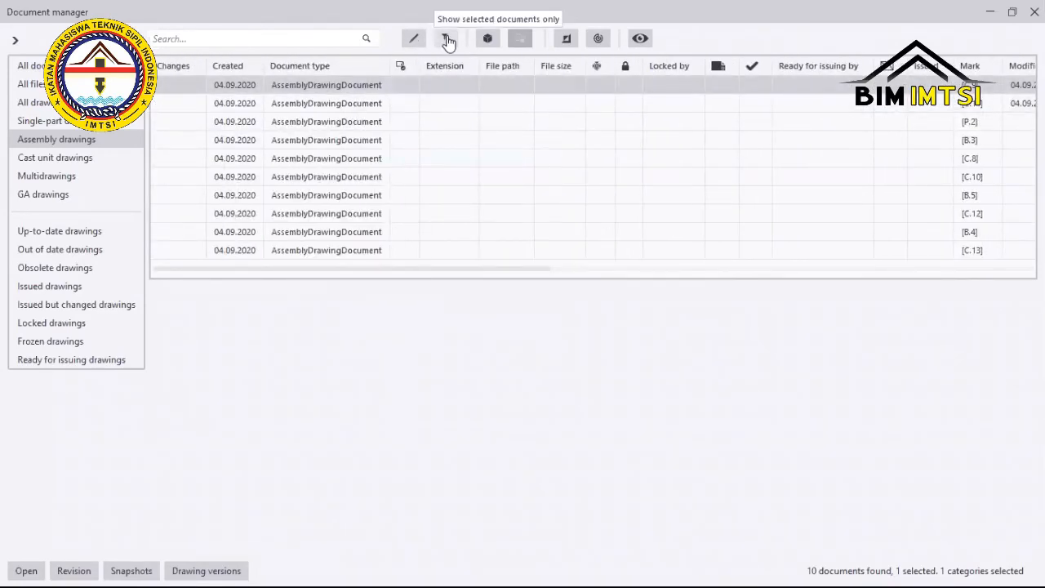
{"action": "right_click", "coordinate": [332, 87]}
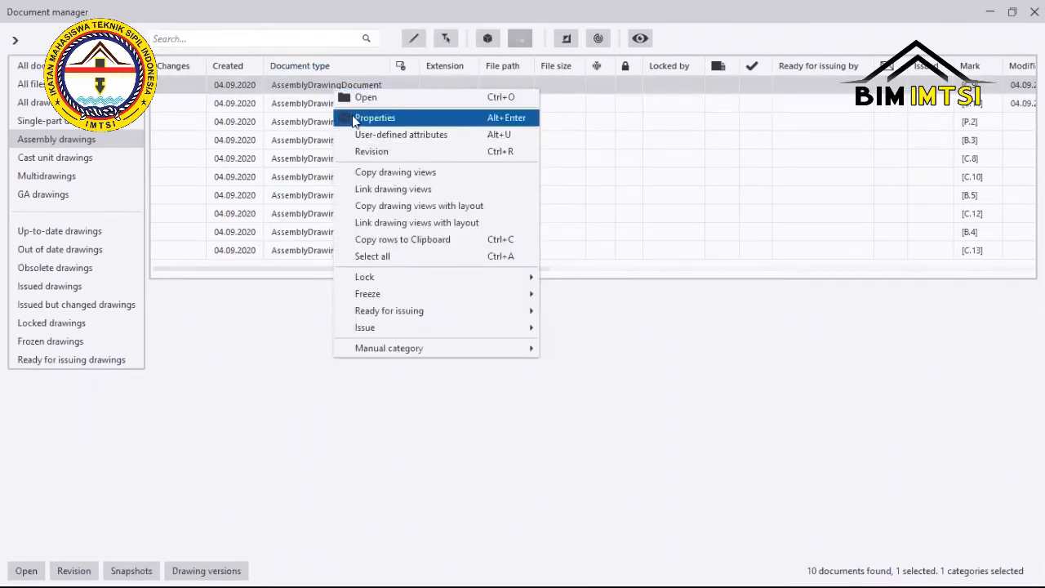
{"action": "left_click", "coordinate": [356, 117]}
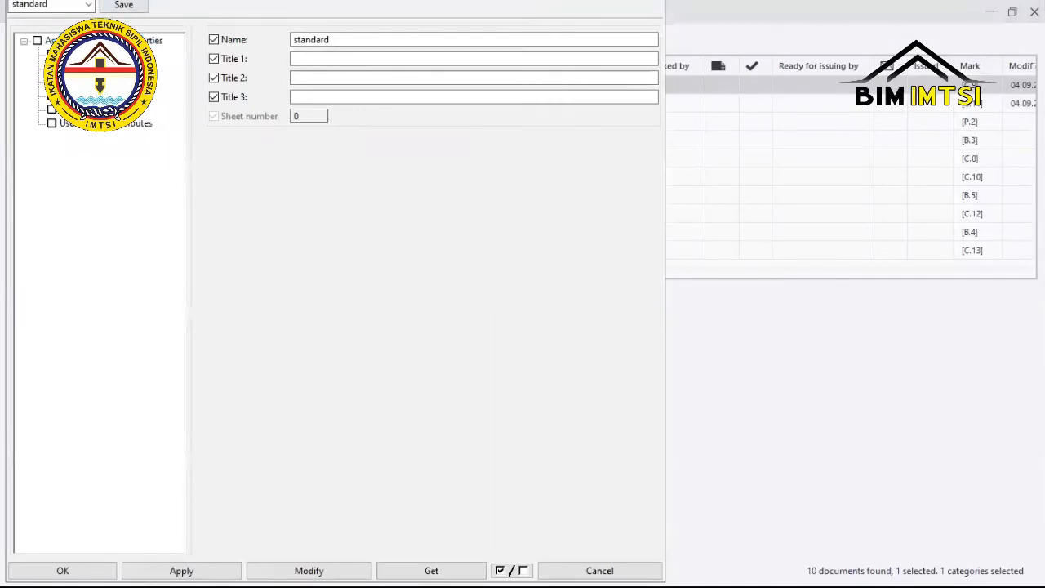
{"action": "left_click", "coordinate": [615, 564]}
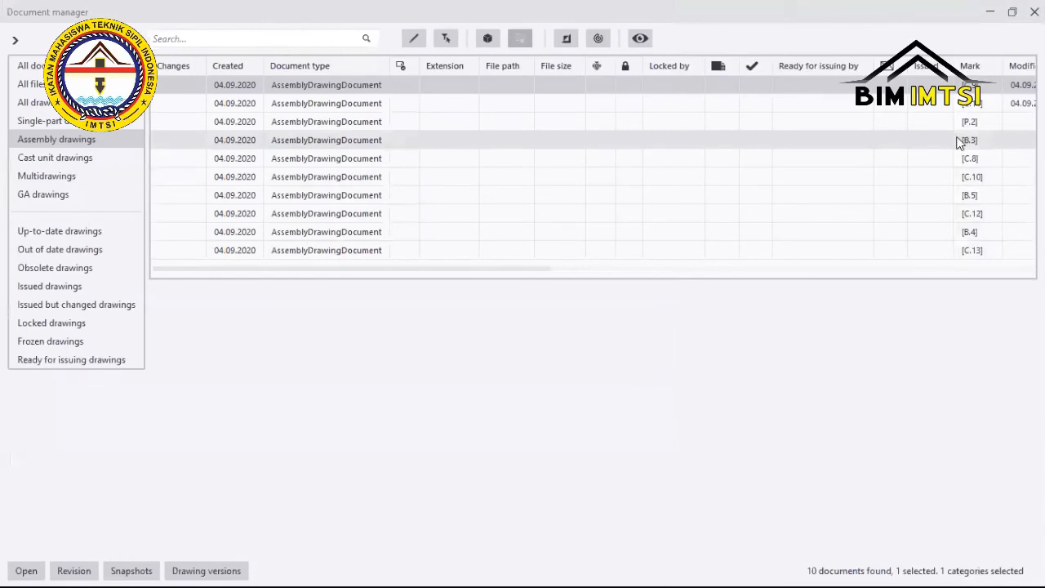
Return to drawing C.12, examine the sloped end plate in its TOP view, and leave the drawing for the 3D model.
{"action": "left_click", "coordinate": [998, 13]}
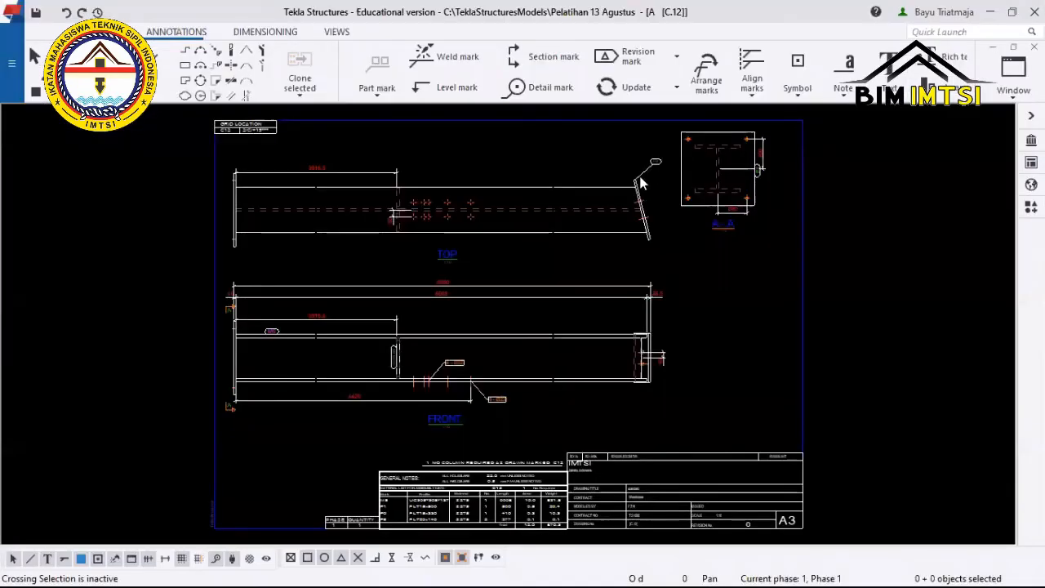
{"action": "scroll", "coordinate": [669, 172], "scroll_direction": "up", "scroll_amount": 5}
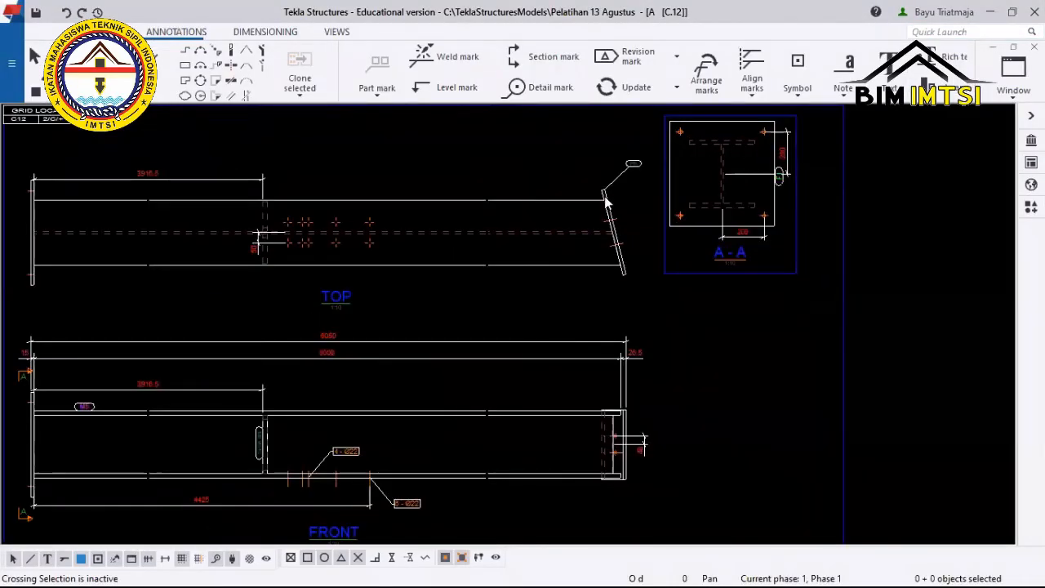
{"action": "scroll", "coordinate": [618, 191], "scroll_direction": "down", "scroll_amount": 3}
{"action": "scroll", "coordinate": [629, 209], "scroll_direction": "up", "scroll_amount": 4}
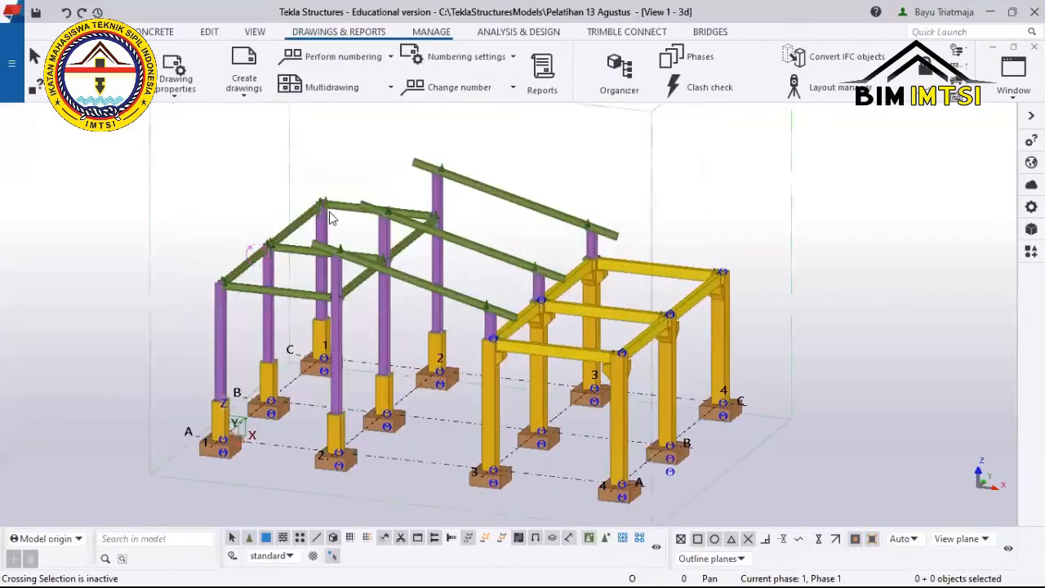
{"action": "scroll", "coordinate": [319, 188], "scroll_direction": "up", "scroll_amount": 3}
{"action": "scroll", "coordinate": [316, 208], "scroll_direction": "up", "scroll_amount": 8}
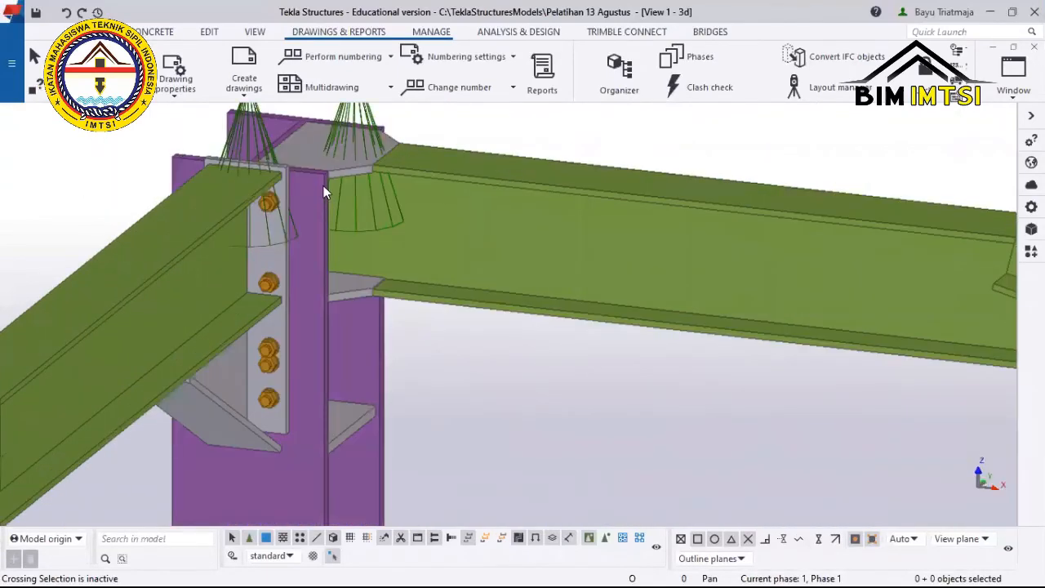
{"action": "left_click", "coordinate": [324, 185]}
{"action": "scroll", "coordinate": [326, 180], "scroll_direction": "up", "scroll_amount": 1}
{"action": "left_click", "coordinate": [372, 247], "text": "ctrl"}
{"action": "scroll", "coordinate": [385, 273], "scroll_direction": "down", "scroll_amount": 5}
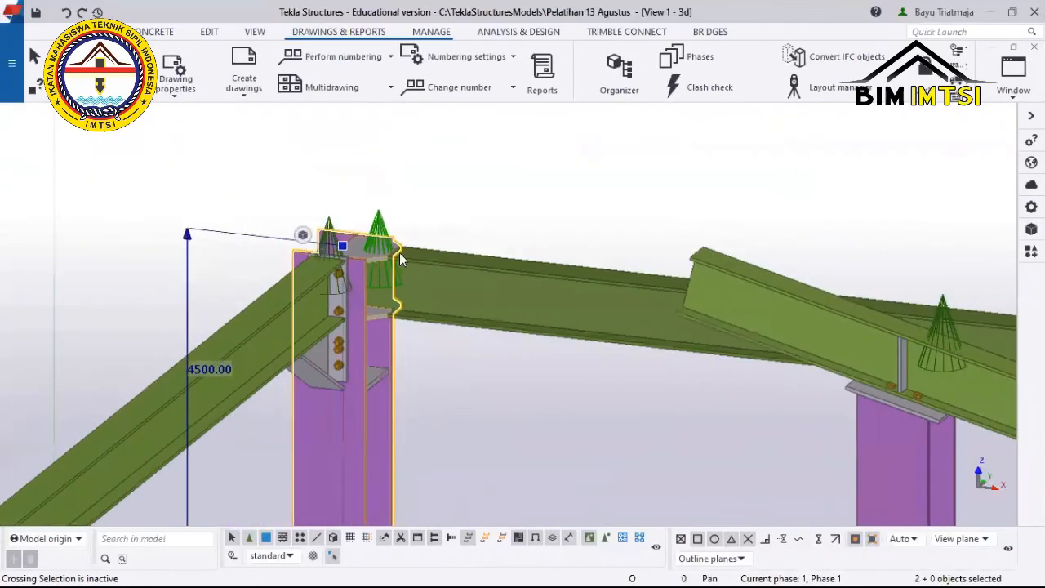
Select the steel roof beam on grid line C between grids 1 and 2 together with the connection at its grid 1 end.
{"action": "left_click", "coordinate": [445, 265]}
{"action": "scroll", "coordinate": [442, 259], "scroll_direction": "down", "scroll_amount": 4}
{"action": "scroll", "coordinate": [421, 249], "scroll_direction": "up", "scroll_amount": 6}
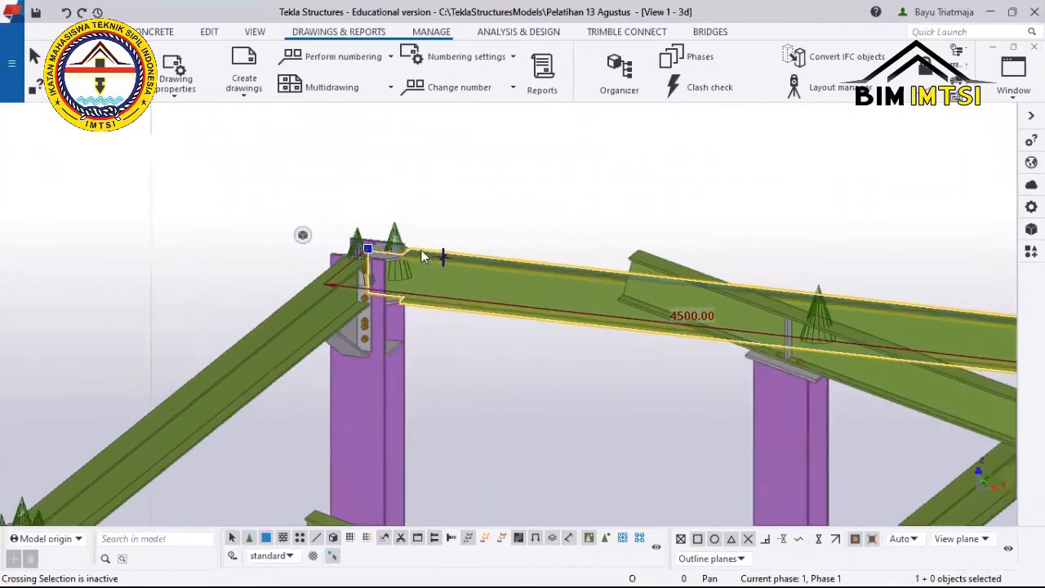
{"action": "scroll", "coordinate": [388, 244], "scroll_direction": "up", "scroll_amount": 1}
{"action": "left_click", "coordinate": [392, 231], "text": "ctrl"}
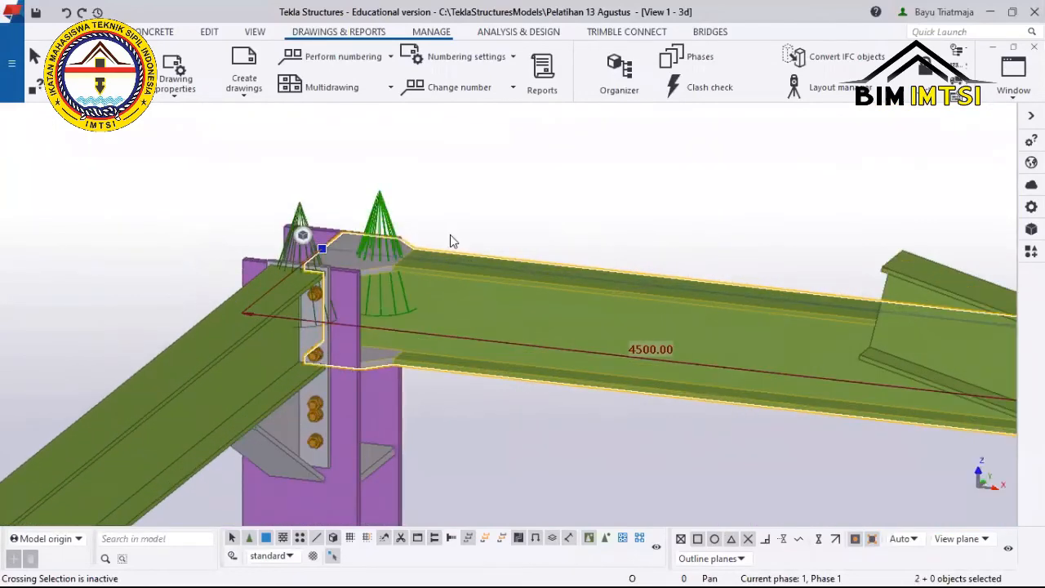
{"action": "scroll", "coordinate": [450, 234], "scroll_direction": "down", "scroll_amount": 3}
{"action": "scroll", "coordinate": [833, 306], "scroll_direction": "down", "scroll_amount": 2}
{"action": "scroll", "coordinate": [972, 302], "scroll_direction": "up", "scroll_amount": 2}
Add the connection at the beam's grid 2 end to the selection and try to create an assembly drawing.
{"action": "key", "text": "v"}
{"action": "left_click", "coordinate": [952, 295]}
{"action": "mouse_move", "coordinate": [952, 295]}
{"action": "middle_mouse_down", "text": "ctrl"}
{"action": "mouse_move", "coordinate": [907, 316]}
{"action": "mouse_move", "coordinate": [822, 302]}
{"action": "mouse_move", "coordinate": [825, 282]}
{"action": "middle_mouse_up", "text": "ctrl"}
{"action": "middle_click_drag", "start_coordinate": [897, 273], "coordinate": [721, 241]}
{"action": "scroll", "coordinate": [837, 254], "scroll_direction": "up", "scroll_amount": 1}
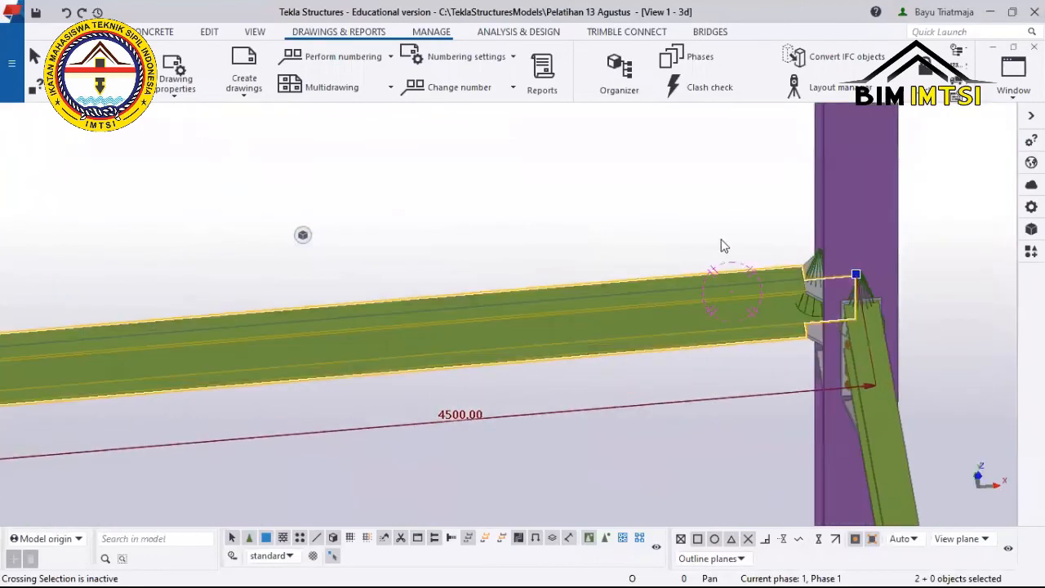
{"action": "left_click", "coordinate": [807, 272], "text": "ctrl"}
{"action": "scroll", "coordinate": [484, 185], "scroll_direction": "down", "scroll_amount": 1}
{"action": "right_click", "coordinate": [485, 190]}
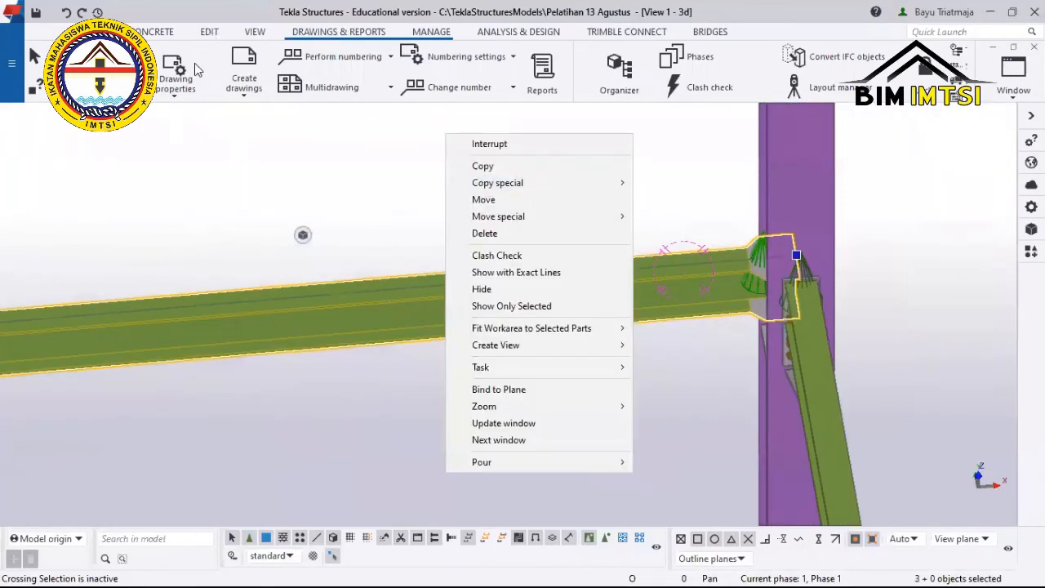
{"action": "left_click", "coordinate": [236, 94]}
{"action": "left_click", "coordinate": [261, 176]}
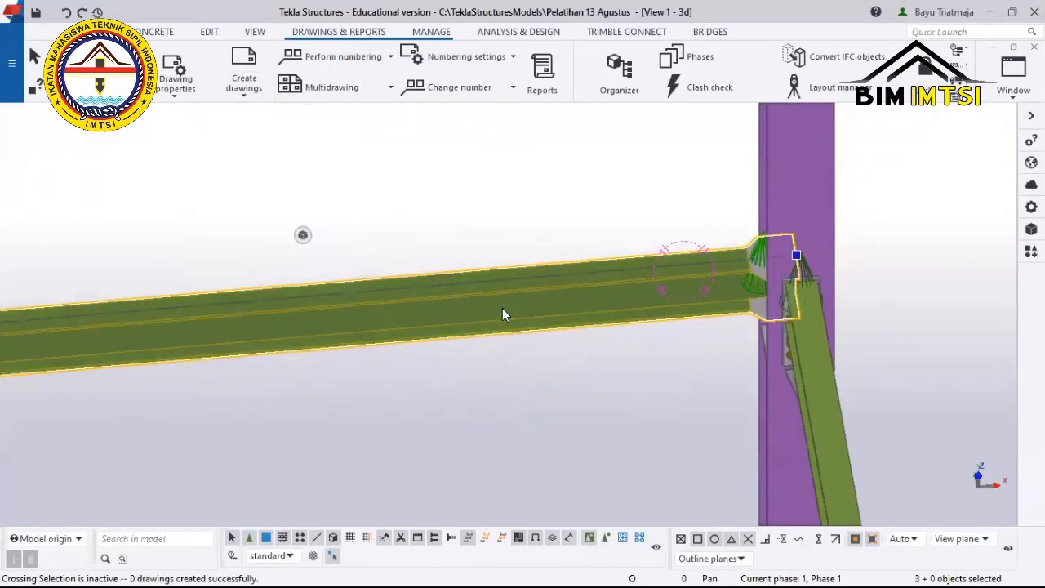
Retry the assembly drawing for the selected roof beam and its two end connections.
{"action": "scroll", "coordinate": [502, 308], "scroll_direction": "down", "scroll_amount": 4}
{"action": "scroll", "coordinate": [393, 309], "scroll_direction": "up", "scroll_amount": 2}
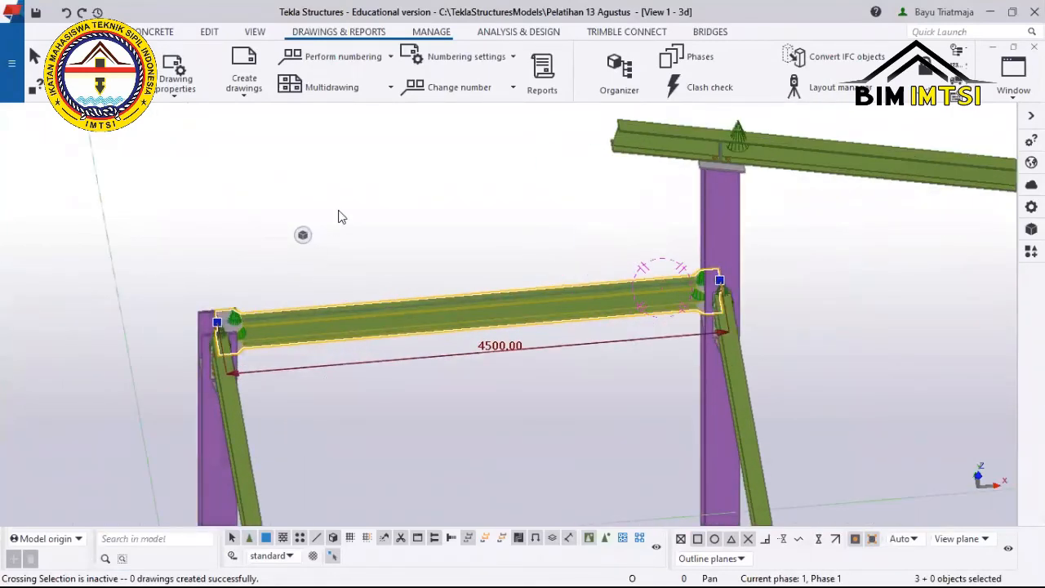
{"action": "scroll", "coordinate": [342, 217], "scroll_direction": "down", "scroll_amount": 1}
{"action": "left_click", "coordinate": [256, 96]}
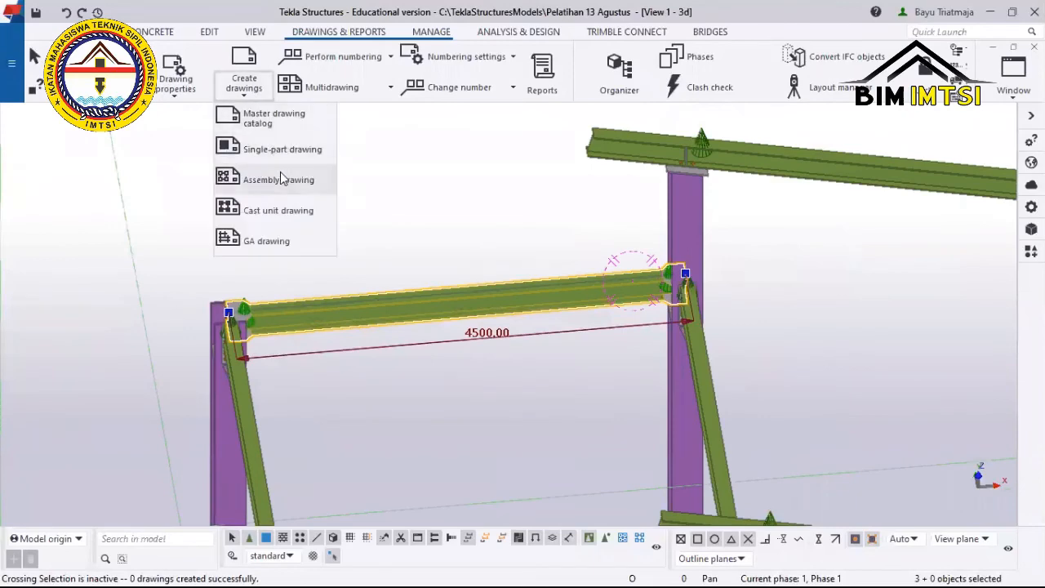
{"action": "left_click", "coordinate": [280, 173]}
{"action": "scroll", "coordinate": [384, 250], "scroll_direction": "down", "scroll_amount": 2}
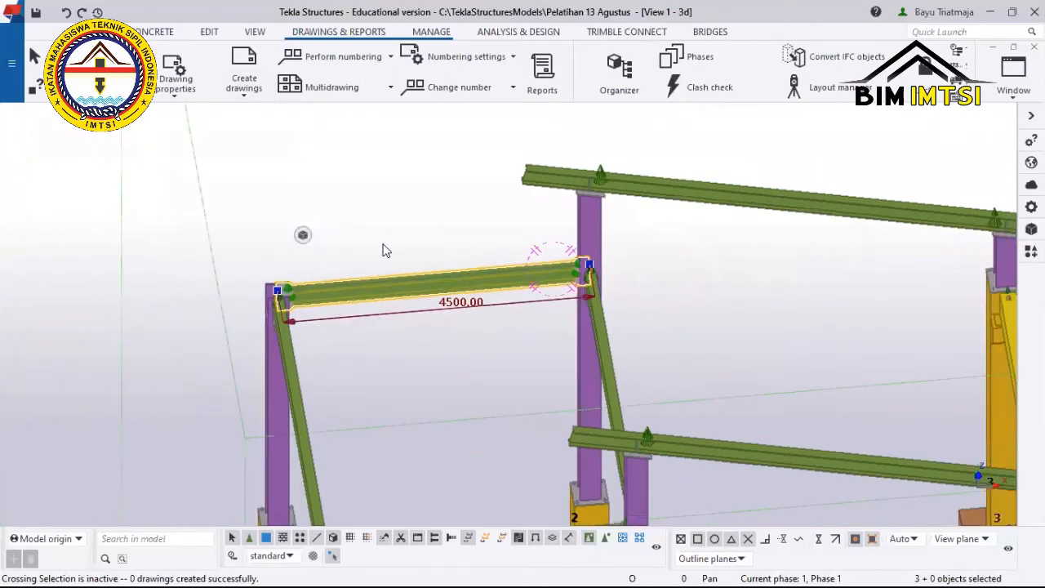
Try to create an assembly drawing for only the roof beam on grid line C between grids 1 and 2, and clear the selection.
{"action": "left_click", "coordinate": [386, 251]}
{"action": "scroll", "coordinate": [392, 266], "scroll_direction": "down", "scroll_amount": 2}
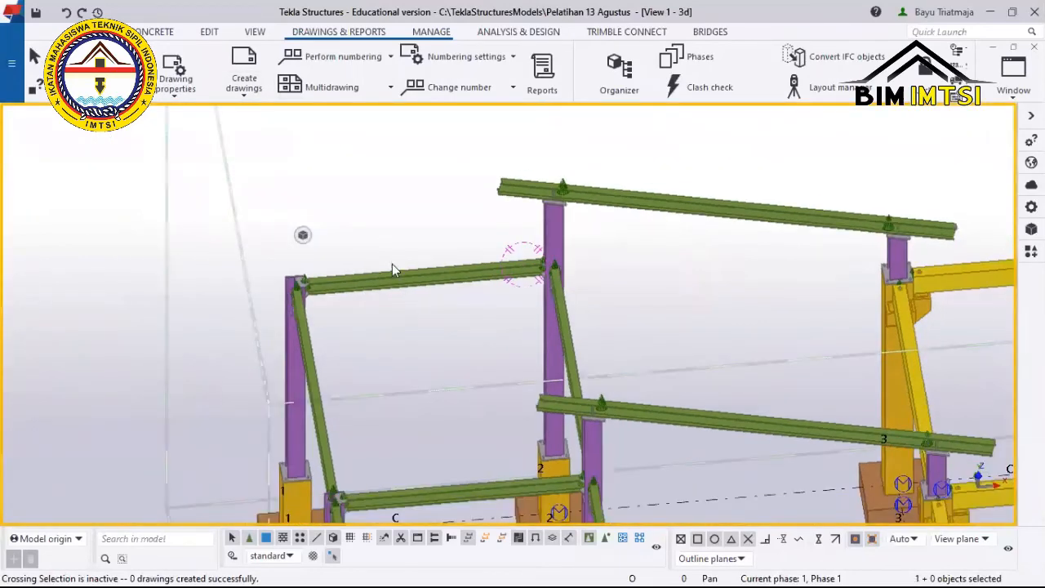
{"action": "scroll", "coordinate": [392, 271], "scroll_direction": "up", "scroll_amount": 4}
{"action": "left_click", "coordinate": [401, 292]}
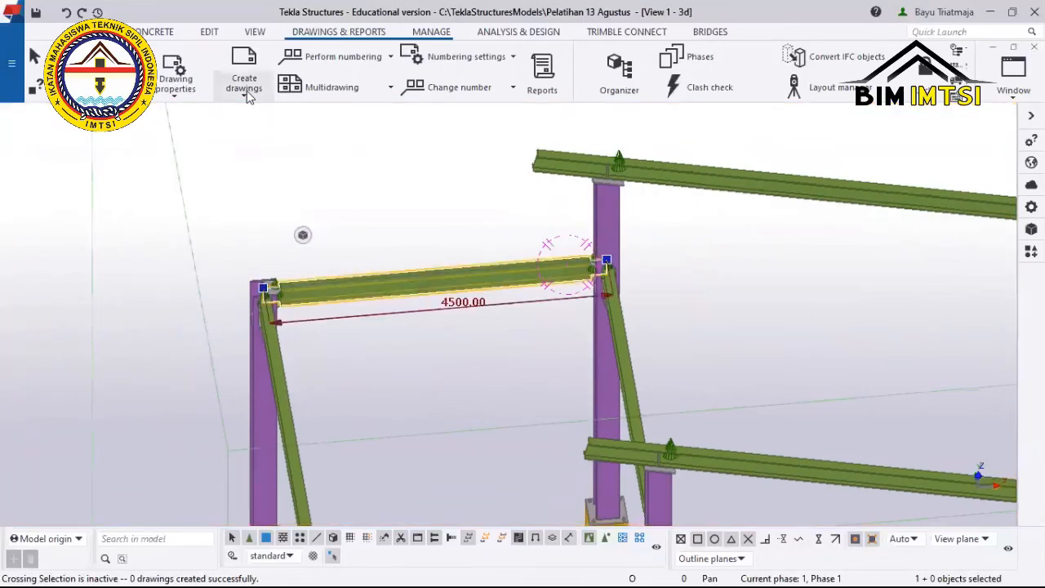
{"action": "left_click", "coordinate": [249, 96]}
{"action": "left_click", "coordinate": [287, 177]}
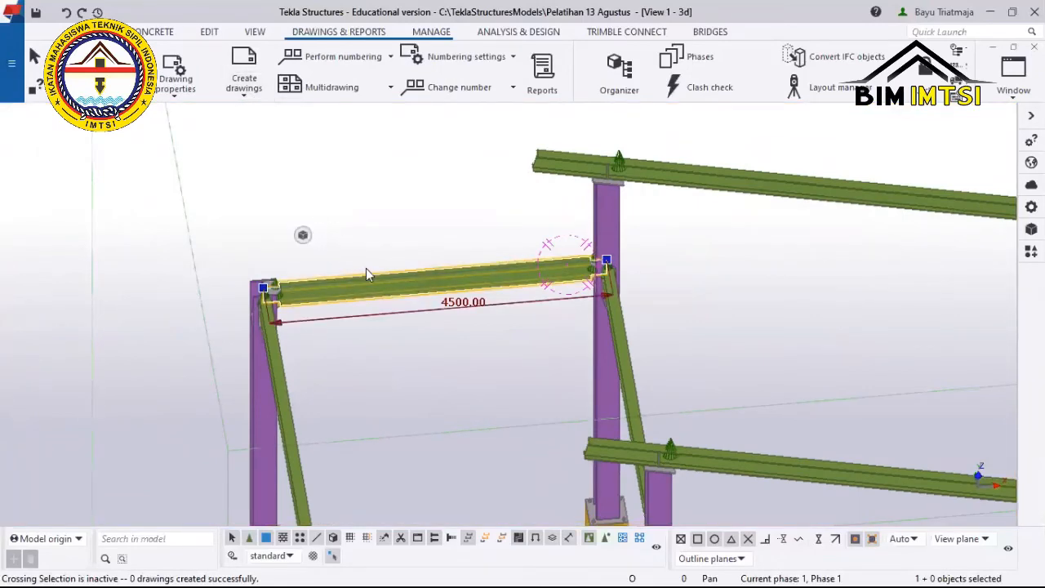
{"action": "scroll", "coordinate": [366, 272], "scroll_direction": "down", "scroll_amount": 3}
{"action": "left_click", "coordinate": [220, 143]}
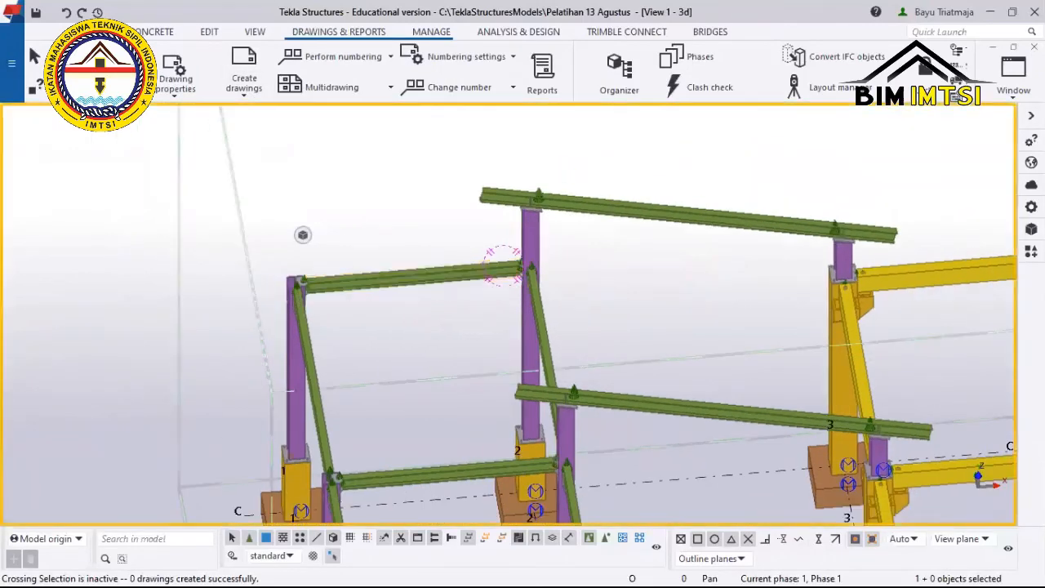
Reopen the document list, open assembly drawing B.3, and minimize the list to show the drawing.
{"action": "key", "text": "ctrl+l"}
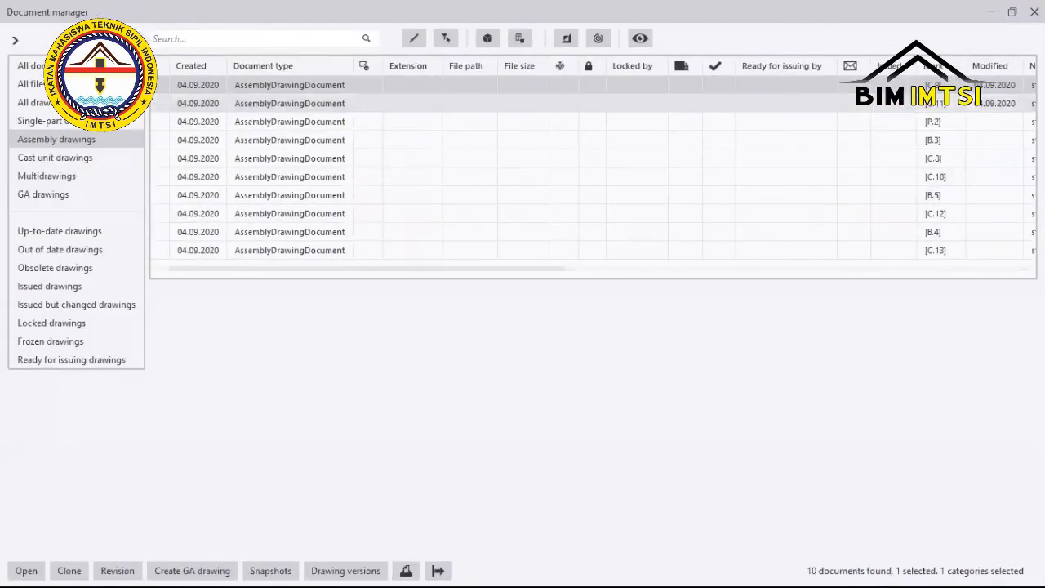
{"action": "left_click", "coordinate": [1035, 12]}
{"action": "left_click", "coordinate": [1013, 75]}
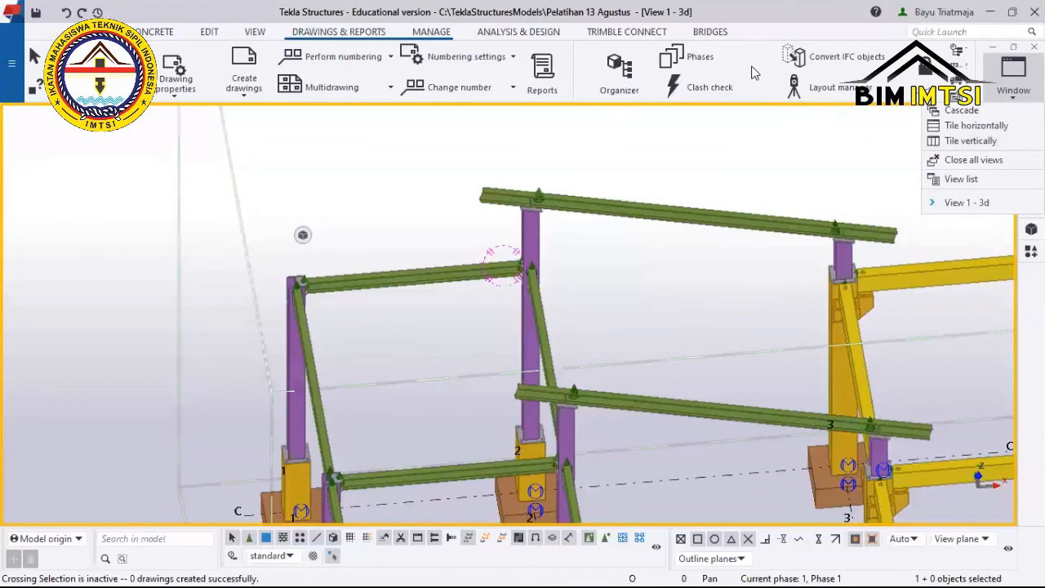
{"action": "key", "text": "ctrl+l"}
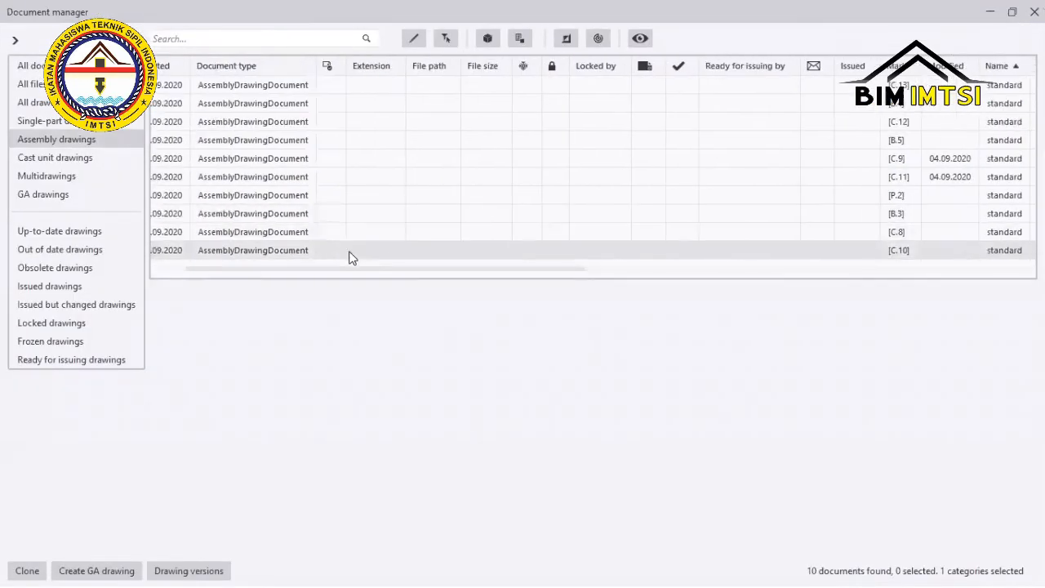
{"action": "double_click", "coordinate": [351, 255]}
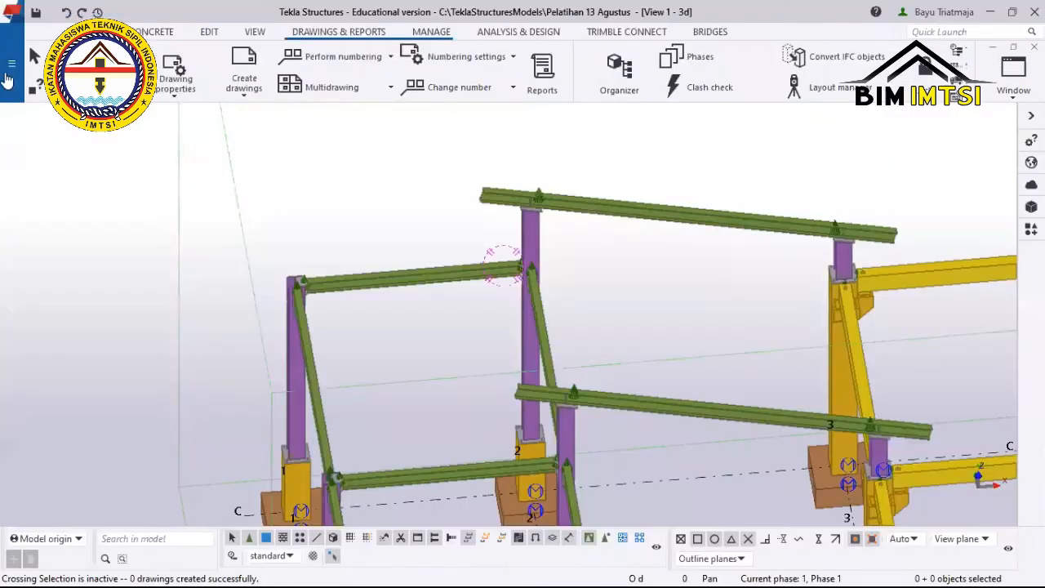
{"action": "left_click", "coordinate": [12, 37]}
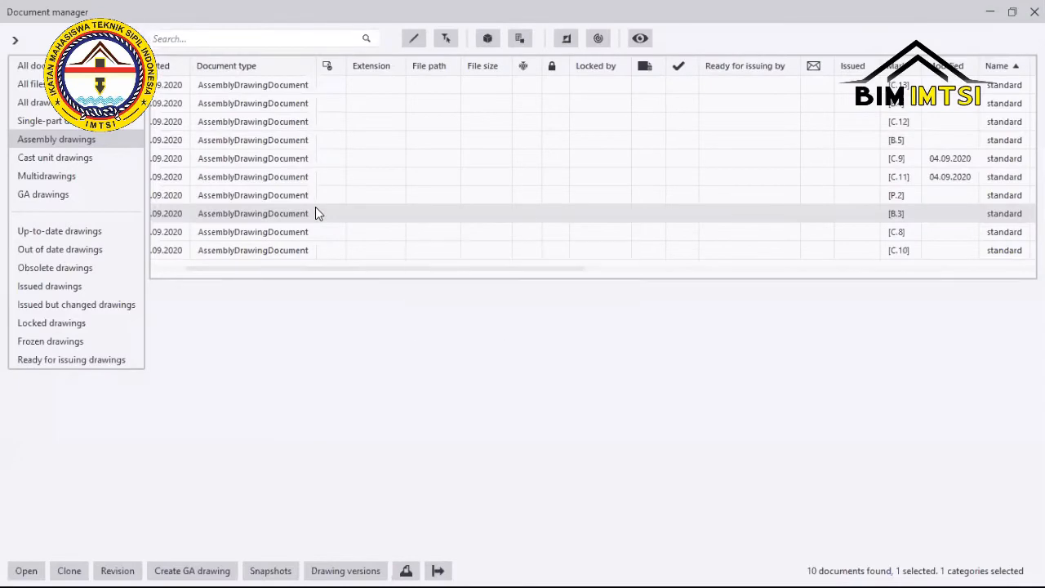
{"action": "left_click", "coordinate": [990, 12]}
Place a weld mark with a leader at the lowest bolt line beside mark F7, at the haunched end in B.3's FRONT view.
{"action": "scroll", "coordinate": [743, 214], "scroll_direction": "up", "scroll_amount": 4}
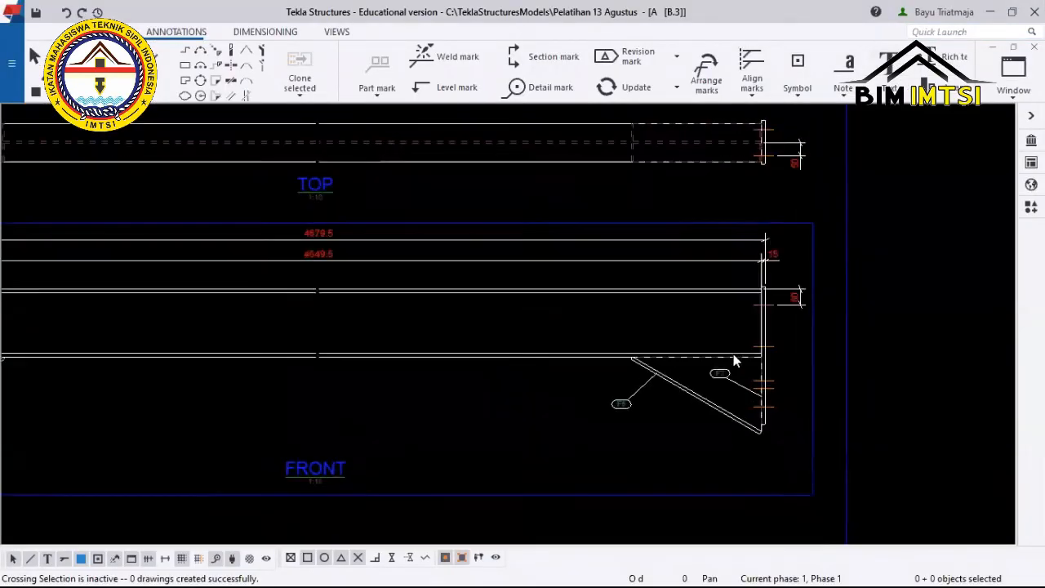
{"action": "scroll", "coordinate": [734, 359], "scroll_direction": "up", "scroll_amount": 5}
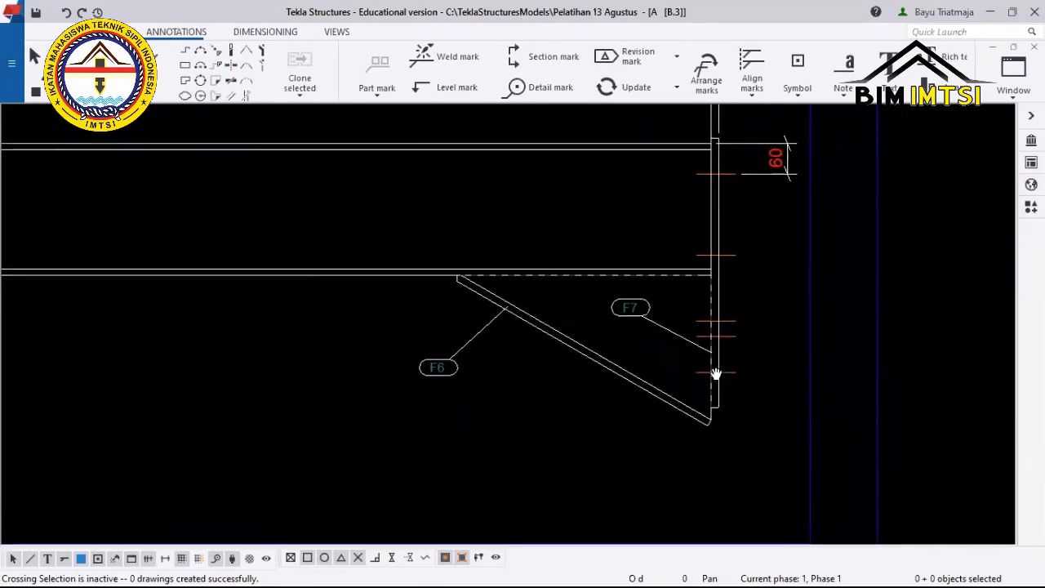
{"action": "scroll", "coordinate": [715, 374], "scroll_direction": "down", "scroll_amount": 4}
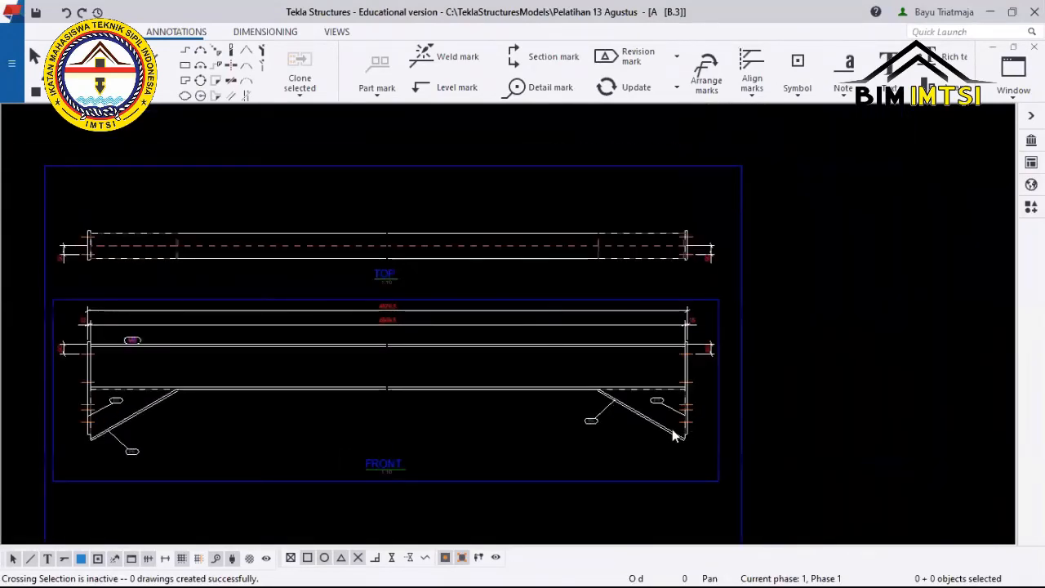
{"action": "scroll", "coordinate": [691, 423], "scroll_direction": "up", "scroll_amount": 5}
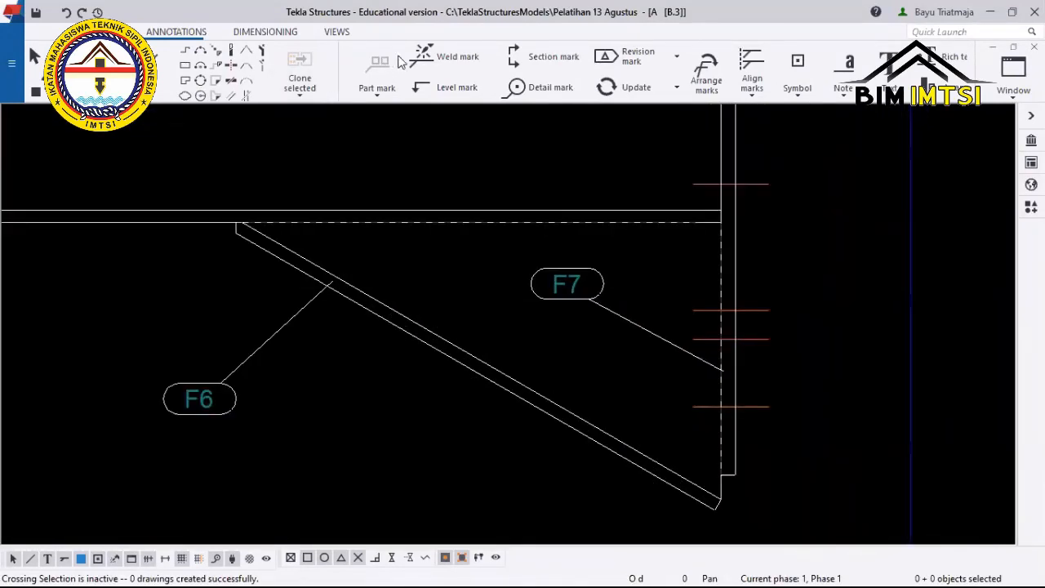
{"action": "left_click", "coordinate": [426, 57]}
{"action": "scroll", "coordinate": [702, 387], "scroll_direction": "up", "scroll_amount": 1}
{"action": "left_click", "coordinate": [704, 364]}
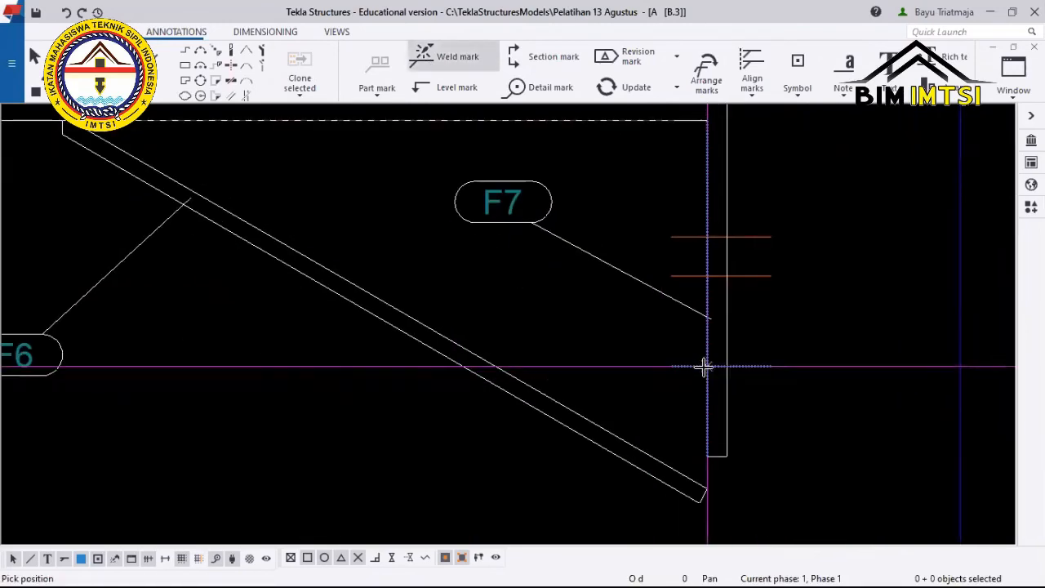
{"action": "left_click", "coordinate": [642, 350]}
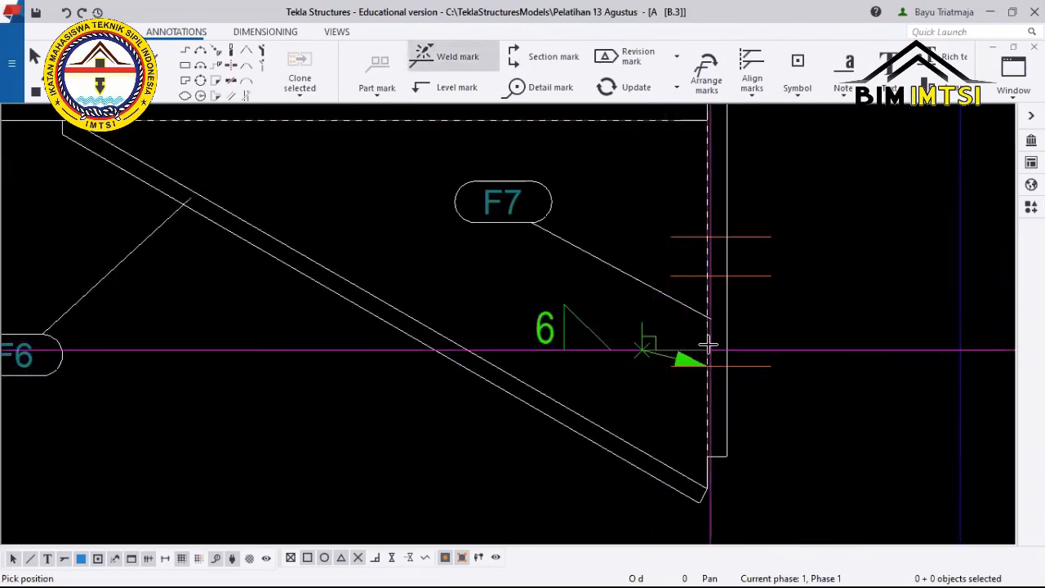
Place a second weld mark with a leader at the bolt line just above the first one, beside mark F7.
{"action": "left_click", "coordinate": [694, 274]}
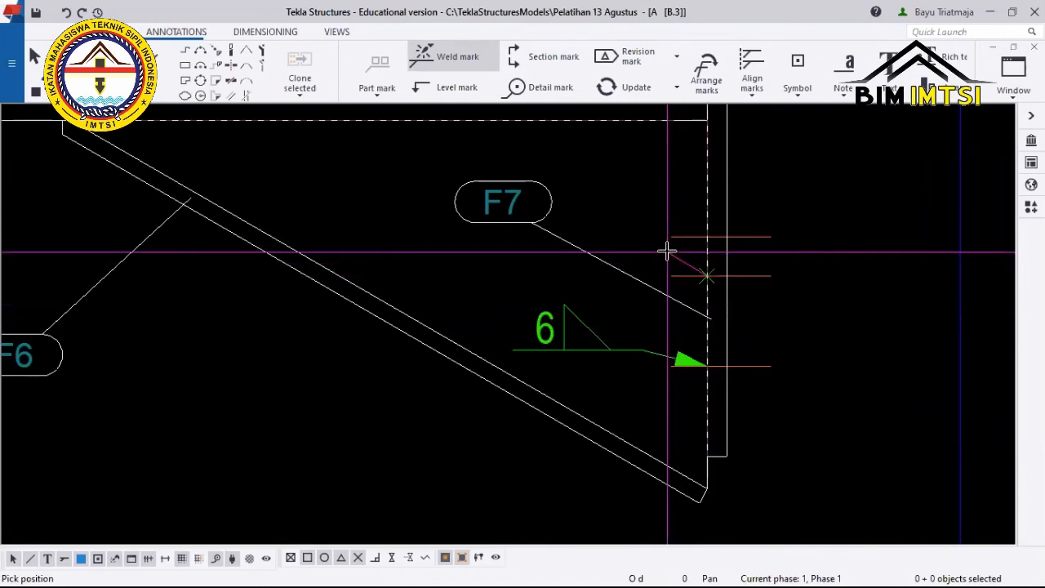
{"action": "left_click", "coordinate": [665, 250]}
{"action": "scroll", "coordinate": [642, 303], "scroll_direction": "down", "scroll_amount": 1}
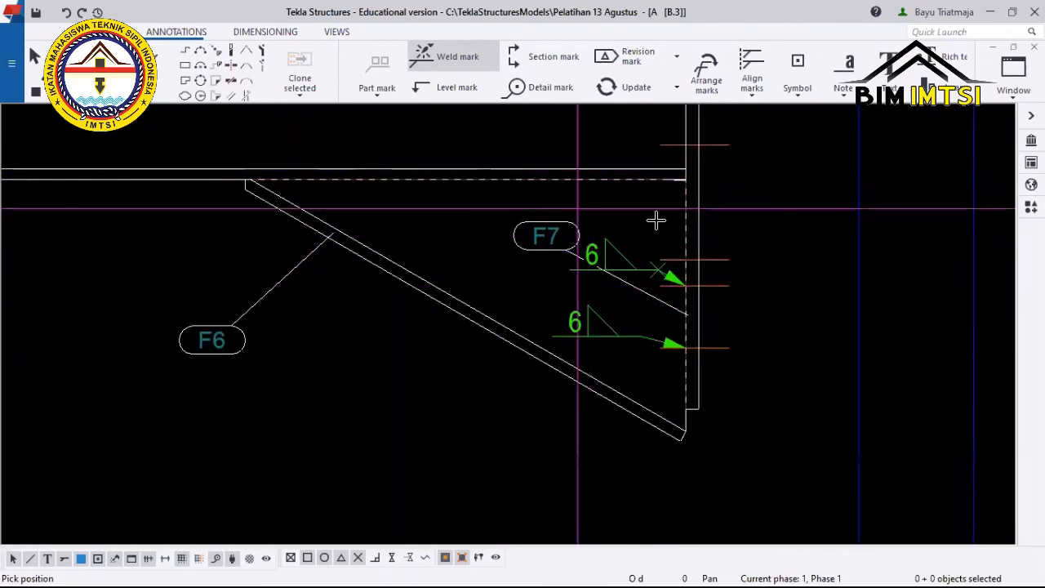
{"action": "scroll", "coordinate": [623, 329], "scroll_direction": "down", "scroll_amount": 2}
{"action": "right_click", "coordinate": [666, 288]}
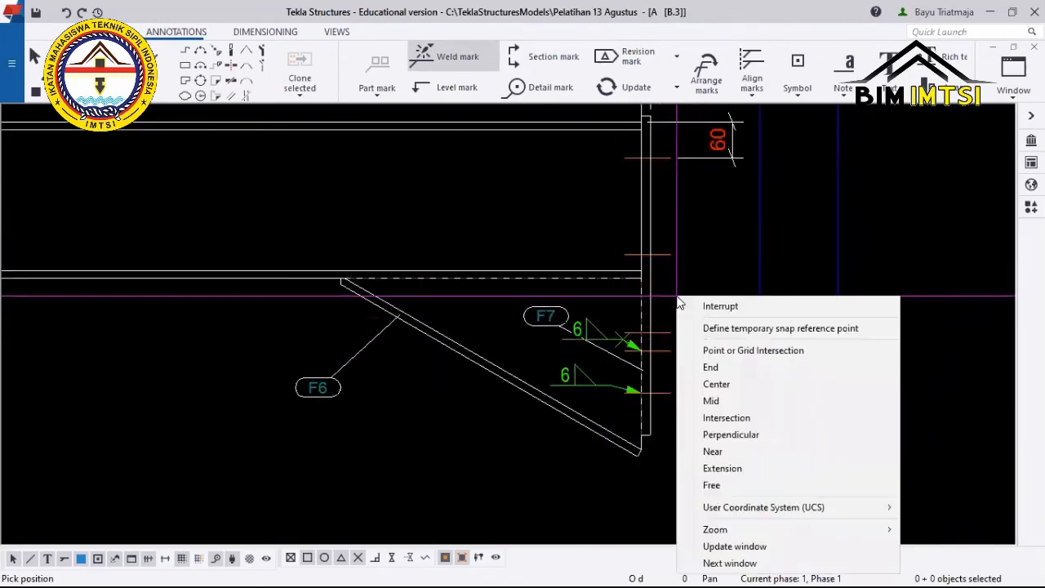
{"action": "key", "text": "Escape"}
Delete both manually placed weld marks beside mark F7 in the FRONT view.
{"action": "scroll", "coordinate": [597, 333], "scroll_direction": "up", "scroll_amount": 4}
{"action": "left_click", "coordinate": [597, 331]}
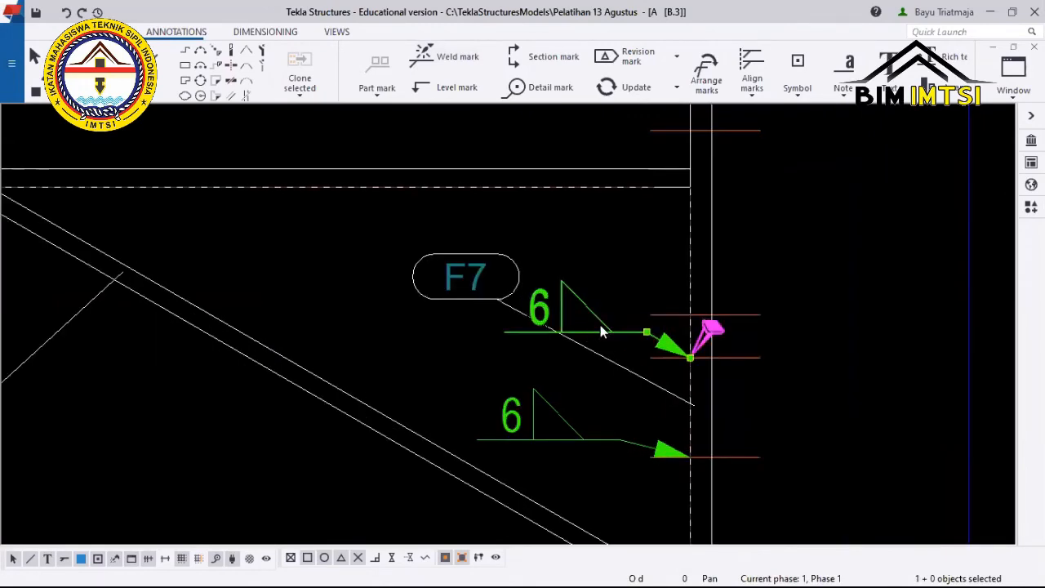
{"action": "left_click", "coordinate": [626, 446], "text": "shift"}
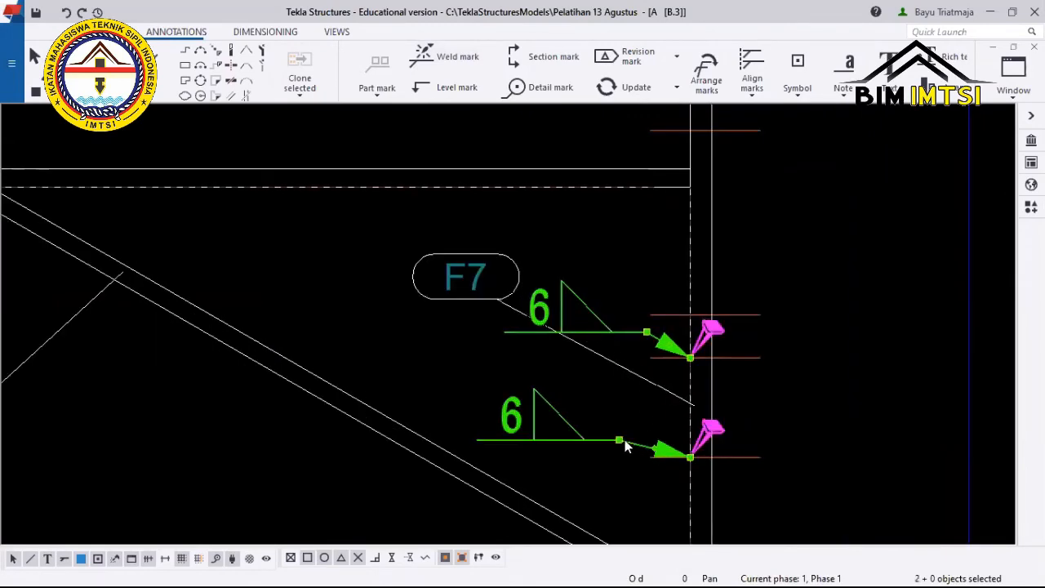
{"action": "key", "text": "Delete"}
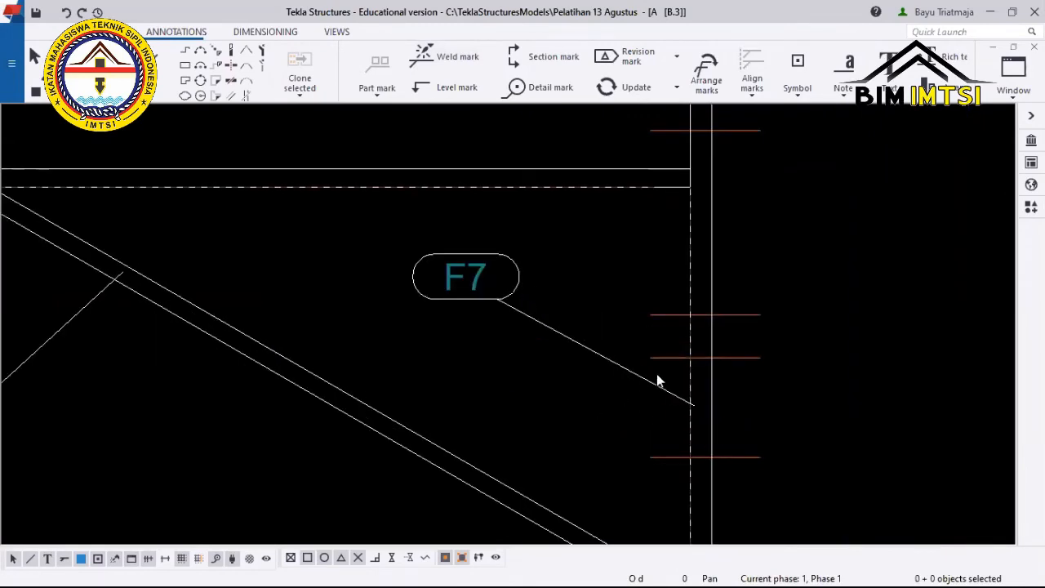
{"action": "scroll", "coordinate": [631, 179], "scroll_direction": "down", "scroll_amount": 5}
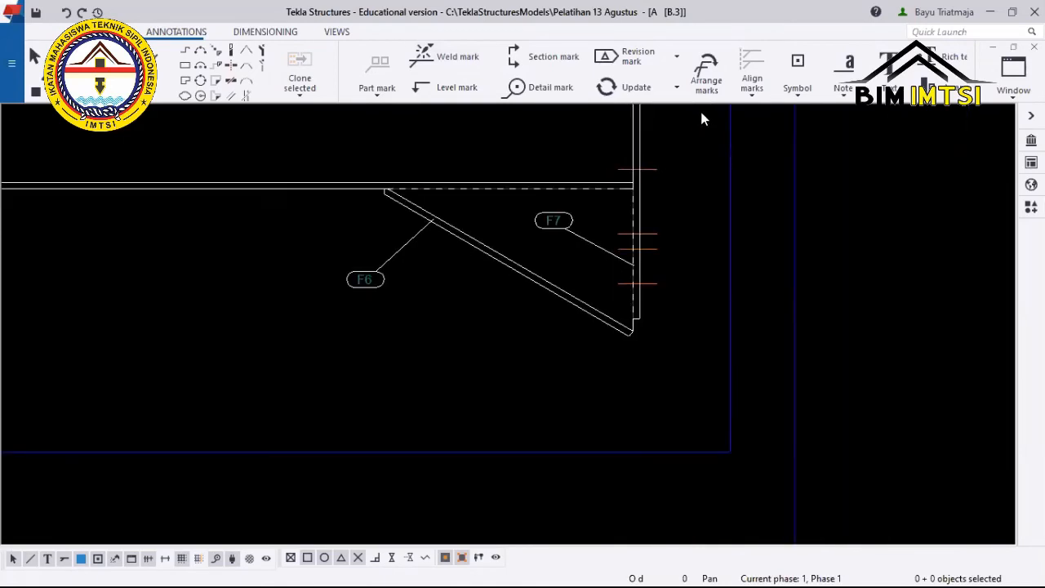
{"action": "scroll", "coordinate": [570, 221], "scroll_direction": "down", "scroll_amount": 4}
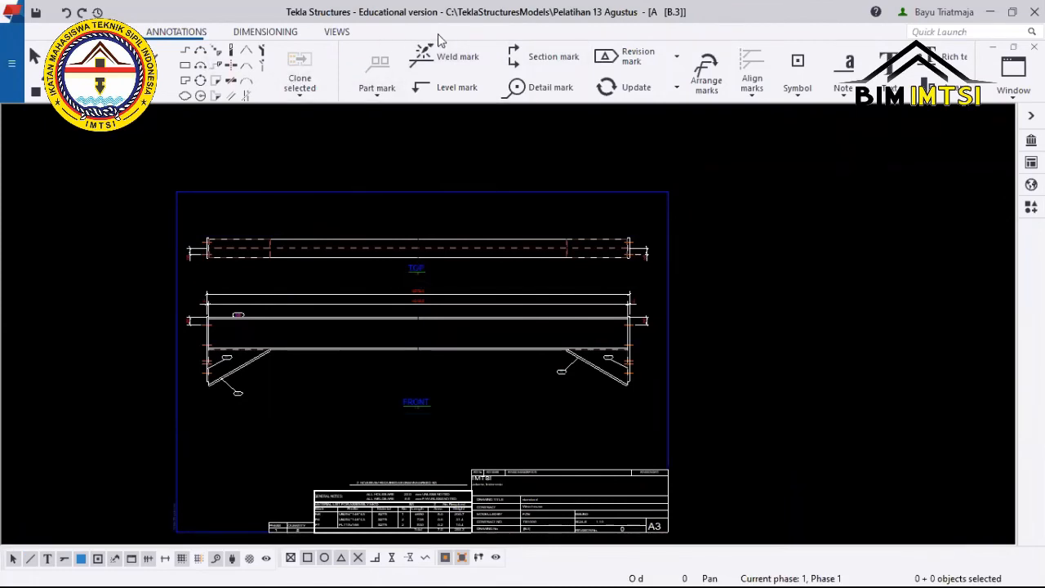
{"action": "left_click", "coordinate": [547, 56]}
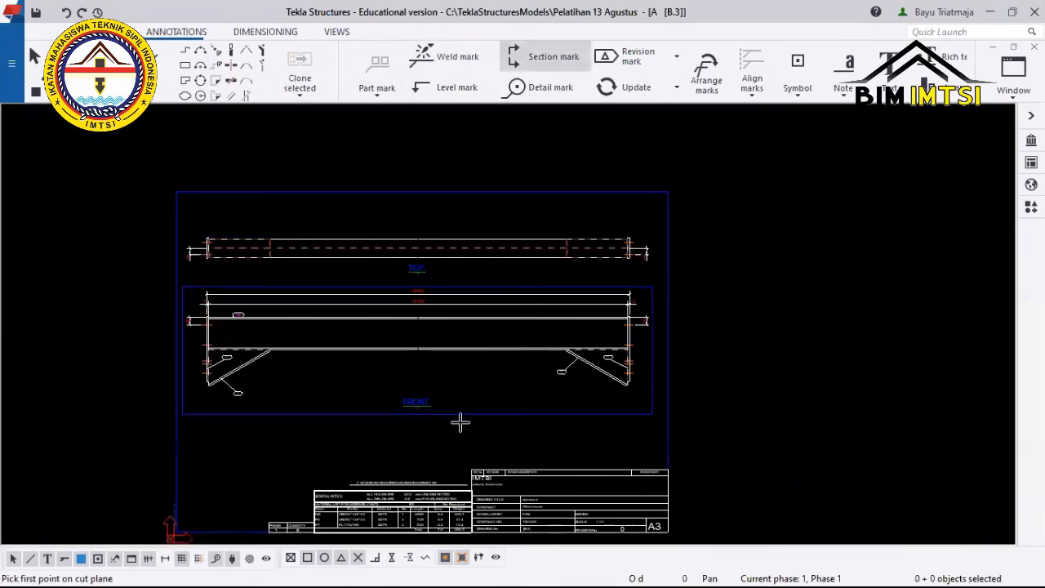
{"action": "scroll", "coordinate": [460, 401], "scroll_direction": "up", "scroll_amount": 3}
{"action": "scroll", "coordinate": [473, 273], "scroll_direction": "down", "scroll_amount": 3}
{"action": "right_click", "coordinate": [718, 209]}
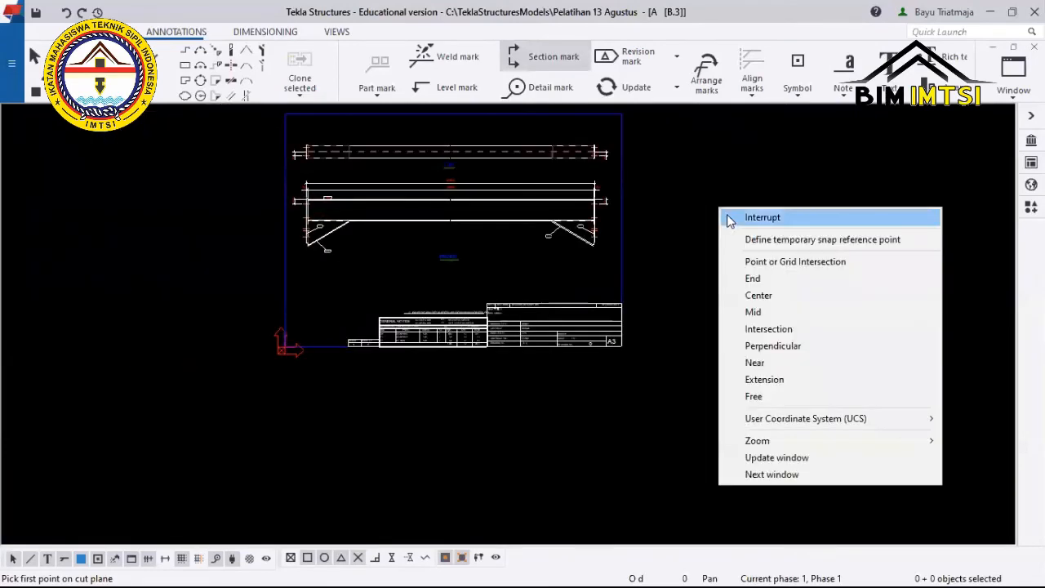
{"action": "left_click", "coordinate": [760, 217]}
Open the FRONT view's properties, examine its scale, rotation, size and depth settings, and leave them without modifying anything.
{"action": "scroll", "coordinate": [404, 256], "scroll_direction": "up", "scroll_amount": 2}
{"action": "left_click", "coordinate": [468, 202]}
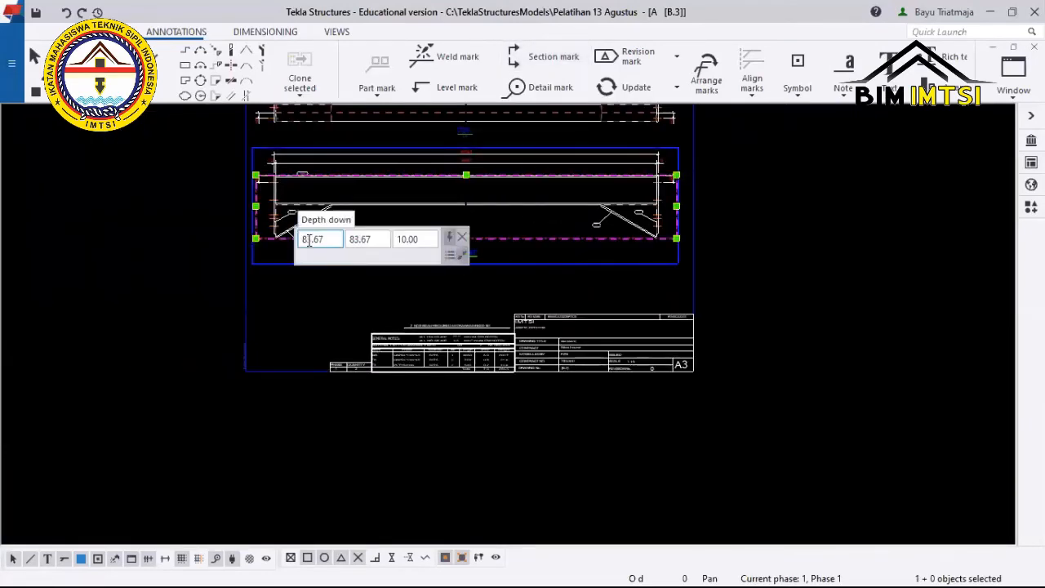
{"action": "left_click", "coordinate": [462, 256]}
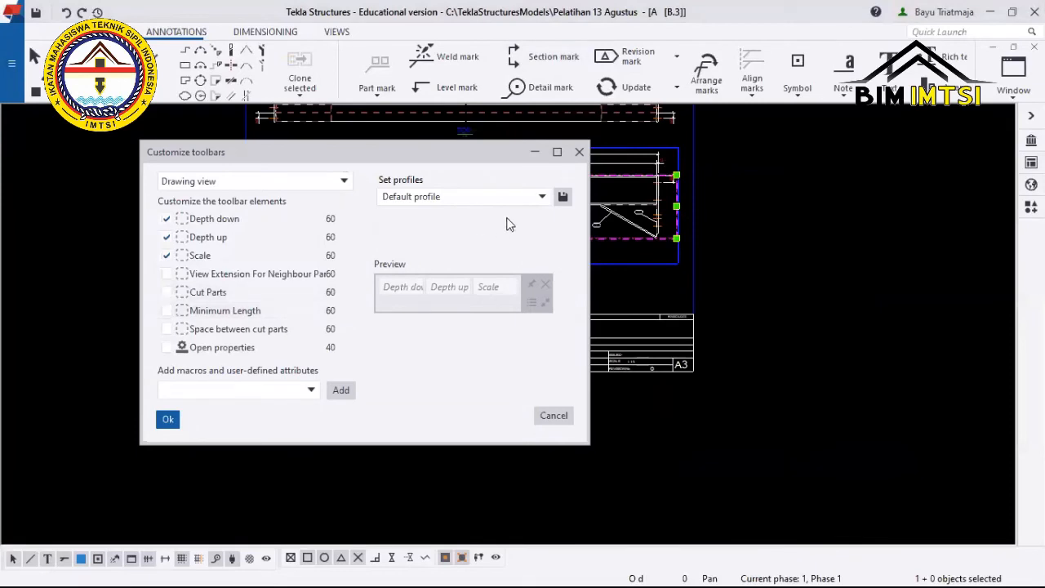
{"action": "left_click", "coordinate": [579, 152]}
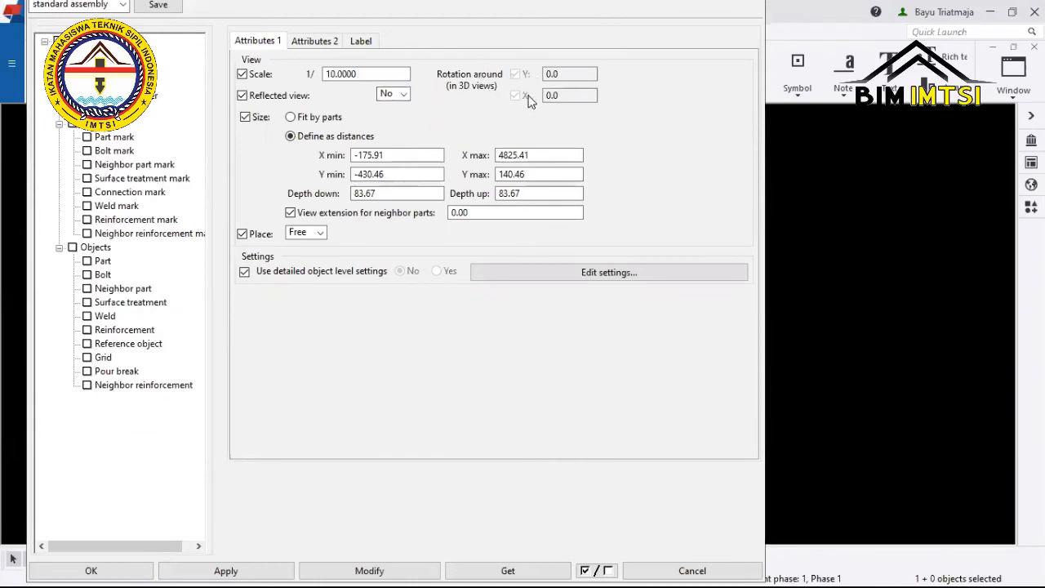
{"action": "left_click", "coordinate": [562, 95]}
{"action": "left_click", "coordinate": [579, 74]}
{"action": "left_click", "coordinate": [729, 570]}
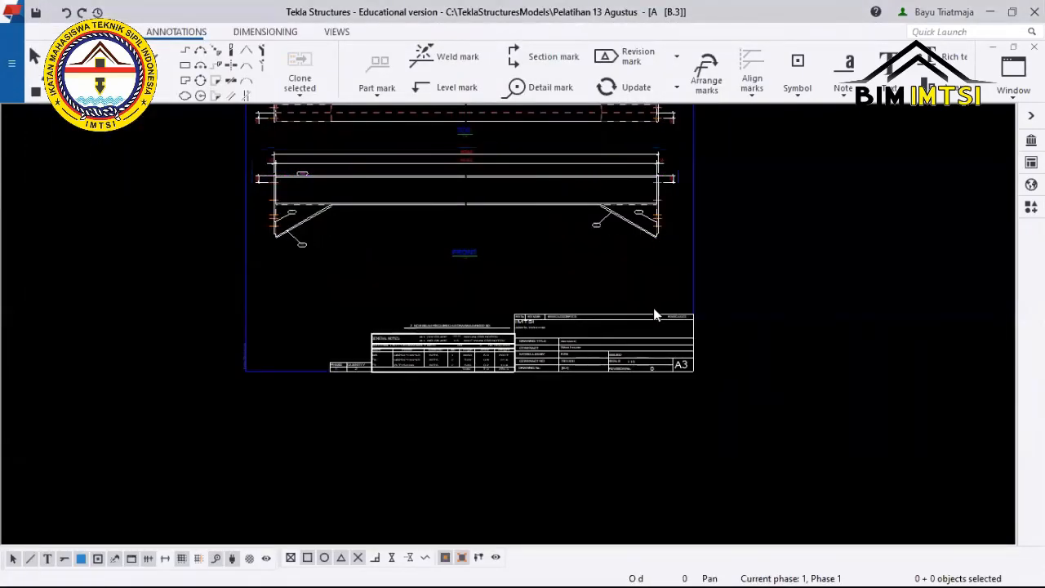
Close assembly drawing B.3 and keep the changes to the drawing.
{"action": "scroll", "coordinate": [651, 317], "scroll_direction": "up", "scroll_amount": 1}
{"action": "middle_click_drag", "start_coordinate": [643, 346], "coordinate": [633, 419]}
{"action": "scroll", "coordinate": [620, 400], "scroll_direction": "down", "scroll_amount": 4}
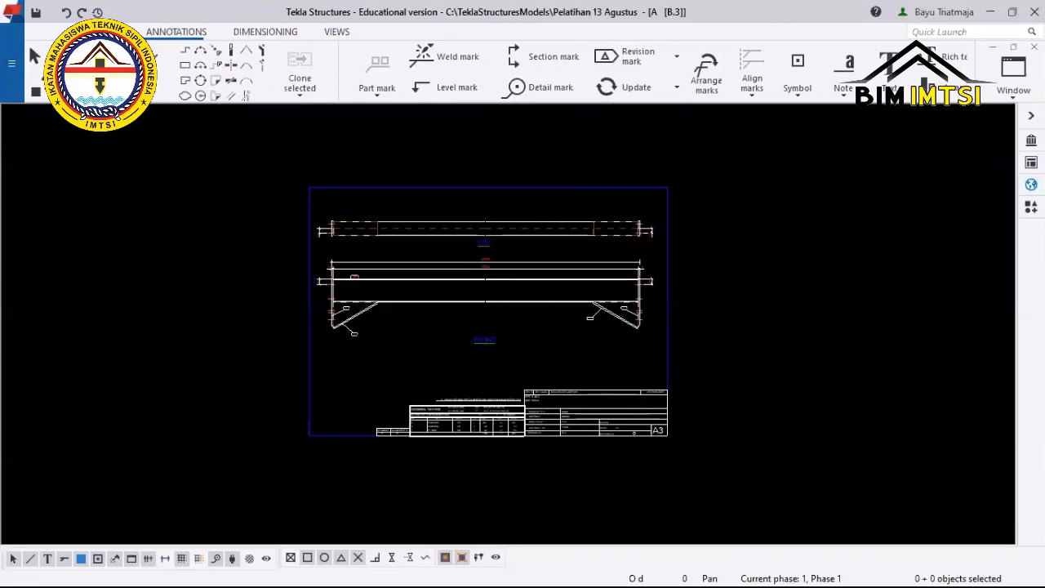
{"action": "left_click", "coordinate": [1035, 46]}
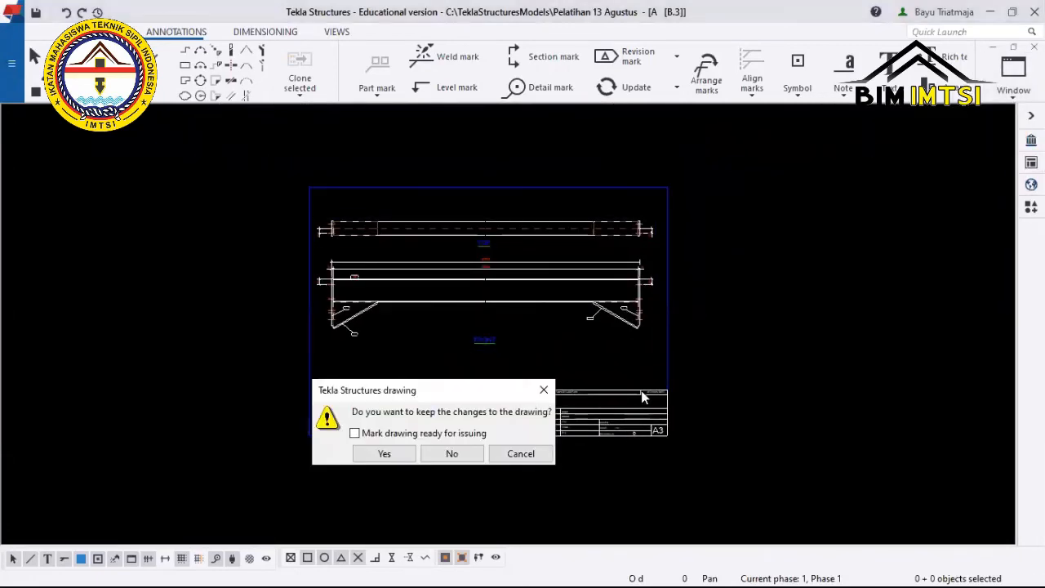
{"action": "left_click", "coordinate": [406, 455]}
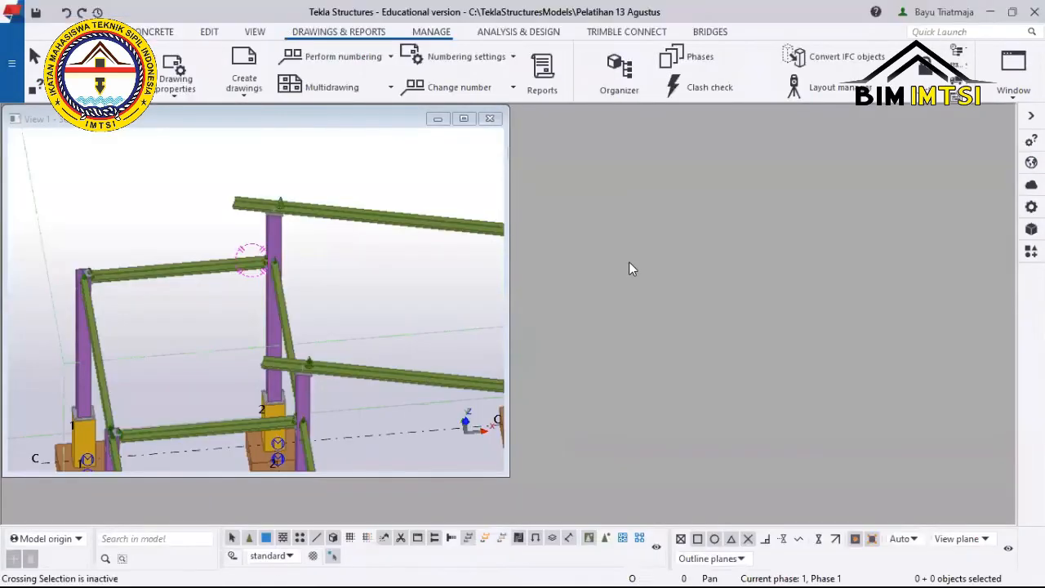
Maximize the 3D model view and examine the steel and concrete frames from several sides.
{"action": "left_click", "coordinate": [464, 118]}
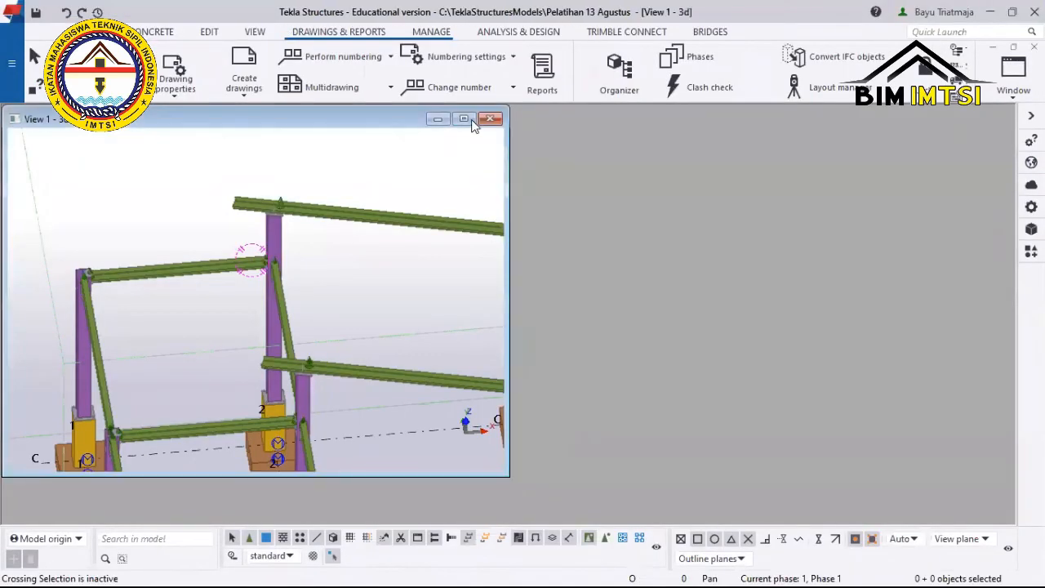
{"action": "scroll", "coordinate": [536, 231], "scroll_direction": "down", "scroll_amount": 5}
{"action": "scroll", "coordinate": [536, 231], "scroll_direction": "down", "scroll_amount": 2}
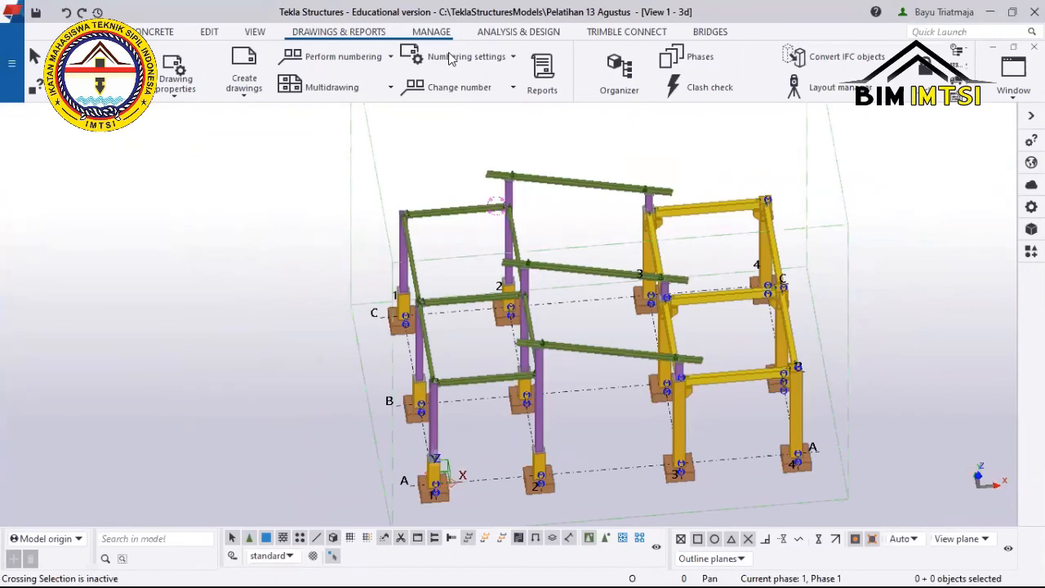
{"action": "scroll", "coordinate": [564, 120], "scroll_direction": "up", "scroll_amount": 5}
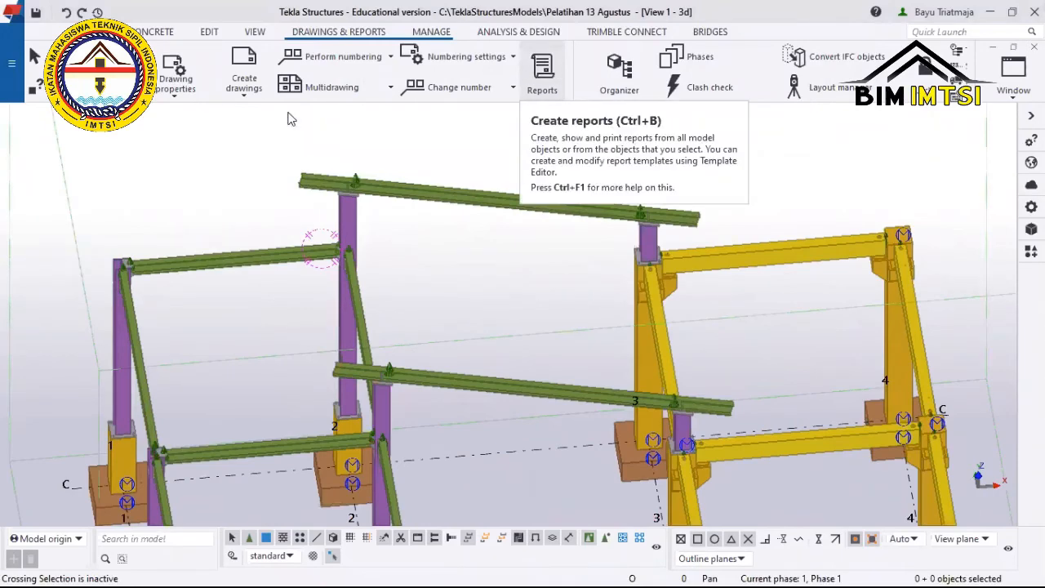
{"action": "scroll", "coordinate": [379, 356], "scroll_direction": "down", "scroll_amount": 5}
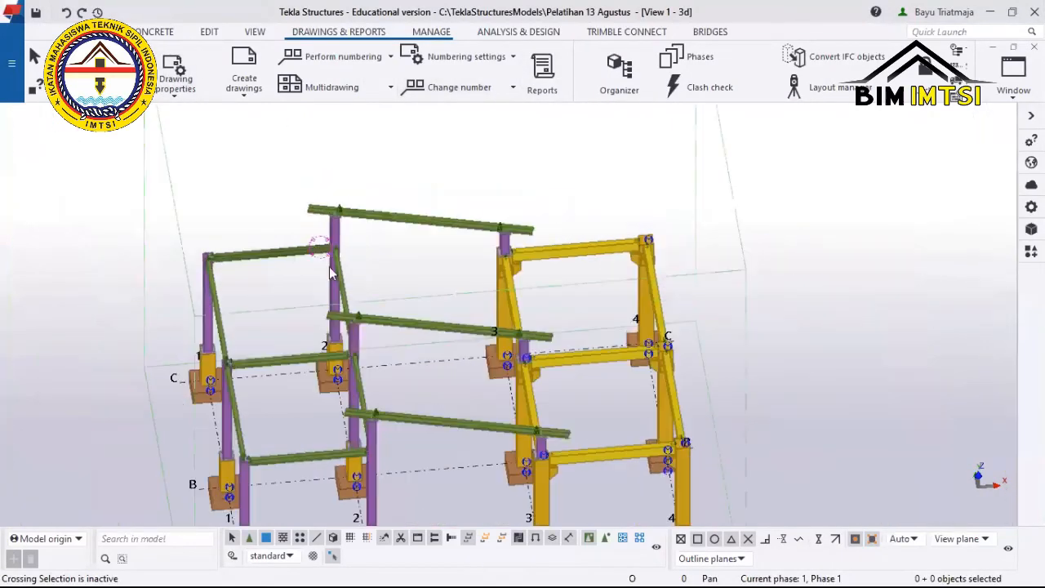
{"action": "scroll", "coordinate": [427, 364], "scroll_direction": "up", "scroll_amount": 6}
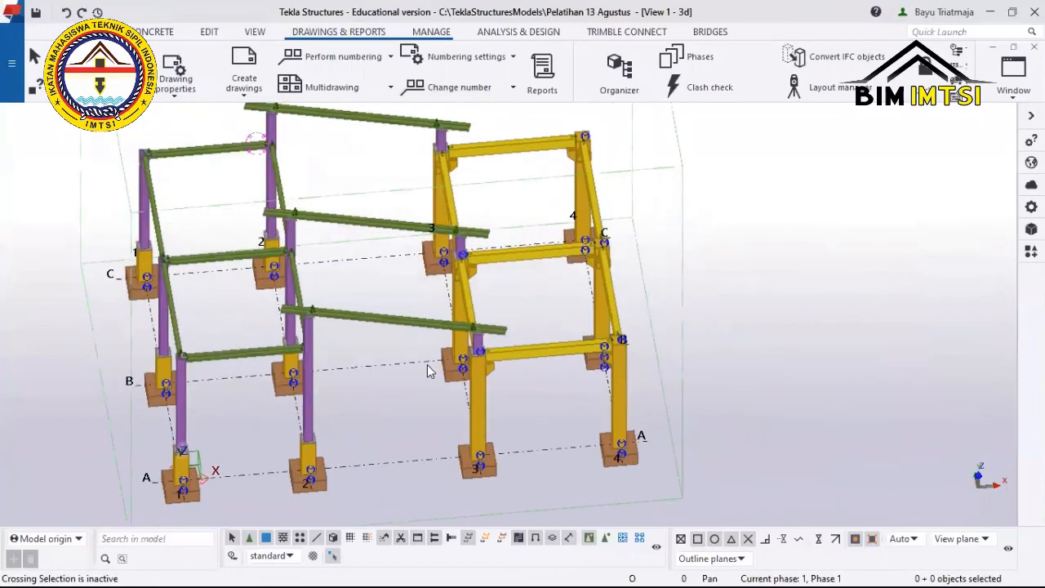
{"action": "scroll", "coordinate": [416, 337], "scroll_direction": "down", "scroll_amount": 2}
{"action": "middle_click_drag", "start_coordinate": [322, 173], "coordinate": [395, 186], "text": "ctrl"}
{"action": "scroll", "coordinate": [395, 184], "scroll_direction": "down", "scroll_amount": 4}
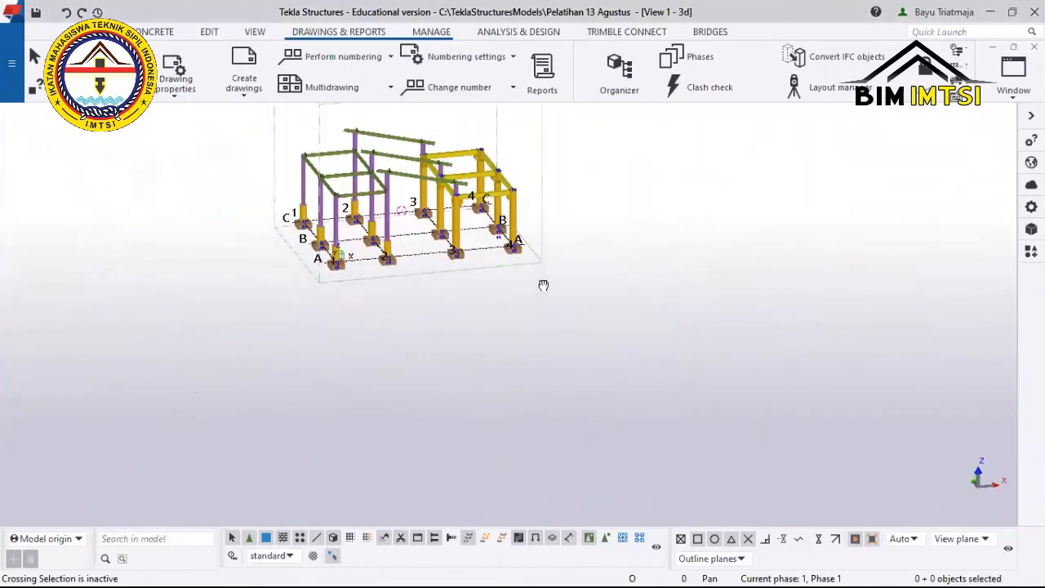
{"action": "middle_click_drag", "start_coordinate": [542, 285], "coordinate": [415, 209], "text": "ctrl"}
{"action": "scroll", "coordinate": [360, 201], "scroll_direction": "up", "scroll_amount": 10}
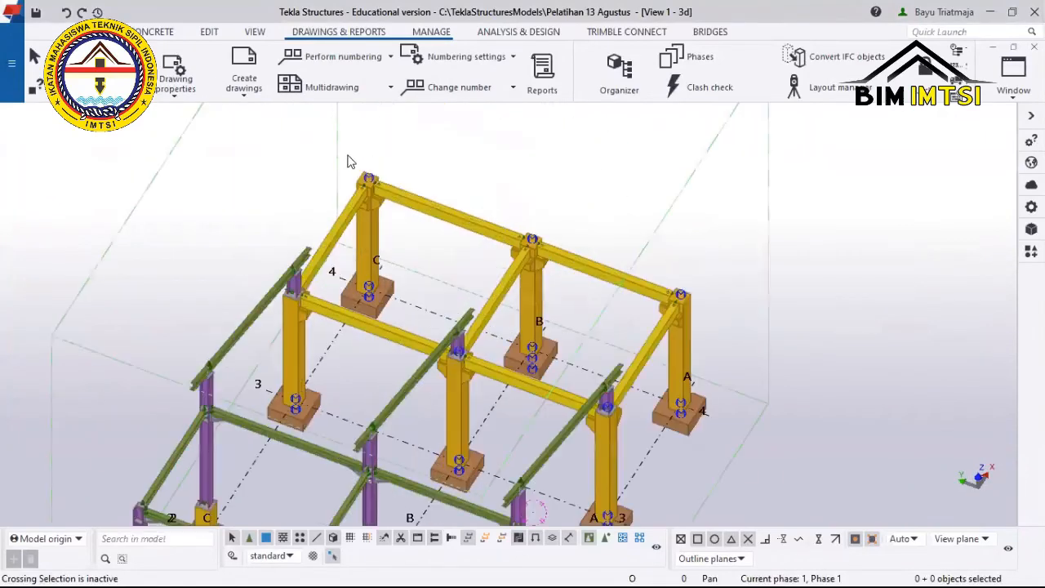
{"action": "scroll", "coordinate": [359, 202], "scroll_direction": "down", "scroll_amount": 15}
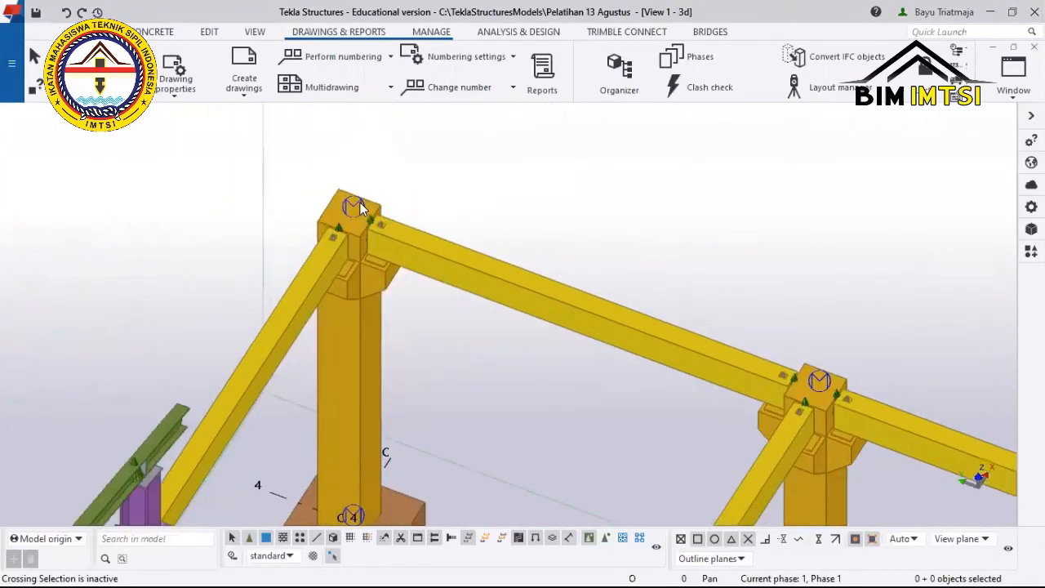
{"action": "middle_click_drag", "start_coordinate": [87, 303], "coordinate": [306, 356], "text": "ctrl"}
{"action": "scroll", "coordinate": [306, 355], "scroll_direction": "up", "scroll_amount": 8}
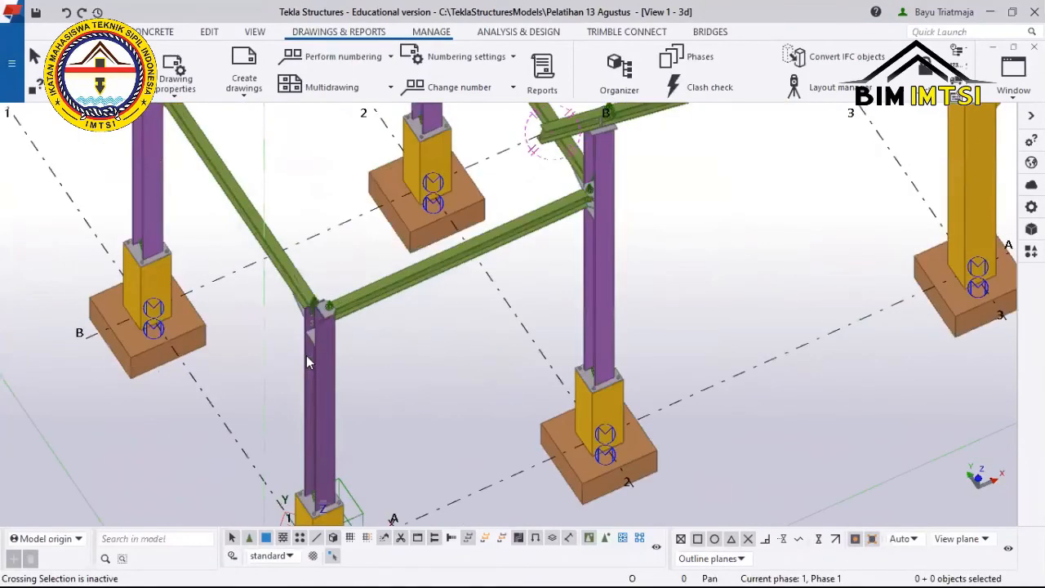
Show the model parts as wireframe and examine the reinforcement inside the footing at grids B and 2.
{"action": "key", "text": "ctrl+2"}
{"action": "key", "text": "ctrl+1"}
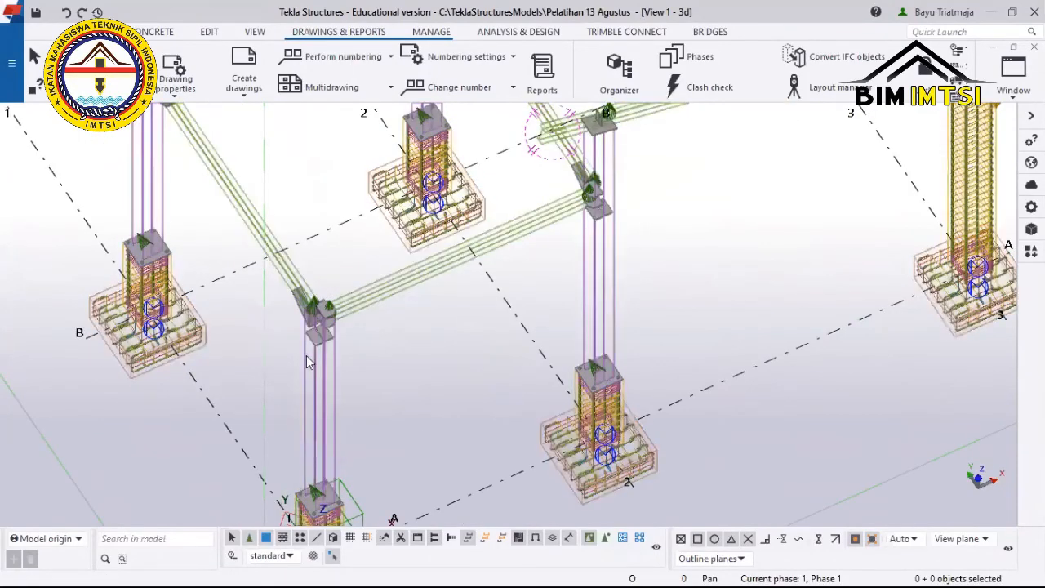
{"action": "scroll", "coordinate": [378, 308], "scroll_direction": "up", "scroll_amount": 4}
{"action": "scroll", "coordinate": [433, 269], "scroll_direction": "up", "scroll_amount": 10}
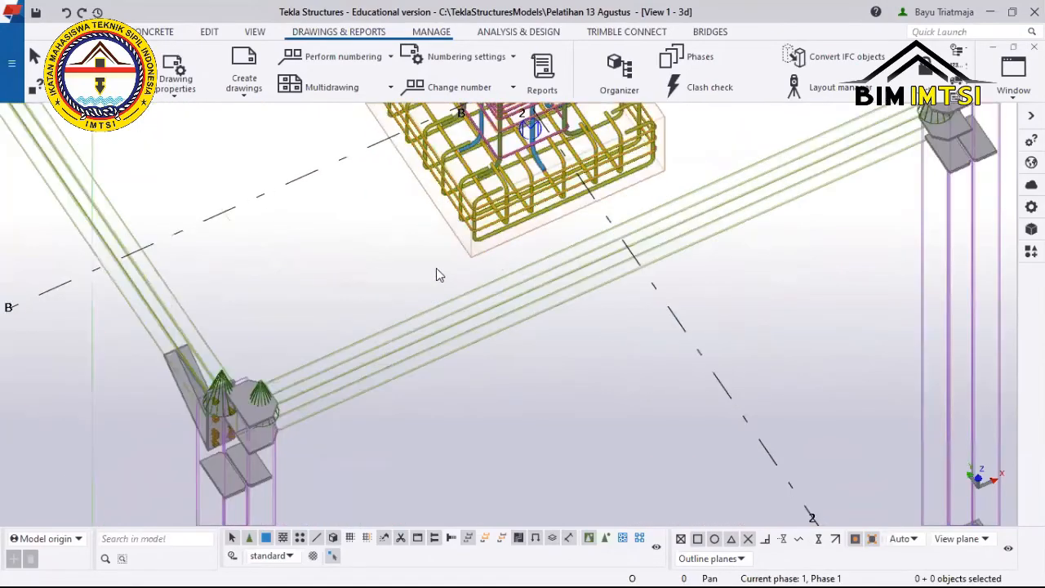
{"action": "scroll", "coordinate": [426, 260], "scroll_direction": "down", "scroll_amount": 10}
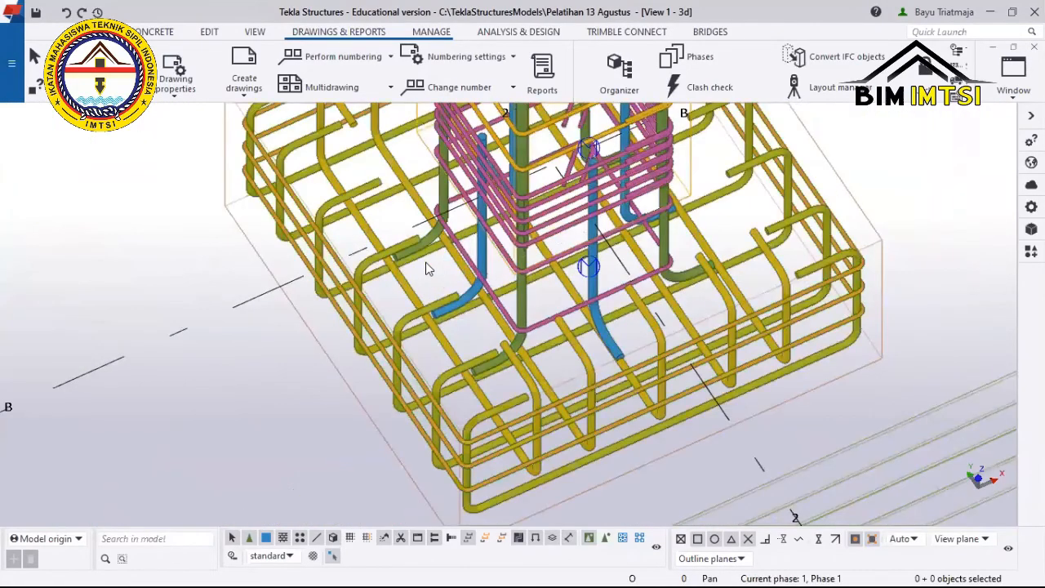
{"action": "scroll", "coordinate": [522, 381], "scroll_direction": "up", "scroll_amount": 8}
{"action": "middle_click_drag", "start_coordinate": [523, 380], "coordinate": [360, 303]}
{"action": "key", "text": "End"}
{"action": "key", "text": "End"}
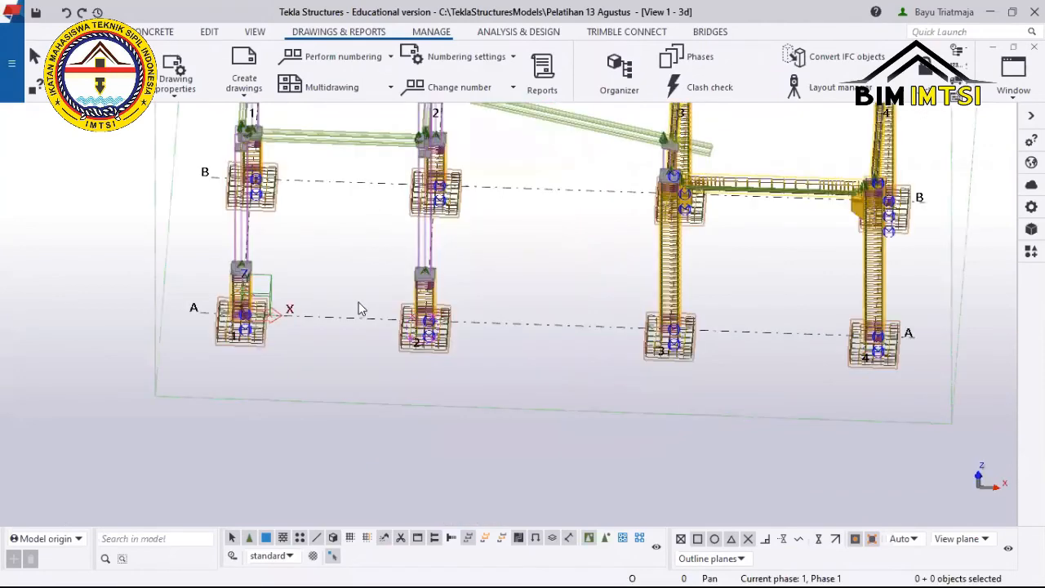
{"action": "scroll", "coordinate": [359, 308], "scroll_direction": "down", "scroll_amount": 2}
{"action": "left_click", "coordinate": [359, 308]}
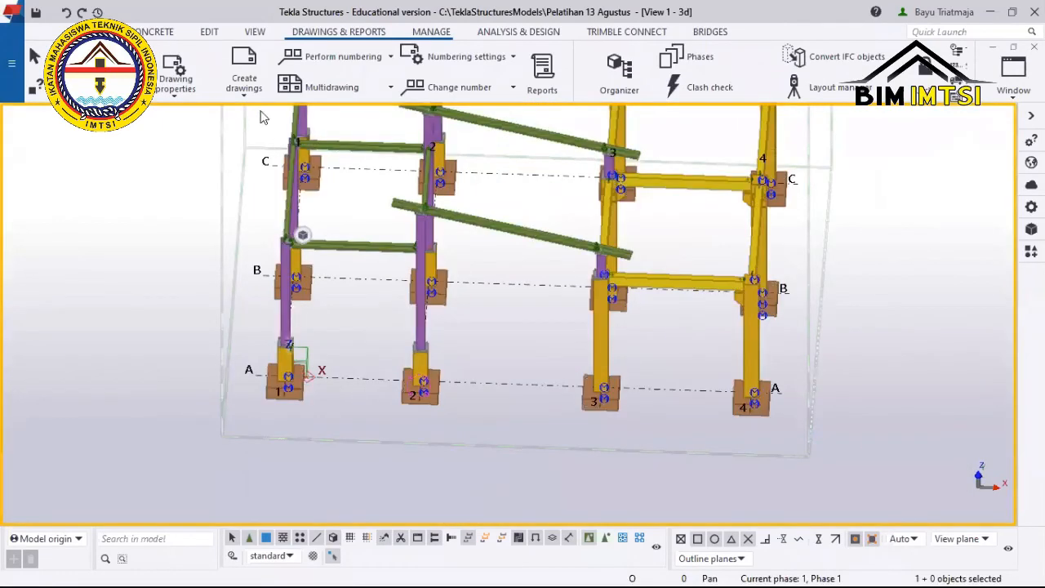
{"action": "left_click", "coordinate": [240, 88]}
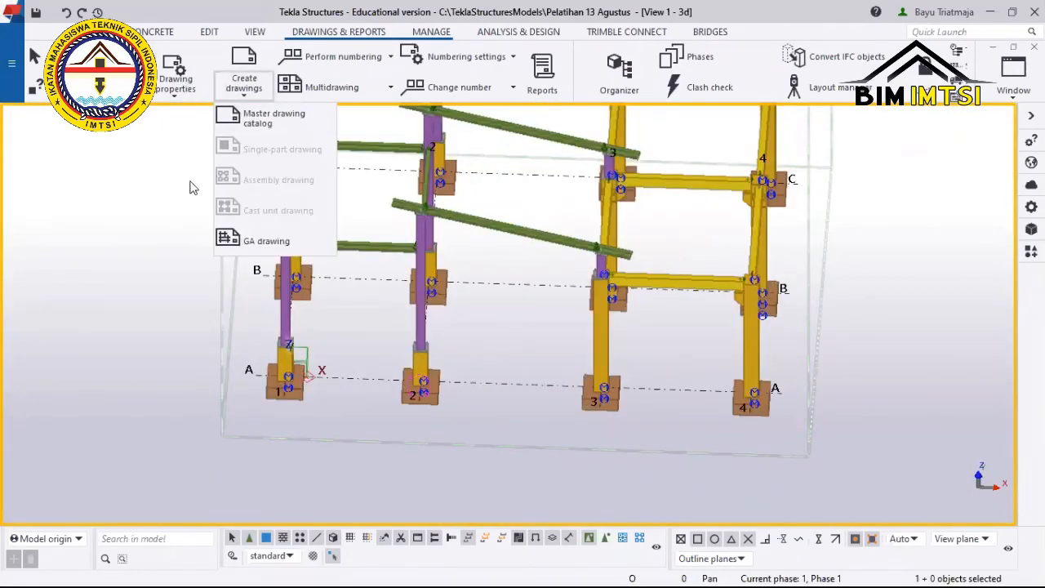
{"action": "left_click", "coordinate": [155, 197]}
Bring up the document list showing the assembly drawings, look it over and minimize it.
{"action": "middle_click_drag", "start_coordinate": [362, 188], "coordinate": [290, 273]}
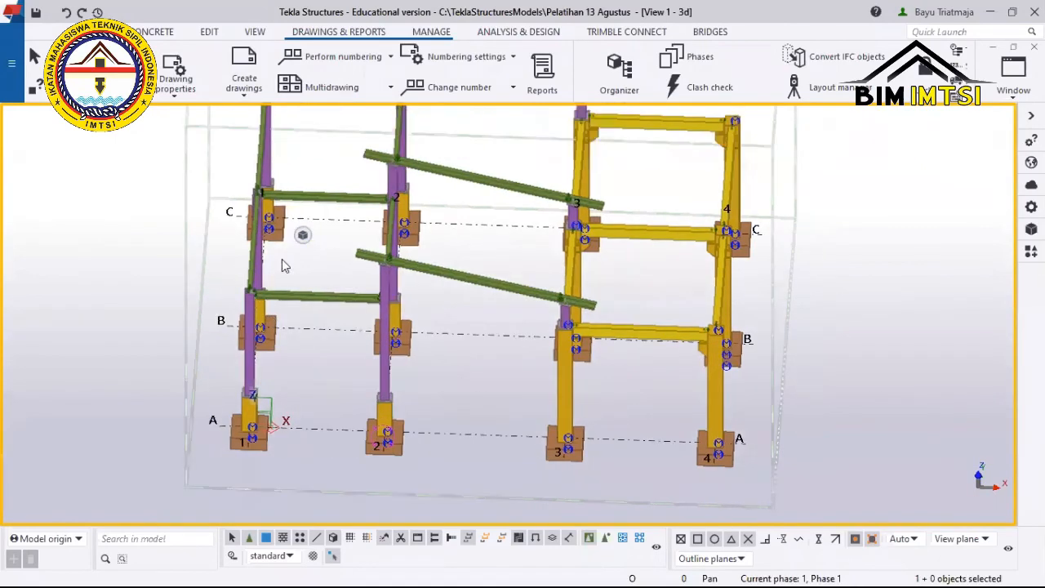
{"action": "scroll", "coordinate": [263, 237], "scroll_direction": "up", "scroll_amount": 1}
{"action": "middle_click_drag", "start_coordinate": [264, 234], "coordinate": [434, 47], "text": "ctrl"}
{"action": "scroll", "coordinate": [339, 172], "scroll_direction": "down", "scroll_amount": 2}
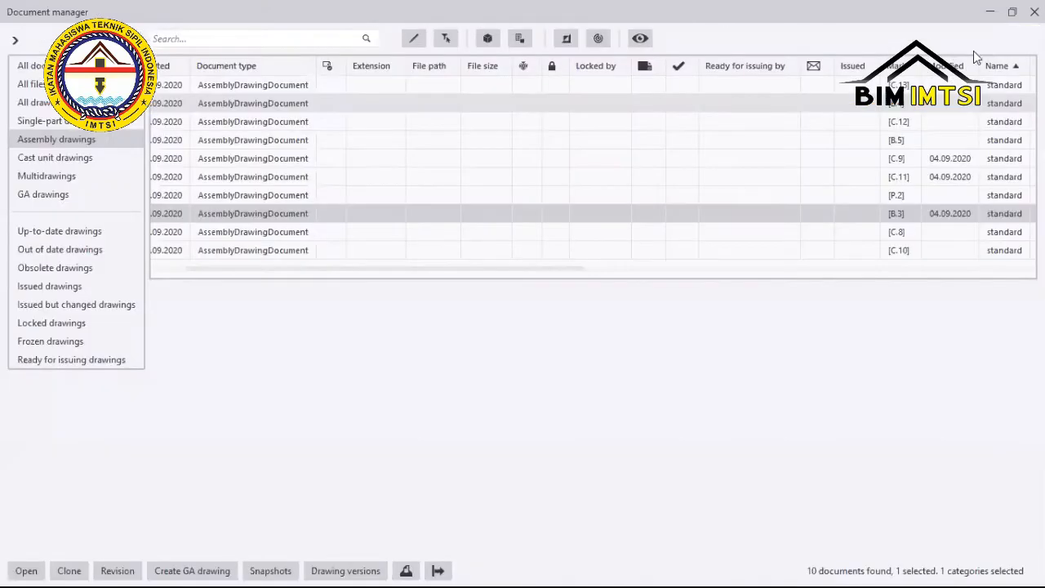
{"action": "left_click", "coordinate": [993, 14]}
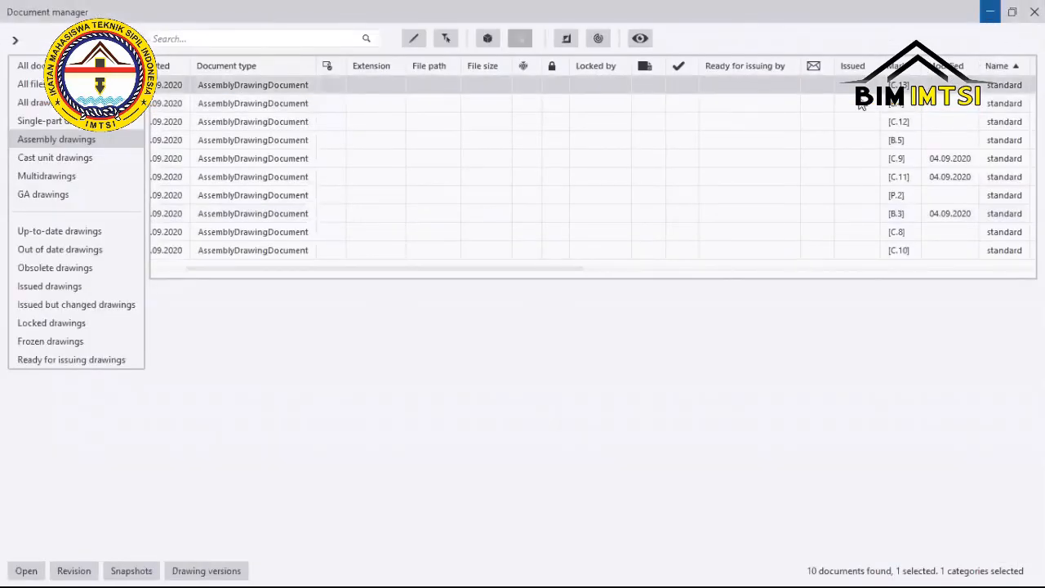
View assembly drawing C.13, check its assembly drawing properties without changing them, and minimize the program.
{"action": "left_click", "coordinate": [992, 12]}
{"action": "scroll", "coordinate": [709, 197], "scroll_direction": "down", "scroll_amount": 2}
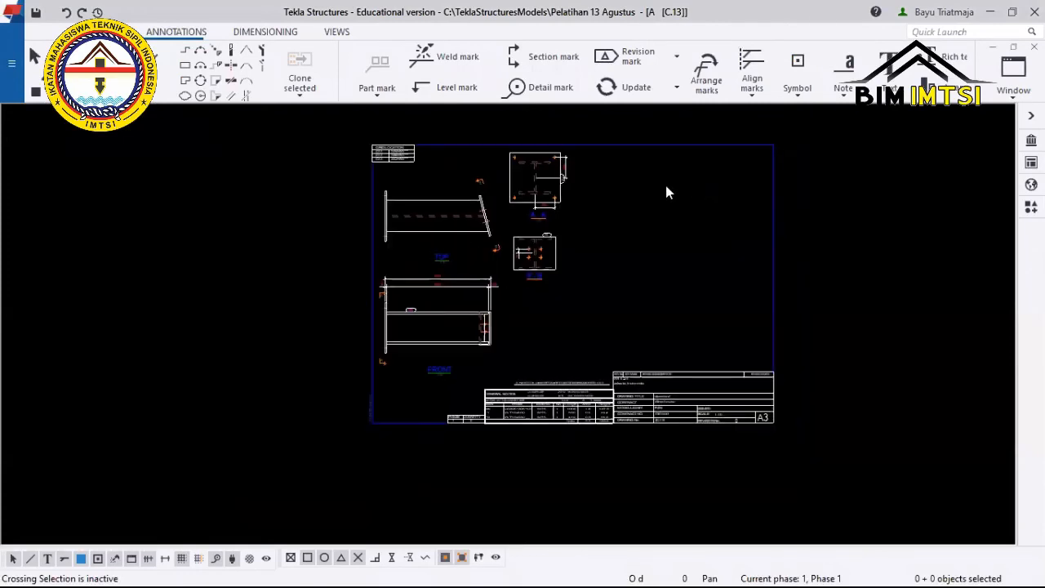
{"action": "double_click", "coordinate": [666, 192]}
{"action": "left_click", "coordinate": [626, 569]}
{"action": "scroll", "coordinate": [784, 342], "scroll_direction": "up", "scroll_amount": 1}
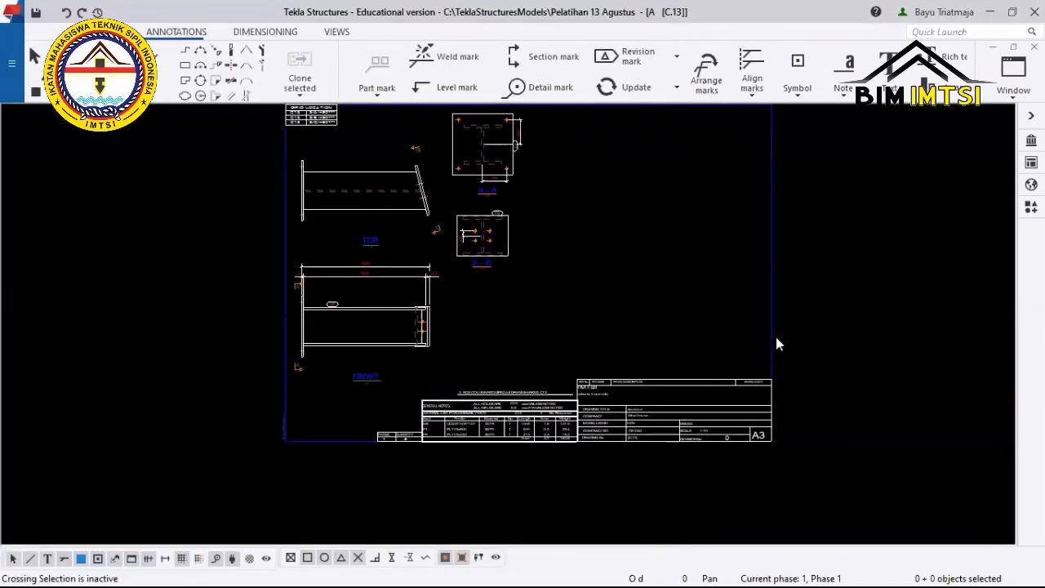
{"action": "double_click", "coordinate": [774, 345]}
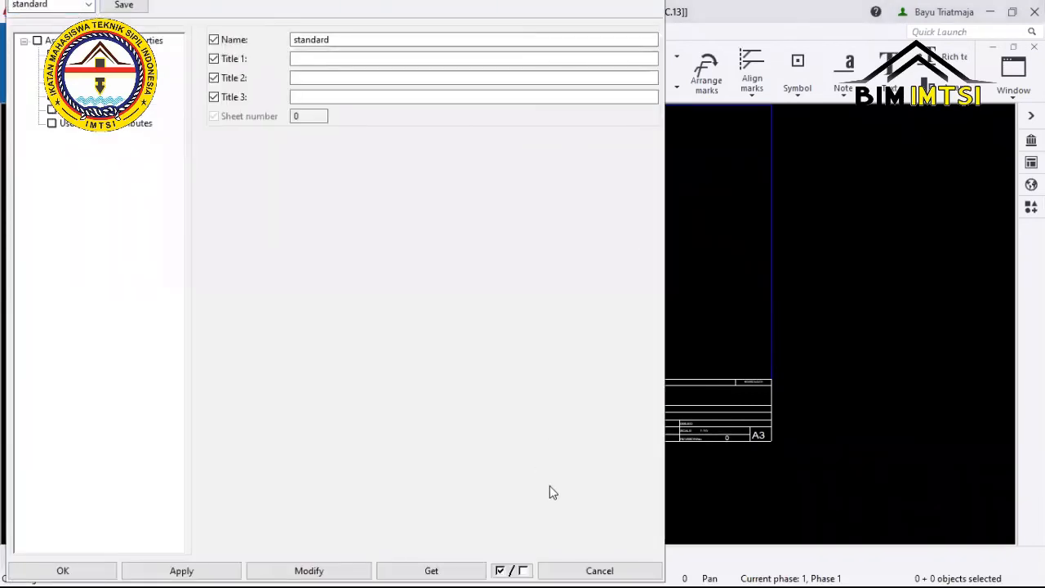
{"action": "left_click", "coordinate": [599, 569]}
{"action": "double_click", "coordinate": [555, 335]}
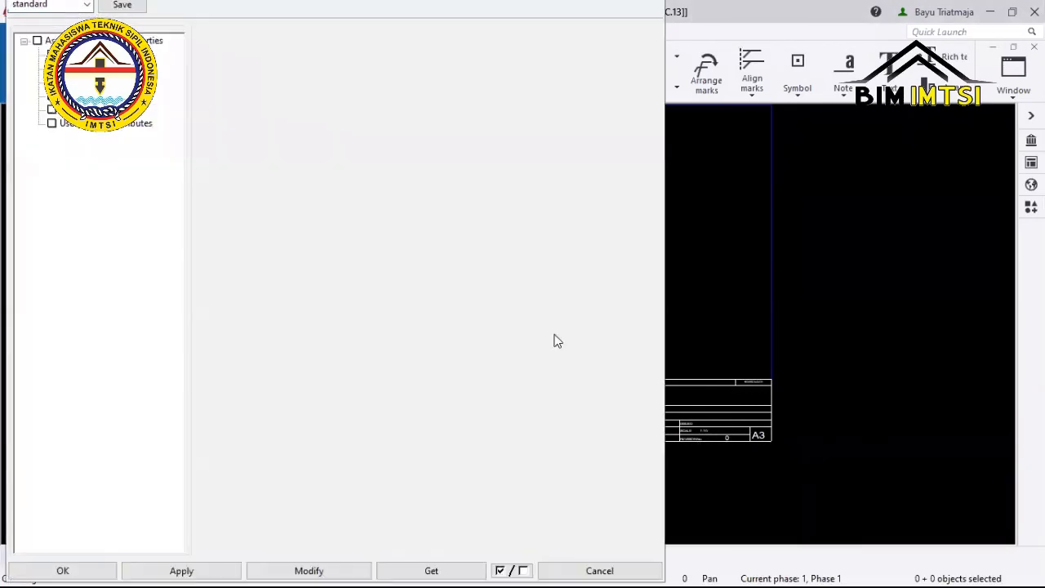
{"action": "left_click", "coordinate": [578, 570]}
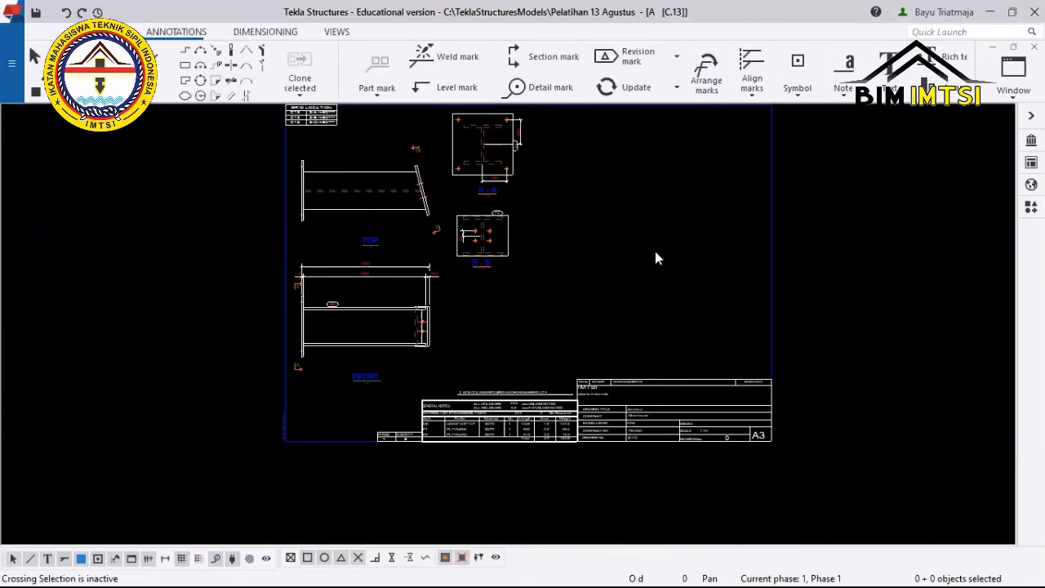
{"action": "left_click", "coordinate": [991, 12]}
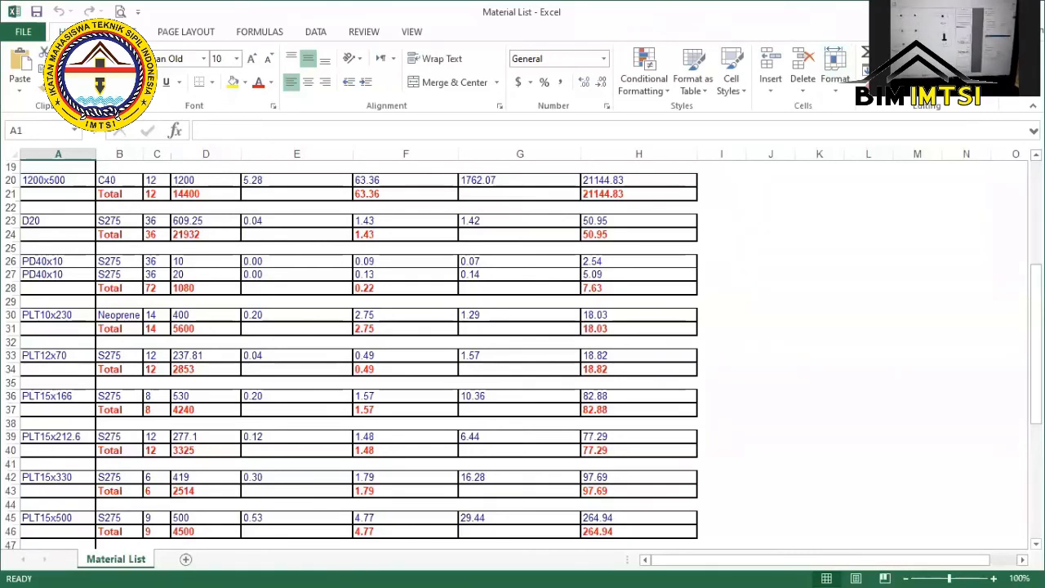
{"action": "key", "text": "alt+Tab"}
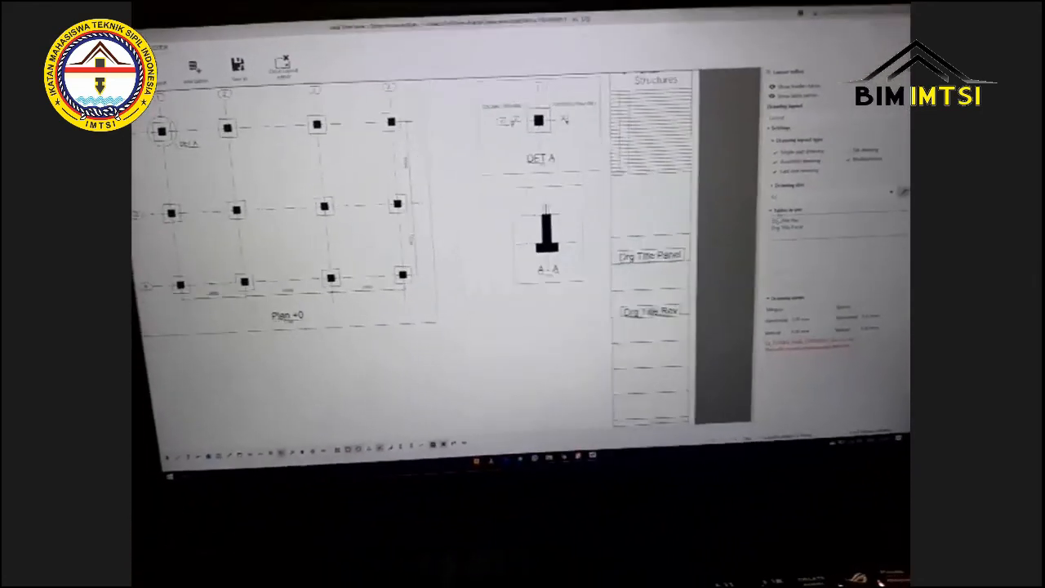
{"action": "left_click", "coordinate": [800, 220]}
{"action": "left_click", "coordinate": [801, 213]}
{"action": "left_click", "coordinate": [800, 219]}
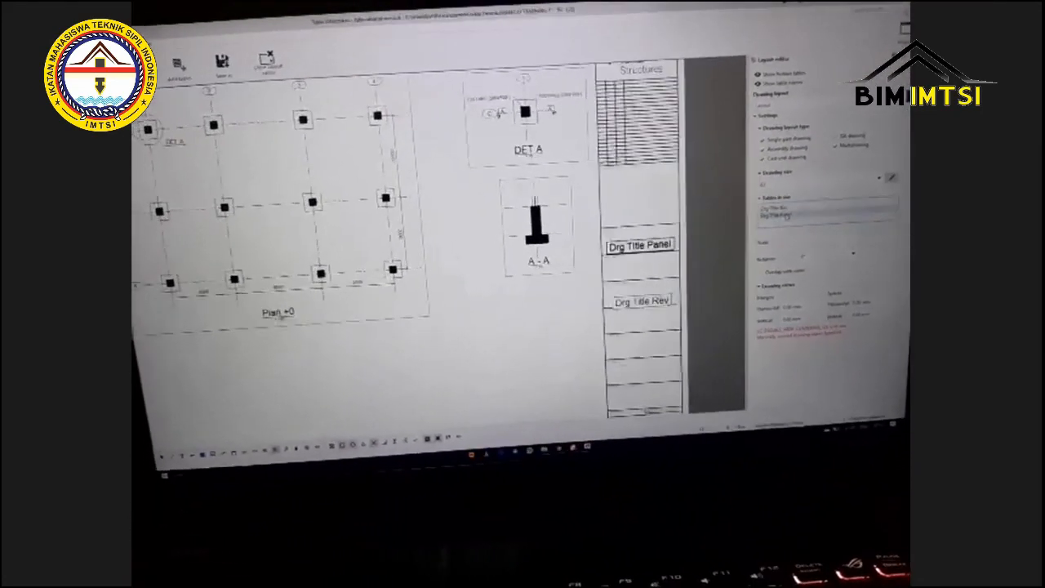
{"action": "left_click", "coordinate": [801, 213]}
{"action": "left_click", "coordinate": [714, 216]}
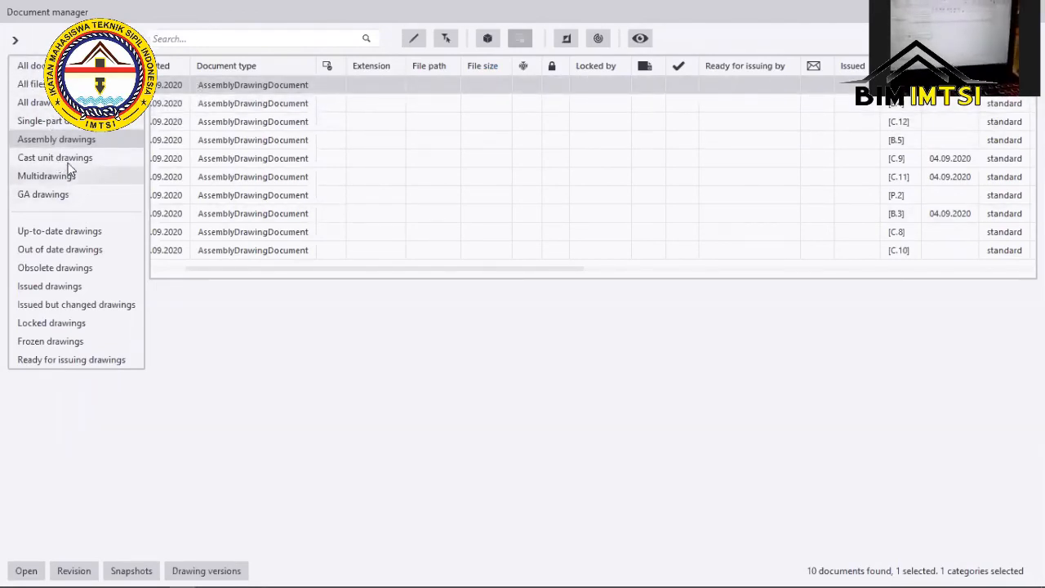
Look over the cast unit drawings and the GA drawings in the document list, and close the list.
{"action": "left_click", "coordinate": [102, 159]}
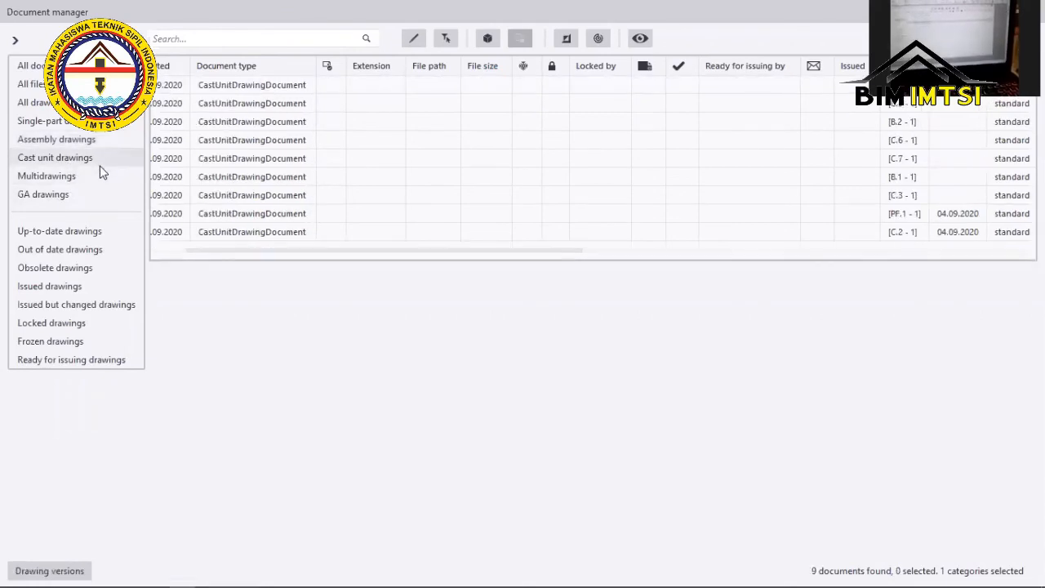
{"action": "left_click", "coordinate": [79, 191]}
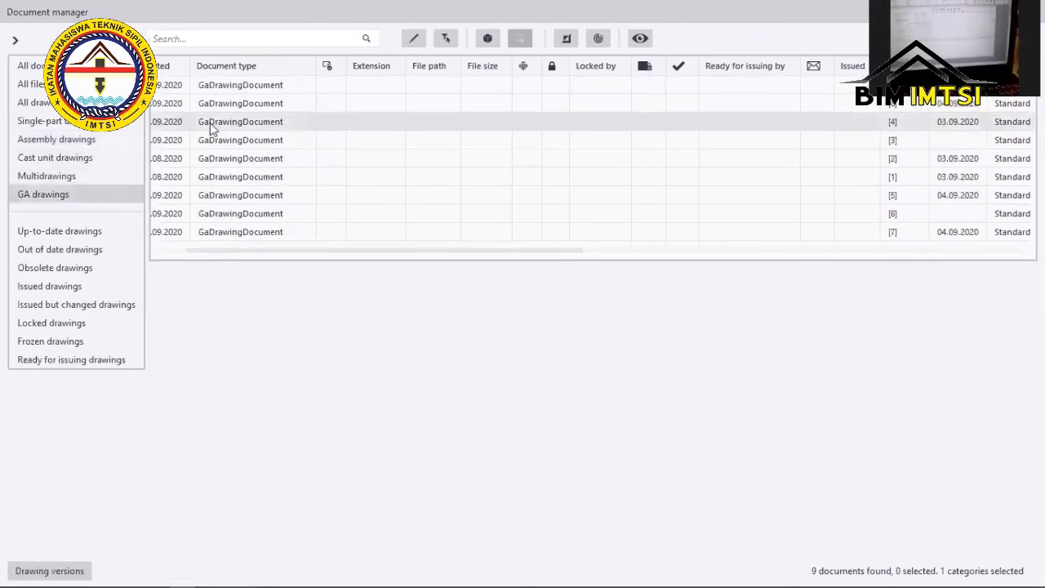
{"action": "left_click", "coordinate": [87, 162]}
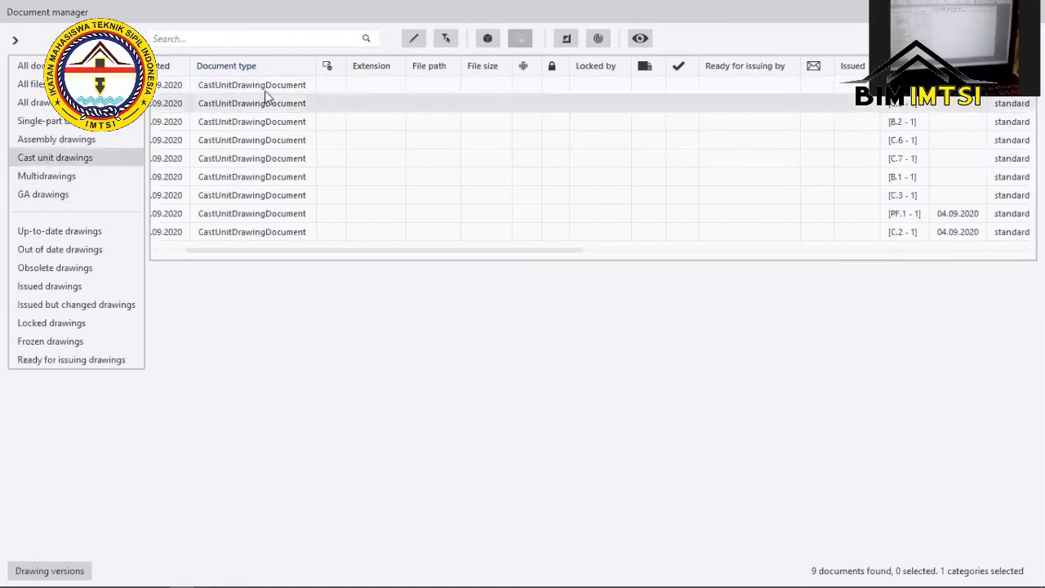
{"action": "left_click", "coordinate": [82, 199]}
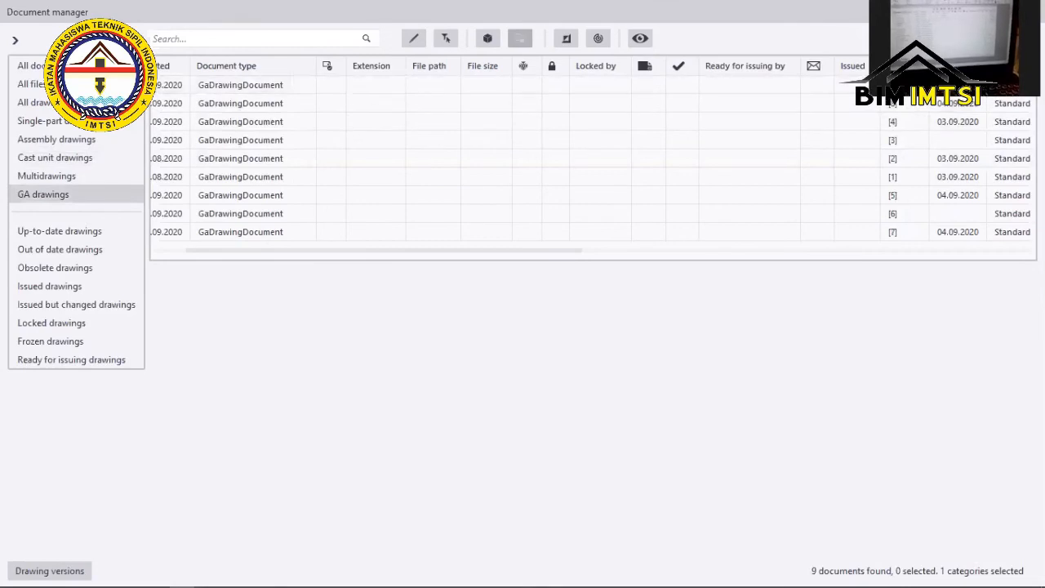
{"action": "left_click", "coordinate": [1031, 12]}
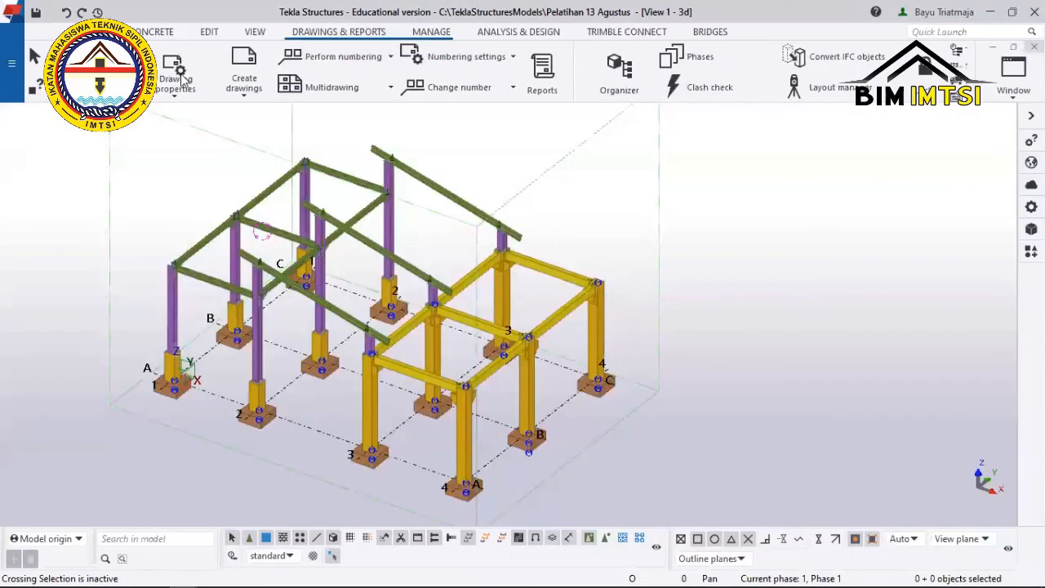
Open the drawing layout editor, look through the available layouts, and close it without changes.
{"action": "left_click", "coordinate": [181, 82]}
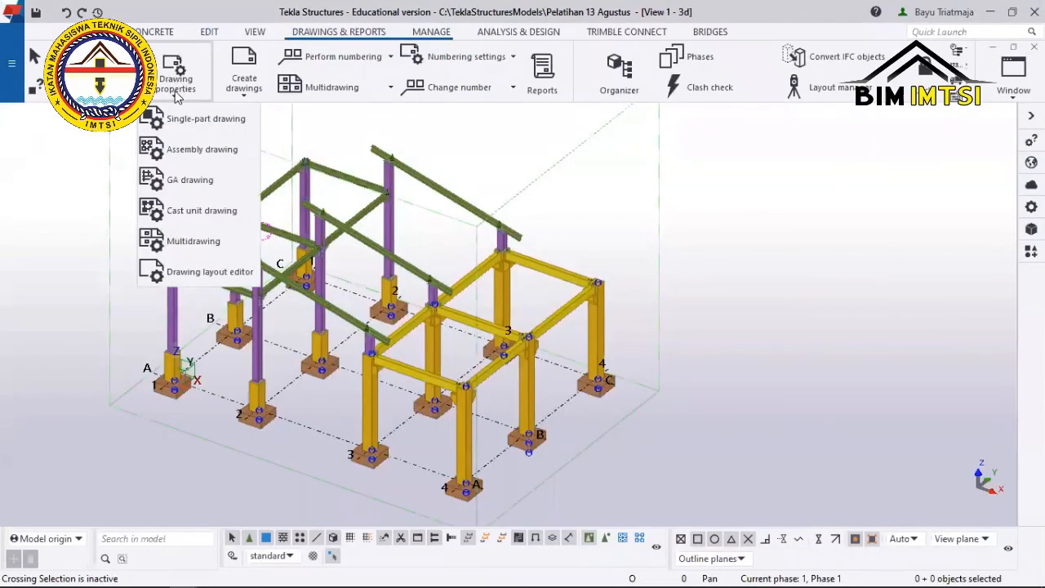
{"action": "left_click", "coordinate": [173, 272]}
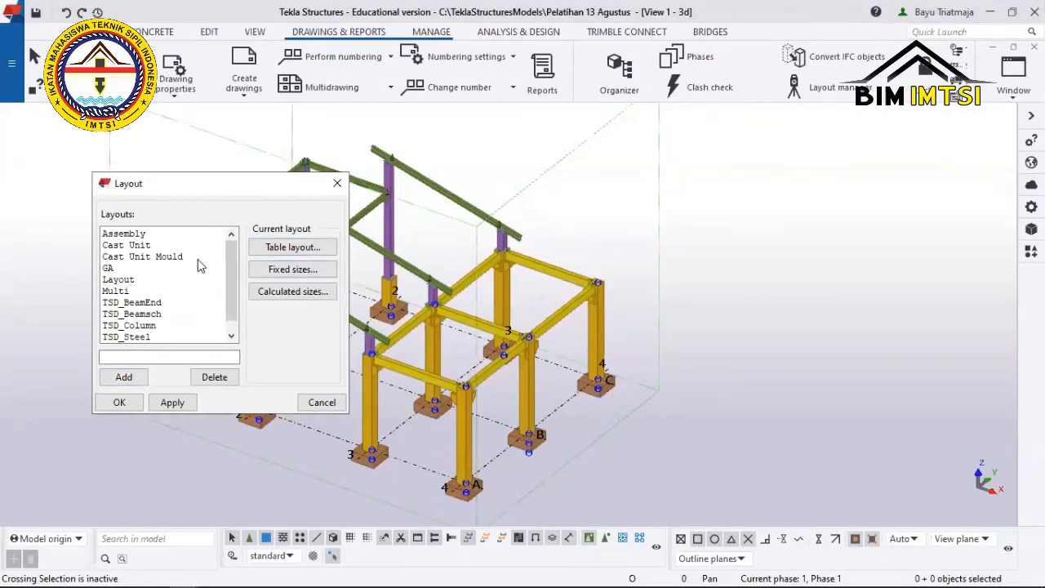
{"action": "scroll", "coordinate": [145, 255], "scroll_direction": "down", "scroll_amount": 1}
{"action": "scroll", "coordinate": [140, 258], "scroll_direction": "up", "scroll_amount": 1}
{"action": "scroll", "coordinate": [137, 259], "scroll_direction": "down", "scroll_amount": 1}
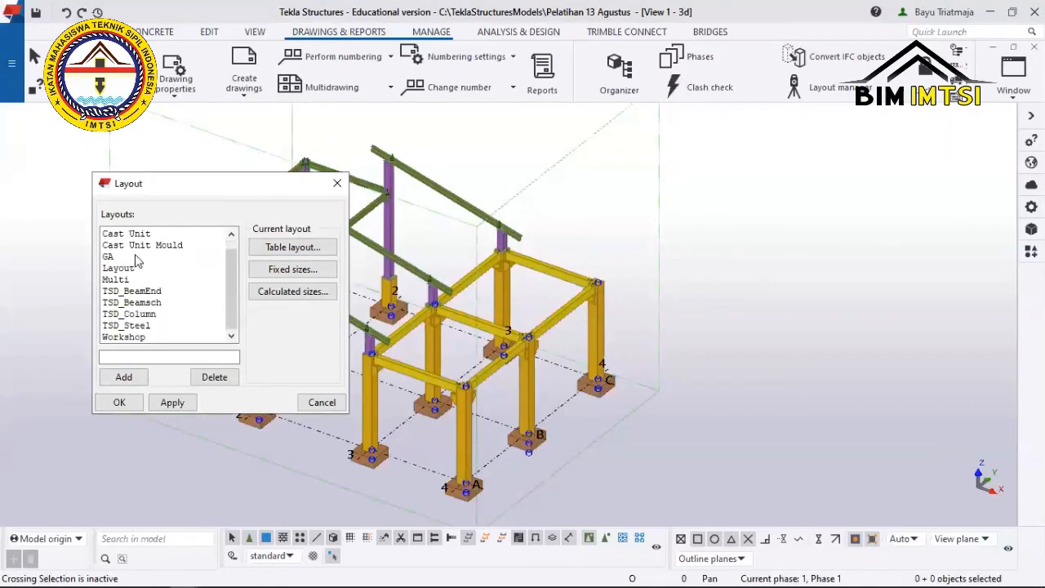
{"action": "scroll", "coordinate": [137, 261], "scroll_direction": "up", "scroll_amount": 1}
{"action": "scroll", "coordinate": [143, 269], "scroll_direction": "down", "scroll_amount": 1}
{"action": "scroll", "coordinate": [151, 278], "scroll_direction": "up", "scroll_amount": 1}
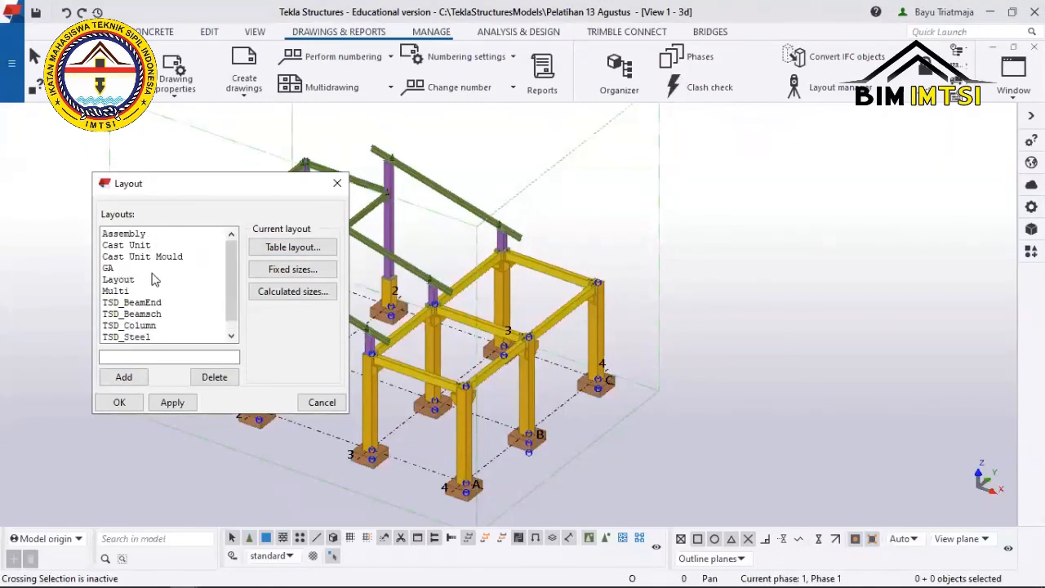
{"action": "scroll", "coordinate": [153, 280], "scroll_direction": "down", "scroll_amount": 1}
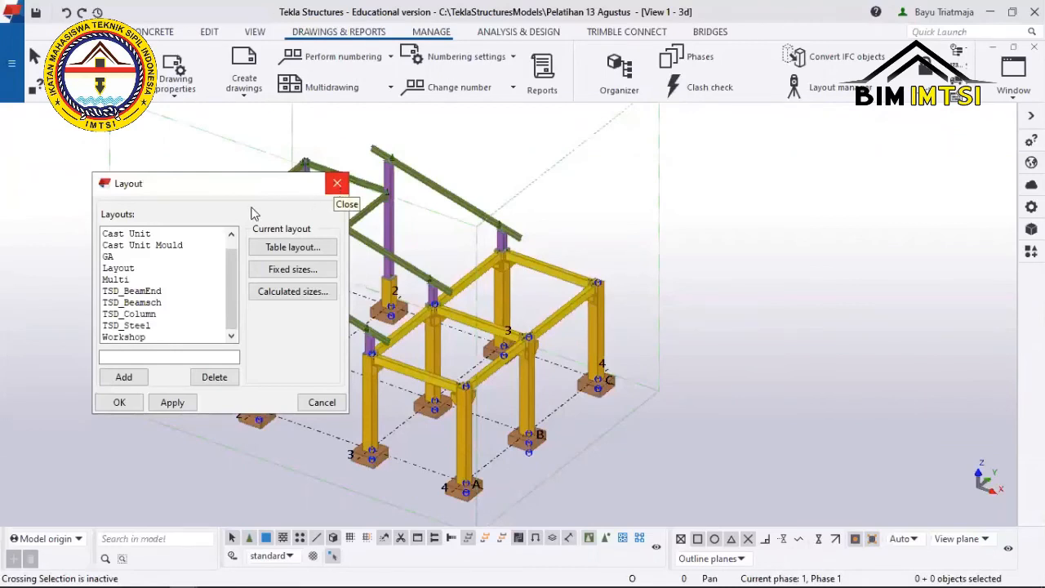
{"action": "left_click", "coordinate": [337, 184]}
Reopen the drawing layout editor twice to recheck the list of layouts, closing it unchanged each time.
{"action": "left_click", "coordinate": [187, 87]}
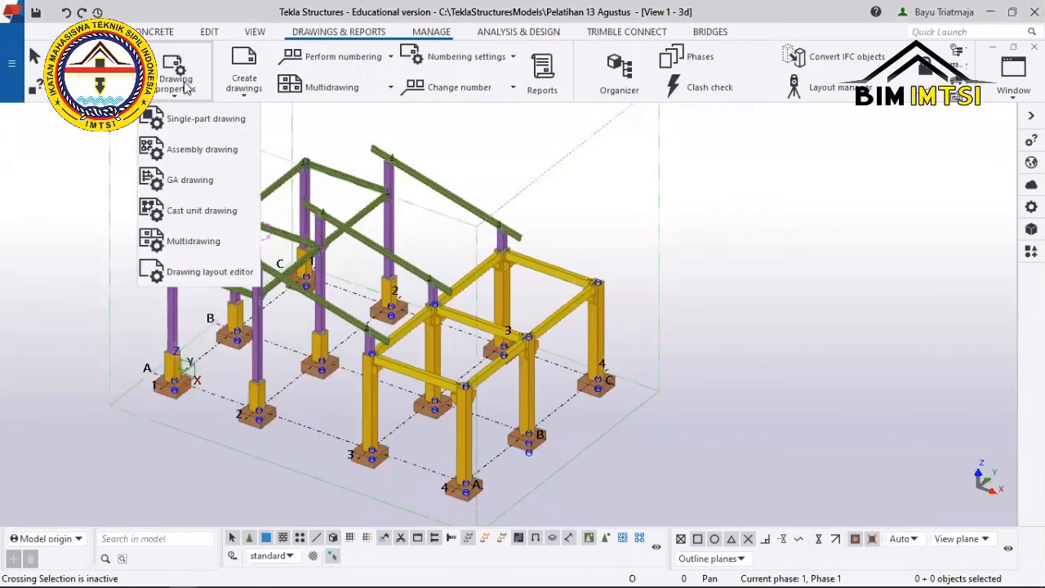
{"action": "left_click", "coordinate": [189, 278]}
{"action": "scroll", "coordinate": [185, 285], "scroll_direction": "down", "scroll_amount": 1}
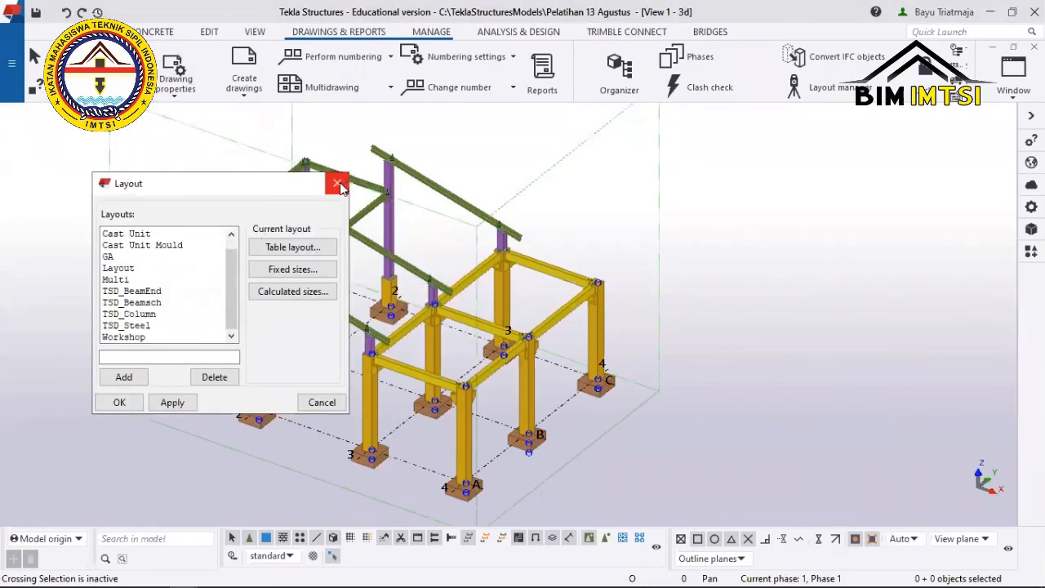
{"action": "scroll", "coordinate": [140, 317], "scroll_direction": "up", "scroll_amount": 1}
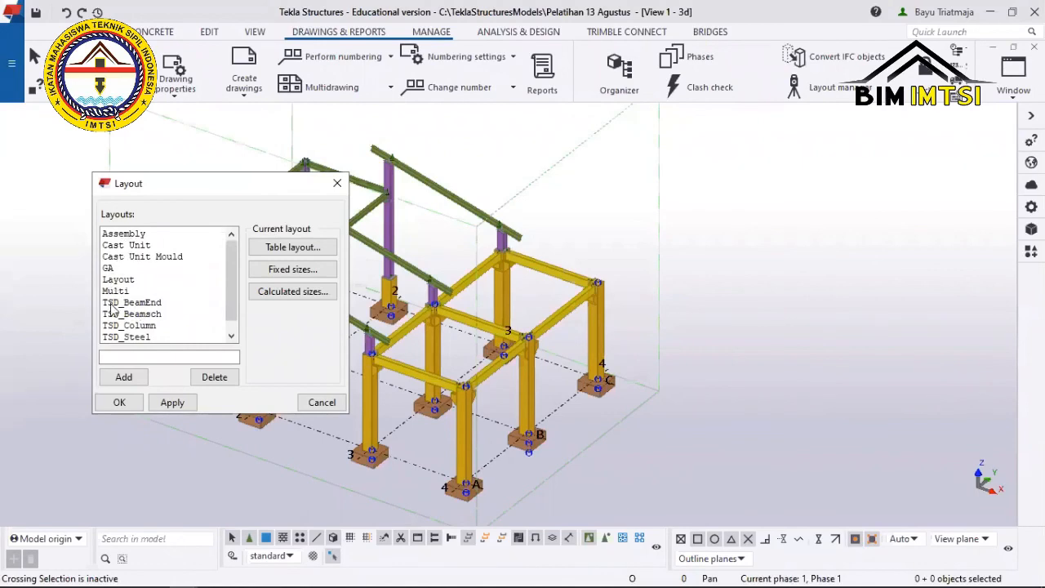
{"action": "scroll", "coordinate": [115, 316], "scroll_direction": "down", "scroll_amount": 1}
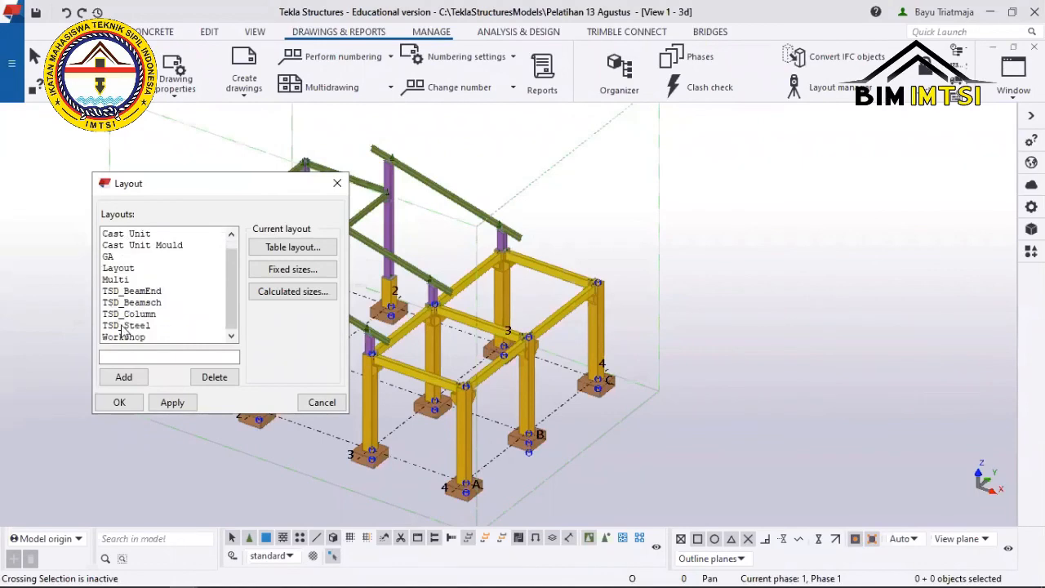
{"action": "left_click", "coordinate": [337, 183]}
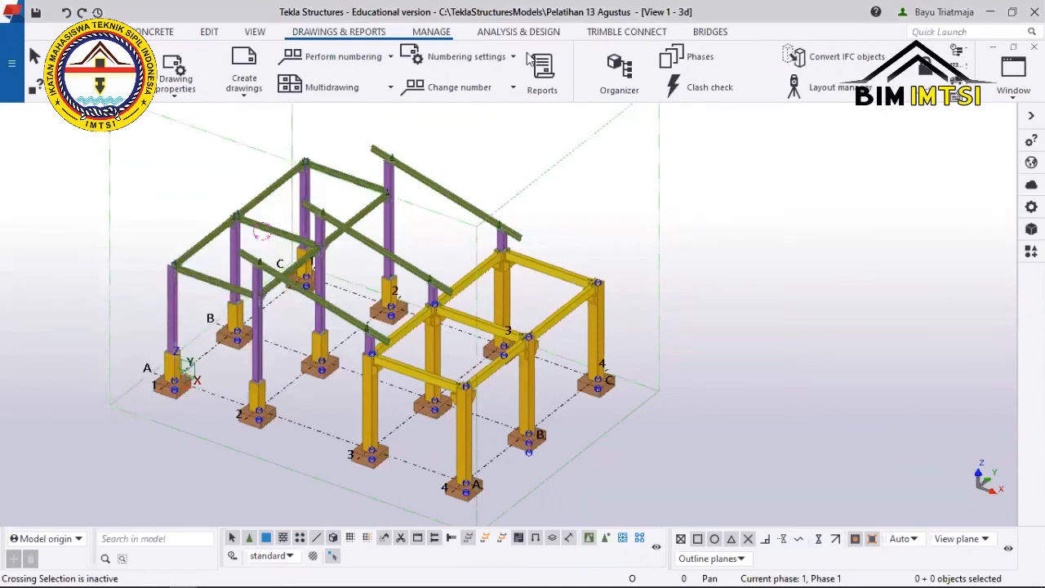
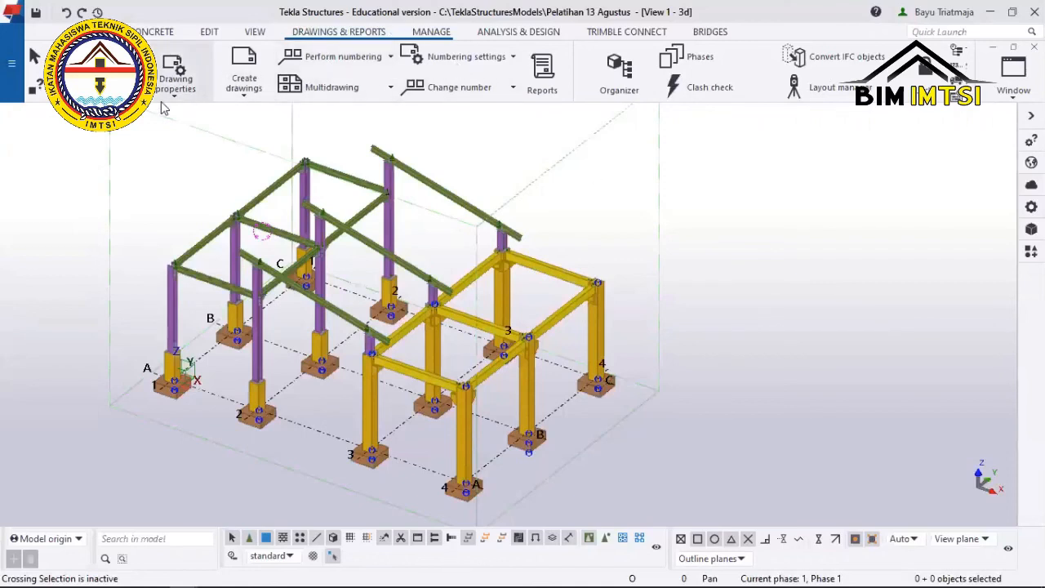
{"action": "left_click", "coordinate": [176, 82]}
{"action": "left_click", "coordinate": [207, 275]}
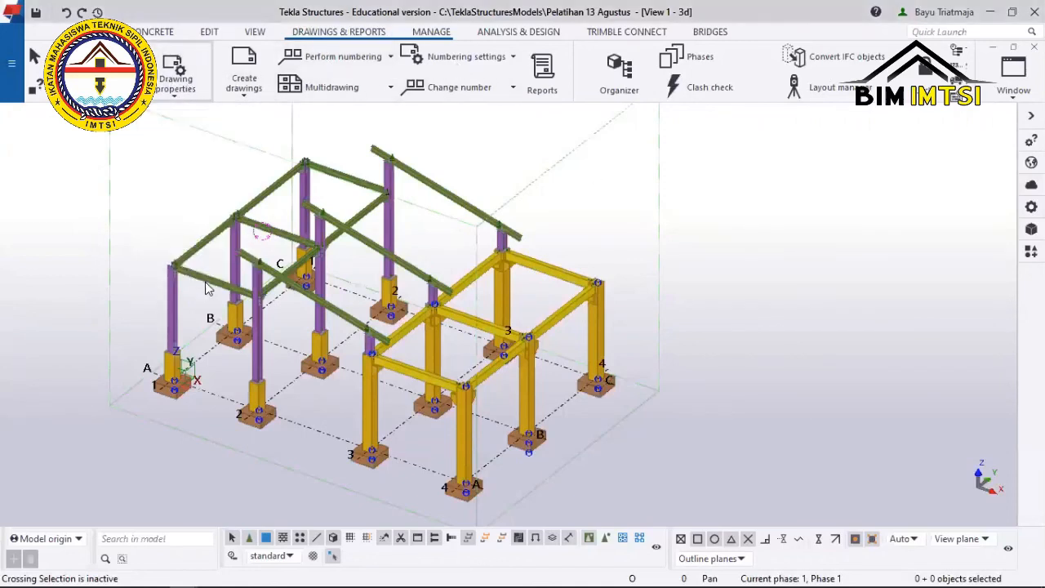
{"action": "scroll", "coordinate": [115, 330], "scroll_direction": "down", "scroll_amount": 1}
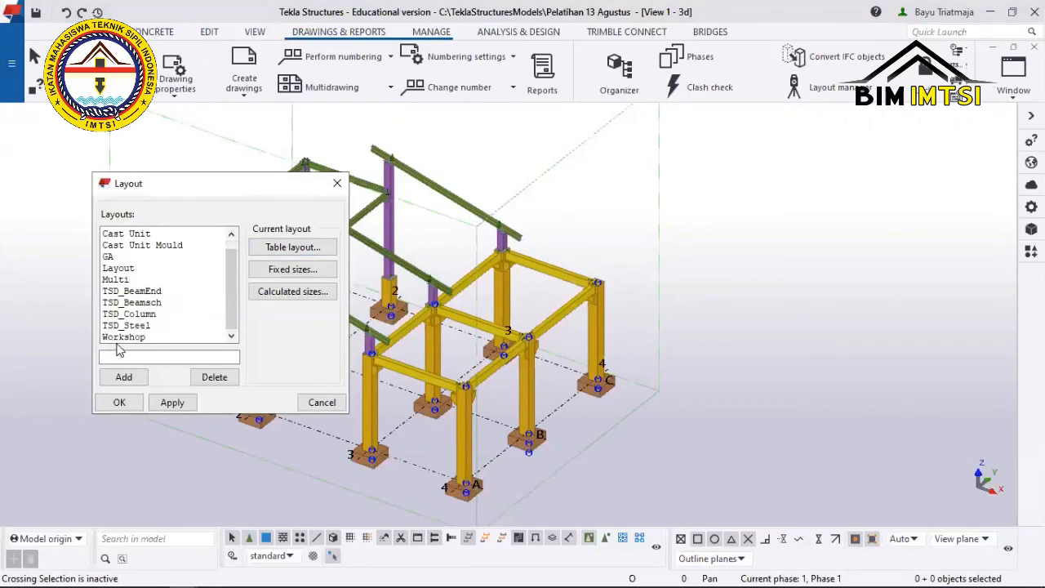
{"action": "left_click", "coordinate": [337, 183]}
{"action": "left_click", "coordinate": [244, 80]}
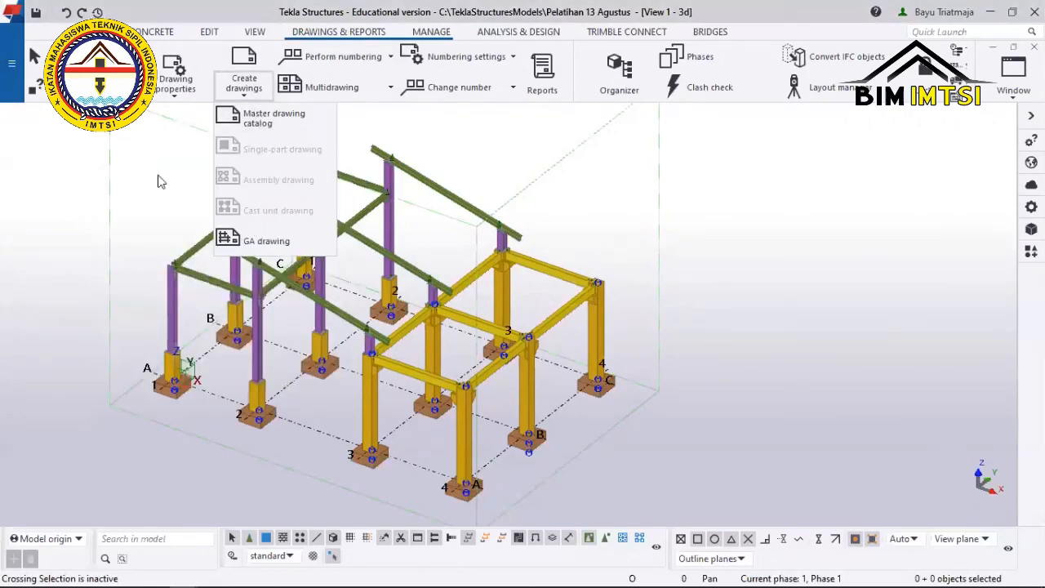
{"action": "left_click", "coordinate": [119, 76]}
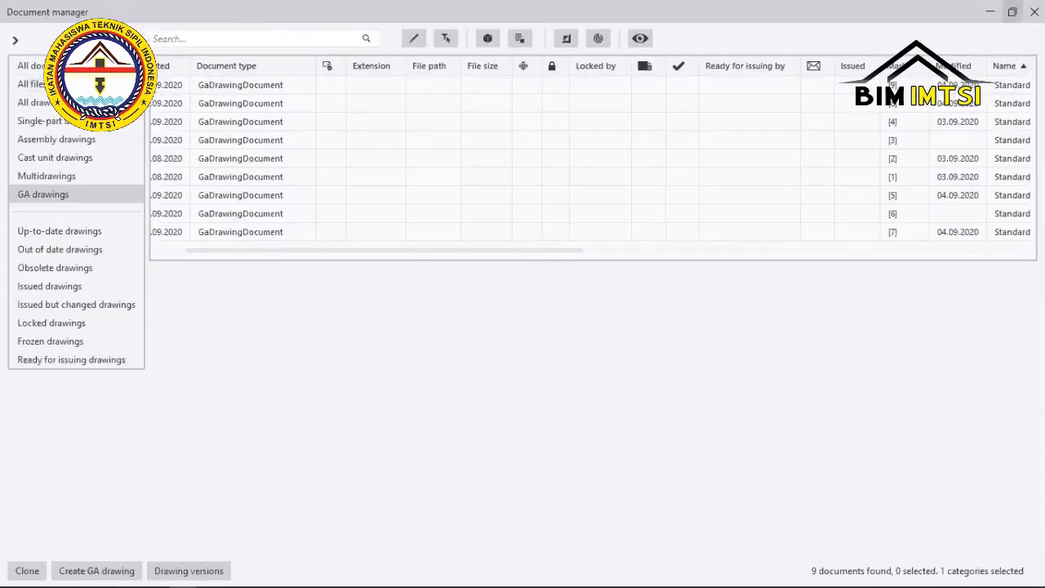
{"action": "left_click", "coordinate": [989, 12]}
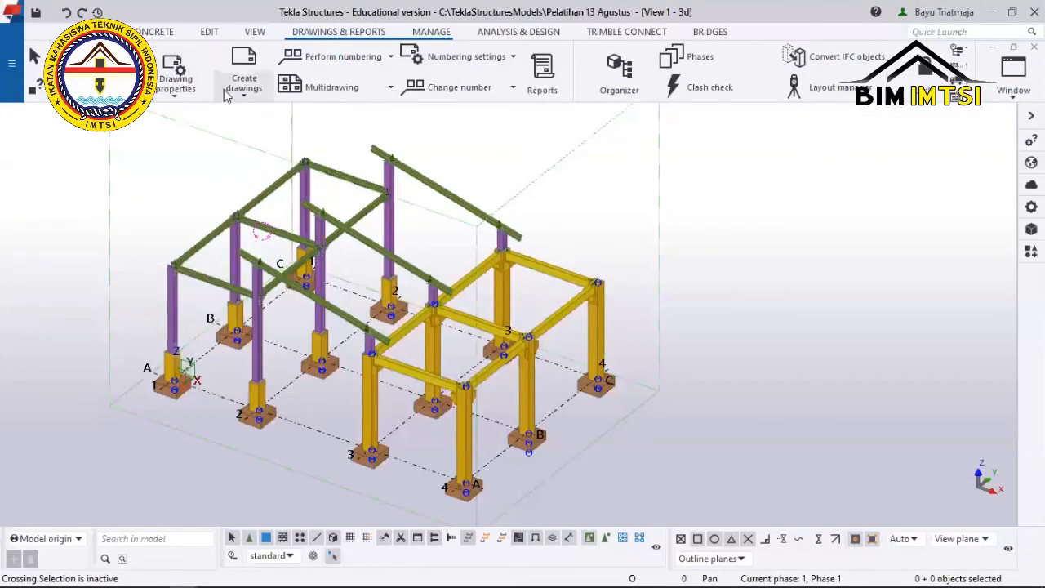
{"action": "left_click", "coordinate": [175, 82]}
{"action": "left_click", "coordinate": [245, 87]}
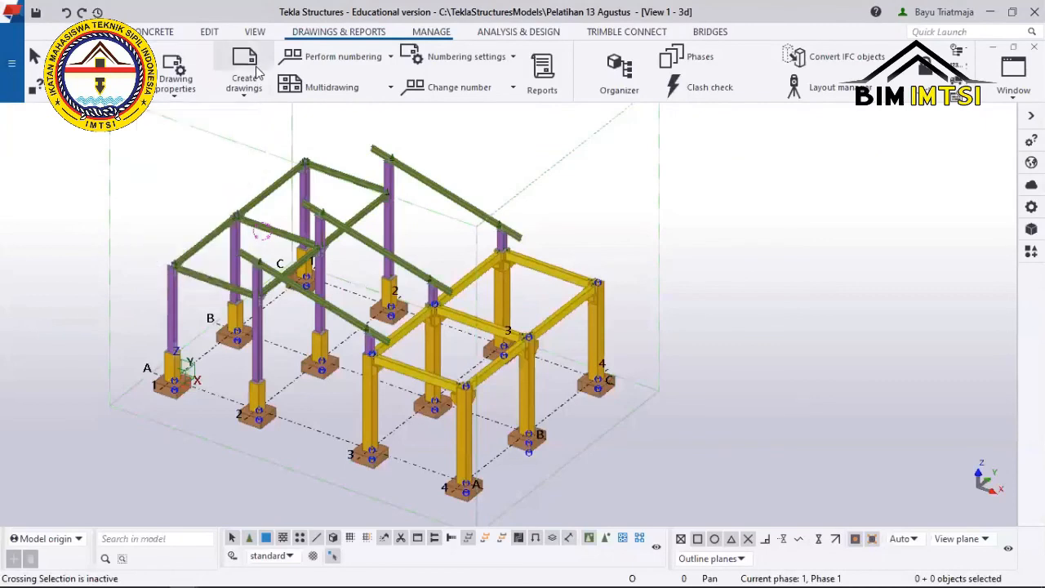
{"action": "left_click", "coordinate": [15, 81]}
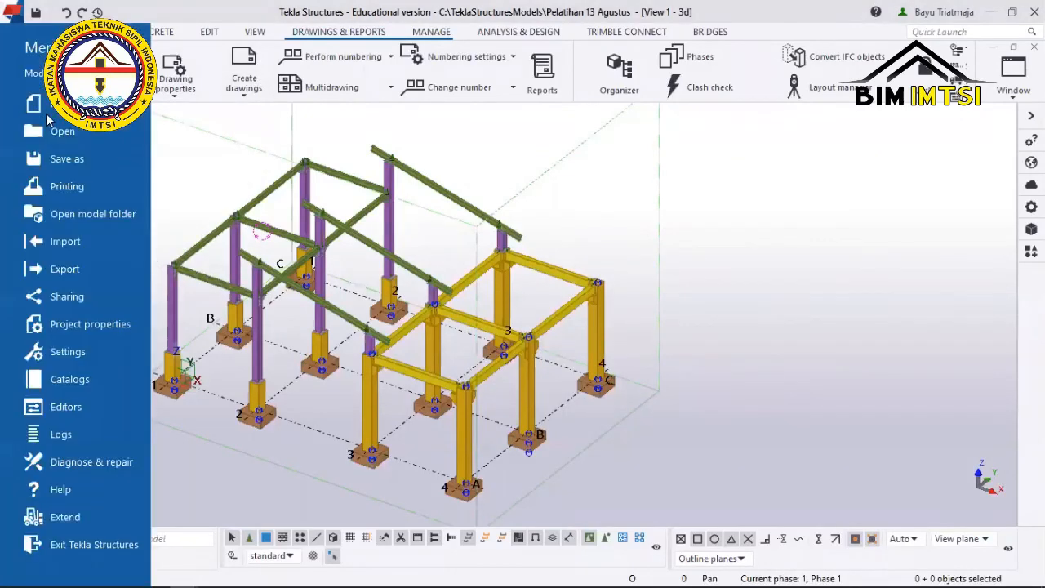
{"action": "left_click", "coordinate": [169, 154]}
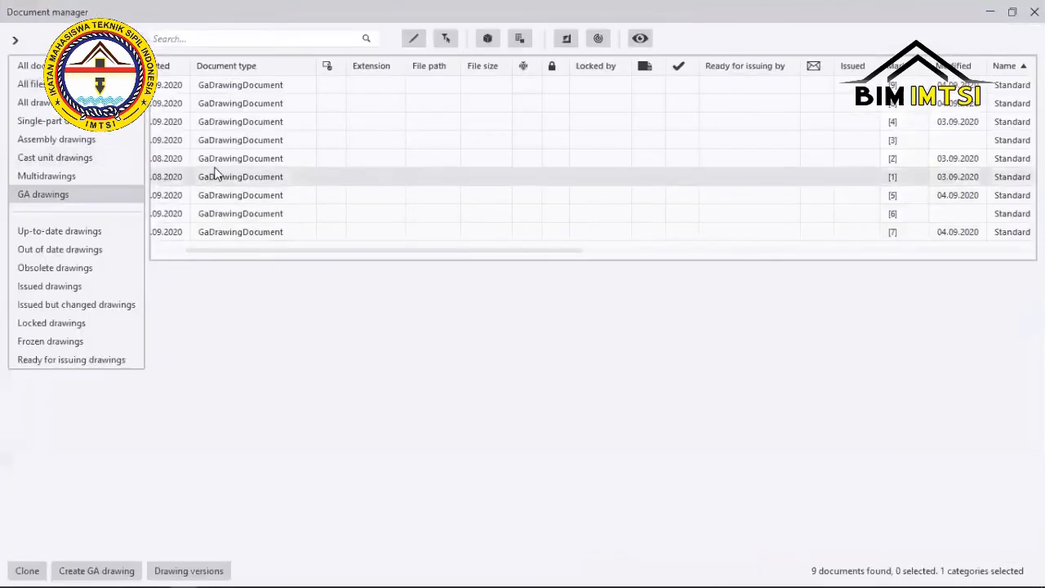
Show the assembly drawings in the document list, select drawing C.9, and switch the list to the cast unit drawings.
{"action": "left_click", "coordinate": [66, 140]}
{"action": "left_click", "coordinate": [302, 160]}
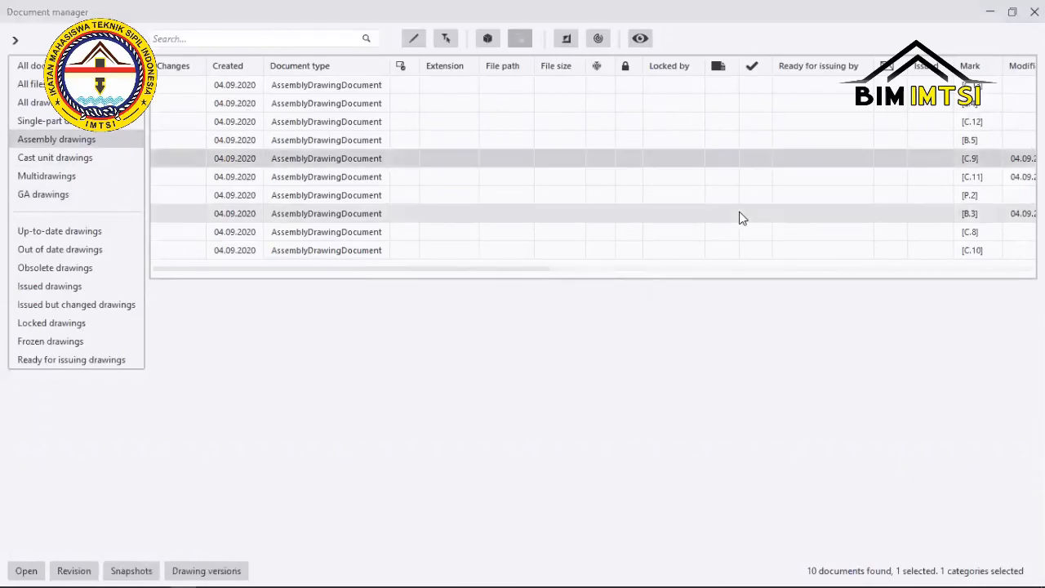
{"action": "left_click", "coordinate": [88, 161]}
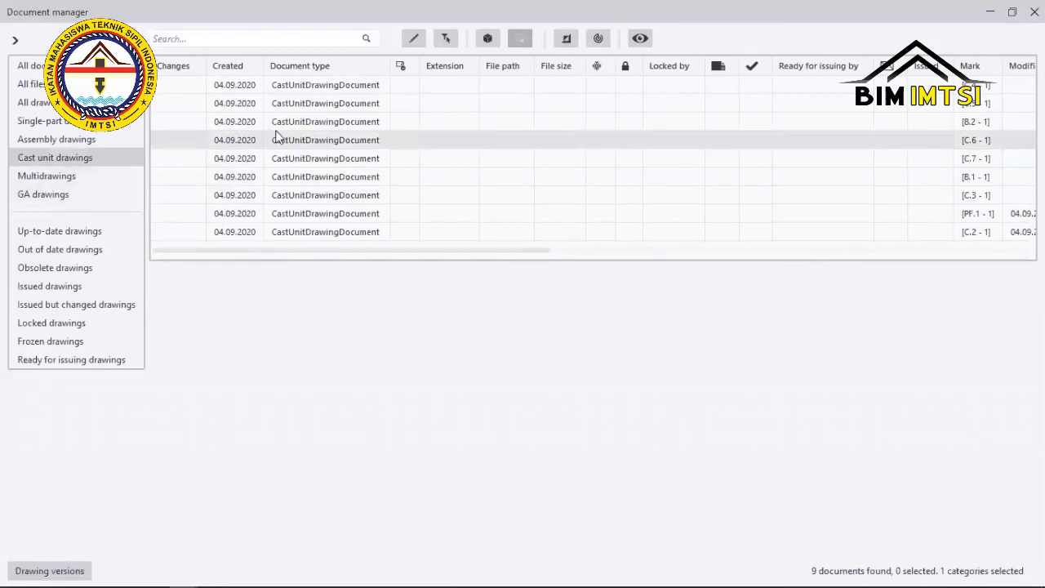
Select cast unit drawing B.2, put the document list away, and open the layout editor from the drawing's table area.
{"action": "left_click", "coordinate": [310, 122]}
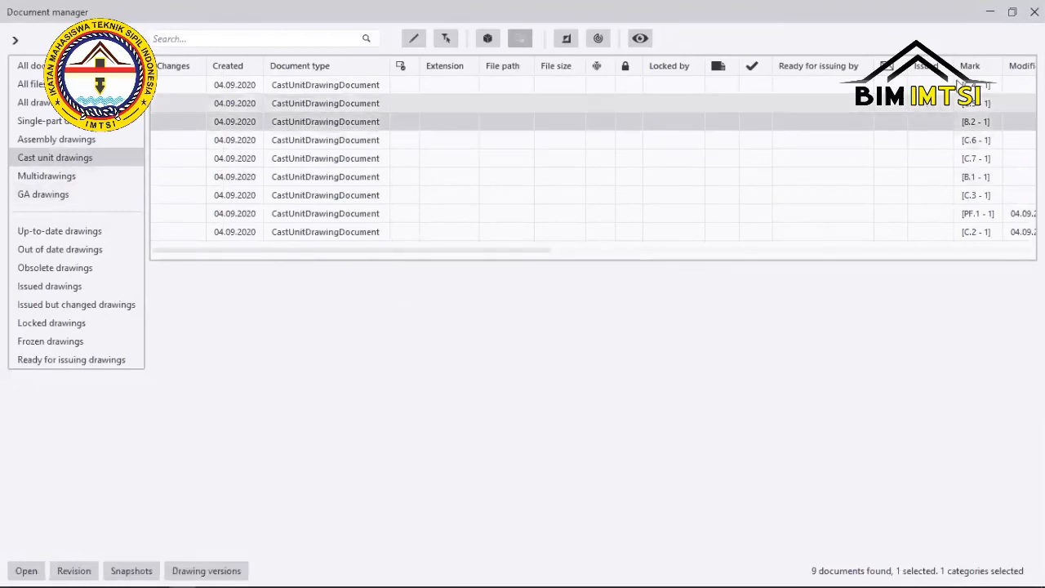
{"action": "left_click", "coordinate": [990, 14]}
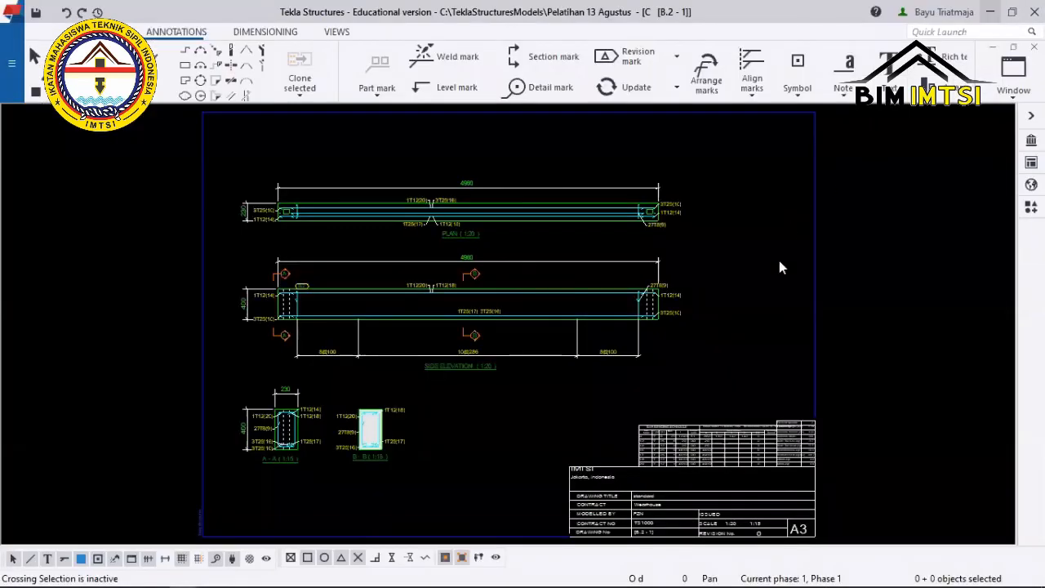
{"action": "scroll", "coordinate": [731, 443], "scroll_direction": "up", "scroll_amount": 3}
{"action": "scroll", "coordinate": [730, 441], "scroll_direction": "up", "scroll_amount": 2}
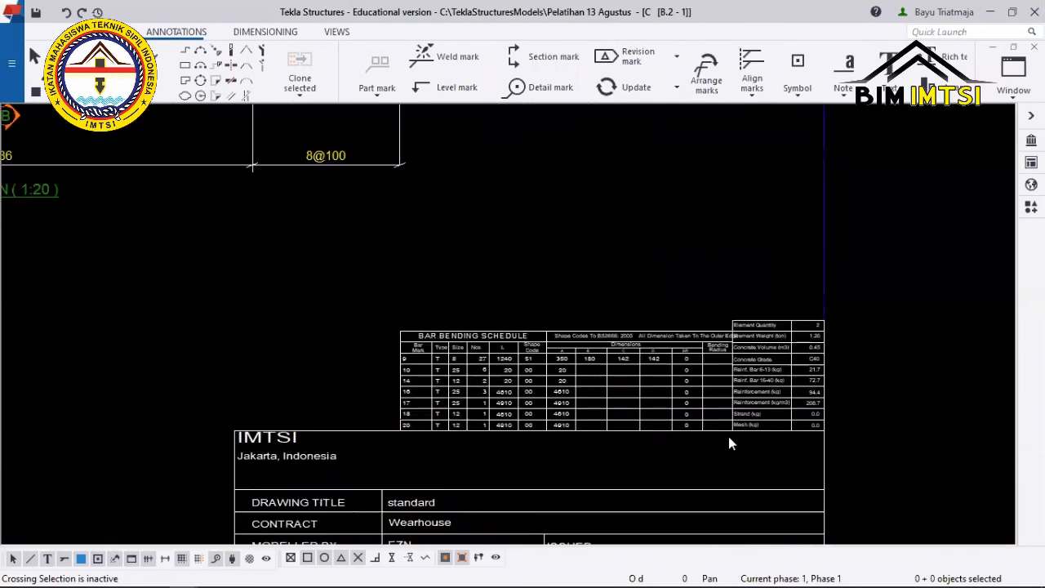
{"action": "double_click", "coordinate": [729, 441]}
{"action": "left_click", "coordinate": [543, 328]}
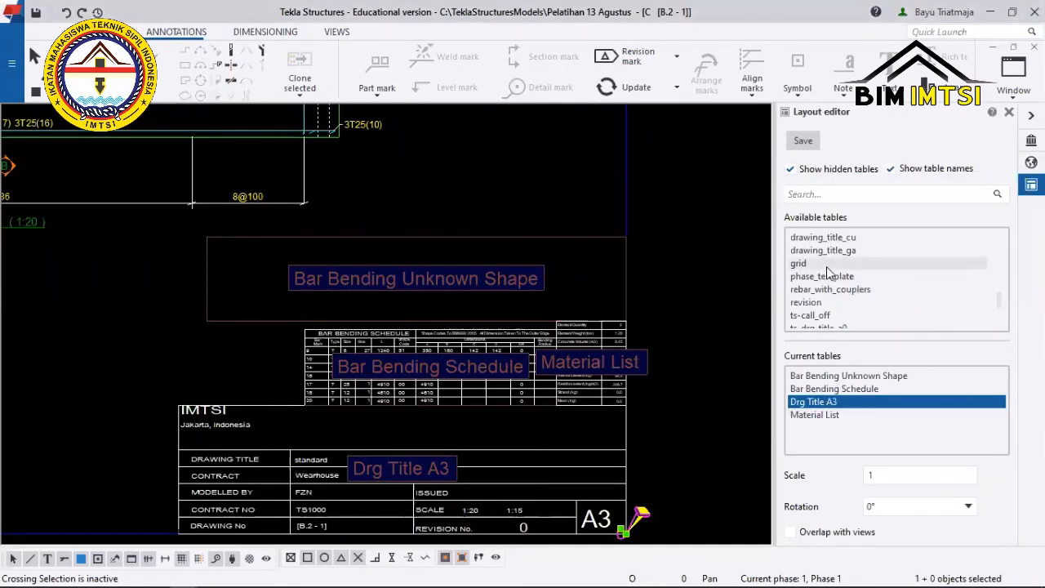
Look through the available tables in the layout editor and clear the selection of the Drg Title A3 table.
{"action": "scroll", "coordinate": [835, 278], "scroll_direction": "up", "scroll_amount": 10}
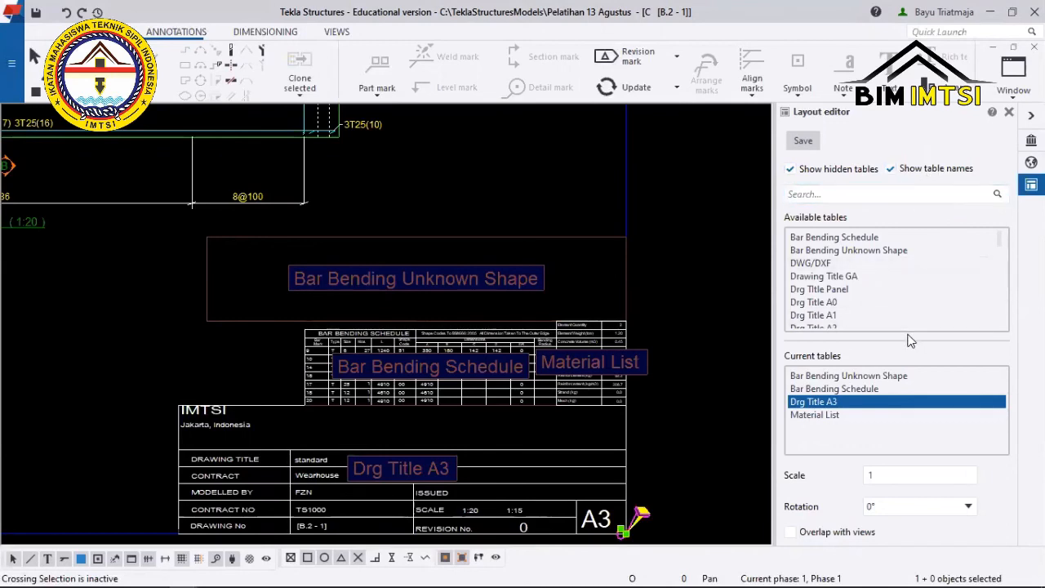
{"action": "scroll", "coordinate": [875, 255], "scroll_direction": "down", "scroll_amount": 10}
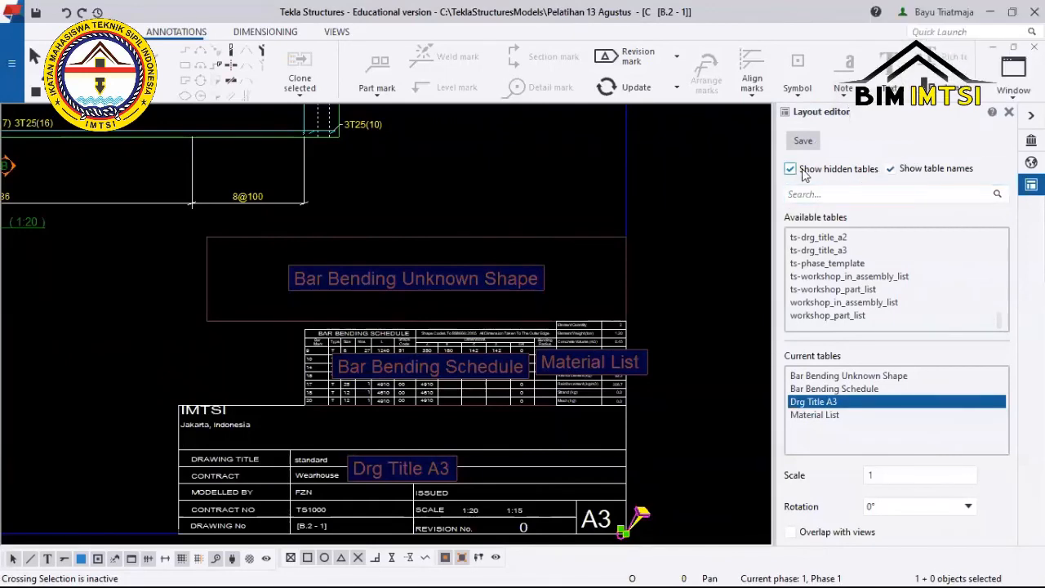
{"action": "scroll", "coordinate": [841, 263], "scroll_direction": "up", "scroll_amount": 3}
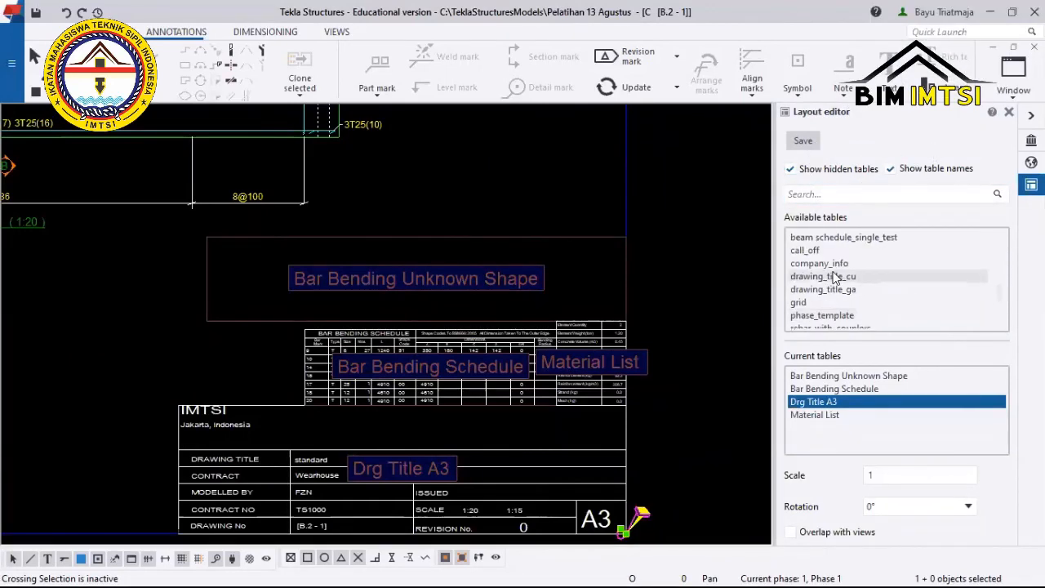
{"action": "scroll", "coordinate": [840, 257], "scroll_direction": "up", "scroll_amount": 6}
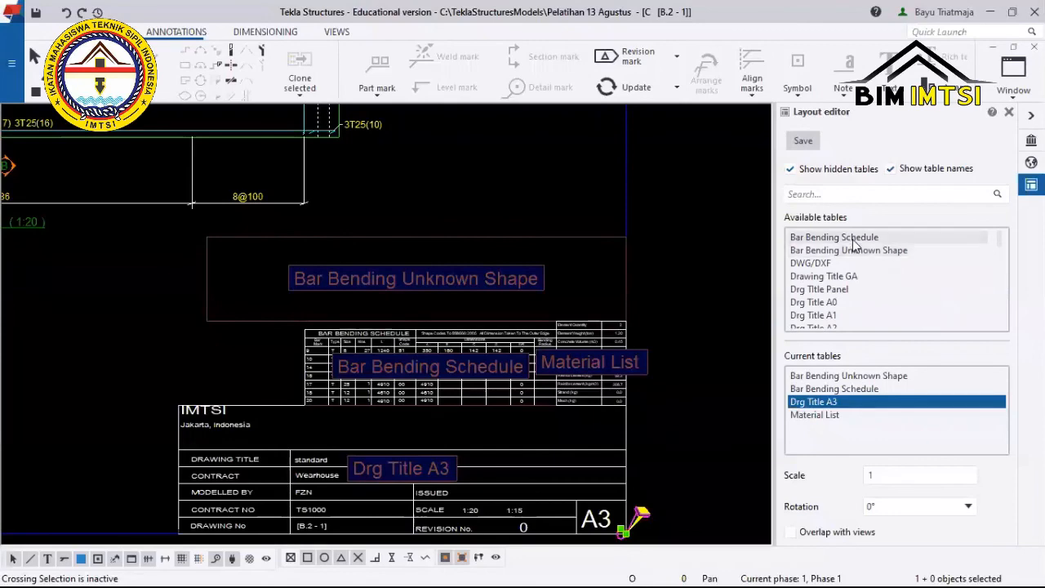
{"action": "scroll", "coordinate": [840, 257], "scroll_direction": "down", "scroll_amount": 3}
{"action": "left_click", "coordinate": [661, 286]}
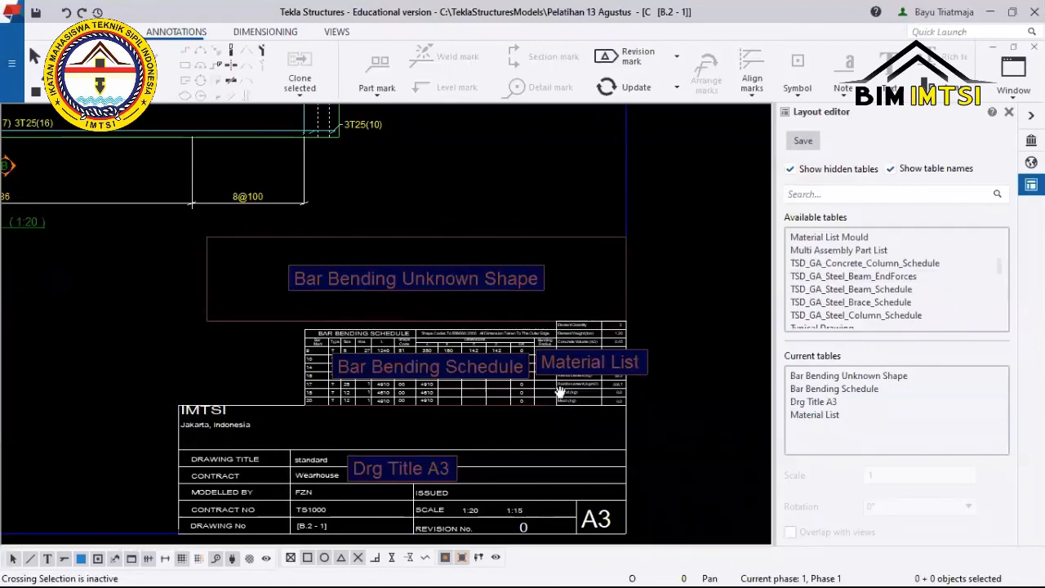
Examine how the title block, Bar Bending Schedule, Bar Bending Unknown Shape and Material List tables are arranged on the sheet.
{"action": "middle_click_drag", "start_coordinate": [583, 378], "coordinate": [576, 299]}
{"action": "scroll", "coordinate": [577, 295], "scroll_direction": "up", "scroll_amount": 3}
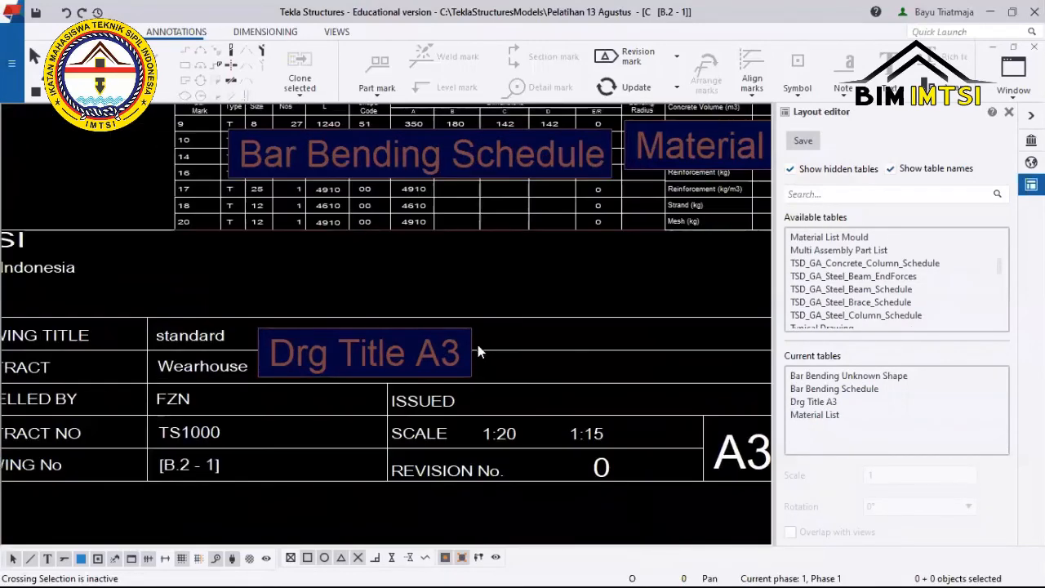
{"action": "scroll", "coordinate": [477, 344], "scroll_direction": "up", "scroll_amount": 3}
{"action": "scroll", "coordinate": [530, 245], "scroll_direction": "down", "scroll_amount": 3}
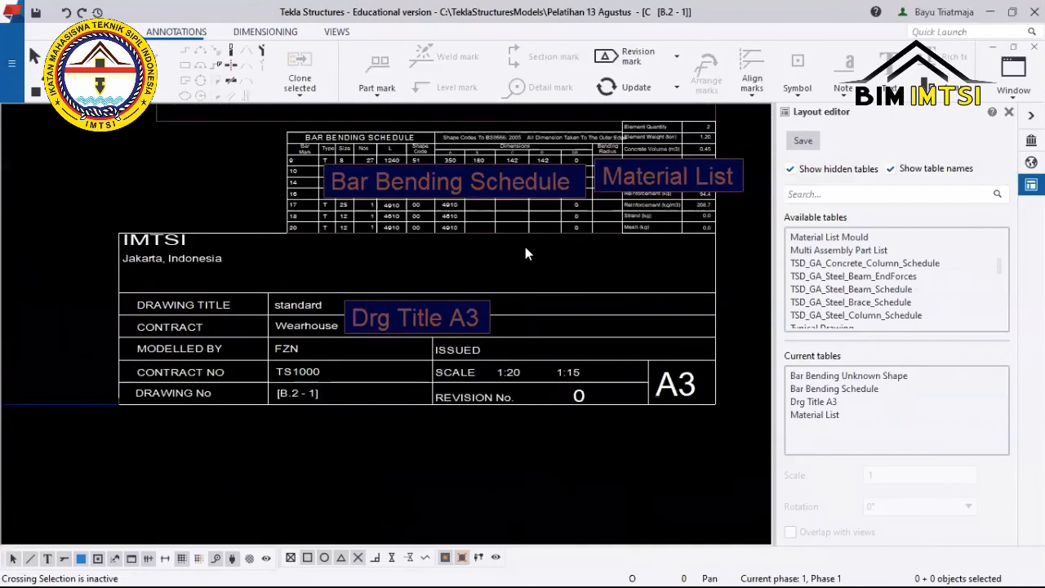
{"action": "middle_click_drag", "start_coordinate": [531, 252], "coordinate": [523, 365]}
{"action": "scroll", "coordinate": [523, 365], "scroll_direction": "down", "scroll_amount": 1}
{"action": "scroll", "coordinate": [524, 368], "scroll_direction": "down", "scroll_amount": 4}
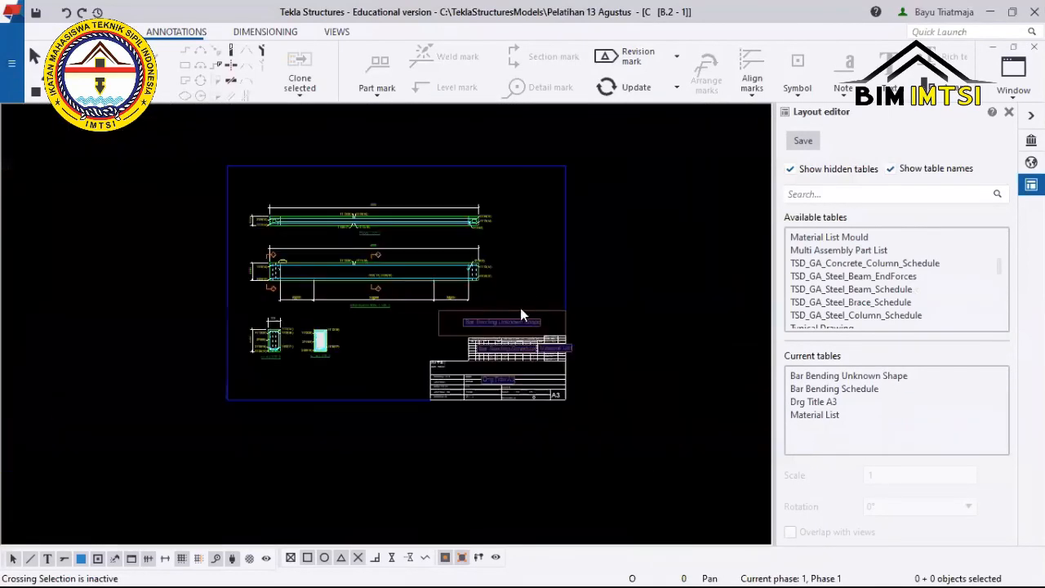
{"action": "scroll", "coordinate": [453, 383], "scroll_direction": "up", "scroll_amount": 3}
{"action": "scroll", "coordinate": [440, 379], "scroll_direction": "up", "scroll_amount": 1}
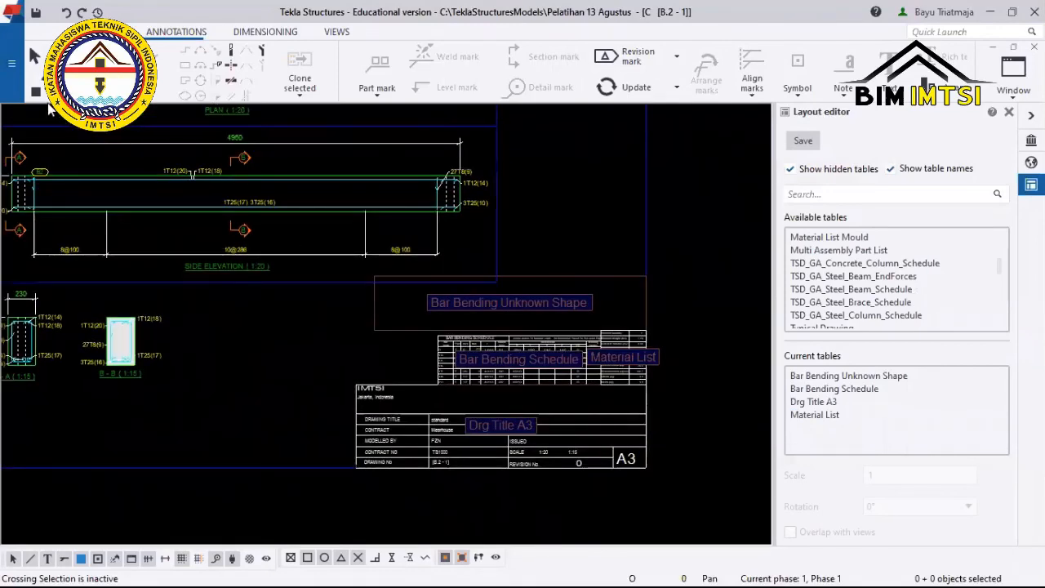
Open the drawing export settings to view the DWG options, and close them without exporting.
{"action": "left_click", "coordinate": [11, 13]}
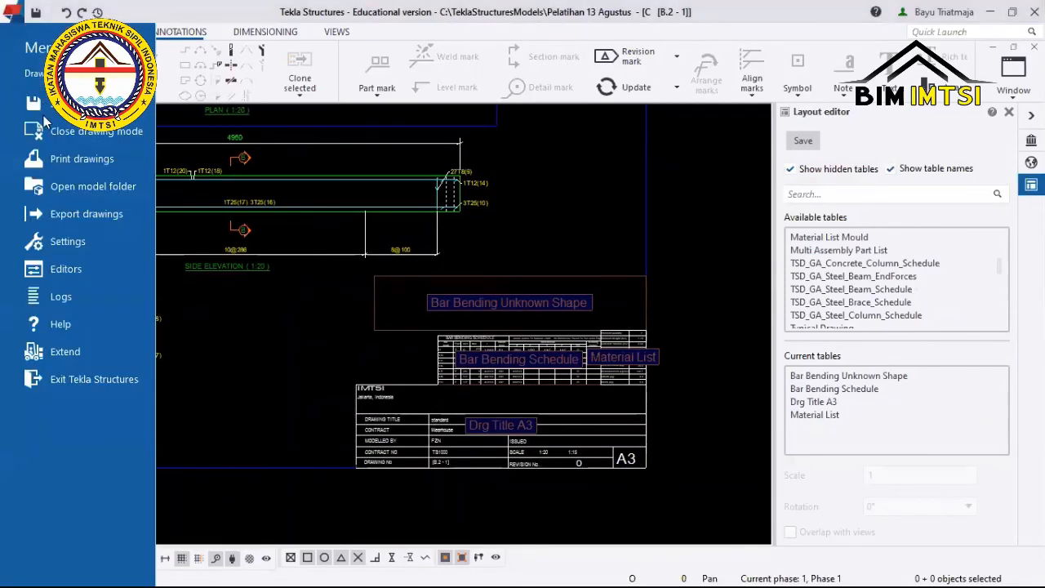
{"action": "left_click", "coordinate": [70, 214]}
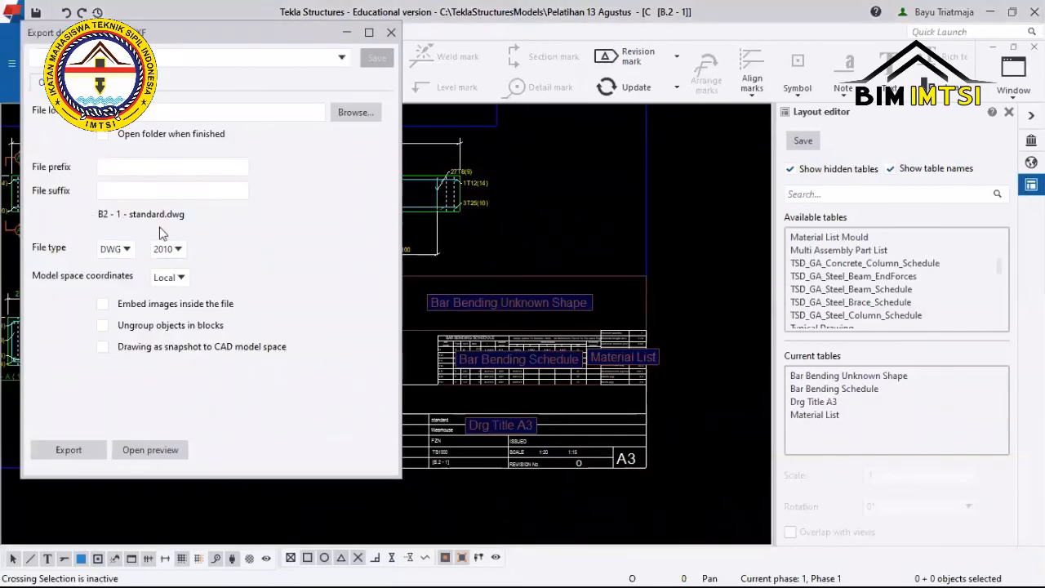
{"action": "left_click", "coordinate": [392, 33]}
Examine the bar bending schedule rows and the title block fields of drawing B.2 in the layout editor.
{"action": "scroll", "coordinate": [378, 301], "scroll_direction": "down", "scroll_amount": 5}
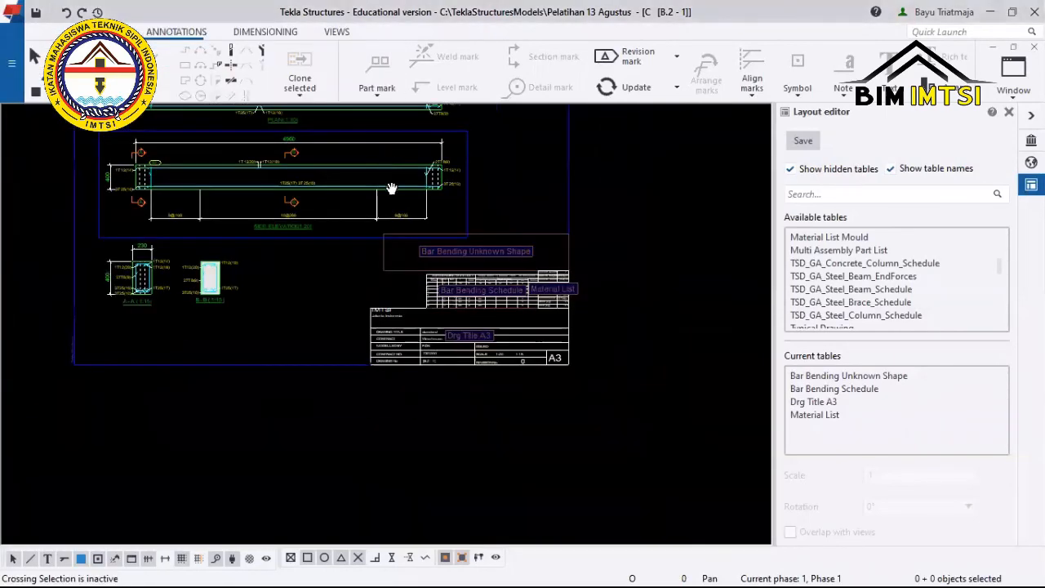
{"action": "scroll", "coordinate": [371, 382], "scroll_direction": "up", "scroll_amount": 2}
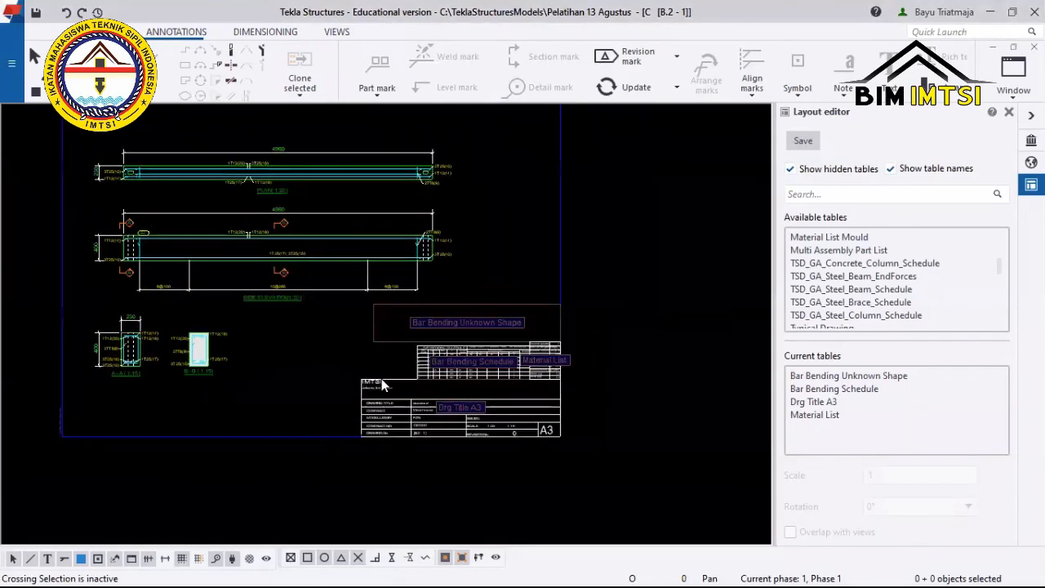
{"action": "scroll", "coordinate": [372, 382], "scroll_direction": "up", "scroll_amount": 1}
{"action": "scroll", "coordinate": [371, 382], "scroll_direction": "up", "scroll_amount": 5}
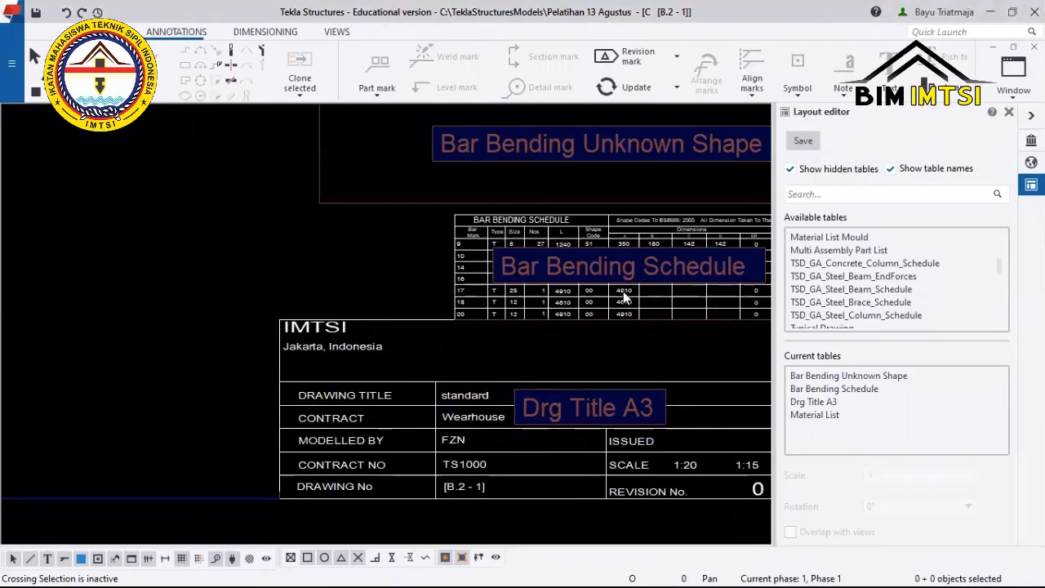
{"action": "scroll", "coordinate": [438, 369], "scroll_direction": "down", "scroll_amount": 5}
{"action": "scroll", "coordinate": [437, 370], "scroll_direction": "up", "scroll_amount": 7}
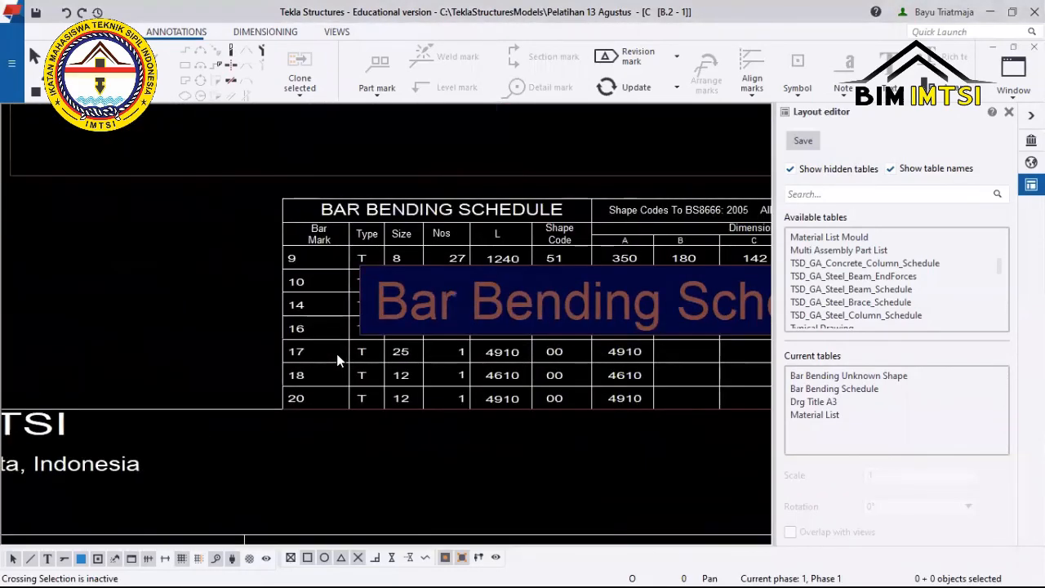
{"action": "scroll", "coordinate": [336, 354], "scroll_direction": "down", "scroll_amount": 5}
{"action": "scroll", "coordinate": [519, 326], "scroll_direction": "up", "scroll_amount": 1}
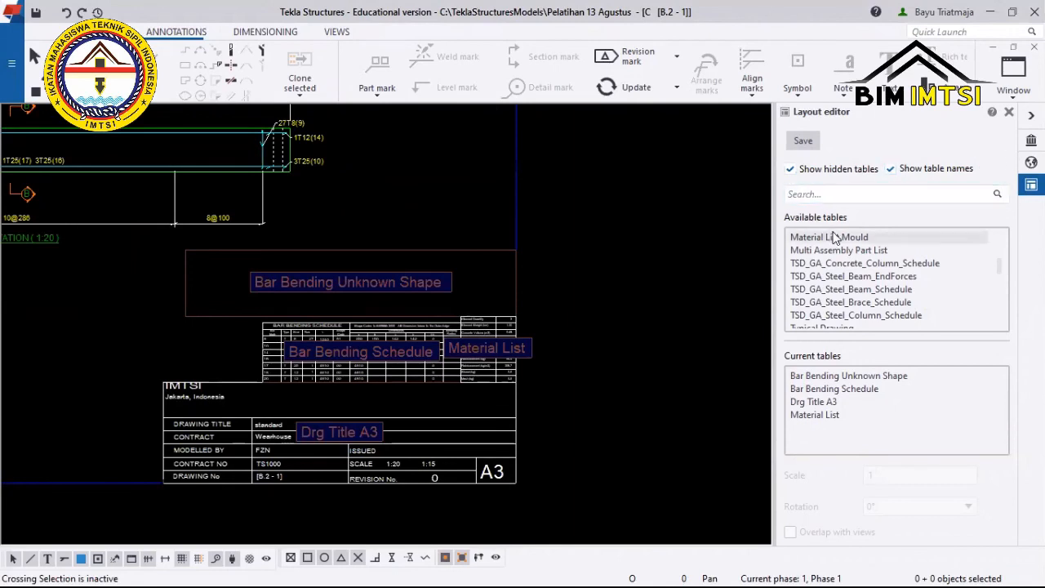
Turn off the display of hidden tables and table names, and turn both back on.
{"action": "left_click", "coordinate": [791, 169]}
{"action": "left_click", "coordinate": [891, 168]}
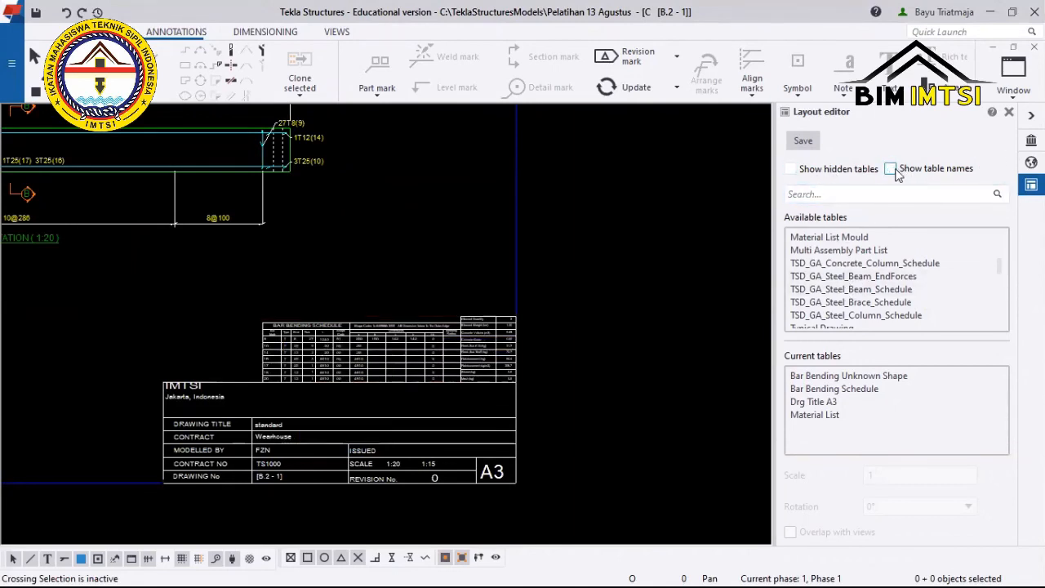
{"action": "left_click", "coordinate": [892, 169]}
{"action": "left_click", "coordinate": [791, 169]}
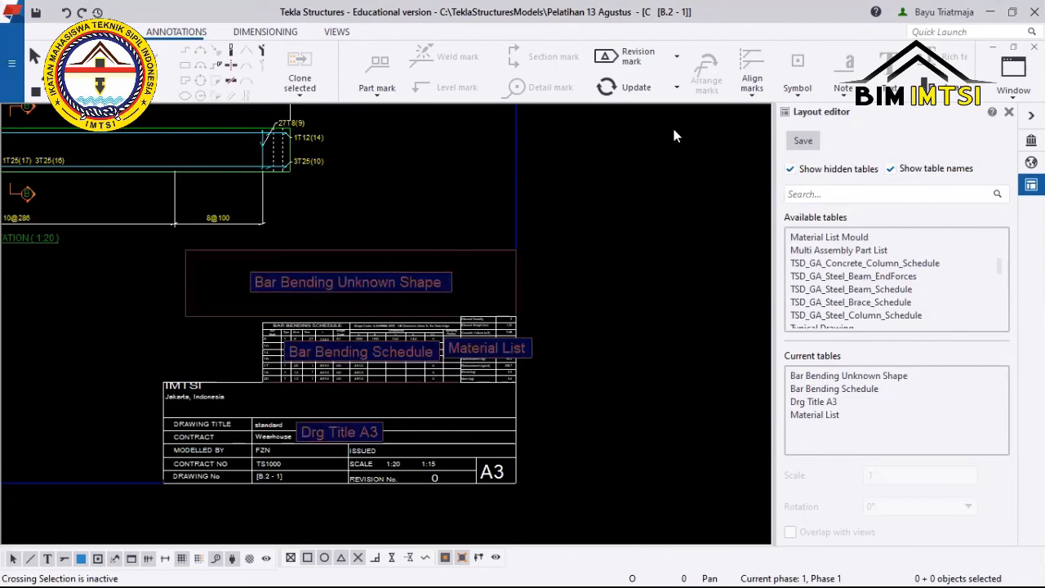
Save the layout with its current name in the model folder.
{"action": "left_click", "coordinate": [804, 149]}
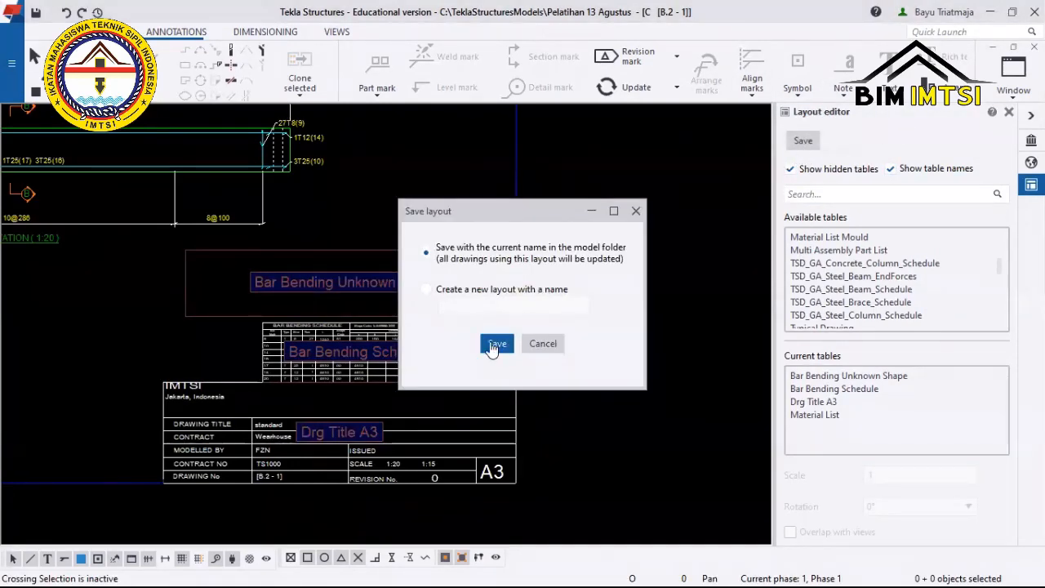
{"action": "left_click", "coordinate": [495, 343]}
{"action": "scroll", "coordinate": [516, 311], "scroll_direction": "down", "scroll_amount": 5}
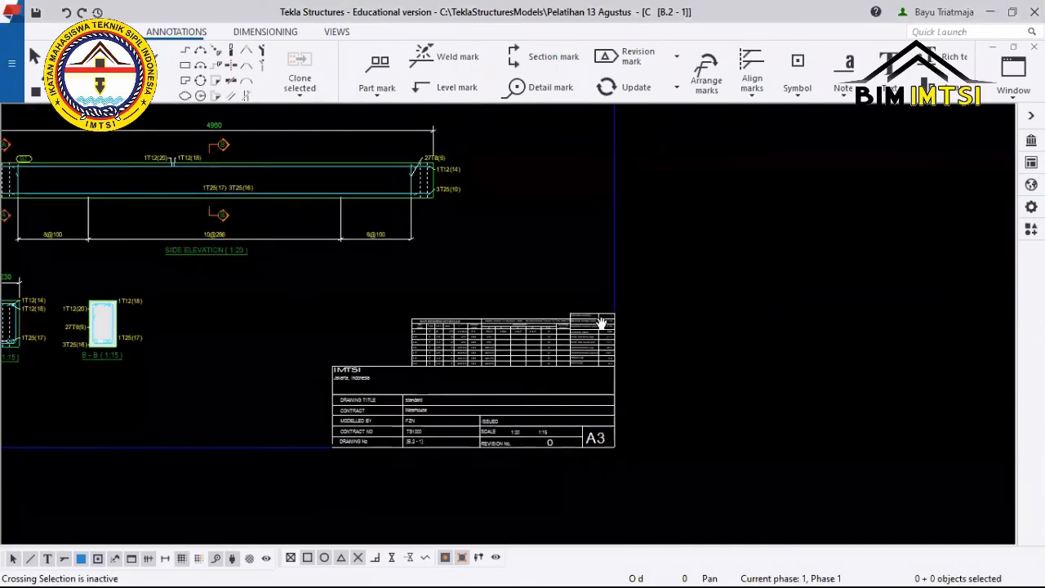
Review the bar bending schedule and material list on drawing B.2 against the beam's plan, elevation and section views.
{"action": "scroll", "coordinate": [696, 382], "scroll_direction": "down", "scroll_amount": 3}
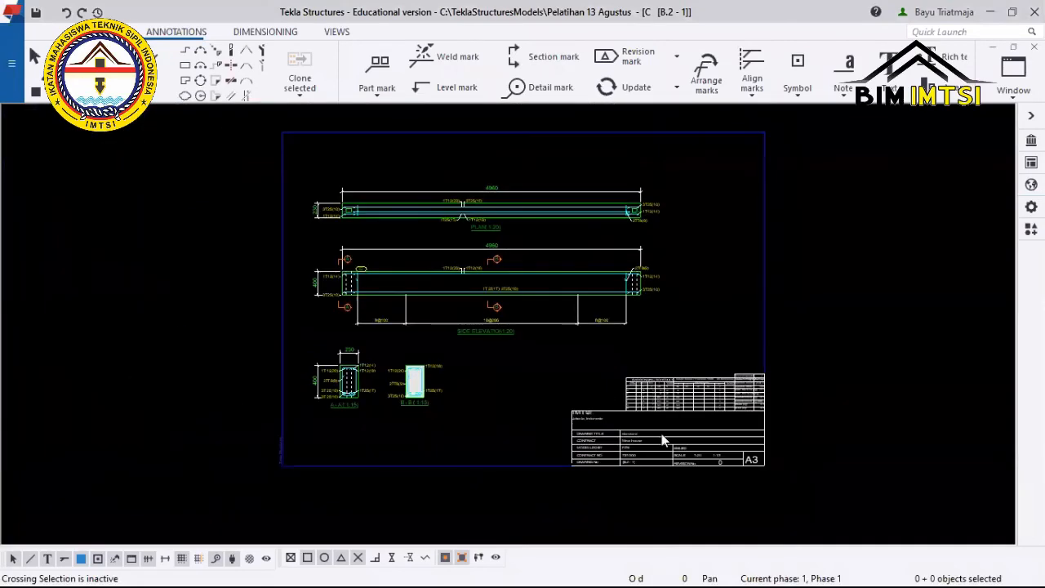
{"action": "scroll", "coordinate": [661, 433], "scroll_direction": "up", "scroll_amount": 5}
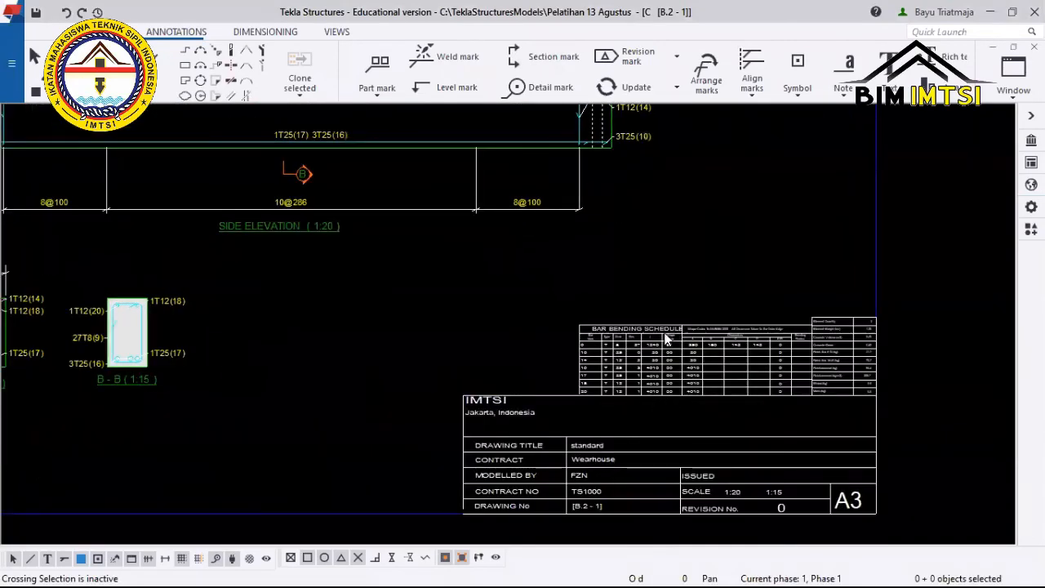
{"action": "scroll", "coordinate": [665, 339], "scroll_direction": "down", "scroll_amount": 4}
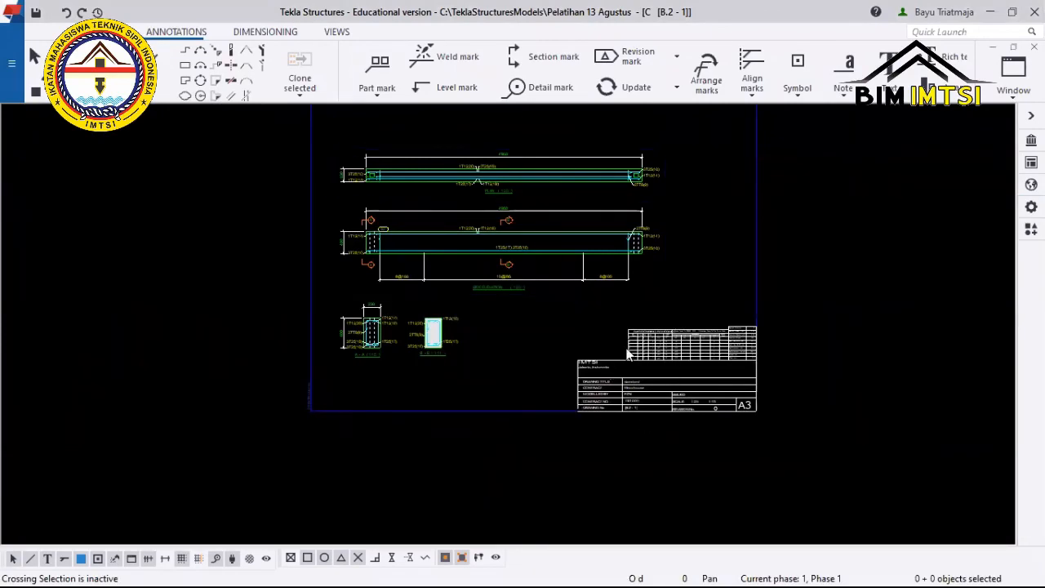
{"action": "scroll", "coordinate": [629, 351], "scroll_direction": "up", "scroll_amount": 5}
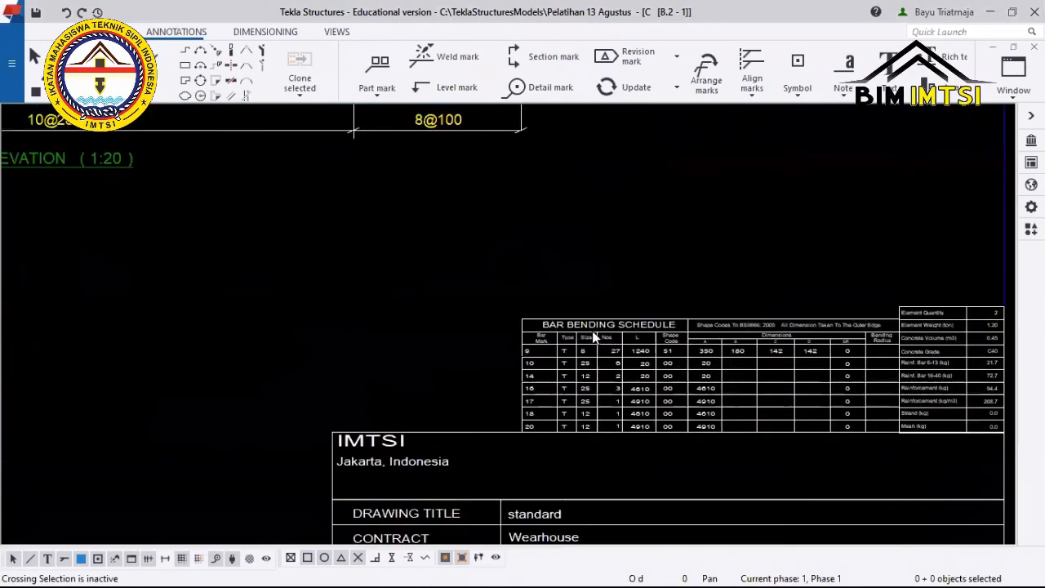
{"action": "scroll", "coordinate": [594, 337], "scroll_direction": "up", "scroll_amount": 4}
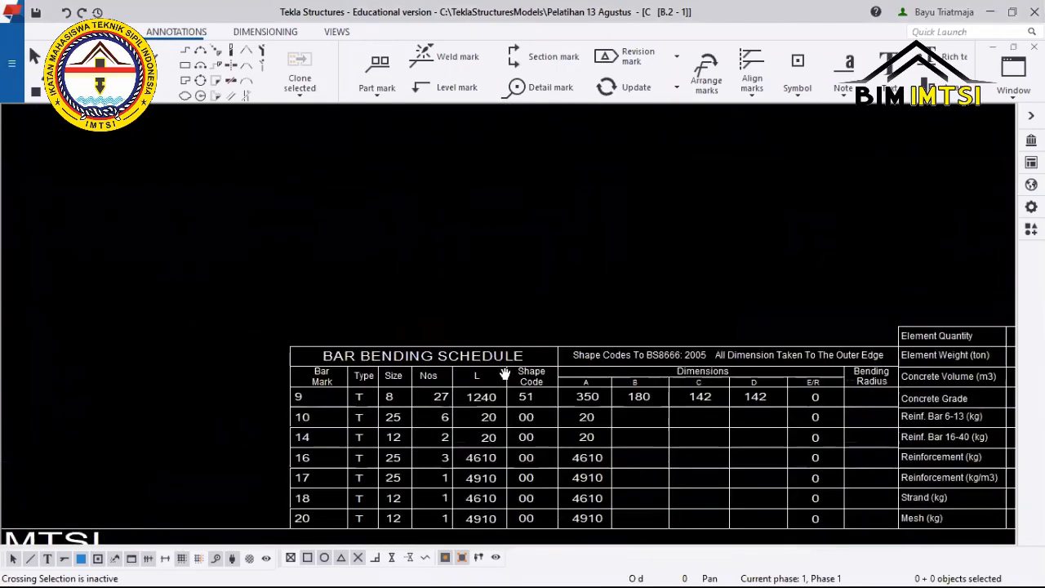
{"action": "middle_click_drag", "start_coordinate": [506, 373], "coordinate": [434, 376]}
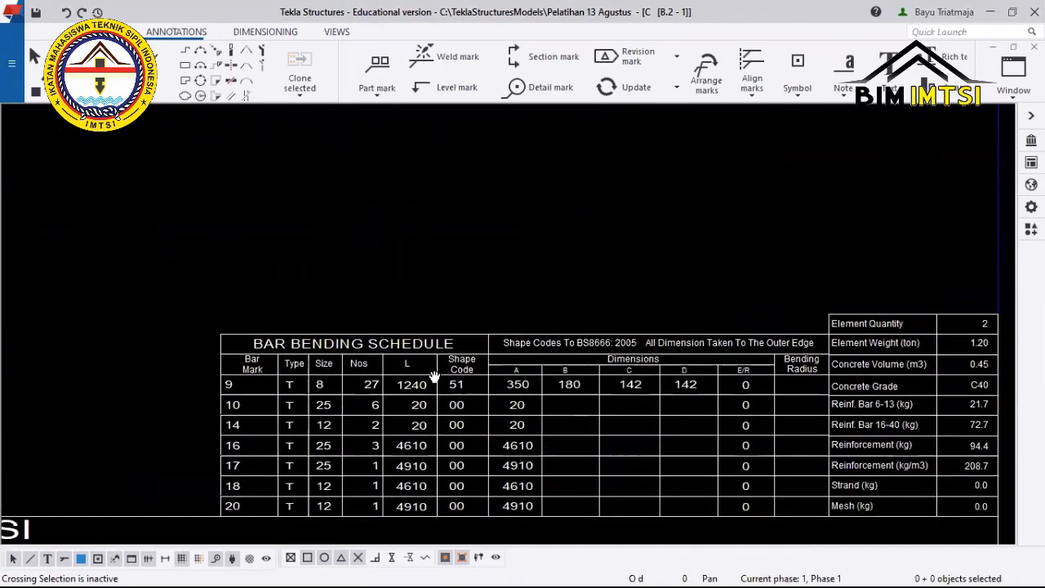
{"action": "scroll", "coordinate": [430, 383], "scroll_direction": "down", "scroll_amount": 3}
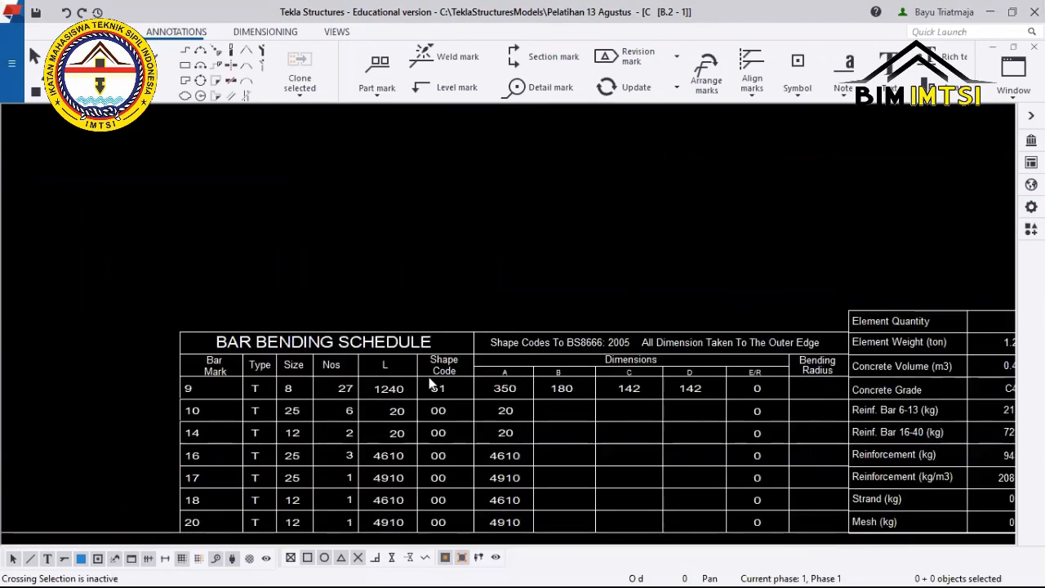
{"action": "scroll", "coordinate": [254, 297], "scroll_direction": "down", "scroll_amount": 5}
{"action": "mouse_move", "coordinate": [369, 317]}
{"action": "middle_mouse_down"}
{"action": "mouse_move", "coordinate": [374, 343]}
{"action": "mouse_move", "coordinate": [690, 438]}
{"action": "mouse_move", "coordinate": [683, 434]}
{"action": "middle_mouse_up"}
{"action": "scroll", "coordinate": [683, 434], "scroll_direction": "down", "scroll_amount": 5}
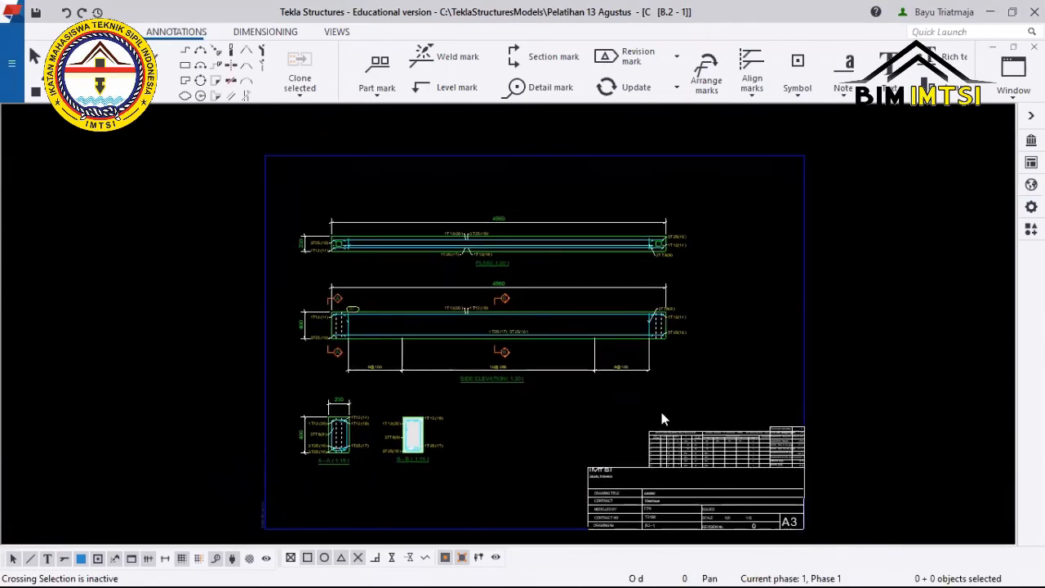
{"action": "scroll", "coordinate": [740, 464], "scroll_direction": "up", "scroll_amount": 4}
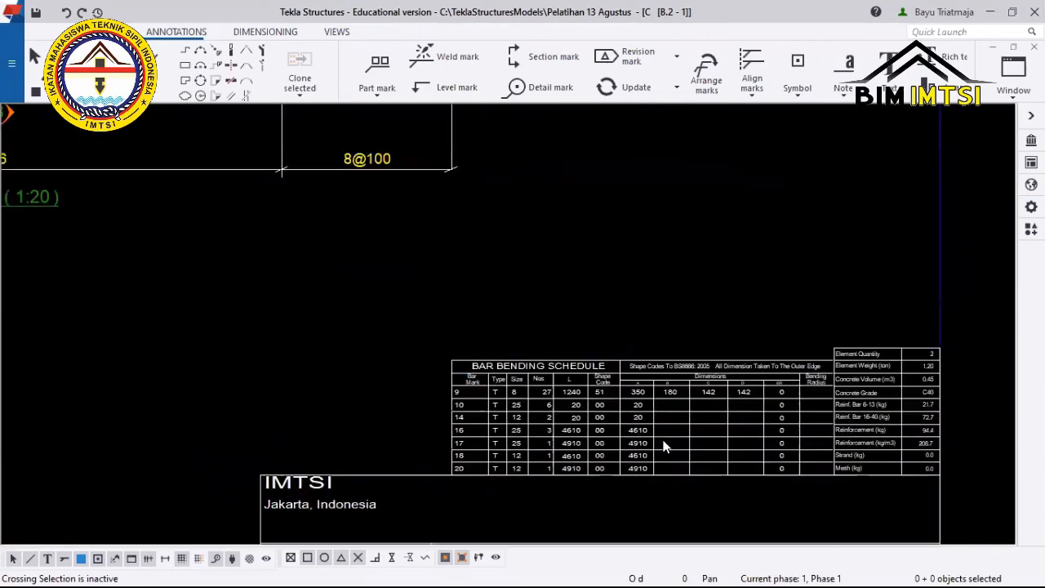
{"action": "scroll", "coordinate": [663, 442], "scroll_direction": "up", "scroll_amount": 3}
{"action": "middle_click_drag", "start_coordinate": [569, 446], "coordinate": [552, 447]}
{"action": "middle_click_drag", "start_coordinate": [693, 410], "coordinate": [597, 424]}
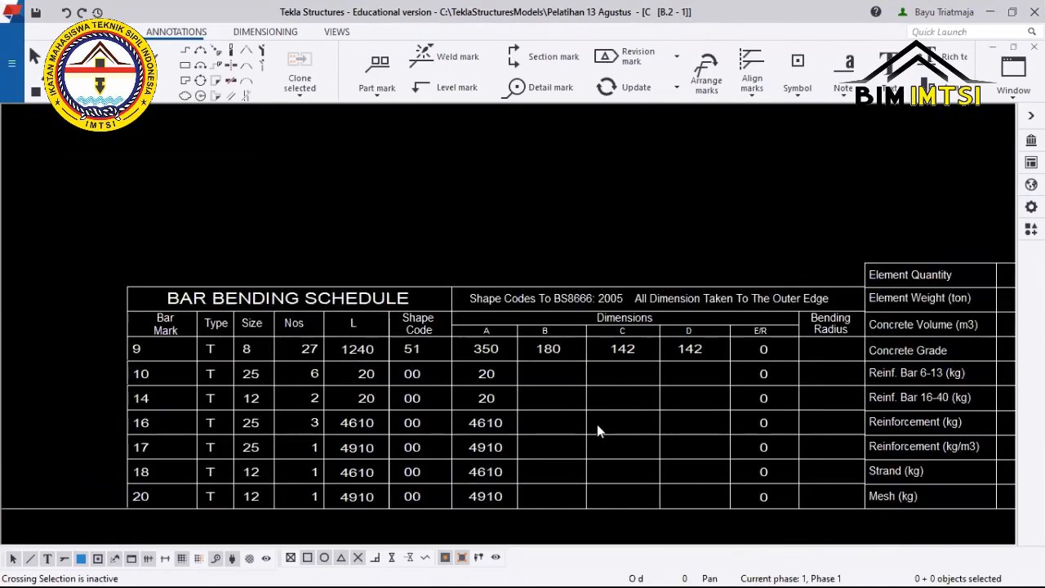
Reopen the layout editor from the Bar Bending Schedule table.
{"action": "scroll", "coordinate": [597, 424], "scroll_direction": "down", "scroll_amount": 2}
{"action": "double_click", "coordinate": [633, 419]}
{"action": "left_click", "coordinate": [563, 327]}
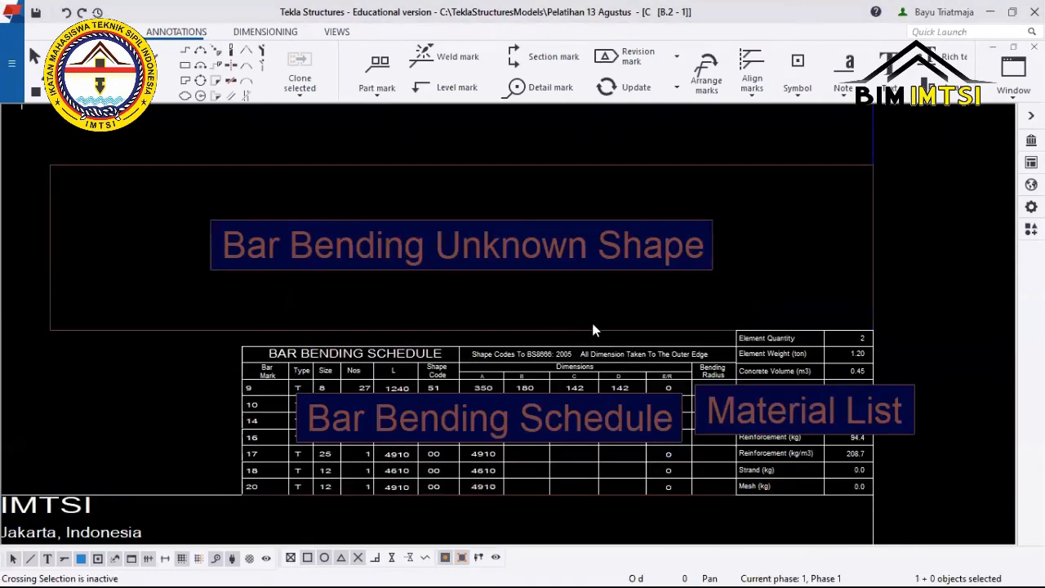
Browse the available tables in the layout editor.
{"action": "scroll", "coordinate": [817, 300], "scroll_direction": "down", "scroll_amount": 2}
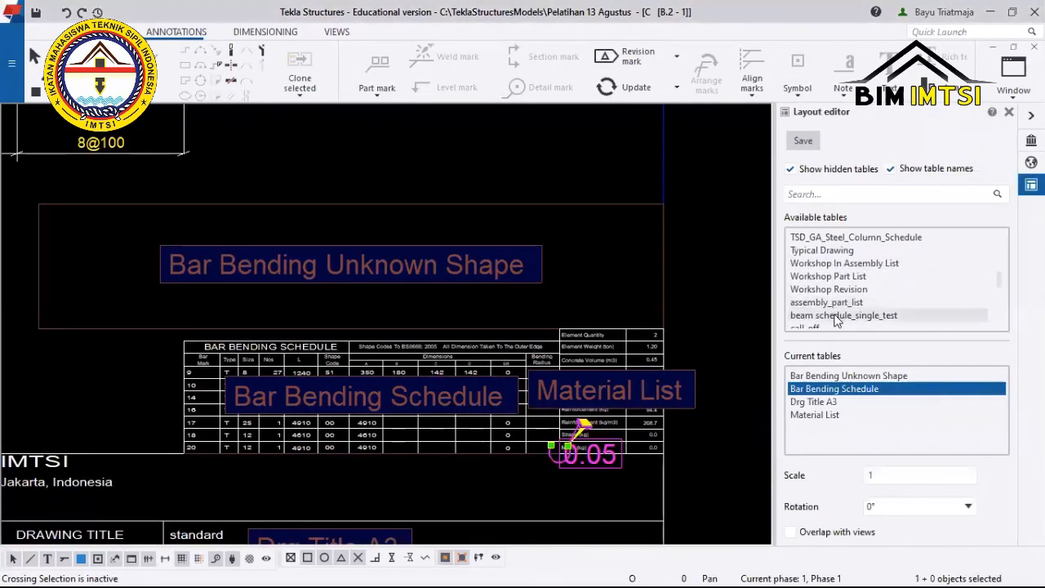
{"action": "scroll", "coordinate": [847, 317], "scroll_direction": "down", "scroll_amount": 4}
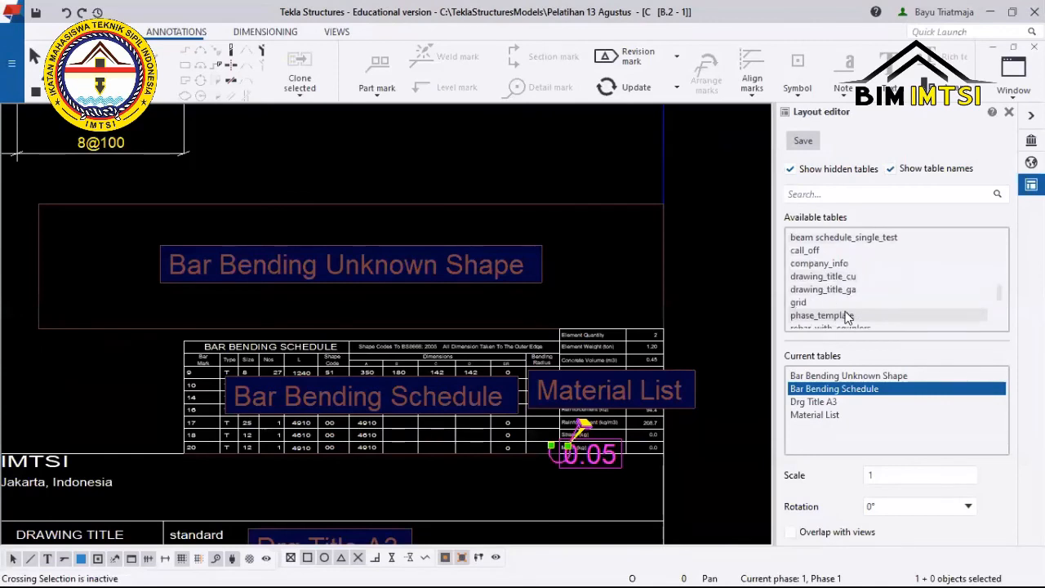
{"action": "scroll", "coordinate": [847, 317], "scroll_direction": "up", "scroll_amount": 4}
{"action": "scroll", "coordinate": [847, 319], "scroll_direction": "up", "scroll_amount": 5}
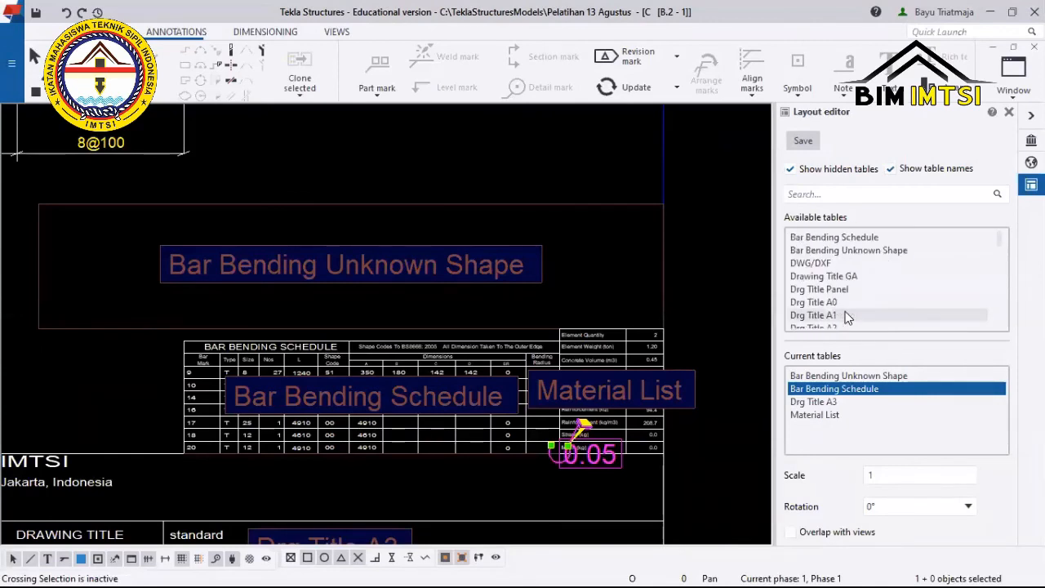
{"action": "left_click", "coordinate": [847, 252]}
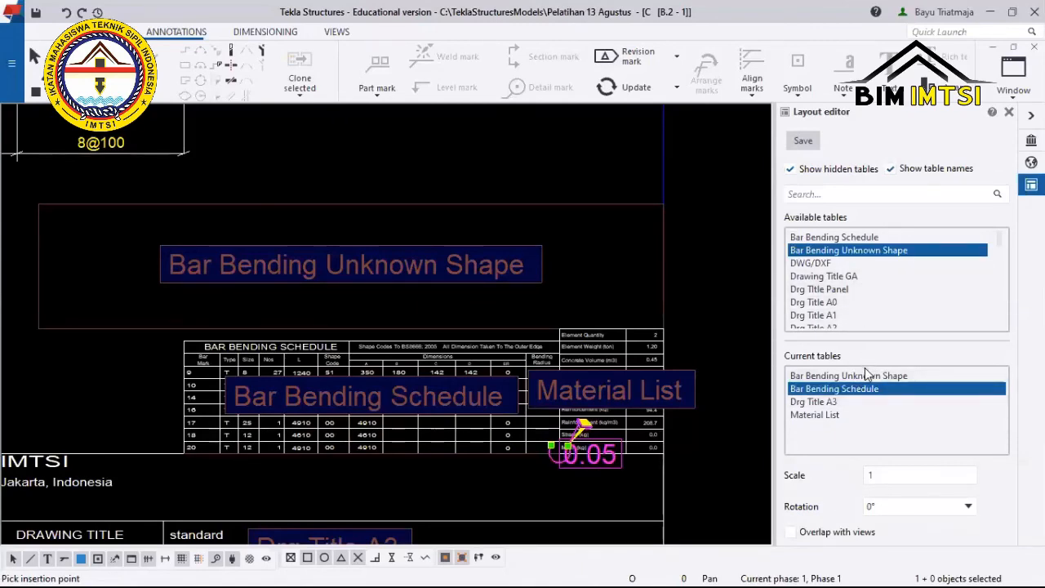
{"action": "scroll", "coordinate": [683, 343], "scroll_direction": "down", "scroll_amount": 3}
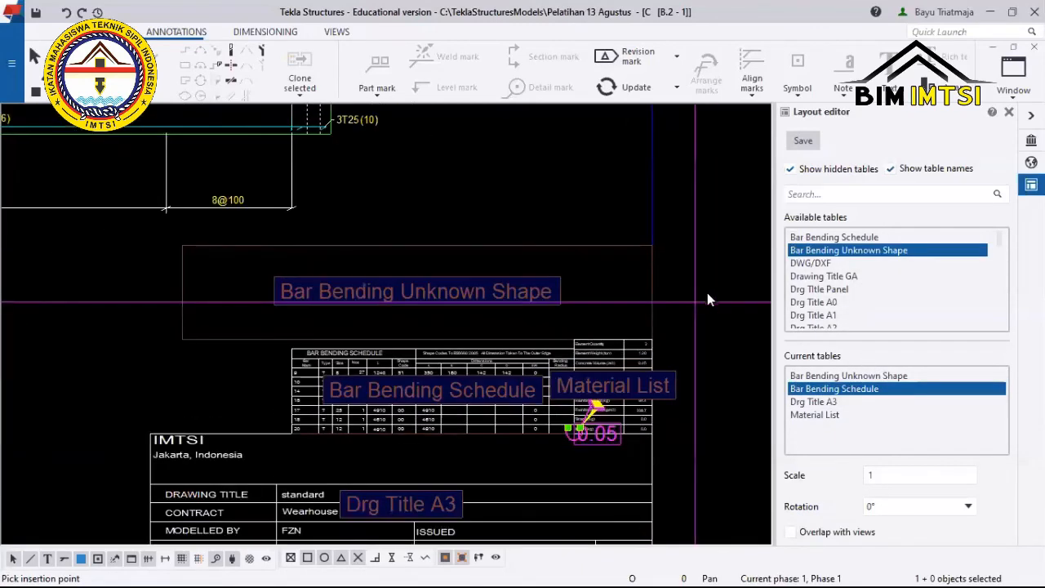
{"action": "right_click", "coordinate": [708, 301]}
{"action": "left_click", "coordinate": [788, 289]}
Check further entries among the available tables and close the layout editor.
{"action": "scroll", "coordinate": [898, 277], "scroll_direction": "down", "scroll_amount": 10}
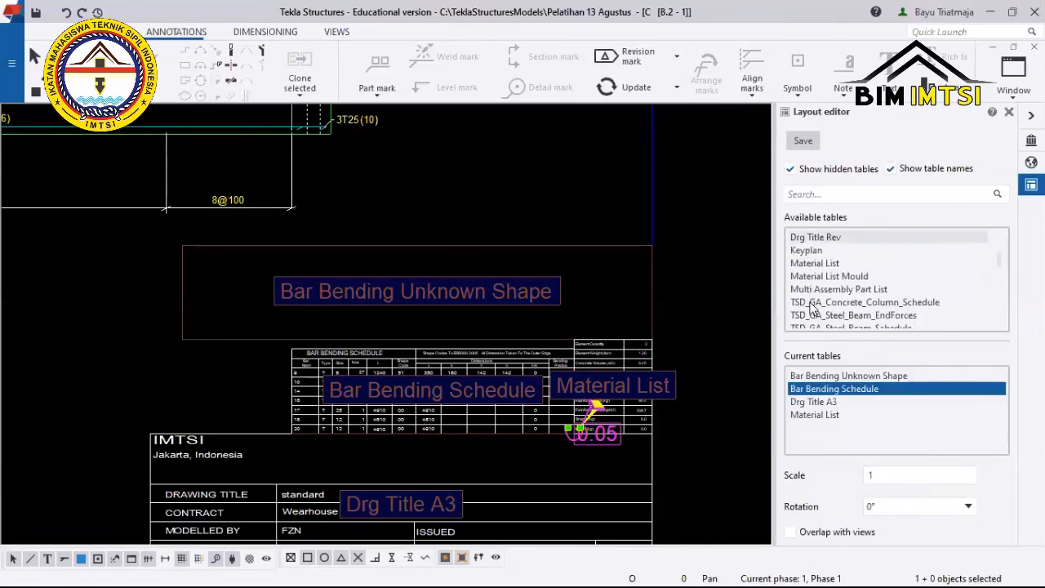
{"action": "left_click", "coordinate": [1008, 116]}
{"action": "scroll", "coordinate": [650, 359], "scroll_direction": "down", "scroll_amount": 3}
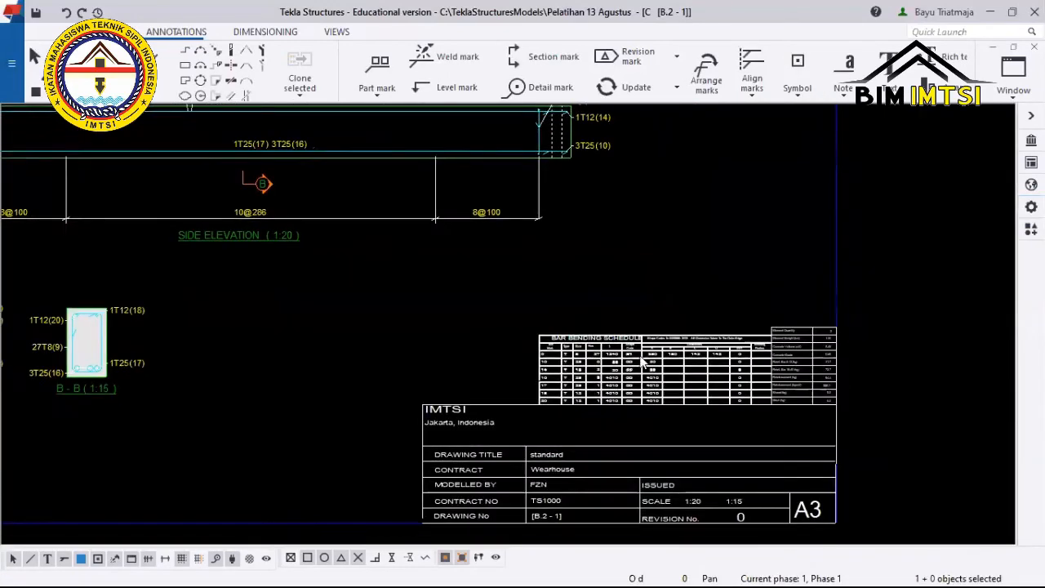
Examine the bar marks, sizes, quantities, lengths, shape codes and dimensions in the bar bending schedule.
{"action": "scroll", "coordinate": [641, 361], "scroll_direction": "up", "scroll_amount": 6}
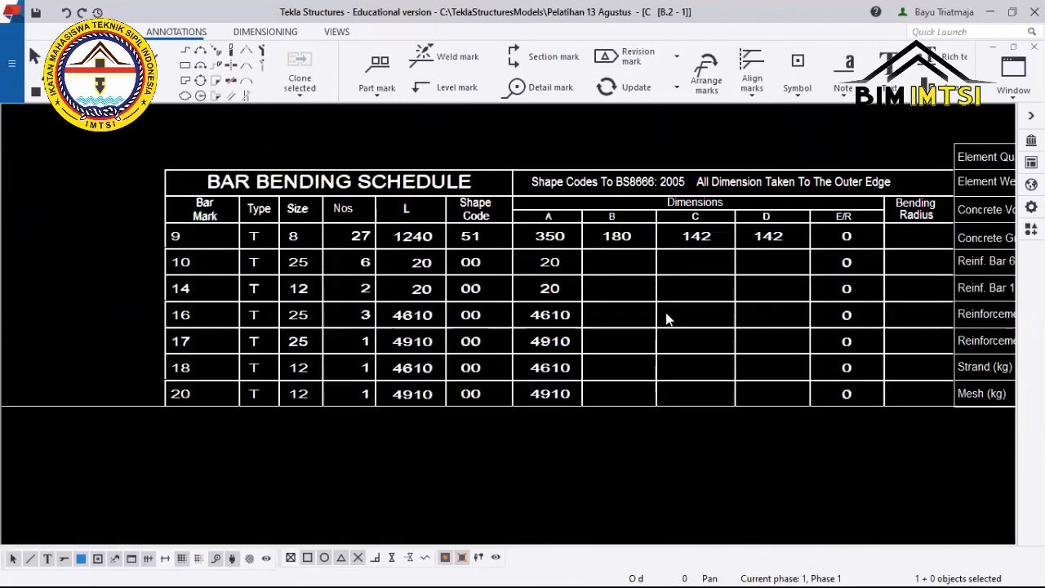
{"action": "scroll", "coordinate": [665, 319], "scroll_direction": "up", "scroll_amount": 2}
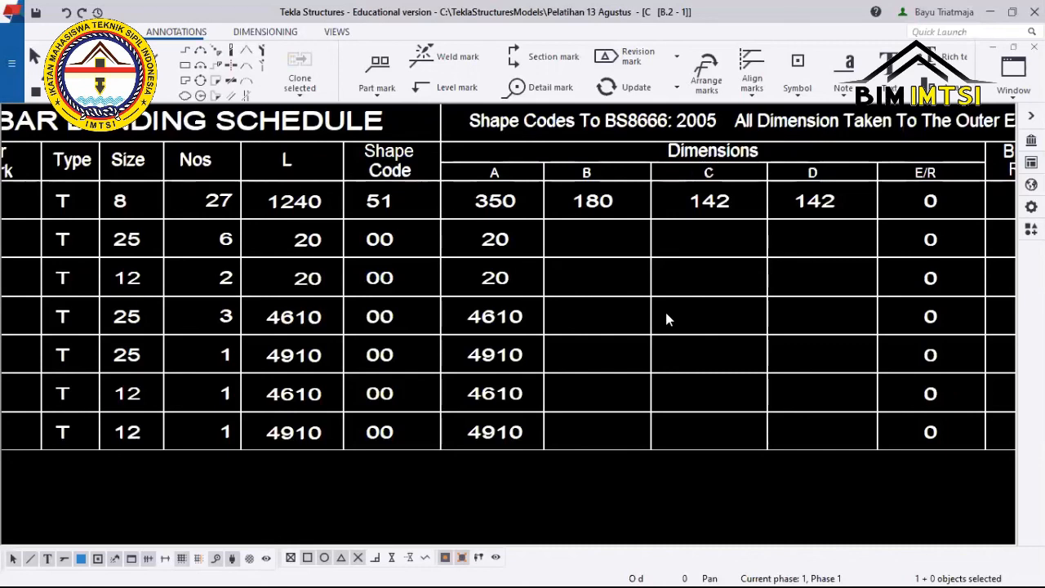
{"action": "scroll", "coordinate": [666, 312], "scroll_direction": "down", "scroll_amount": 3}
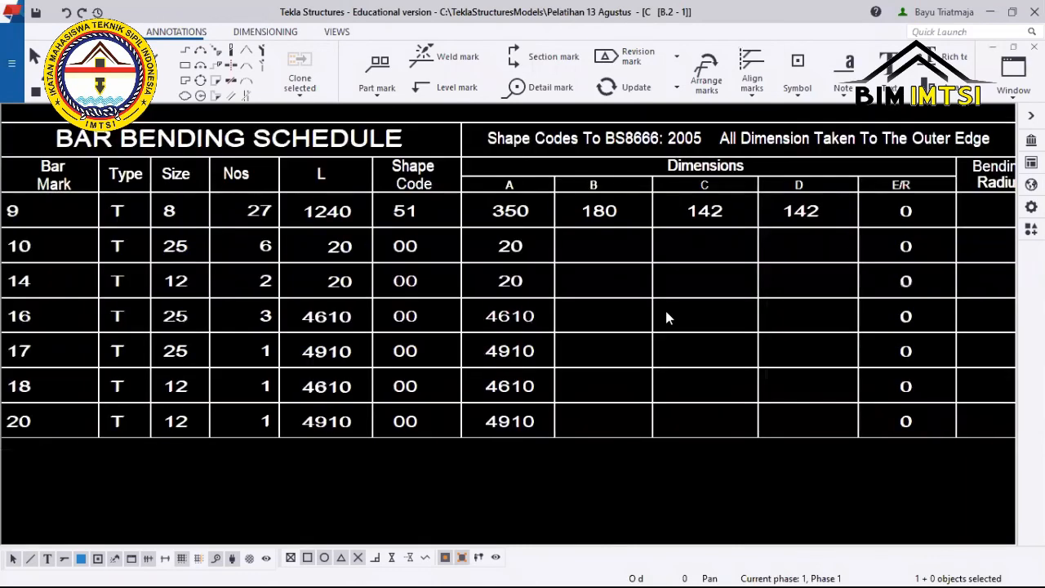
{"action": "scroll", "coordinate": [567, 374], "scroll_direction": "down", "scroll_amount": 5}
{"action": "mouse_move", "coordinate": [756, 402]}
{"action": "middle_mouse_down"}
{"action": "mouse_move", "coordinate": [865, 366]}
{"action": "mouse_move", "coordinate": [748, 434]}
{"action": "mouse_move", "coordinate": [719, 465]}
{"action": "mouse_move", "coordinate": [624, 502]}
{"action": "middle_mouse_up"}
{"action": "scroll", "coordinate": [865, 366], "scroll_direction": "down", "scroll_amount": 4}
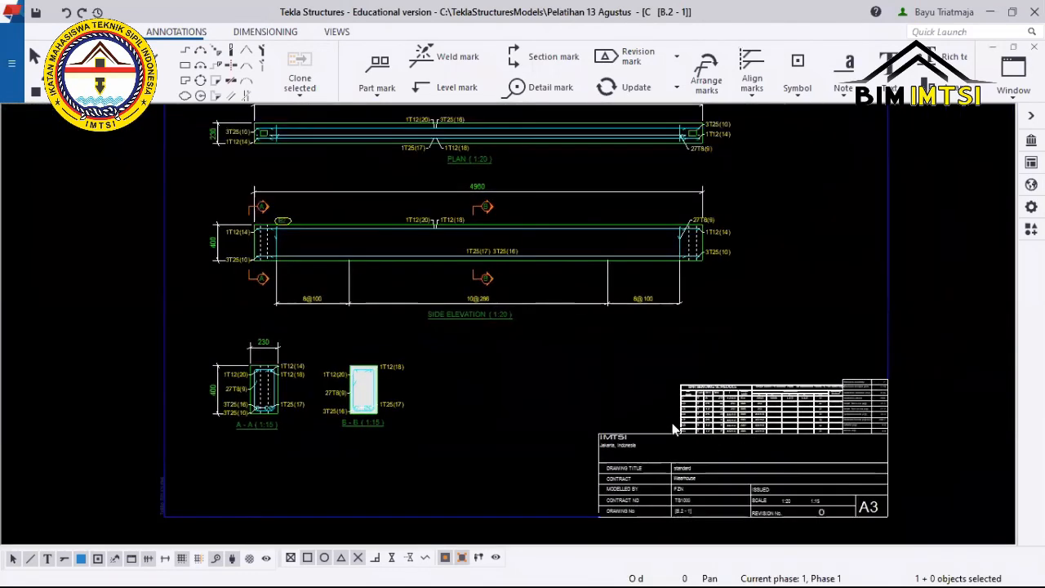
Compare the reinforcement marks in the plan, side elevation and section views with the bar bending schedule.
{"action": "scroll", "coordinate": [313, 155], "scroll_direction": "up", "scroll_amount": 2}
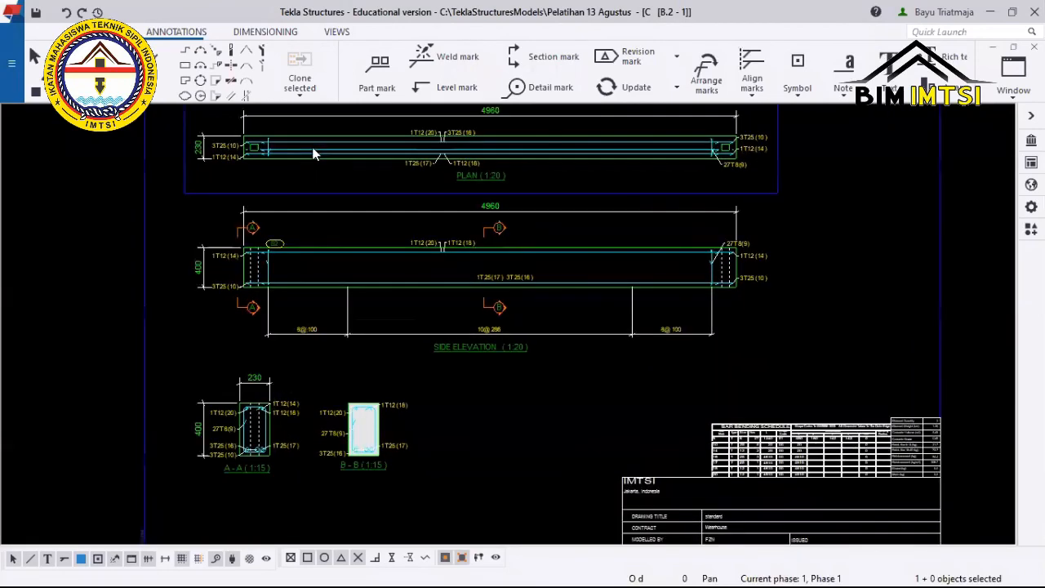
{"action": "scroll", "coordinate": [313, 155], "scroll_direction": "up", "scroll_amount": 2}
{"action": "scroll", "coordinate": [312, 155], "scroll_direction": "down", "scroll_amount": 5}
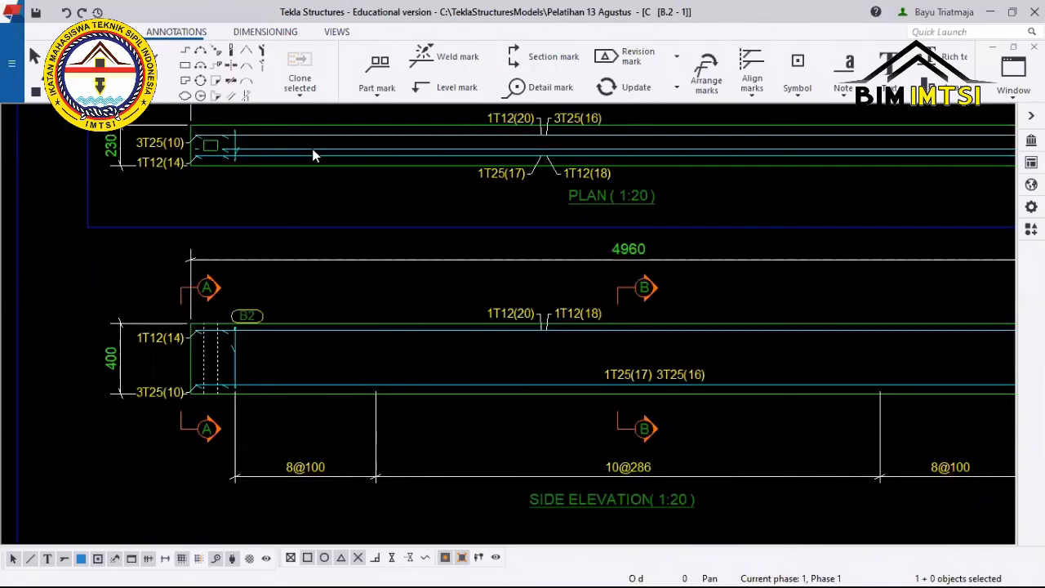
{"action": "scroll", "coordinate": [270, 355], "scroll_direction": "up", "scroll_amount": 2}
{"action": "scroll", "coordinate": [309, 333], "scroll_direction": "up", "scroll_amount": 6}
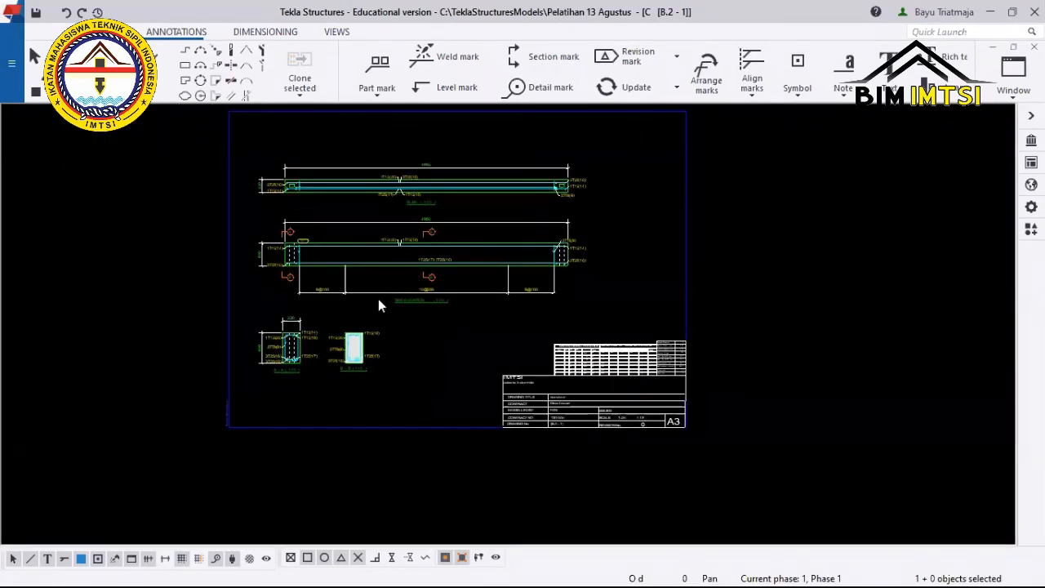
{"action": "scroll", "coordinate": [462, 259], "scroll_direction": "down", "scroll_amount": 4}
{"action": "middle_click_drag", "start_coordinate": [462, 259], "coordinate": [388, 308]}
{"action": "scroll", "coordinate": [753, 353], "scroll_direction": "up", "scroll_amount": 3}
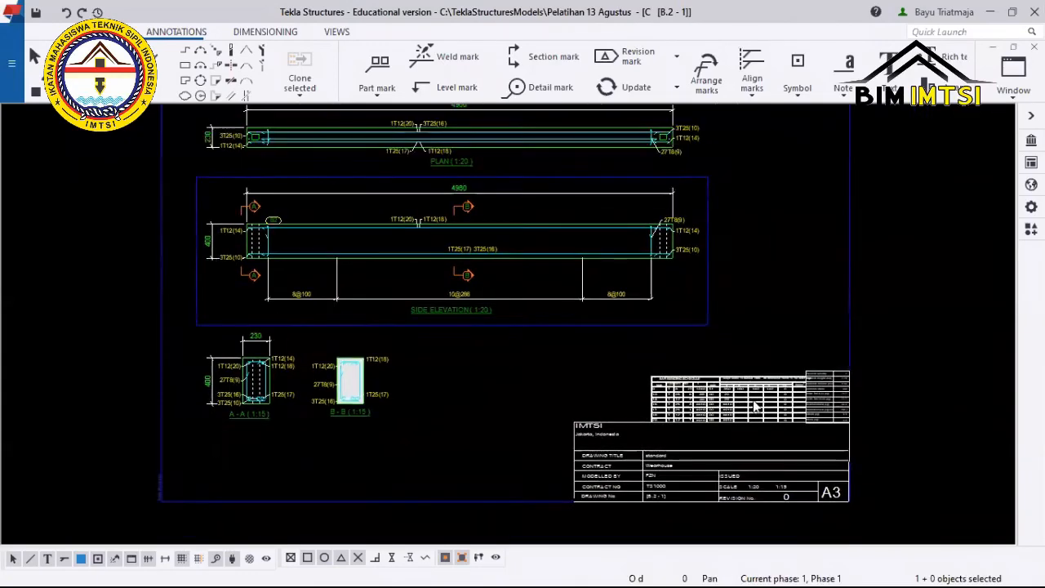
{"action": "scroll", "coordinate": [753, 353], "scroll_direction": "up", "scroll_amount": 5}
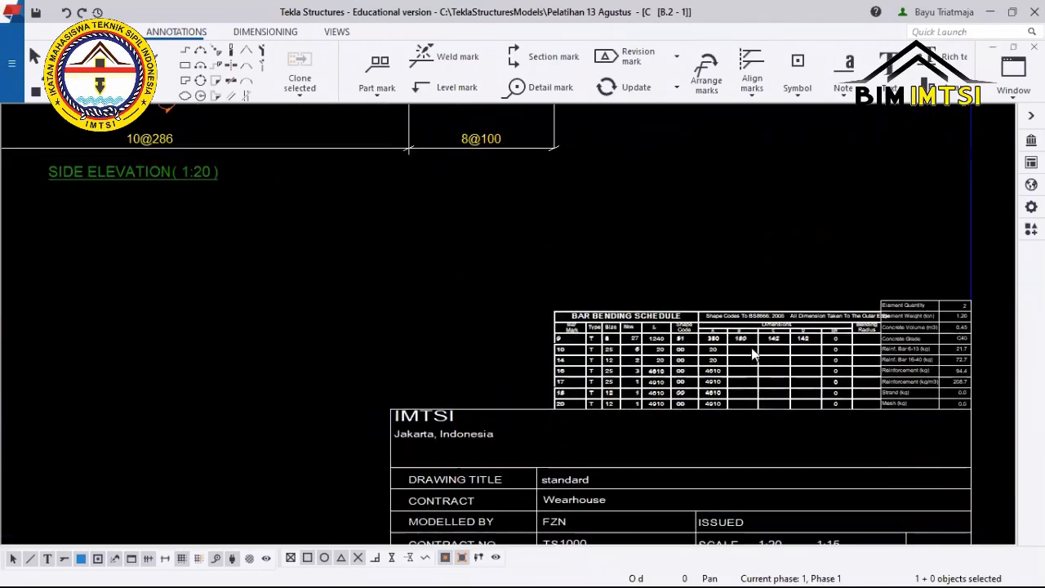
{"action": "scroll", "coordinate": [753, 353], "scroll_direction": "down", "scroll_amount": 8}
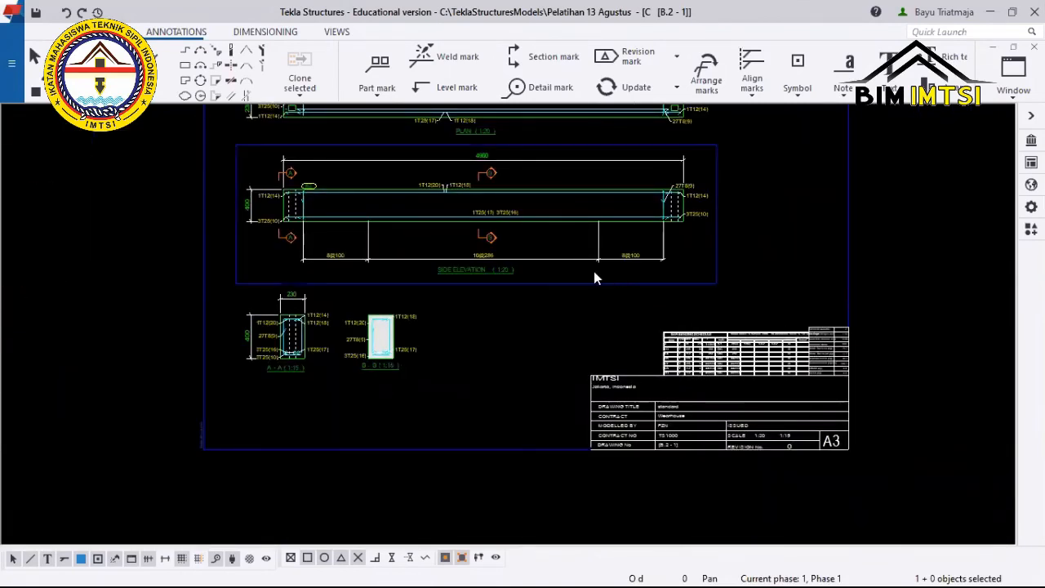
{"action": "scroll", "coordinate": [511, 193], "scroll_direction": "up", "scroll_amount": 4}
{"action": "scroll", "coordinate": [511, 193], "scroll_direction": "up", "scroll_amount": 1}
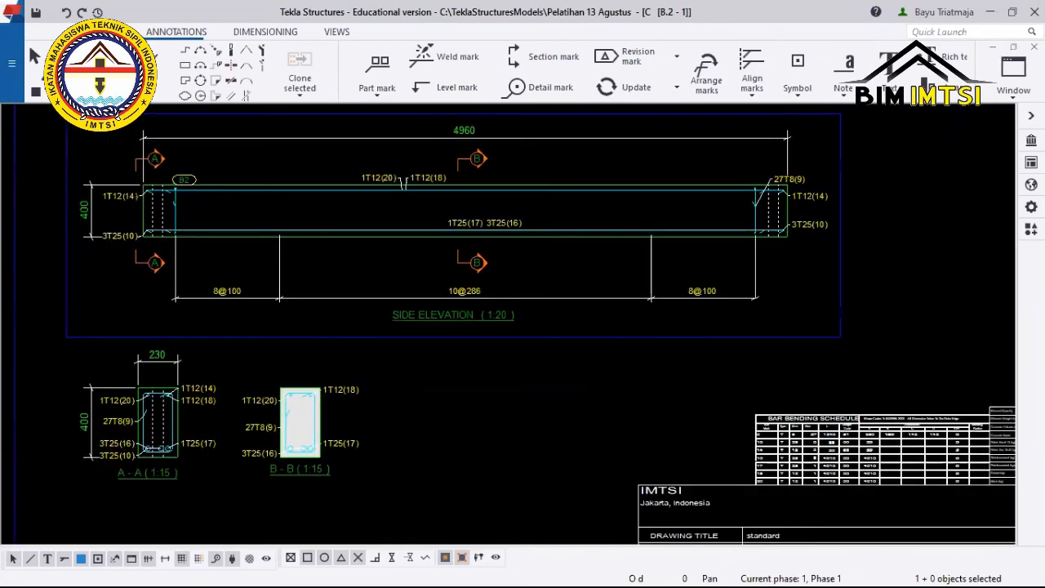
{"action": "scroll", "coordinate": [511, 193], "scroll_direction": "down", "scroll_amount": 4}
Cancel closing drawing B.2 and look over its complete A3 sheet and side elevation once more.
{"action": "left_click", "coordinate": [1035, 46]}
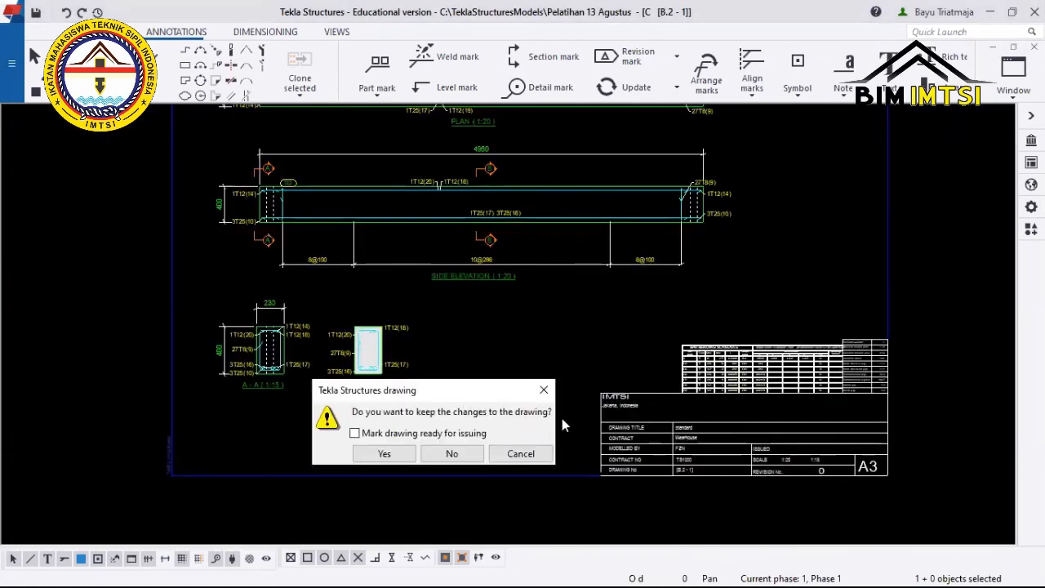
{"action": "left_click", "coordinate": [546, 391]}
{"action": "middle_click_drag", "start_coordinate": [513, 324], "coordinate": [450, 467]}
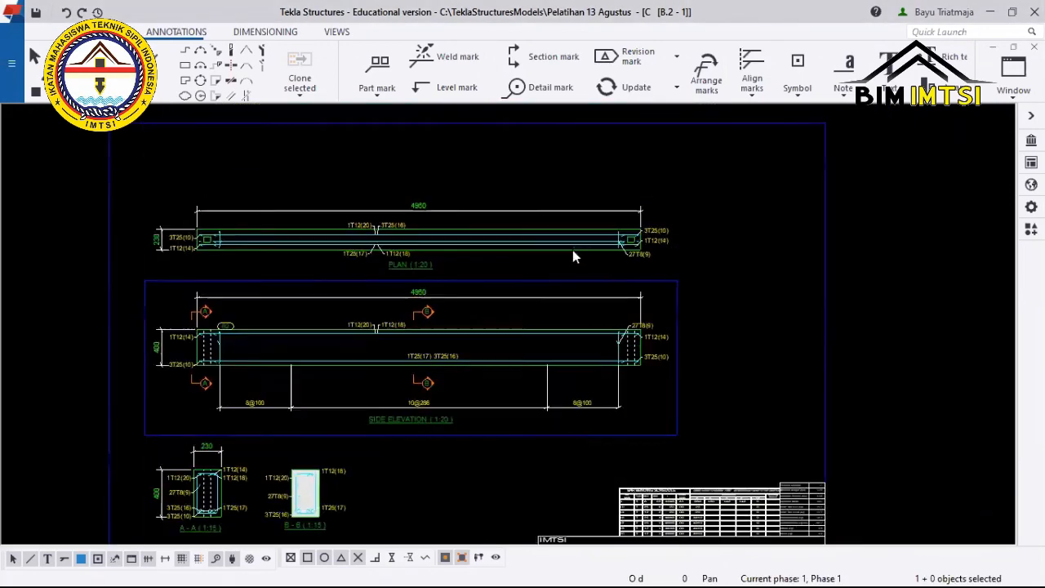
{"action": "middle_click_drag", "start_coordinate": [573, 250], "coordinate": [563, 266]}
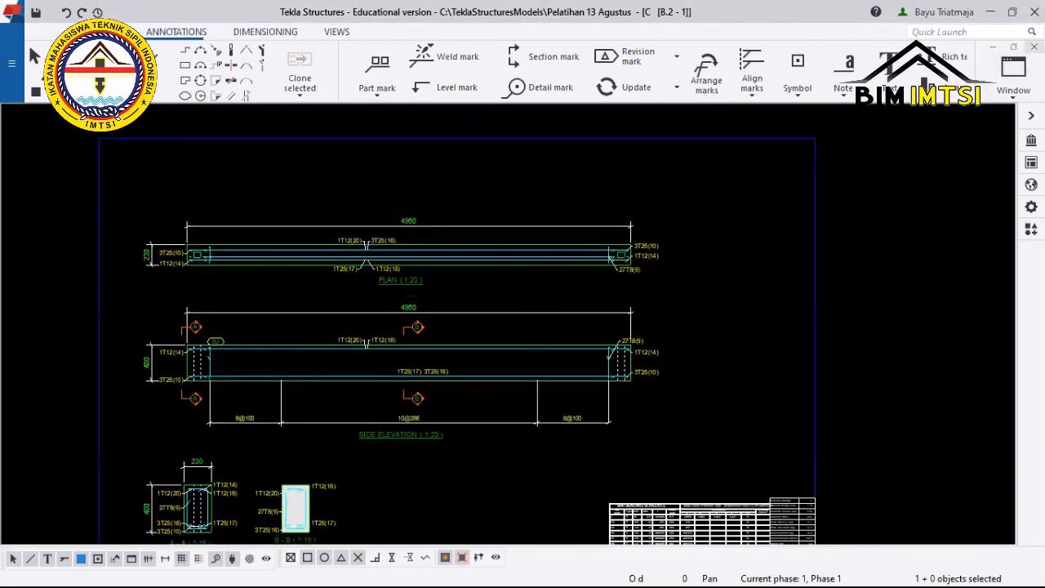
{"action": "middle_click_drag", "start_coordinate": [702, 255], "coordinate": [711, 267]}
{"action": "scroll", "coordinate": [718, 267], "scroll_direction": "down", "scroll_amount": 1}
{"action": "middle_click_drag", "start_coordinate": [729, 268], "coordinate": [693, 210]}
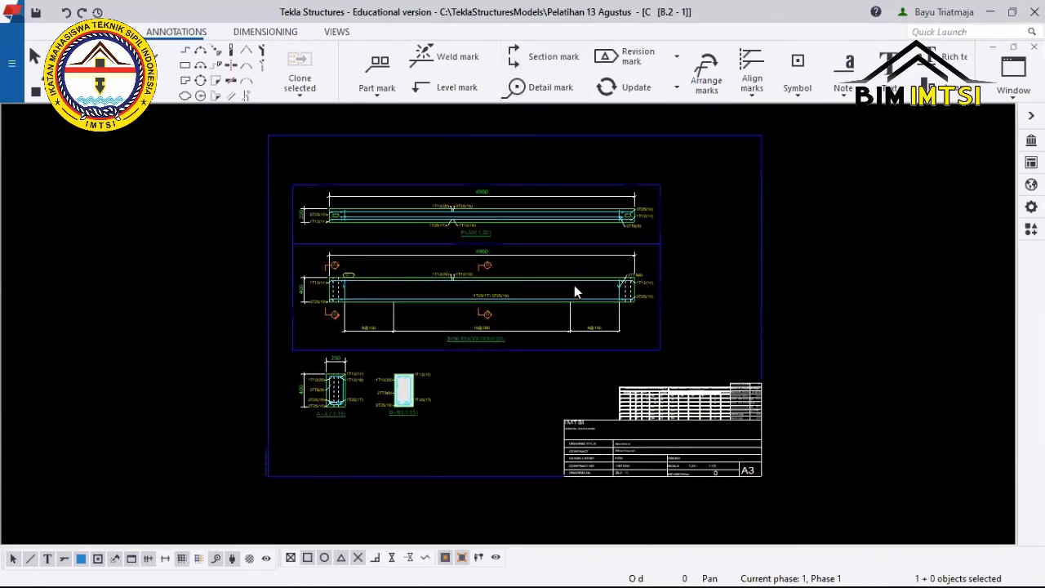
{"action": "scroll", "coordinate": [575, 310], "scroll_direction": "up", "scroll_amount": 3}
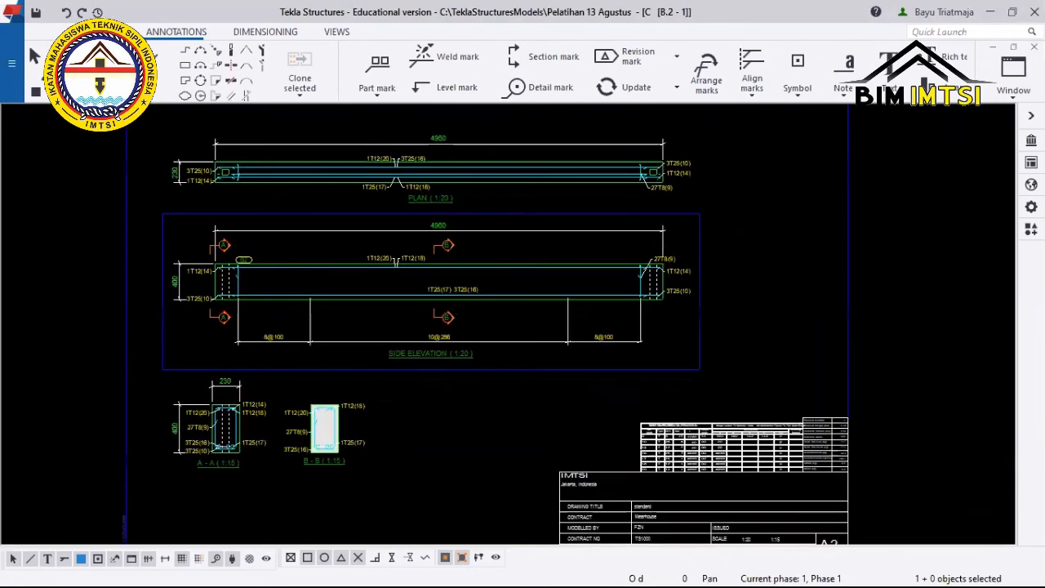
{"action": "scroll", "coordinate": [462, 303], "scroll_direction": "up", "scroll_amount": 5}
Close drawing B.2 keeping its changes, and maximize the 3D model view.
{"action": "key", "text": "ctrl+F4"}
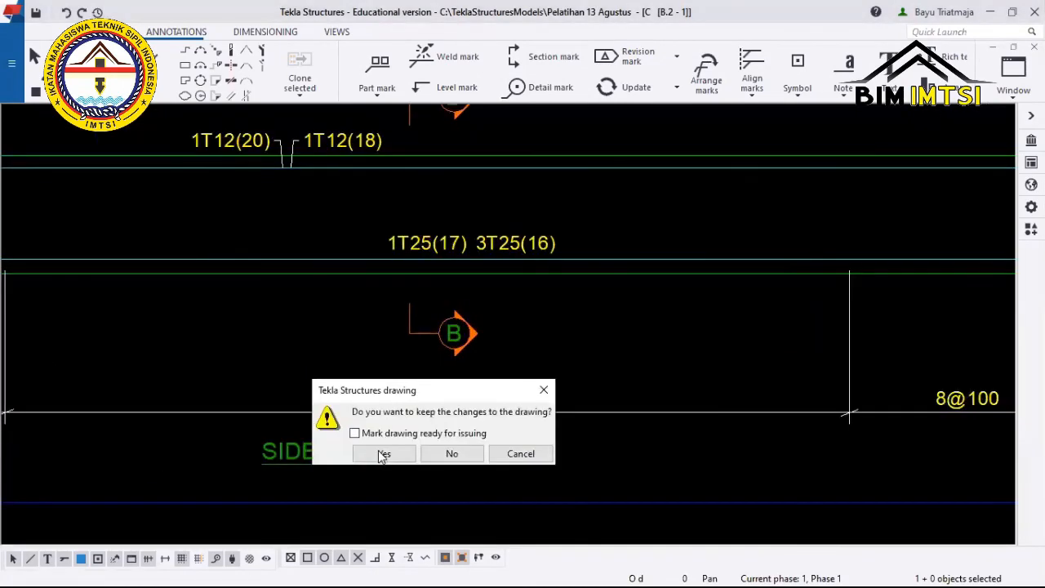
{"action": "left_click", "coordinate": [382, 455]}
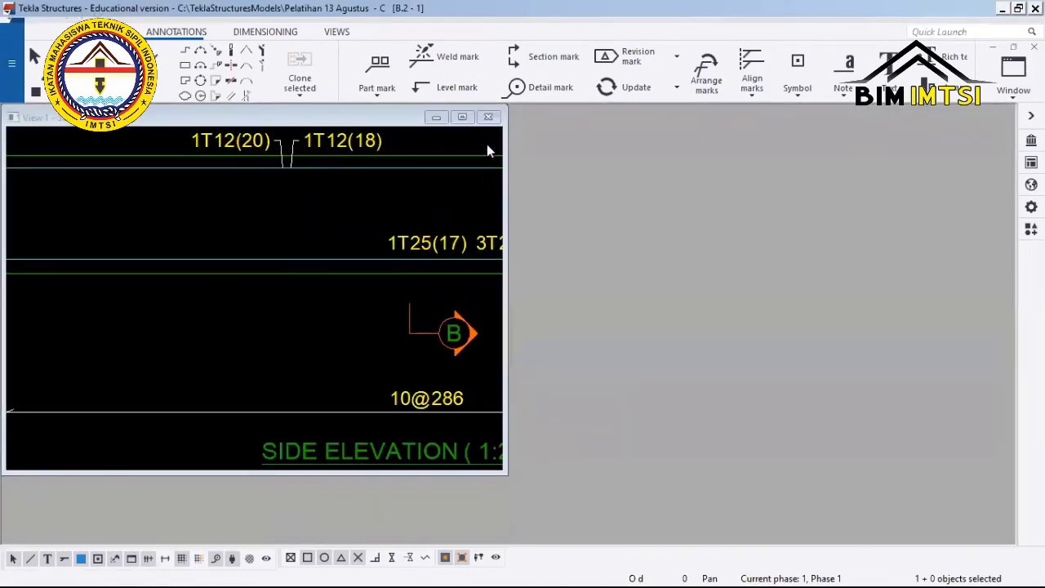
{"action": "left_click", "coordinate": [464, 119]}
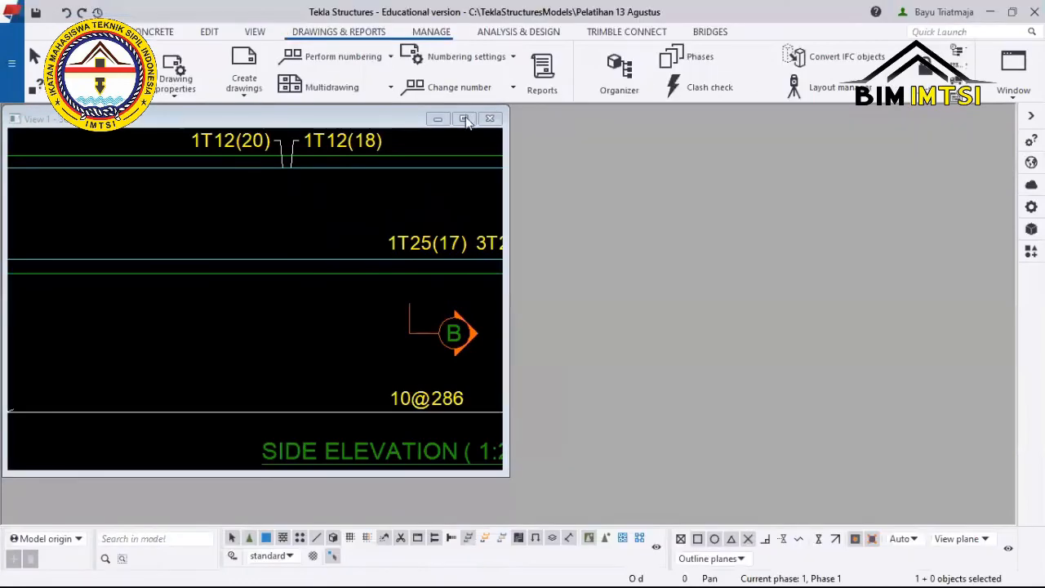
Examine the structure's columns, beams, rafters and footings in the 3D model view.
{"action": "scroll", "coordinate": [433, 322], "scroll_direction": "down", "scroll_amount": 2}
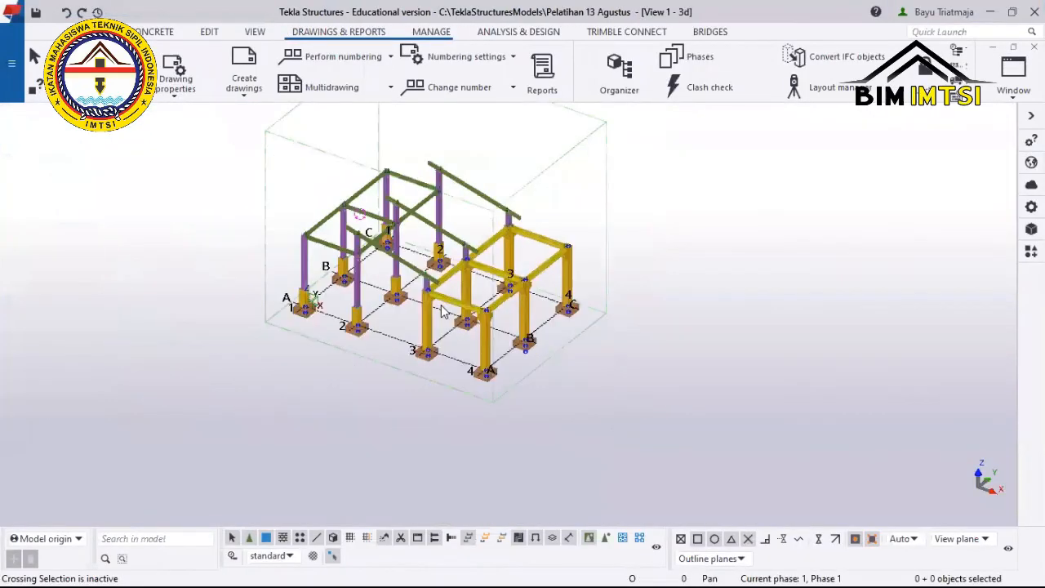
{"action": "scroll", "coordinate": [476, 278], "scroll_direction": "up", "scroll_amount": 1}
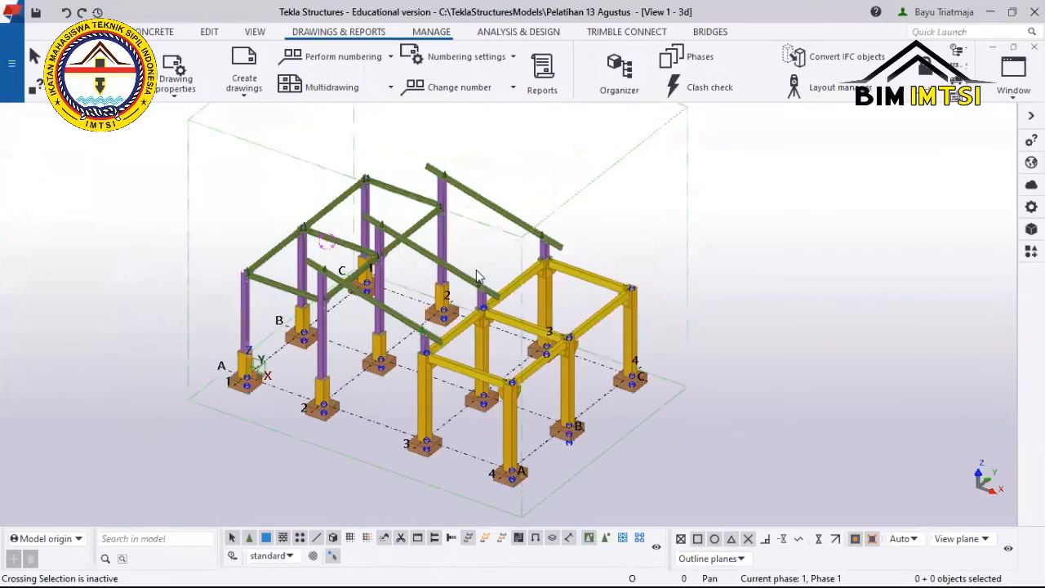
{"action": "scroll", "coordinate": [476, 270], "scroll_direction": "up", "scroll_amount": 2}
{"action": "scroll", "coordinate": [477, 271], "scroll_direction": "down", "scroll_amount": 4}
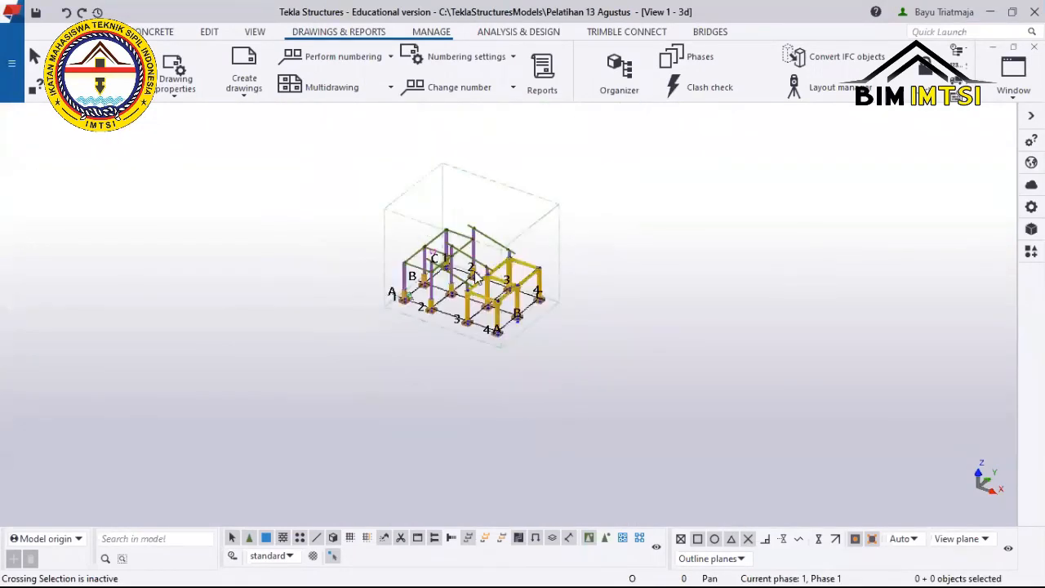
{"action": "scroll", "coordinate": [476, 278], "scroll_direction": "up", "scroll_amount": 3}
{"action": "scroll", "coordinate": [473, 288], "scroll_direction": "up", "scroll_amount": 1}
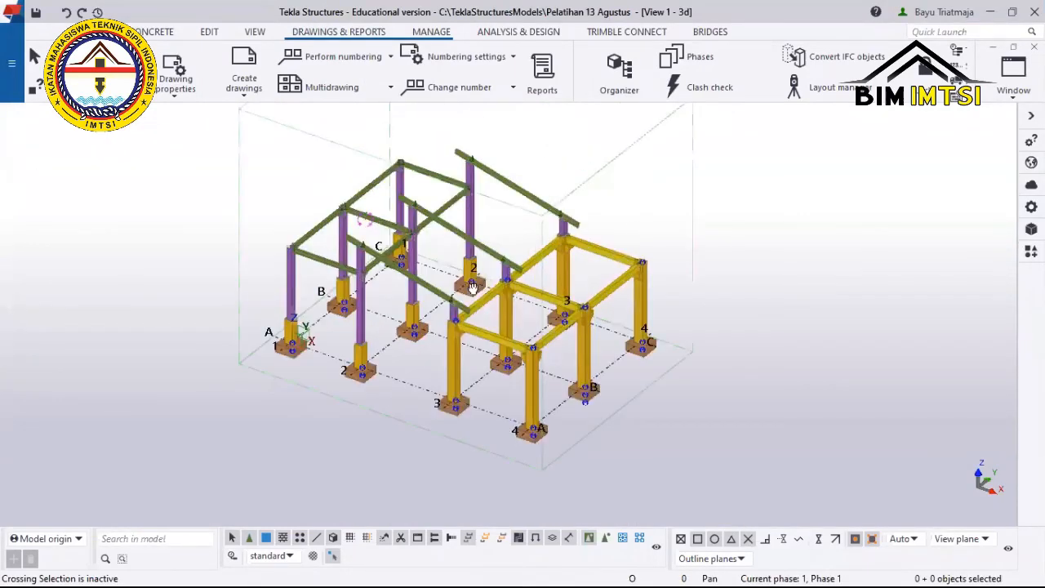
{"action": "scroll", "coordinate": [473, 288], "scroll_direction": "up", "scroll_amount": 2}
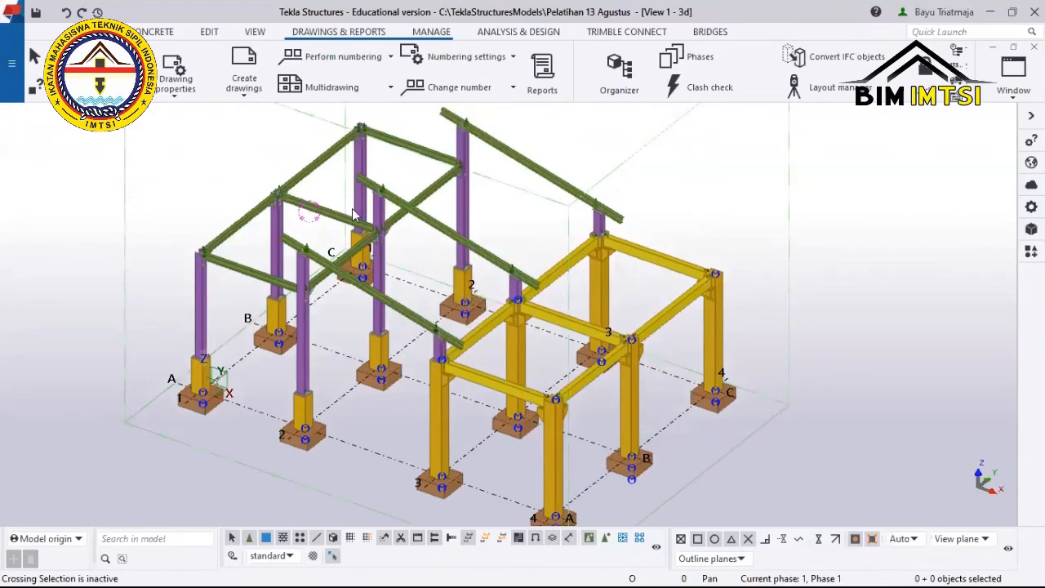
{"action": "scroll", "coordinate": [372, 426], "scroll_direction": "up", "scroll_amount": 1}
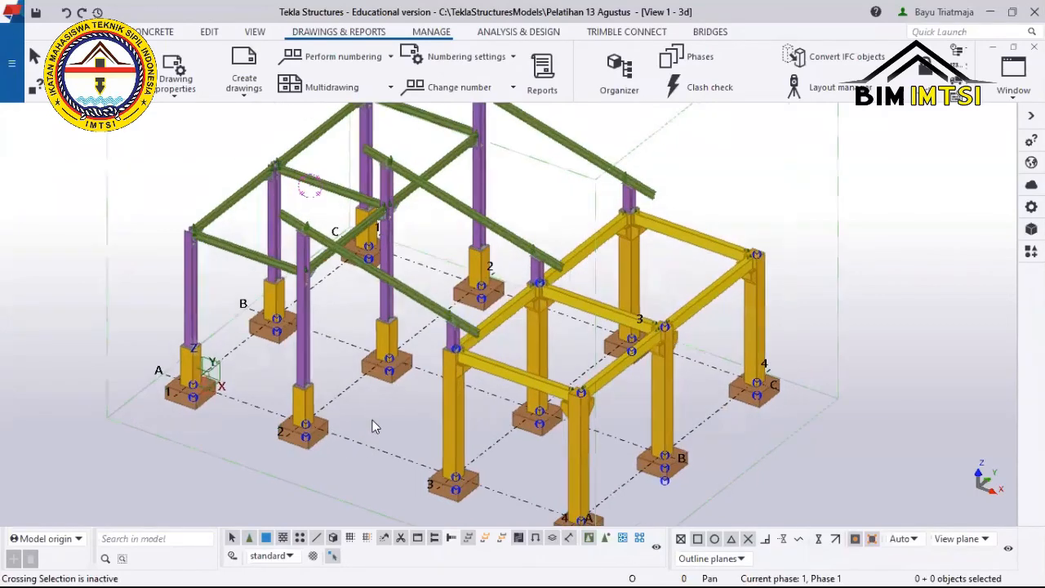
{"action": "scroll", "coordinate": [427, 221], "scroll_direction": "down", "scroll_amount": 1}
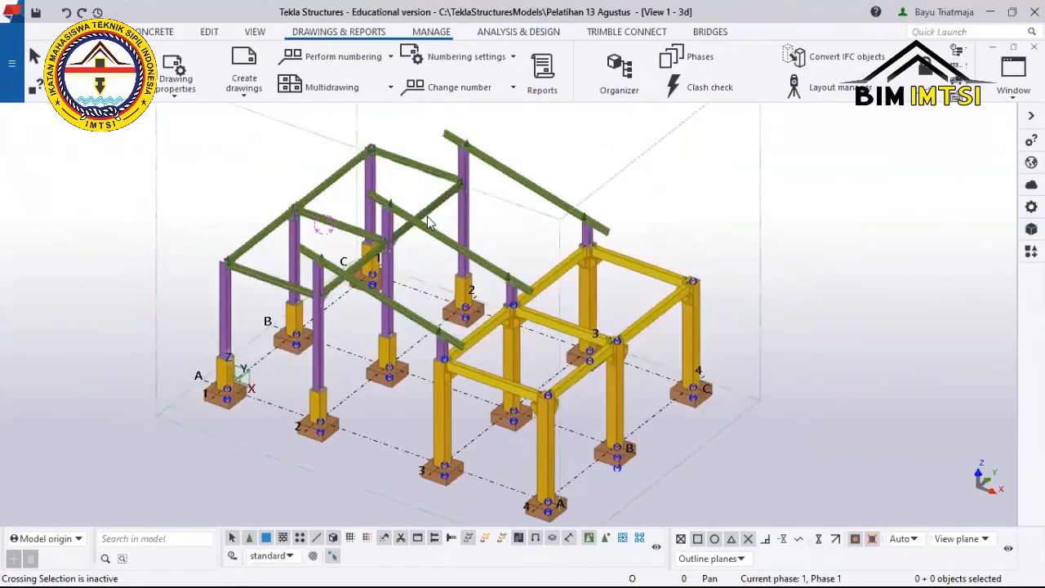